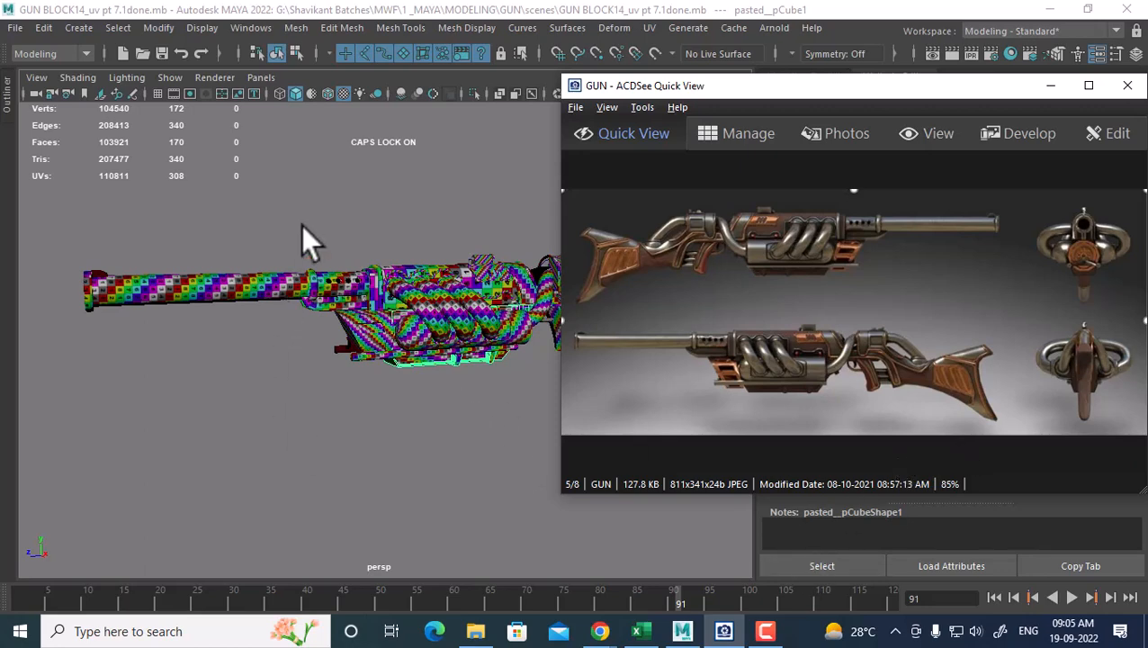
click(342, 297)
click(1050, 86)
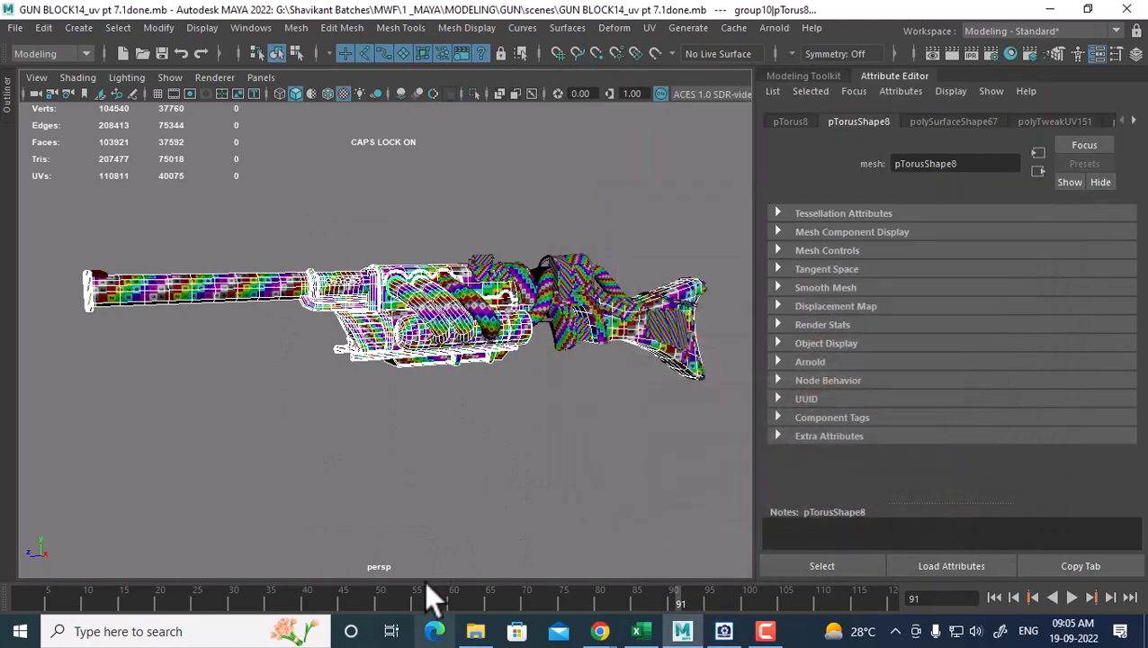
click(535, 481)
click(1010, 31)
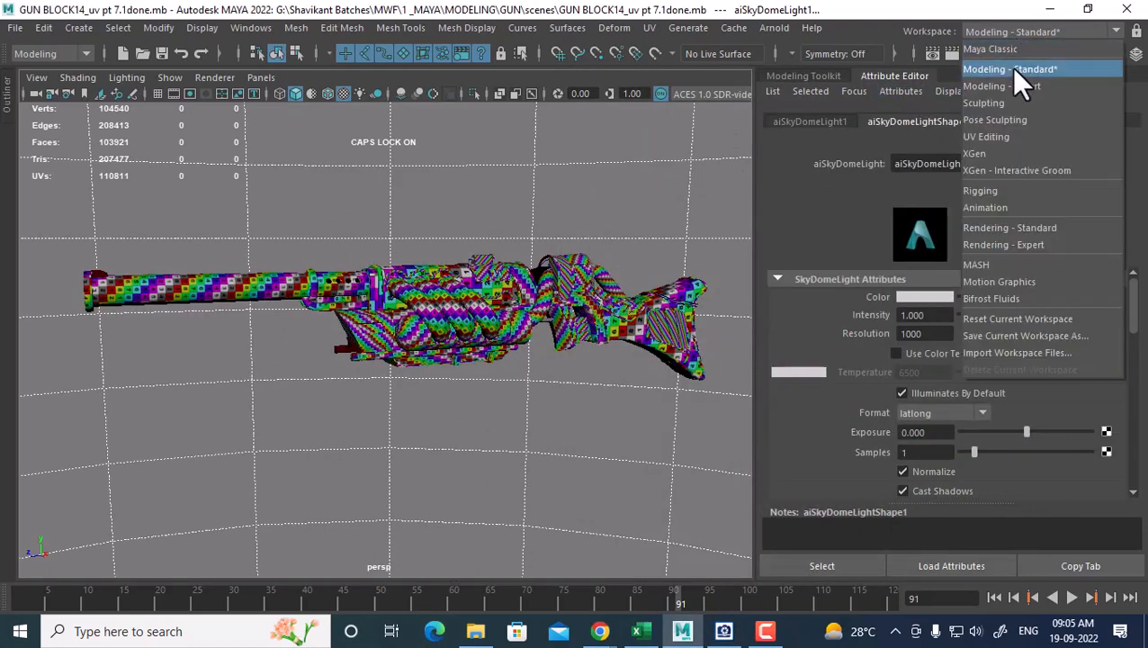
click(1002, 138)
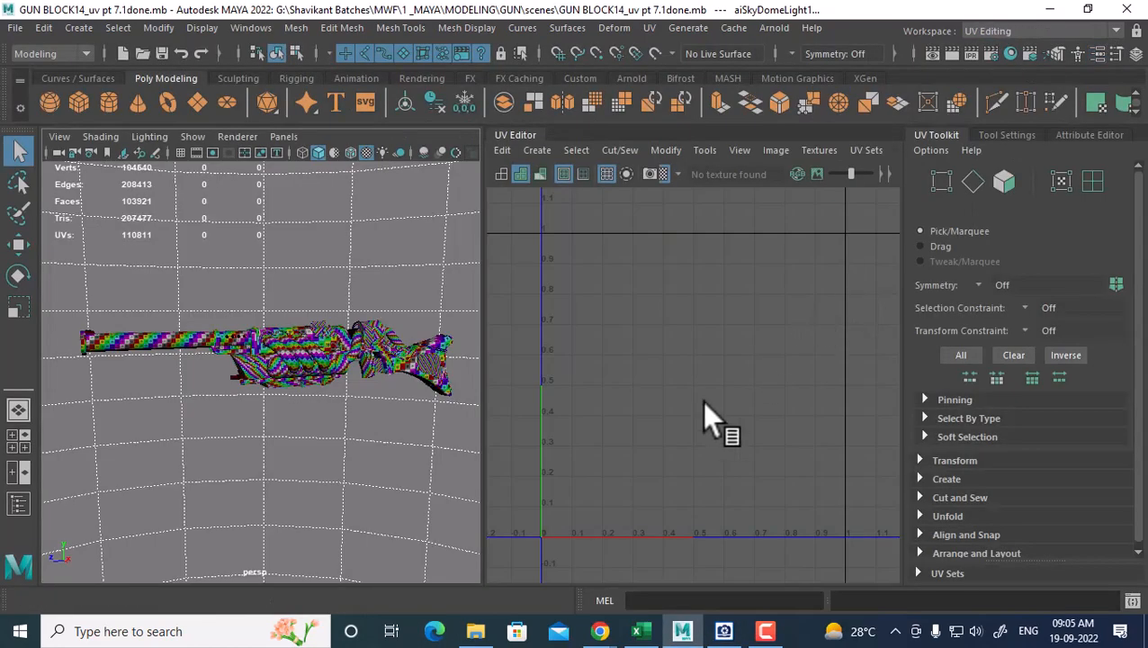
Select the gun barrel, view it end-on, and bring up the GUN reference image in ACDSee
scroll(317, 407, up, 4)
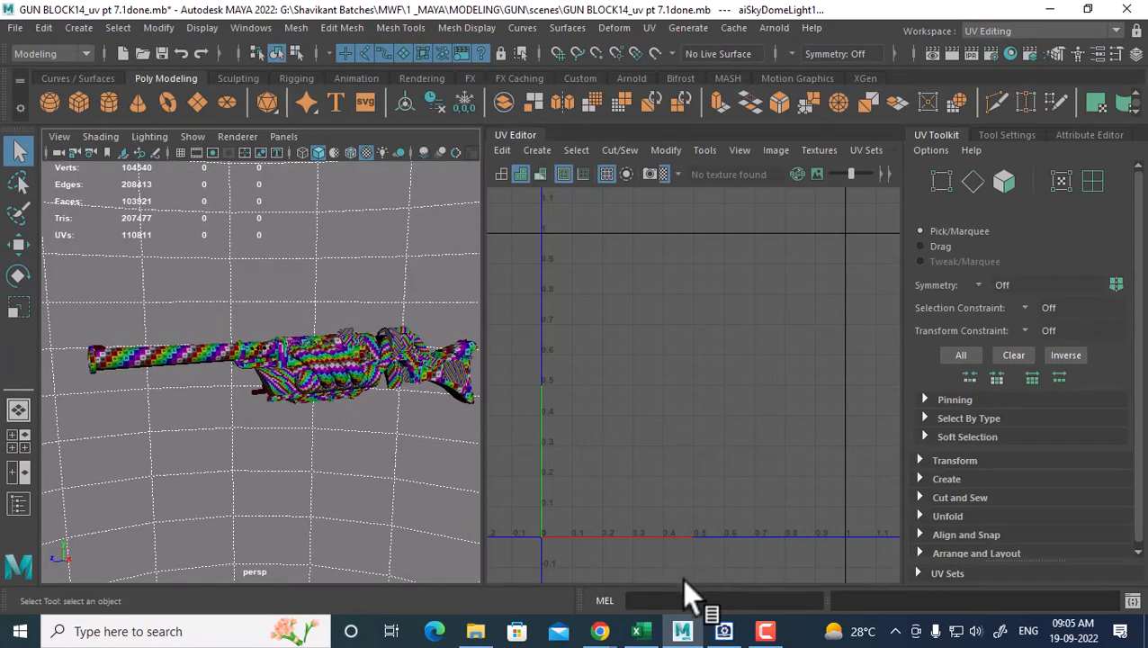
alt+drag(293, 425, 314, 434)
scroll(314, 432, up, 2)
scroll(314, 433, down, 1)
click(171, 370)
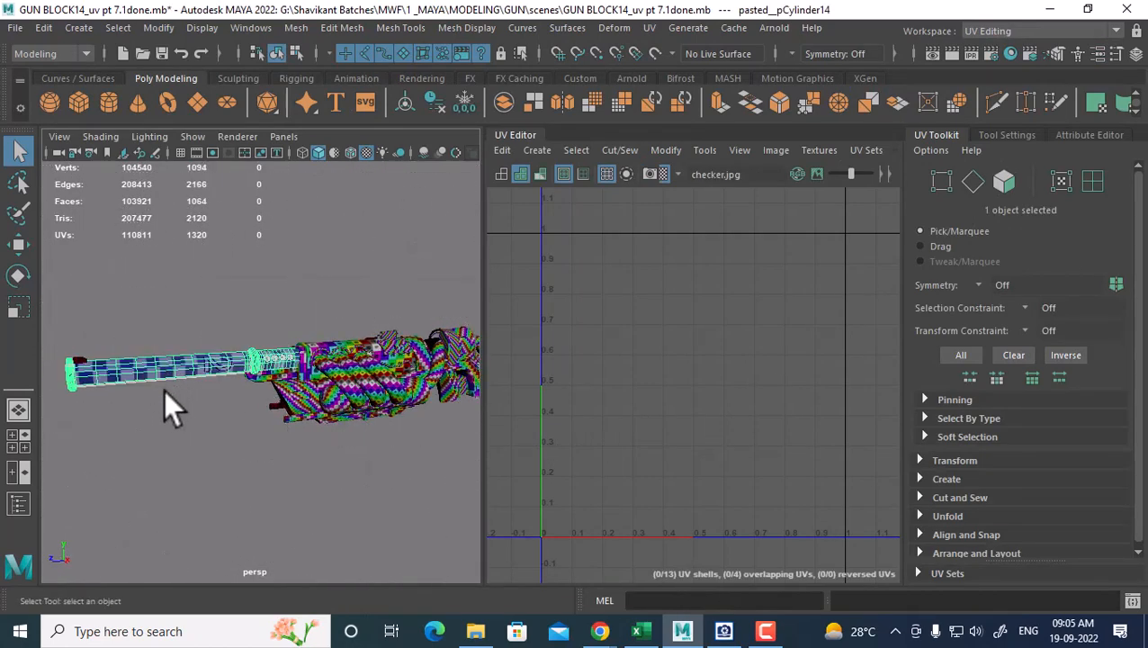
alt+drag(163, 390, 279, 430)
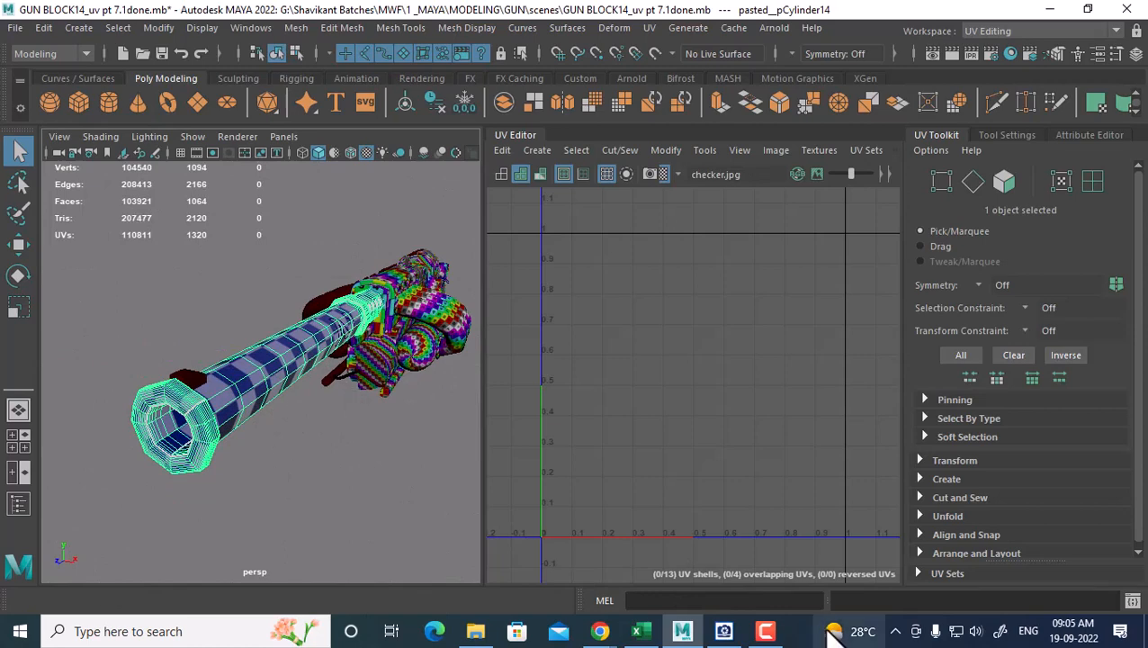
click(725, 631)
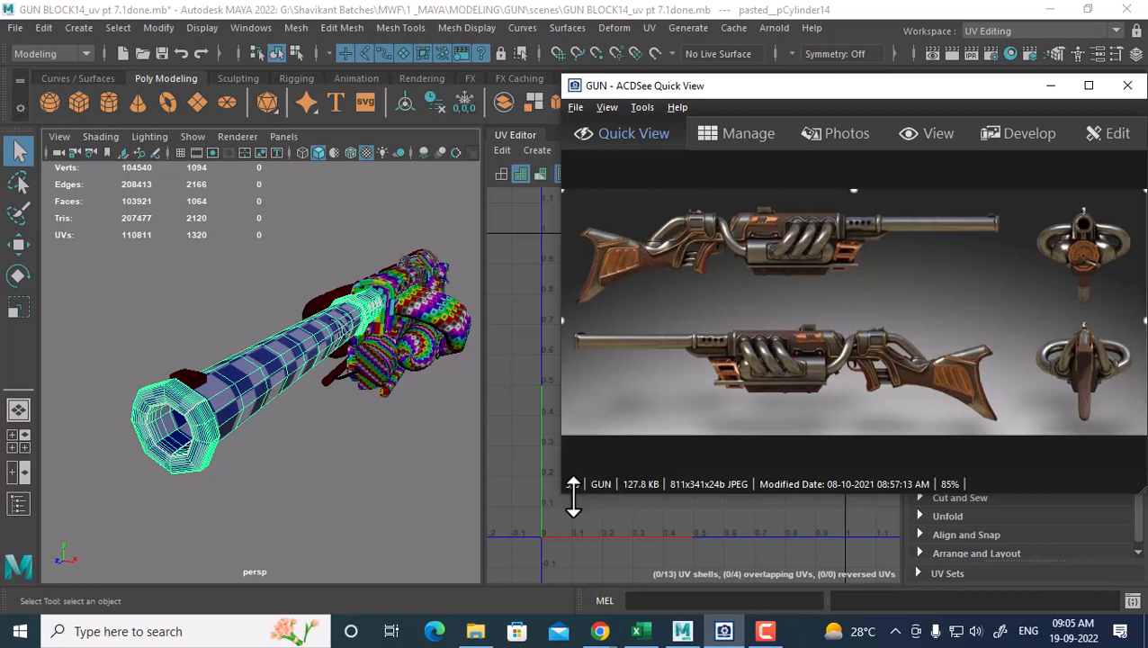
Launch Chrome and open the bookmarked Maya skinning video in a maximised window
drag(559, 494, 815, 414)
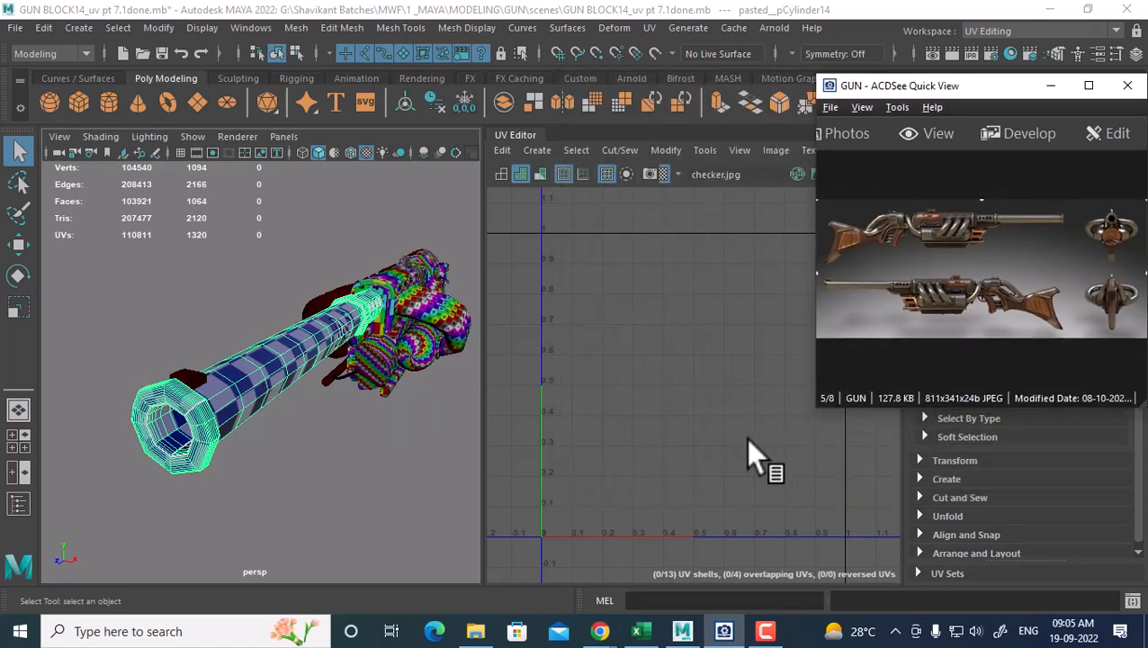
key(super)
text(CH)
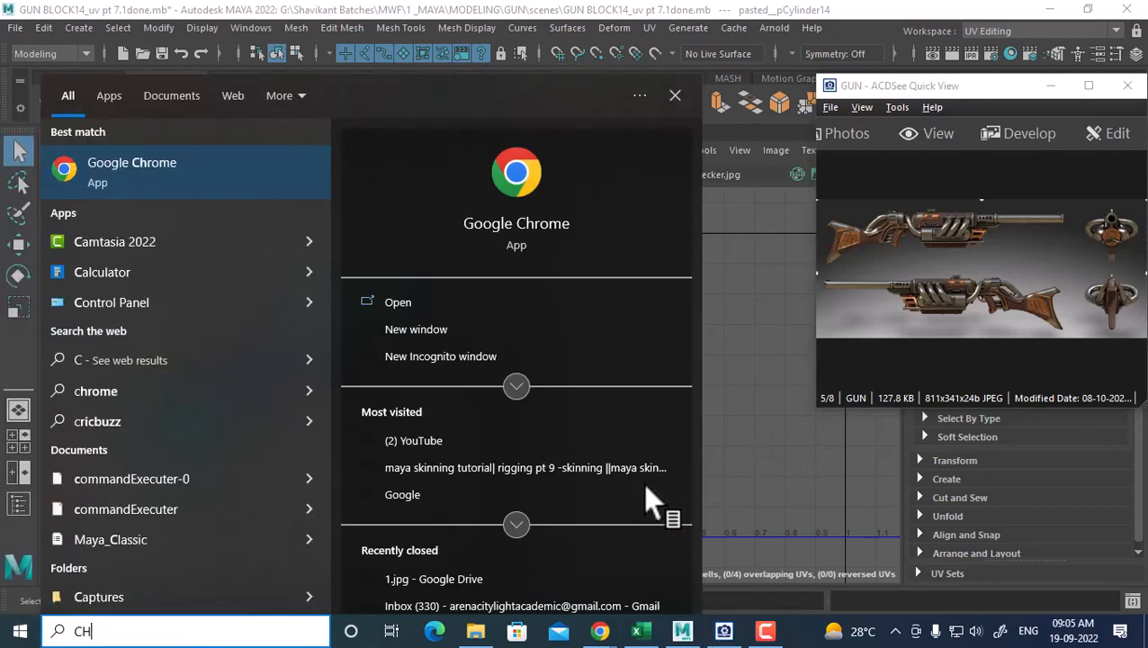
click(135, 160)
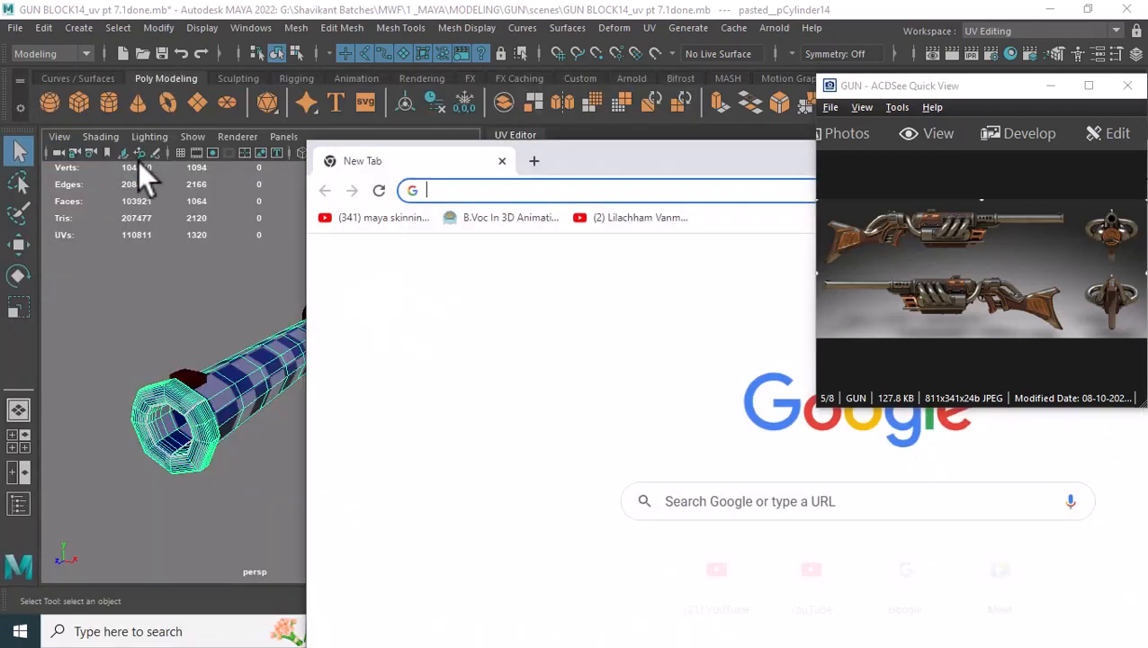
click(389, 219)
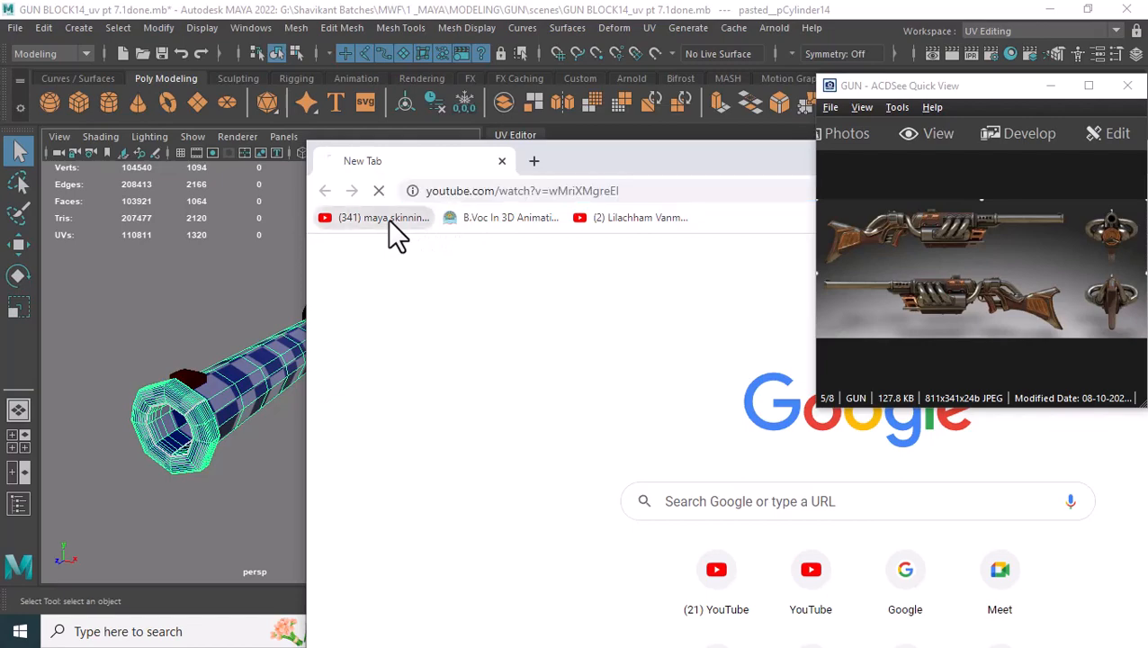
double_click(669, 162)
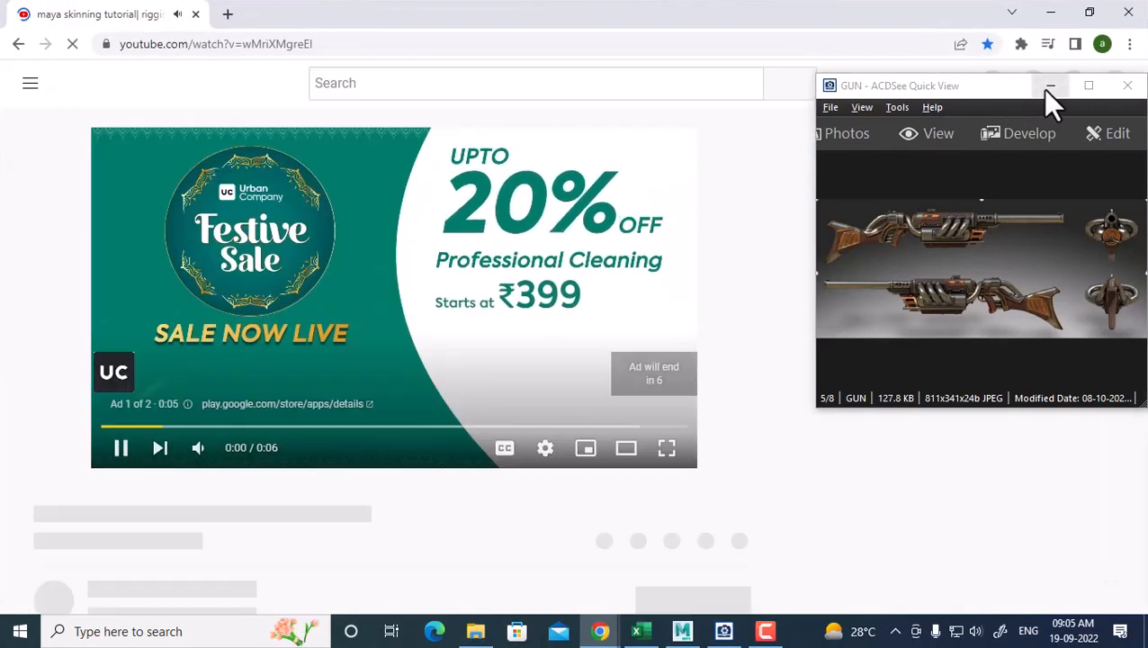
Pause the ad and go to the video channel's uploaded videos
click(1050, 86)
click(56, 509)
scroll(396, 461, down, 3)
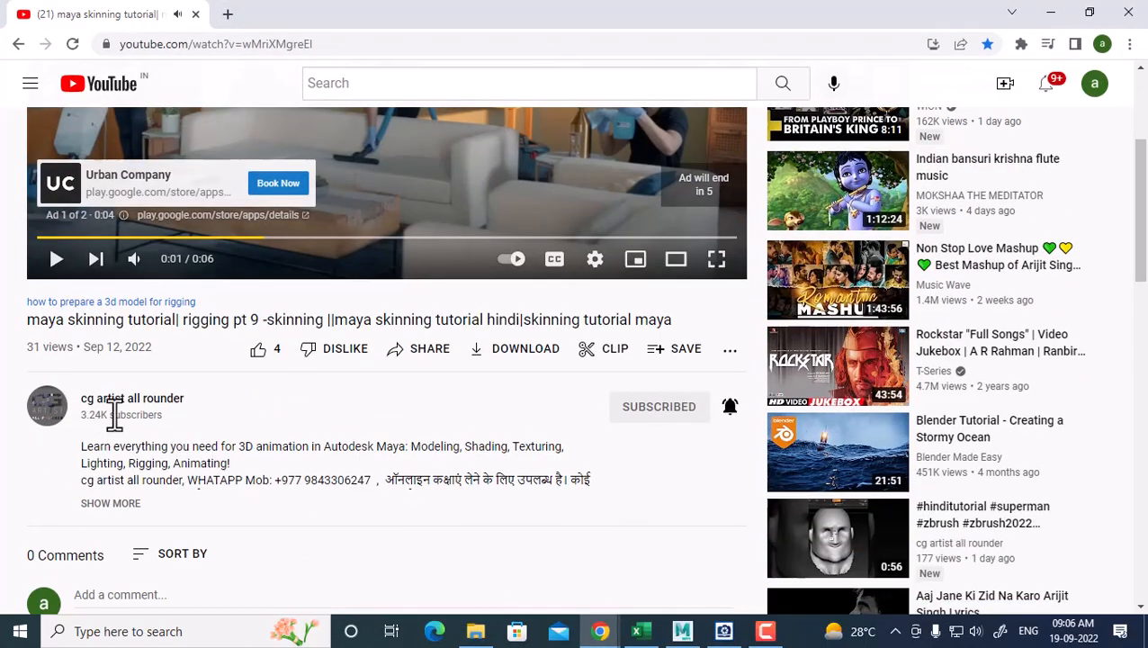
click(123, 407)
click(360, 369)
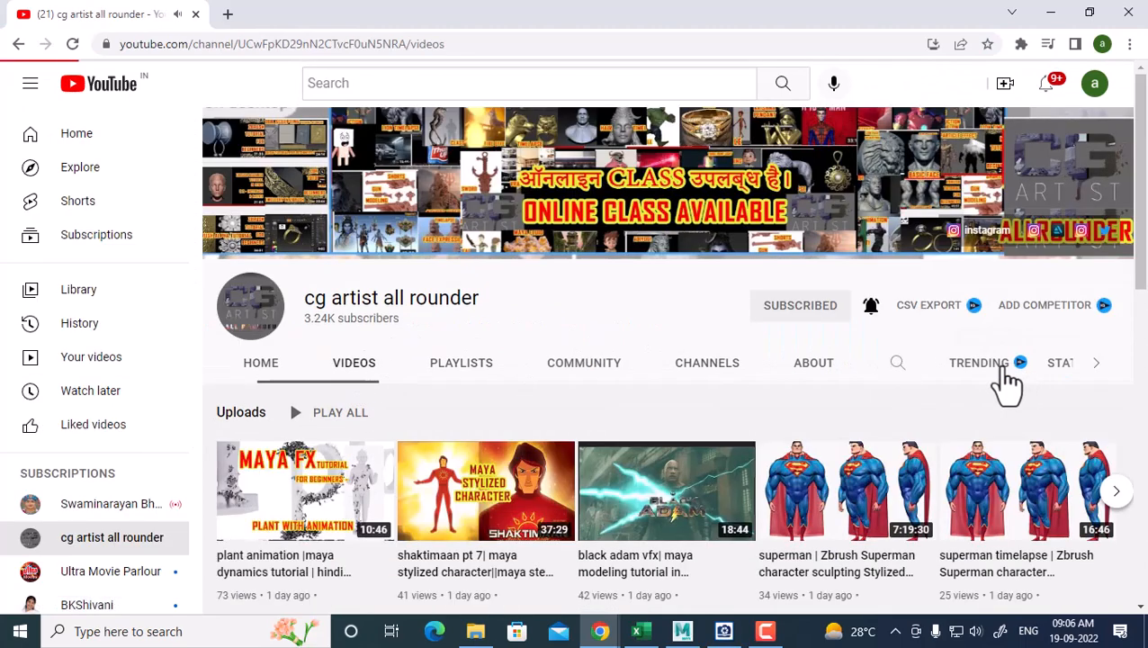
Search the channel's videos for 'HAND PAINTED', browse the results, and return to Maya
click(897, 365)
text(HNN)
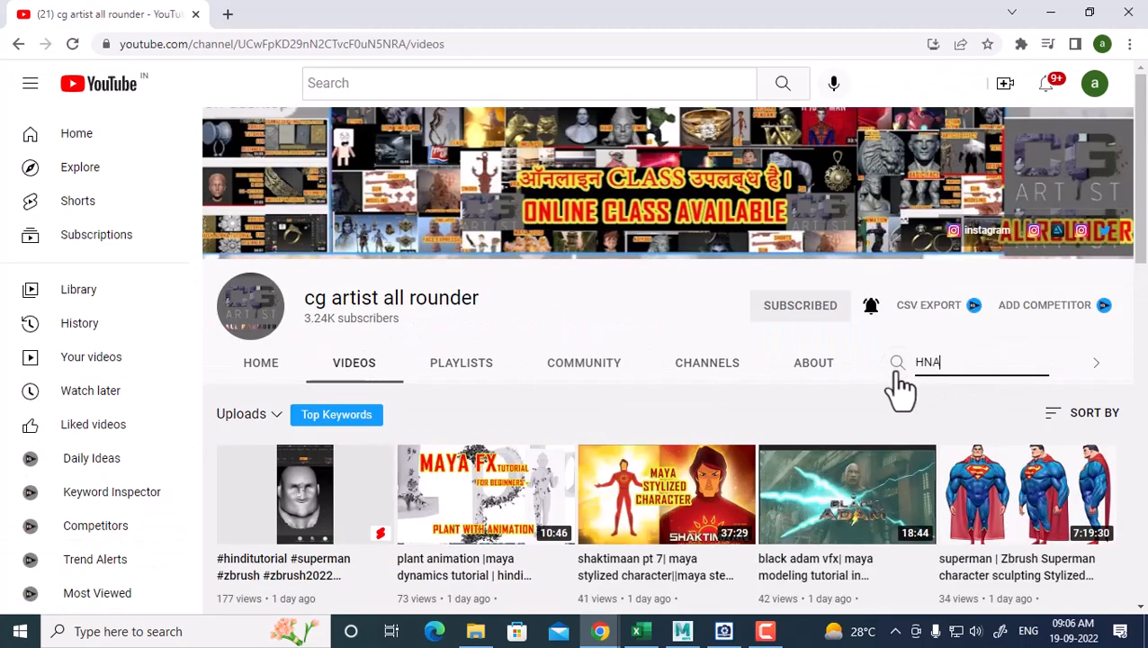
key(BackSpace)
text(N)
key(BackSpace)
key(BackSpace)
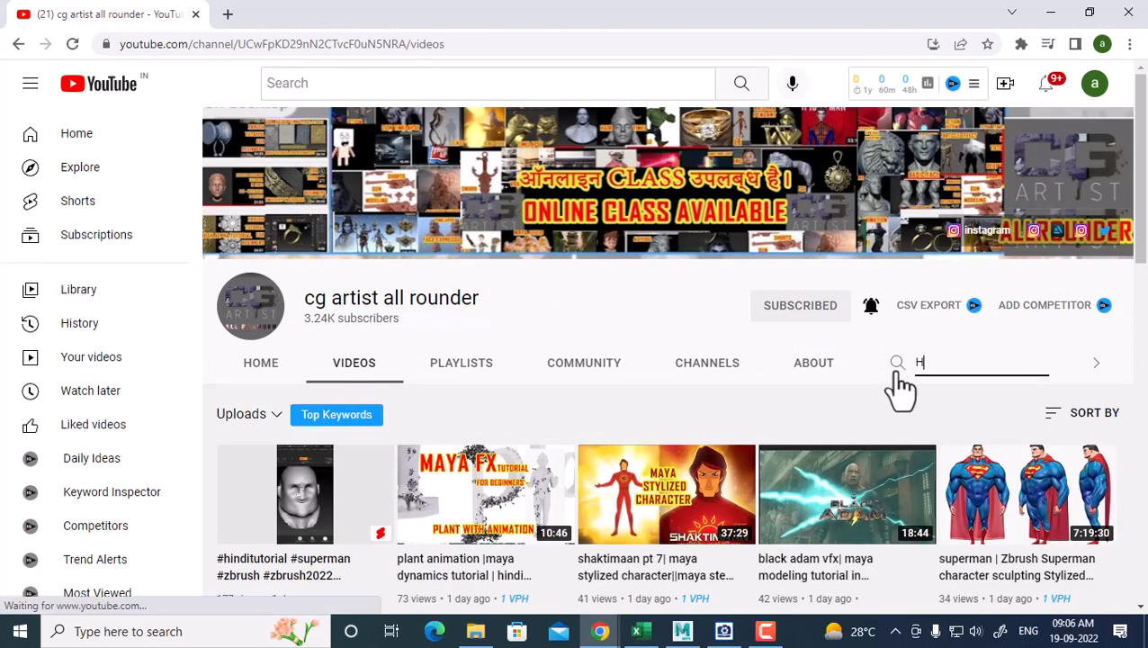
text(AND PAINTE)
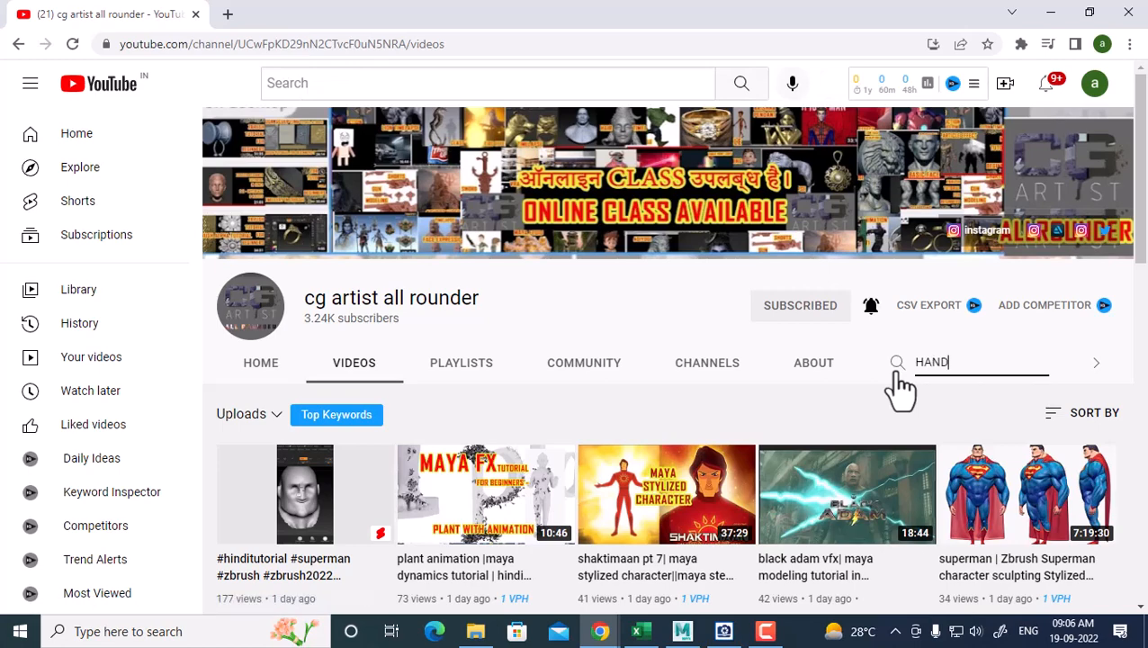
text(D)
key(Return)
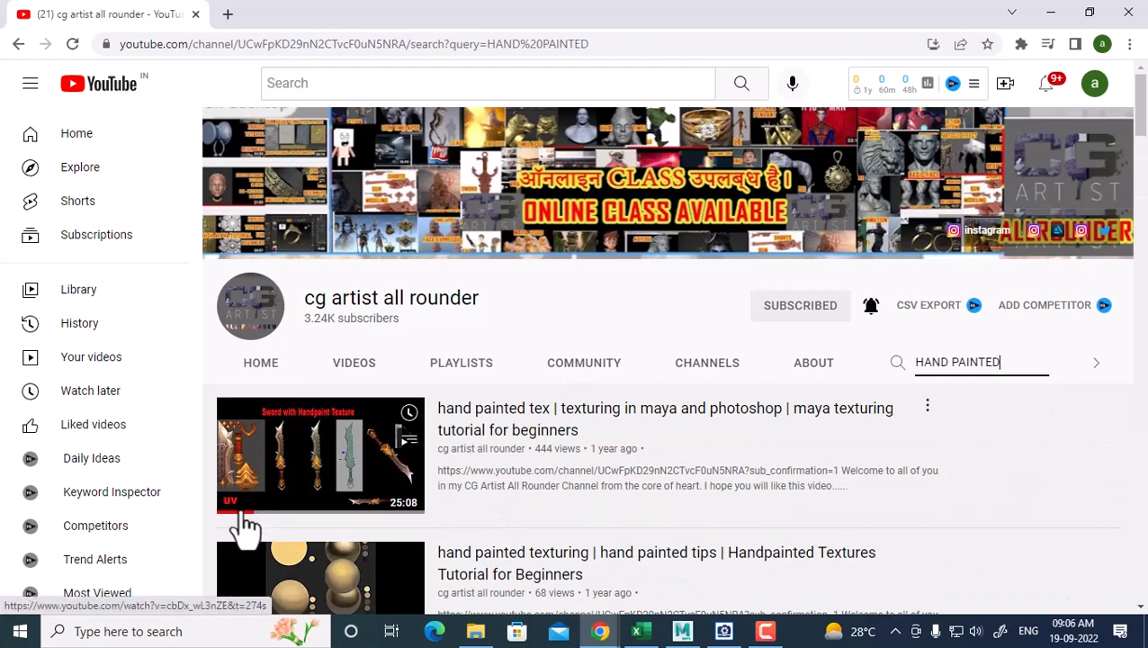
scroll(244, 525, down, 3)
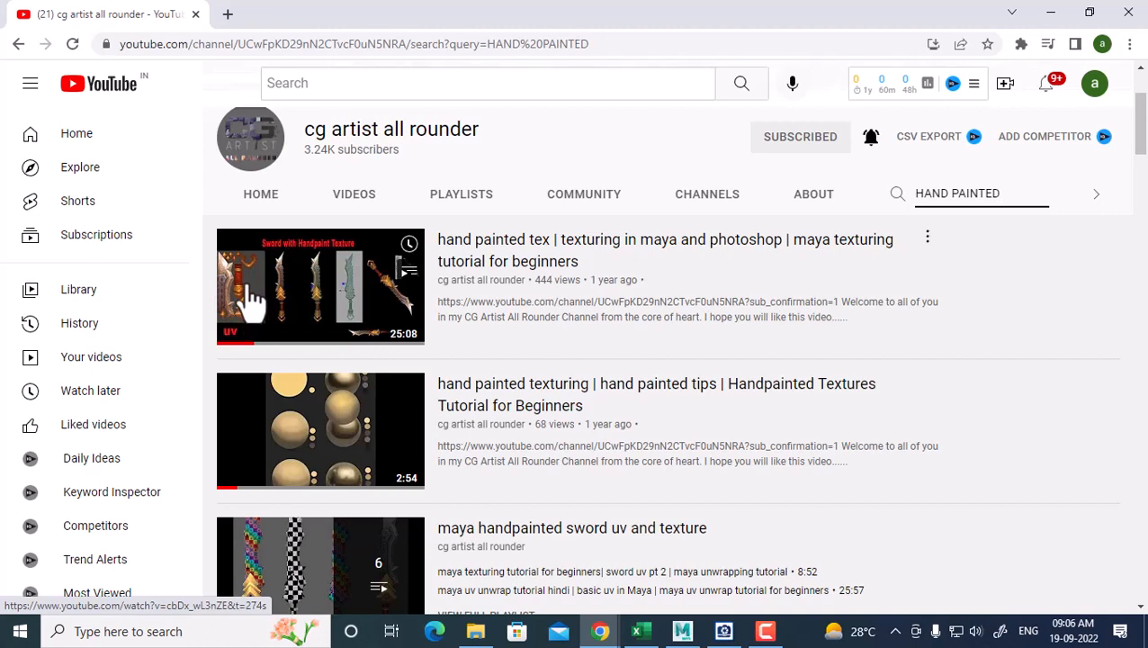
click(682, 630)
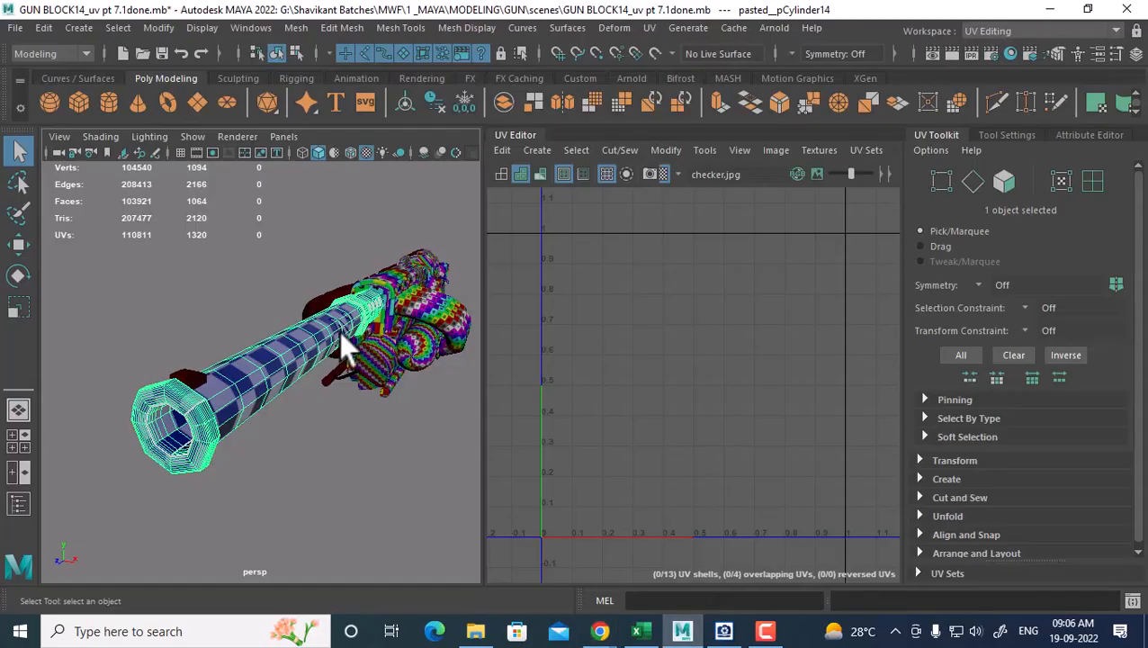
Turn the 3D view to face the barrel and frame its UV shells in the UV Editor
alt+drag(349, 481, 273, 428)
key(w)
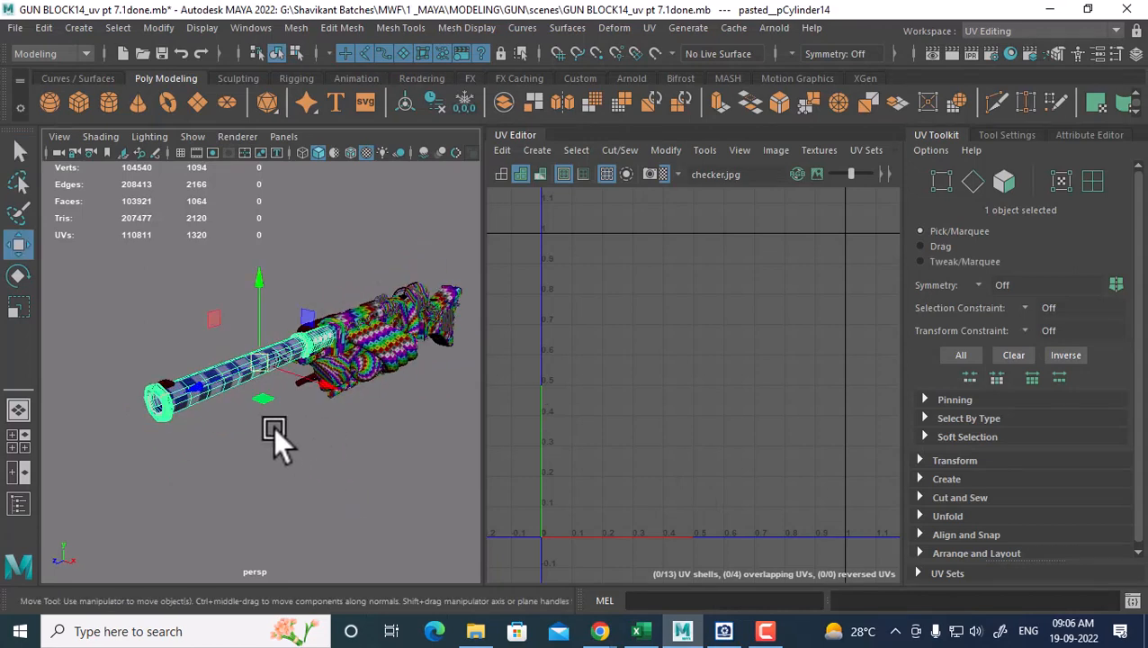
right_drag(230, 168, 354, 134)
right_drag(354, 134, 353, 134)
alt+drag(292, 469, 385, 416)
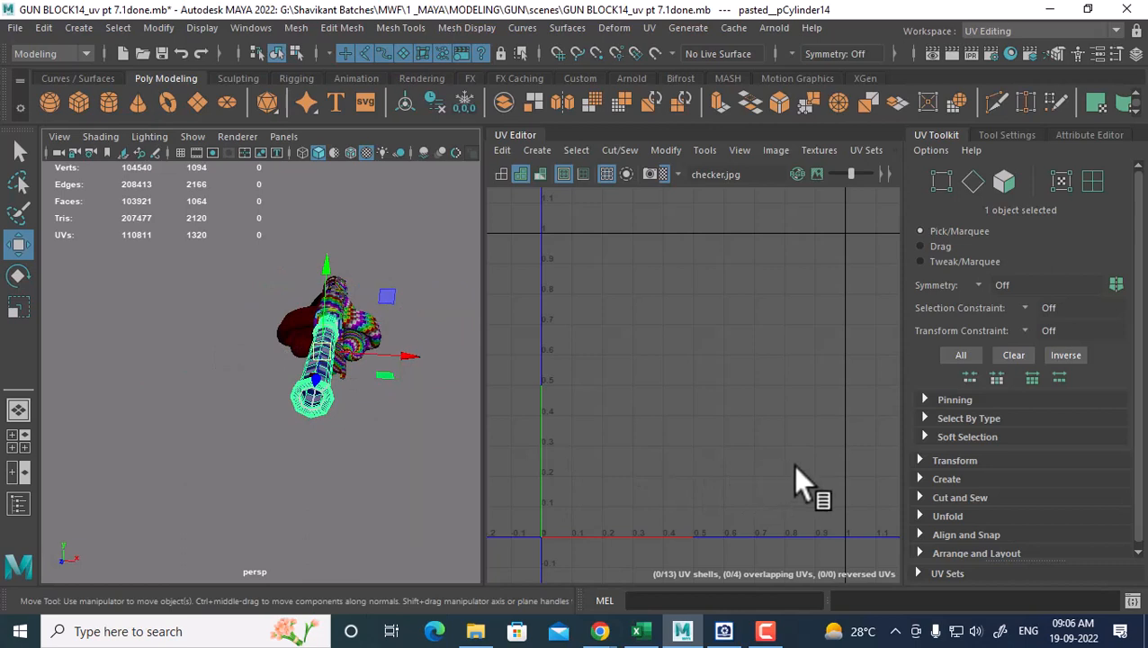
alt+right_drag(697, 442, 683, 412)
key(f)
alt+right_drag(790, 457, 765, 449)
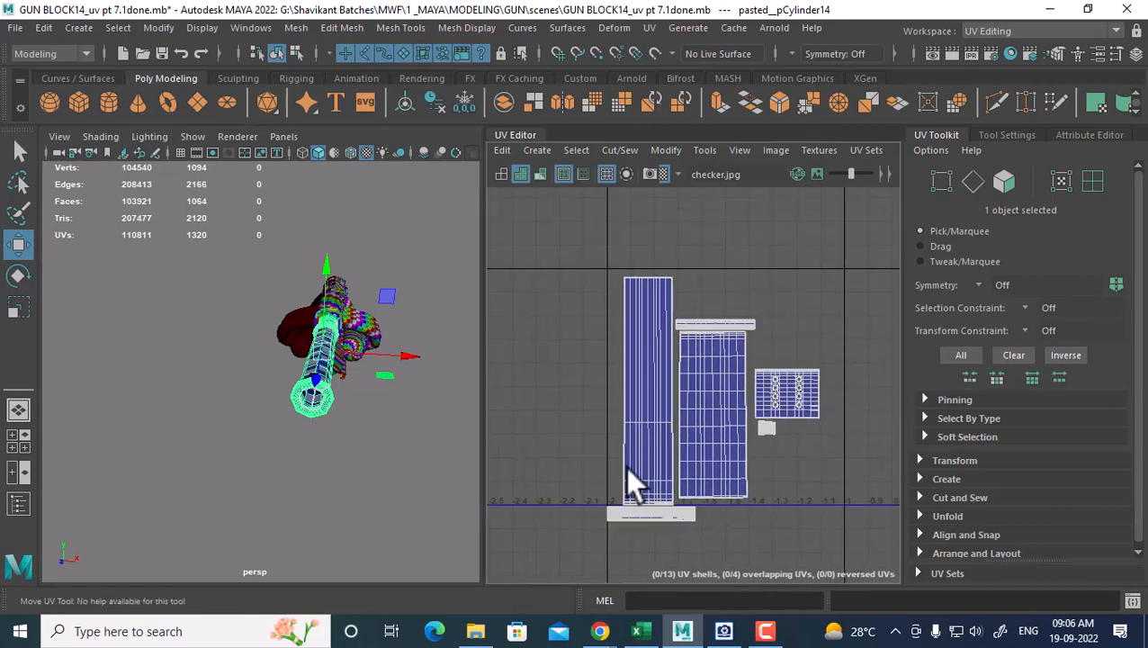
alt+drag(356, 443, 232, 438)
alt+right_drag(758, 461, 757, 425)
alt+middle_drag(758, 425, 704, 389)
Select all 1320 barrel UVs and drag the shells to the left
alt+right_drag(699, 396, 723, 418)
right_drag(710, 376, 781, 371)
drag(801, 262, 484, 568)
alt+middle_drag(707, 411, 793, 415)
drag(828, 391, 645, 389)
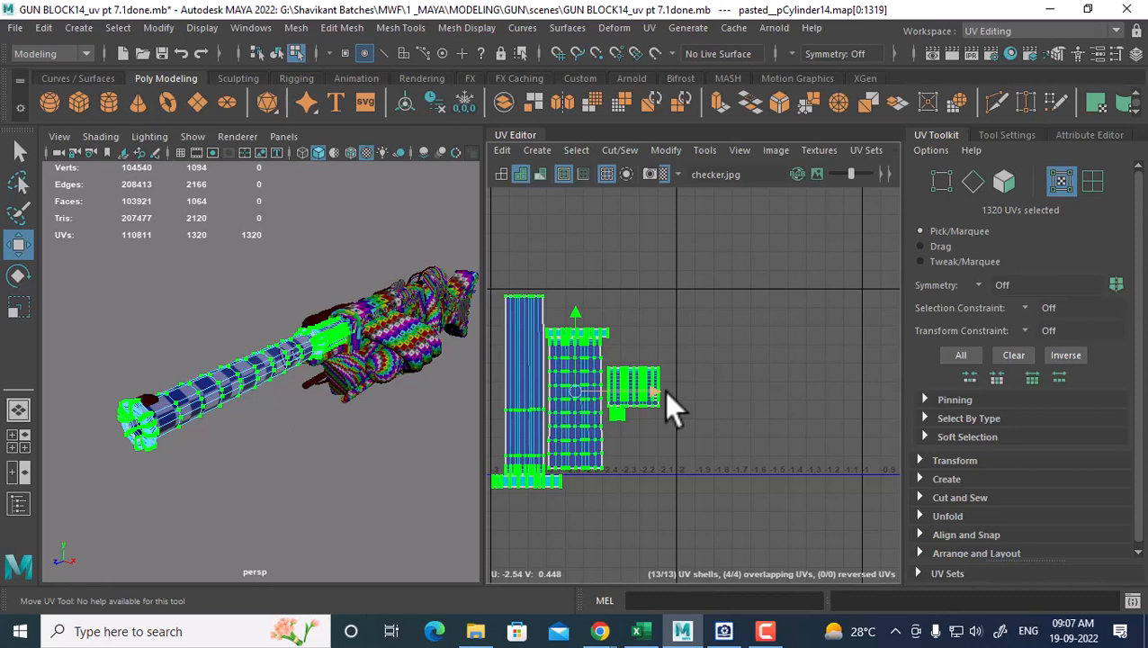
click(769, 636)
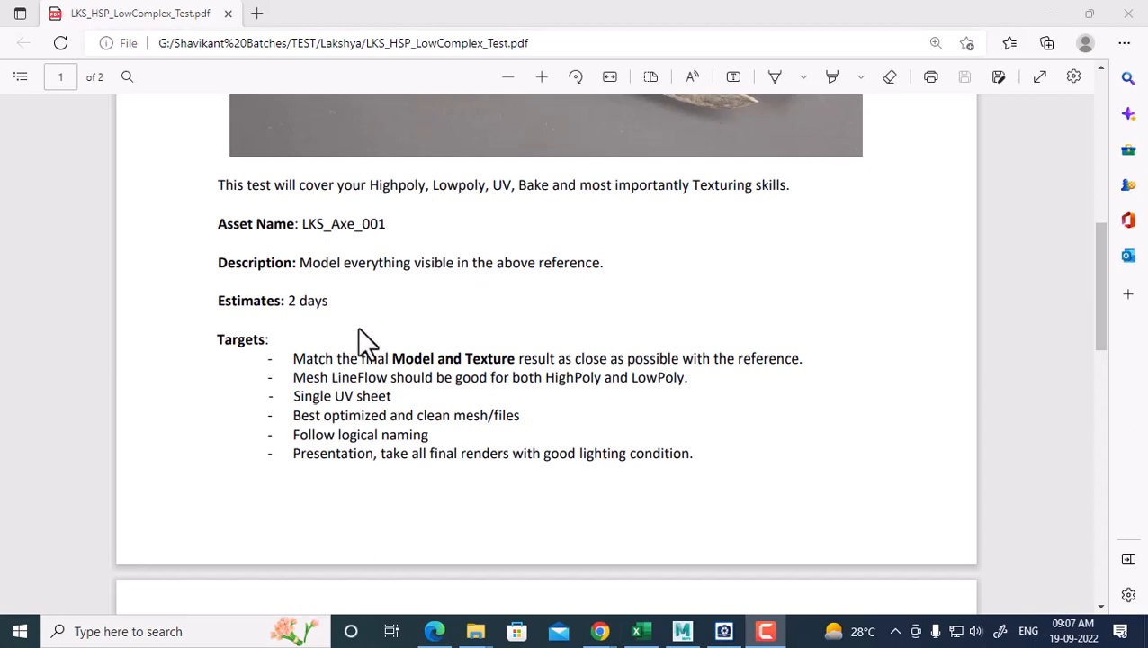
Highlight 'Single UV sheet' in the brief's Targets, check the axe photo, then return to the list
drag(293, 397, 376, 410)
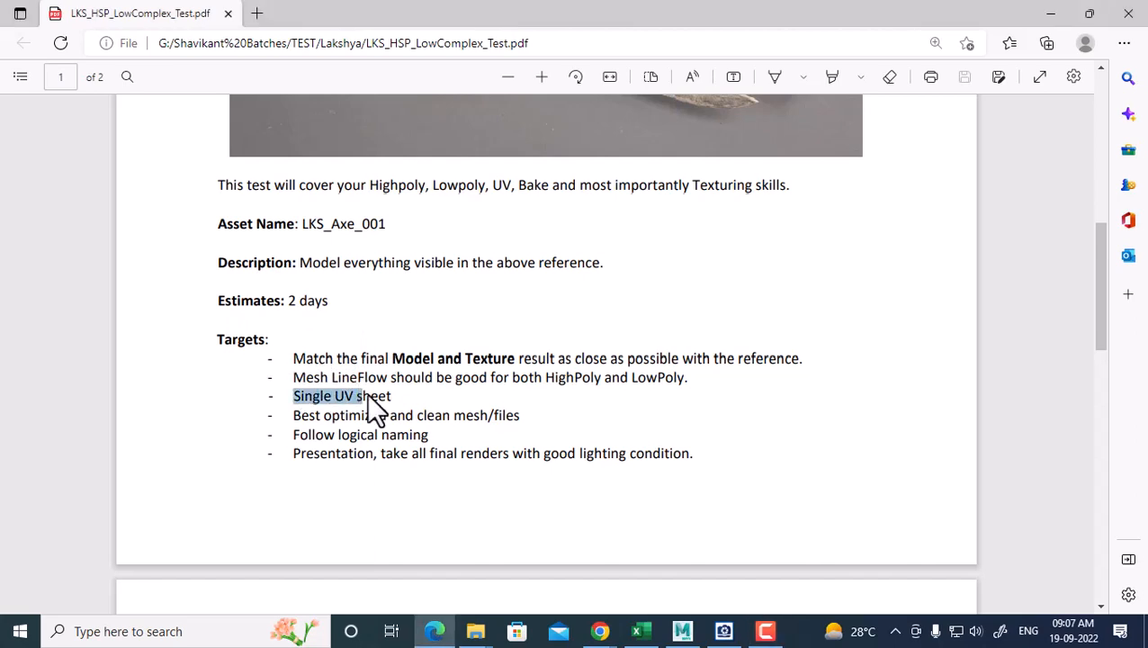
scroll(712, 315, up, 5)
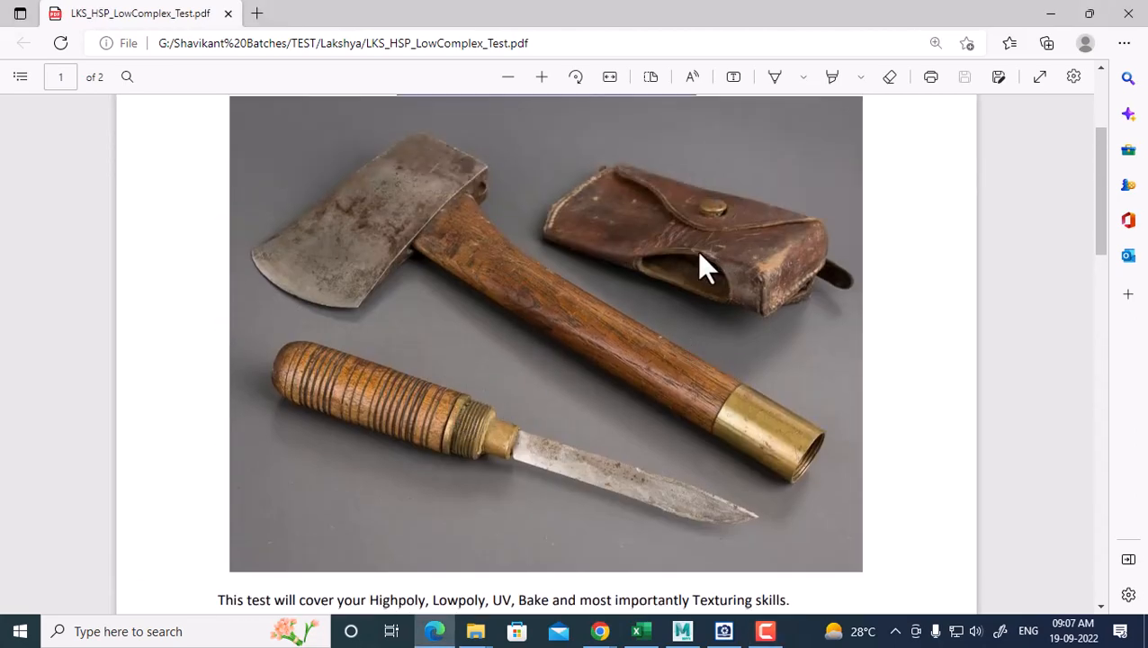
scroll(700, 255, down, 5)
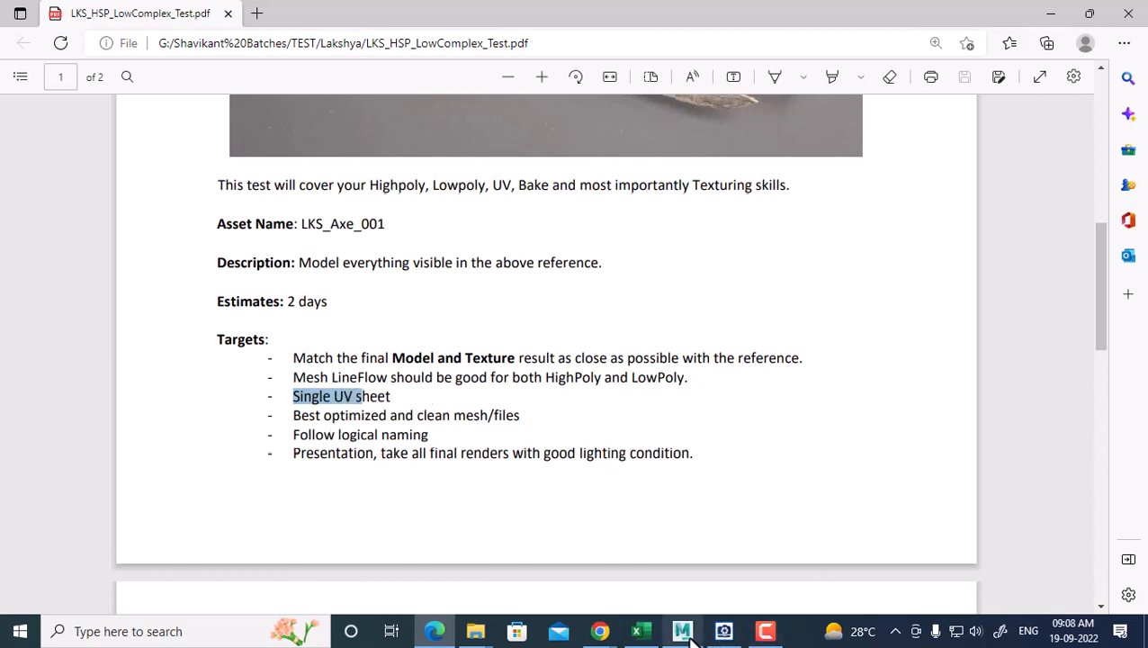
Bring Maya back to the front and orbit the gun to a side-on angle
mouse_move(686, 633)
click(652, 575)
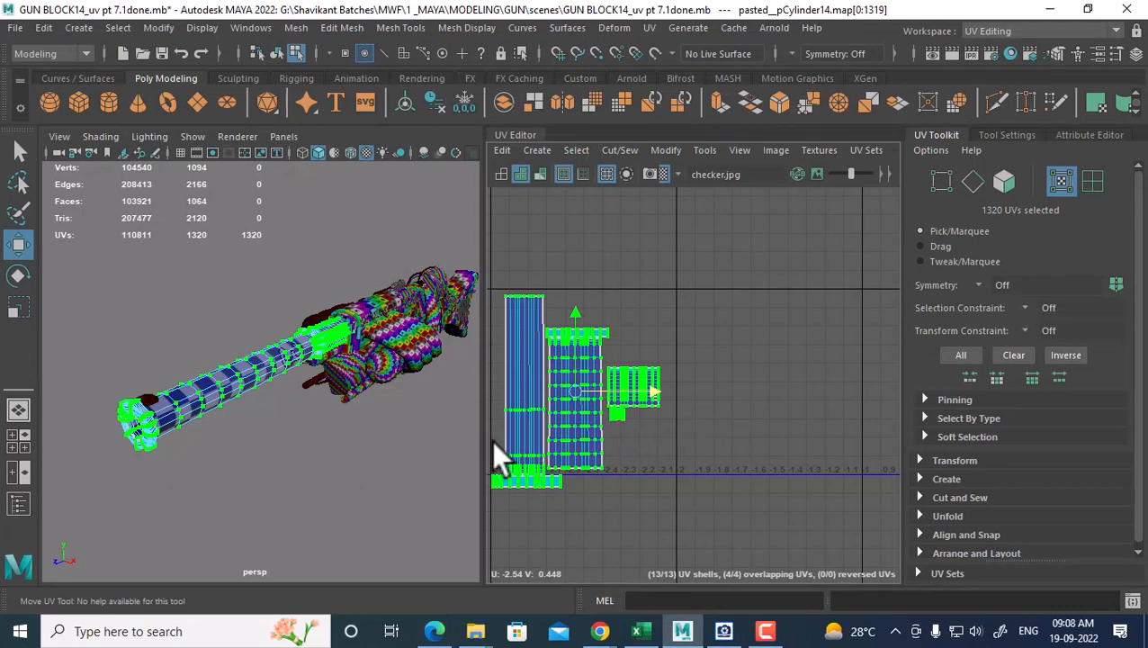
alt+drag(373, 436, 295, 425)
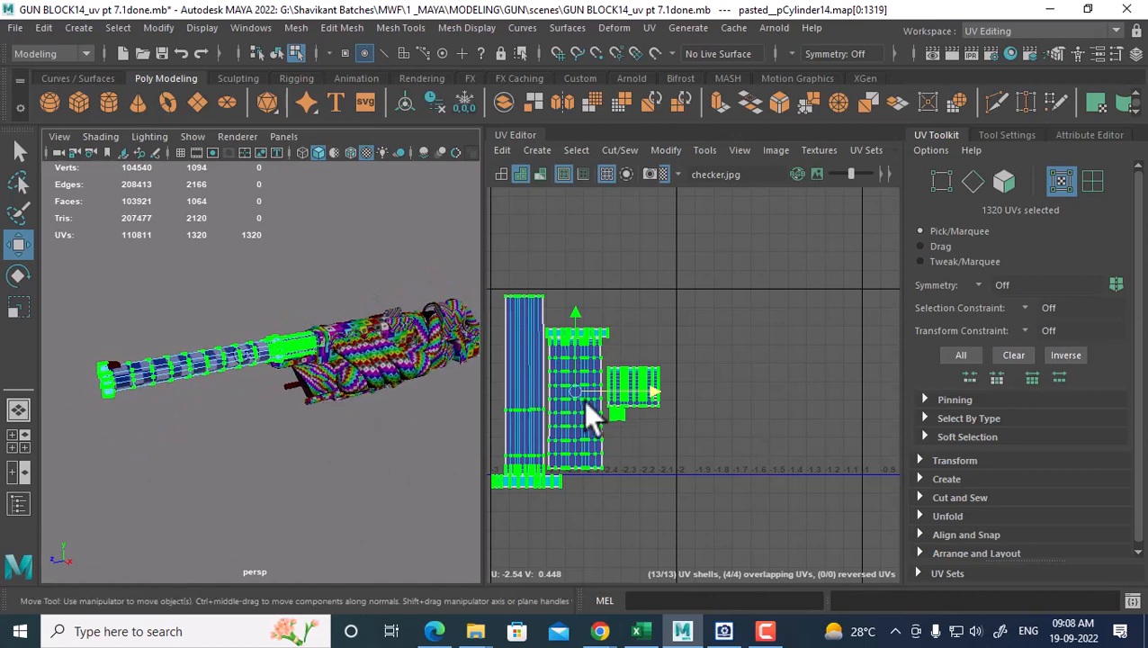
alt+middle_drag(669, 400, 714, 402)
scroll(715, 391, down, 3)
scroll(709, 428, up, 1)
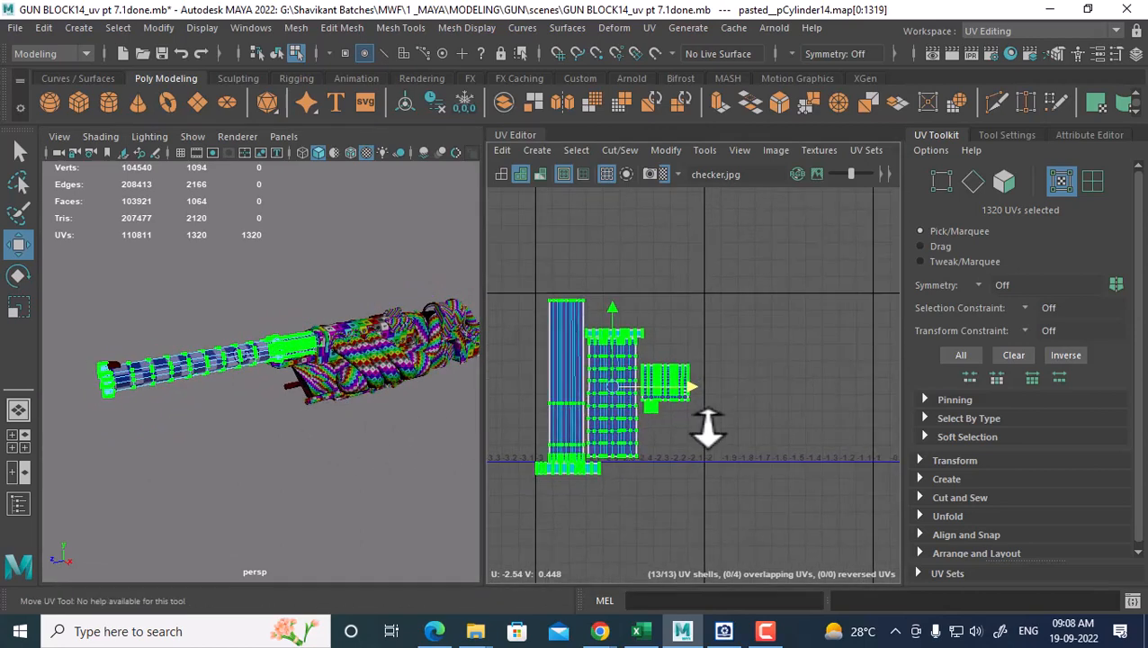
Open the GUN reference image zoomed on its coils and orbit the gun closer to match
click(766, 633)
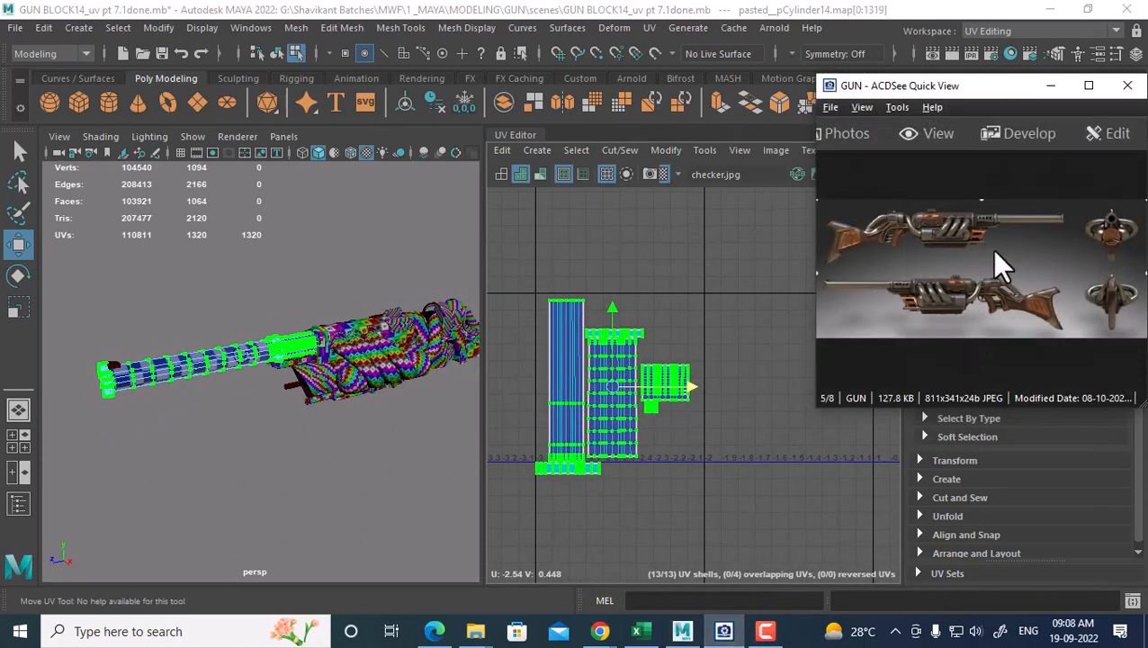
scroll(996, 254, up, 3)
scroll(1069, 308, up, 4)
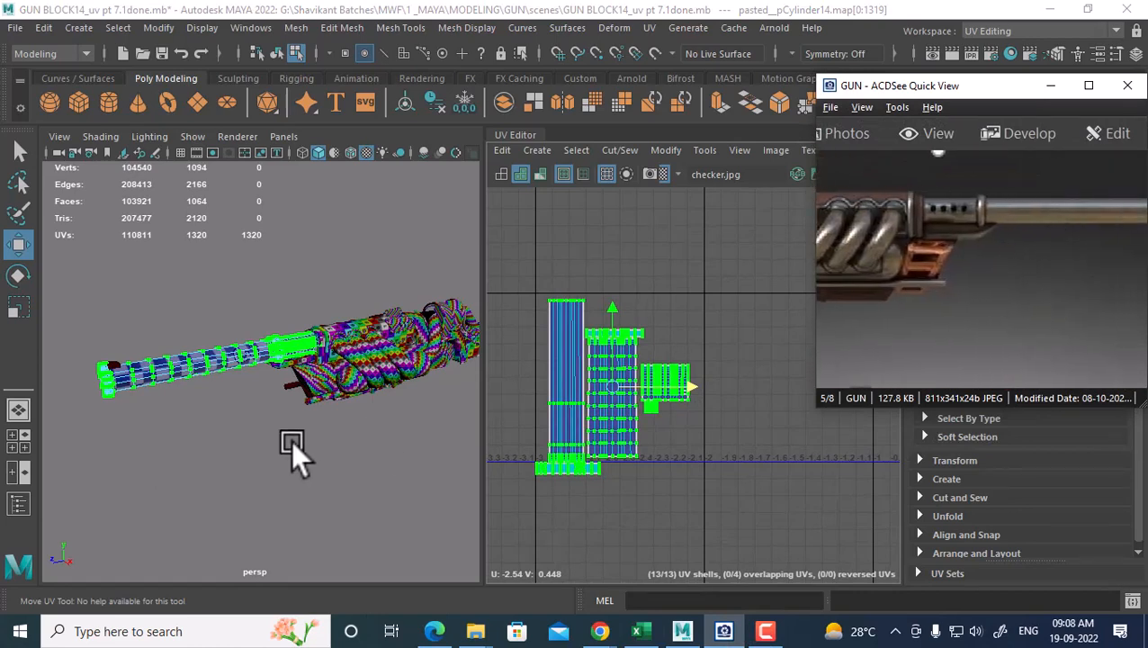
alt+drag(290, 440, 227, 405)
alt+middle_drag(583, 444, 621, 419)
alt+right_drag(621, 420, 628, 426)
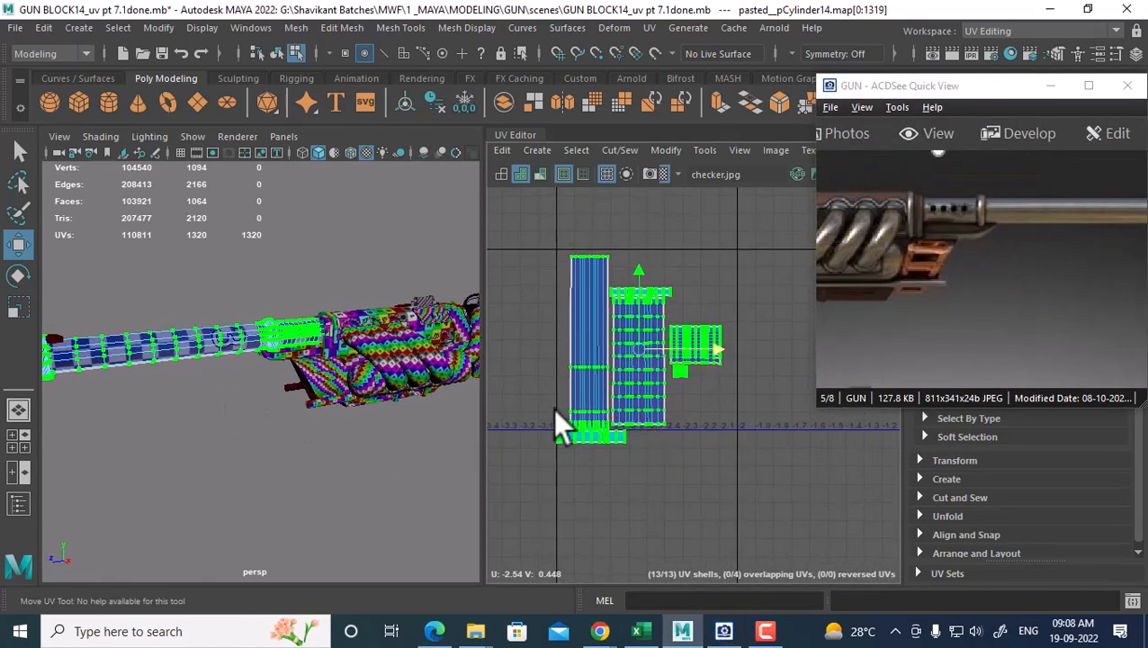
alt+drag(277, 365, 302, 359)
drag(1016, 272, 1069, 284)
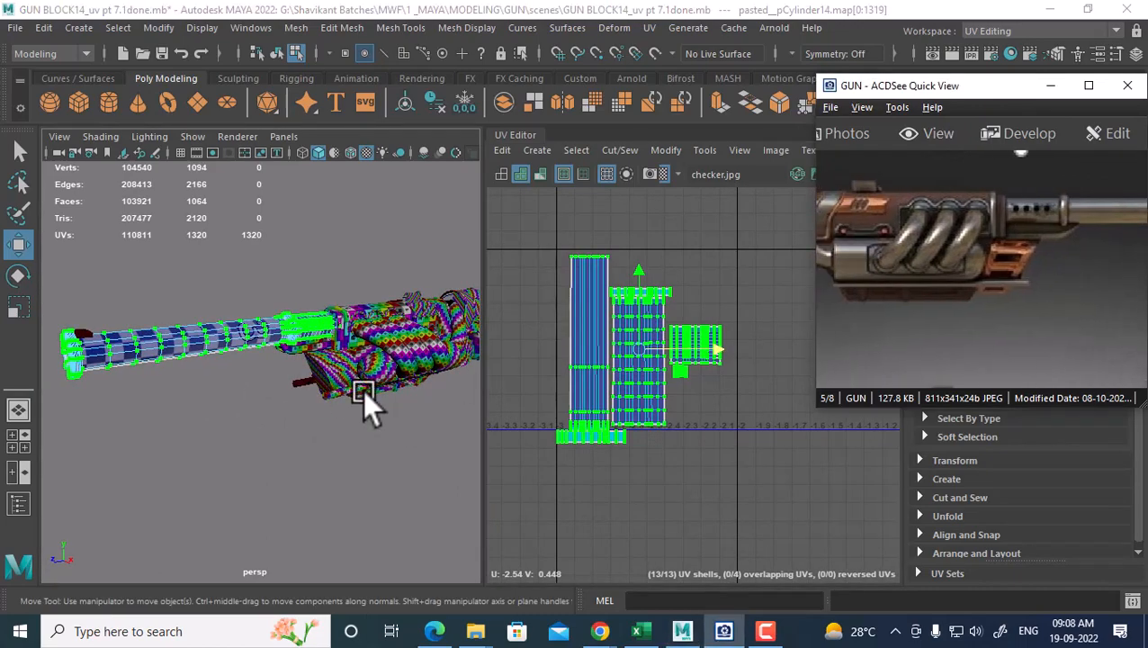
alt+drag(364, 392, 300, 372)
right_drag(300, 372, 329, 324)
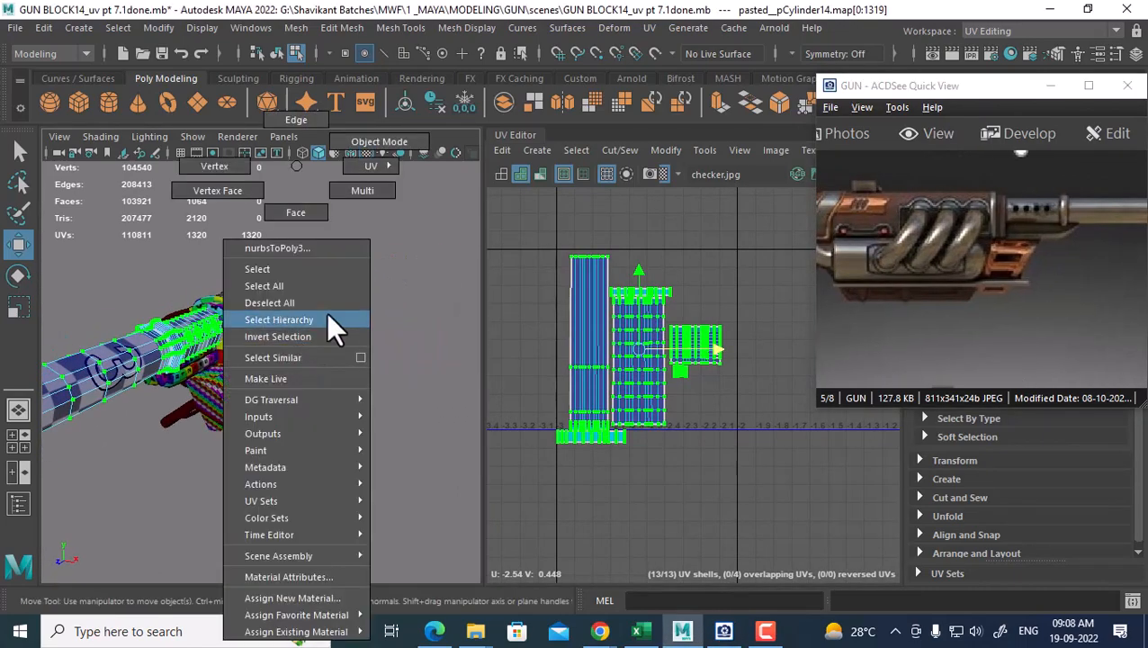
Select the three coil cylinders and bring their UV shell into view
right_drag(381, 142, 382, 142)
click(346, 355)
alt+drag(345, 356, 336, 418)
shift+click(345, 390)
shift+click(397, 366)
alt+drag(396, 366, 21, 411)
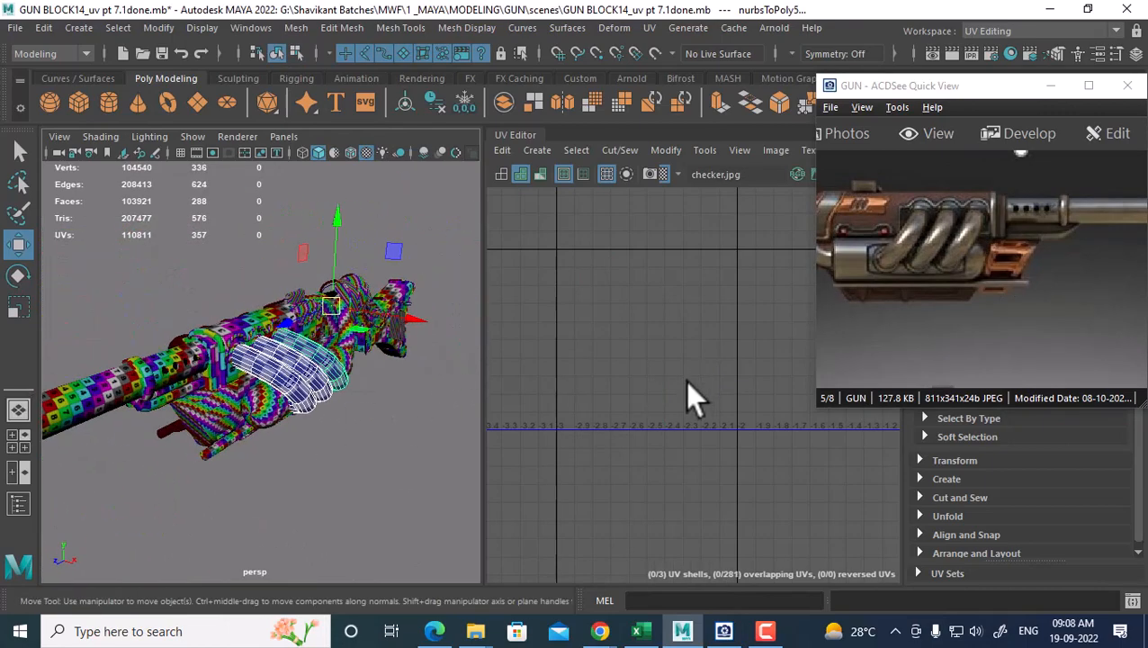
scroll(648, 419, down, 5)
scroll(671, 395, down, 10)
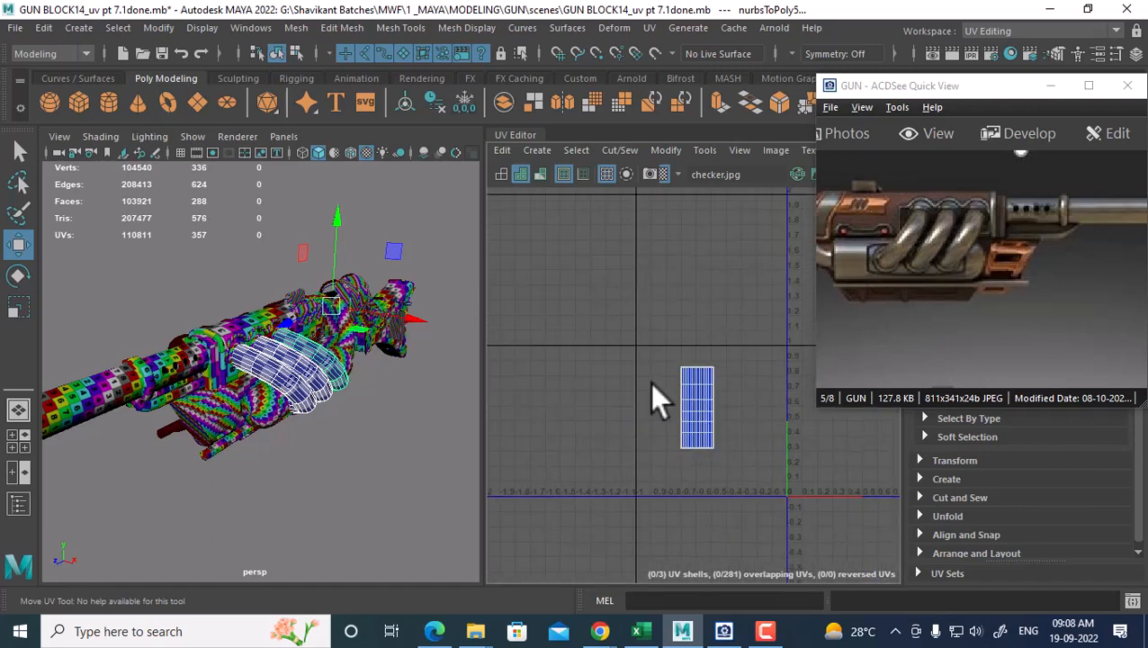
alt+middle_drag(705, 420, 638, 364)
scroll(638, 364, up, 2)
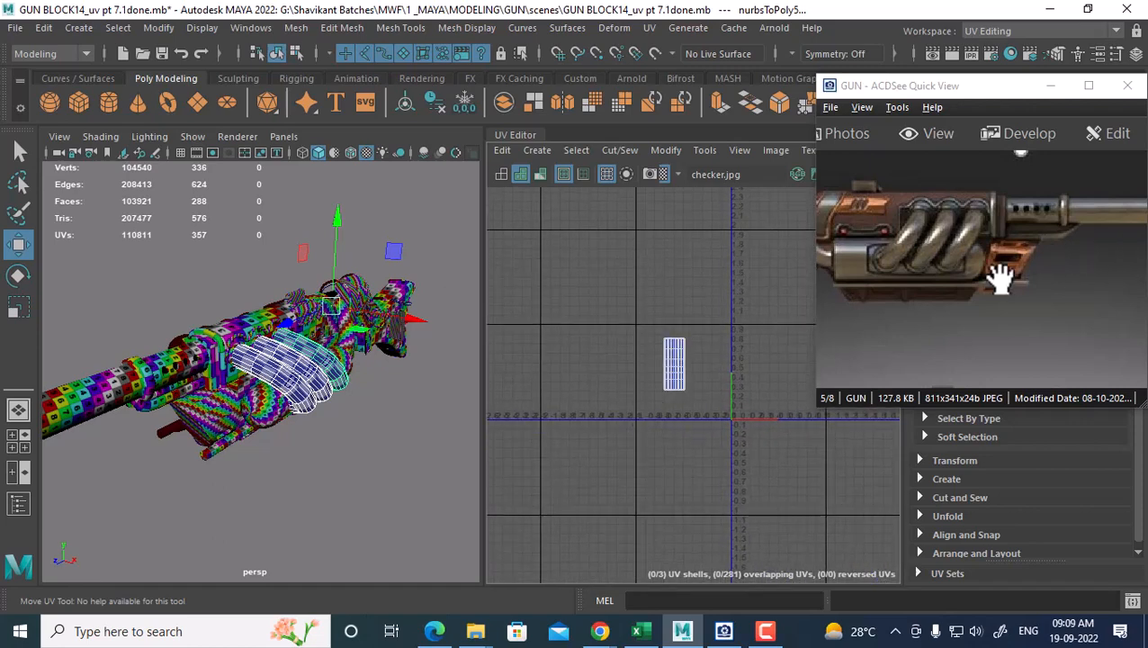
scroll(634, 378, up, 2)
Select all the coil shell's UVs and move the shell left and up
right_drag(664, 377, 734, 378)
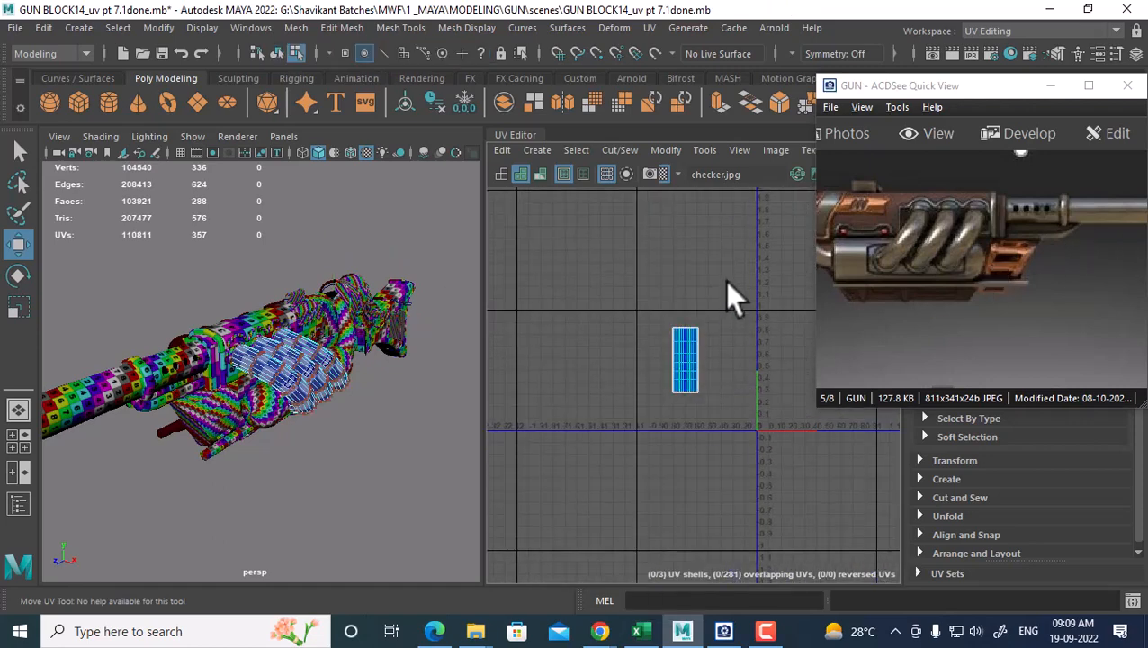
drag(723, 280, 644, 414)
scroll(718, 375, up, 1)
drag(752, 365, 628, 360)
alt+middle_drag(623, 352, 623, 420)
drag(579, 351, 565, 246)
Return to object selection and select polySurface25 on the gun
right_drag(297, 351, 380, 135)
click(311, 393)
click(301, 408)
alt+drag(300, 409, 246, 385)
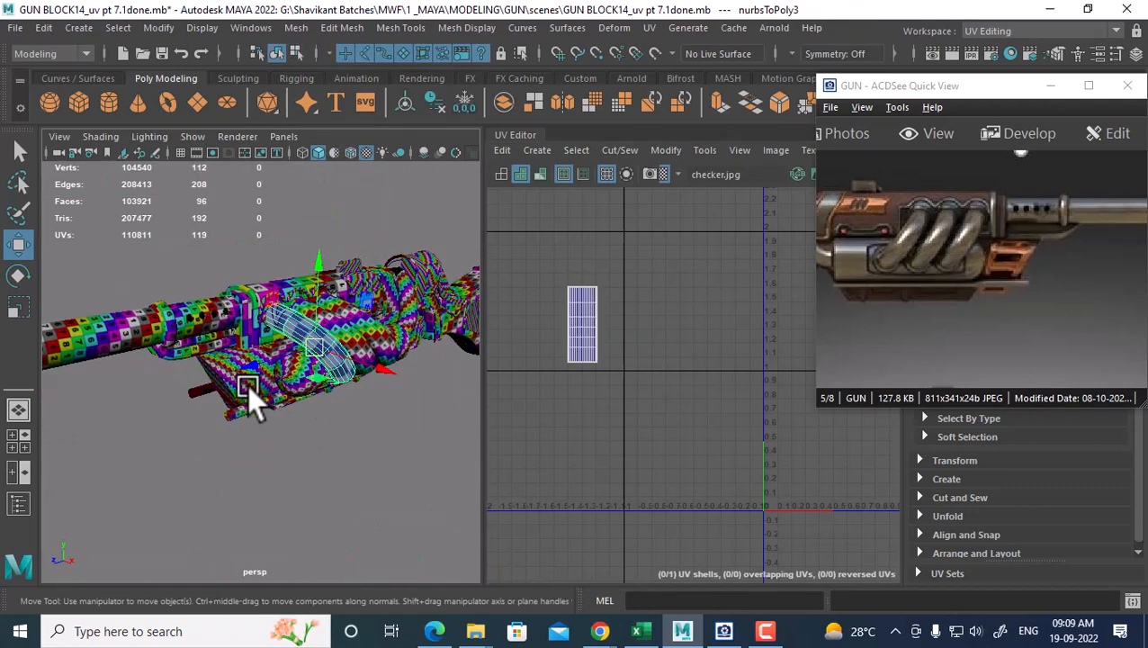
click(316, 393)
alt+drag(345, 389, 373, 383)
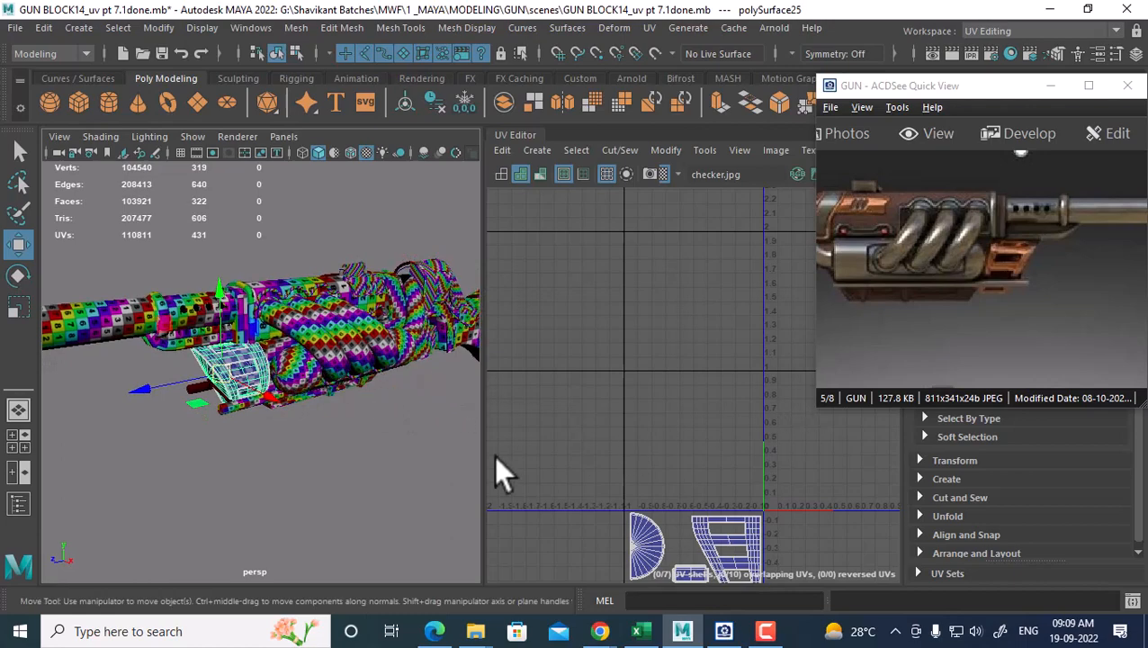
alt+drag(405, 423, 315, 333)
Add pCylinder2 and the curved tube nurbsToPoly6 to the selection
shift+click(310, 338)
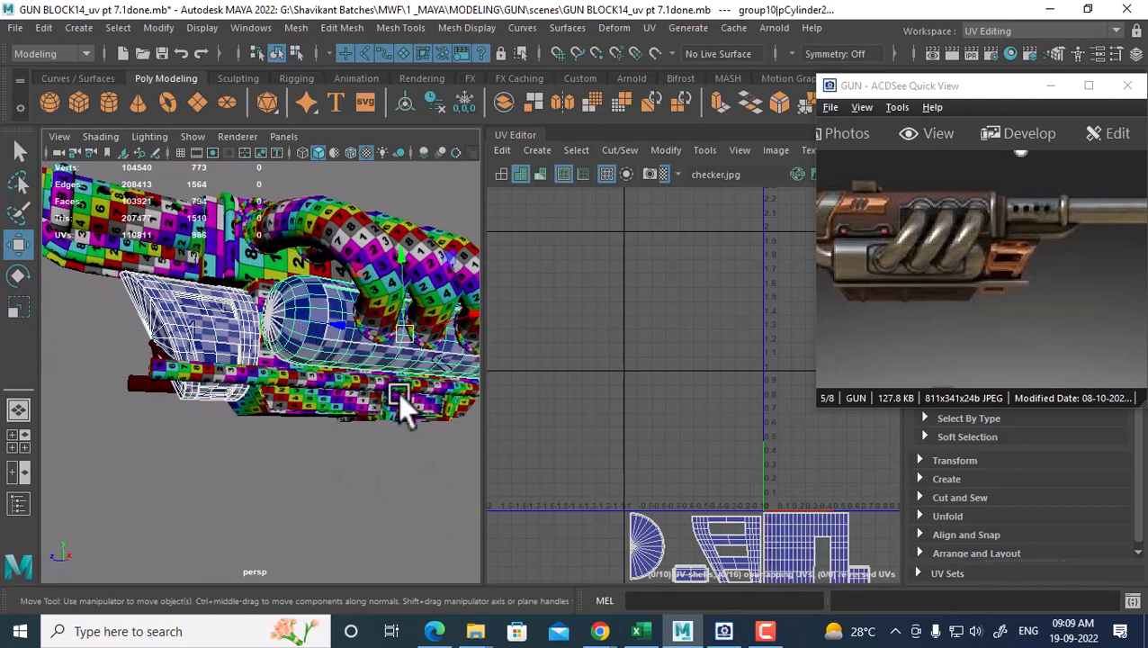
drag(912, 333, 1070, 317)
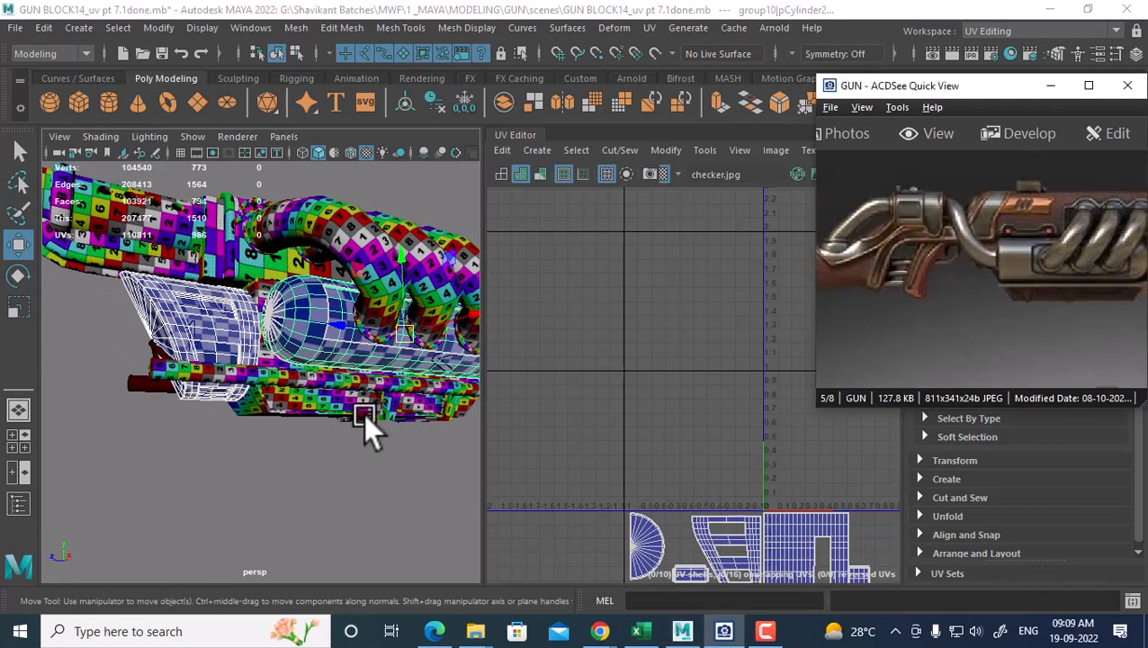
alt+drag(372, 429, 353, 397)
shift+click(470, 376)
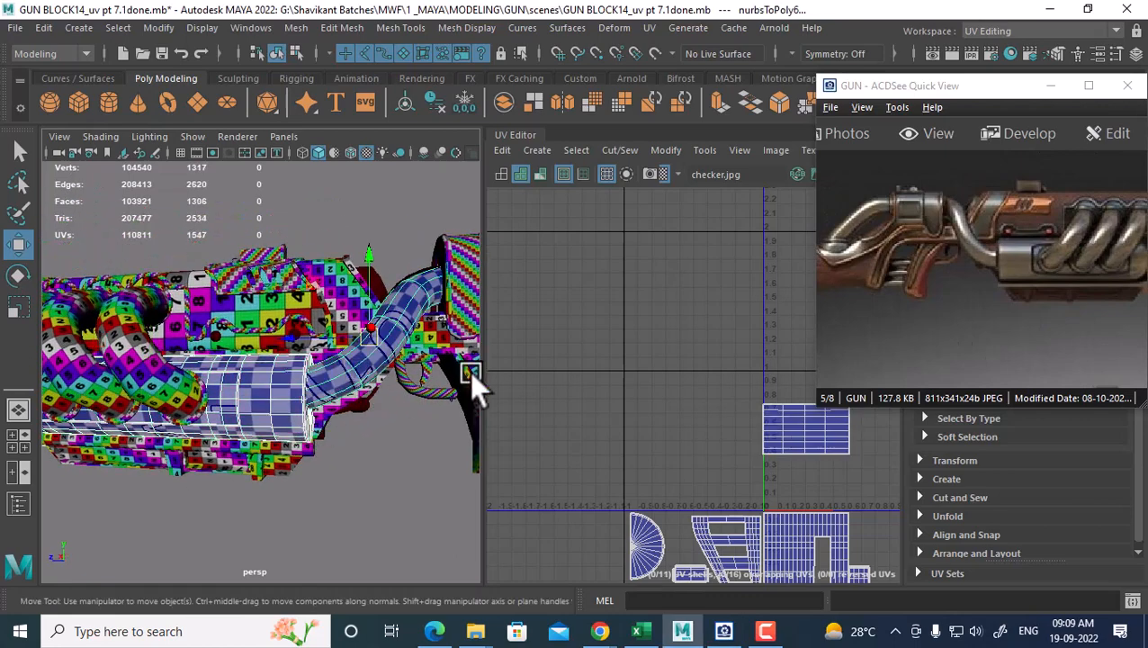
alt+middle_drag(361, 405, 285, 416)
scroll(285, 417, down, 3)
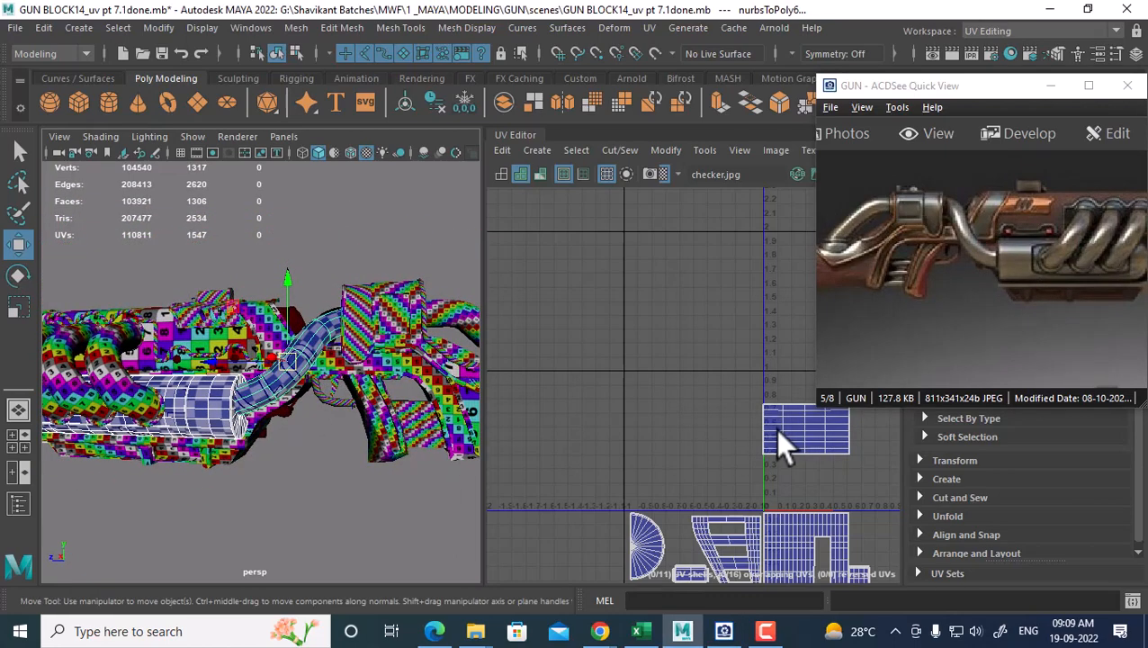
scroll(775, 430, down, 2)
Select the UVs of all 11 shells, move them down-left, and zoom to the bent tube and block
alt+middle_drag(754, 419, 694, 310)
scroll(687, 424, down, 3)
scroll(688, 424, down, 2)
right_drag(638, 379, 691, 379)
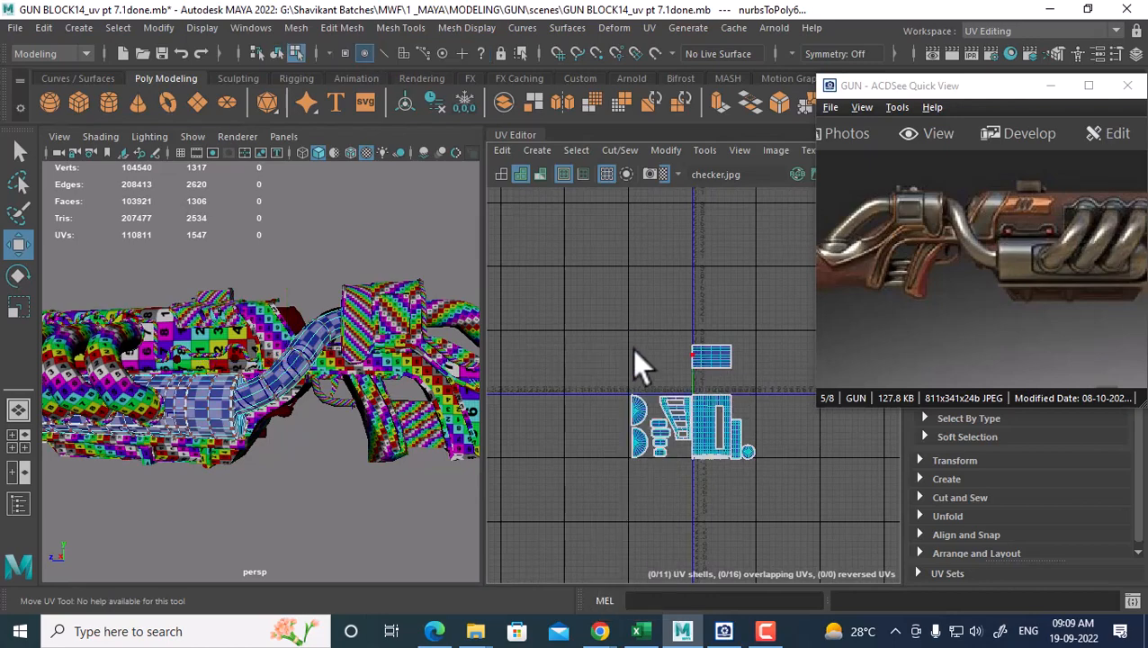
drag(749, 459, 750, 461)
alt+middle_drag(694, 403, 677, 380)
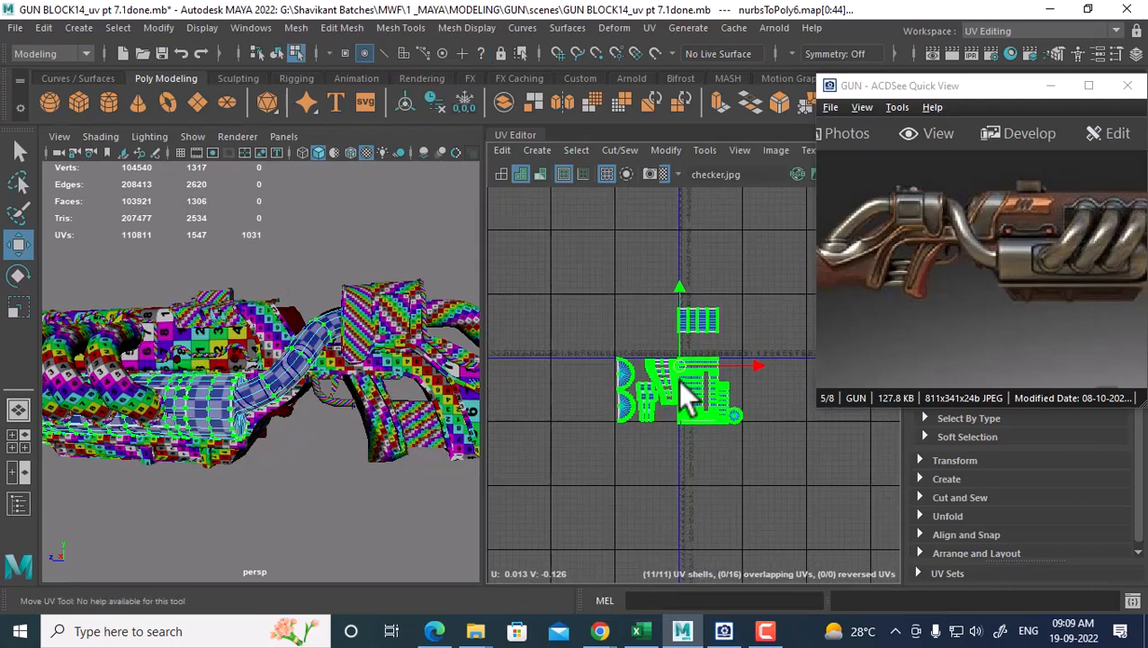
drag(670, 379, 624, 431)
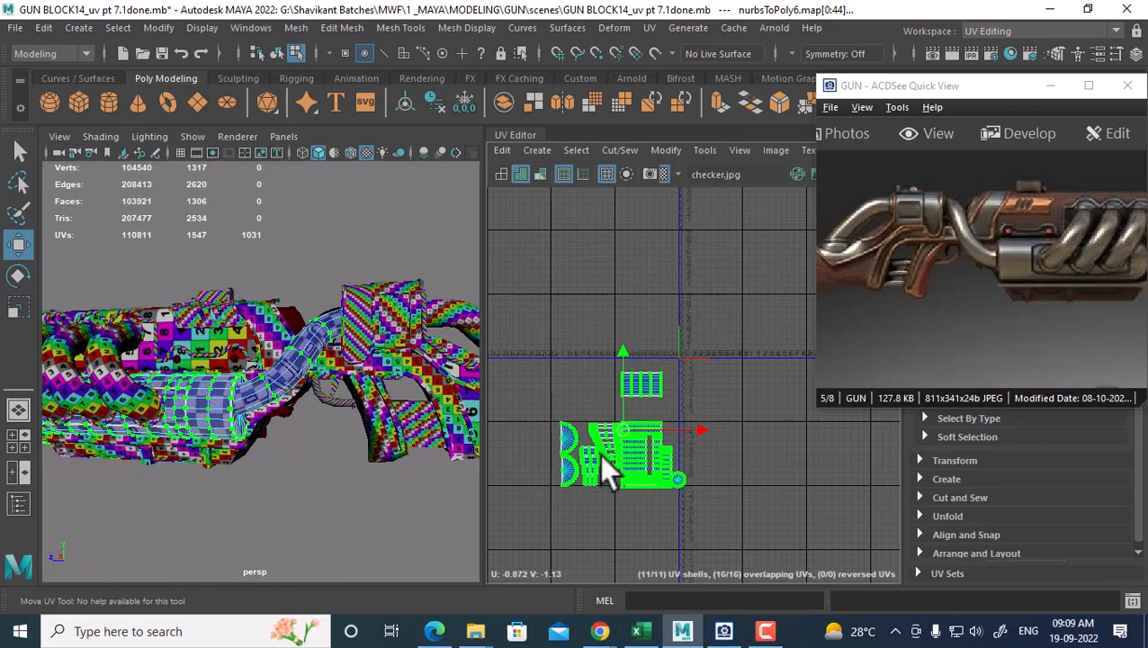
alt+middle_drag(304, 384, 244, 401)
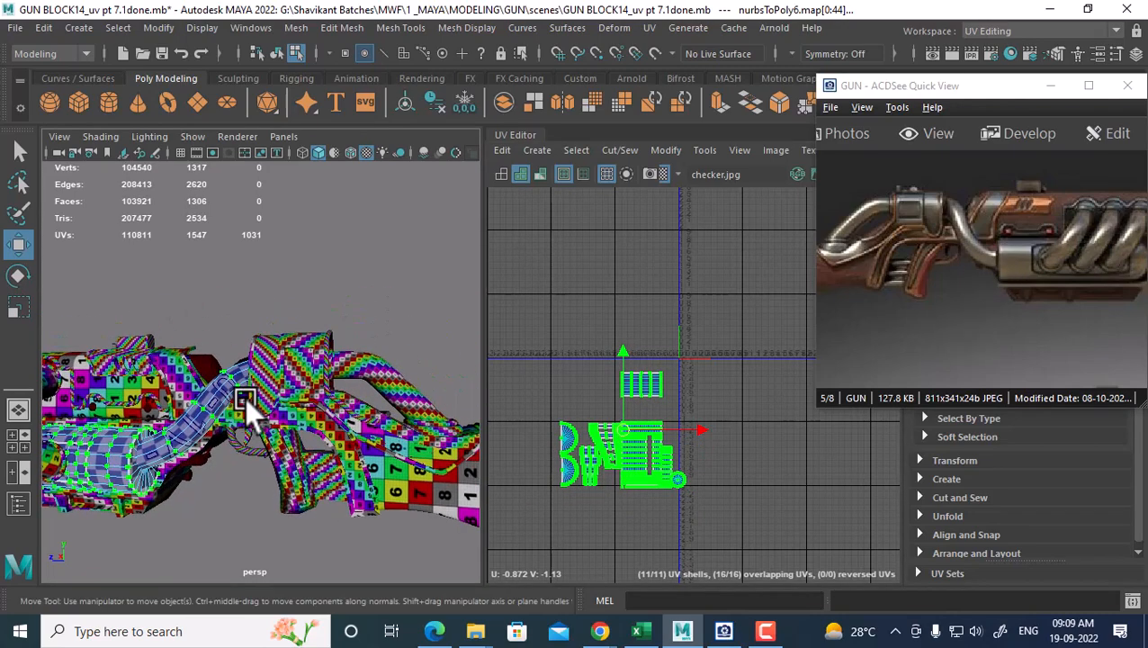
alt+right_drag(244, 401, 294, 422)
alt+middle_drag(254, 405, 278, 408)
alt+right_drag(278, 408, 277, 423)
alt+drag(277, 421, 320, 407)
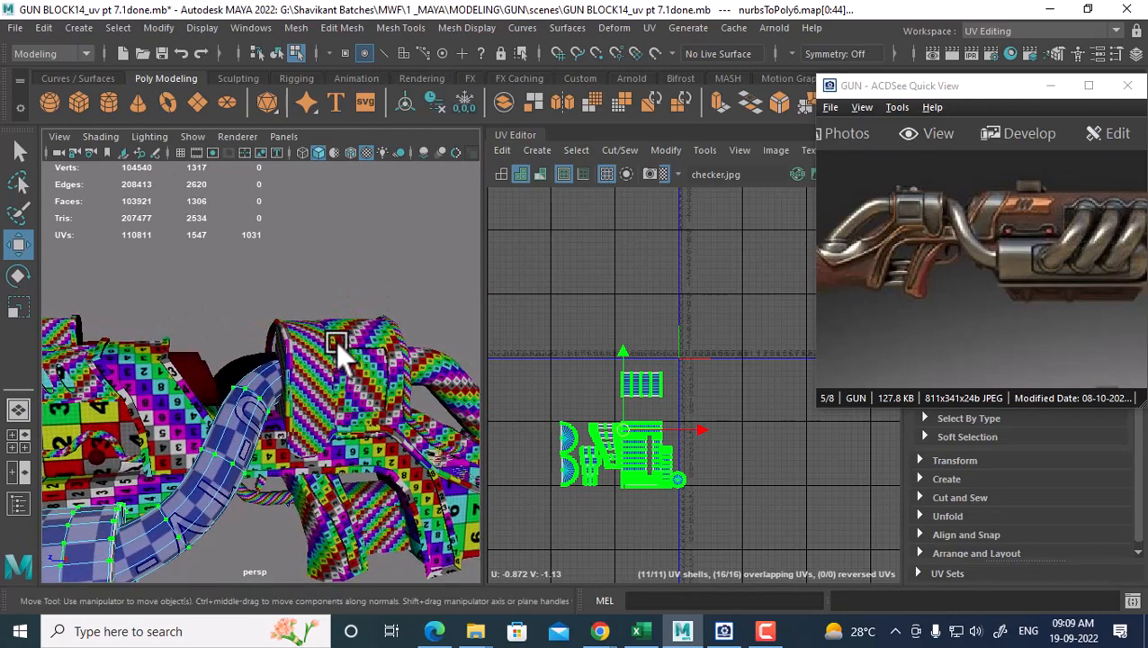
Select only the polySurface40 block part as a whole object
click(309, 337)
alt+drag(310, 345, 339, 401)
click(305, 321)
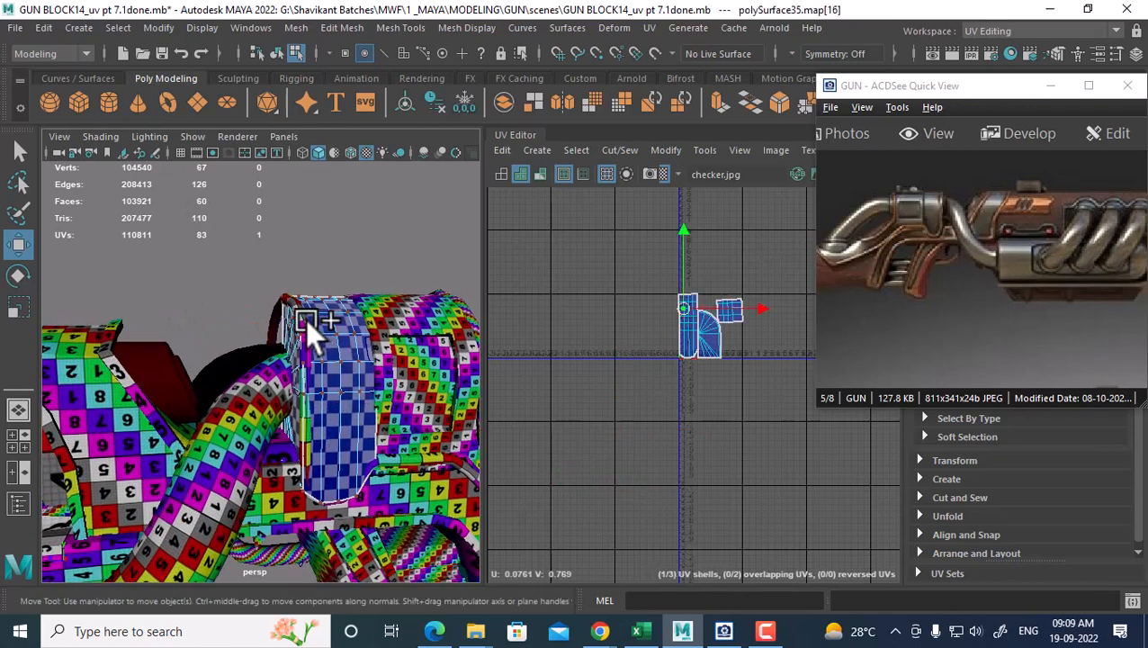
right_drag(335, 322, 421, 144)
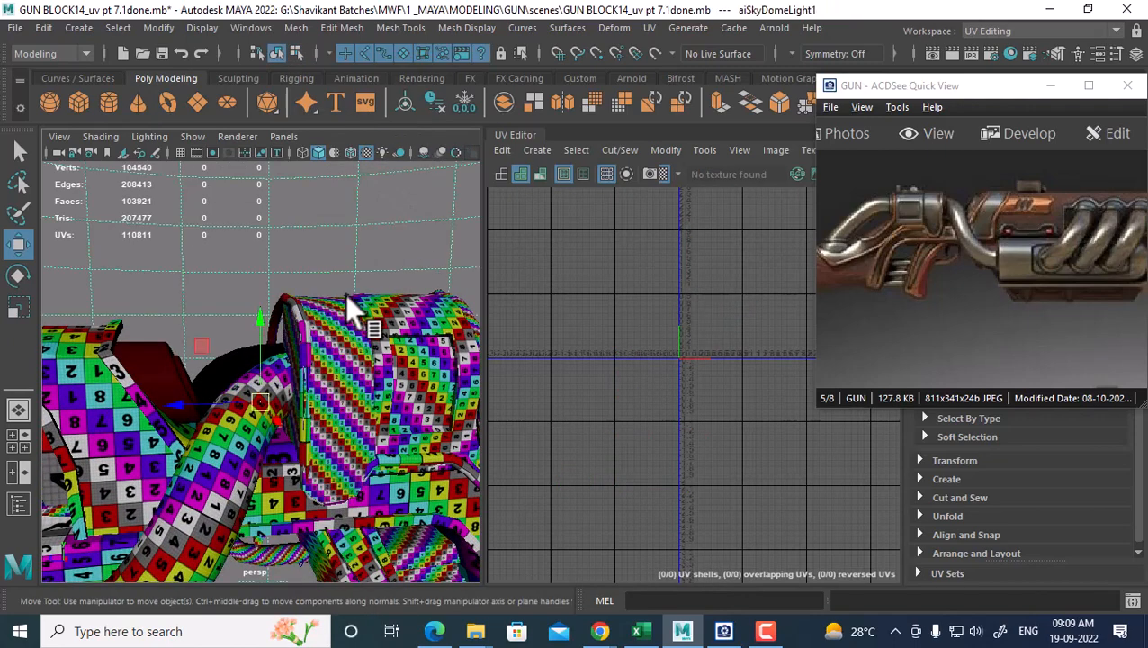
click(335, 356)
shift+click(390, 326)
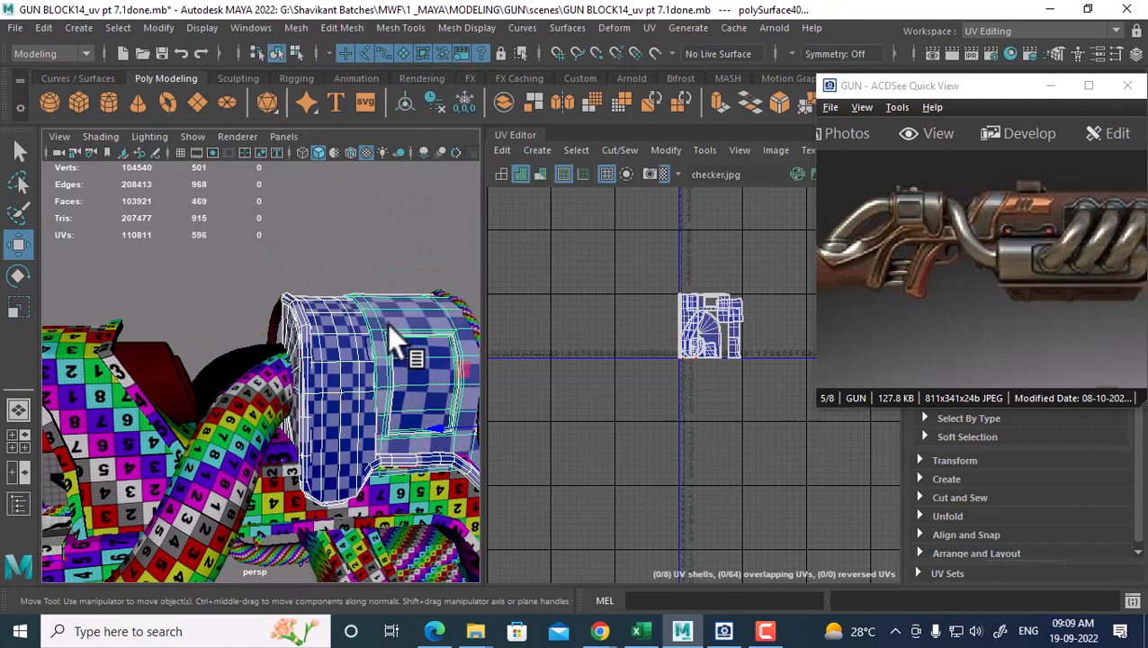
click(393, 352)
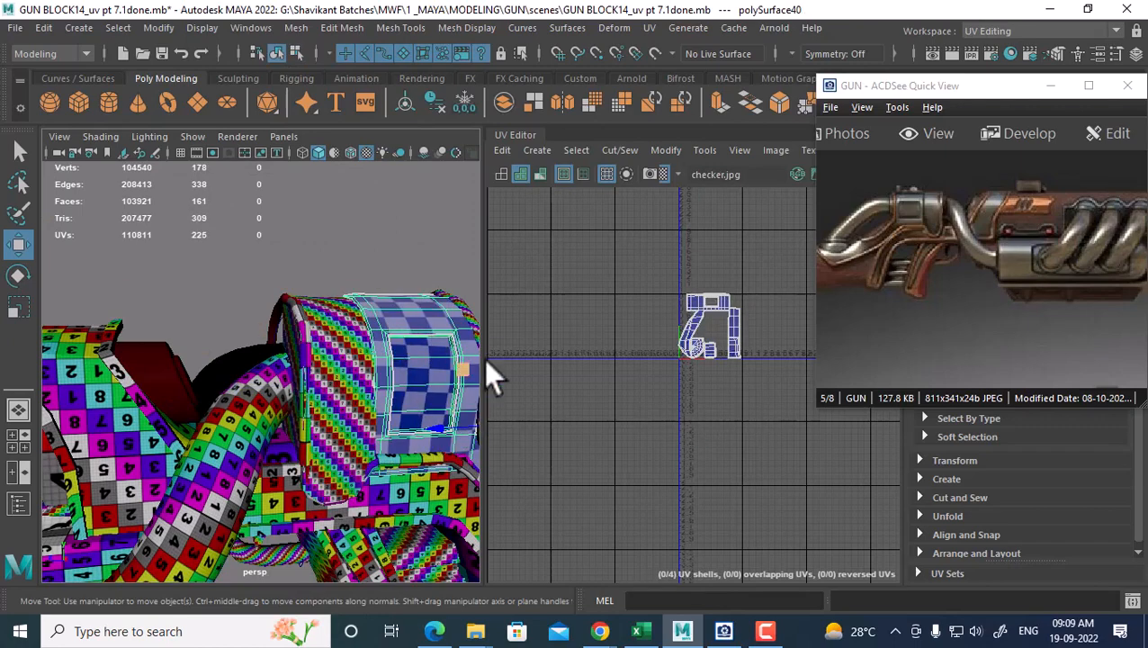
scroll(666, 358, up, 3)
Select all the block's UVs and move its 4 shells up above the horizontal axis
alt+middle_drag(732, 309, 669, 372)
right_drag(677, 325, 735, 309)
drag(735, 306, 614, 437)
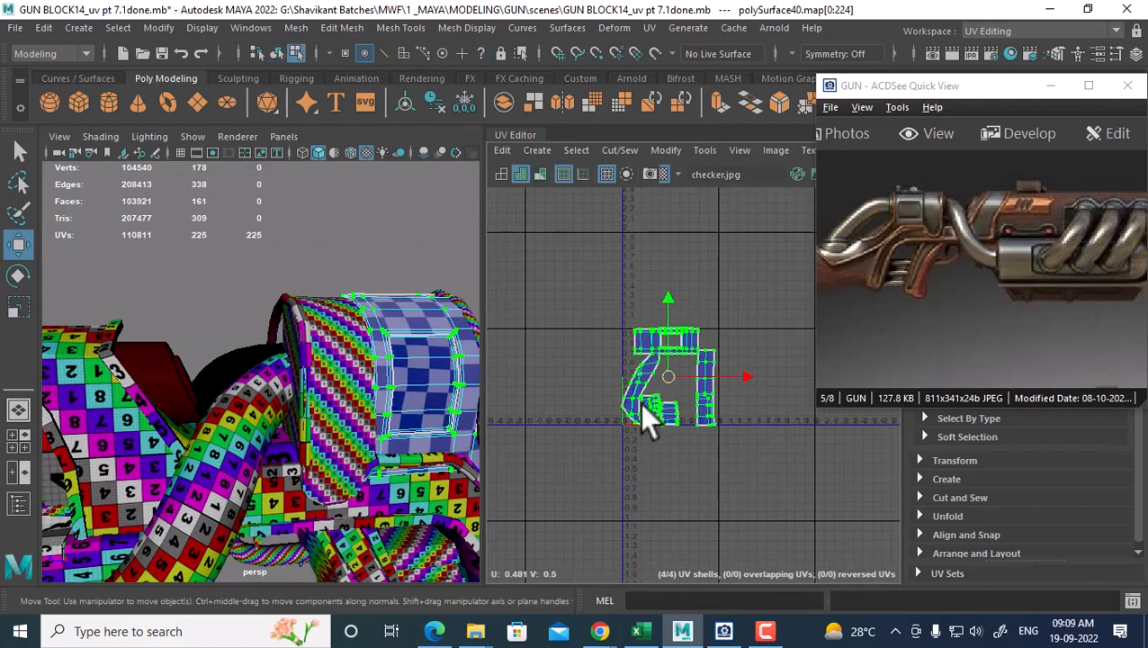
scroll(653, 381, up, 2)
drag(668, 295, 673, 162)
scroll(690, 401, down, 4)
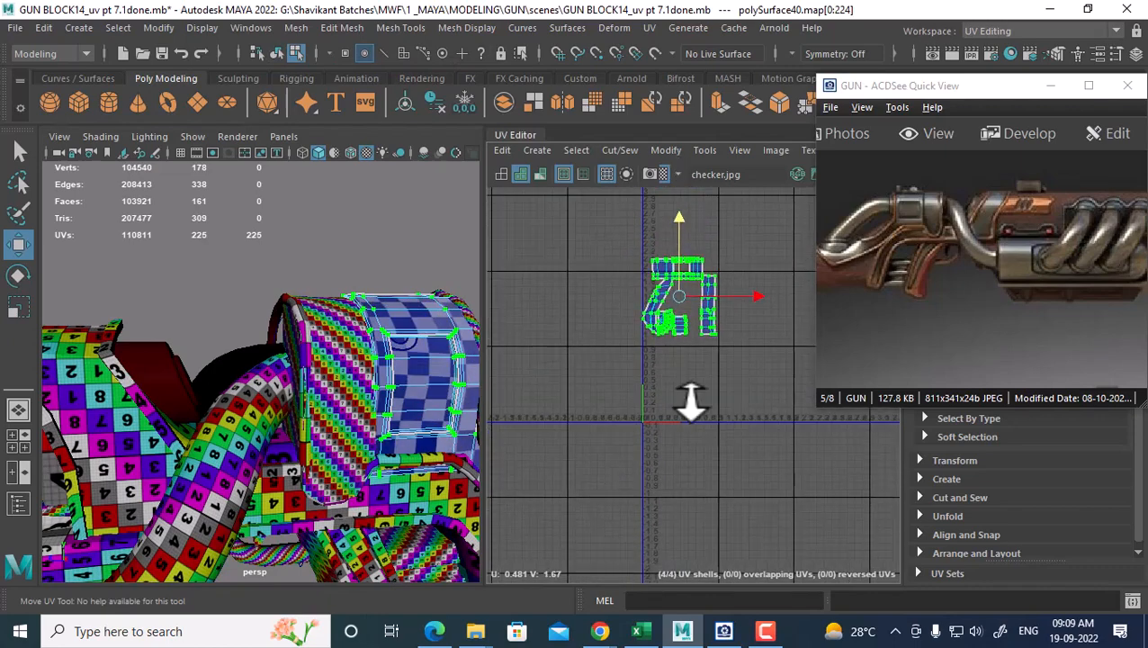
scroll(304, 437, down, 6)
alt+drag(247, 387, 327, 421)
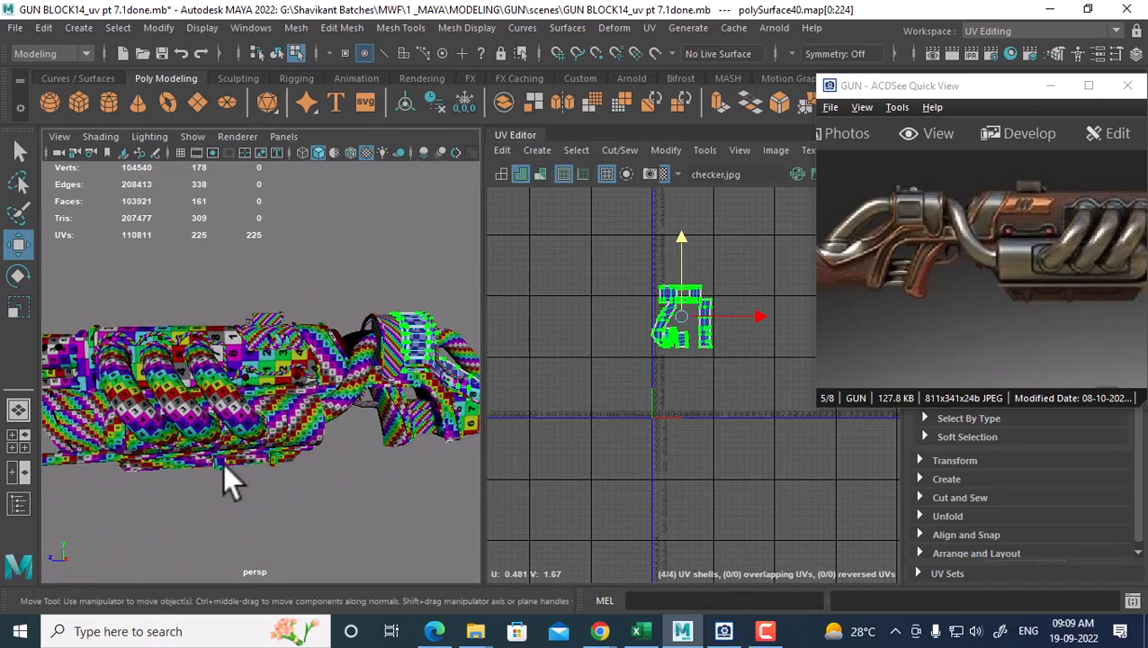
alt+drag(225, 466, 282, 457)
Select barrel pasted_pCylinder14 and its other pieces, then combine them into one mesh
right_click(169, 372)
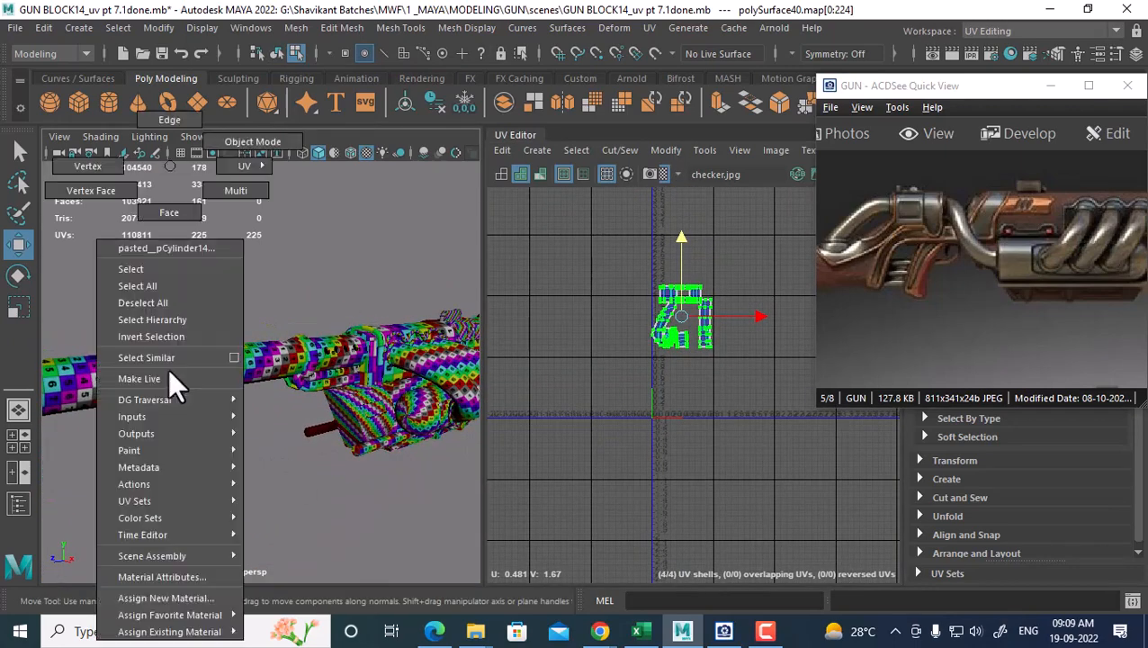
click(252, 145)
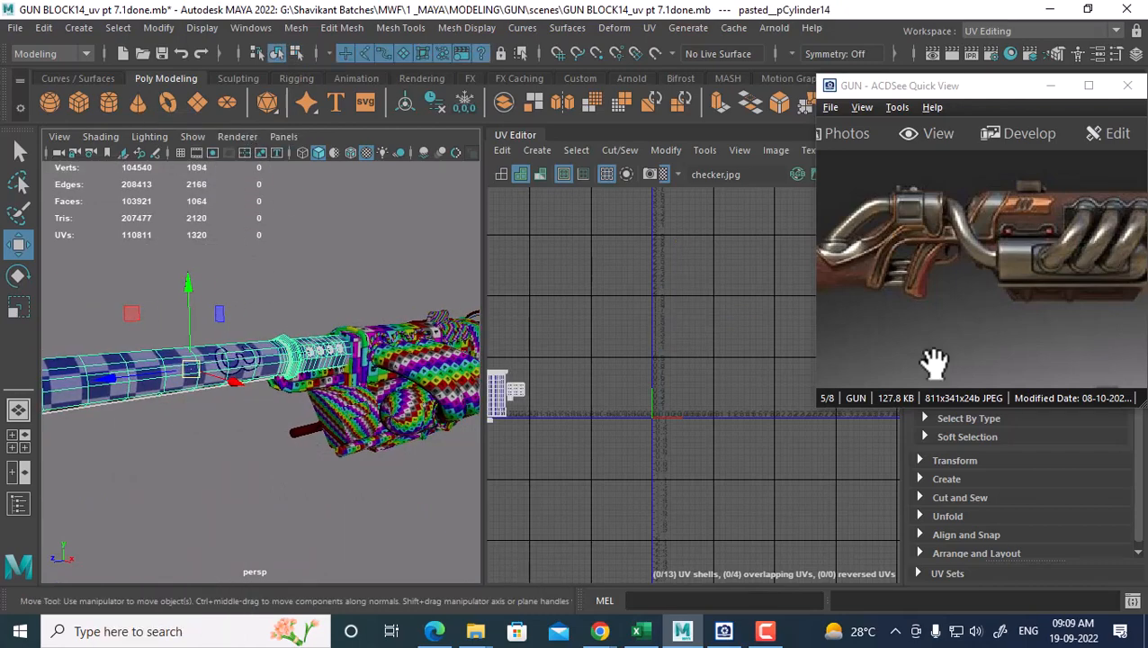
drag(957, 334, 850, 301)
drag(1076, 287, 948, 281)
alt+drag(374, 438, 281, 432)
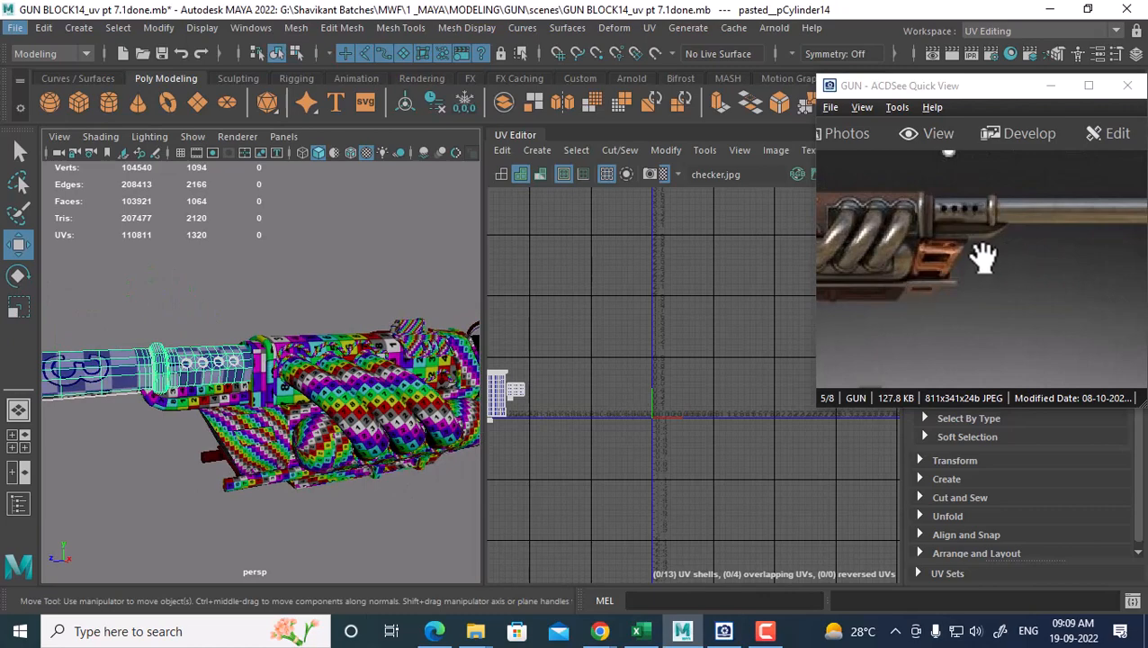
drag(987, 257, 946, 257)
click(186, 404)
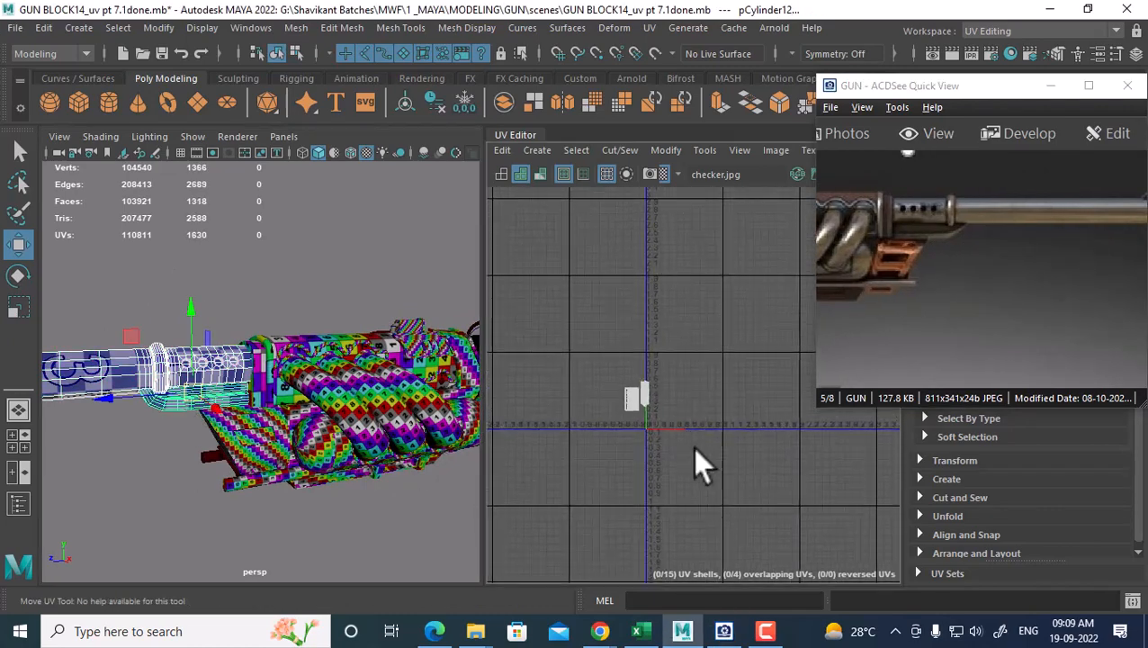
scroll(693, 446, up, 3)
scroll(261, 504, up, 4)
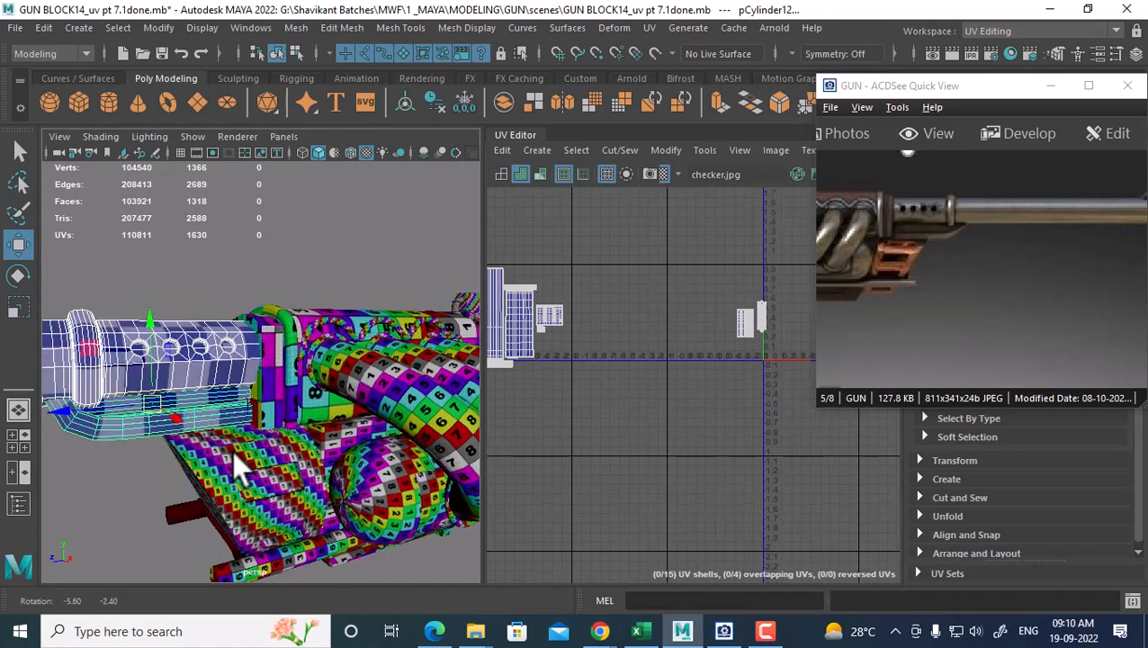
shift+right_drag(204, 328, 266, 540)
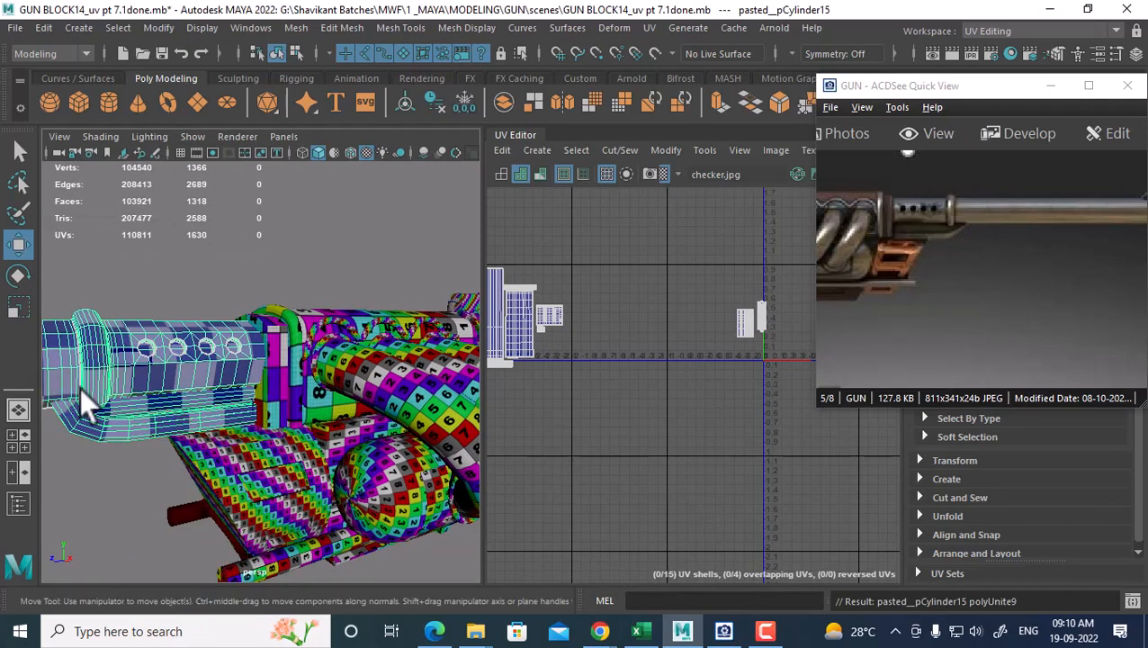
Marquee the barrel's two UV shells and move them left beside the gun's other shells
scroll(639, 365, down, 1)
right_drag(678, 337, 751, 297)
drag(762, 295, 683, 383)
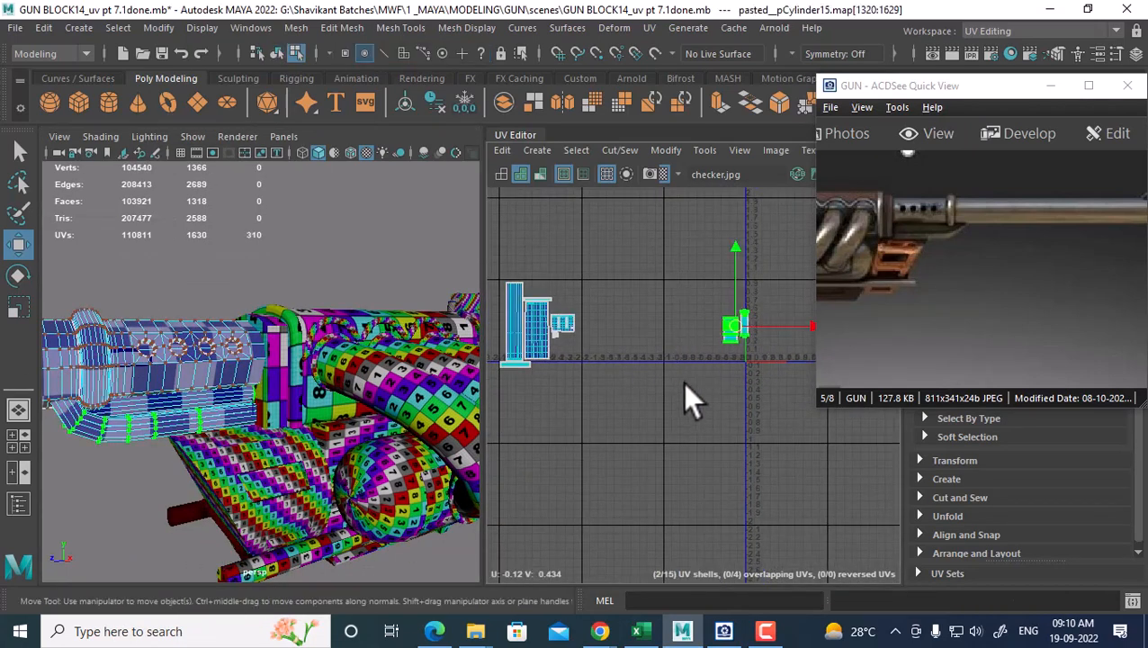
drag(735, 326, 567, 292)
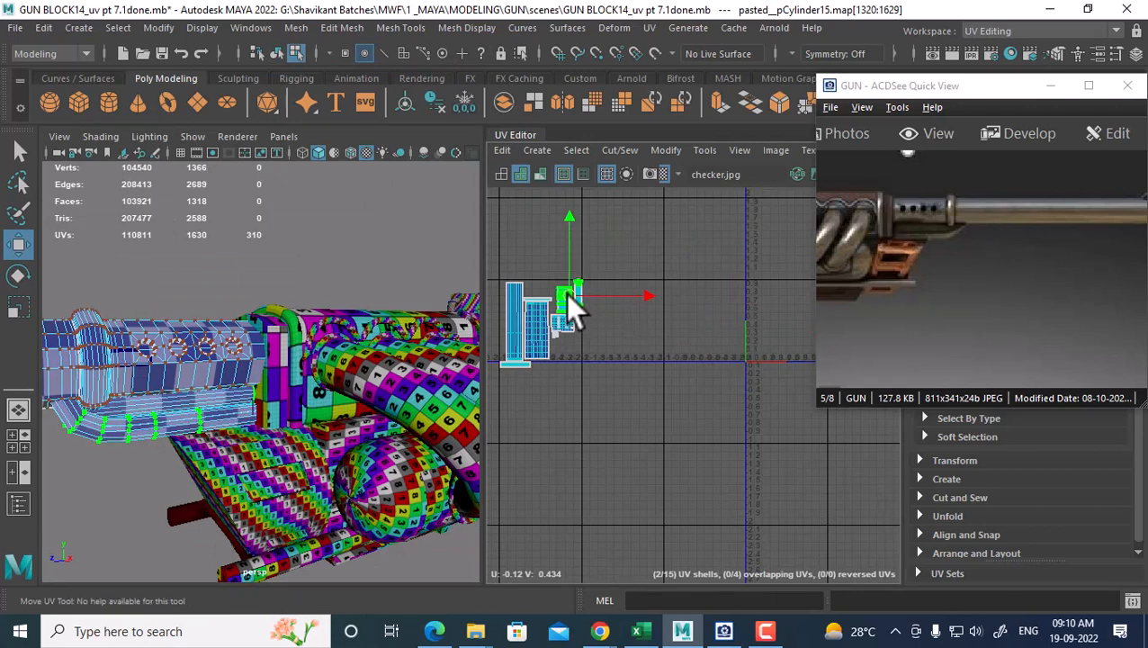
alt+middle_drag(573, 351, 607, 359)
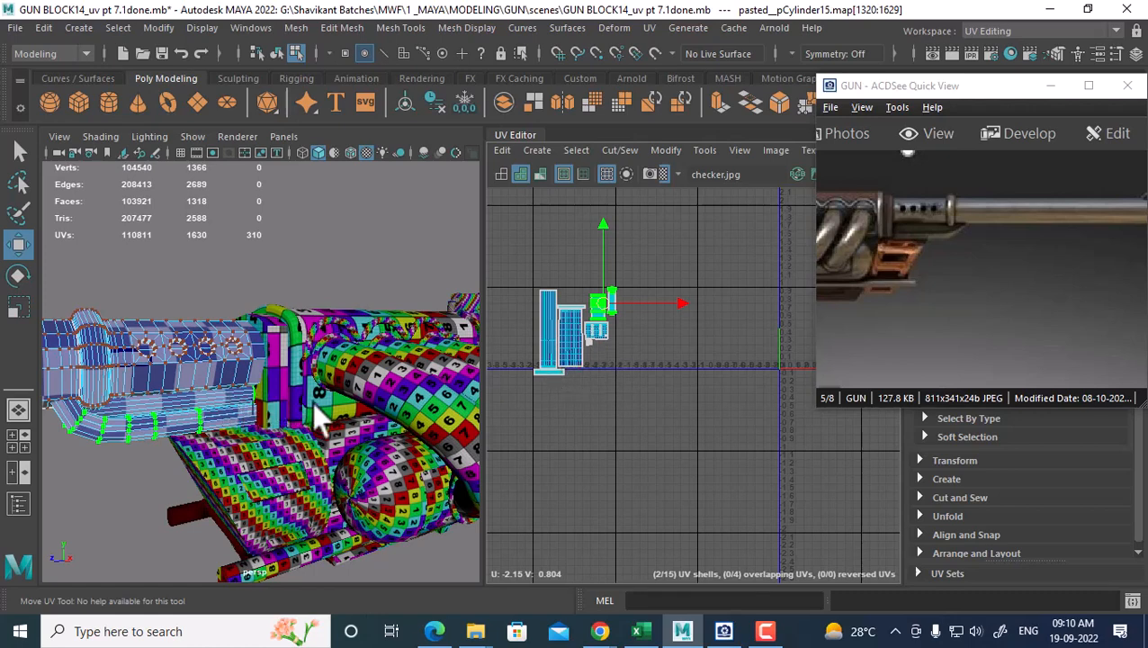
shift+click(294, 348)
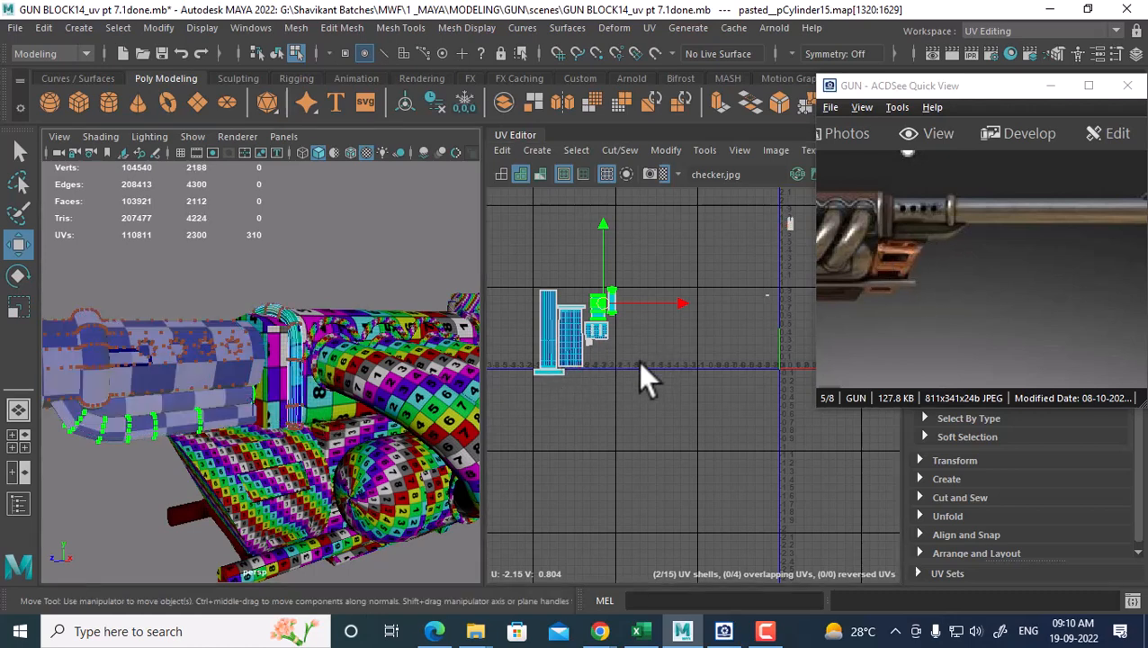
alt+drag(365, 385, 310, 406)
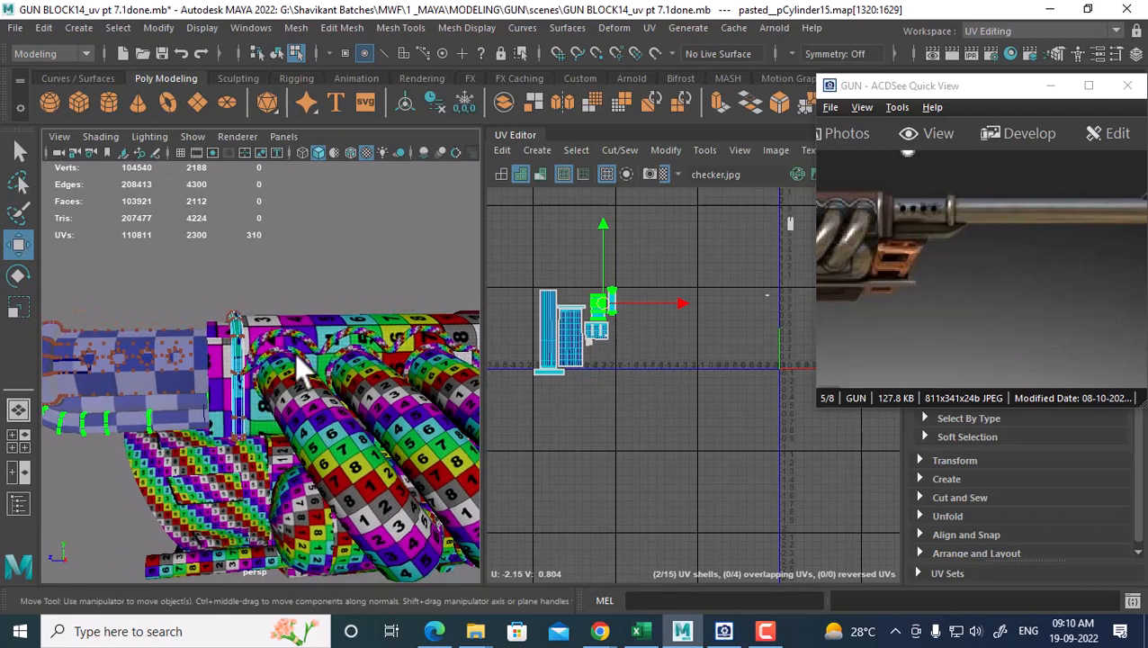
right_drag(255, 221, 355, 122)
Select the ring polySurface46 and frame its small UV shells in the UV Editor
click(237, 317)
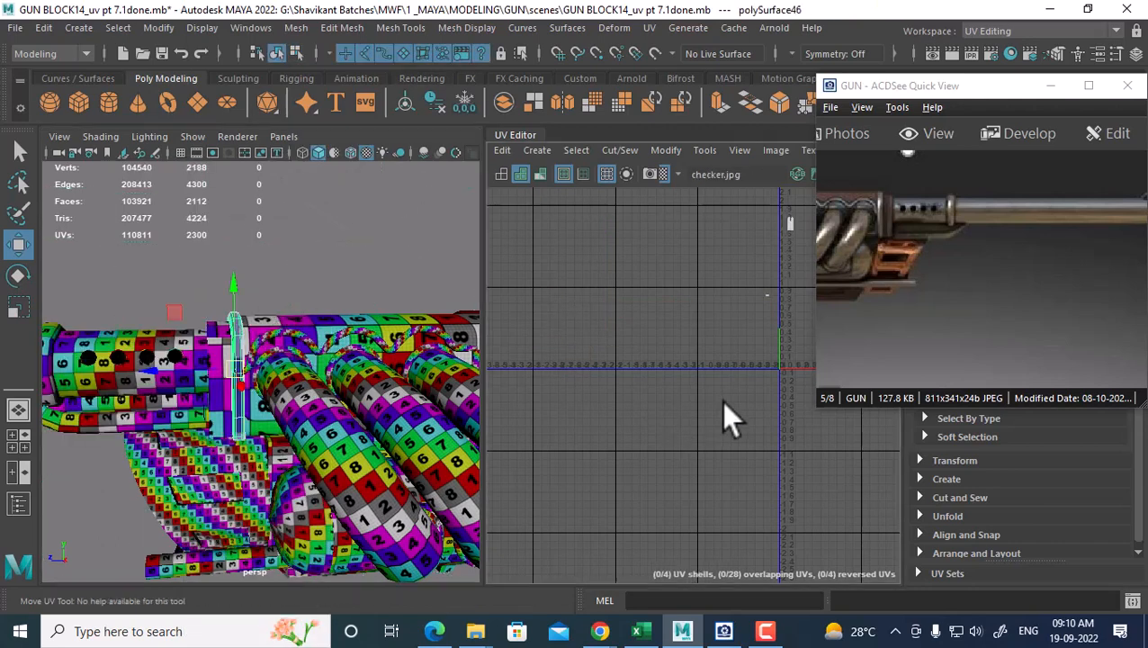
key(f)
scroll(702, 441, up, 2)
alt+middle_drag(691, 474, 650, 477)
scroll(684, 503, up, 1)
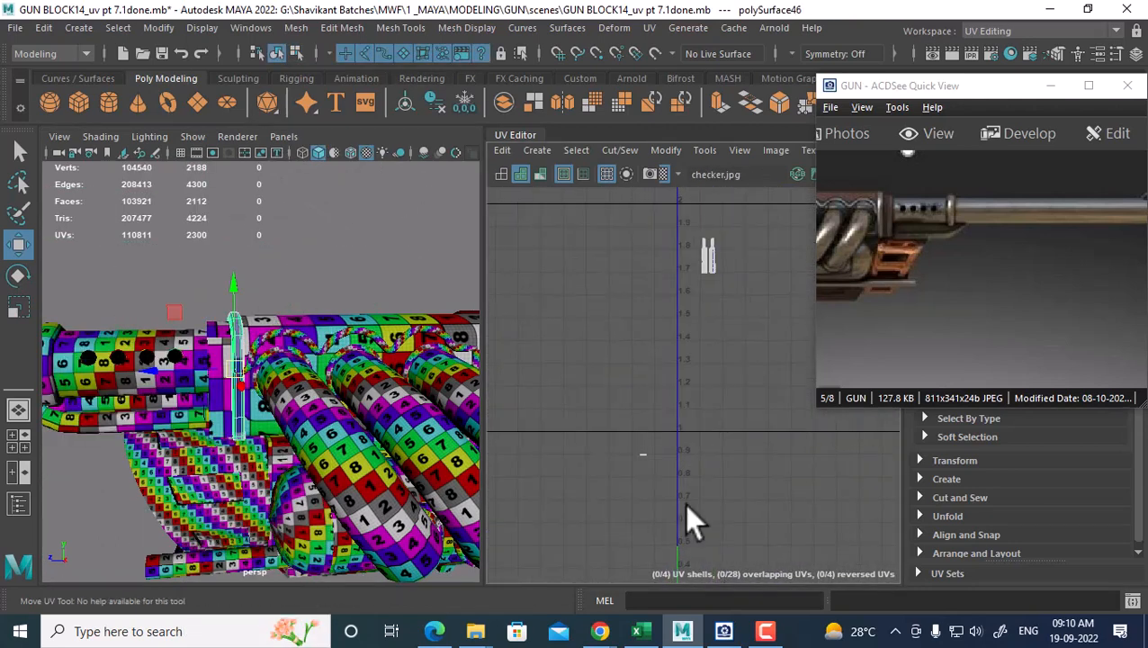
scroll(684, 503, down, 1)
alt+middle_drag(665, 405, 625, 448)
scroll(652, 329, up, 3)
alt+right_drag(653, 331, 803, 580)
alt+middle_drag(773, 441, 735, 347)
alt+right_drag(675, 437, 642, 288)
alt+middle_drag(653, 349, 662, 207)
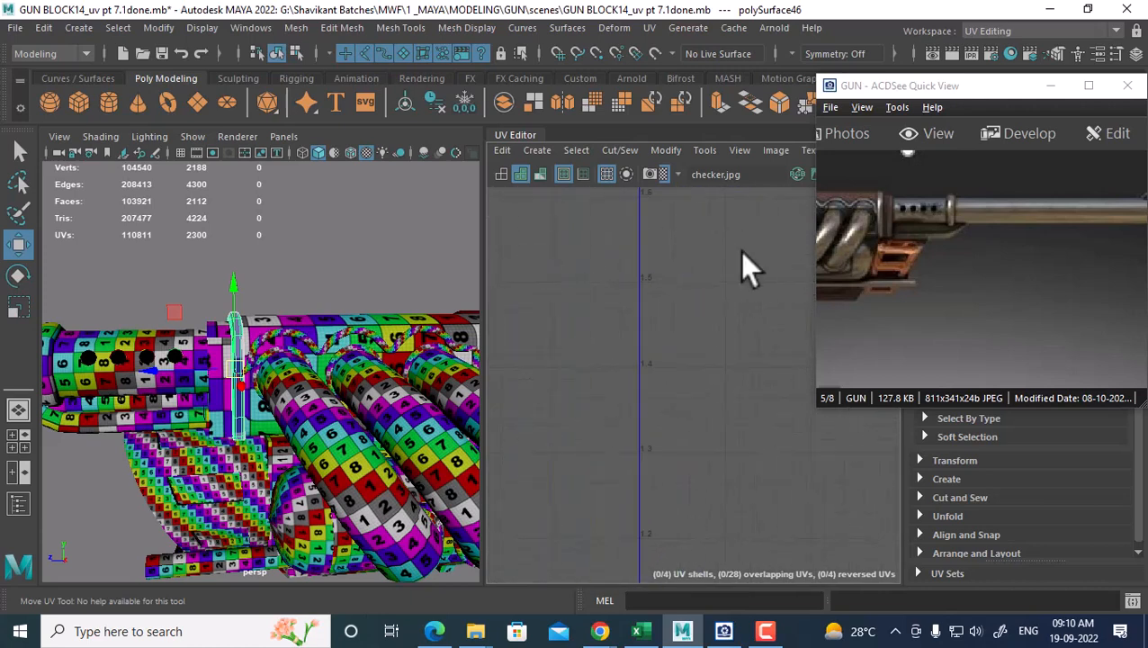
alt+right_drag(739, 251, 595, 216)
alt+right_drag(662, 360, 638, 305)
alt+middle_drag(713, 454, 709, 328)
Select two faces of the small shell, then the edges the ring's shells share
alt+right_drag(709, 333, 717, 357)
right_drag(617, 398, 615, 441)
drag(649, 385, 586, 481)
alt+middle_drag(590, 486, 680, 342)
alt+right_drag(680, 341, 641, 423)
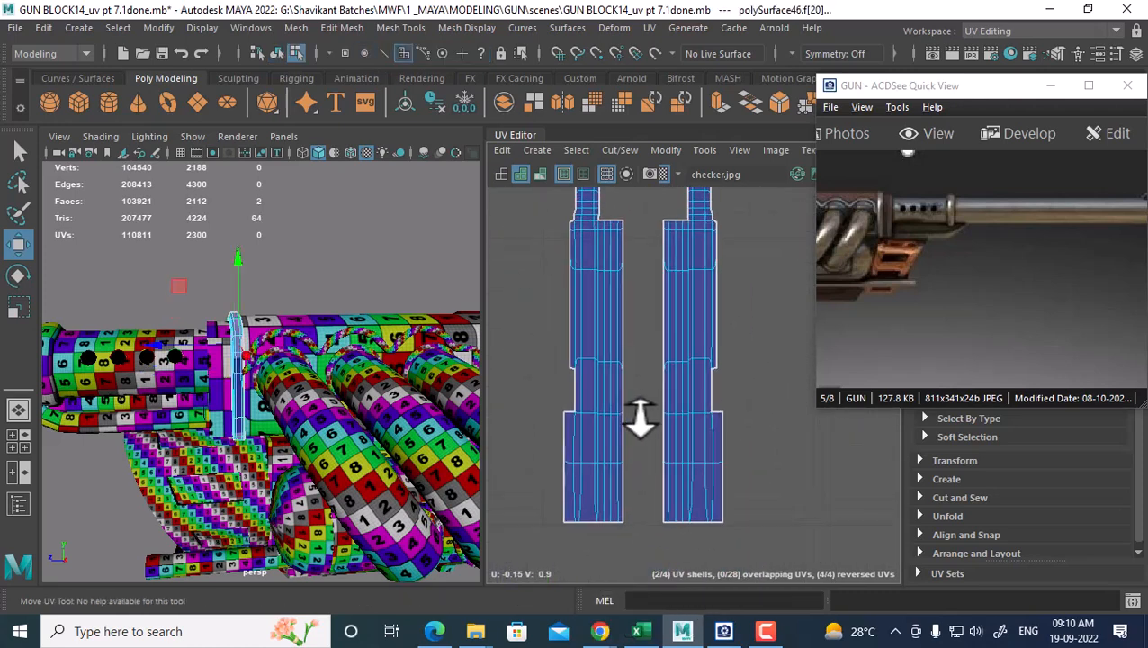
right_drag(698, 397, 704, 297)
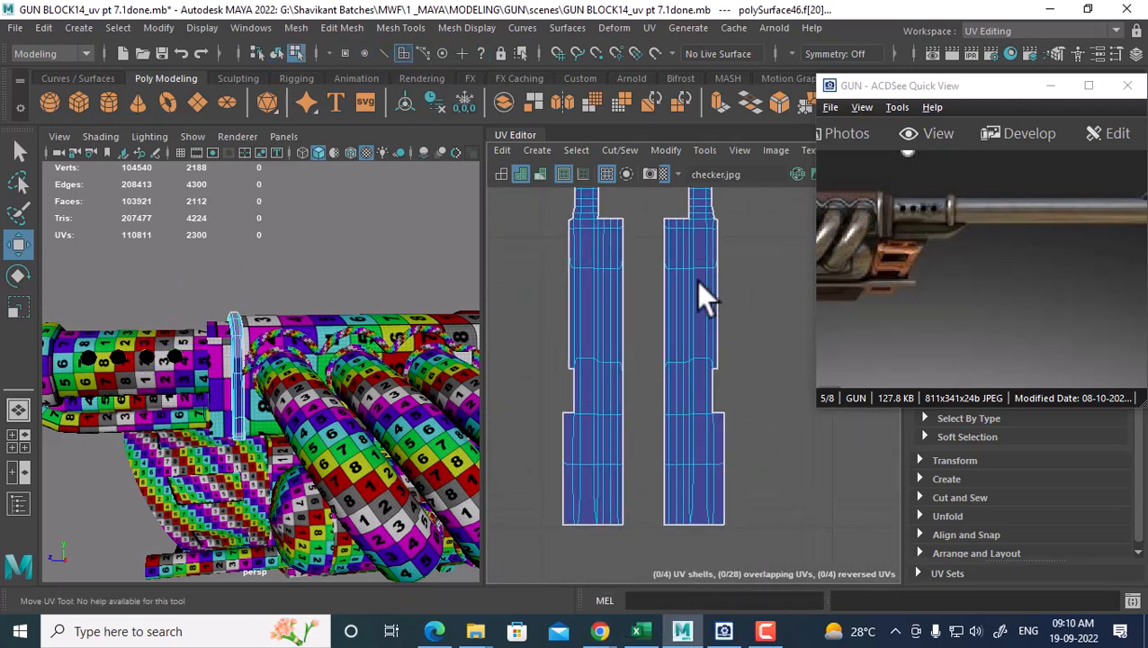
click(590, 524)
alt+right_drag(592, 517, 588, 341)
alt+middle_drag(588, 342, 616, 279)
alt+right_drag(616, 279, 576, 318)
drag(676, 482, 607, 533)
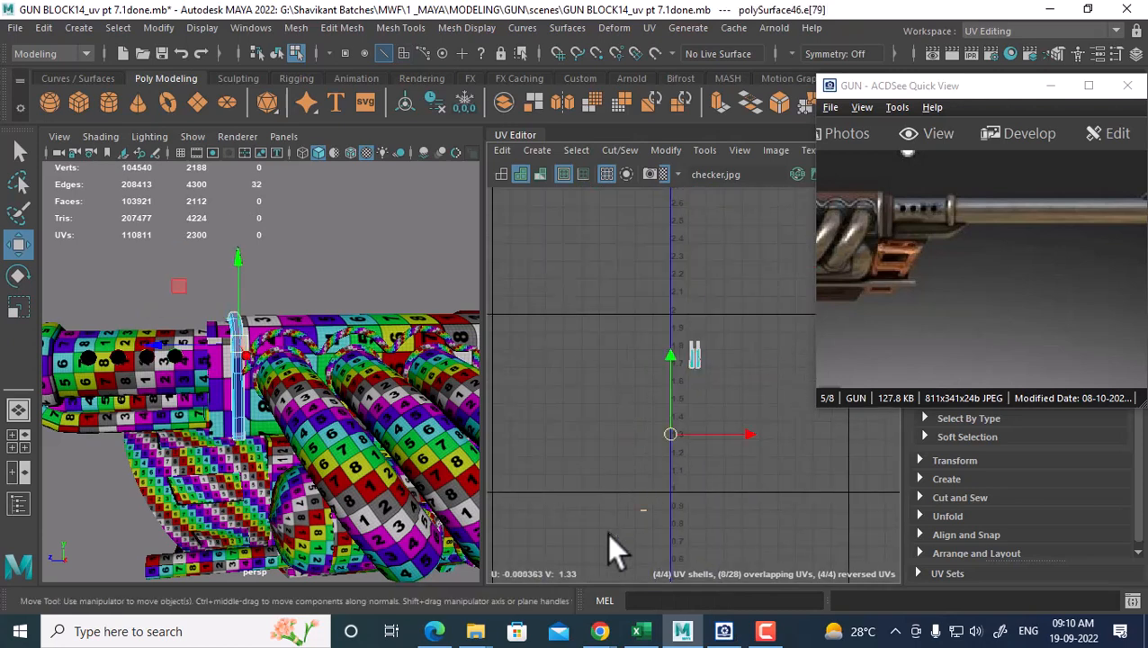
alt+right_drag(685, 481, 727, 402)
alt+right_drag(699, 329, 810, 576)
alt+middle_drag(669, 453, 705, 358)
alt+right_drag(704, 359, 761, 540)
alt+middle_drag(738, 367, 739, 343)
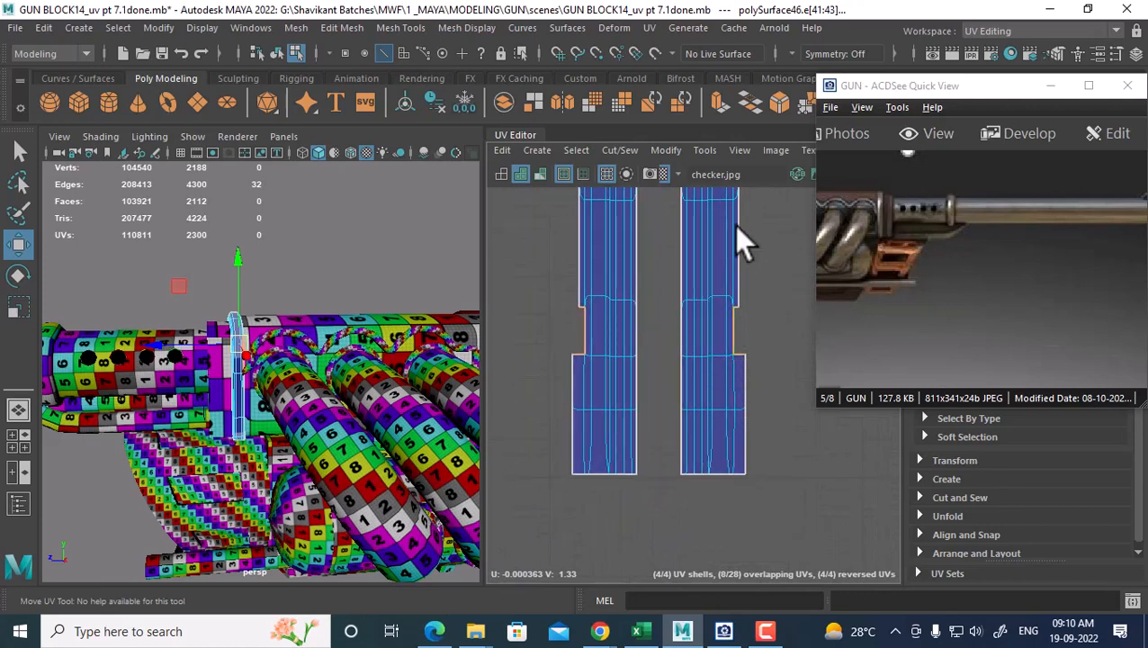
Move and Sew the right shell's notch edge, then undo the sew and inspect it in 3D
click(737, 328)
shift+right_drag(720, 349, 711, 283)
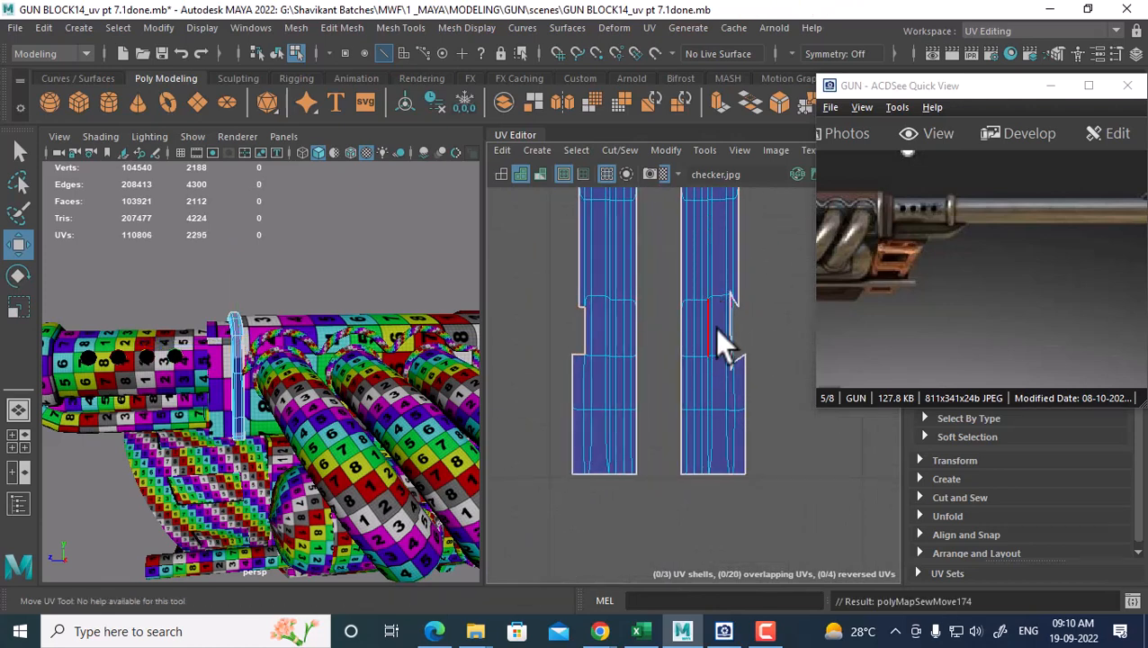
key(ctrl+z)
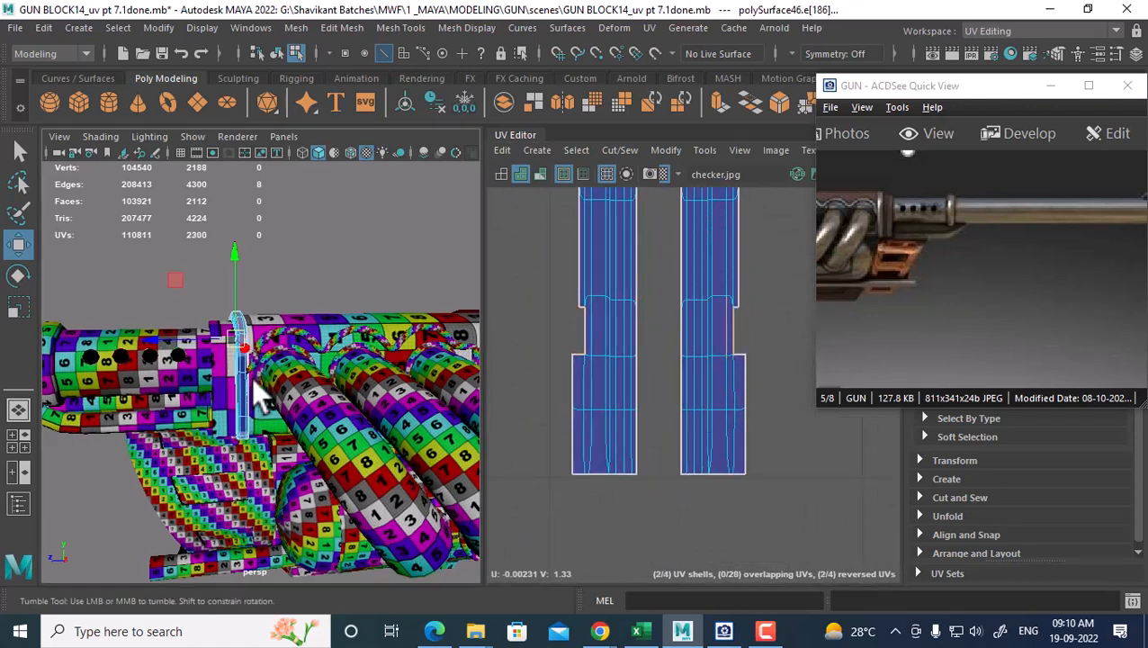
alt+drag(251, 379, 349, 382)
alt+right_drag(356, 396, 474, 345)
alt+drag(474, 345, 369, 328)
scroll(366, 325, up, 5)
alt+middle_drag(366, 324, 318, 426)
alt+drag(317, 427, 437, 427)
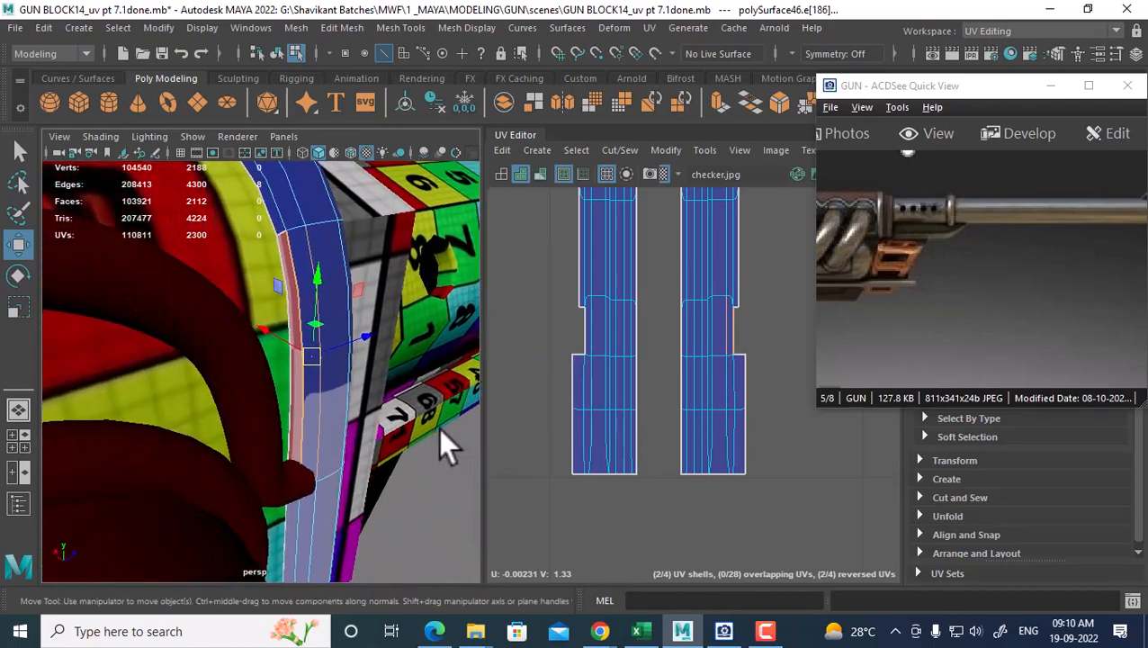
Marquee the ring's UV shell and move it down and to the left
scroll(744, 436, down, 3)
scroll(743, 436, down, 6)
alt+middle_drag(762, 420, 740, 306)
scroll(716, 341, down, 1)
right_drag(687, 311, 733, 312)
scroll(731, 311, down, 2)
drag(715, 261, 650, 384)
scroll(650, 384, down, 2)
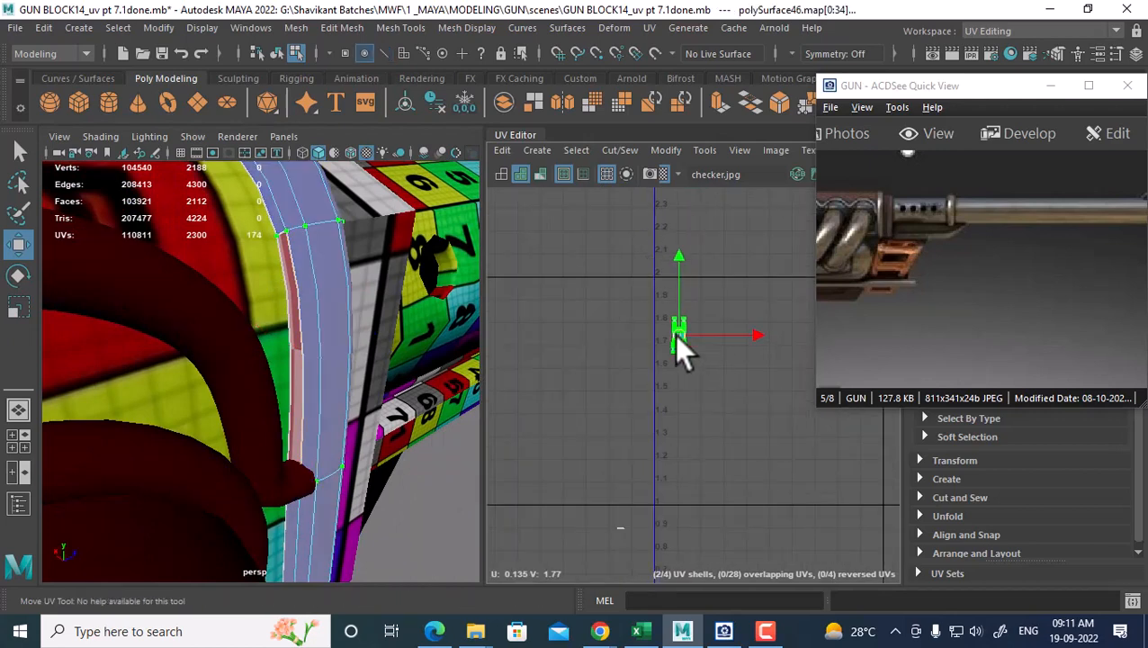
drag(681, 338, 580, 544)
alt+middle_drag(578, 531, 665, 385)
alt+right_drag(665, 386, 760, 529)
alt+middle_drag(696, 393, 630, 360)
alt+right_drag(630, 360, 687, 448)
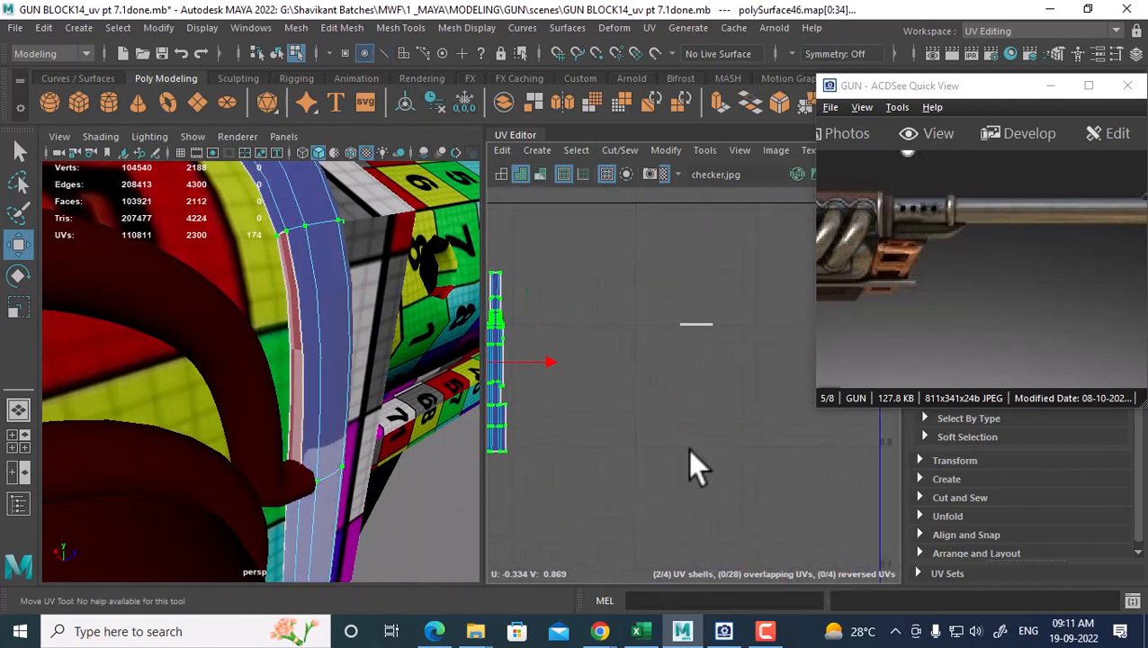
Unfold the shell and zoom in on the resulting thin UV strip
shift+right_drag(715, 305, 584, 316)
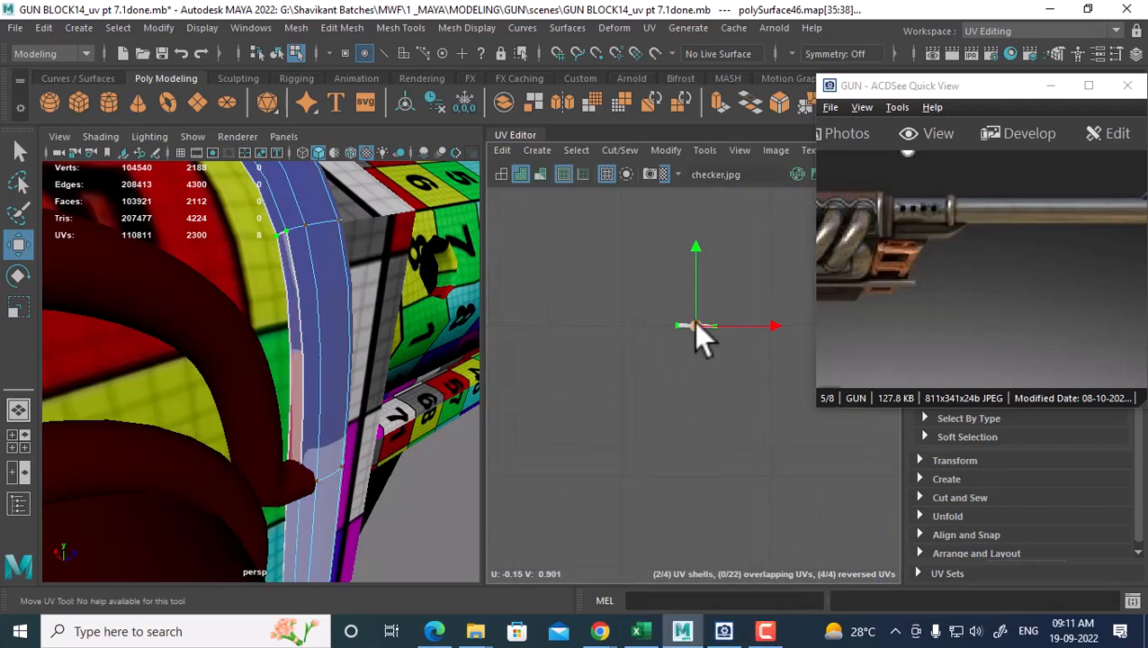
alt+middle_drag(694, 321, 740, 382)
alt+right_drag(667, 390, 735, 519)
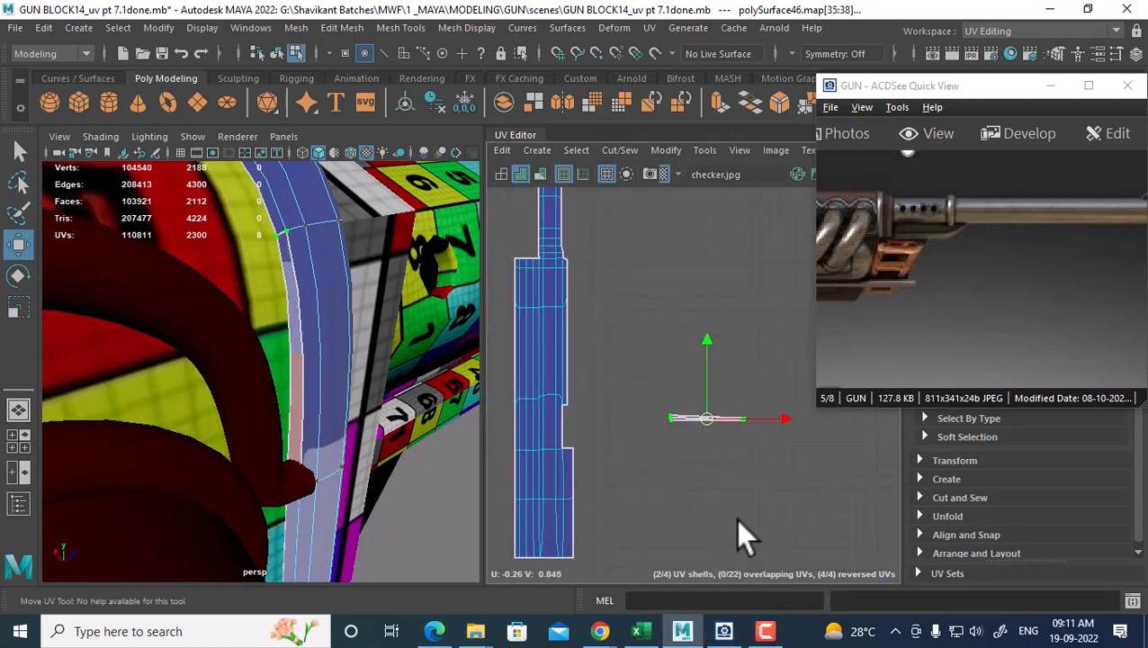
alt+right_drag(615, 422, 656, 471)
alt+middle_drag(656, 471, 741, 426)
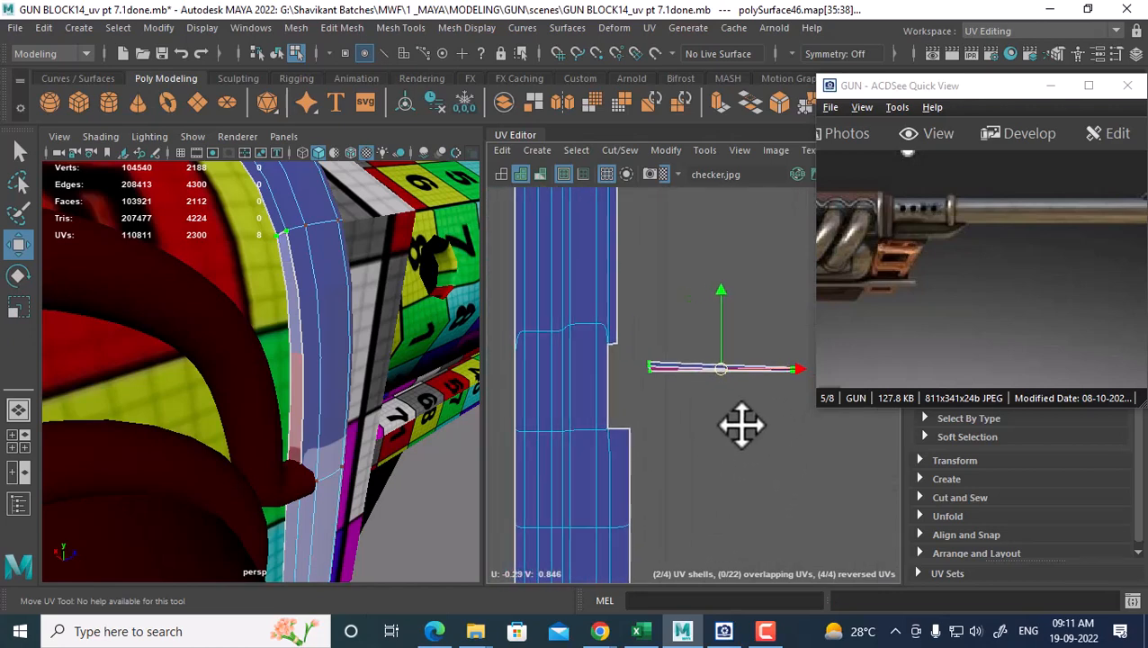
alt+right_drag(740, 426, 756, 445)
alt+middle_drag(727, 391, 682, 426)
Unfold the thin strip with the Unfold3D method instead of Legacy, then select its lower edge
shift+right_drag(741, 305, 619, 298)
click(836, 230)
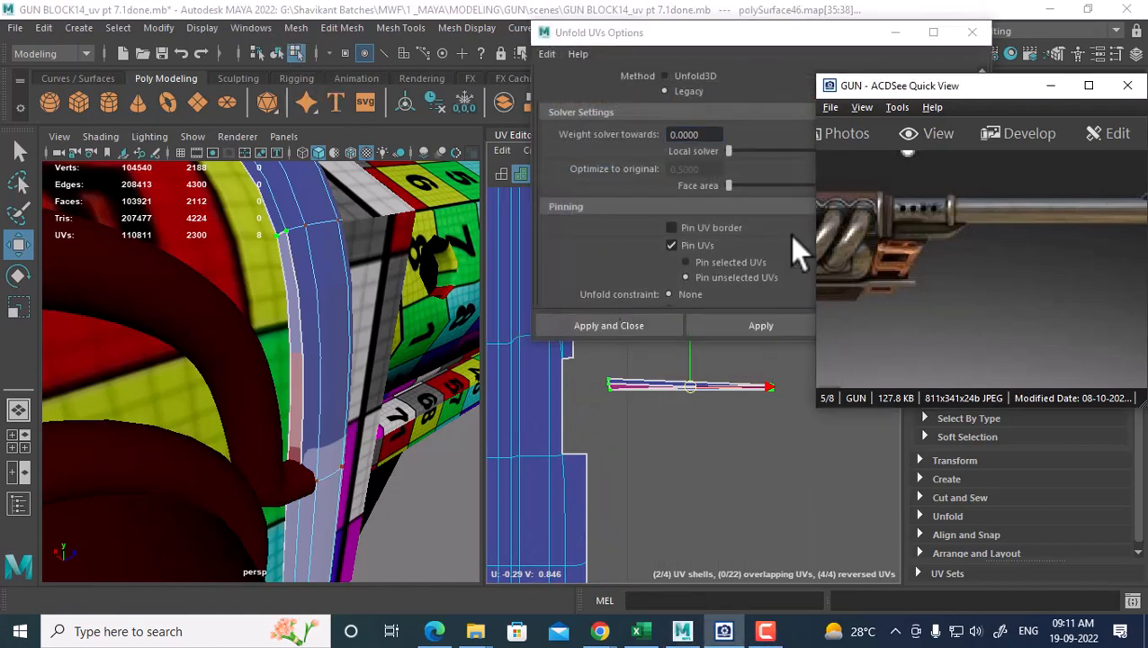
click(682, 77)
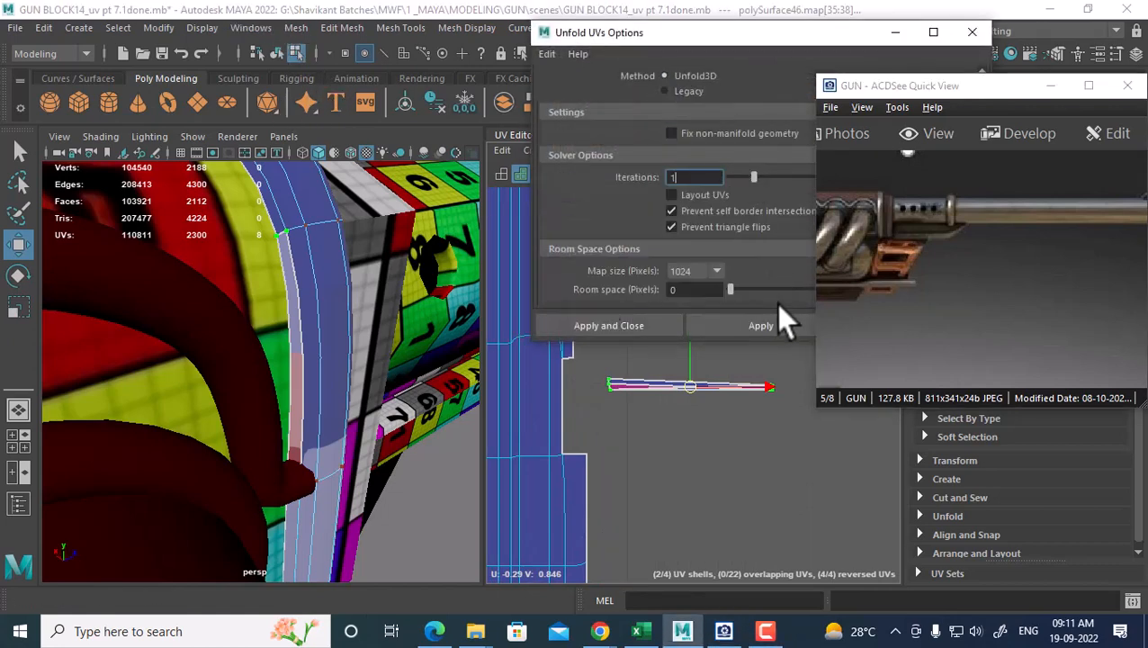
click(770, 325)
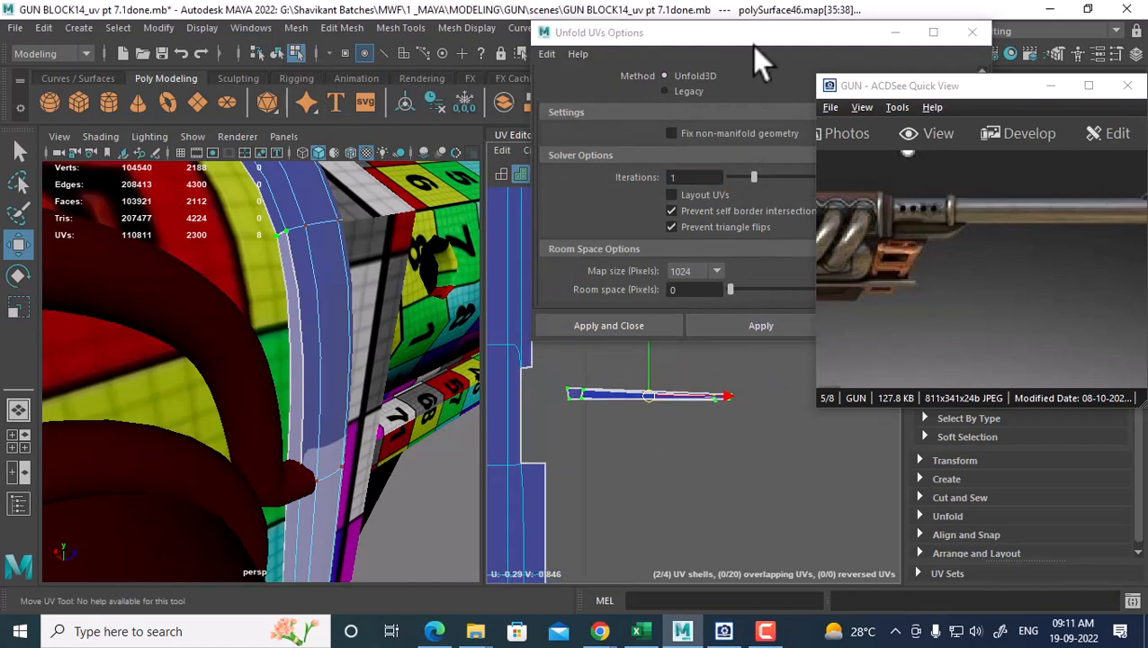
drag(755, 47, 180, 34)
click(363, 316)
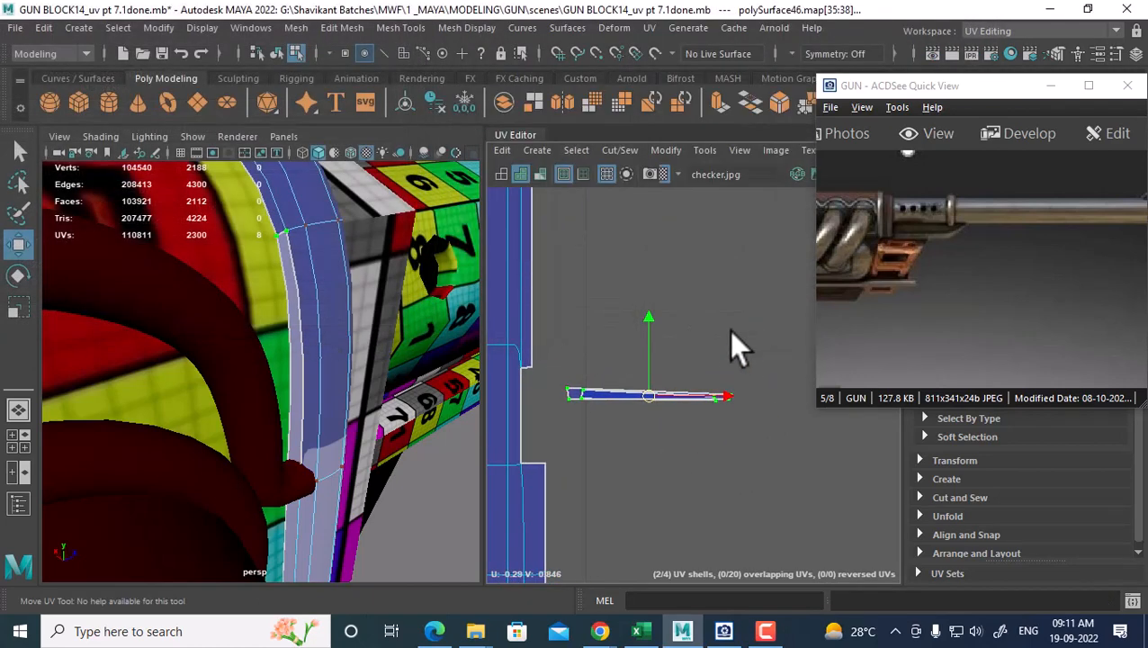
right_drag(730, 332, 752, 213)
click(752, 212)
click(651, 395)
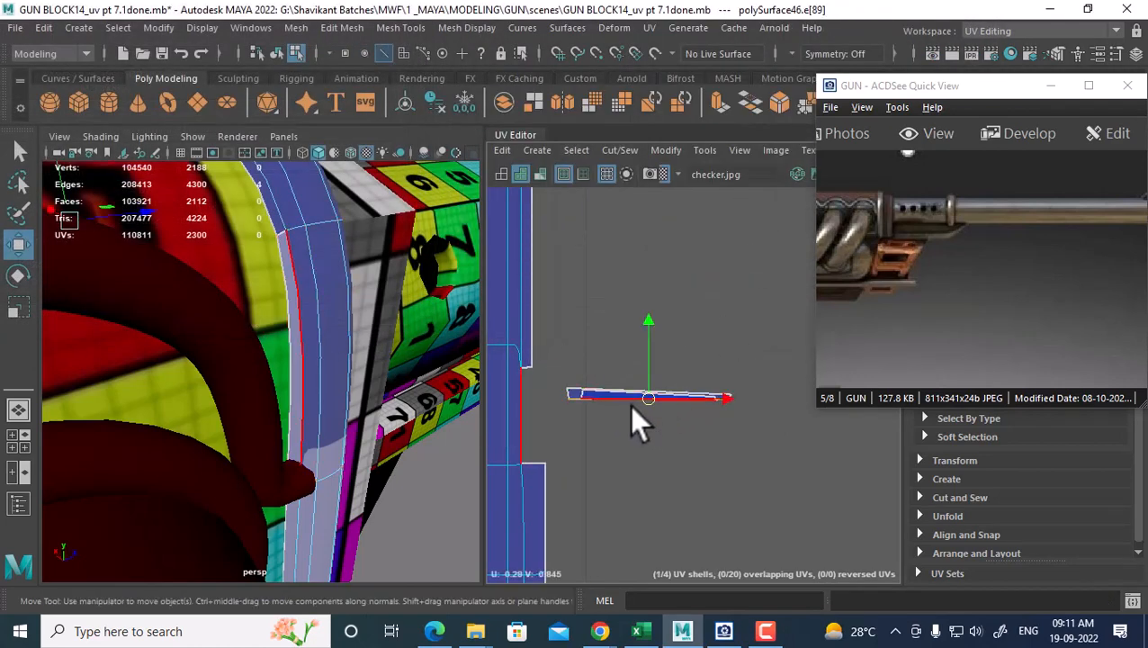
Move the thin UV strip up and Move and Sew its edge onto the left shell
ctrl+right_drag(630, 405, 801, 387)
click(720, 400)
drag(705, 405, 670, 346)
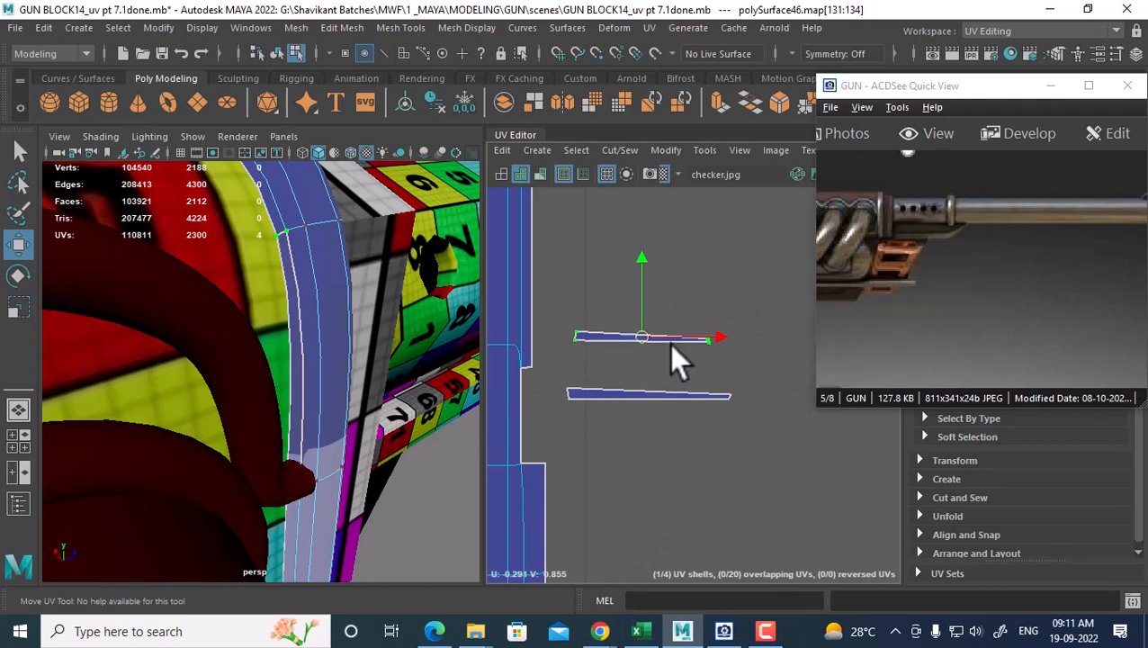
right_drag(630, 343, 632, 210)
click(627, 351)
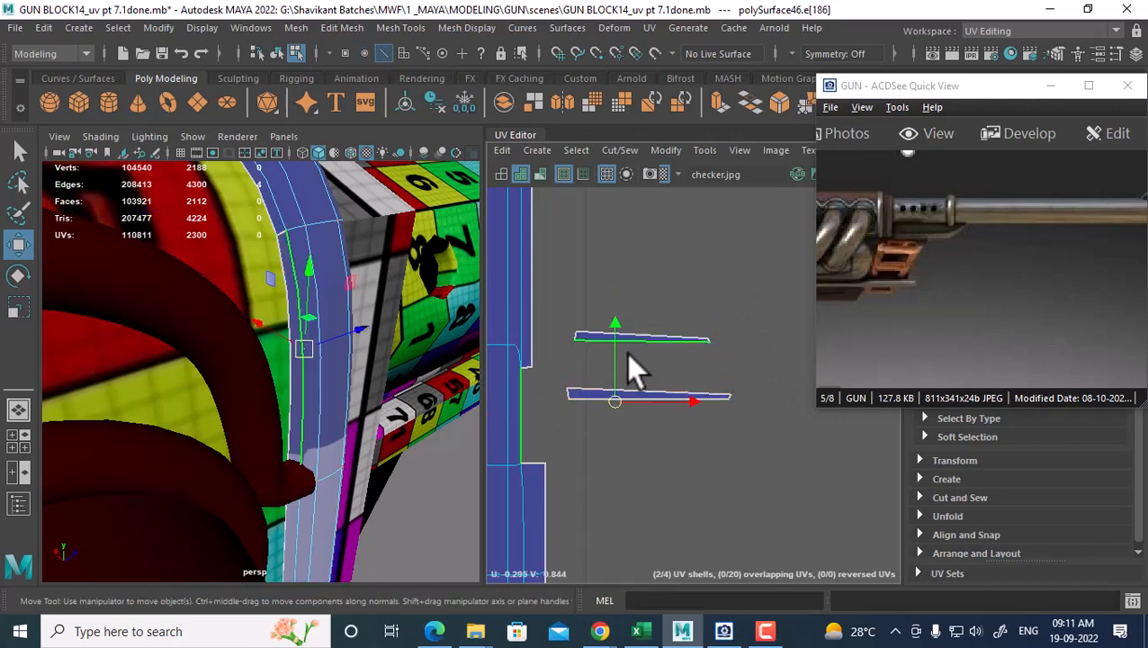
shift+right_drag(653, 363, 675, 251)
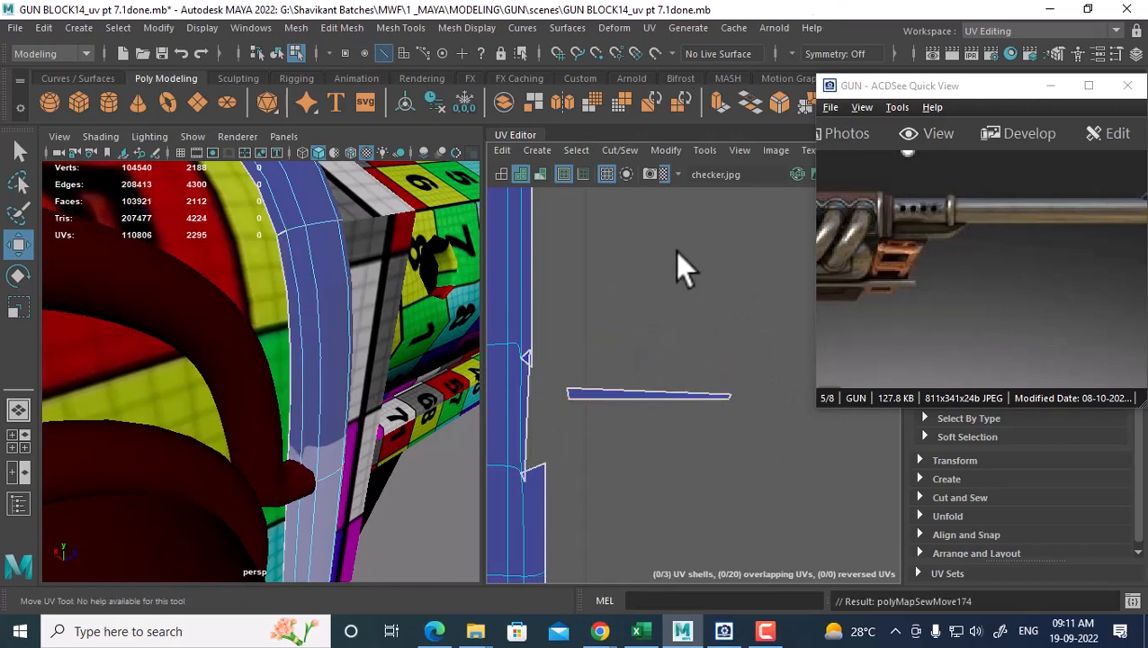
Sew the small notch edges of both vertical shells together with G
click(529, 469)
click(527, 365)
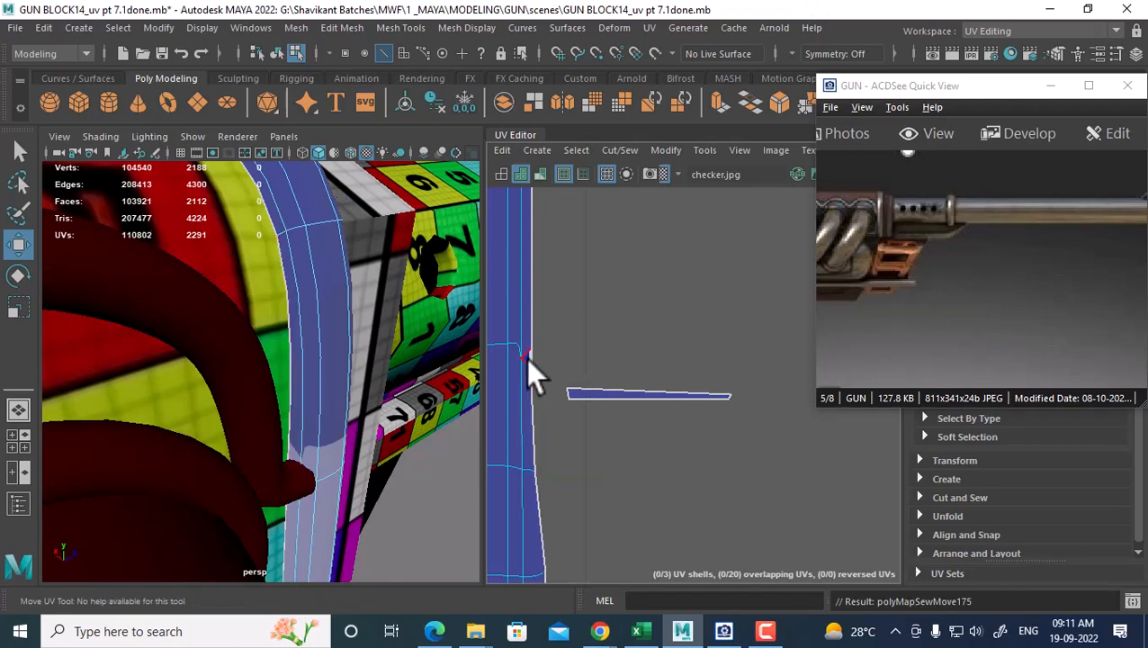
click(523, 360)
scroll(565, 392, up, 2)
alt+middle_drag(549, 396, 662, 407)
scroll(655, 407, up, 3)
key(g)
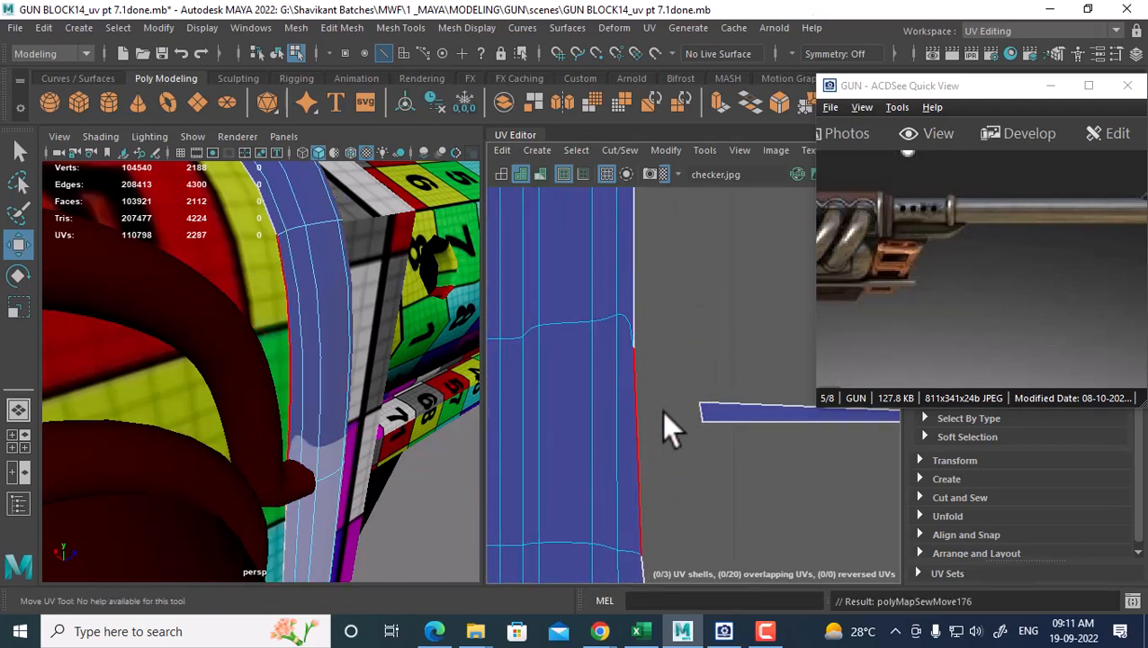
scroll(666, 431, down, 2)
scroll(704, 370, down, 2)
alt+middle_drag(618, 367, 697, 405)
scroll(672, 440, up, 3)
drag(590, 506, 588, 504)
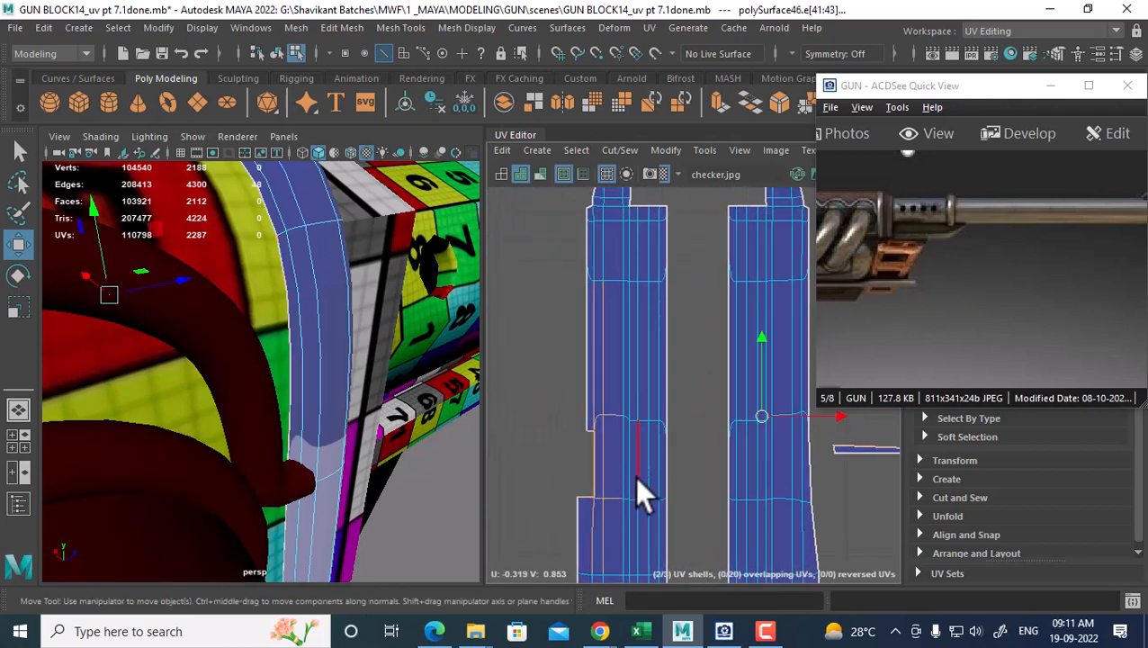
key(g)
Turn off smooth preview and undo the distorting edits to restore the shells' straight shape
alt+right_drag(630, 455, 560, 374)
right_drag(642, 397, 747, 391)
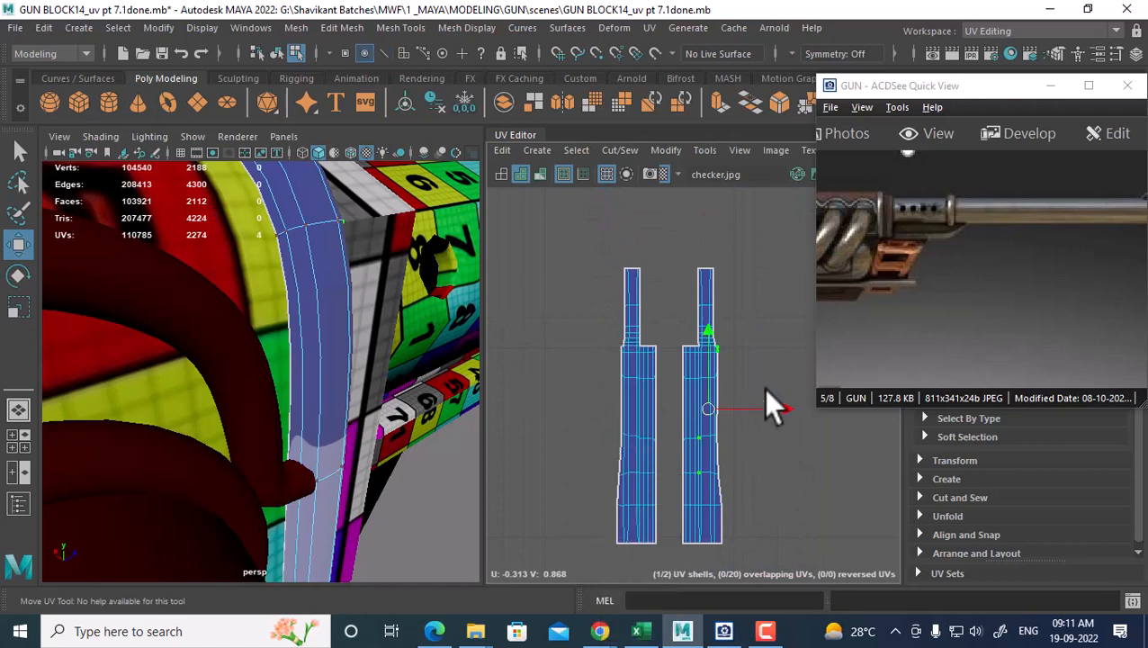
drag(770, 408, 601, 482)
key(ctrl+z)
click(792, 406)
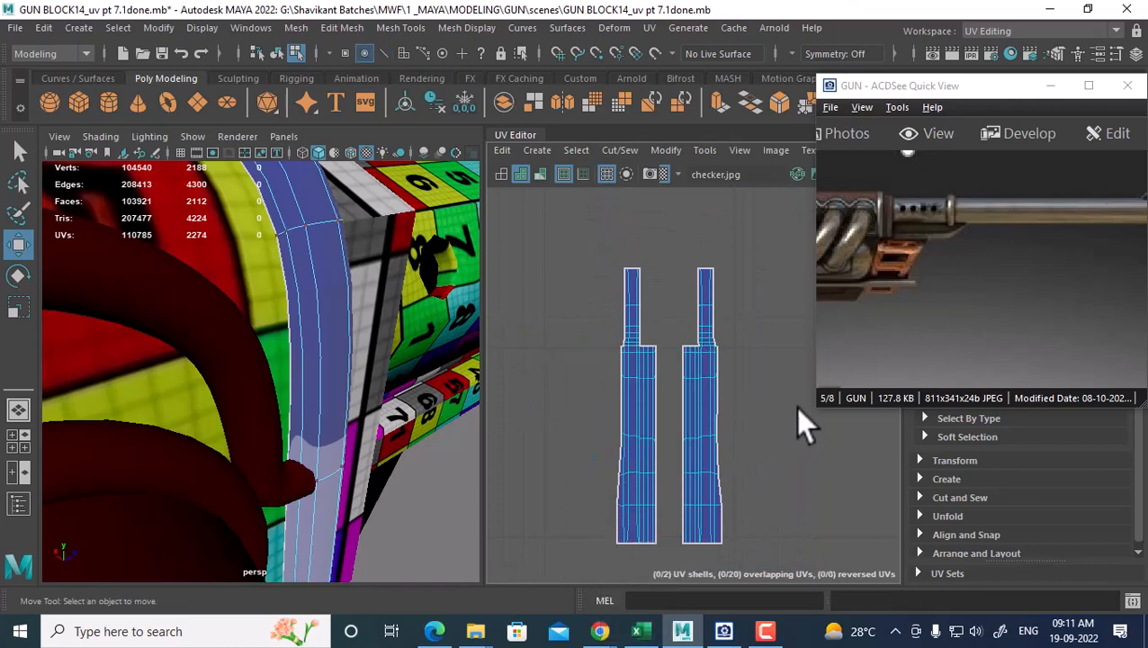
drag(545, 519, 546, 519)
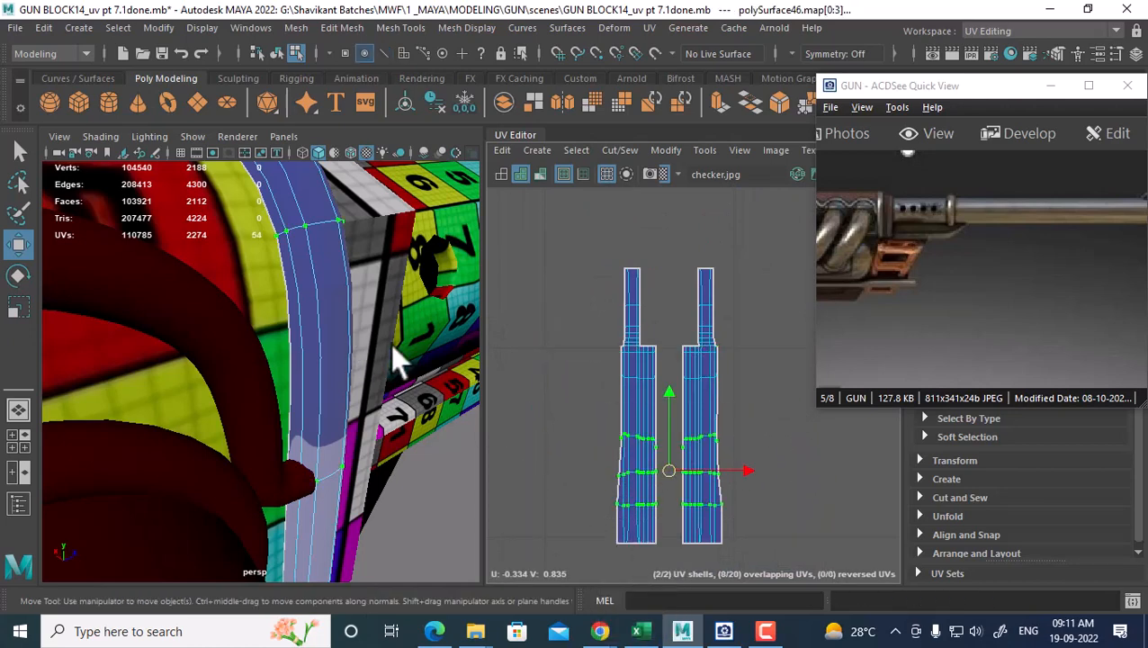
right_drag(328, 309, 437, 125)
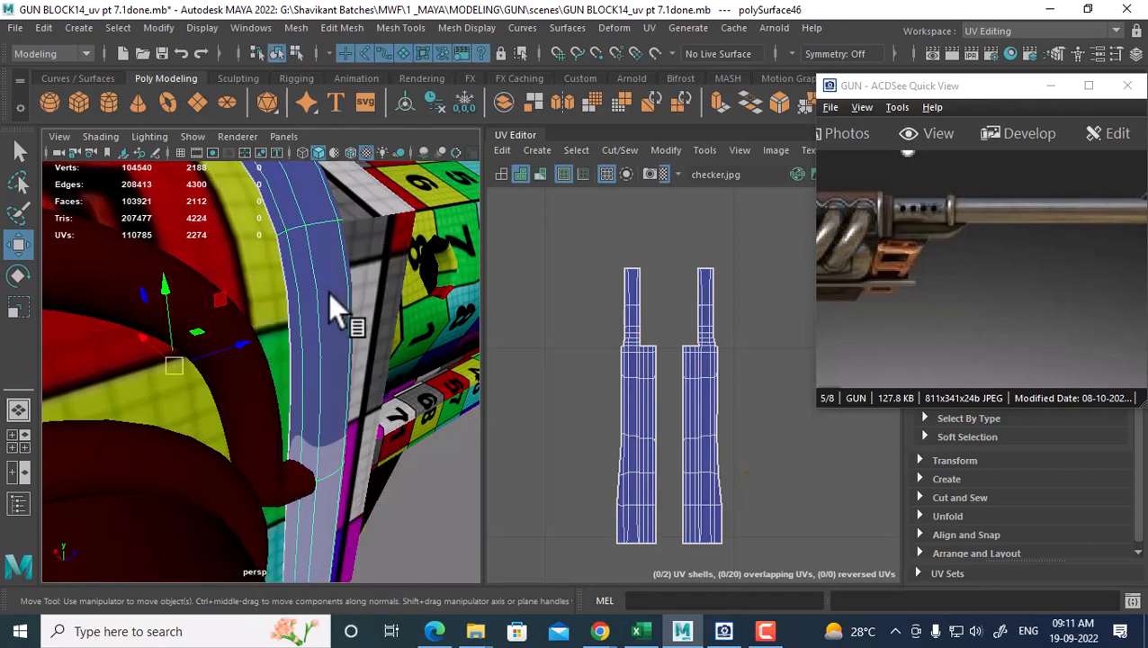
key(1)
alt+middle_drag(686, 412, 676, 384)
scroll(681, 414, up, 3)
key(ctrl+z)
key(ctrl+z)
key(ctrl+z)
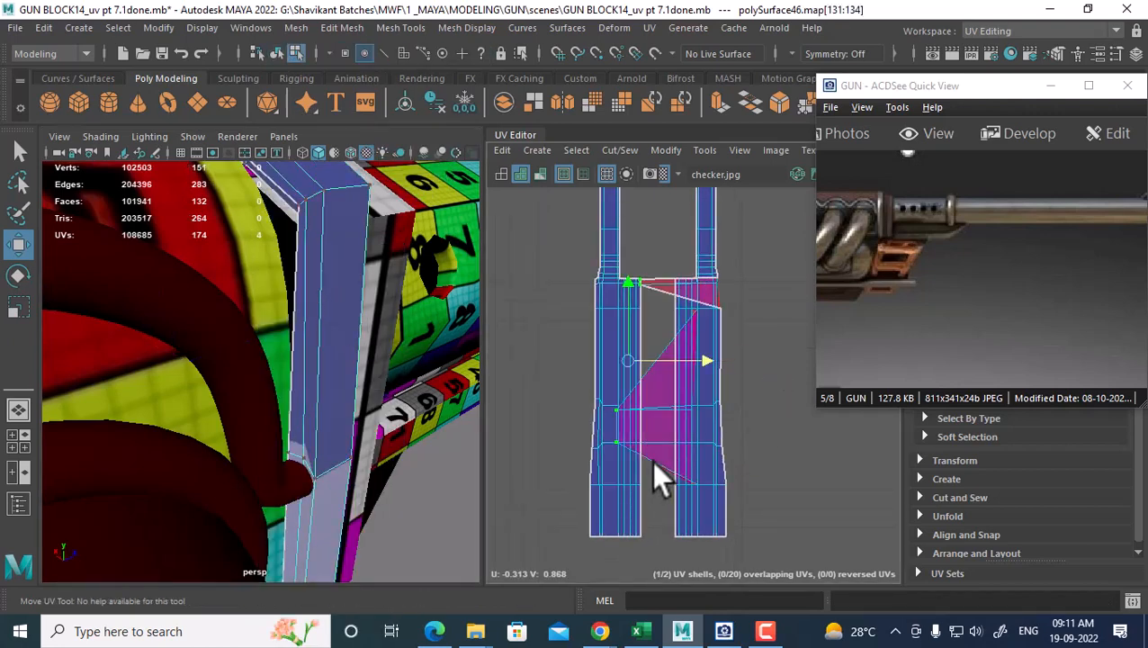
key(ctrl+z)
key(ctrl+z)
key(ctrl+z)
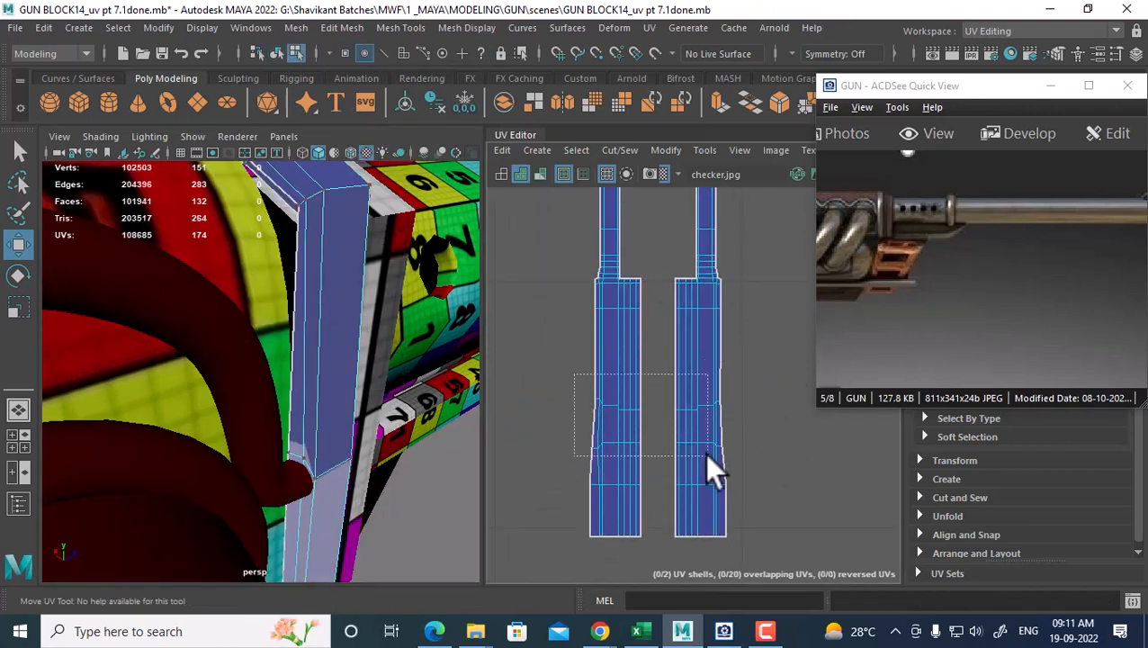
Trial-unfold the UVs across both shells, then undo it
drag(706, 457, 710, 456)
shift+right_drag(727, 362, 554, 309)
key(ctrl+z)
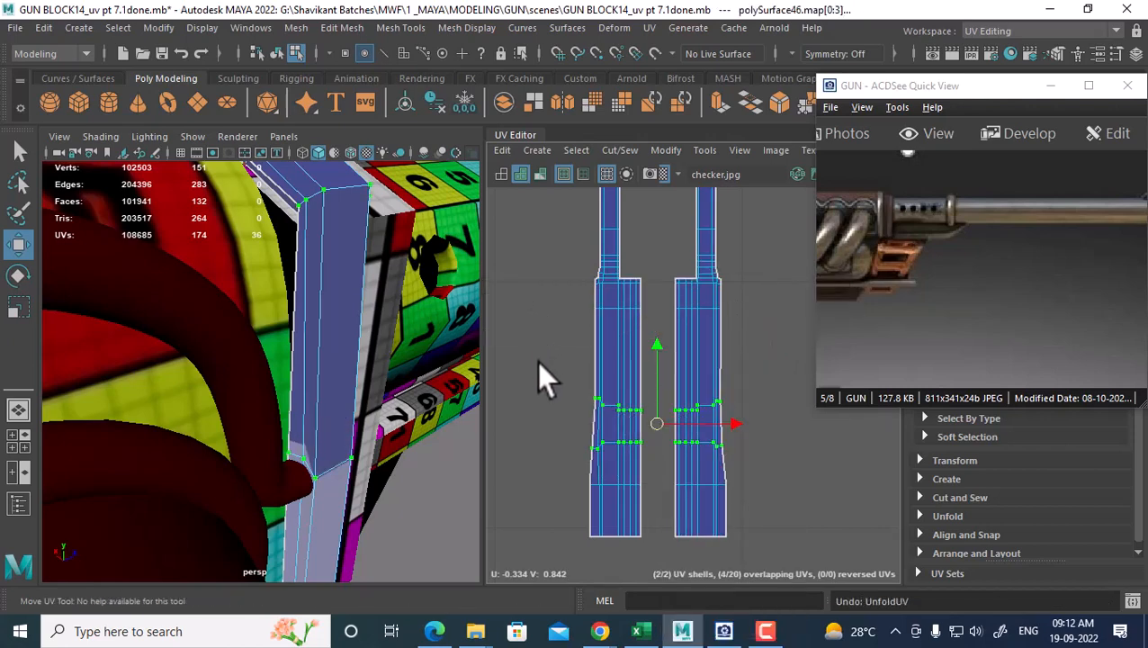
alt+right_drag(566, 383, 593, 481)
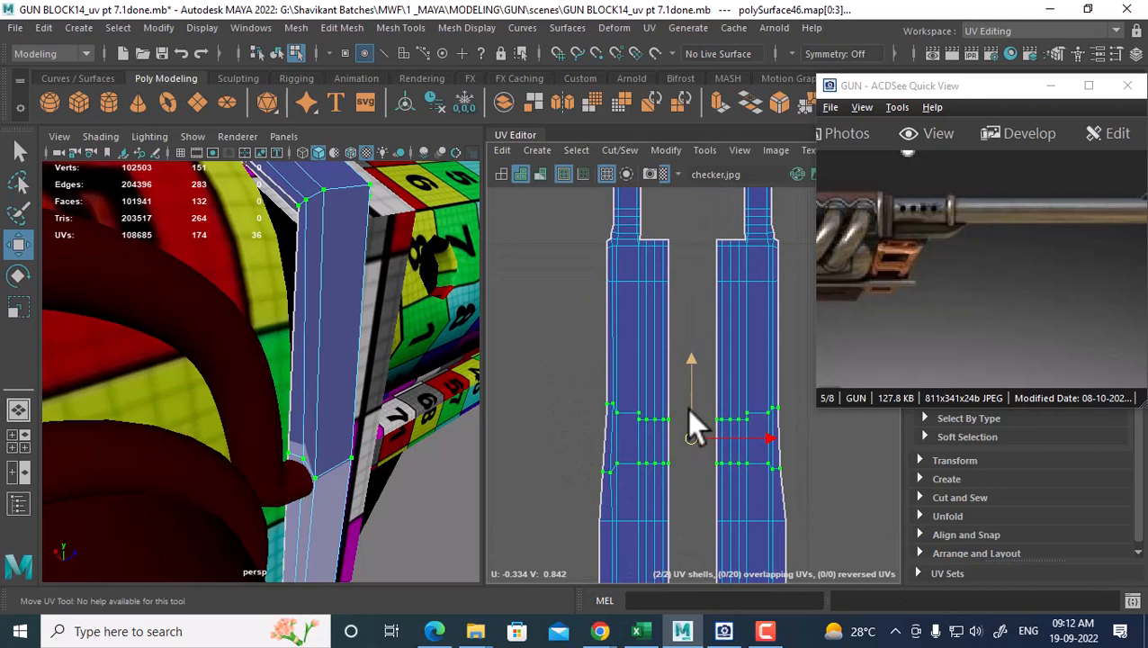
scroll(720, 414, down, 1)
mouse_move(355, 402)
alt+mouse_down()
mouse_move(370, 370)
mouse_move(354, 381)
alt+mouse_up()
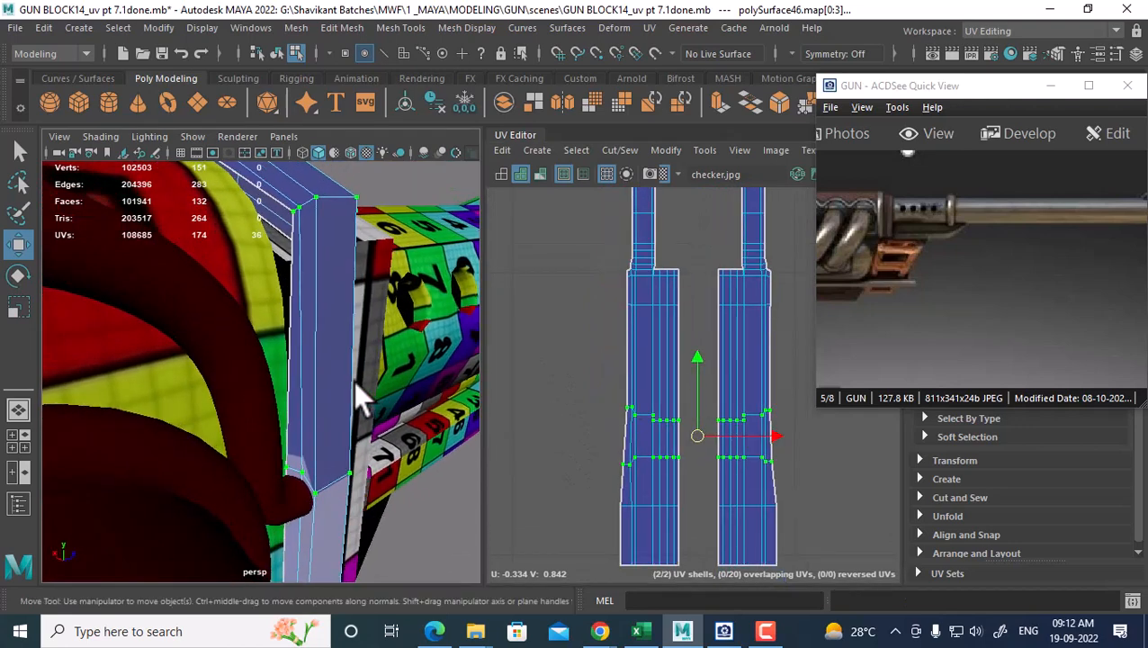
scroll(776, 432, up, 1)
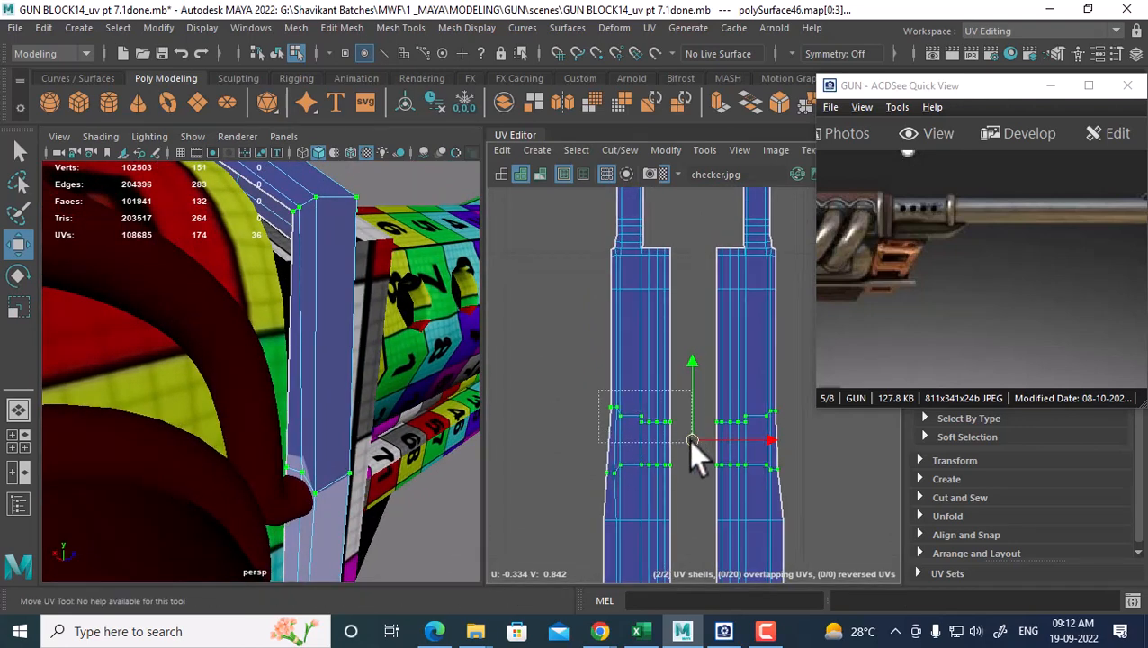
Trial-unfold the left shell's middle and lower UVs along U, undo both, then unfold the middle UVs across both shells
drag(691, 440, 692, 441)
shift+right_drag(685, 306, 532, 281)
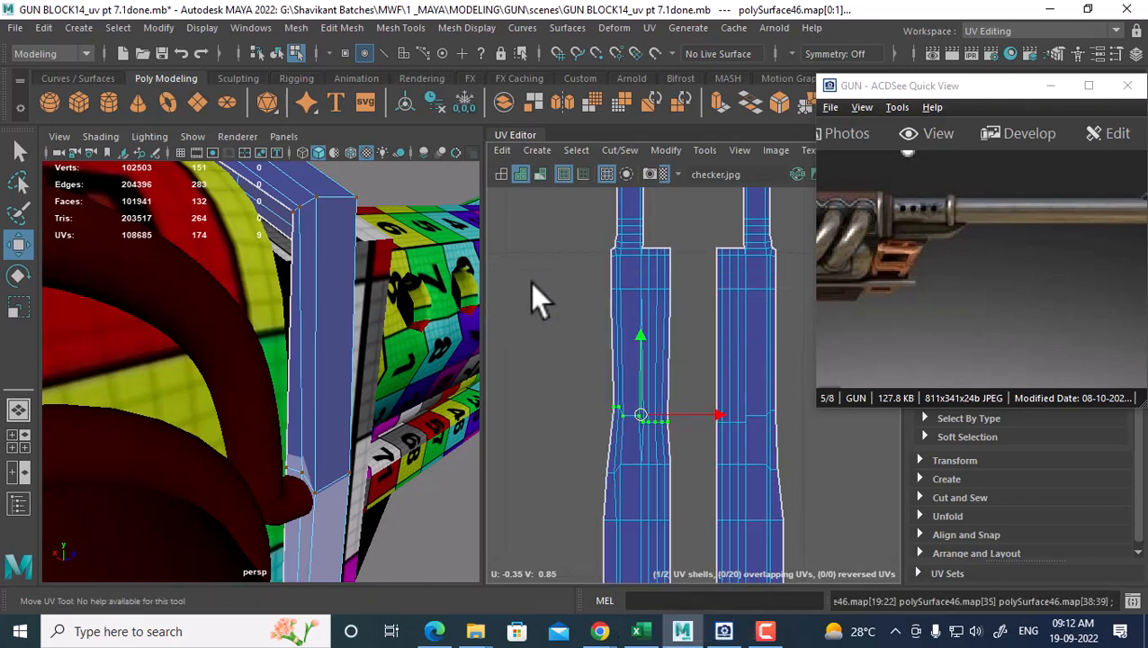
drag(585, 457, 675, 479)
shift+right_drag(671, 305, 455, 316)
key(ctrl+z)
key(ctrl+z)
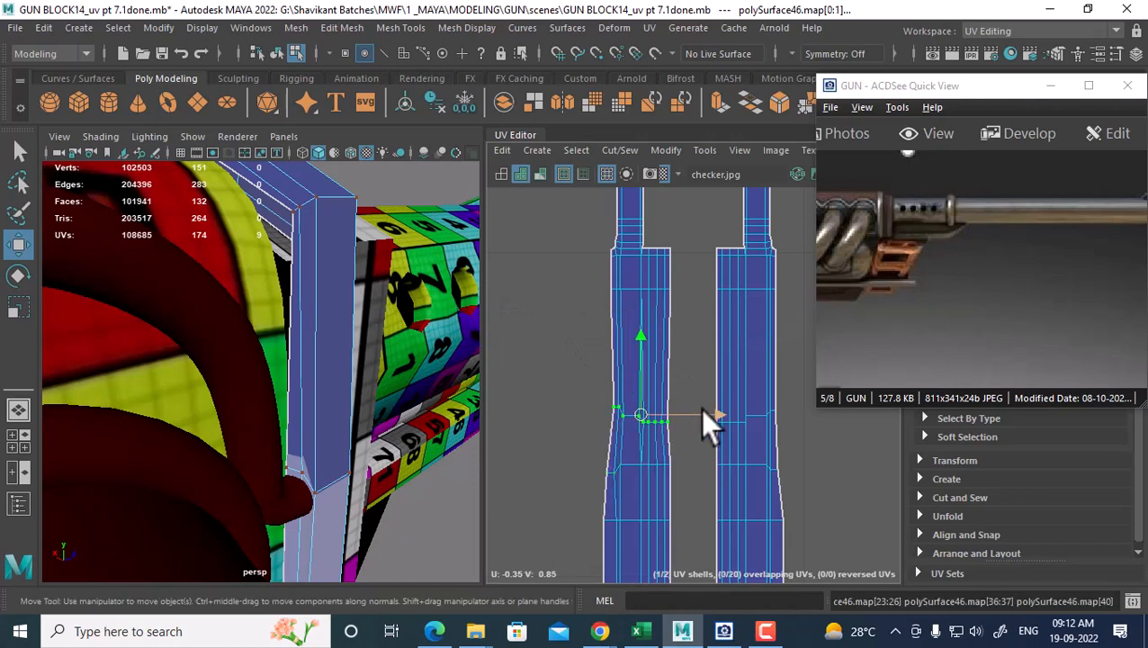
key(ctrl+z)
drag(567, 379, 781, 493)
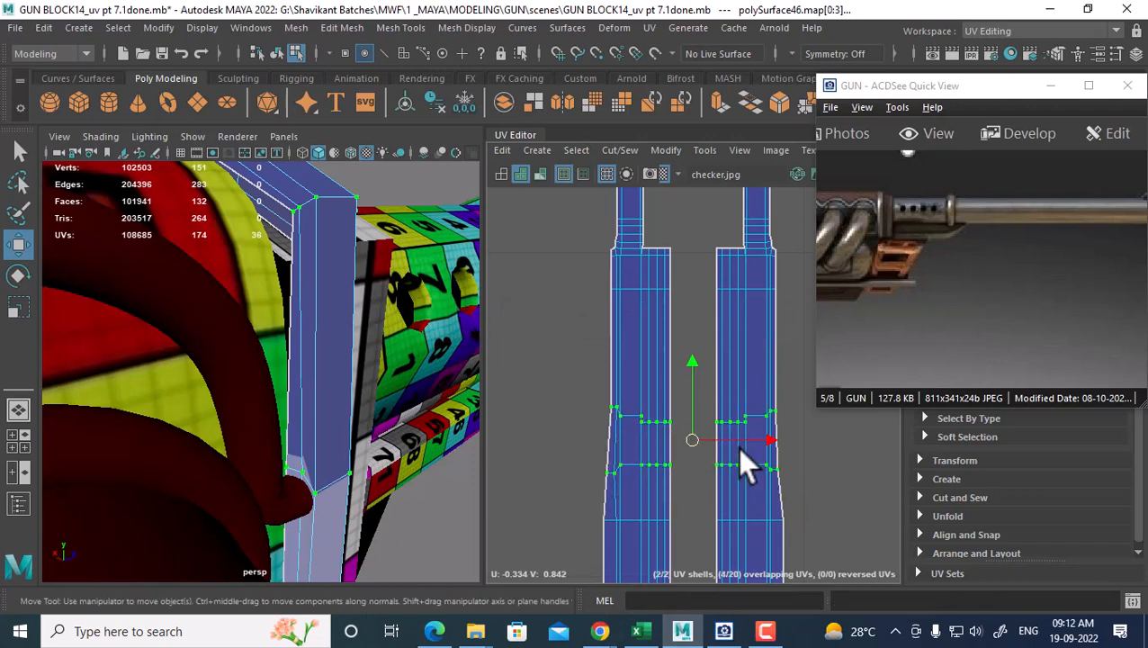
shift+right_drag(715, 305, 597, 305)
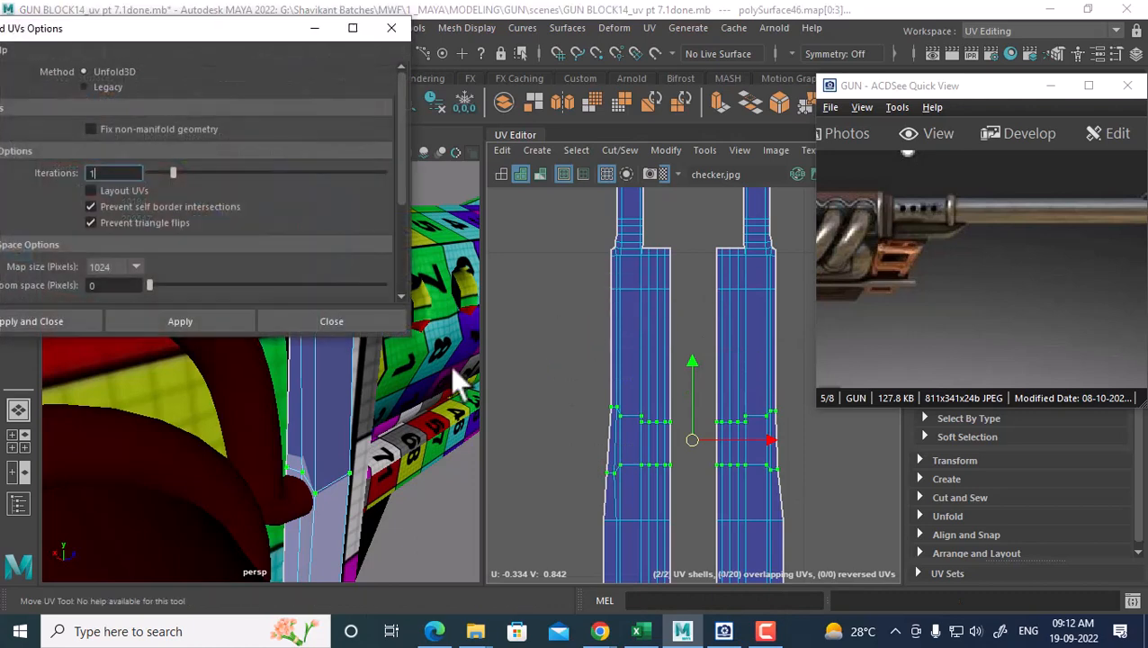
Unfold the selected middle-band UVs with the Legacy method and close the Unfold options
click(108, 87)
click(158, 320)
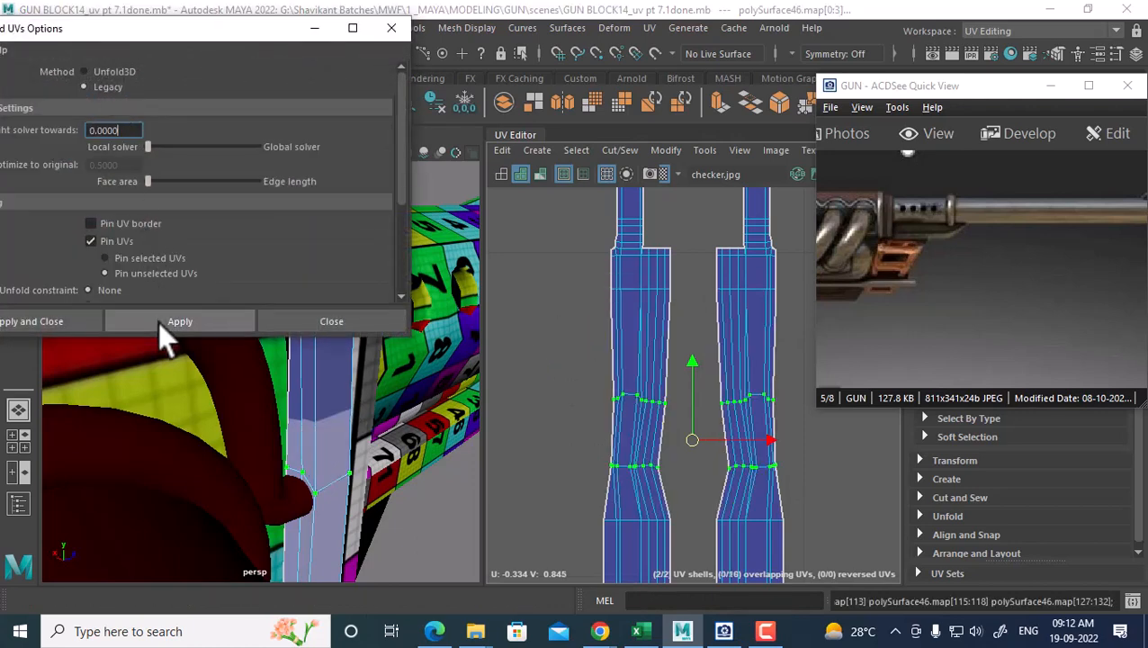
click(331, 321)
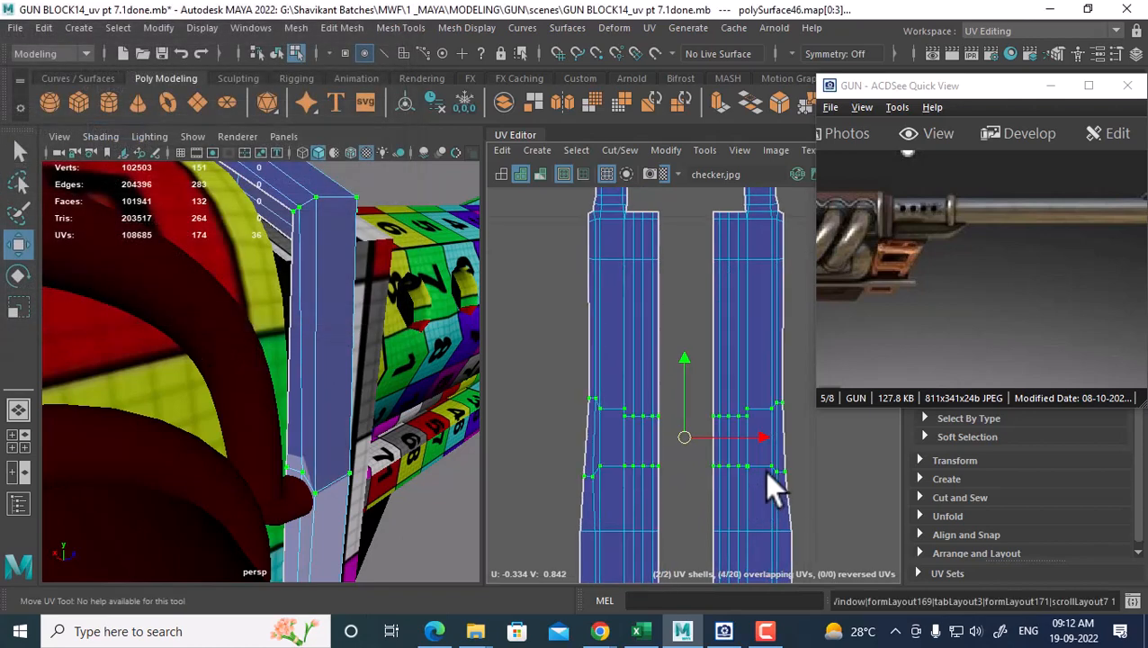
Return to Object Mode, reselect polySurface46, frame it and turn on smooth preview
click(767, 468)
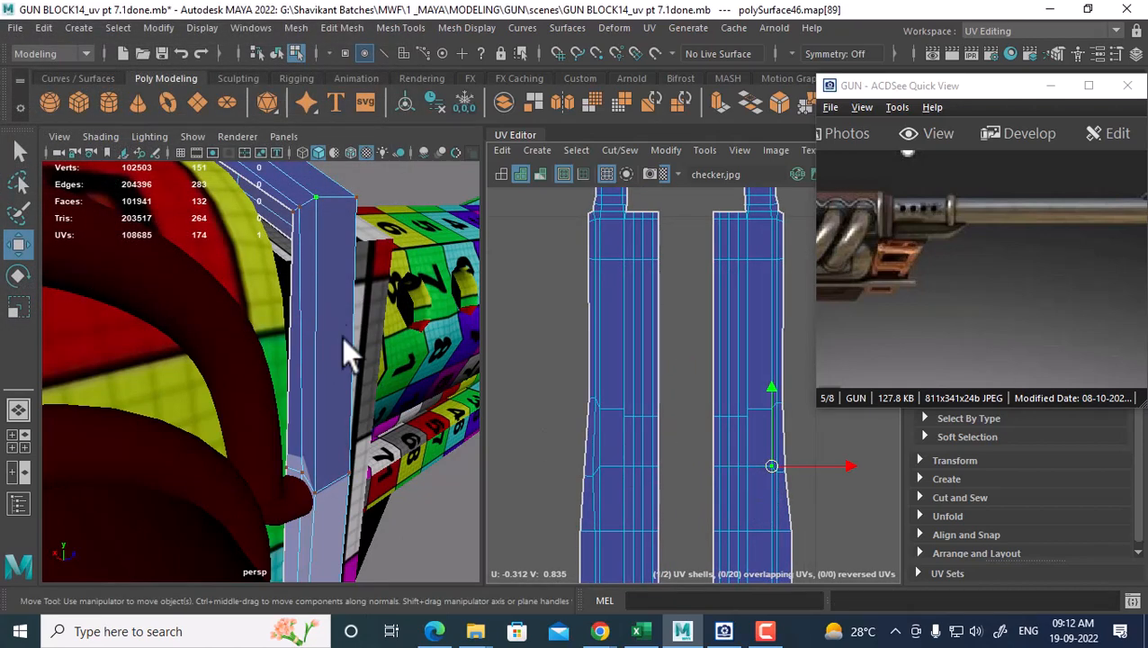
right_drag(337, 331, 392, 154)
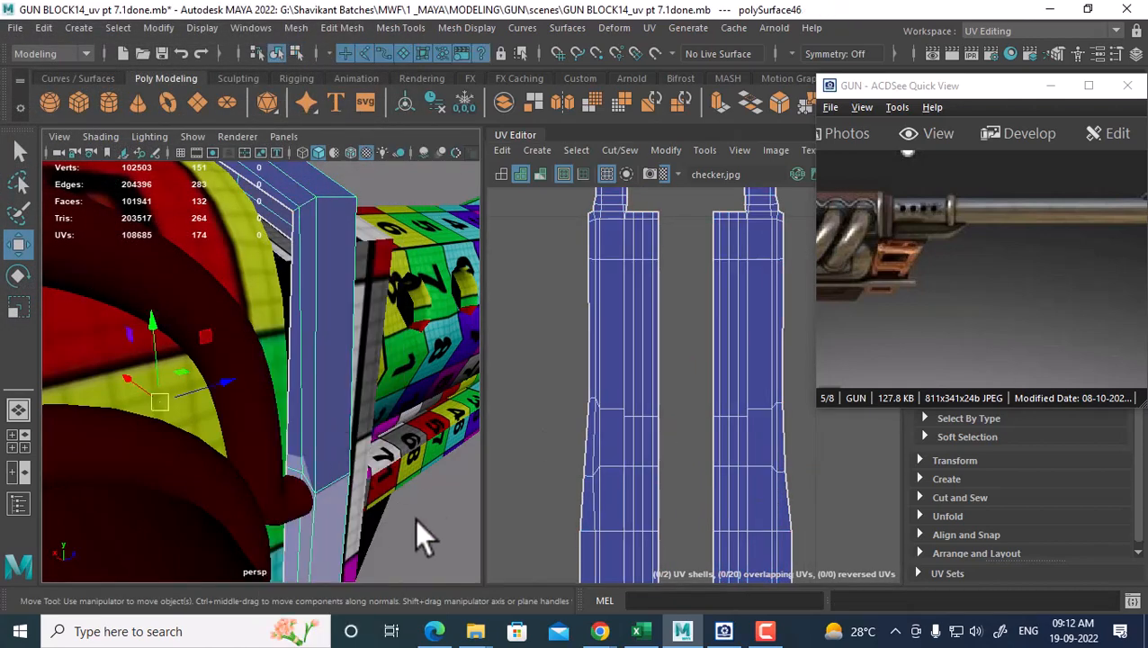
click(415, 518)
click(340, 383)
key(f)
alt+right_drag(309, 440, 368, 553)
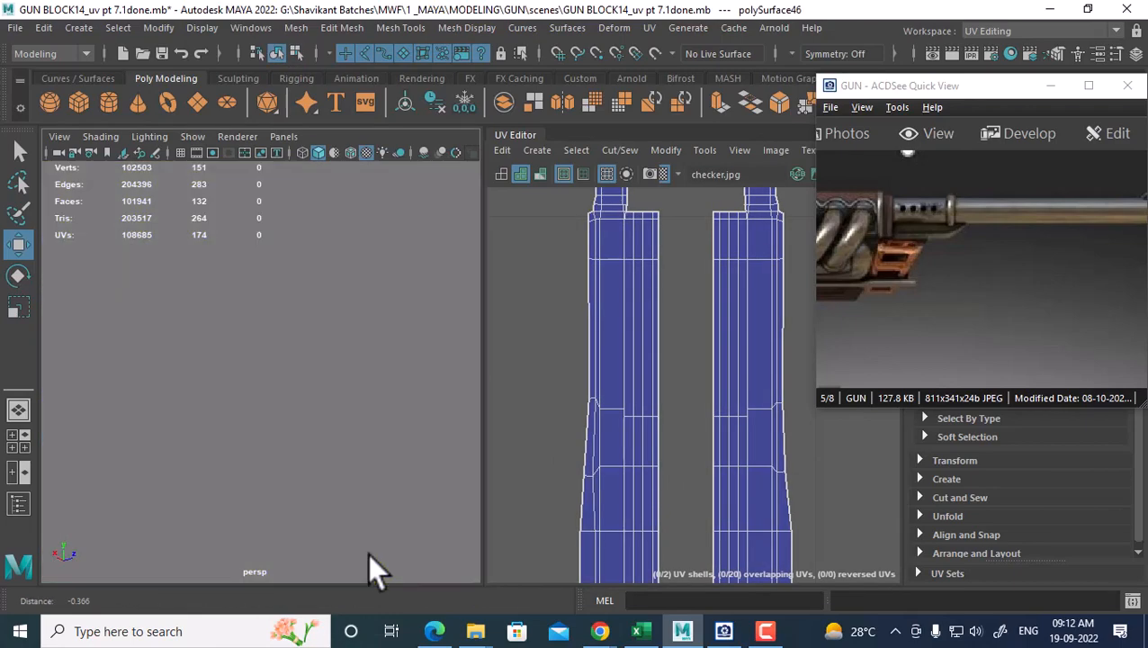
key(3)
alt+right_drag(383, 438, 190, 406)
Select the strap part to show its UVs, switch to UV selection and close the reference viewer
click(408, 514)
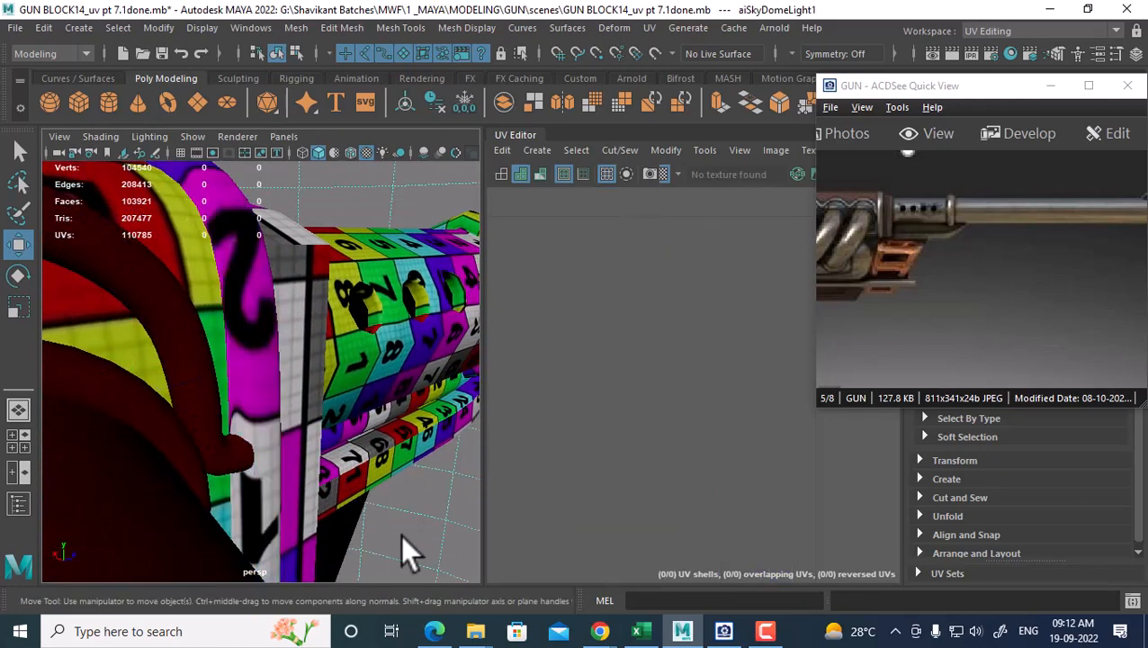
alt+right_drag(313, 520, 302, 510)
click(274, 417)
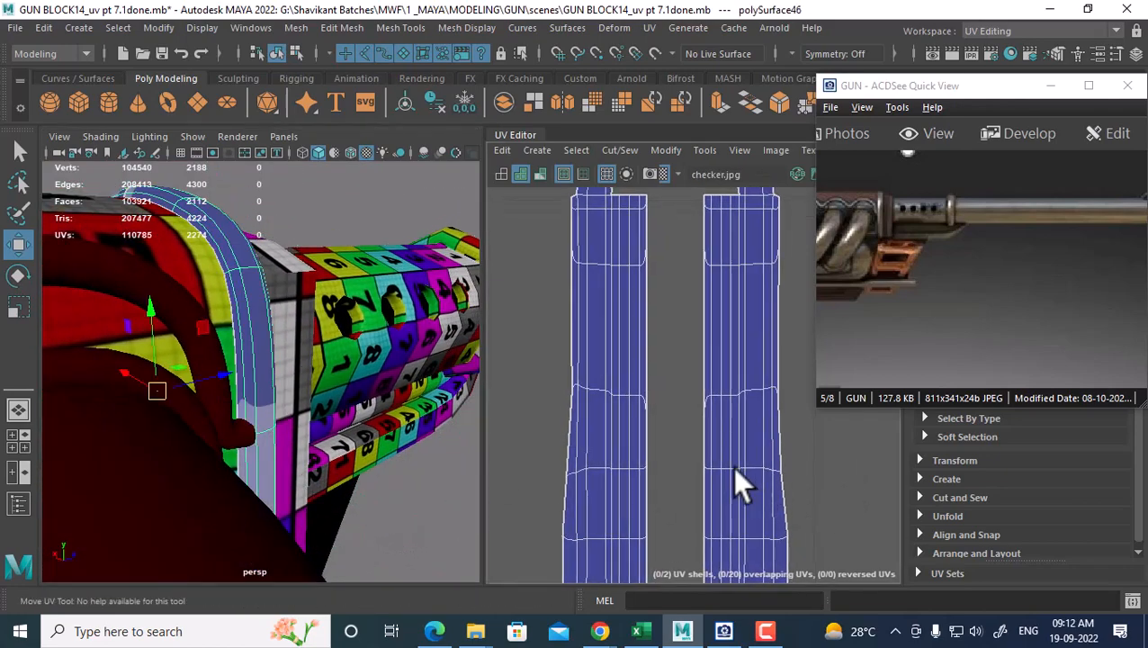
scroll(732, 466, up, 3)
right_drag(722, 407, 792, 396)
click(1063, 91)
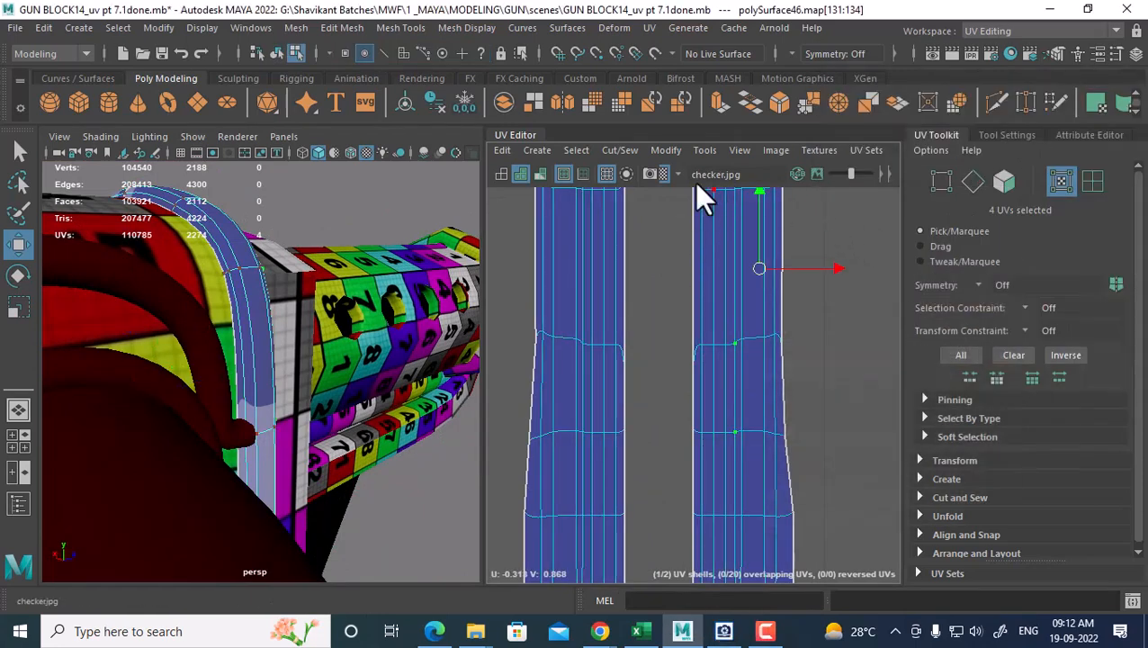
alt+middle_drag(735, 385, 727, 325)
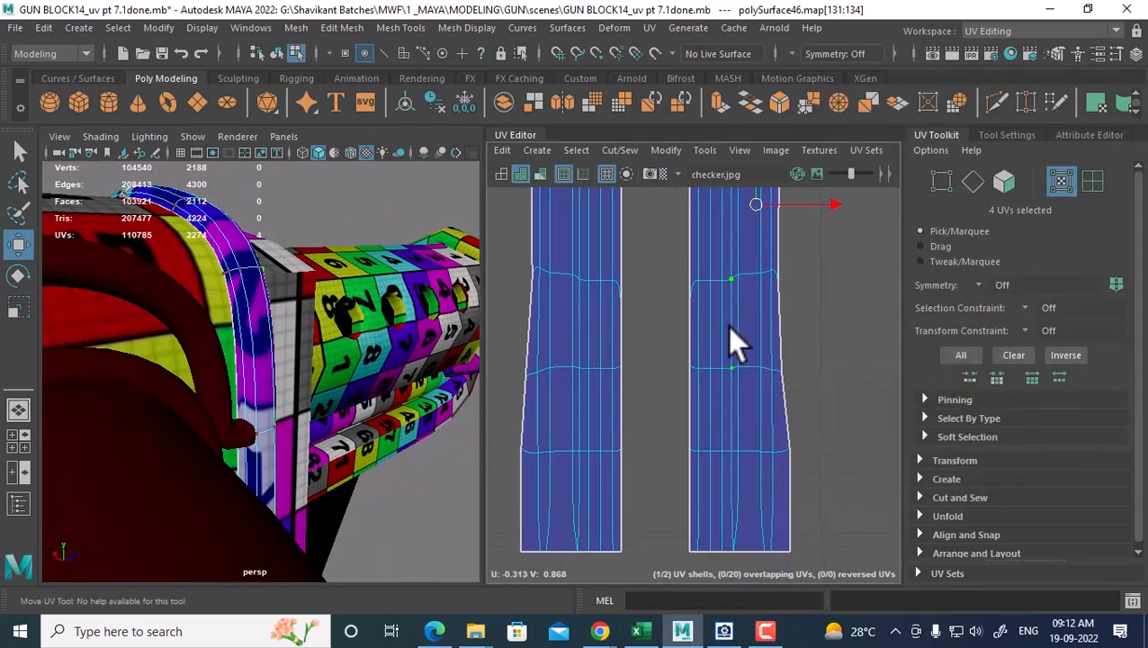
Move individual edge UVs of the right shell up, outward and down to reshape its border
scroll(804, 275, up, 1)
click(784, 277)
alt+middle_drag(800, 309, 798, 360)
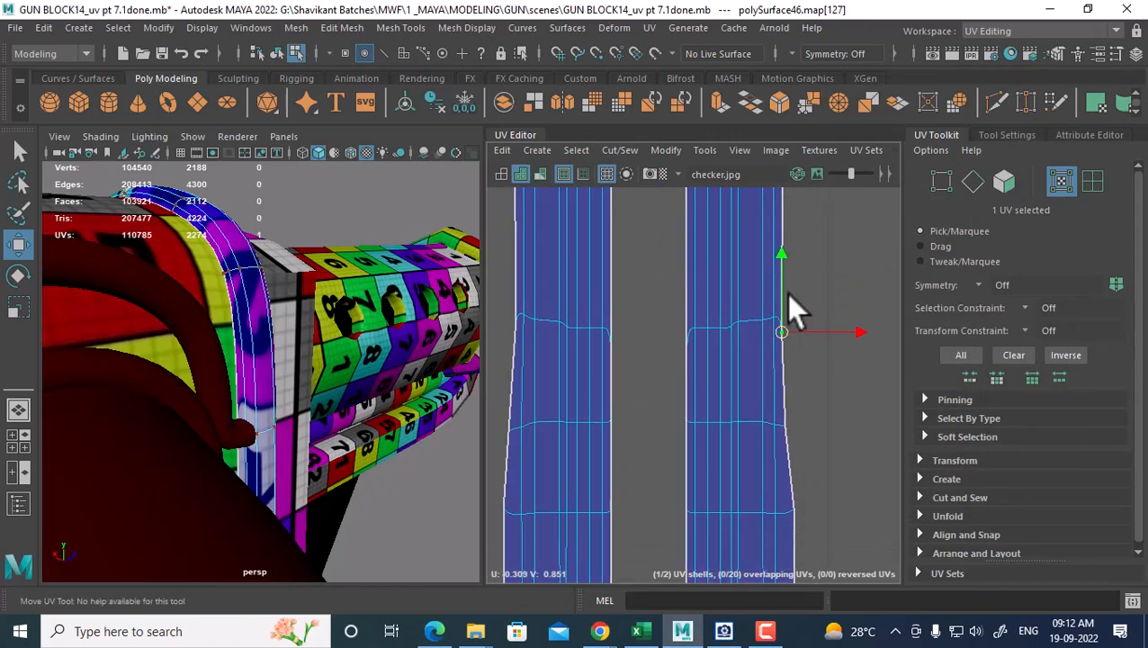
mouse_move(788, 239)
mouse_down()
mouse_move(792, 258)
mouse_move(793, 230)
mouse_up()
click(810, 329)
click(781, 427)
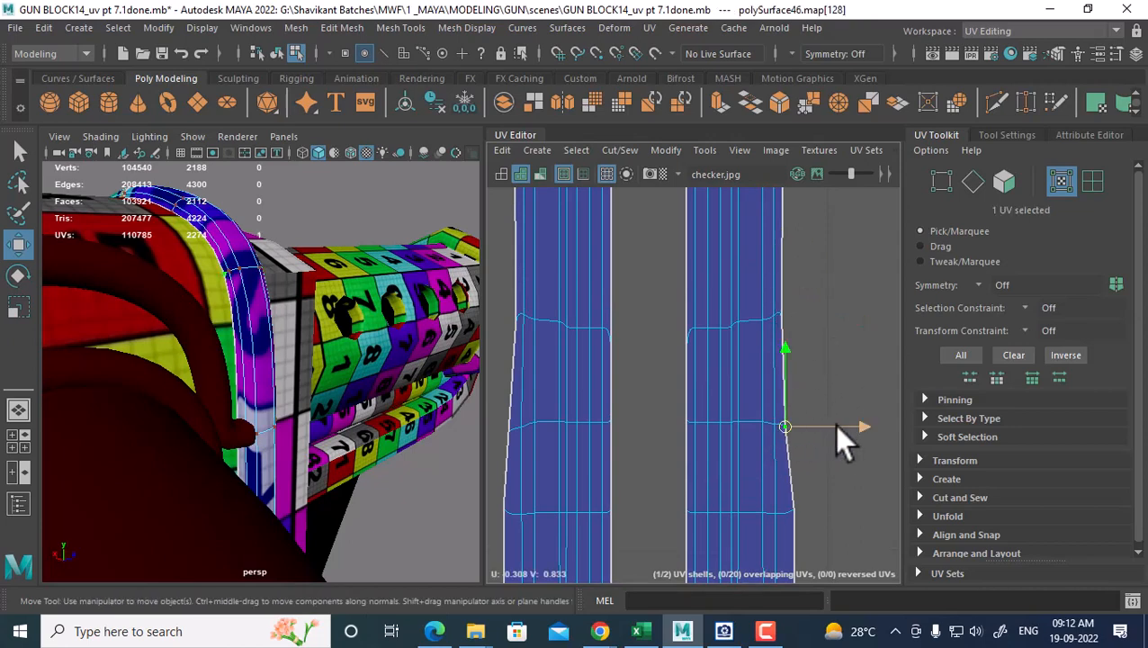
click(782, 317)
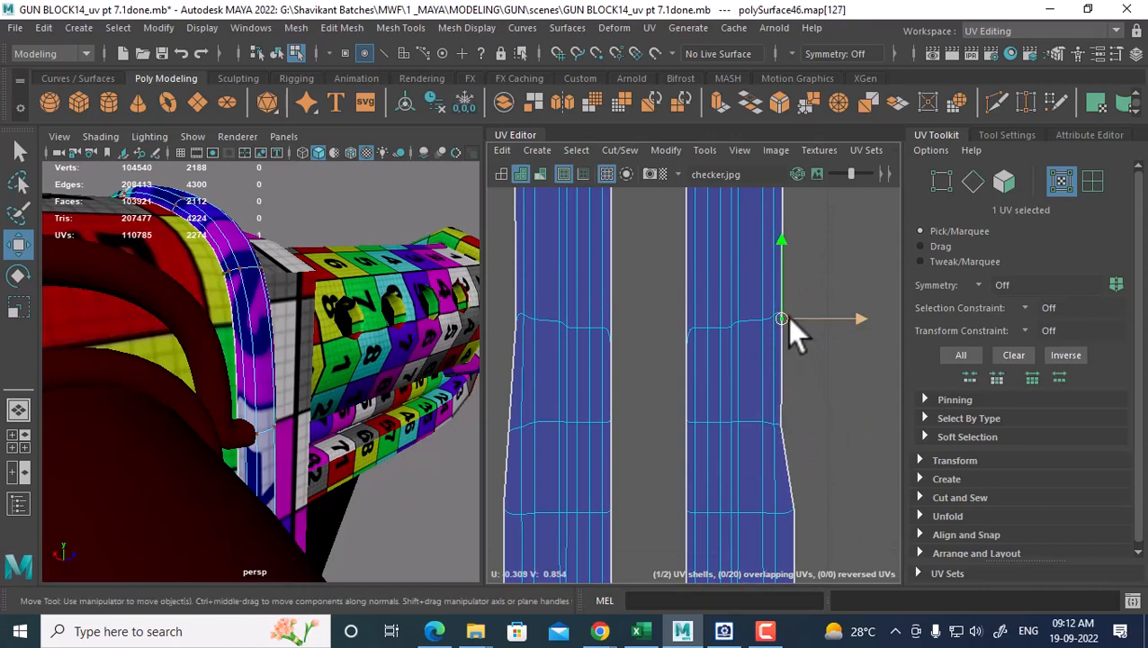
mouse_move(788, 318)
mouse_down()
mouse_move(807, 323)
mouse_move(792, 322)
mouse_up()
drag(786, 237, 797, 349)
Select two neighbouring edge UVs, then return the strap to Object Mode
click(775, 293)
scroll(719, 358, down, 2)
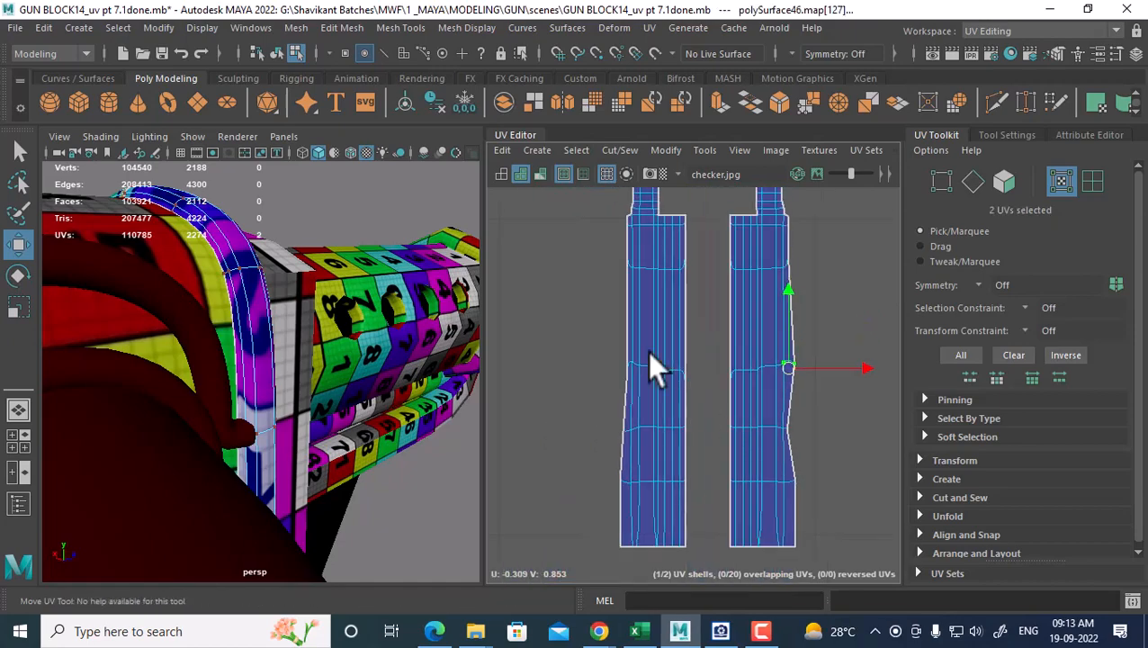
alt+drag(225, 374, 251, 363)
right_drag(257, 297, 359, 203)
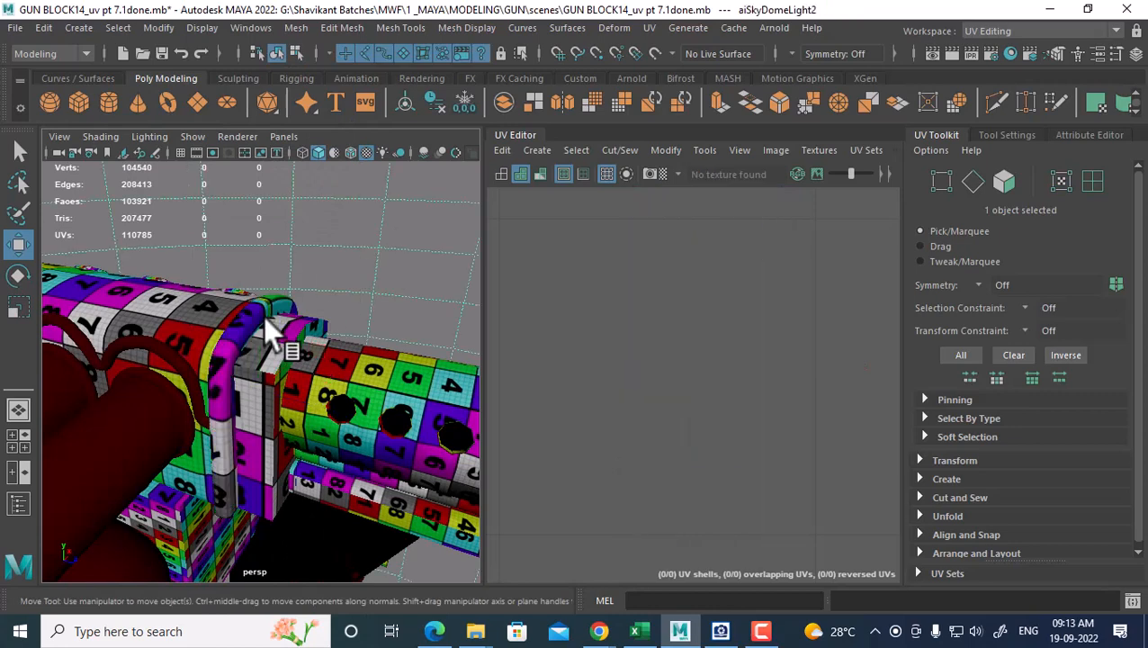
Isolate the strap, select it and frame both of its UV shells in the UV Editor
key(alt+h)
alt+drag(268, 337, 405, 442)
click(289, 358)
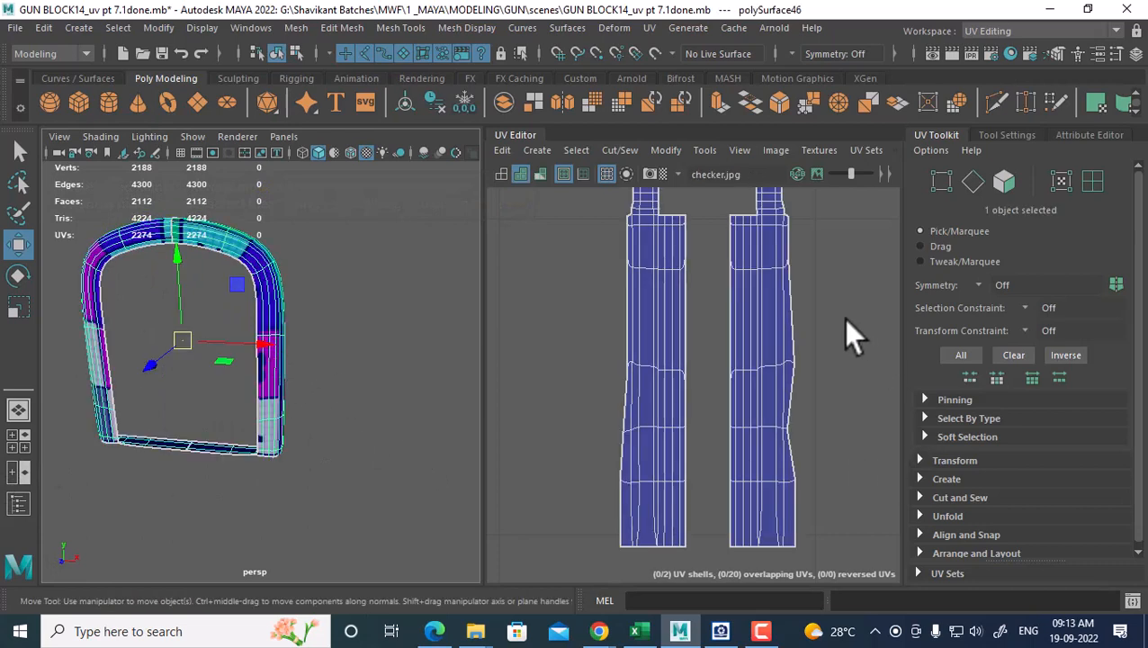
scroll(843, 324, down, 4)
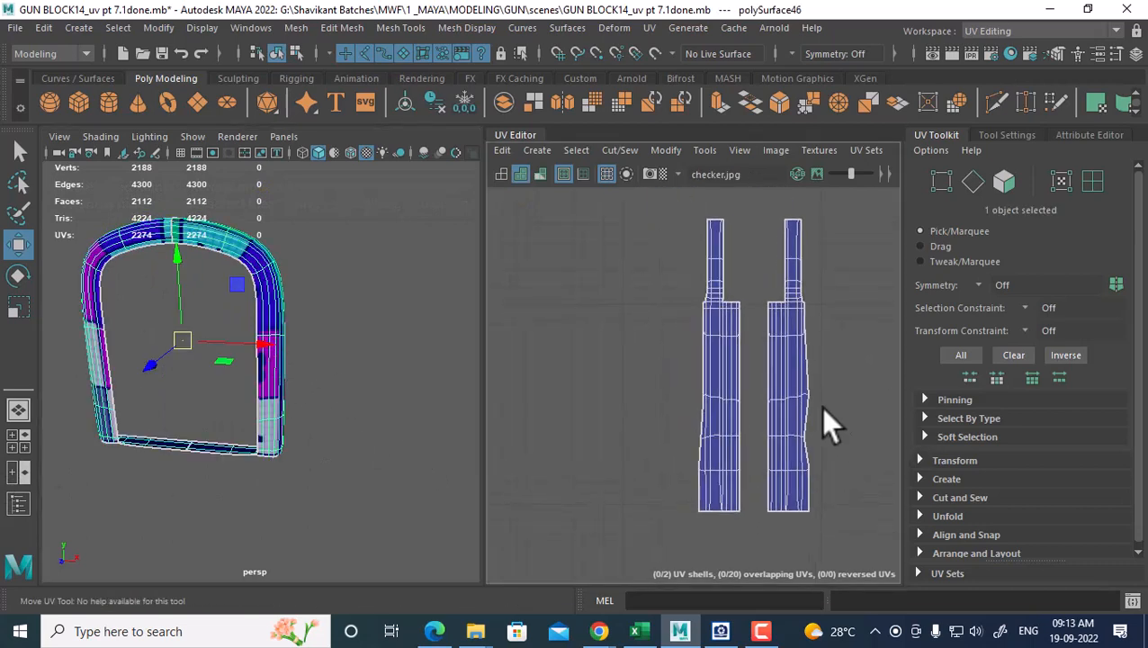
alt+right_drag(795, 374, 830, 482)
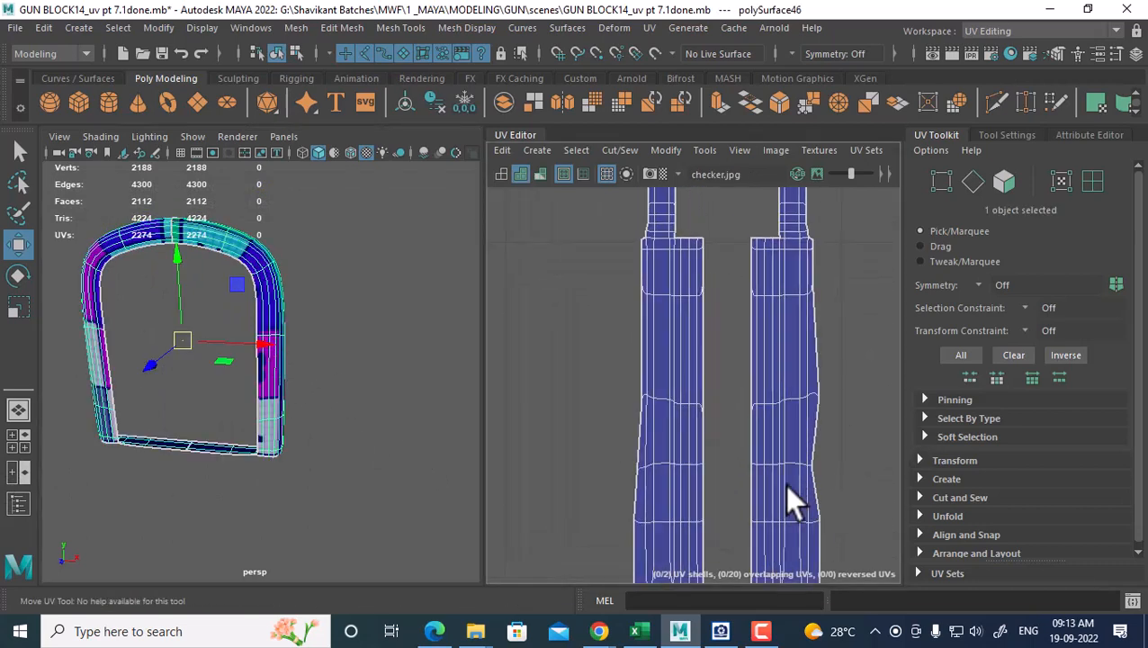
alt+right_drag(794, 417, 720, 343)
alt+middle_drag(720, 343, 506, 324)
Trial-unfold the whole right shell, then its lower part, undoing each bent result
right_drag(595, 331, 653, 325)
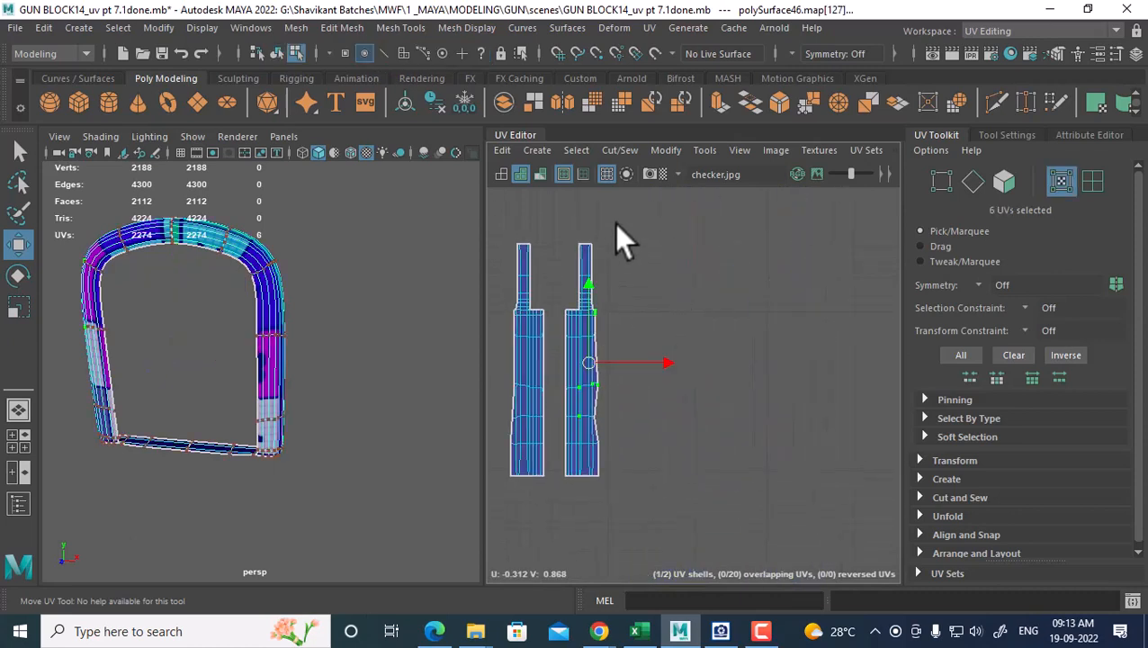
drag(555, 491, 557, 493)
shift+right_drag(695, 301, 553, 293)
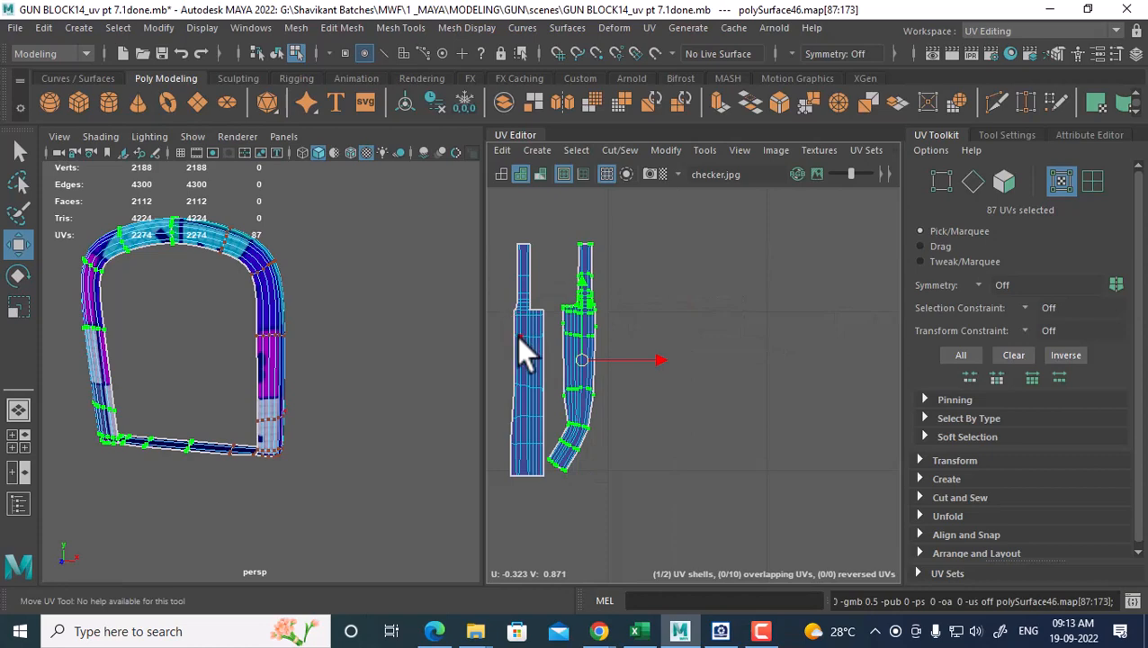
key(ctrl+z)
alt+middle_drag(616, 371, 742, 308)
alt+right_drag(742, 309, 814, 423)
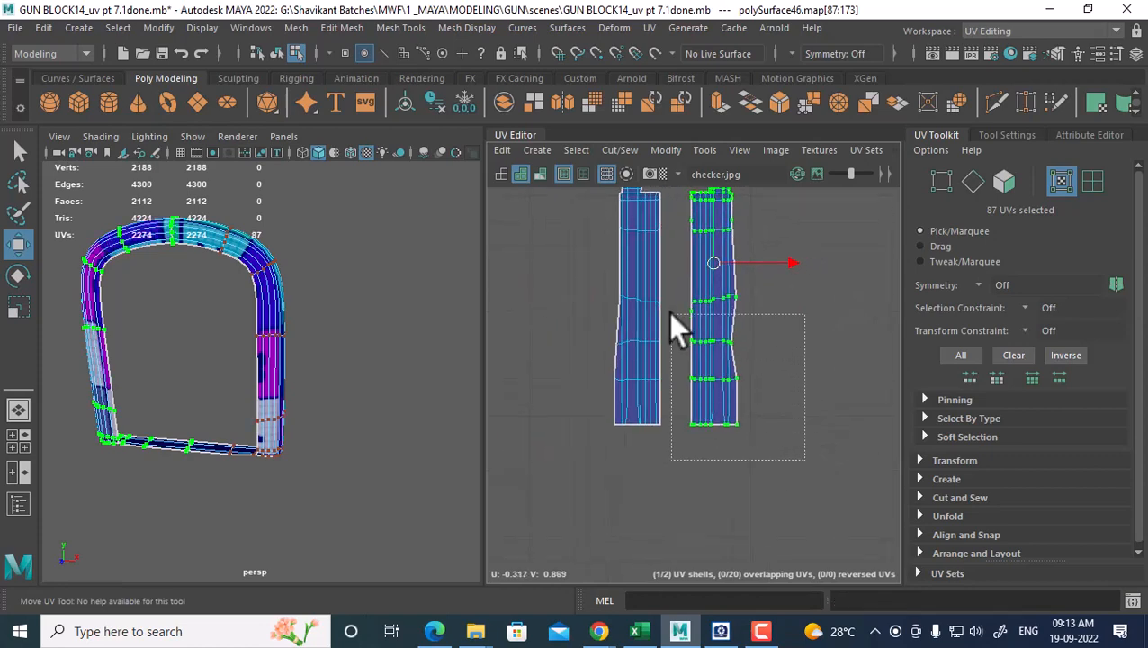
drag(681, 274, 682, 271)
shift+right_drag(831, 229, 576, 247)
key(ctrl+z)
shift+right_drag(796, 275, 687, 270)
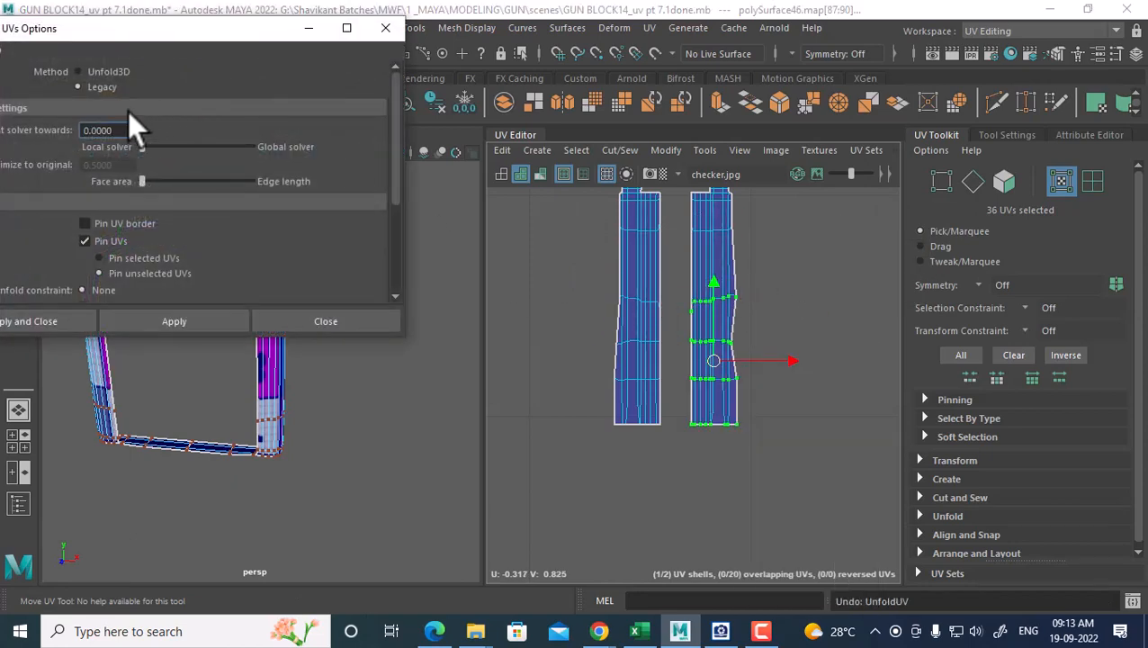
Switch the unfold method to Unfold3D, apply it, and undo the bent result
click(103, 72)
click(155, 324)
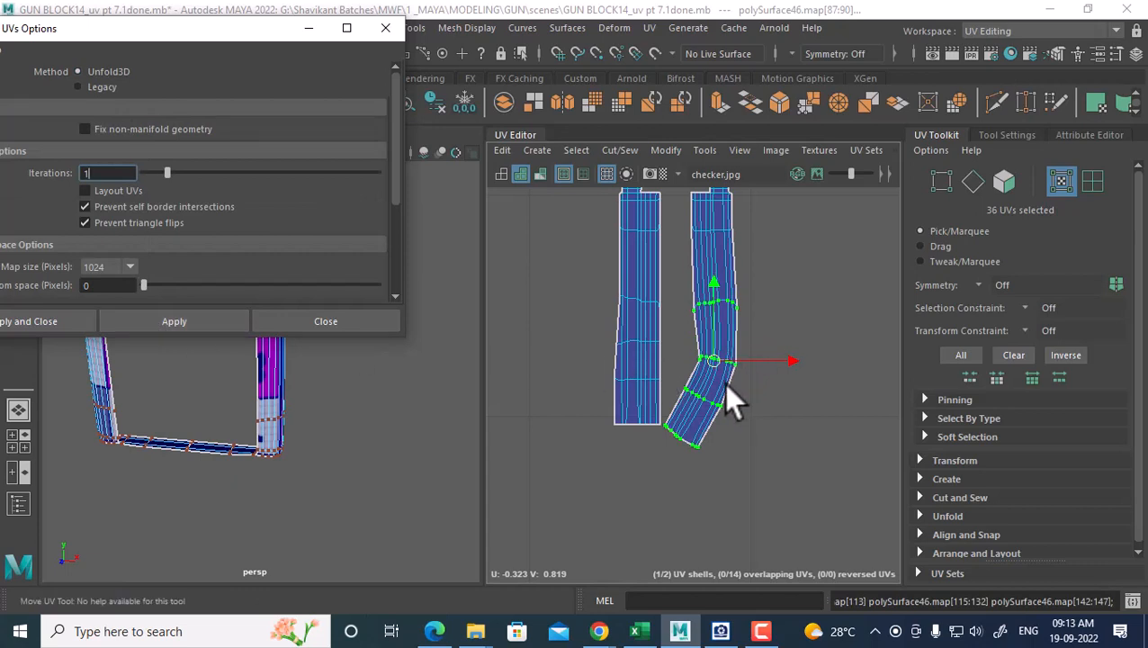
alt+right_drag(757, 317, 771, 356)
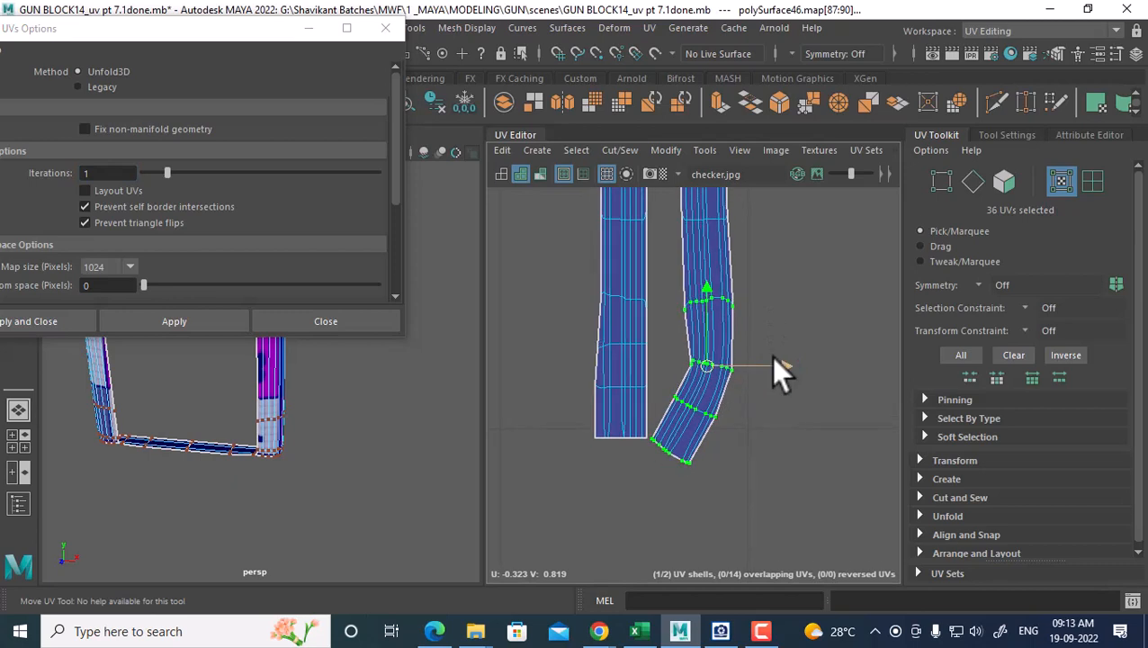
key(ctrl+z)
Unfold3D a middle band of the right shell and a section of the left shell
drag(786, 252, 663, 360)
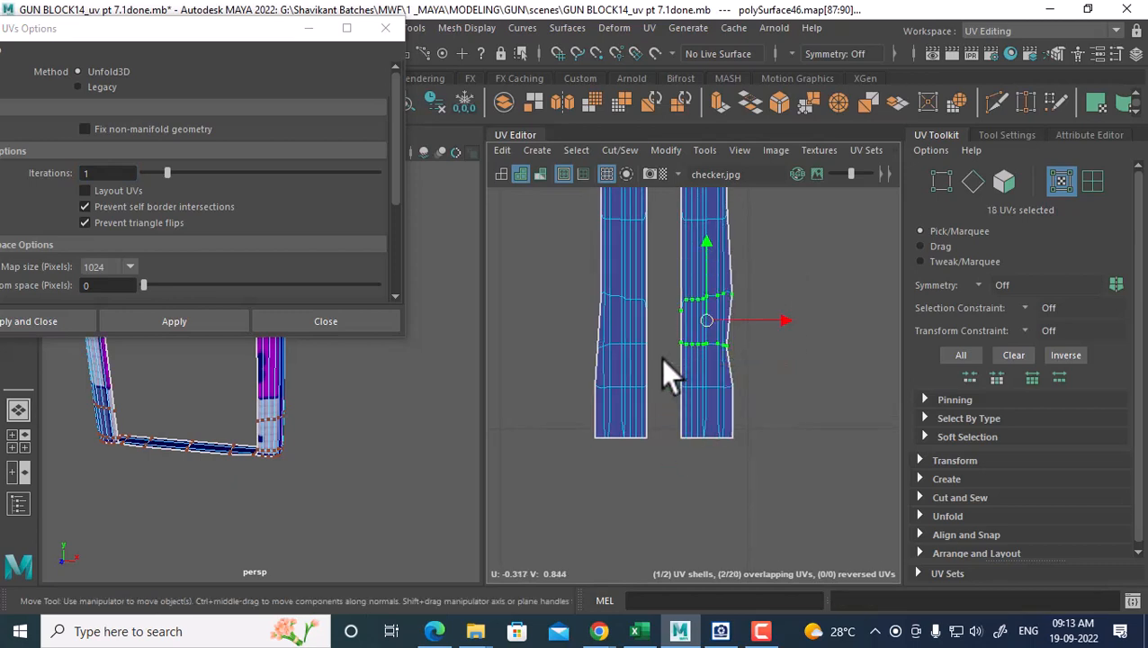
click(173, 320)
drag(545, 267, 661, 359)
click(164, 317)
scroll(630, 309, down, 2)
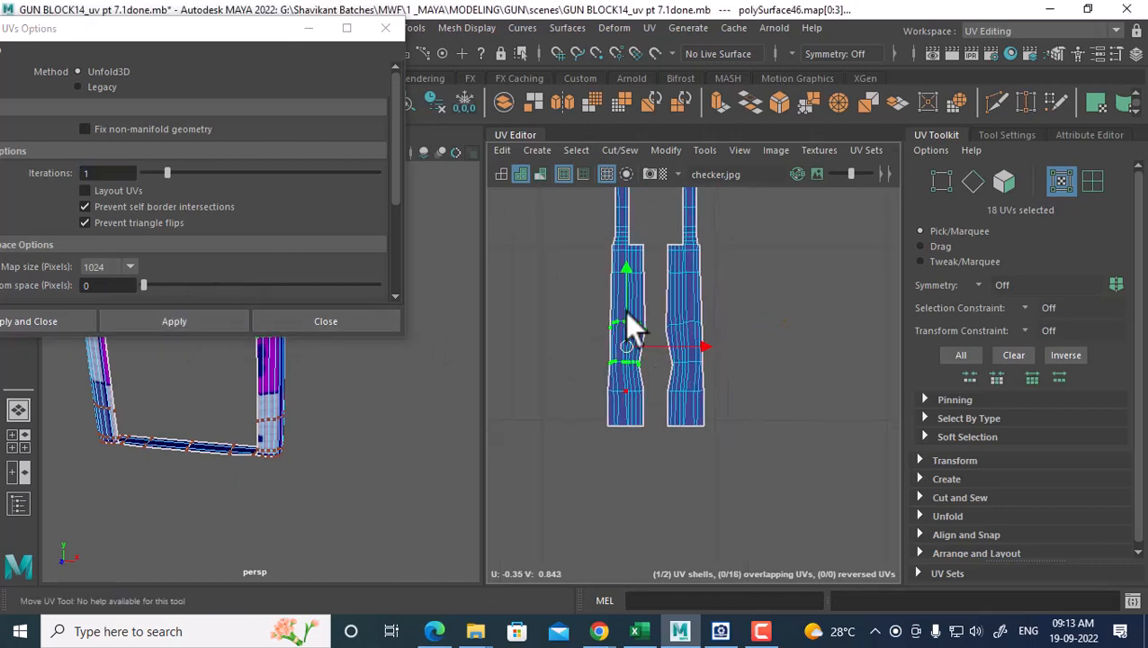
alt+middle_drag(626, 310, 600, 340)
Expand a selection of right-shell UVs to the whole right UV shell
drag(688, 325, 646, 371)
ctrl+right_drag(655, 378, 746, 378)
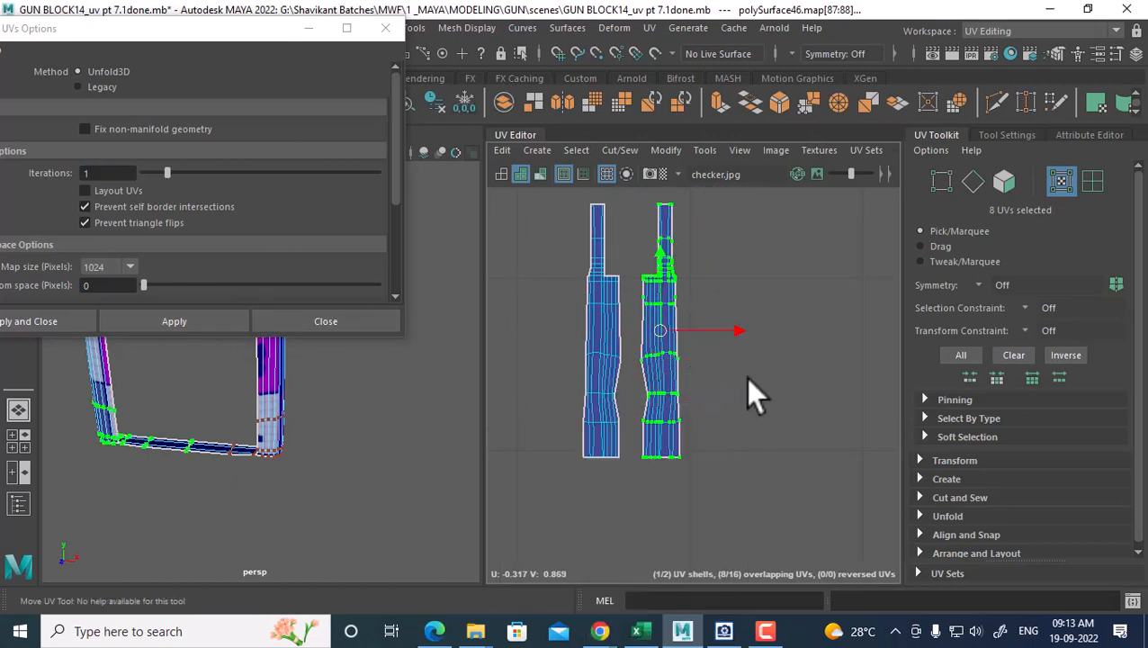
scroll(976, 477, down, 1)
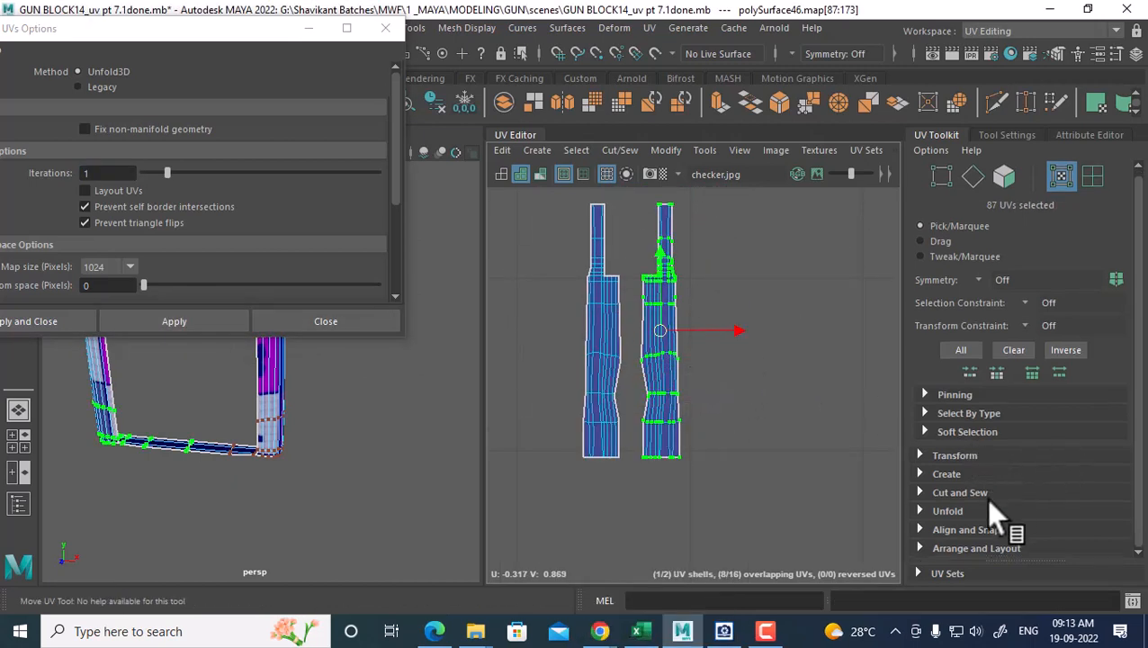
Straighten the right and left strap shells with Straighten UVs, then close the unfold options
click(947, 510)
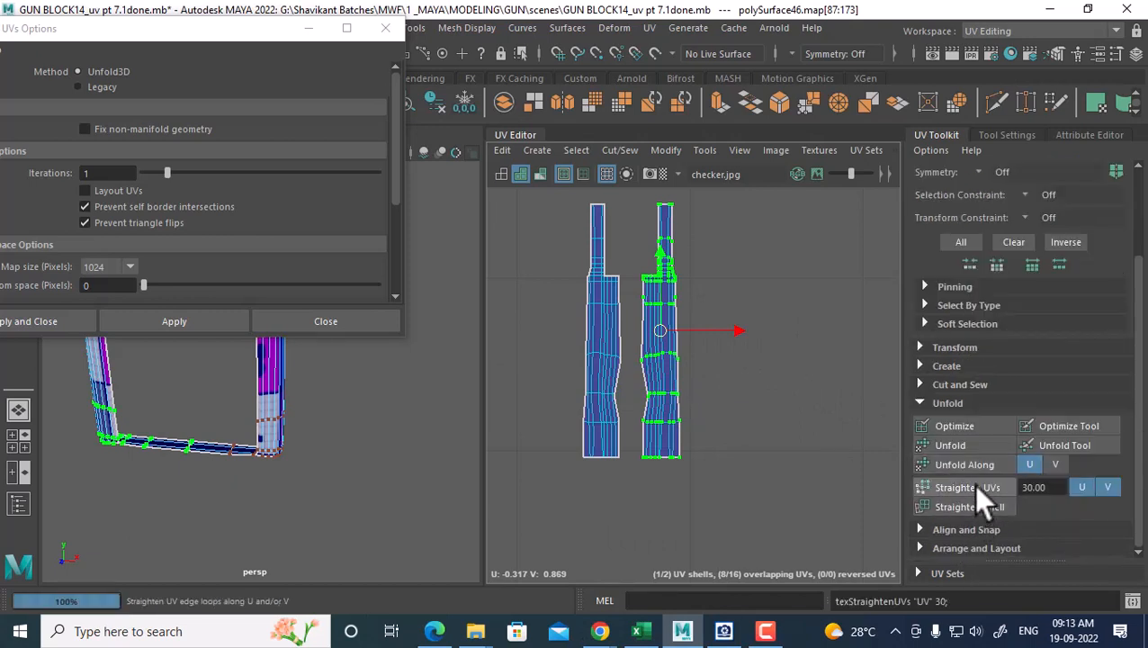
click(973, 484)
click(583, 414)
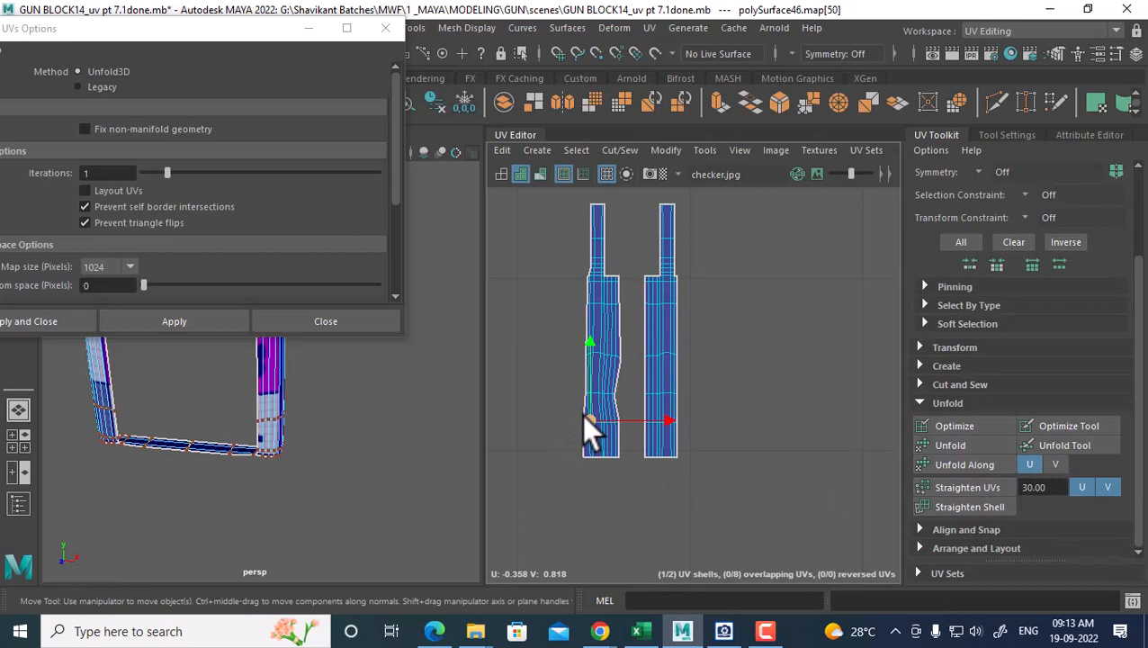
ctrl+right_drag(581, 414, 670, 376)
click(953, 487)
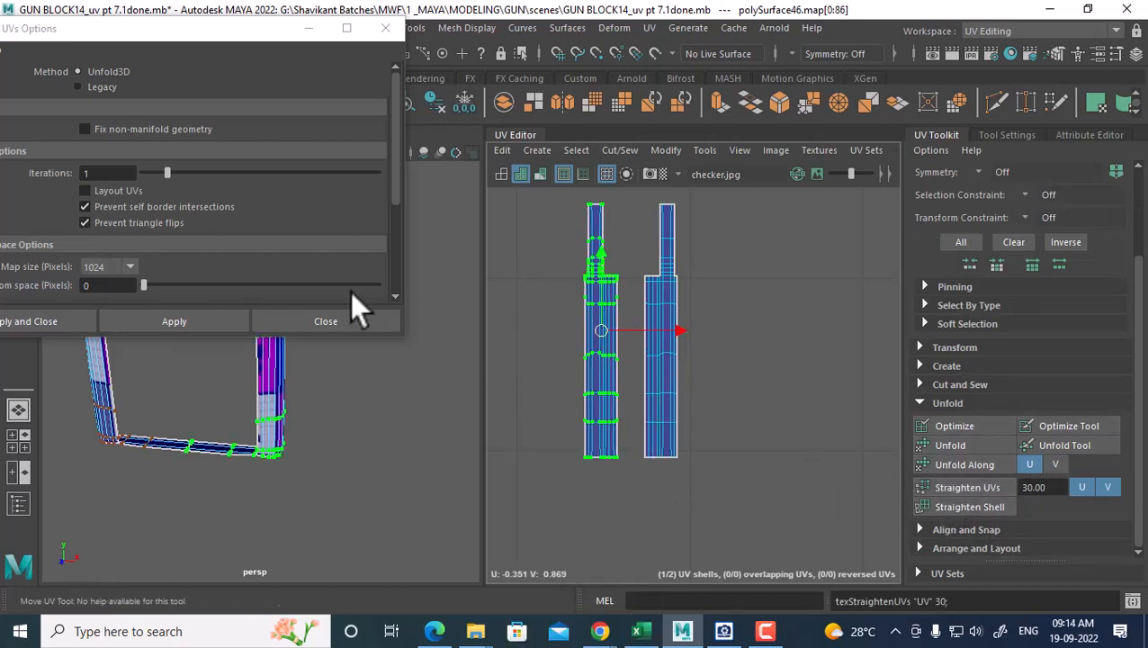
click(340, 324)
Return to Object Mode and reselect the strap object
right_drag(235, 191, 336, 125)
scroll(333, 396, down, 5)
mouse_move(312, 376)
alt+mouse_down()
mouse_move(226, 418)
mouse_move(332, 371)
alt+mouse_up()
click(218, 402)
Unhide all gun parts, then select the barrel and view its UV shells
key(ctrl+shift+h)
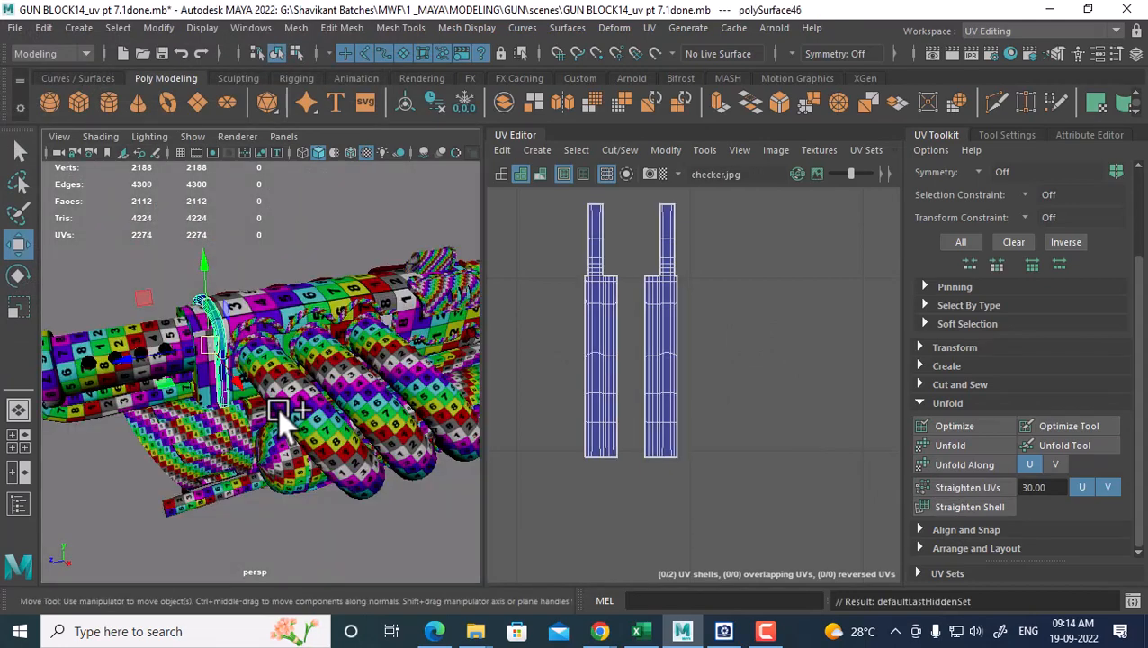
scroll(236, 379, down, 3)
alt+drag(252, 424, 293, 432)
click(236, 375)
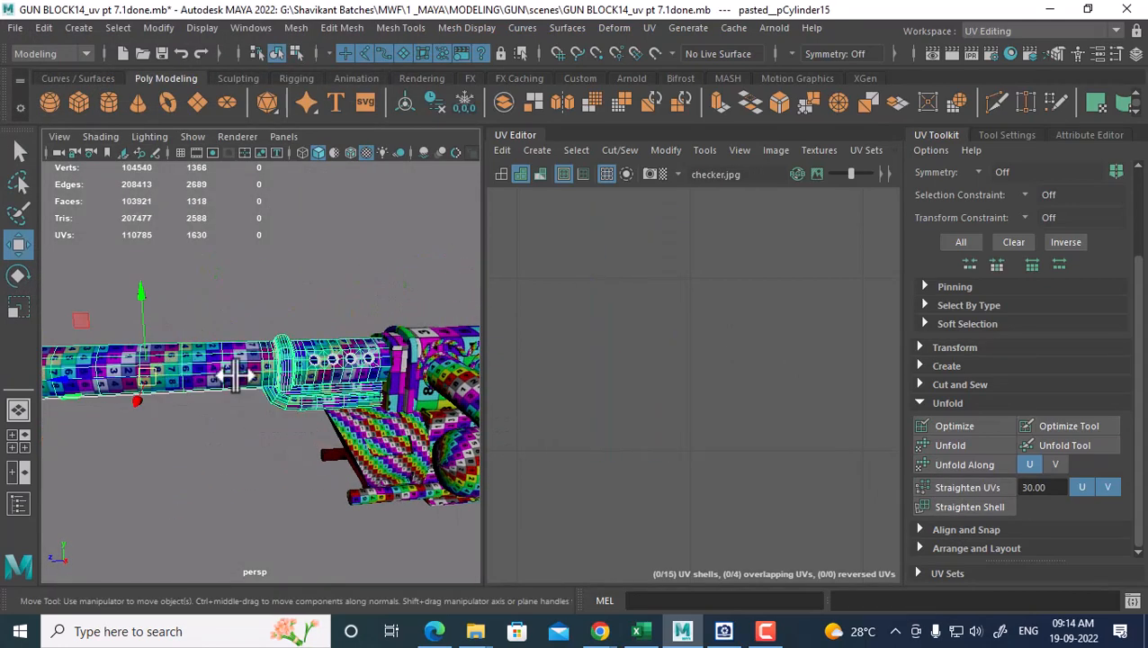
scroll(627, 387, down, 15)
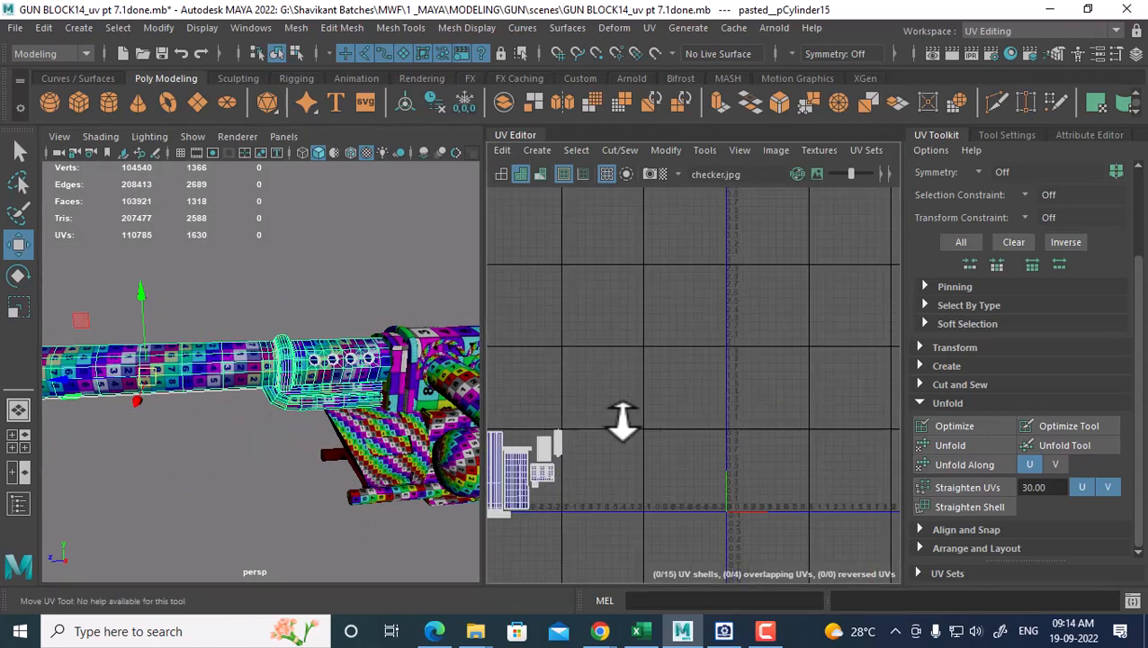
alt+middle_drag(623, 421, 669, 367)
scroll(675, 385, up, 1)
scroll(279, 401, up, 2)
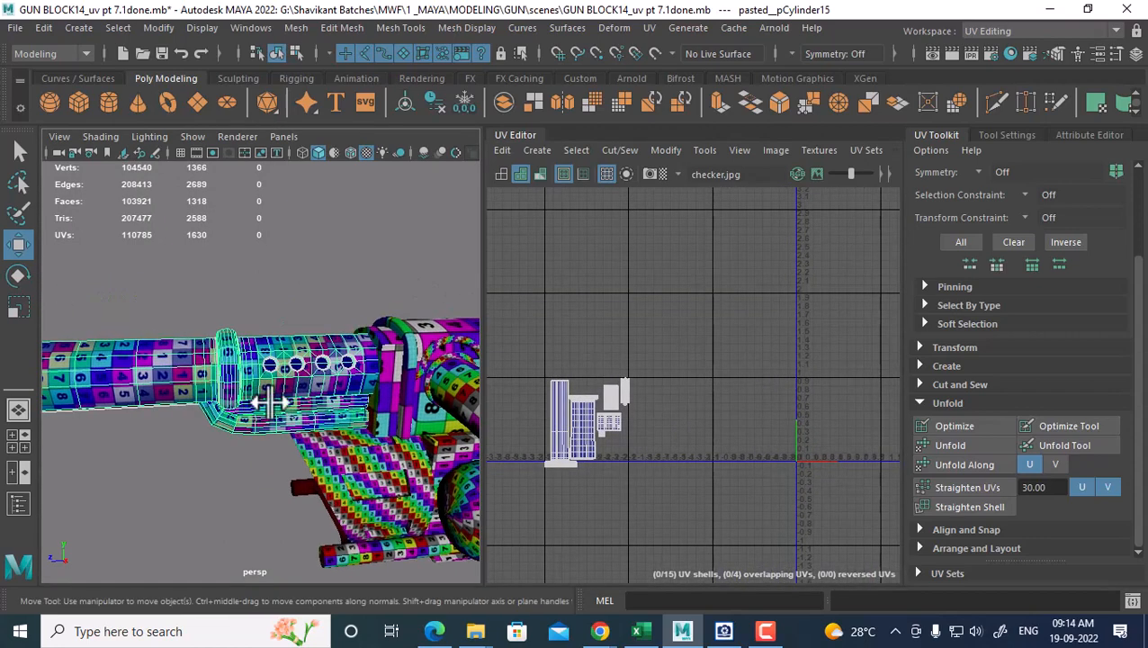
Select the strap and barrel and combine them into one mesh, polySurface47
click(415, 361)
scroll(397, 371, up, 2)
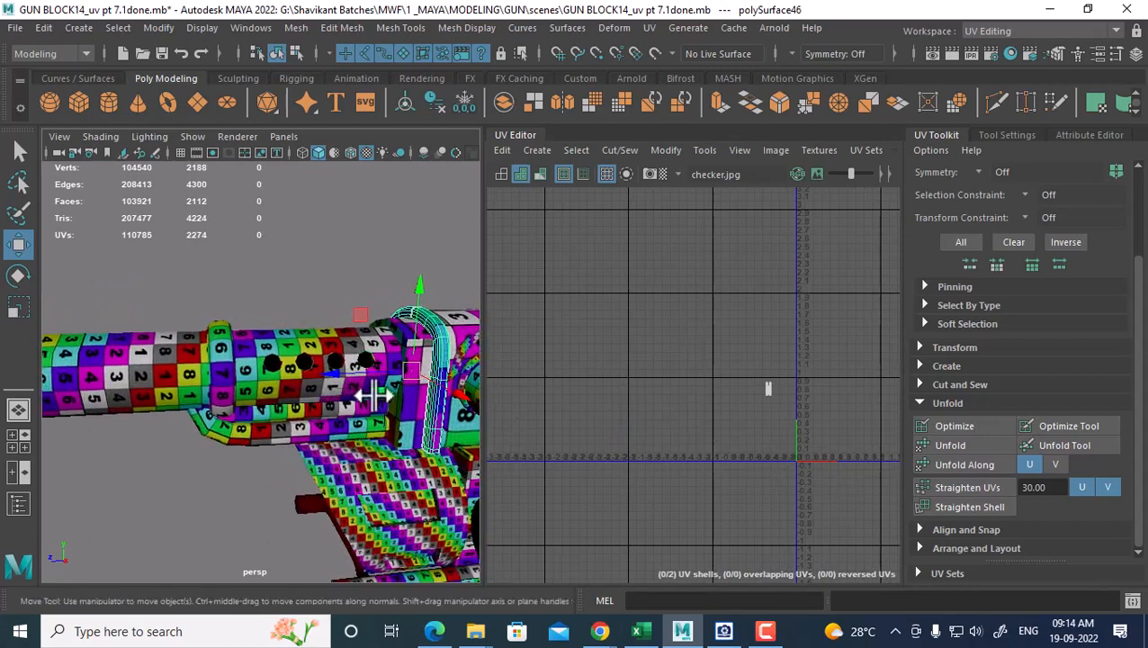
click(238, 379)
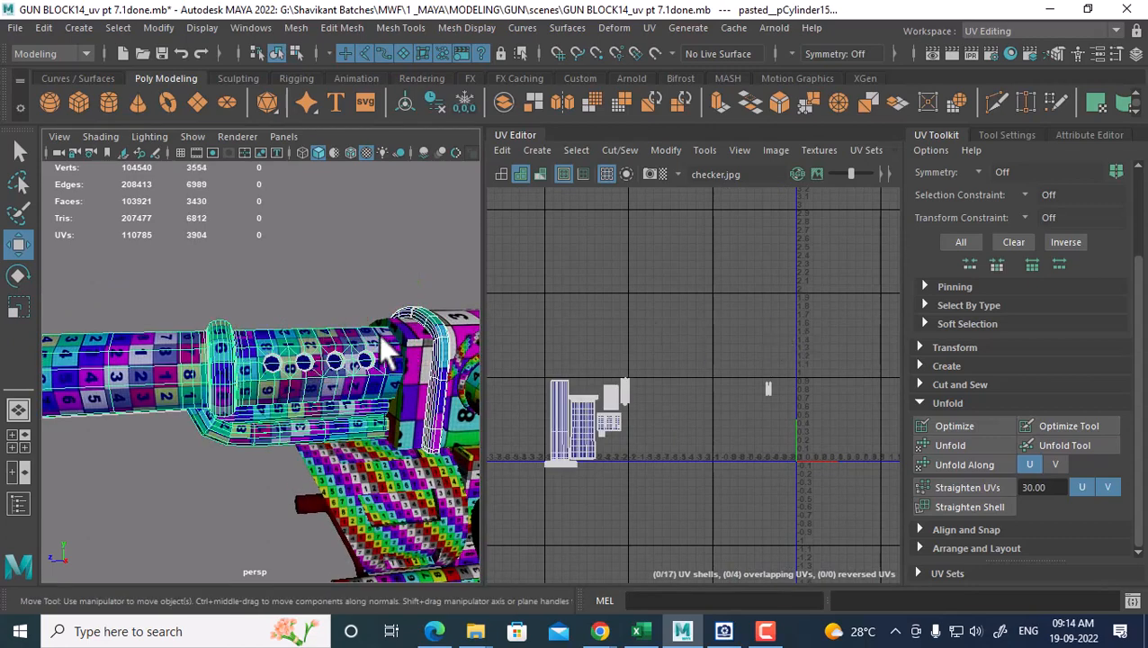
shift+right_drag(331, 182, 299, 537)
In UV Shell mode, move the strap's two shells left to sit beside the barrel's shells
scroll(771, 502, up, 2)
alt+middle_drag(772, 504, 753, 456)
right_drag(697, 353, 827, 300)
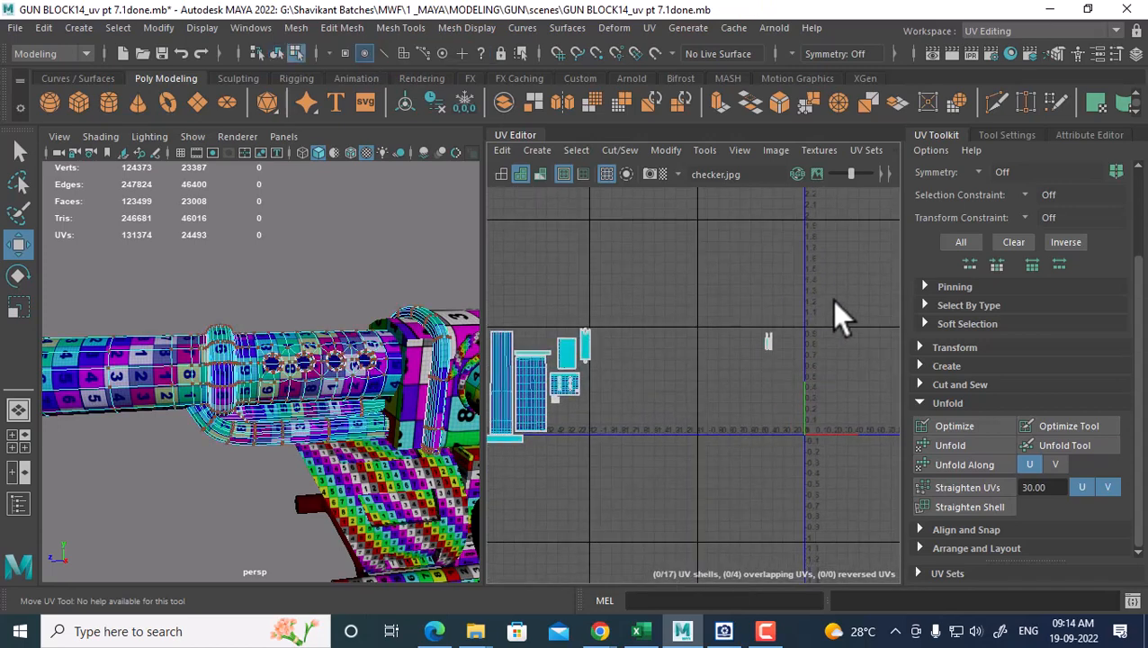
drag(738, 307, 747, 354)
alt+middle_drag(730, 355, 841, 404)
scroll(842, 404, up, 2)
drag(772, 389, 576, 386)
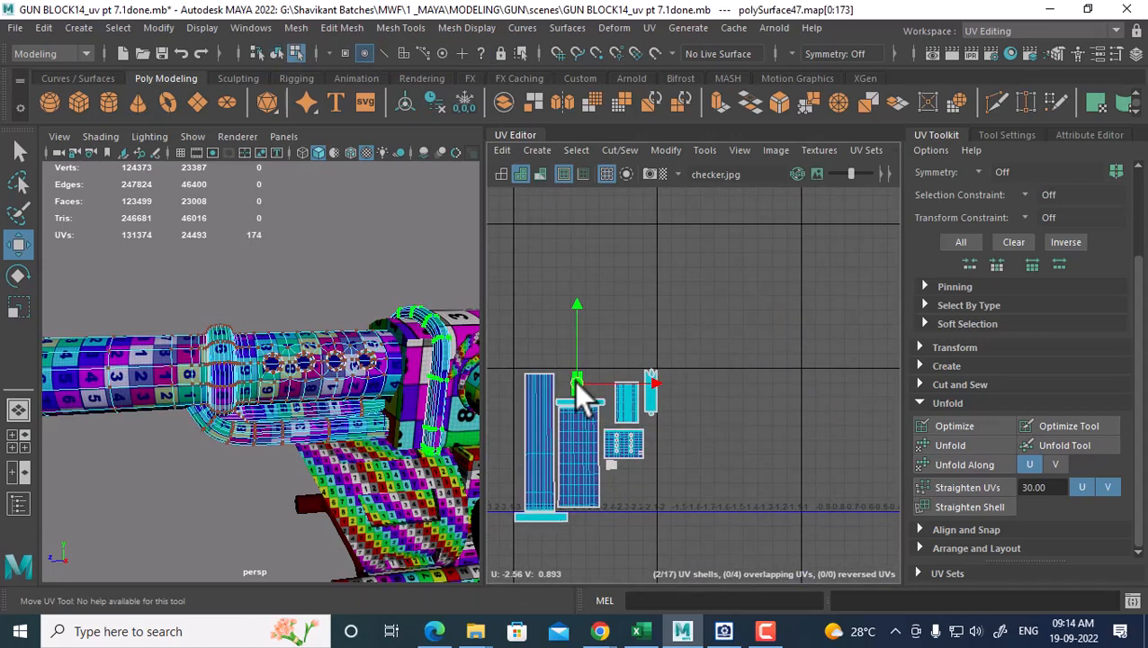
alt+middle_drag(576, 382, 619, 346)
scroll(617, 360, up, 1)
drag(622, 344, 615, 343)
Orbit the 3D view and open the gun reference picture
scroll(301, 363, down, 2)
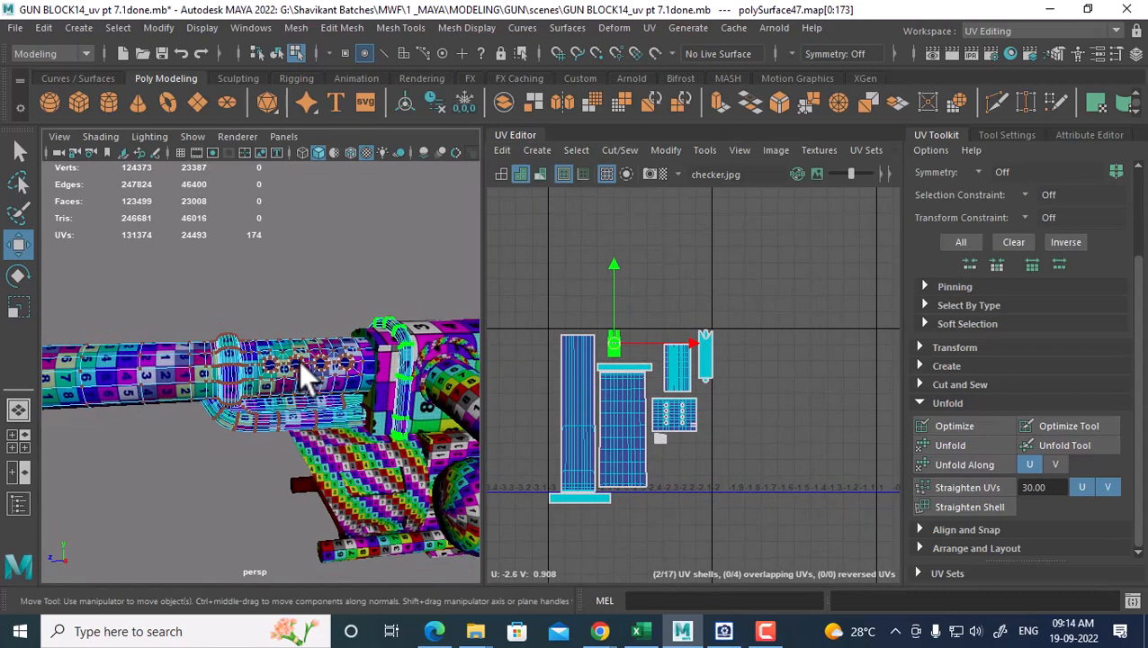
alt+drag(299, 361, 297, 448)
click(724, 631)
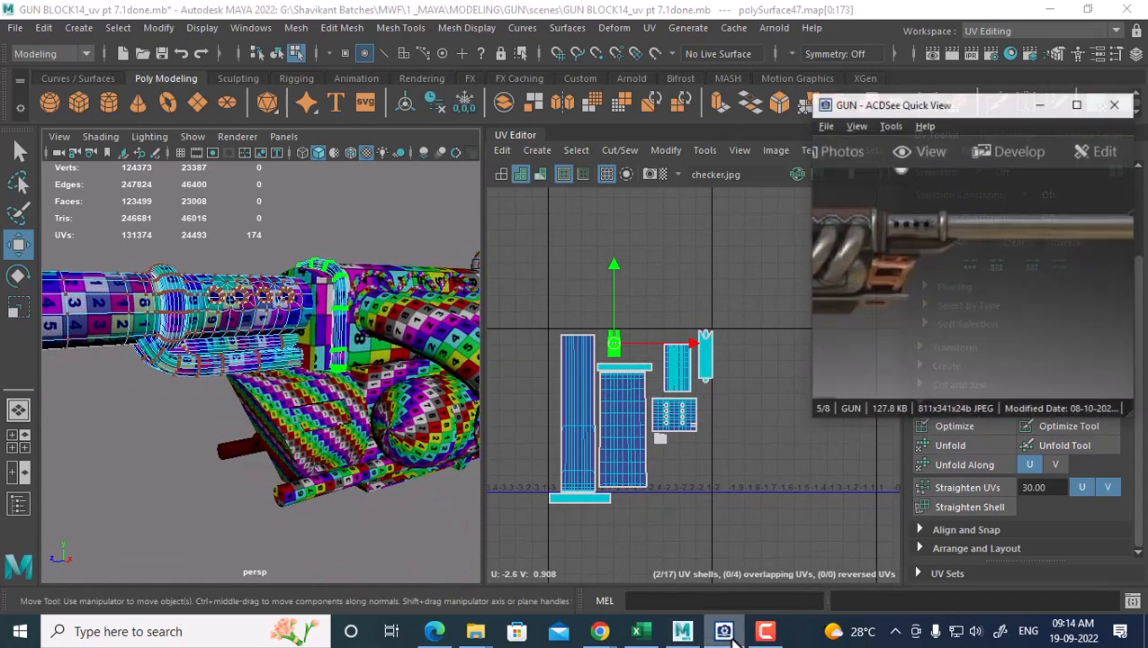
Shift the reference photo, switch to Object Mode and zoom in on the coiled tubes
drag(997, 290, 1031, 288)
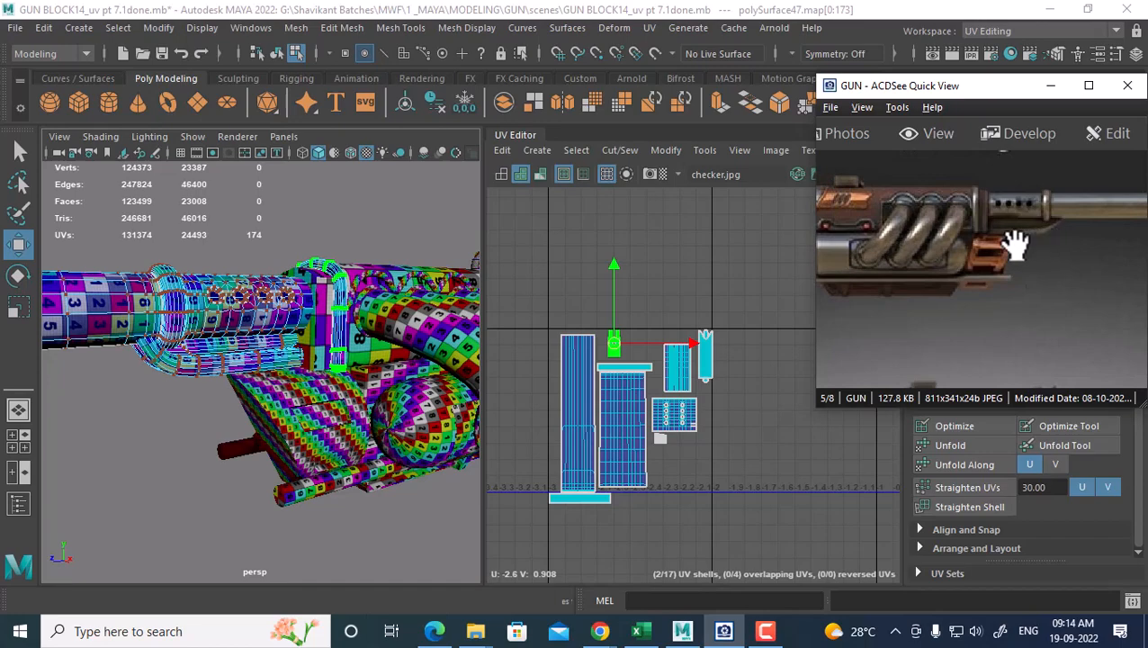
alt+middle_drag(301, 419, 200, 430)
alt+drag(200, 430, 283, 407)
right_drag(303, 364, 383, 142)
click(360, 353)
alt+middle_drag(442, 389, 355, 446)
scroll(354, 445, up, 2)
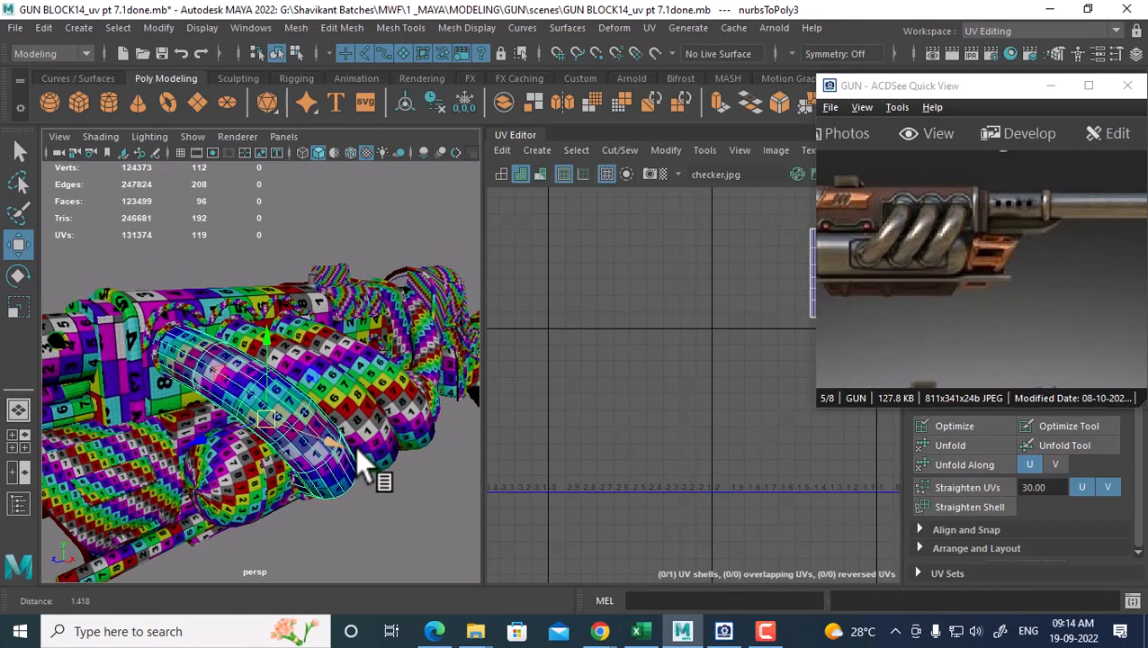
Select the three coiled tubes and bring their UV shells into view
shift+click(359, 382)
shift+click(389, 376)
key(f)
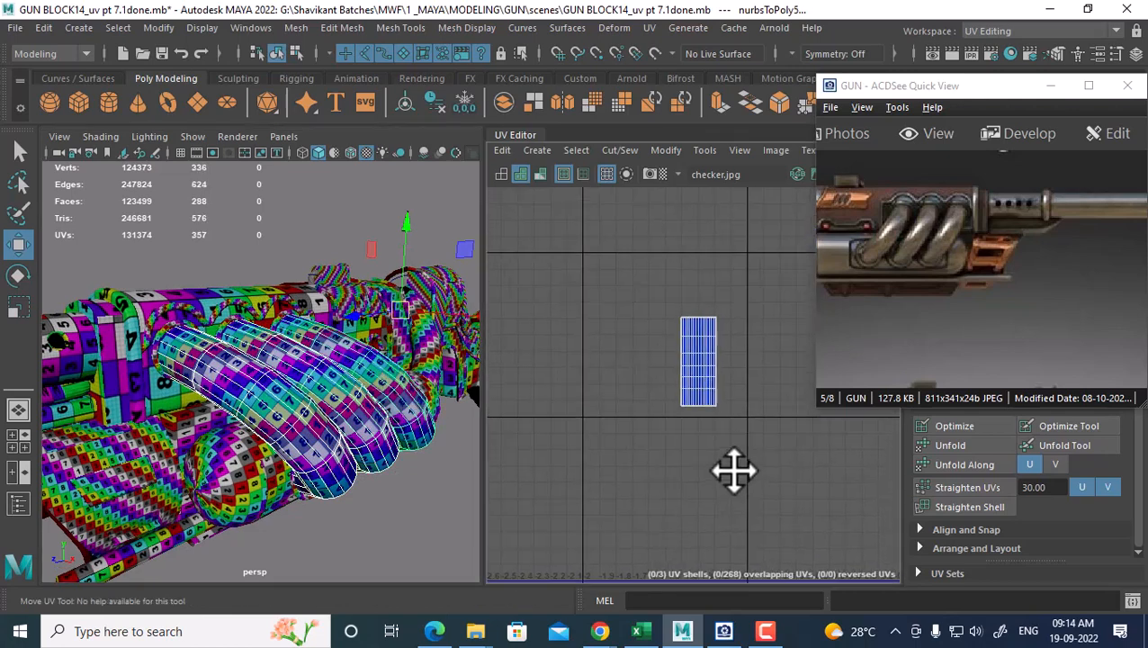
scroll(715, 475, up, 1)
shift+right_drag(338, 366, 323, 536)
alt+middle_drag(720, 395, 722, 499)
alt+right_drag(722, 499, 718, 457)
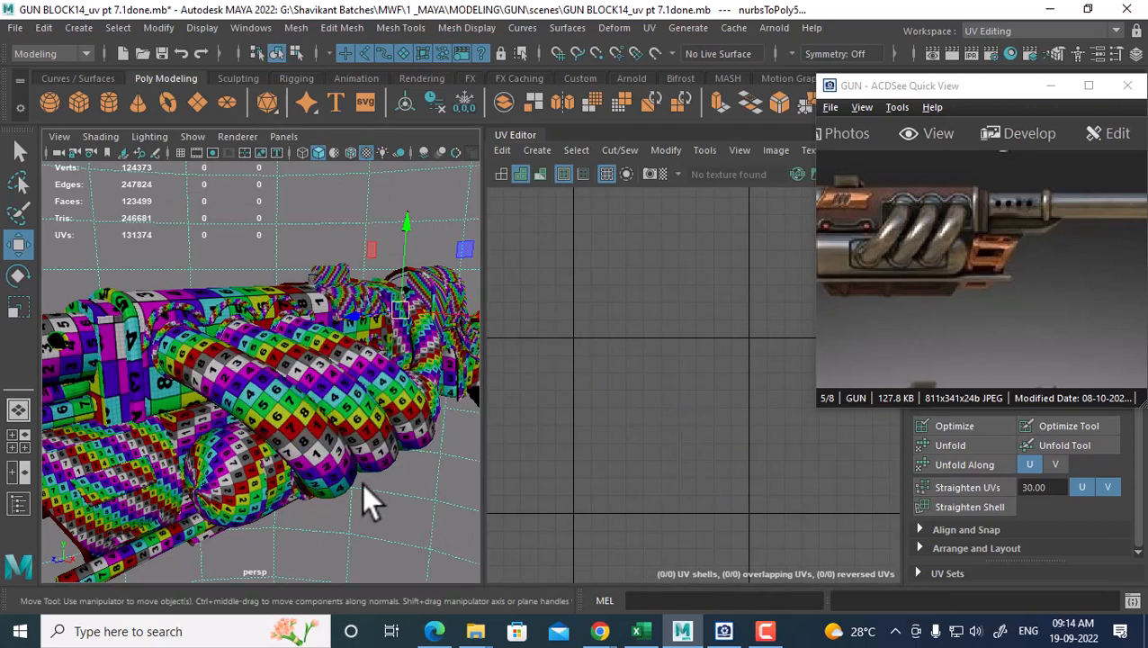
Inspect each coil tube's UV strip, ending with the long and upper tubes selected
click(307, 440)
click(407, 391)
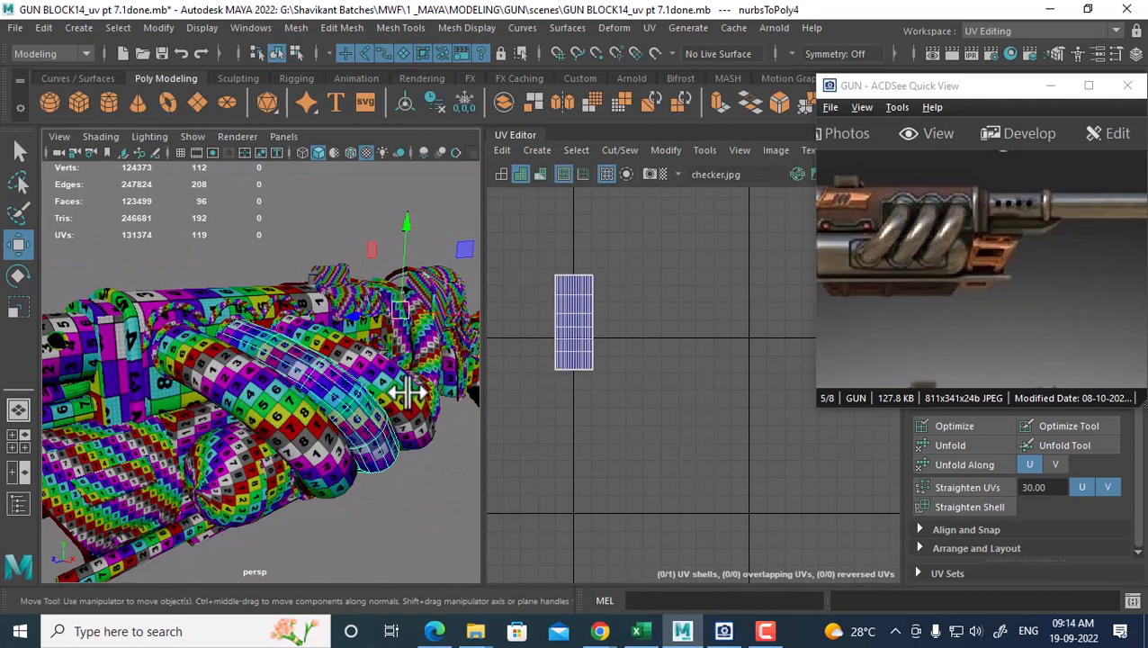
click(406, 392)
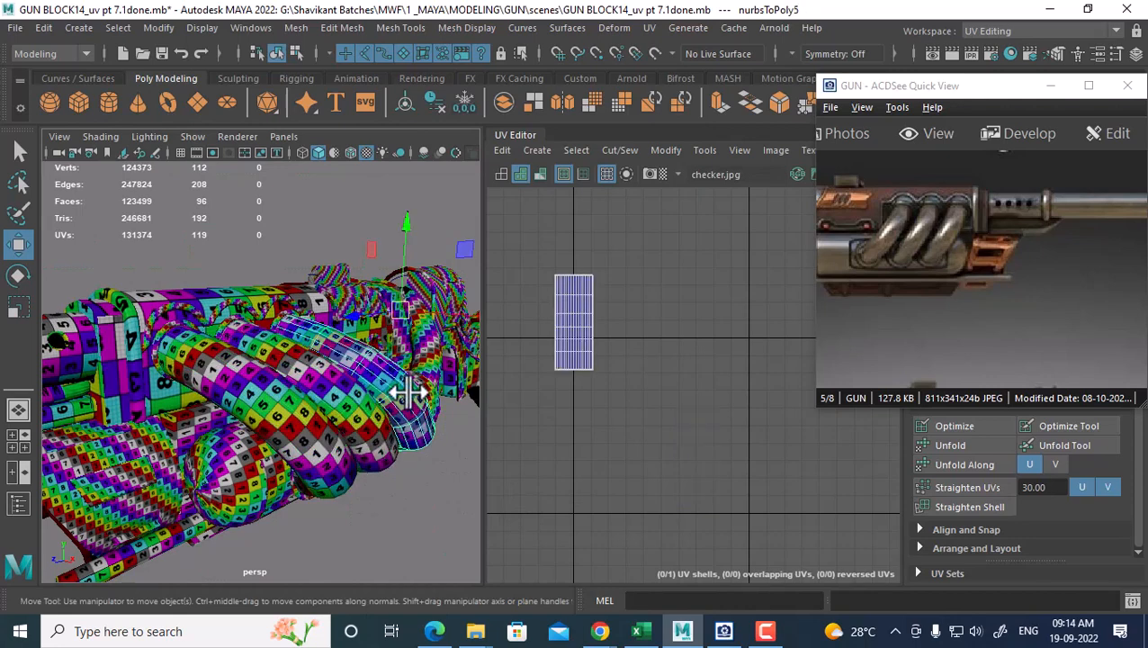
click(368, 411)
click(421, 393)
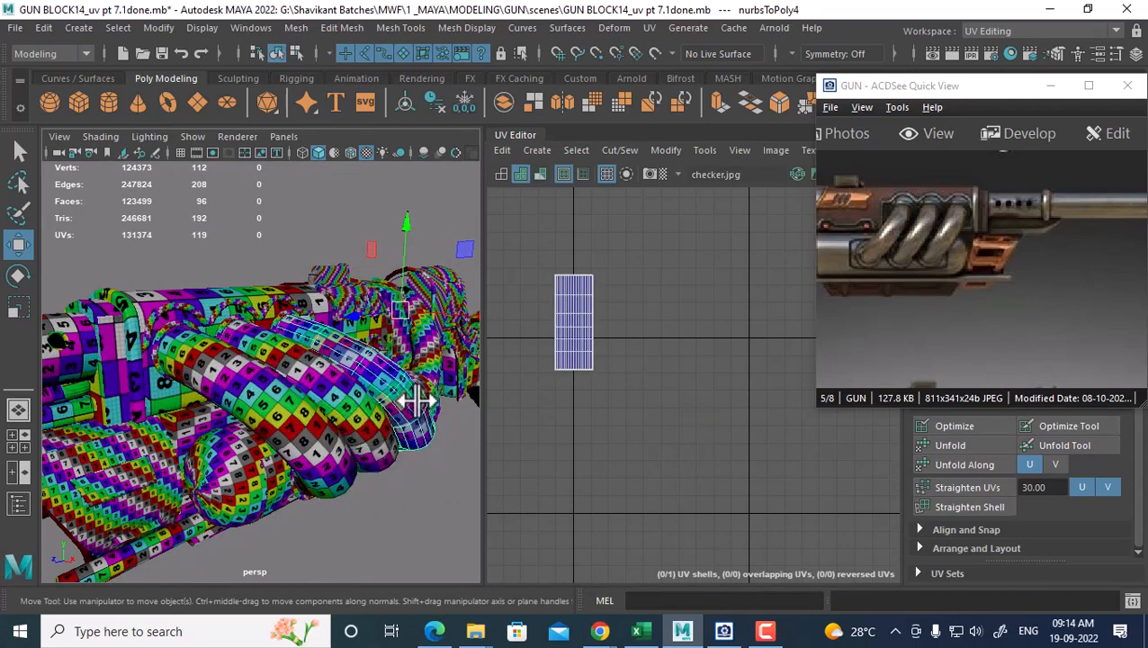
click(308, 440)
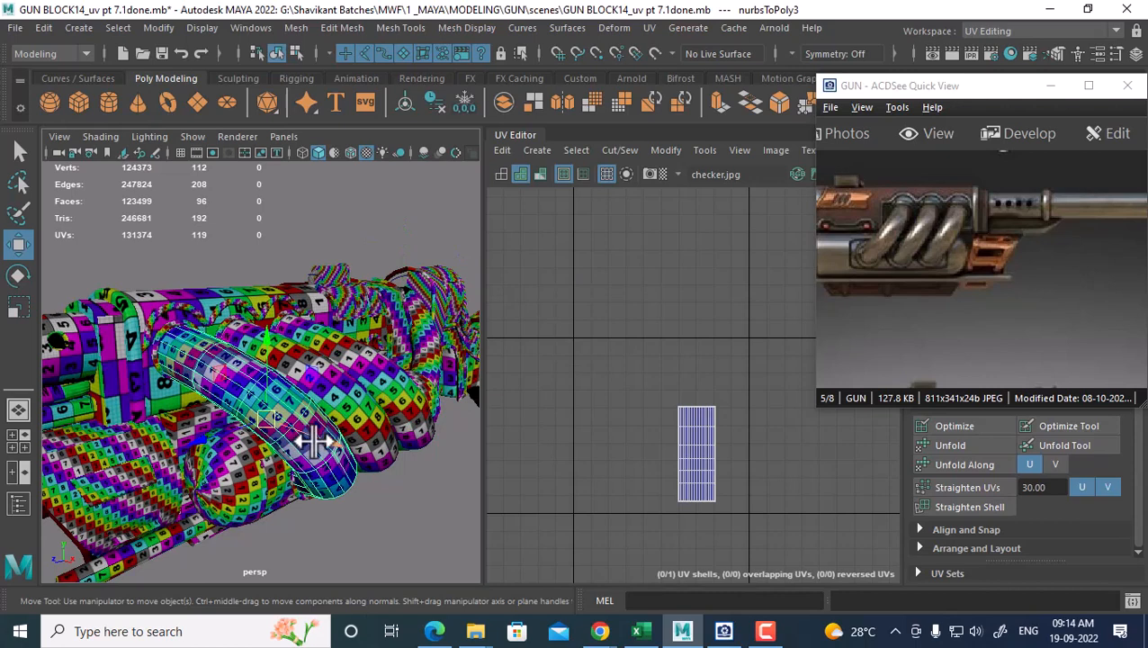
click(356, 407)
click(397, 372)
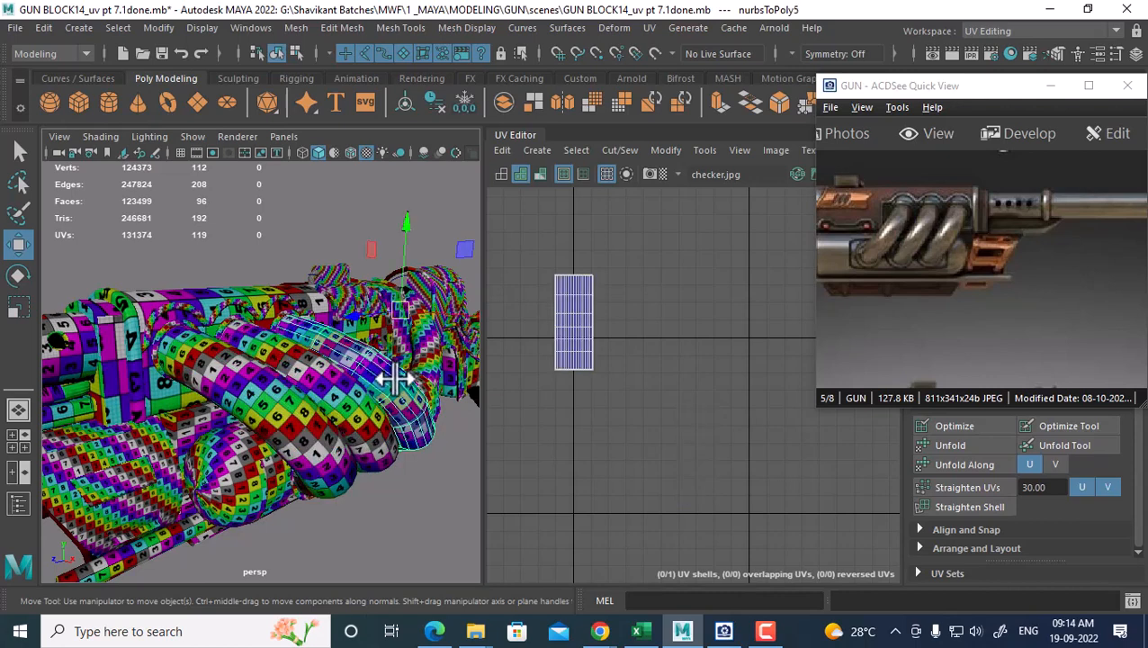
click(306, 447)
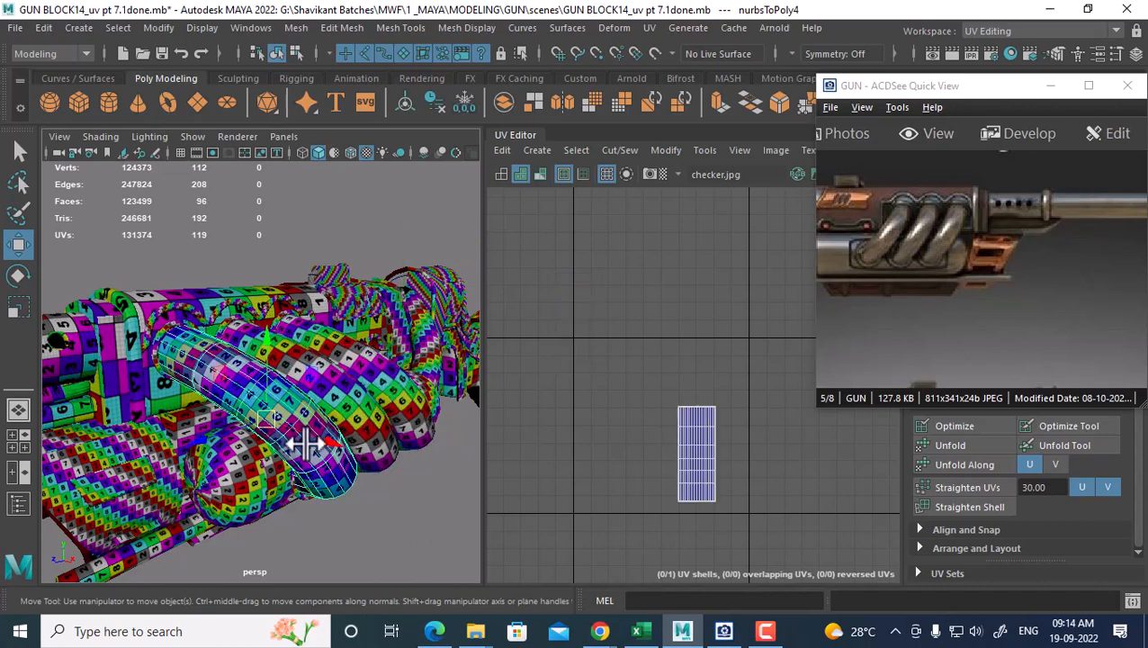
shift+click(341, 405)
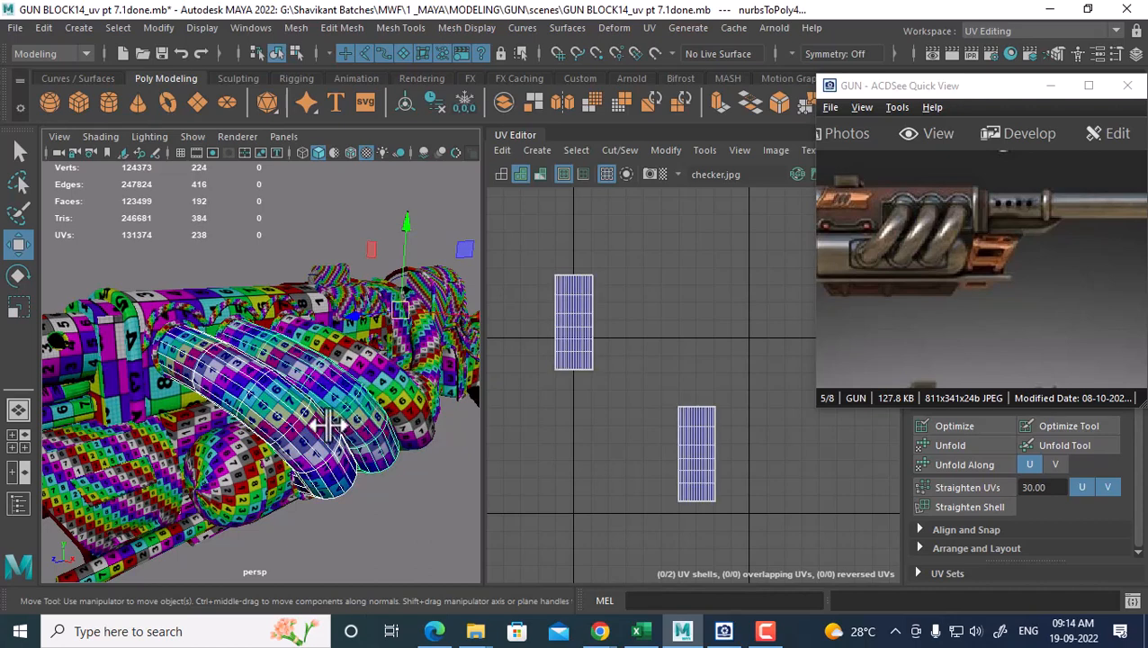
Transfer UVs from one coiled tube onto its neighbour using All UV sets and Component sample space
click(293, 28)
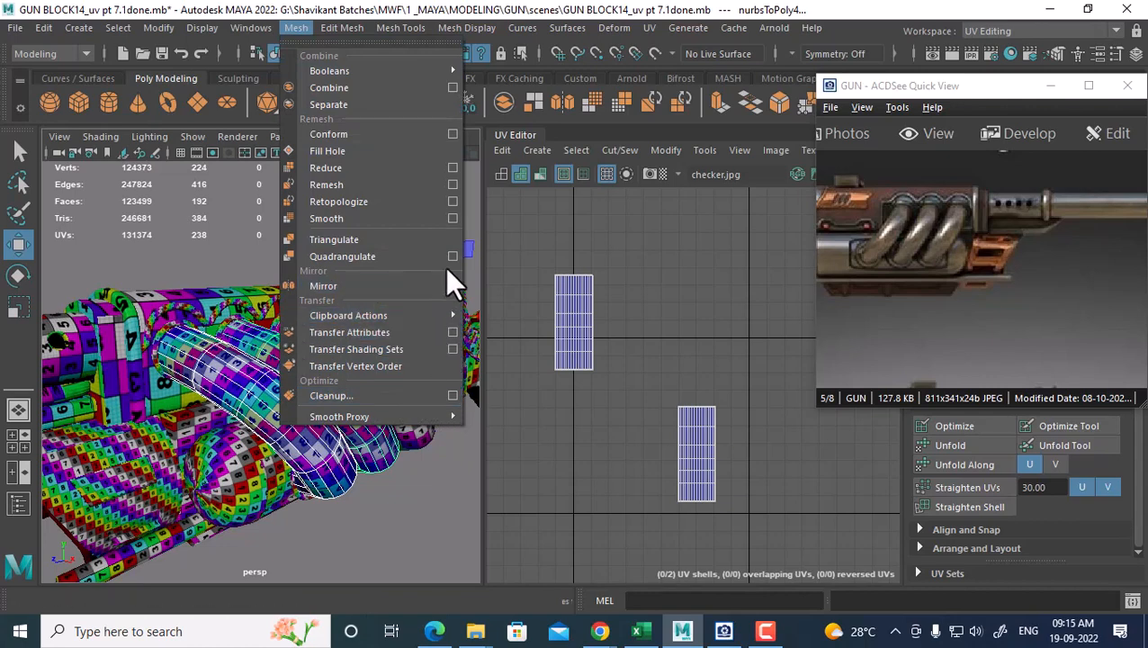
click(453, 332)
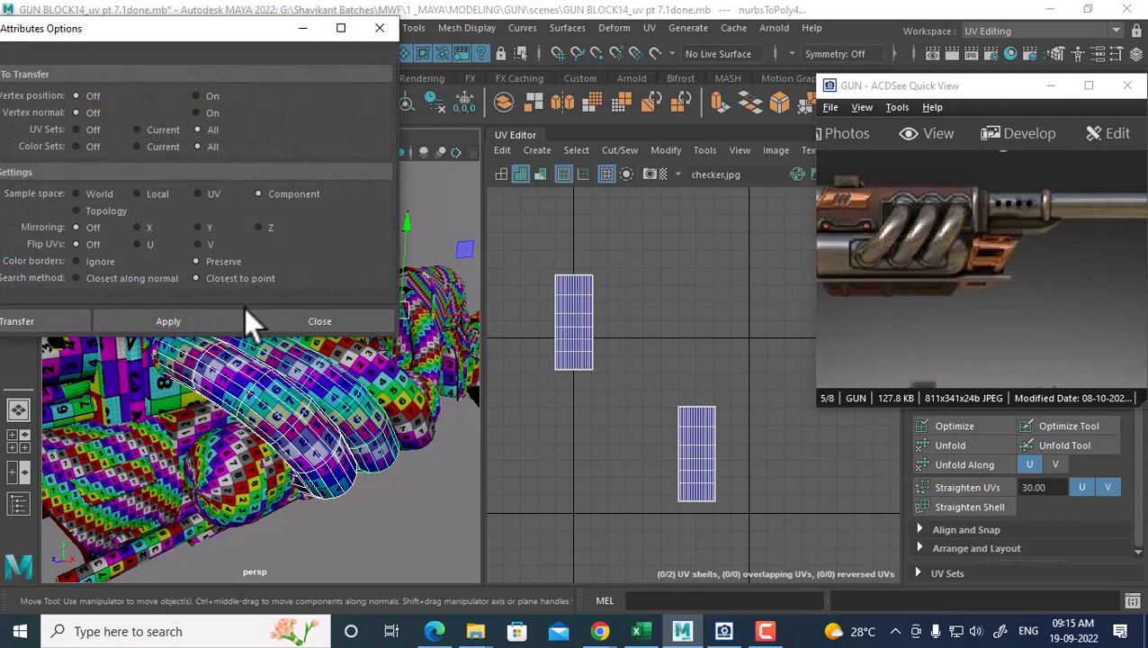
click(199, 319)
Check the tubes' UVs, close Transfer Attributes options, and select two neighbouring coil tubes
click(398, 378)
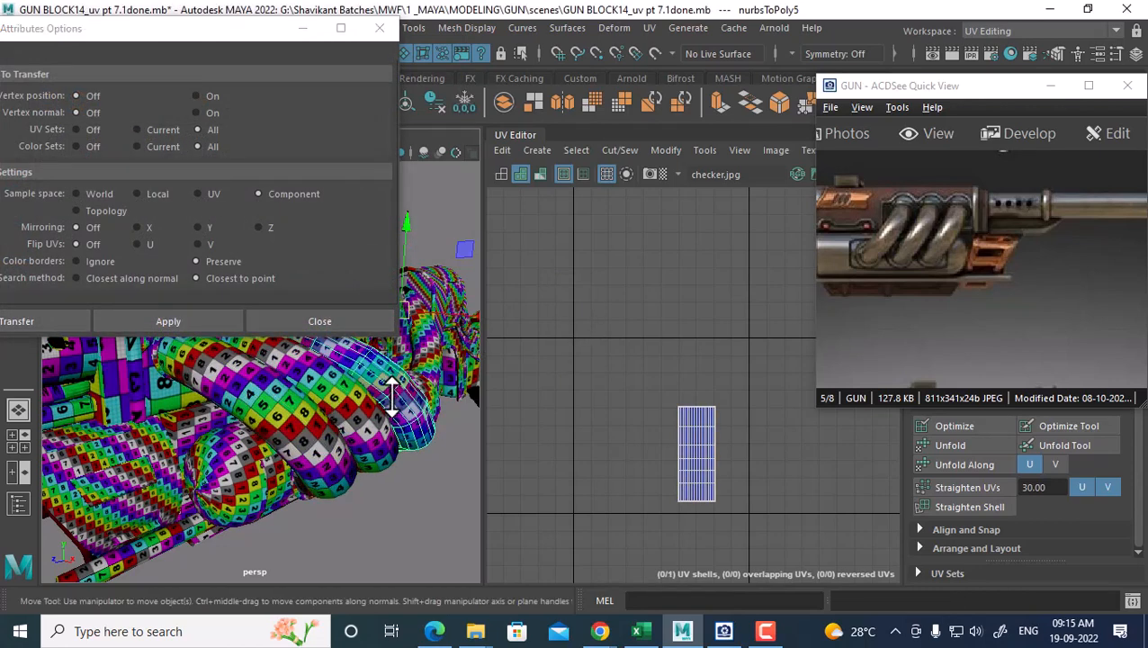
click(319, 425)
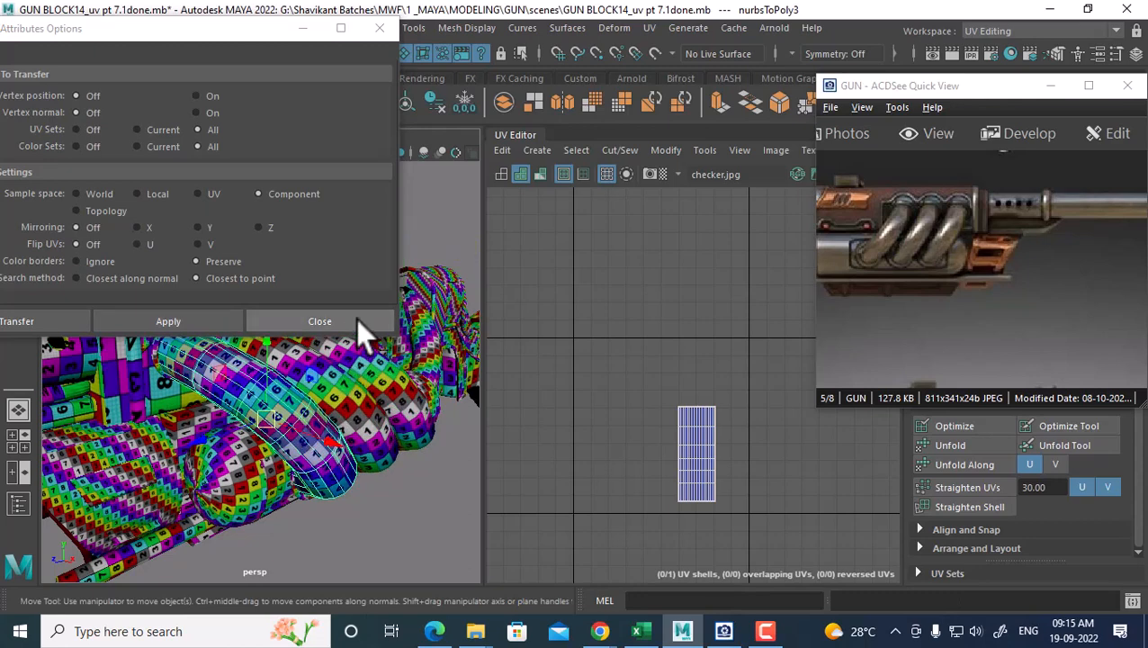
click(356, 318)
click(376, 399)
shift+click(356, 412)
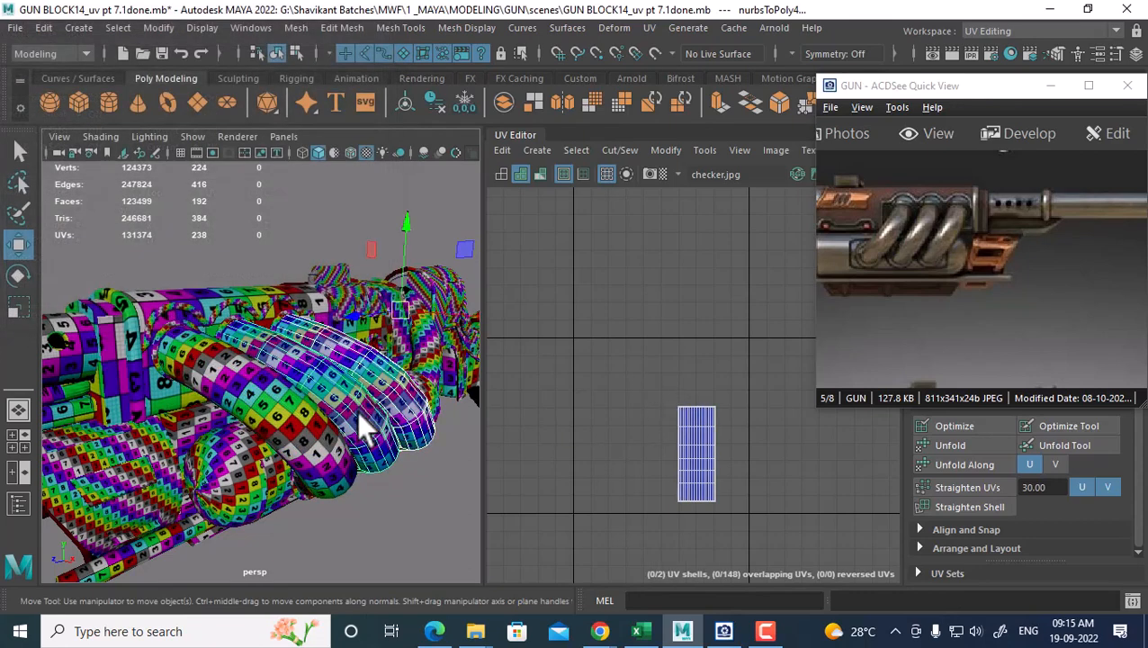
Combine the three coil tubes into one mesh, then merge it with the barrel
shift+click(302, 439)
shift+right_drag(360, 357, 344, 545)
alt+right_drag(270, 410, 218, 381)
alt+middle_drag(218, 382, 279, 373)
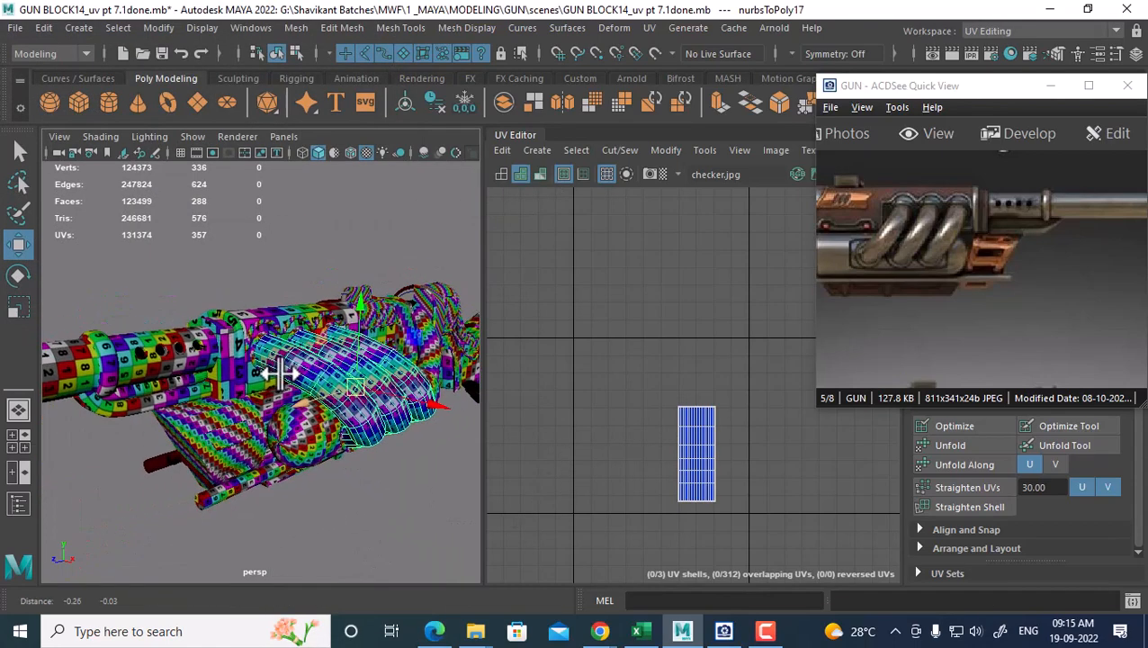
click(141, 354)
click(360, 399)
shift+right_drag(369, 374, 342, 531)
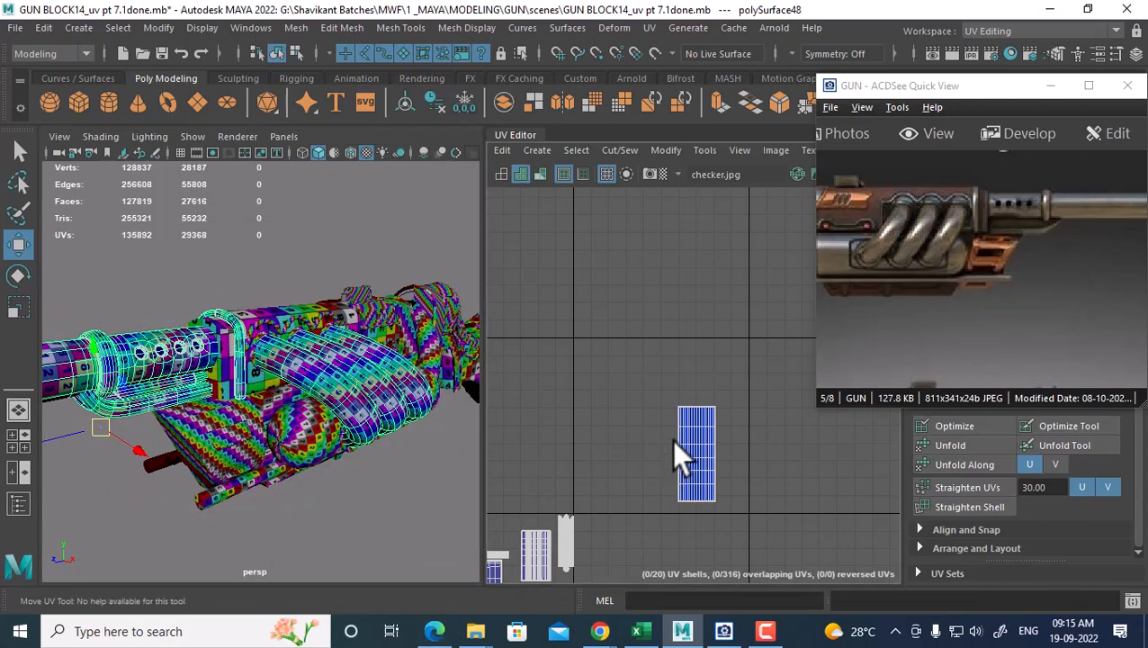
alt+middle_drag(671, 439, 713, 329)
Move the tubes' UV shell clear above the other shells and save the scene
scroll(655, 386, down, 4)
alt+middle_drag(663, 372, 606, 390)
right_drag(632, 367, 731, 346)
drag(737, 312, 630, 429)
drag(735, 379, 595, 382)
alt+middle_drag(567, 382, 727, 370)
scroll(746, 388, up, 1)
drag(740, 369, 710, 378)
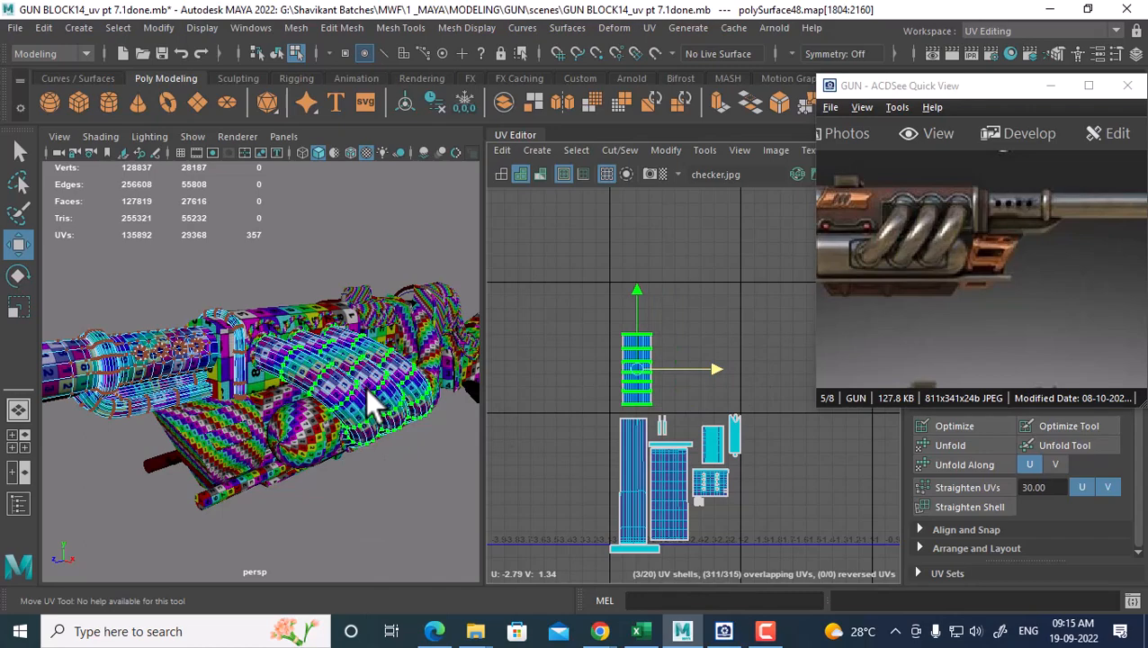
alt+drag(329, 396, 279, 414)
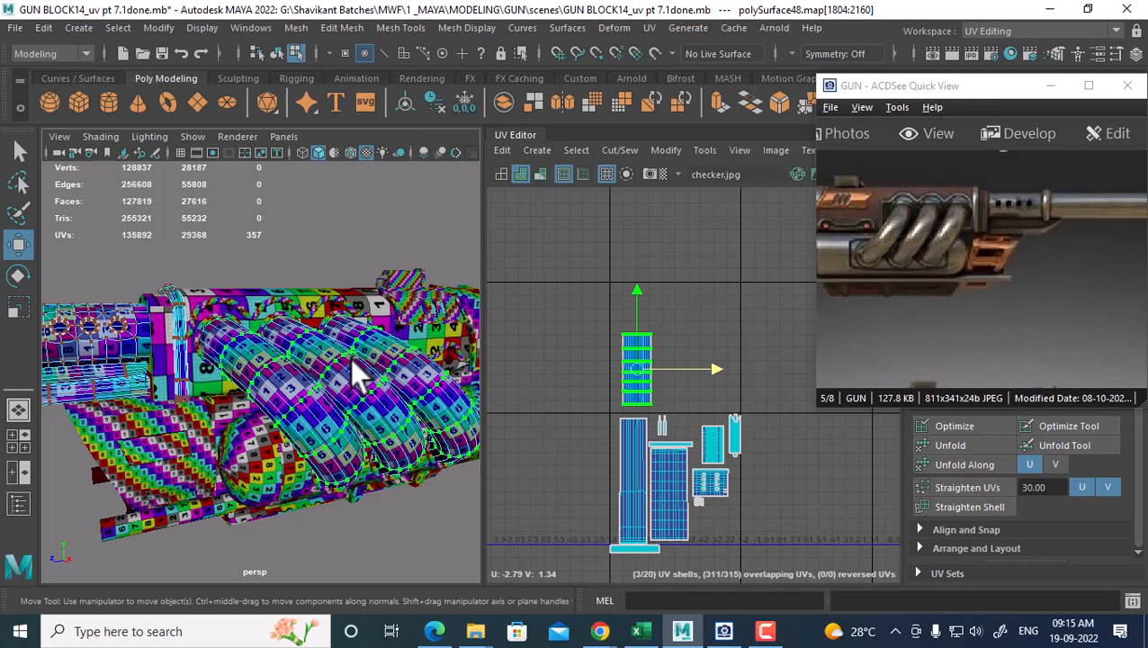
key(ctrl+s)
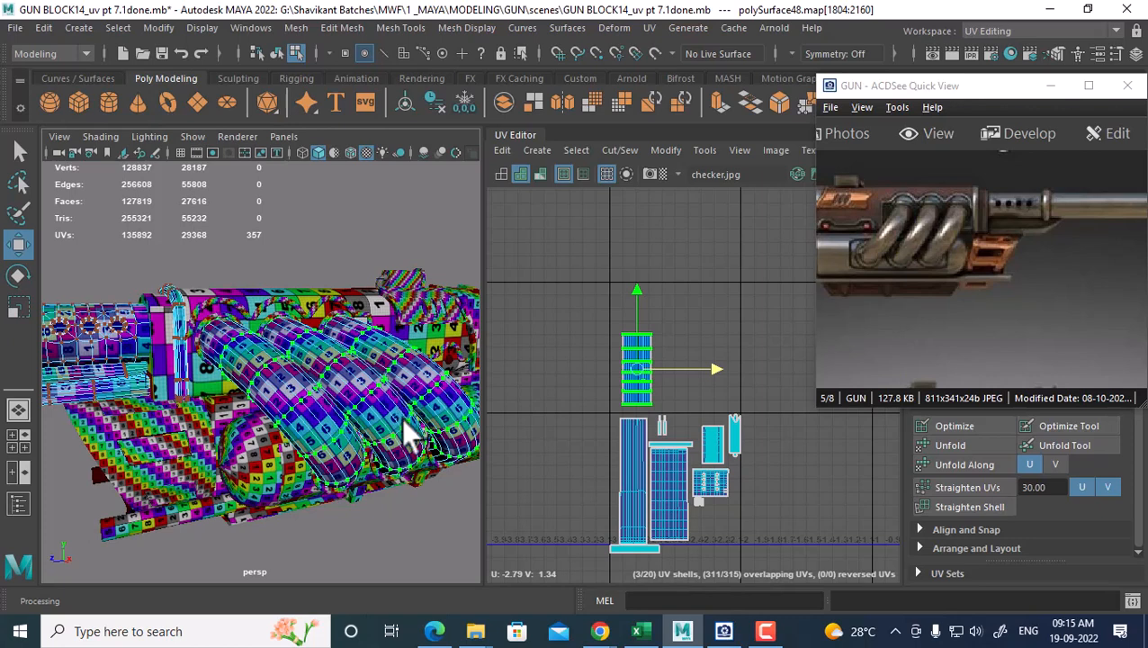
Select the outer cylinder's UVs and frame the selected shells in the UV view
click(724, 631)
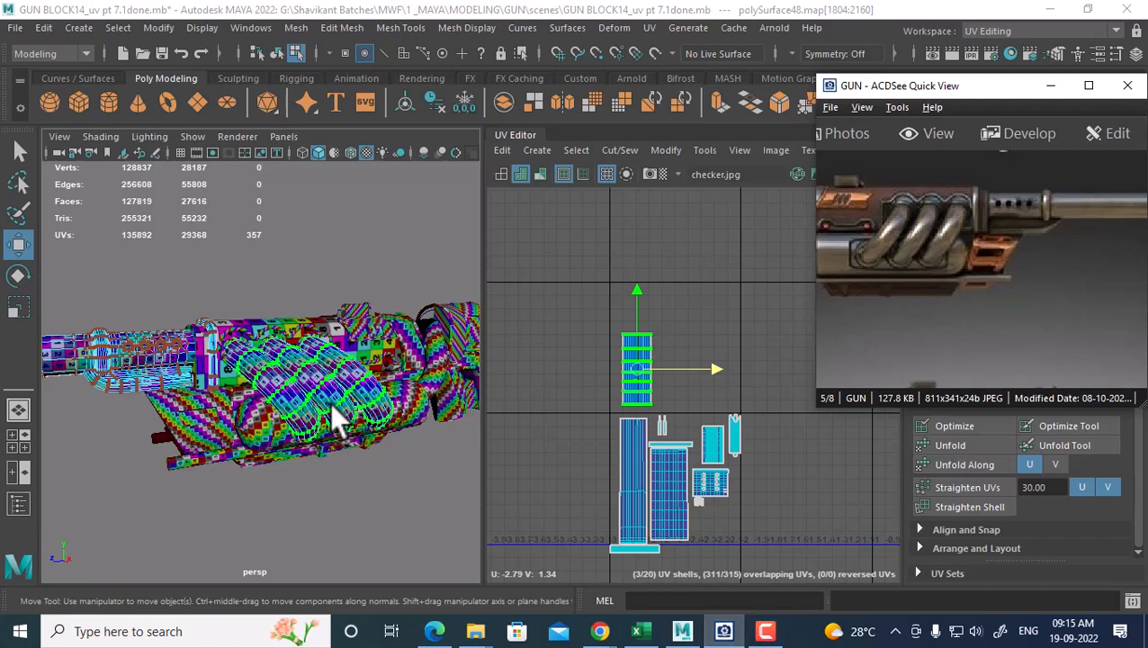
alt+drag(333, 417, 295, 410)
alt+right_drag(144, 447, 185, 400)
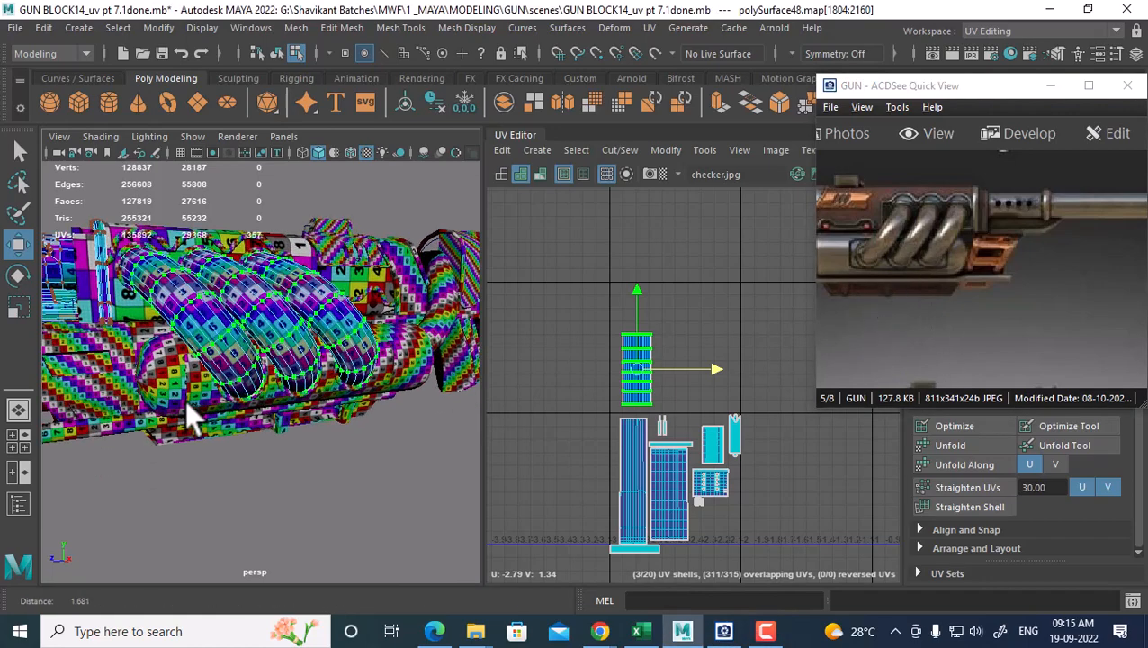
shift+double_click(175, 386)
alt+middle_drag(175, 386, 259, 376)
alt+drag(259, 378, 304, 354)
alt+right_drag(303, 353, 315, 382)
alt+drag(292, 348, 270, 326)
alt+right_drag(667, 431, 686, 386)
alt+middle_drag(686, 385, 613, 267)
alt+right_drag(613, 267, 716, 356)
alt+middle_drag(715, 356, 683, 291)
Select the left, middle and right rings and combine them into one mesh
click(312, 287)
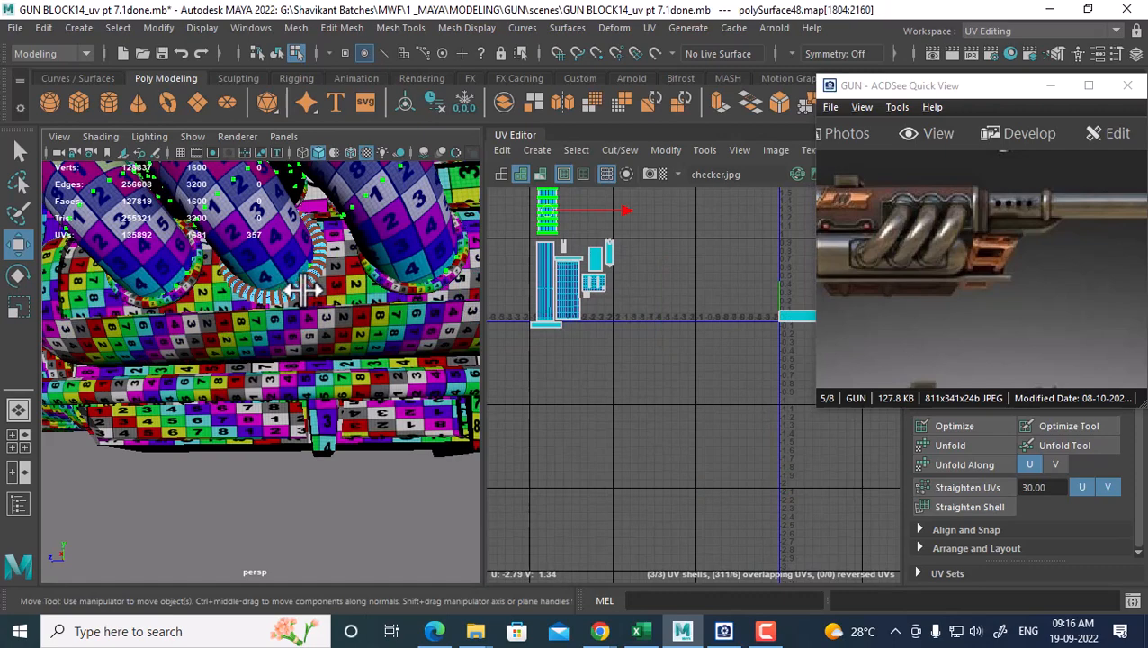
alt+middle_drag(737, 424, 604, 431)
right_drag(454, 221, 469, 197)
click(414, 282)
alt+right_drag(719, 379, 668, 346)
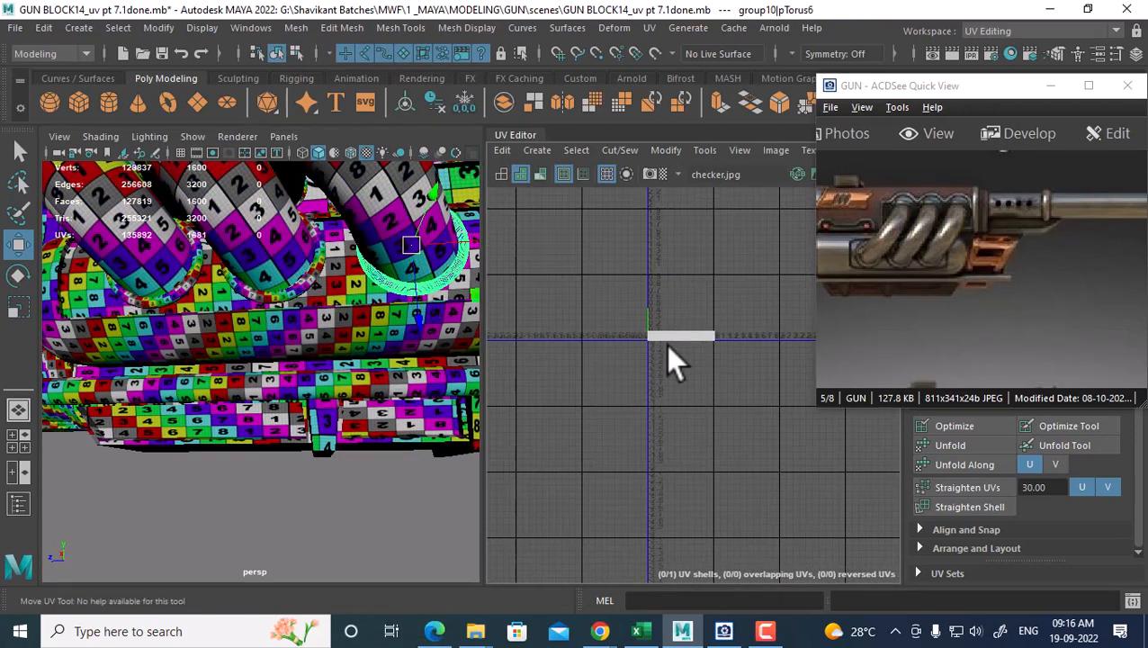
click(308, 294)
click(173, 307)
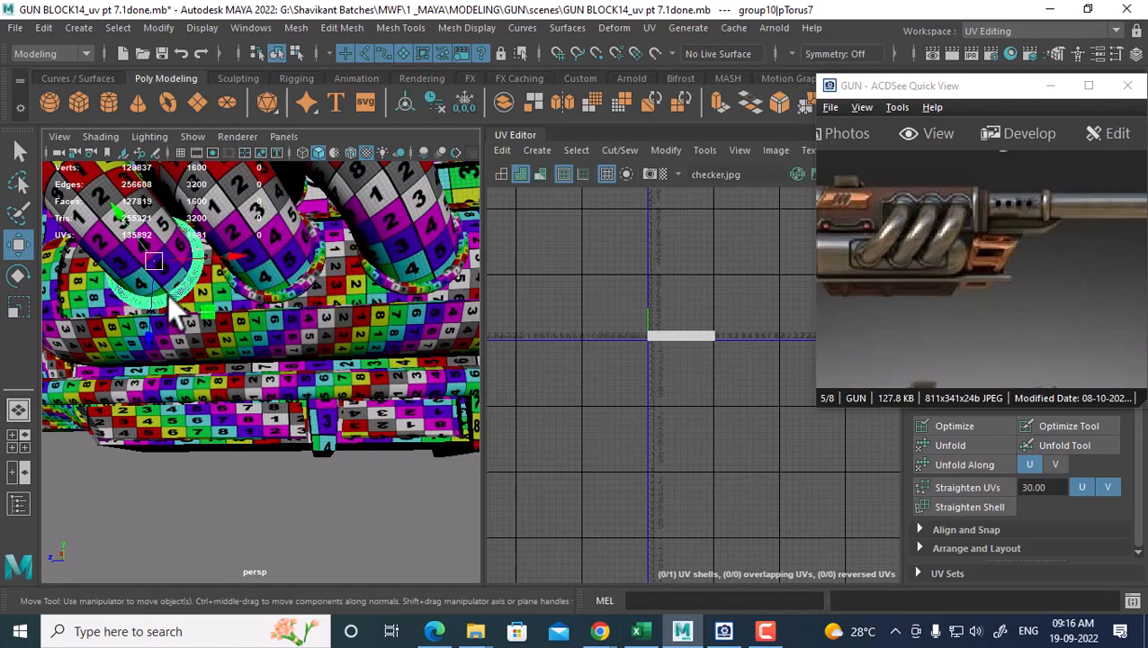
shift+click(288, 308)
shift+click(422, 282)
shift+right_drag(413, 280, 385, 530)
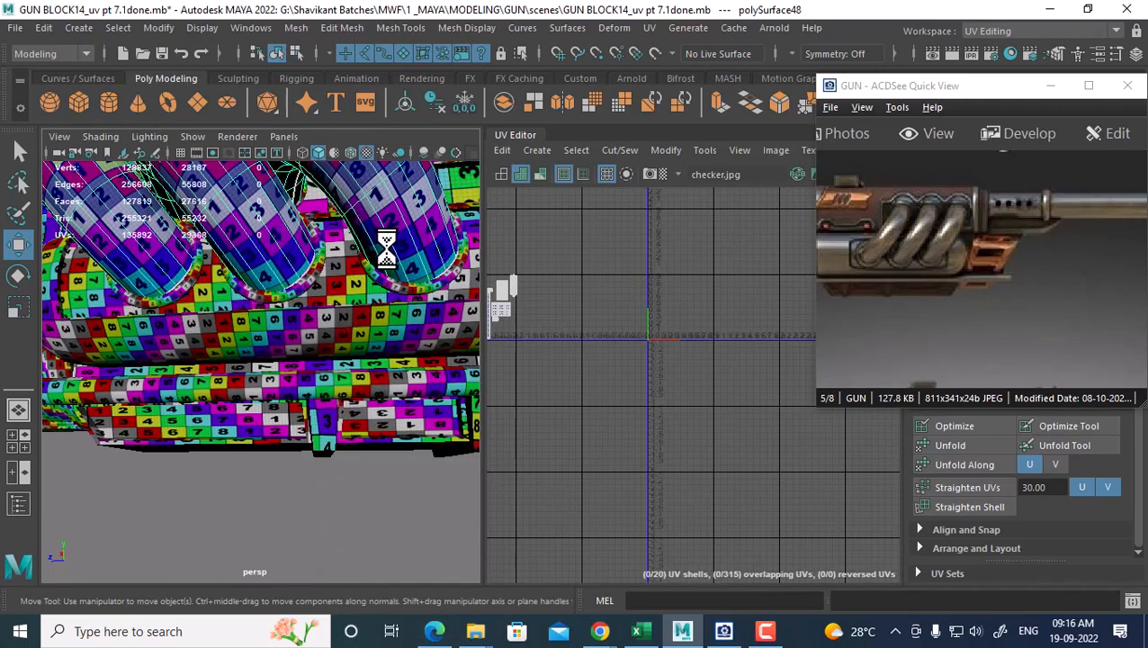
Combine the body cylinder with the rings, then merge it into the main gun mesh
scroll(618, 397, down, 3)
click(382, 349)
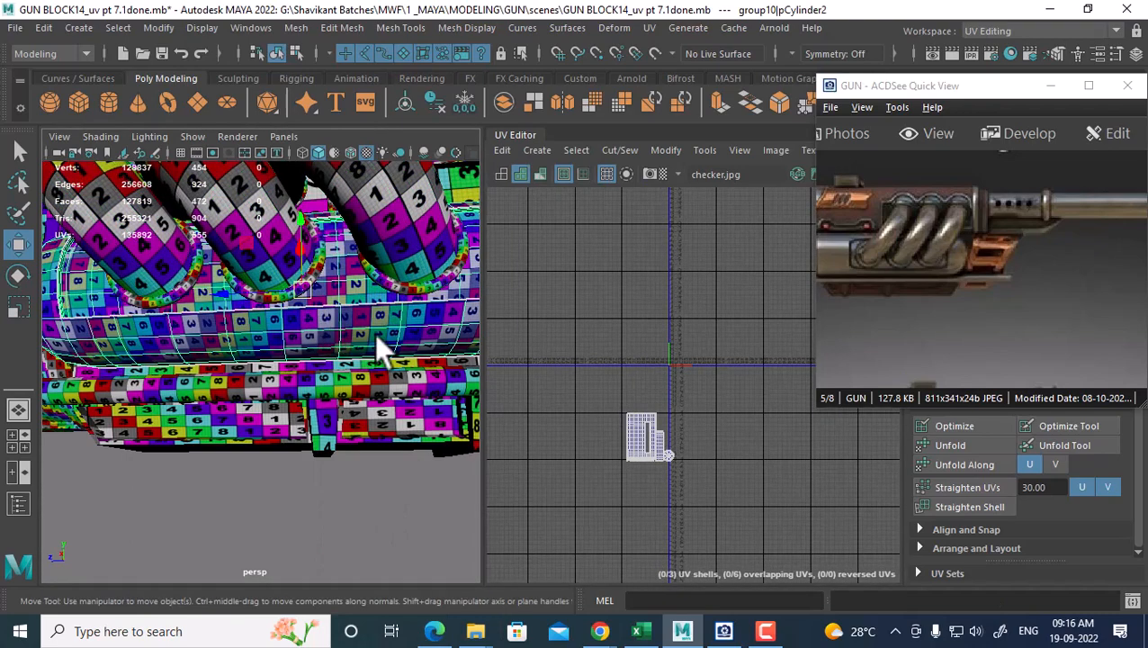
click(424, 283)
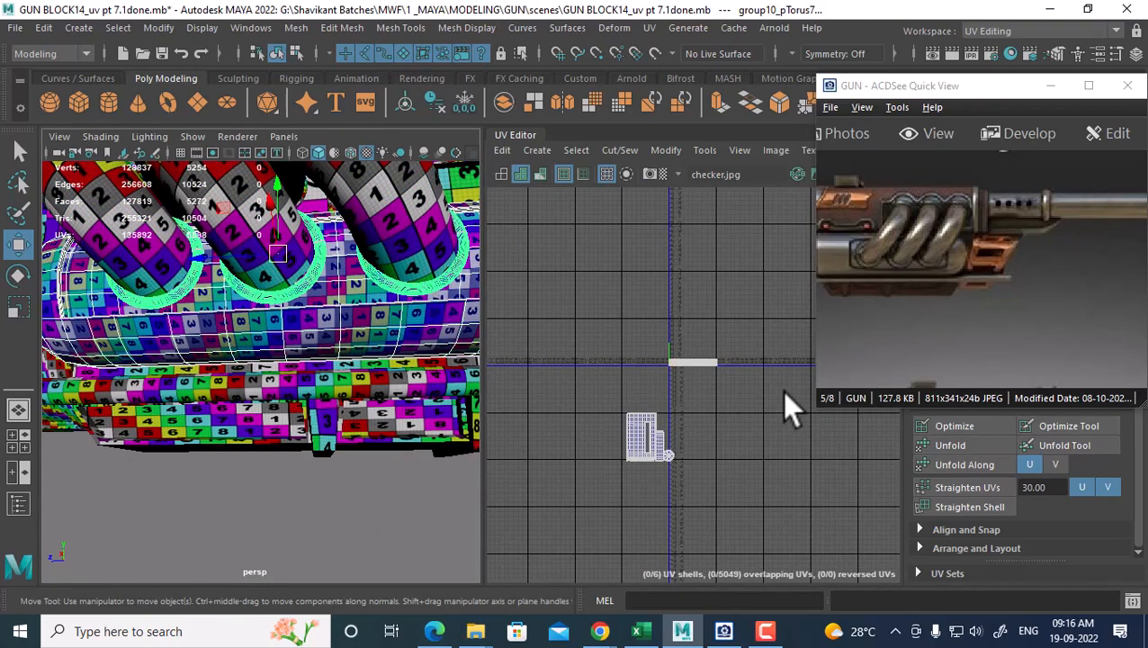
shift+right_drag(442, 277, 439, 541)
click(410, 254)
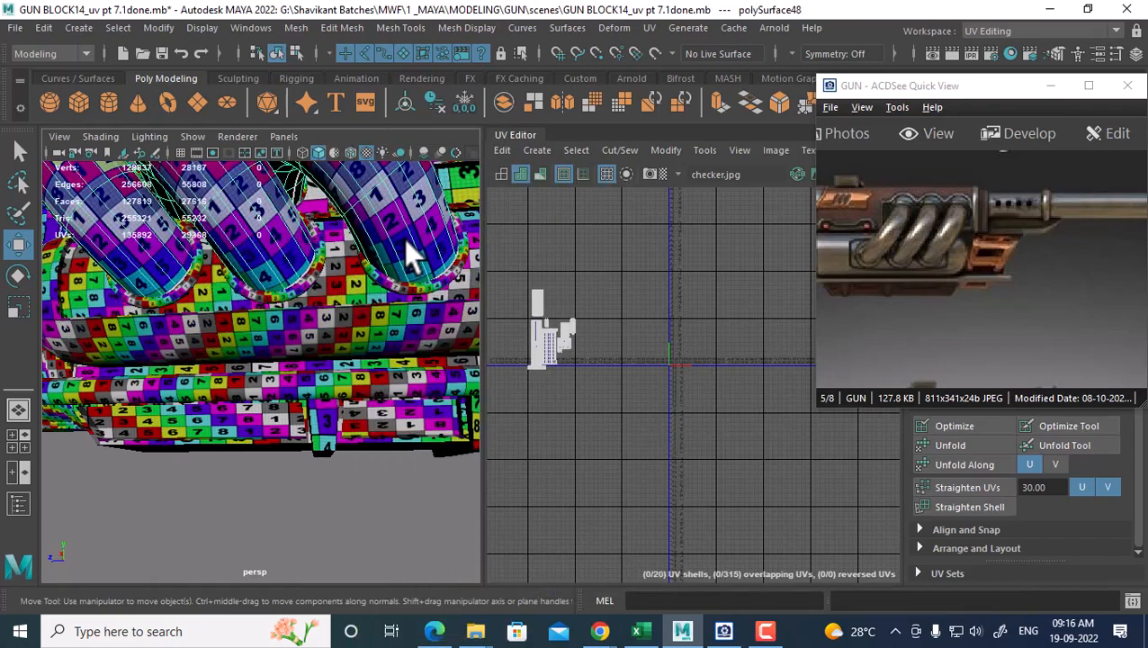
shift+click(393, 320)
shift+right_drag(369, 256, 339, 536)
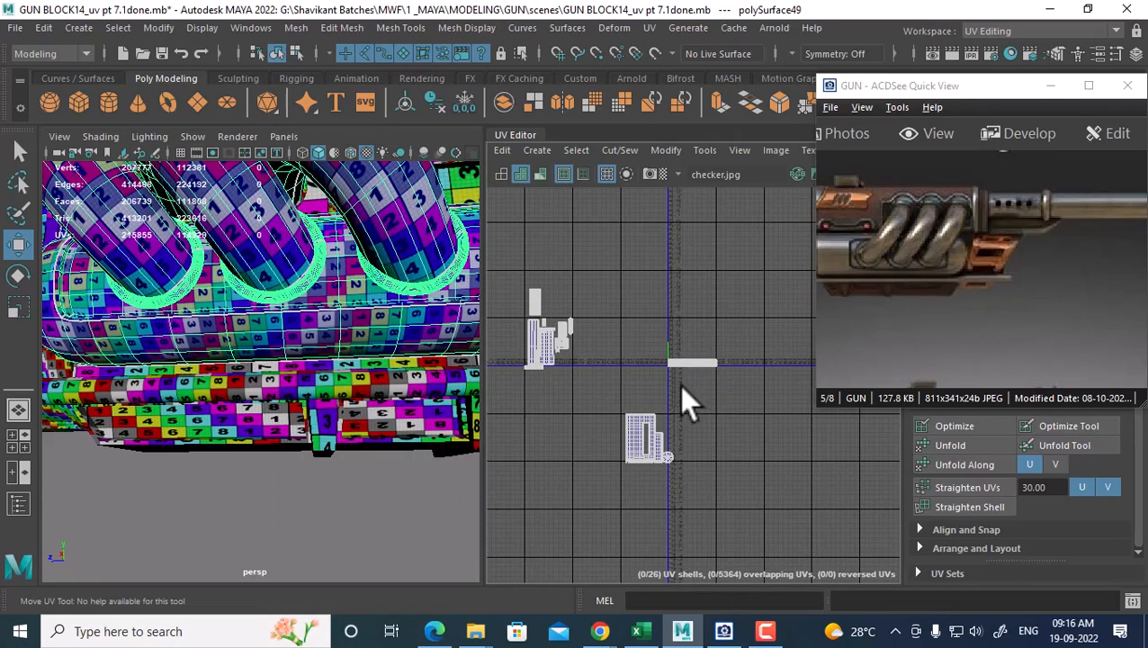
Select the middle group of UV shells and move them up and left
right_drag(681, 383, 744, 367)
drag(763, 330, 620, 501)
scroll(681, 425, up, 2)
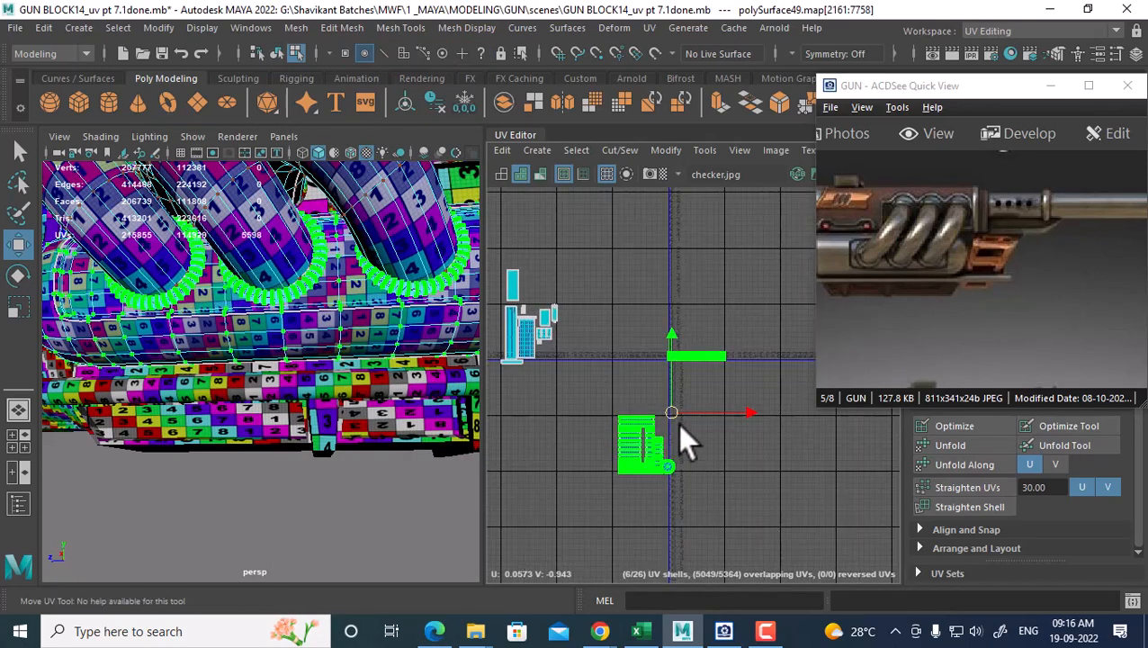
drag(635, 383, 605, 385)
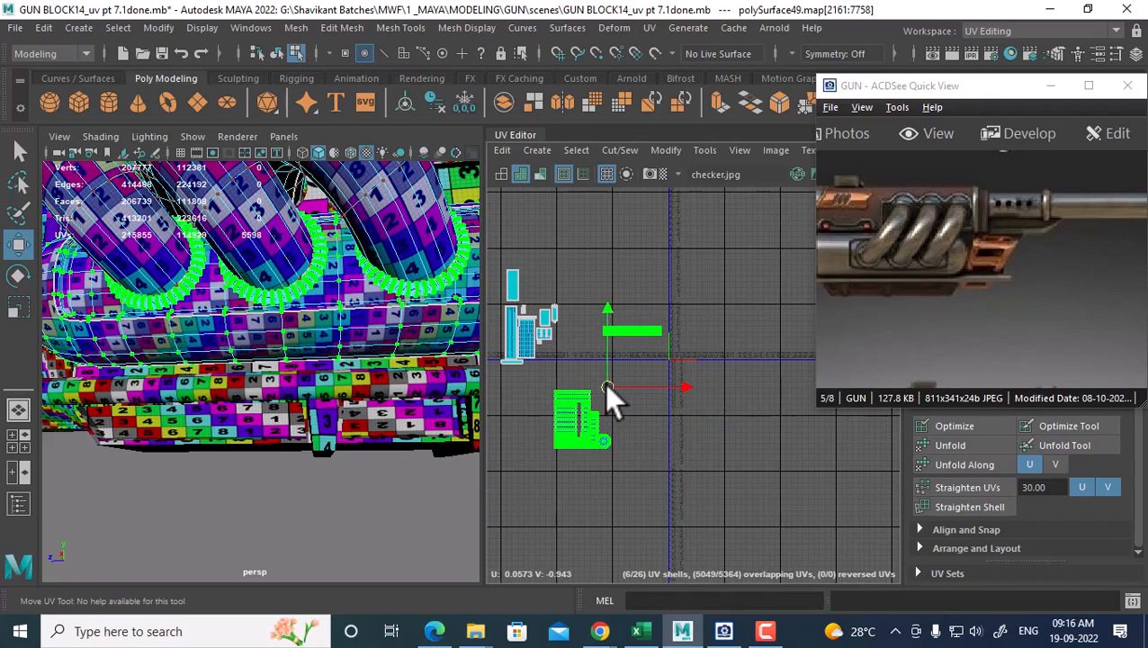
scroll(606, 384, up, 2)
alt+middle_drag(606, 385, 663, 424)
Shift the selected shells left and down, then move three more shells up and left
alt+drag(427, 359, 330, 393)
scroll(381, 389, down, 4)
scroll(716, 432, up, 1)
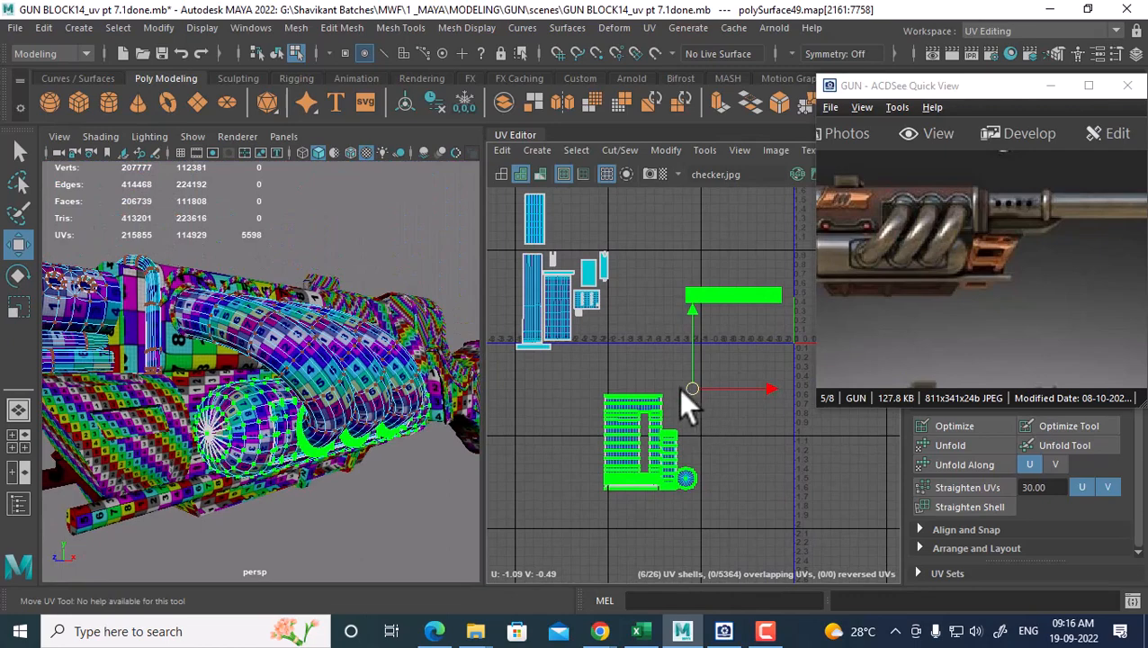
drag(682, 389, 637, 421)
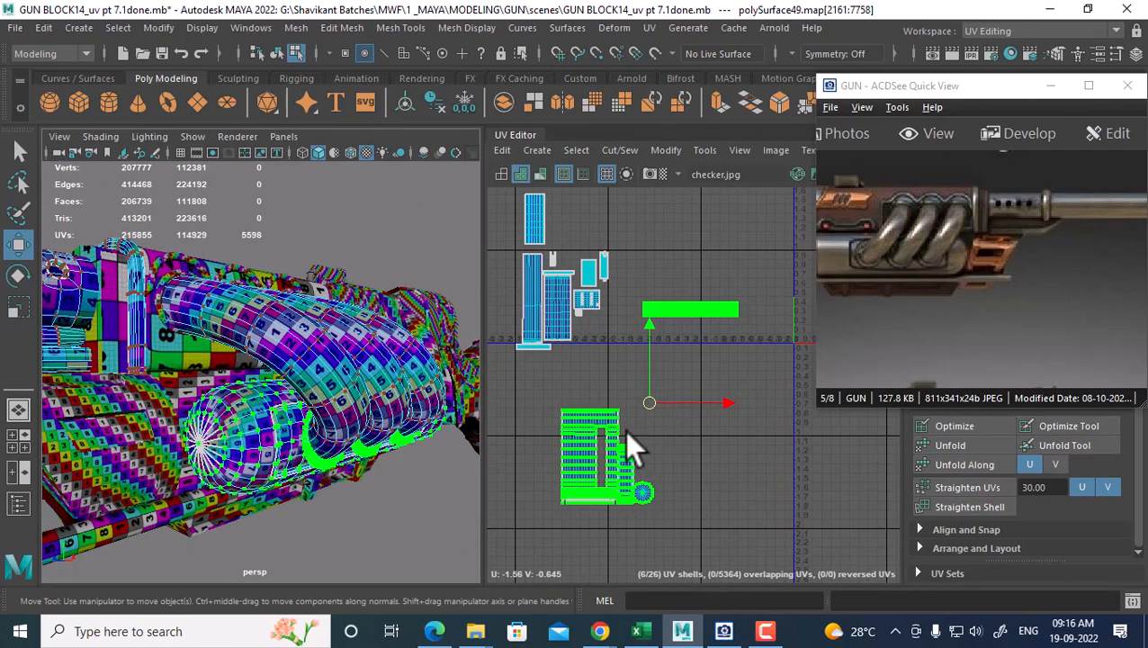
alt+middle_drag(710, 421, 749, 403)
scroll(738, 382, up, 1)
drag(687, 385, 649, 399)
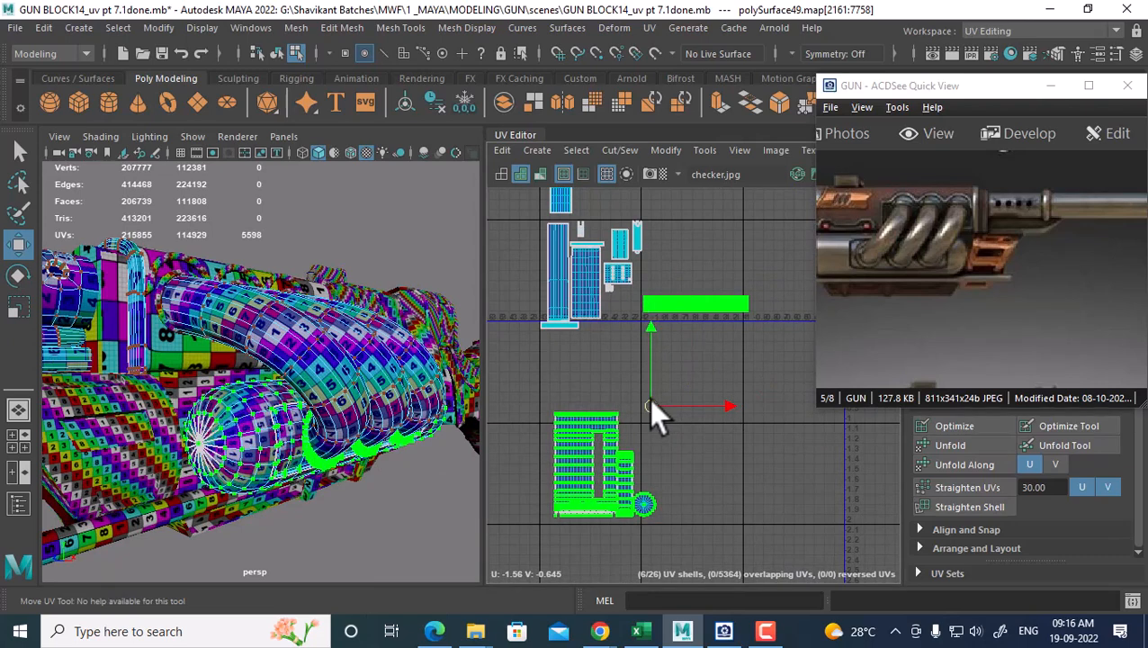
drag(540, 394, 654, 534)
drag(605, 462, 596, 402)
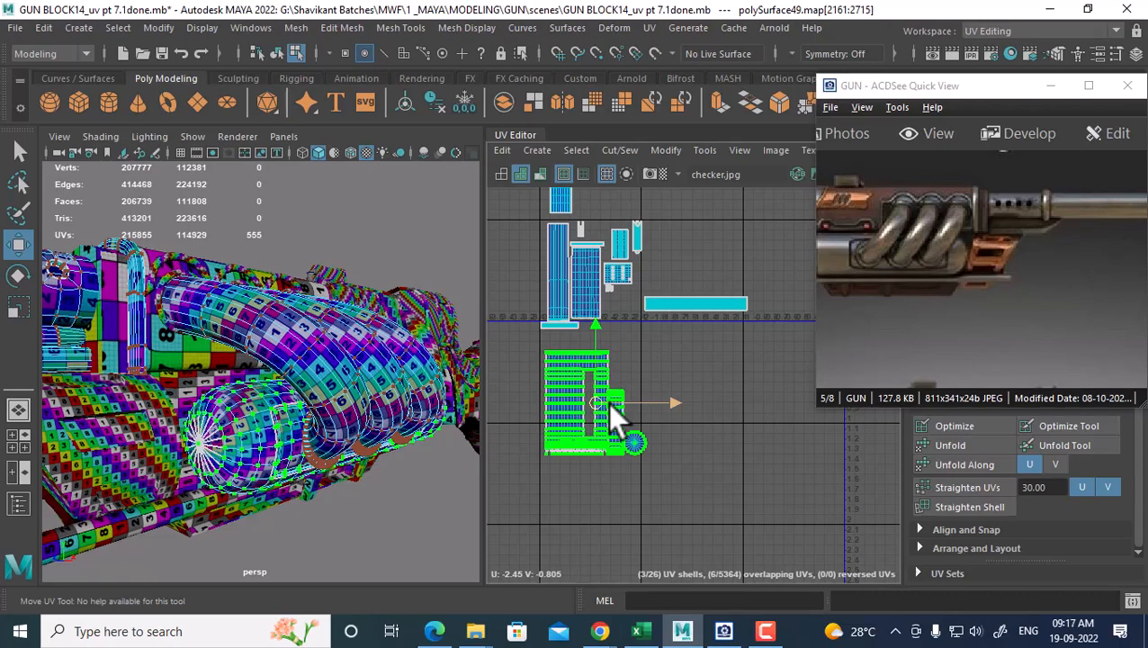
Switch back to object selection mode and zoom in on the gun pipes
alt+drag(303, 410, 308, 382)
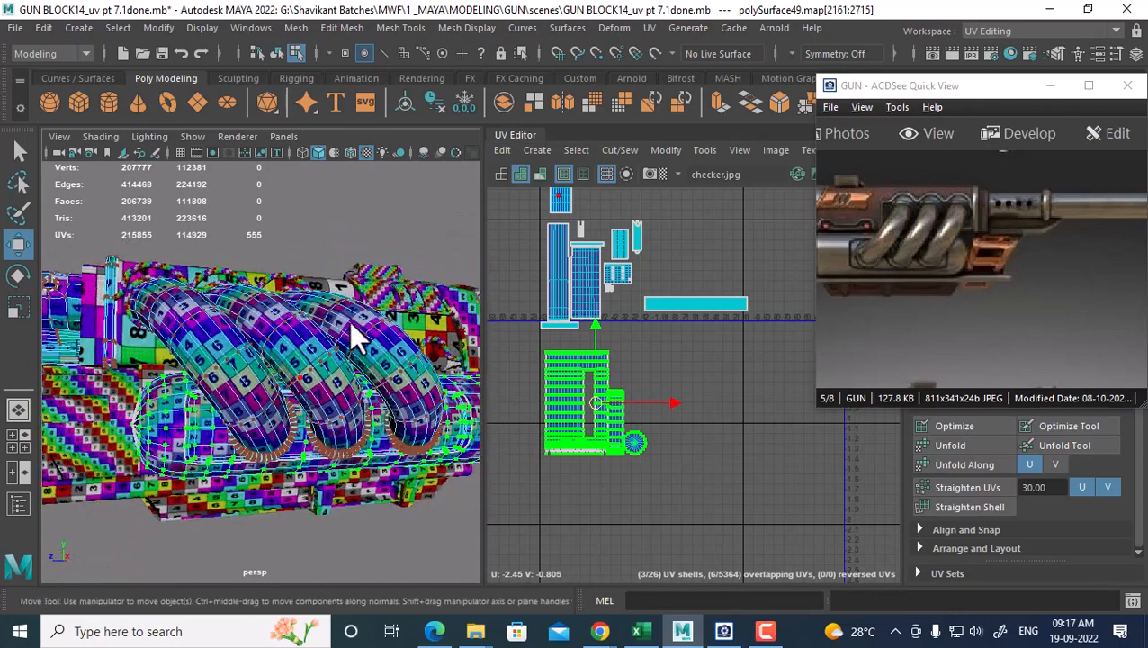
right_click(351, 323)
click(384, 144)
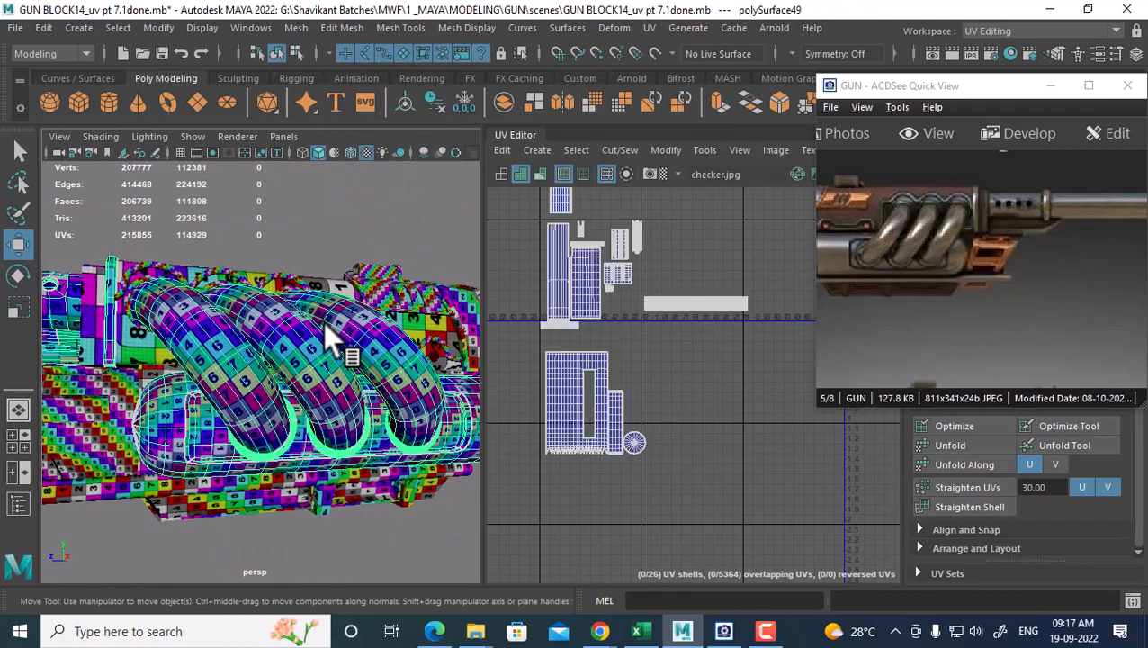
alt+middle_drag(660, 352, 664, 375)
alt+drag(281, 371, 318, 412)
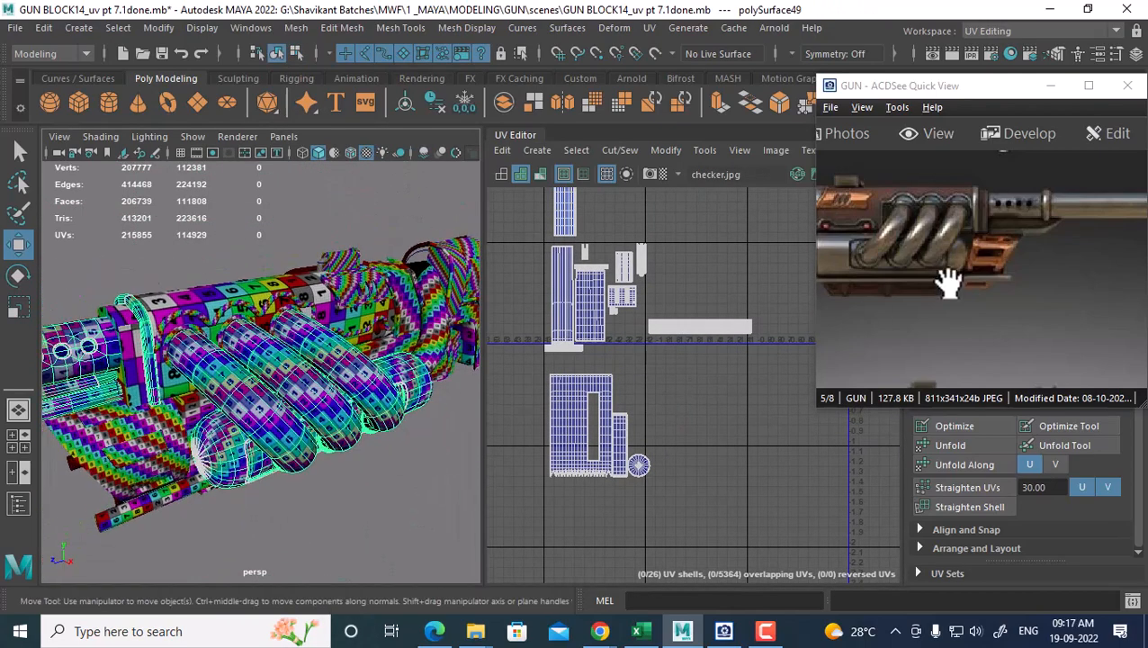
drag(943, 279, 970, 284)
alt+middle_drag(293, 352, 294, 421)
scroll(293, 423, up, 2)
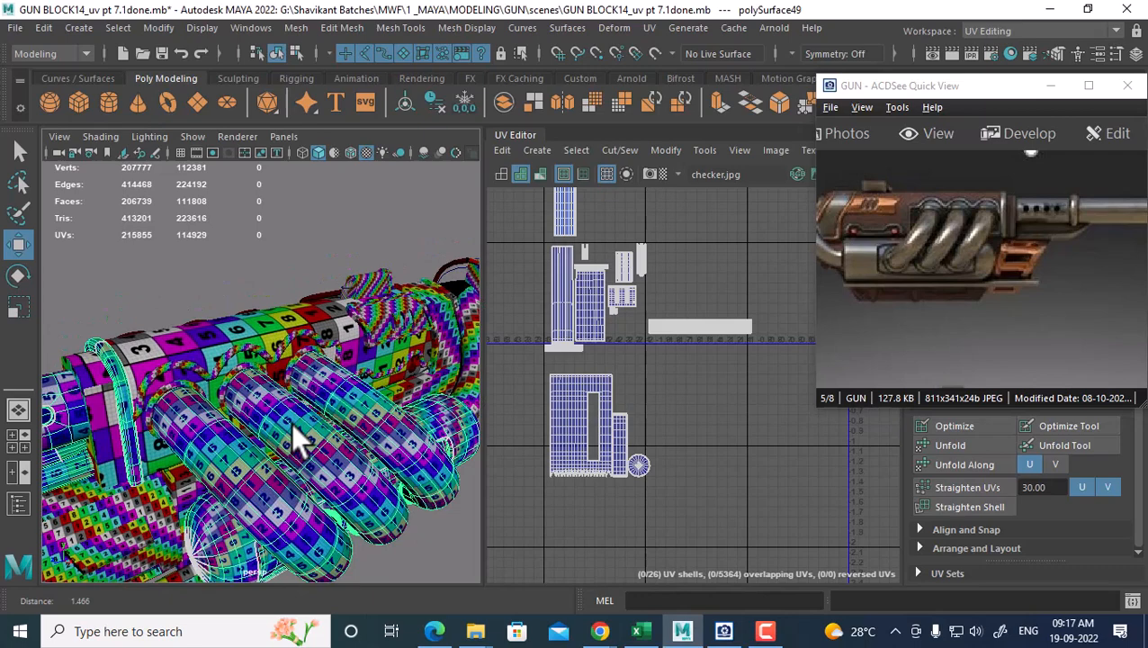
Select the coil and several torus rings around the pipes
click(247, 364)
alt+drag(257, 371, 270, 432)
click(232, 388)
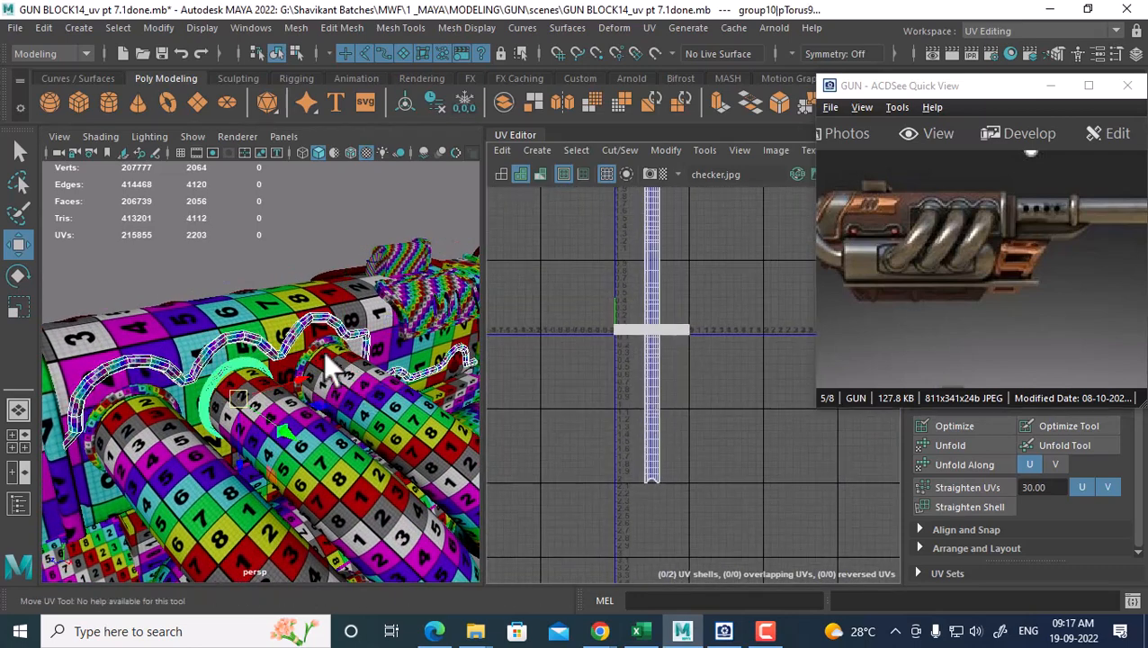
alt+drag(328, 359, 331, 360)
click(335, 360)
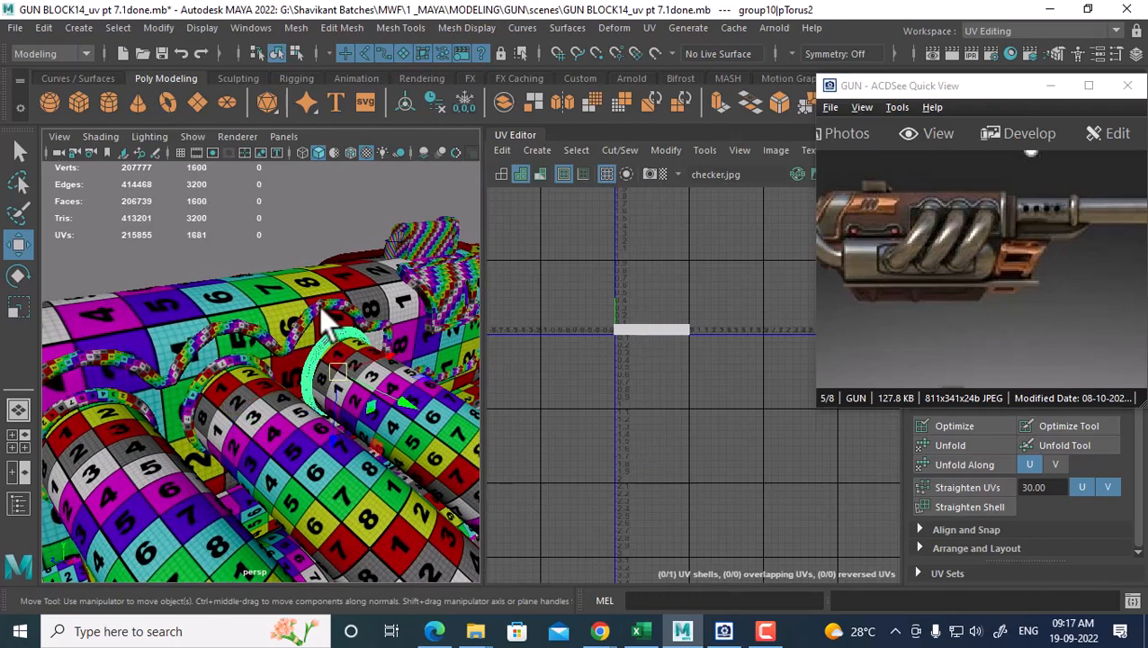
click(321, 309)
click(248, 371)
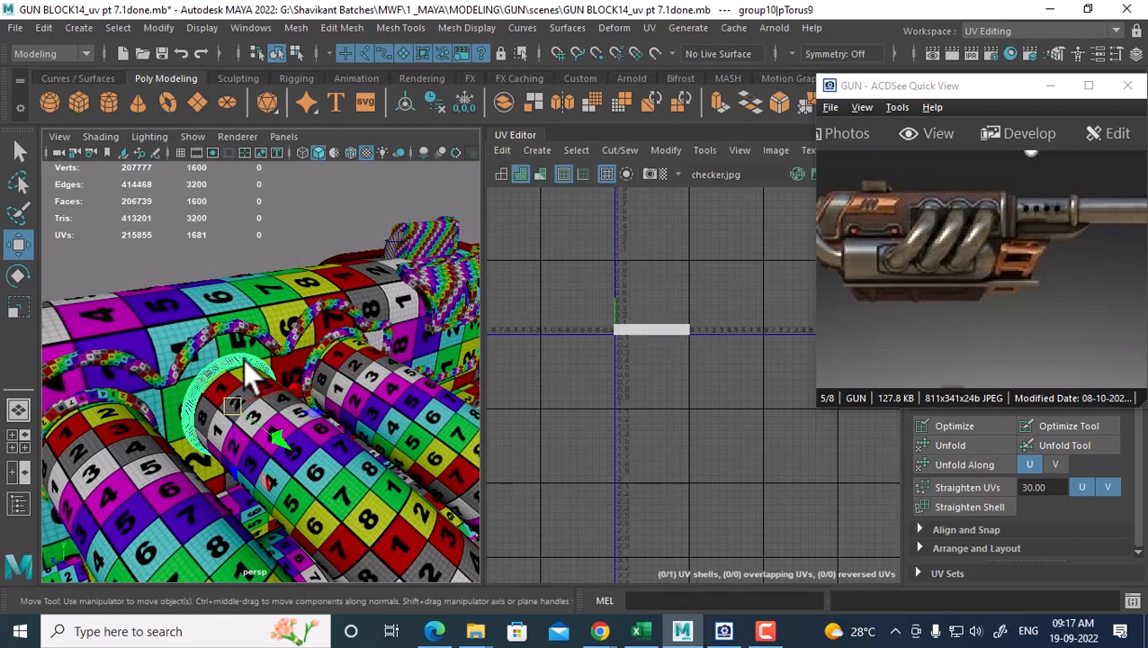
shift+click(326, 357)
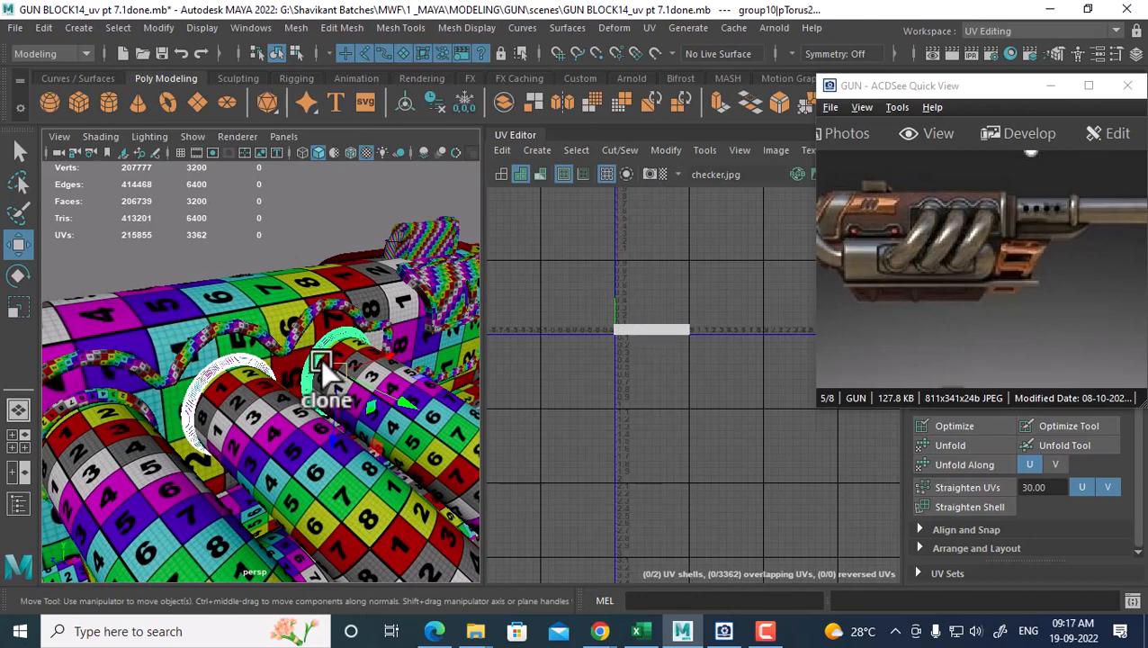
shift+click(95, 400)
Reframe the views around the rings and select the gun's main body mesh
alt+middle_drag(632, 462, 689, 356)
alt+right_drag(689, 357, 640, 342)
alt+drag(326, 439, 300, 371)
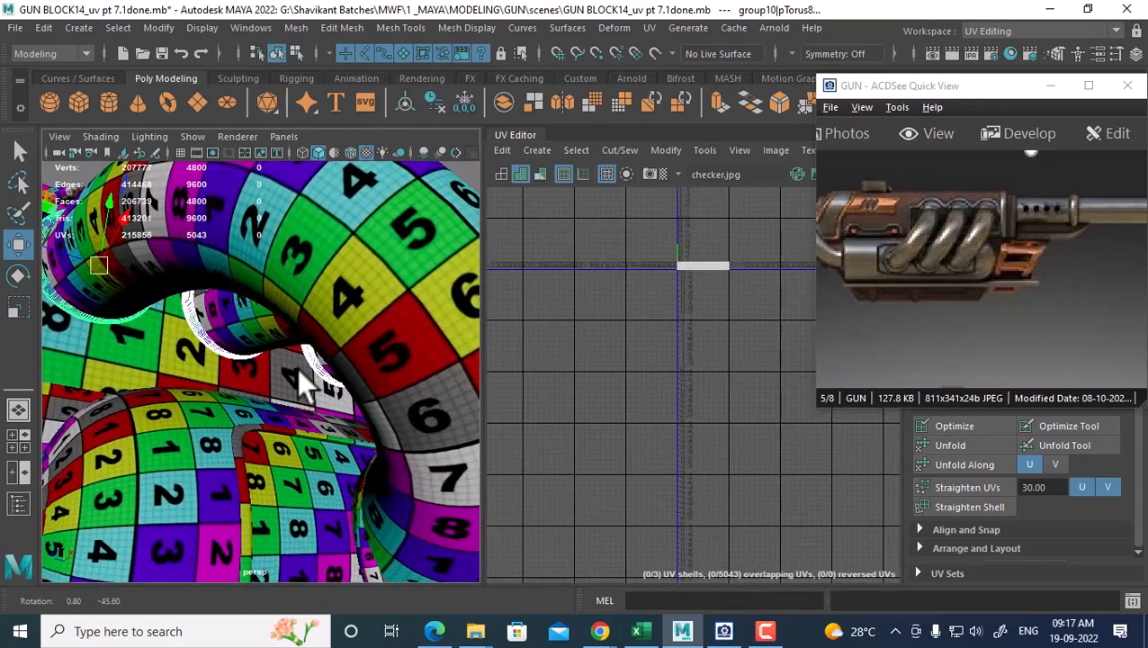
alt+middle_drag(299, 371, 302, 317)
alt+right_drag(302, 317, 284, 349)
alt+drag(283, 350, 271, 391)
alt+right_drag(271, 391, 272, 429)
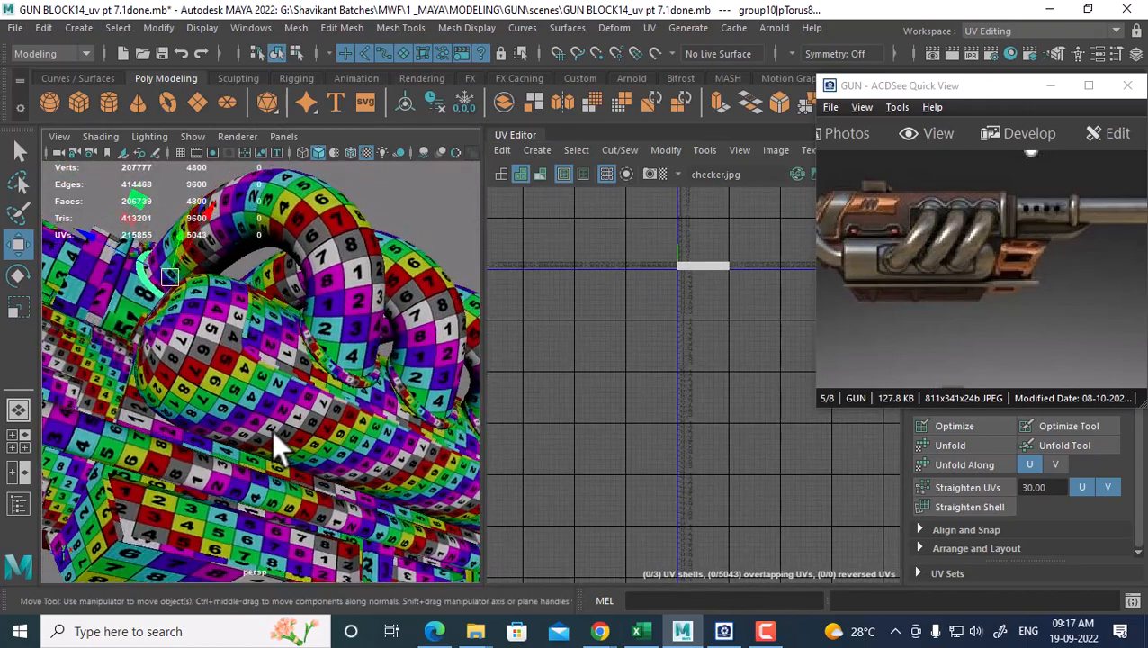
click(336, 371)
From a lower angle on the rings, select one torus ring
alt+drag(351, 396, 293, 495)
alt+middle_drag(692, 290, 681, 306)
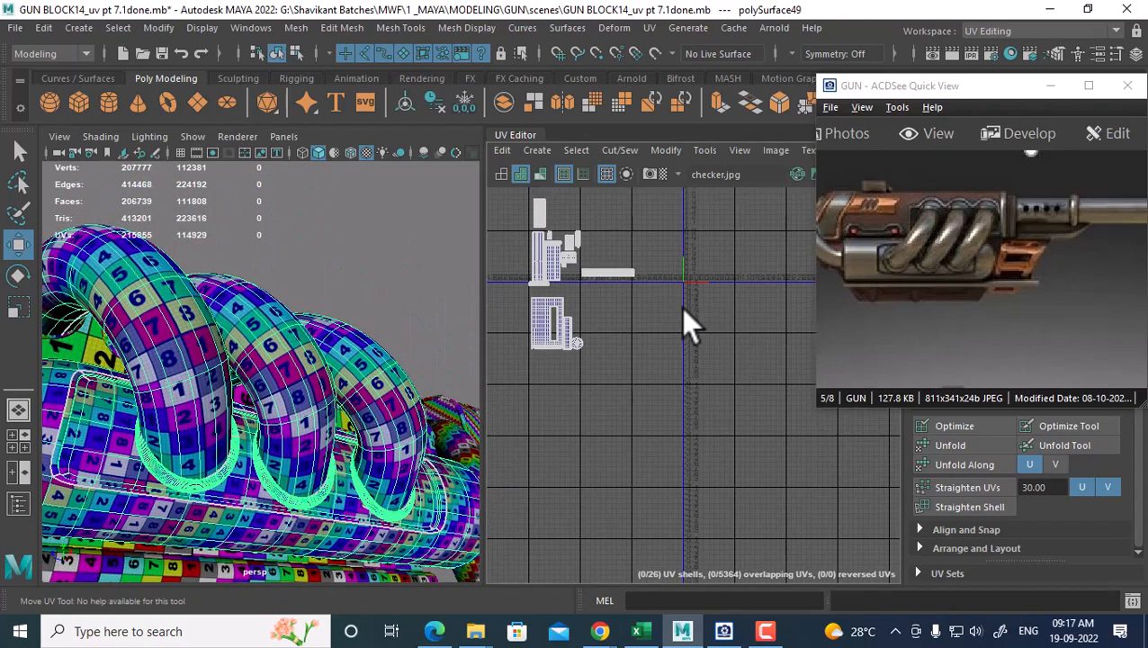
alt+drag(250, 446, 292, 515)
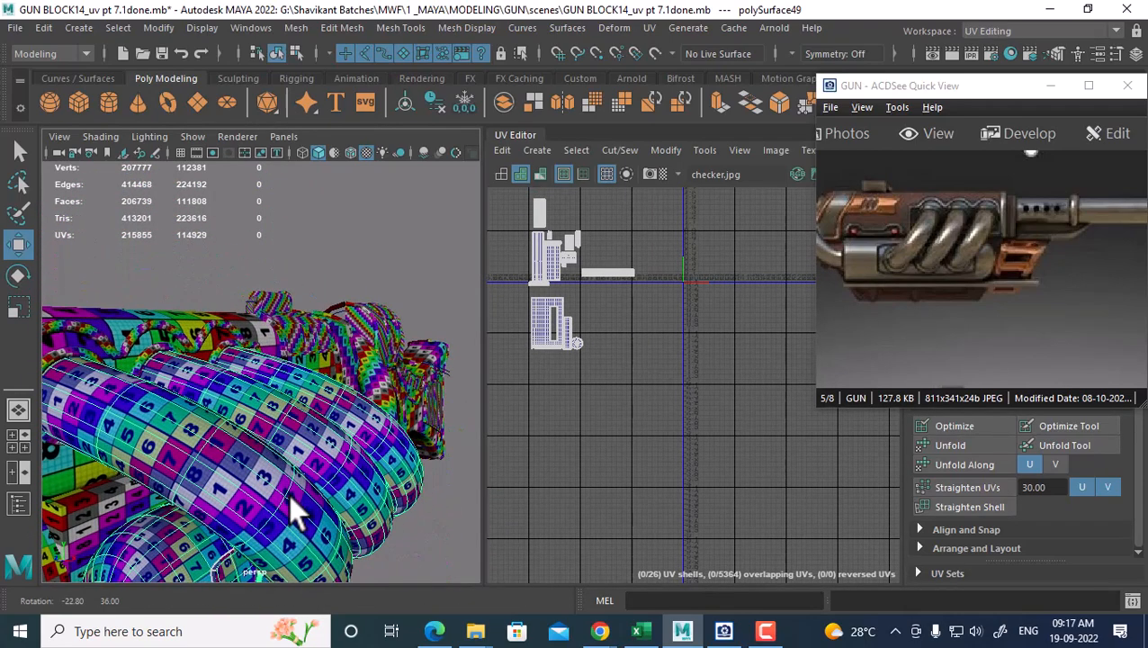
alt+middle_drag(114, 379, 215, 379)
scroll(215, 379, up, 1)
click(187, 347)
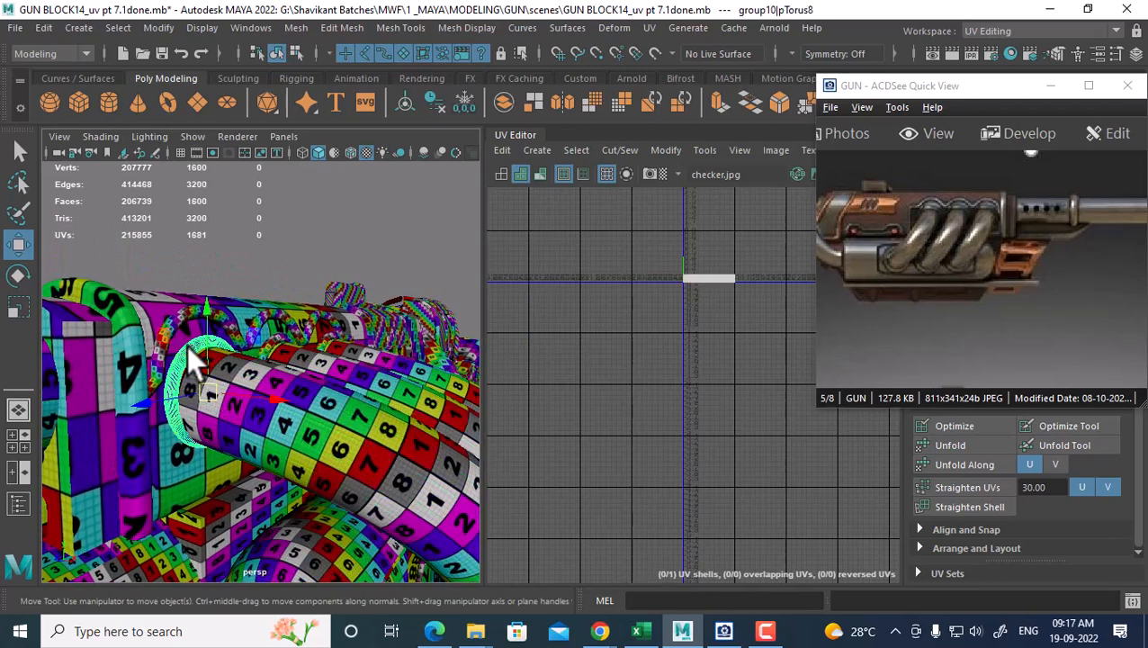
scroll(249, 386, down, 3)
alt+drag(254, 401, 441, 462)
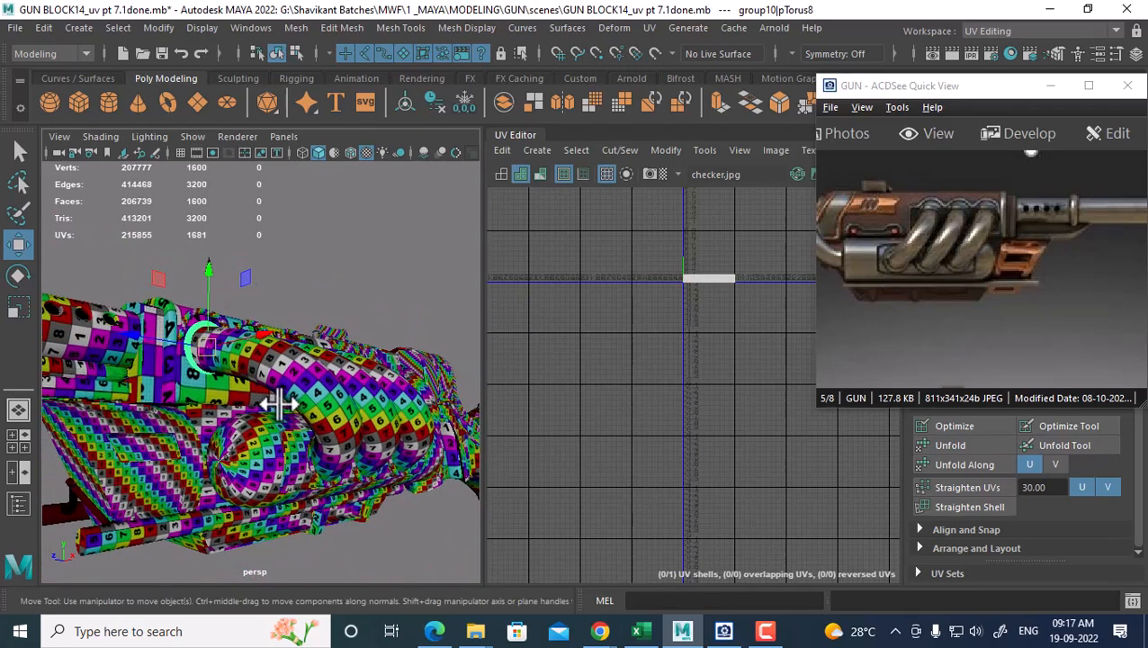
Undo repeatedly past the UV shell moves and the combining of the pieces
key(ctrl+z)
key(ctrl+z)
key(ctrl+z)
key(ctrl+z)
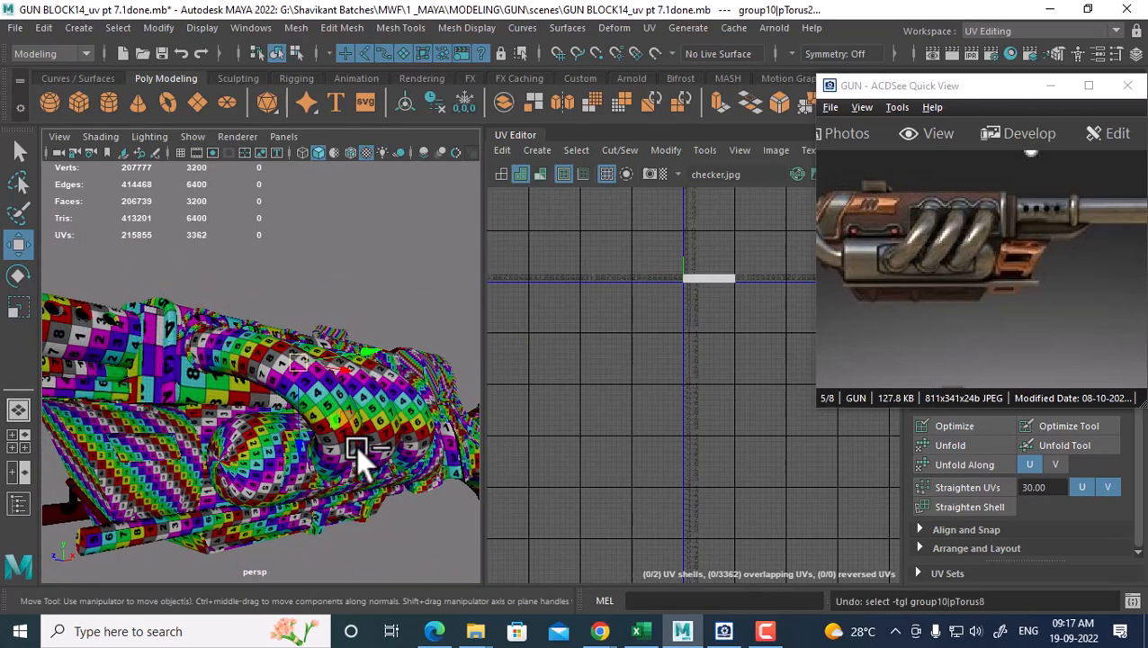
key(ctrl+z)
key(ctrl+z)
key(ctrl+z)
key(ctrl+z)
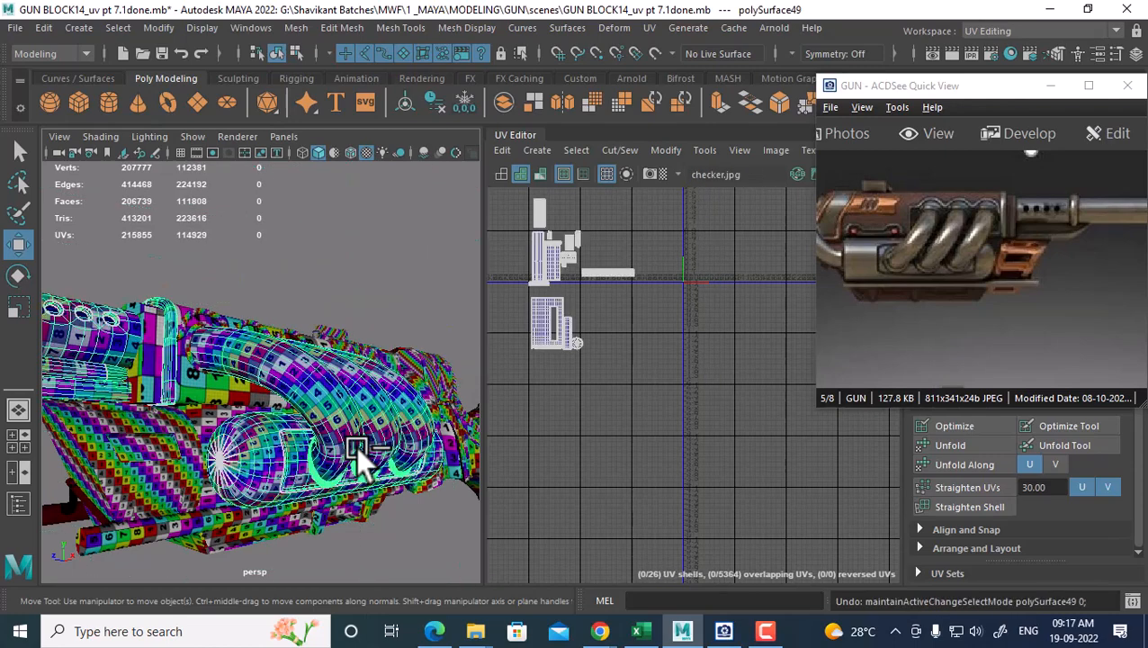
key(ctrl+z)
key(ctrl+z)
key(ctrl+z)
key(ctrl+z)
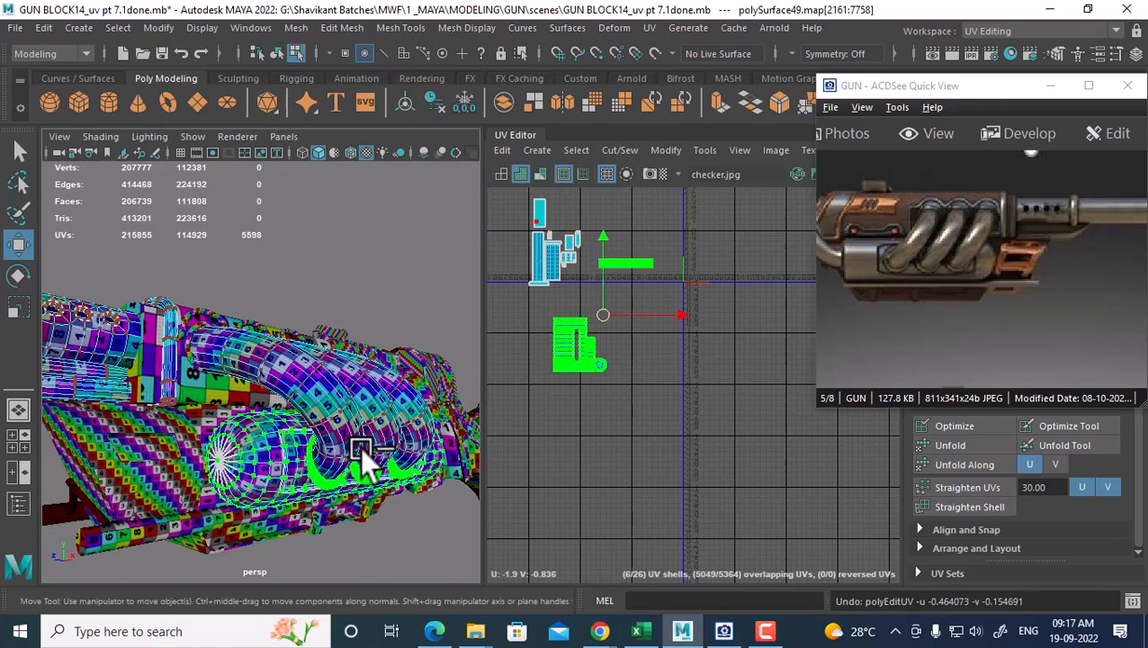
key(ctrl+z)
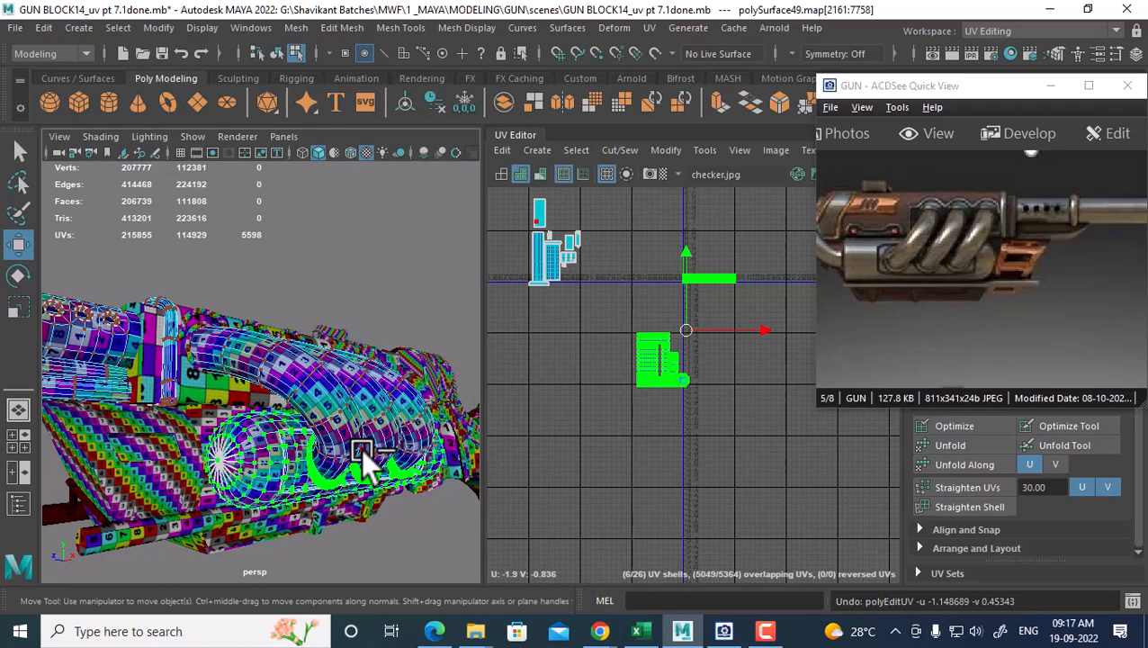
key(ctrl+z)
key(ctrl+z)
key(ctrl+z)
key(ctrl+z)
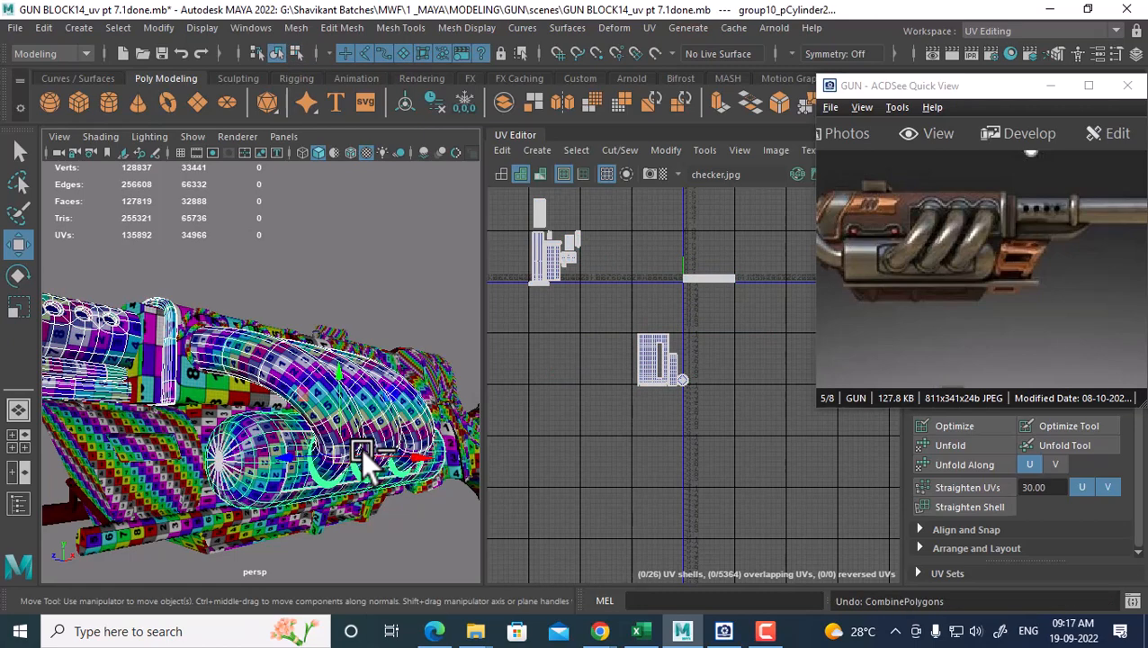
key(ctrl+z)
key(ctrl+z)
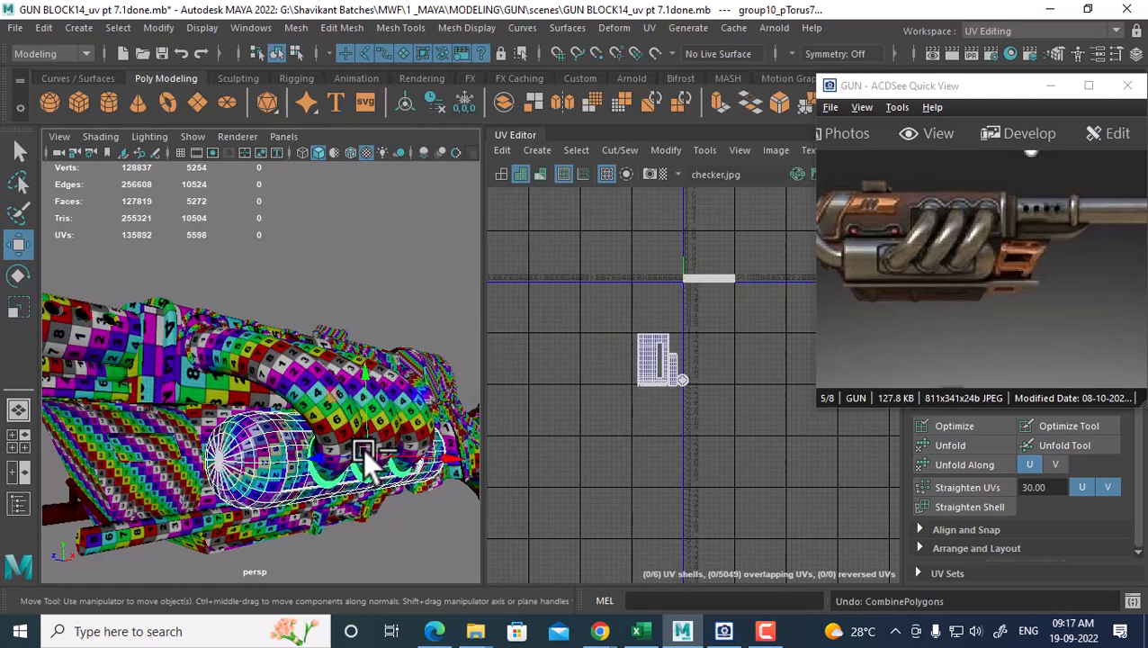
key(ctrl+z)
Select the torus rings and combine them into one mesh
click(360, 477)
scroll(307, 489, up, 3)
alt+drag(360, 477, 309, 386)
click(272, 473)
scroll(334, 475, down, 1)
shift+click(290, 351)
alt+drag(238, 396, 308, 401)
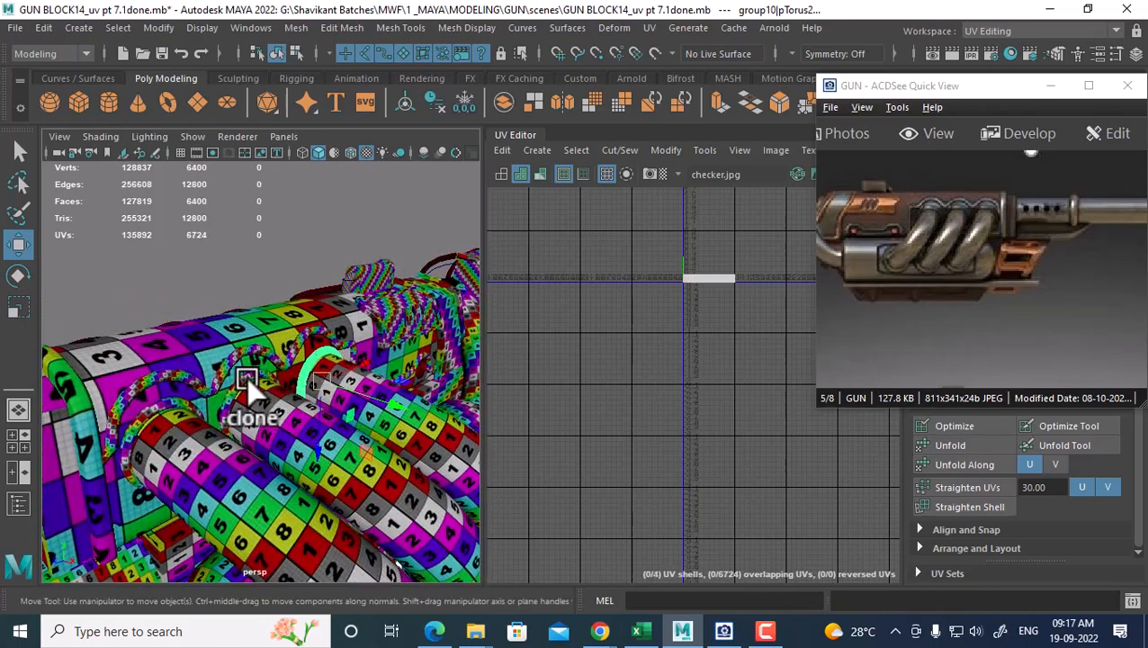
shift+click(240, 389)
shift+click(175, 399)
shift+right_drag(275, 290, 271, 543)
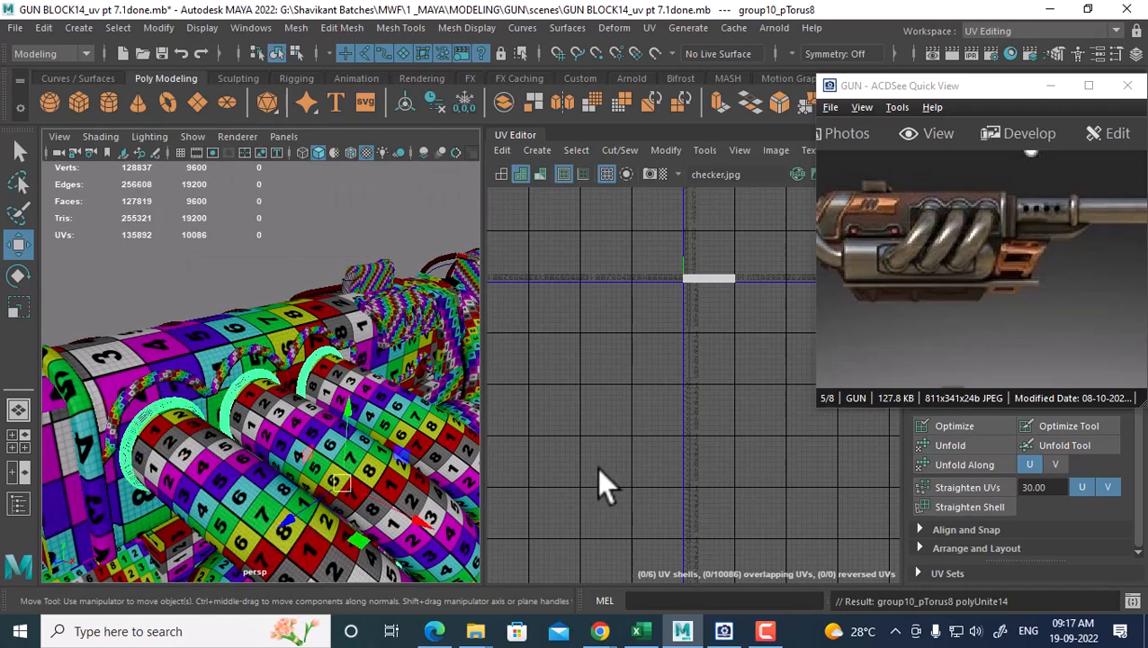
Combine the cylinder with an adjacent gun part into one mesh
alt+drag(342, 481, 293, 459)
click(274, 457)
alt+drag(431, 455, 216, 459)
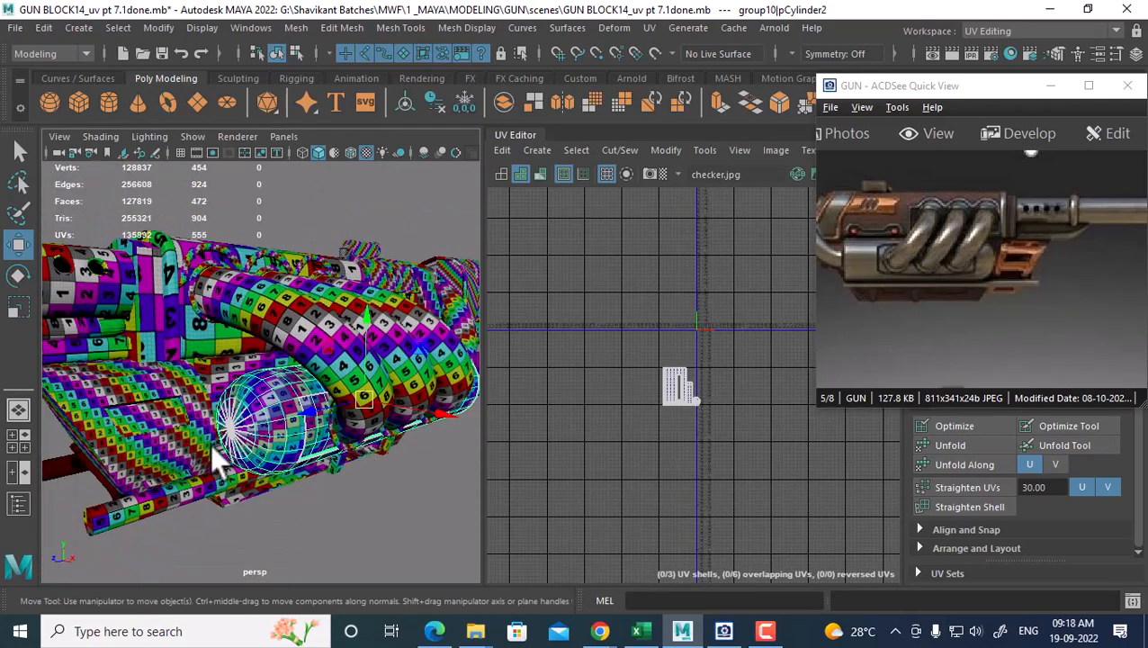
alt+drag(367, 444, 300, 425)
shift+click(365, 436)
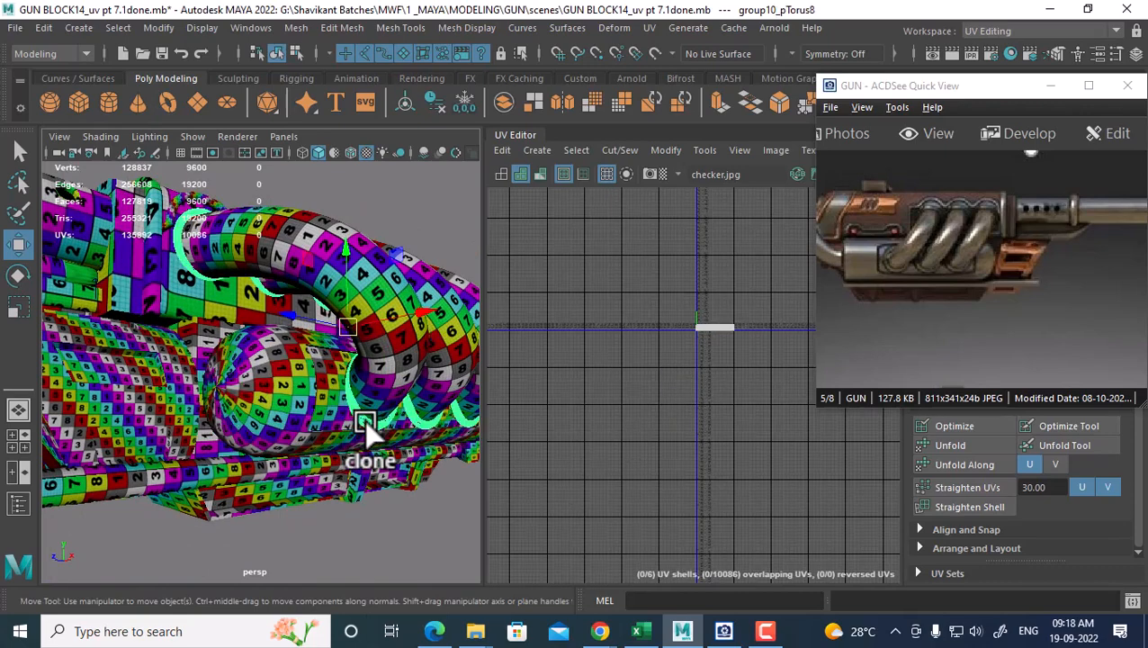
alt+drag(306, 407, 269, 428)
shift+right_drag(241, 443, 216, 541)
Select the barrel piece under the coils together with the torus coil for combining
alt+drag(275, 501, 369, 500)
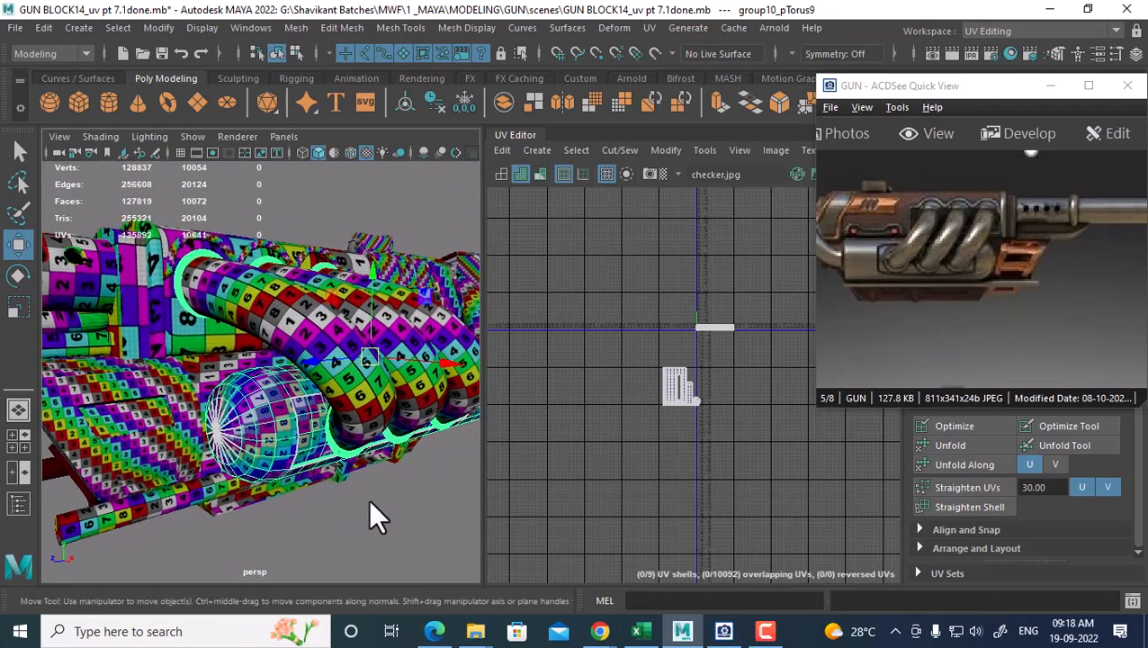
alt+drag(273, 418, 304, 429)
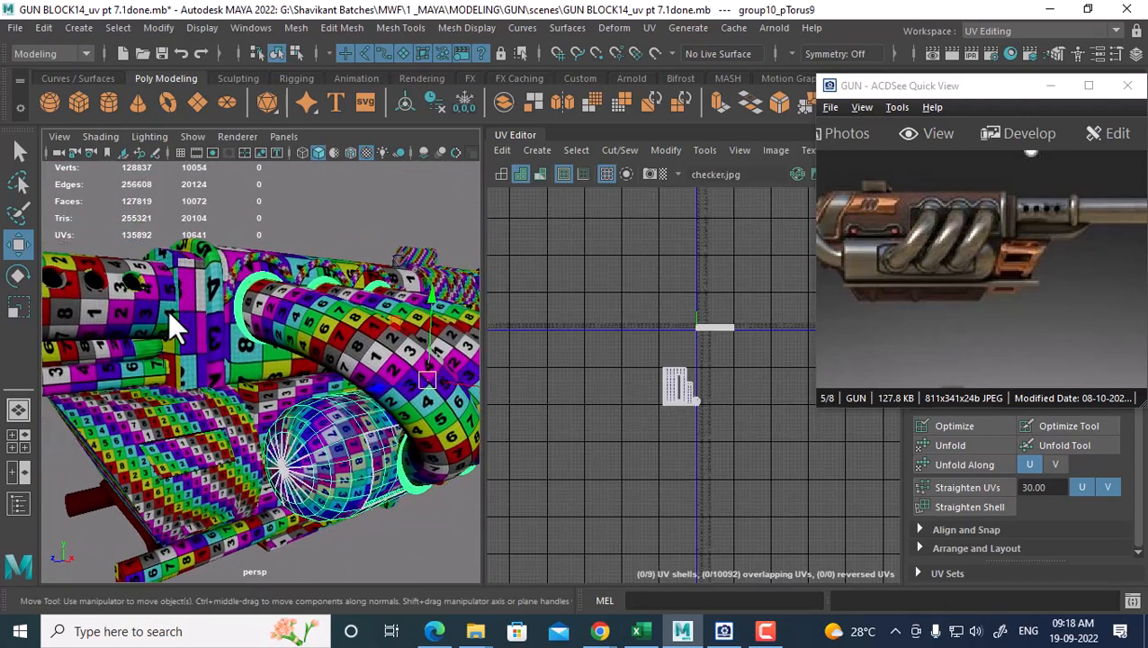
click(166, 326)
shift+click(335, 450)
shift+right_drag(335, 431, 319, 531)
In UV mode, move the flat strip shell left and down
scroll(621, 396, up, 2)
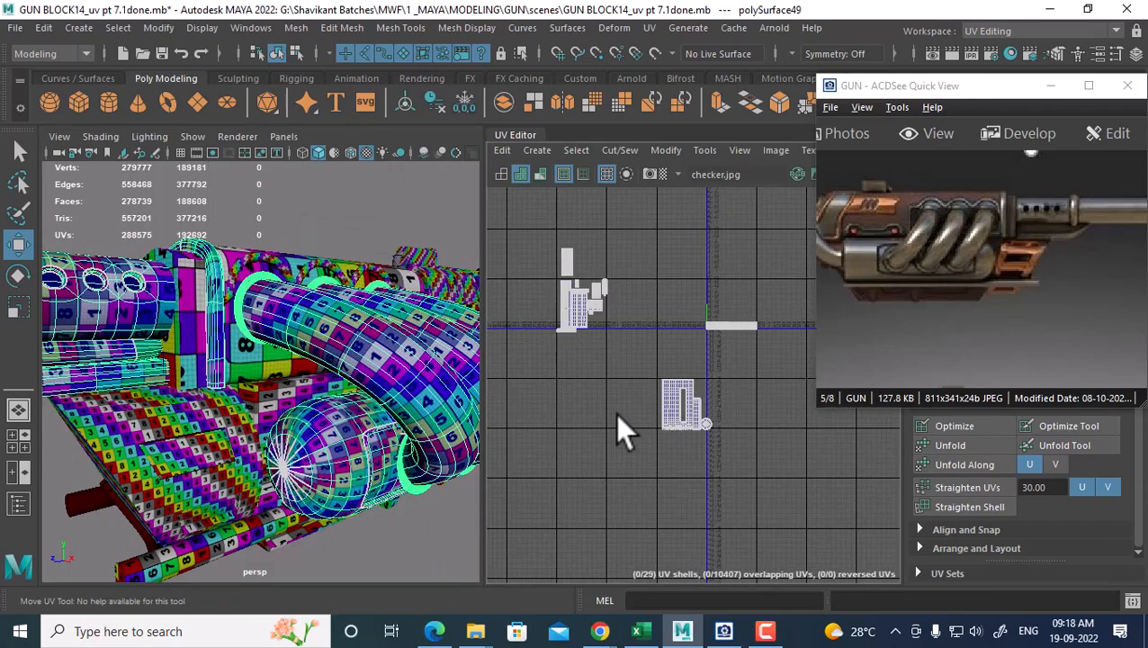
scroll(675, 360, up, 2)
right_drag(680, 379, 738, 376)
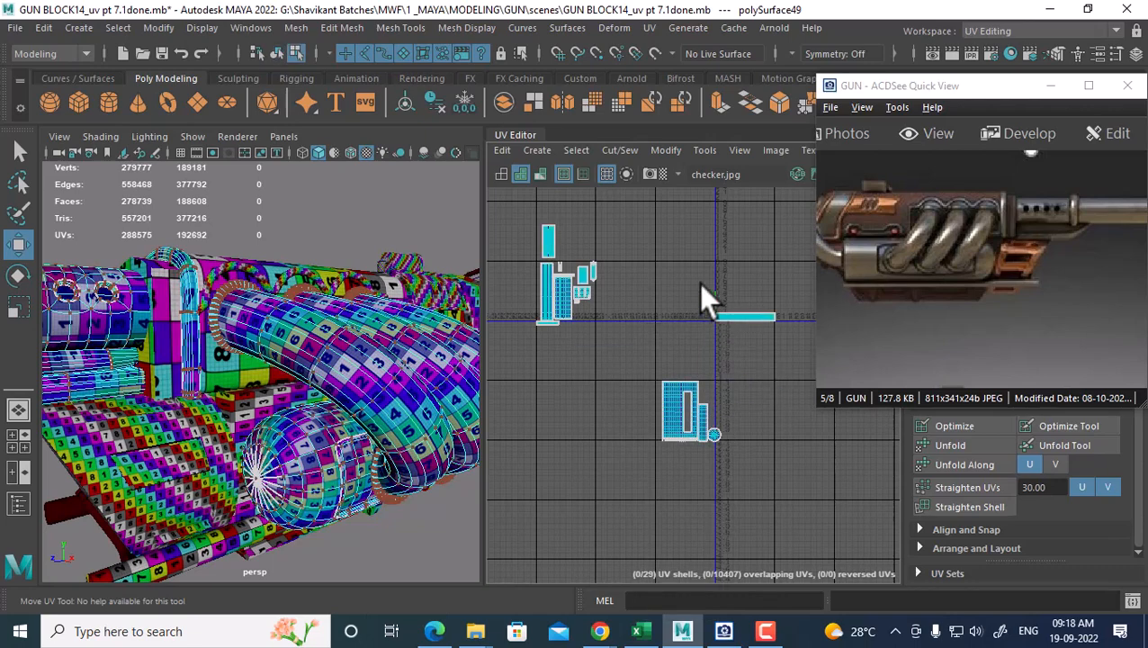
drag(698, 275, 792, 342)
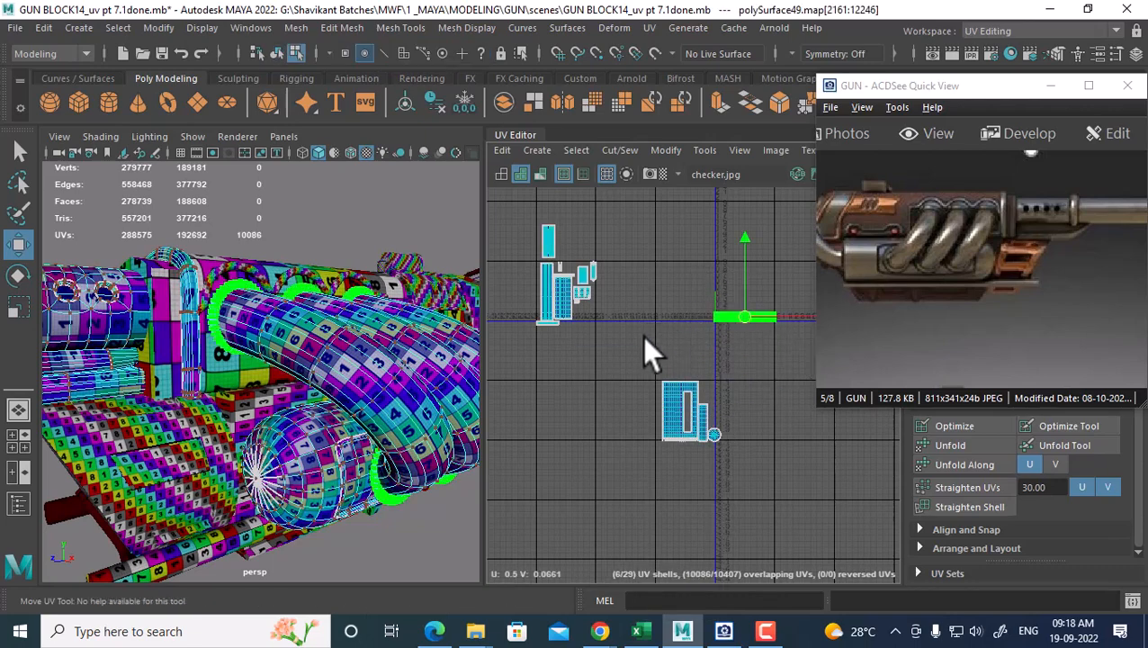
middle_drag(599, 342, 551, 345)
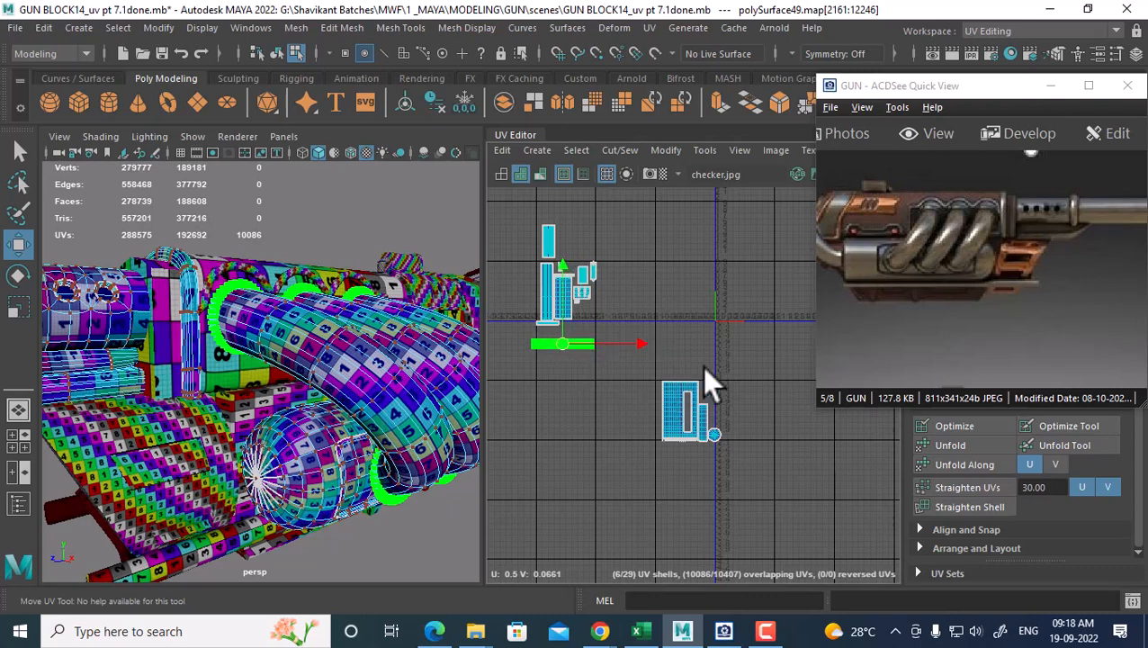
Move the lower UV shell up and left beside the other shells
click(691, 414)
middle_drag(691, 414, 635, 357)
drag(639, 365, 630, 354)
alt+drag(550, 431, 342, 420)
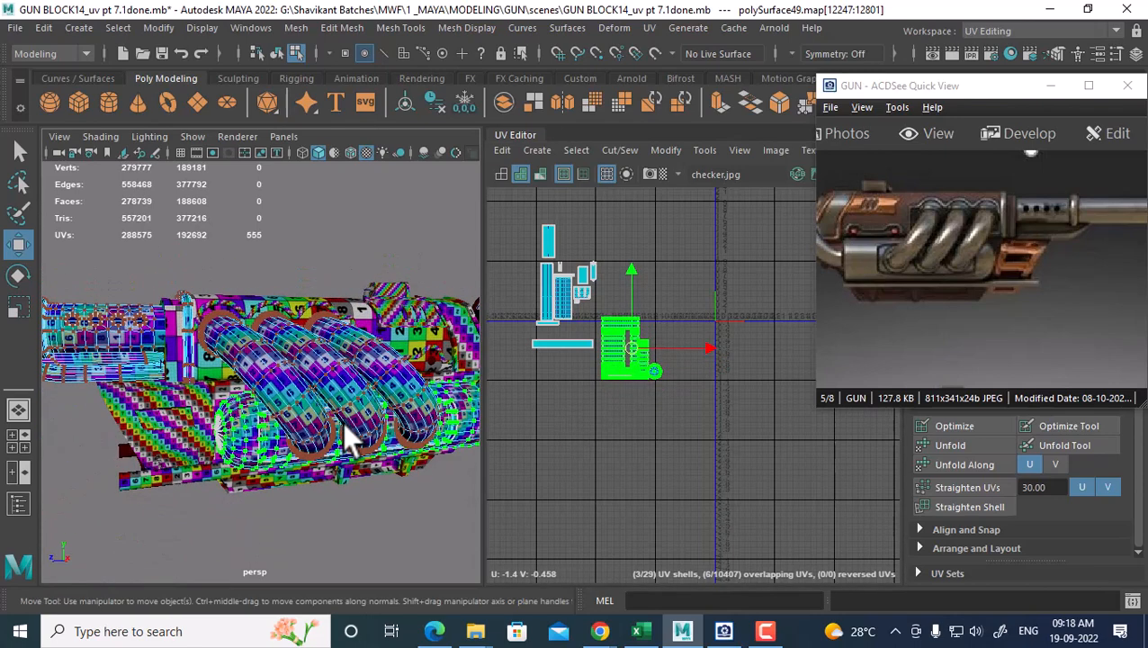
drag(932, 269, 1080, 316)
alt+drag(454, 364, 225, 450)
right_drag(223, 436, 333, 203)
Check the curved tube's UVs, then switch the selection back to Object Mode
click(313, 378)
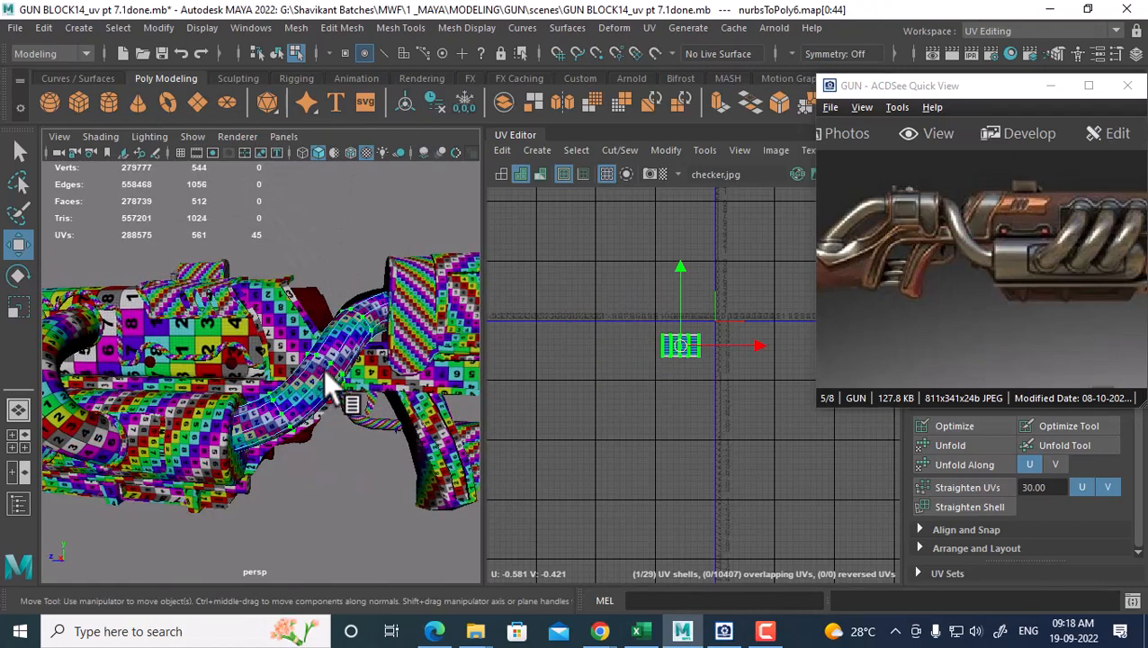
drag(983, 277, 1019, 290)
alt+drag(405, 371, 306, 375)
click(322, 315)
right_drag(309, 313, 401, 135)
alt+middle_drag(723, 325, 630, 359)
Select the plate and the curved tube, then isolate the thin pipe to show its UV strip
scroll(630, 359, up, 2)
click(315, 358)
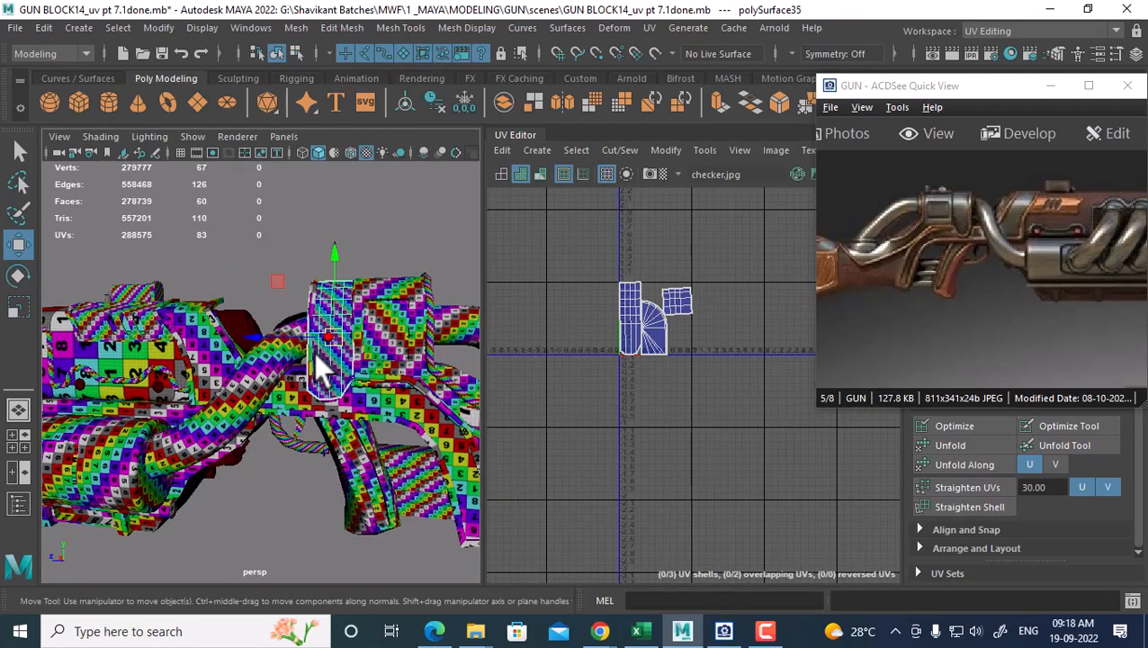
scroll(347, 396, up, 3)
click(249, 376)
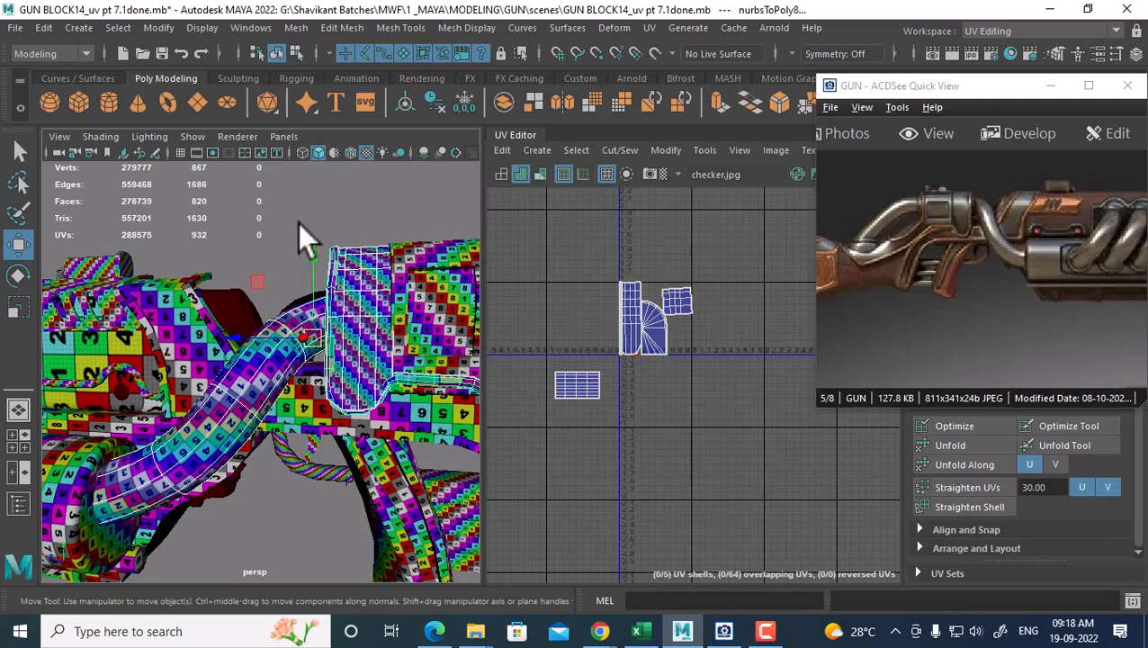
click(341, 261)
scroll(684, 360, up, 3)
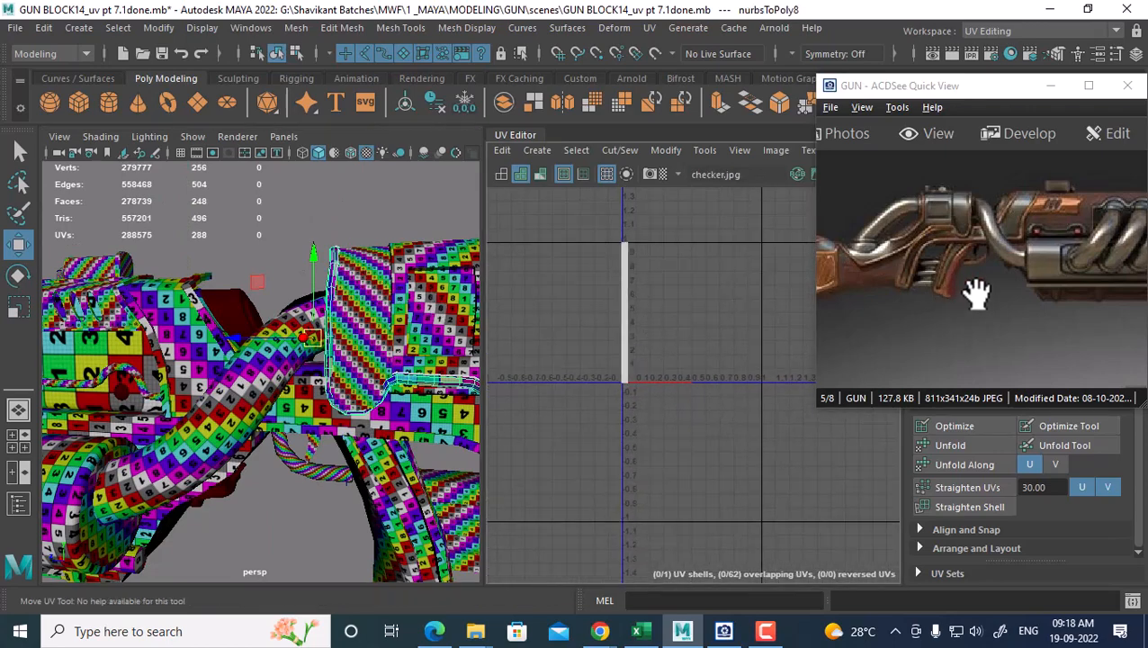
mouse_move(324, 350)
alt+mouse_down()
mouse_move(288, 349)
mouse_move(315, 370)
alt+mouse_up()
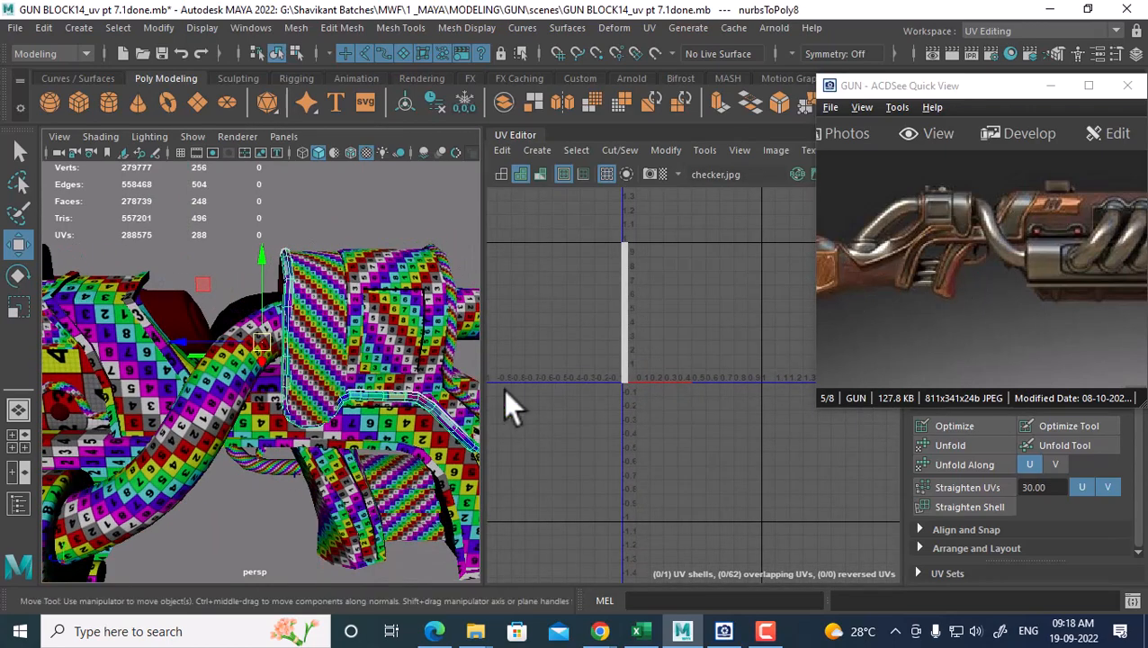
scroll(589, 375, down, 3)
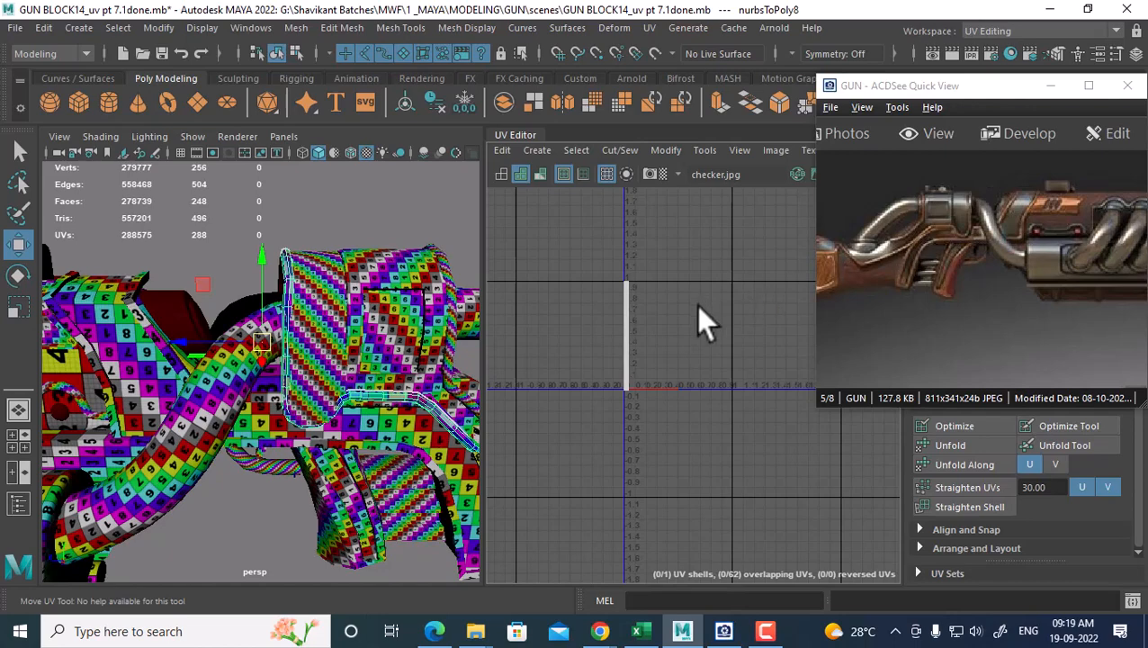
alt+drag(320, 384, 346, 376)
Add the neighbouring tube and boxy pieces to the selection, then isolate the boxy piece
shift+click(396, 329)
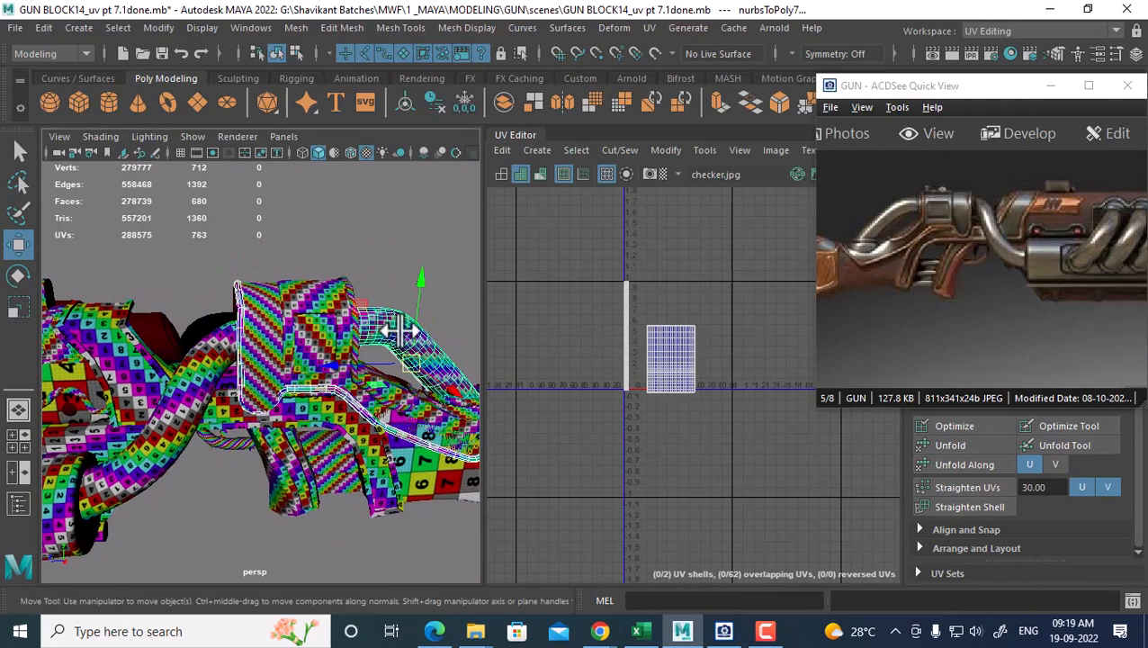
shift+click(304, 298)
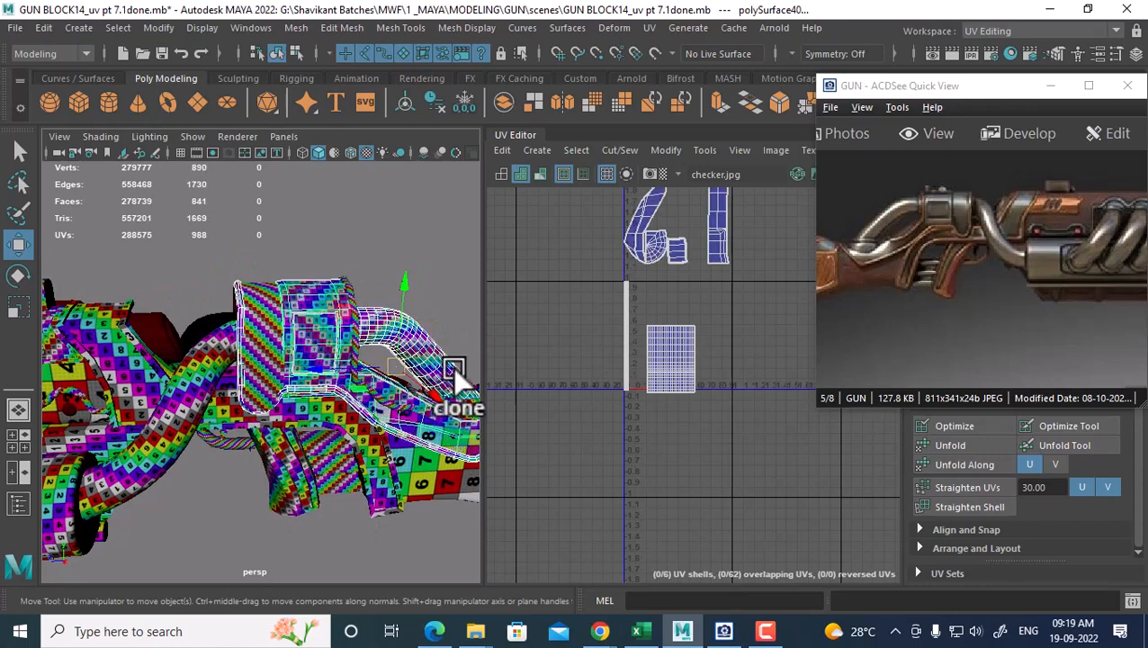
alt+drag(269, 333, 277, 366)
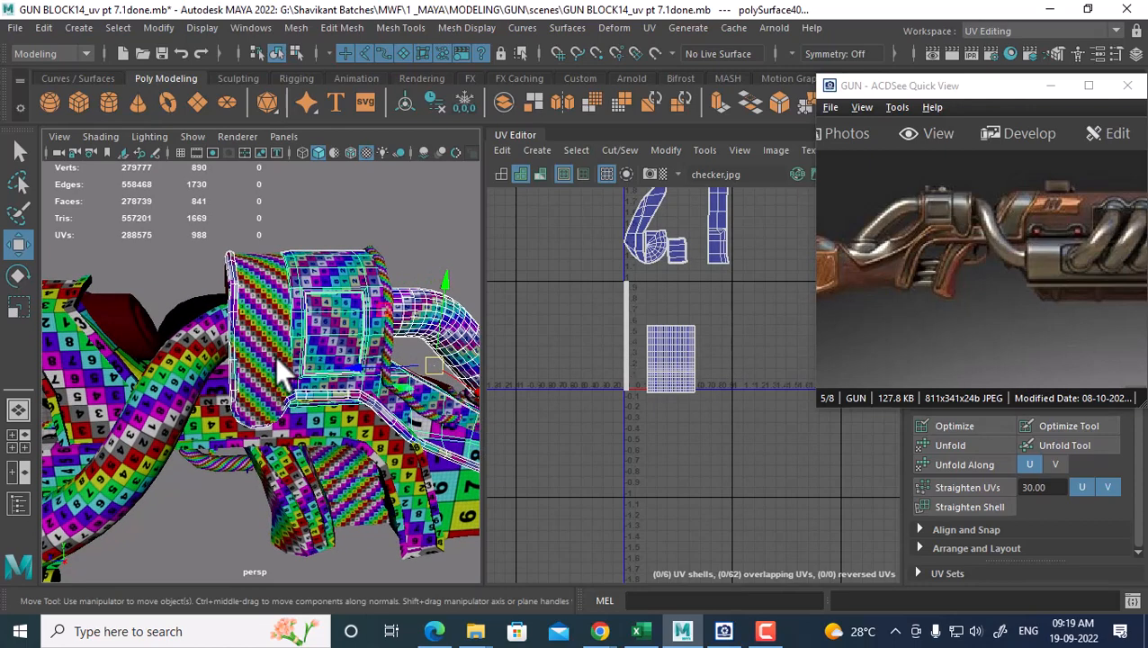
shift+click(269, 345)
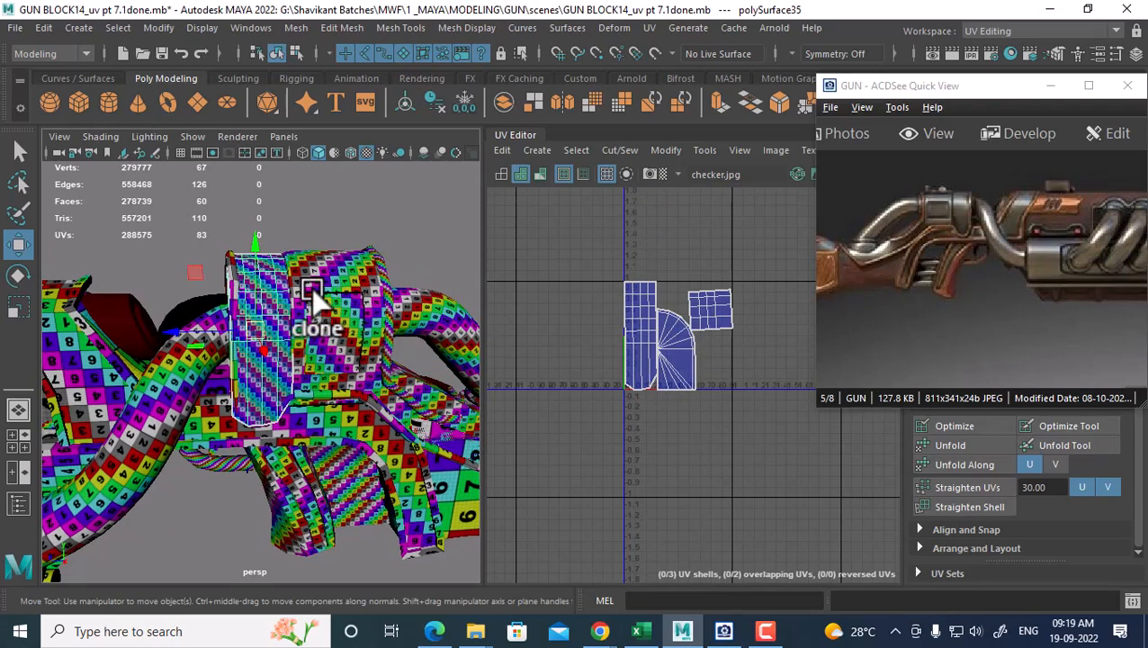
click(321, 260)
alt+drag(468, 306, 274, 359)
Select the curved tube, thin pipe and boxy panel piece together
click(195, 284)
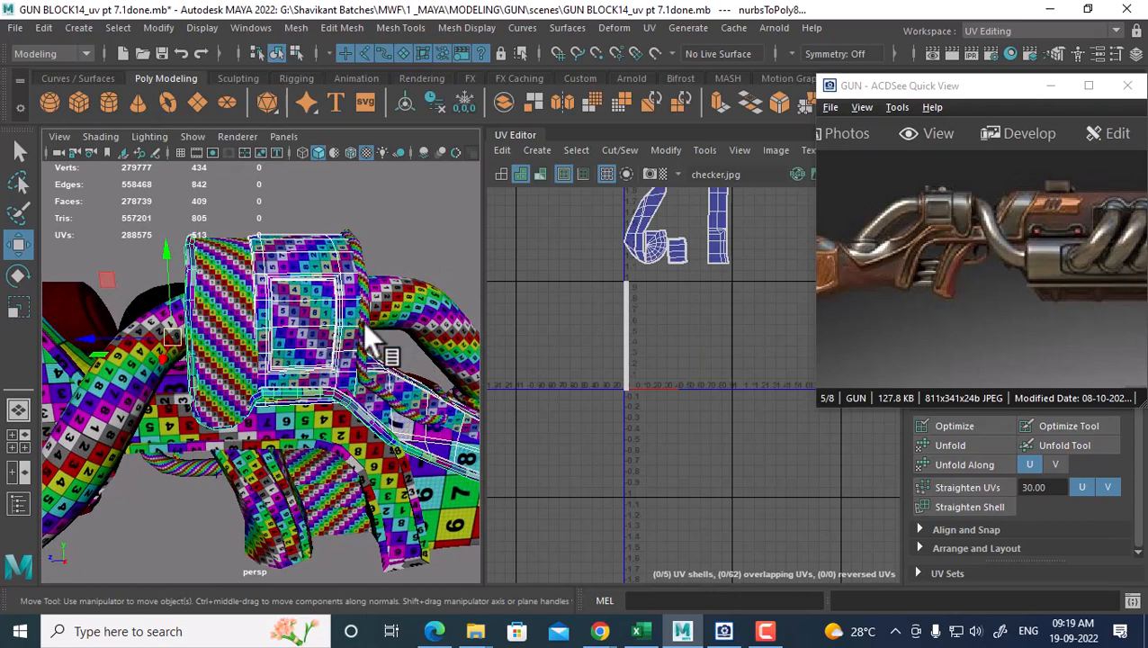
shift+click(374, 300)
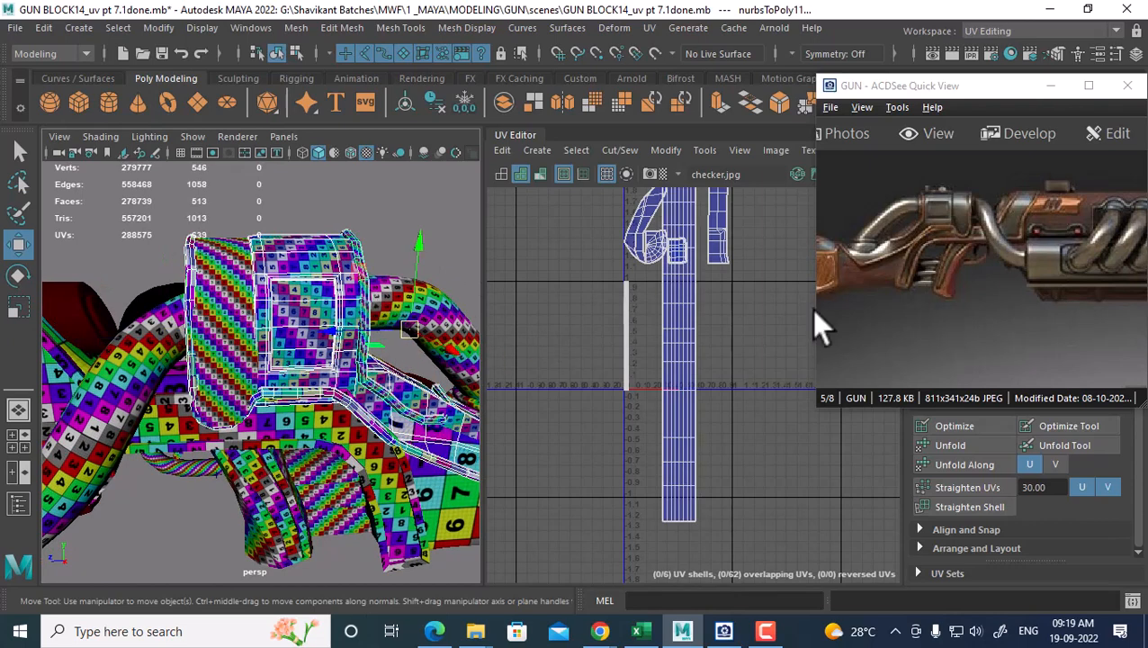
drag(1006, 284, 1025, 312)
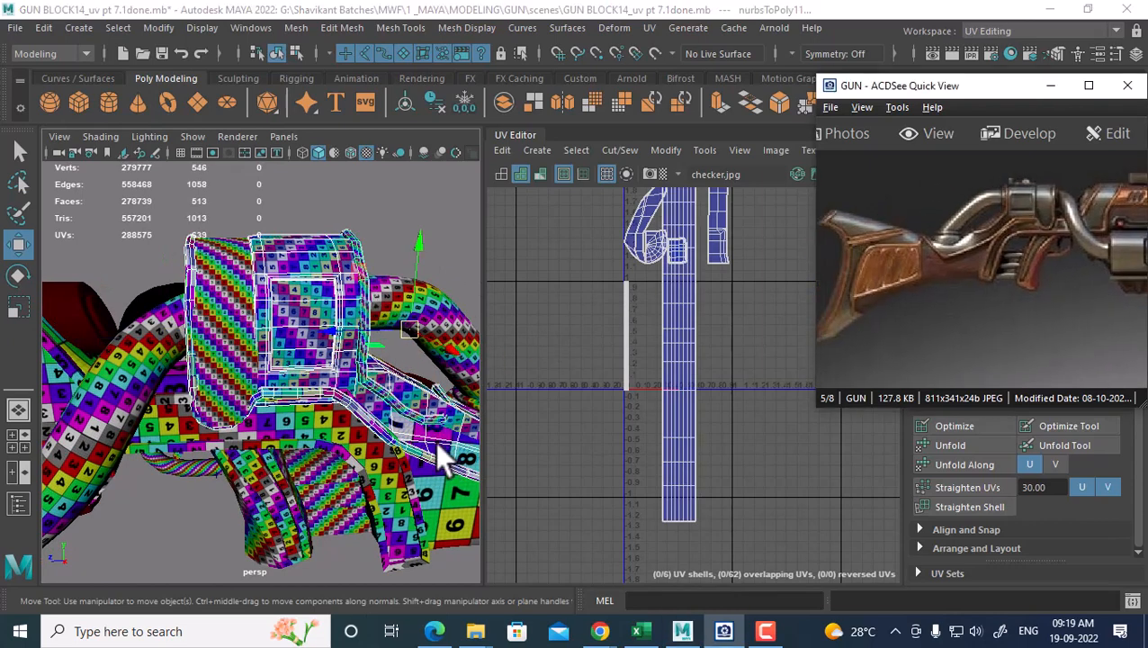
click(176, 394)
click(161, 383)
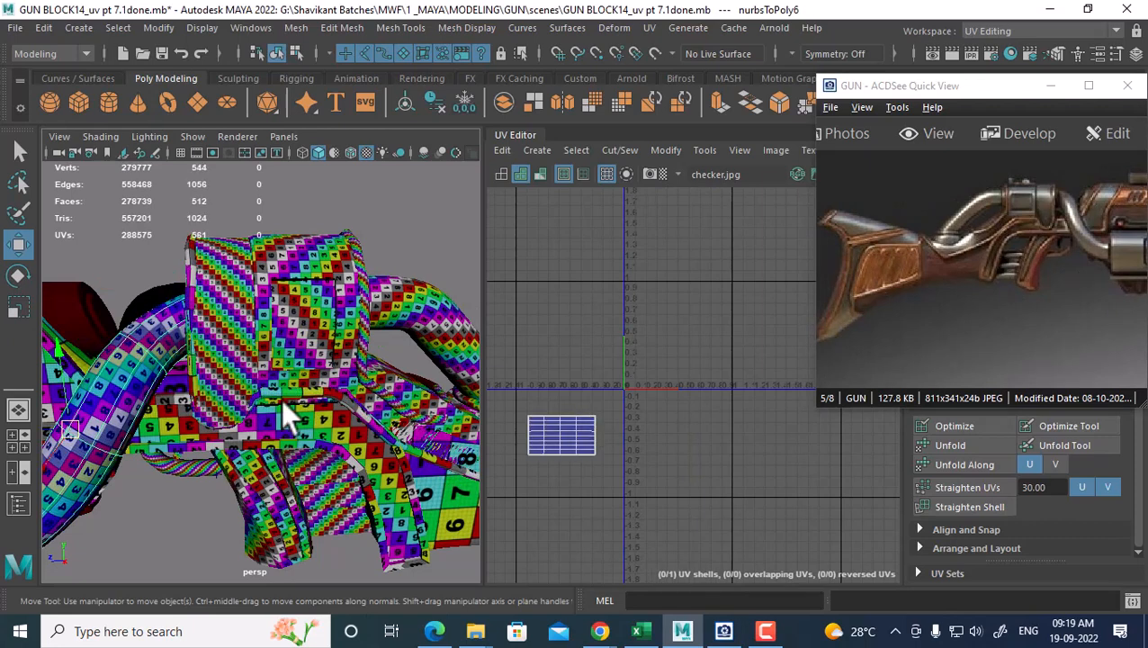
alt+middle_drag(191, 446, 217, 446)
shift+click(223, 387)
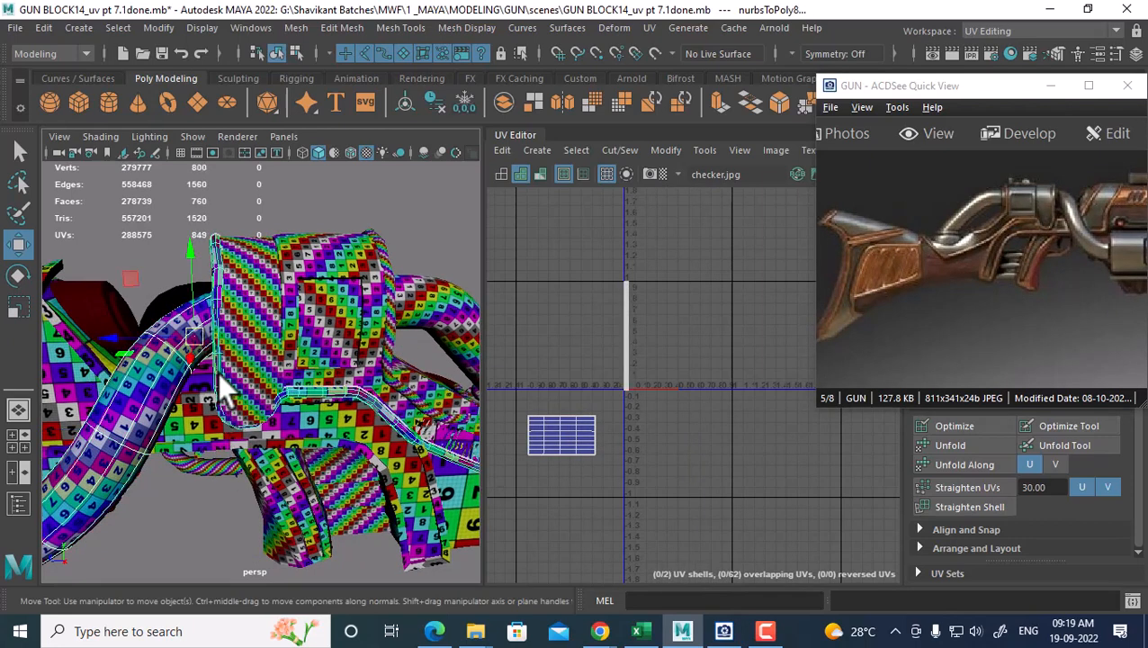
shift+click(257, 351)
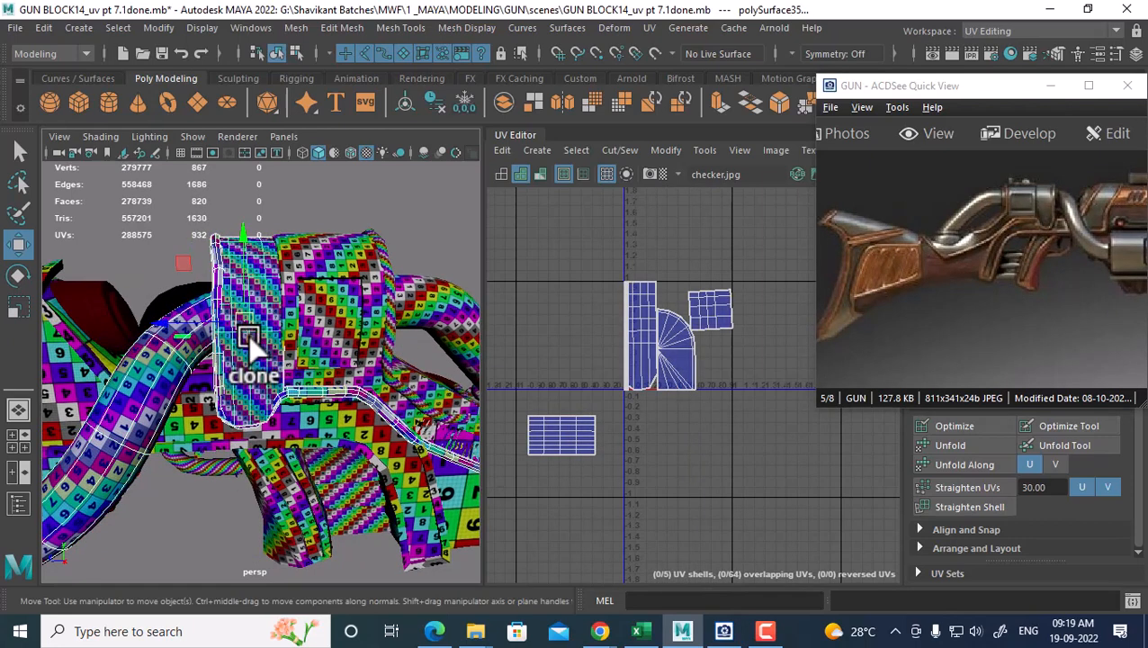
Move the thin pipe's UV strip left, beside the panel shells
click(320, 410)
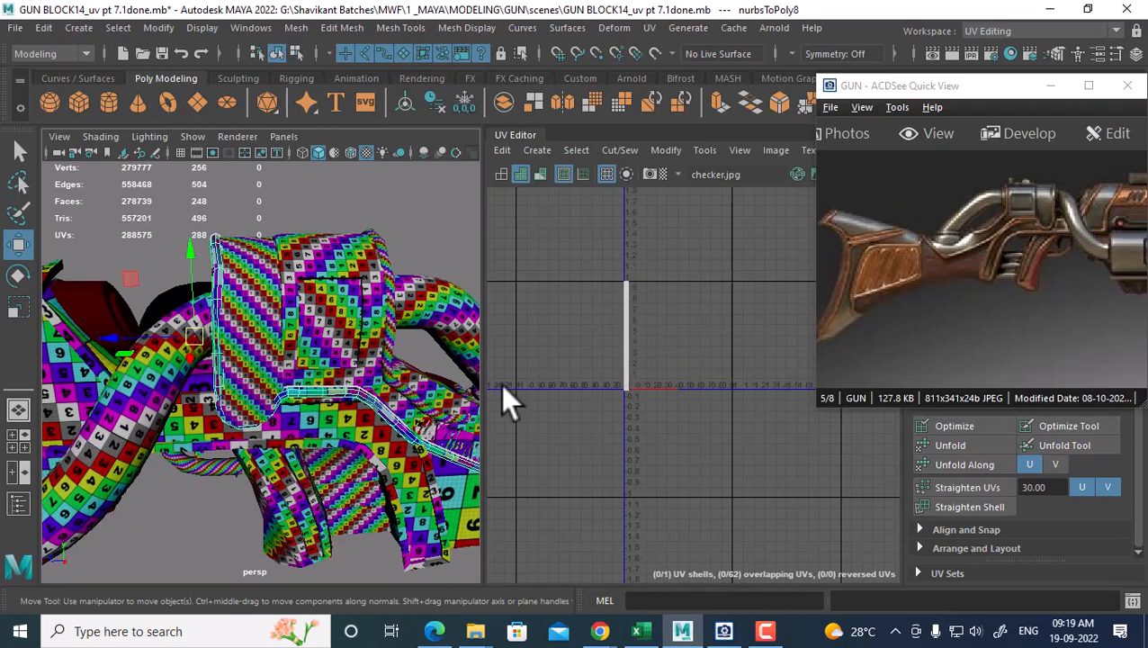
right_drag(691, 328, 754, 330)
drag(689, 235, 583, 424)
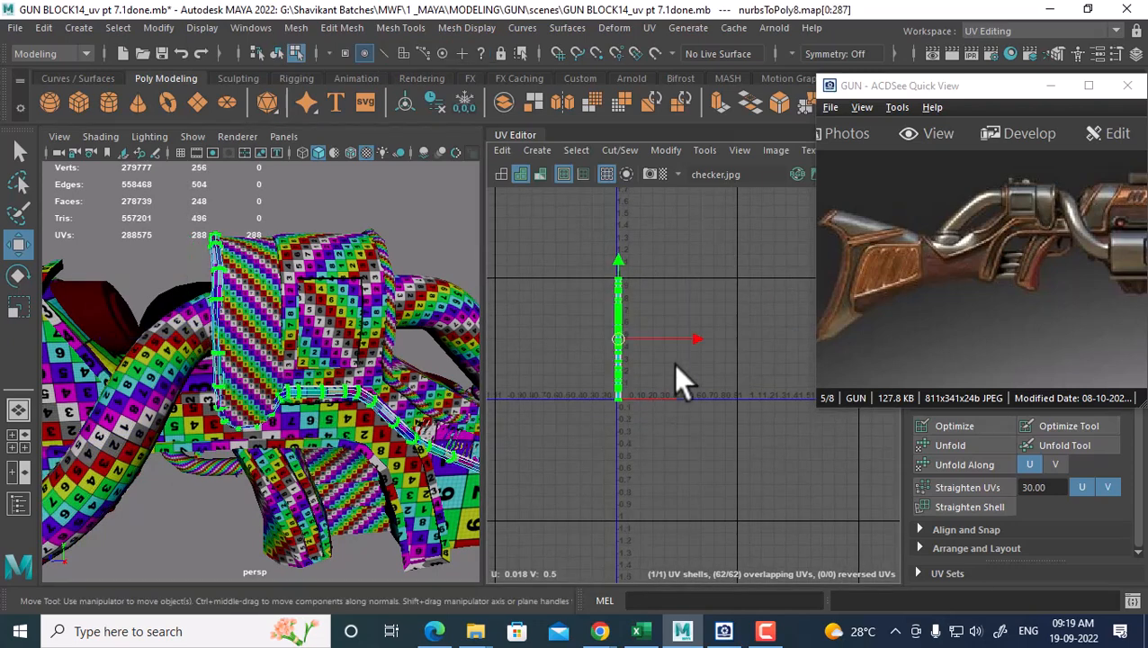
drag(695, 337, 669, 339)
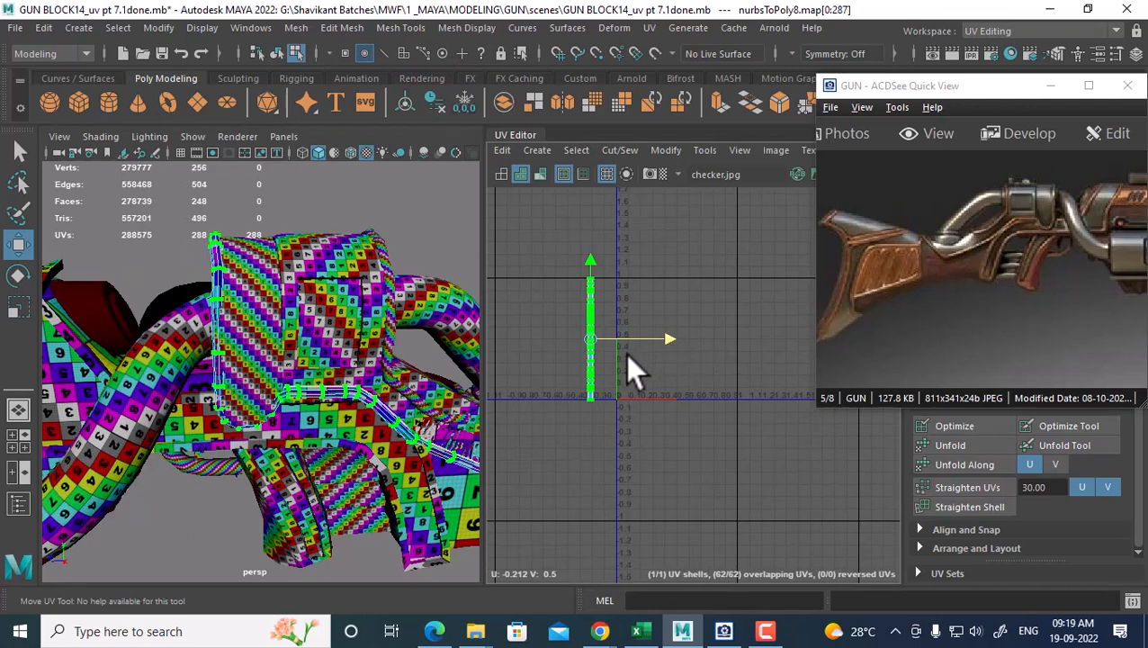
Combine the curved tube, trim and panel pieces into one mesh
right_drag(231, 167, 320, 140)
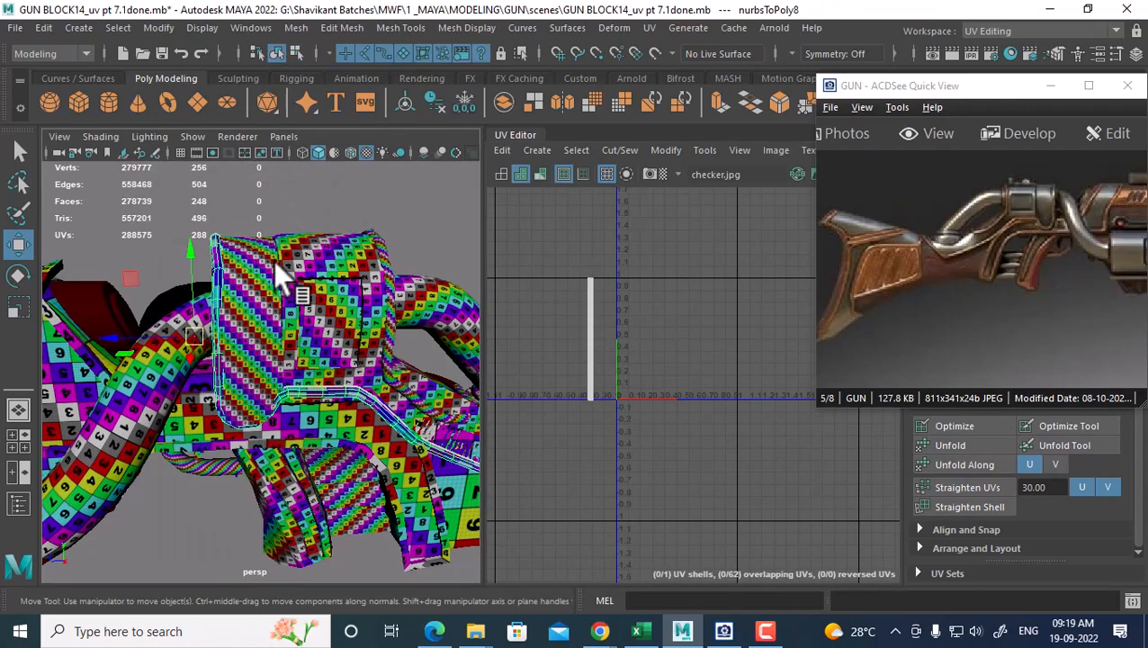
click(145, 395)
shift+click(220, 319)
shift+click(256, 295)
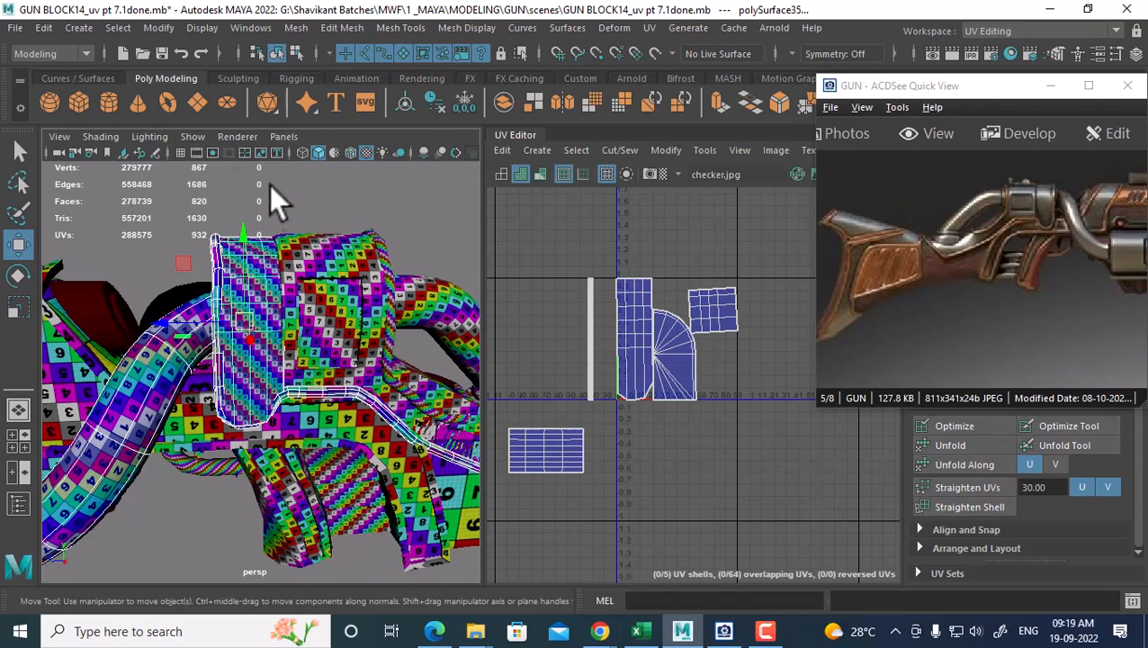
shift+right_drag(269, 184, 260, 532)
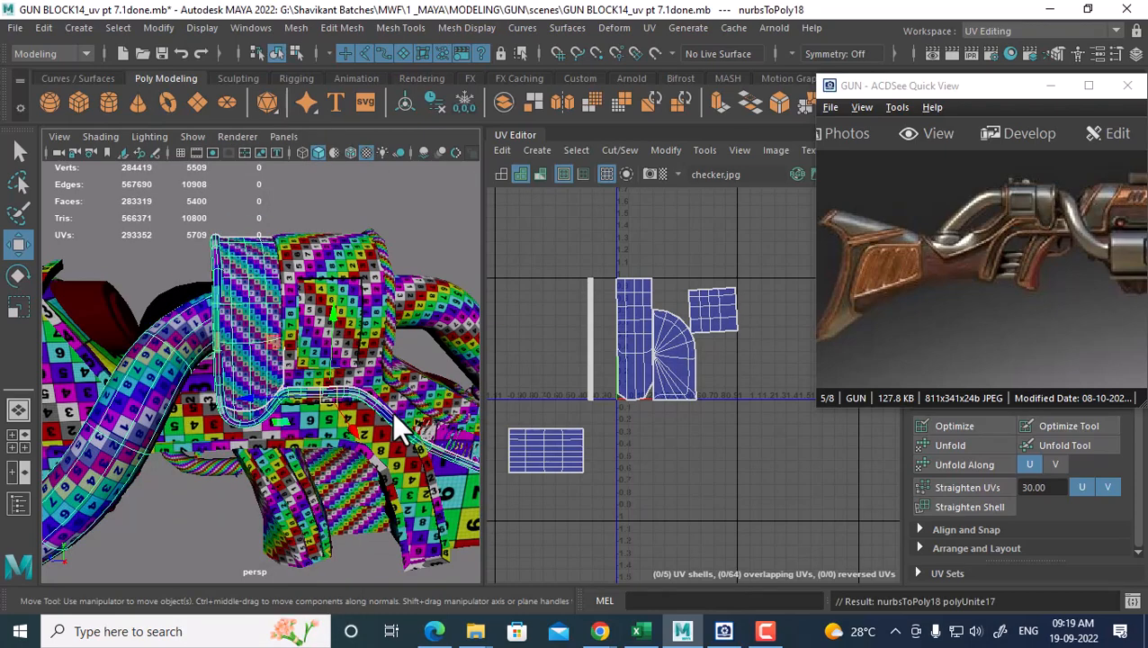
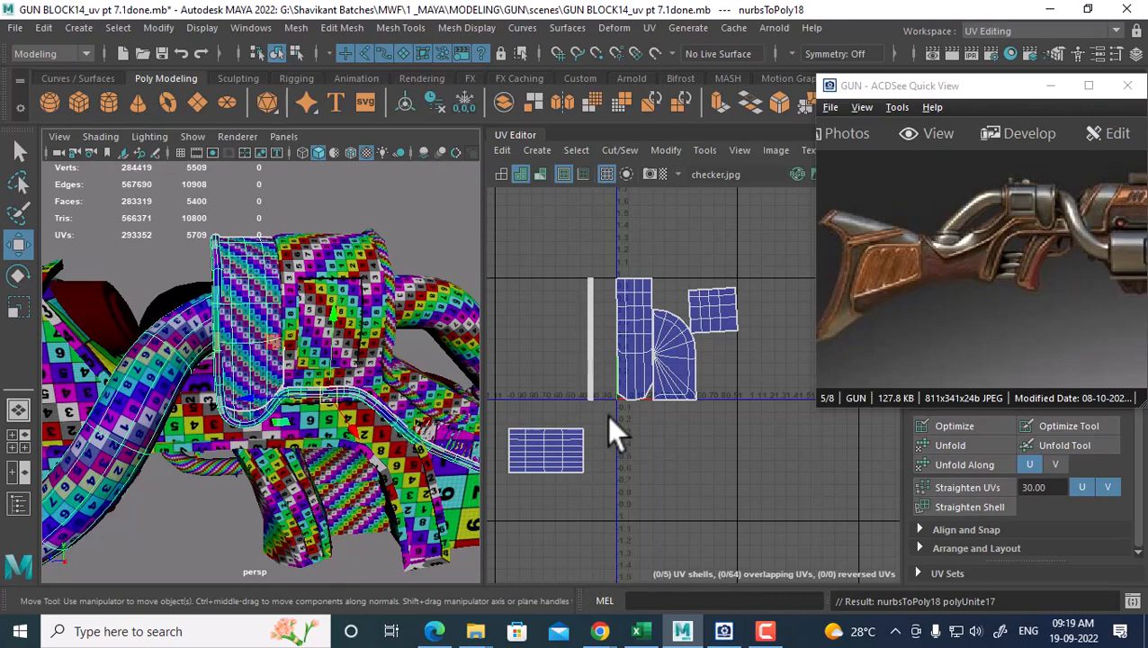
Select the upper-right UV shells and slide them left along U
alt+drag(298, 473, 324, 414)
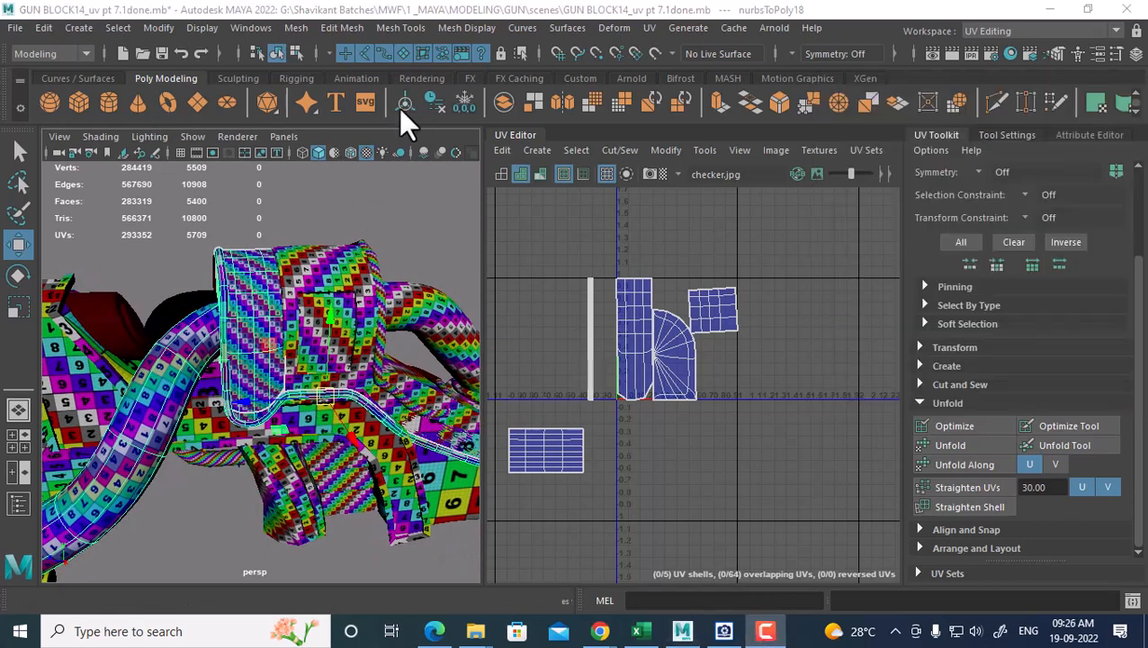
scroll(797, 382, down, 3)
alt+middle_drag(718, 423, 761, 367)
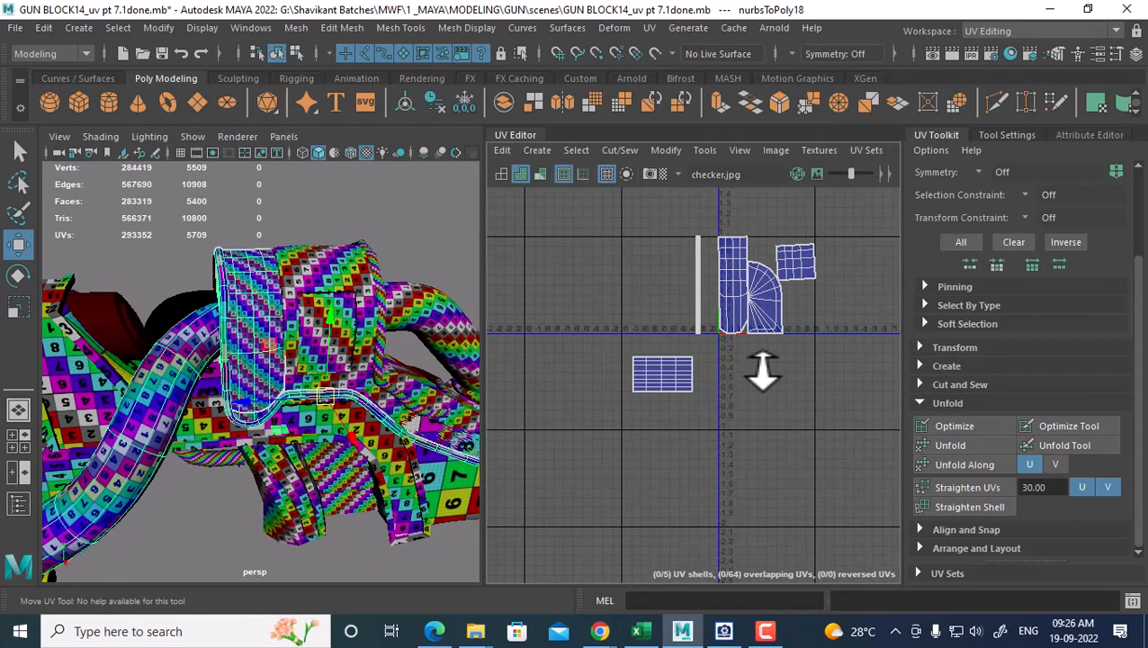
right_click(757, 323)
right_drag(755, 320, 830, 322)
drag(849, 217, 708, 338)
scroll(785, 324, up, 1)
drag(835, 289, 686, 279)
drag(729, 229, 535, 346)
scroll(621, 387, down, 6)
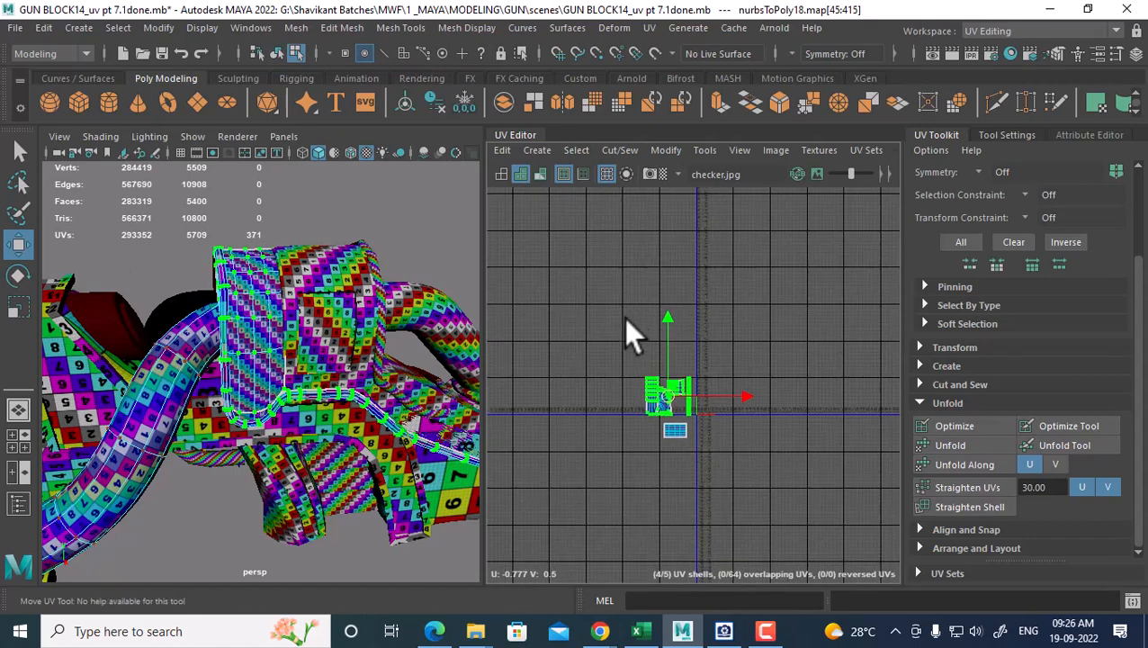
Combine the lower-left body part and the curved tube into one mesh, polySurface50
right_drag(278, 163, 387, 146)
click(180, 360)
alt+drag(175, 379, 216, 365)
alt+middle_drag(213, 363, 378, 328)
click(294, 510)
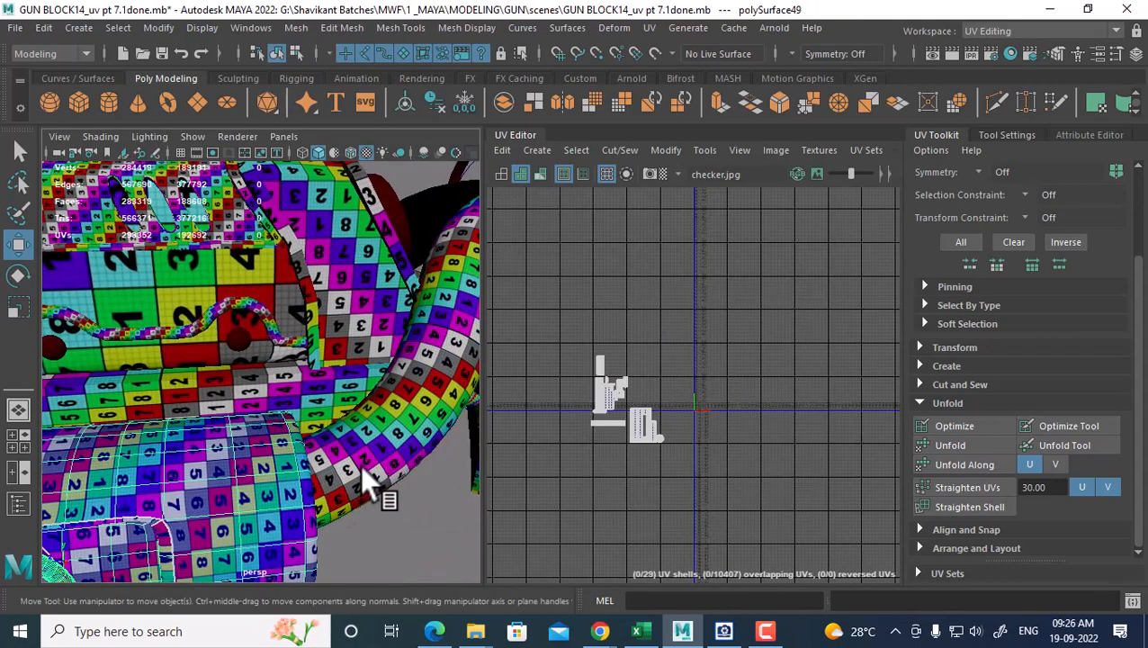
shift+click(365, 456)
scroll(753, 457, up, 3)
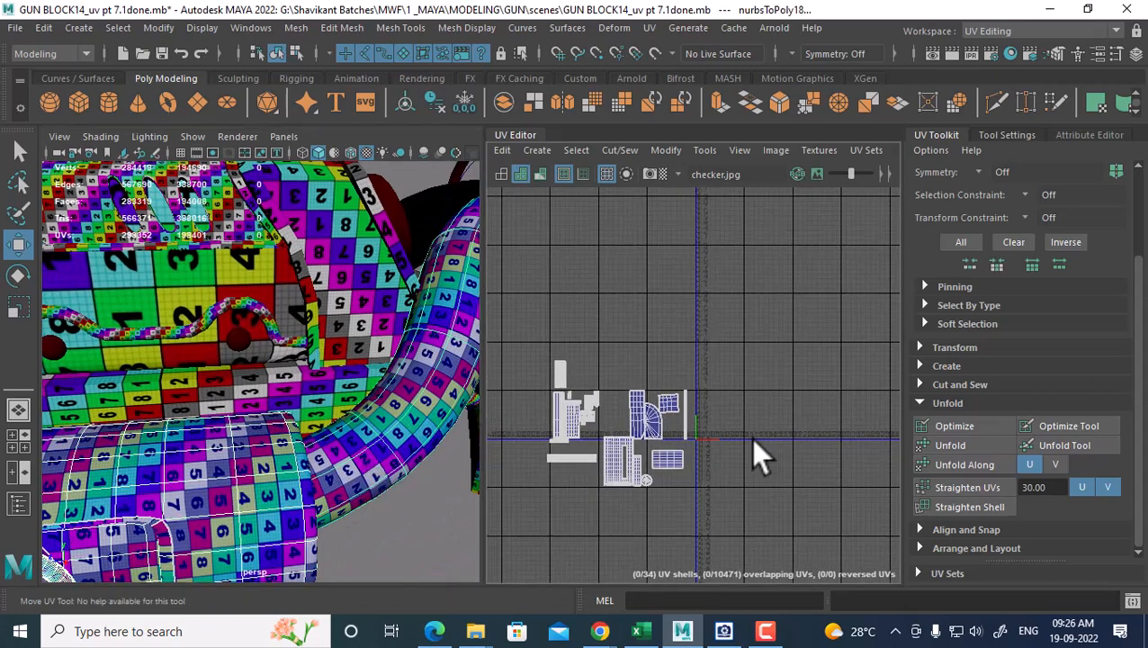
shift+right_drag(410, 403, 410, 390)
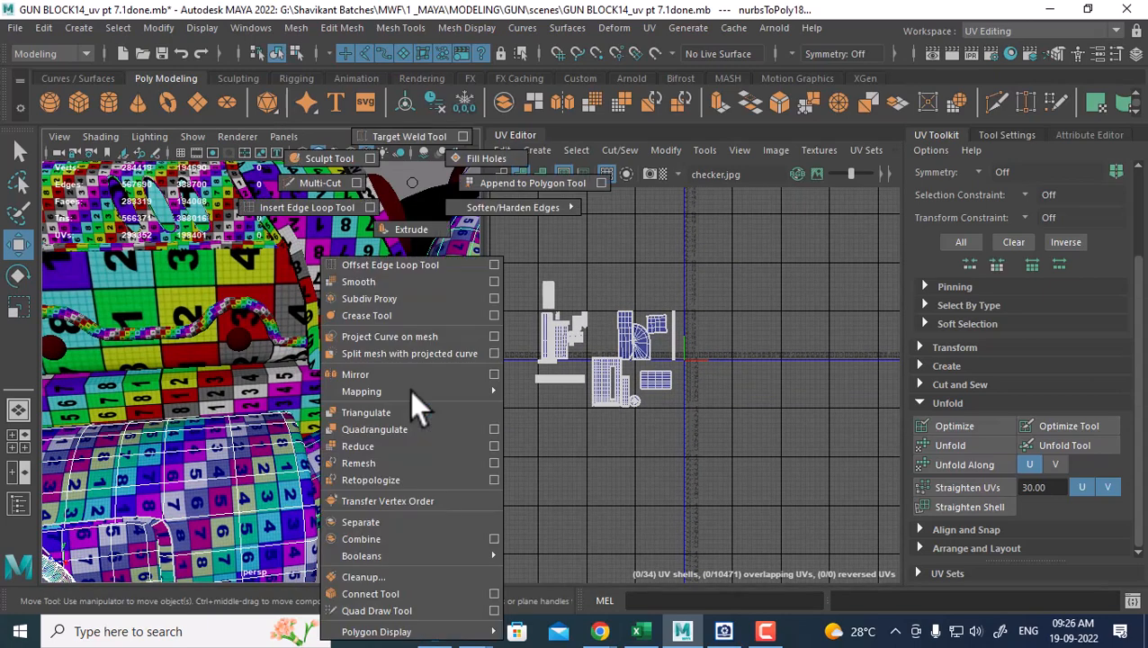
click(401, 539)
click(401, 539)
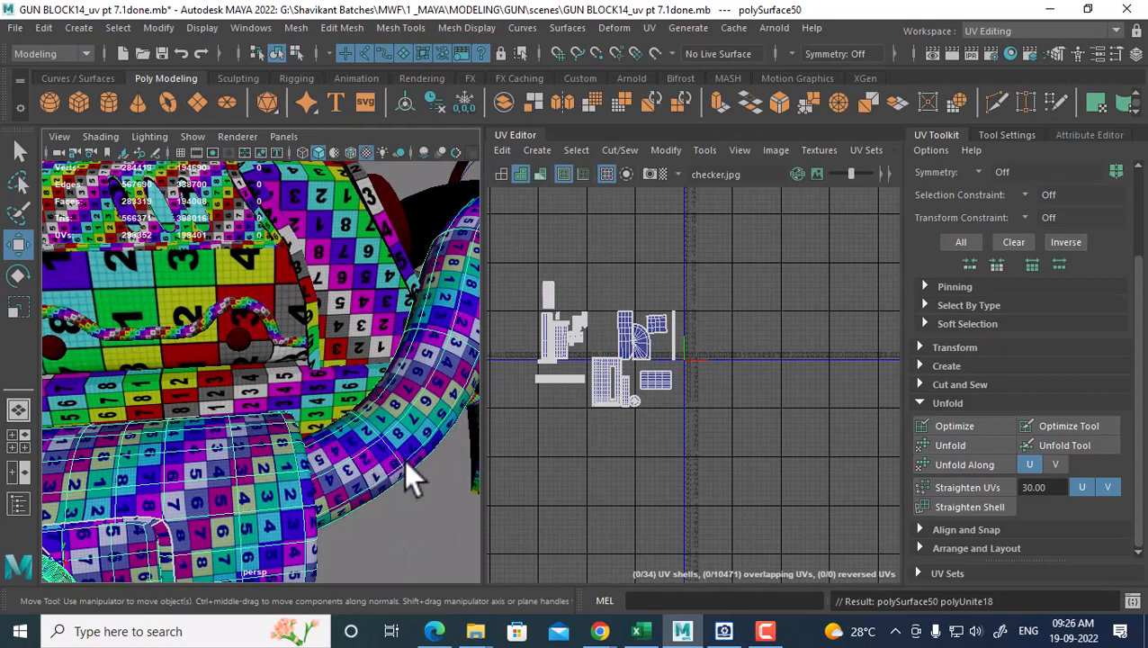
Select the newly combined mesh and inspect its UV layout
alt+drag(405, 474, 363, 482)
click(320, 462)
scroll(323, 474, down, 5)
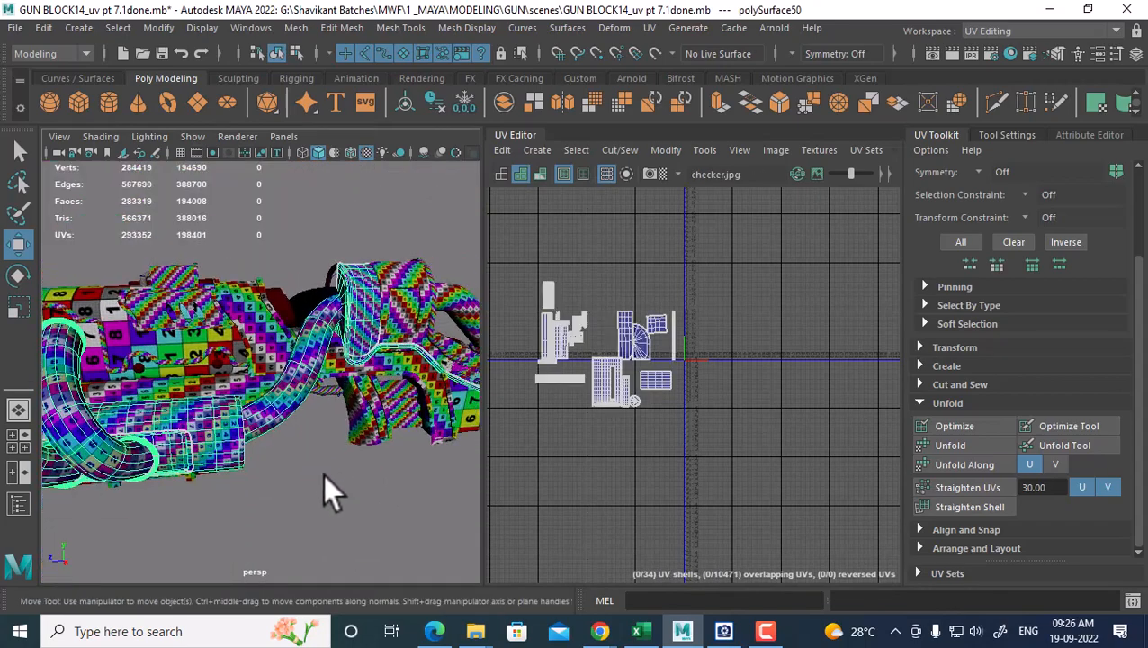
scroll(396, 371, up, 3)
scroll(711, 414, up, 5)
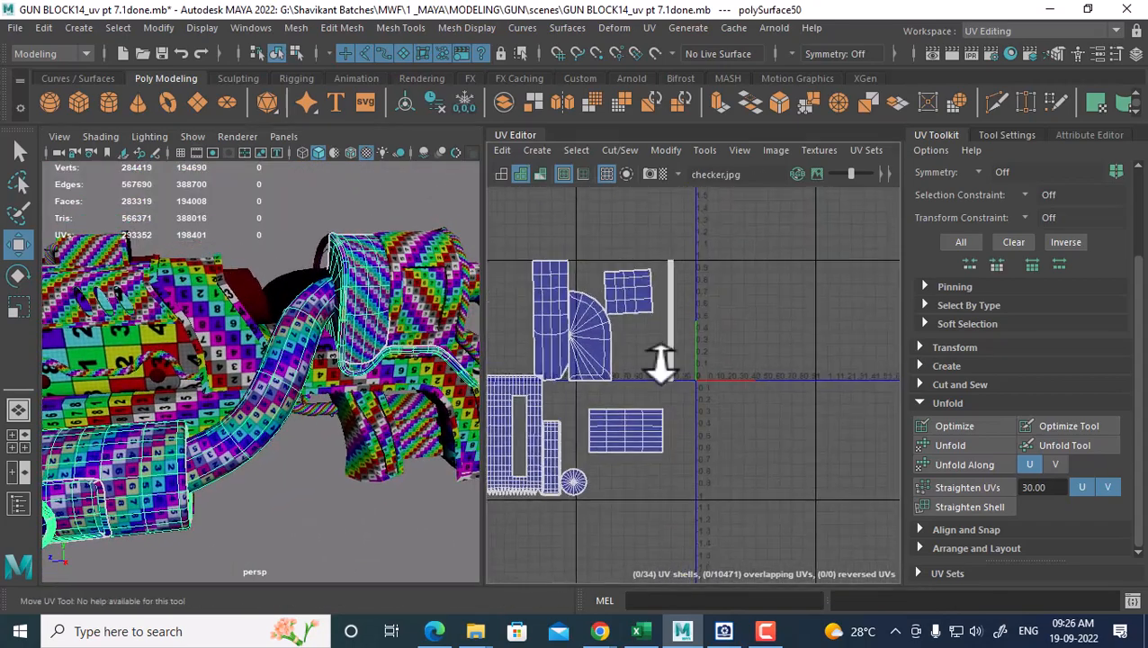
alt+middle_drag(703, 396, 713, 398)
alt+middle_drag(730, 329, 728, 349)
scroll(731, 344, down, 4)
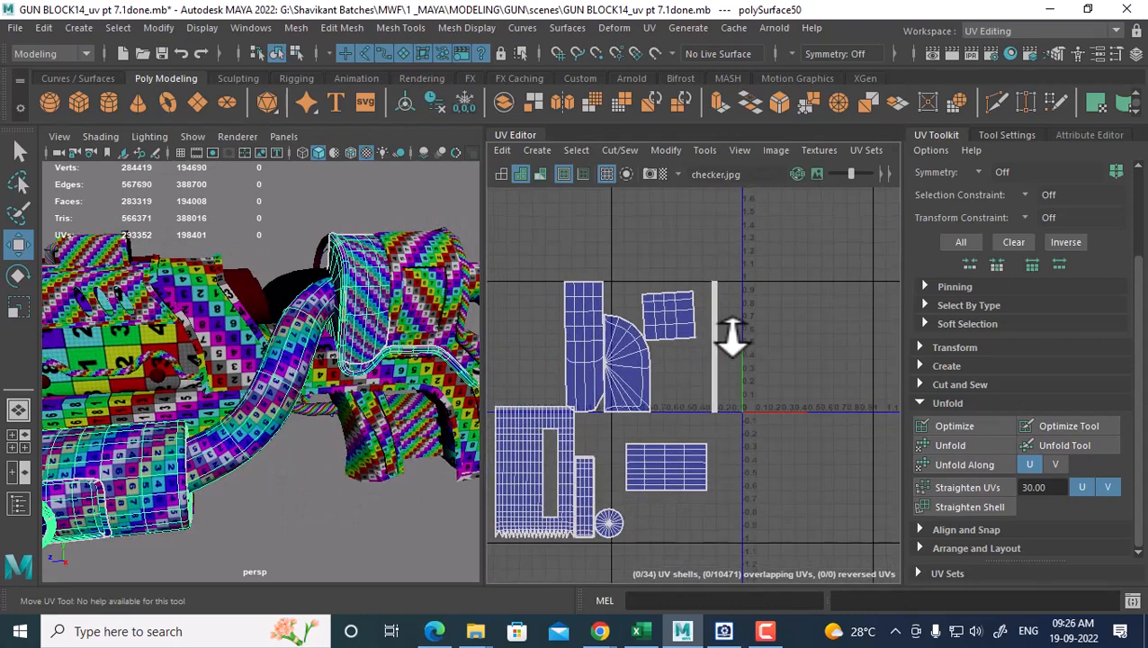
alt+drag(429, 386, 362, 383)
scroll(754, 349, up, 8)
alt+middle_drag(733, 394, 820, 406)
scroll(820, 405, up, 2)
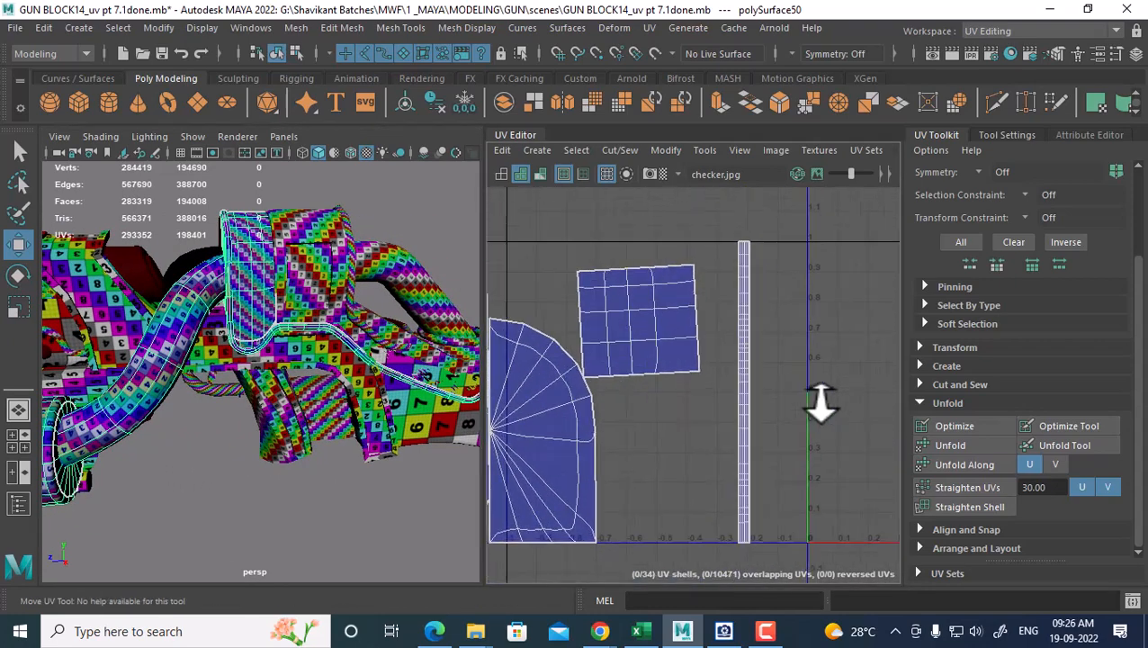
Turn off smooth preview on the combined mesh
right_drag(653, 309, 675, 310)
click(252, 250)
right_drag(250, 249, 349, 171)
key(1)
scroll(687, 301, up, 1)
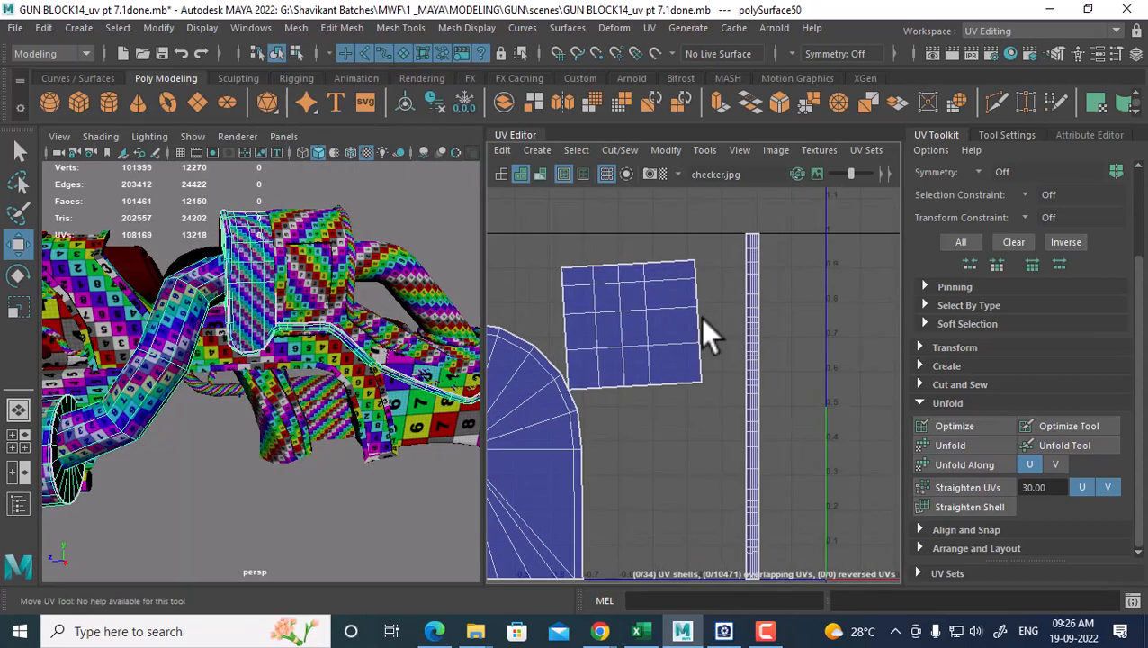
Straighten the square UV shell and nudge it slightly right
right_drag(700, 318, 722, 313)
drag(706, 247, 662, 291)
ctrl+right_drag(663, 295, 746, 335)
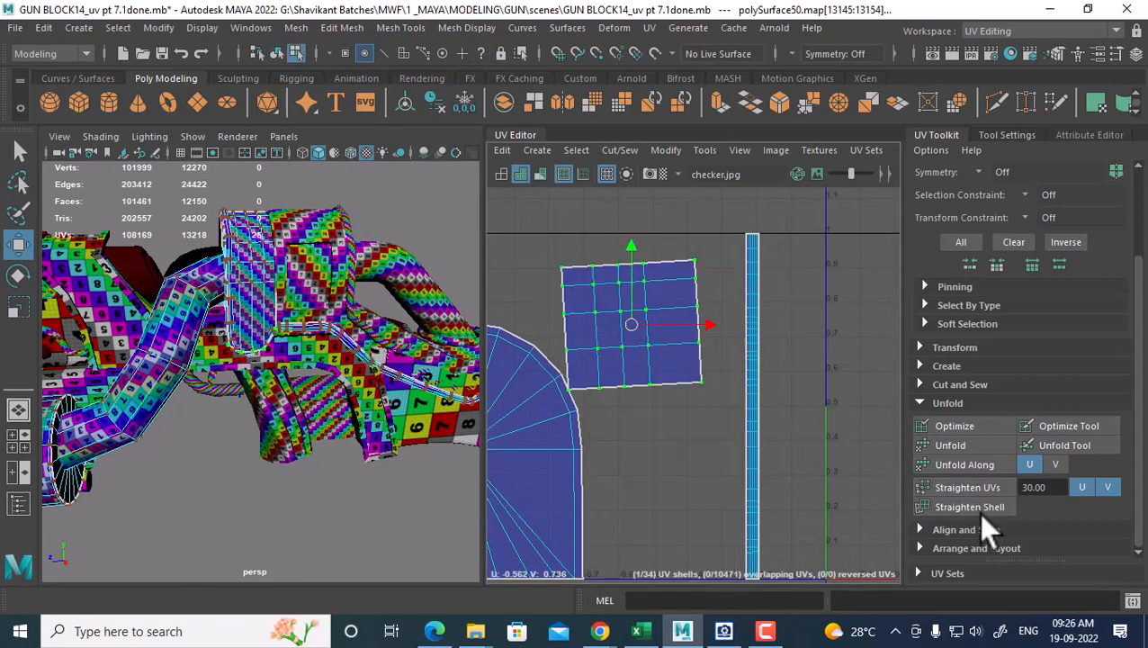
click(973, 504)
scroll(711, 373, down, 2)
scroll(725, 432, down, 2)
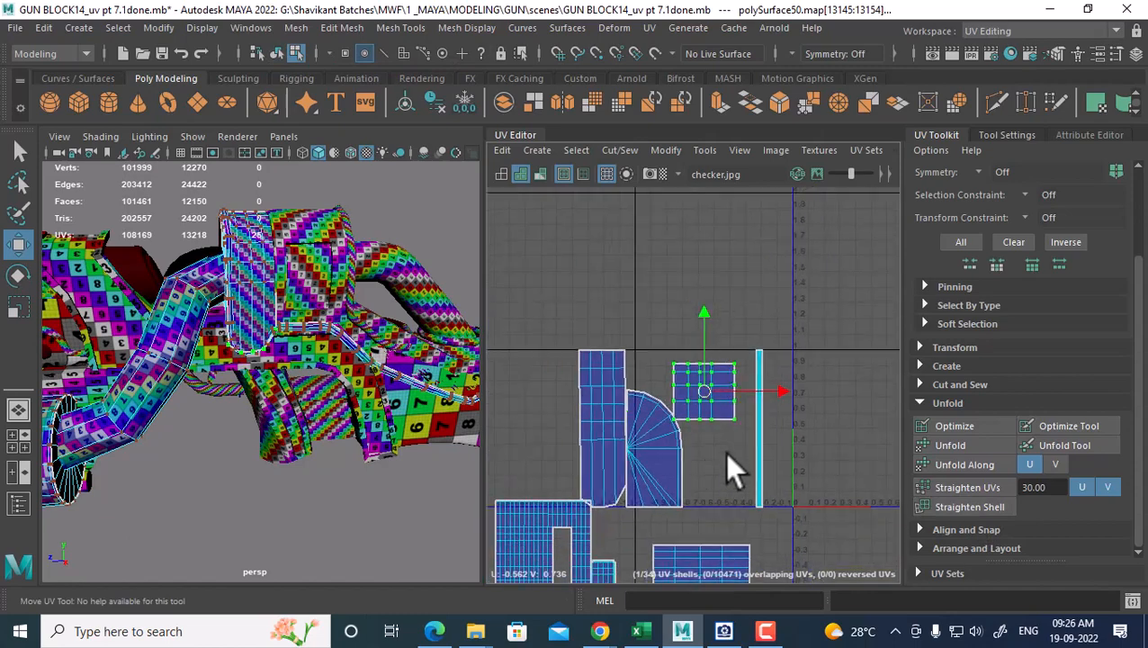
drag(782, 389, 785, 389)
Combine the top box part and the tube-and-ring part into one mesh, polySurface51
alt+drag(261, 318, 241, 252)
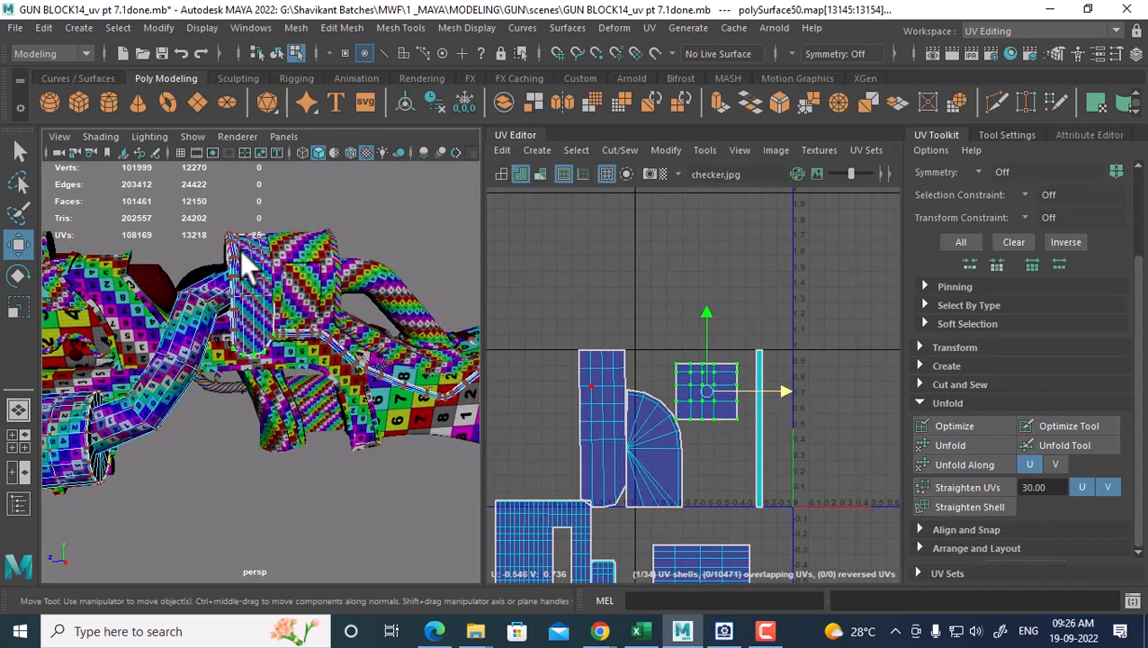
right_drag(241, 252, 334, 143)
click(315, 222)
click(293, 331)
scroll(774, 443, up, 2)
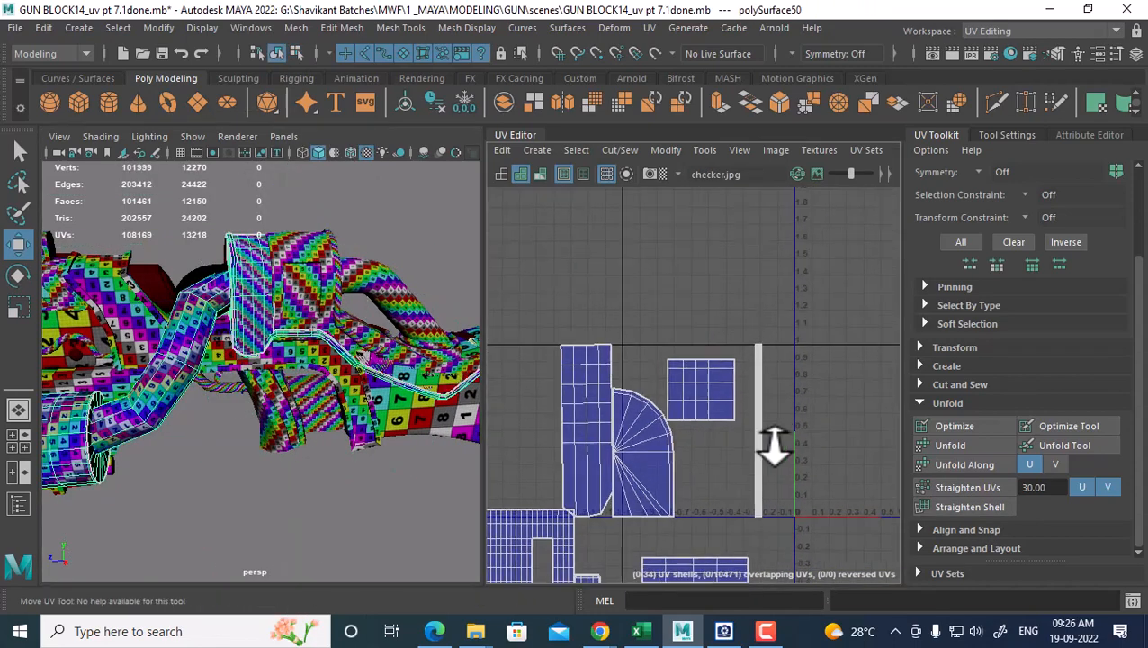
alt+middle_drag(774, 443, 702, 413)
click(316, 244)
alt+middle_drag(589, 323, 526, 433)
scroll(661, 399, down, 1)
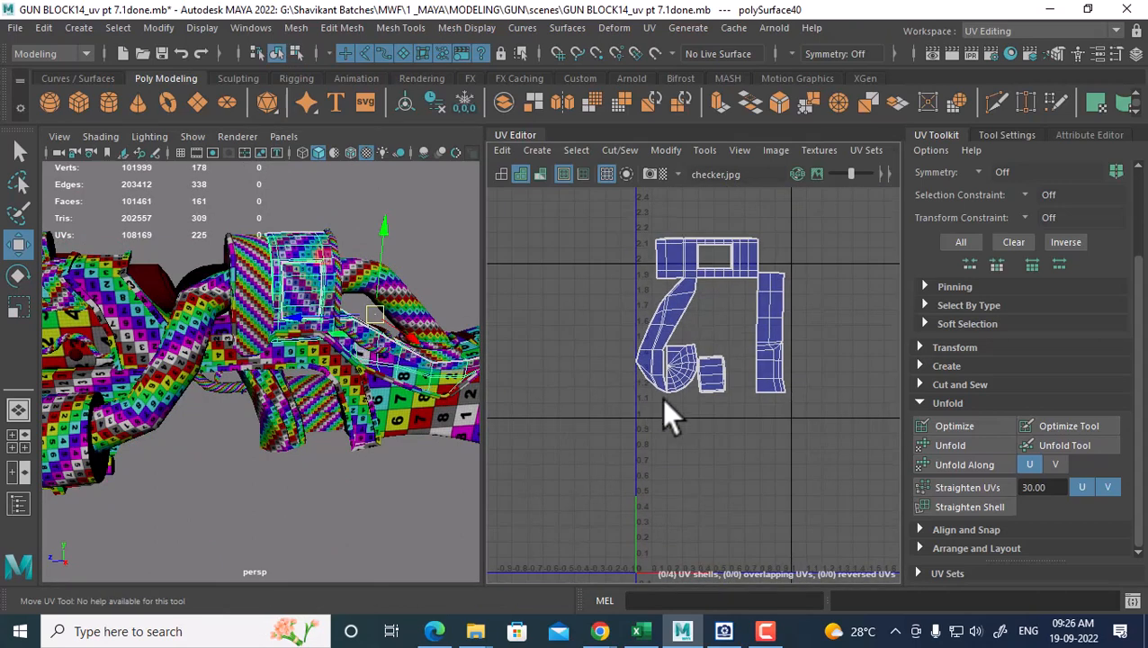
click(295, 287)
shift+click(329, 261)
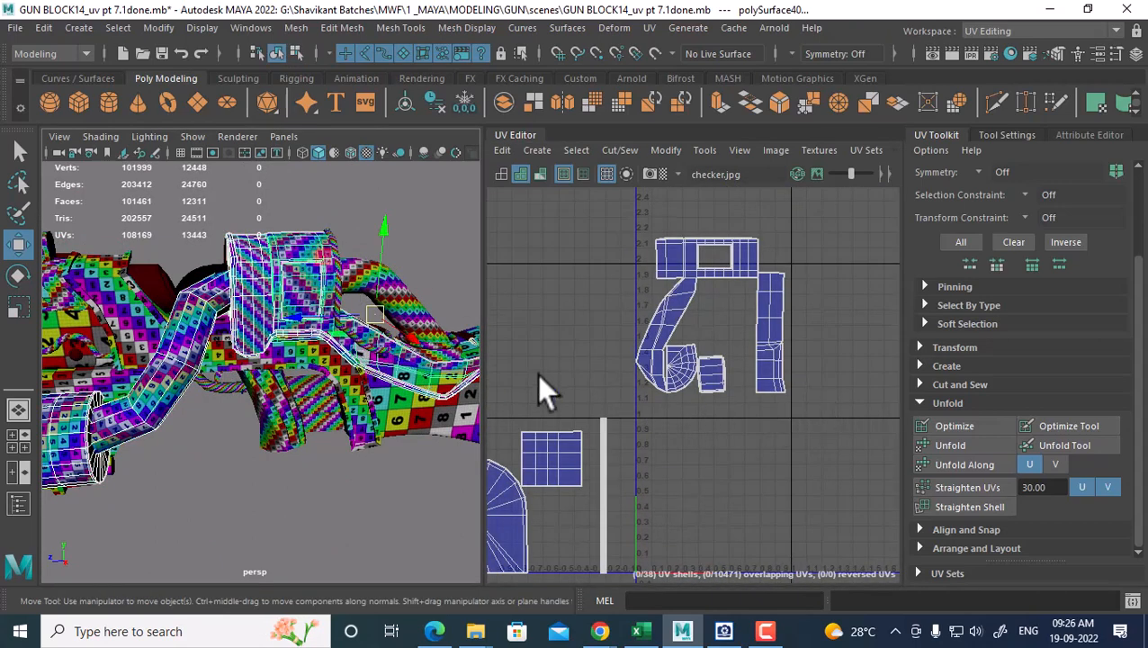
shift+right_drag(305, 238, 309, 540)
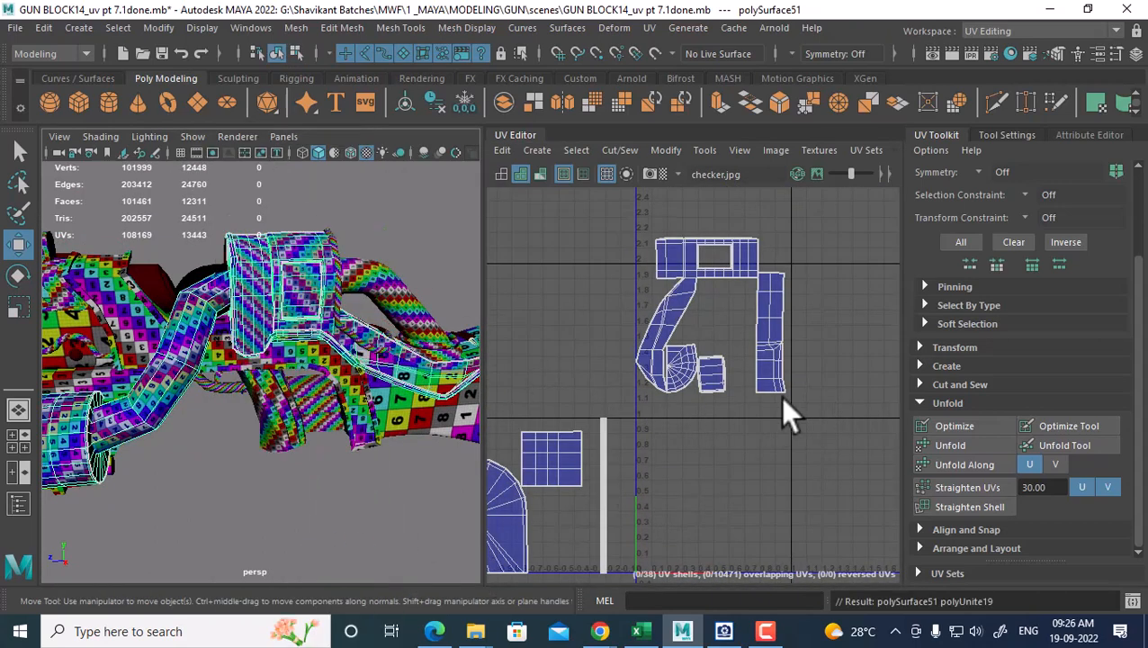
Move the new mesh's UV shells left along U
scroll(738, 371, down, 2)
right_drag(698, 346, 774, 326)
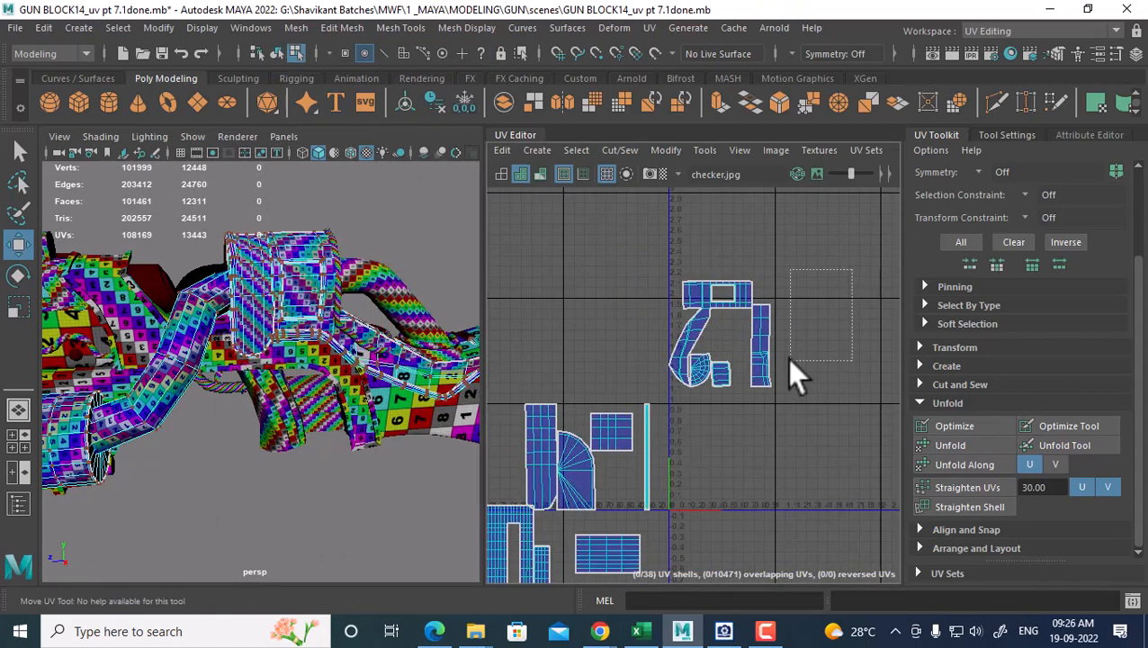
key(w)
drag(796, 348, 664, 445)
key(ctrl+z)
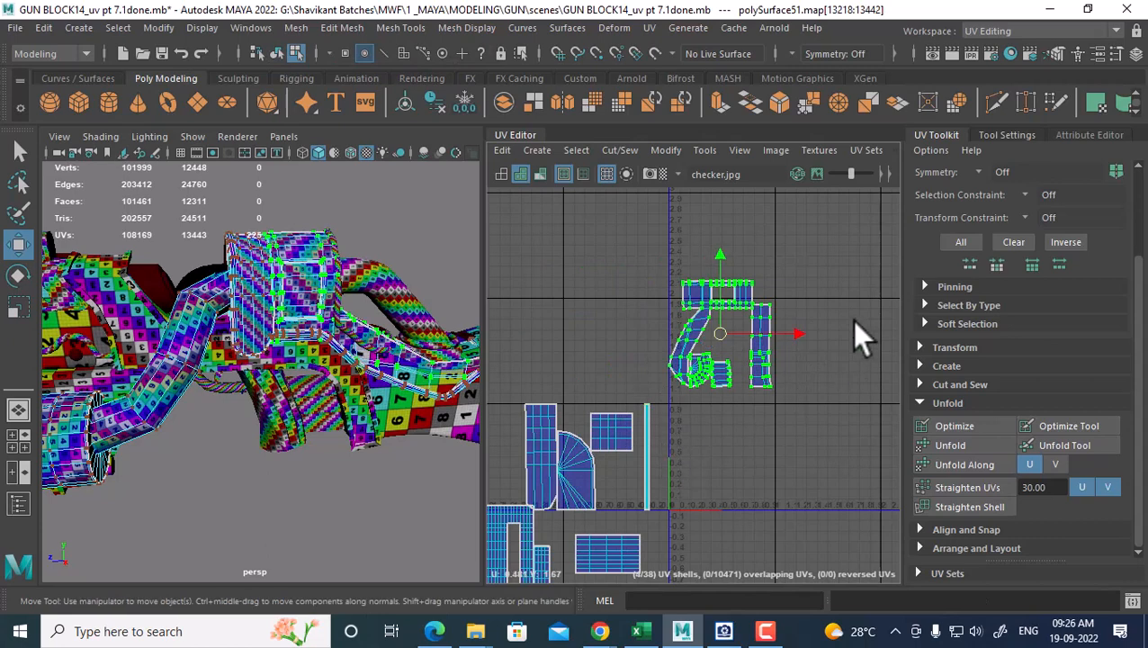
drag(797, 347, 688, 346)
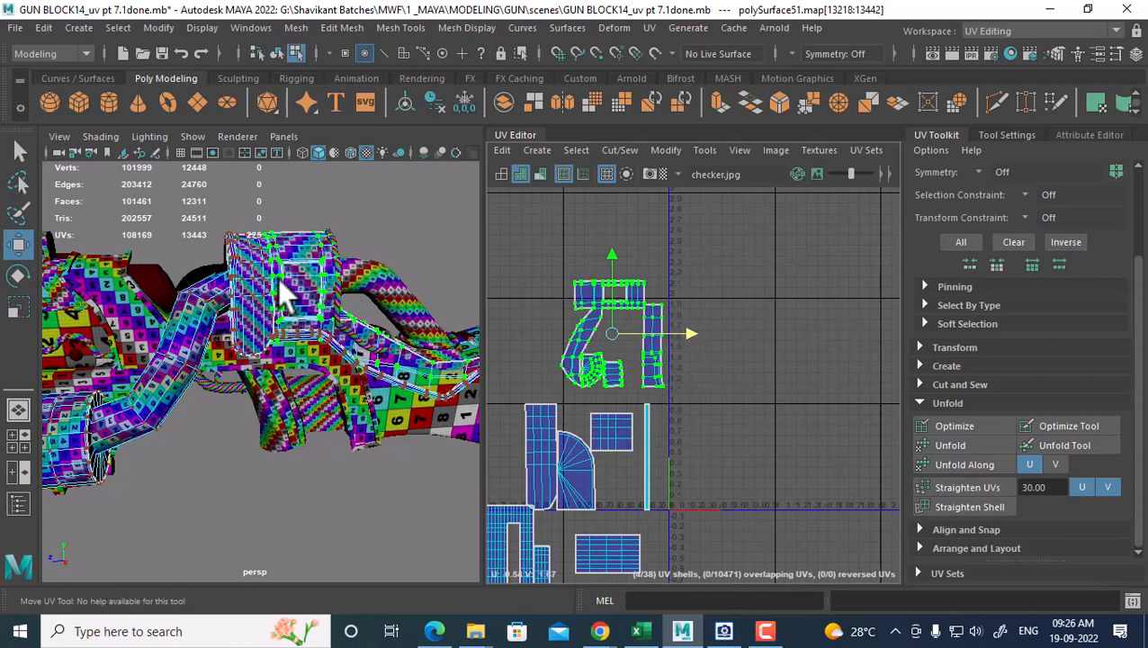
Bring up the gun reference photo in ACDSee and pan it sideways
right_drag(267, 169, 362, 195)
click(723, 631)
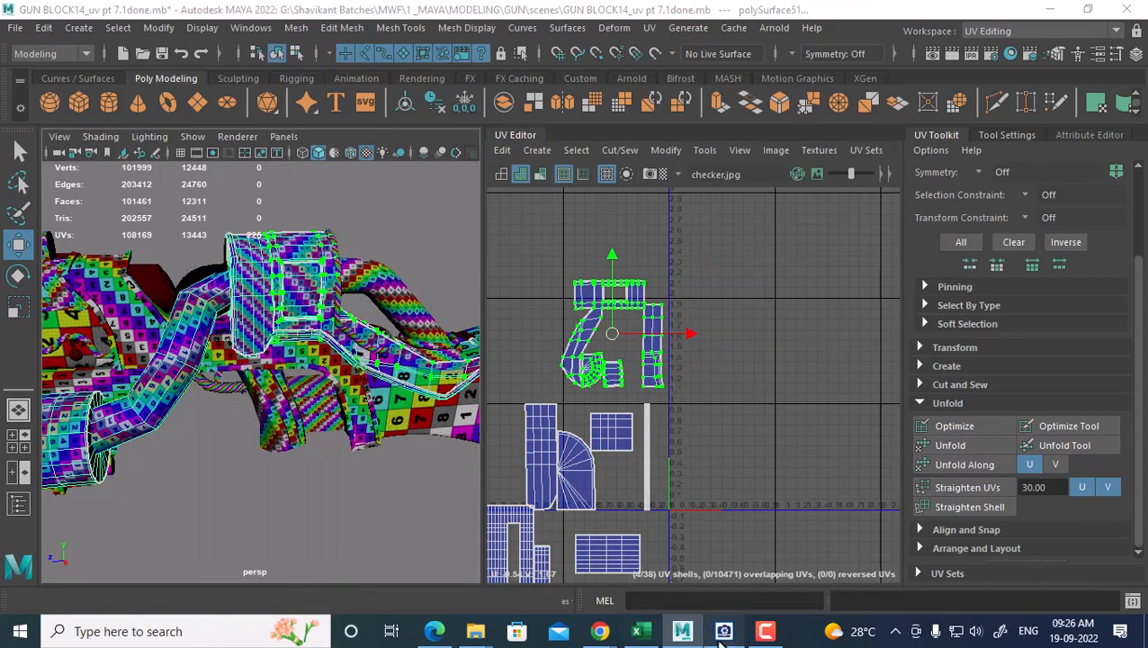
drag(1123, 307, 1047, 315)
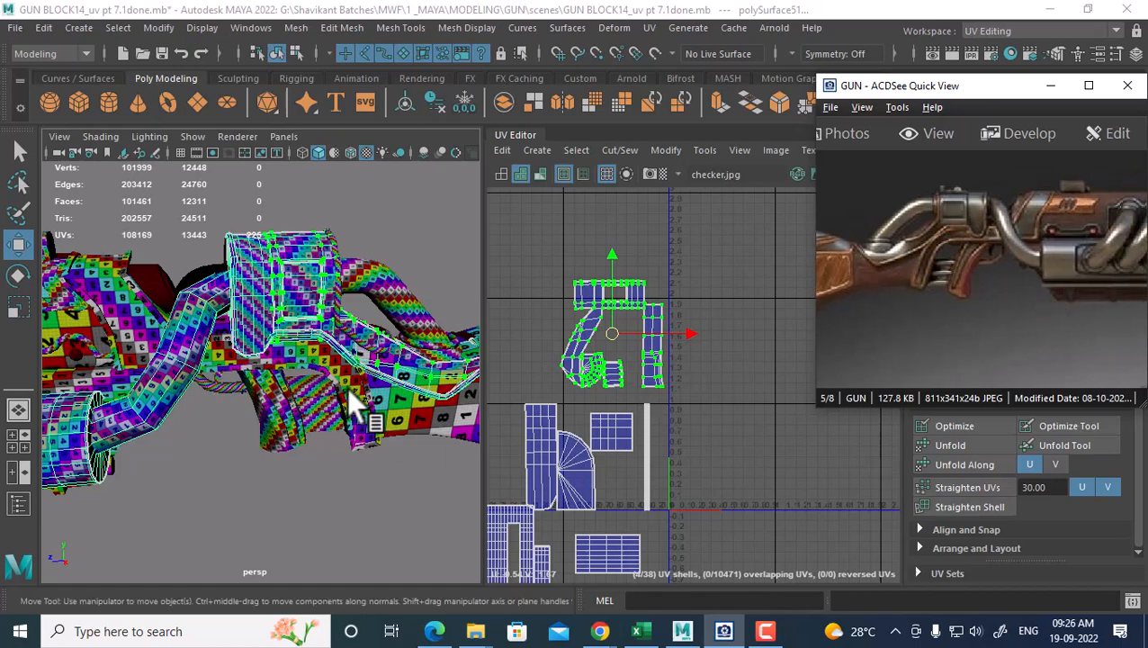
Combine the curved tube with the box-and-tube mesh
alt+drag(318, 369, 220, 393)
right_drag(119, 272, 197, 141)
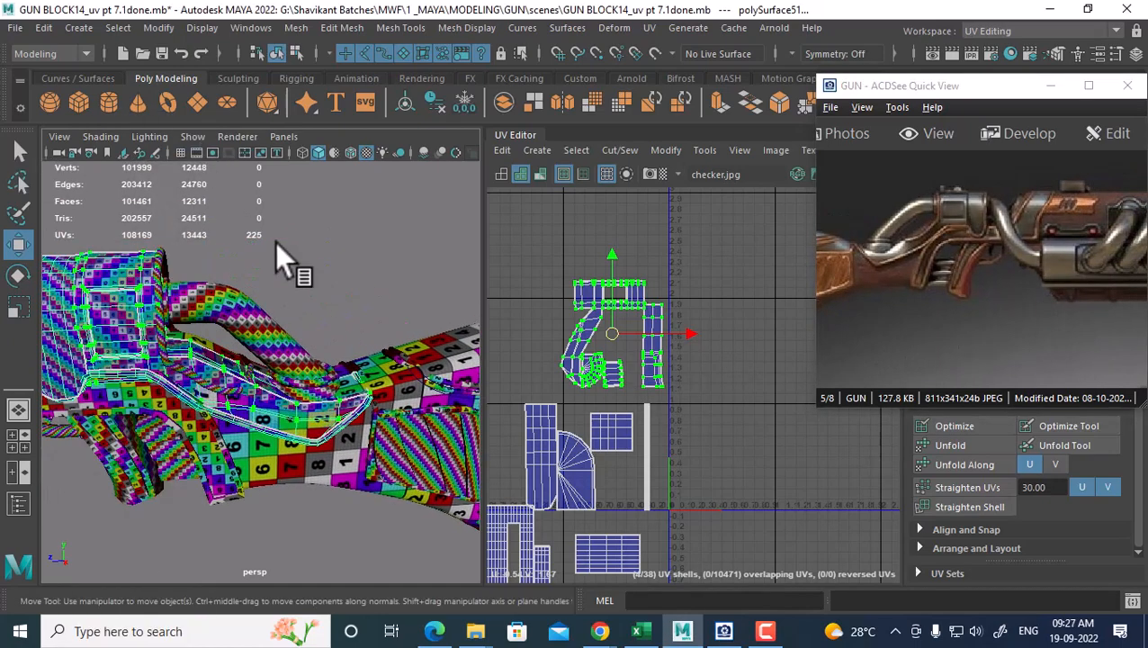
click(277, 335)
alt+middle_drag(692, 451, 660, 338)
scroll(660, 338, up, 1)
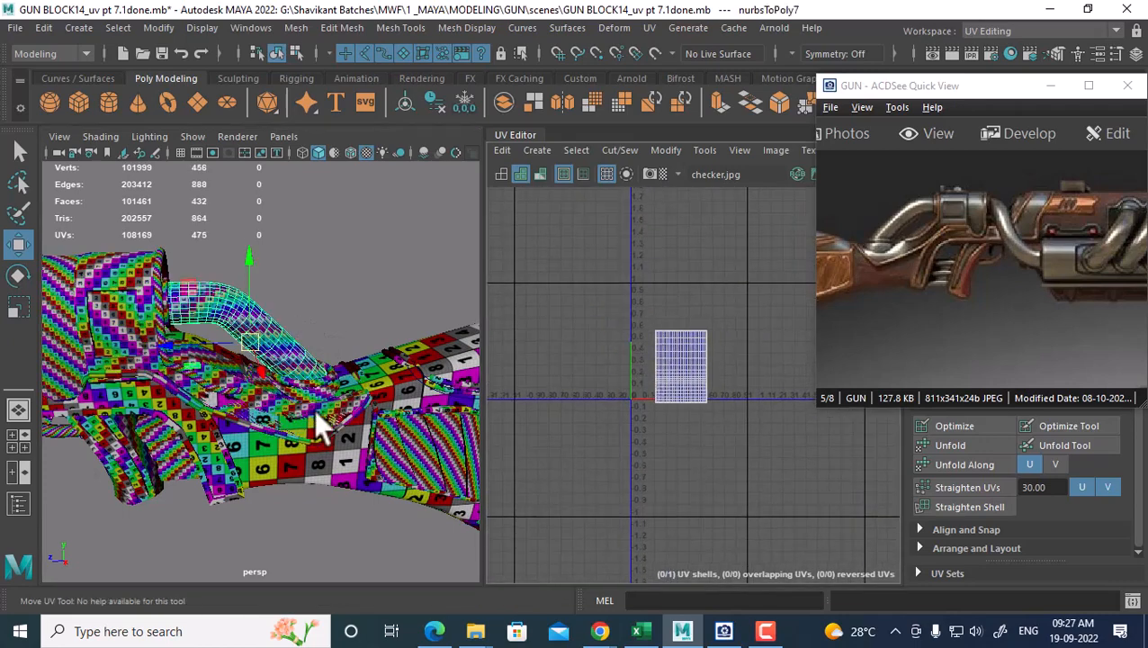
click(195, 401)
click(133, 274)
shift+click(262, 318)
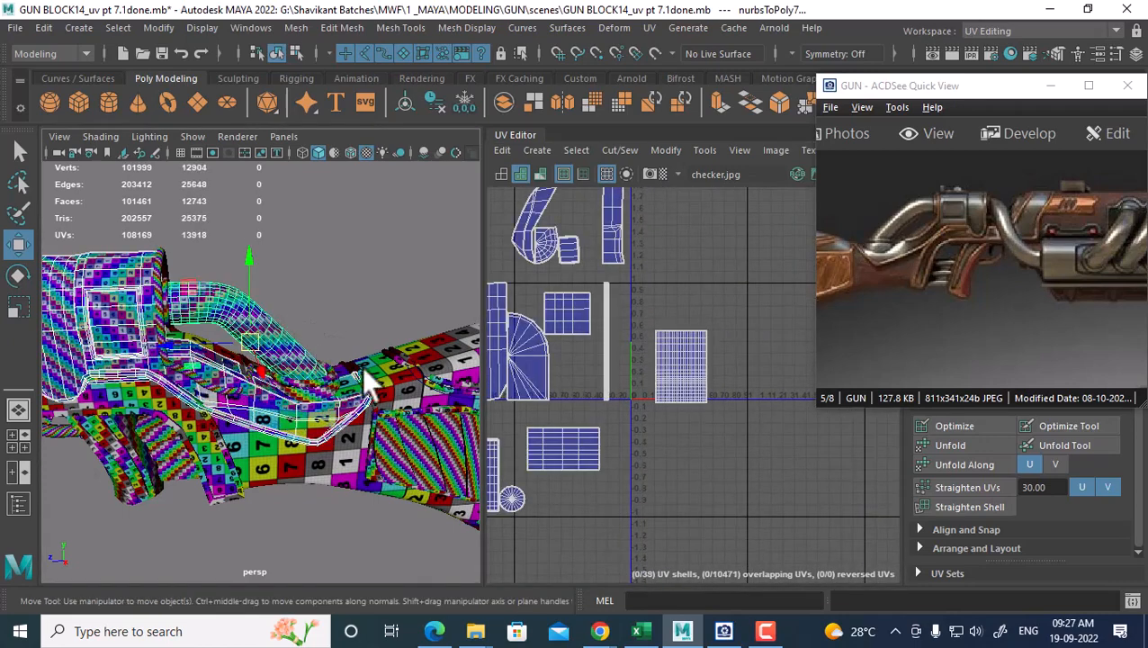
shift+right_drag(263, 258, 264, 539)
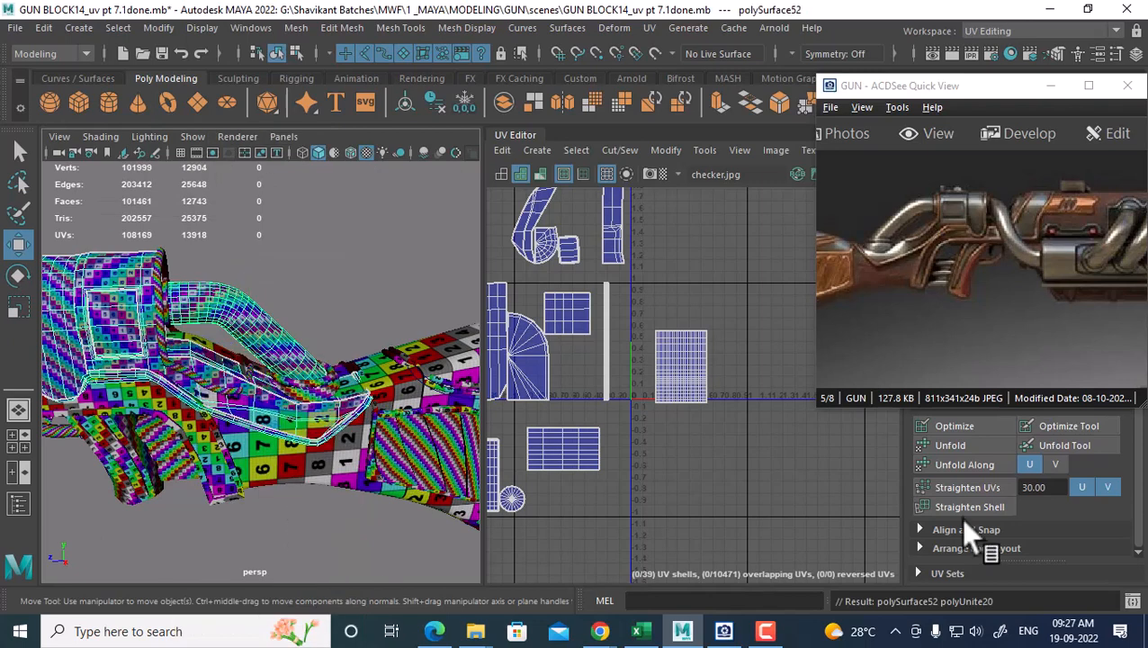
click(766, 631)
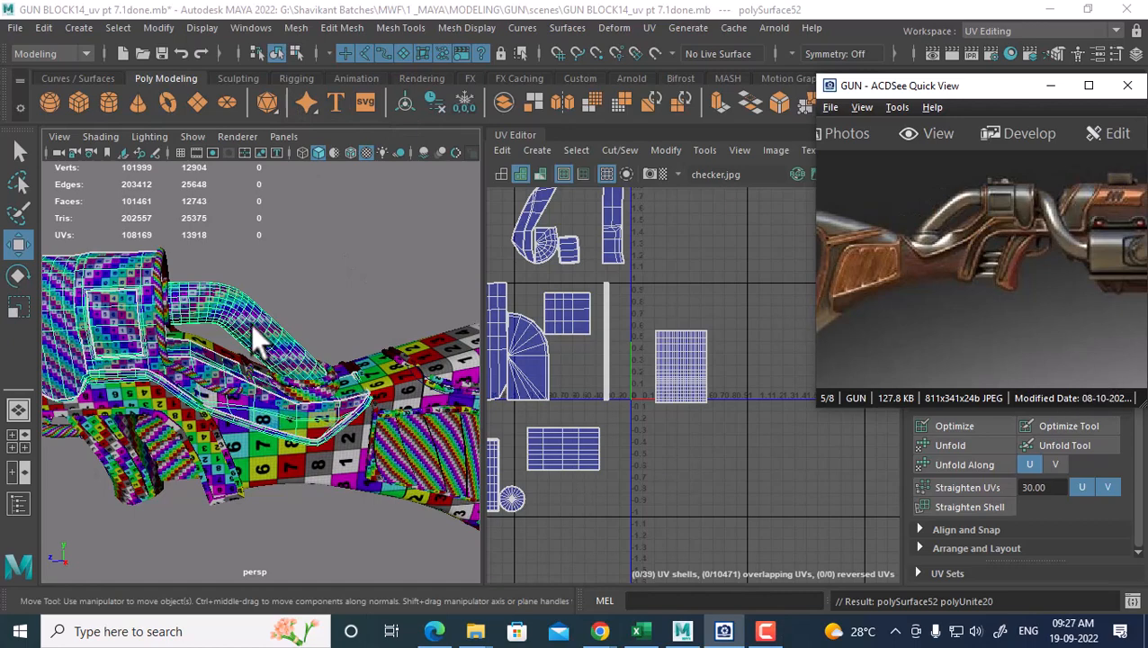
click(326, 440)
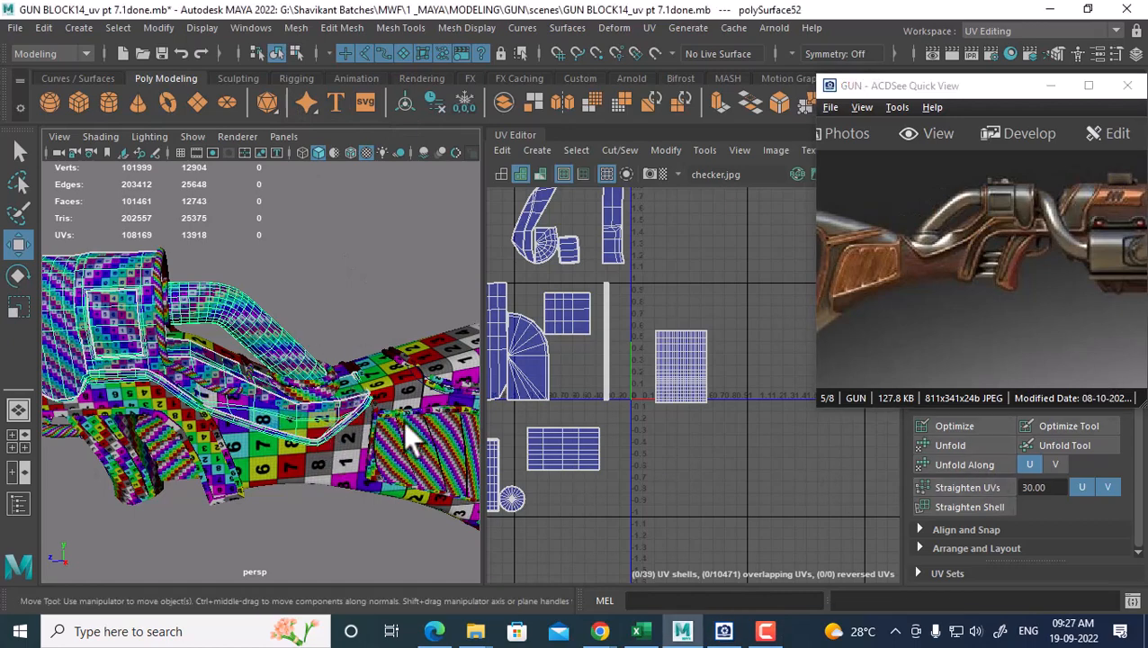
Select polySurface52 and nurbsToPoly1, then narrow the selection back to polySurface52
alt+drag(233, 432, 250, 425)
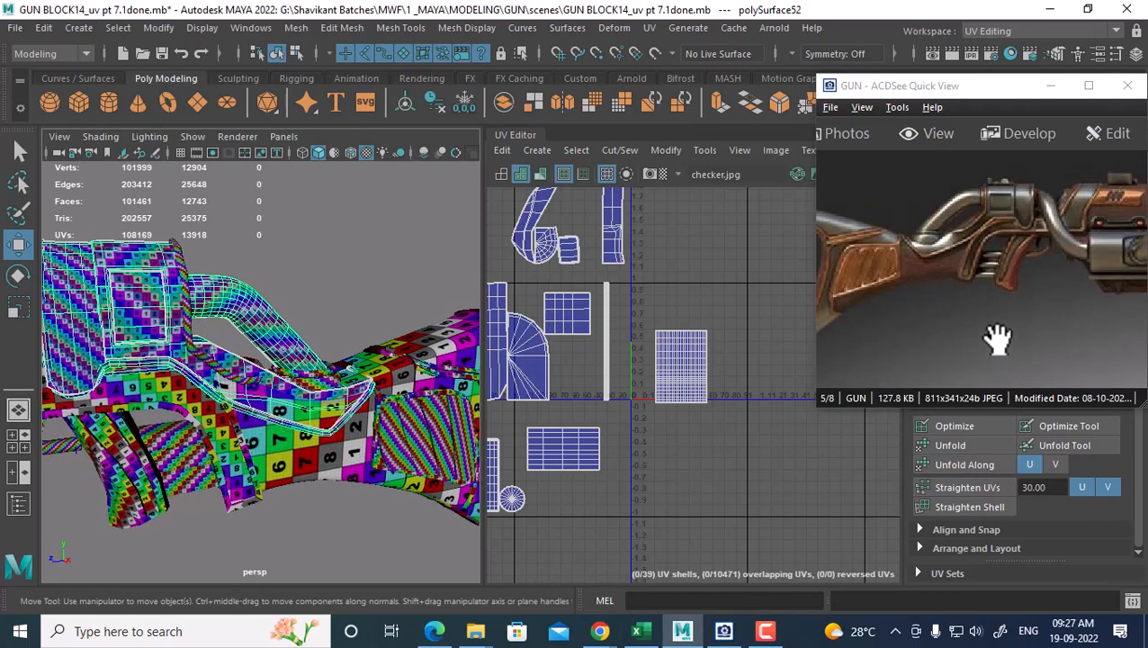
click(174, 456)
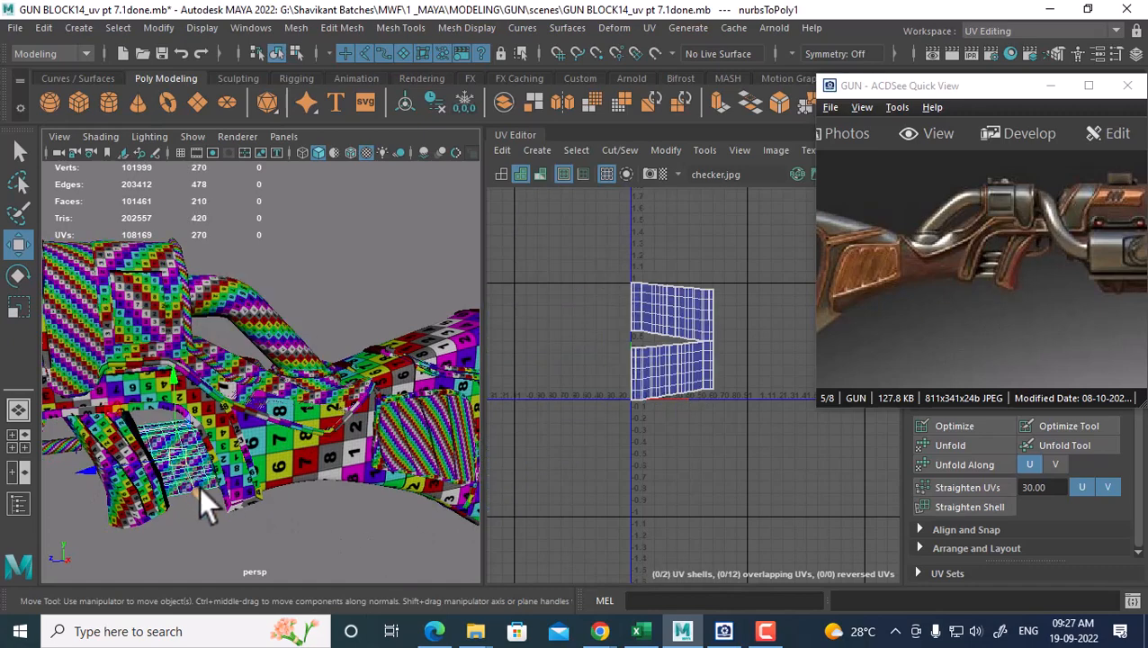
scroll(707, 428, up, 3)
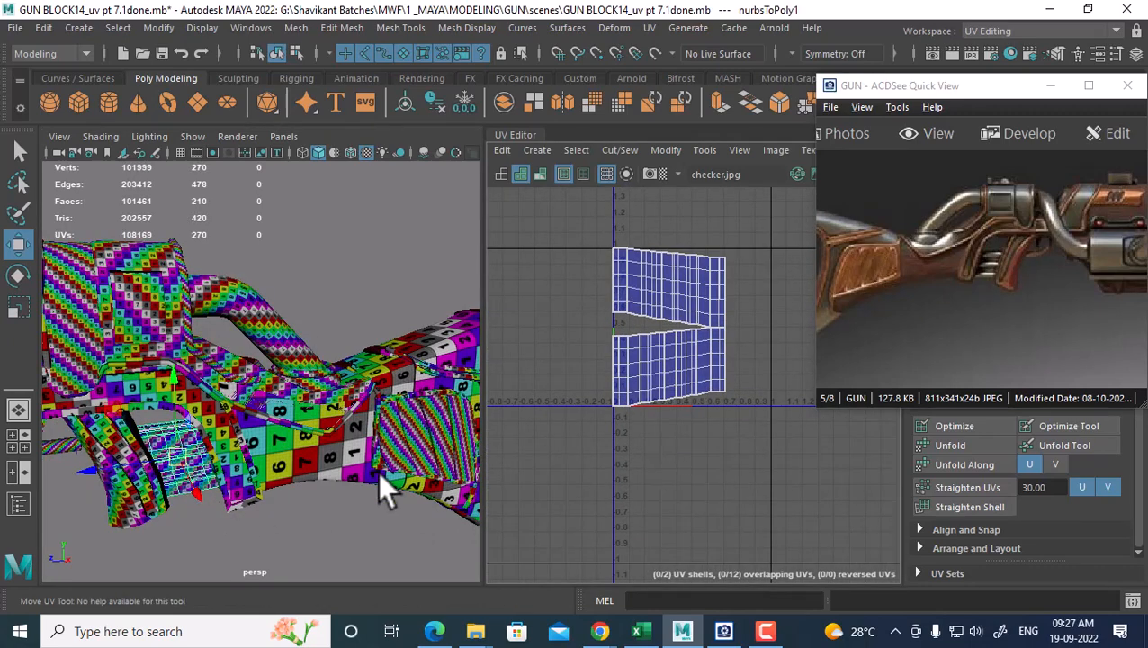
click(185, 306)
shift+click(282, 430)
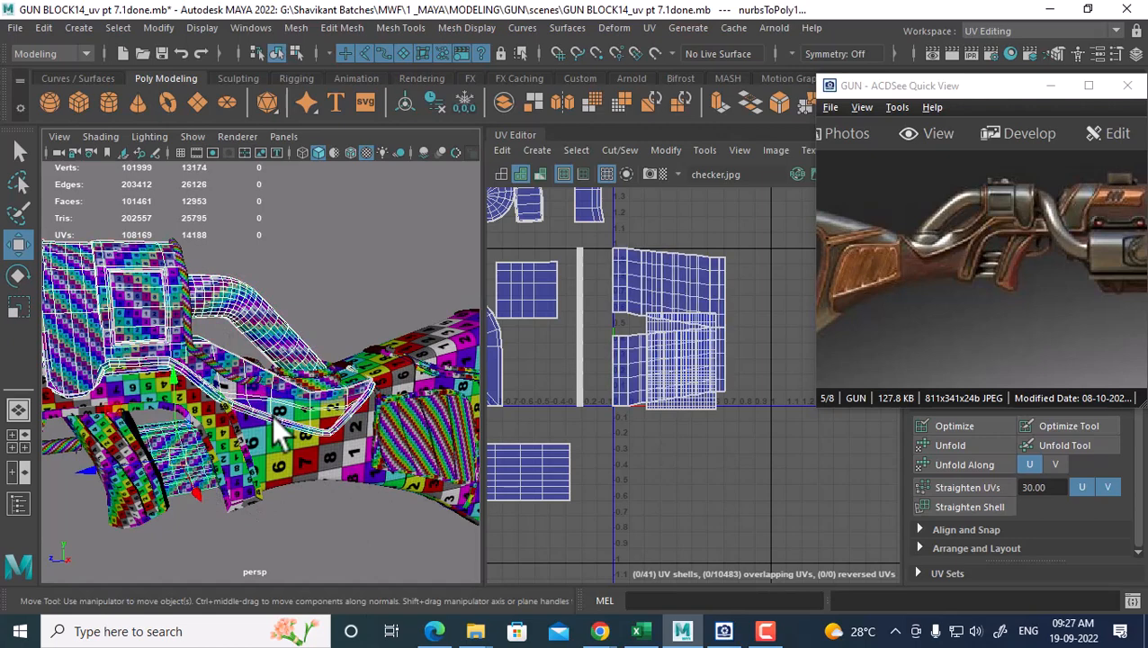
mouse_move(316, 183)
shift+right_down()
mouse_move(313, 534)
mouse_move(296, 212)
mouse_move(316, 183)
shift+right_up()
click(151, 272)
right_drag(147, 266, 314, 175)
click(315, 271)
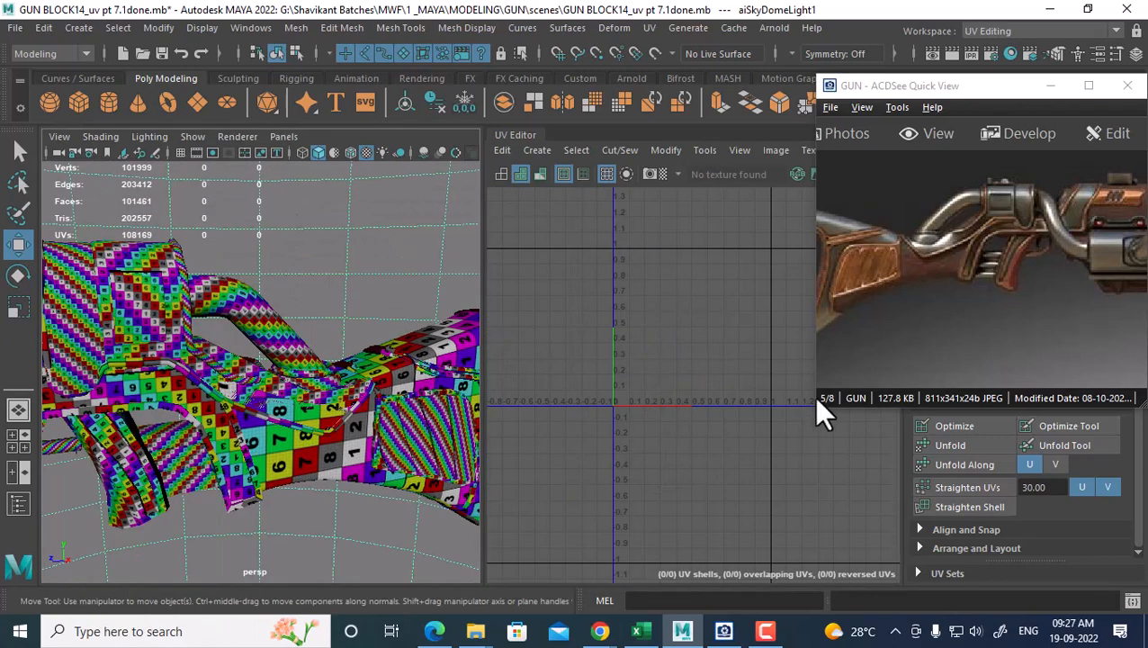
click(195, 321)
Move one polySurface52 UV shell out of the crowded area to the layout's bottom
right_drag(621, 343, 700, 344)
drag(763, 280, 636, 443)
alt+right_drag(679, 455, 684, 313)
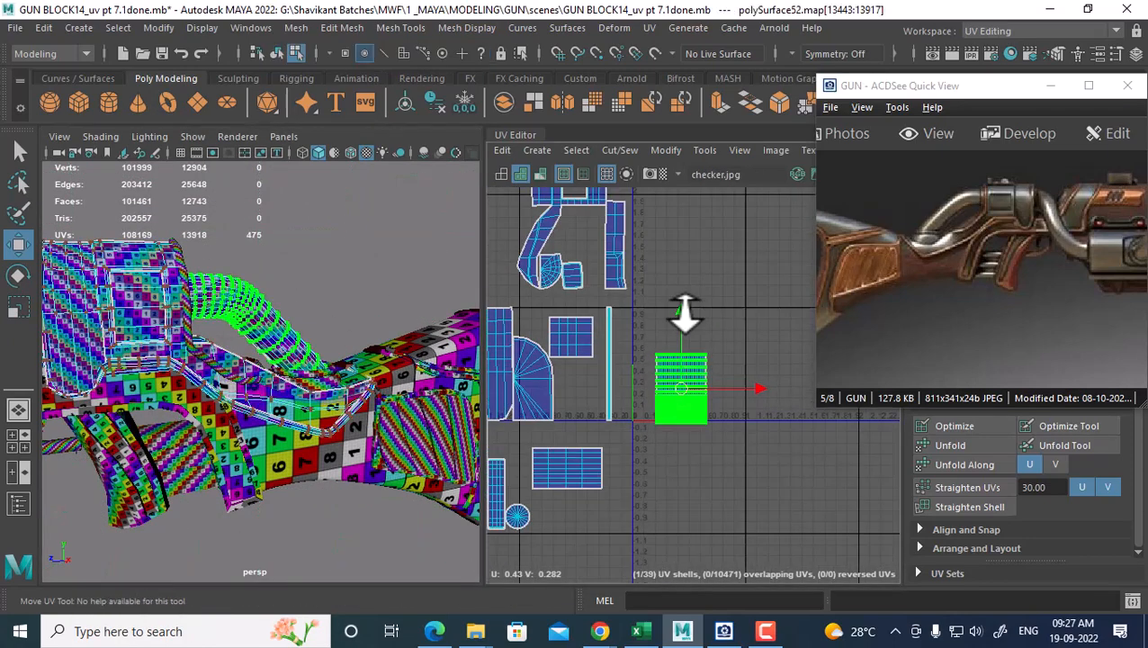
drag(684, 386, 578, 553)
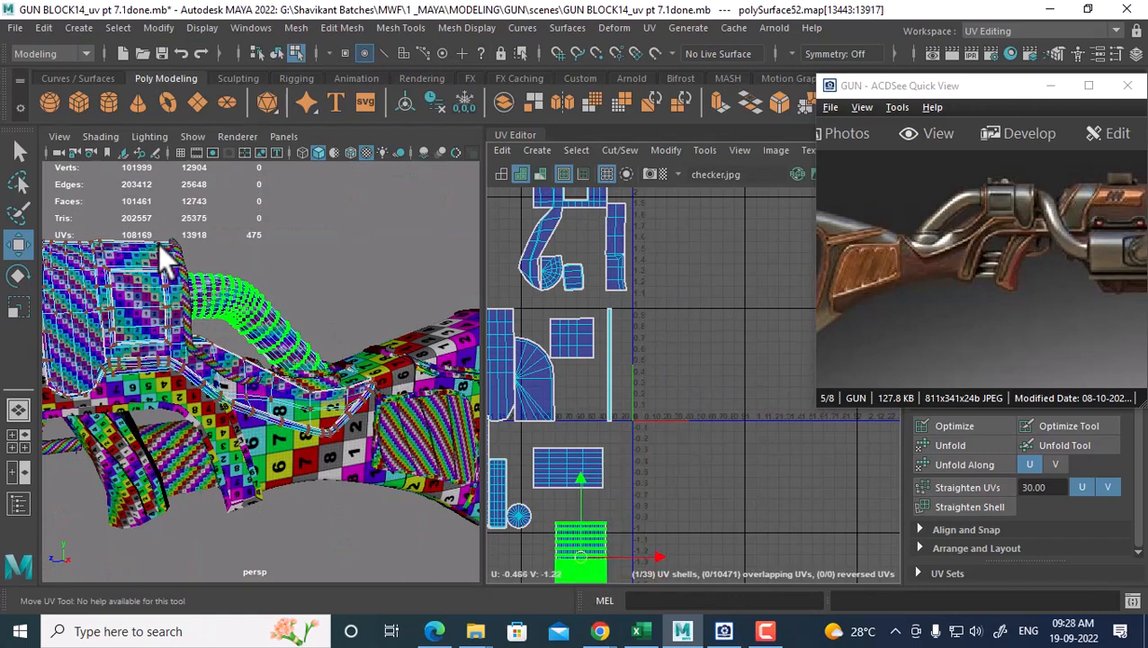
right_drag(142, 259, 241, 126)
click(228, 348)
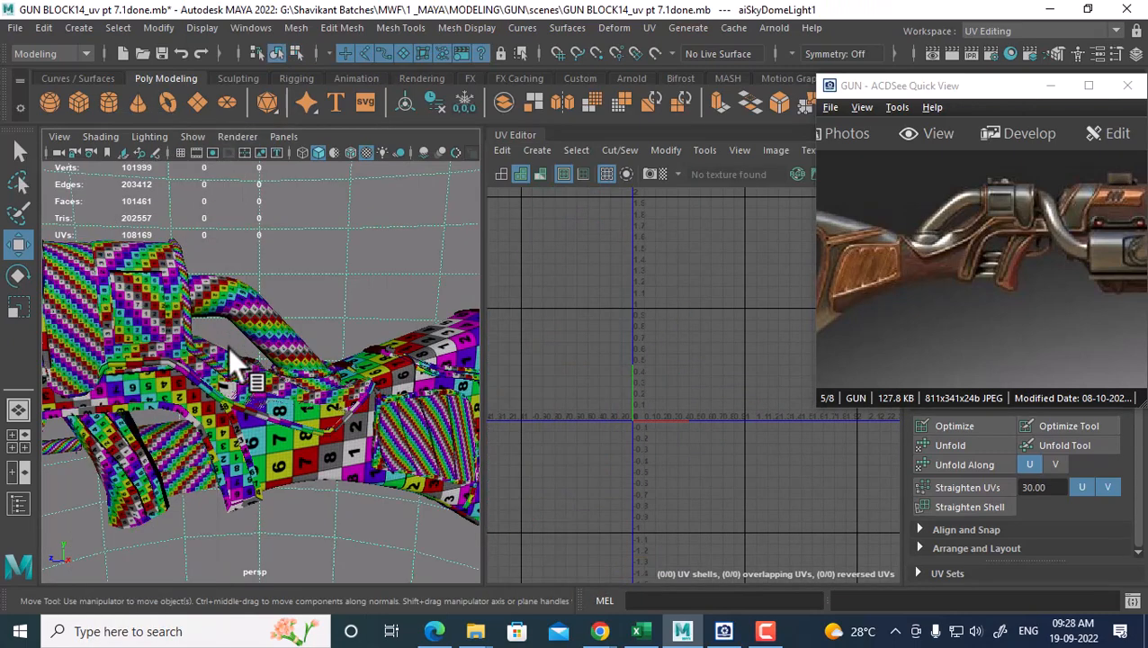
Combine polySurface52 with the nurbsToPoly1 grip part into one mesh
click(290, 326)
alt+drag(319, 396, 236, 376)
shift+click(155, 417)
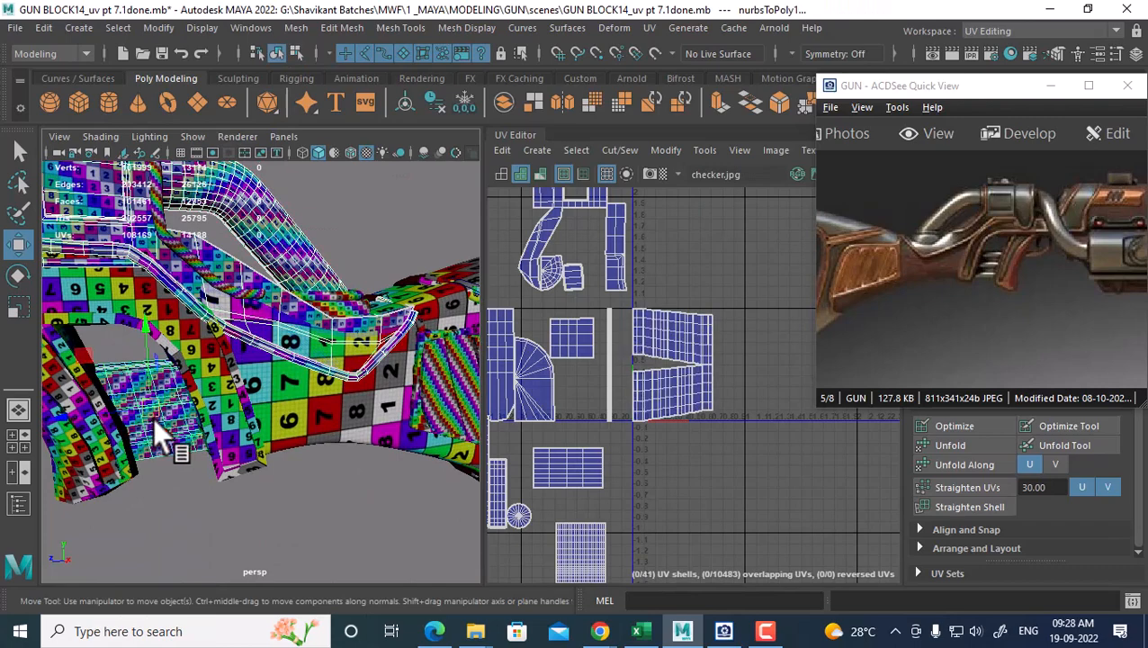
shift+right_drag(248, 266, 216, 541)
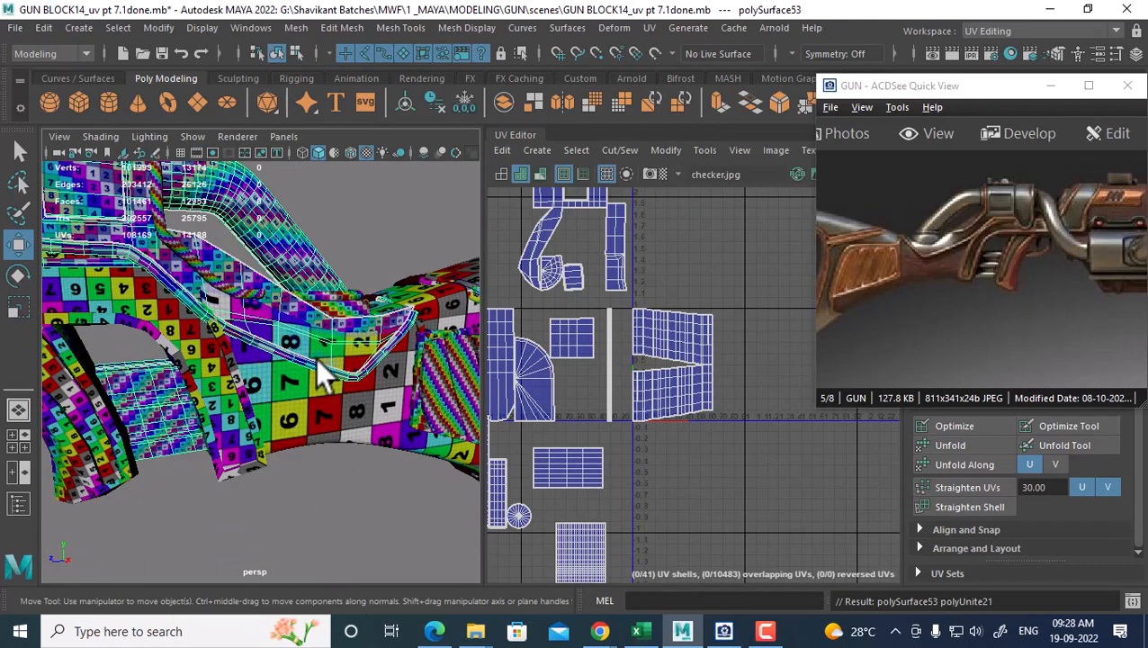
right_drag(671, 351, 728, 367)
Move the combined part's two new UV shells into empty space below the others
drag(728, 367, 691, 396)
ctrl+right_drag(692, 397, 797, 370)
alt+right_drag(763, 396, 677, 304)
alt+middle_drag(677, 304, 691, 241)
drag(711, 342, 592, 465)
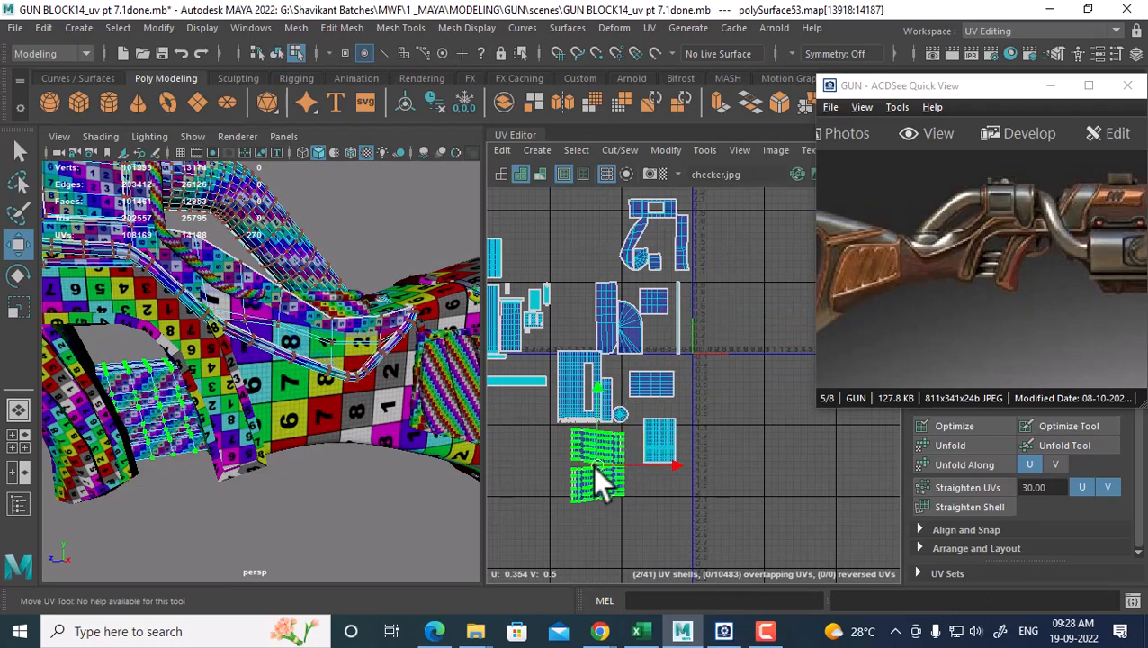
alt+drag(170, 366, 179, 301)
right_drag(220, 191, 230, 146)
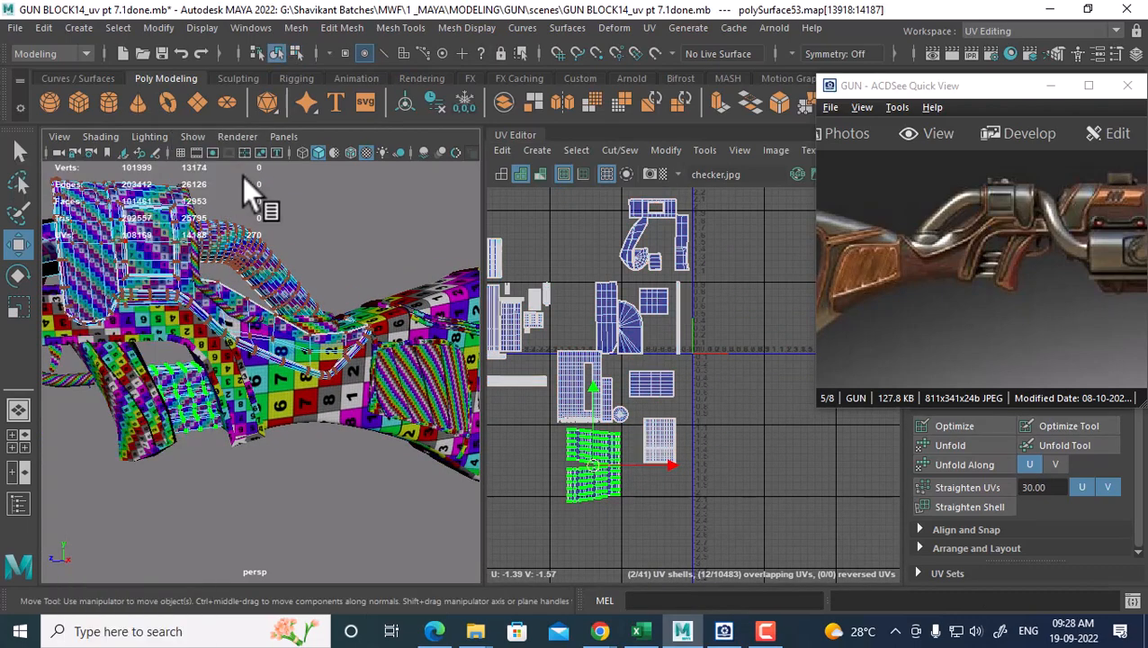
Select the ring and the surface beneath it to view their UVs
alt+drag(269, 290, 405, 343)
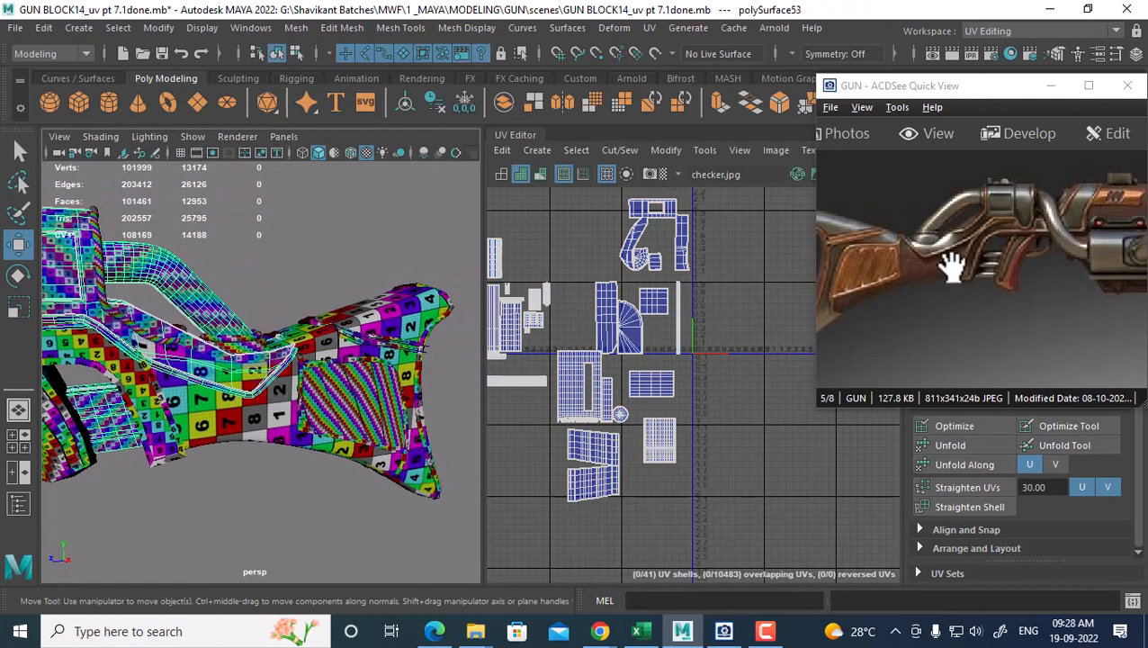
scroll(230, 387, up, 10)
scroll(303, 408, down, 10)
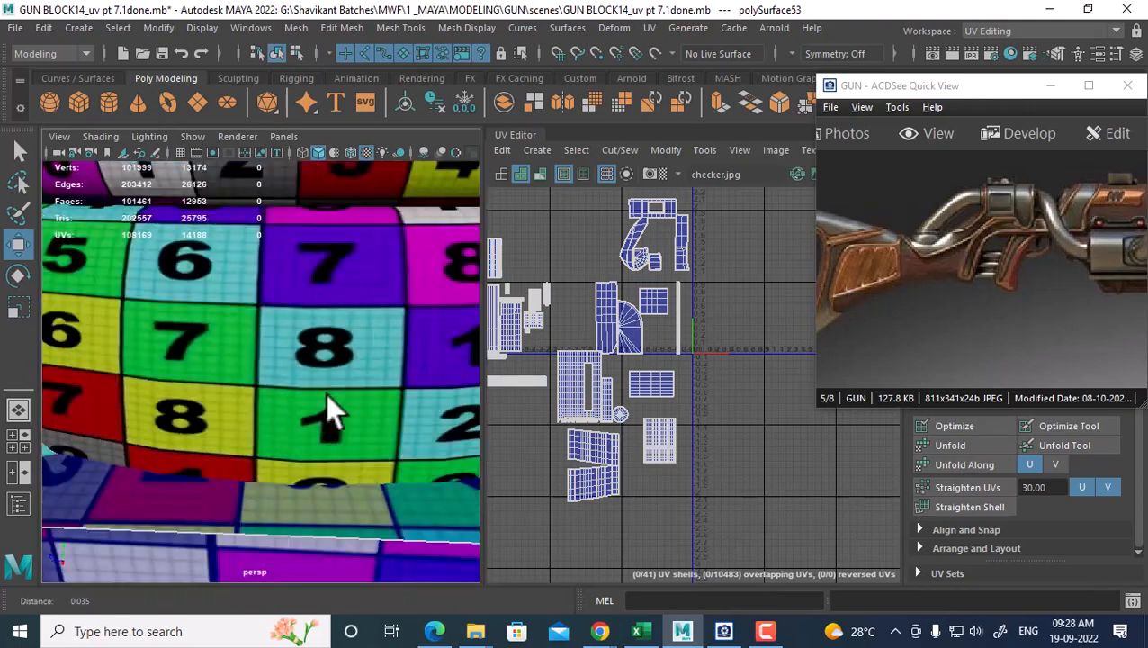
click(290, 345)
shift+click(306, 372)
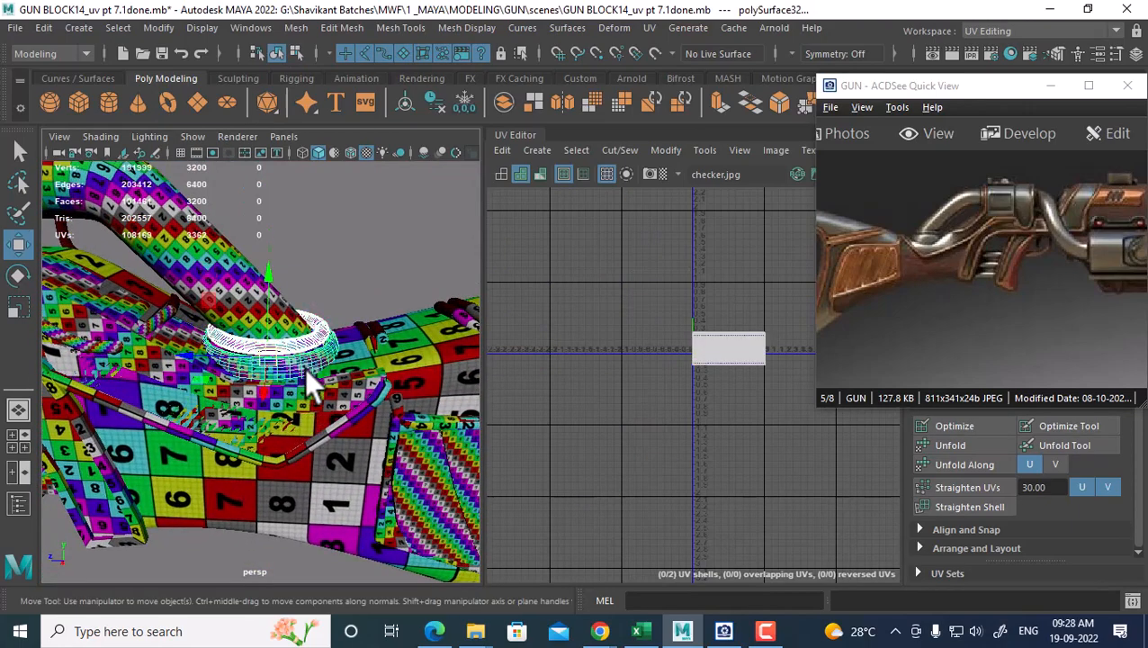
alt+right_drag(665, 361, 746, 480)
alt+middle_drag(746, 480, 684, 510)
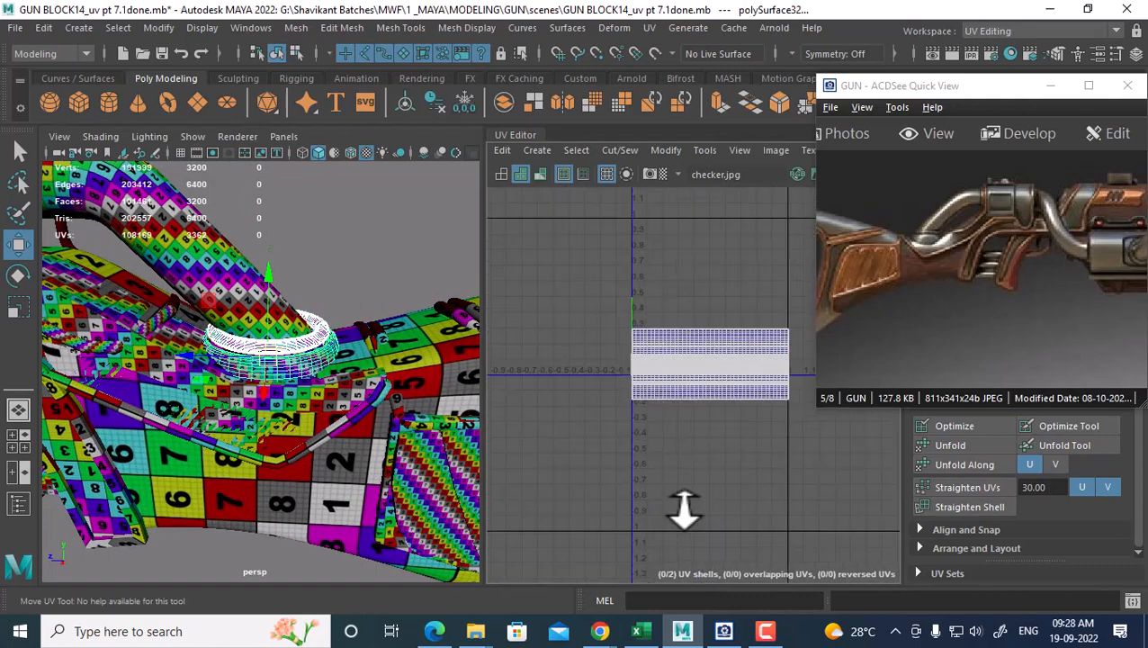
alt+right_drag(684, 510, 688, 519)
click(378, 308)
click(311, 339)
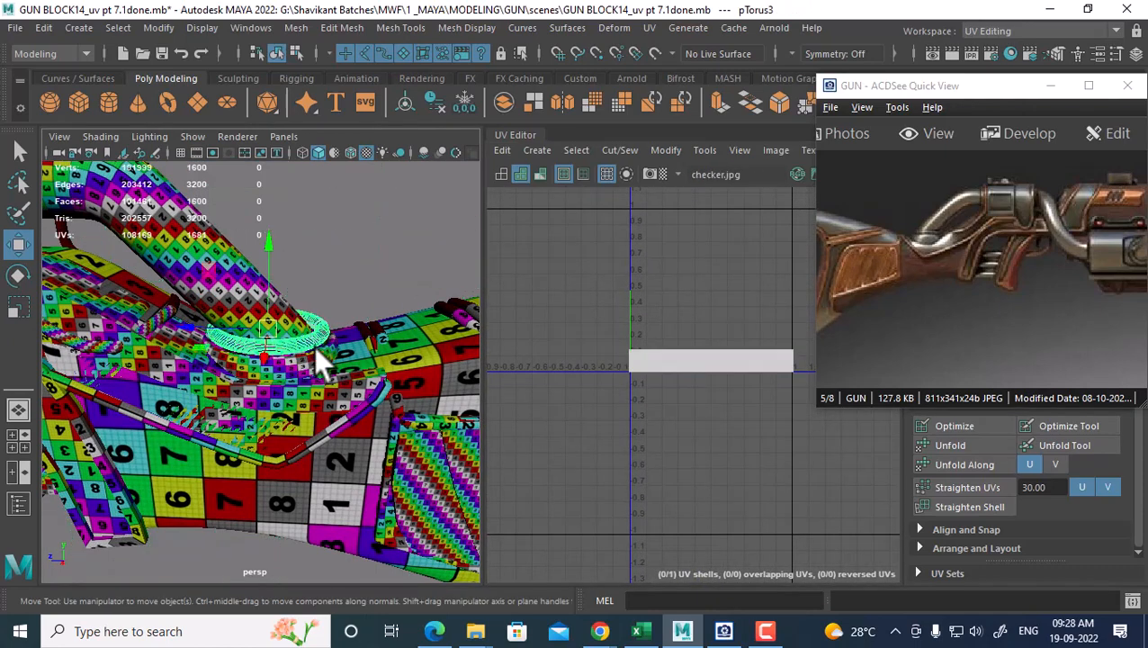
click(284, 370)
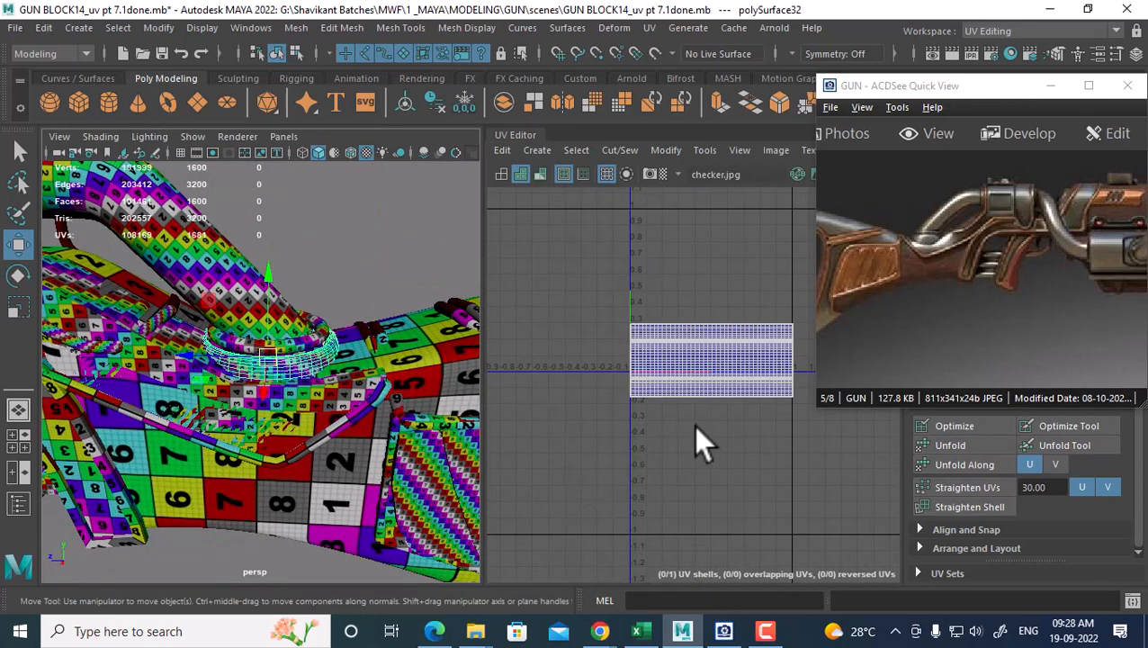
Move the surface's UV shell down below the ring's strip
right_drag(699, 368, 762, 359)
click(740, 356)
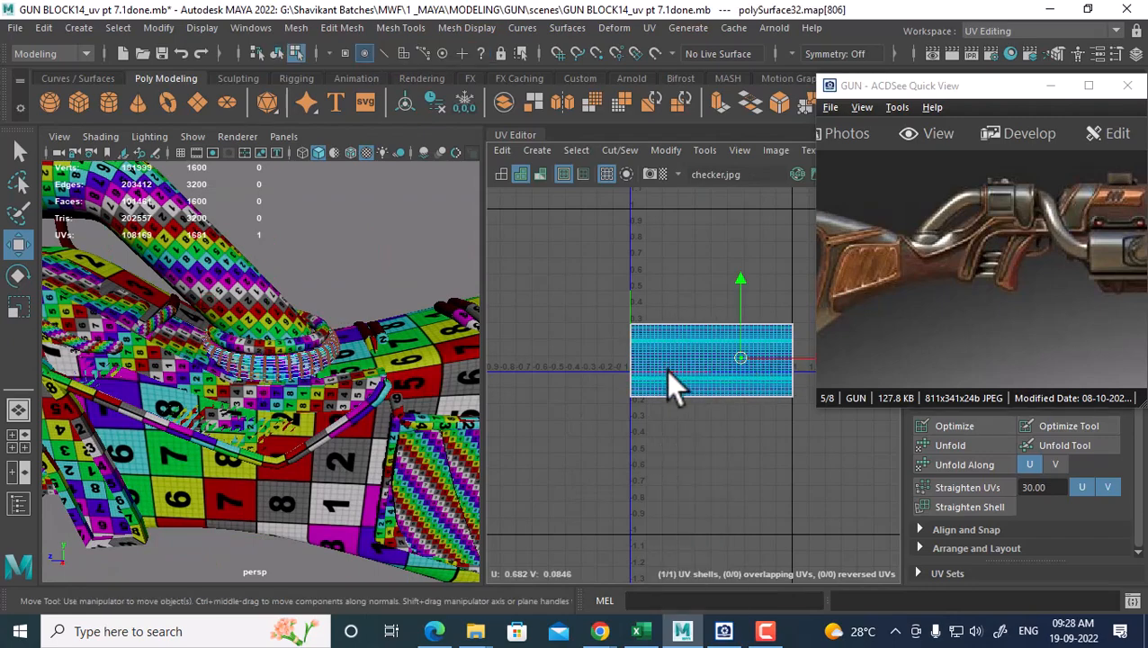
ctrl+right_drag(666, 370, 780, 425)
drag(711, 287, 704, 410)
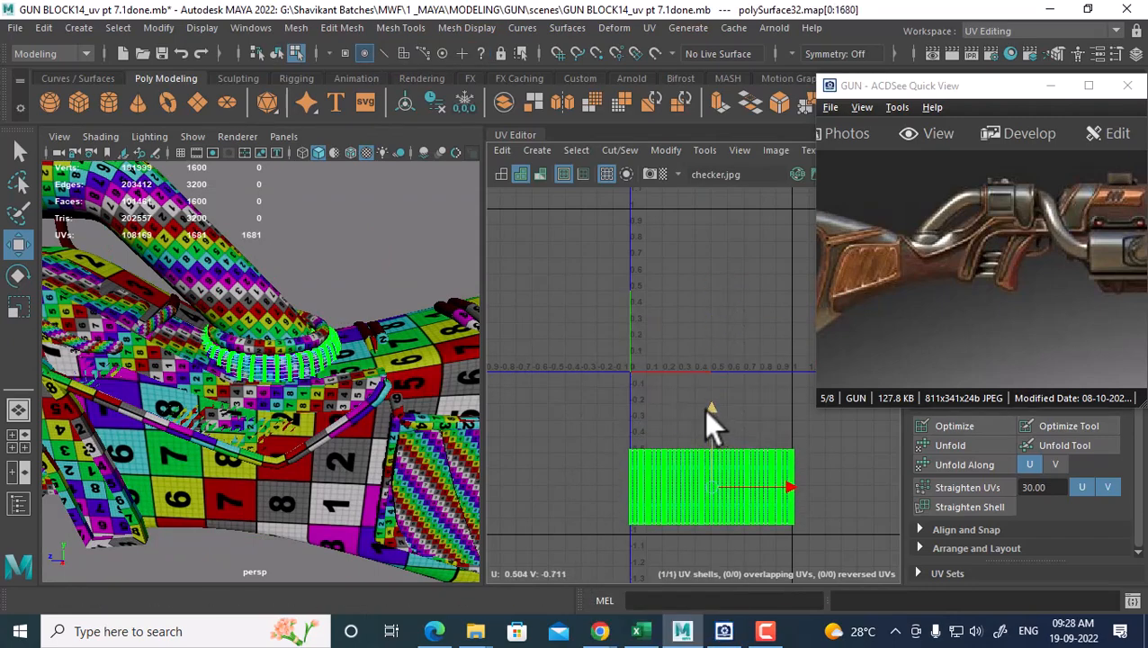
right_drag(303, 166, 378, 170)
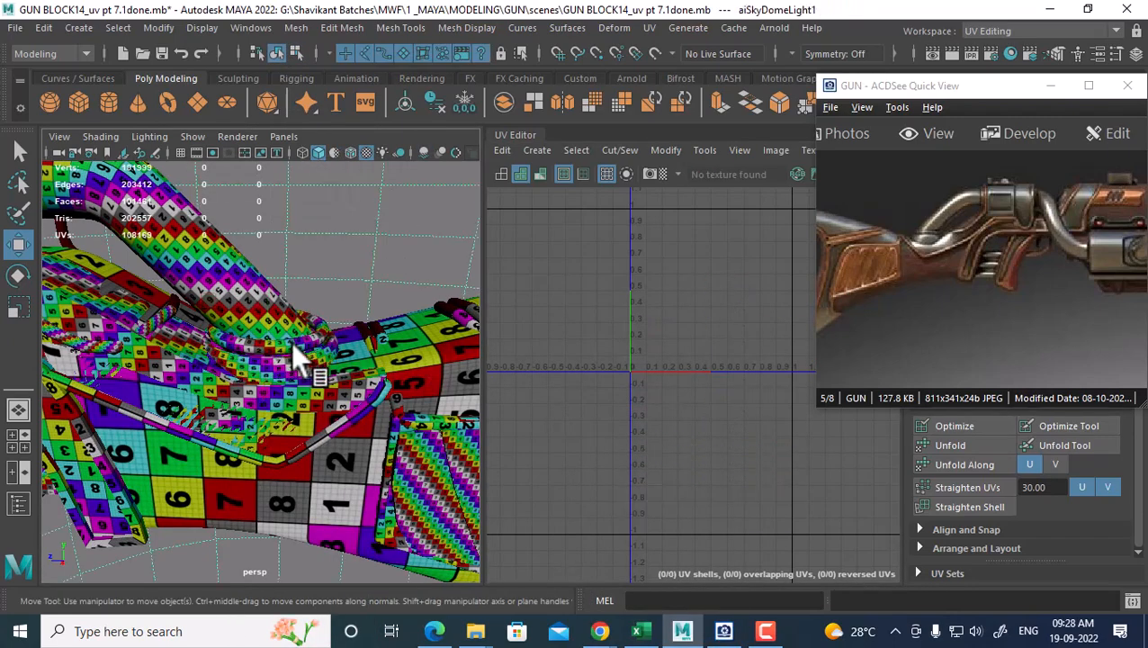
Combine the ring with the gun handle into one mesh
click(291, 344)
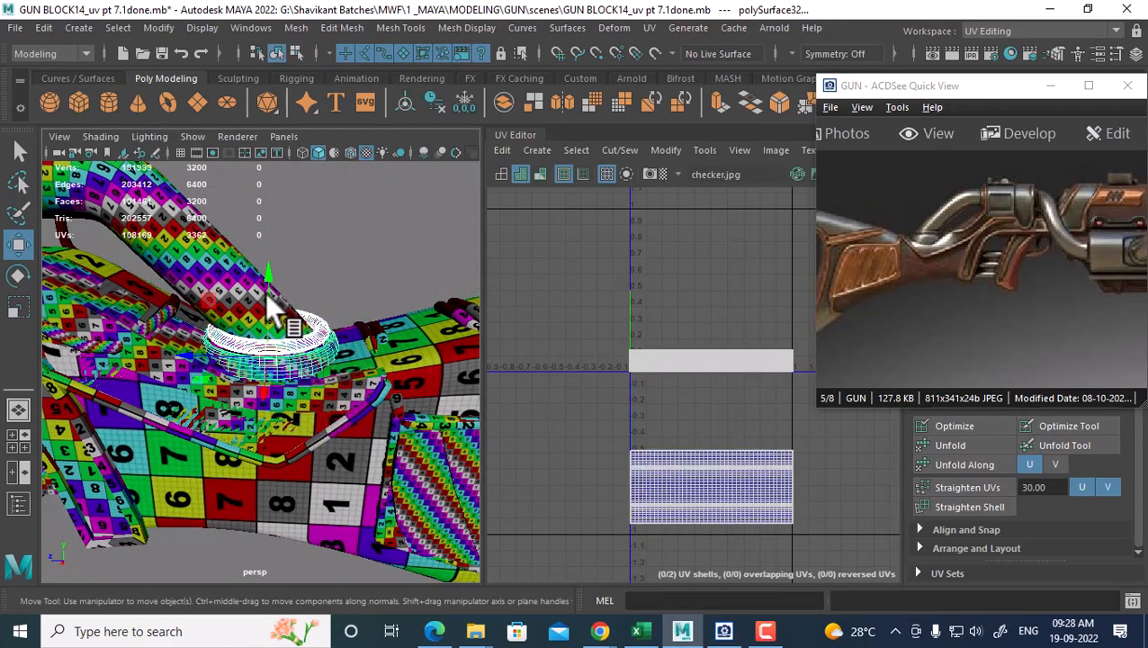
shift+click(198, 277)
shift+right_drag(332, 182, 331, 538)
scroll(685, 385, down, 3)
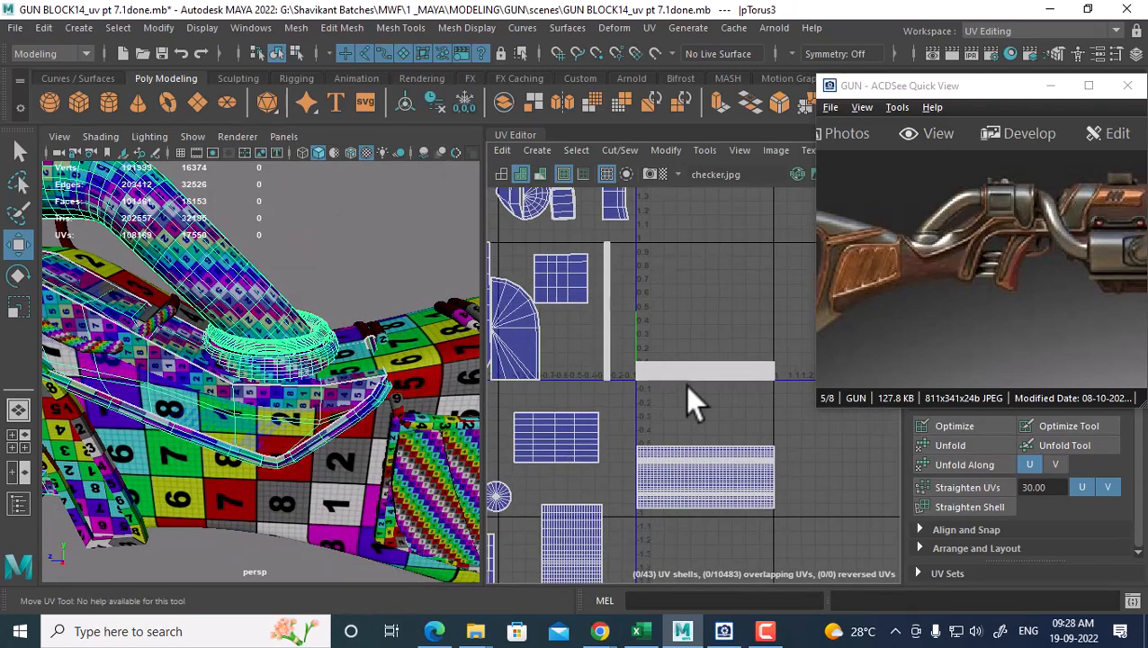
Select both long ring shells and move them to the left, clear of others
right_drag(757, 313, 765, 313)
drag(763, 311, 652, 500)
ctrl+right_drag(667, 351, 761, 374)
scroll(734, 419, down, 3)
alt+middle_drag(672, 411, 486, 445)
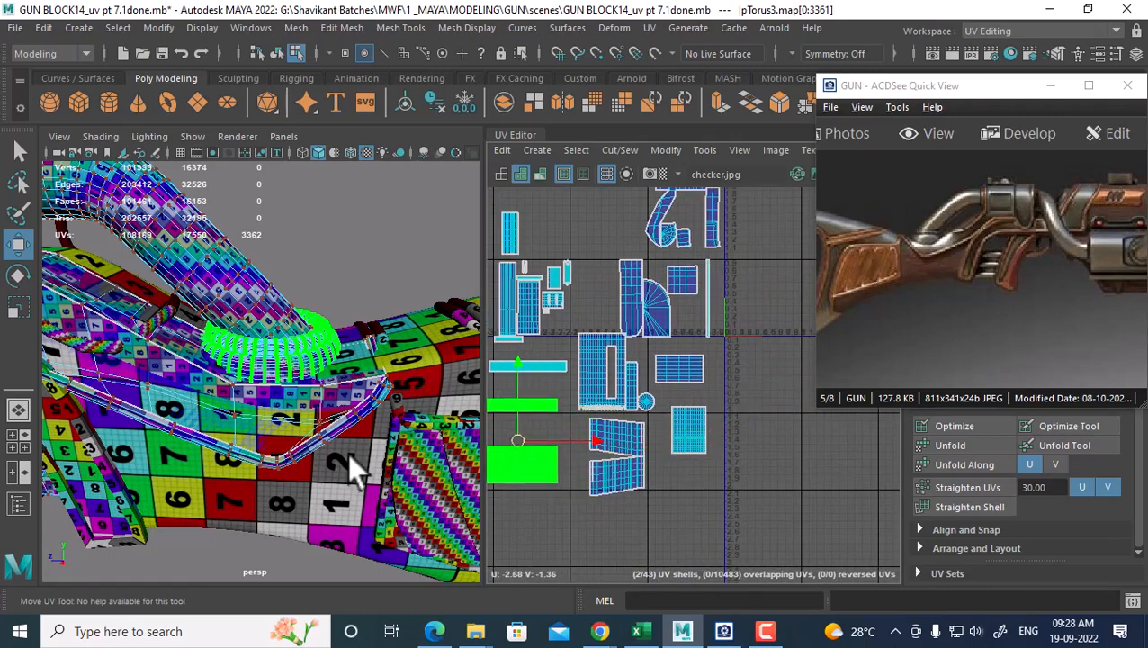
right_drag(236, 166, 322, 144)
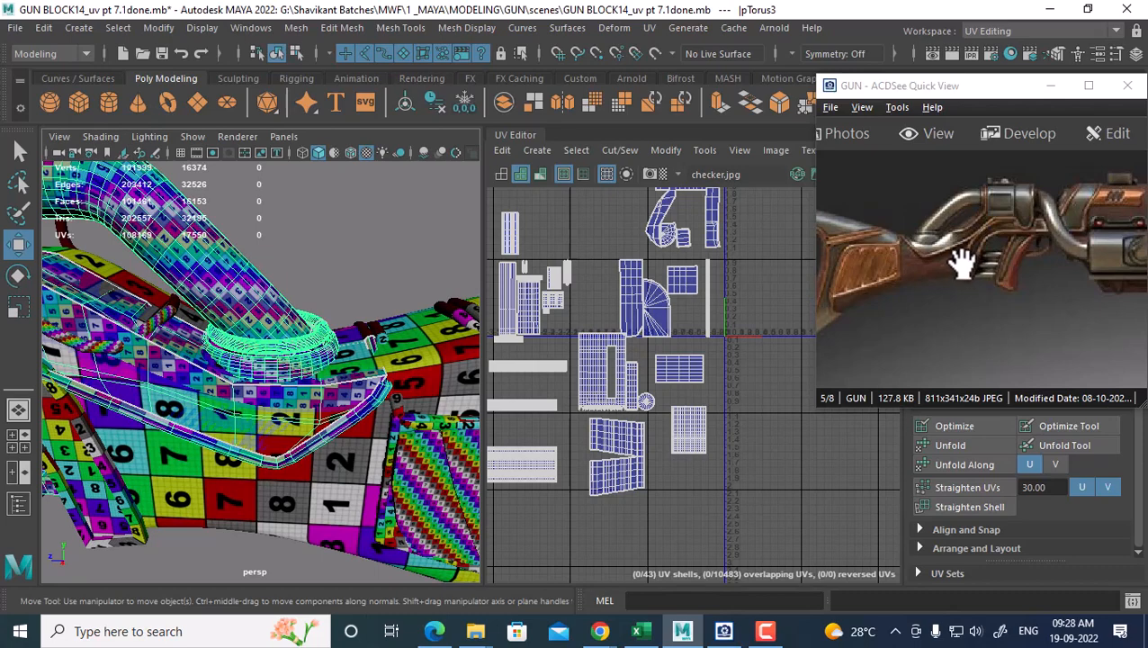
Pan the gun view and the ACDSee reference toward the grip and stock
alt+middle_drag(275, 426, 454, 418)
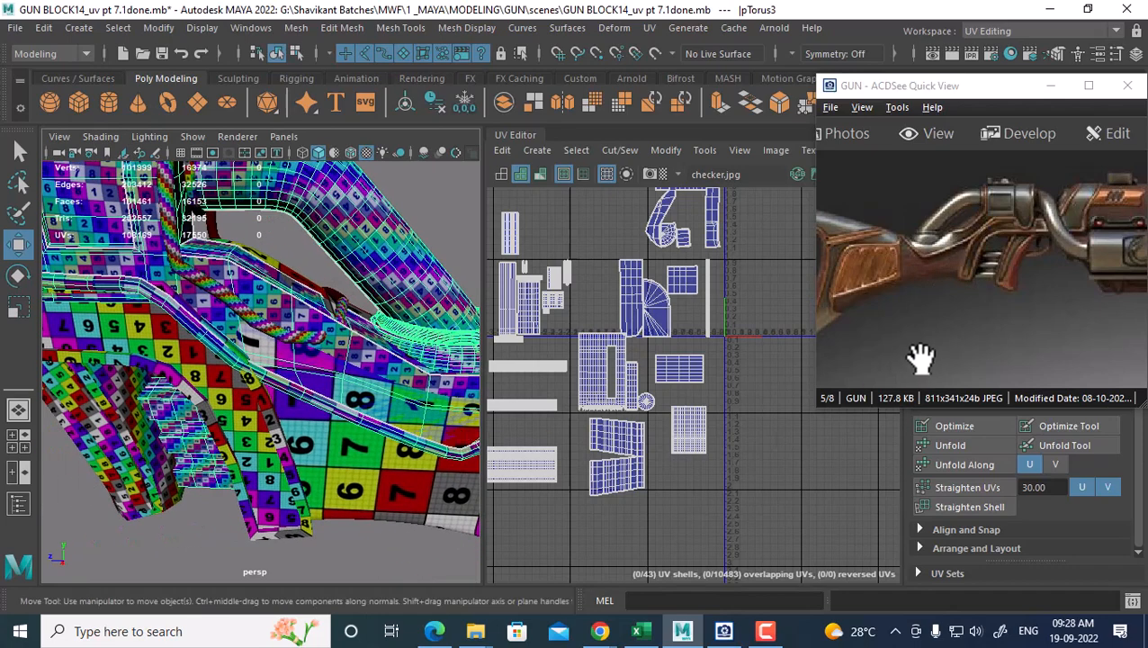
drag(935, 289, 1018, 264)
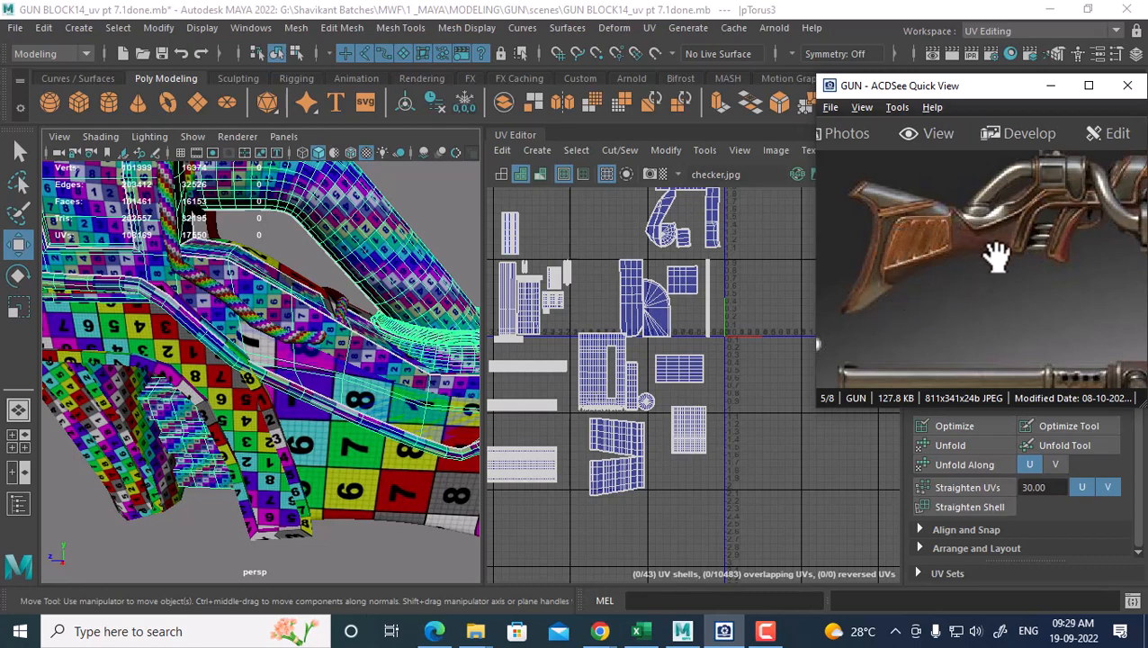
drag(997, 257, 1000, 307)
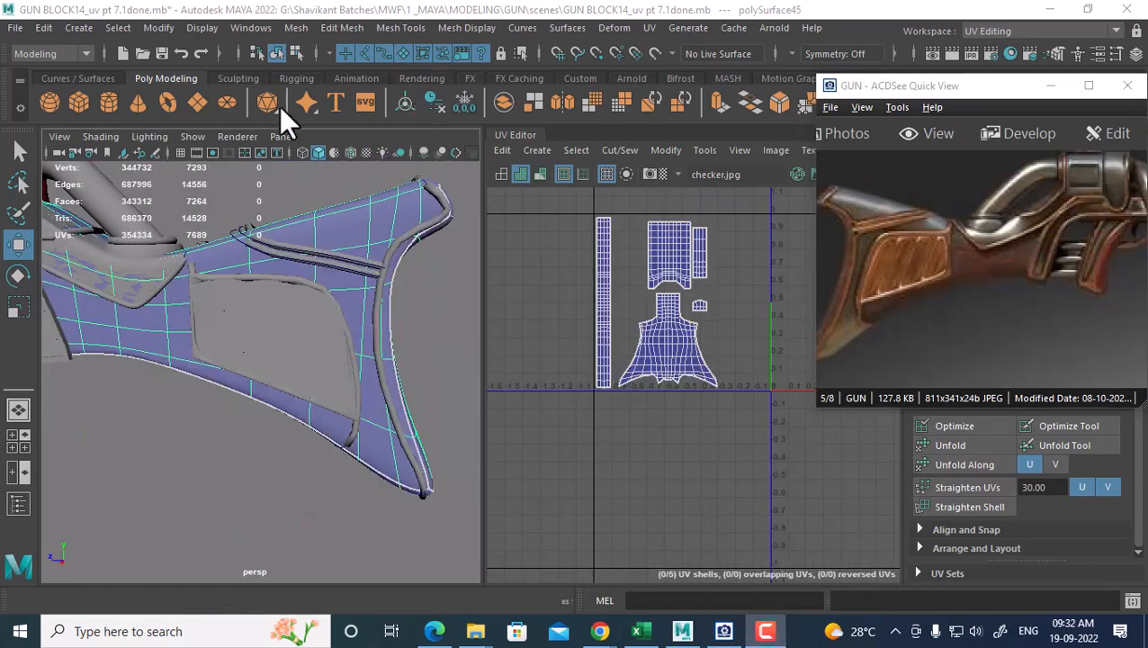
Reselect polySurface45 and insert an edge loop across the stock beside the inset panel
alt+drag(298, 356, 288, 312)
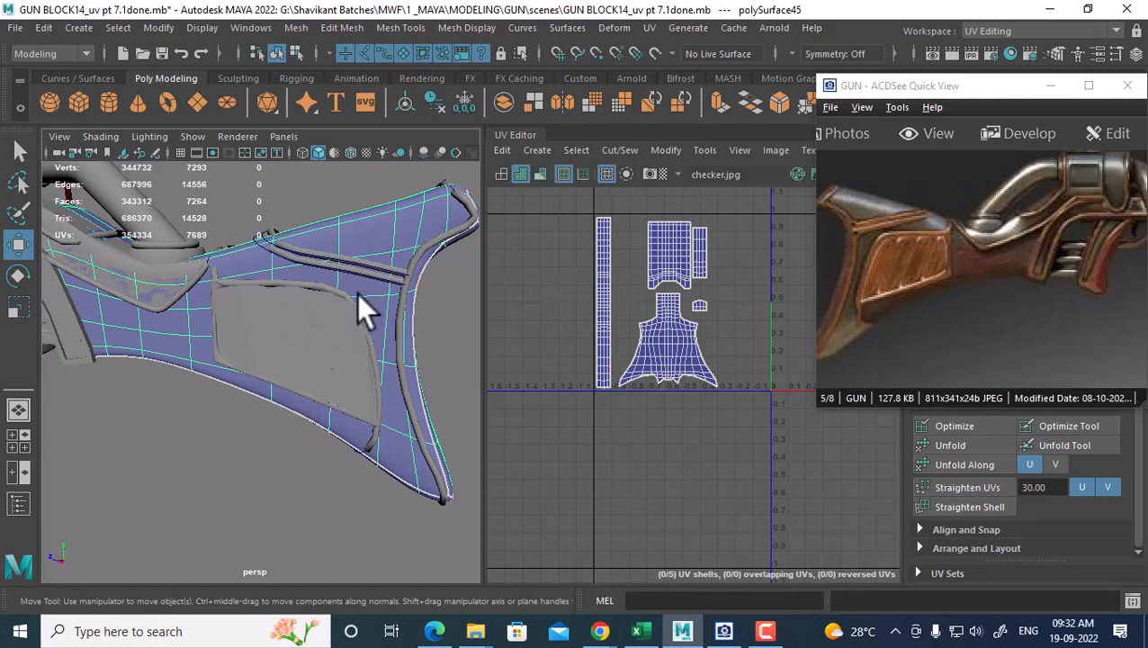
click(431, 356)
click(230, 260)
alt+middle_drag(236, 290, 281, 319)
scroll(281, 319, up, 3)
shift+right_drag(300, 266, 204, 210)
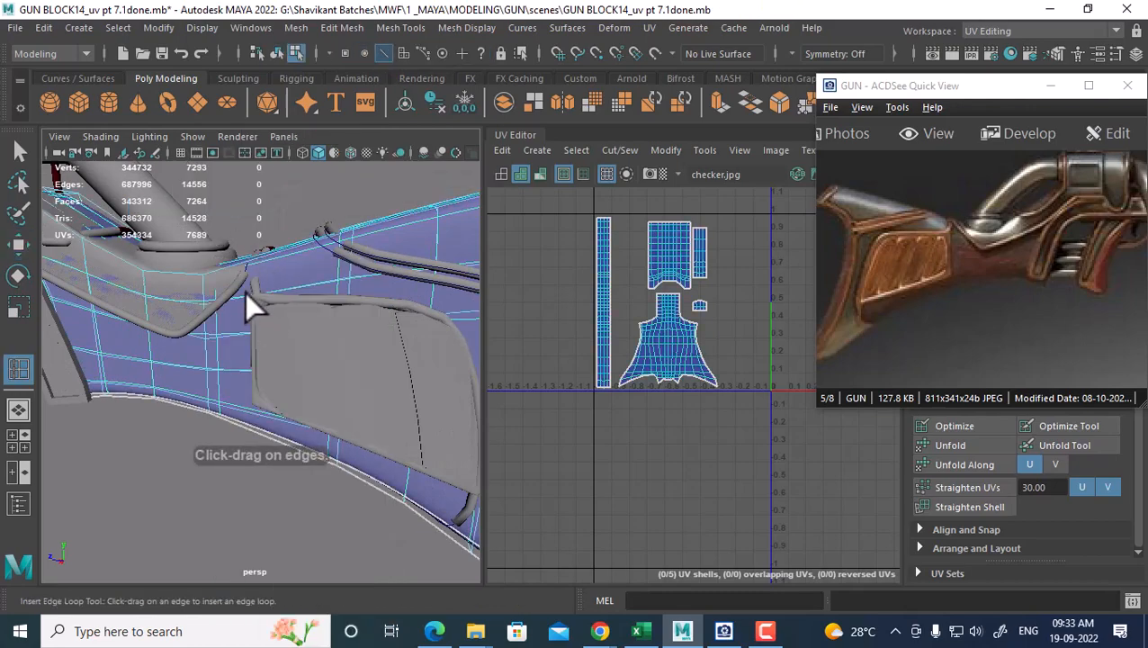
click(247, 295)
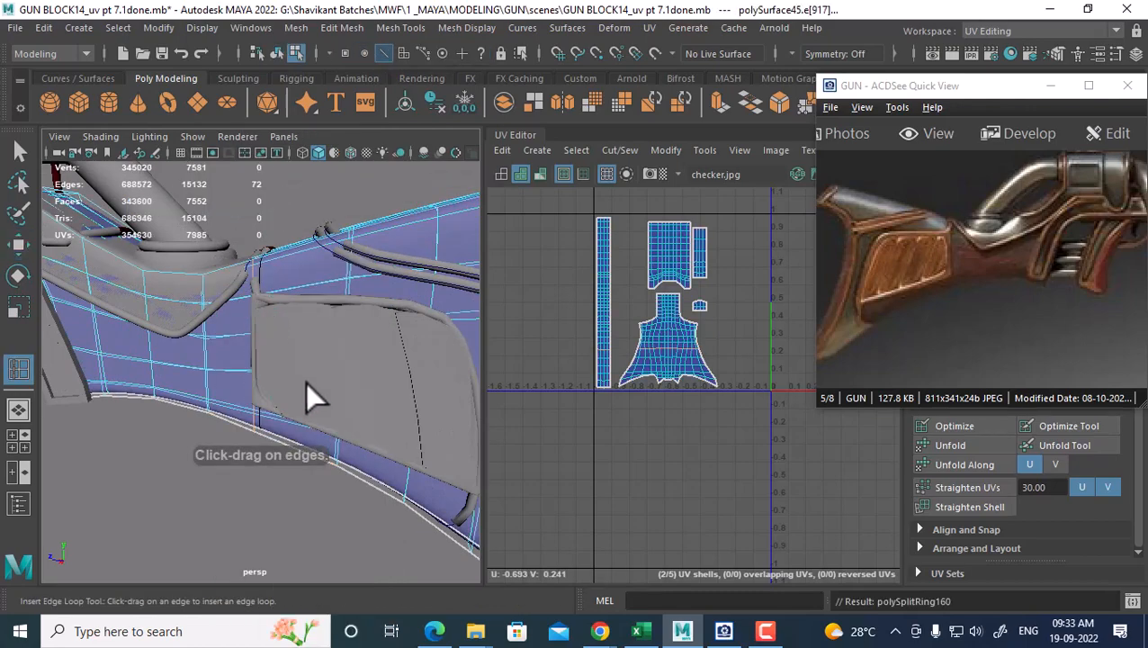
Orbit and pan around the gun stock to inspect the new edge loop
alt+drag(305, 382, 319, 314)
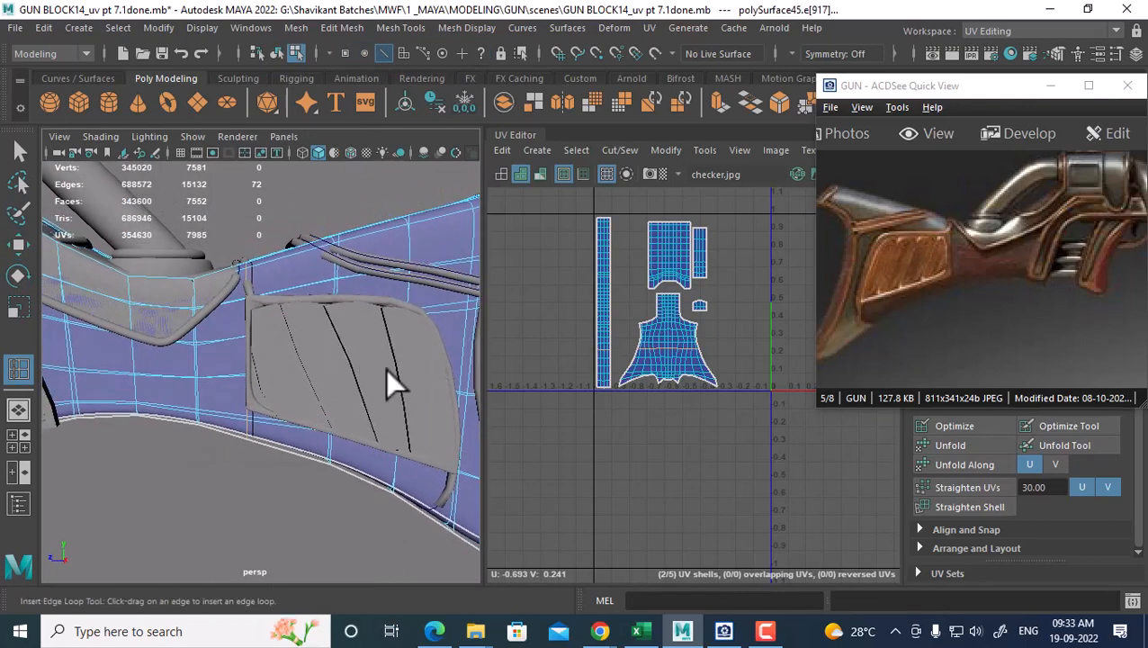
alt+middle_drag(414, 411, 333, 362)
alt+drag(333, 362, 349, 435)
mouse_move(348, 435)
alt+middle_down()
mouse_move(359, 436)
mouse_move(350, 419)
alt+middle_up()
mouse_move(352, 416)
alt+mouse_down()
mouse_move(340, 407)
mouse_move(371, 423)
alt+mouse_up()
alt+middle_drag(393, 444, 364, 399)
Select the new edge loop and slide it slightly along the stock with Slide Edge Tool
key(w)
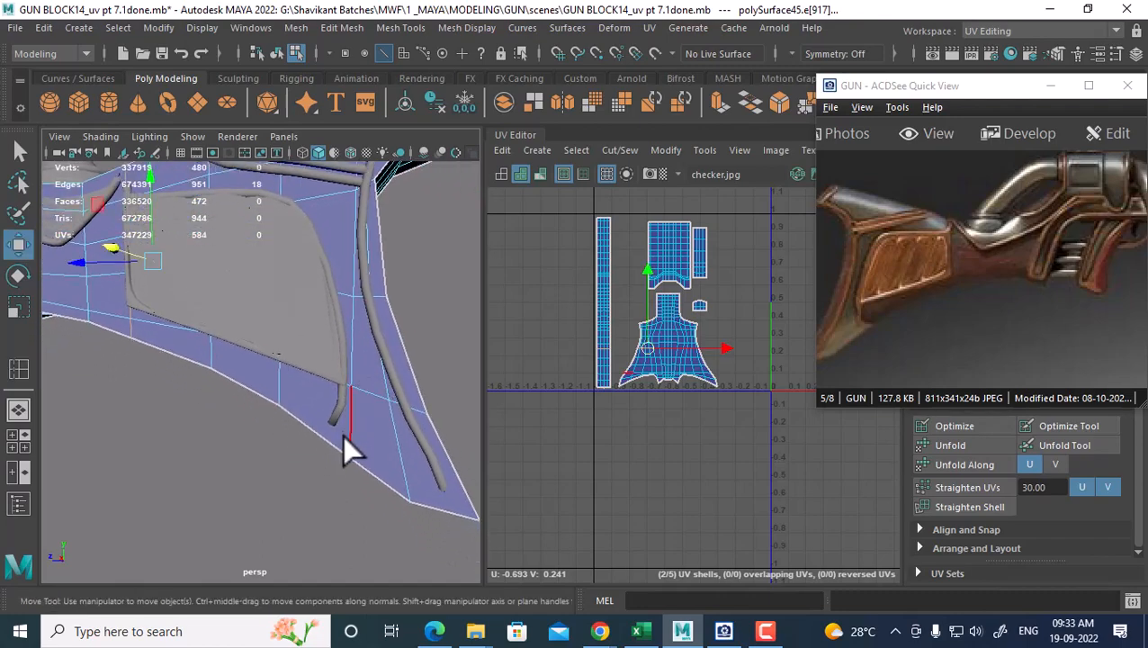
double_click(344, 432)
scroll(332, 318, down, 3)
alt+middle_drag(332, 319, 322, 401)
alt+drag(321, 402, 341, 430)
shift+right_click(394, 328)
shift+right_drag(393, 327, 404, 450)
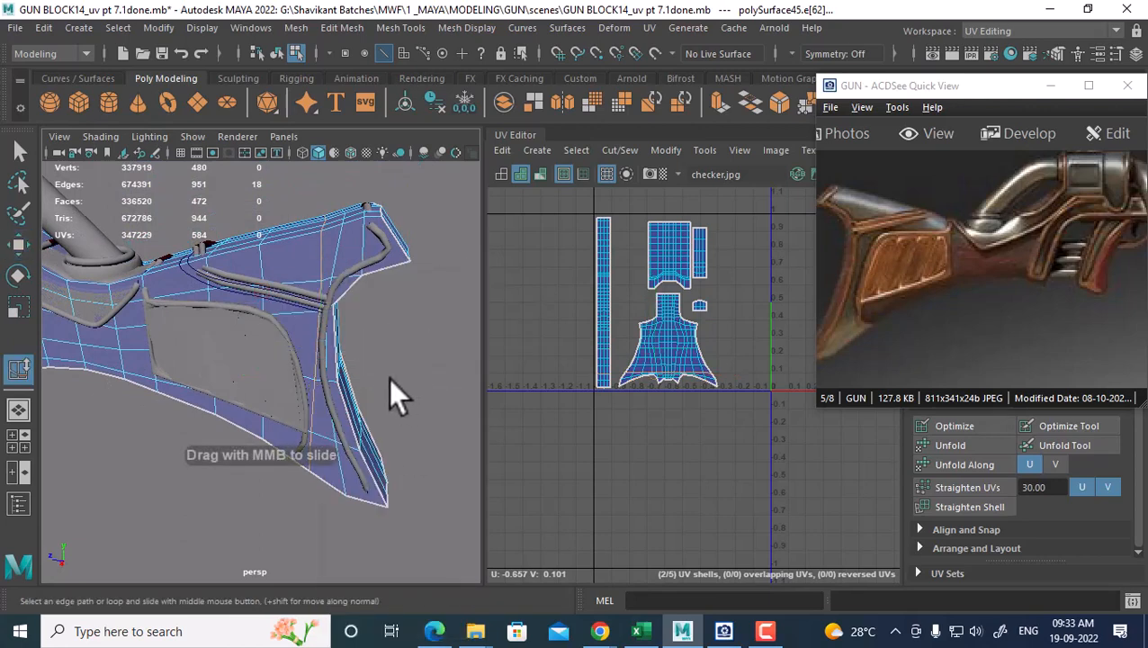
middle_drag(389, 378, 384, 382)
Toggle smooth mesh preview (3) on the stock to check the loop's effect
alt+drag(383, 382, 342, 331)
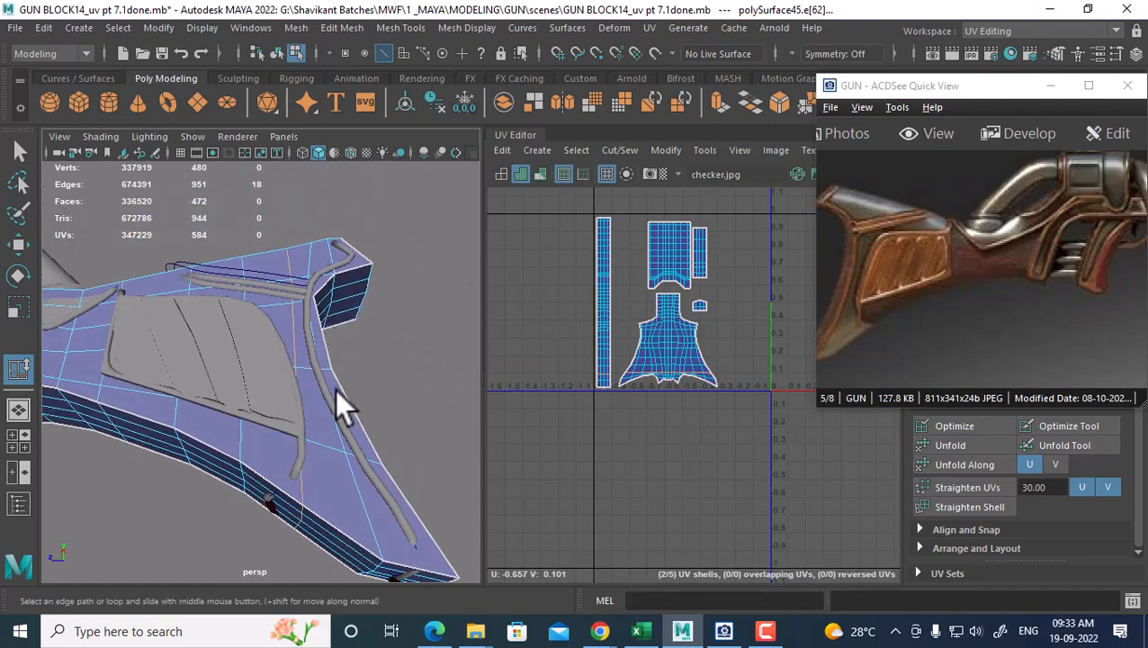
alt+middle_drag(335, 388, 302, 413)
alt+drag(302, 413, 274, 380)
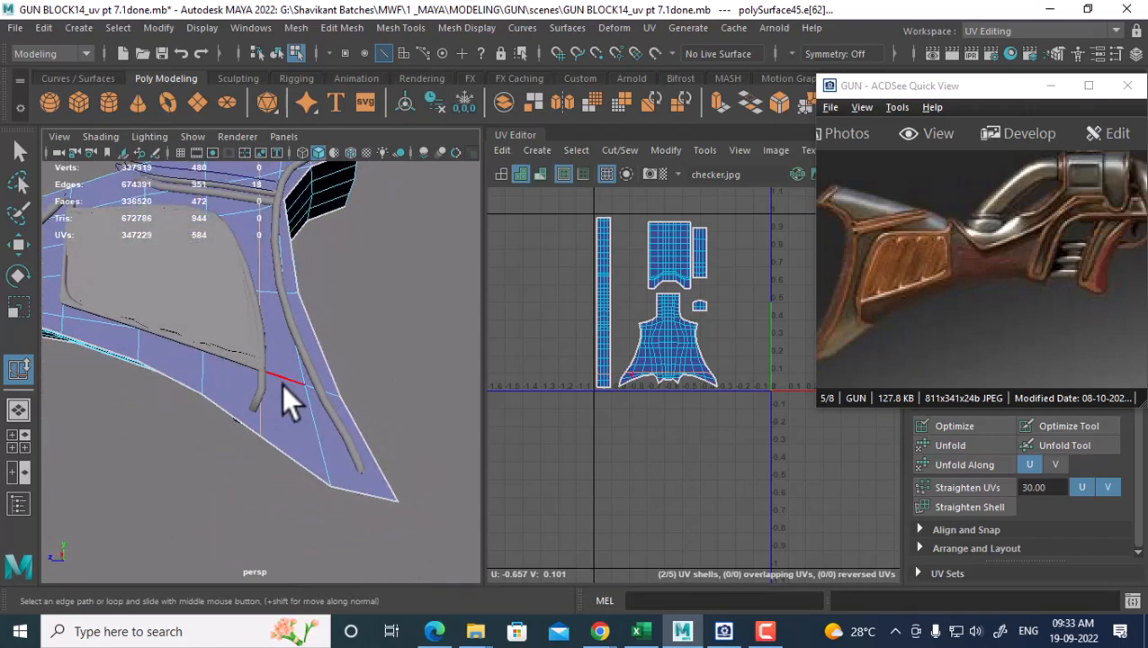
key(3)
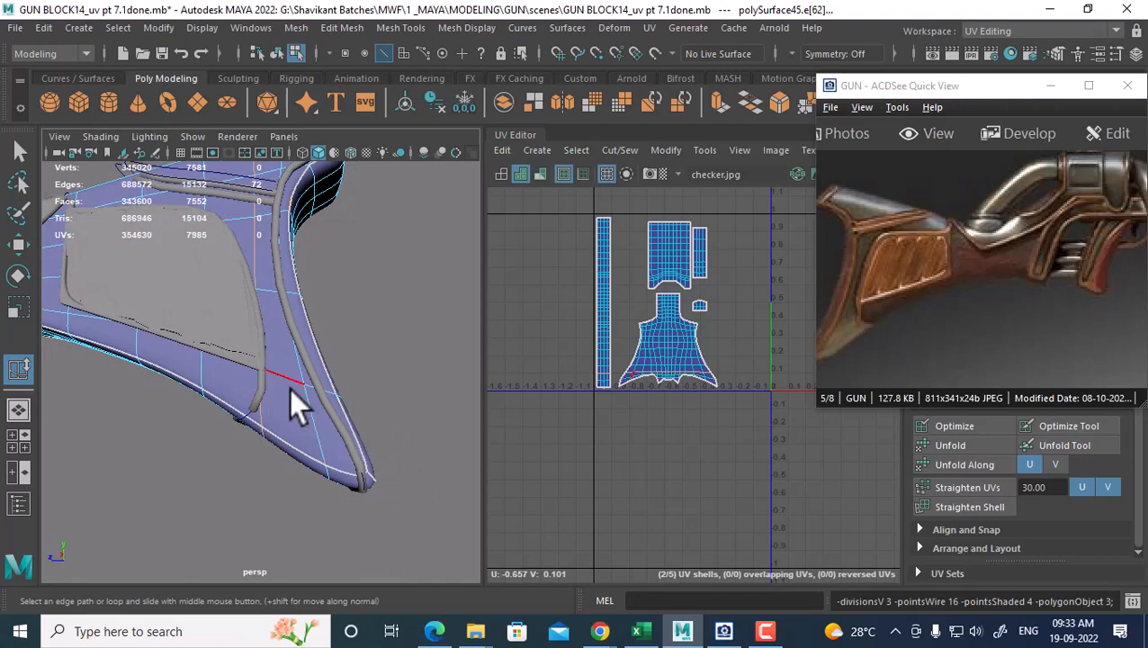
alt+drag(274, 387, 301, 416)
Test-raise the two end CVs of curve13 near the stock, then undo the move
right_drag(279, 166, 383, 138)
click(239, 440)
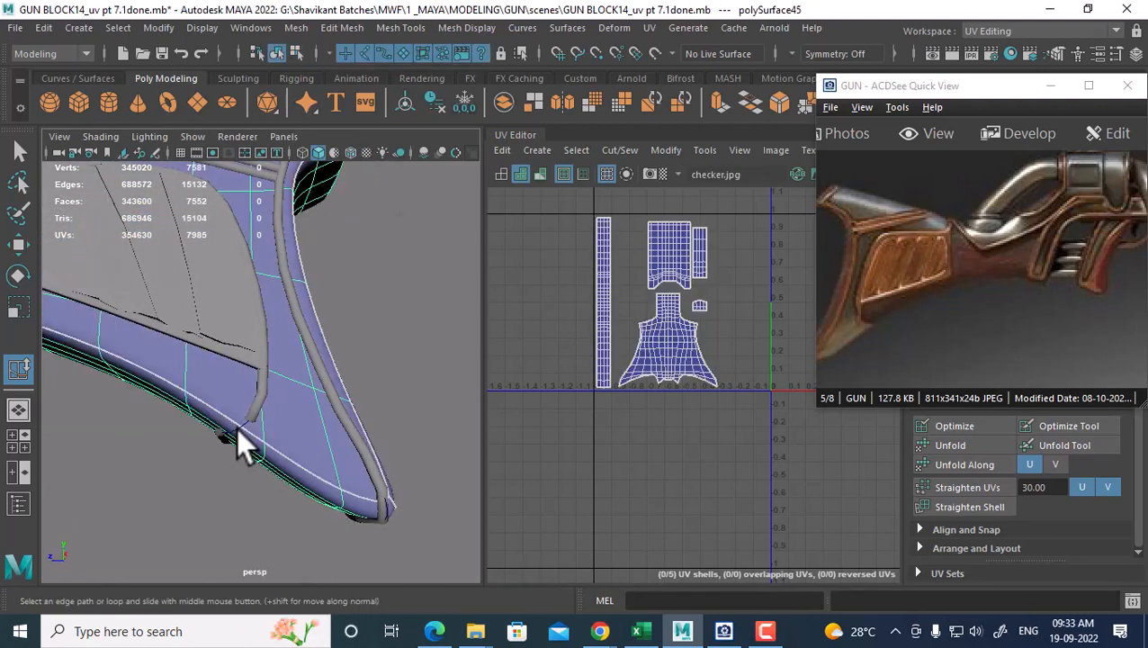
click(217, 443)
alt+drag(215, 445, 376, 409)
right_drag(390, 216, 279, 216)
alt+drag(270, 270, 245, 475)
alt+right_drag(166, 439, 273, 485)
key(w)
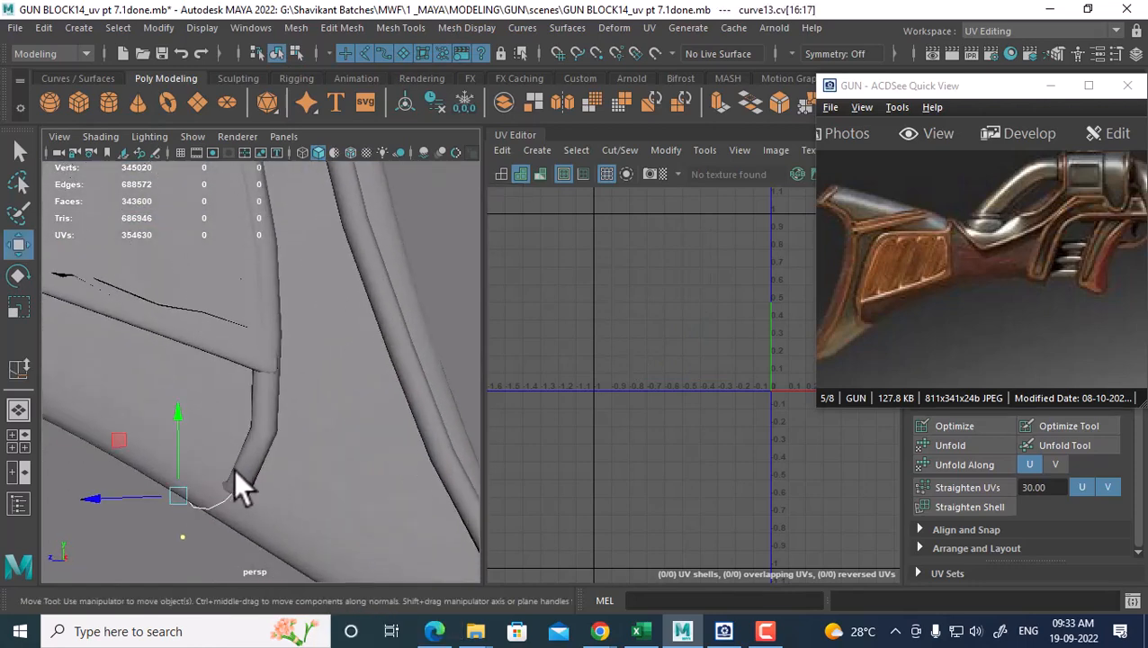
alt+drag(234, 468, 221, 457)
alt+middle_drag(220, 457, 234, 432)
alt+drag(232, 430, 253, 255)
key(ctrl+z)
Reselect the gun stock mesh and put it in Edge selection mode
click(344, 246)
alt+right_drag(323, 358, 301, 327)
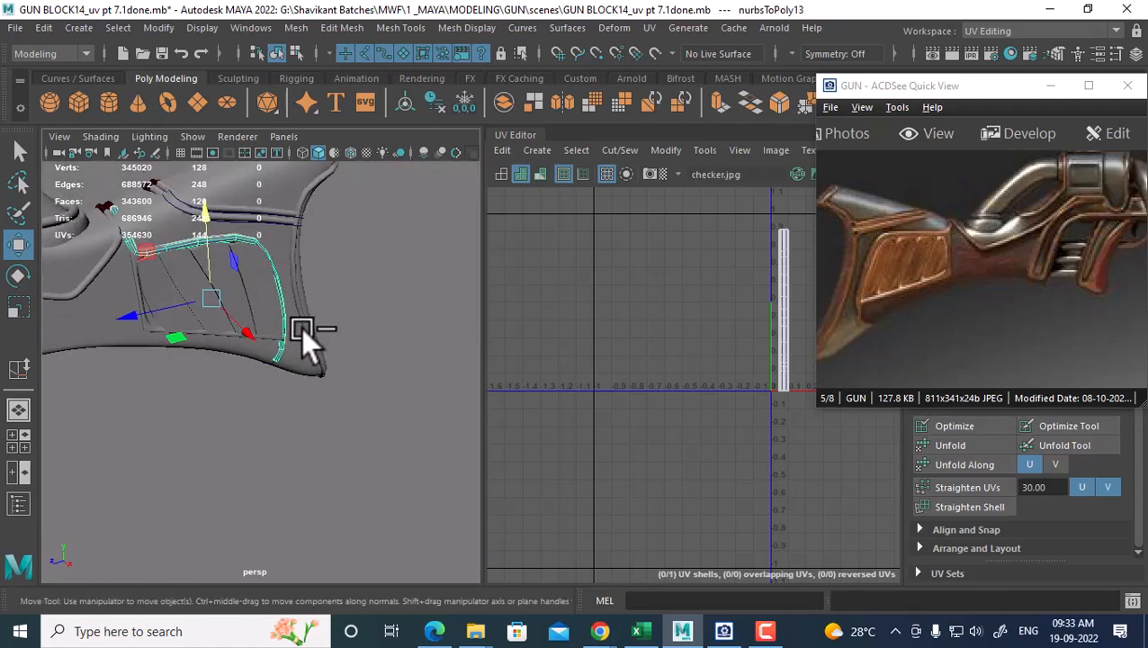
alt+drag(300, 327, 337, 370)
click(313, 329)
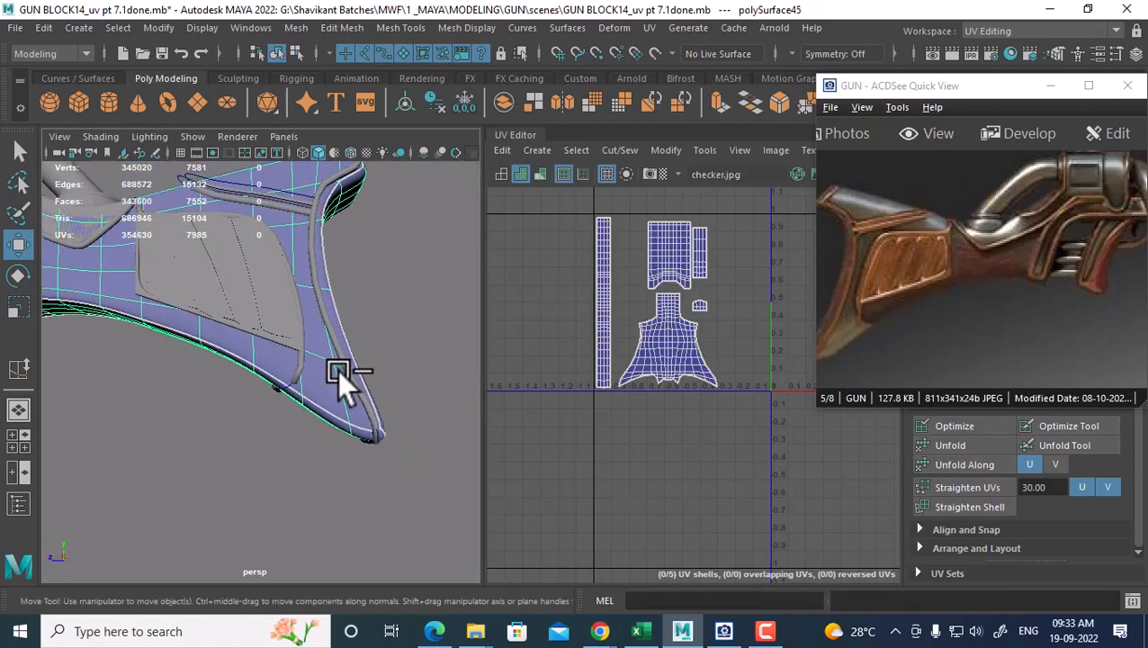
alt+drag(351, 426, 300, 392)
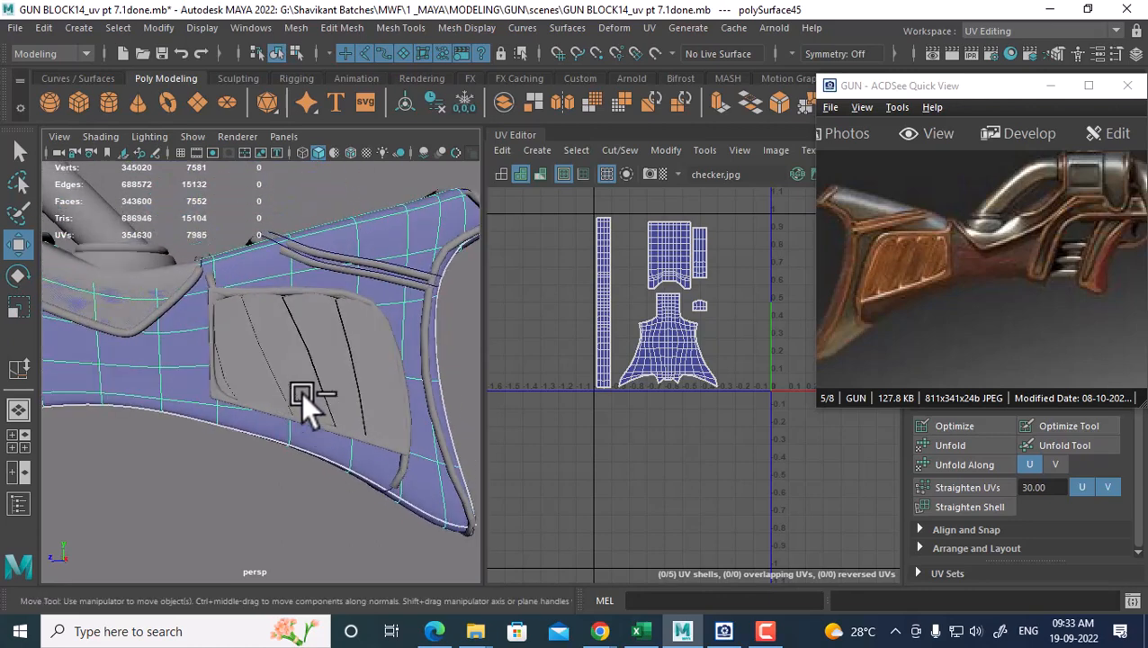
alt+drag(233, 291, 271, 328)
right_drag(250, 299, 250, 134)
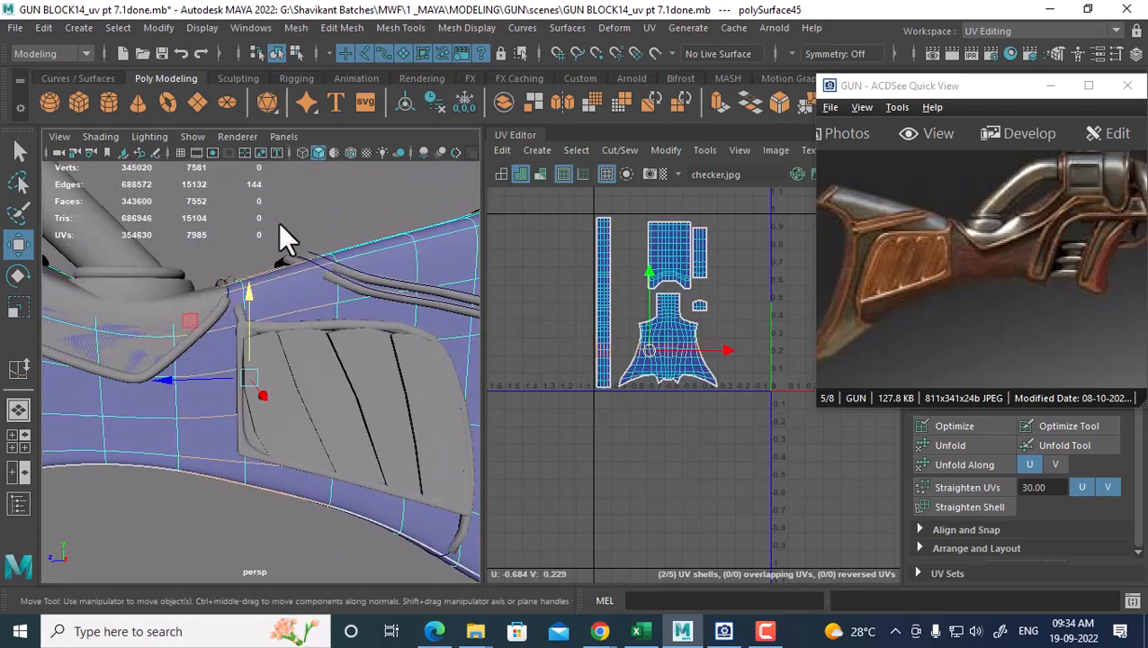
Reselect the stock in Edge mode and double-click the 72-edge loop above the inset panel
click(252, 238)
click(268, 294)
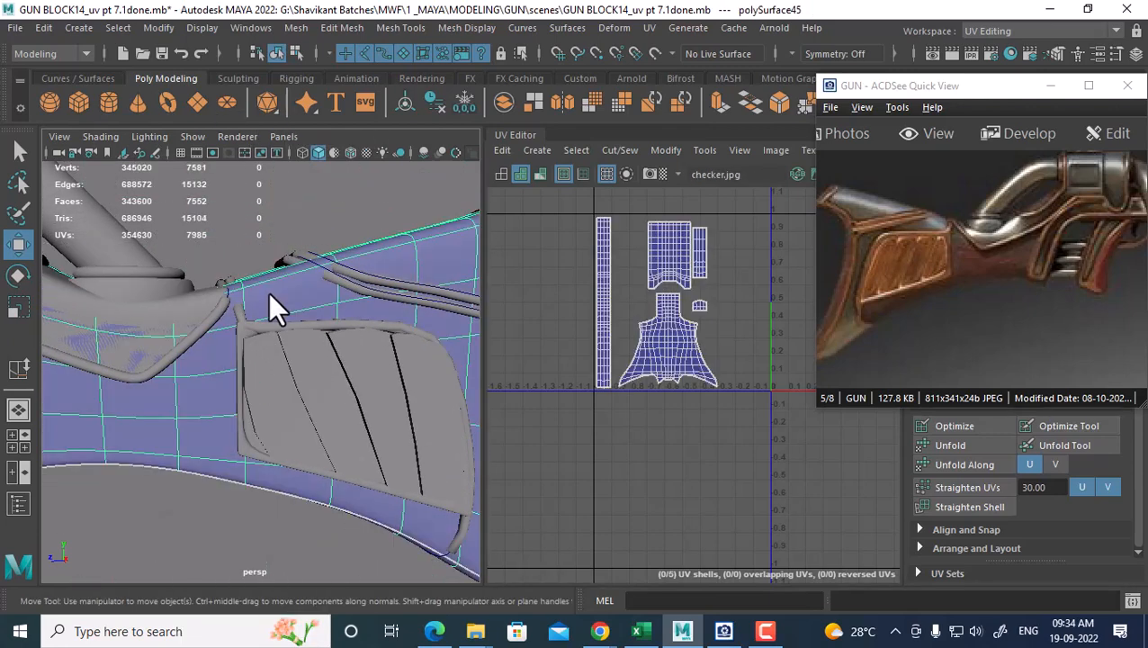
right_drag(290, 308, 307, 117)
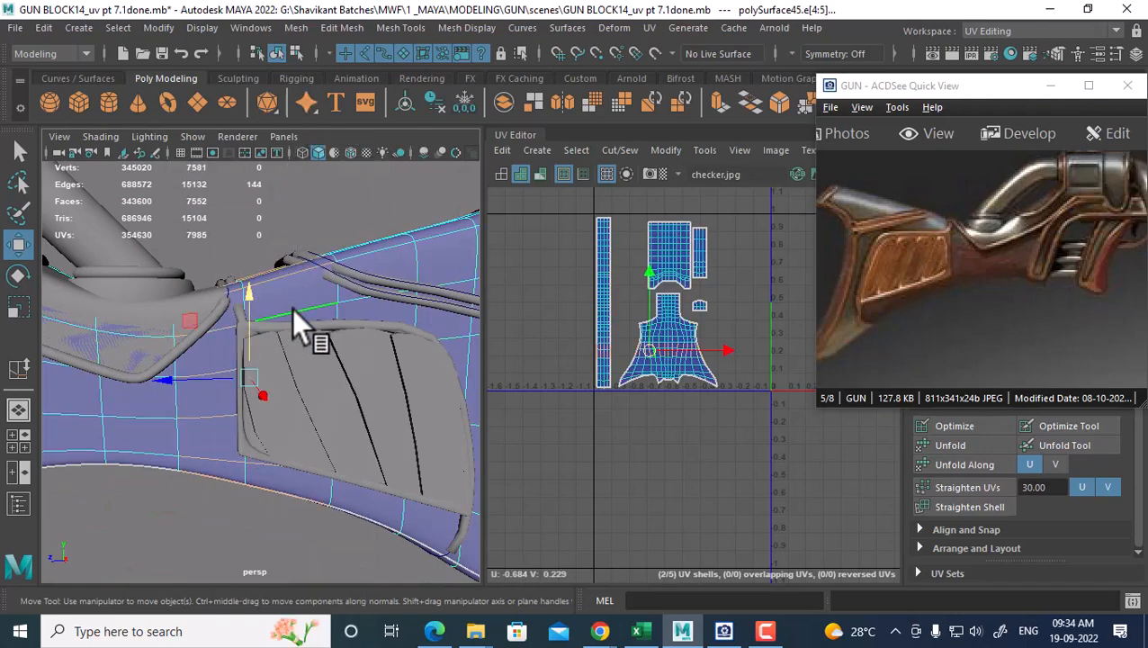
alt+drag(240, 366, 236, 378)
double_click(233, 486)
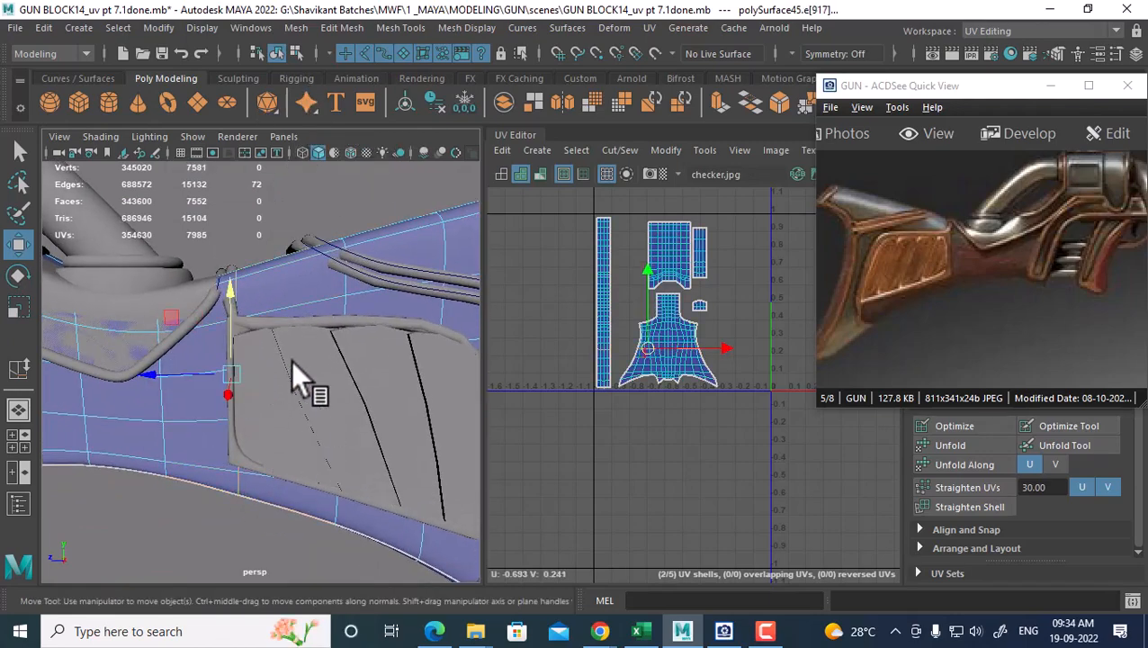
scroll(291, 360, up, 5)
alt+middle_drag(290, 360, 291, 408)
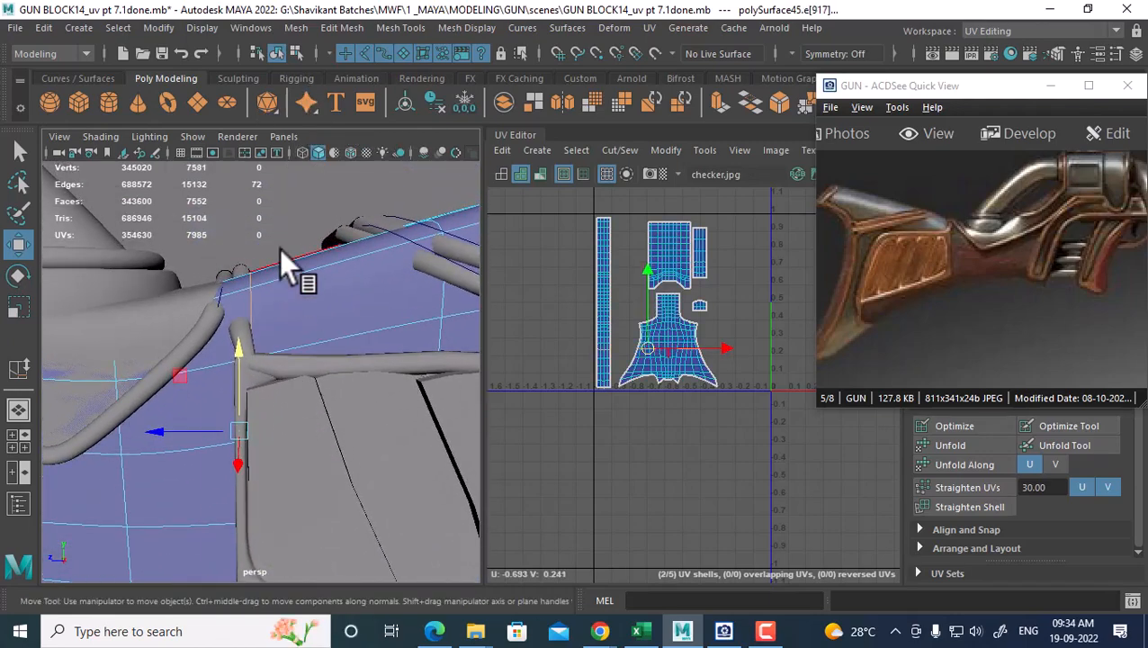
Slide the selected loop along the stock with Slide Edge Tool into a better position
shift+right_drag(279, 251, 272, 385)
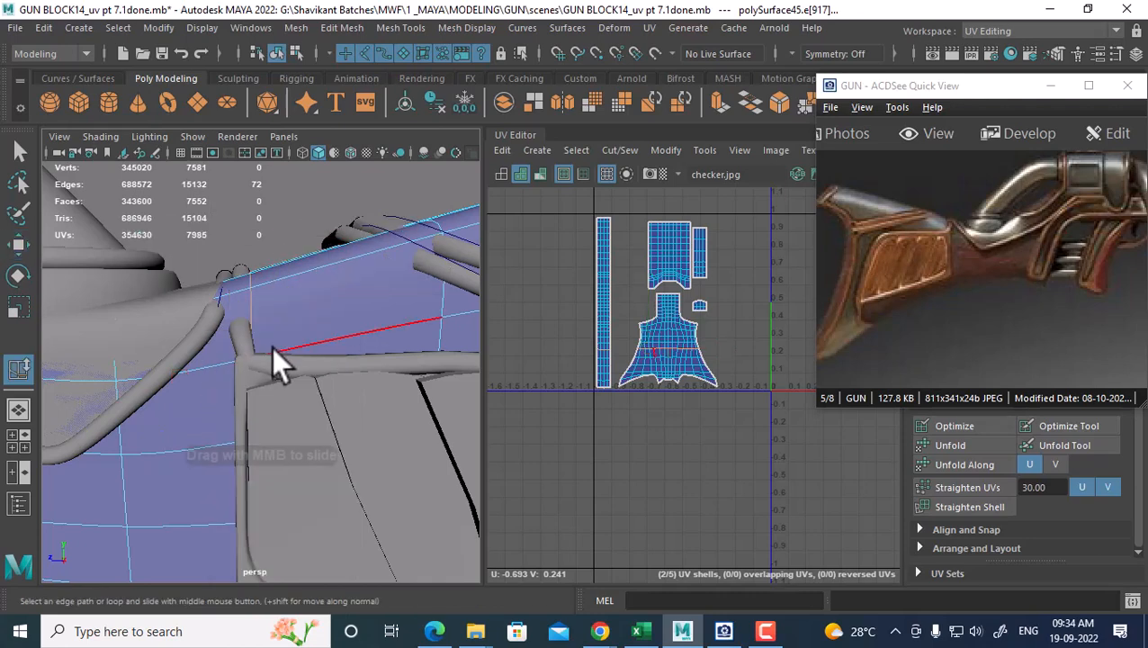
middle_drag(263, 340, 254, 340)
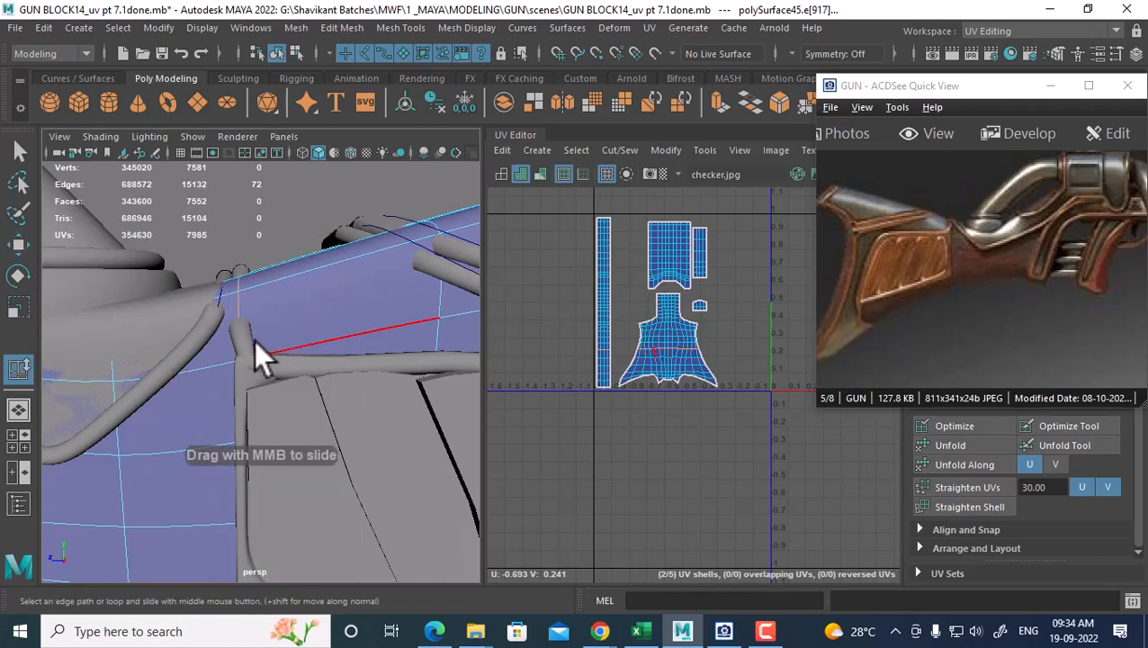
scroll(267, 310, down, 6)
scroll(310, 365, up, 3)
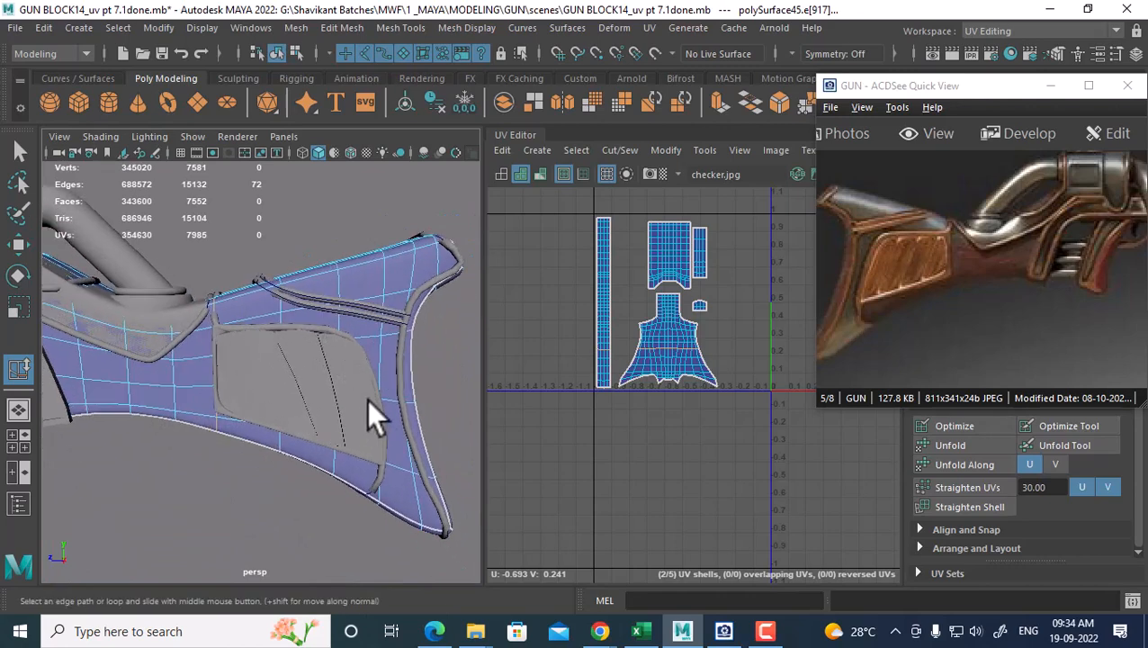
middle_drag(219, 304, 218, 304)
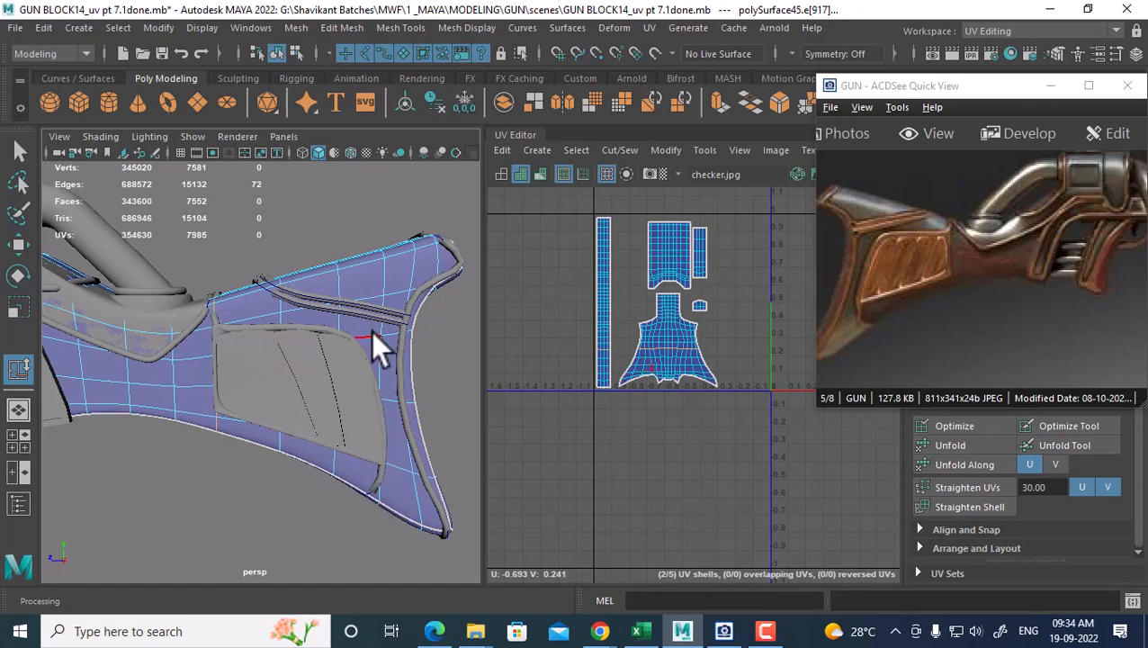
alt+drag(304, 327, 287, 327)
alt+right_drag(285, 333, 288, 374)
alt+drag(287, 375, 333, 363)
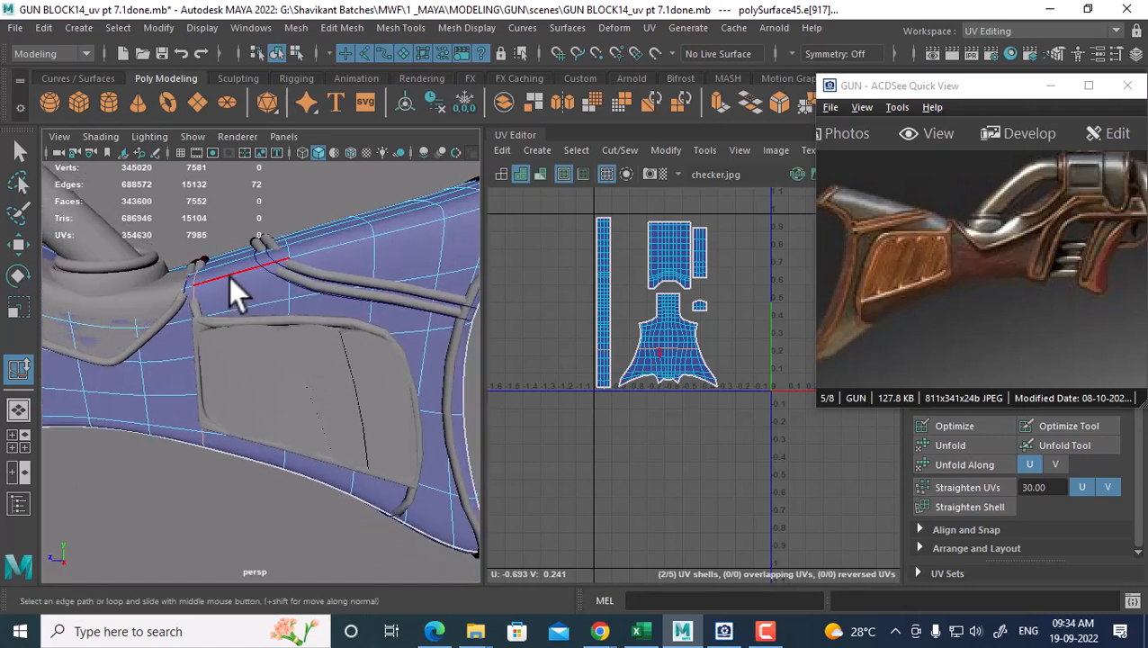
Return to Object Mode, frame the whole stock, set Face selection, and switch to the front view
right_drag(236, 164, 306, 141)
mouse_move(257, 267)
alt+mouse_down()
mouse_move(221, 329)
mouse_move(226, 312)
mouse_move(51, 270)
mouse_move(241, 277)
alt+mouse_up()
alt+middle_drag(315, 332, 237, 273)
alt+drag(349, 299, 379, 467)
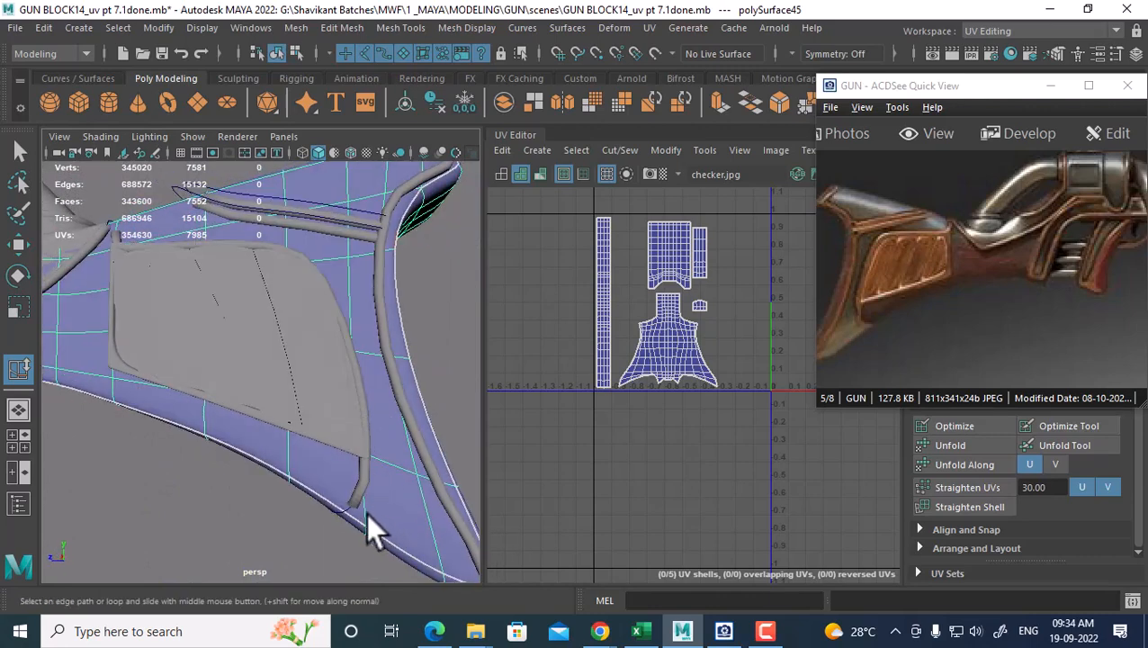
alt+drag(367, 512, 392, 520)
alt+right_drag(390, 521, 336, 414)
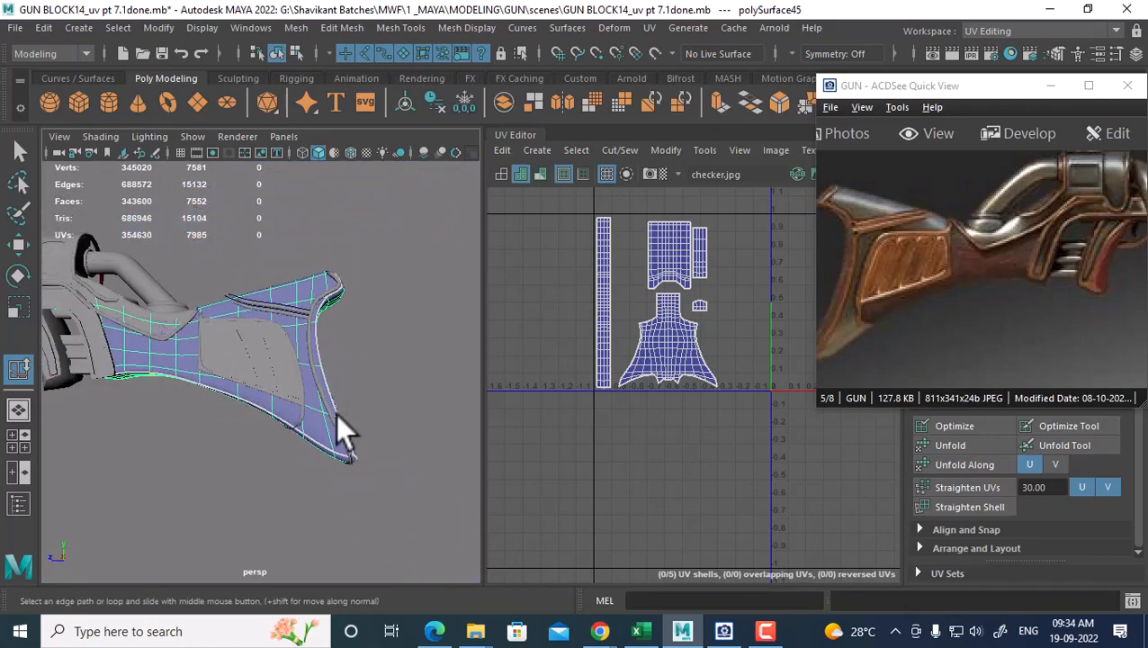
alt+drag(335, 414, 367, 309)
right_click(385, 280)
right_drag(385, 280, 383, 213)
key(space)
drag(386, 219, 388, 258)
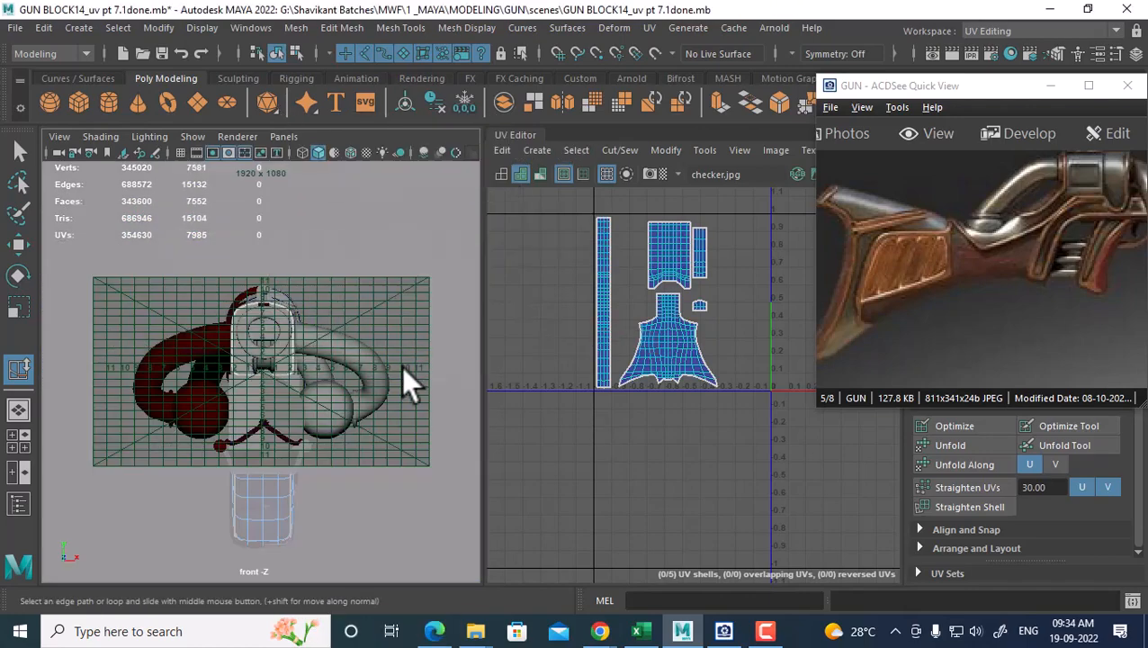
Switch the viewport to the side view and frame the gun stock
key(space)
drag(411, 338, 332, 310)
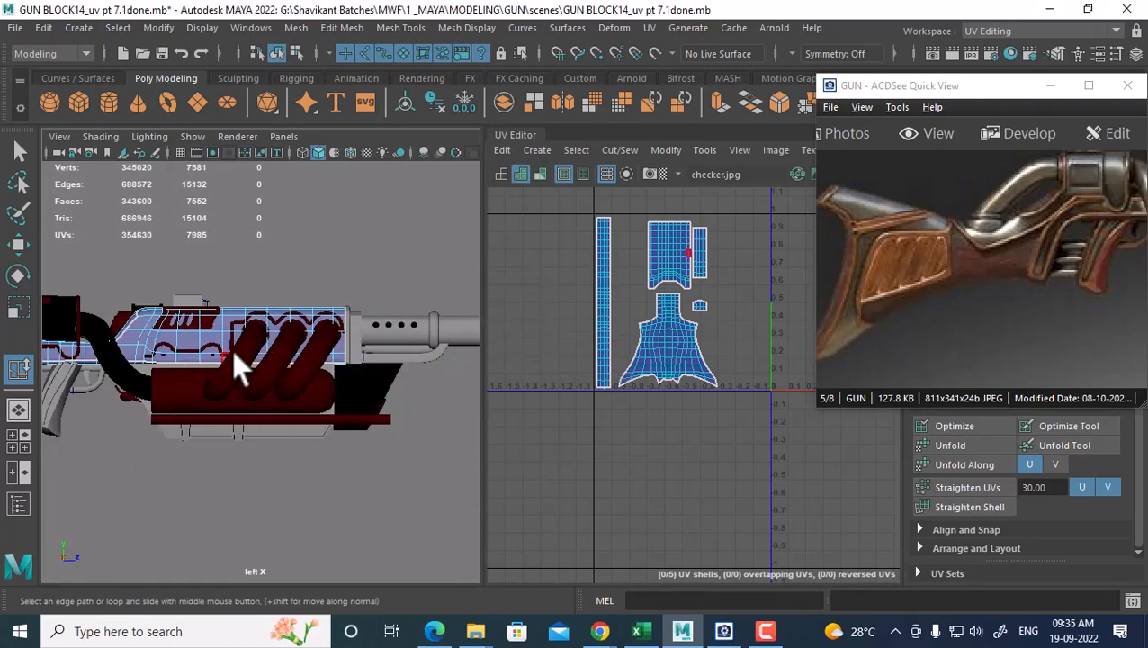
alt+middle_drag(197, 337, 522, 352)
alt+middle_drag(173, 367, 311, 341)
alt+right_drag(315, 369, 360, 407)
alt+middle_drag(332, 359, 255, 382)
alt+right_drag(255, 383, 340, 400)
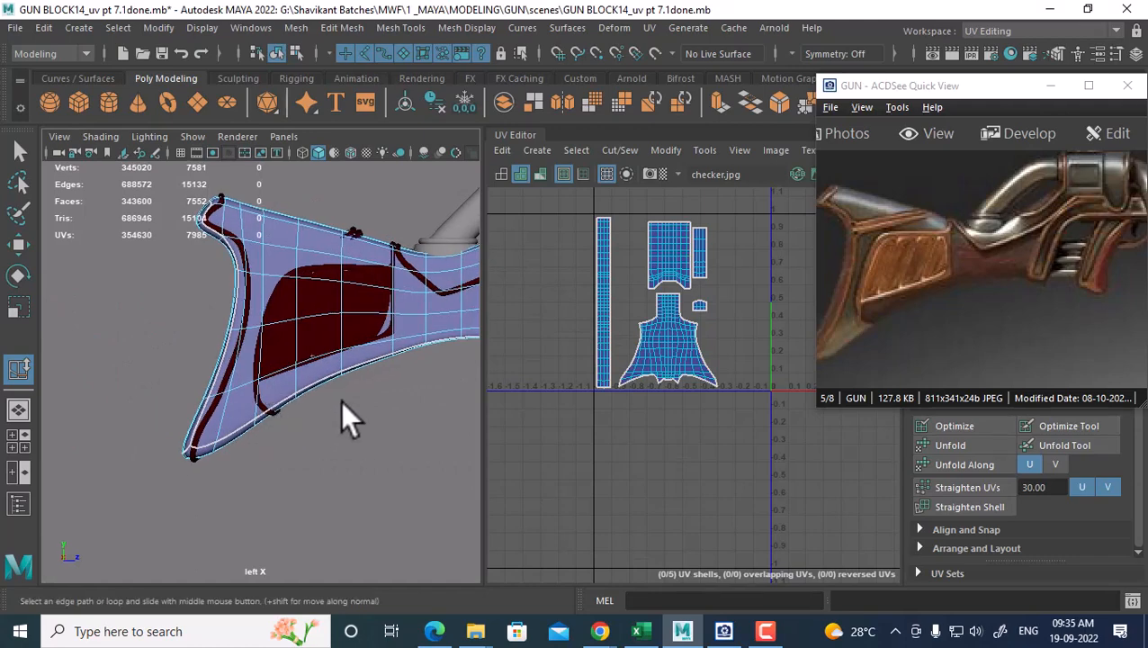
key(space)
drag(372, 376, 424, 383)
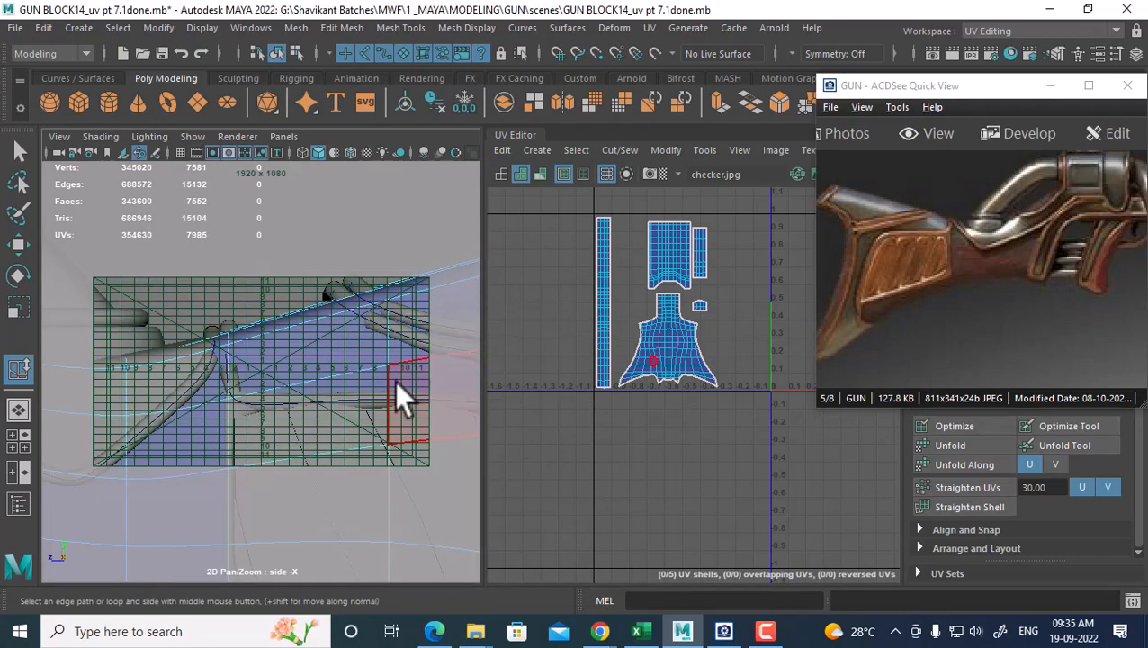
Turn off the Field Chart, resolution, film and safe action gate overlays
click(197, 152)
click(243, 152)
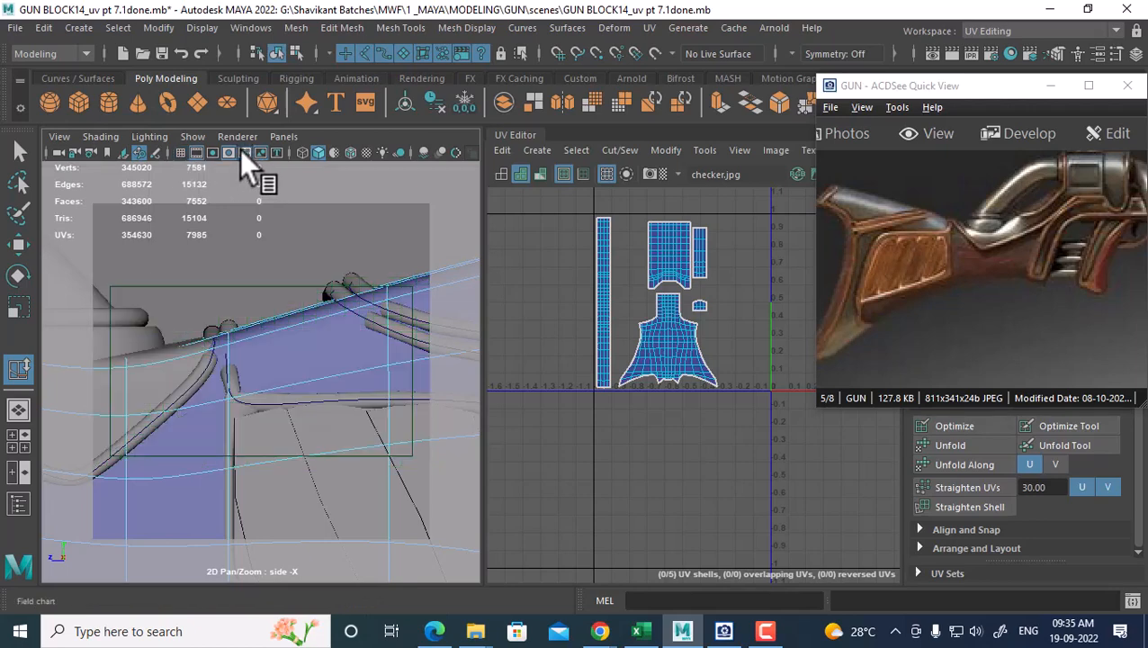
click(212, 152)
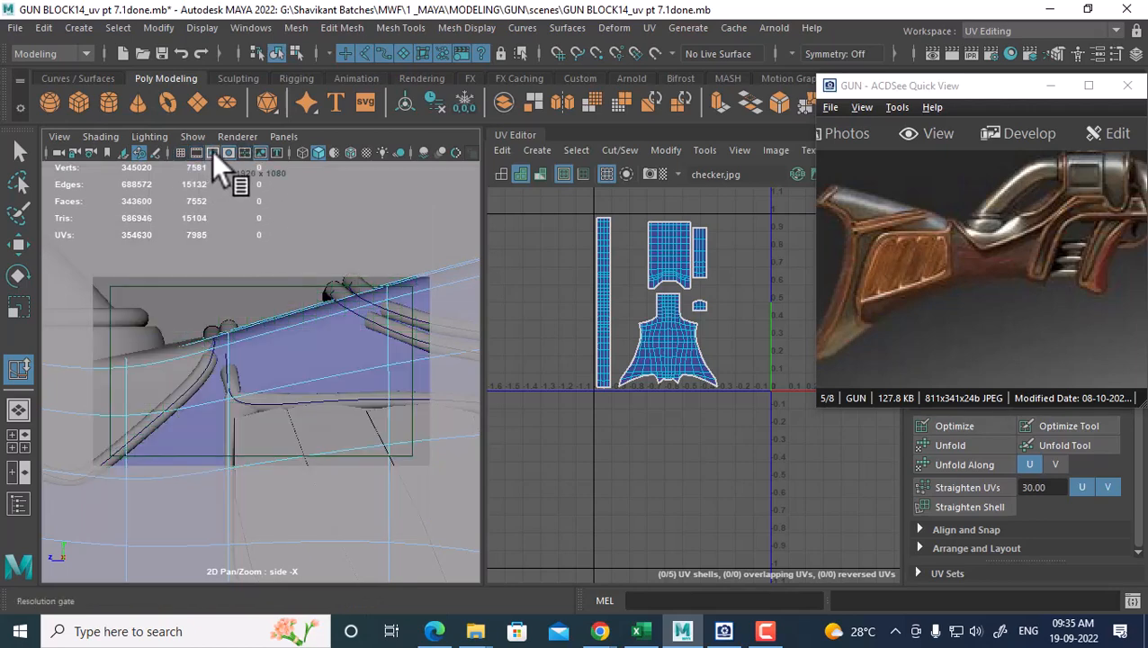
click(212, 151)
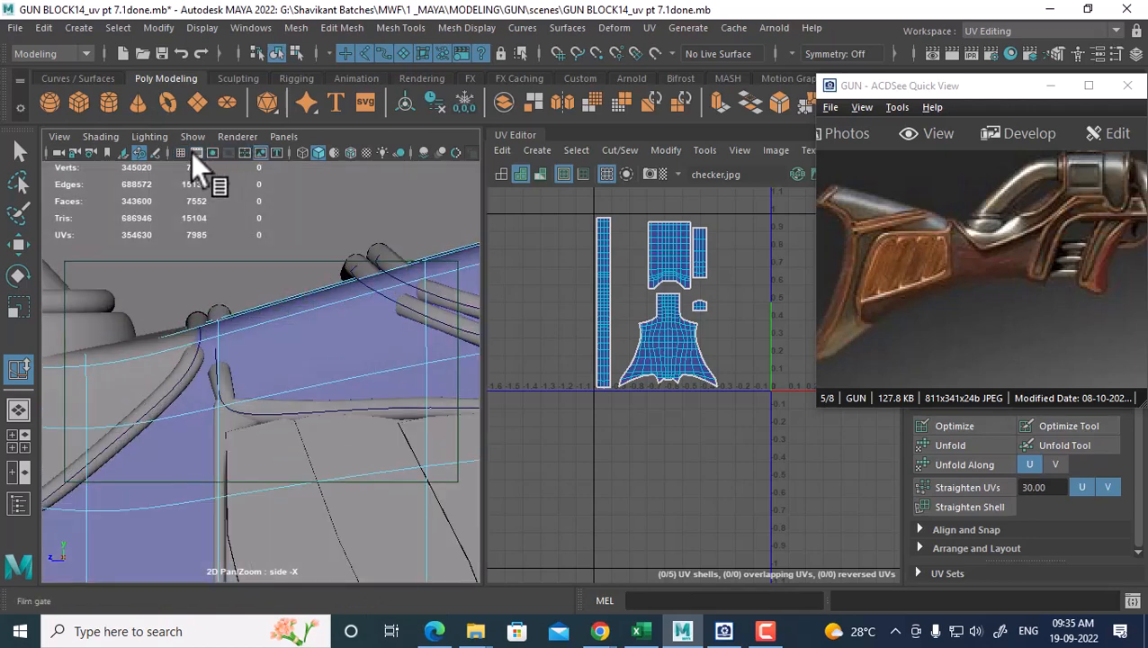
click(192, 151)
click(191, 151)
click(191, 150)
click(192, 151)
click(211, 150)
click(210, 151)
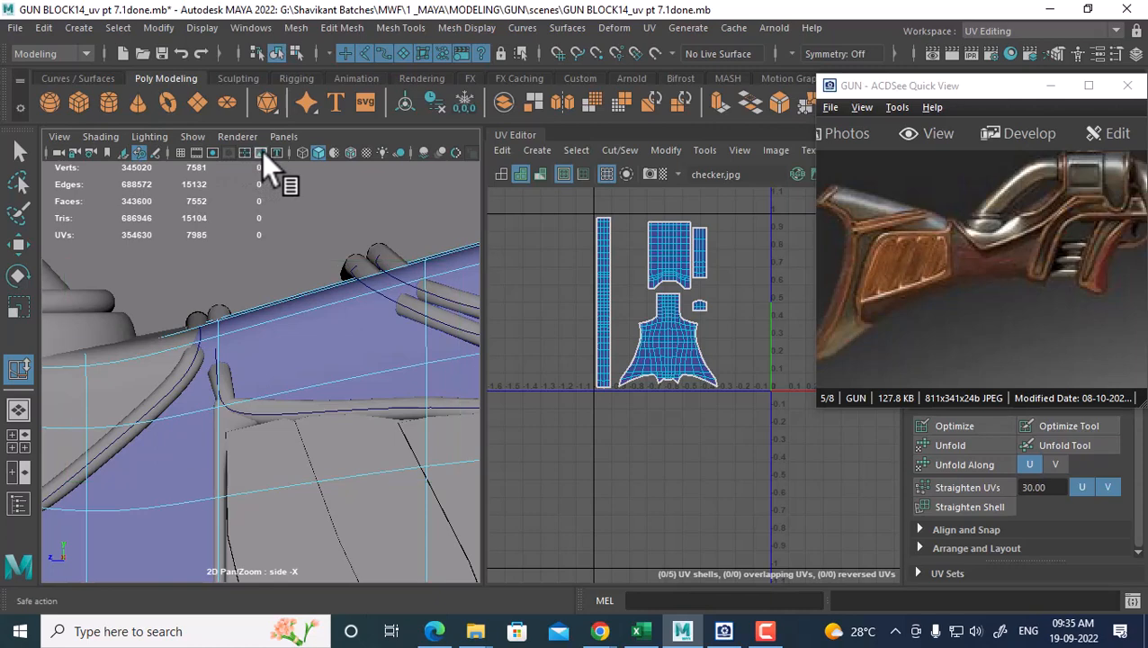
scroll(275, 373, down, 8)
scroll(270, 387, up, 8)
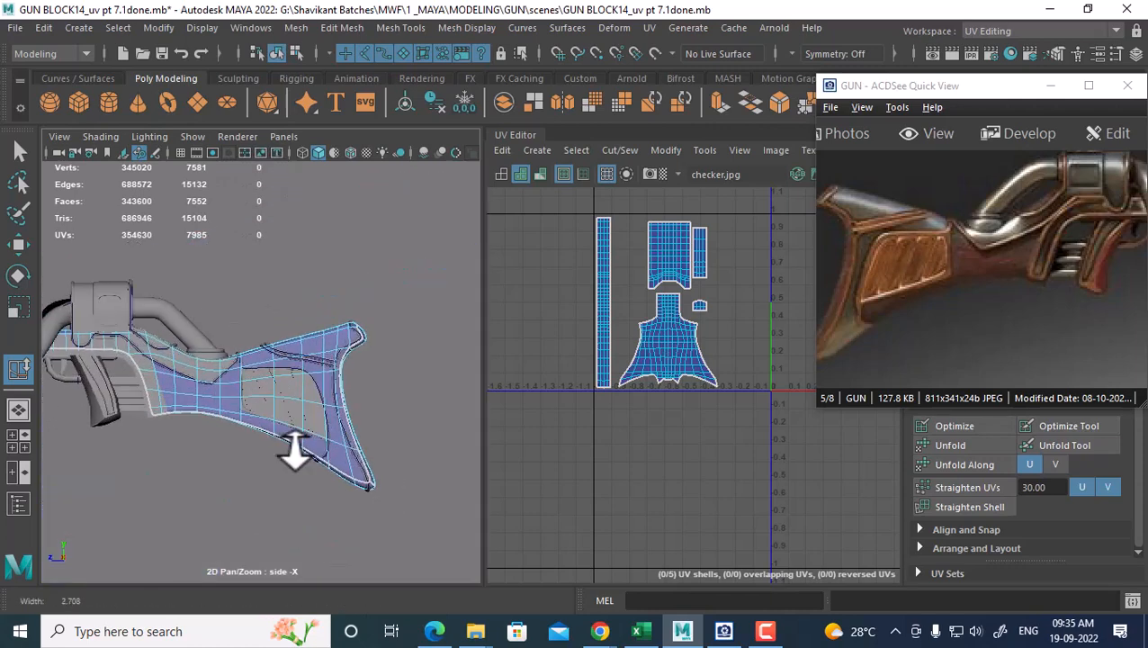
In Face mode, marquee-select all faces of the stock's upper flared panel
right_click(269, 260)
right_drag(268, 260, 268, 212)
drag(403, 206, 298, 552)
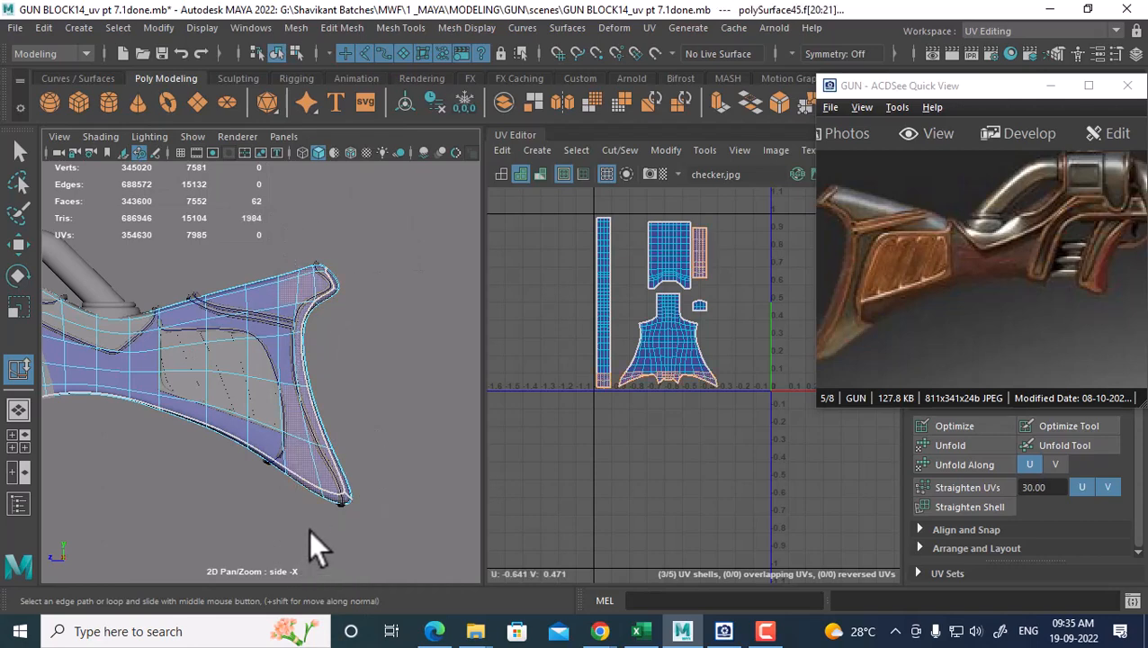
scroll(365, 378, up, 1)
drag(390, 208, 298, 365)
scroll(311, 270, up, 1)
alt+middle_drag(310, 270, 346, 299)
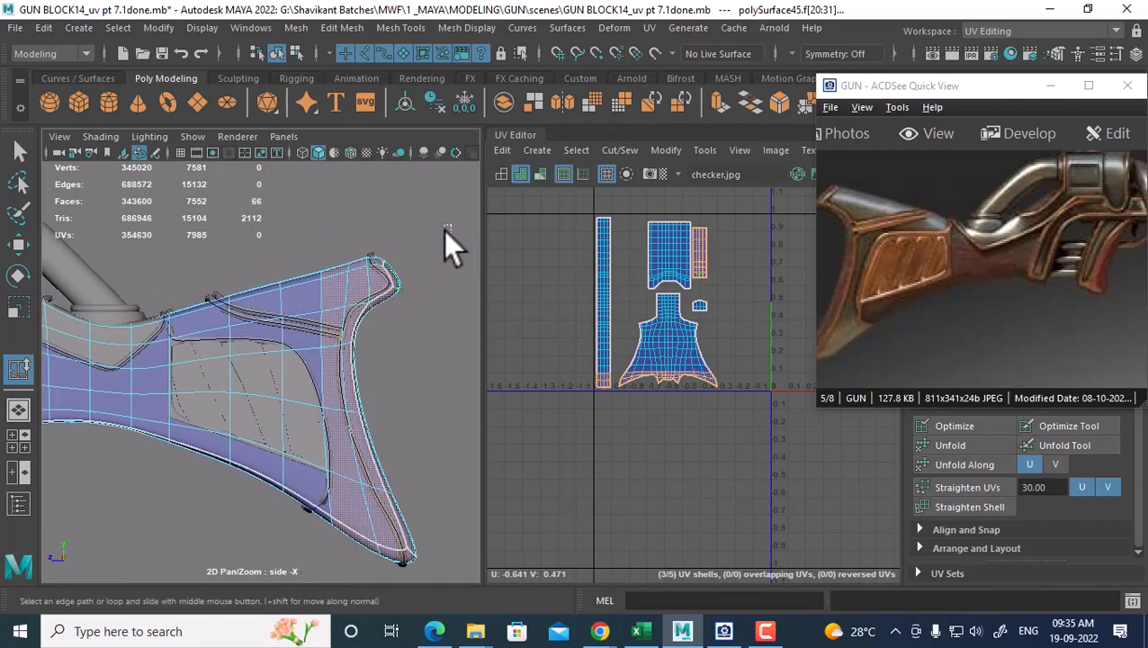
drag(451, 226, 177, 335)
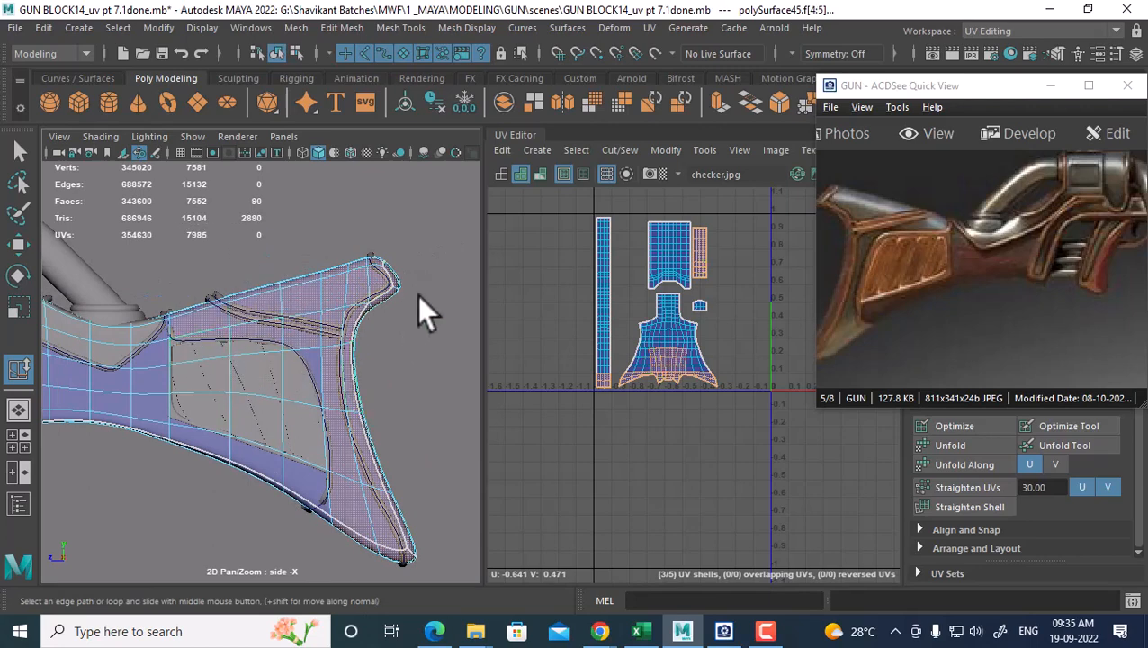
drag(307, 361, 310, 362)
Extract the selected panel faces into a separate mesh and return to Object Mode
shift+right_click(277, 233)
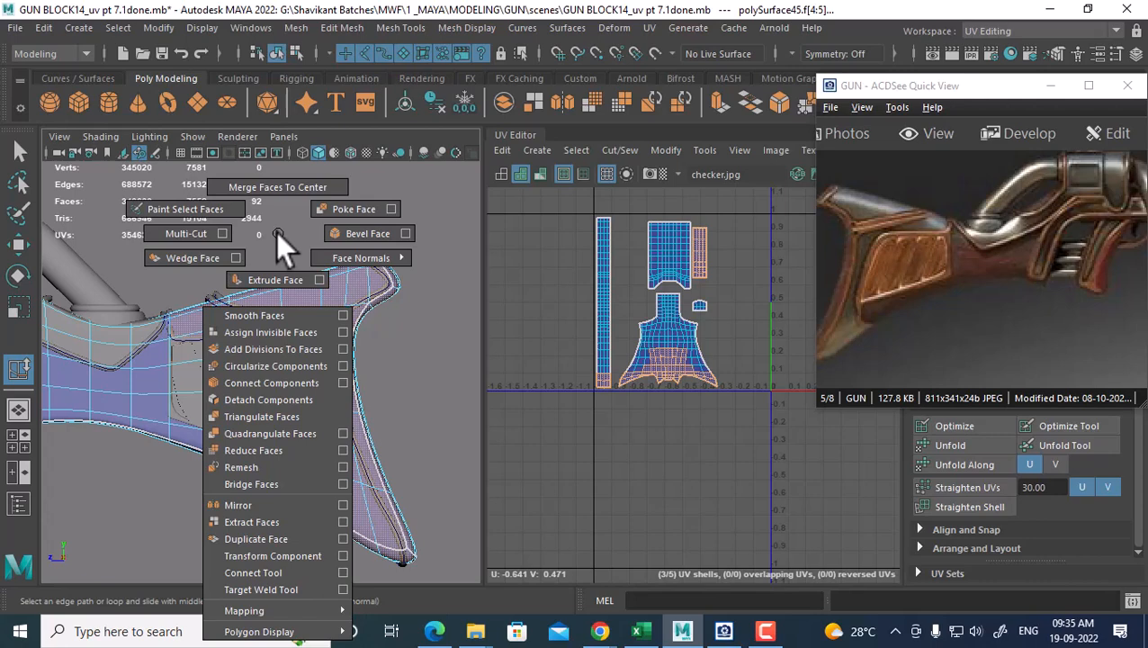
click(263, 526)
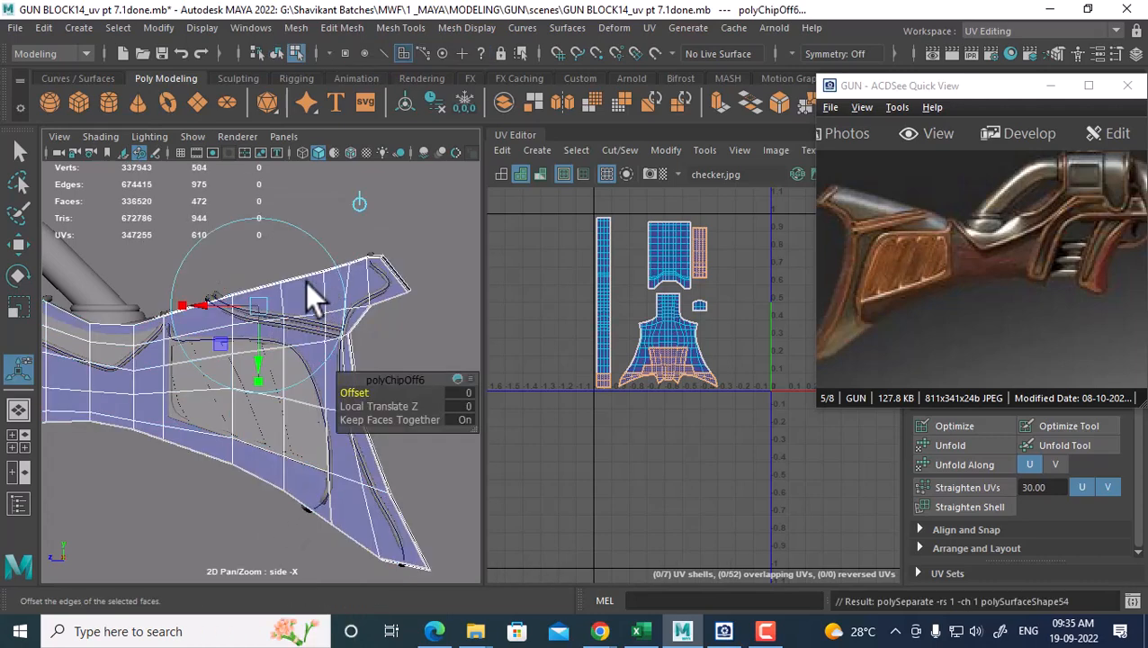
right_drag(360, 162, 401, 168)
click(321, 302)
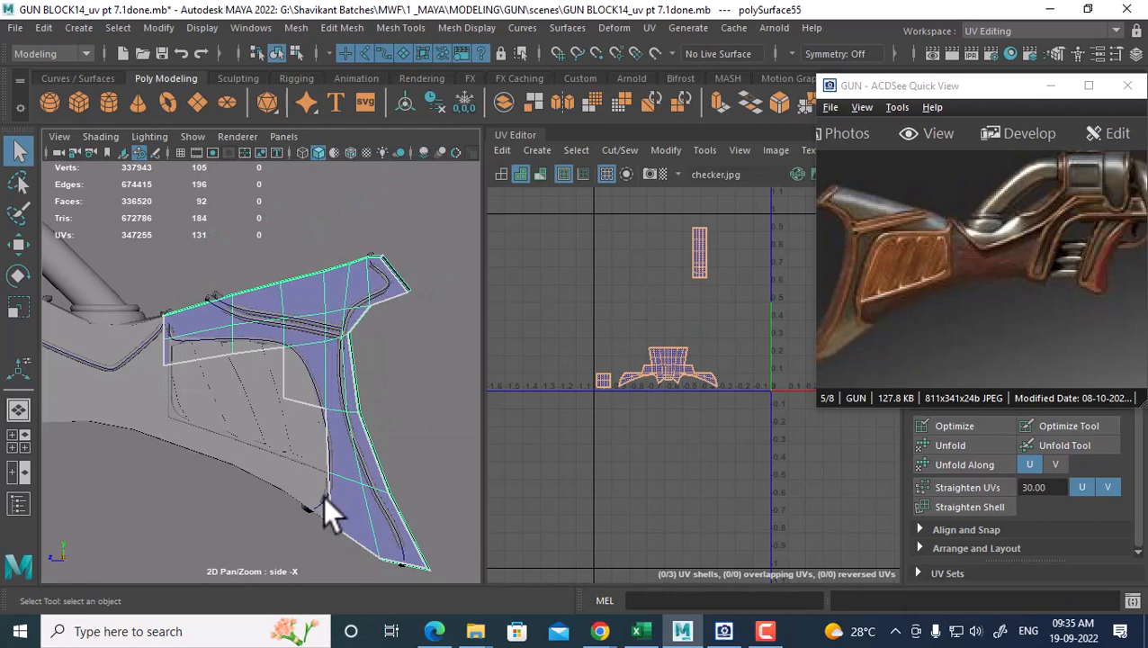
click(93, 392)
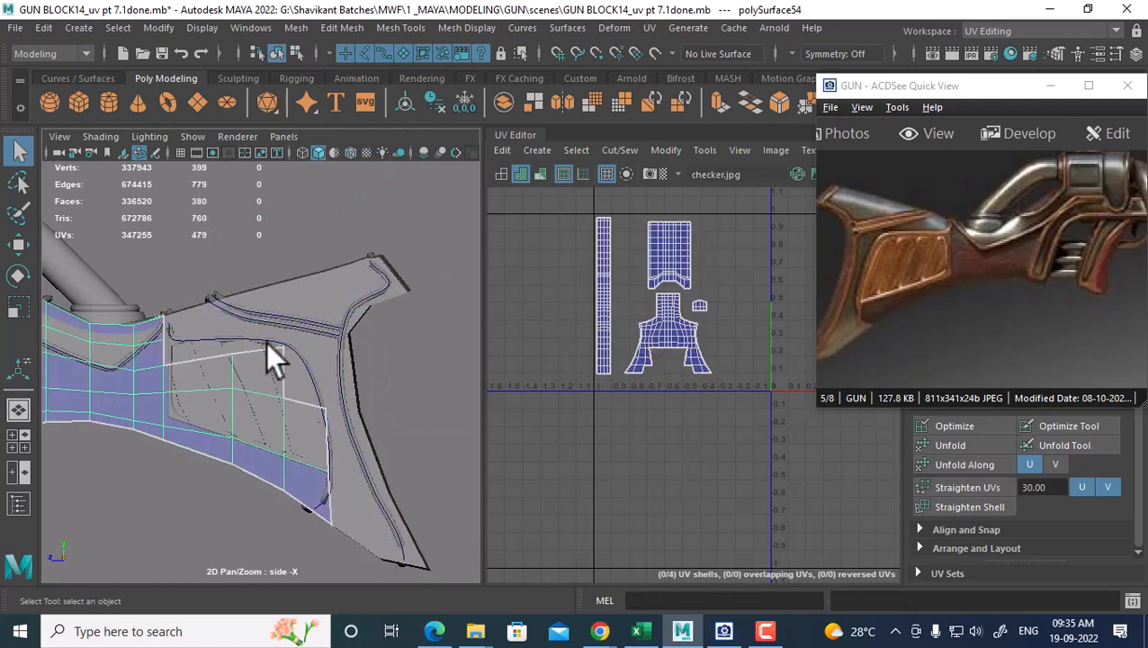
In the perspective view with smooth preview, select polySurface55 and show its UVs
alt+middle_drag(267, 344, 318, 306)
key(space)
drag(295, 409, 312, 297)
alt+drag(337, 376, 284, 420)
key(3)
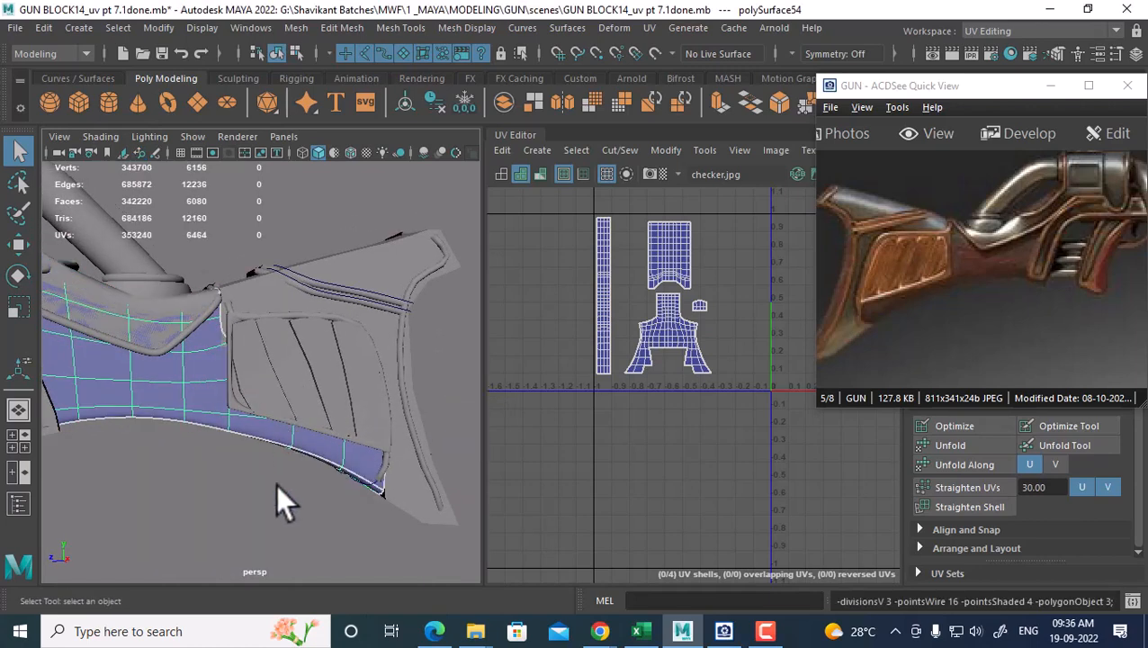
click(406, 491)
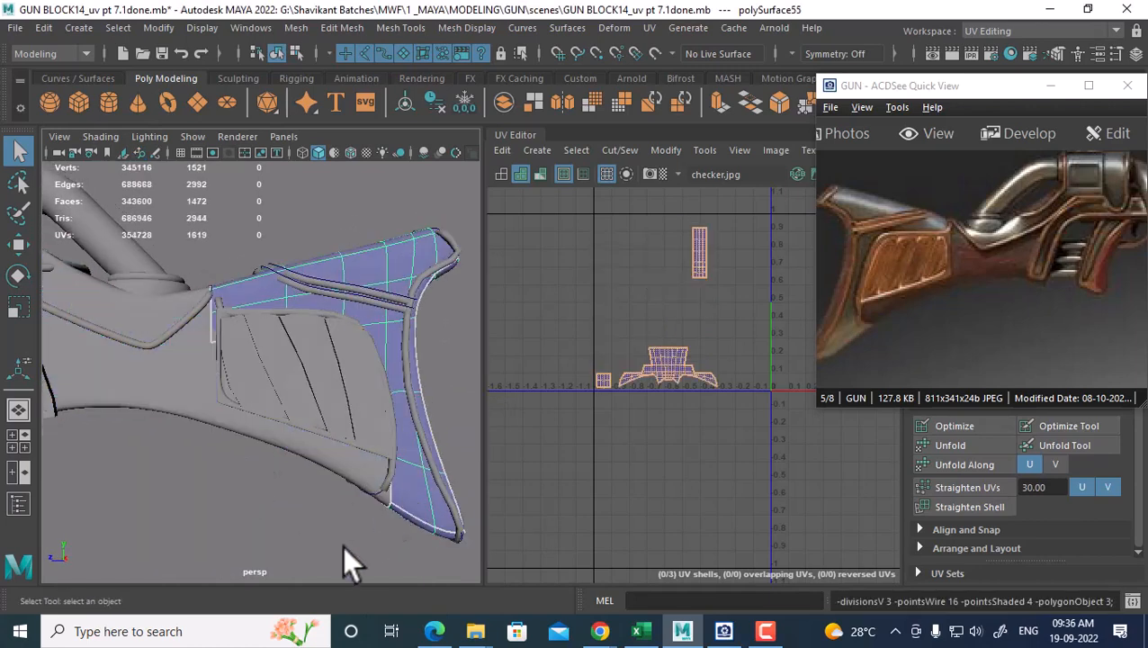
alt+drag(342, 545, 412, 480)
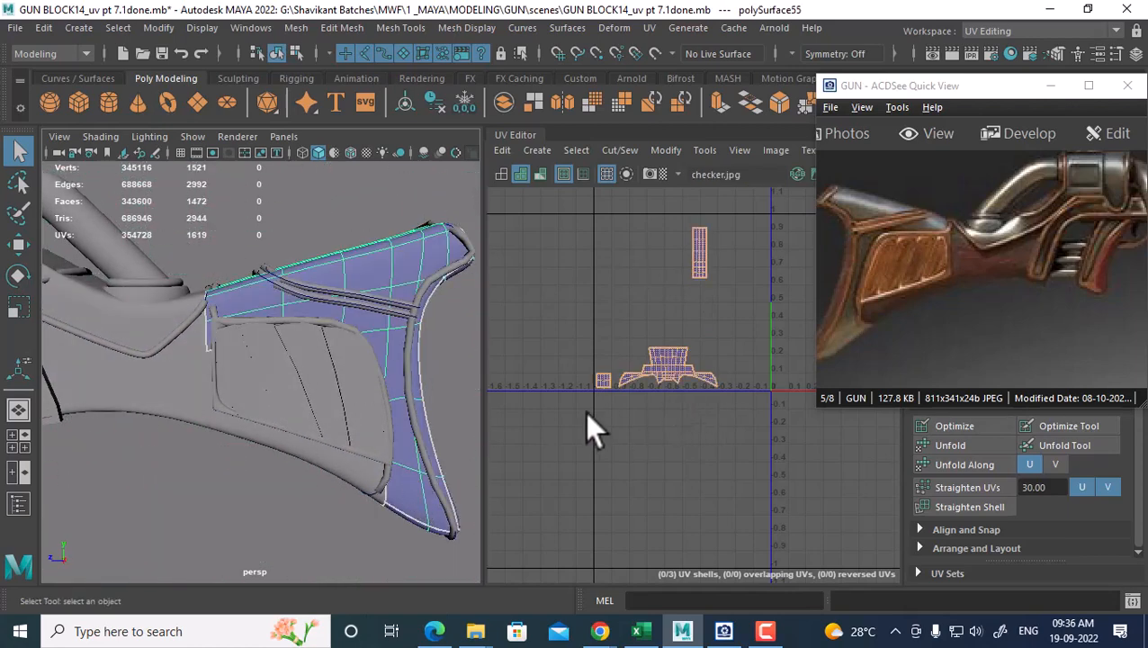
alt+drag(376, 318, 286, 357)
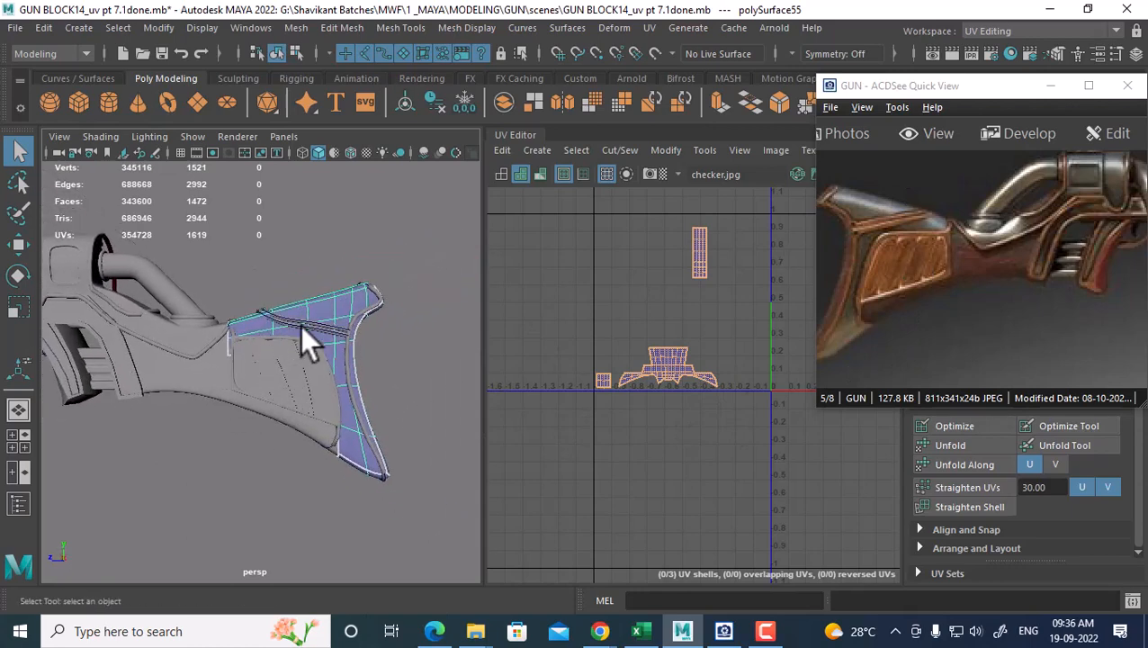
right_drag(640, 319, 696, 301)
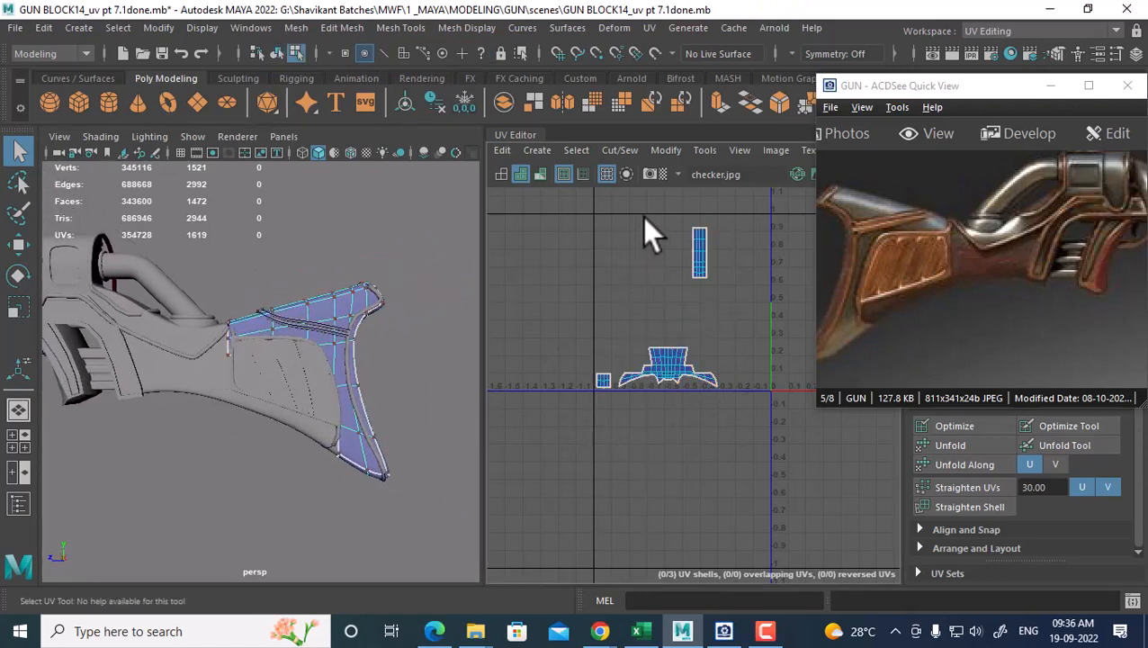
Move the tall UV shell down beside the lower shells in the UV editor
drag(643, 218, 756, 312)
key(w)
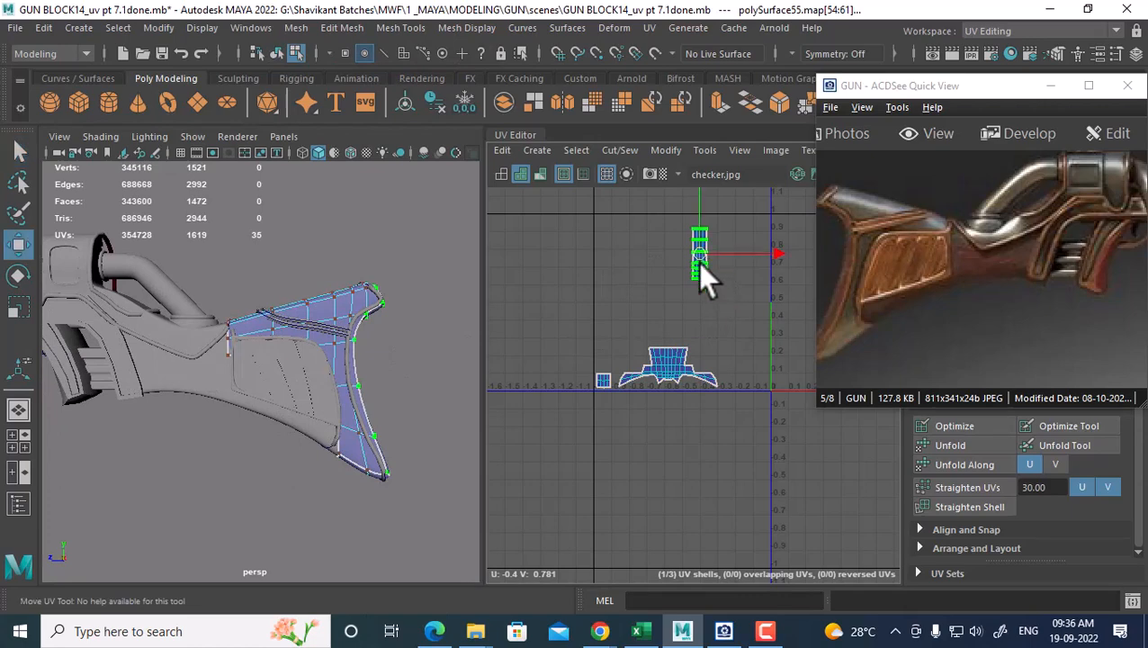
drag(697, 263, 739, 355)
Combine the gun's handle mesh and the stock panel into one mesh
right_drag(315, 166, 414, 142)
click(76, 250)
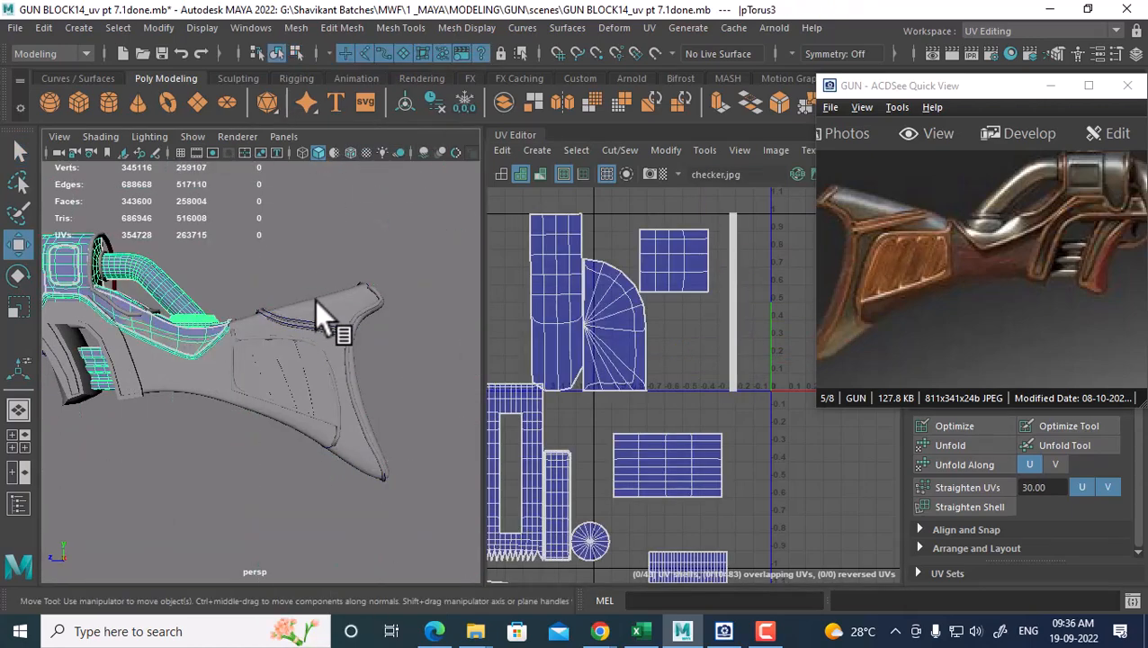
shift+click(351, 312)
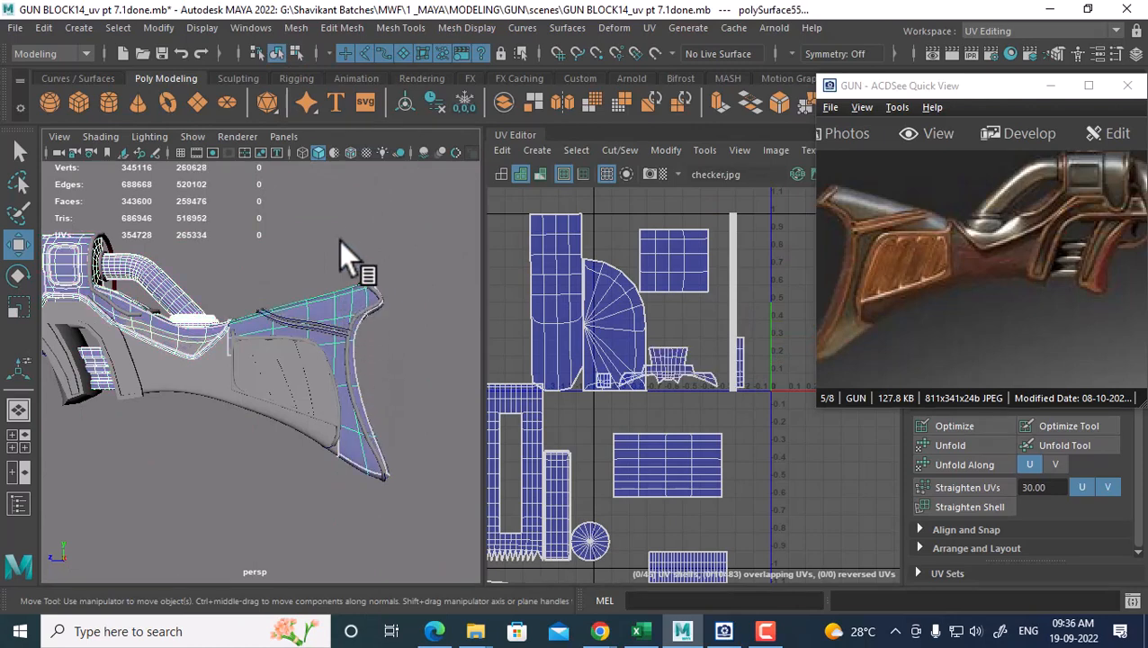
shift+right_drag(340, 239, 319, 540)
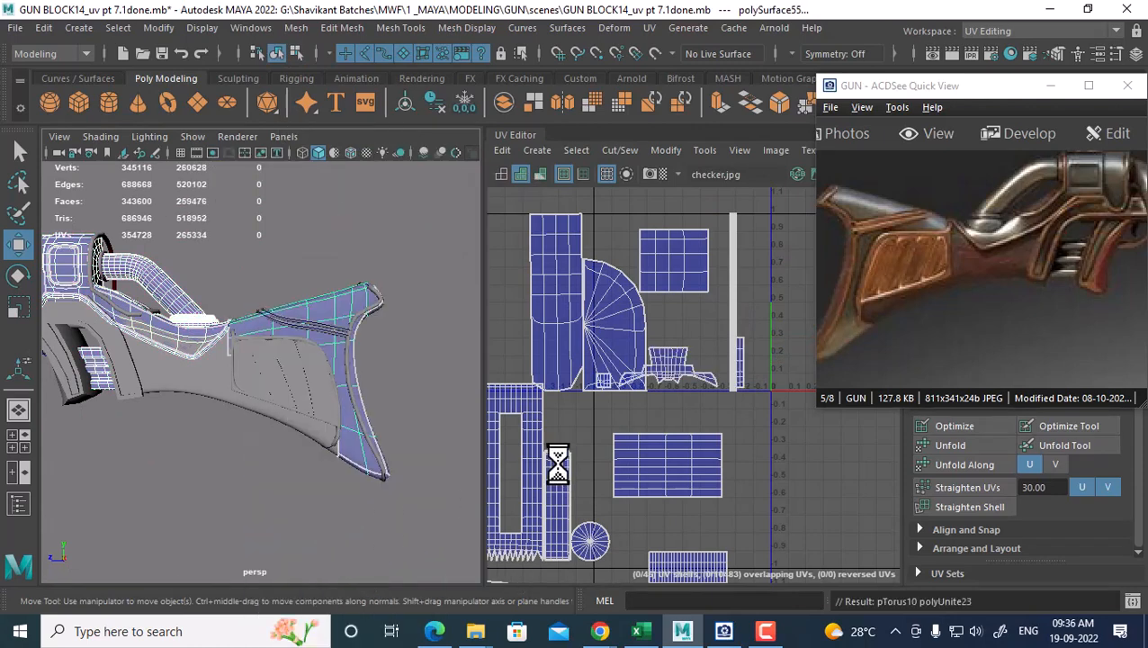
Frame the UV editor on the shells and select a UV on the stock panel shell
alt+right_drag(676, 394, 685, 414)
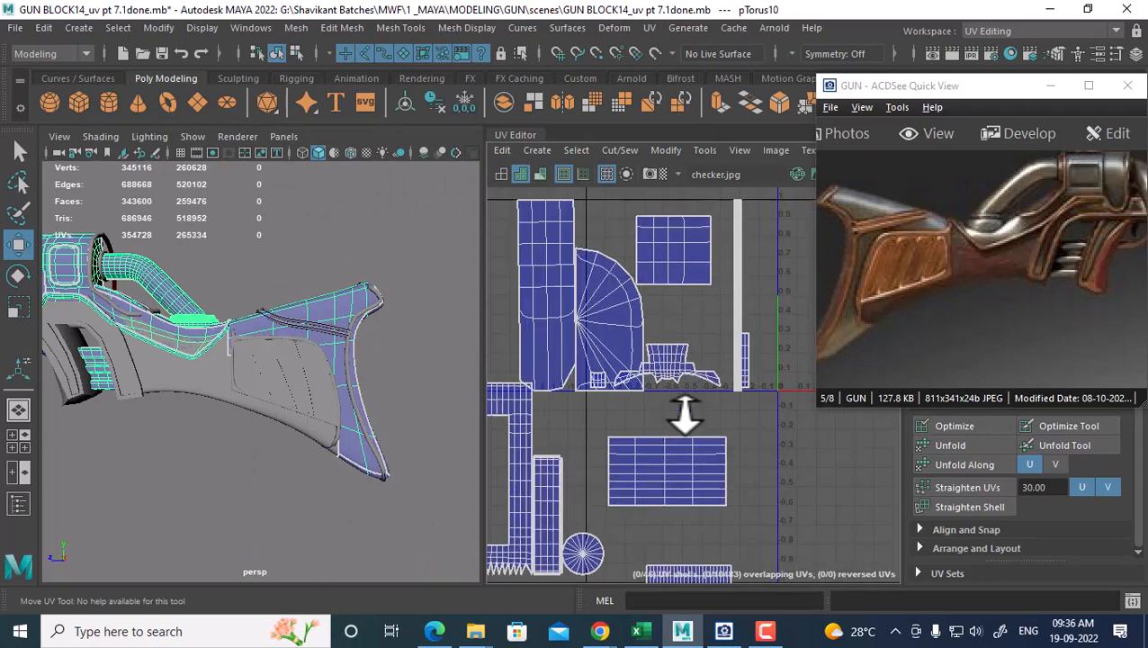
alt+middle_drag(708, 416, 635, 381)
alt+right_drag(635, 381, 703, 428)
alt+middle_drag(672, 415, 690, 479)
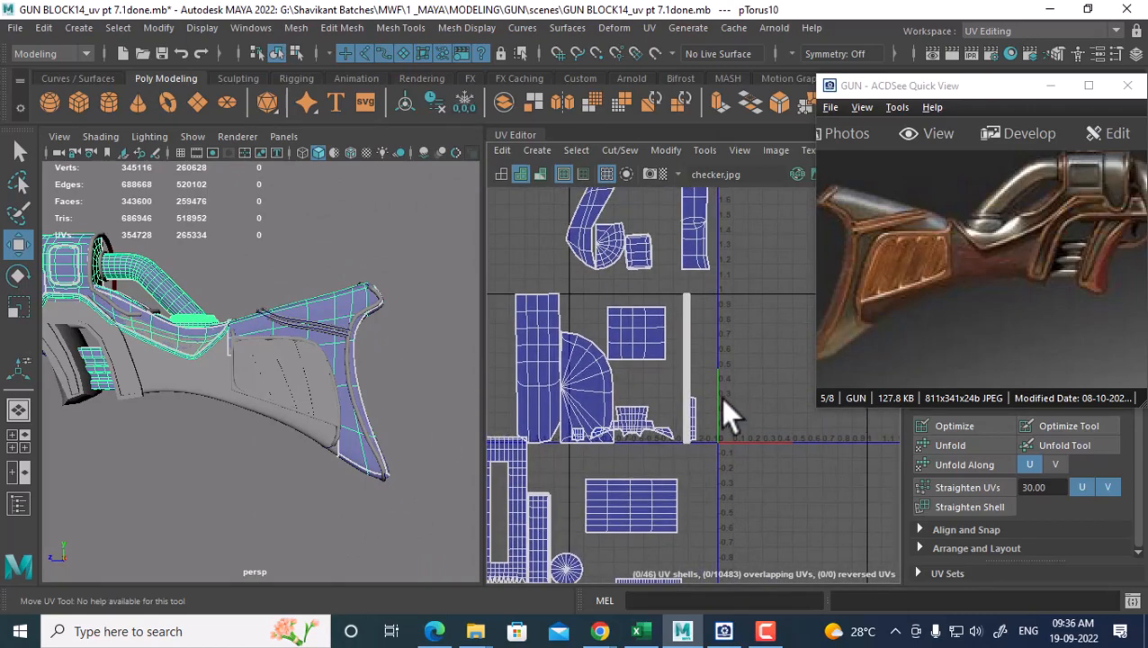
scroll(707, 412, down, 4)
alt+middle_drag(641, 401, 605, 378)
alt+right_drag(606, 379, 689, 434)
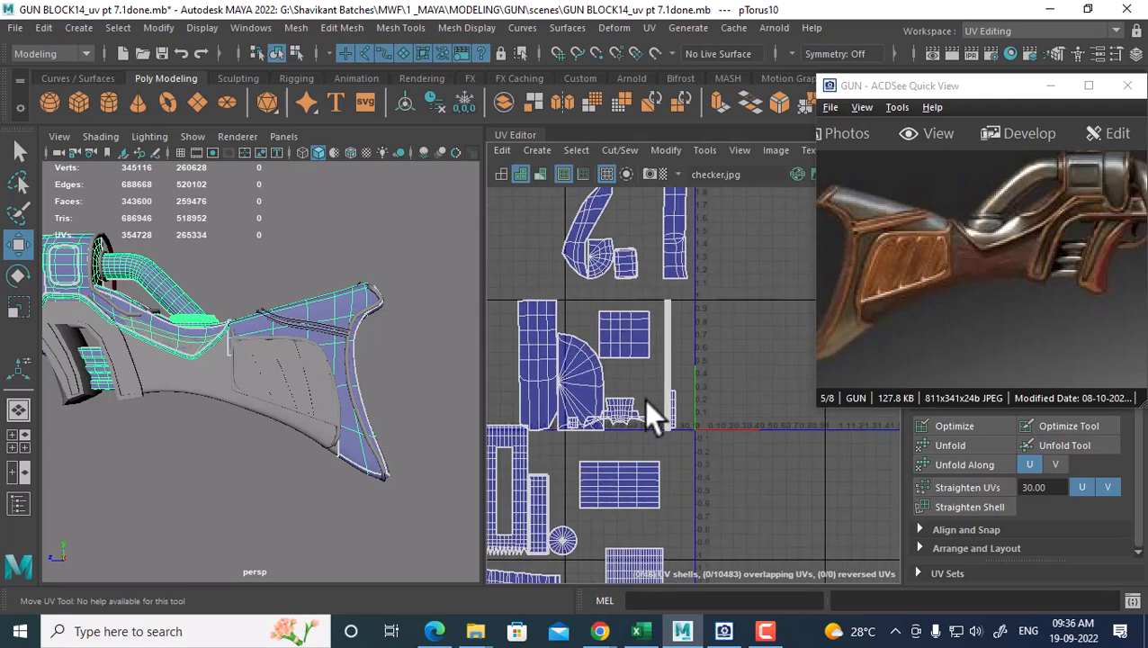
right_drag(645, 400, 713, 393)
click(651, 414)
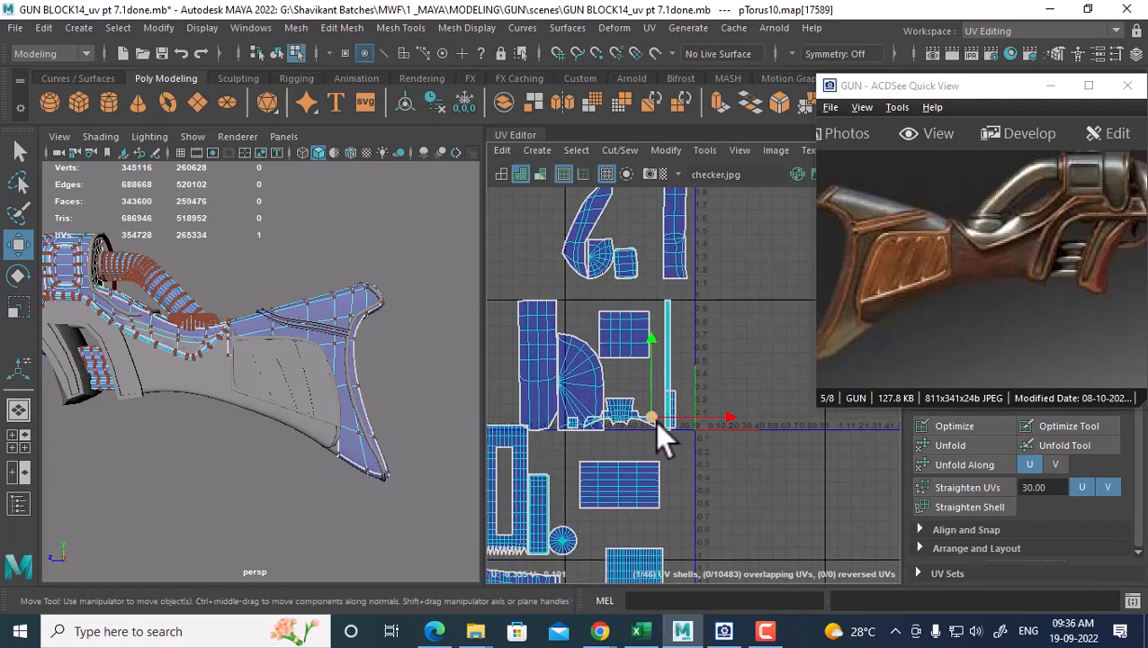
Add the second and tall shells to the selection, then select the smaller gun piece
alt+right_drag(654, 422, 755, 473)
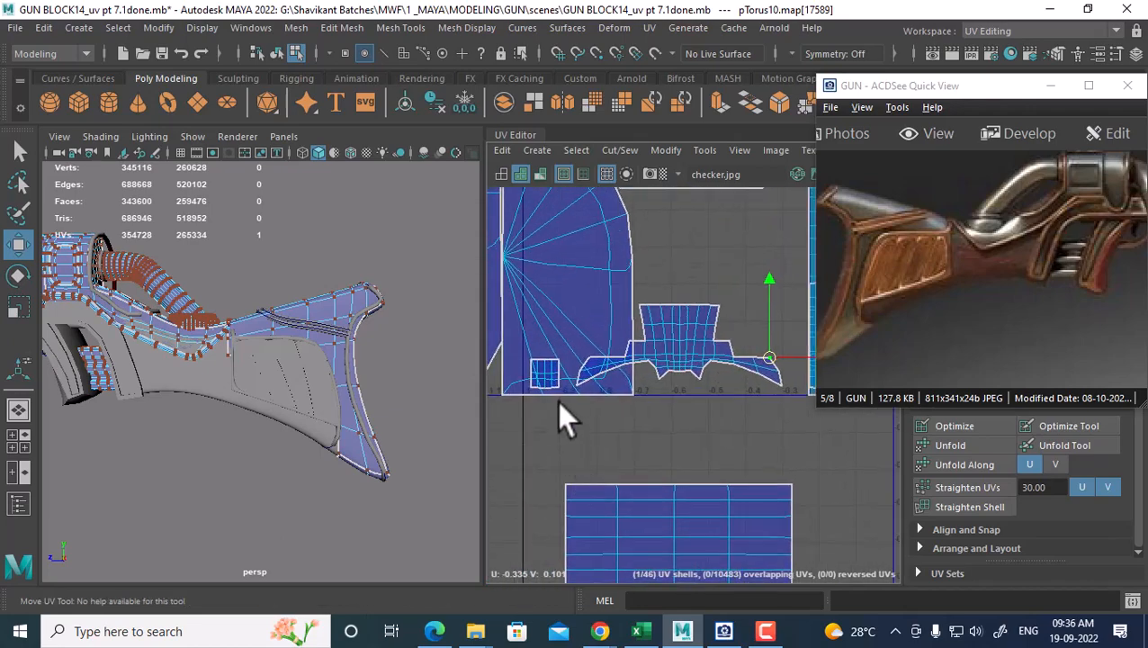
alt+middle_drag(557, 401, 609, 409)
shift+click(648, 394)
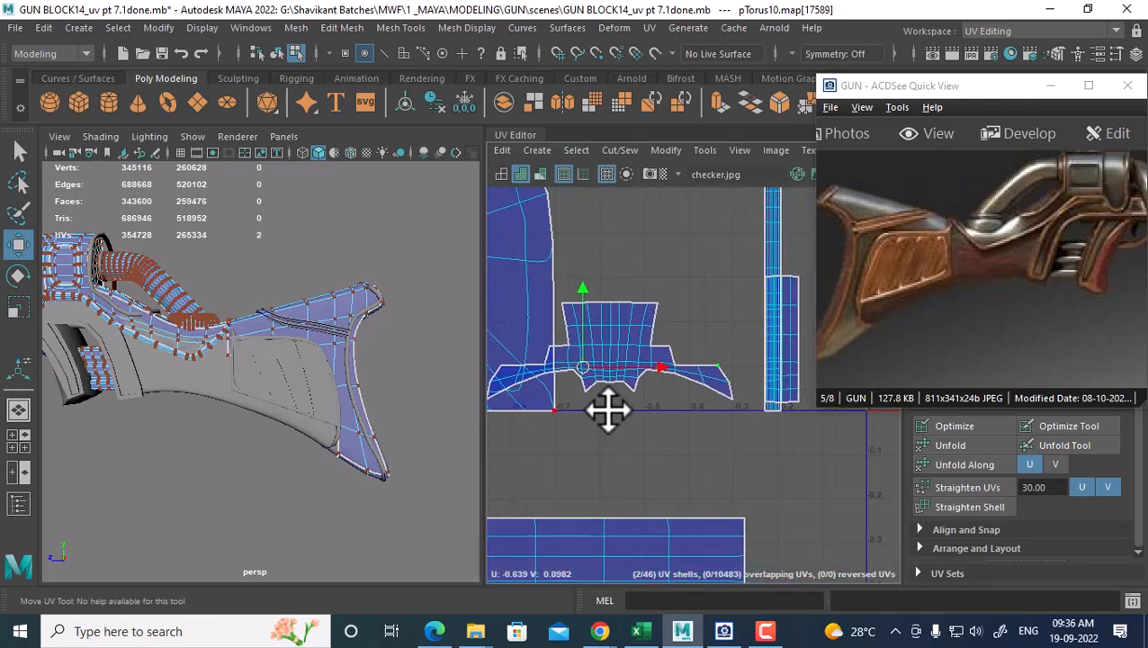
shift+click(770, 408)
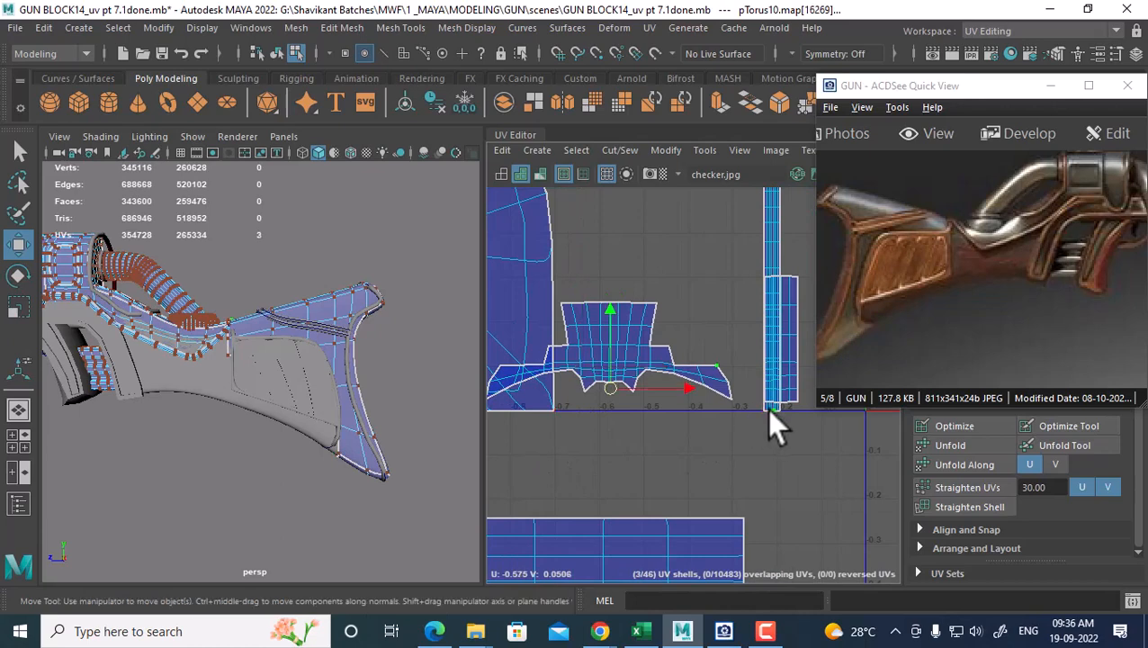
right_drag(336, 296, 426, 202)
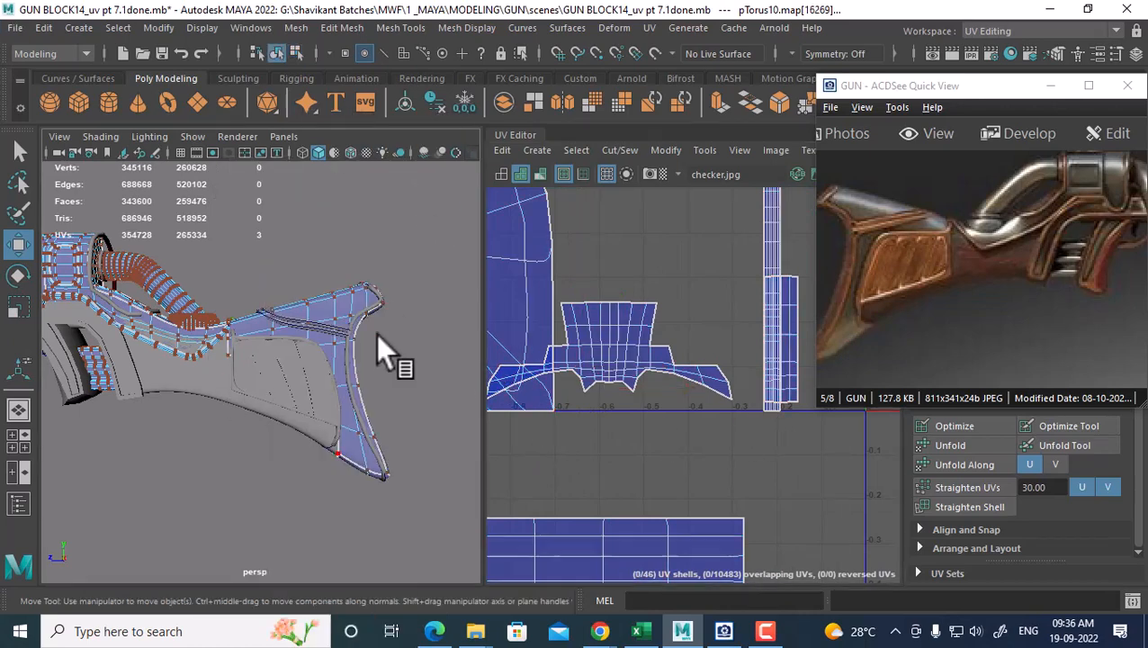
click(353, 320)
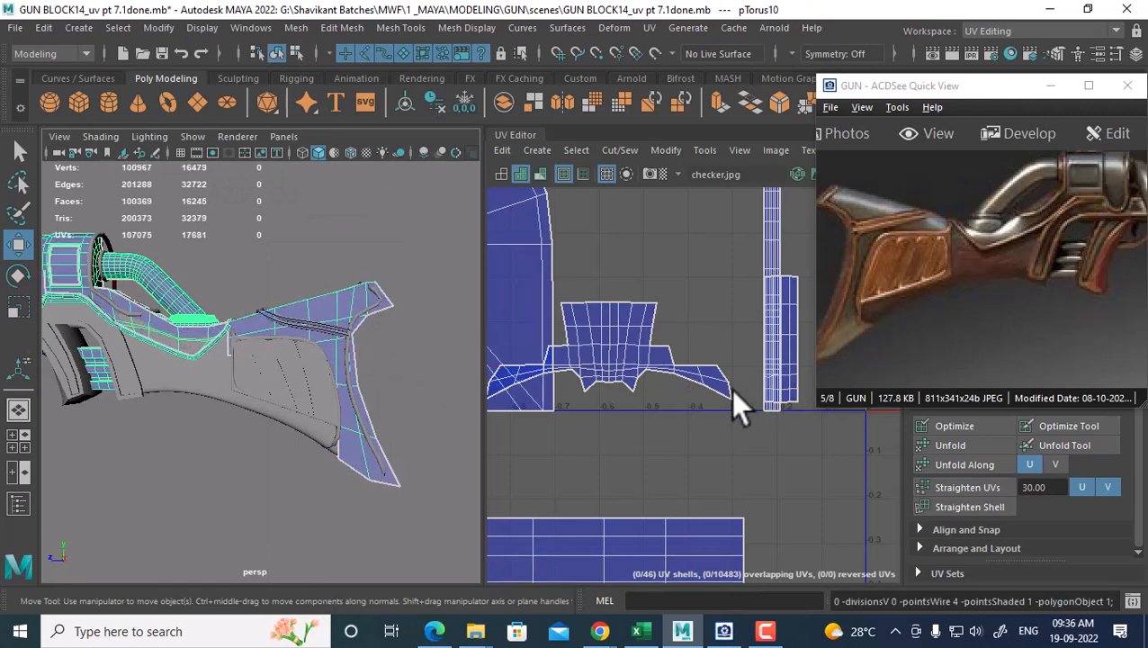
Select UVs on one piece and expand the selection to its whole UV shells
scroll(732, 391, down, 2)
right_drag(642, 374, 687, 371)
drag(681, 314, 652, 381)
scroll(664, 396, down, 1)
alt+middle_drag(661, 384, 684, 304)
scroll(611, 346, up, 1)
scroll(684, 304, up, 1)
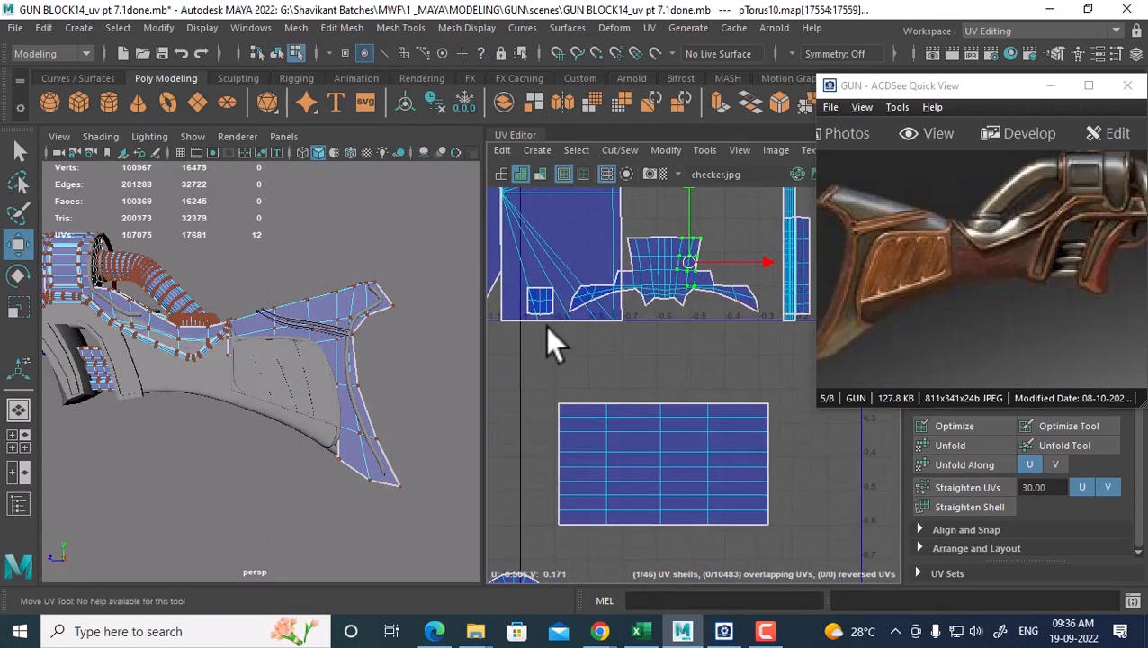
ctrl+right_drag(614, 326, 695, 361)
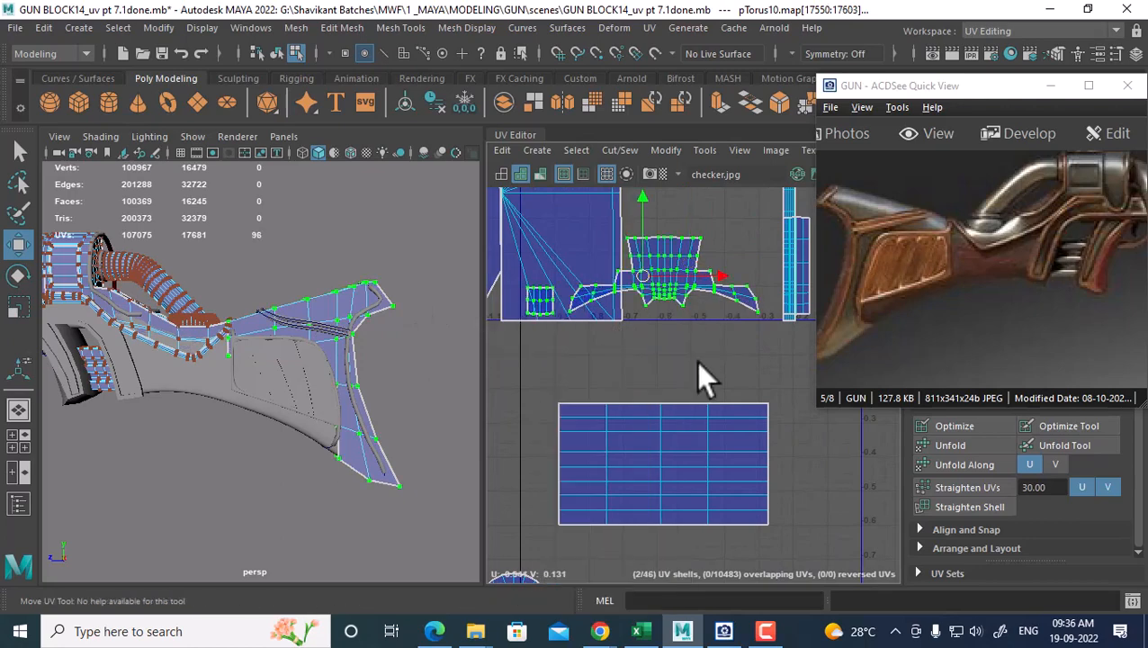
scroll(750, 330, up, 1)
alt+middle_drag(751, 330, 654, 356)
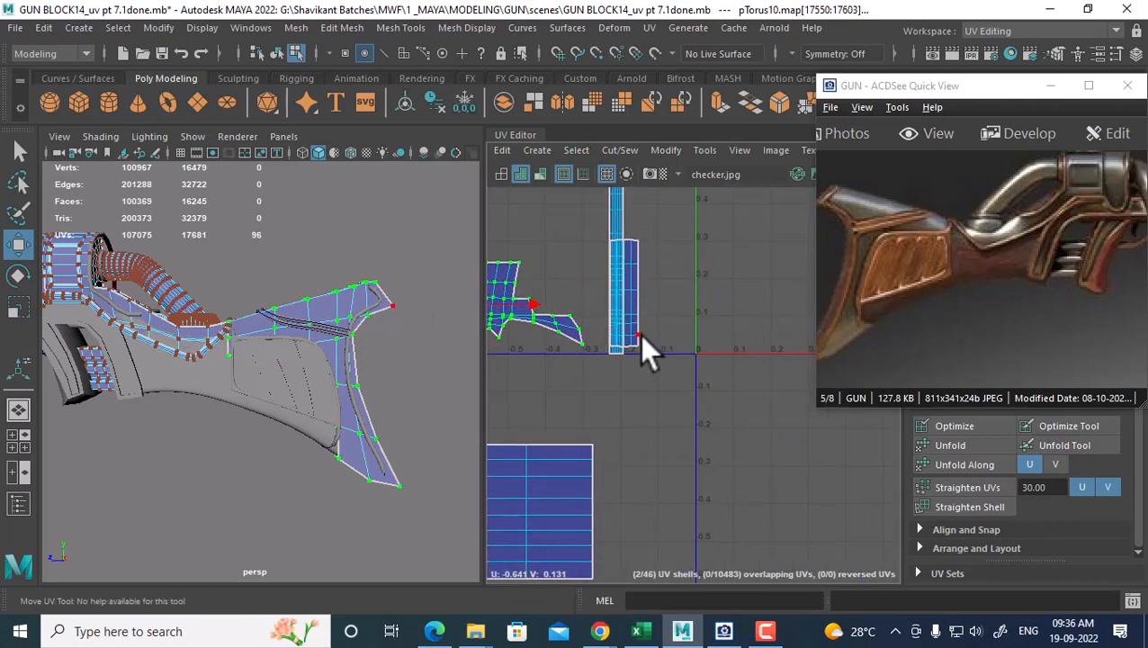
shift+click(636, 336)
ctrl+right_drag(598, 368, 707, 375)
Move the selected shells right and down into free UV space
alt+drag(297, 396, 387, 436)
scroll(384, 418, down, 1)
scroll(561, 386, down, 1)
scroll(567, 383, down, 1)
alt+middle_drag(585, 367, 680, 377)
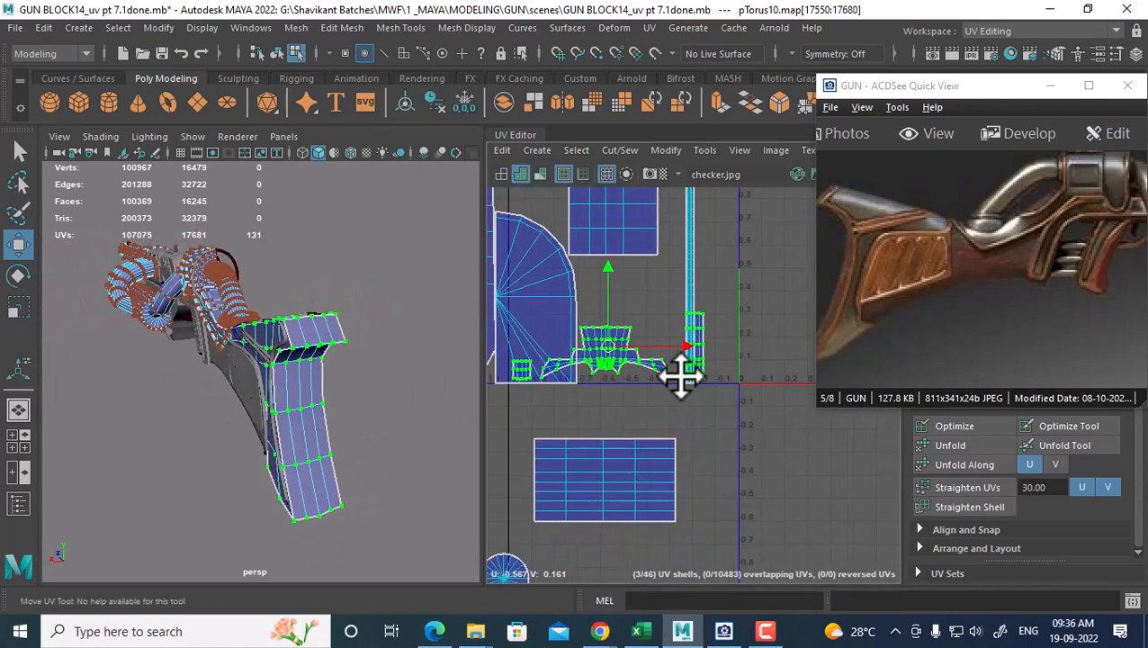
drag(612, 348, 800, 487)
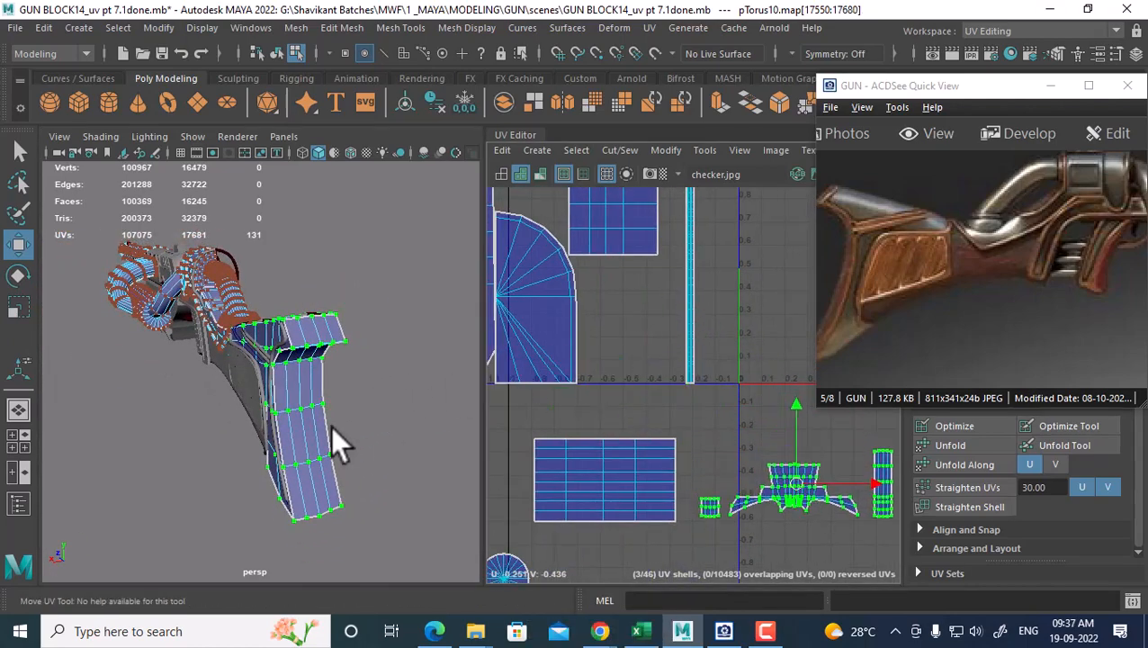
alt+drag(330, 426, 343, 434)
right_drag(329, 319, 421, 139)
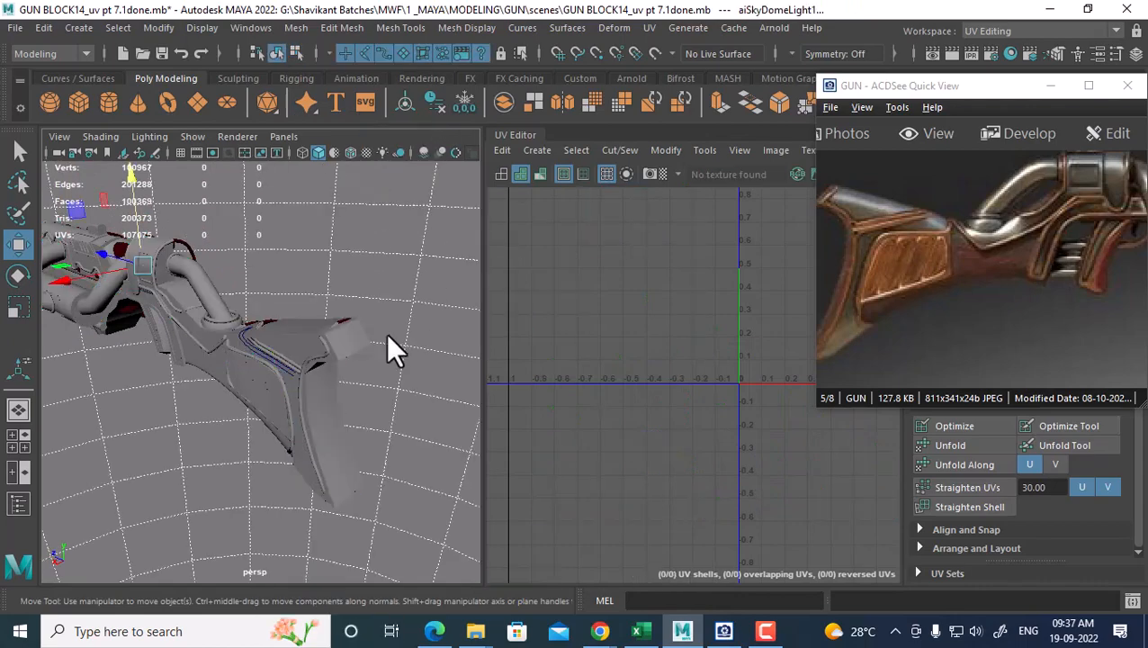
Select the whole gun mesh and bring all its UV shells into view
click(365, 373)
scroll(731, 430, down, 6)
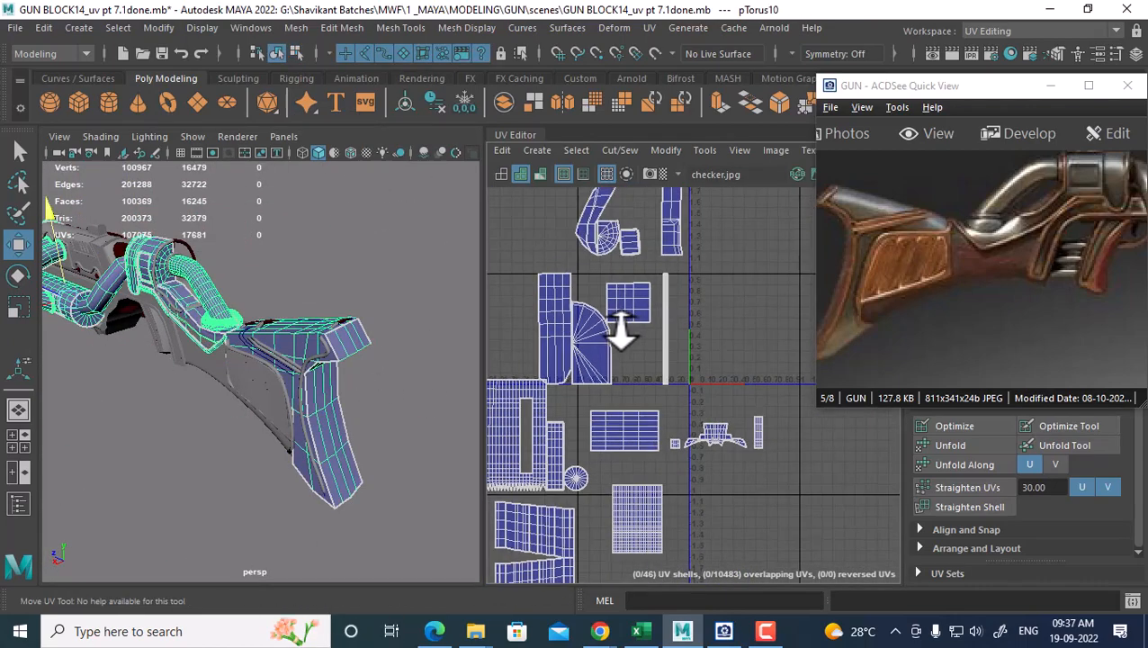
alt+right_drag(604, 343, 591, 346)
alt+middle_drag(657, 411, 726, 404)
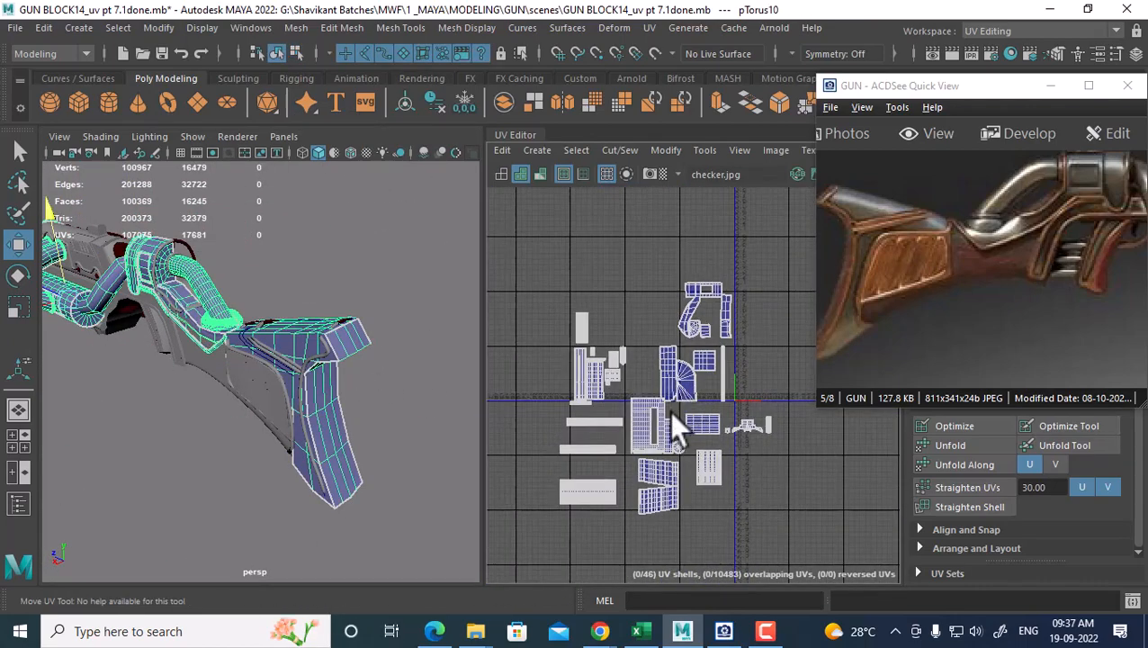
alt+drag(171, 305, 203, 291)
alt+right_drag(205, 293, 286, 330)
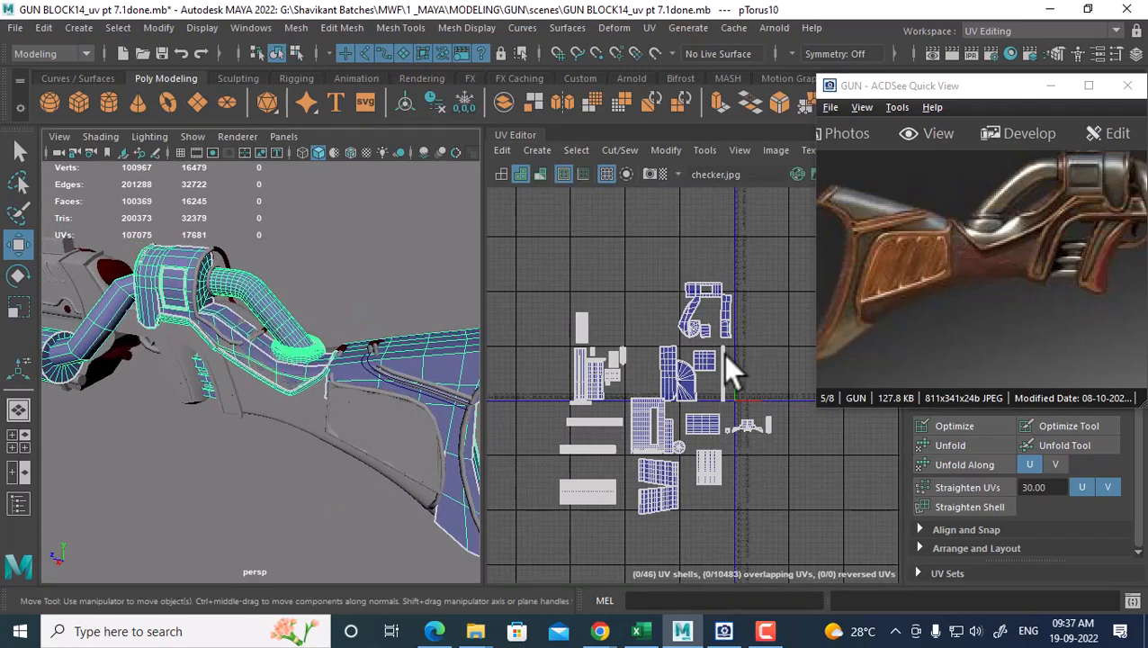
scroll(723, 354, up, 2)
alt+middle_drag(729, 396, 723, 364)
scroll(722, 371, up, 2)
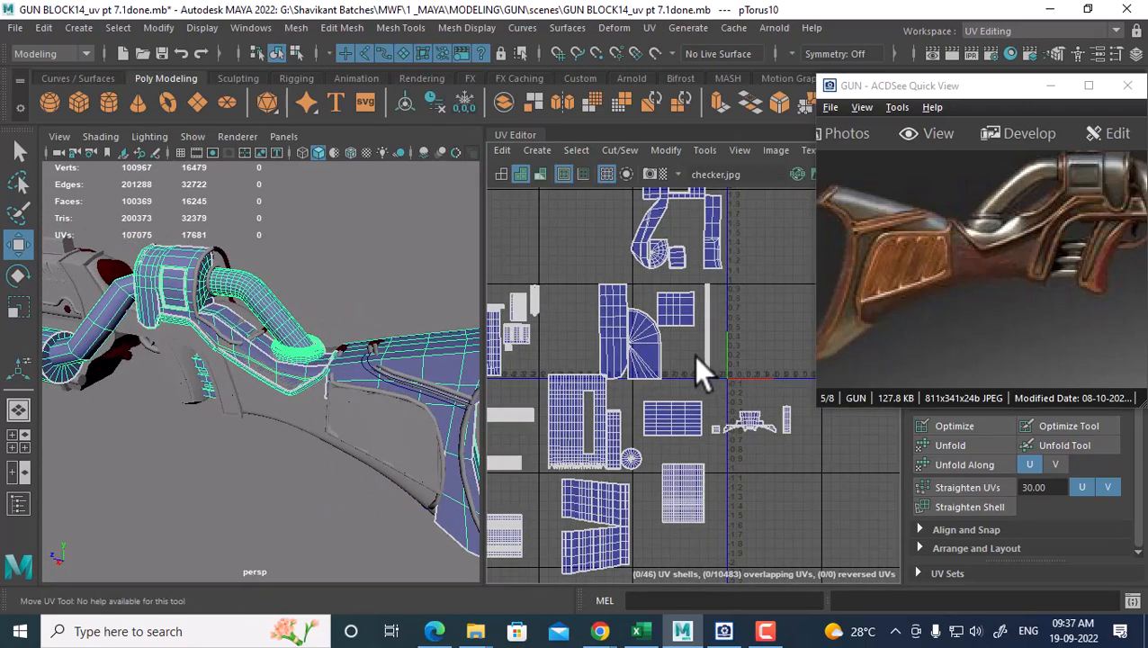
Select the long thin strip shell and slide it left, clear of overlapping shells
right_drag(694, 356, 738, 355)
click(708, 350)
ctrl+right_drag(651, 358, 765, 396)
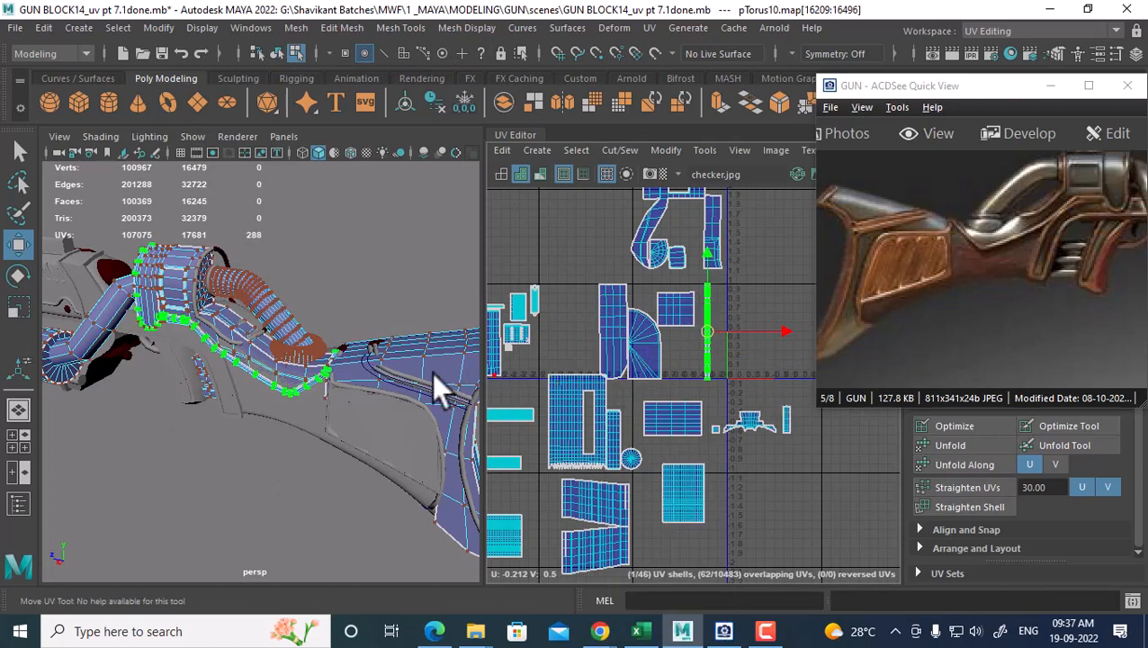
scroll(759, 392, down, 2)
drag(1116, 258, 1053, 313)
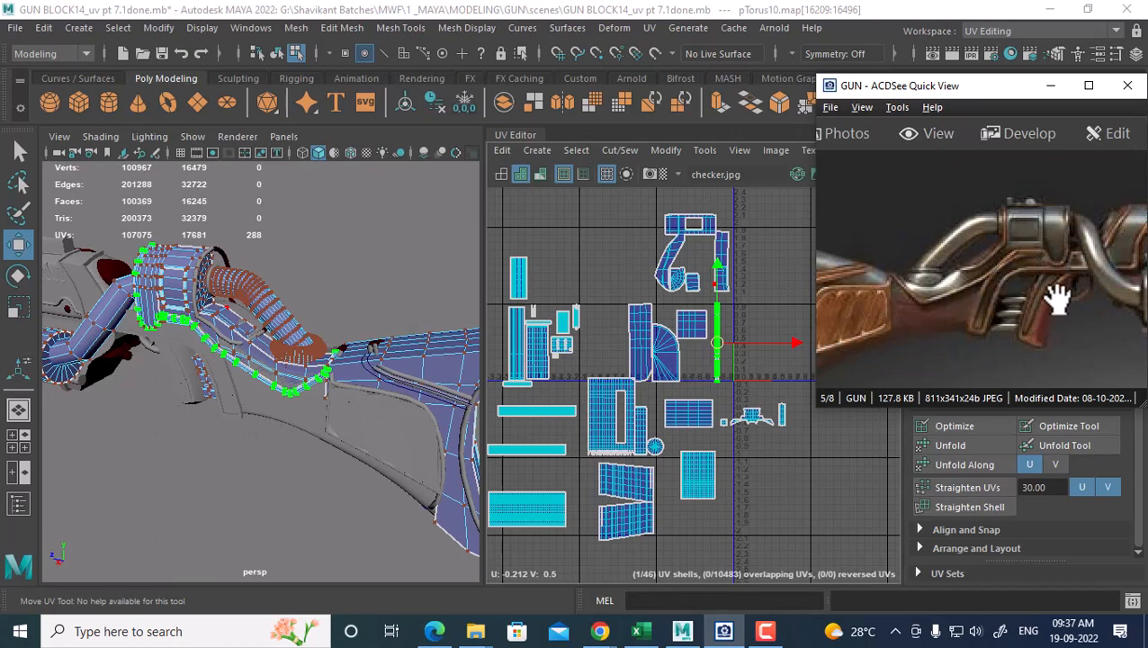
scroll(612, 396, down, 4)
alt+middle_drag(630, 360, 684, 331)
scroll(621, 270, up, 3)
drag(784, 346, 604, 350)
alt+right_drag(663, 330, 710, 352)
alt+middle_drag(710, 353, 692, 312)
mouse_move(692, 312)
alt+right_down()
mouse_move(710, 315)
mouse_move(690, 301)
alt+right_up()
Move the two small overlapping shells up-left, then marquee-select all 46 UV shells
drag(700, 298, 662, 335)
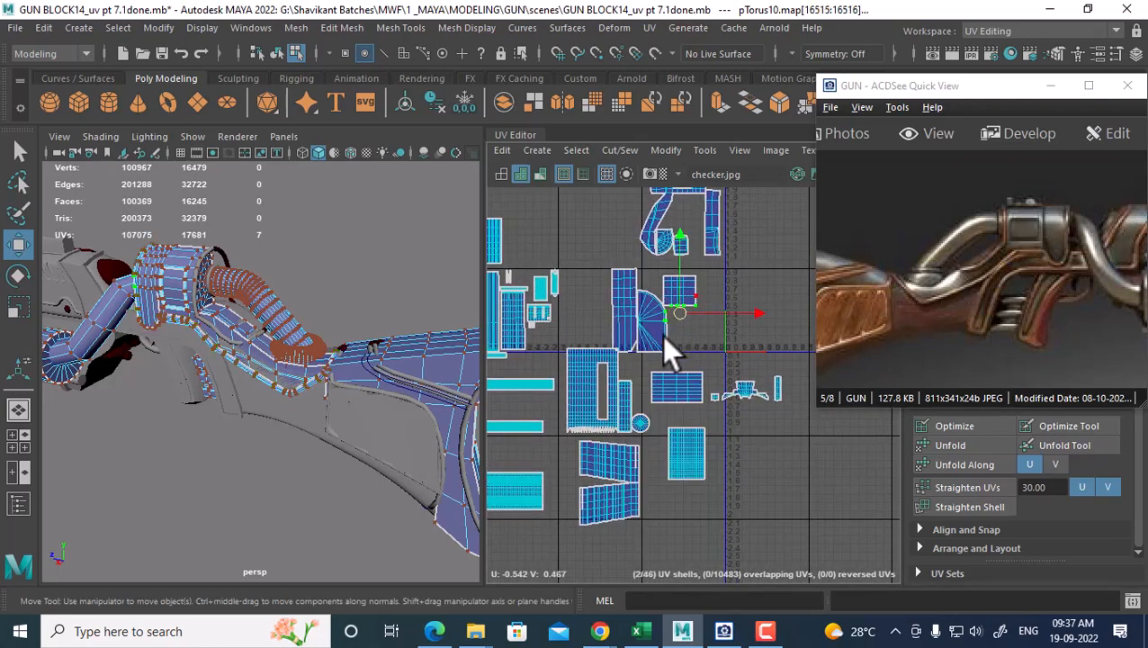
ctrl+right_drag(662, 335, 725, 358)
alt+middle_drag(743, 304, 733, 358)
drag(733, 358, 645, 275)
alt+right_drag(654, 260, 543, 289)
drag(547, 247, 764, 477)
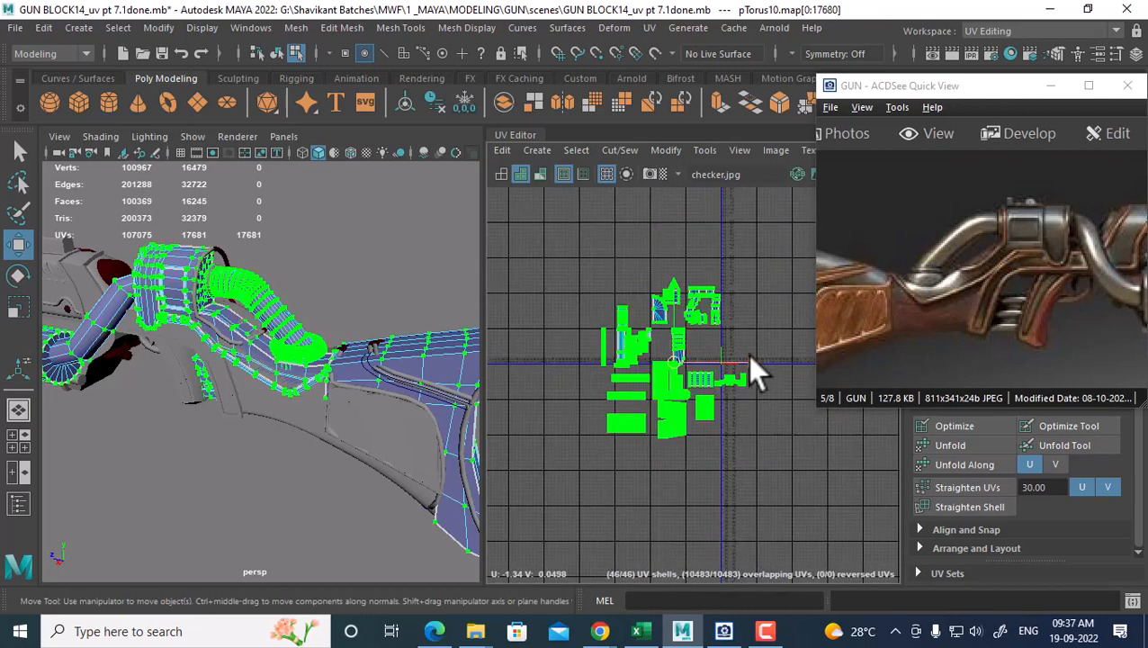
Shift all 46 shells left, return to object mode, and compare the stock with the reference
drag(747, 354, 685, 364)
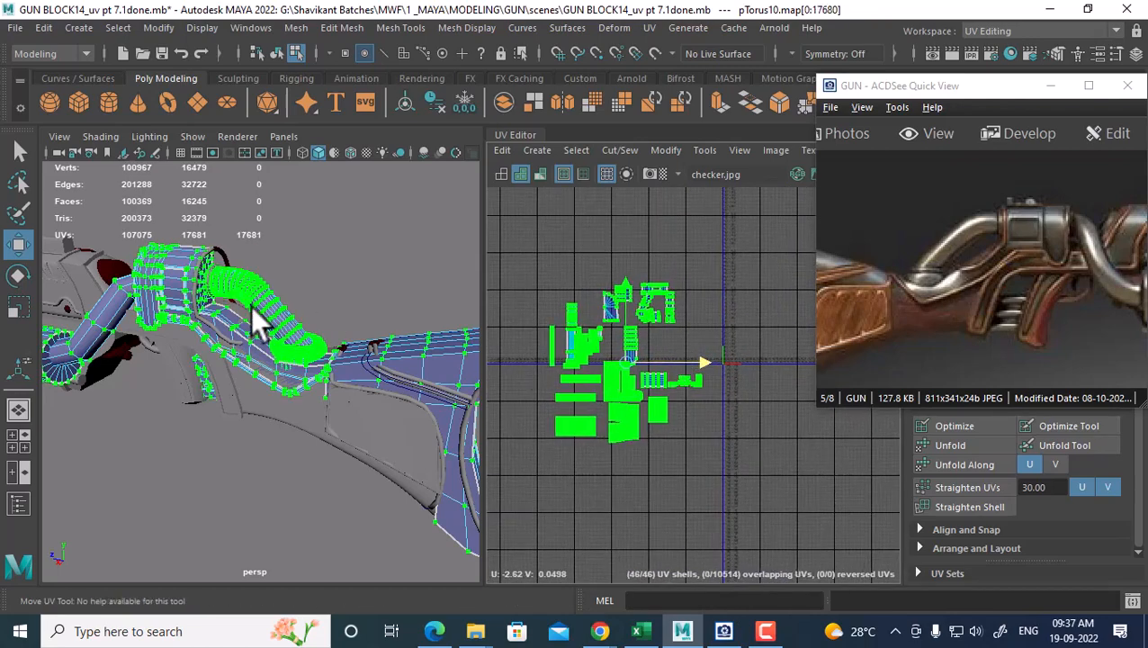
right_drag(261, 270, 315, 230)
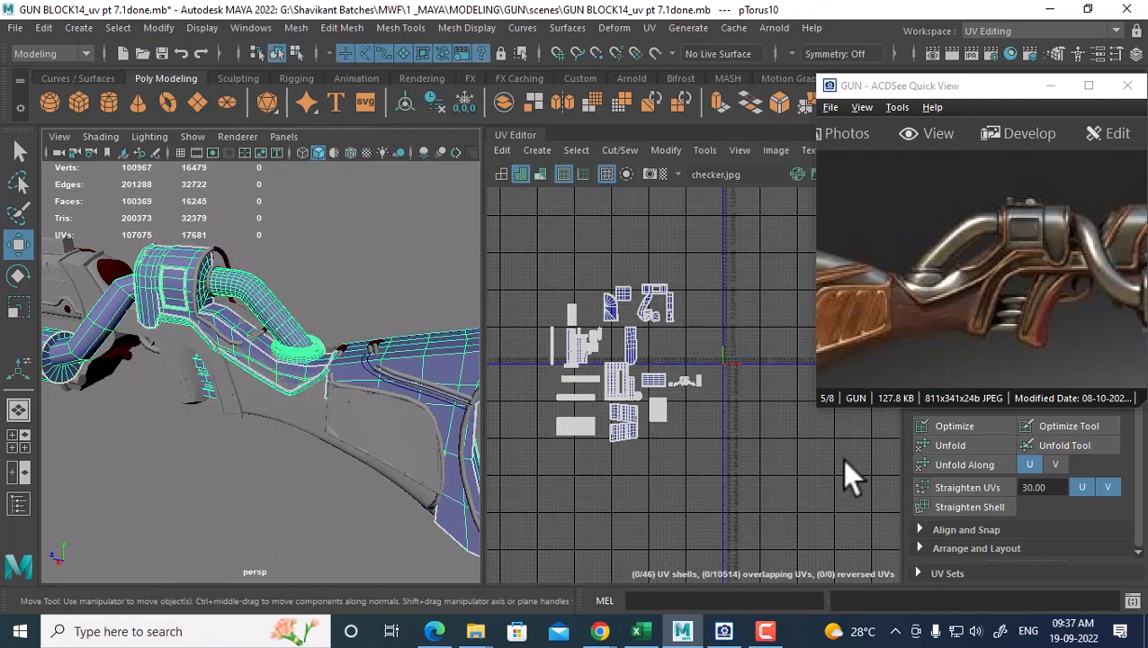
alt+right_drag(841, 458, 733, 477)
alt+drag(265, 418, 320, 389)
drag(952, 304, 982, 297)
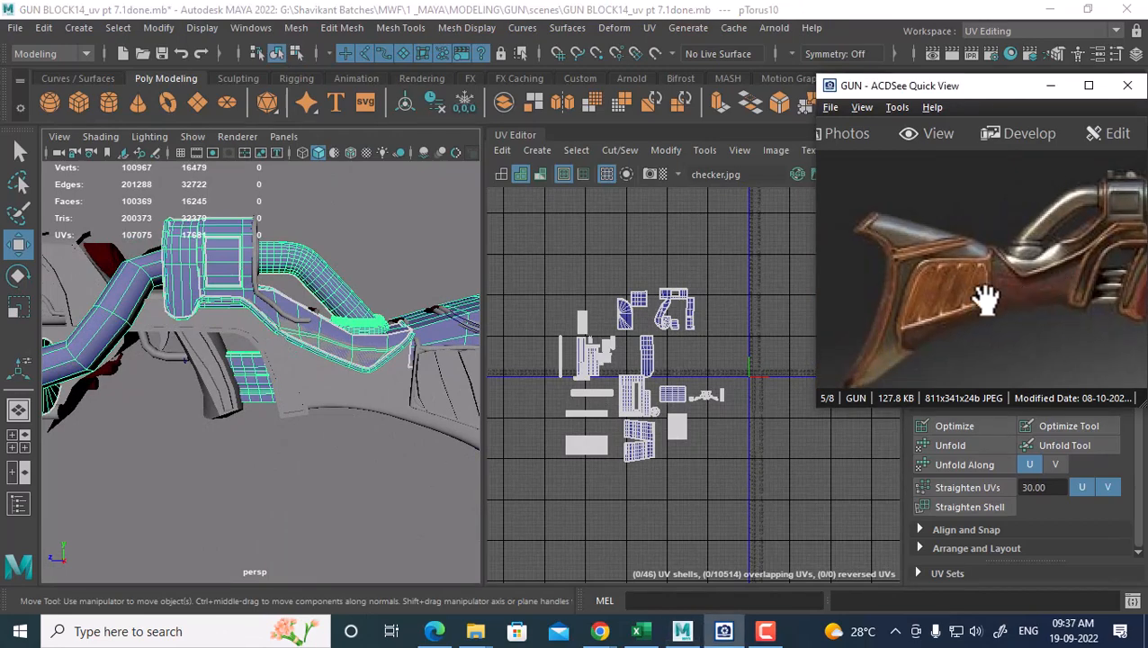
mouse_move(303, 365)
alt+mouse_down()
mouse_move(316, 382)
mouse_move(355, 342)
mouse_move(303, 355)
mouse_move(309, 367)
alt+mouse_up()
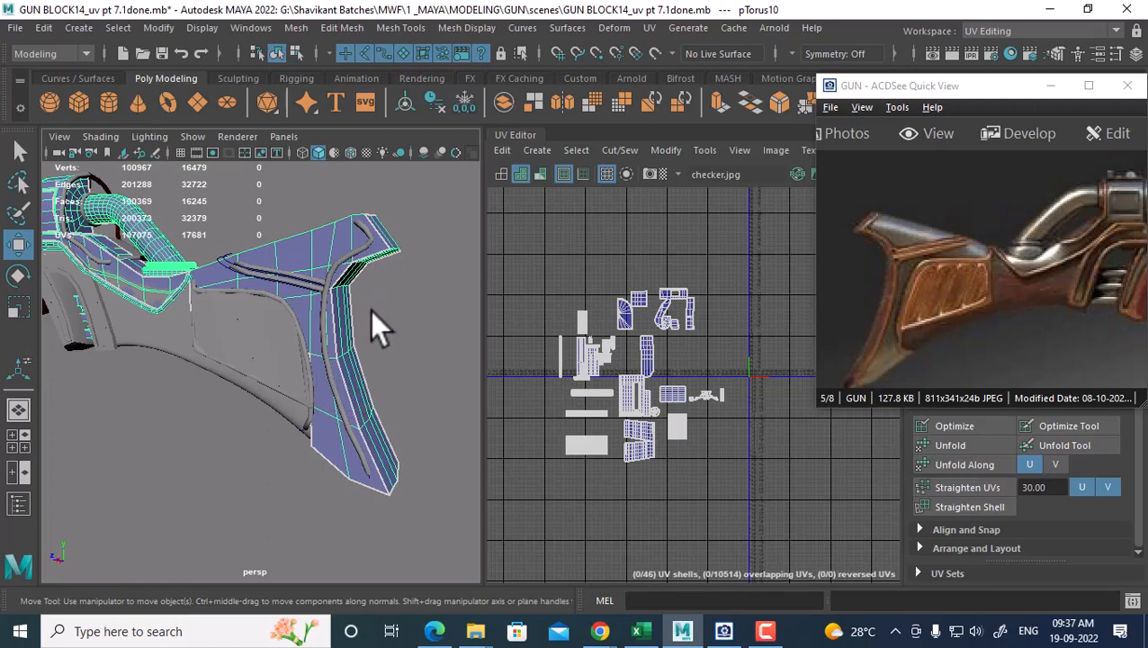
alt+drag(372, 310, 469, 390)
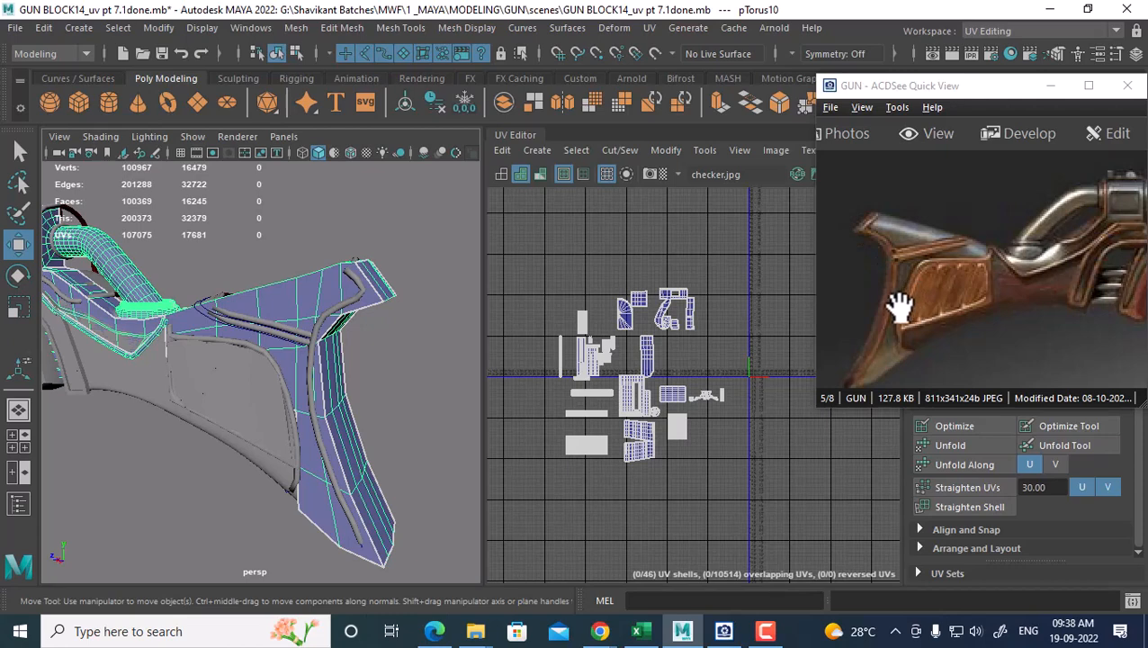
alt+drag(360, 257, 374, 300)
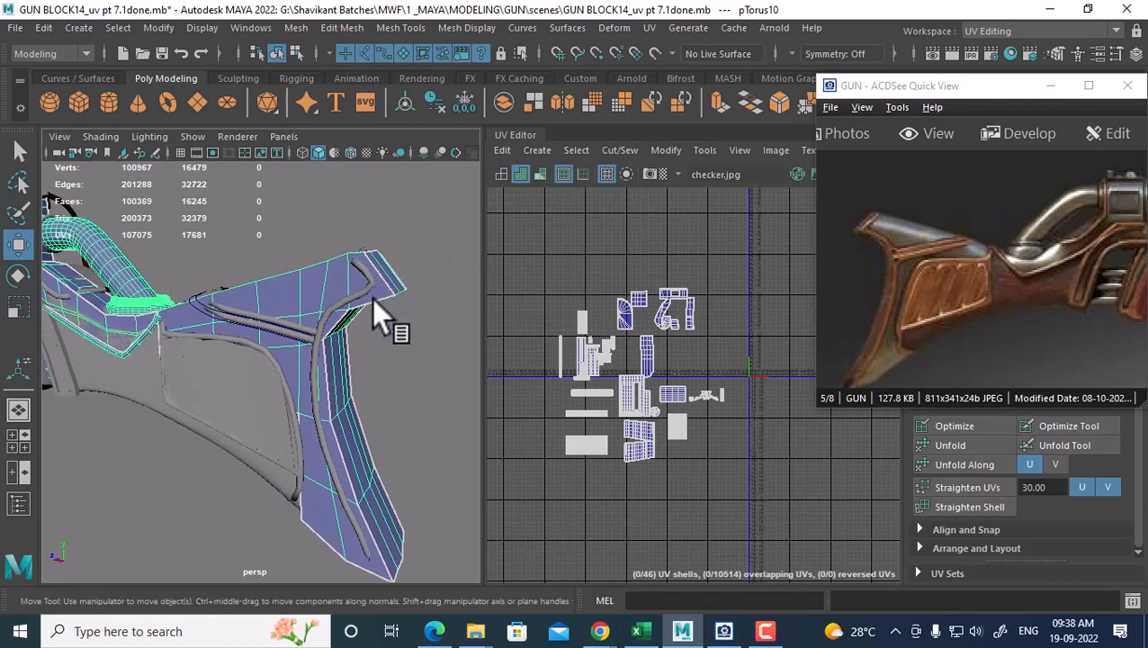
key(3)
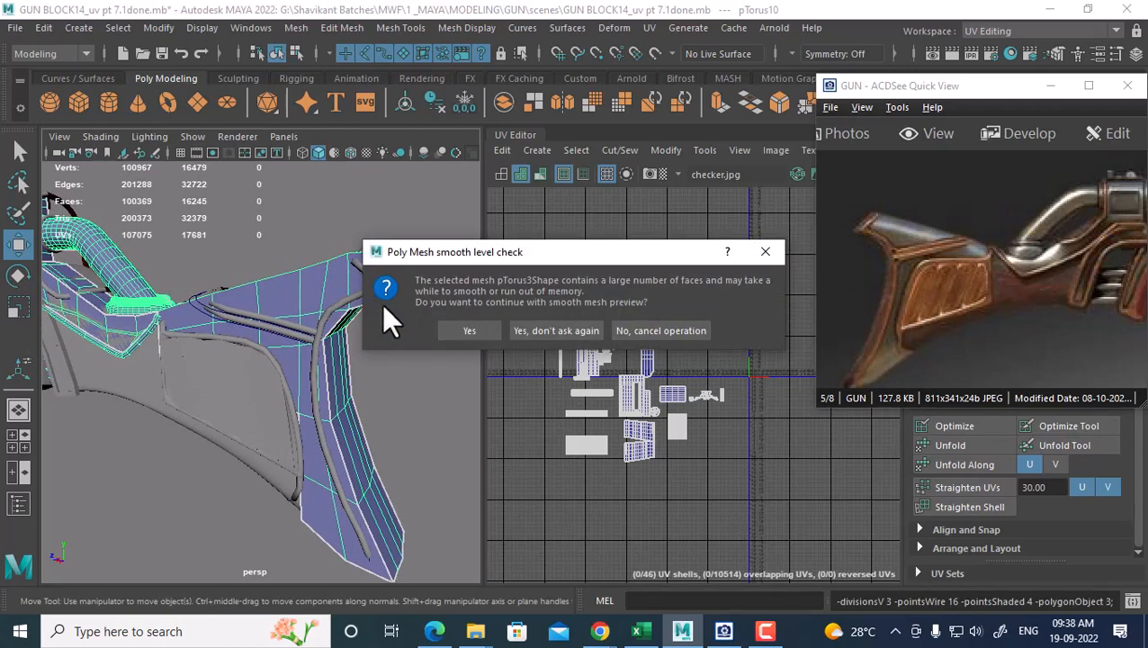
key(Escape)
alt+drag(403, 329, 371, 305)
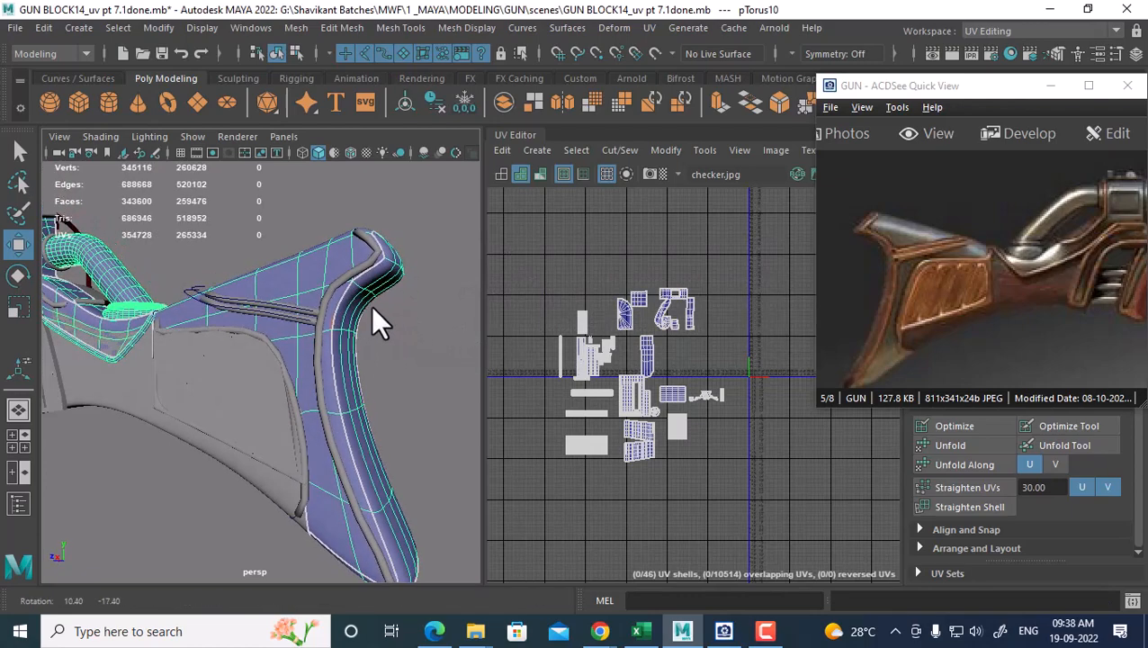
alt+middle_drag(367, 347, 346, 236)
alt+drag(346, 237, 396, 285)
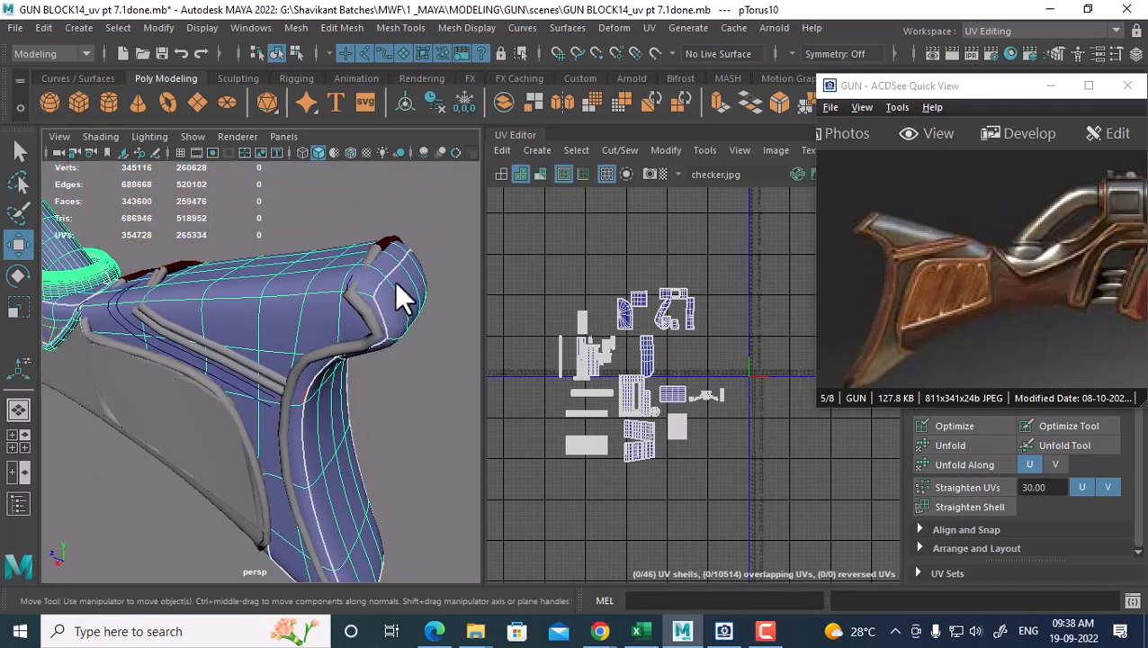
alt+drag(295, 409, 325, 284)
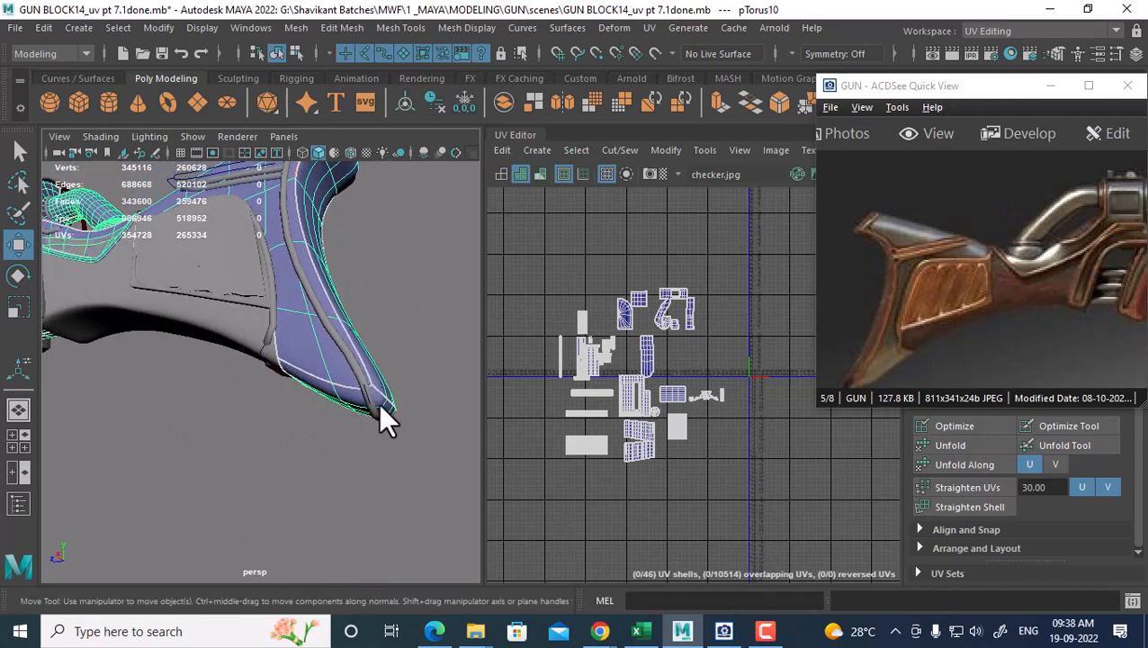
alt+middle_drag(379, 397, 389, 434)
alt+right_drag(389, 434, 383, 376)
alt+drag(383, 375, 403, 408)
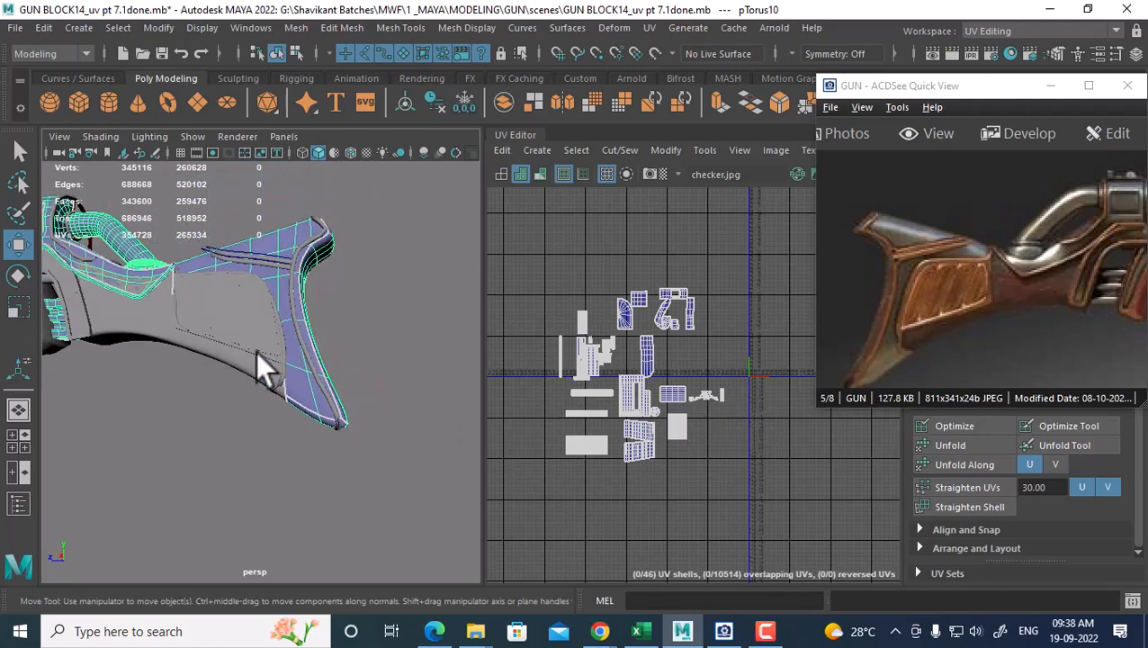
alt+drag(257, 353, 432, 423)
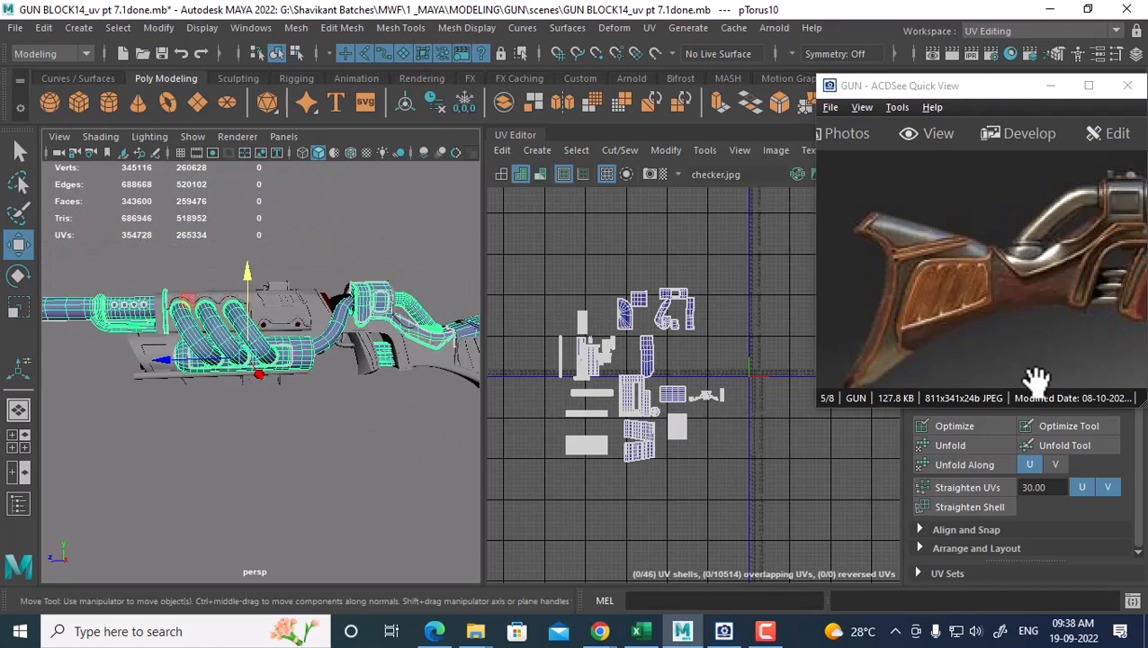
drag(1098, 310, 900, 310)
drag(1119, 365, 886, 290)
drag(1134, 273, 936, 279)
alt+middle_drag(232, 337, 304, 344)
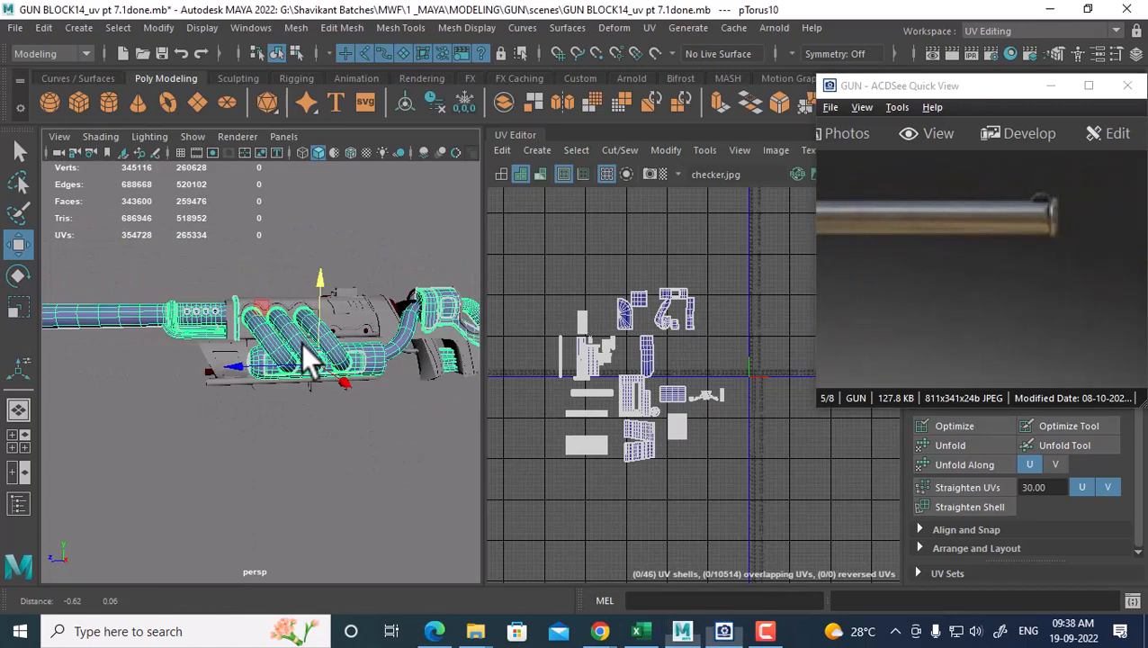
alt+drag(304, 345, 333, 436)
alt+drag(418, 322, 286, 421)
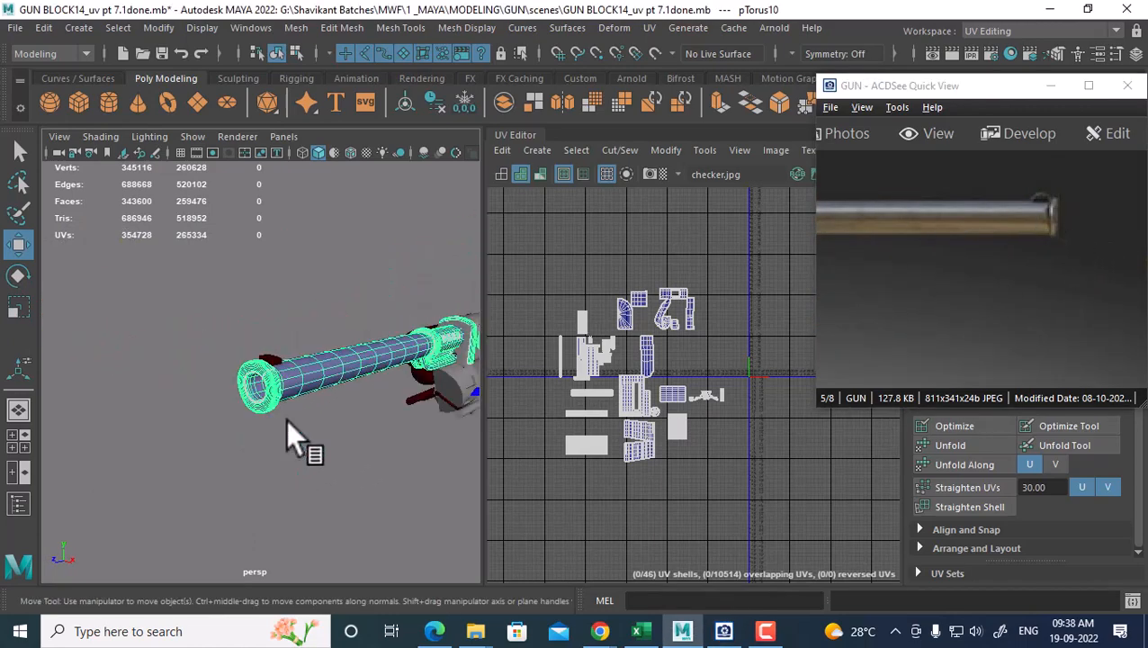
Select the small block on the muzzle and frame it in the viewport and UV Editor
click(267, 354)
alt+middle_drag(700, 336, 599, 325)
alt+right_drag(605, 342, 722, 450)
alt+drag(311, 368, 247, 375)
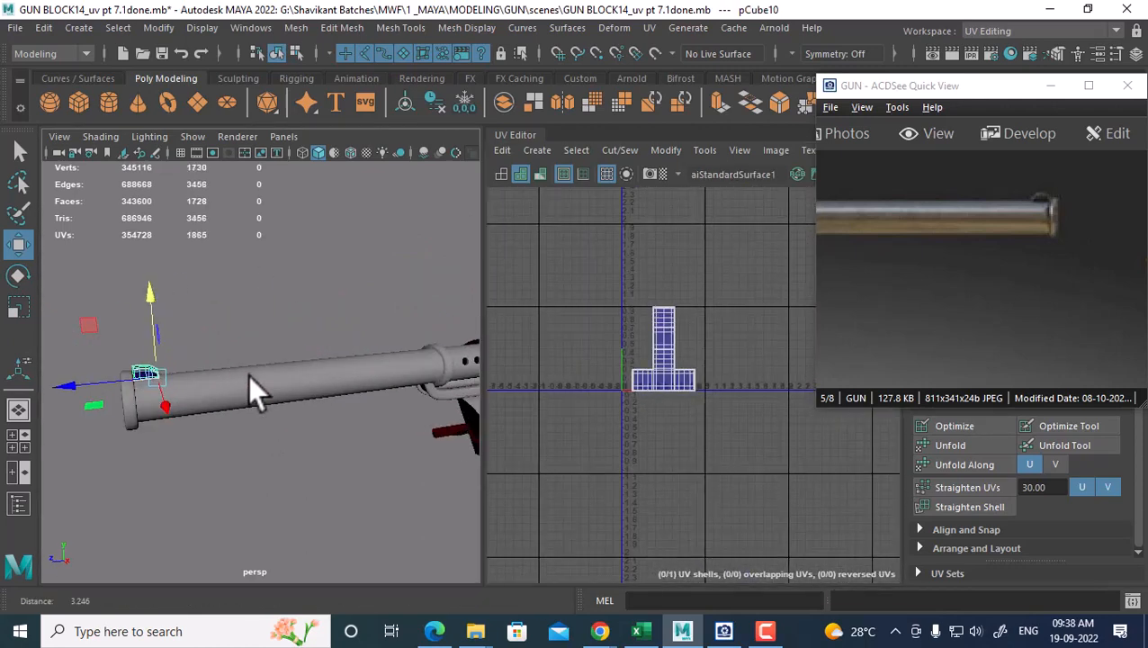
alt+right_drag(247, 375, 281, 401)
key(f)
alt+right_drag(365, 388, 287, 359)
alt+drag(287, 359, 336, 387)
alt+right_drag(337, 387, 341, 427)
alt+drag(341, 427, 417, 434)
alt+right_drag(673, 336, 718, 405)
Apply an automatic UV projection to all of the block's faces
click(340, 431)
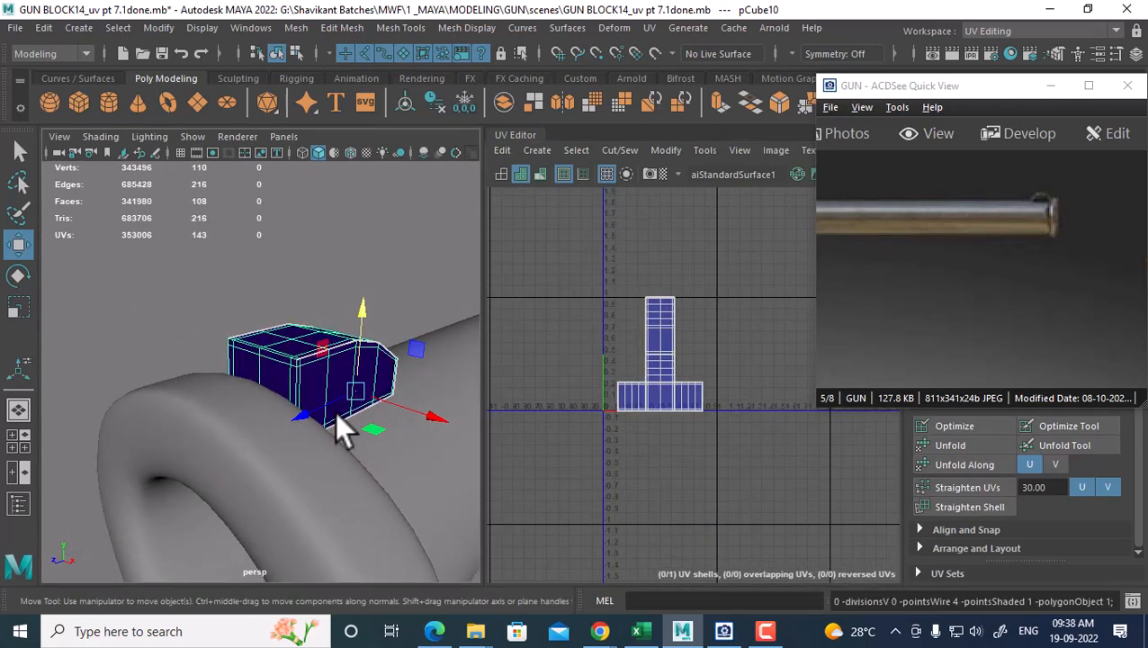
click(649, 29)
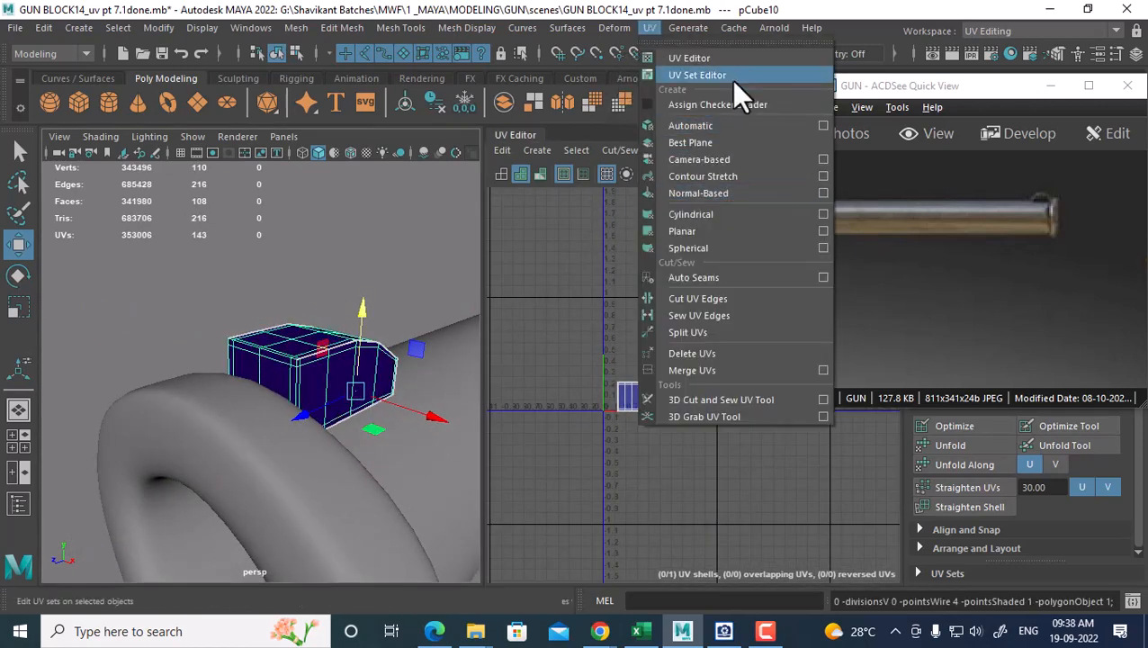
click(731, 125)
right_drag(258, 329, 375, 110)
scroll(666, 392, up, 4)
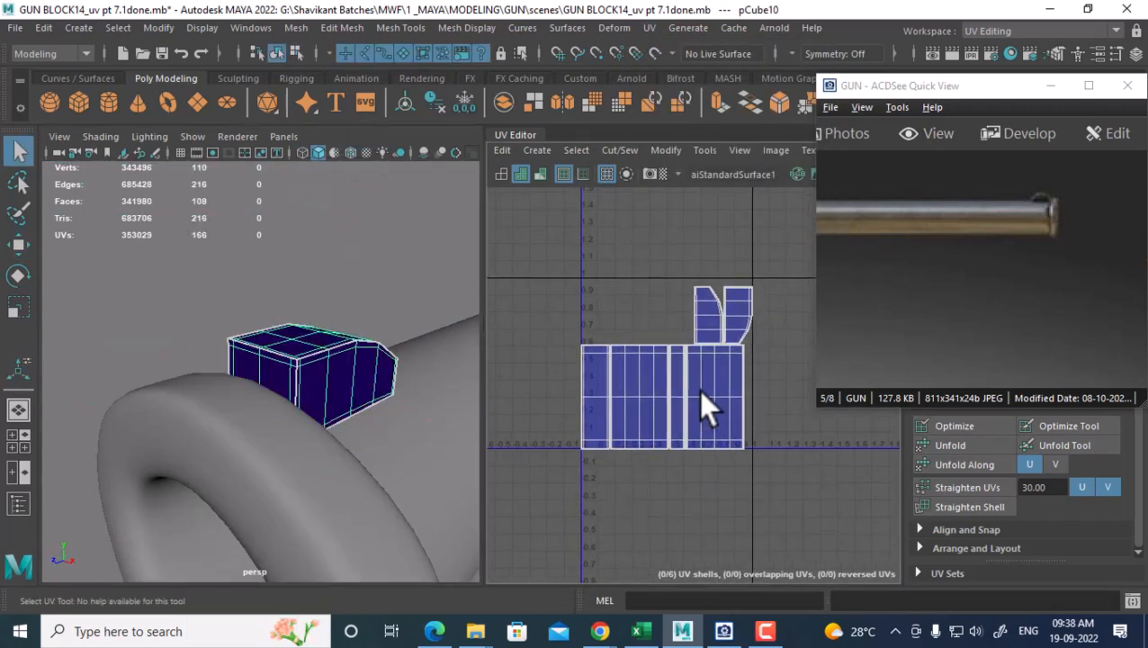
mouse_move(700, 389)
alt+middle_down()
mouse_move(697, 322)
mouse_move(668, 300)
mouse_move(705, 369)
alt+middle_up()
scroll(677, 405, up, 2)
Sew a four-edge loop on the block, undoing the first unwanted sew
right_drag(329, 348, 342, 113)
double_click(312, 353)
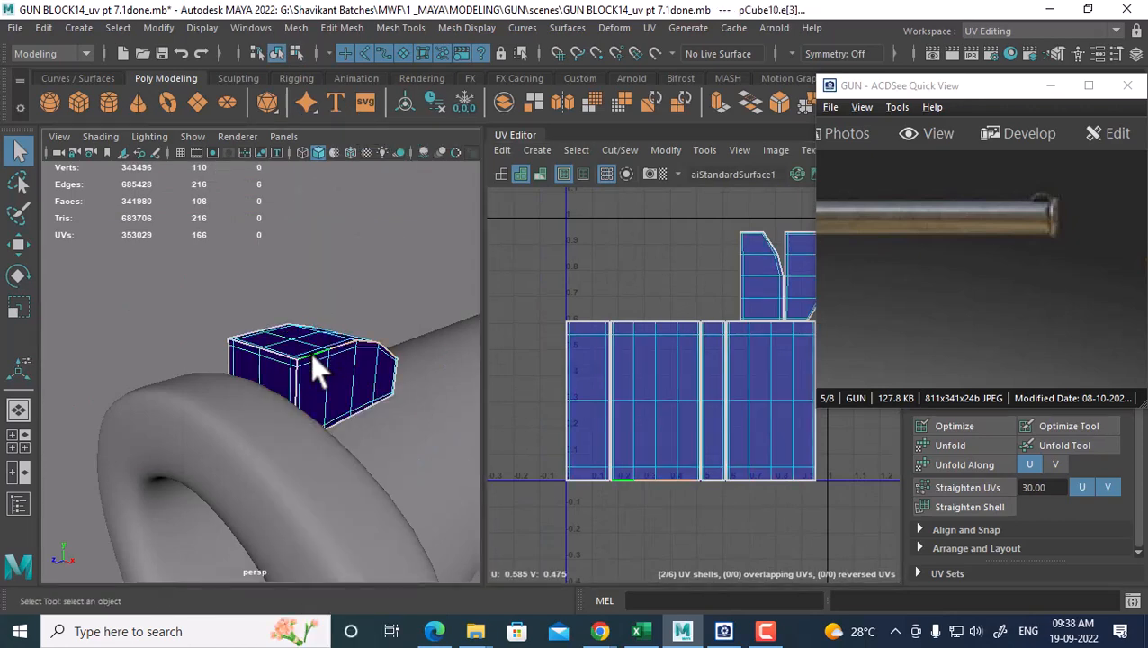
shift+right_drag(722, 450, 695, 308)
key(ctrl+z)
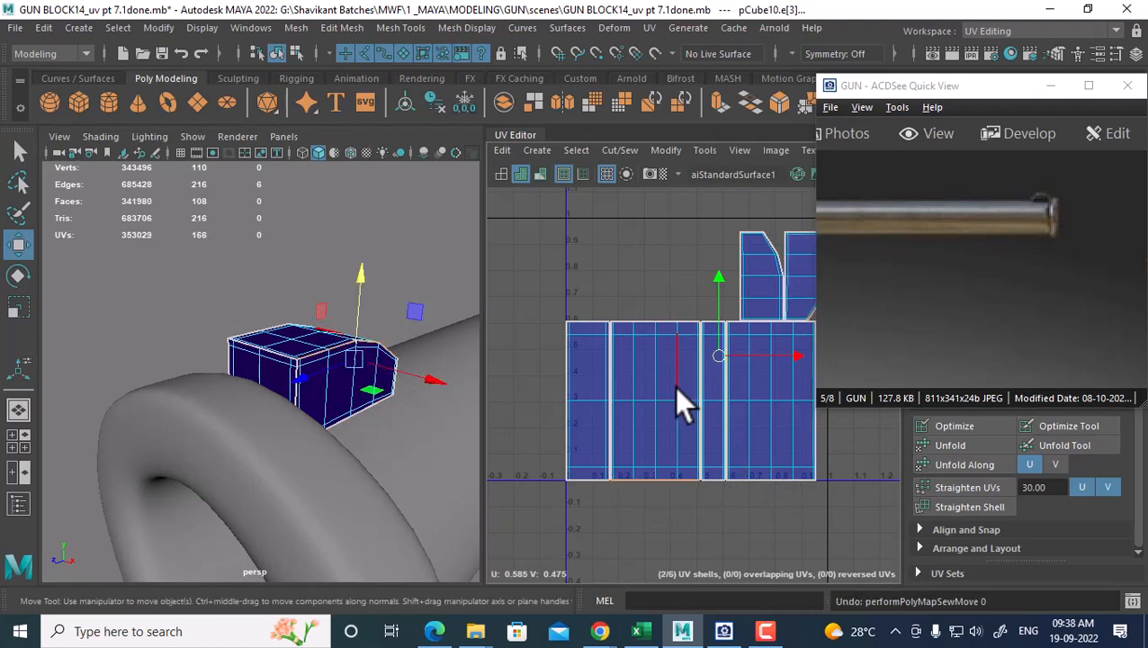
double_click(268, 347)
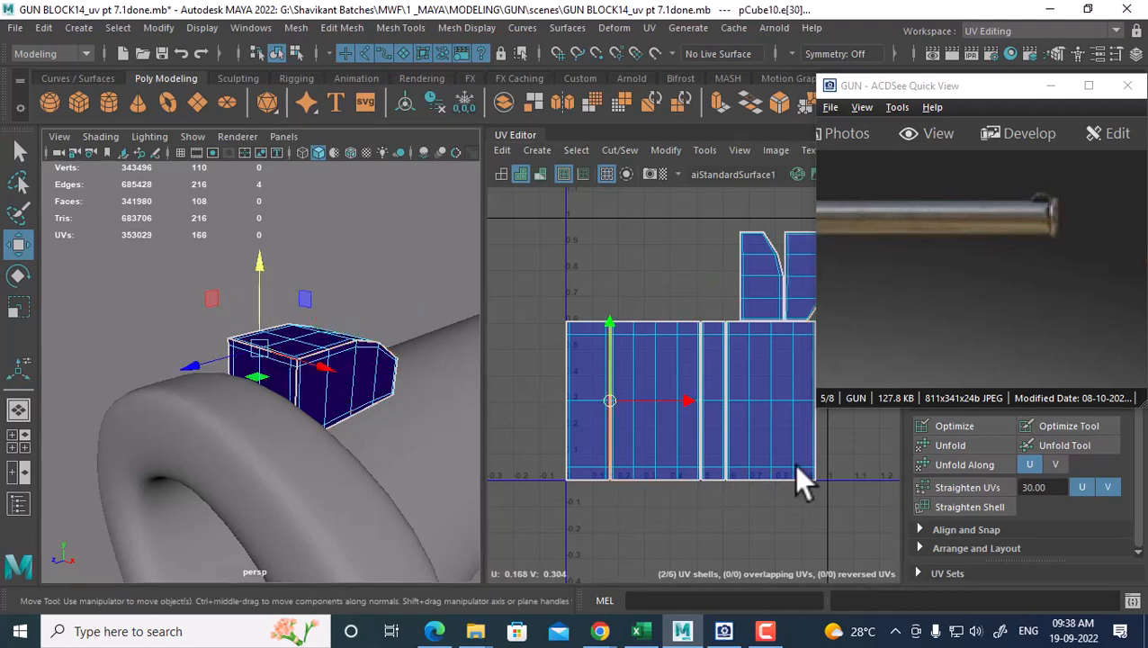
shift+right_drag(802, 477, 738, 294)
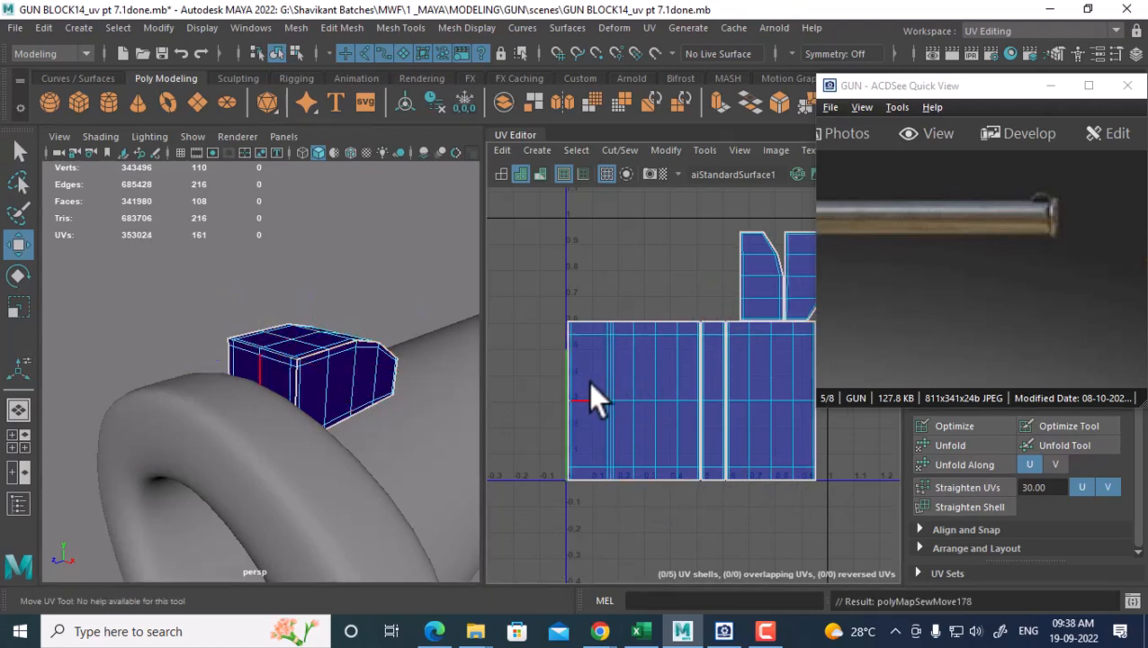
Sew the right-side edges and the vertical edge line, leaving three shells
alt+middle_drag(779, 389, 554, 351)
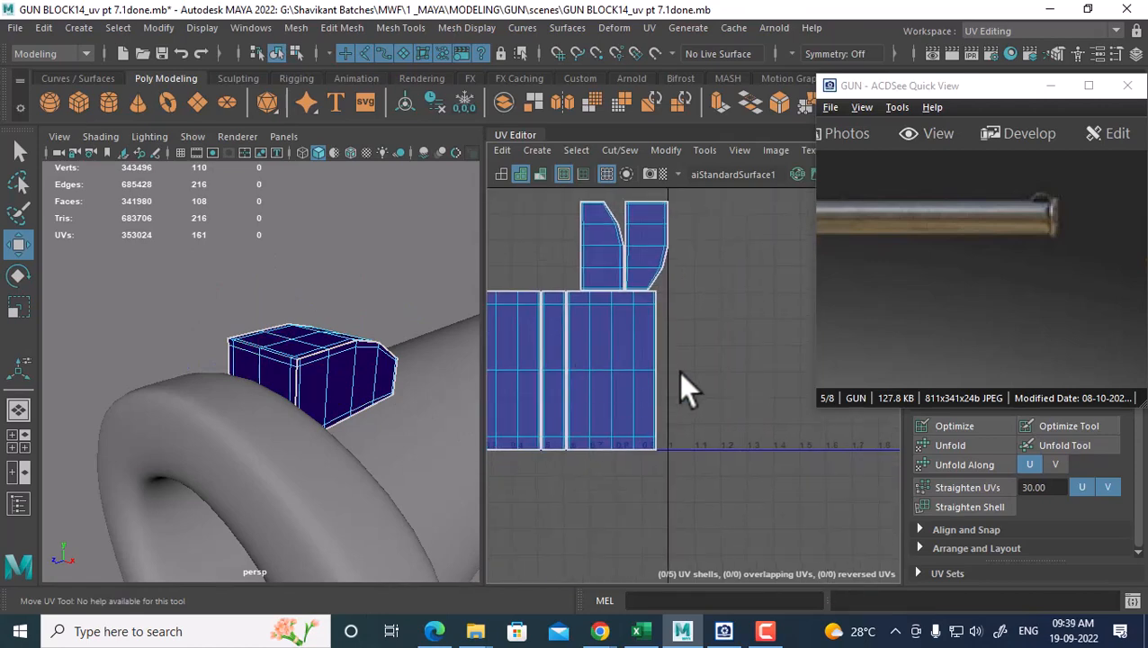
drag(684, 331, 630, 412)
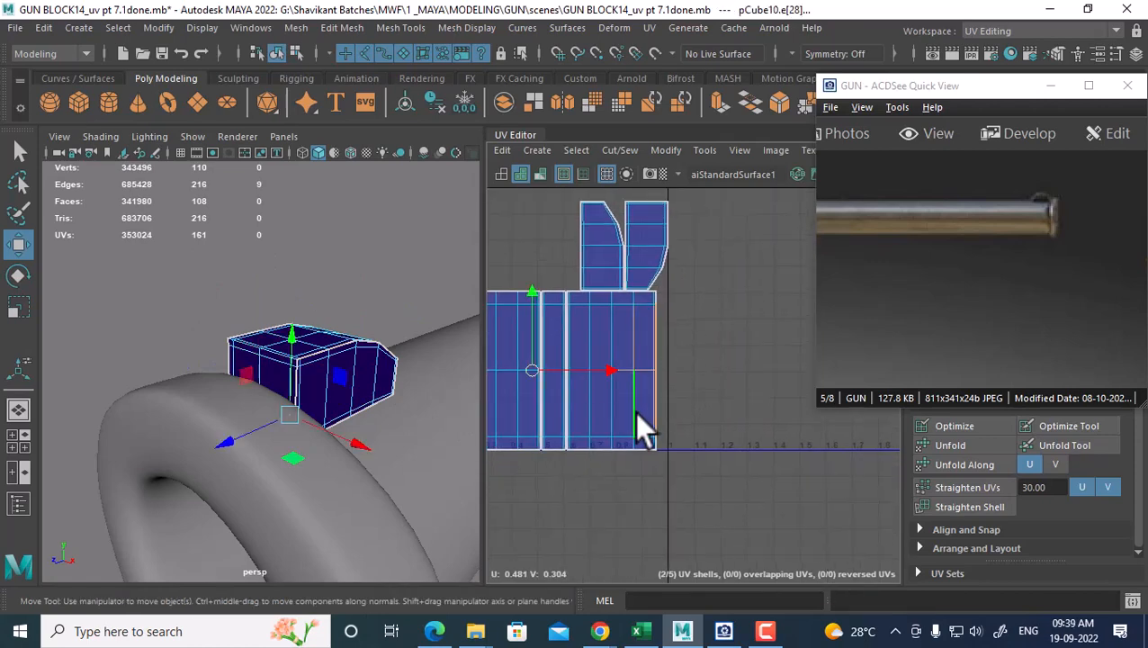
alt+middle_drag(618, 402, 652, 412)
shift+right_drag(643, 376, 633, 295)
alt+middle_drag(585, 376, 761, 367)
alt+right_drag(761, 367, 684, 311)
double_click(737, 425)
alt+middle_drag(708, 351, 659, 335)
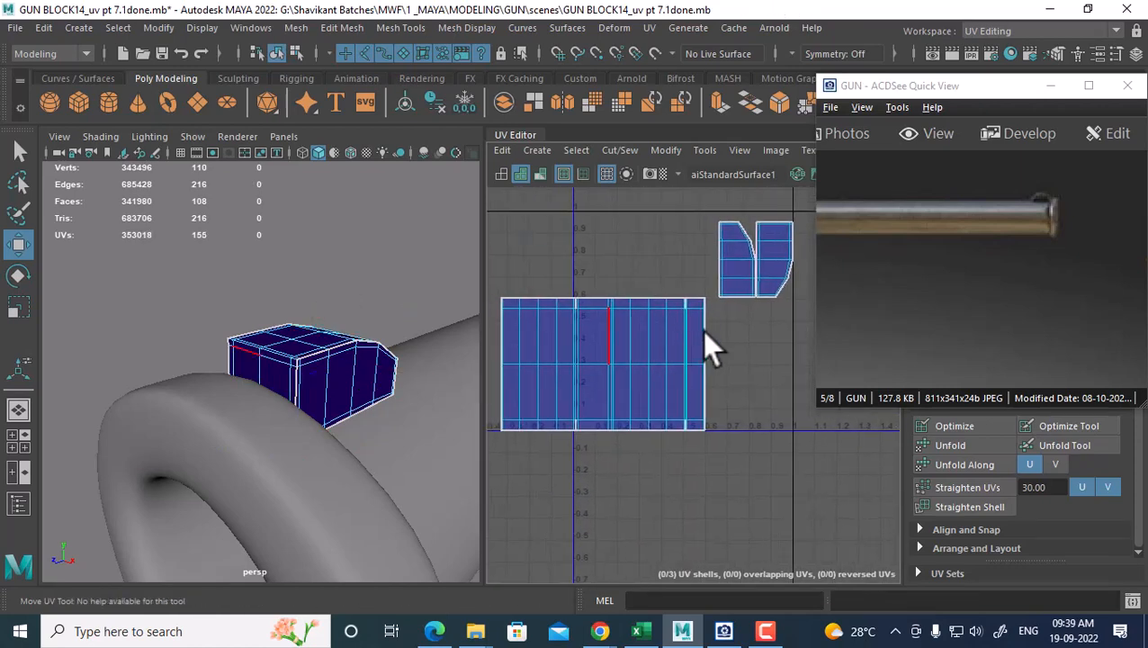
Sew the small leftover shells onto the large shell
click(713, 249)
shift+right_drag(633, 284, 610, 308)
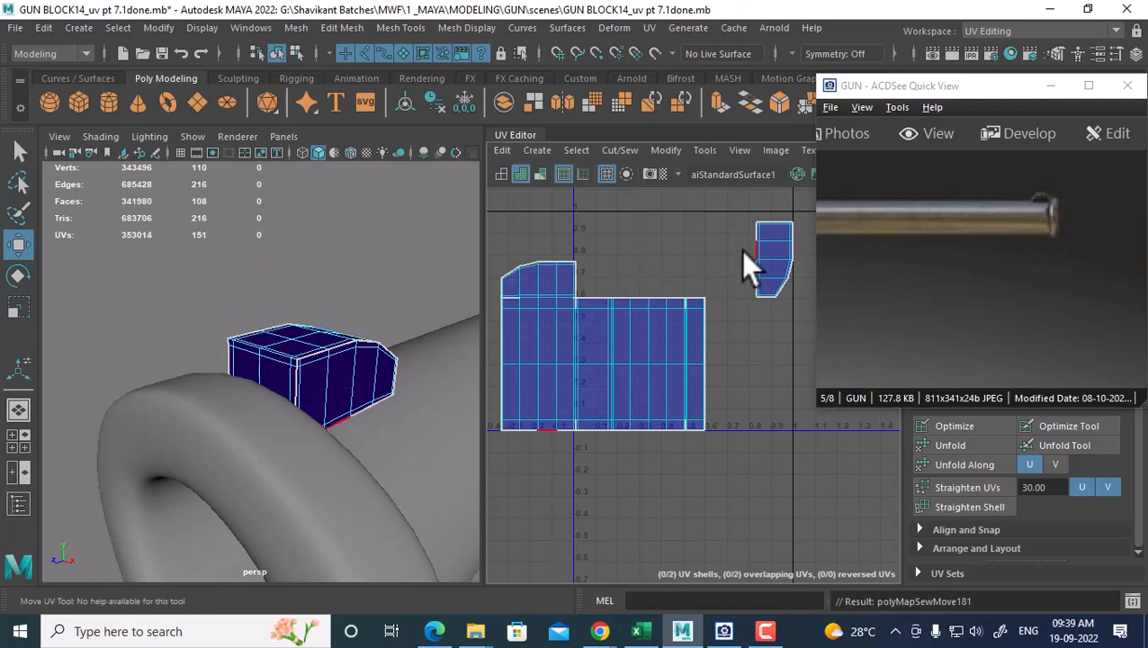
drag(742, 250, 770, 267)
key(g)
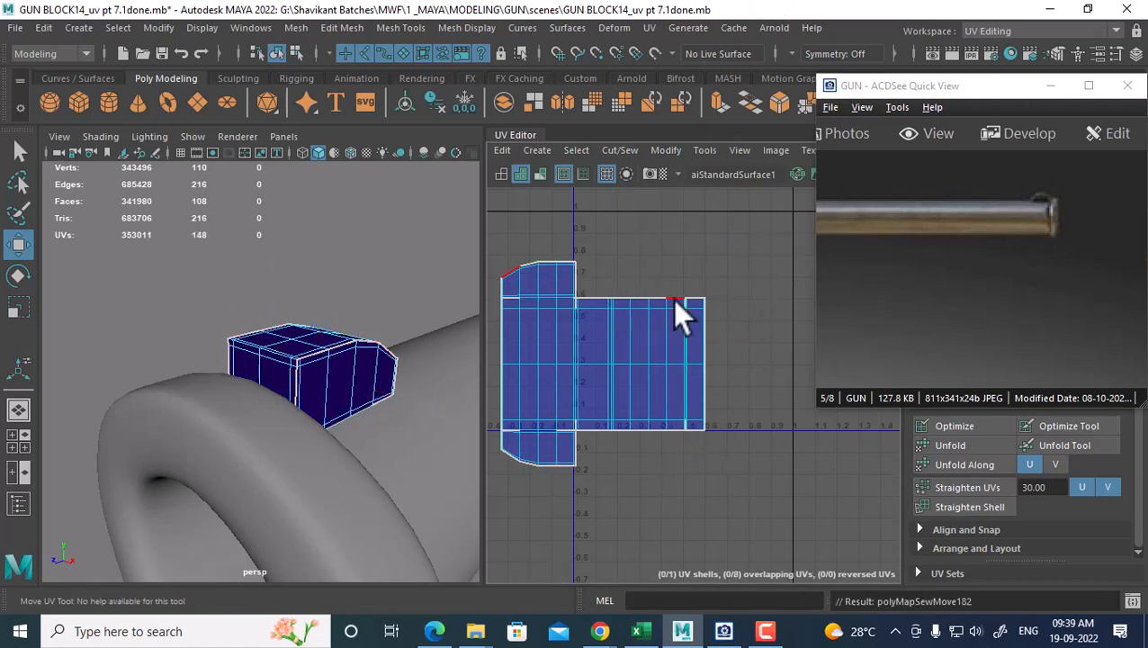
Sew the remaining edge columns closed so pCube10 becomes one UV shell
alt+right_drag(641, 380, 627, 384)
alt+middle_drag(627, 384, 722, 394)
alt+right_drag(630, 384, 672, 382)
drag(625, 264, 587, 448)
drag(634, 287, 651, 461)
key(g)
scroll(664, 347, up, 1)
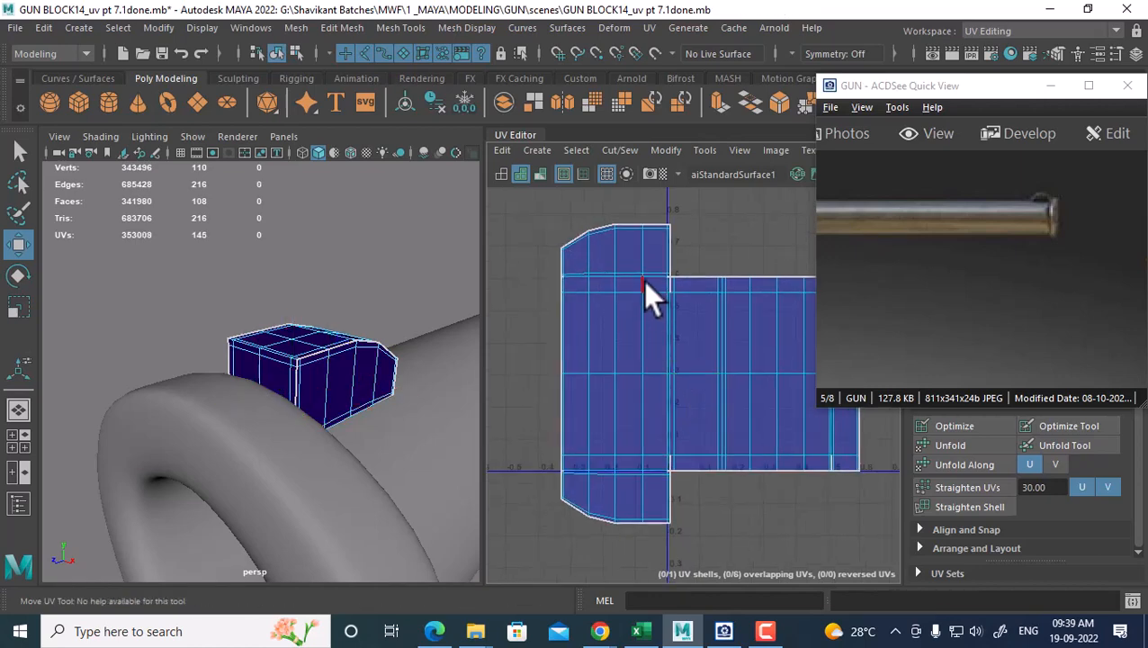
drag(644, 285, 849, 463)
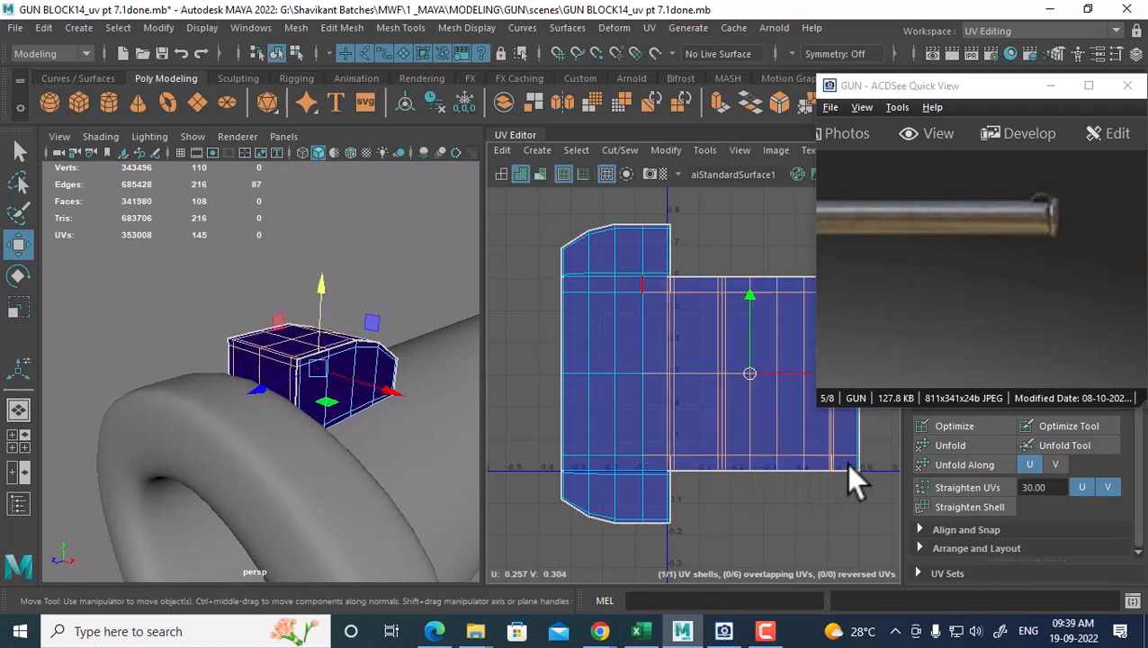
key(g)
scroll(671, 355, down, 3)
alt+middle_drag(667, 362, 538, 351)
right_drag(313, 370, 367, 144)
Assign the checker favorite material to the muzzle block
click(278, 460)
scroll(389, 457, down, 5)
scroll(757, 405, down, 1)
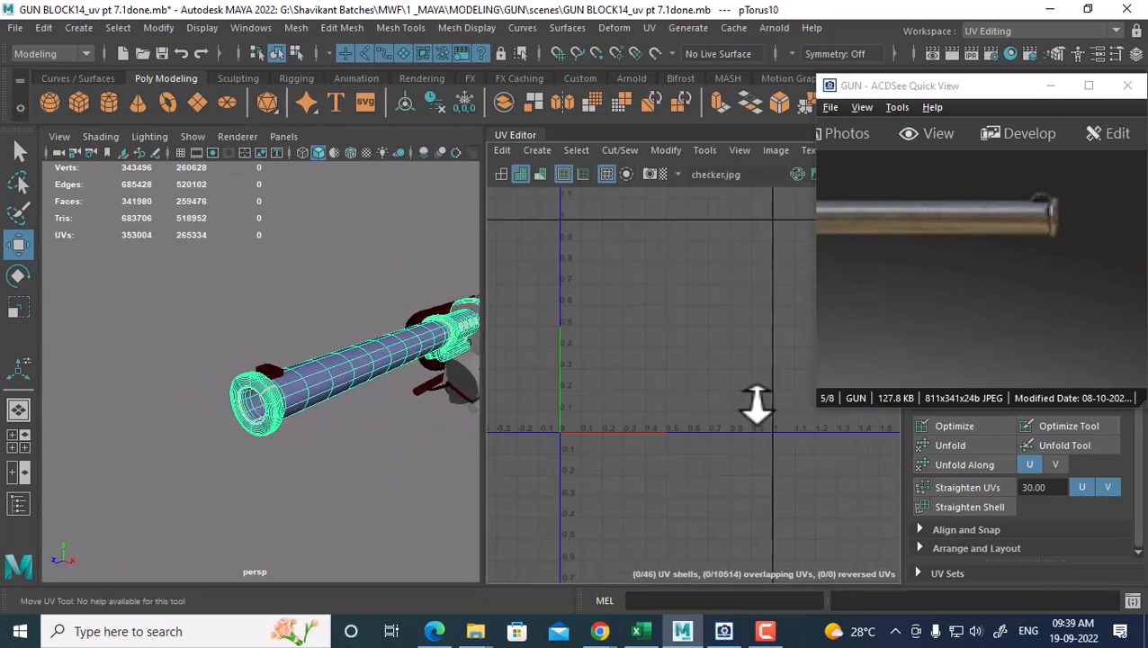
scroll(423, 419, up, 5)
click(281, 376)
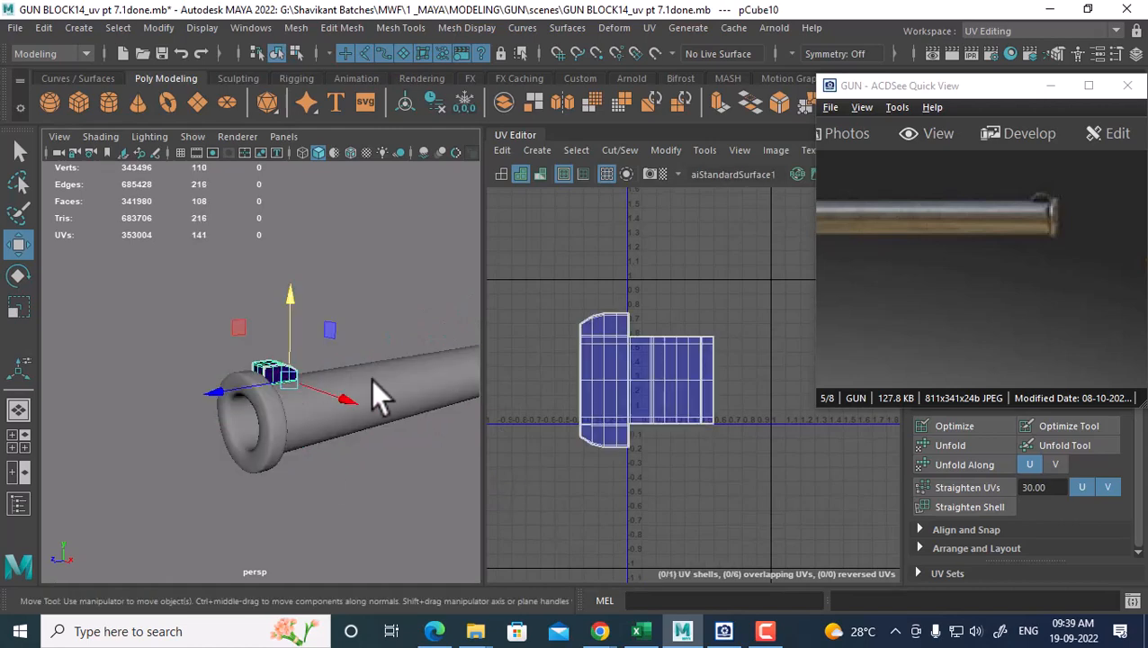
right_drag(277, 367, 431, 599)
Select the barrel and block, then move the block's shell to empty space at the upper left
scroll(655, 443, up, 3)
scroll(329, 475, up, 3)
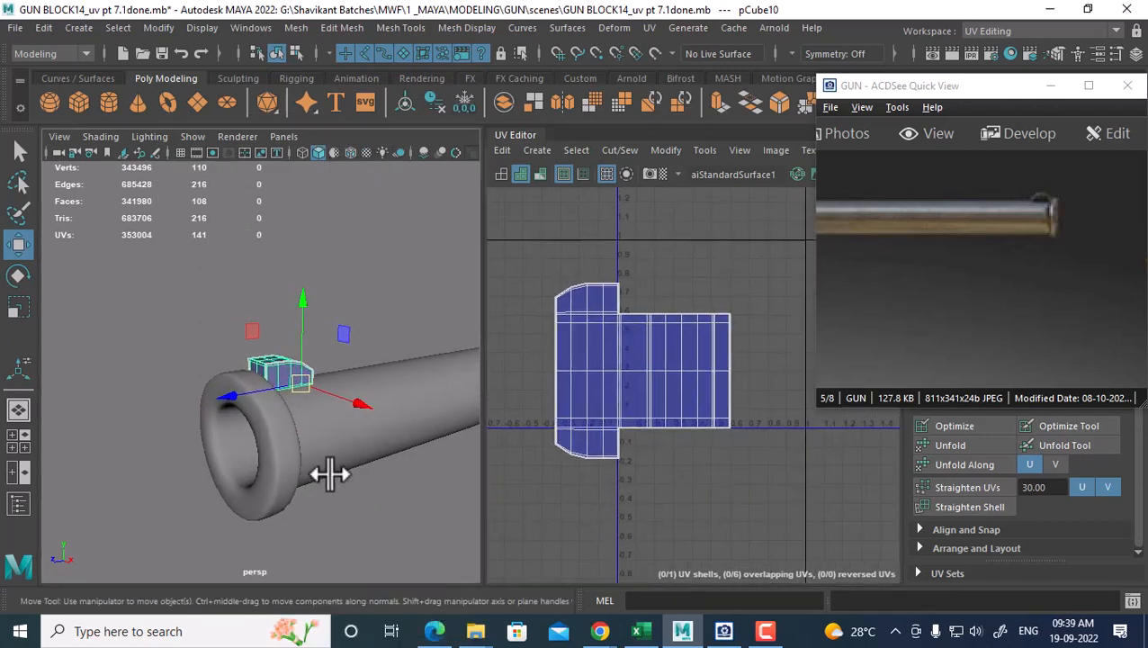
click(319, 414)
shift+click(287, 367)
right_drag(681, 395, 754, 394)
drag(752, 400, 682, 430)
ctrl+right_drag(682, 430, 583, 295)
alt+middle_drag(669, 413, 731, 430)
drag(740, 420, 561, 347)
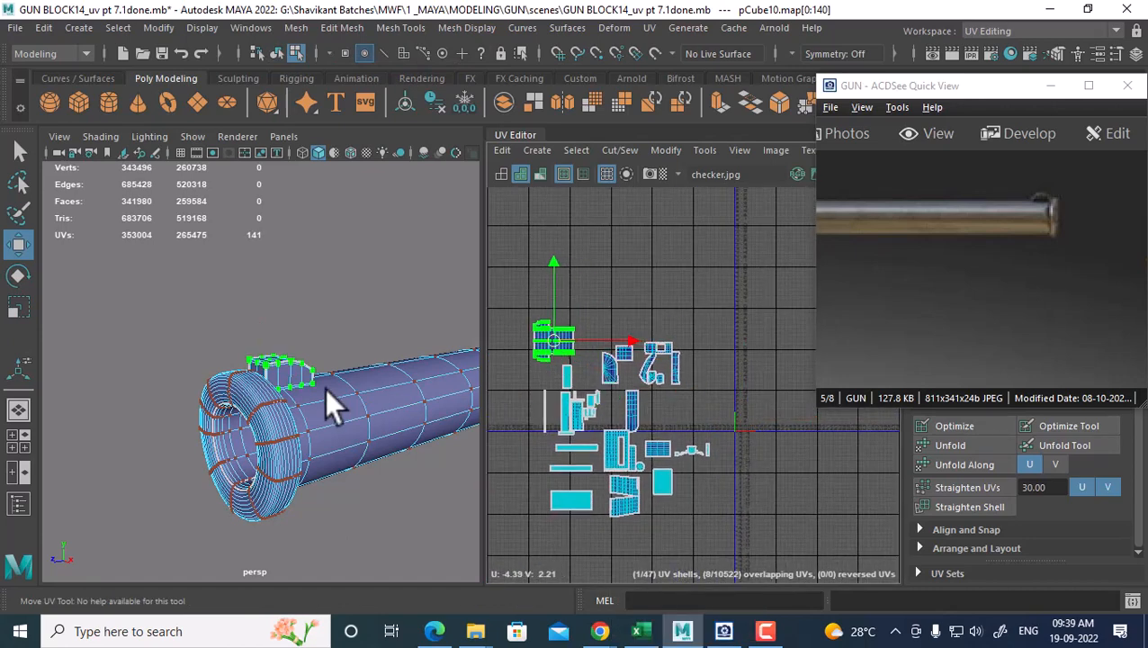
Display the checker texture on the model with textured view mode 6
alt+right_drag(346, 409, 255, 359)
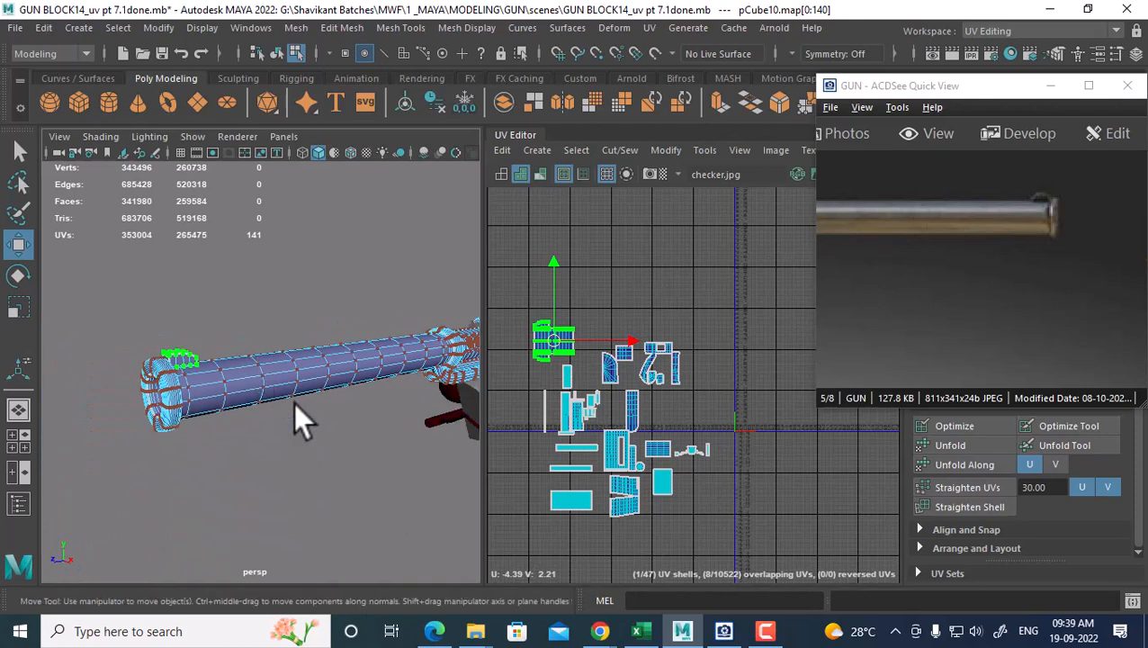
key(6)
right_drag(360, 218, 383, 136)
drag(846, 266, 1061, 279)
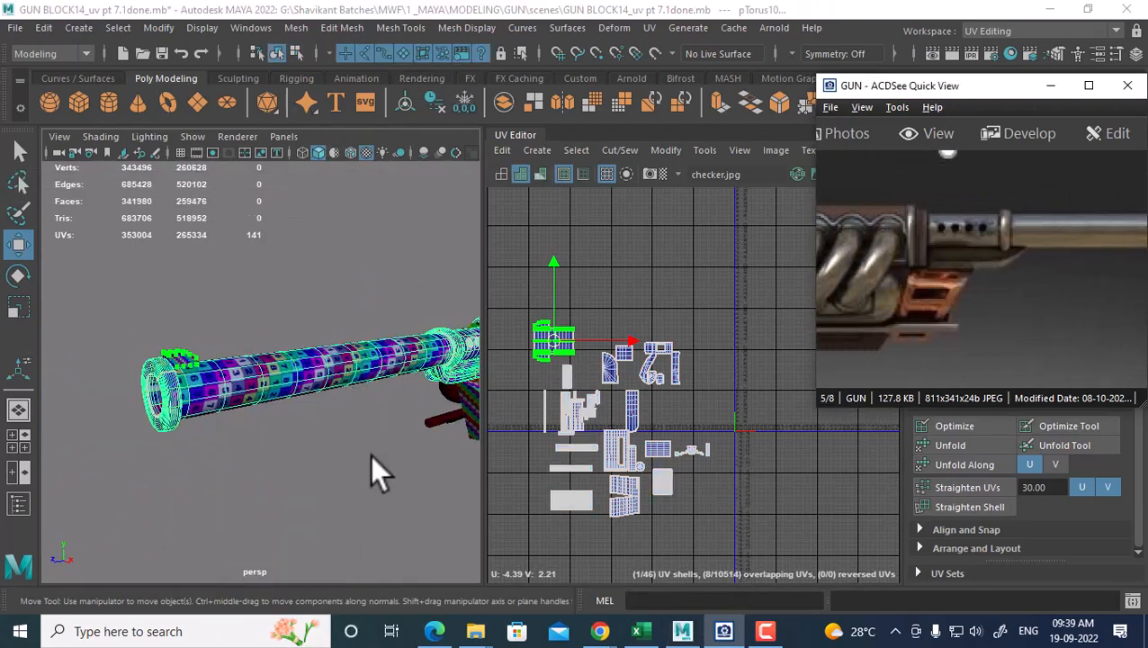
alt+middle_drag(360, 432, 188, 420)
alt+right_drag(188, 419, 337, 424)
alt+drag(336, 423, 290, 426)
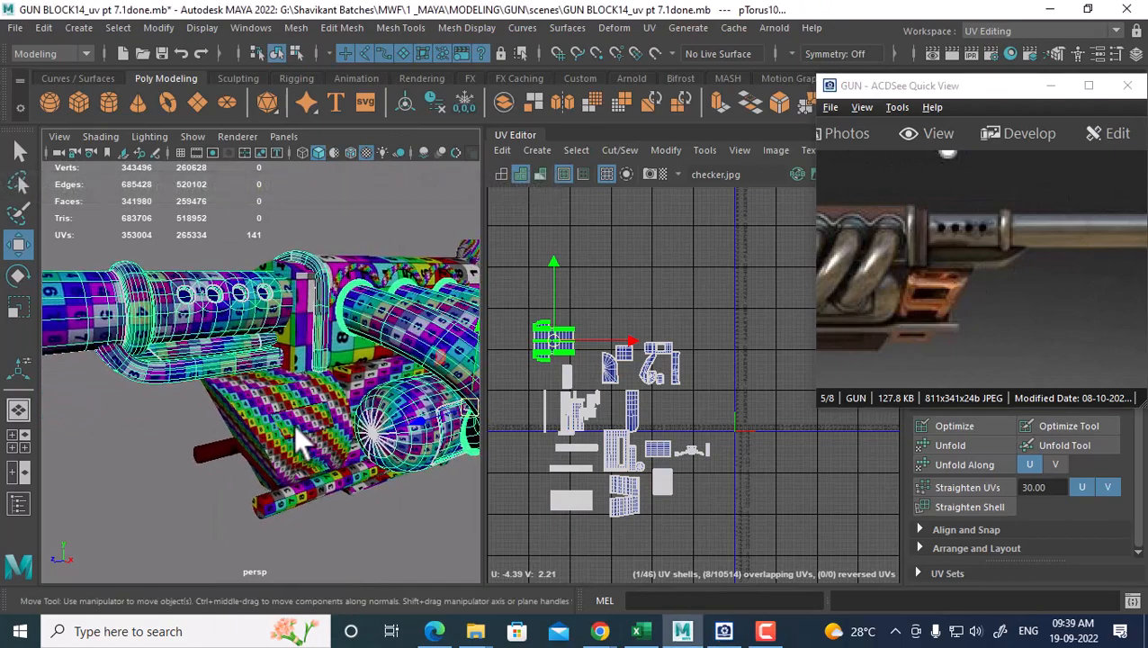
alt+middle_drag(290, 426, 242, 373)
drag(922, 331, 1049, 306)
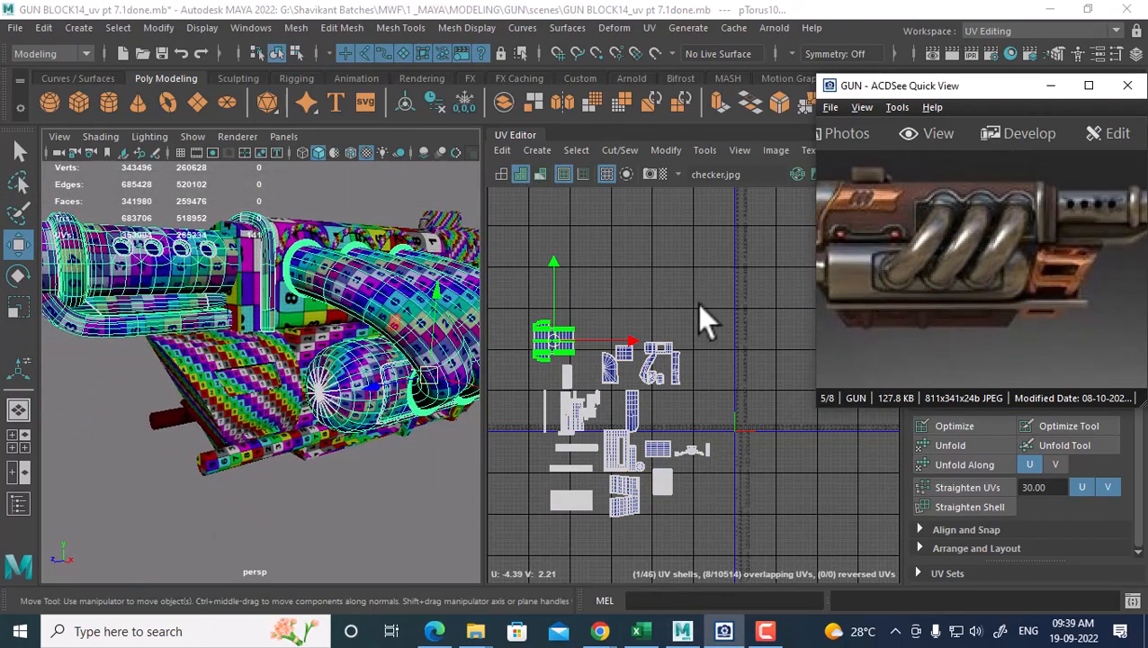
alt+drag(394, 358, 303, 374)
alt+middle_drag(284, 358, 238, 405)
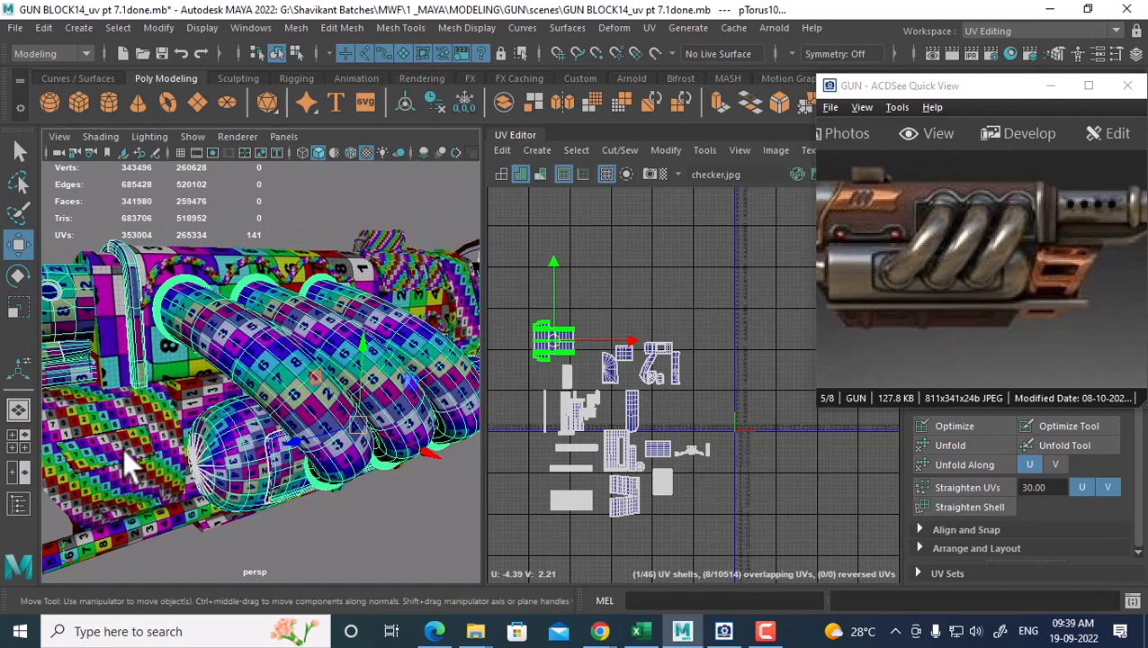
click(128, 453)
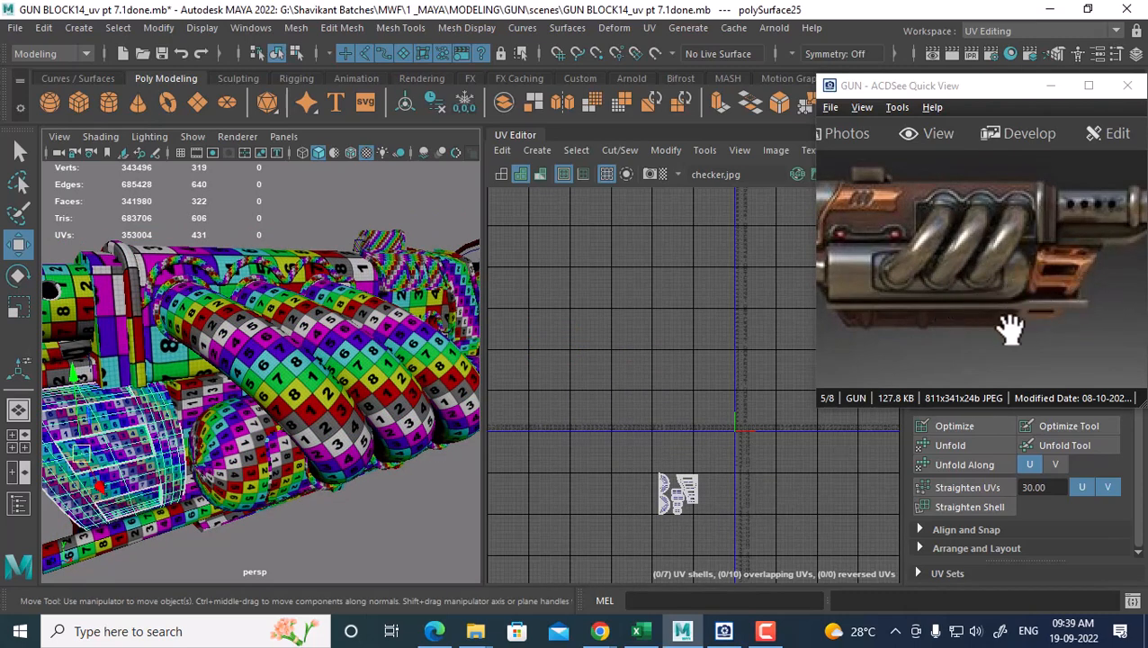
alt+drag(171, 522, 204, 411)
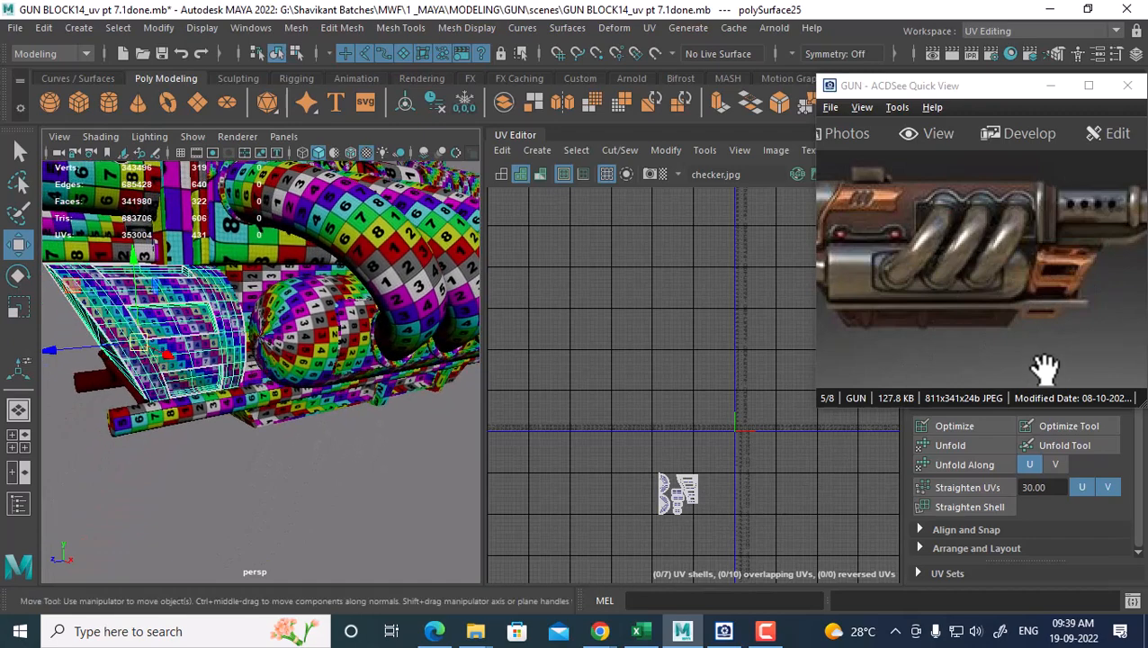
click(204, 411)
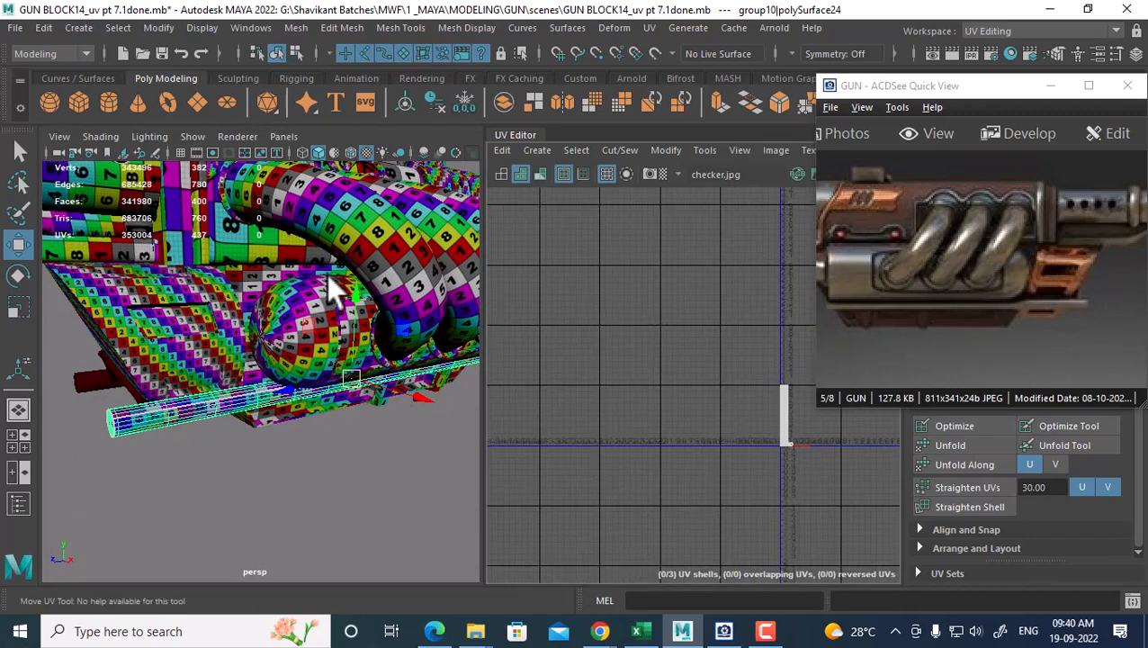
Combine the bottom cylinder and the coiled pipe pTorus11 into one mesh
click(474, 341)
alt+middle_drag(652, 391, 629, 368)
scroll(628, 367, up, 1)
shift+click(196, 404)
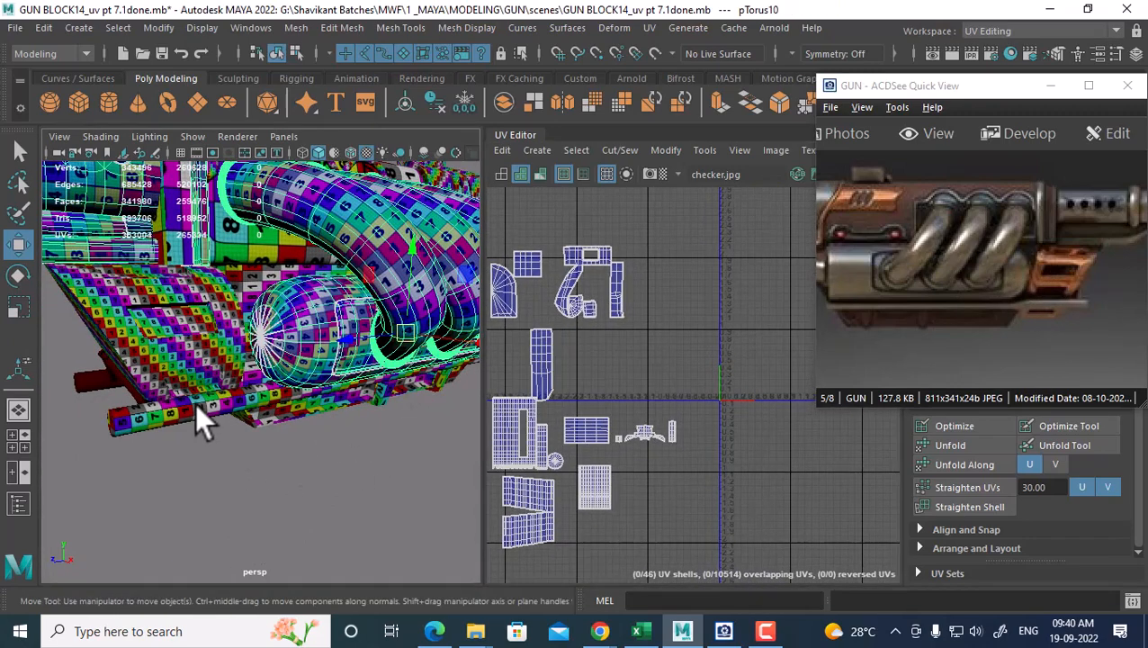
shift+right_click(379, 394)
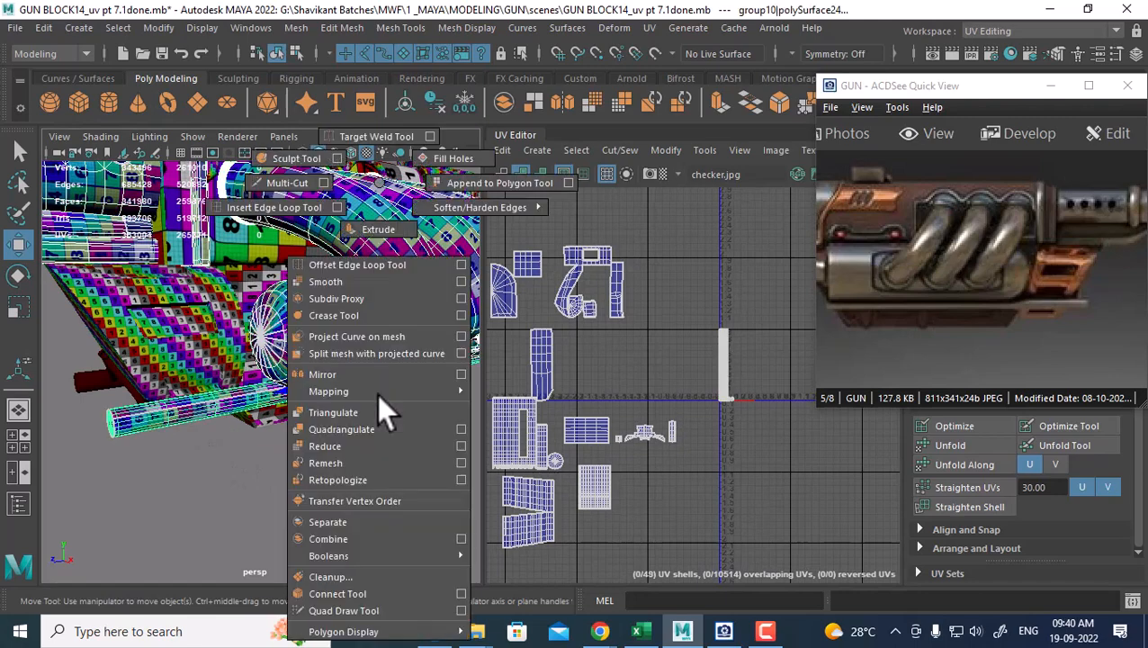
click(392, 544)
Select the cylinder's UV strip and move it left beside the pipe's other shells
right_drag(708, 413, 781, 406)
drag(707, 316, 747, 410)
alt+middle_drag(735, 376, 775, 400)
alt+right_drag(775, 400, 749, 379)
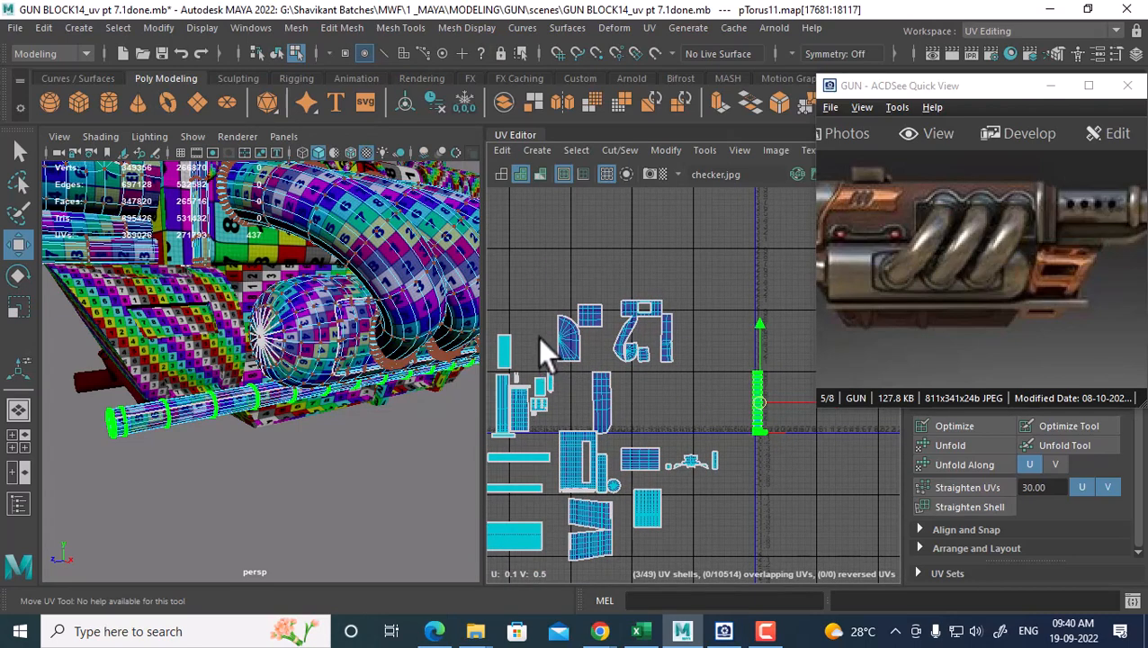
middle_drag(537, 337, 539, 329)
drag(538, 330, 537, 324)
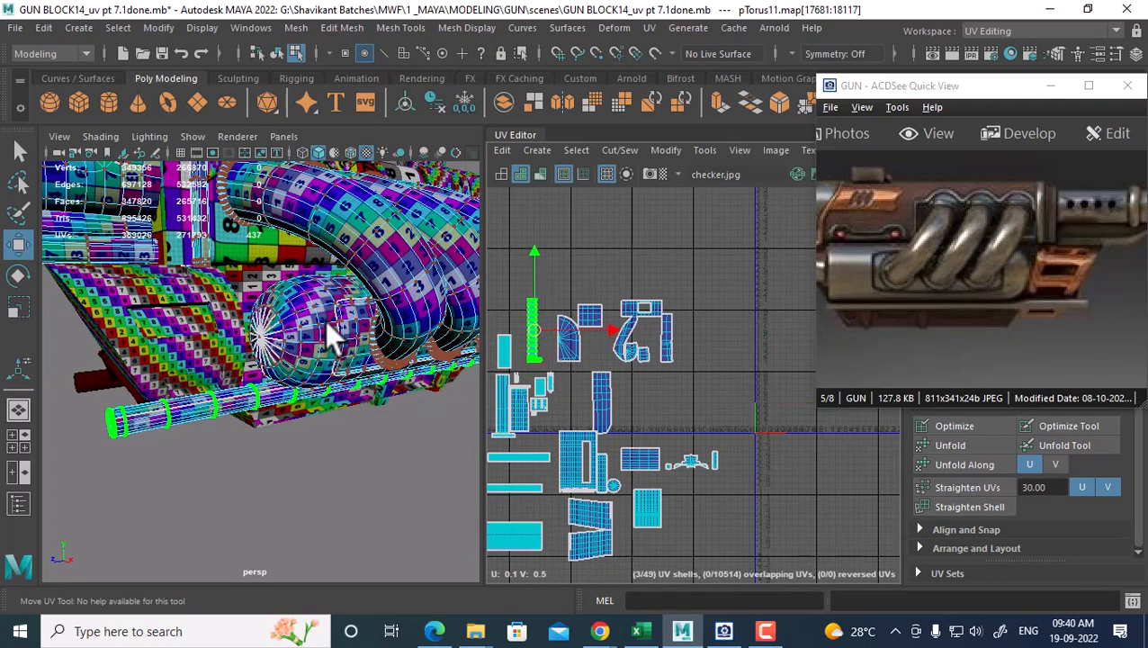
right_drag(325, 321, 431, 141)
click(421, 424)
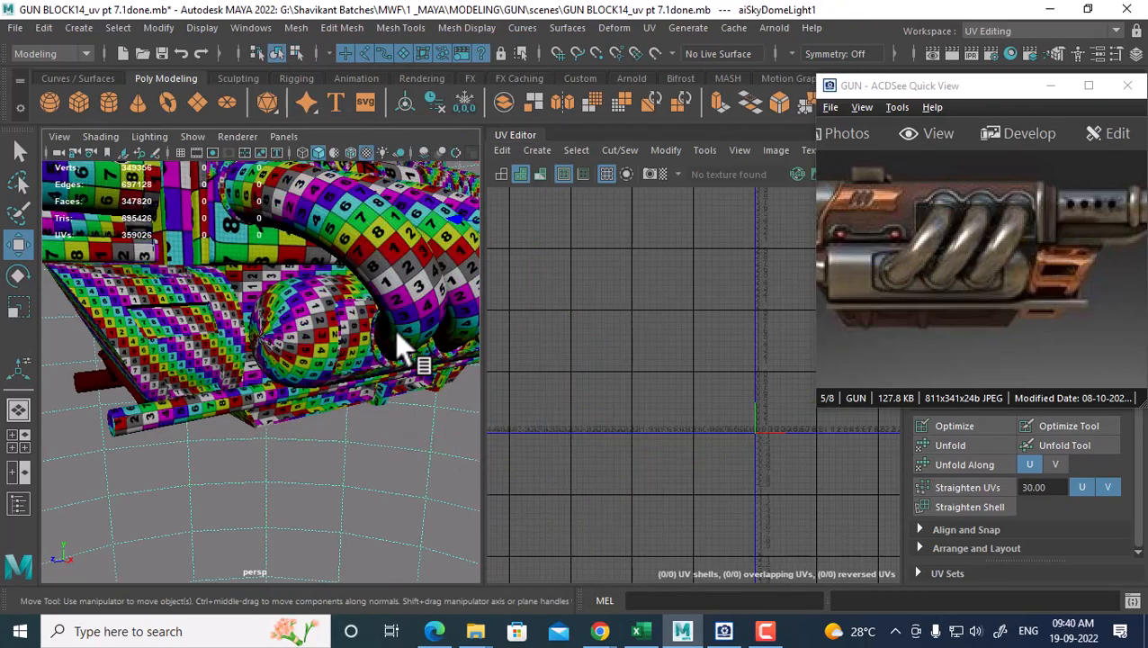
Select the gun's body piece and frame its UV shells in the UV Editor
click(395, 330)
alt+drag(312, 468, 235, 404)
click(271, 292)
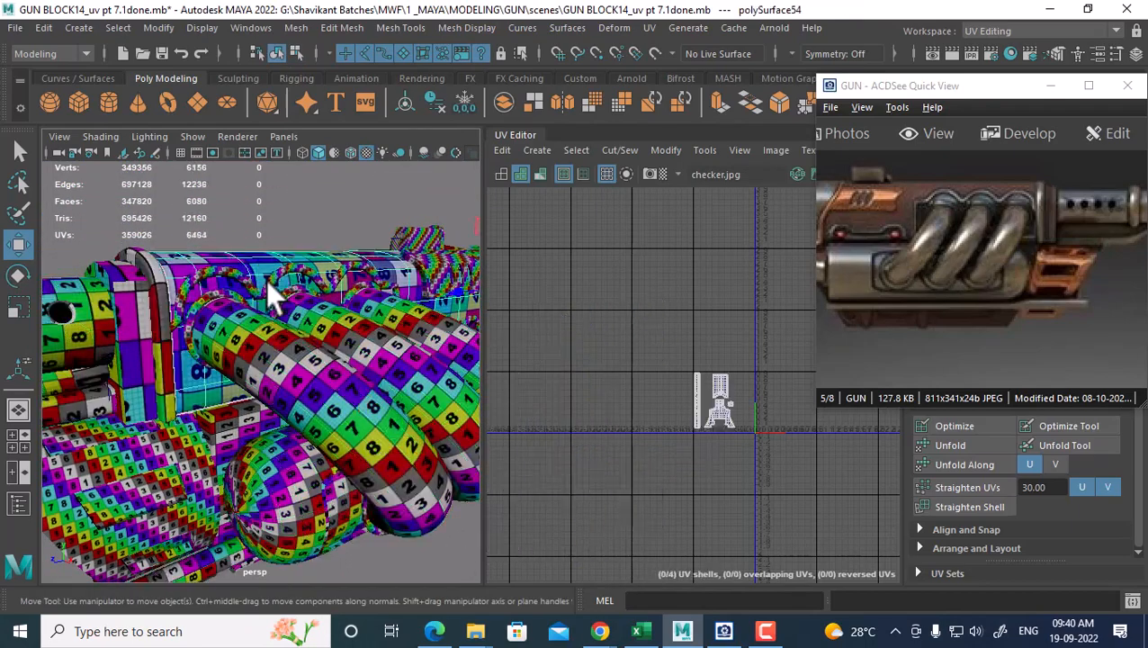
drag(999, 283, 1072, 304)
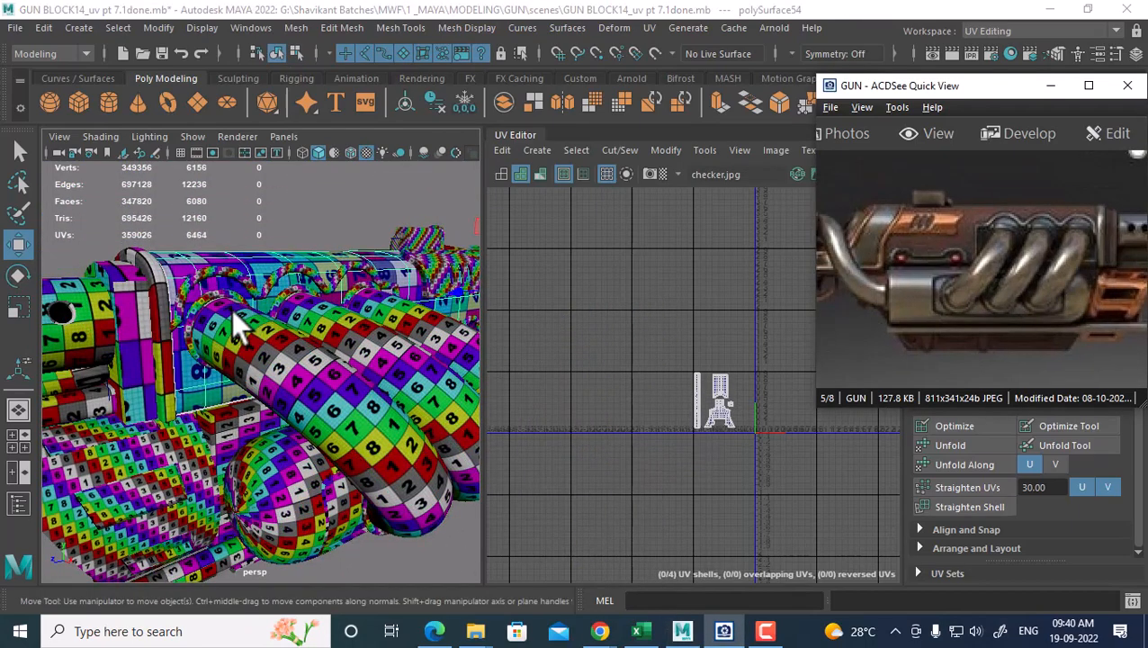
alt+drag(232, 310, 218, 379)
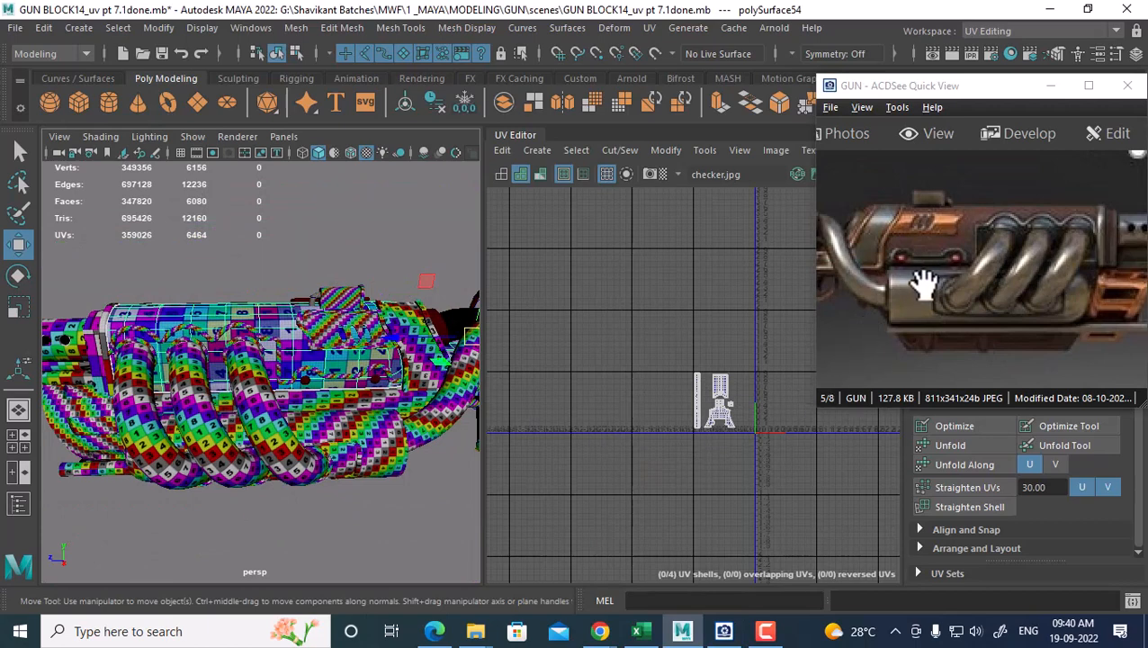
alt+middle_drag(648, 407, 588, 414)
alt+right_drag(587, 413, 690, 452)
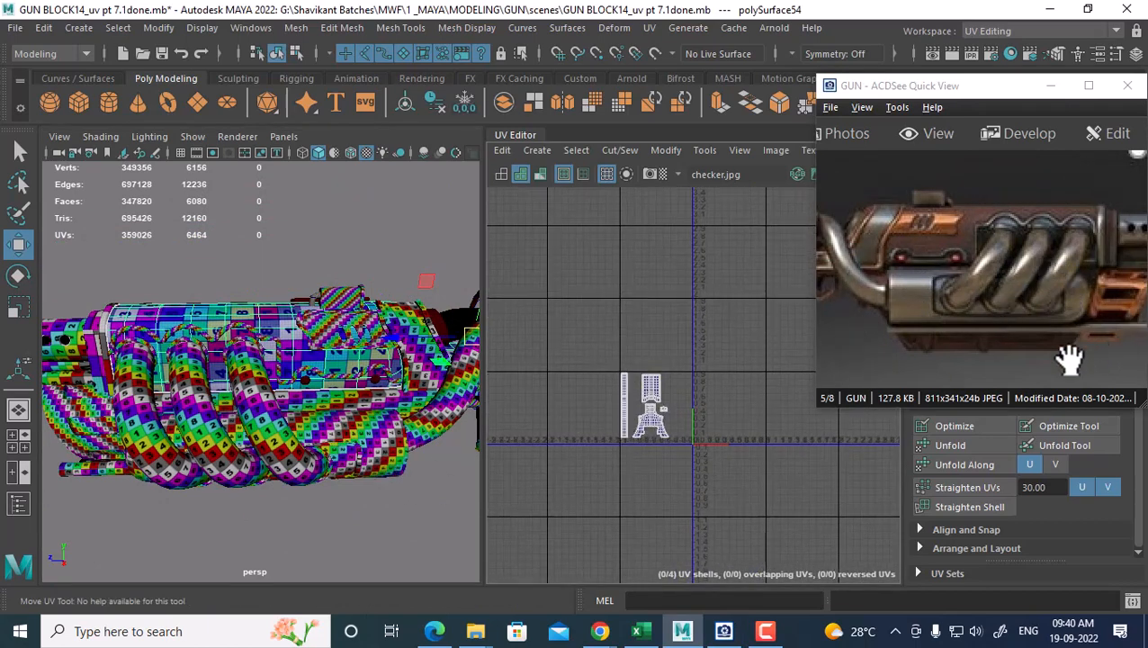
alt+middle_drag(252, 472, 250, 412)
alt+drag(250, 412, 217, 413)
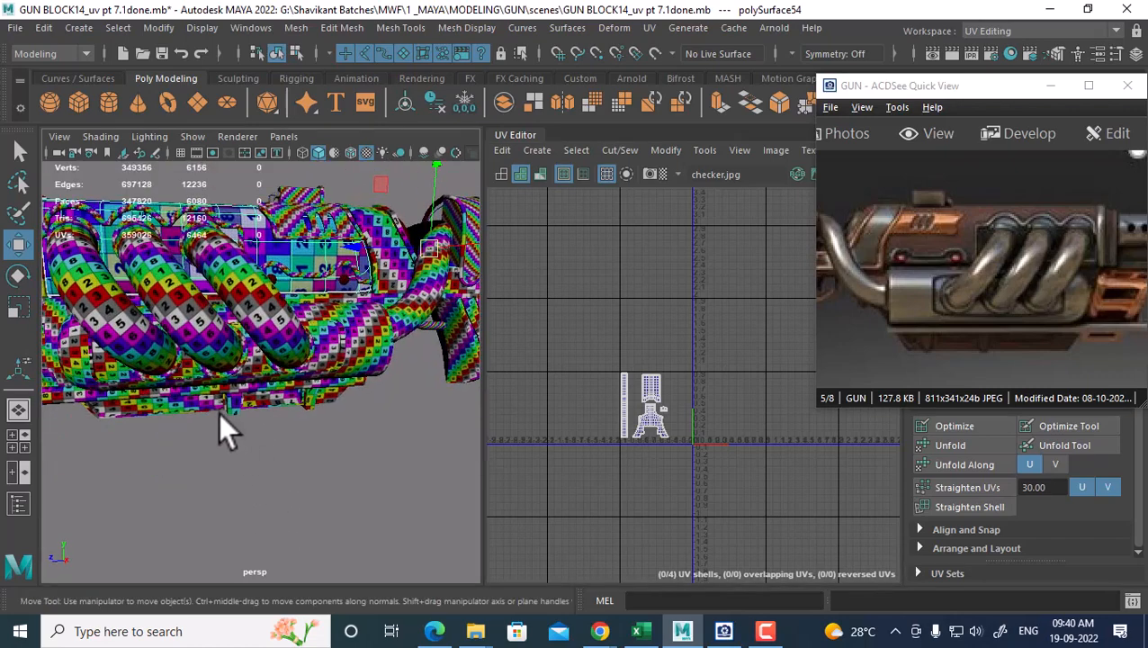
scroll(218, 414, up, 4)
Select all of the body piece's UVs and shift its shells right along U
shift+click(192, 416)
alt+middle_drag(281, 448, 352, 422)
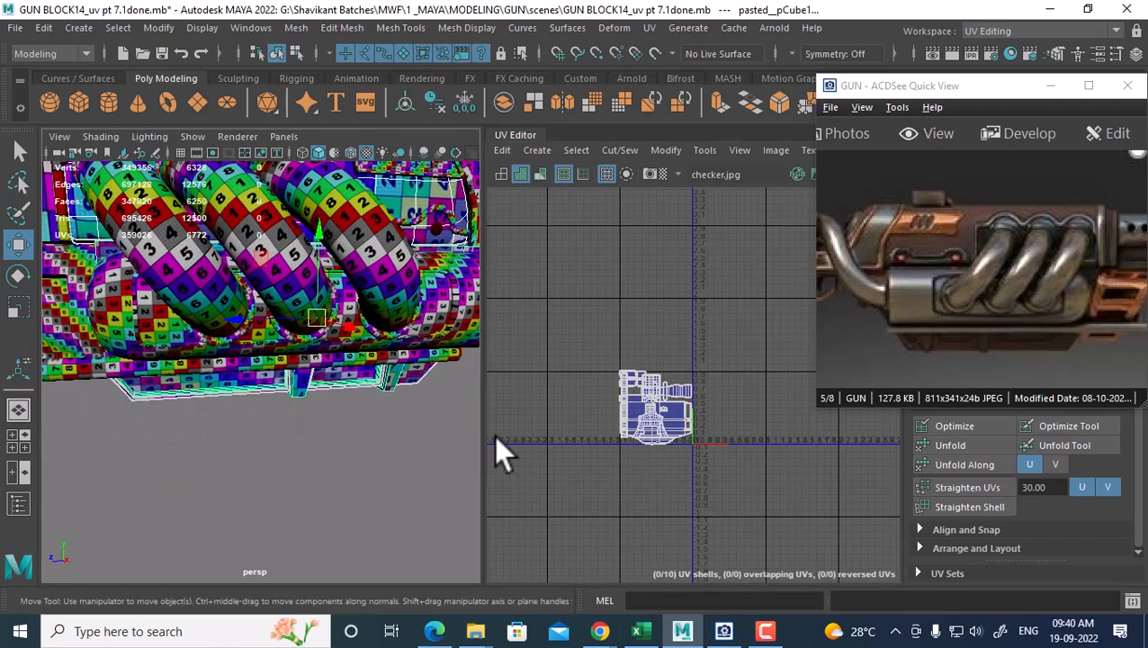
alt+middle_drag(399, 219, 393, 278)
click(392, 270)
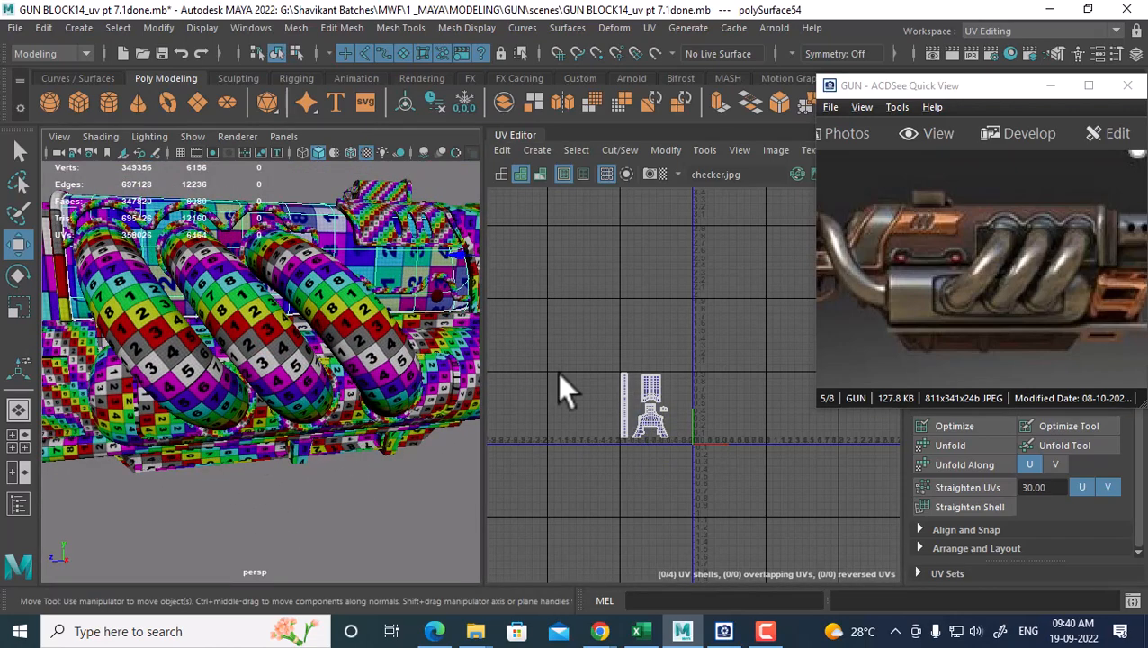
scroll(667, 422, up, 1)
right_drag(670, 396, 757, 362)
drag(719, 348, 572, 472)
drag(717, 405, 836, 402)
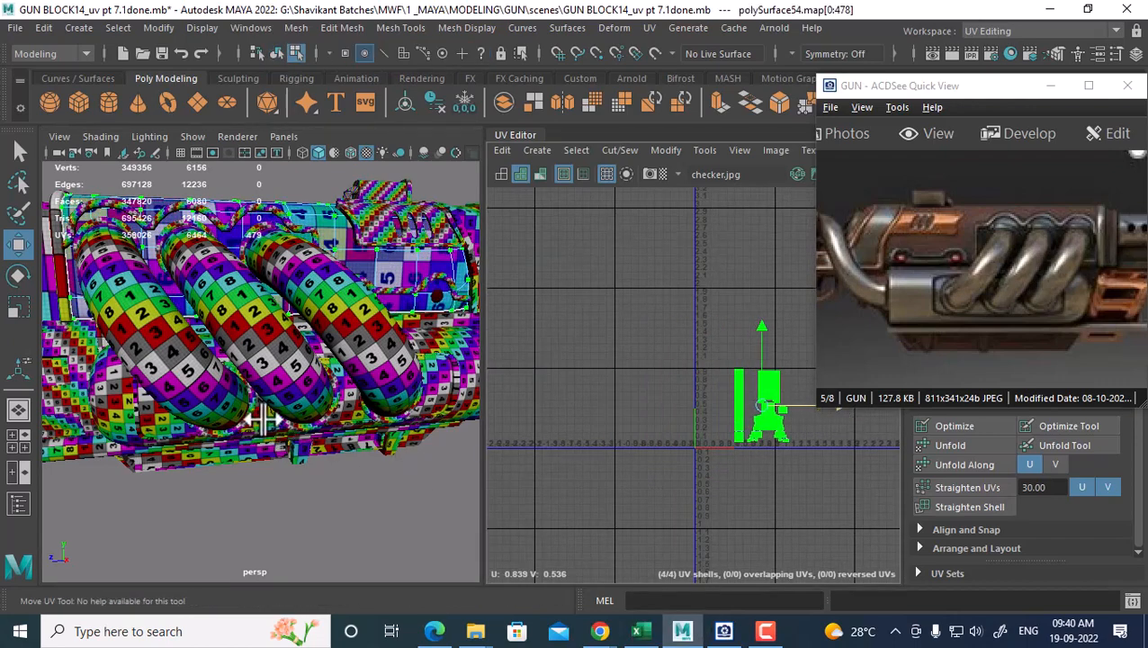
Select all of the lower piece's UVs and slide its shells right along U
alt+right_drag(264, 419, 284, 395)
alt+middle_drag(284, 395, 387, 261)
click(284, 380)
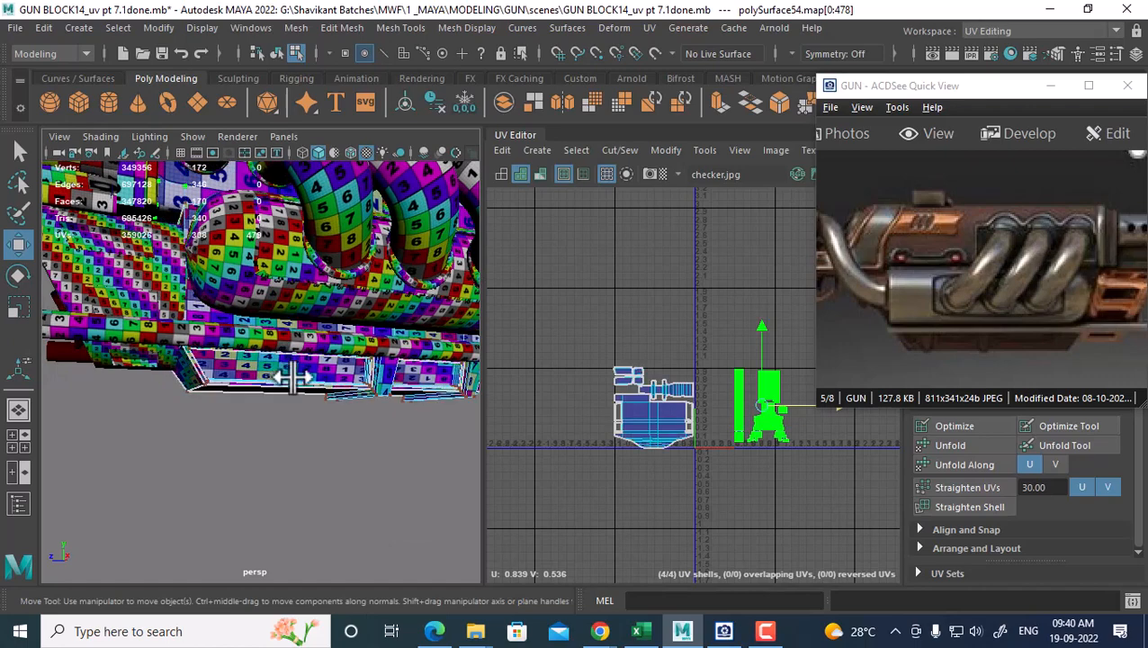
right_drag(293, 361, 417, 118)
click(277, 398)
click(295, 373)
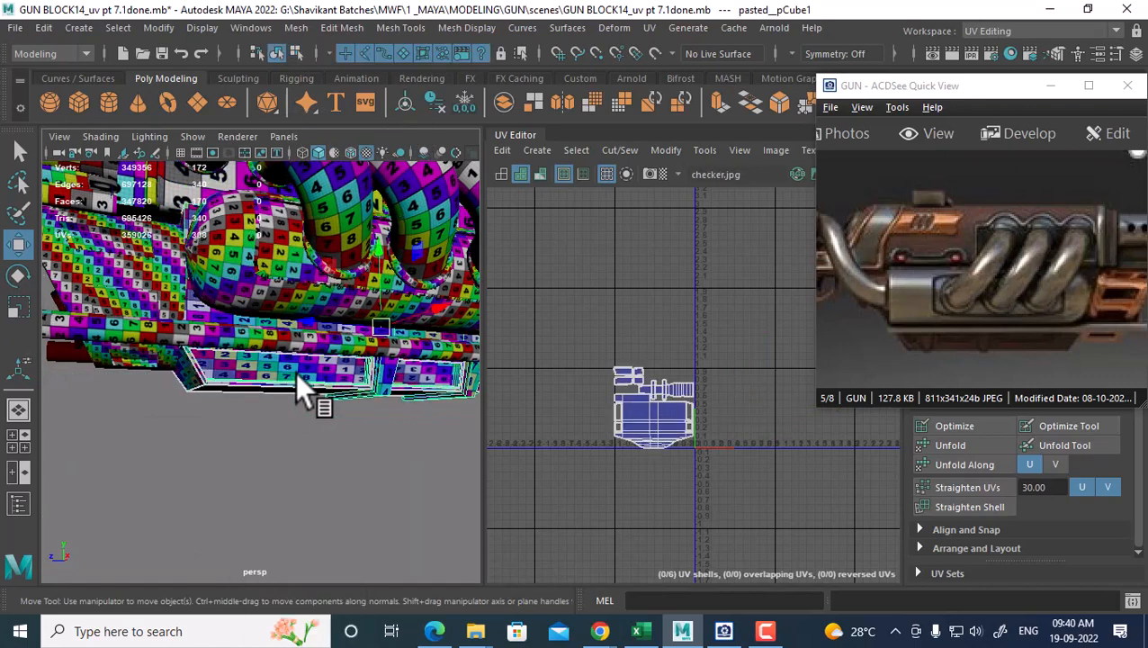
right_drag(660, 414, 736, 396)
drag(754, 345, 587, 479)
alt+middle_drag(634, 486, 512, 489)
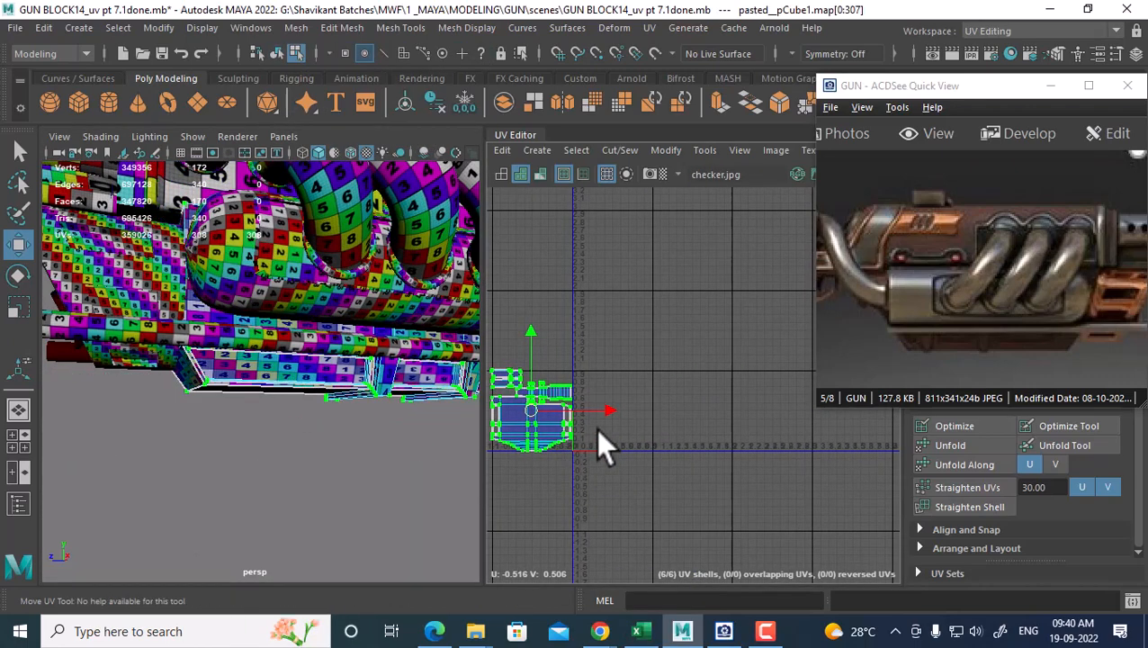
drag(603, 408, 841, 378)
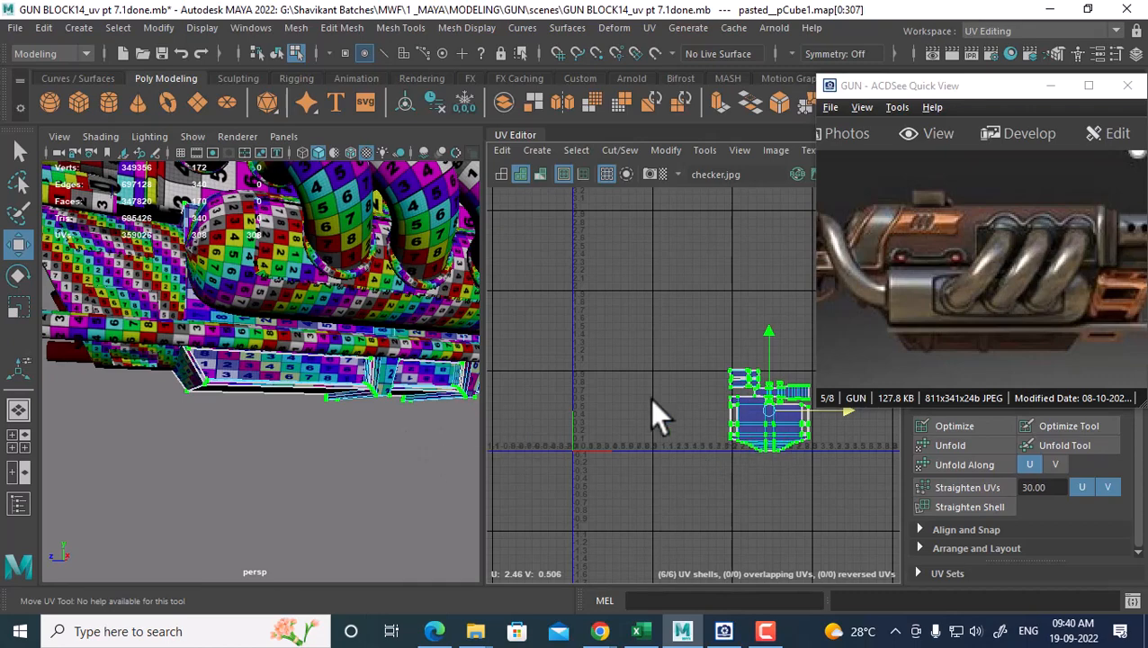
Clear the UV selection, return to object mode and orbit to review the gun
alt+drag(186, 357, 226, 355)
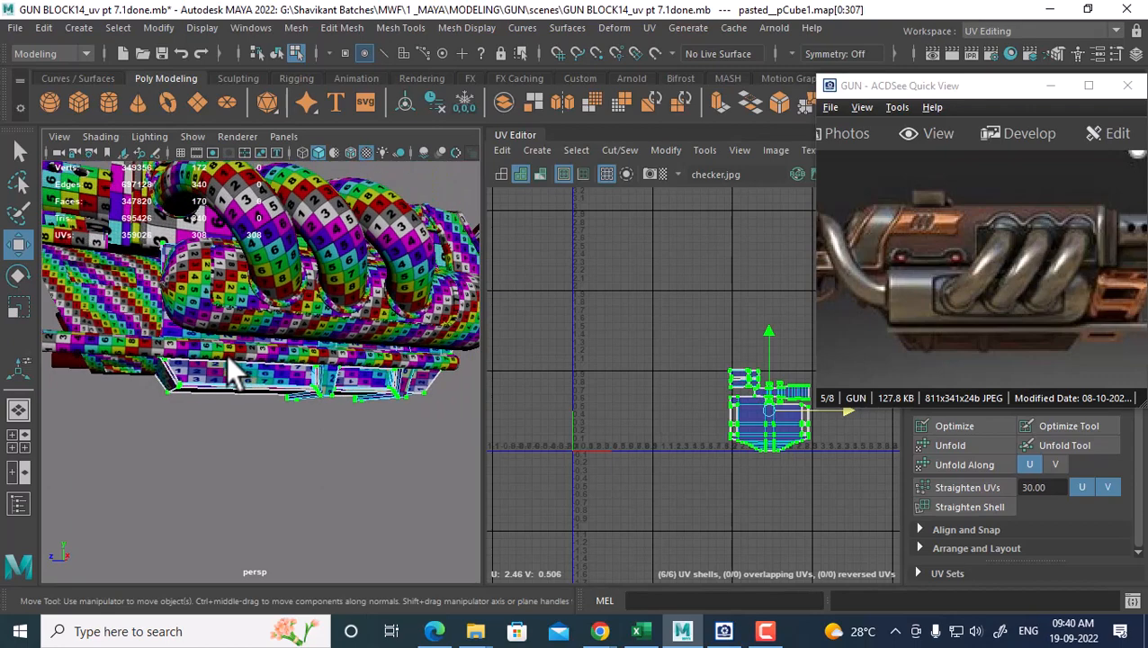
right_drag(225, 355, 340, 153)
click(310, 434)
right_drag(248, 364, 336, 144)
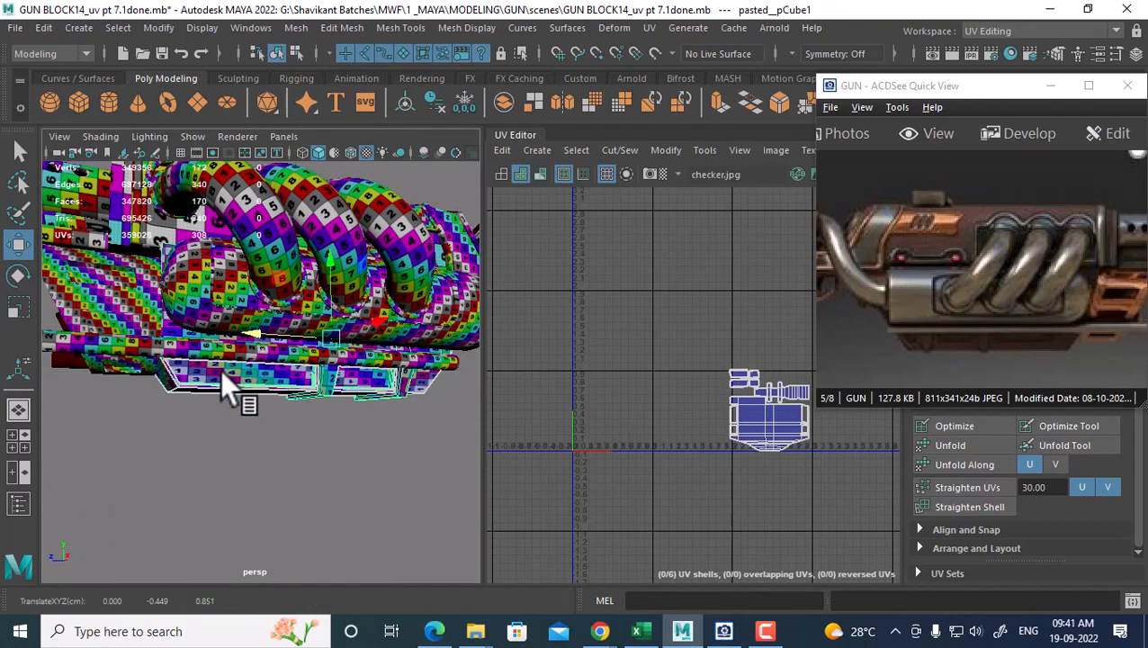
alt+drag(222, 373, 423, 369)
drag(976, 297, 1028, 326)
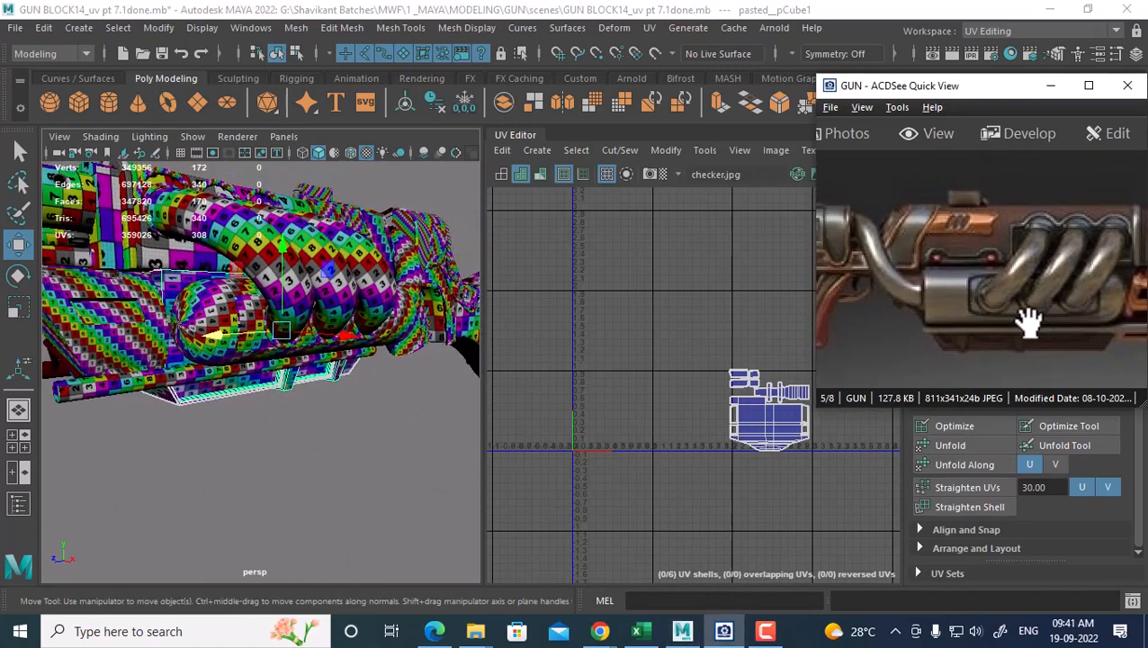
alt+drag(254, 379, 475, 384)
drag(891, 300, 1007, 300)
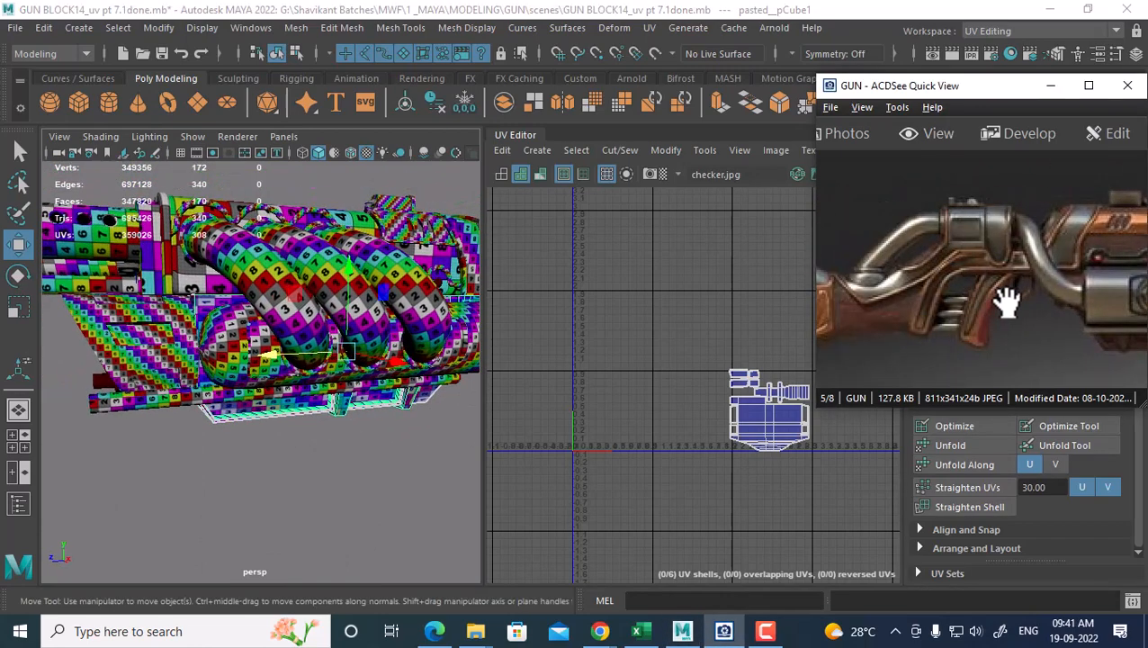
alt+drag(274, 374, 218, 400)
Combine the upper body piece and the lower piece into one mesh
click(261, 291)
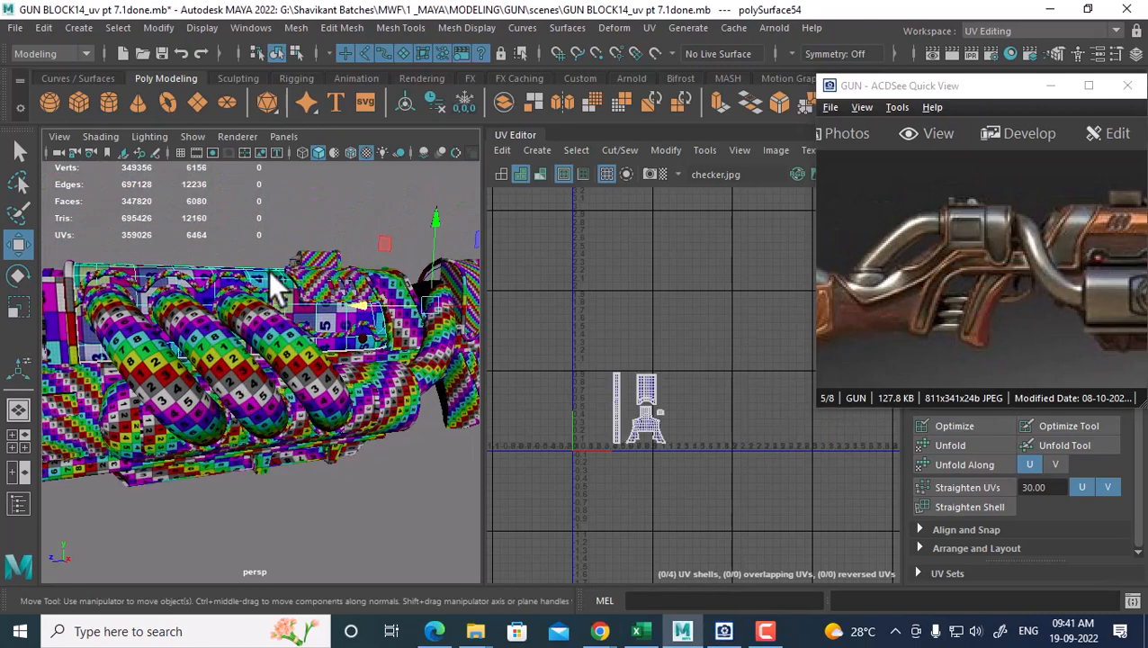
shift+click(229, 469)
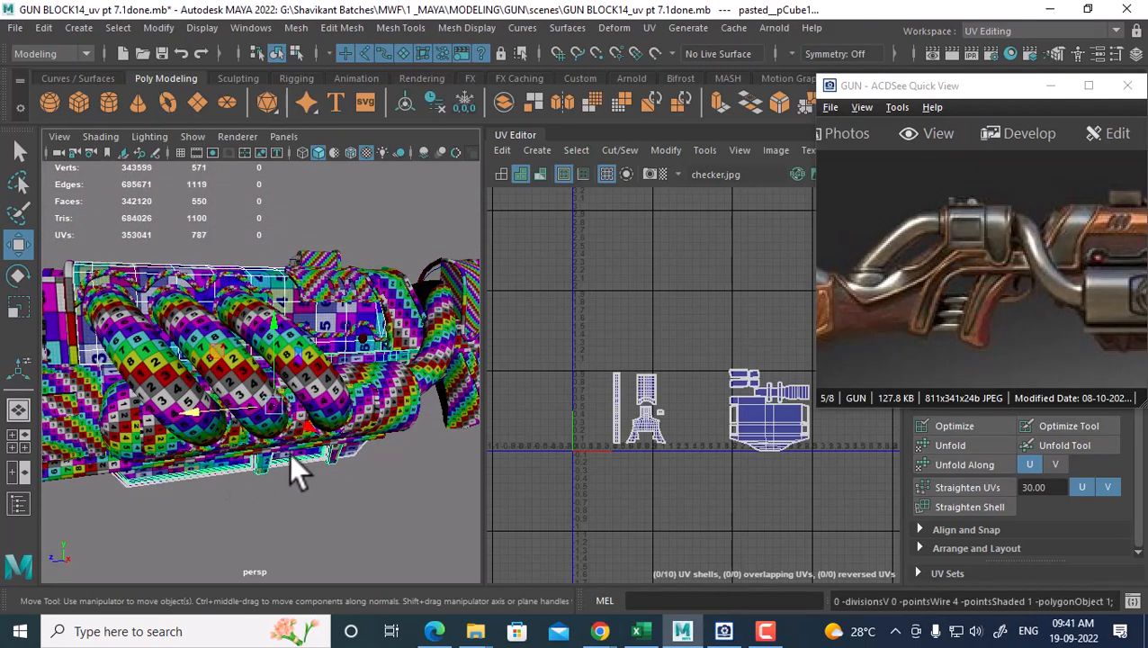
shift+right_drag(254, 184, 239, 531)
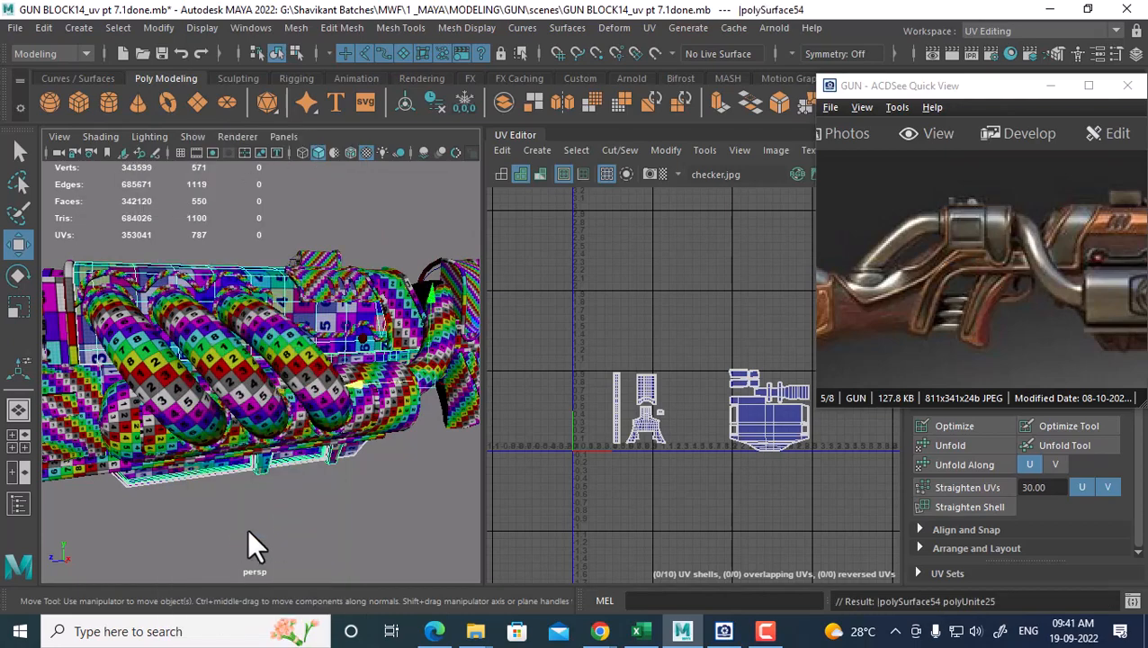
alt+drag(379, 478, 338, 474)
scroll(726, 459, down, 1)
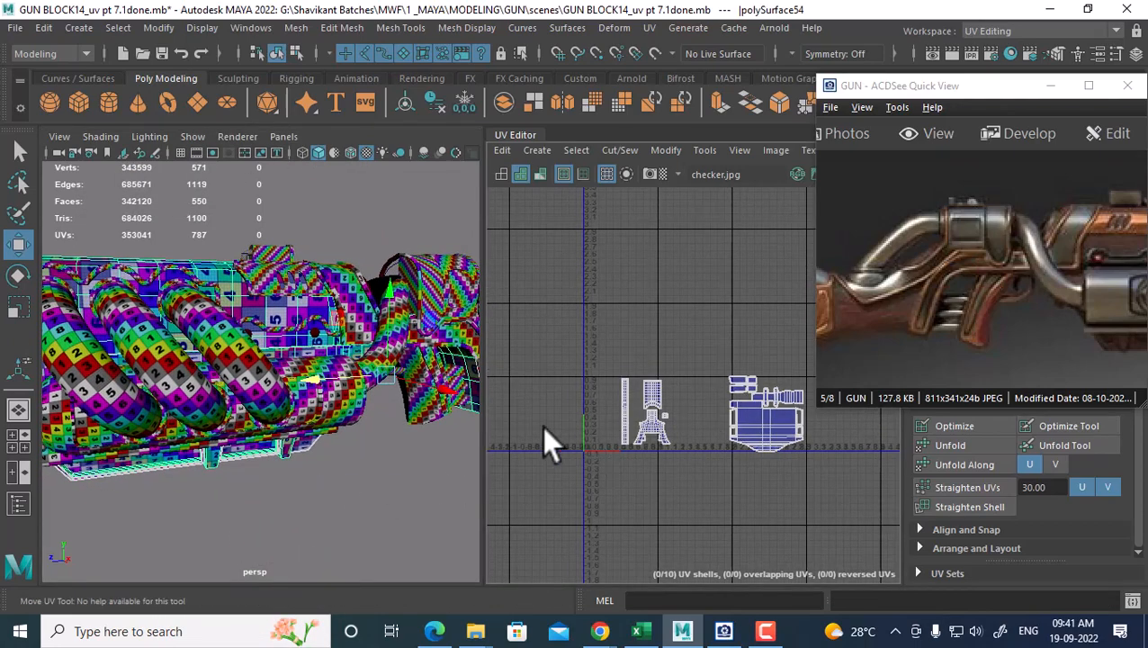
alt+middle_drag(310, 400, 285, 410)
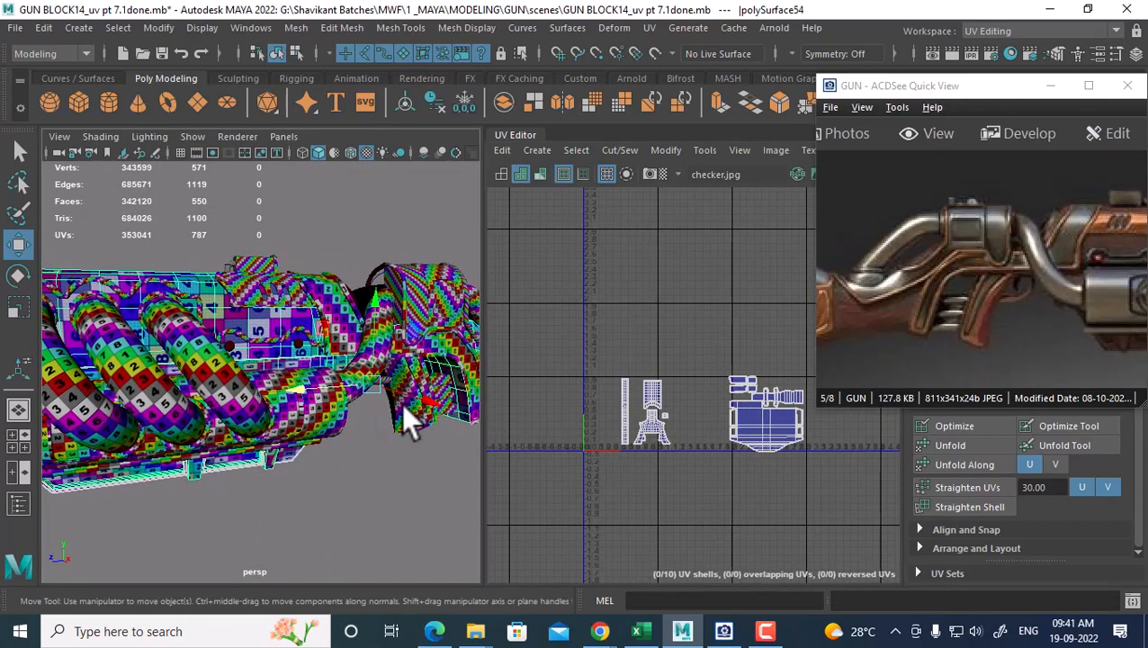
alt+drag(402, 403, 324, 435)
Inspect the small part under the gun and the wooden stock against the reference picture
click(366, 430)
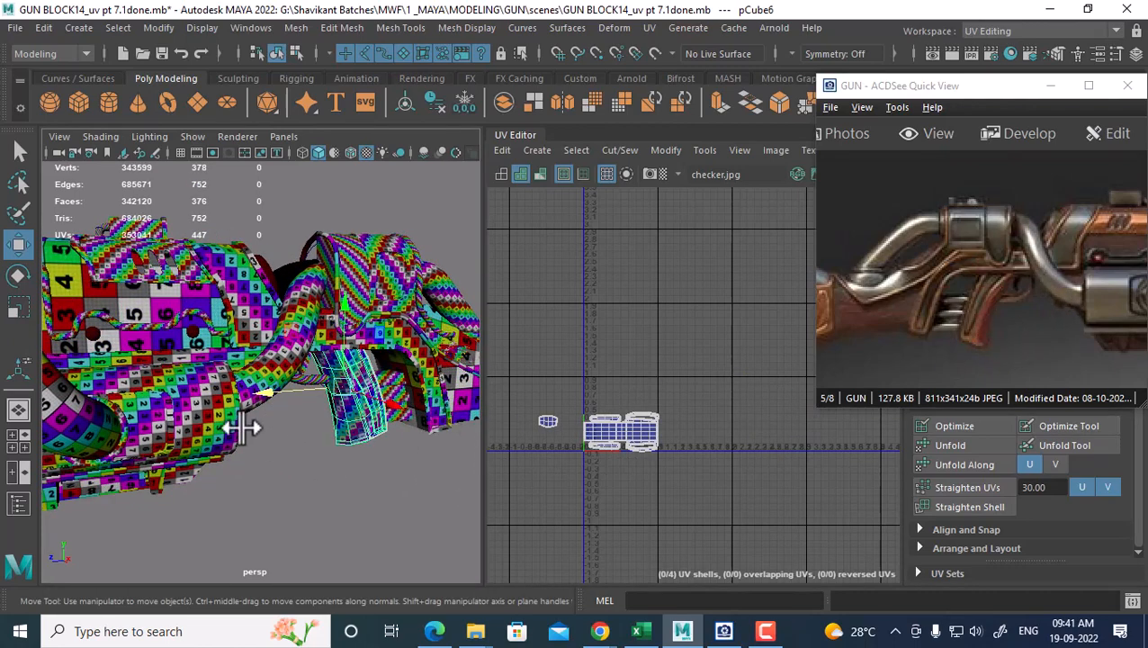
alt+drag(374, 414, 311, 436)
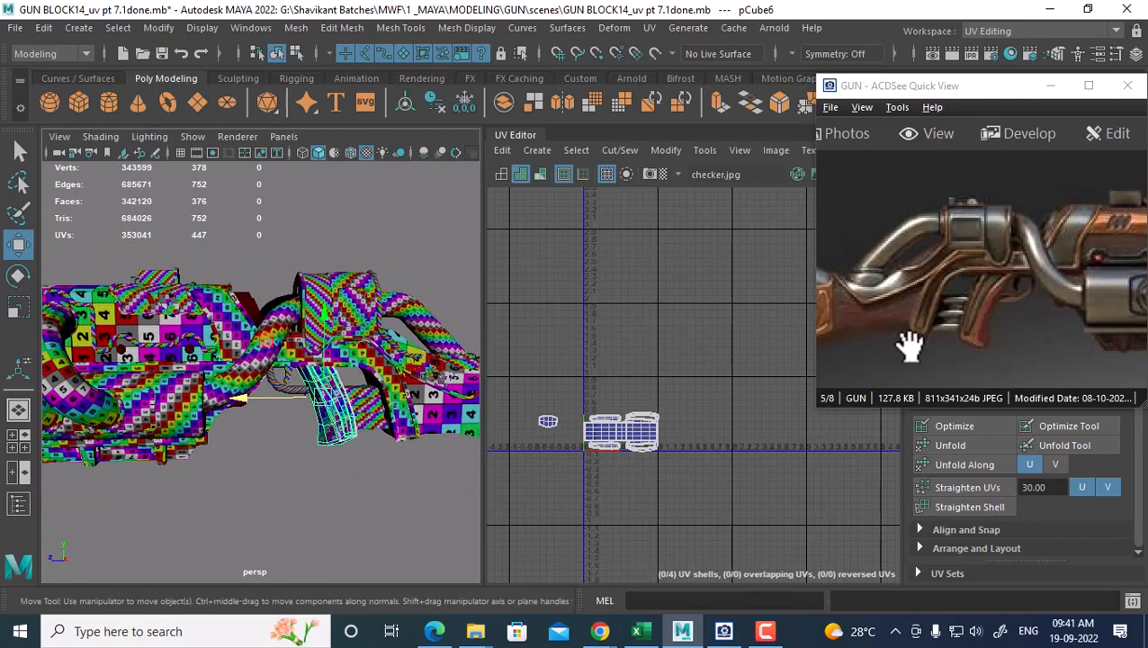
drag(907, 341, 1098, 338)
alt+drag(441, 379, 413, 413)
click(413, 414)
click(357, 477)
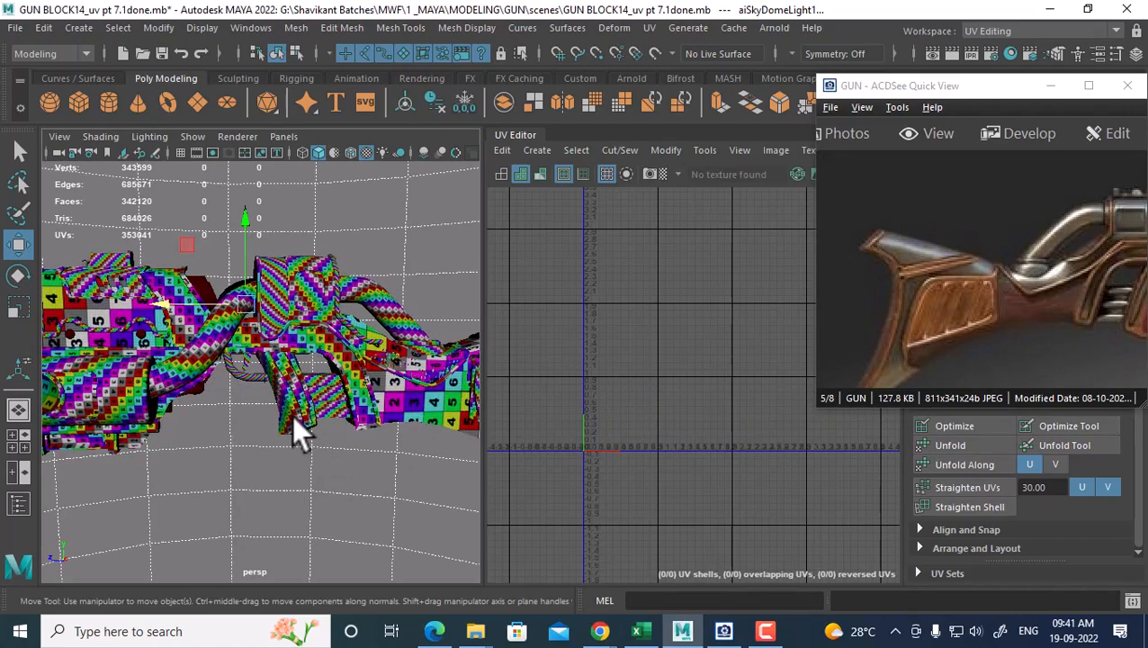
click(292, 414)
Select polySurface54's left UV shells and move them right beside its other shells
alt+middle_drag(691, 446, 717, 346)
alt+right_drag(716, 347, 729, 407)
alt+middle_drag(272, 435, 384, 393)
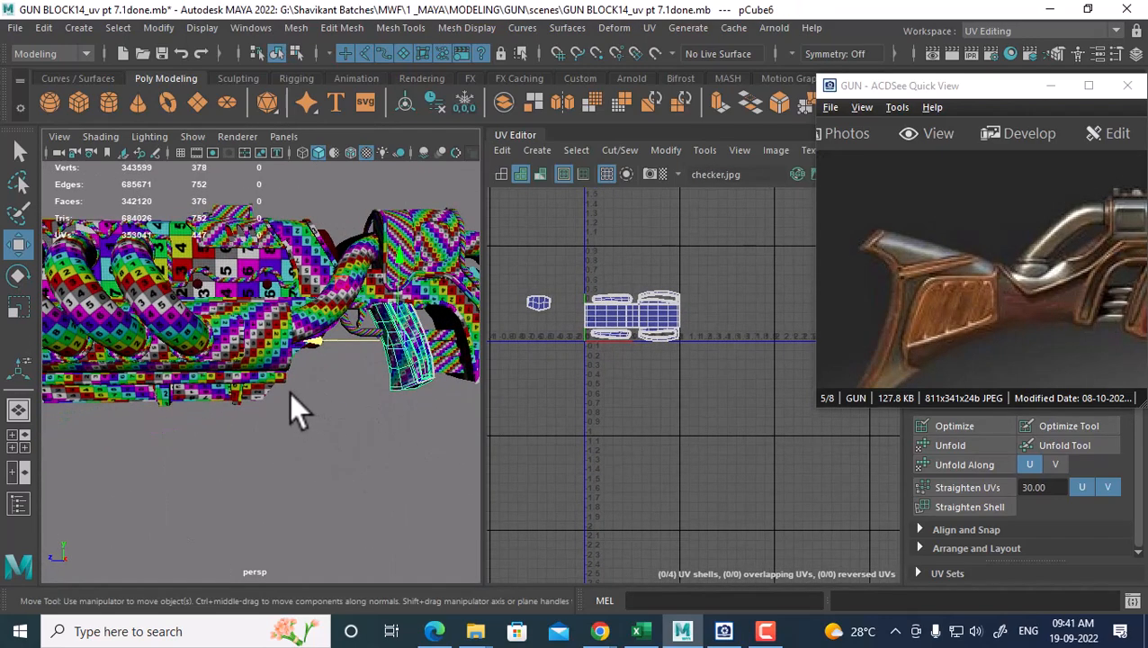
click(268, 389)
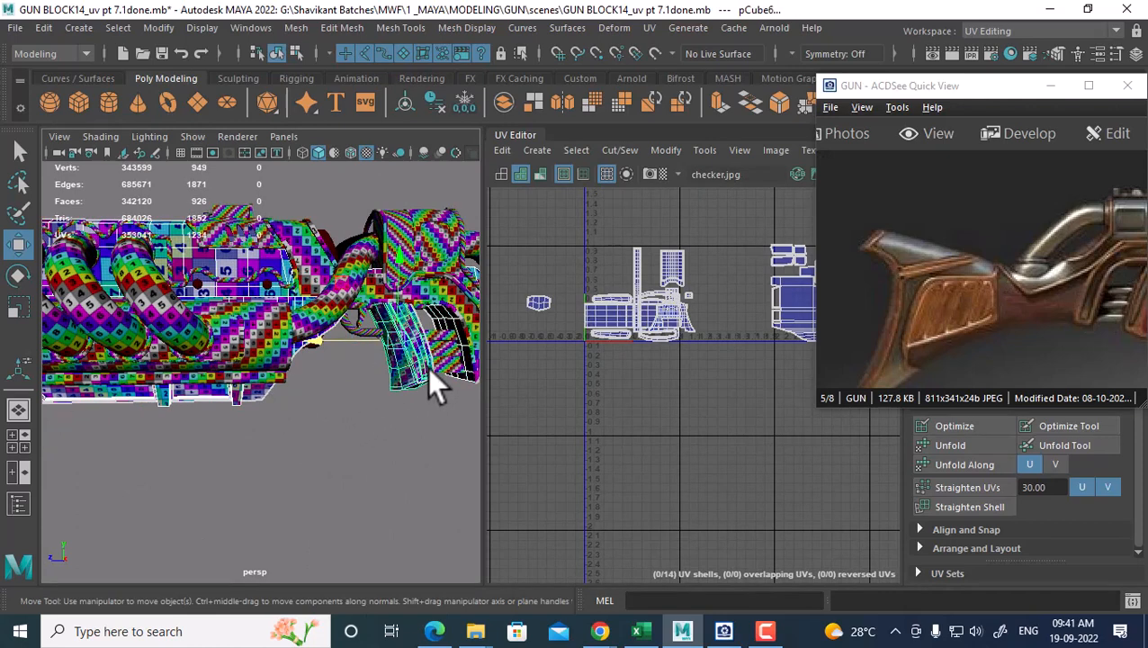
click(387, 425)
click(258, 391)
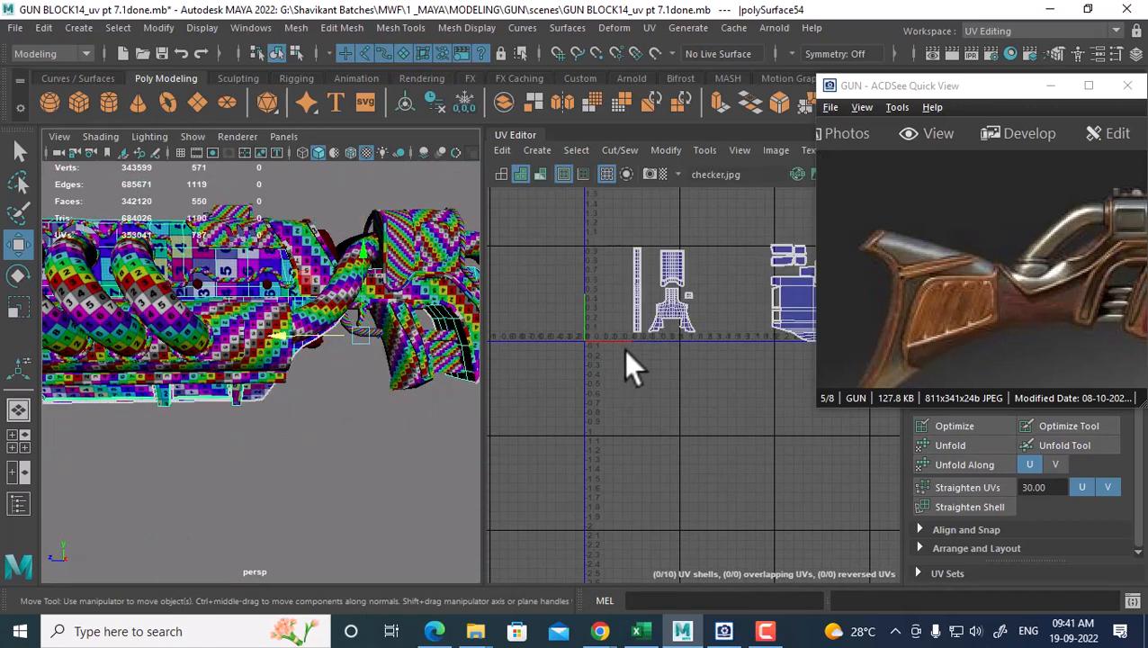
alt+middle_drag(623, 350, 577, 398)
right_drag(597, 348, 538, 326)
drag(693, 279, 531, 414)
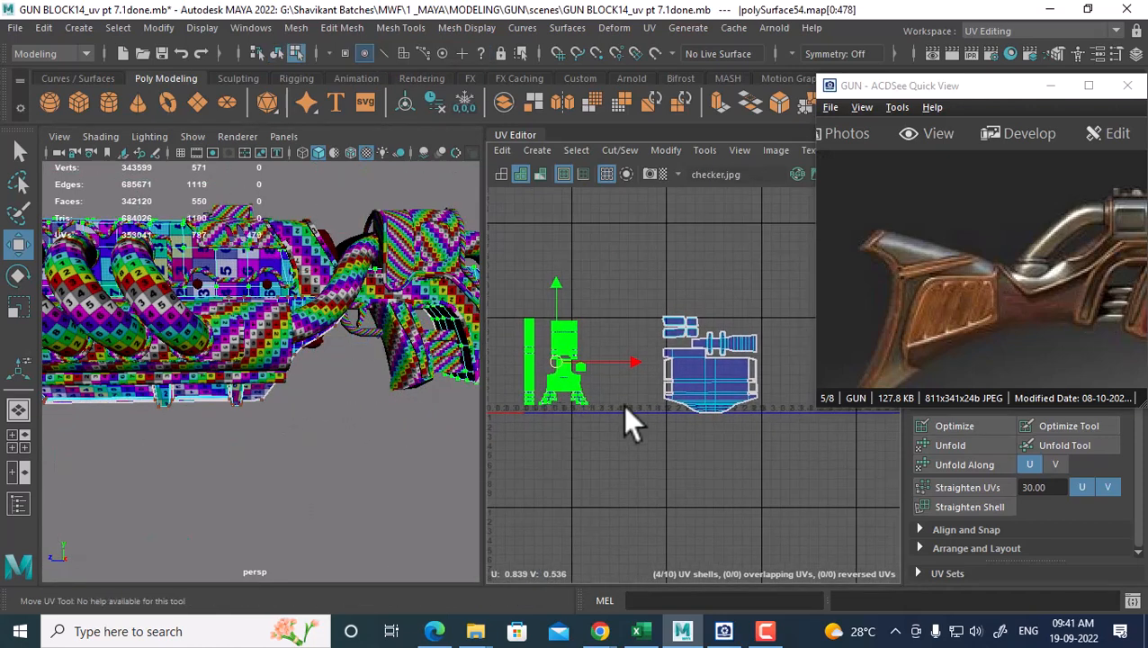
drag(568, 378, 792, 382)
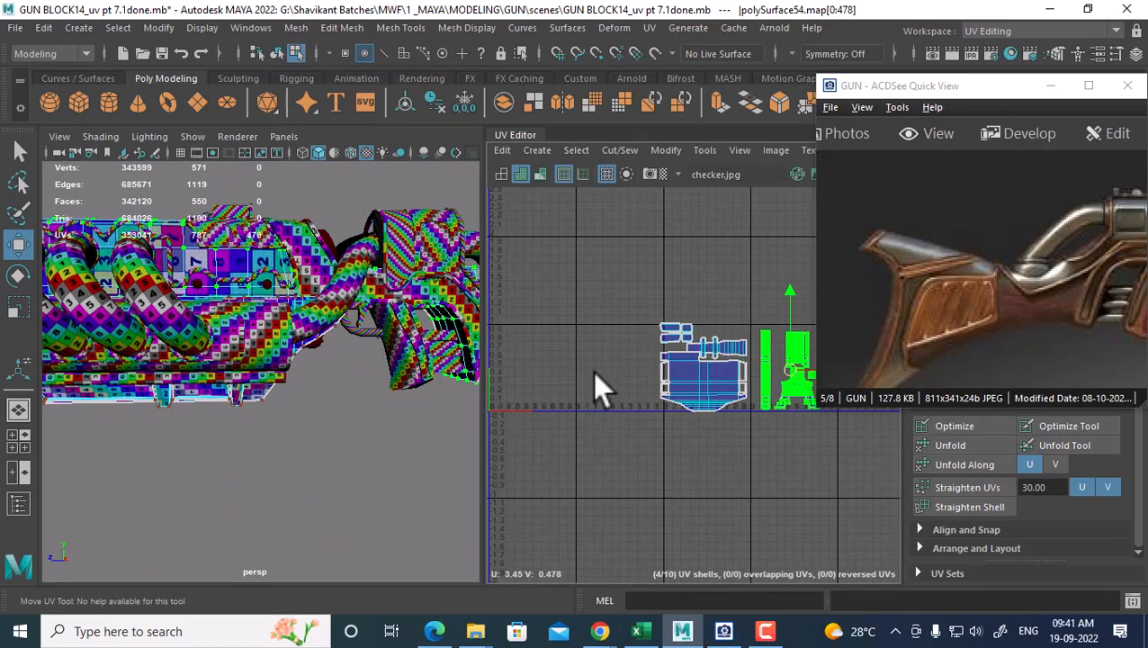
Combine pCube6 with the neighbouring gun piece, then select three of its UV shells
right_drag(256, 225, 324, 128)
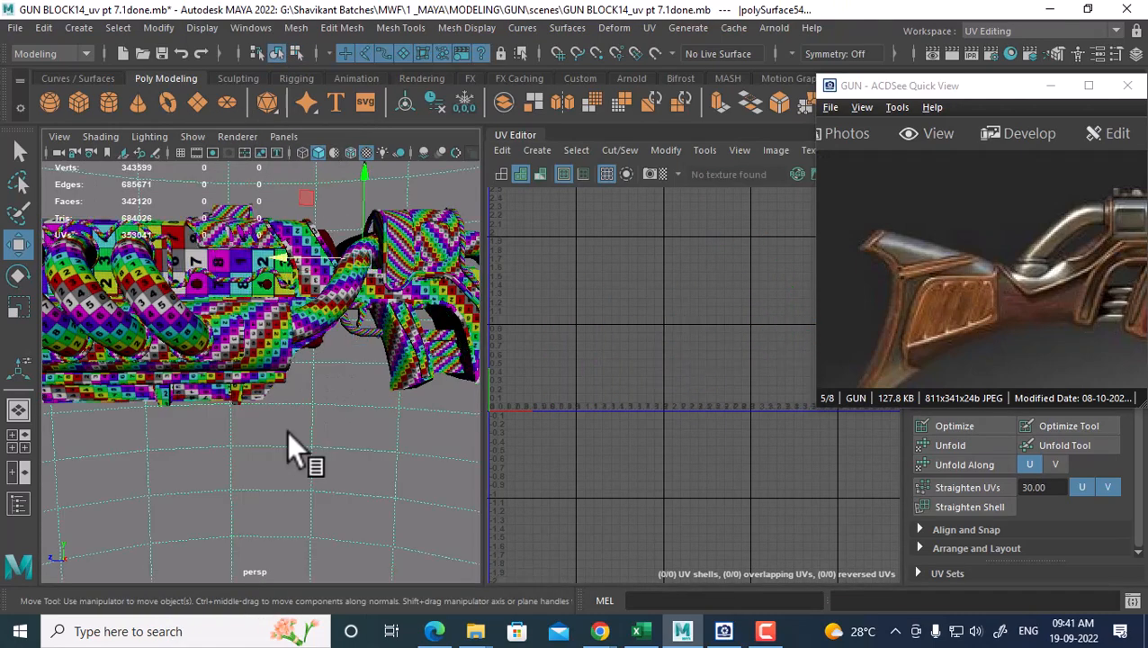
alt+drag(233, 390, 271, 391)
click(259, 351)
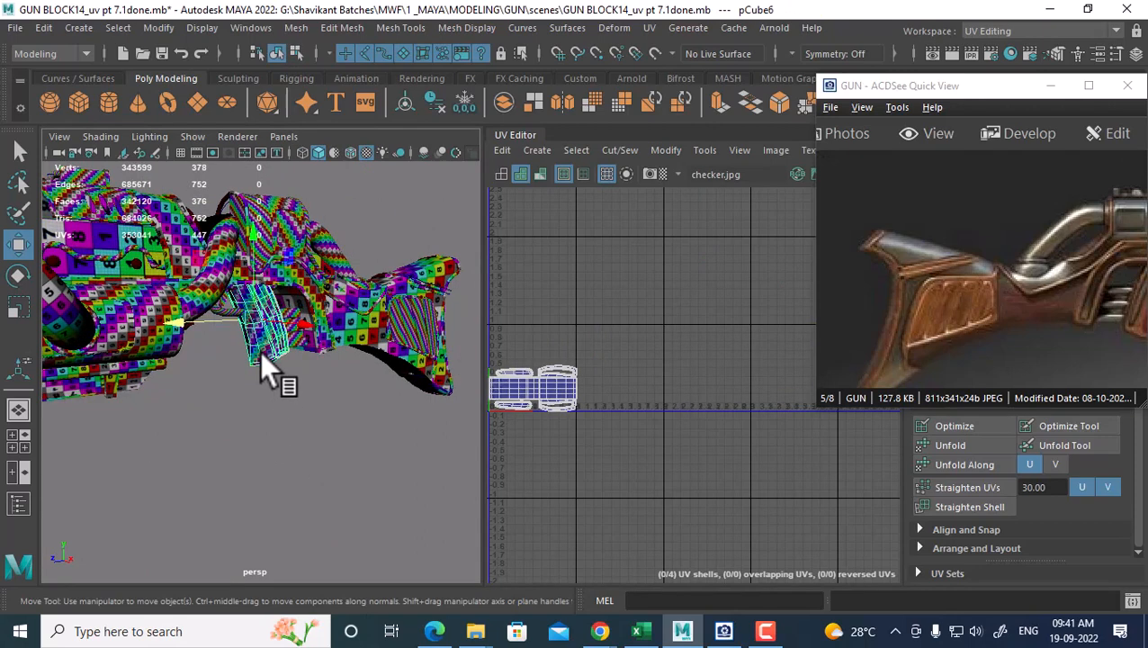
shift+click(106, 394)
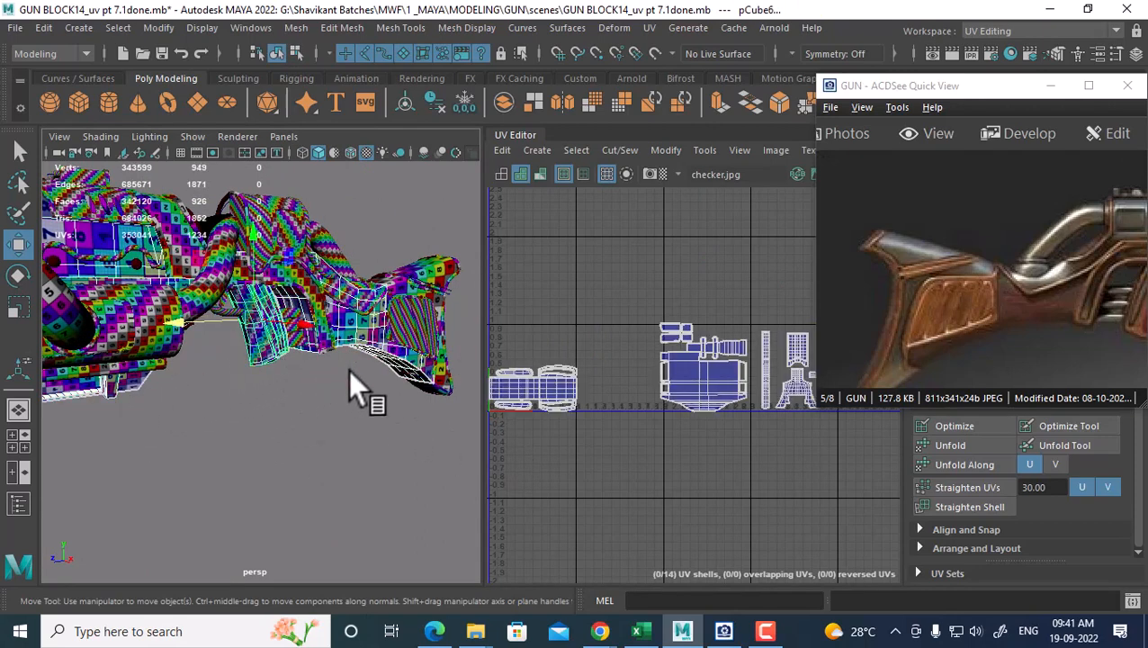
shift+right_drag(267, 286, 261, 539)
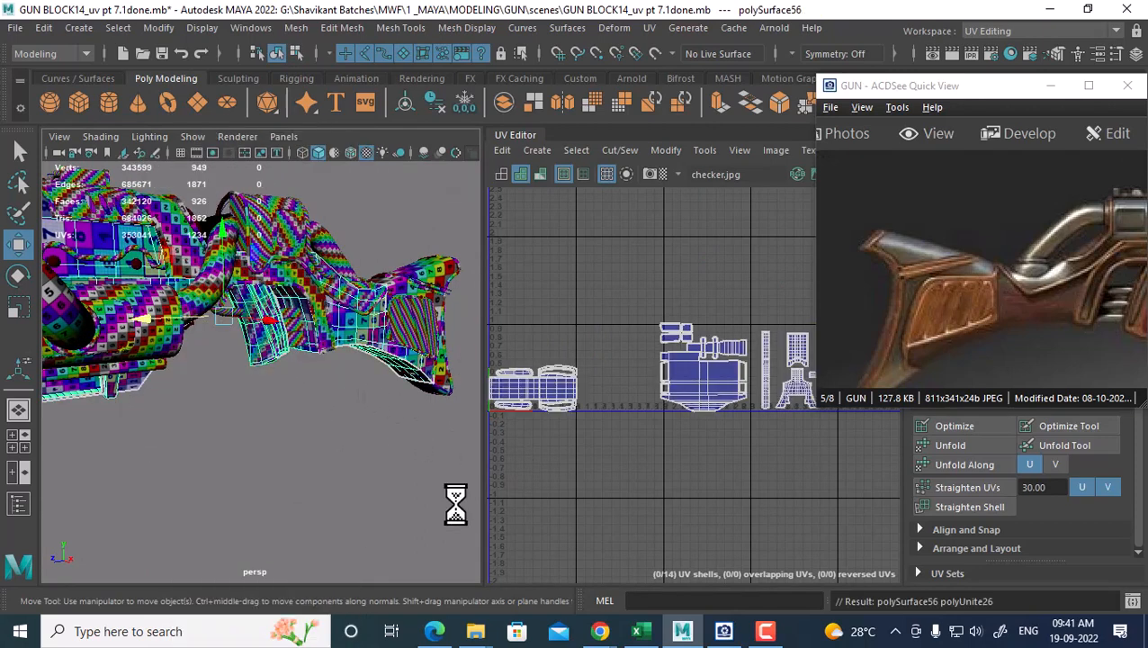
right_click(549, 398)
right_drag(549, 402, 479, 374)
alt+middle_drag(547, 442, 696, 433)
Select the four long UV shells and move them up above the other shells
drag(746, 332, 656, 430)
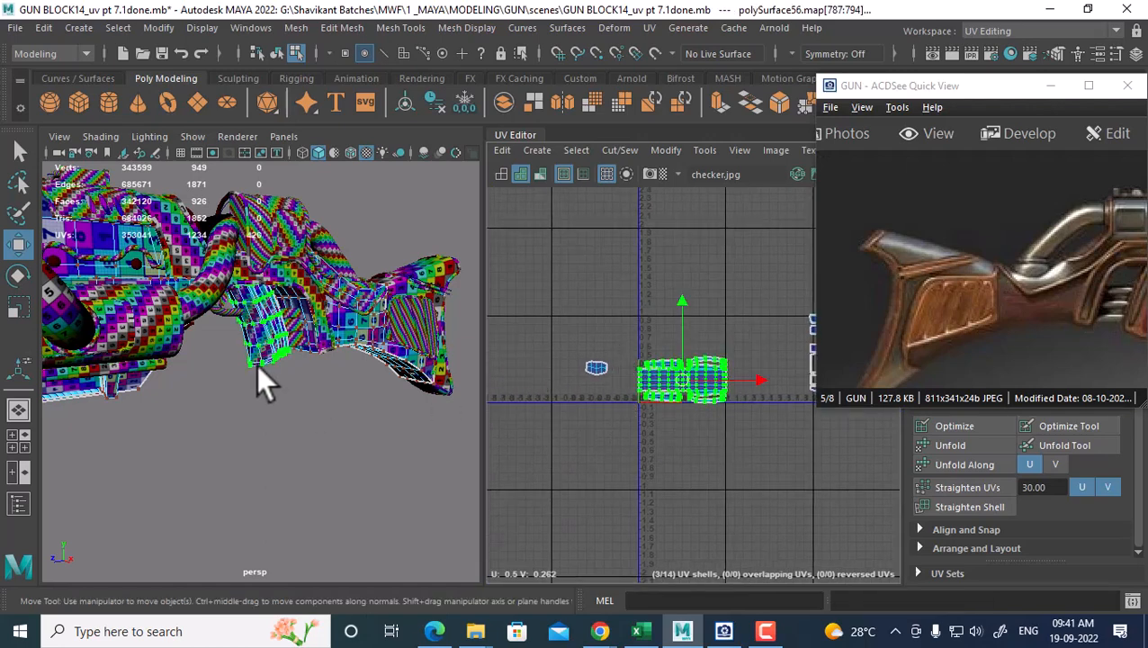
right_drag(258, 367, 686, 376)
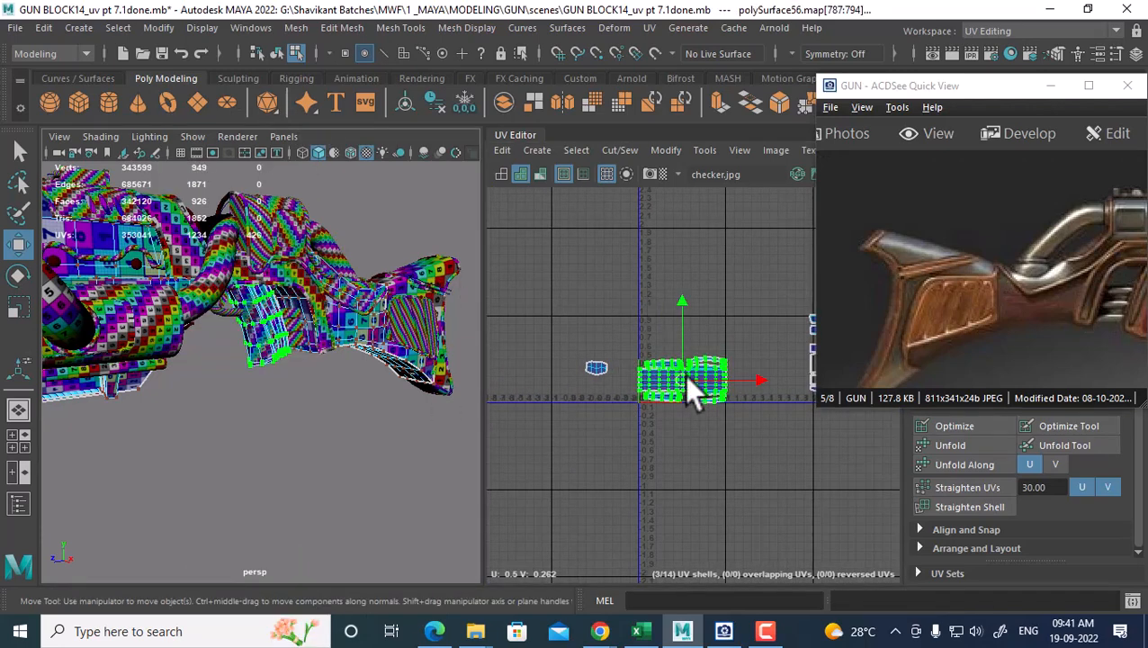
drag(564, 300, 767, 446)
alt+middle_drag(716, 447, 650, 497)
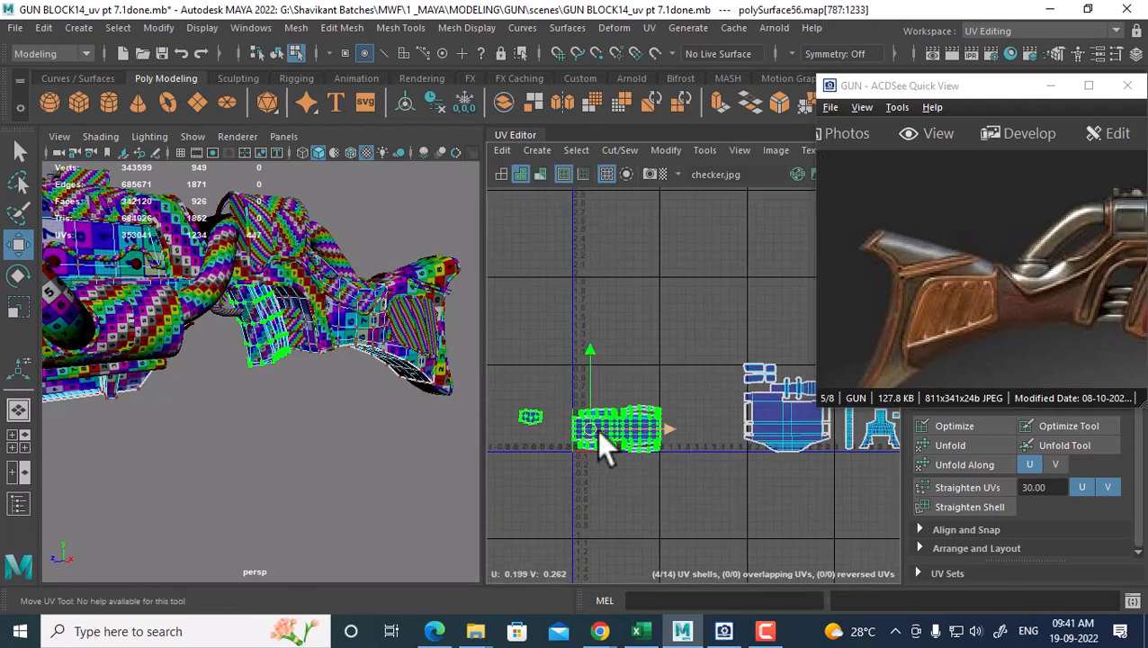
drag(600, 431, 801, 293)
alt+middle_drag(767, 306, 656, 304)
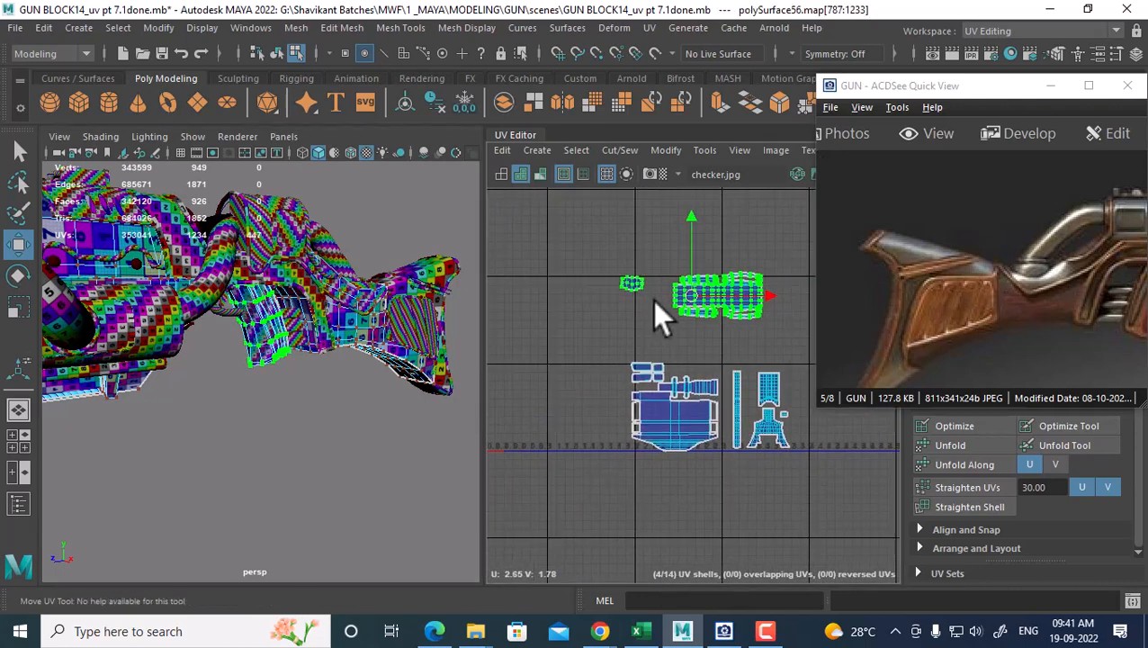
scroll(625, 270, up, 1)
click(627, 283)
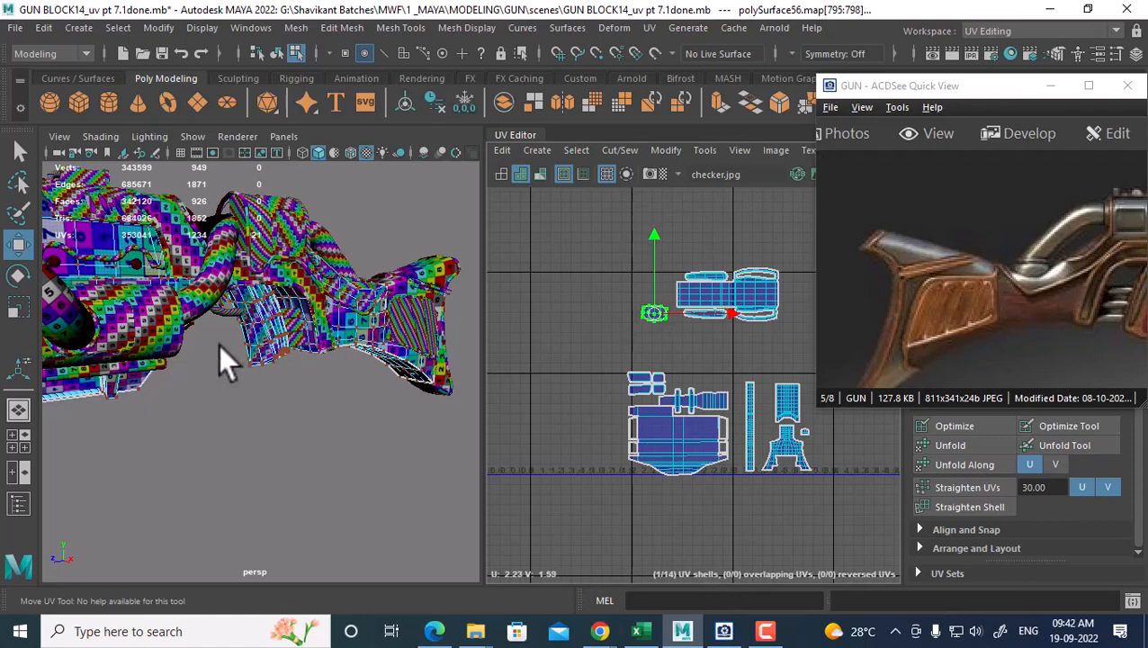
Return to object mode, reselect the combined gun mesh and orbit around the stock
right_drag(245, 313, 349, 127)
click(276, 355)
click(277, 356)
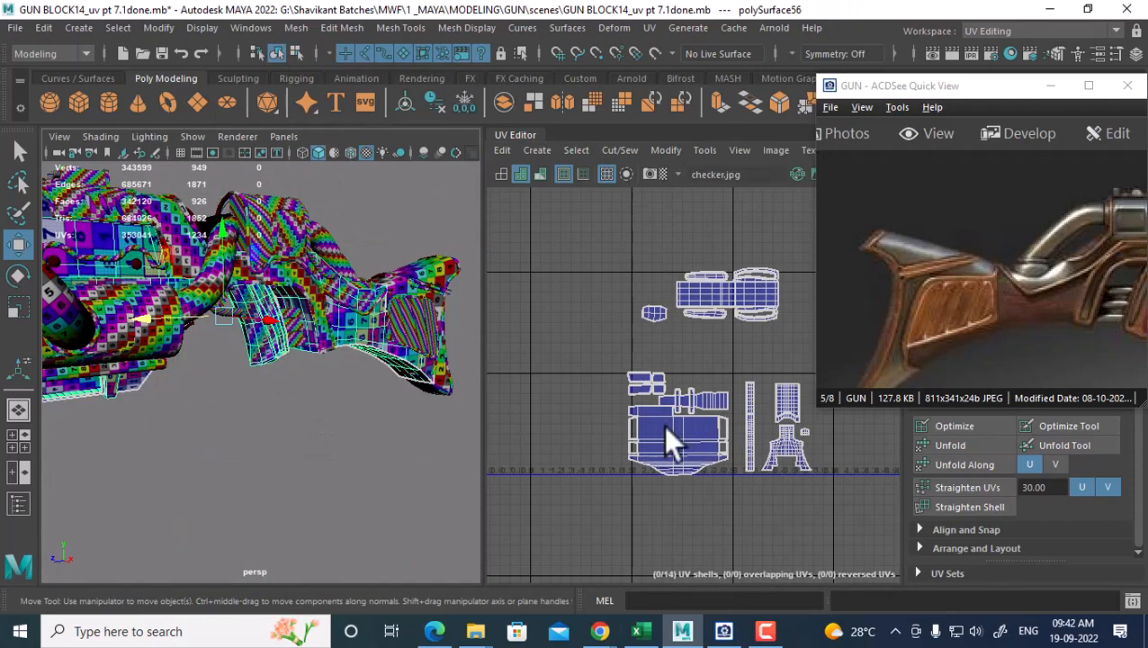
alt+drag(422, 366, 324, 395)
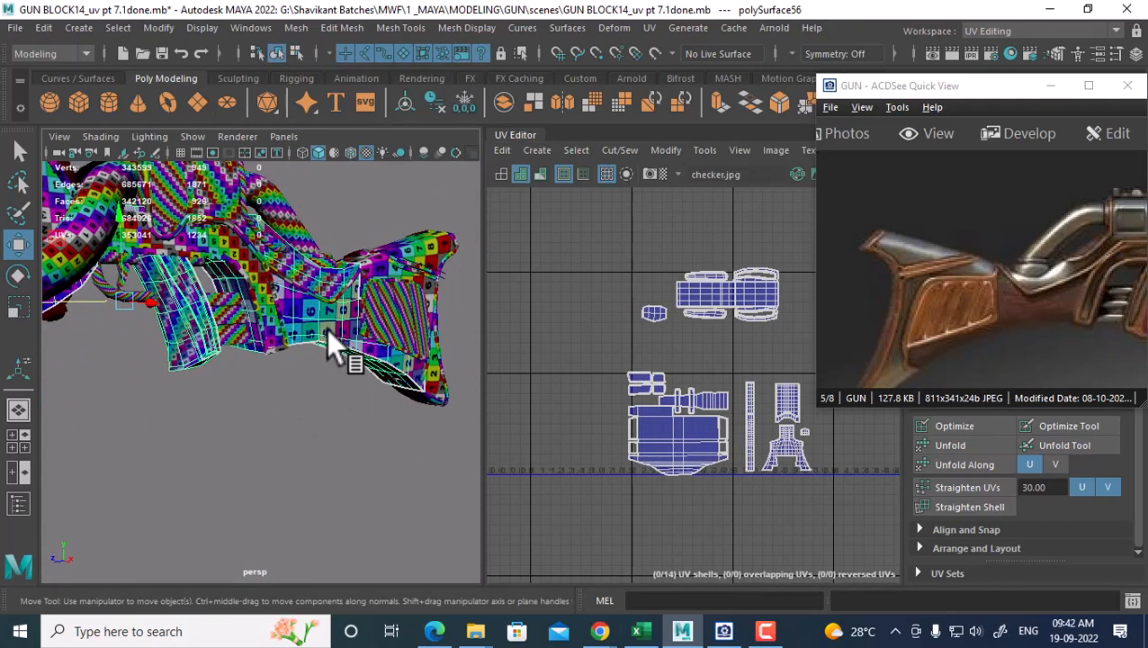
alt+drag(333, 341, 577, 429)
alt+drag(320, 365, 139, 398)
click(177, 386)
click(192, 388)
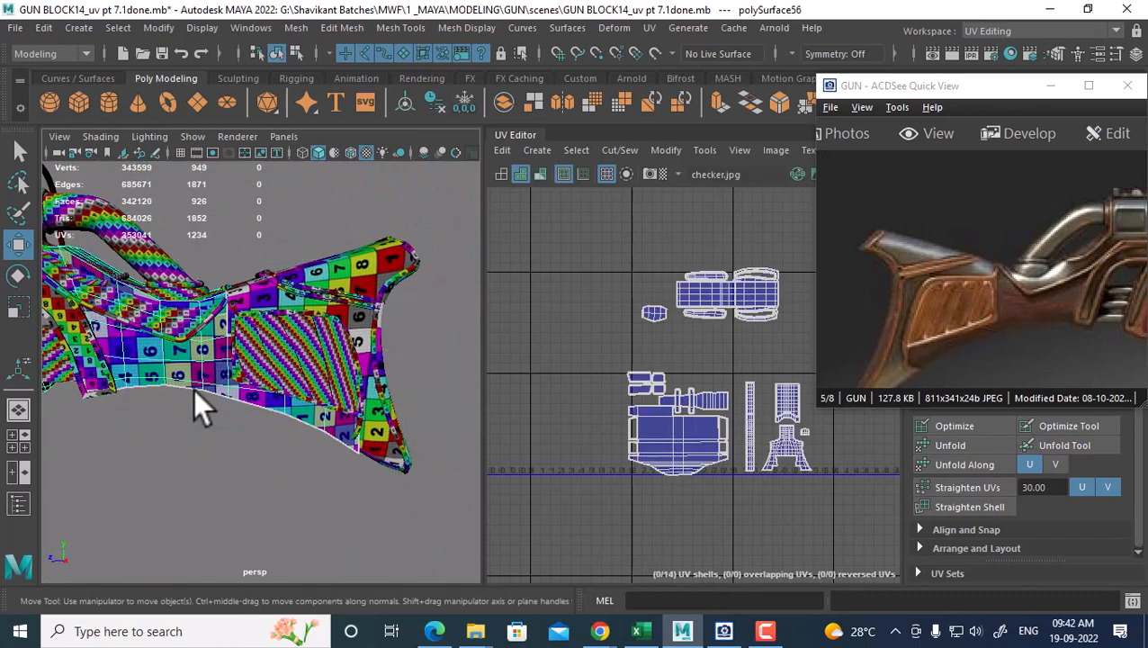
alt+drag(115, 384, 312, 368)
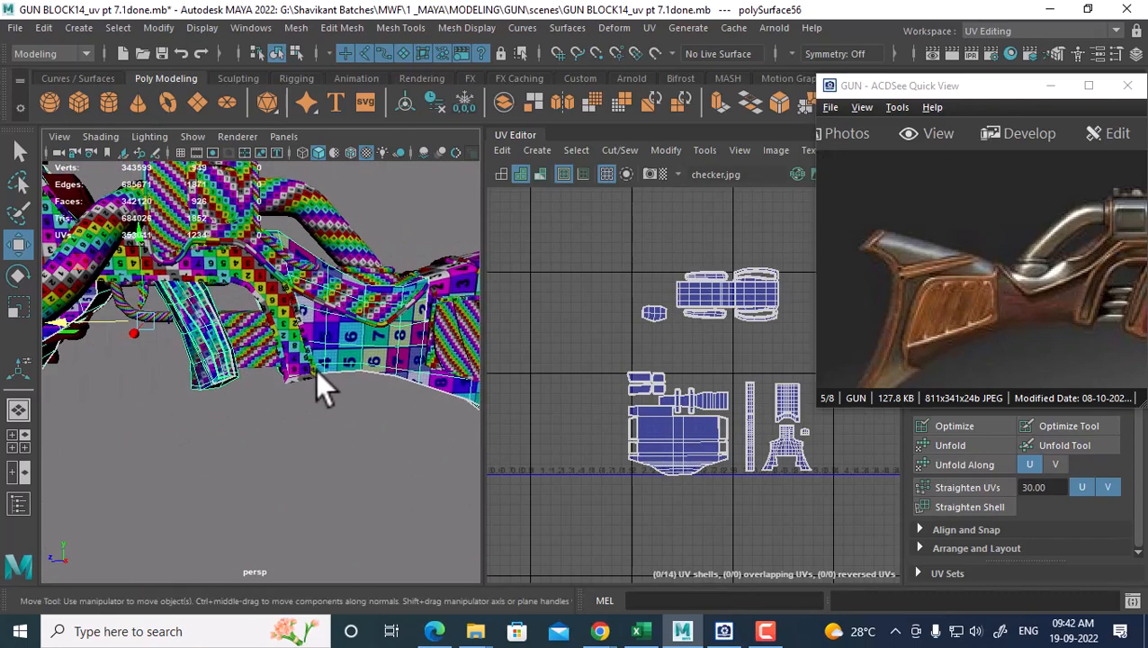
Select one part's faces to locate its UV shell, then select that shell's UVs
right_drag(396, 363, 373, 212)
click(353, 354)
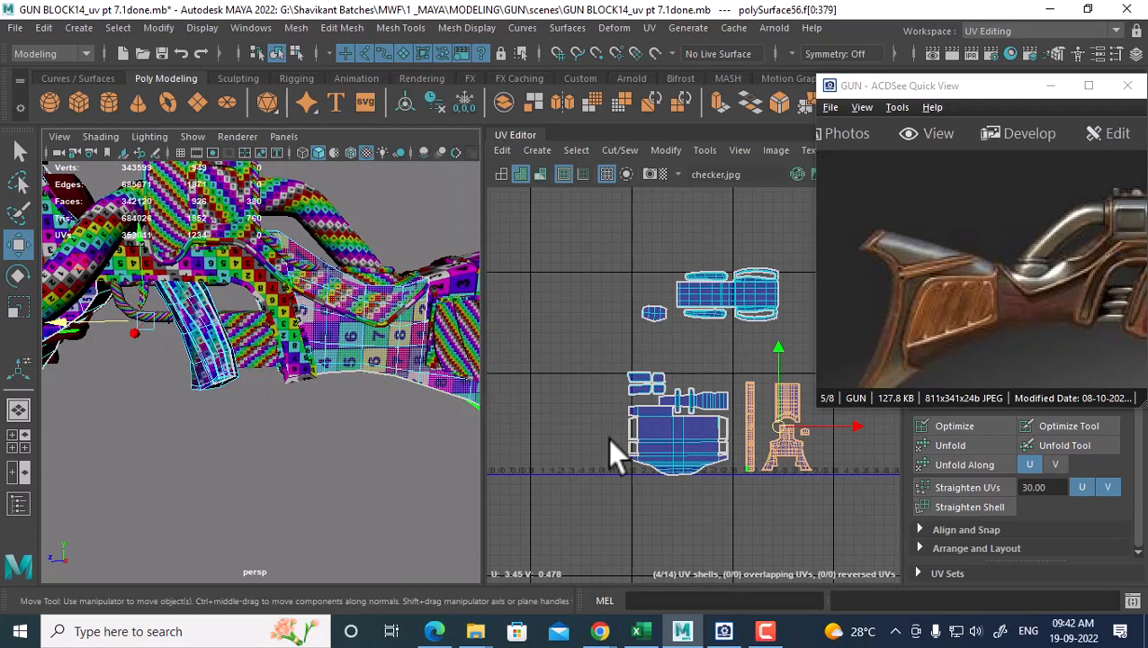
alt+middle_drag(313, 363, 343, 405)
right_drag(701, 423, 783, 351)
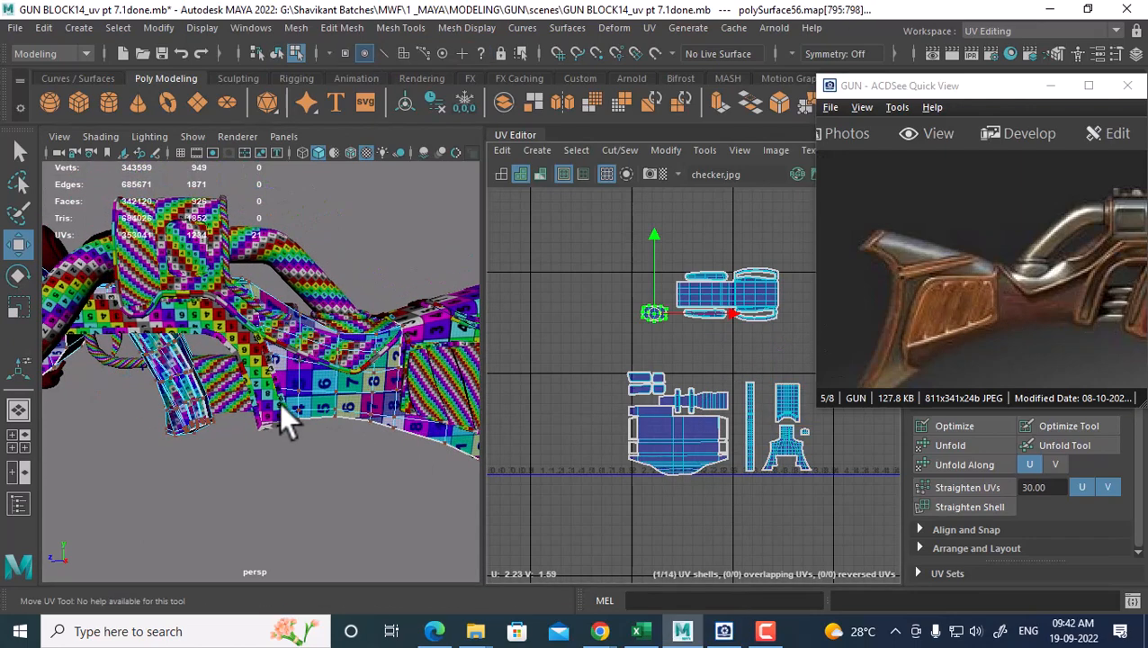
right_drag(263, 403, 382, 130)
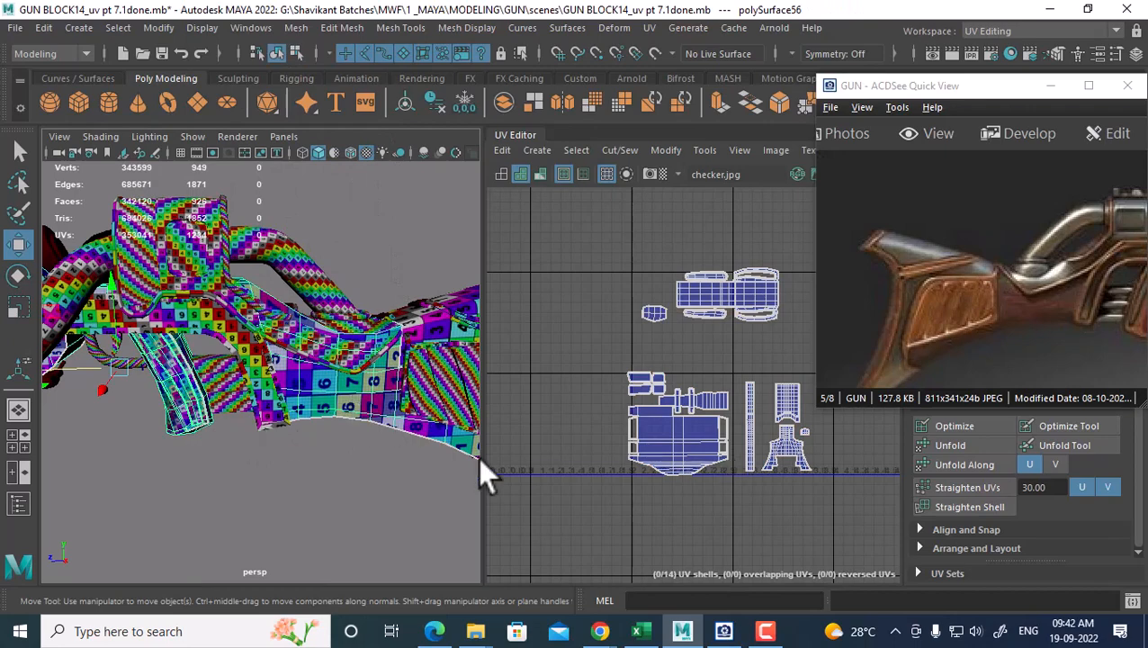
alt+drag(310, 392, 374, 408)
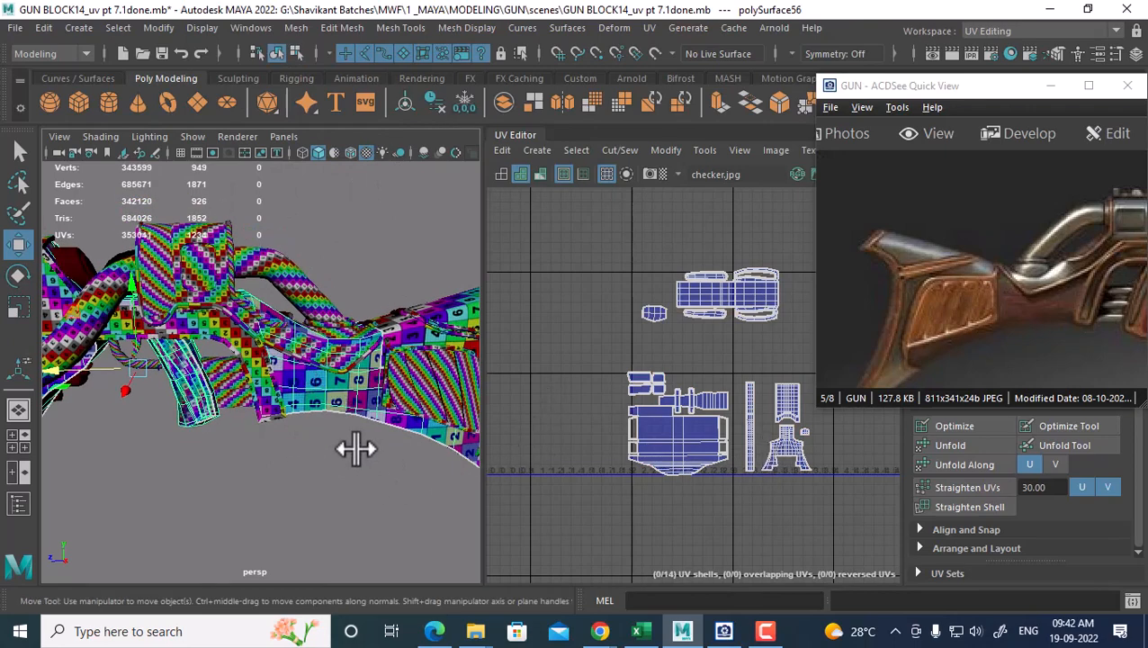
scroll(355, 441, down, 3)
key(alt+h)
alt+drag(314, 441, 355, 396)
drag(1064, 333, 1017, 303)
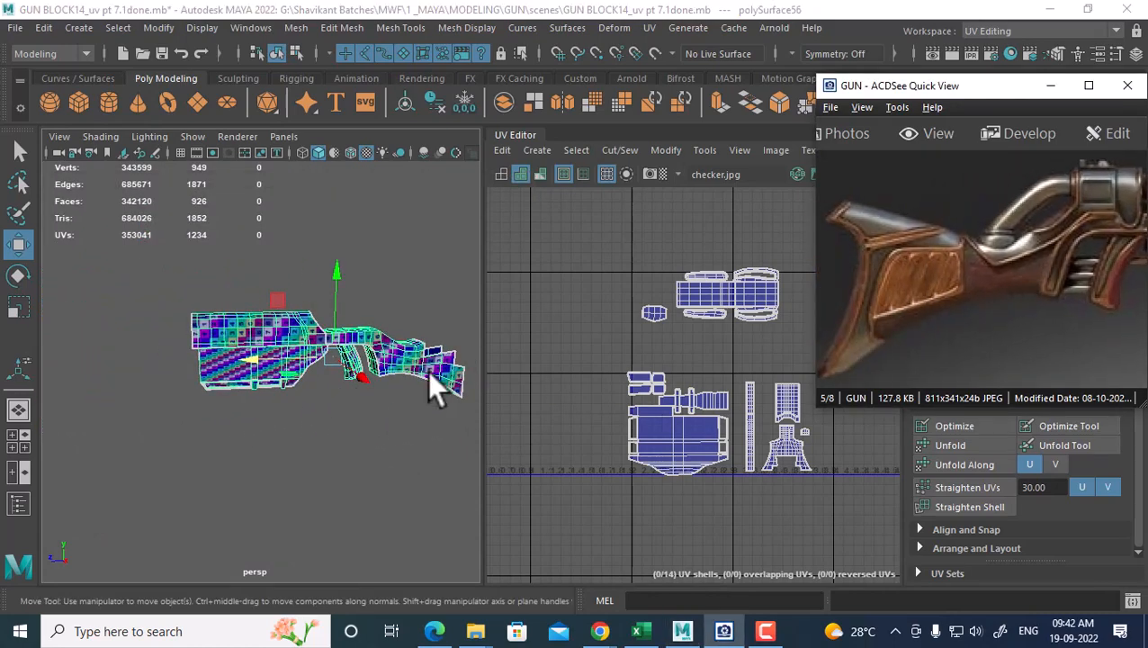
alt+drag(432, 378, 303, 378)
key(ctrl+shift+h)
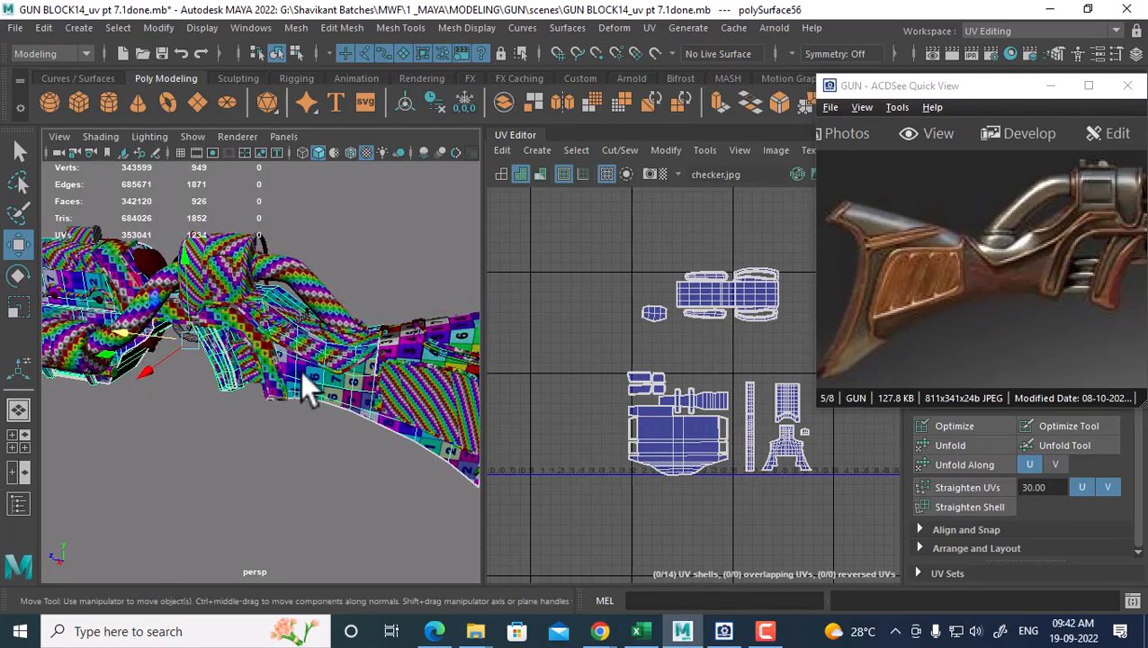
alt+right_drag(238, 340, 291, 357)
alt+middle_drag(291, 357, 306, 409)
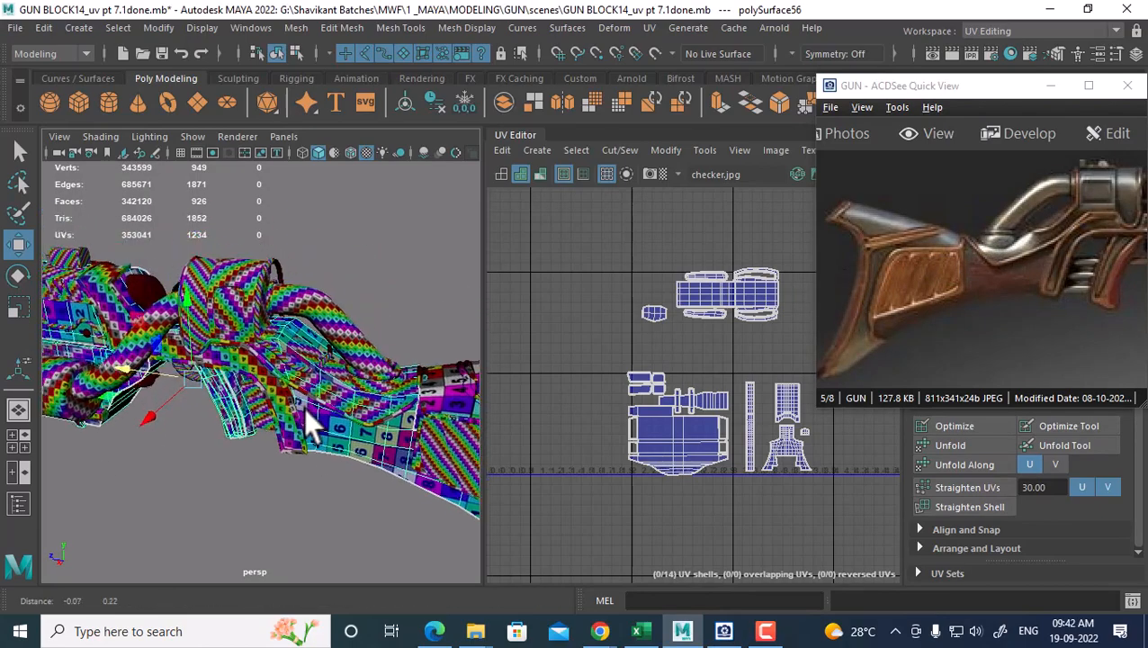
alt+drag(306, 414, 348, 387)
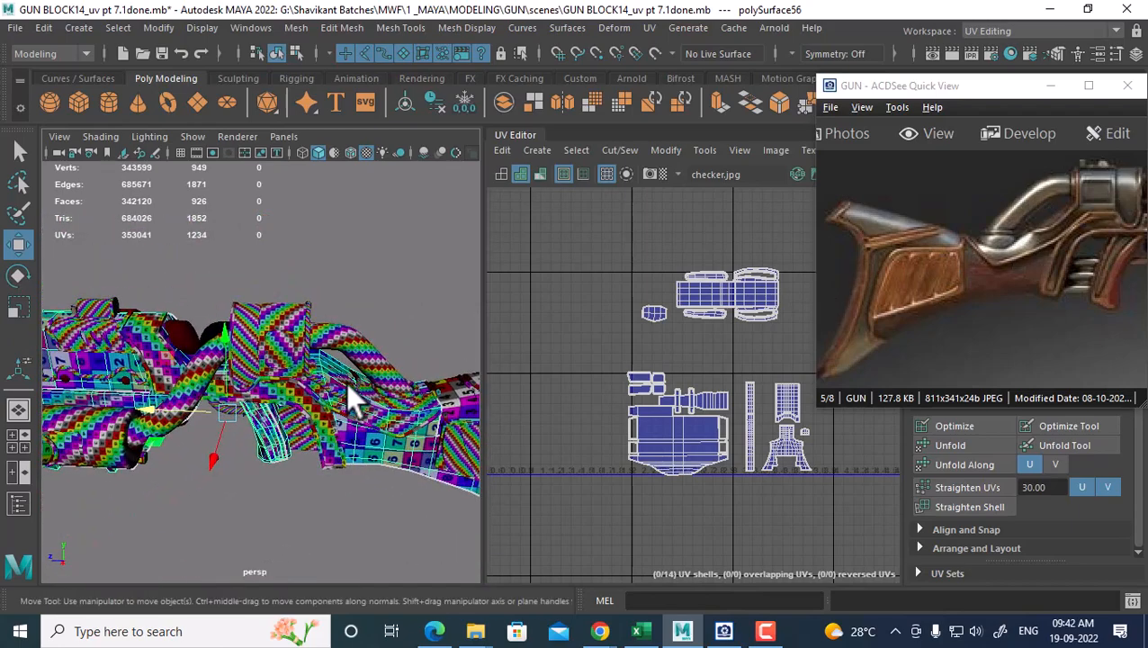
alt+middle_drag(354, 397, 335, 436)
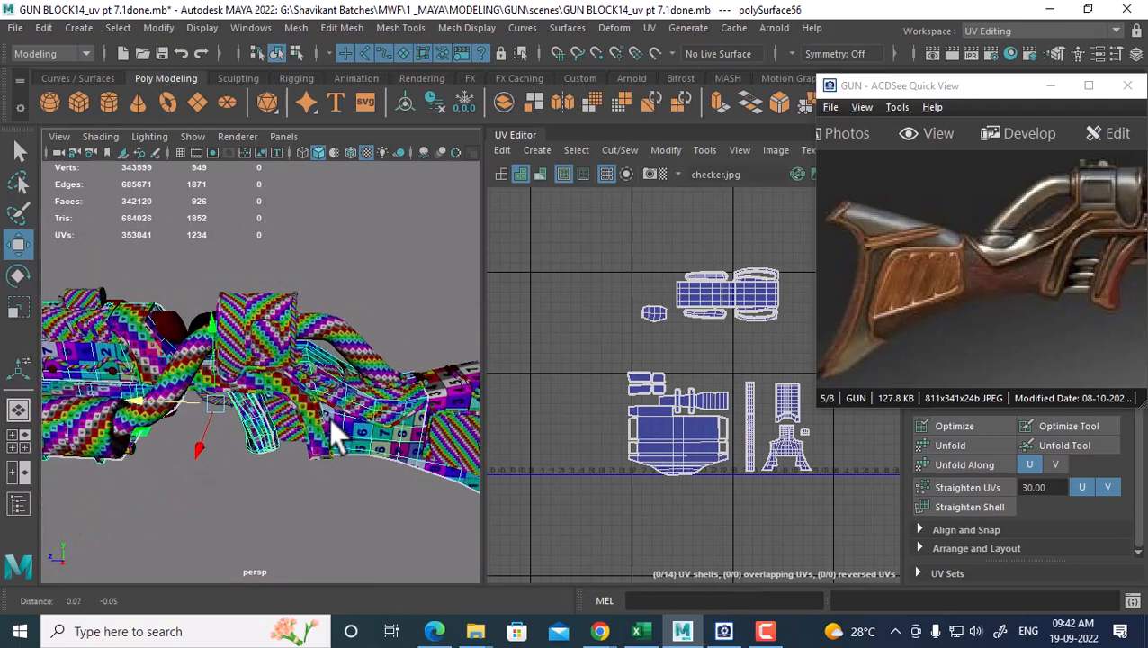
alt+drag(333, 436, 312, 346)
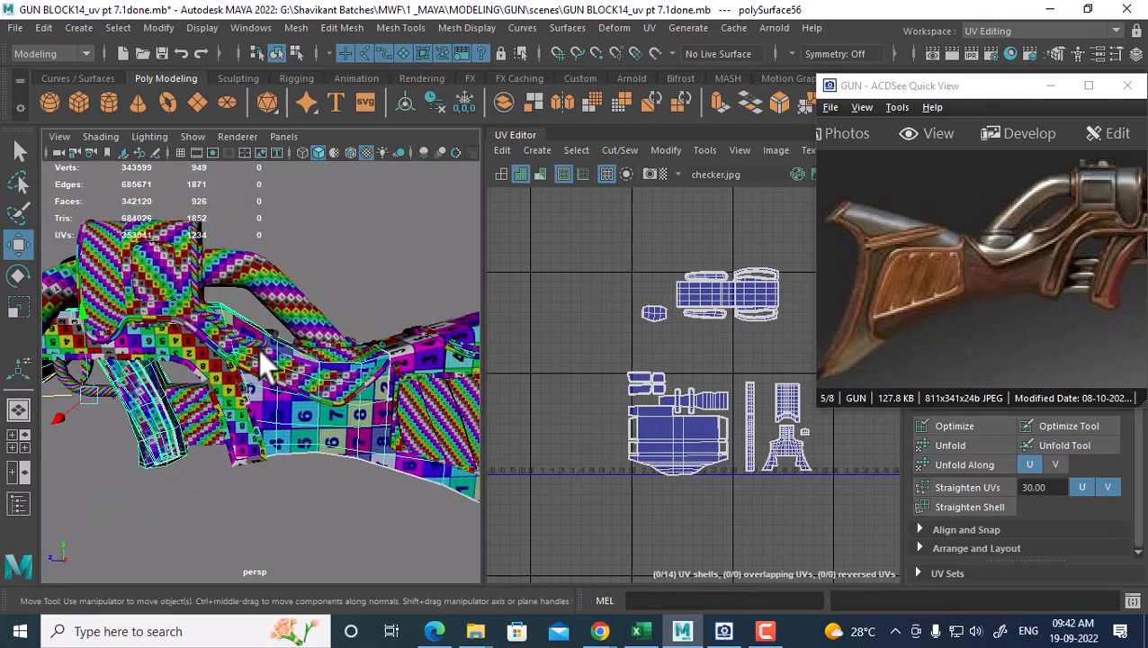
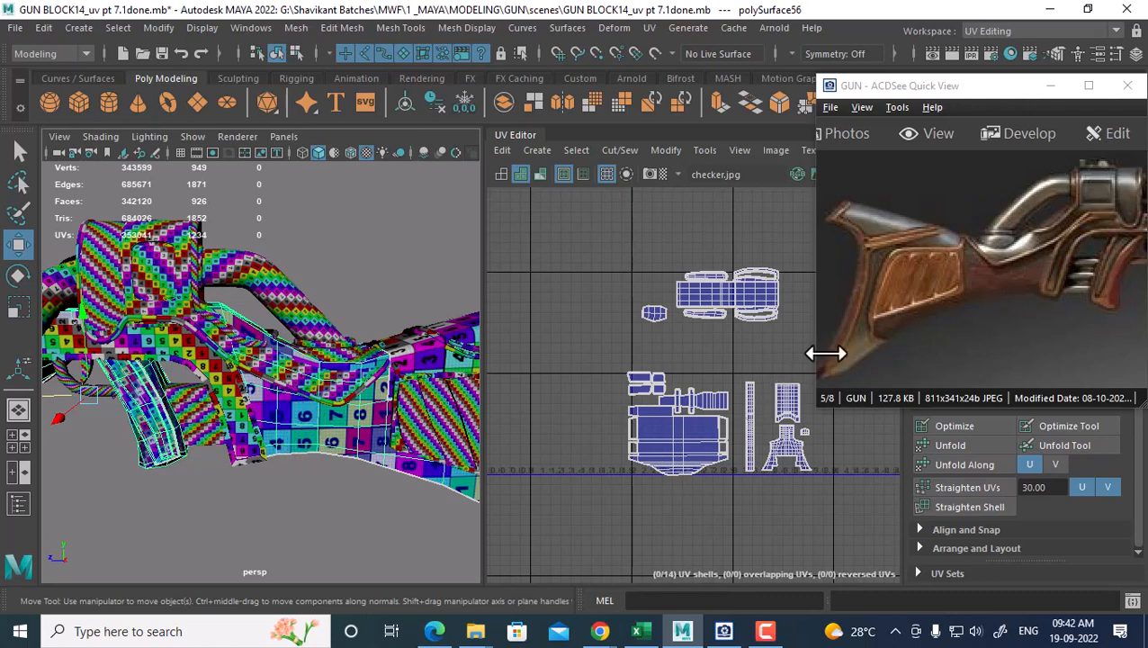
Orbit and zoom onto the stock's side panel and select one of its pieces, polySurface23
mouse_move(329, 417)
alt+mouse_down()
mouse_move(85, 390)
mouse_move(311, 419)
alt+mouse_up()
alt+right_drag(303, 403, 310, 446)
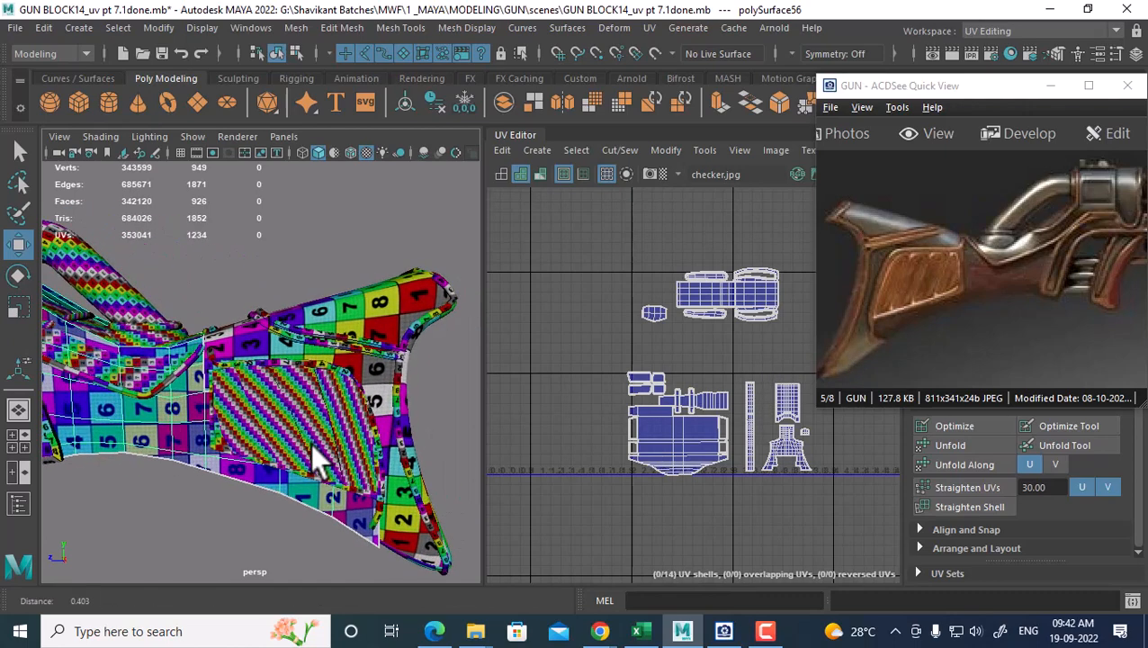
alt+middle_drag(311, 445, 281, 377)
drag(199, 307, 353, 442)
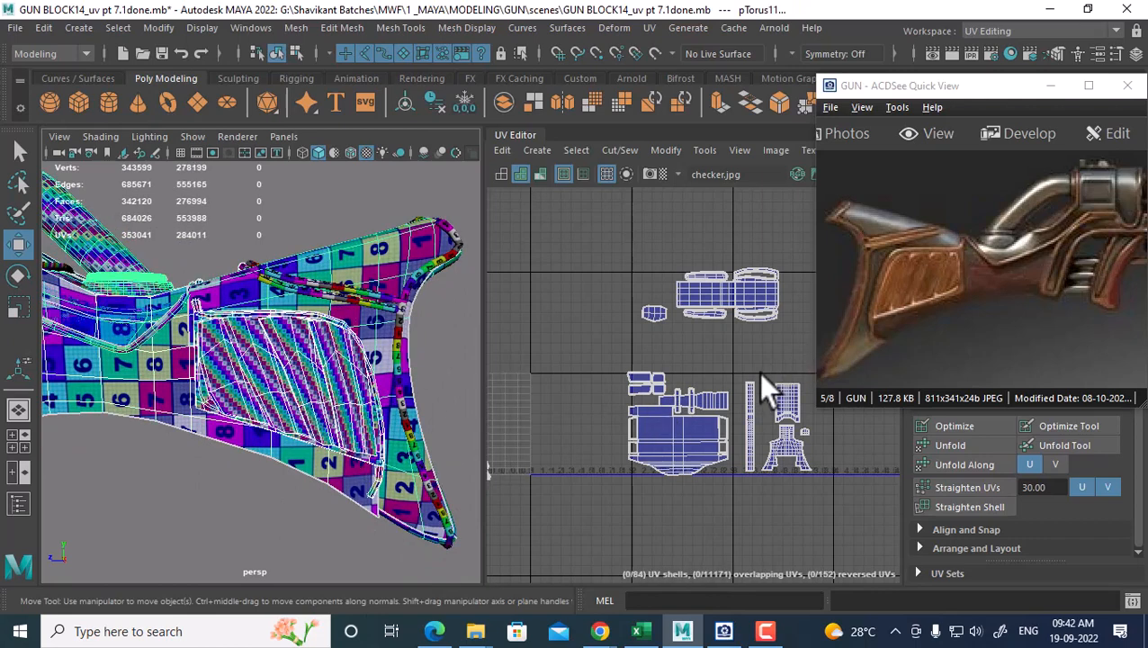
click(378, 251)
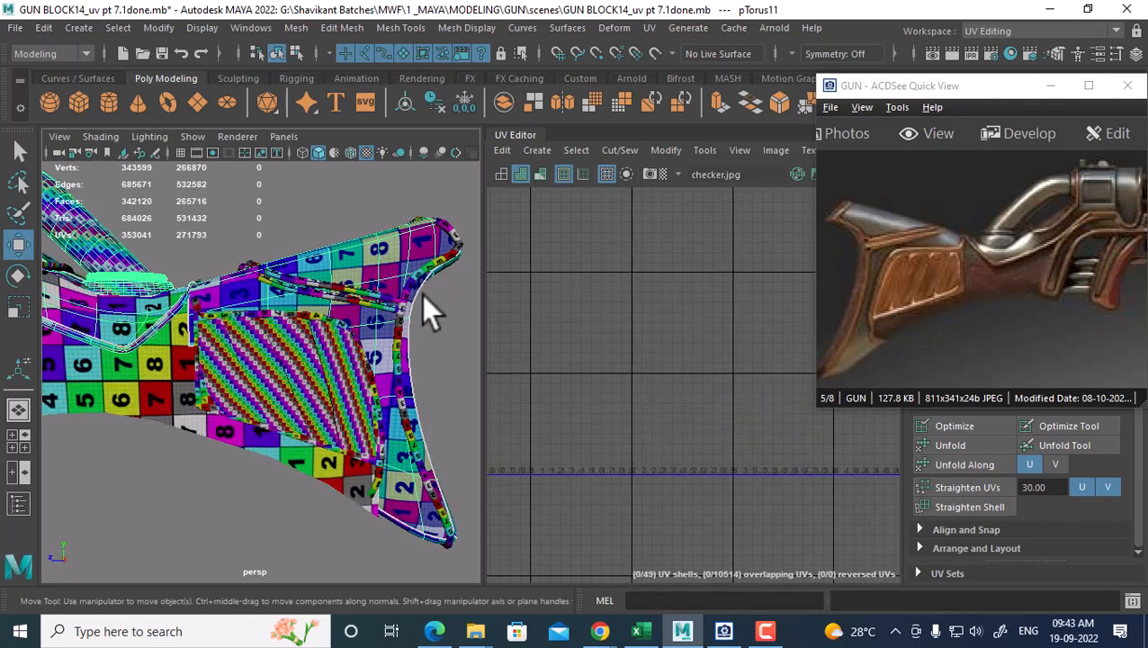
click(199, 346)
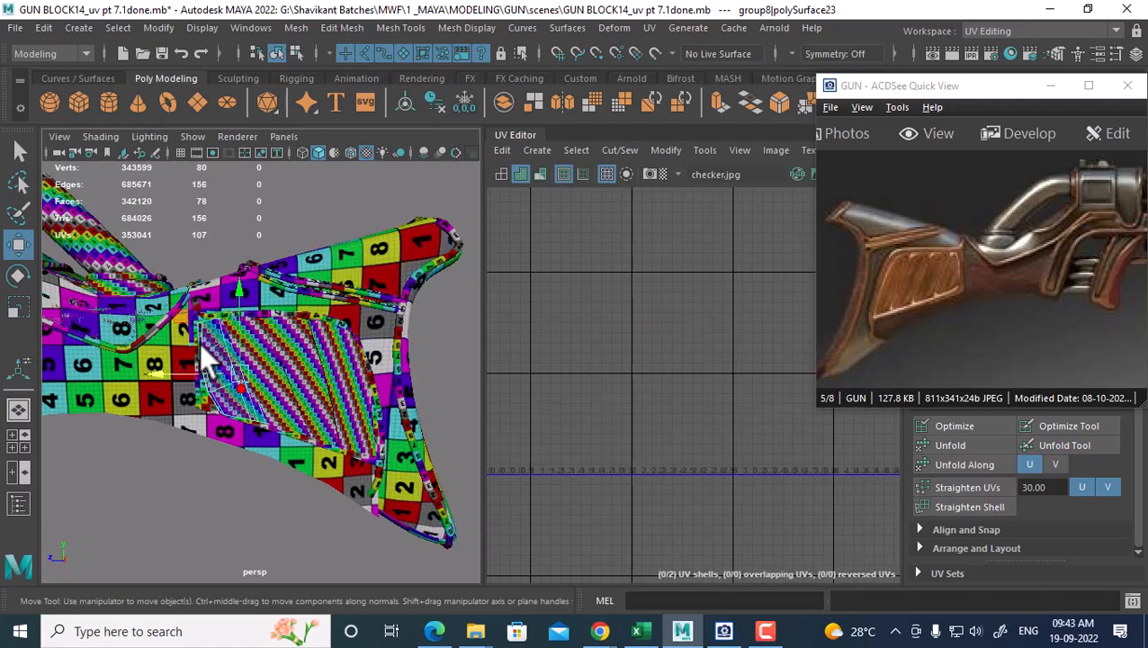
Select three neighbouring side-panel pieces and frame their UV shells in the UV Editor
alt+right_drag(599, 385, 628, 387)
alt+middle_drag(633, 402, 748, 369)
alt+right_drag(198, 346, 263, 362)
click(283, 358)
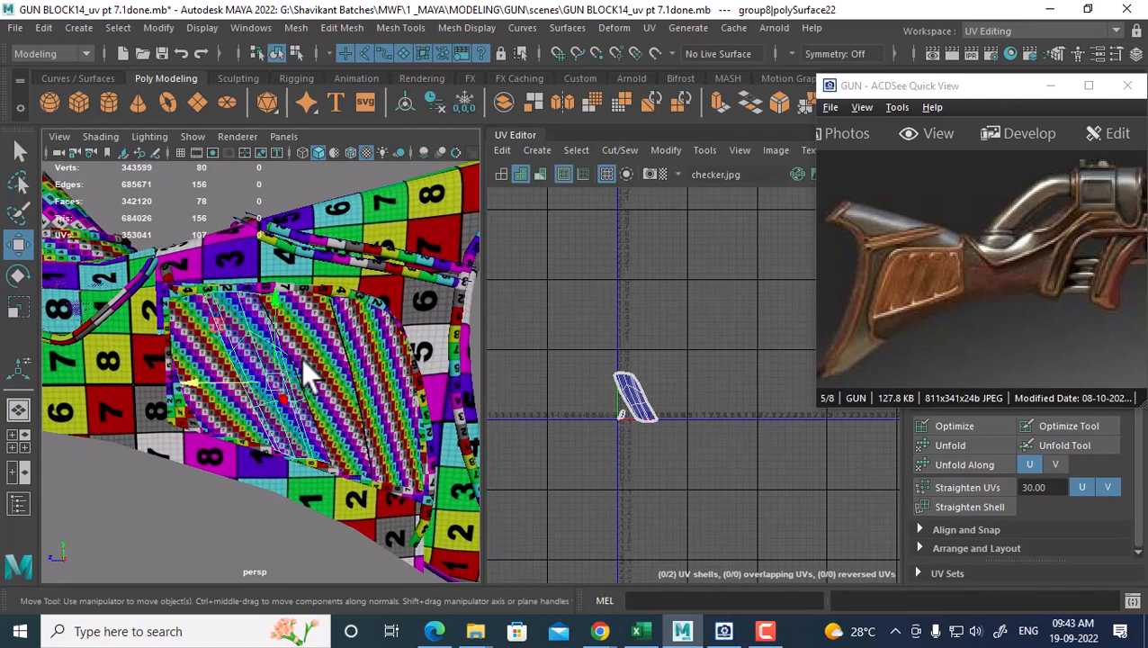
shift+click(334, 353)
shift+click(376, 352)
alt+right_drag(769, 389, 642, 445)
alt+middle_drag(642, 445, 732, 378)
Select the small panel piece's whole UV shell and move it down below the axis
click(225, 353)
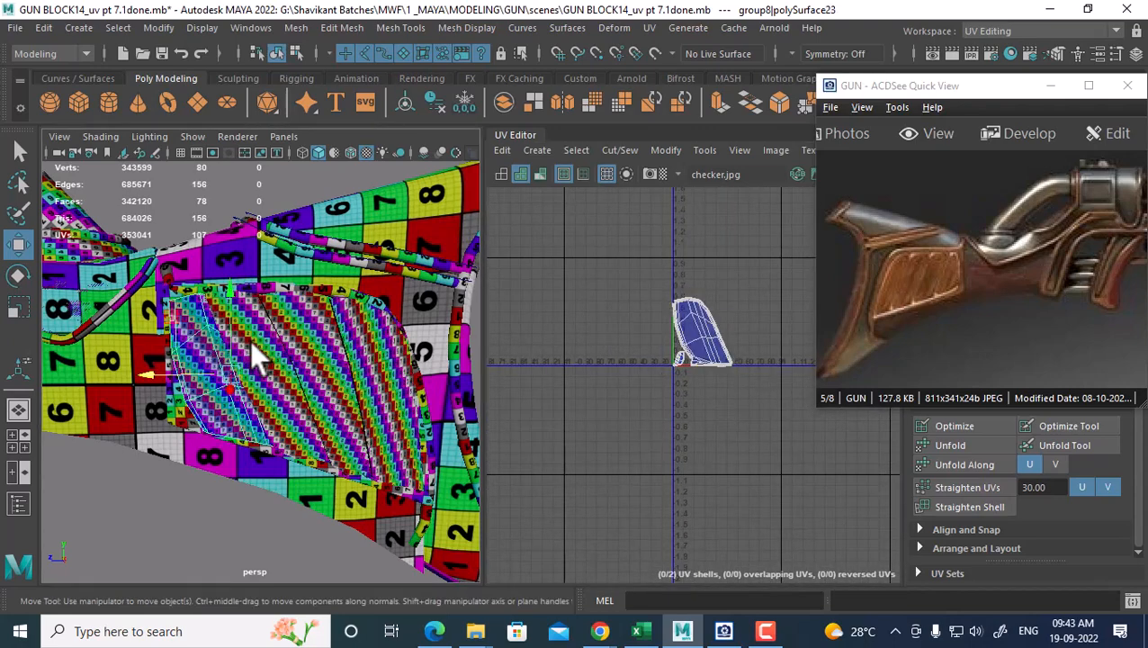
alt+right_drag(668, 340, 720, 360)
alt+middle_drag(720, 360, 694, 402)
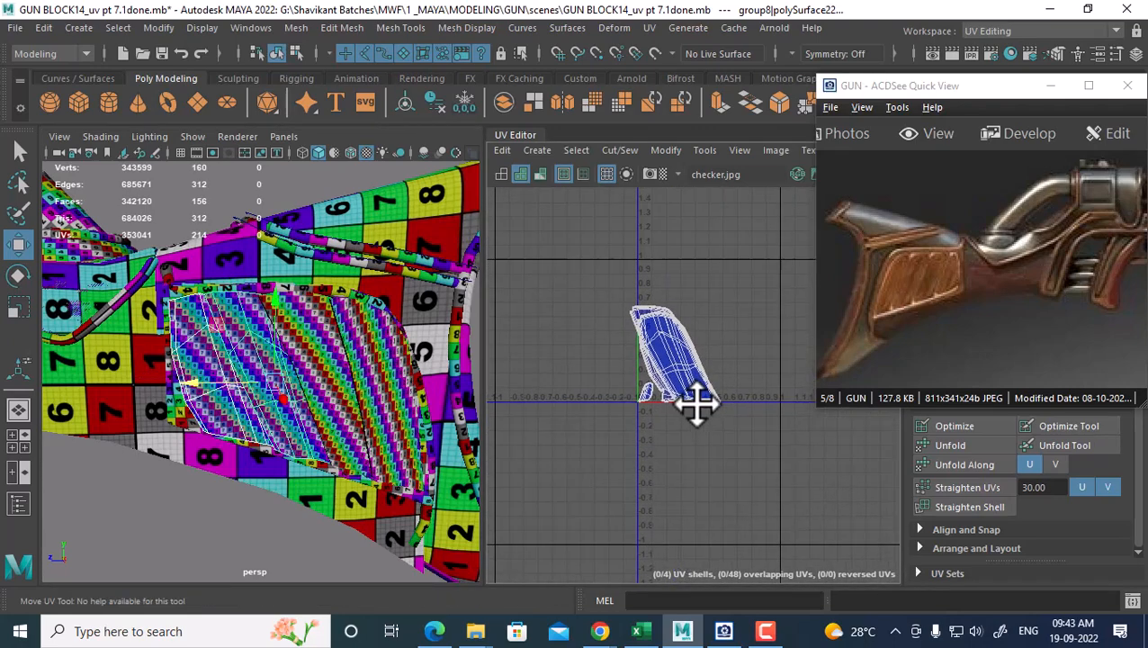
alt+right_drag(694, 403, 710, 365)
click(184, 382)
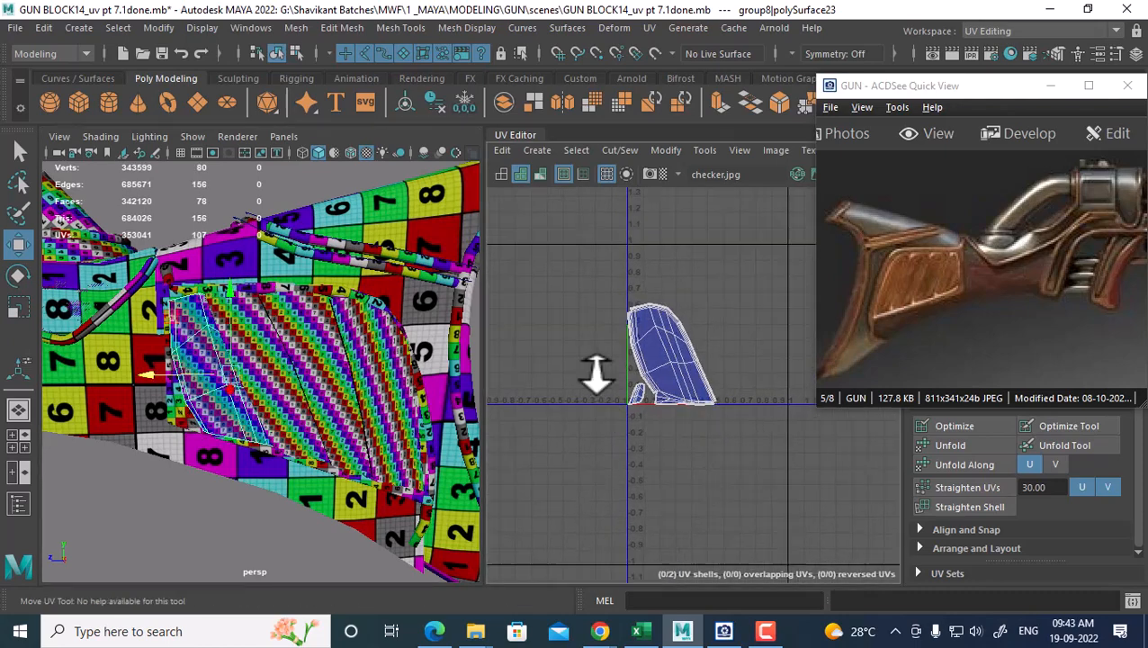
alt+right_drag(598, 377, 666, 400)
right_drag(635, 365, 690, 360)
drag(691, 290, 590, 444)
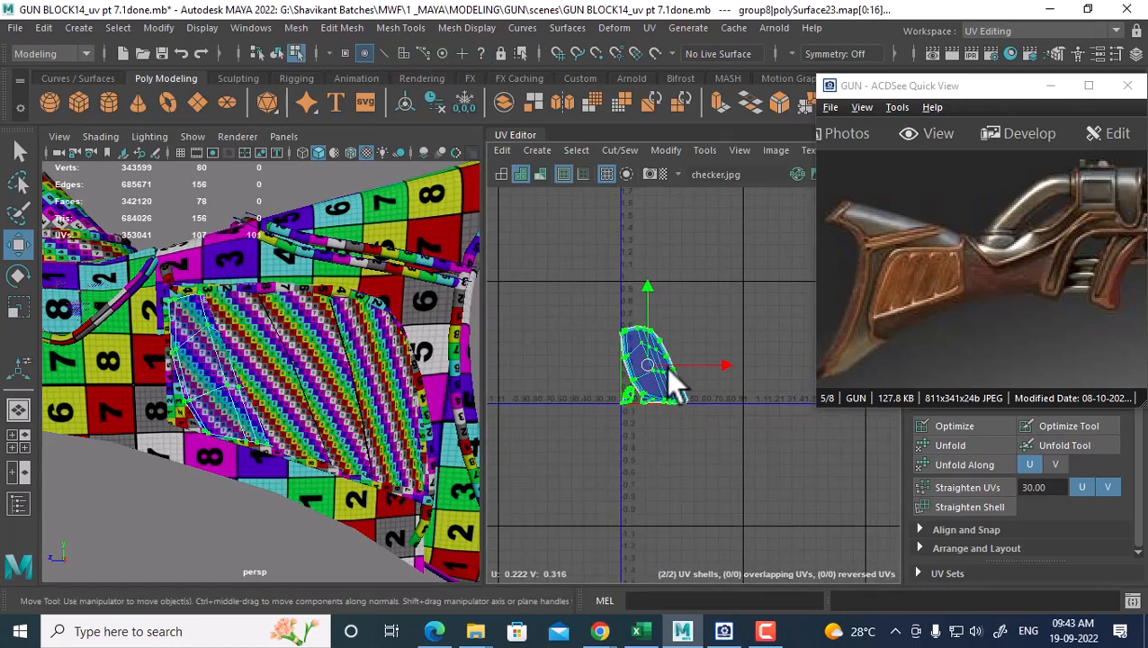
mouse_move(646, 360)
right_down()
mouse_move(717, 377)
mouse_move(666, 363)
right_up()
drag(666, 363, 655, 454)
Back in object mode, check the UVs of other panel pieces and the large side panel's checker
right_drag(257, 180, 360, 144)
click(248, 410)
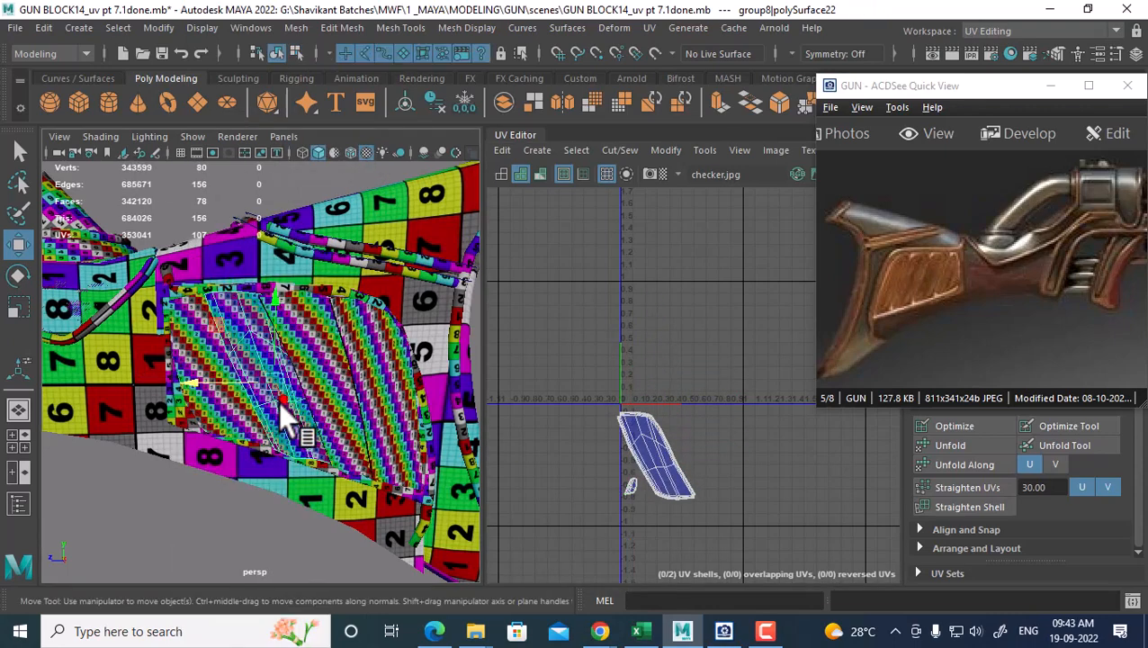
click(351, 422)
click(396, 454)
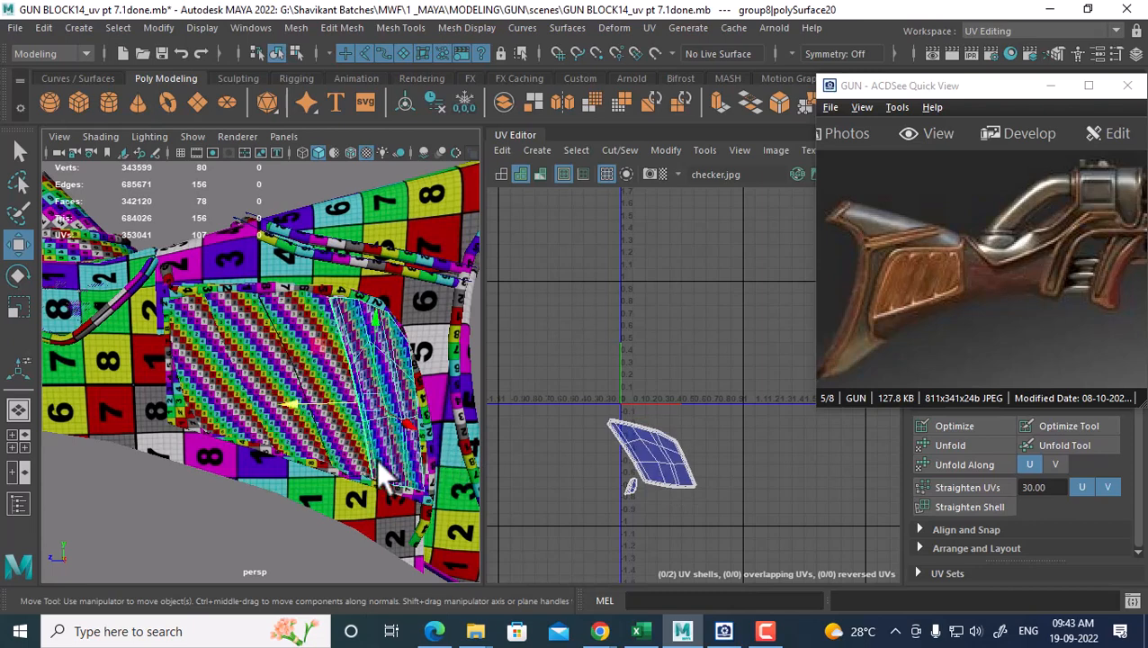
click(248, 289)
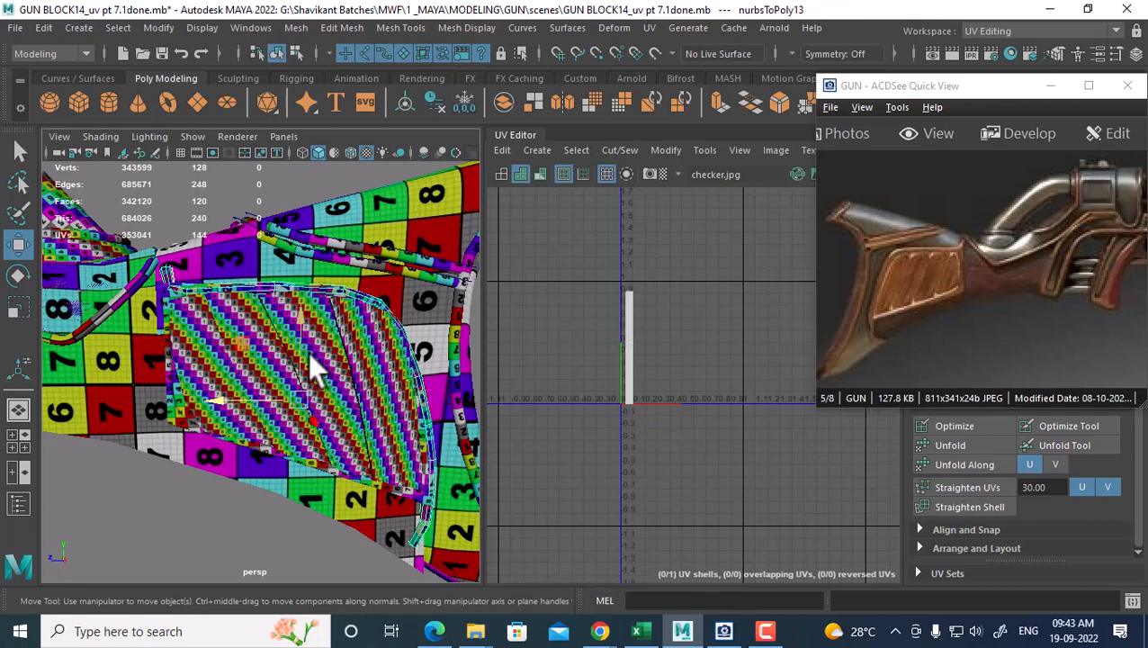
alt+middle_drag(302, 279, 368, 273)
scroll(365, 277, up, 5)
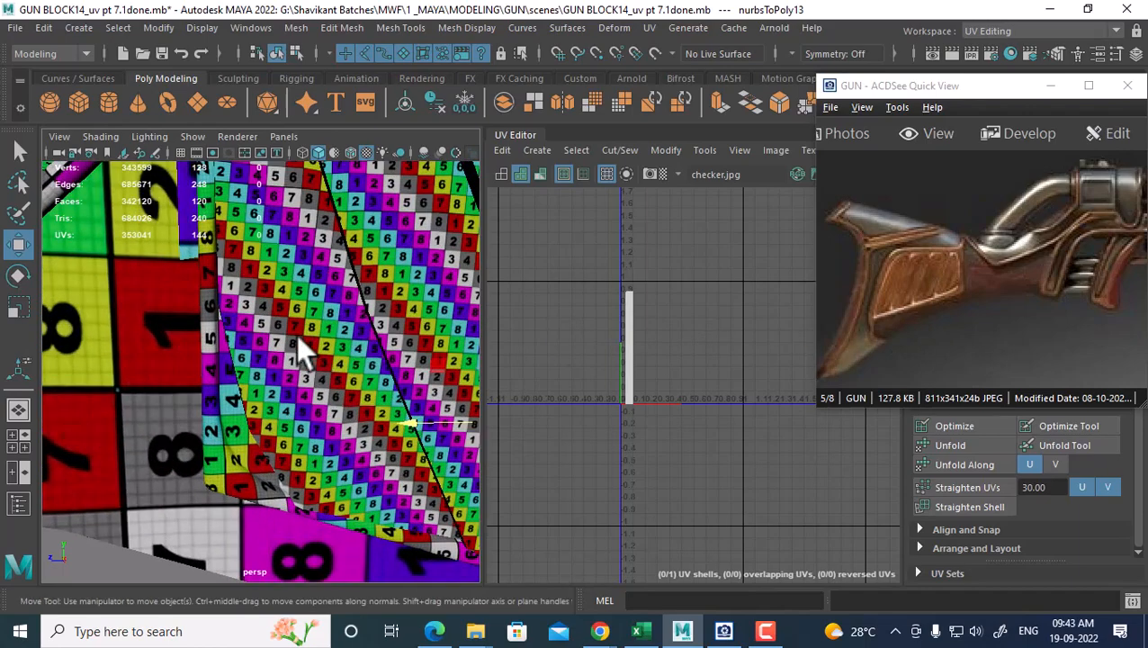
Combine the small piece, the large panel and three panel strips into one mesh
click(271, 326)
shift+click(219, 401)
scroll(270, 333, down, 4)
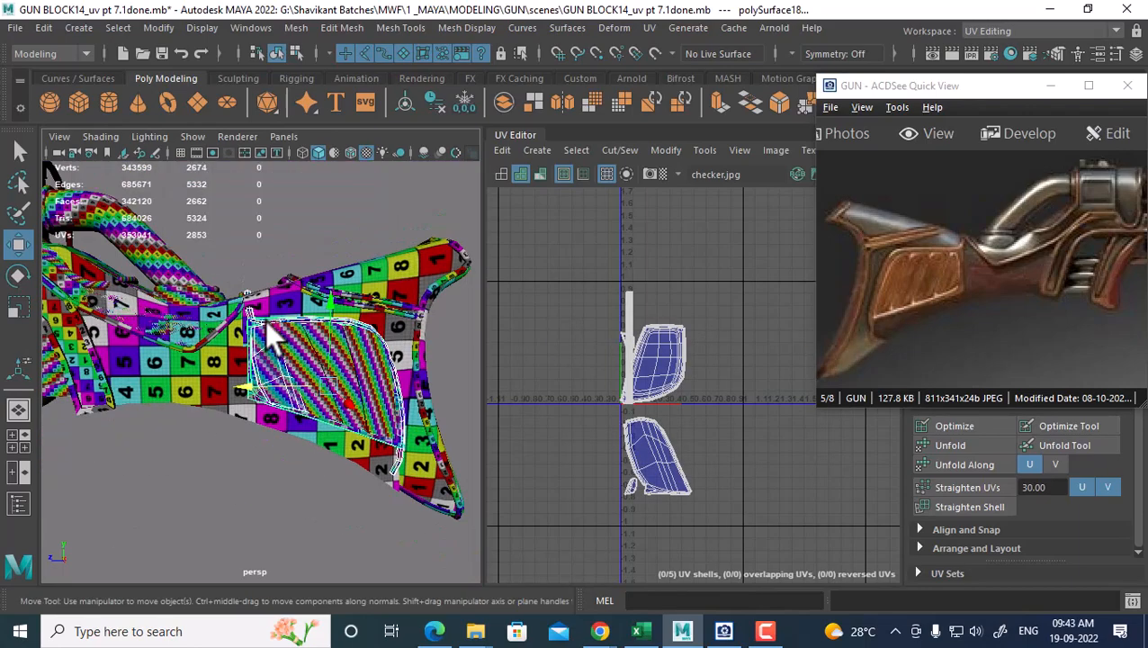
scroll(275, 378, up, 3)
scroll(272, 383, up, 1)
shift+click(282, 353)
shift+click(366, 386)
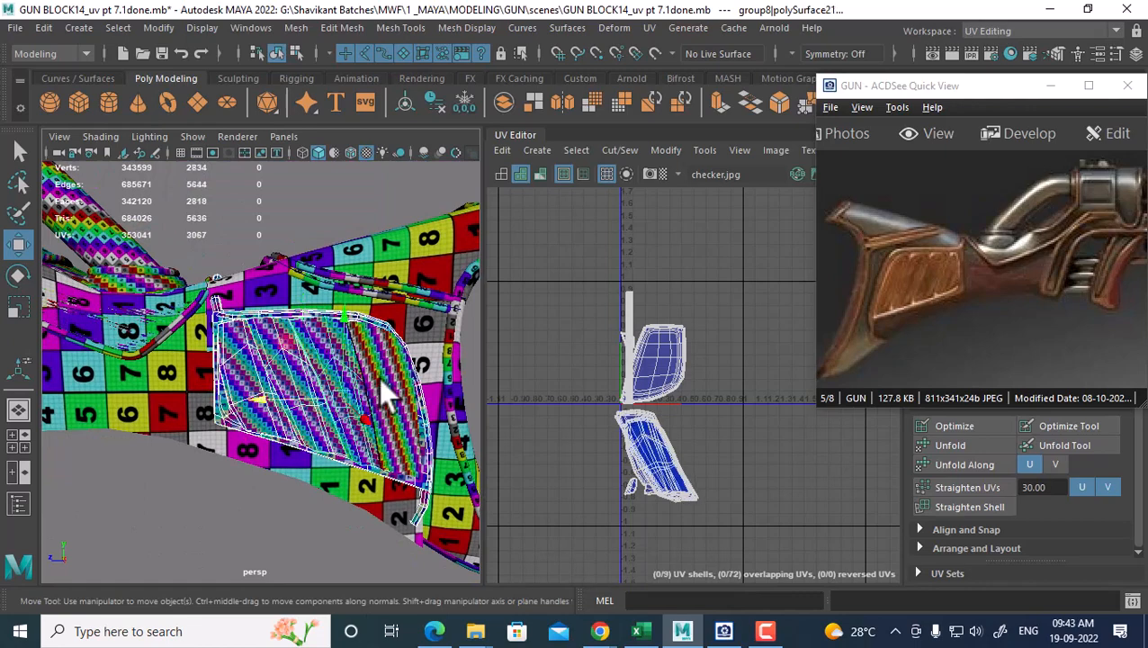
shift+click(406, 417)
shift+right_drag(325, 328, 318, 538)
Select all 11 UV shells of the combined mesh and lay them out without overlaps
scroll(674, 427, down, 1)
alt+middle_drag(670, 387, 623, 365)
right_drag(637, 351, 730, 231)
drag(730, 231, 512, 518)
shift+right_drag(693, 270, 551, 359)
Move the laid-out shells one tile down, then select the thin strip along the stock's top edge
scroll(724, 344, up, 3)
alt+middle_drag(725, 343, 744, 405)
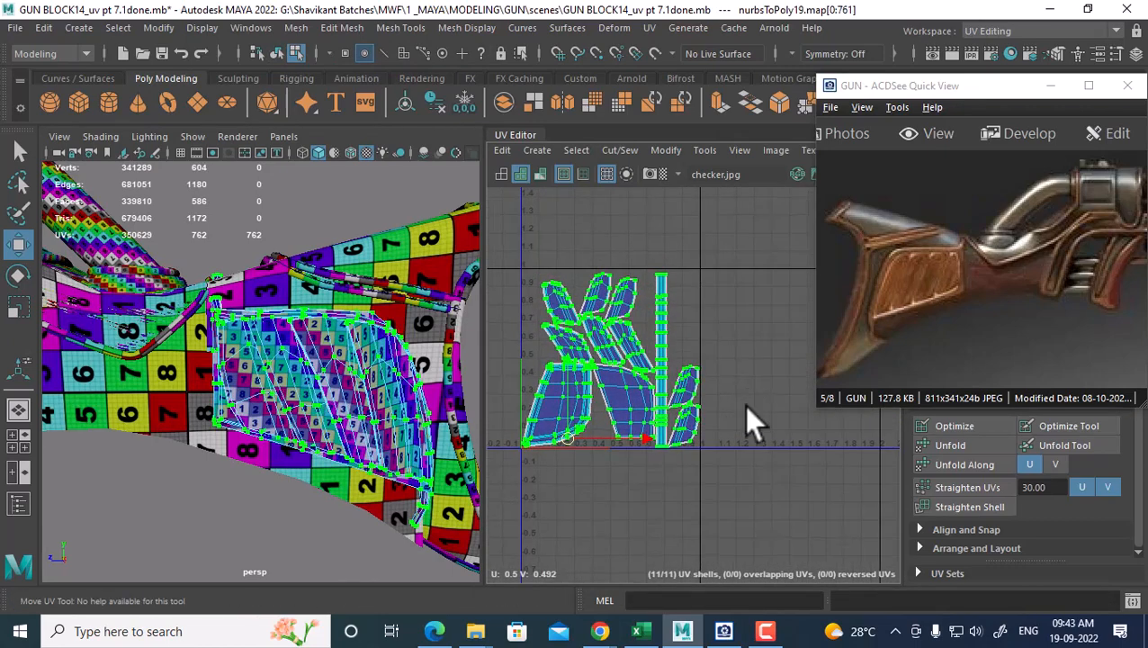
scroll(654, 407, down, 1)
alt+middle_drag(654, 405, 712, 355)
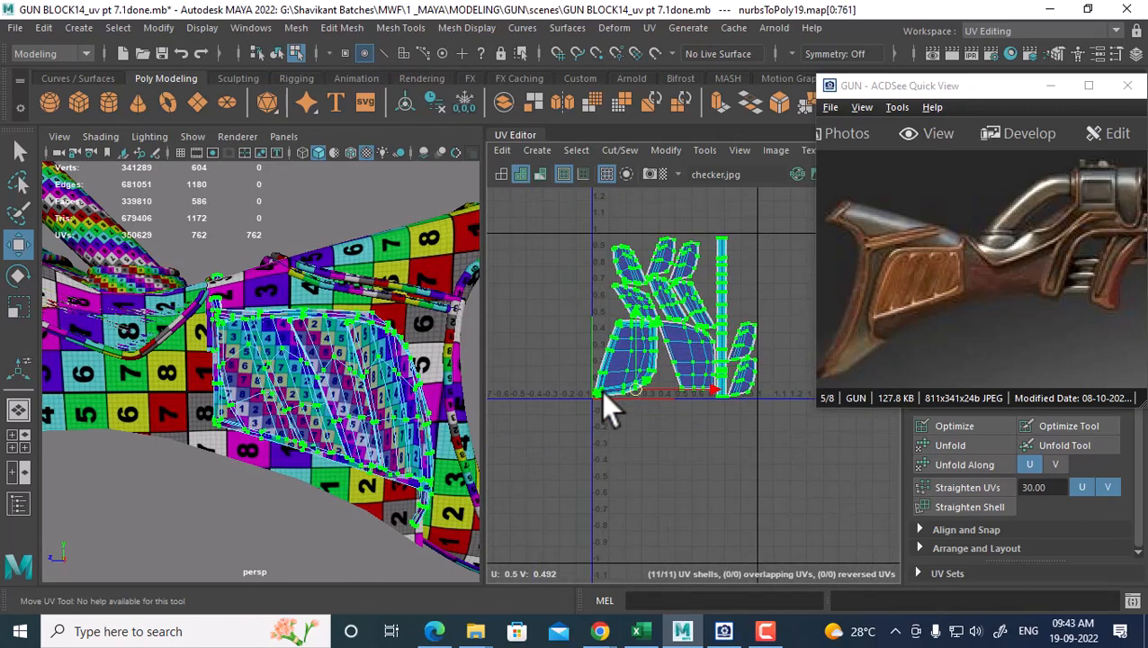
drag(635, 387, 653, 525)
alt+middle_drag(654, 524, 610, 450)
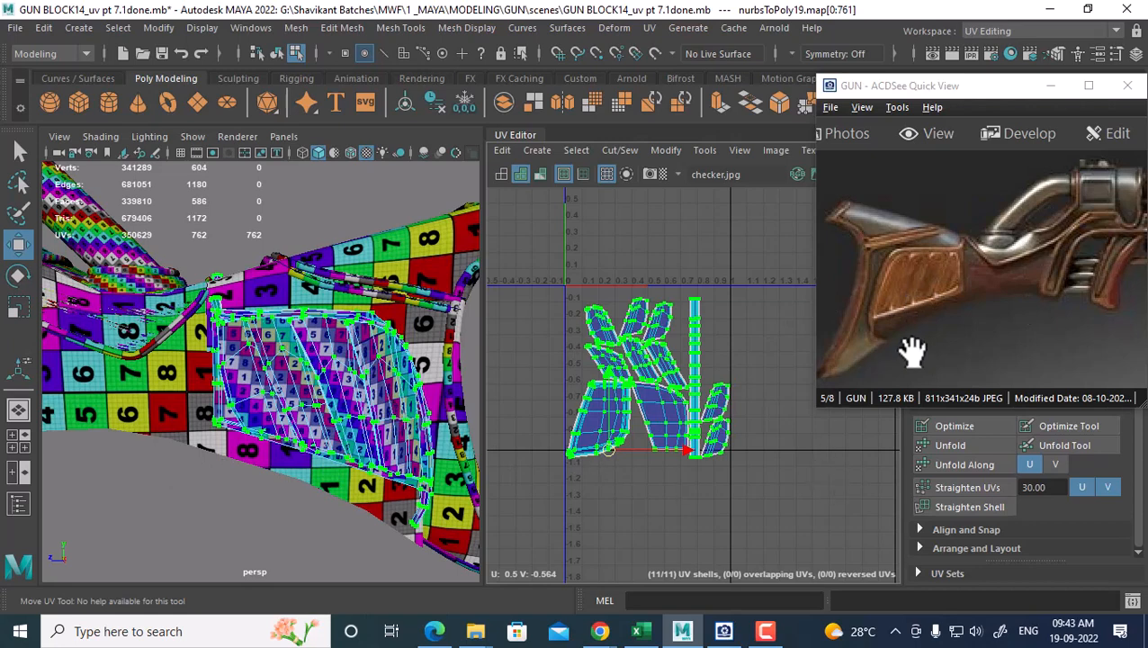
right_drag(383, 292, 493, 149)
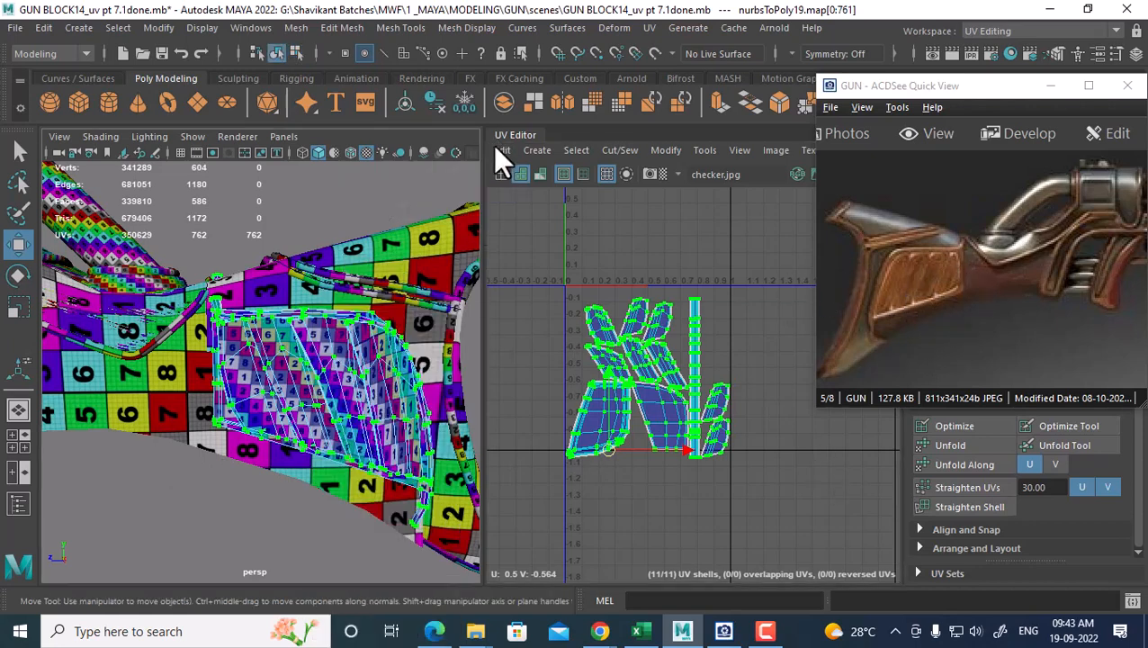
double_click(390, 288)
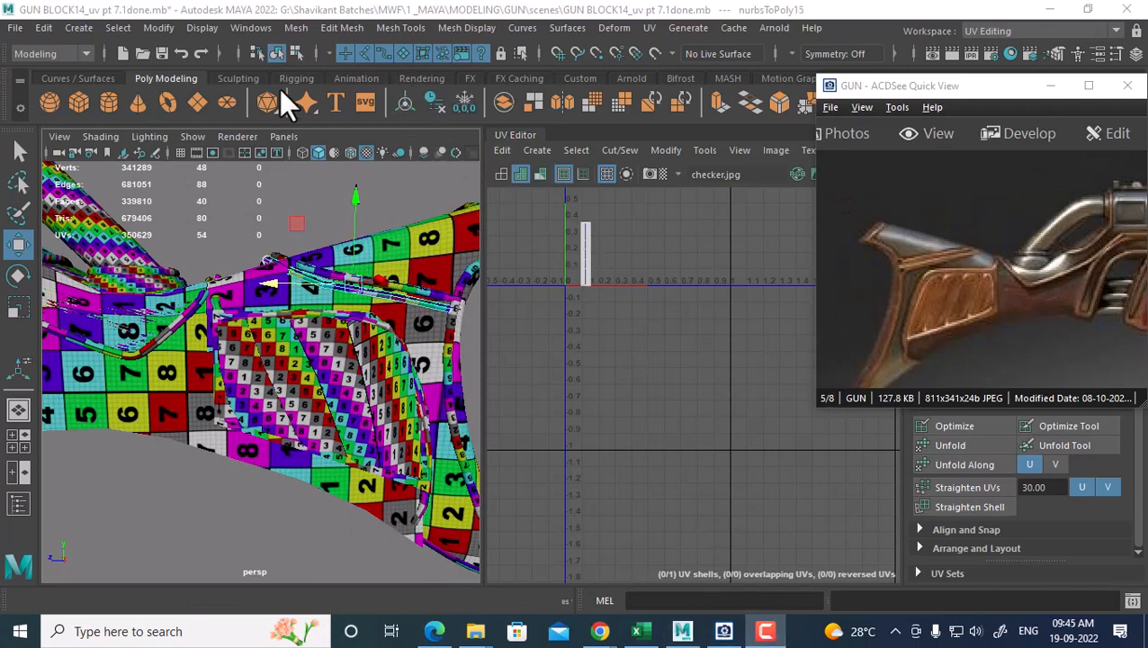
Combine the top edge strip, the vertical edge strip and the side panel into one mesh
key(ctrl+z)
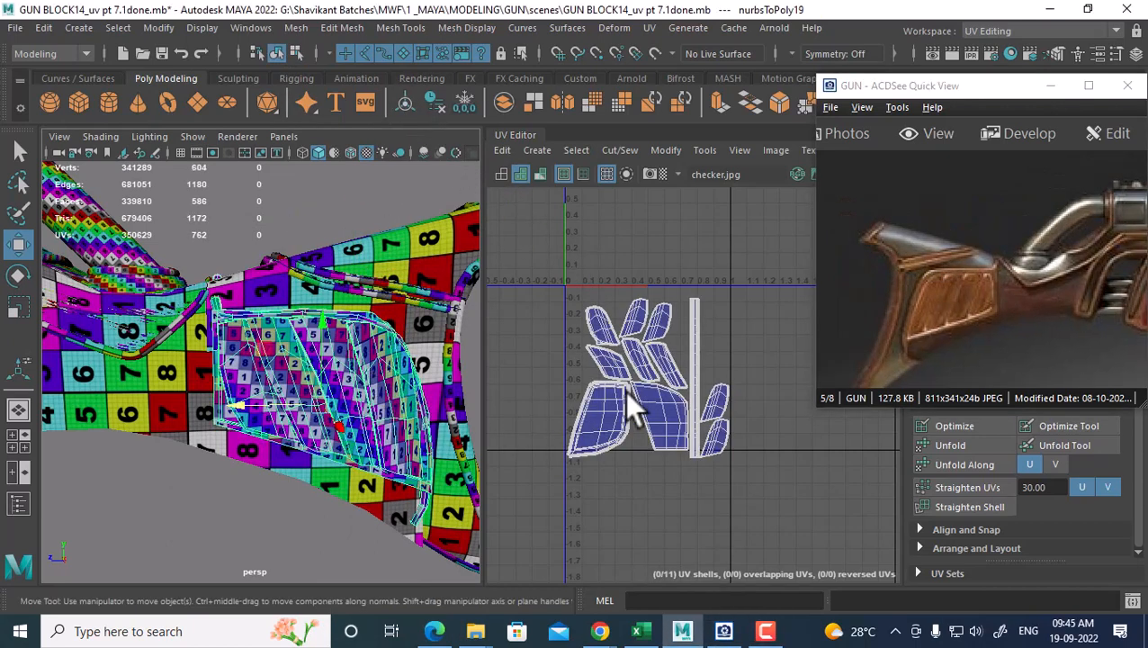
click(444, 316)
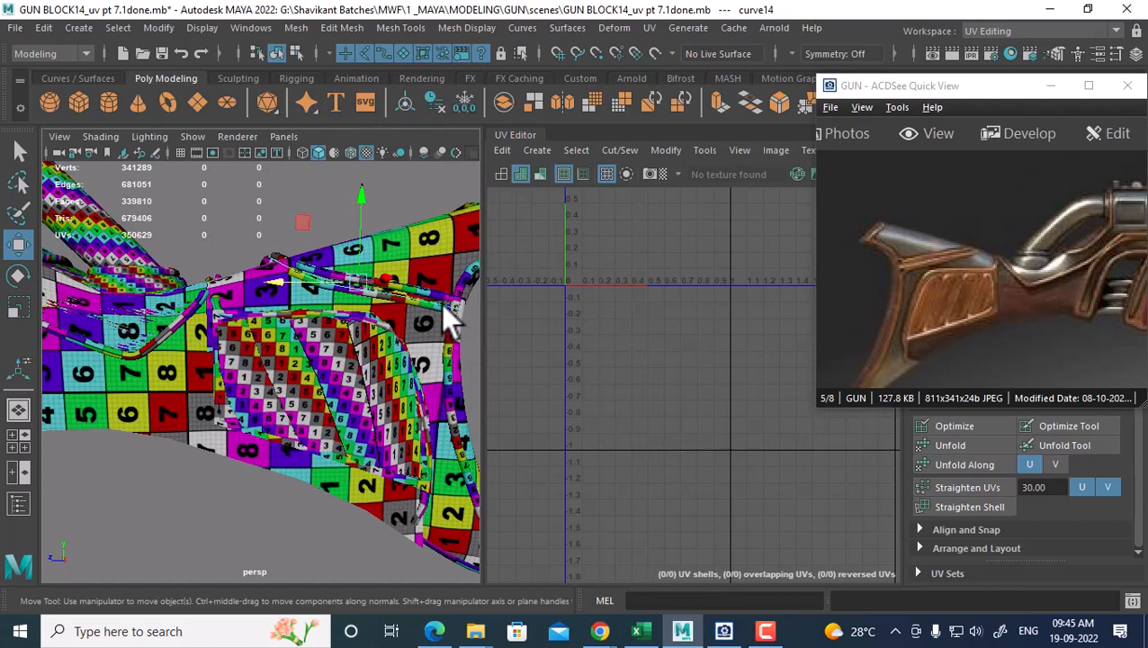
click(443, 297)
mouse_move(443, 294)
alt+mouse_down()
mouse_move(370, 311)
mouse_move(436, 303)
alt+mouse_up()
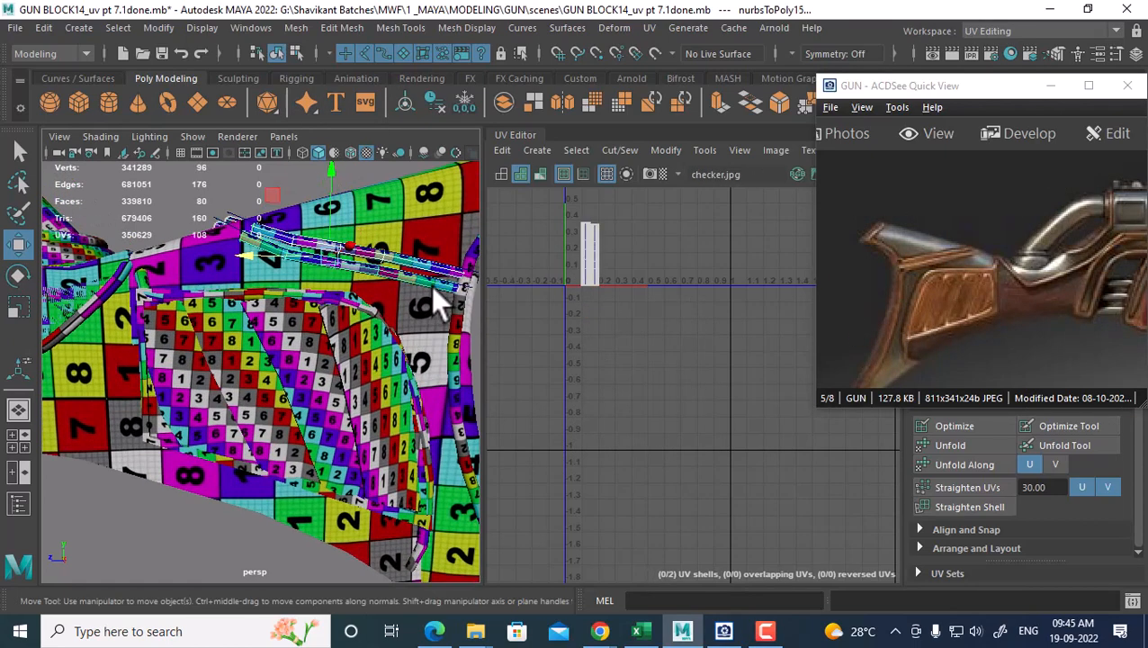
alt+drag(450, 353, 397, 347)
click(398, 349)
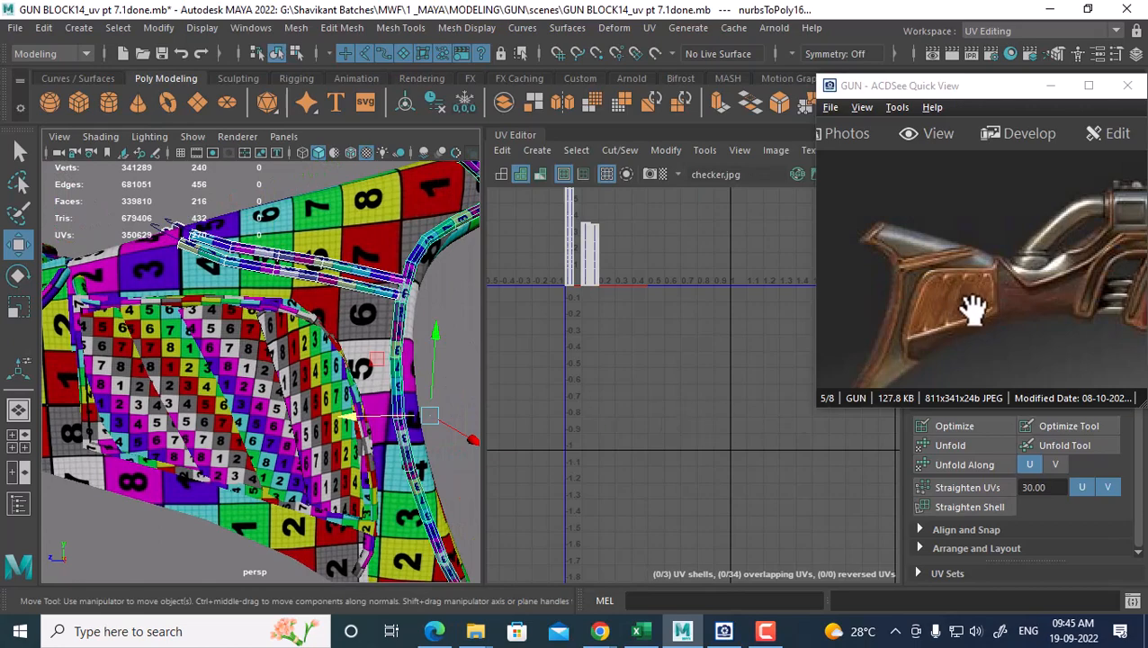
alt+right_drag(654, 387, 644, 352)
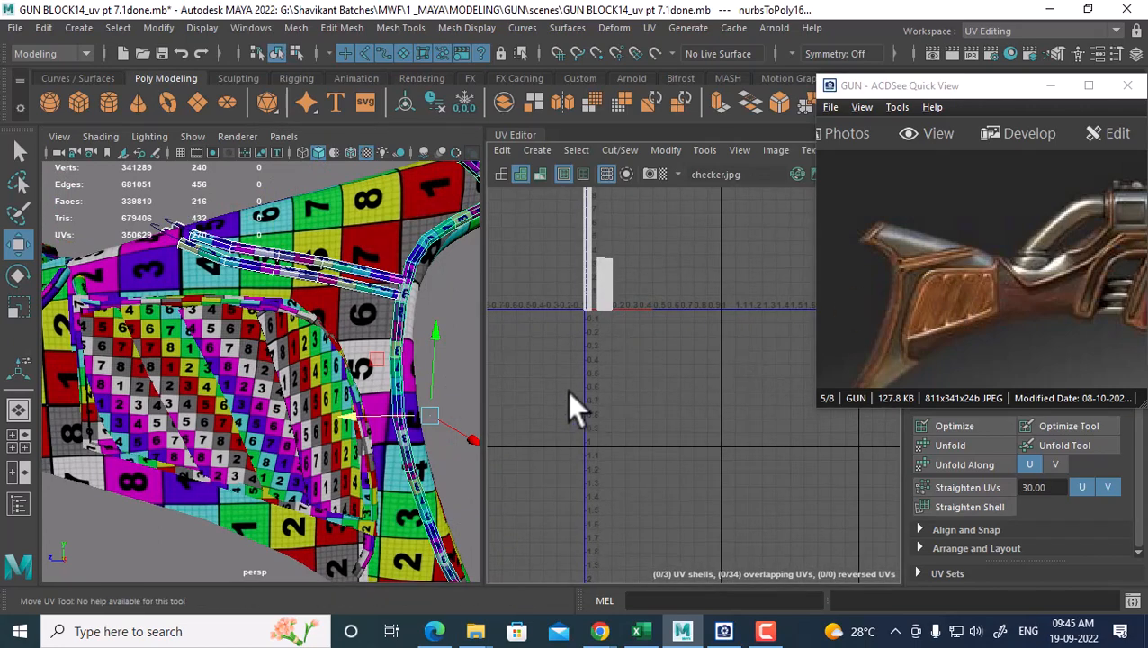
alt+drag(474, 390, 370, 340)
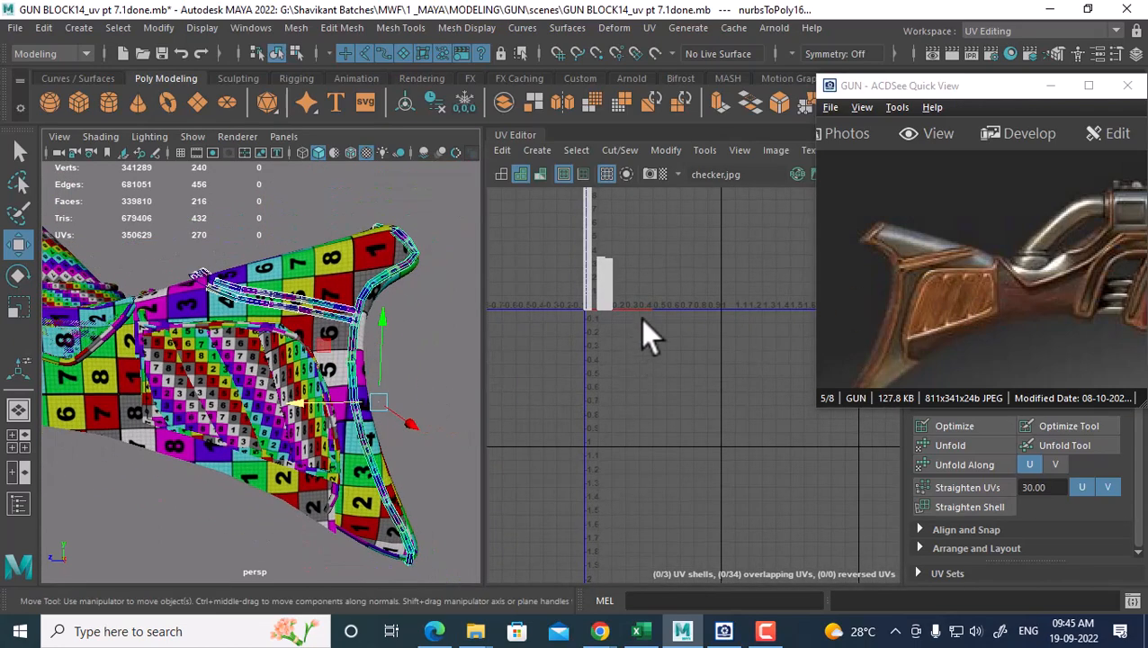
alt+middle_drag(642, 319, 657, 399)
shift+click(283, 339)
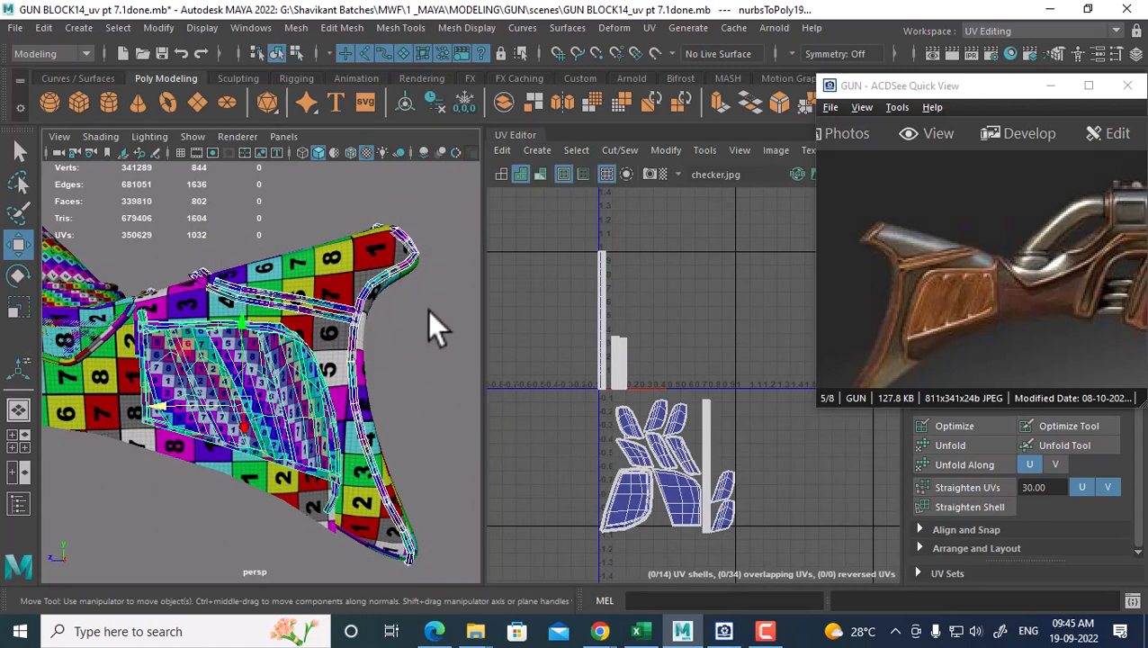
shift+right_drag(400, 182, 373, 539)
Move the vertical strip's UV shell below the other shells, then select the tube trim pTorus11
right_drag(600, 316, 670, 317)
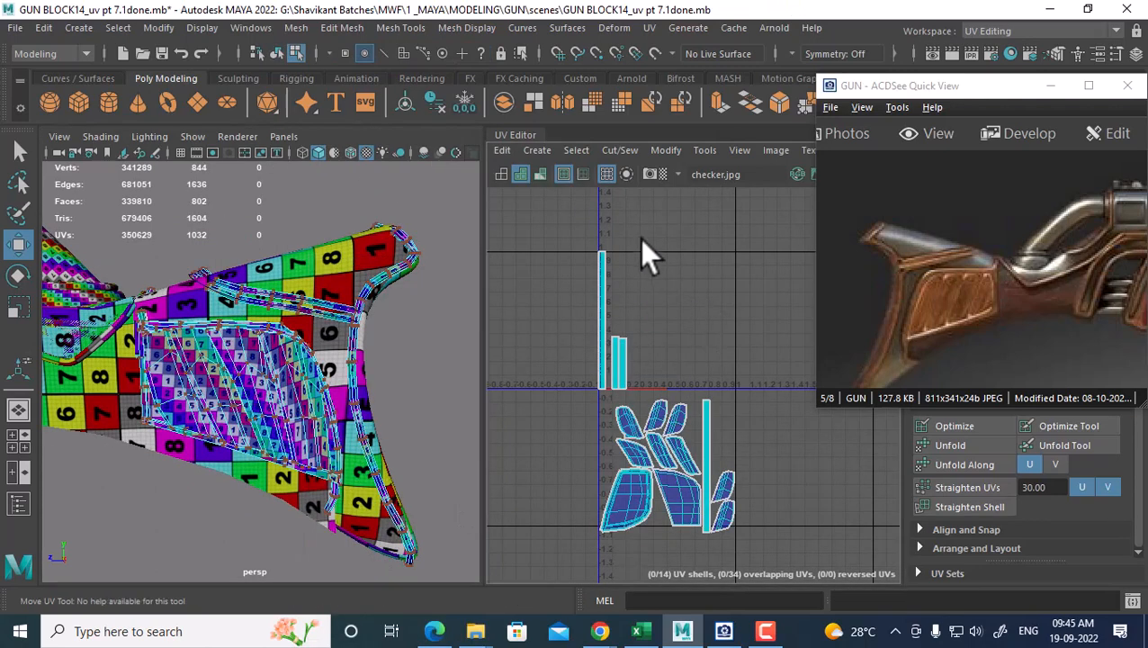
drag(641, 236, 575, 381)
ctrl+right_drag(606, 315, 688, 333)
scroll(603, 326, down, 3)
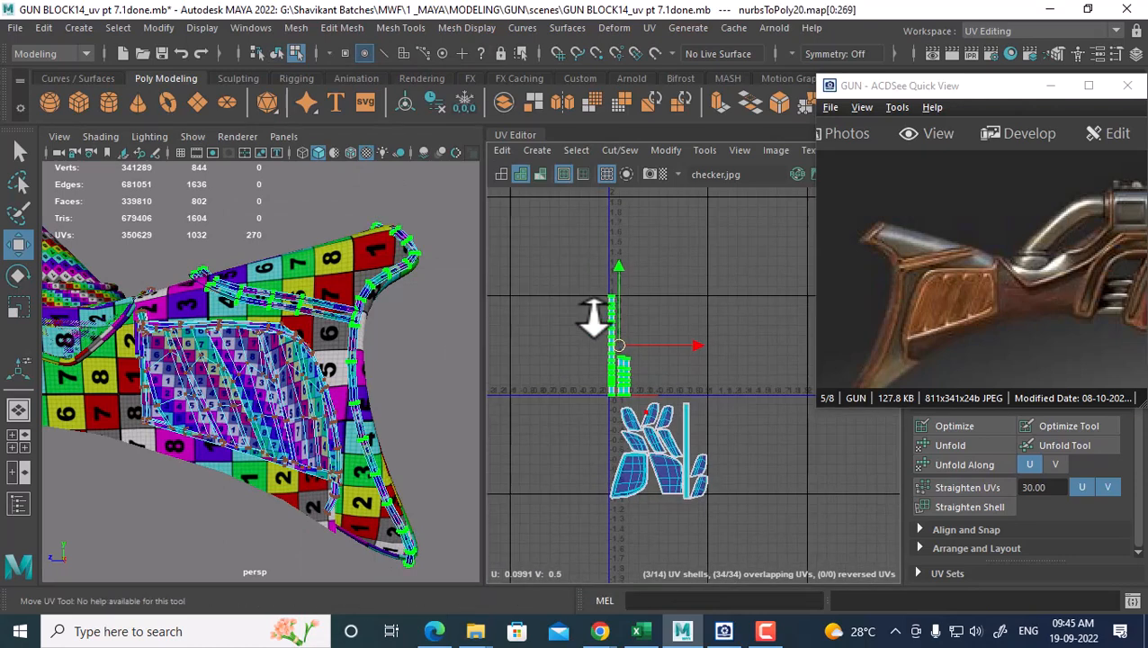
drag(607, 325, 632, 521)
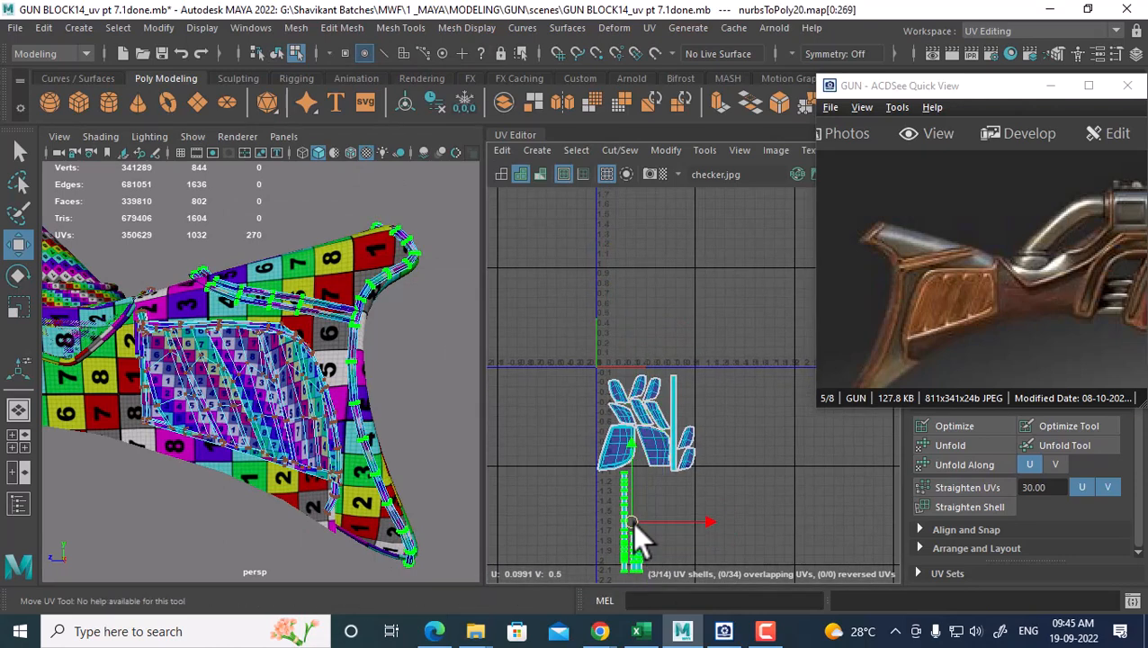
alt+middle_drag(660, 508, 653, 469)
right_drag(311, 216, 416, 192)
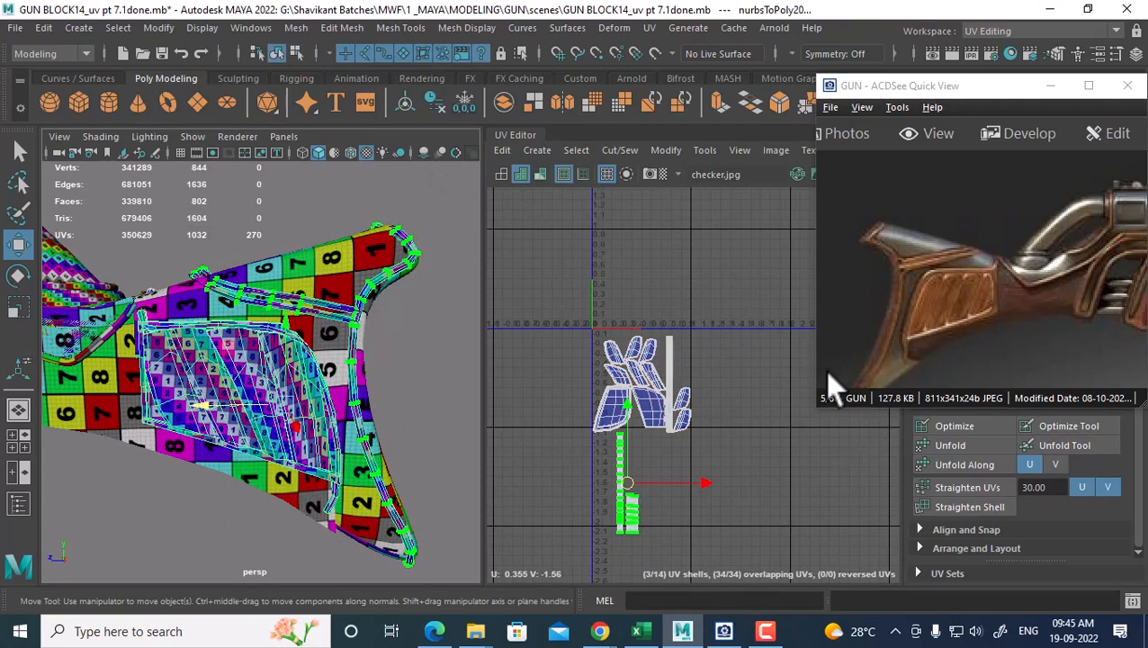
click(122, 319)
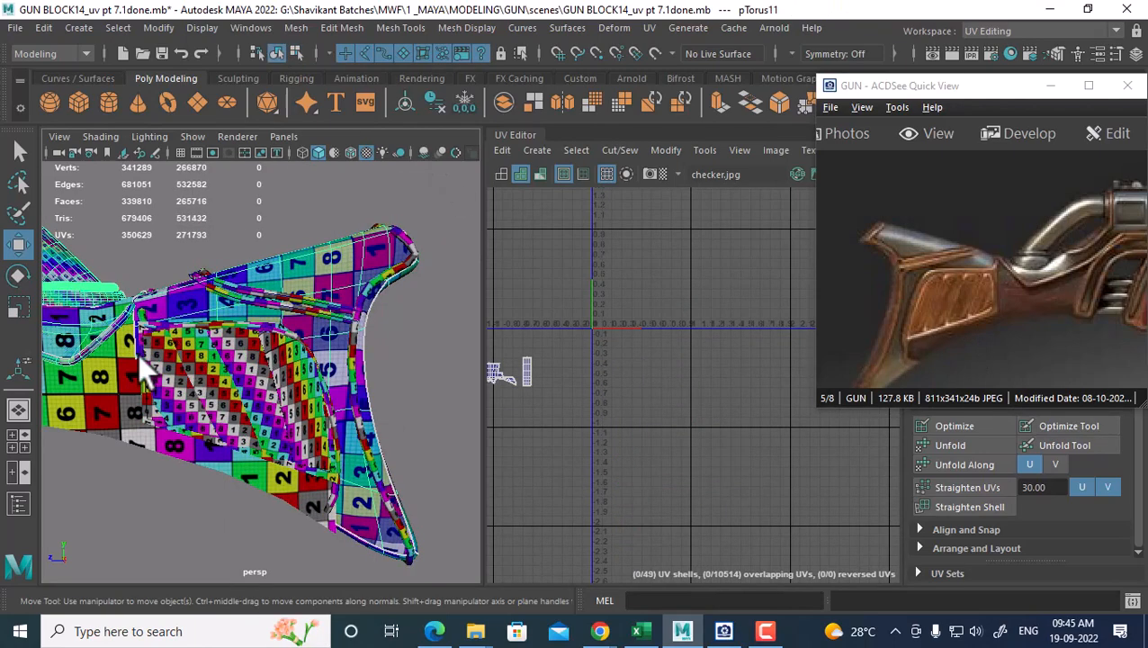
Select the thin striped rod and fluted ornament, undoing an accidental sky dome pick
alt+middle_drag(138, 348, 380, 367)
drag(1093, 289, 994, 265)
alt+middle_drag(226, 295, 351, 418)
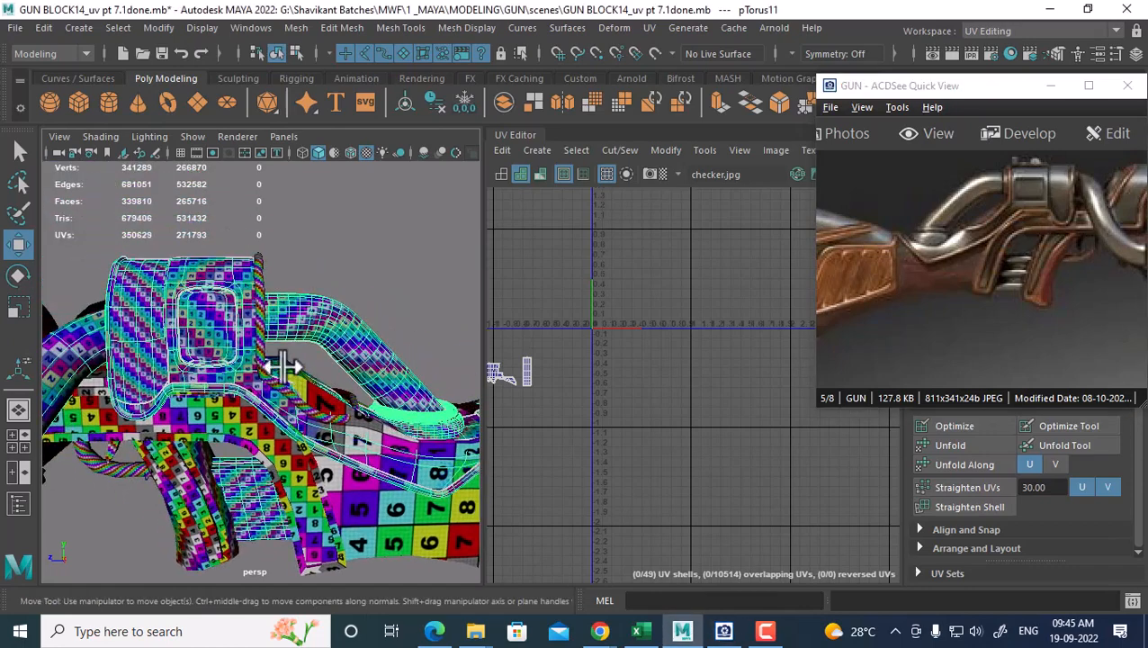
click(258, 326)
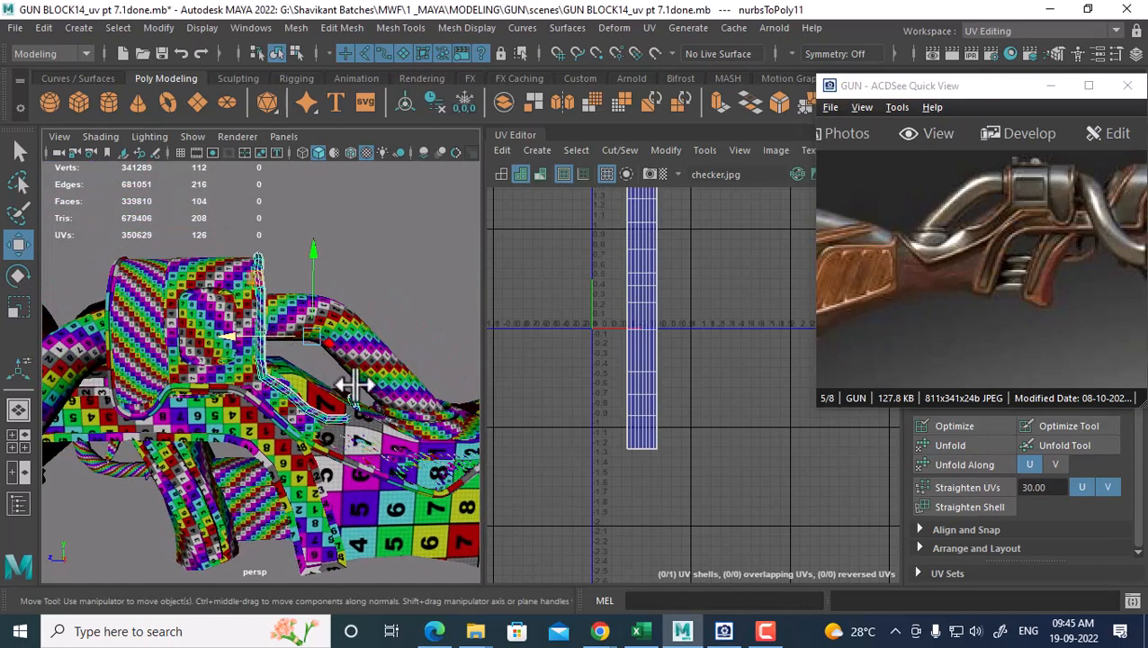
alt+middle_drag(355, 383, 276, 397)
shift+click(369, 426)
shift+right_drag(351, 425, 325, 539)
click(235, 237)
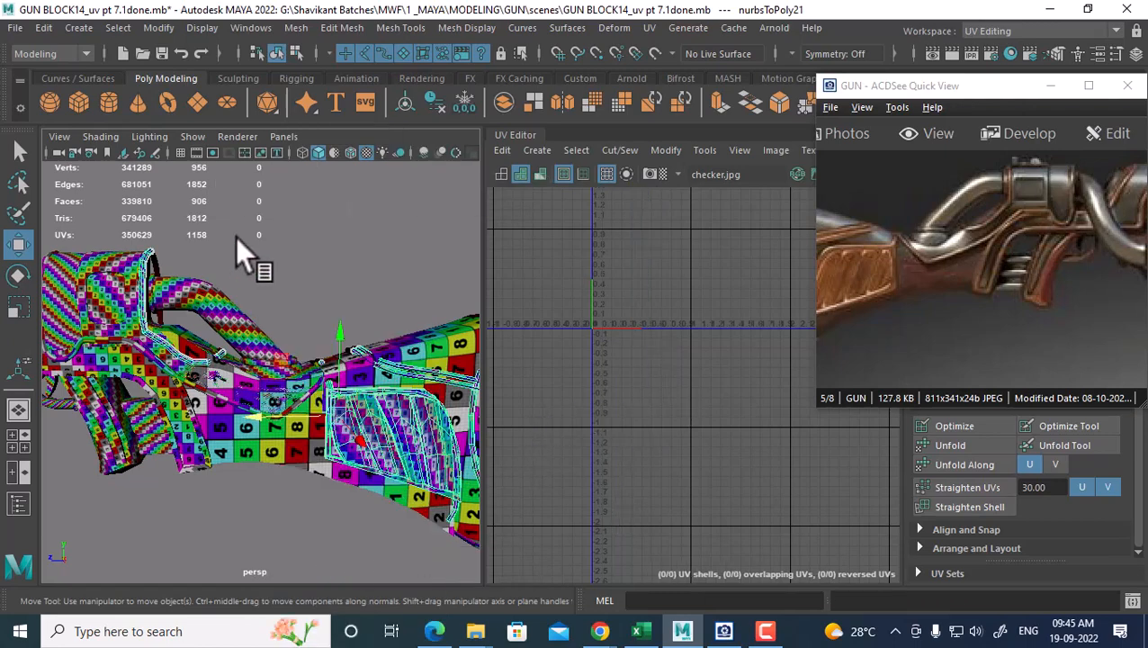
key(ctrl+z)
alt+middle_drag(190, 265, 263, 317)
alt+right_drag(263, 318, 340, 350)
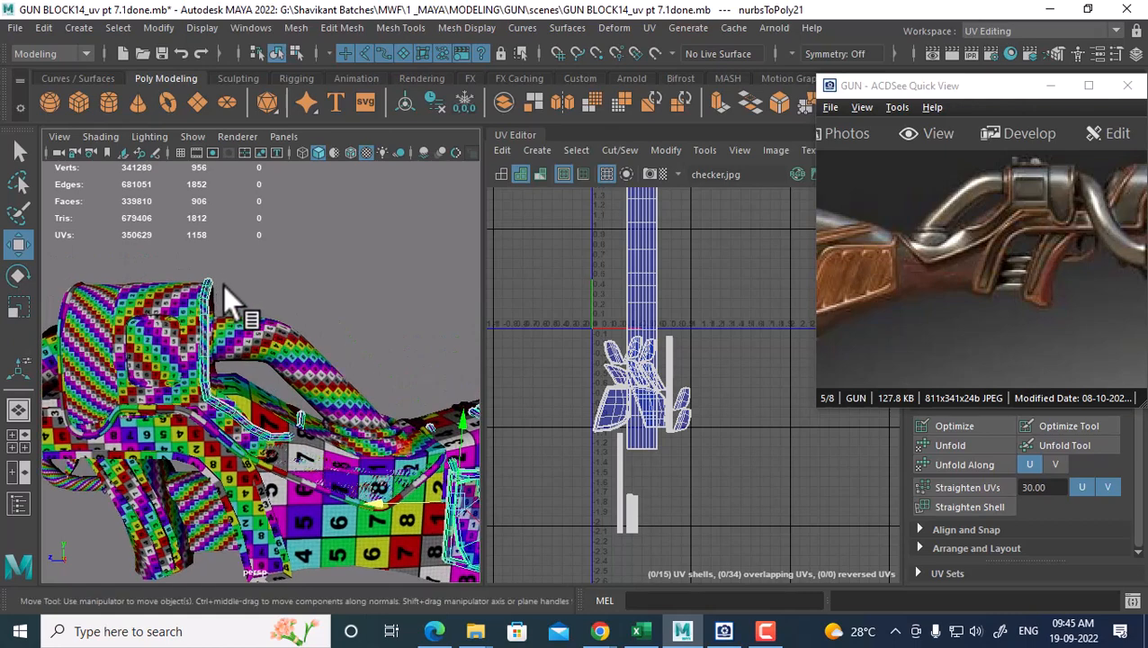
Select the tall strip's whole UV shell and move it right and down
right_drag(637, 272, 691, 270)
drag(691, 266, 613, 304)
ctrl+right_drag(625, 285, 646, 311)
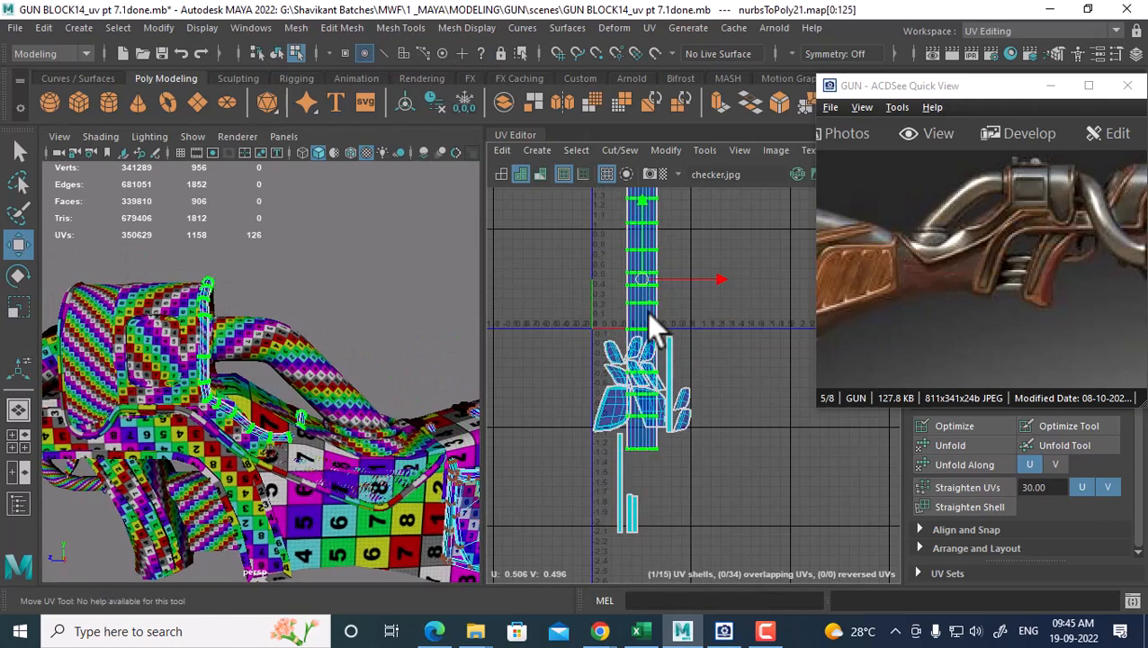
drag(642, 273, 709, 381)
key(r)
key(w)
Frame the strip in the 3D view and scale its UV shell shorter vertically
scroll(713, 392, up, 2)
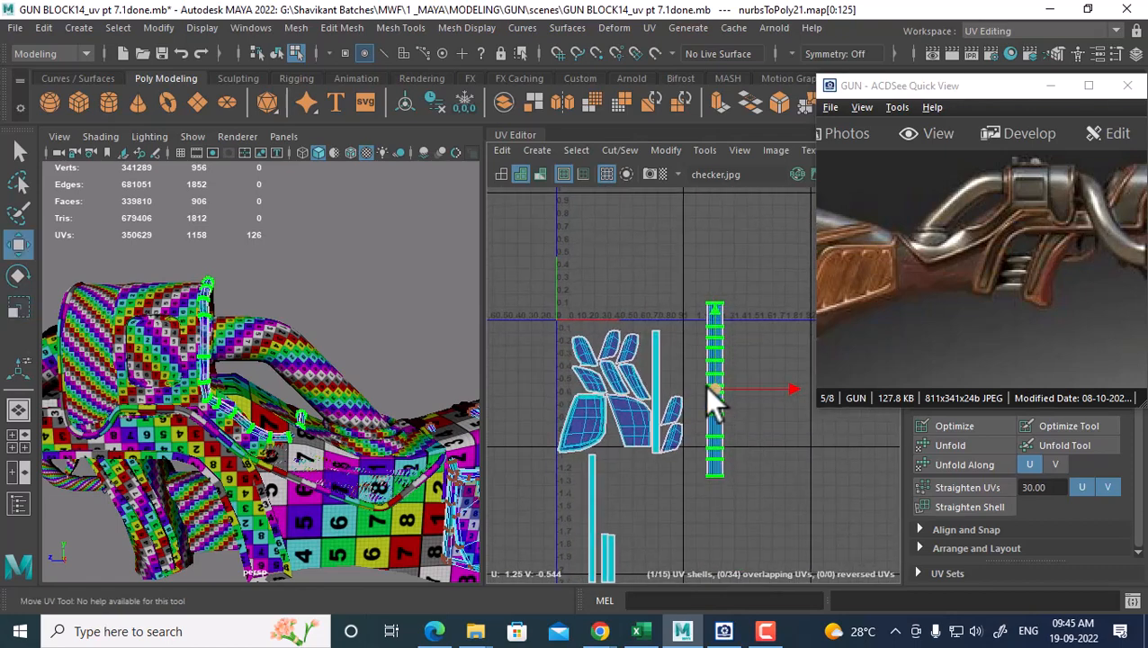
scroll(205, 397, up, 5)
alt+right_drag(210, 448, 298, 341)
key(f)
alt+right_drag(258, 396, 271, 421)
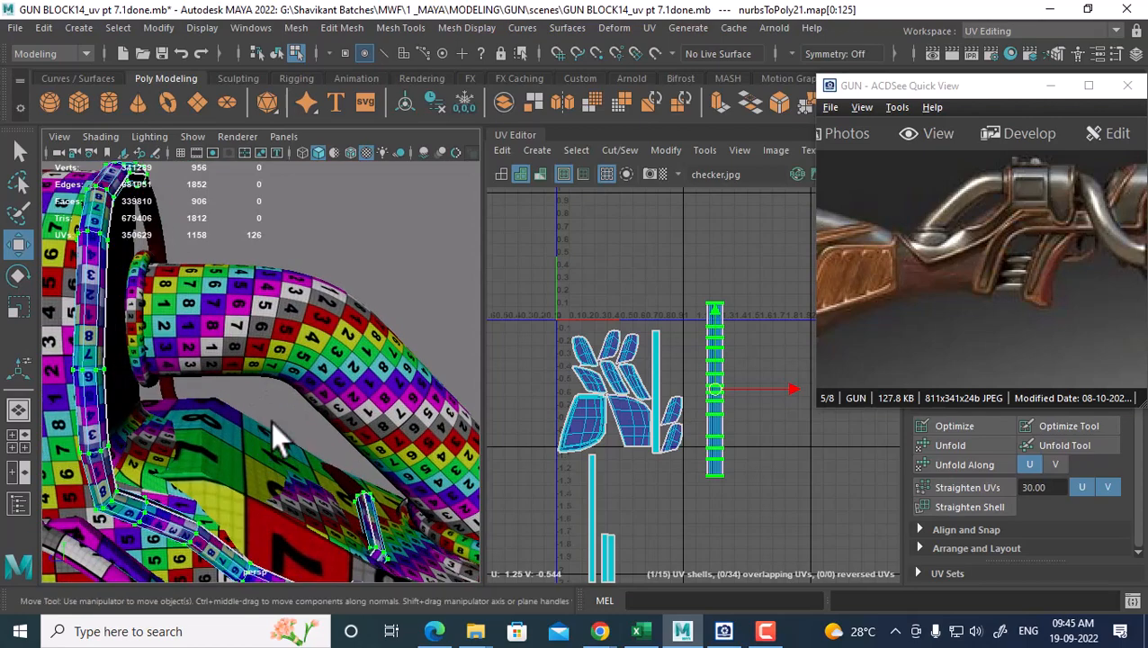
alt+middle_drag(292, 461, 323, 397)
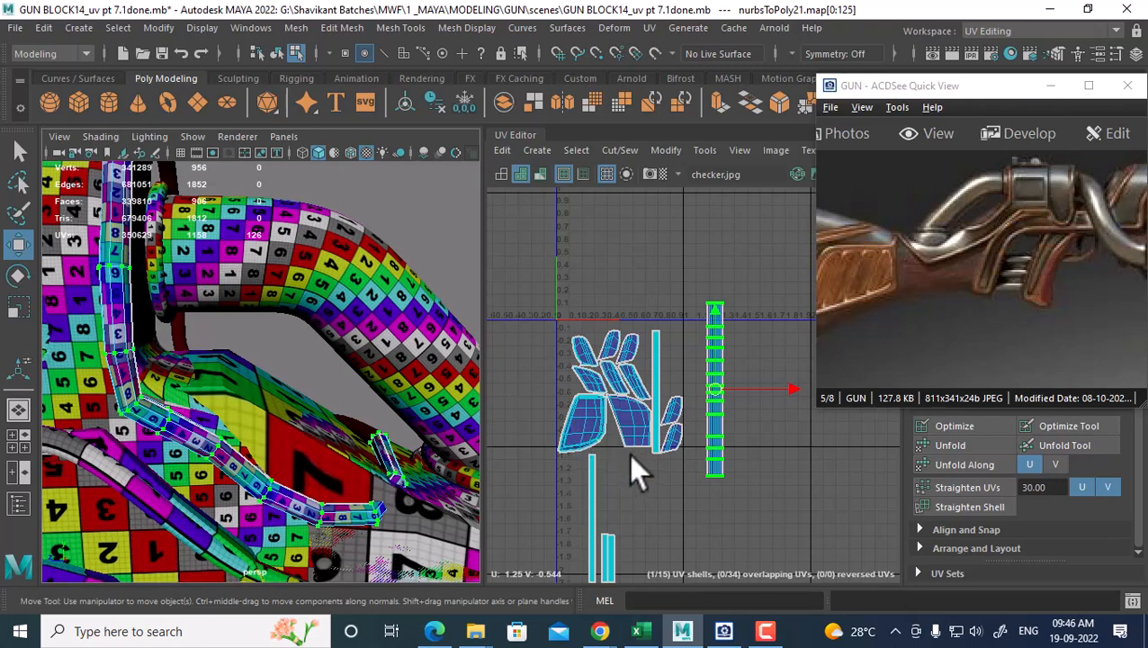
key(r)
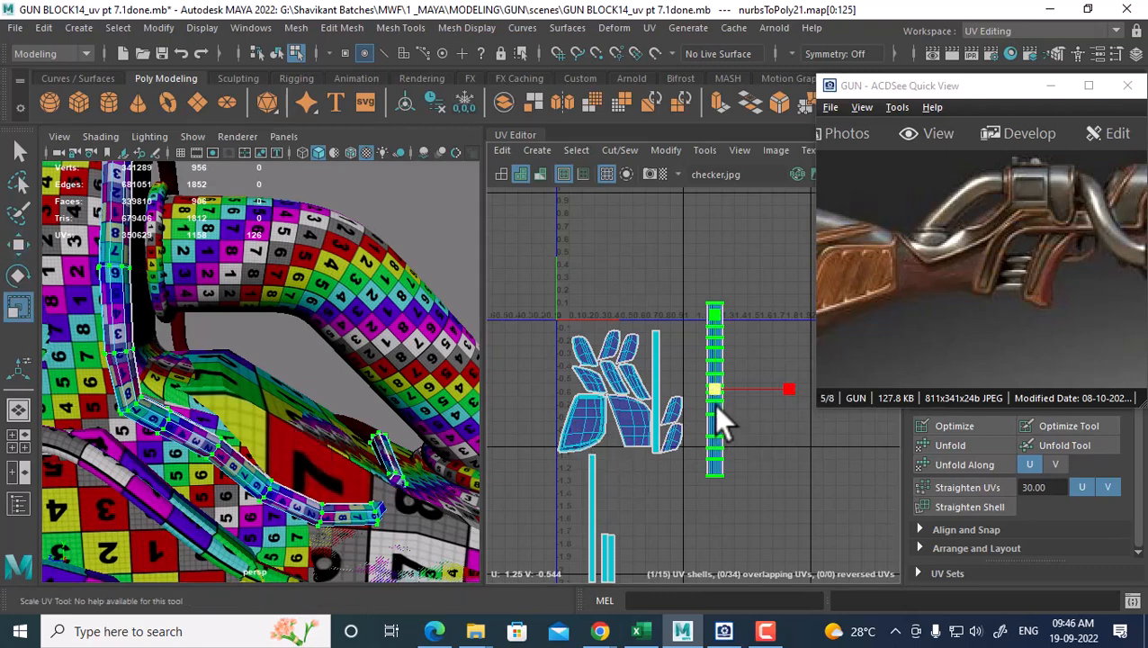
drag(713, 392, 685, 397)
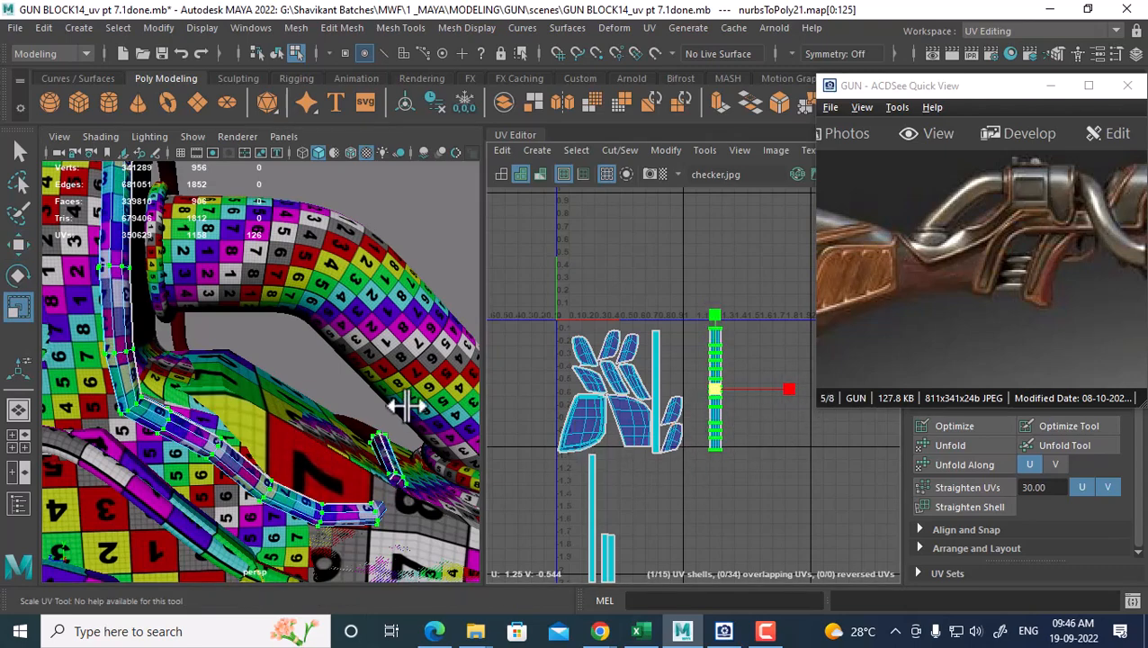
alt+drag(402, 405, 295, 420)
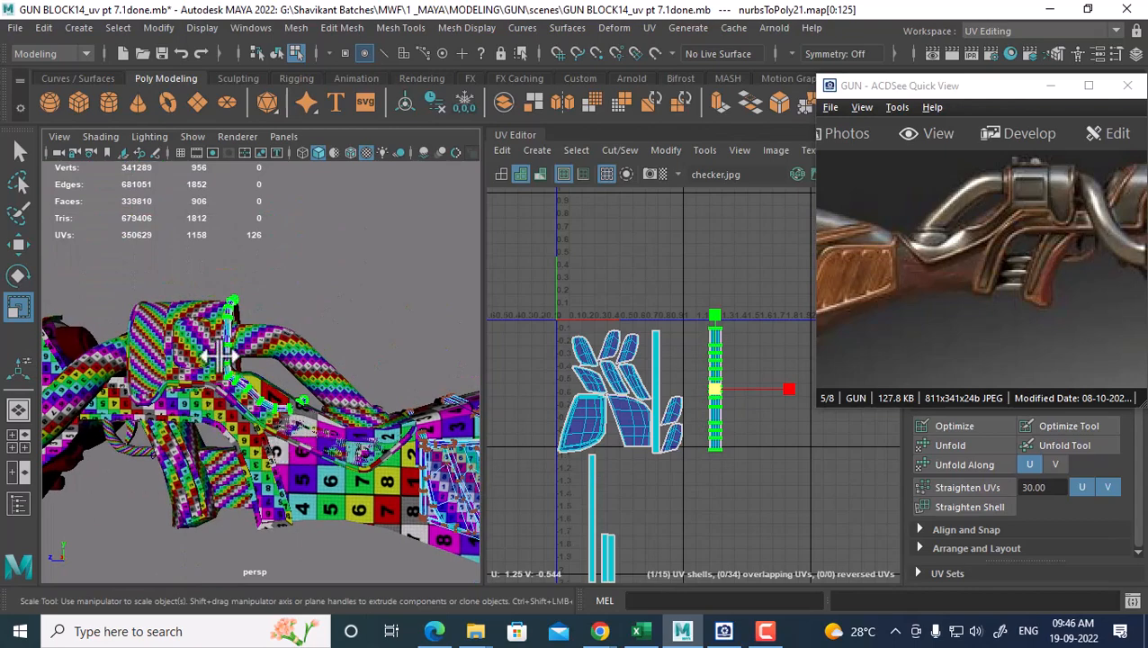
Select the gun panel nurbsToPoly21 and convert a narrow strip's UVs to its whole shell
right_drag(244, 187, 338, 160)
click(331, 255)
click(267, 409)
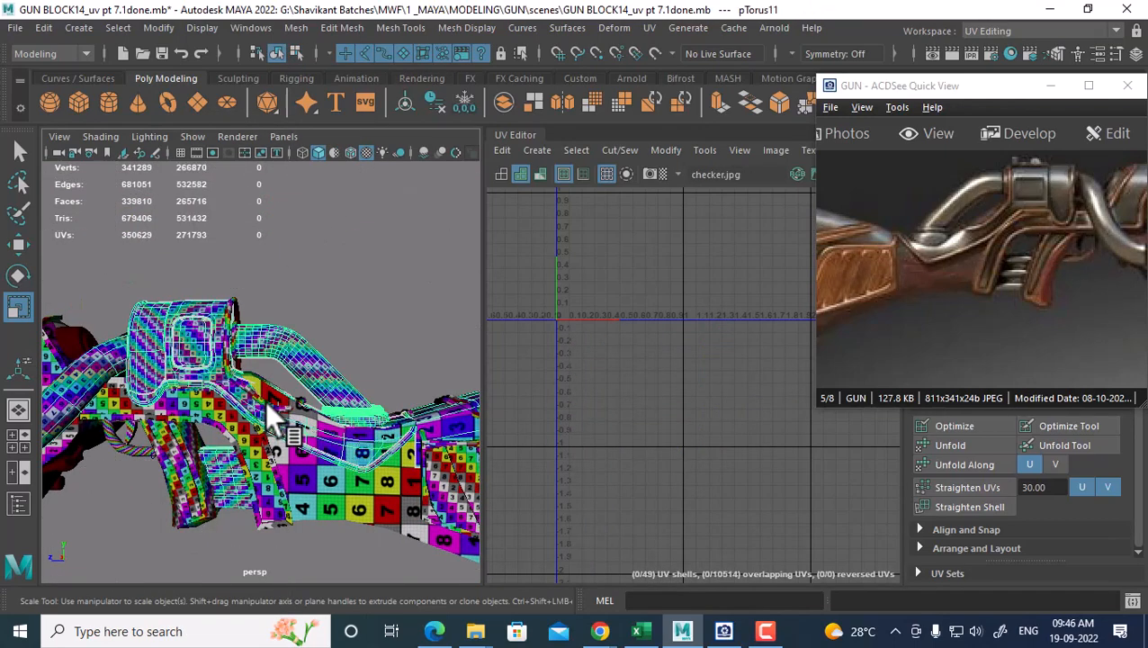
click(283, 420)
scroll(704, 456, down, 2)
alt+middle_drag(704, 454, 673, 407)
alt+right_drag(673, 407, 746, 480)
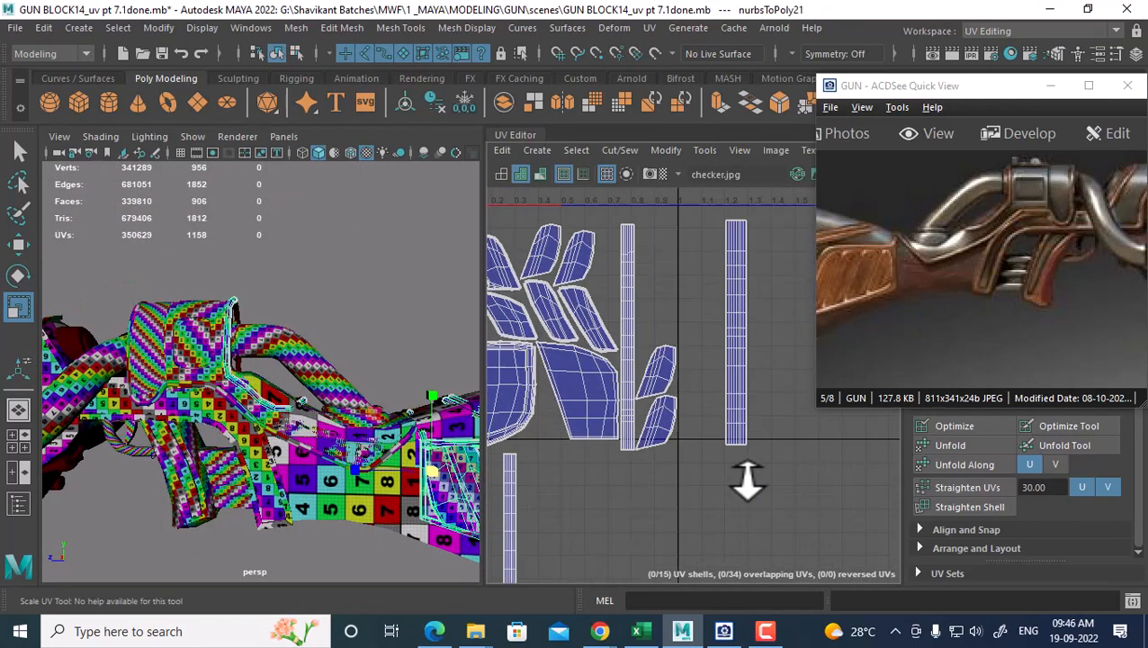
right_drag(626, 281, 670, 280)
drag(642, 229, 615, 249)
ctrl+right_drag(615, 248, 700, 272)
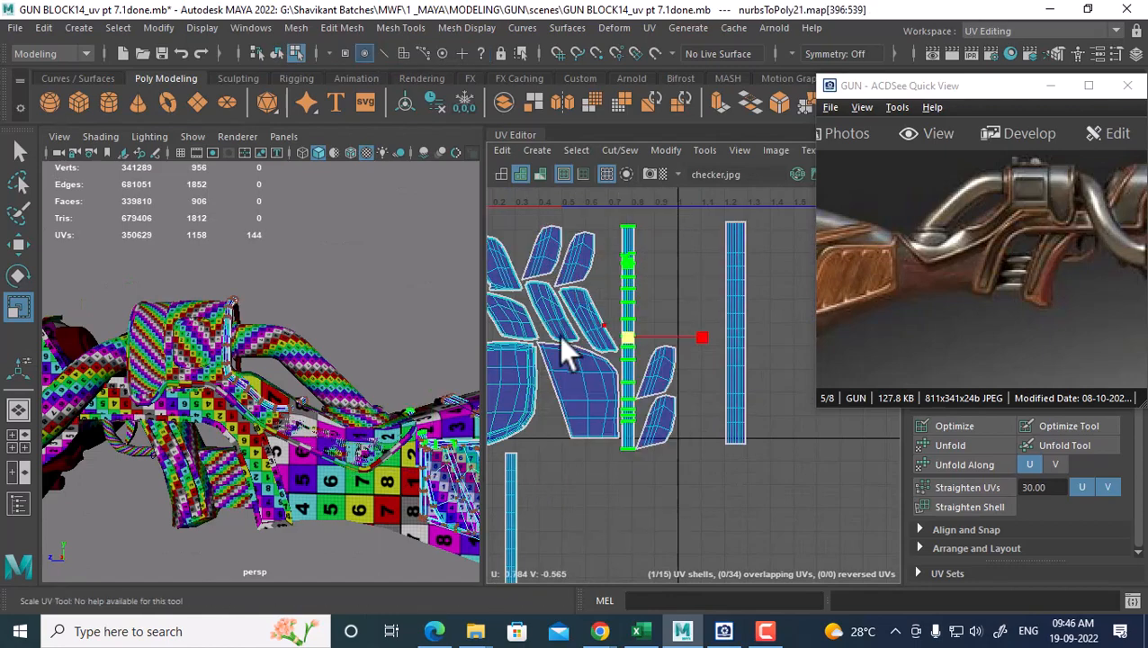
alt+middle_drag(376, 387, 252, 361)
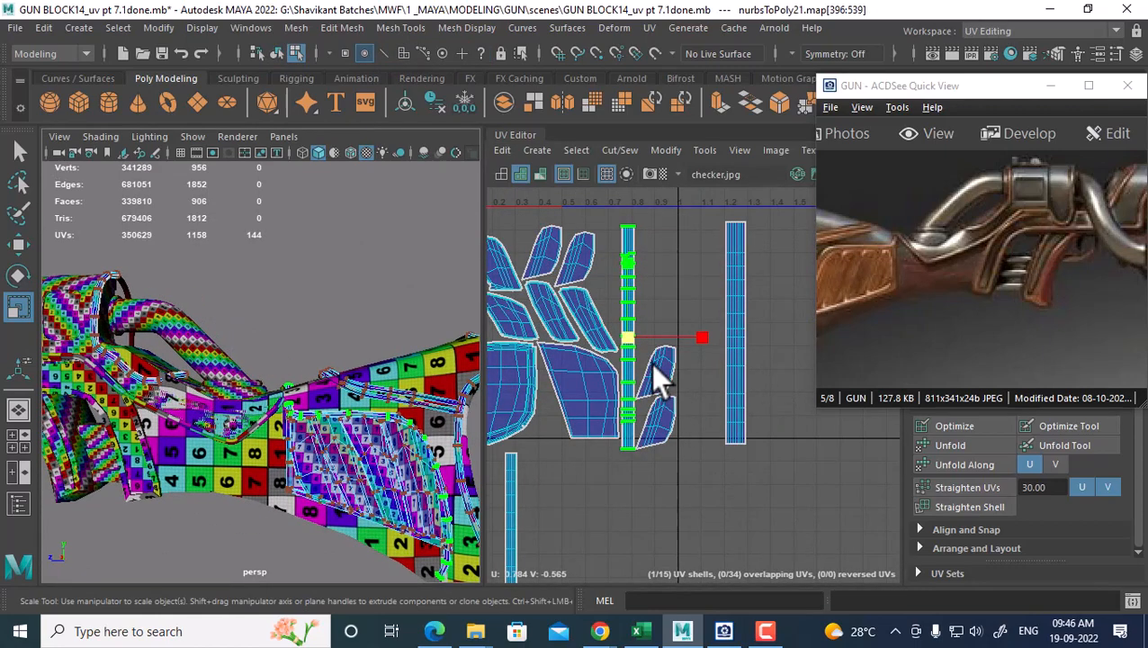
Reselect nurbsToPoly21, compare the gun with the reference image, then select the top plate polySurface28
right_drag(171, 340, 302, 139)
click(302, 328)
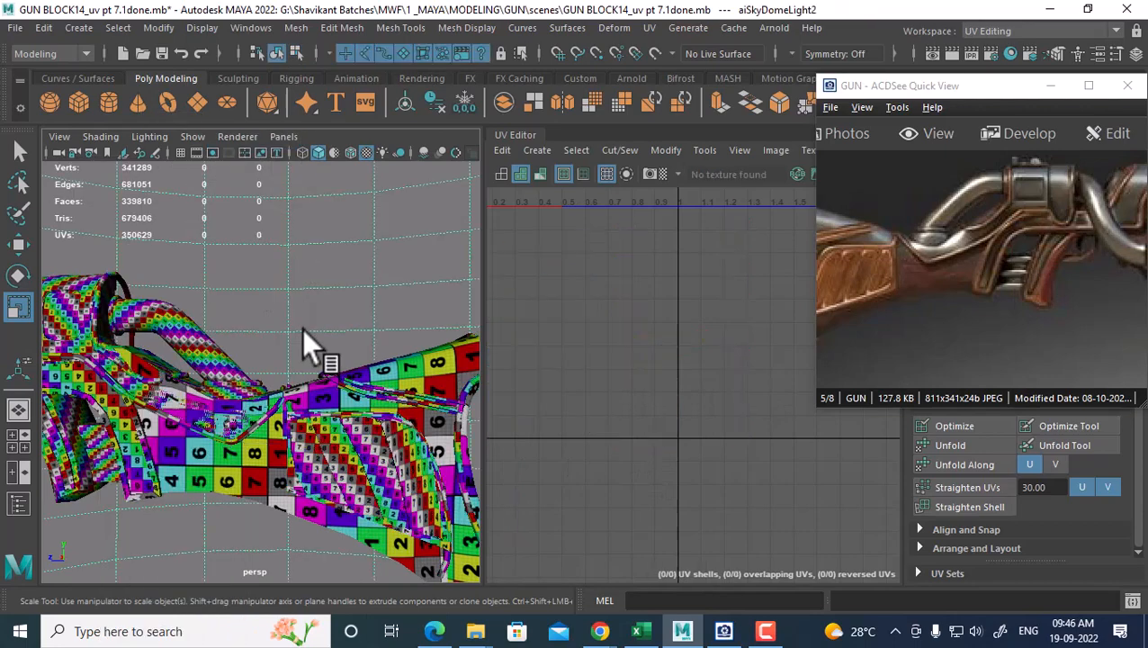
click(380, 427)
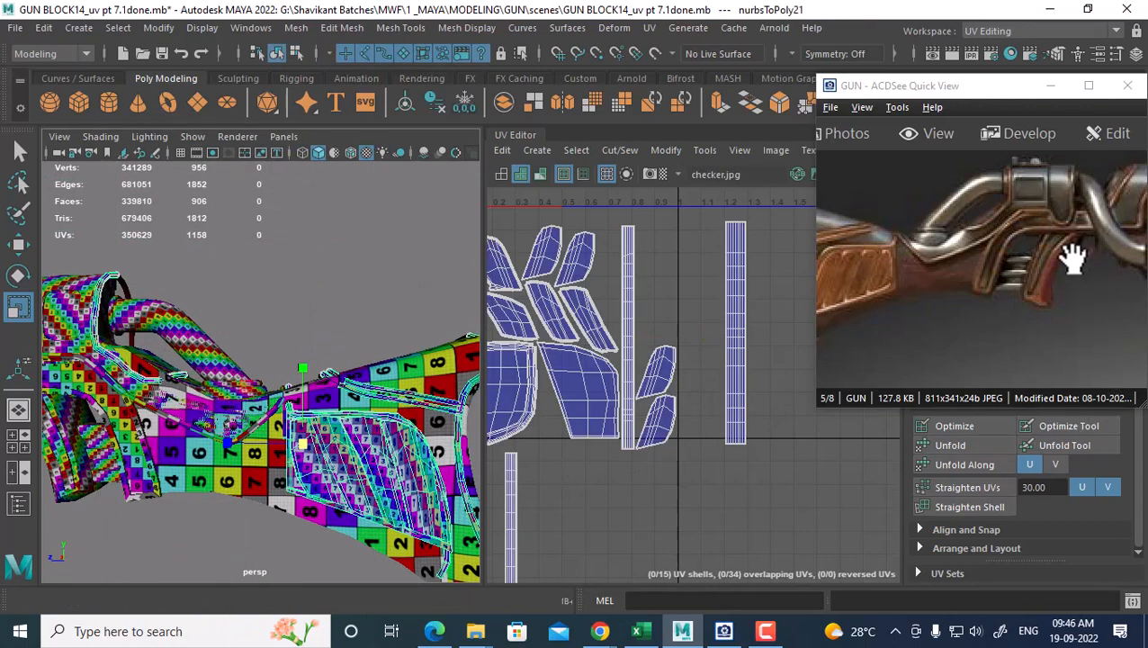
drag(1066, 256, 1002, 286)
alt+drag(137, 392, 179, 397)
alt+middle_drag(179, 397, 312, 389)
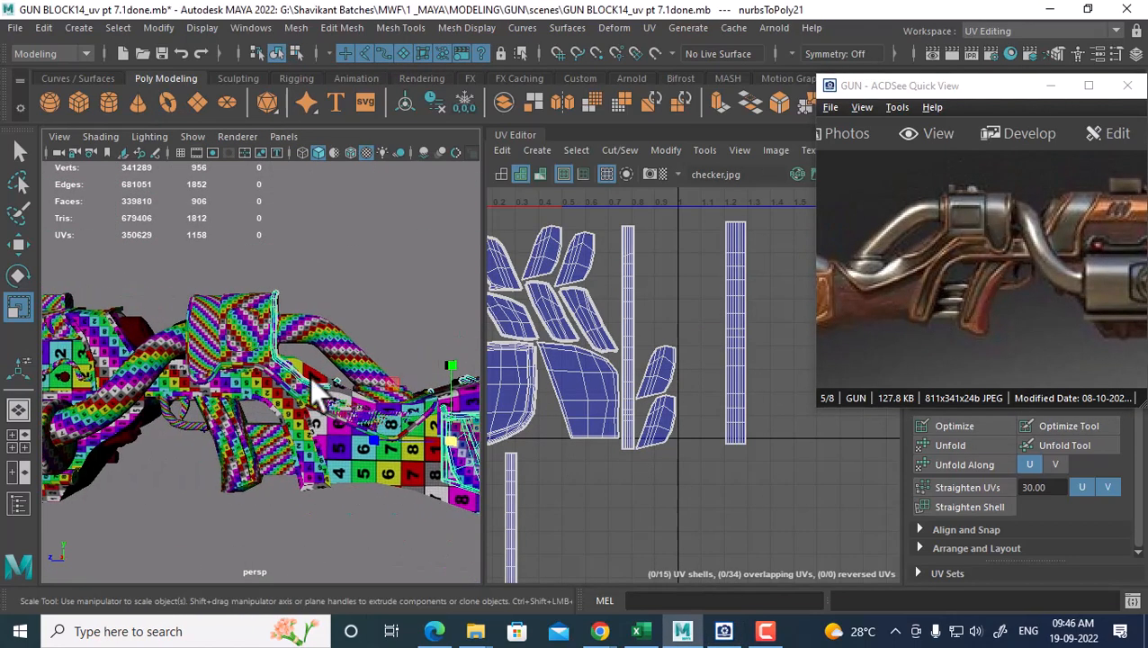
alt+drag(312, 390, 362, 413)
alt+middle_drag(362, 413, 313, 380)
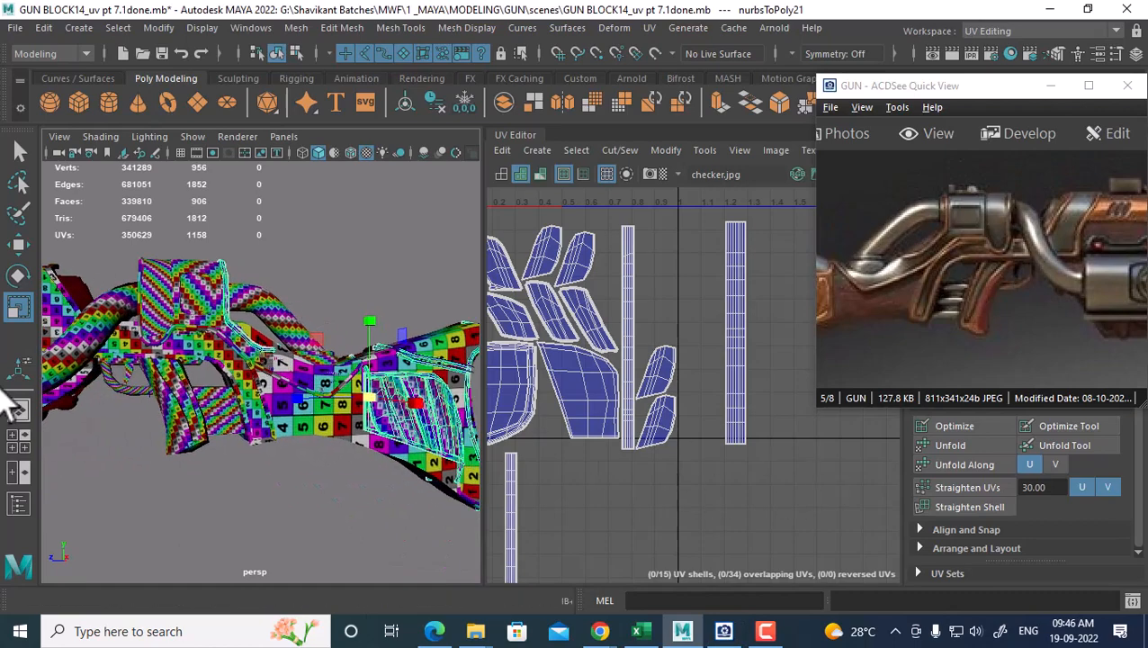
alt+drag(243, 402, 417, 401)
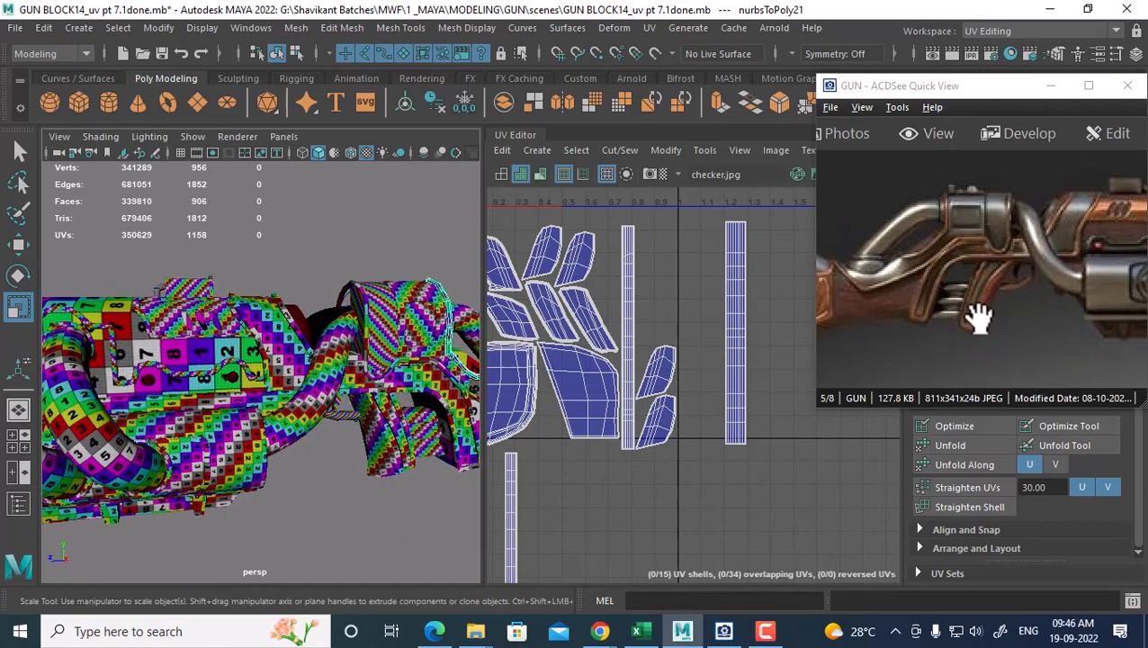
drag(1127, 284, 987, 295)
alt+middle_drag(186, 401, 318, 406)
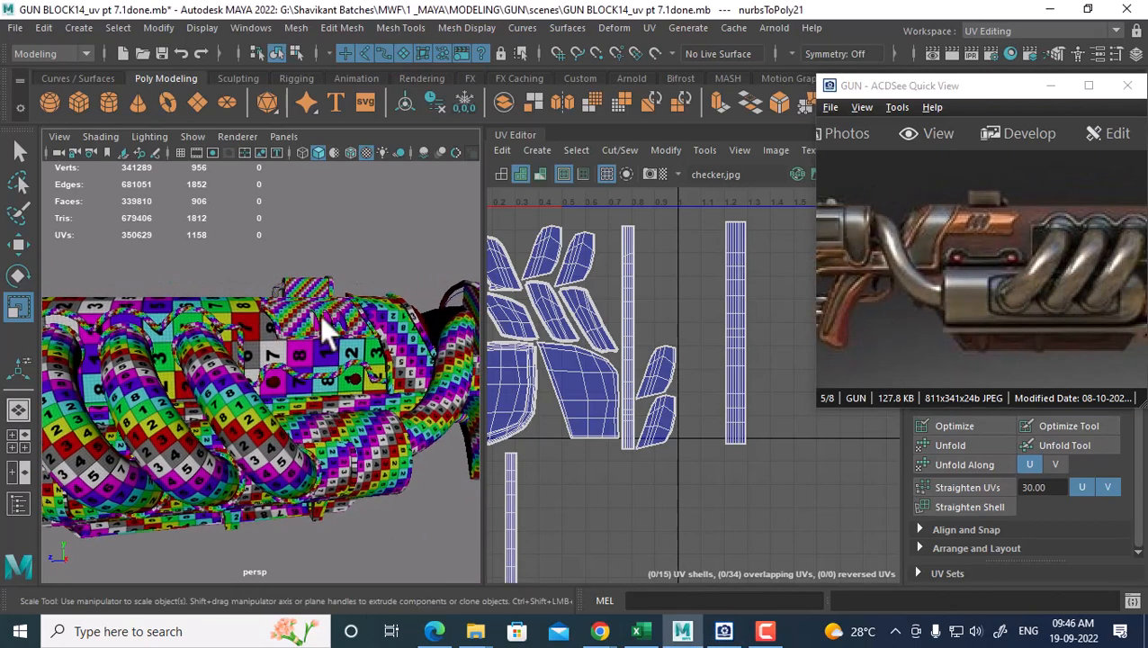
click(328, 318)
drag(970, 261, 992, 292)
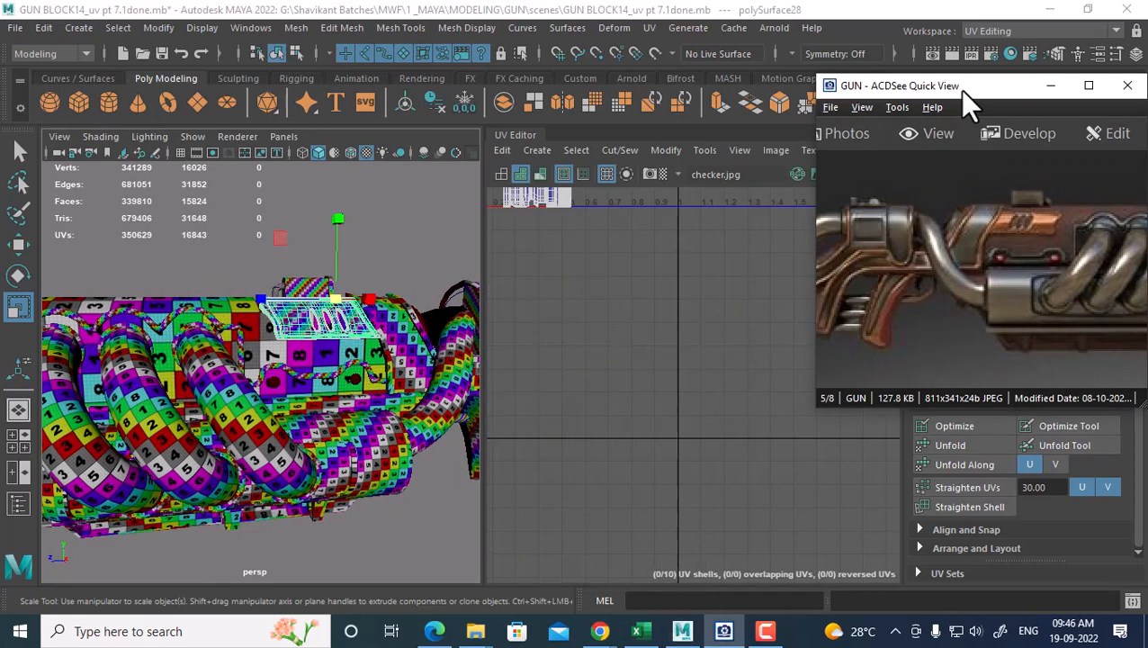
Enlarge the reference image to compare details, then shrink it to uncover Maya
drag(819, 415, 634, 621)
drag(851, 336, 967, 381)
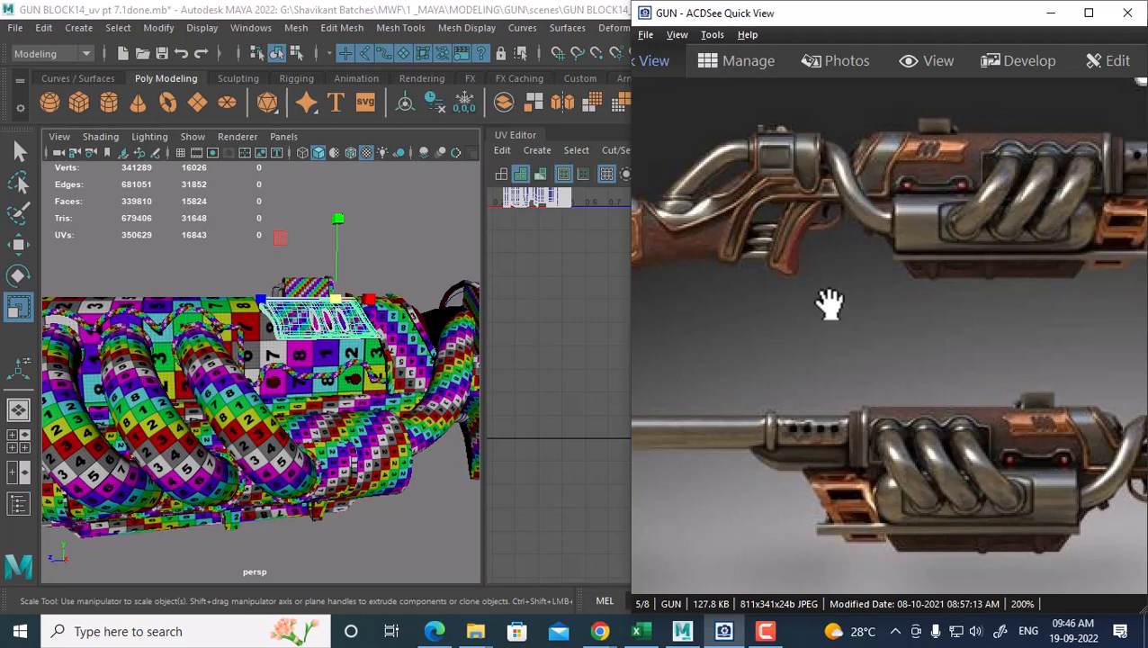
drag(996, 22, 955, 81)
alt+right_drag(583, 389, 545, 308)
Select all ten UV shells of polySurface28 and move them up and left
alt+middle_drag(546, 307, 625, 386)
alt+right_drag(625, 386, 693, 273)
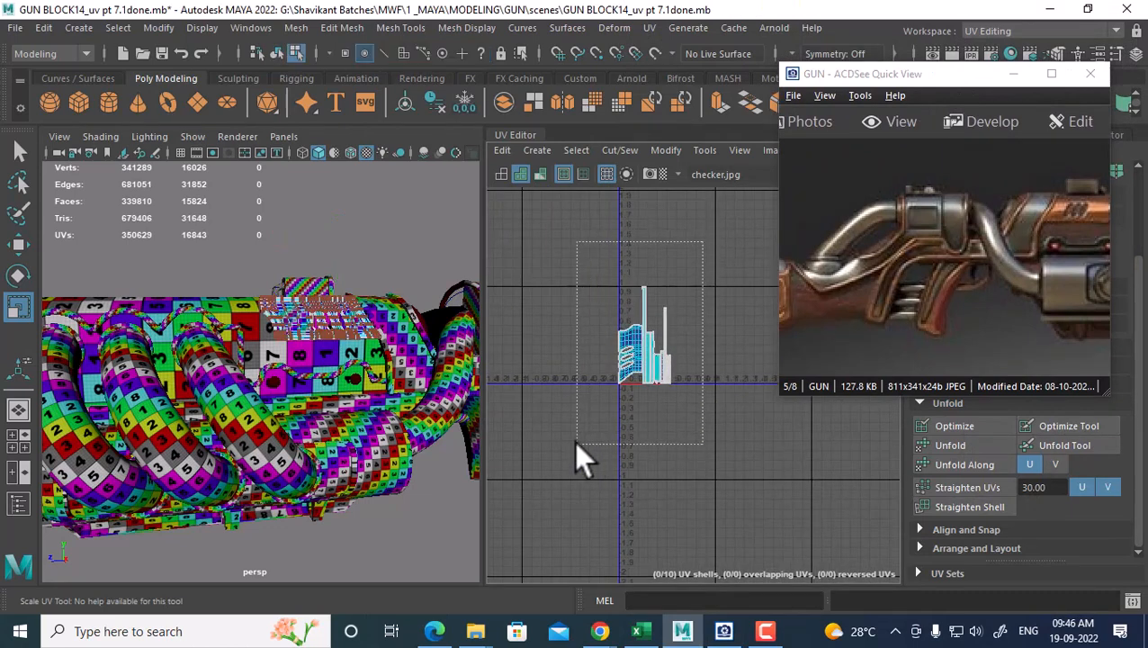
drag(576, 442, 576, 444)
alt+right_drag(609, 370, 605, 354)
key(w)
alt+right_drag(652, 384, 639, 318)
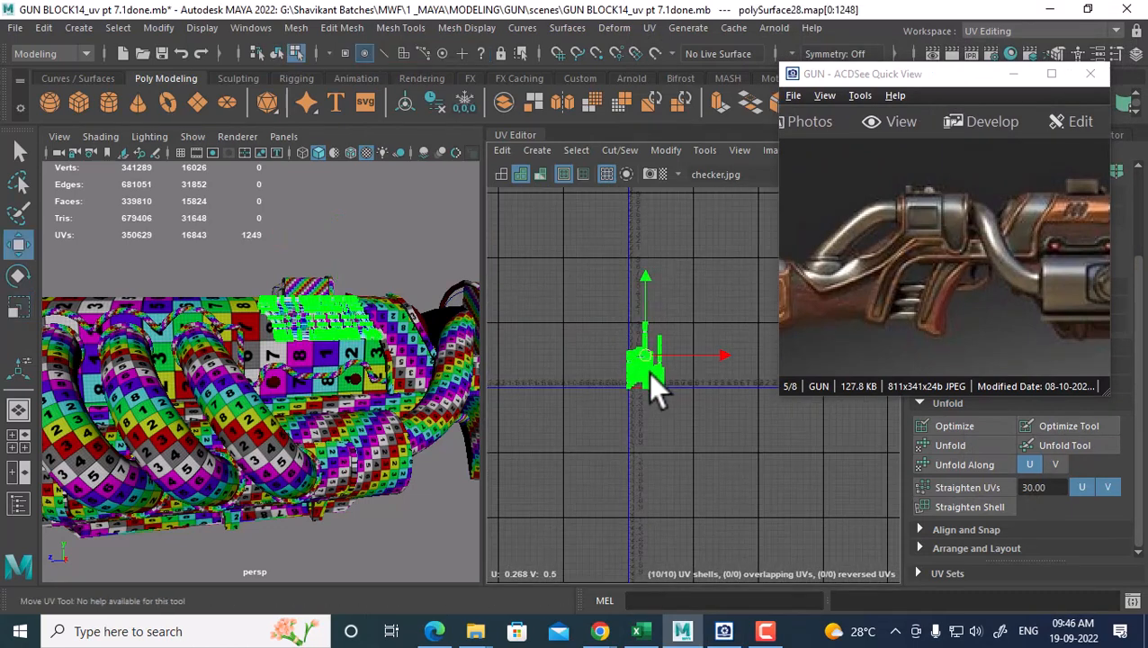
alt+middle_drag(634, 383, 656, 396)
drag(656, 396, 608, 240)
alt+drag(384, 402, 239, 389)
Select polySurface25, then return to object mode and select the tube assembly pTorus11
click(239, 390)
alt+middle_drag(617, 436, 635, 423)
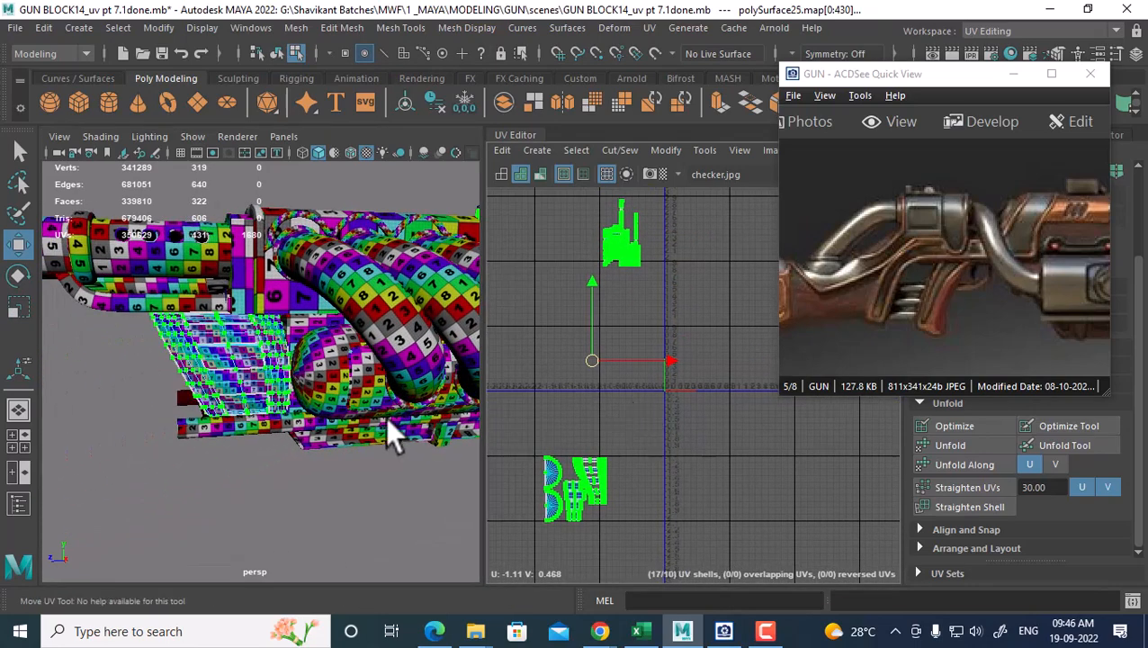
right_drag(186, 252, 285, 118)
click(257, 257)
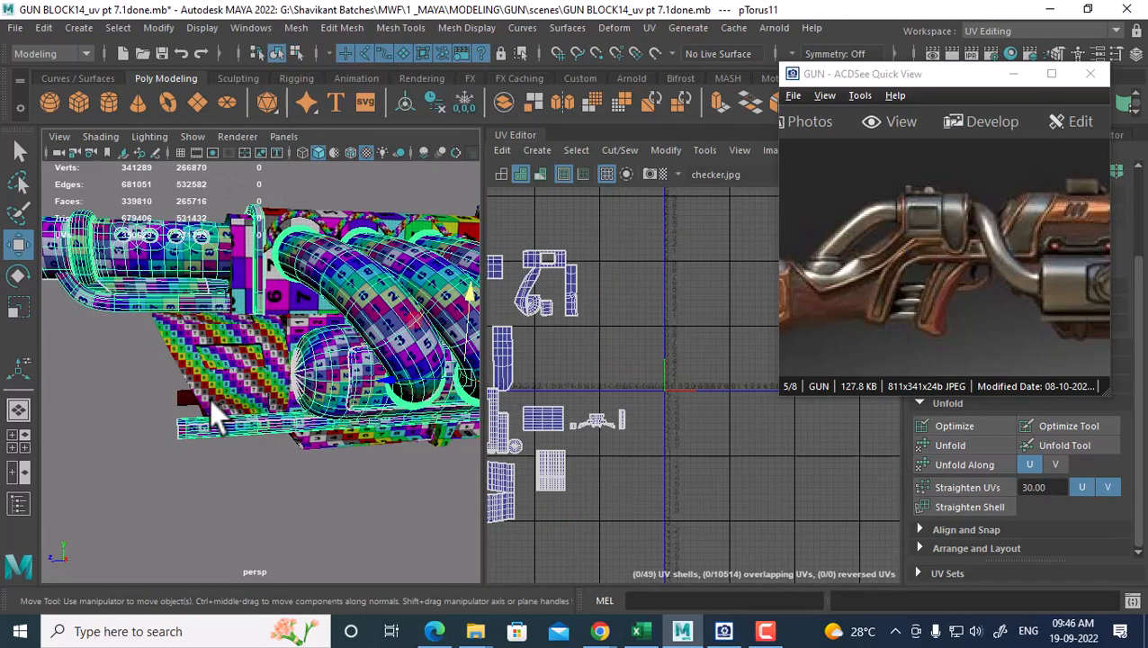
Select polySurface25, the upper plate and the pTorus11 tube assembly, and combine them into one mesh
click(211, 402)
middle_drag(608, 346, 605, 454)
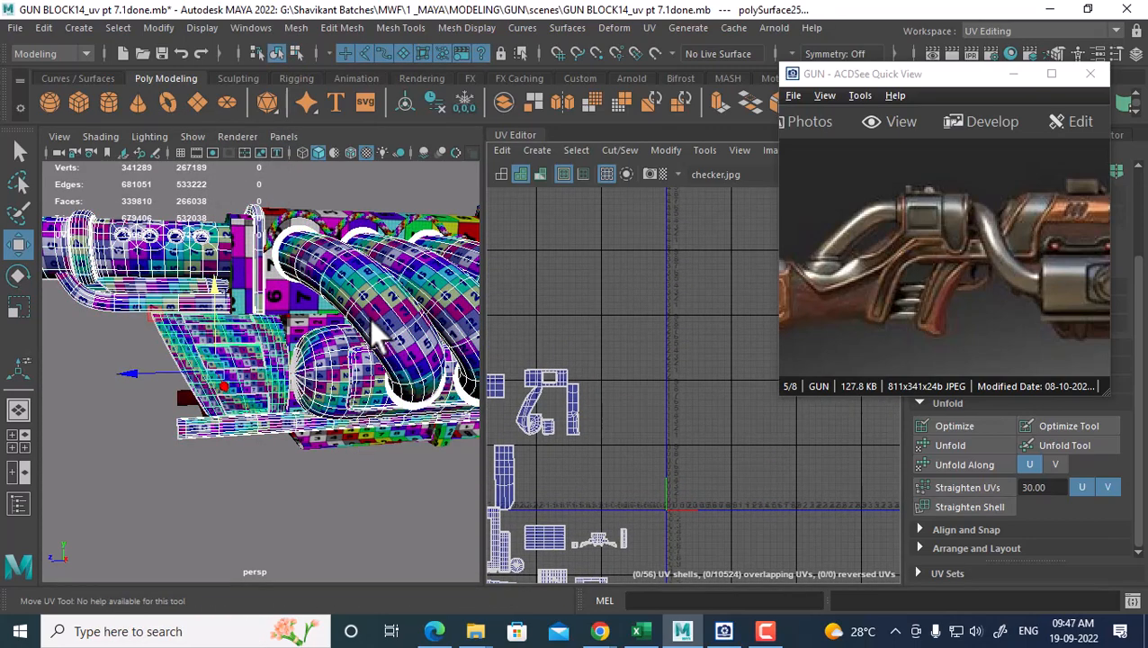
alt+drag(375, 327, 232, 426)
click(315, 271)
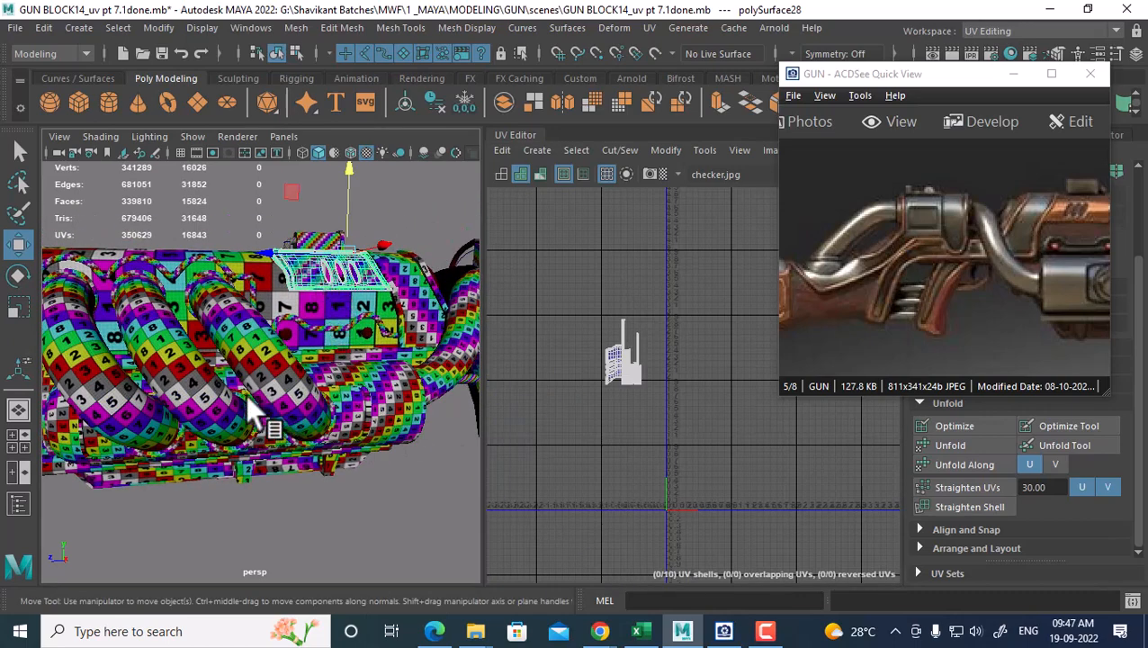
shift+click(161, 436)
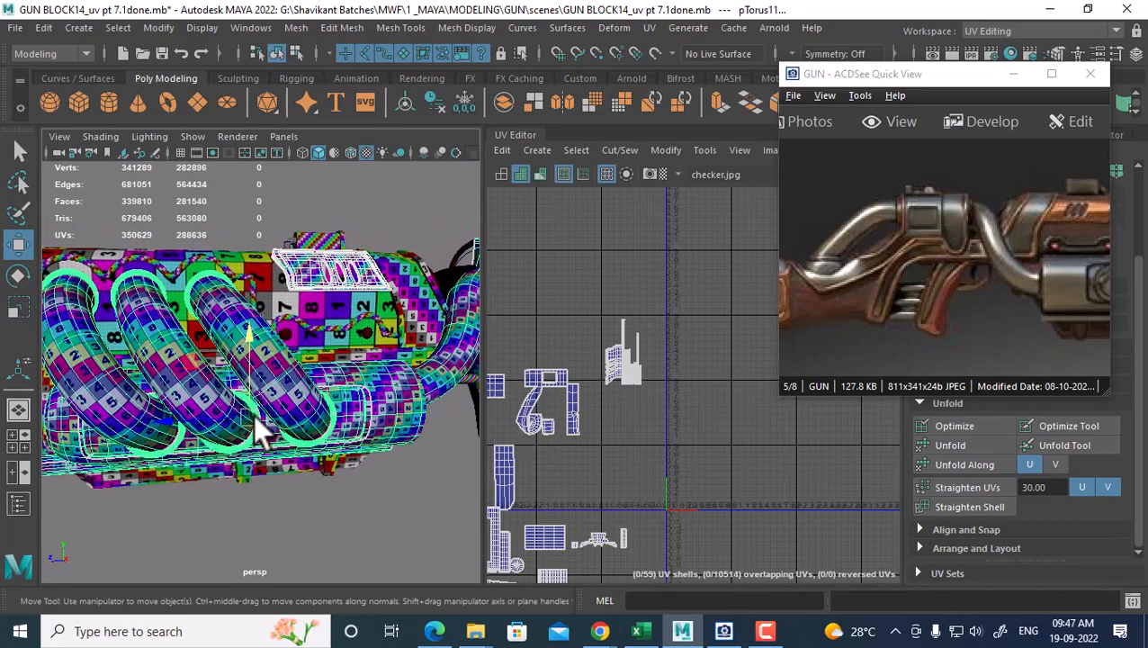
alt+drag(252, 414, 391, 399)
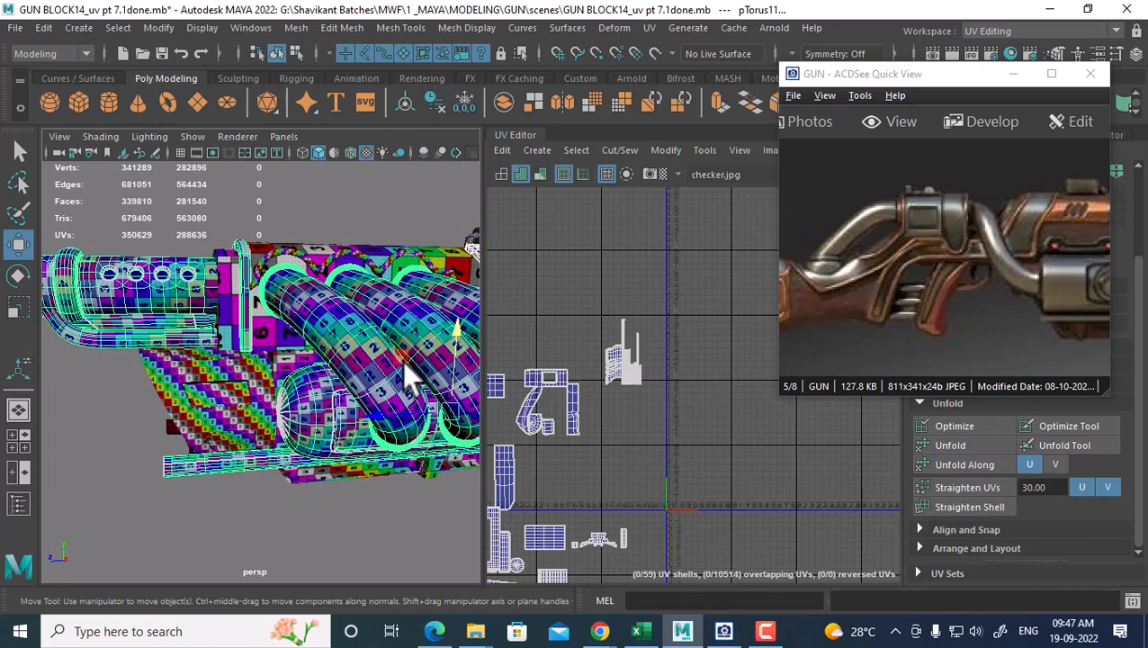
shift+right_drag(346, 235, 313, 542)
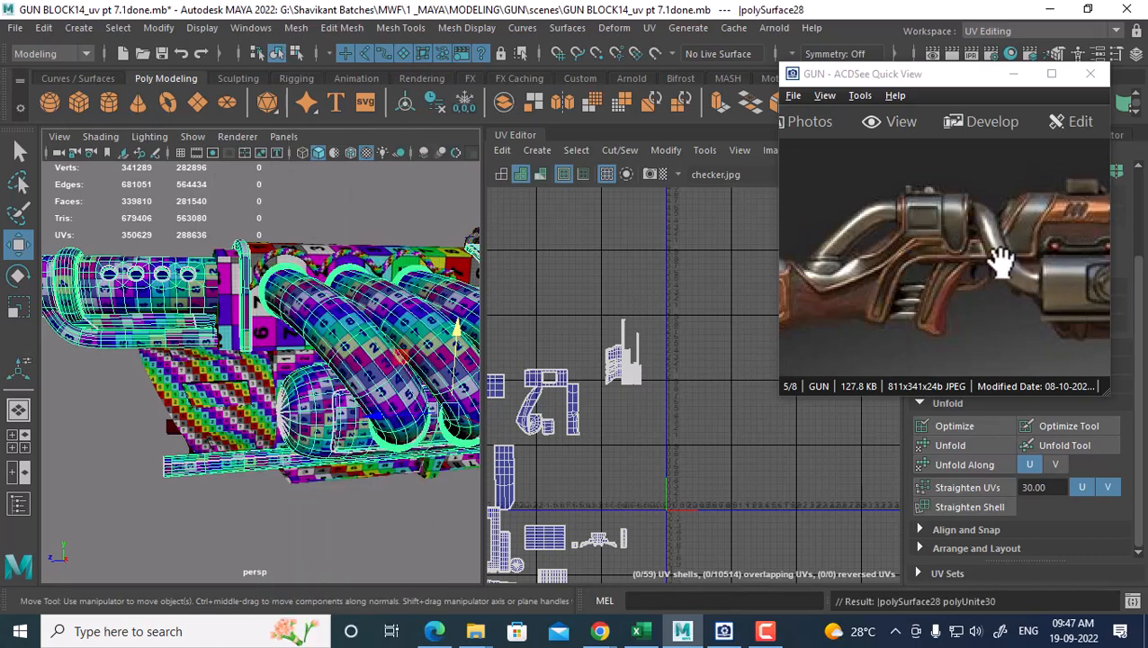
Select every face of the combined part to inspect its UVs, then return to object selection
drag(997, 282, 943, 269)
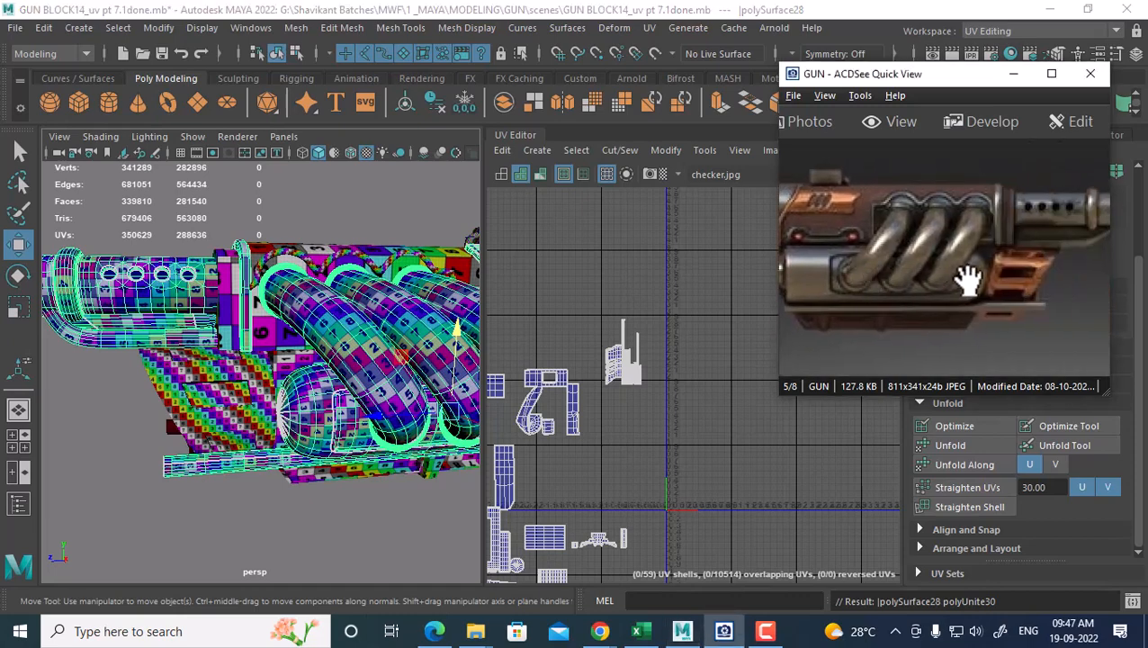
alt+middle_drag(366, 319, 274, 267)
scroll(681, 411, up, 1)
alt+middle_drag(681, 412, 736, 294)
alt+right_drag(176, 369, 264, 352)
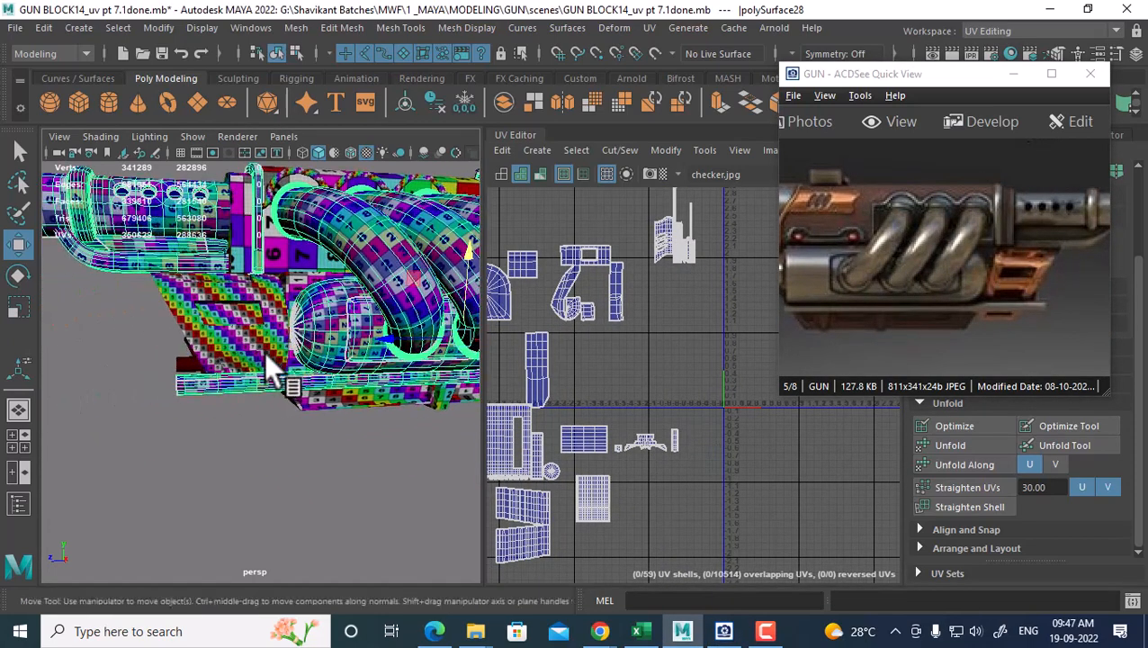
right_drag(233, 309, 243, 216)
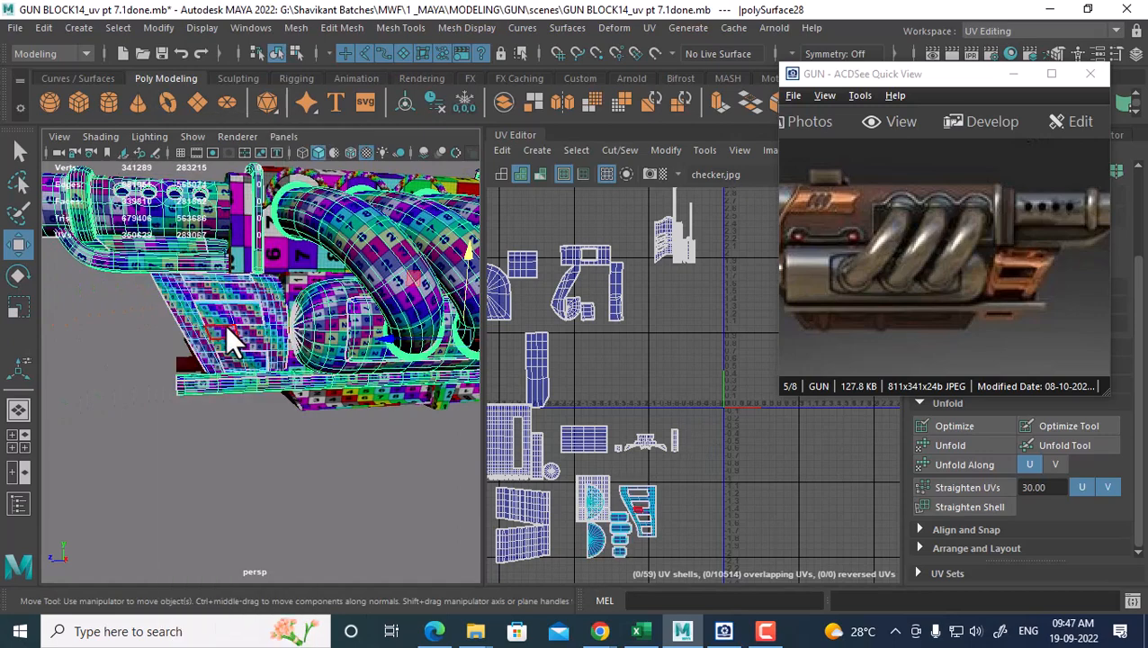
double_click(227, 325)
scroll(594, 423, down, 3)
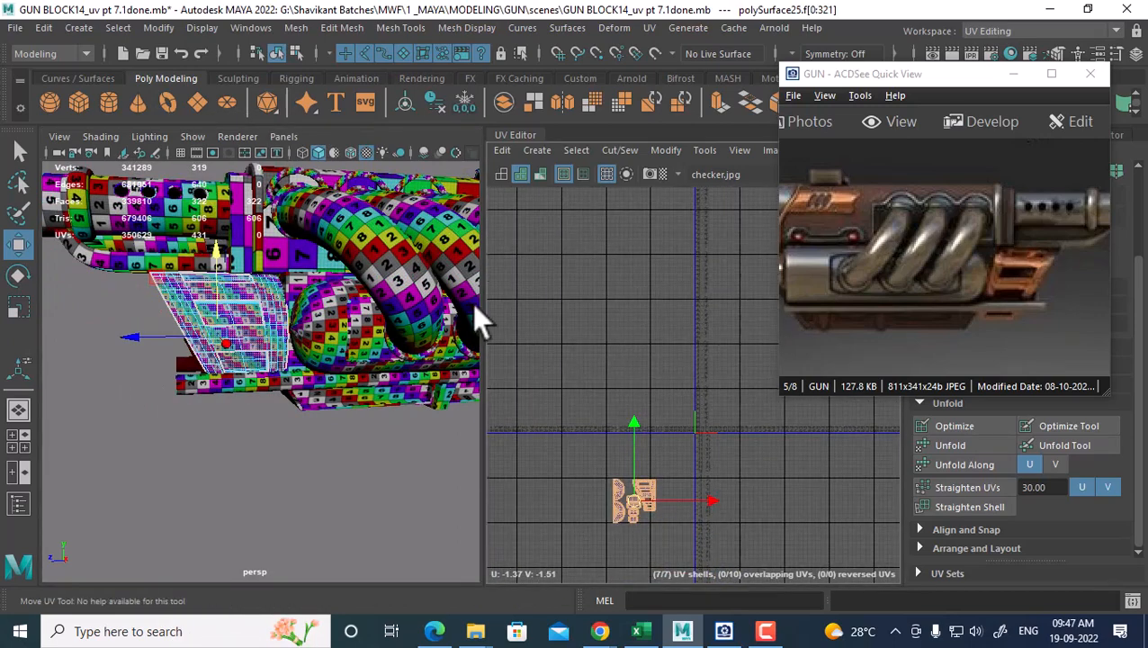
right_click(275, 310)
right_drag(266, 297, 392, 138)
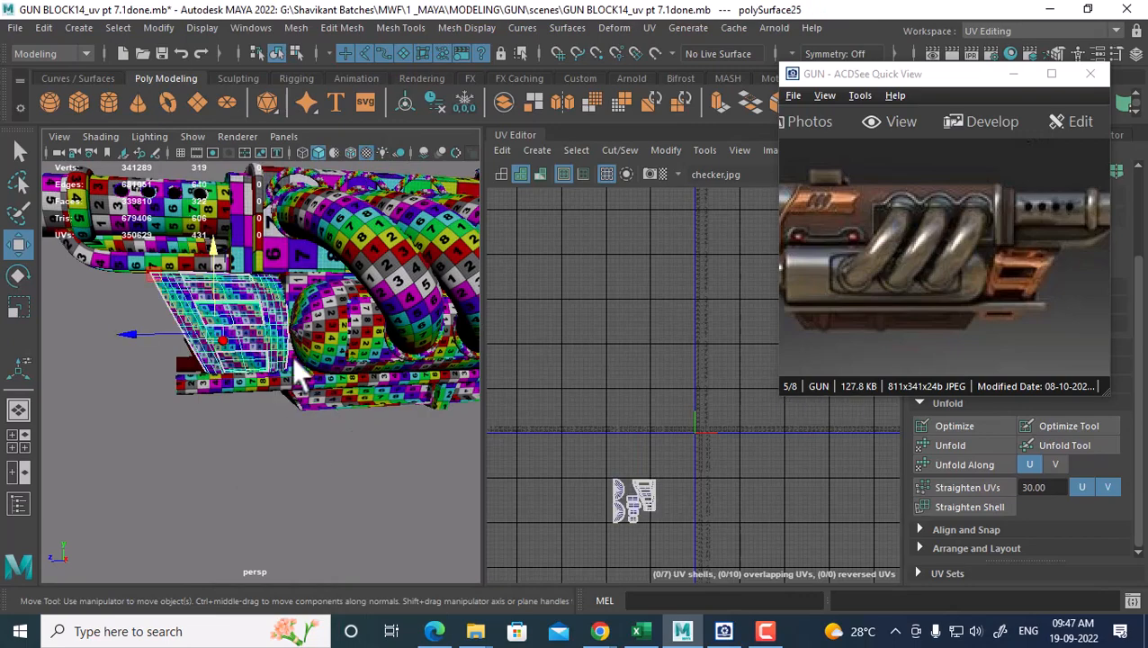
Frame the coiled barrel and pick out polySurface28 and the long coiled tube
alt+right_drag(291, 357, 301, 378)
scroll(324, 373, down, 3)
drag(992, 287, 1070, 298)
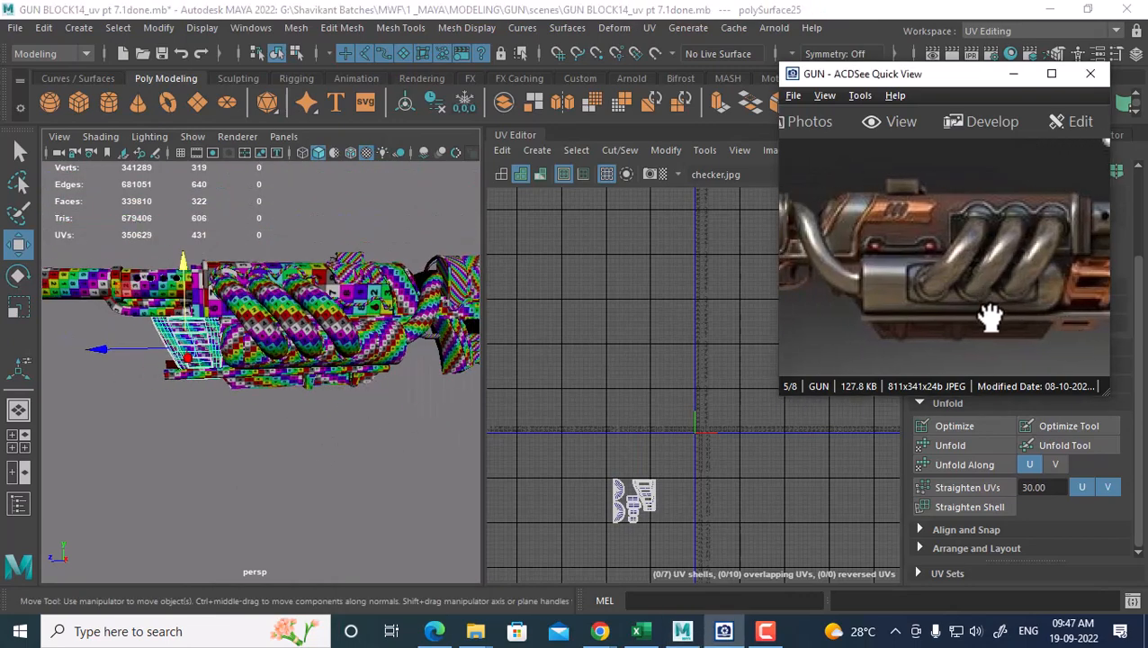
alt+middle_drag(326, 320, 389, 387)
scroll(323, 356, up, 4)
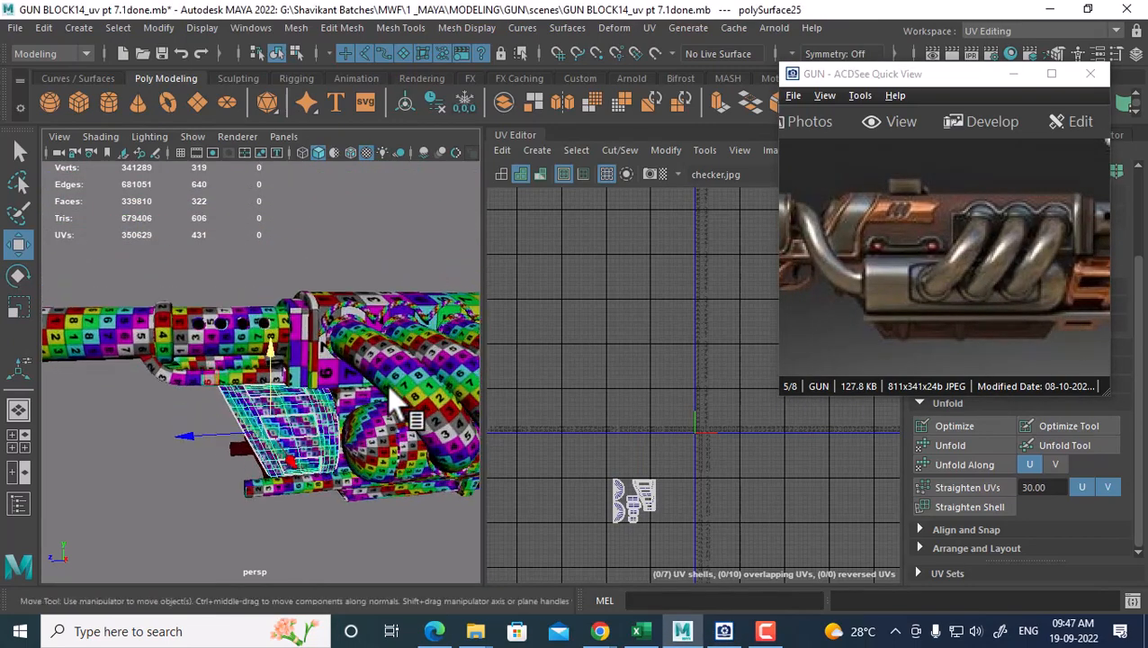
click(323, 311)
click(336, 302)
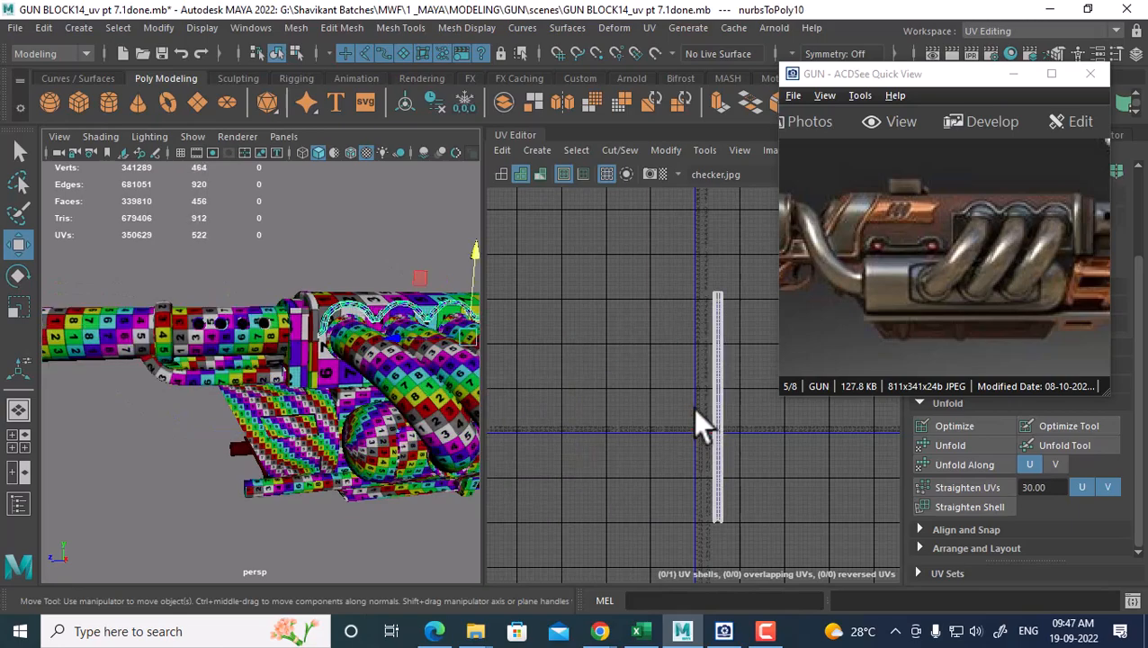
Combine the body mesh polySurface28 with the coiled tube nurbsToPoly10 into polySurface57
alt+middle_drag(370, 383, 337, 382)
alt+drag(303, 379, 281, 342)
scroll(279, 356, down, 4)
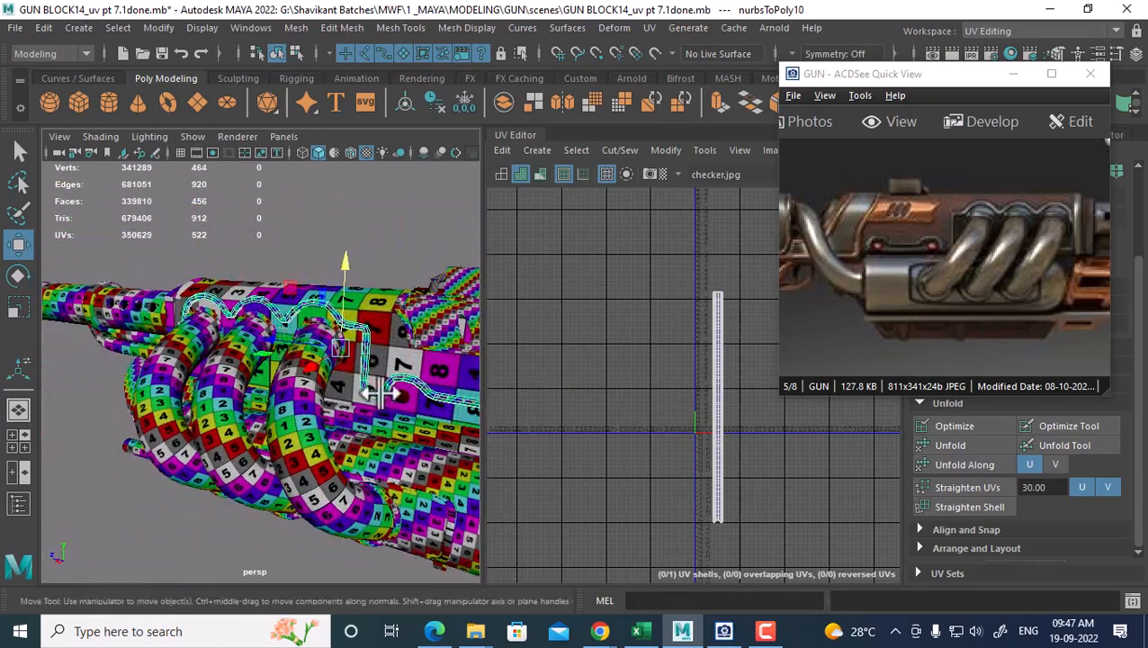
alt+middle_drag(379, 391, 344, 418)
scroll(720, 472, down, 2)
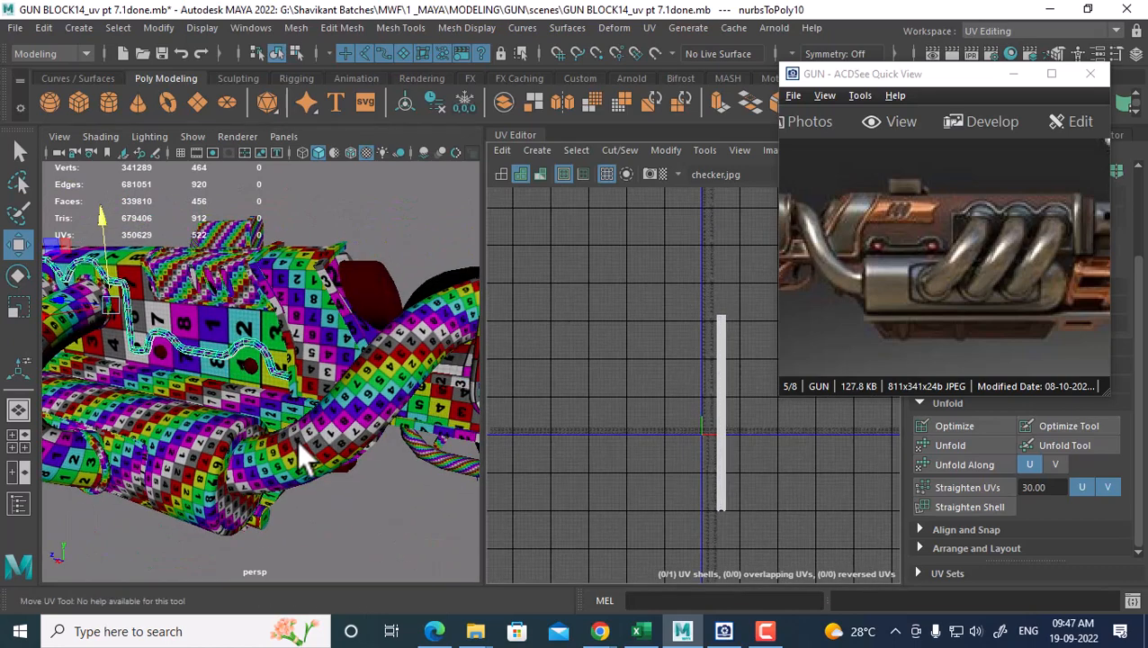
click(309, 459)
click(297, 396)
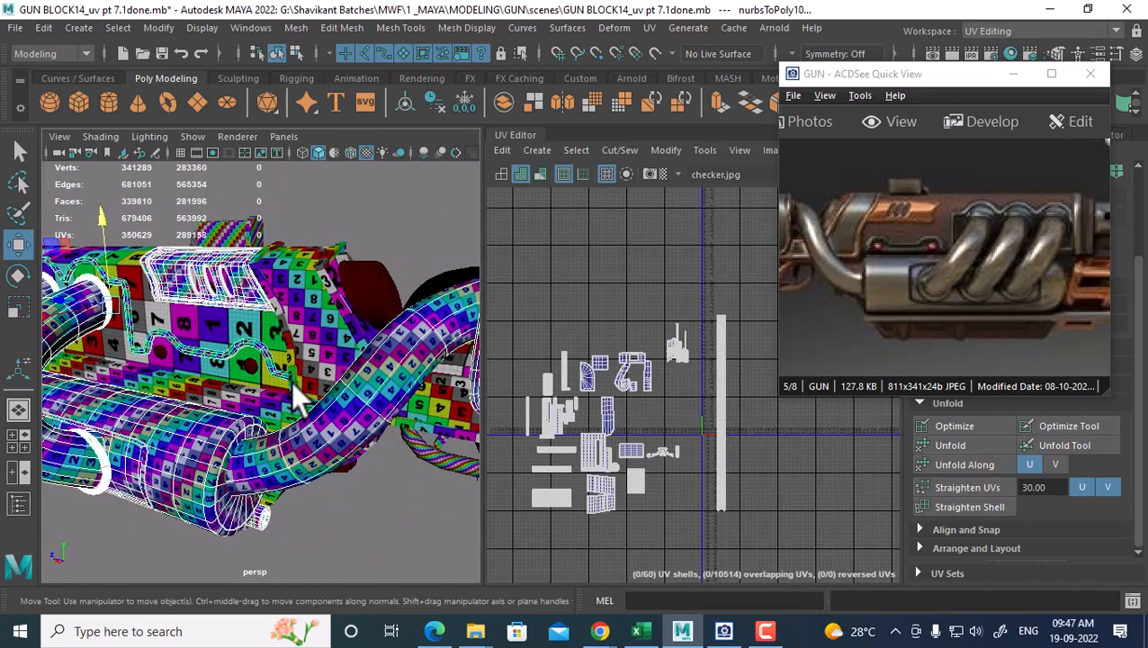
shift+right_drag(353, 215, 351, 542)
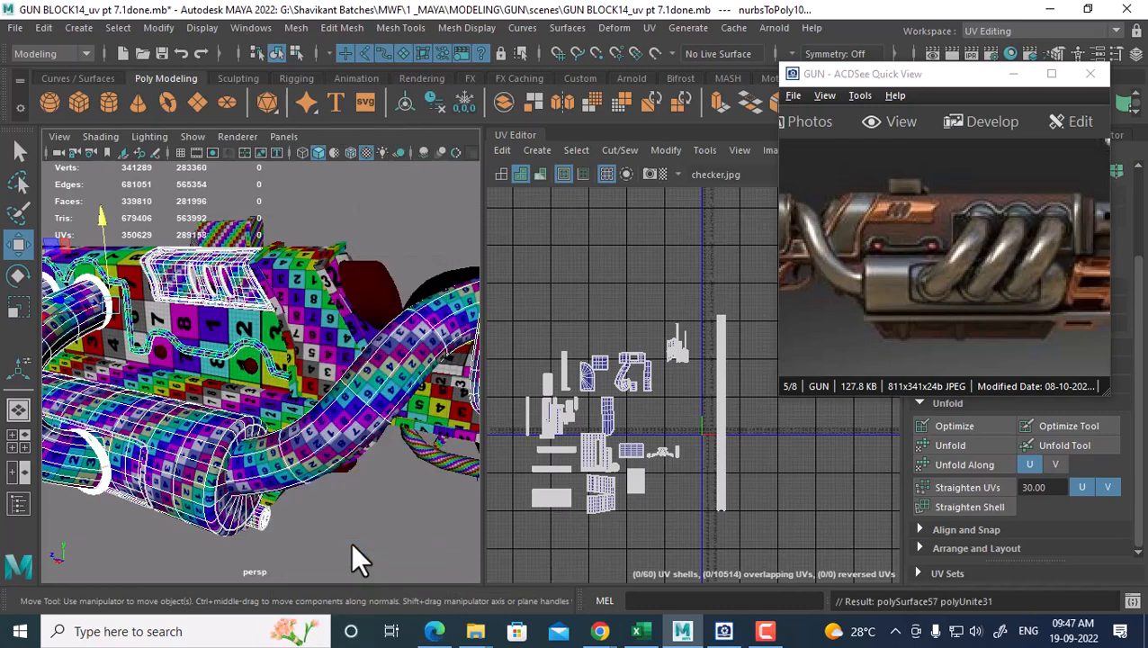
Select the long tube's whole UV shell and move it left of the other shells
right_drag(721, 362, 754, 357)
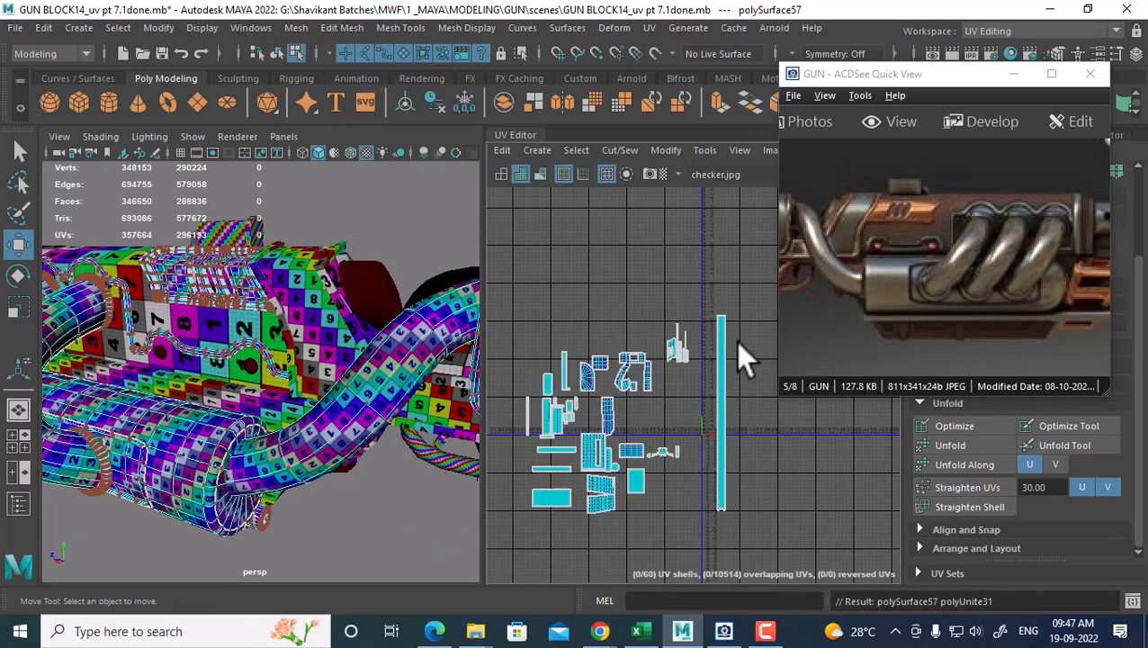
drag(743, 309, 709, 358)
ctrl+right_drag(725, 367, 744, 378)
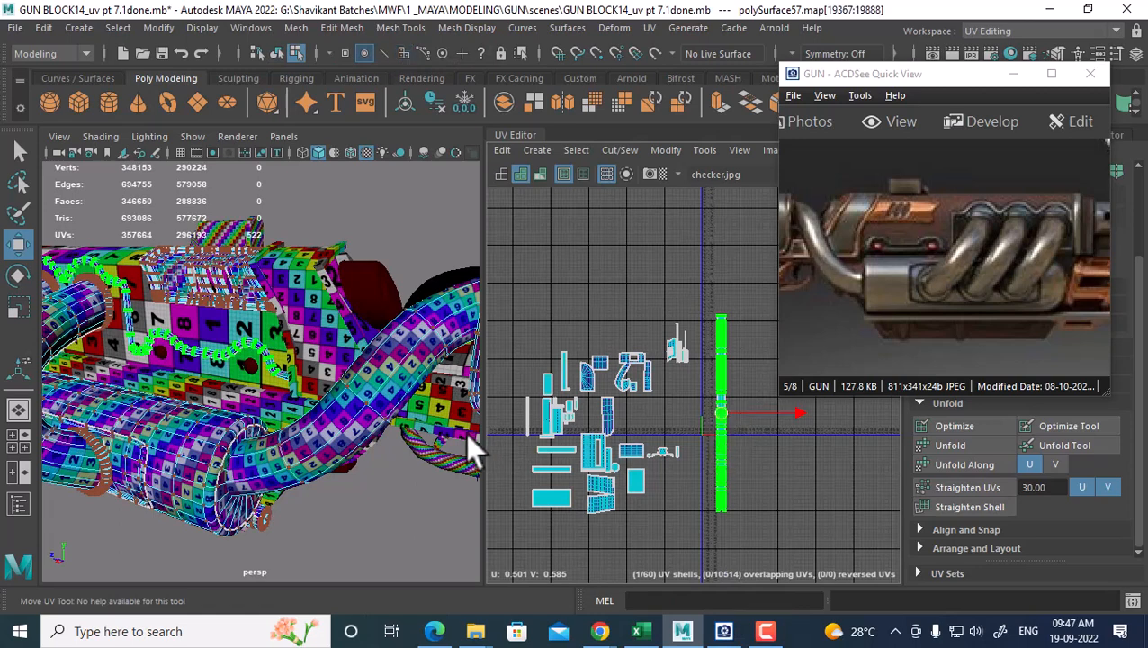
drag(721, 413, 465, 432)
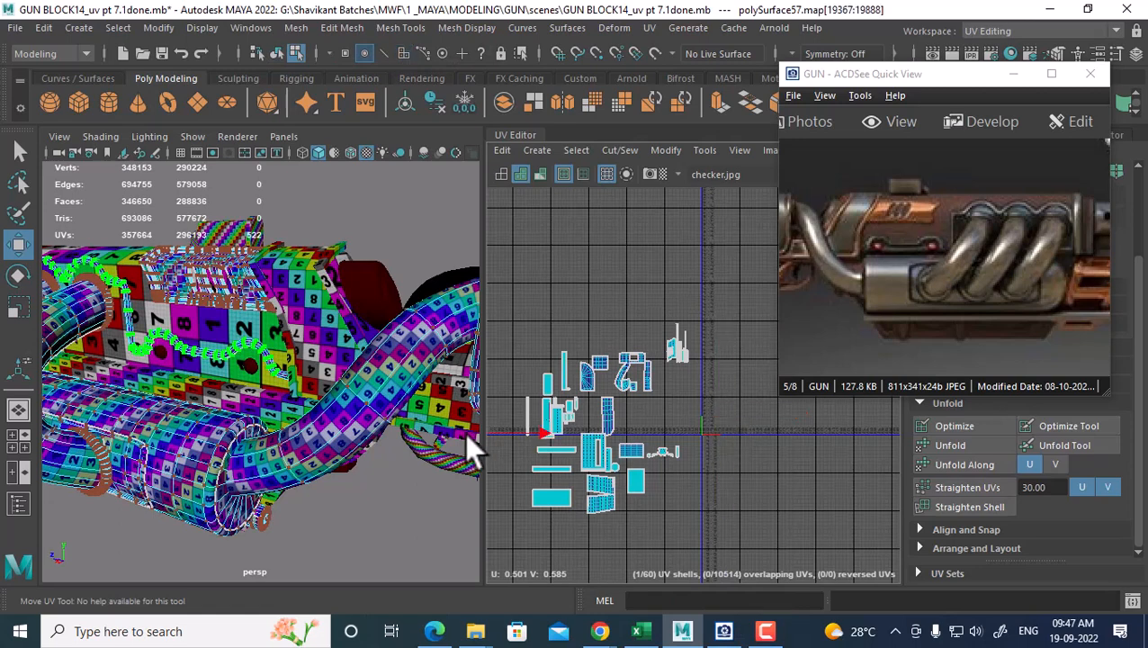
alt+middle_drag(600, 427, 731, 420)
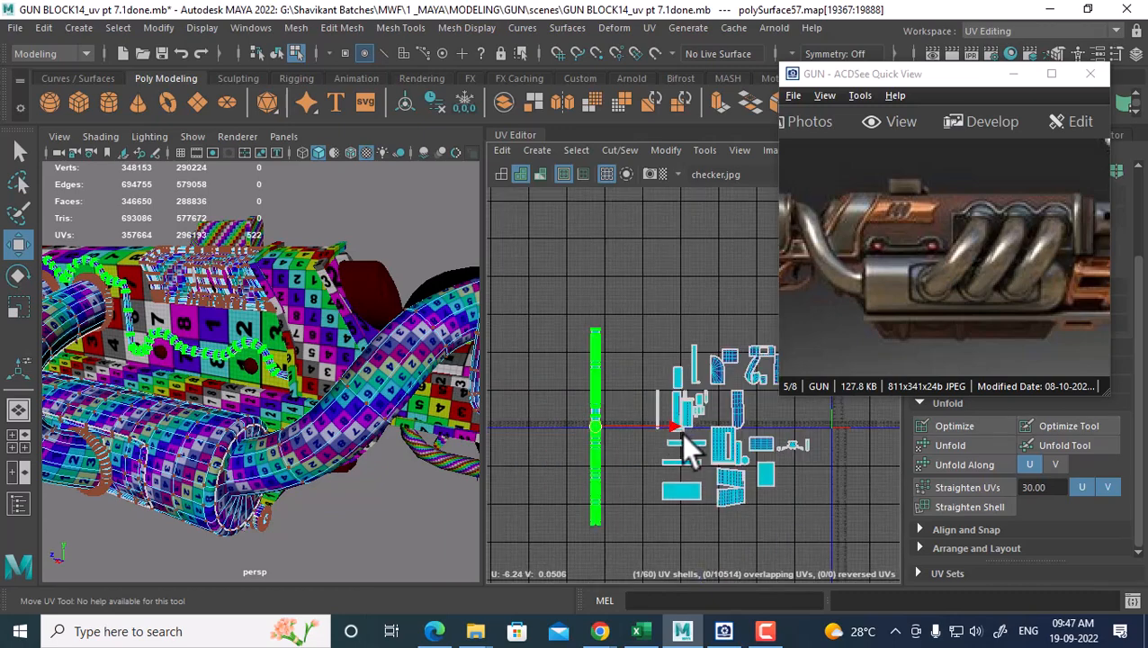
drag(683, 425, 687, 423)
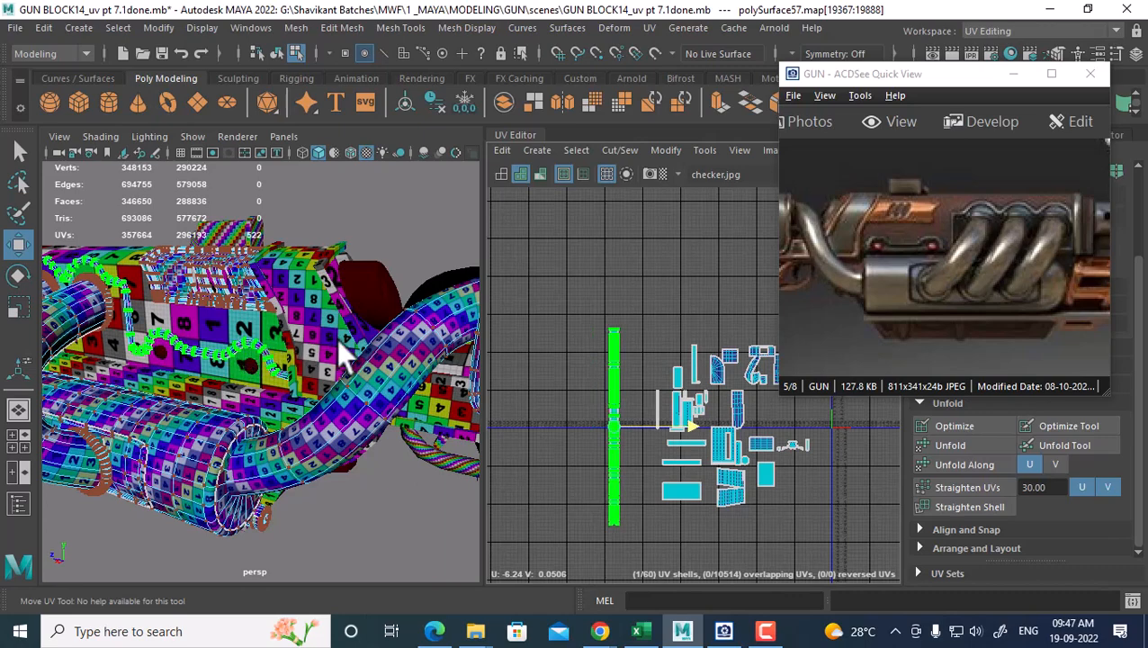
Frame the tube and return to object mode with nothing selected
key(f)
mouse_move(318, 396)
alt+mouse_down()
mouse_move(270, 323)
mouse_move(274, 378)
mouse_move(320, 407)
alt+mouse_up()
right_click(314, 402)
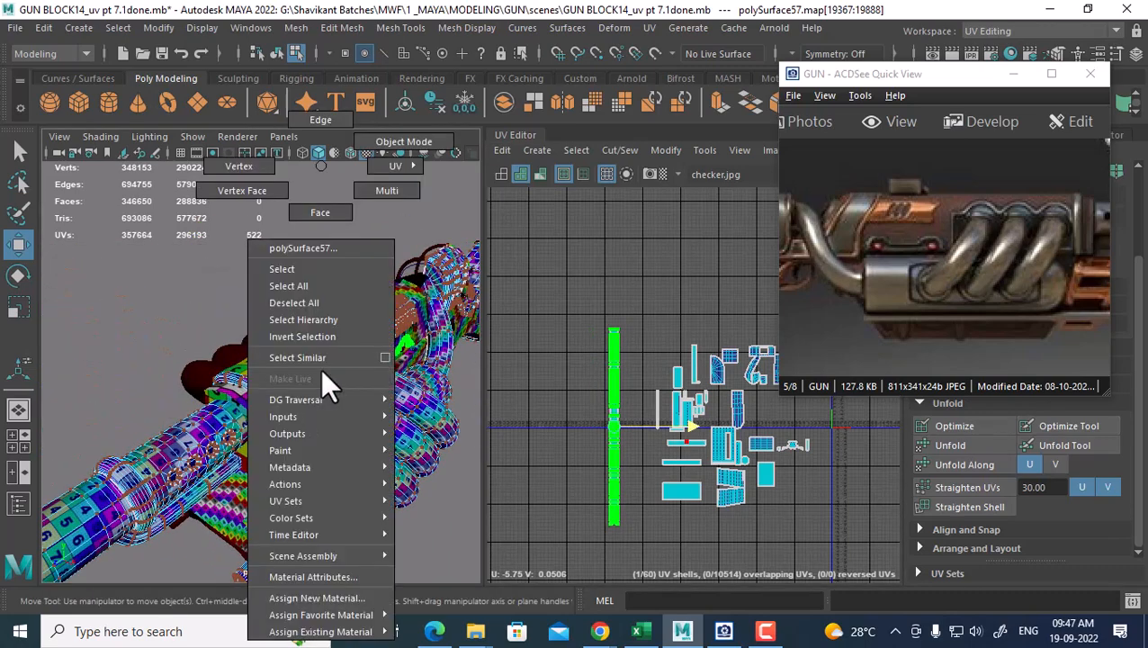
click(416, 138)
click(416, 529)
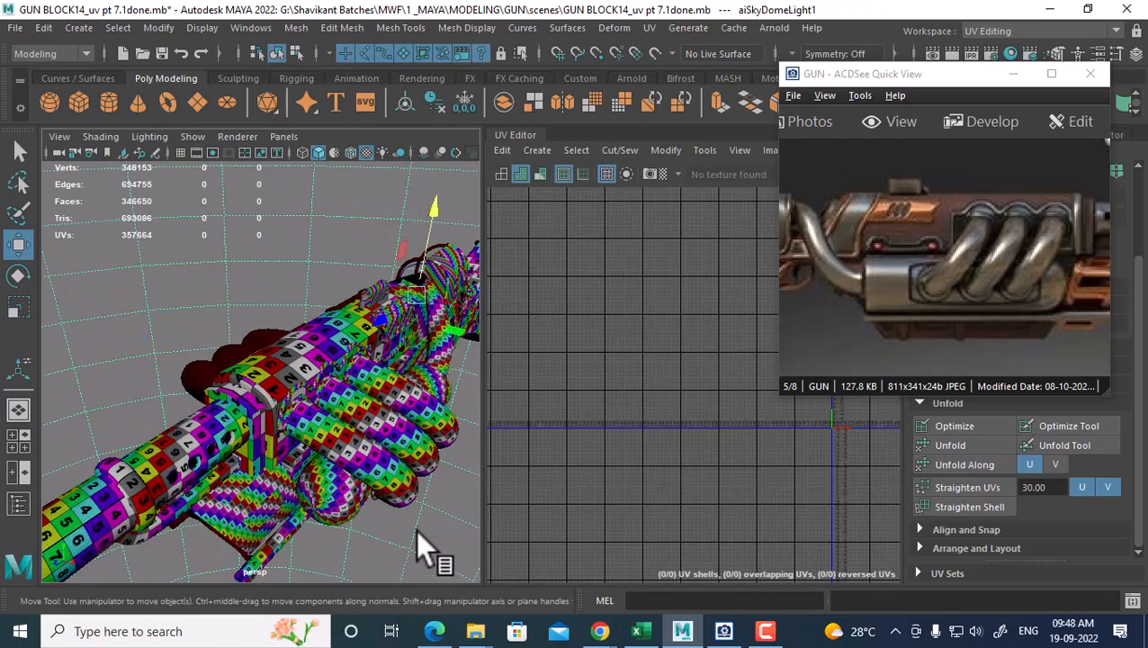
Select the combined gun mesh, then polySurface56, to view its UVs
click(381, 475)
alt+drag(379, 530, 333, 478)
alt+middle_drag(706, 500, 680, 448)
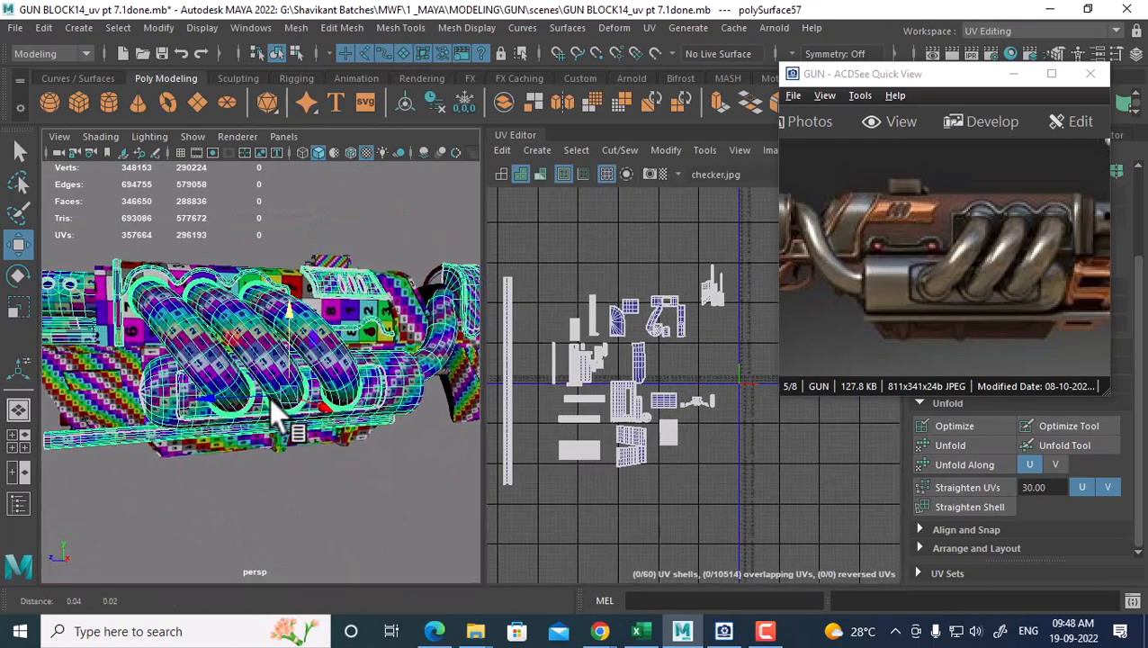
alt+drag(269, 398, 301, 414)
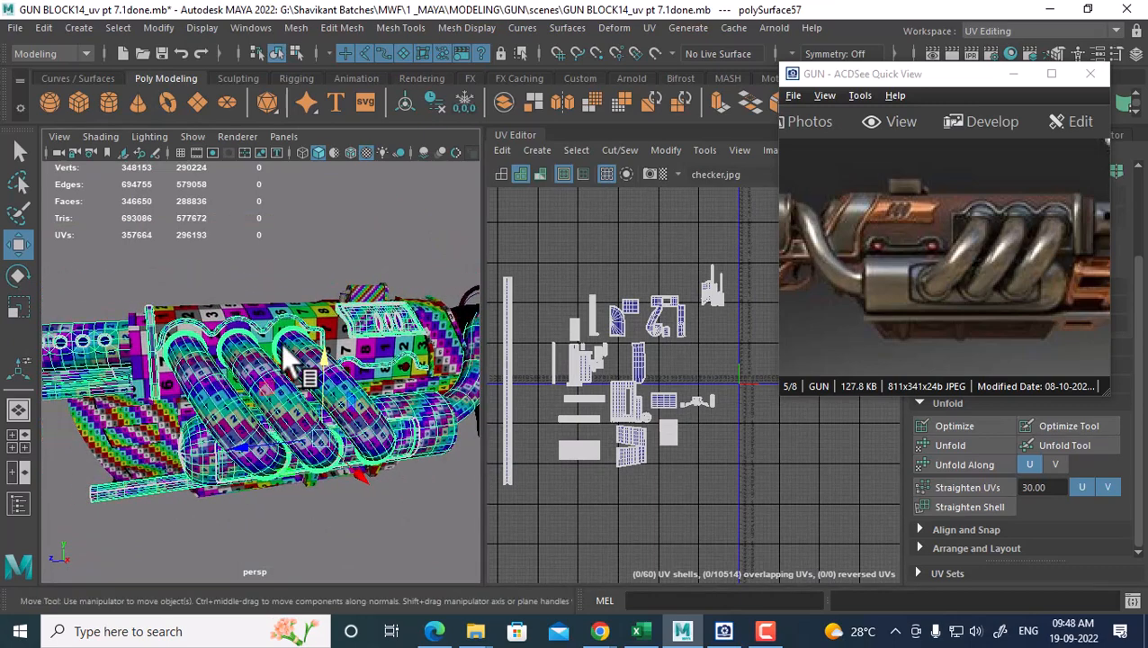
mouse_move(376, 369)
alt+mouse_down()
mouse_move(397, 409)
mouse_move(376, 360)
alt+mouse_up()
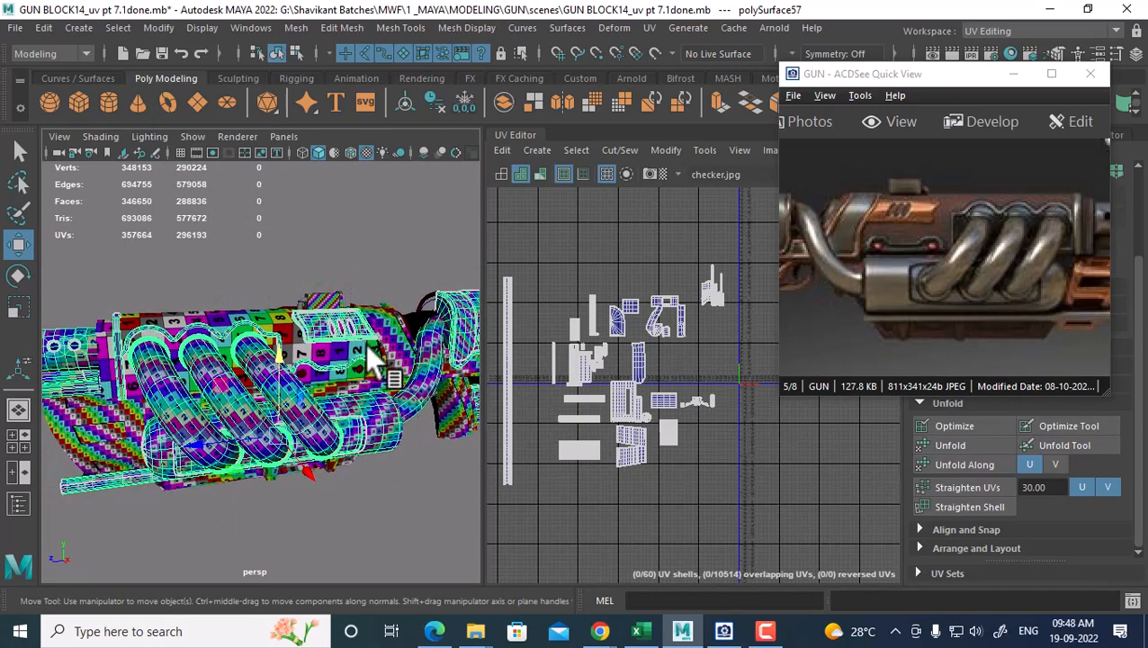
click(365, 351)
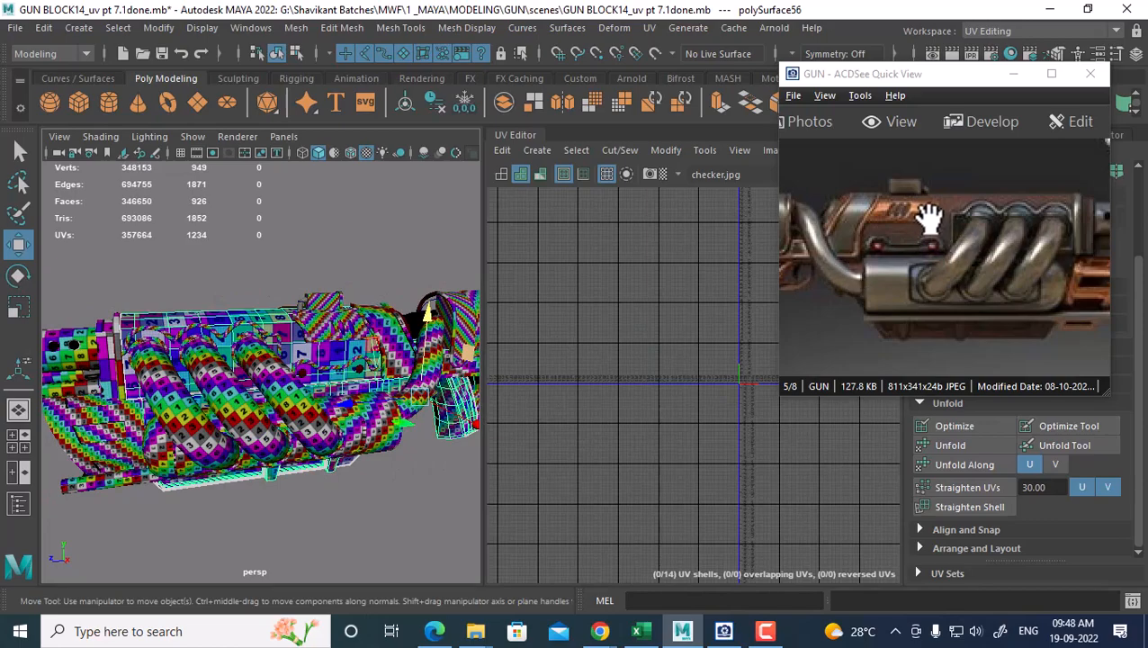
Inspect the box pCube7's UV shells and isolate the curved pipe beside it
click(319, 297)
alt+right_drag(326, 351, 305, 465)
alt+drag(305, 465, 353, 358)
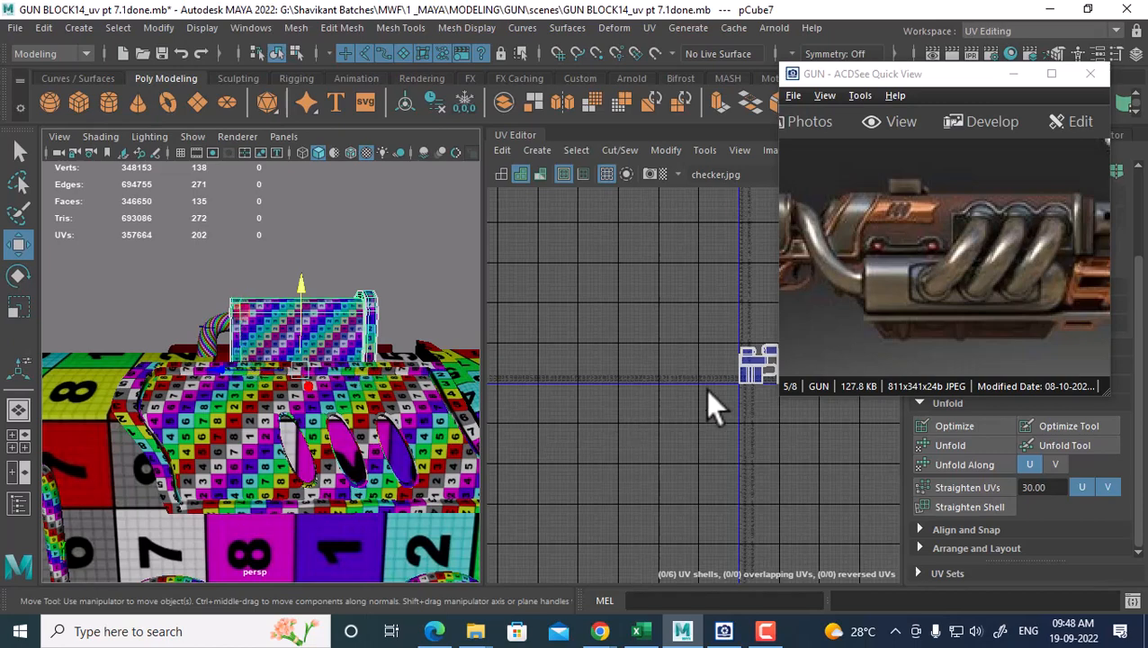
alt+middle_drag(747, 376, 641, 389)
alt+right_drag(641, 389, 657, 432)
alt+drag(244, 286, 307, 276)
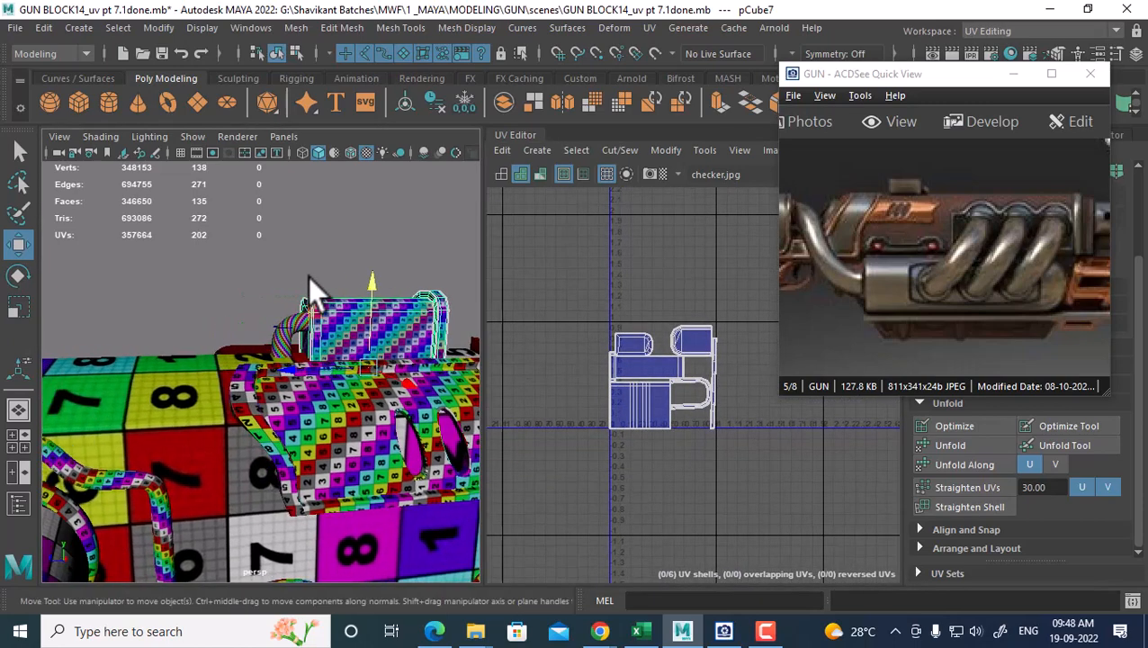
click(299, 335)
shift+click(393, 320)
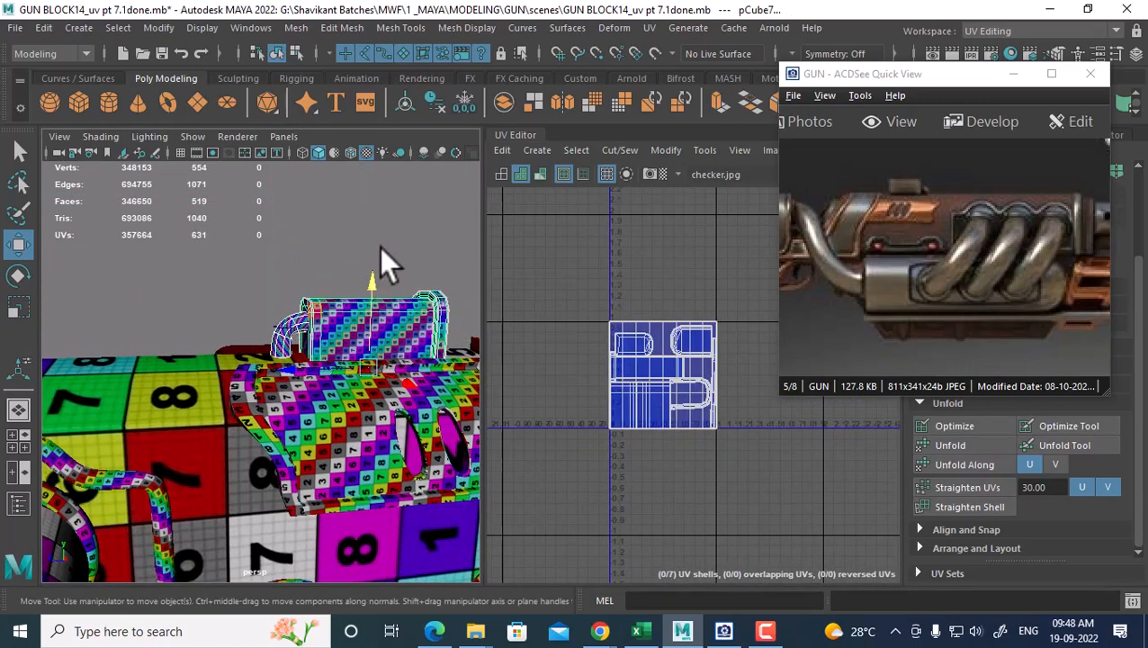
shift+right_drag(380, 246, 383, 179)
click(380, 194)
click(306, 331)
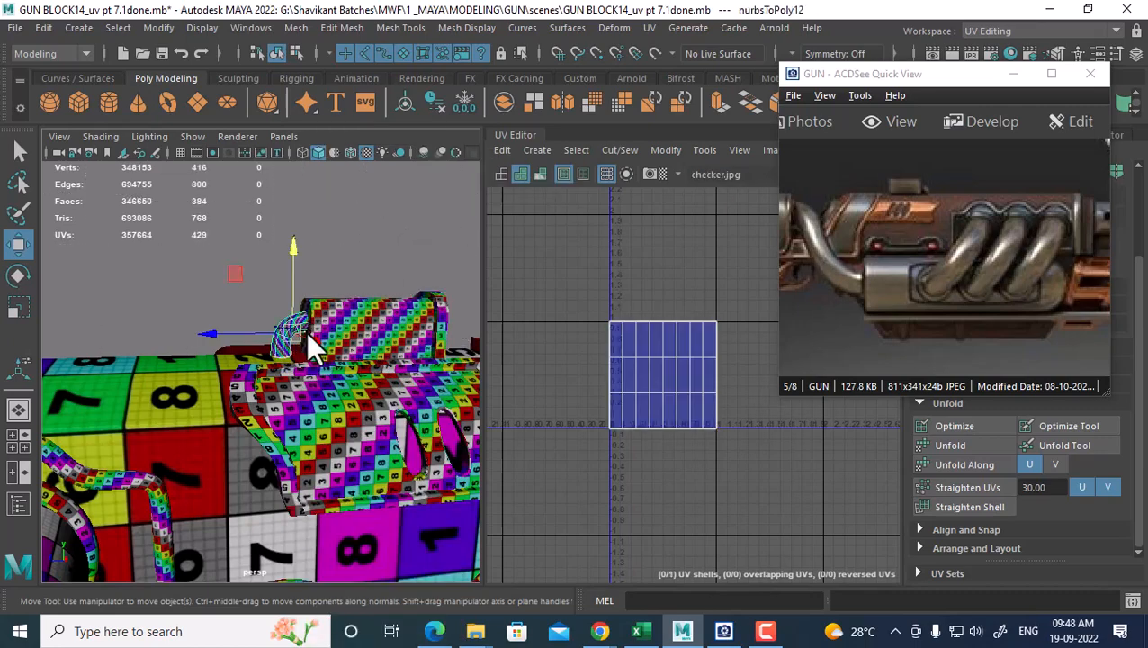
Shift the pipe's UV shell down in V, then combine the box and pipe into one mesh
right_drag(657, 340, 731, 318)
drag(585, 470, 585, 470)
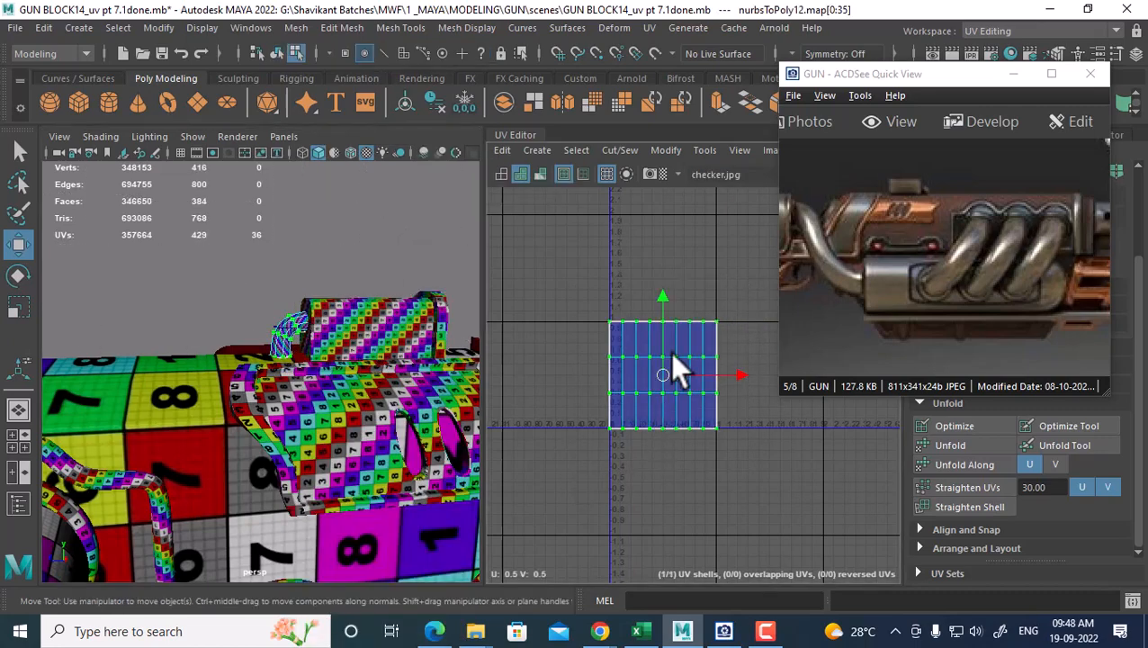
drag(660, 297, 657, 458)
right_drag(379, 317, 460, 144)
click(368, 313)
shift+click(272, 335)
shift+right_drag(315, 238, 285, 535)
scroll(592, 372, down, 2)
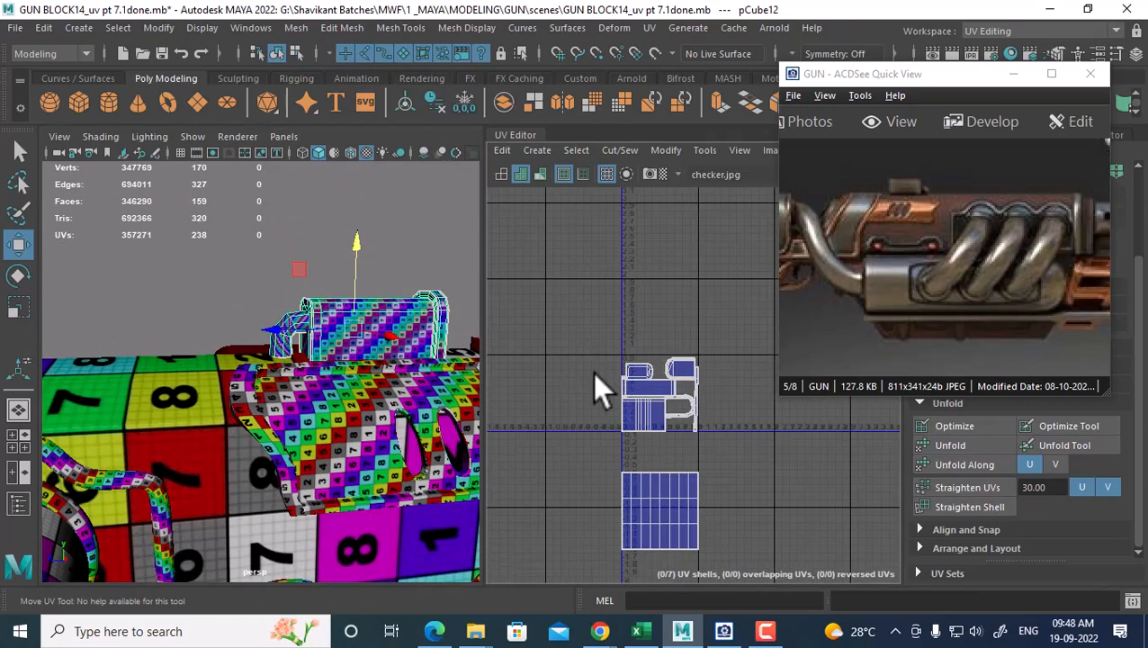
Select all UVs of the combined part, lay them out and scale them down
alt+middle_drag(592, 373, 567, 279)
right_drag(659, 330, 771, 302)
drag(734, 227, 546, 553)
key(w)
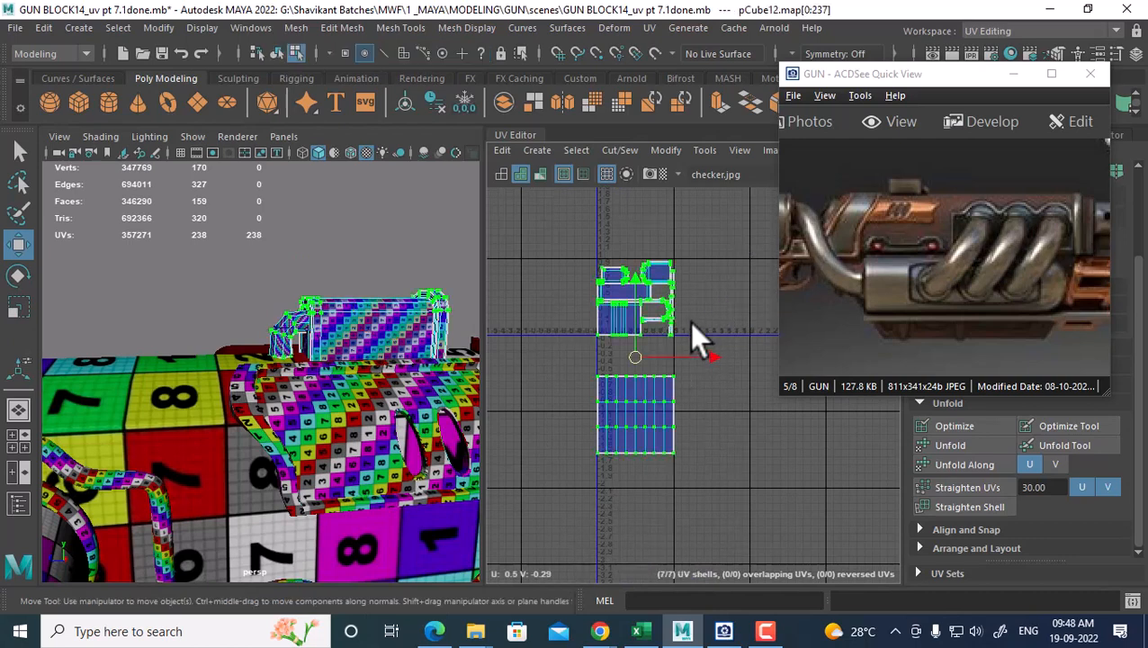
shift+right_drag(700, 261, 533, 365)
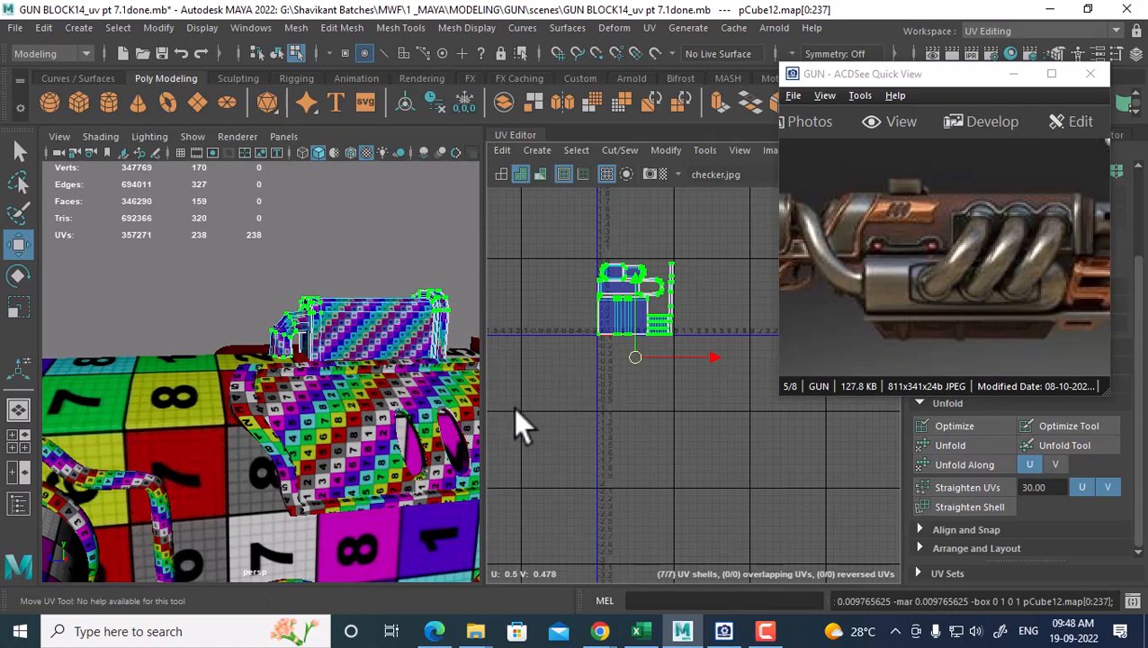
key(r)
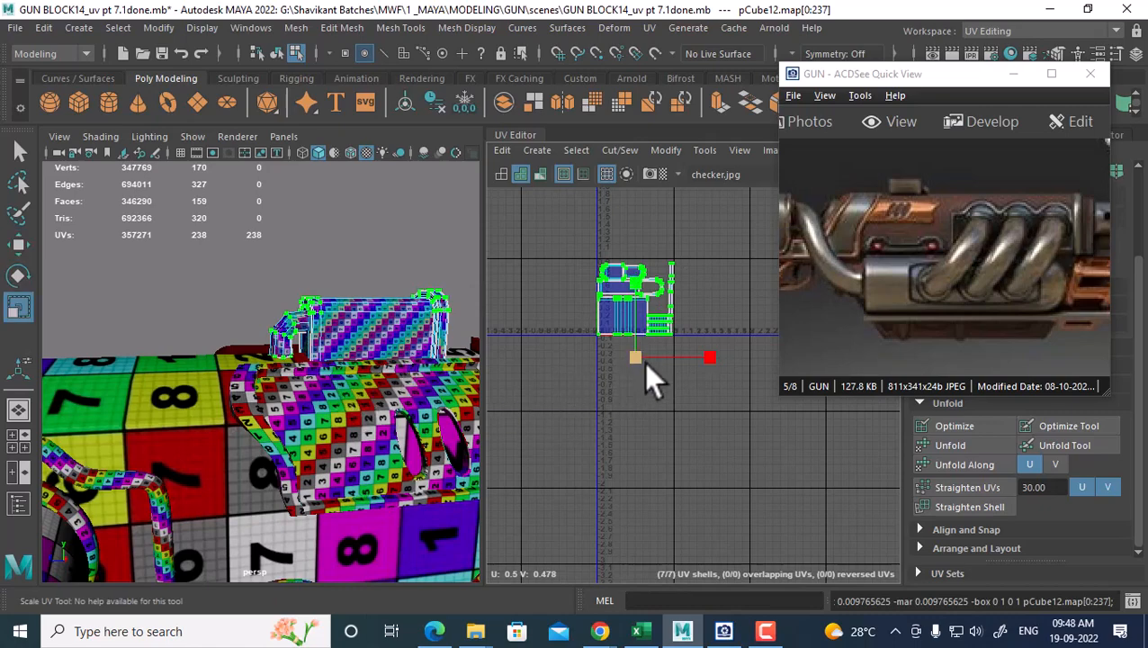
drag(643, 361, 593, 348)
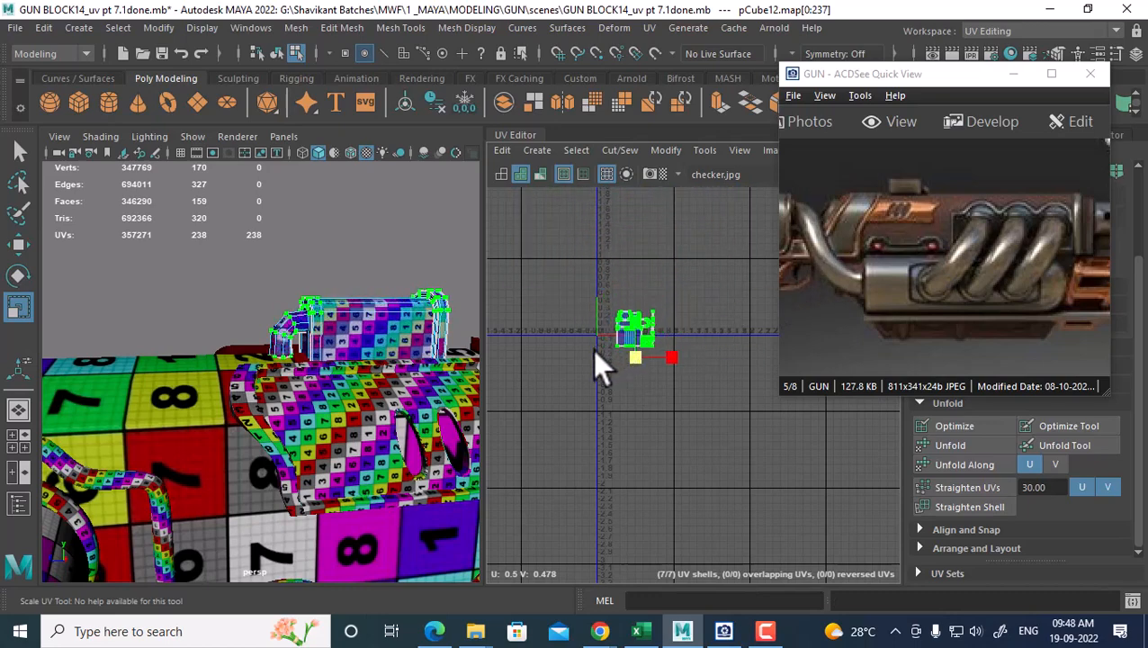
key(w)
scroll(653, 378, down, 1)
Combine the part with the gun body and slot its shell into an empty gap among the body's shells
right_drag(264, 405, 310, 128)
click(333, 397)
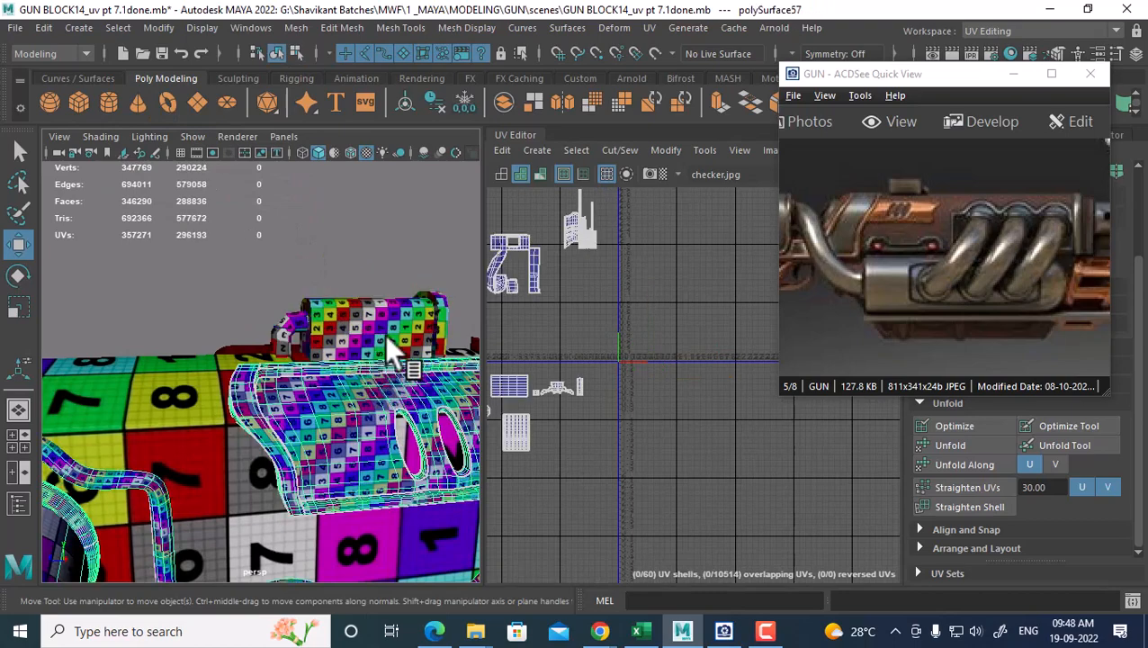
shift+right_drag(401, 244, 369, 537)
right_drag(664, 384, 720, 395)
click(648, 355)
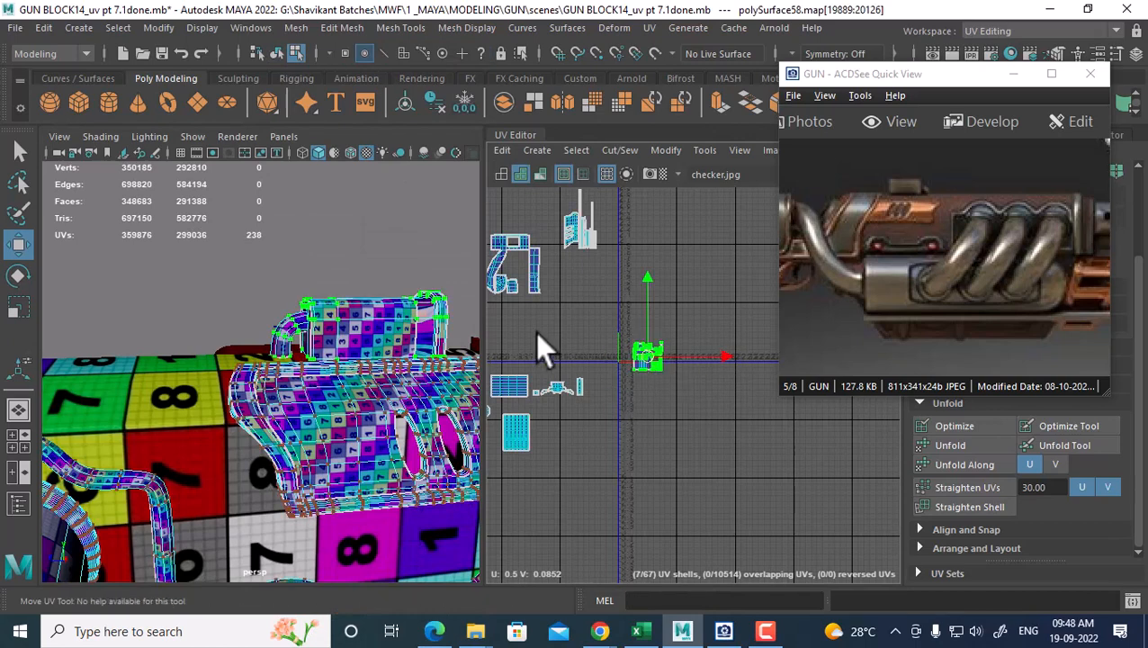
drag(646, 352, 534, 332)
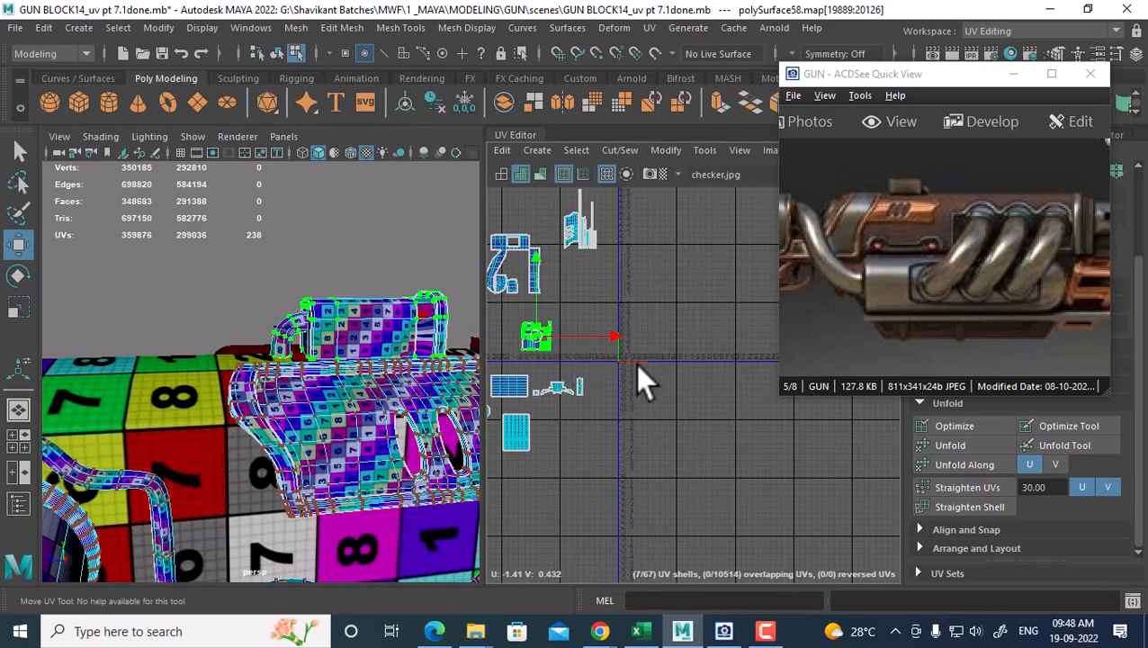
alt+middle_drag(638, 365, 669, 371)
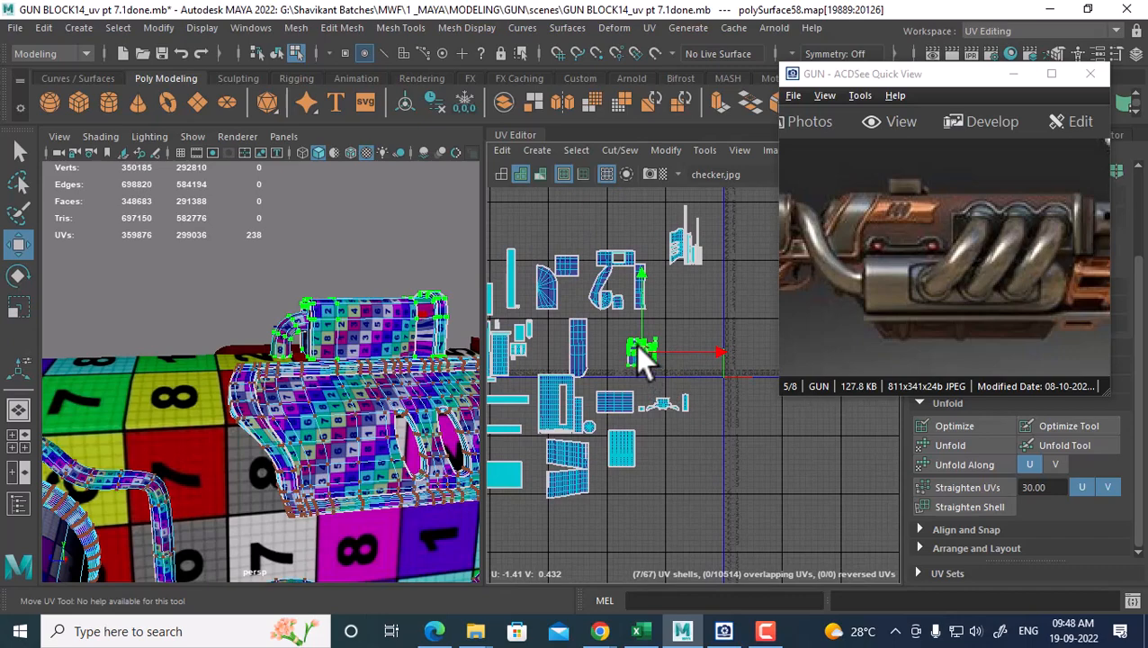
drag(639, 345, 633, 349)
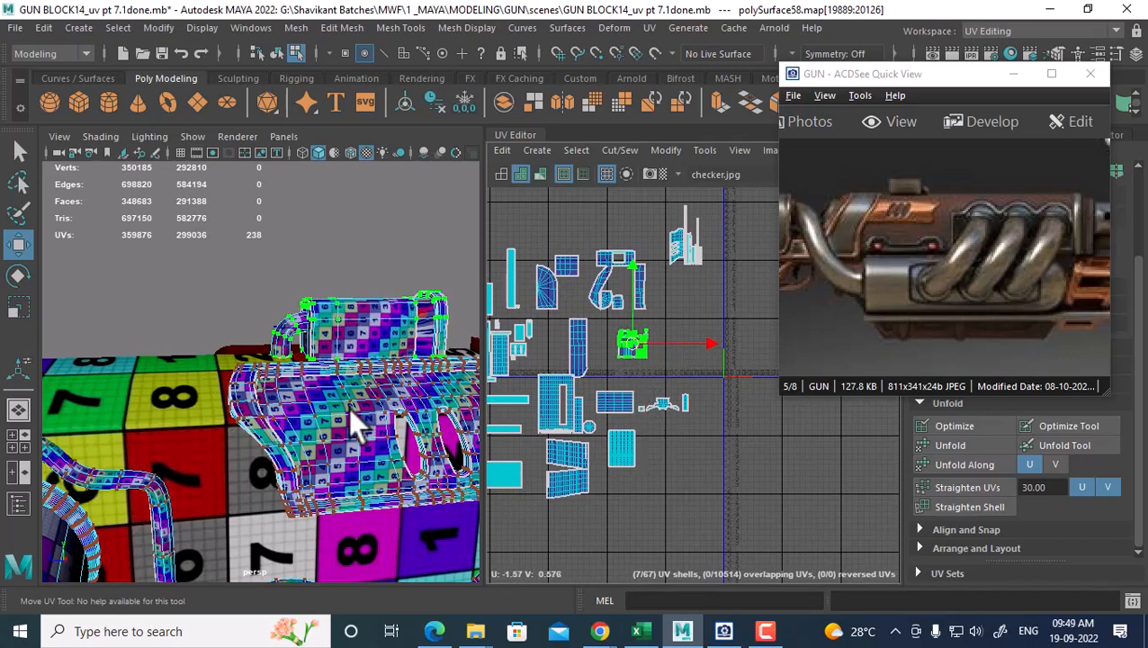
Check the texture on the model and reselect the large gun mesh in object mode
alt+drag(353, 412, 285, 422)
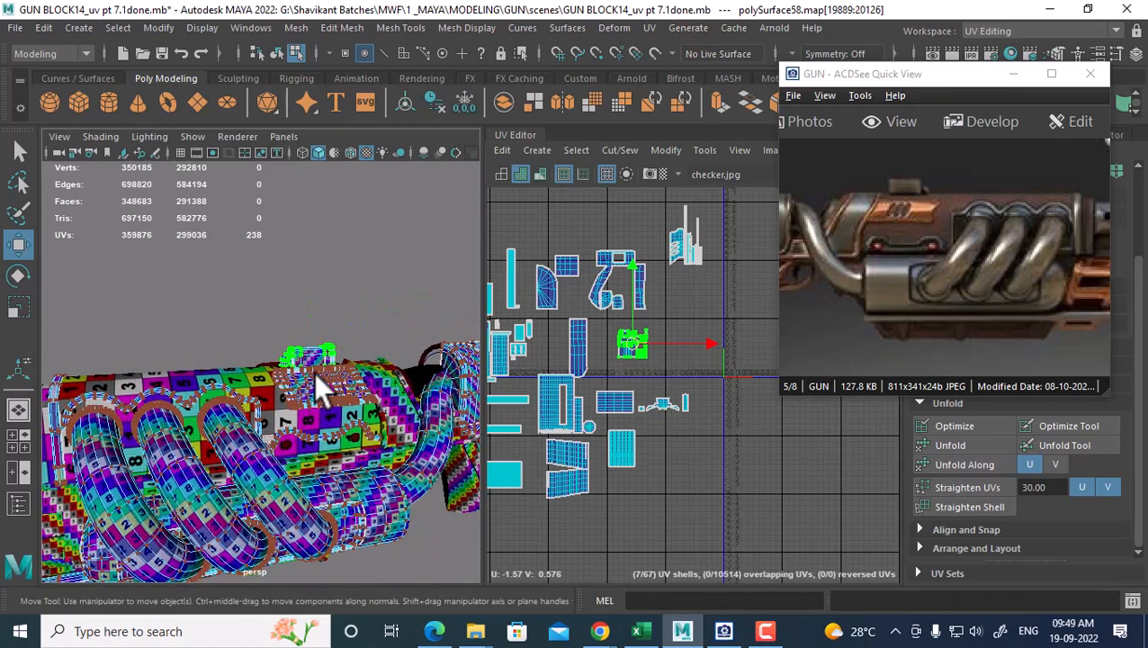
right_drag(318, 371, 397, 137)
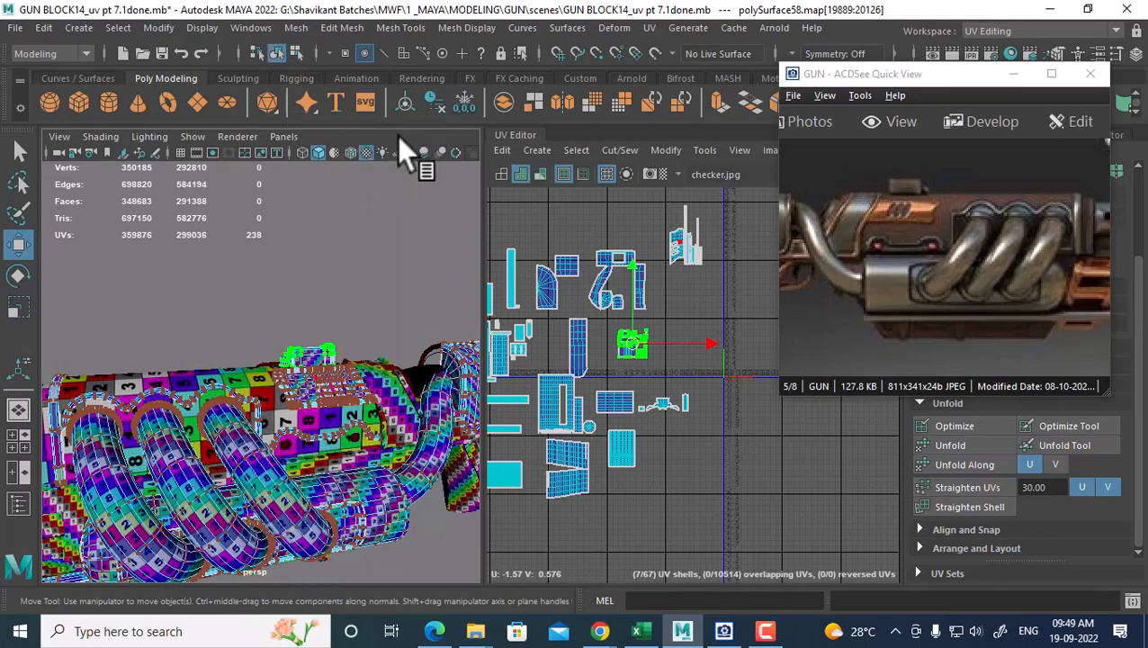
click(373, 385)
click(317, 410)
alt+right_drag(317, 410, 286, 414)
alt+drag(286, 414, 337, 397)
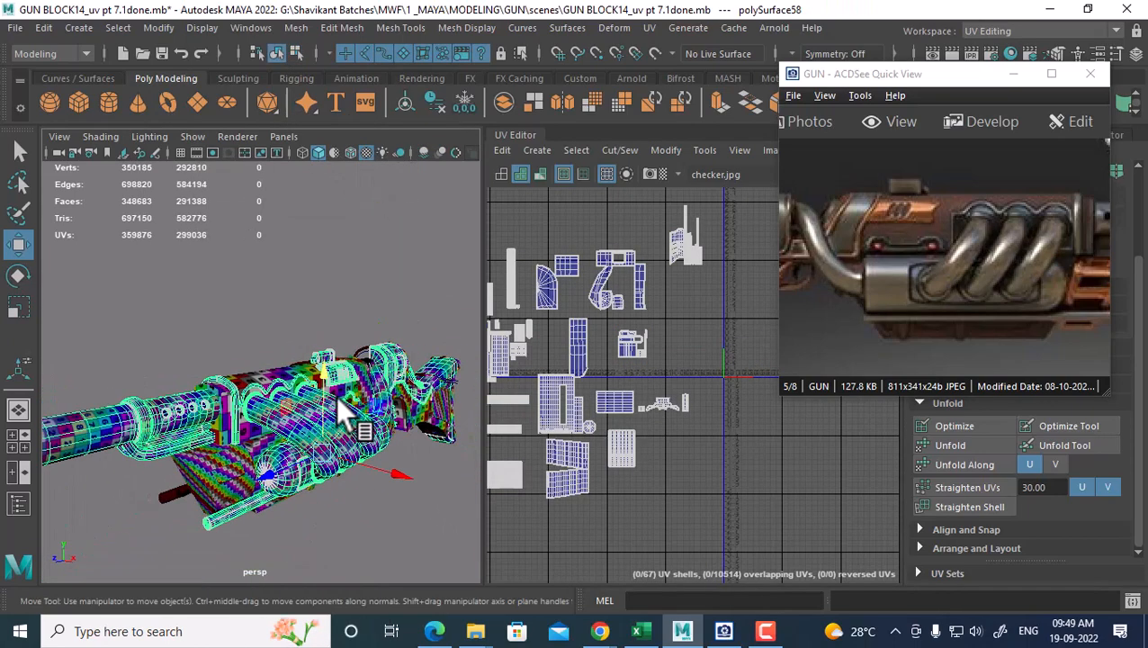
Hide the large gun mesh, the remaining gun body and the right-hand part with H
alt+right_drag(337, 397, 355, 405)
alt+drag(359, 419, 385, 404)
alt+drag(401, 466, 332, 454)
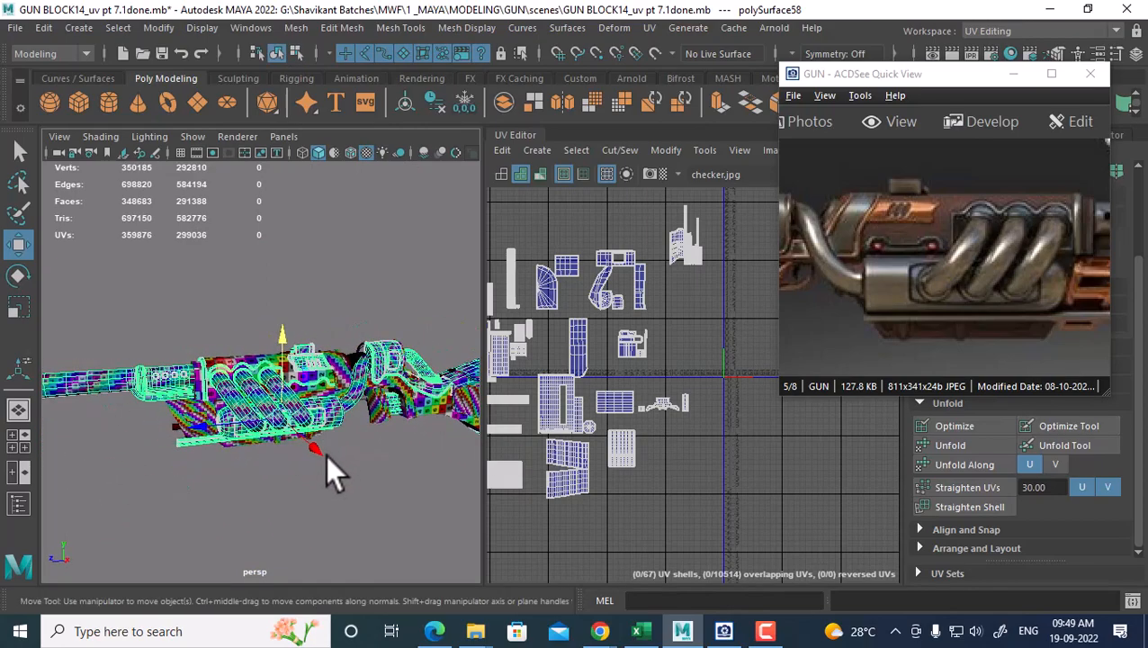
click(294, 528)
click(269, 412)
key(h)
click(237, 376)
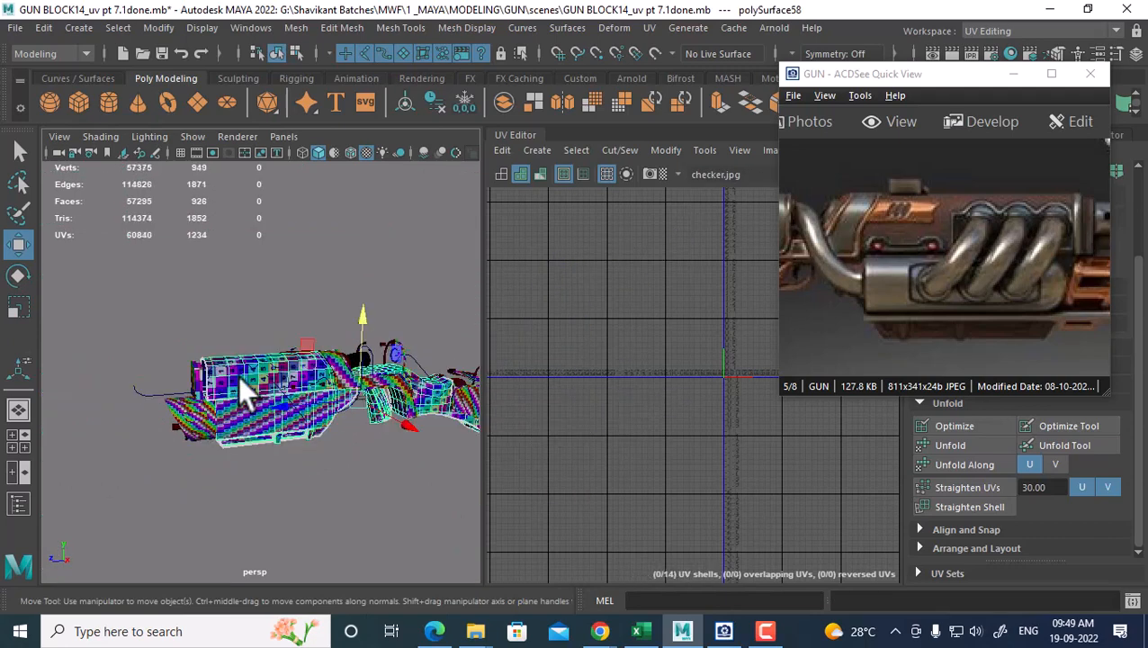
key(h)
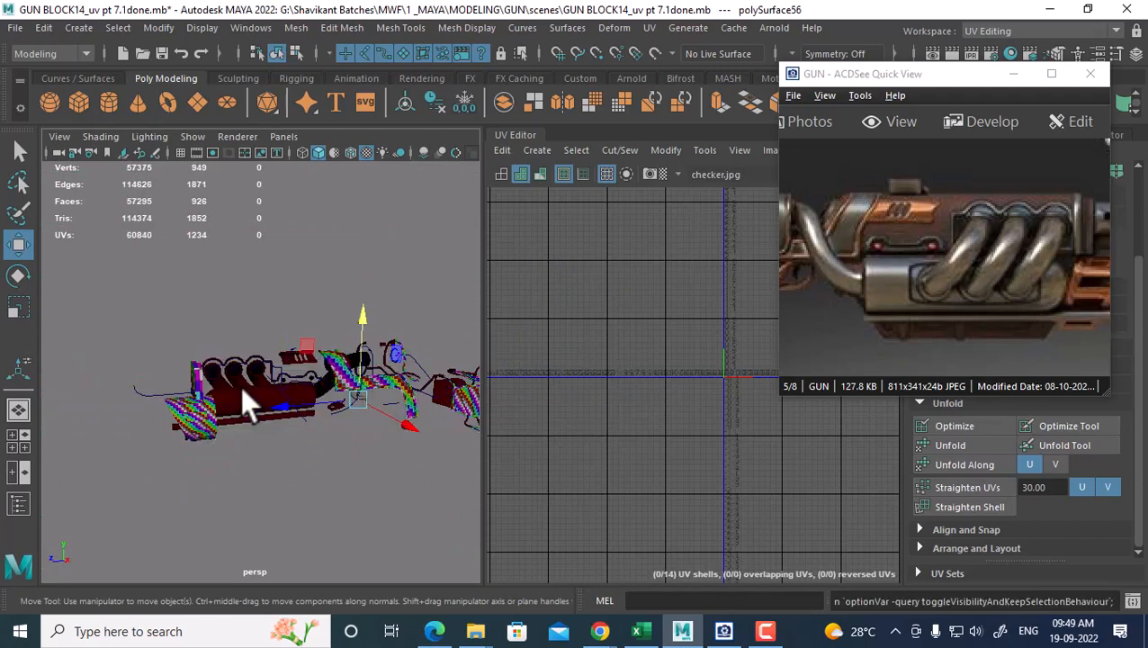
alt+drag(336, 436, 367, 424)
click(388, 428)
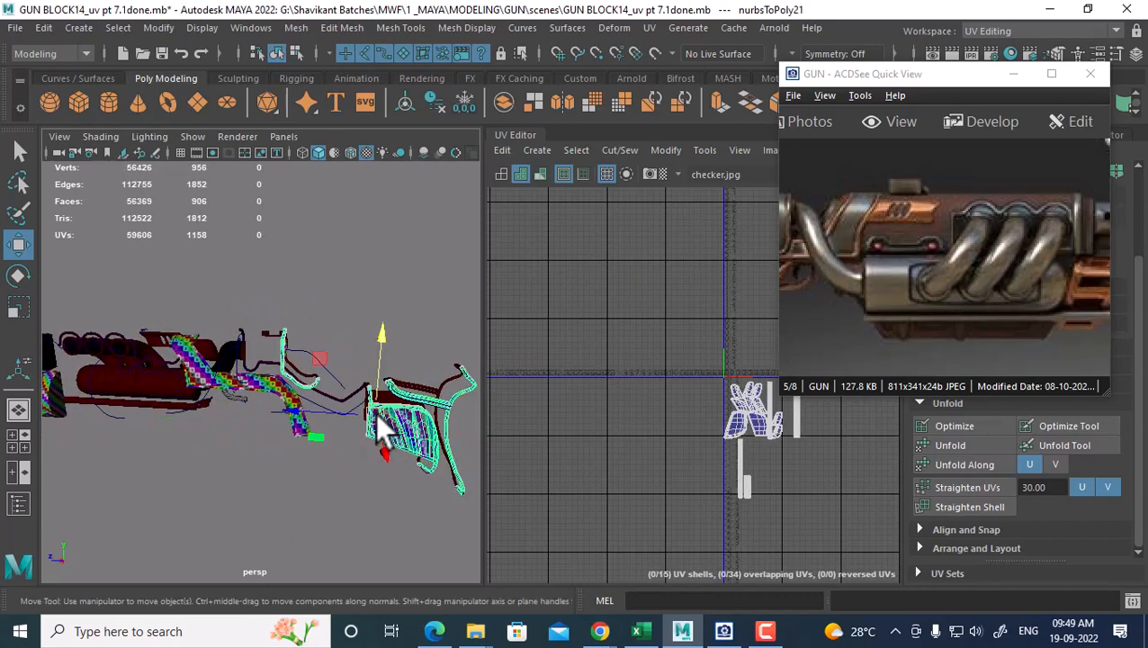
key(h)
Select the grip polySurface30, pan the reference image to the grip, and open the Display menu
alt+drag(267, 393, 215, 415)
click(220, 399)
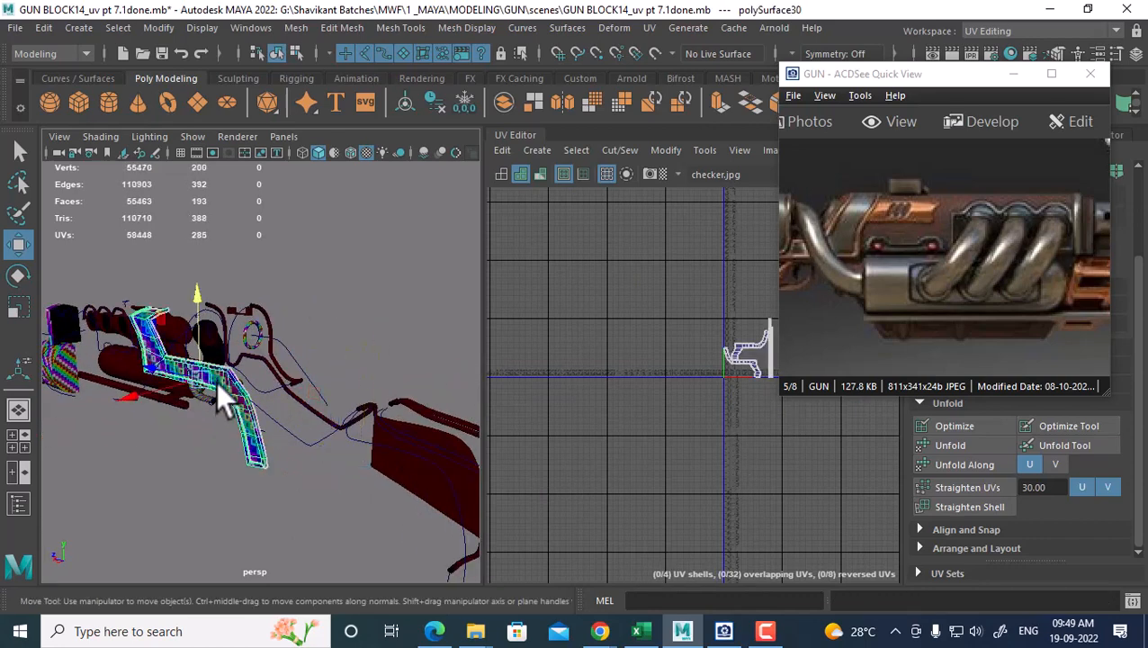
drag(917, 342, 1064, 335)
drag(947, 331, 1025, 327)
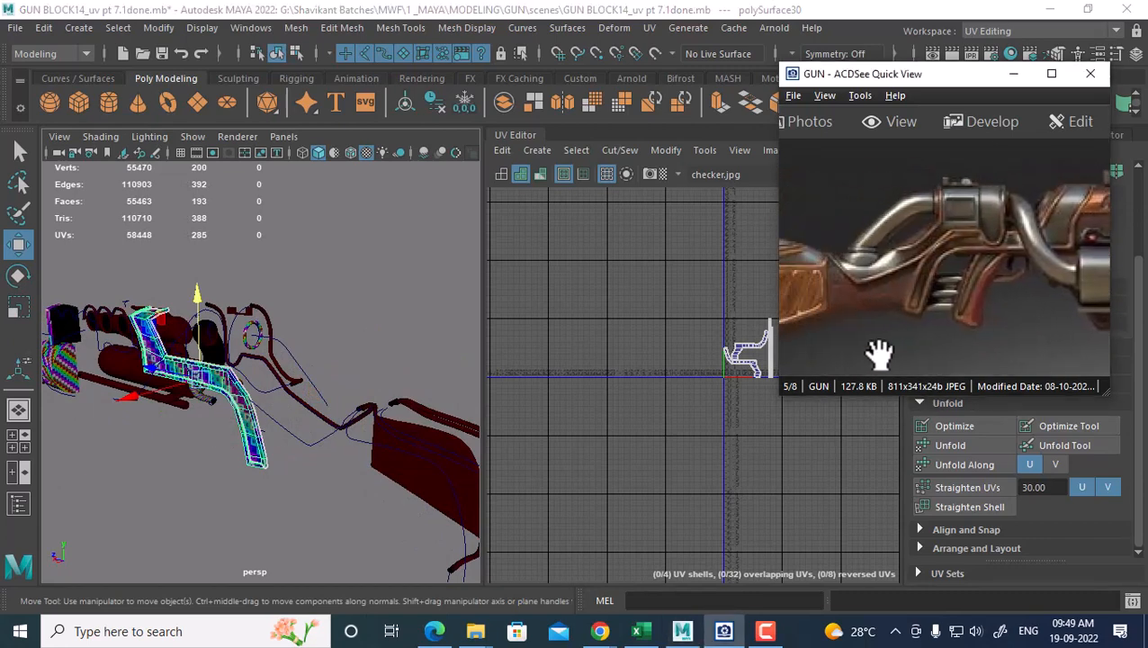
alt+drag(407, 404, 359, 405)
click(200, 27)
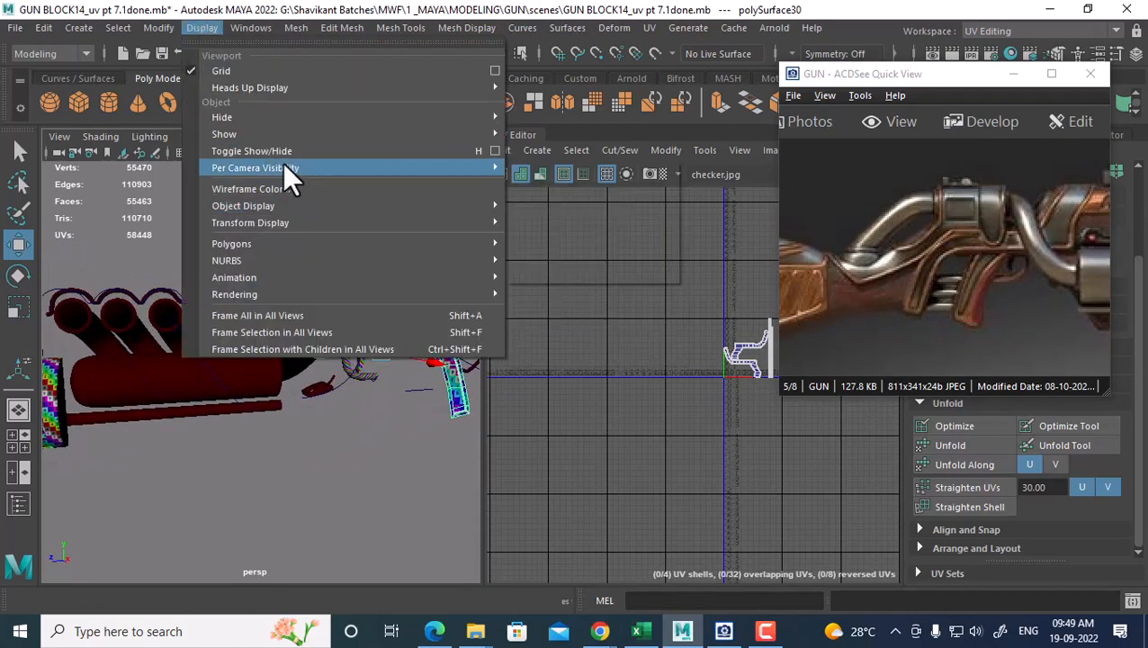
Unhide all gun parts and frame the grip's UV shells in the UV Editor
click(598, 216)
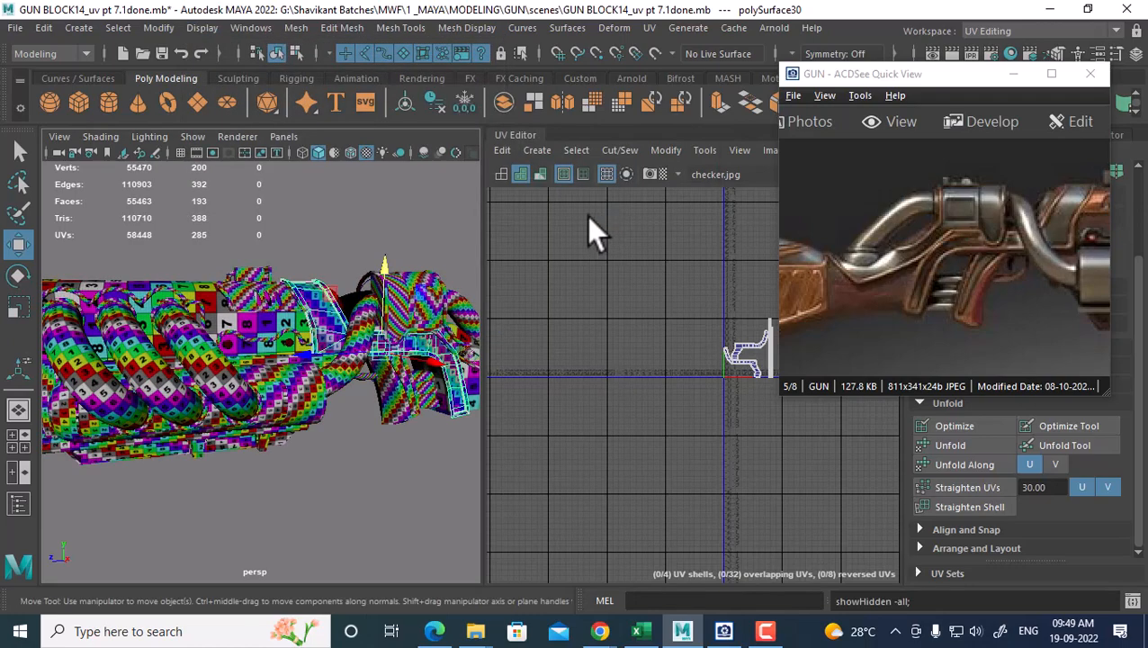
alt+drag(386, 338, 279, 361)
alt+middle_drag(716, 398, 668, 405)
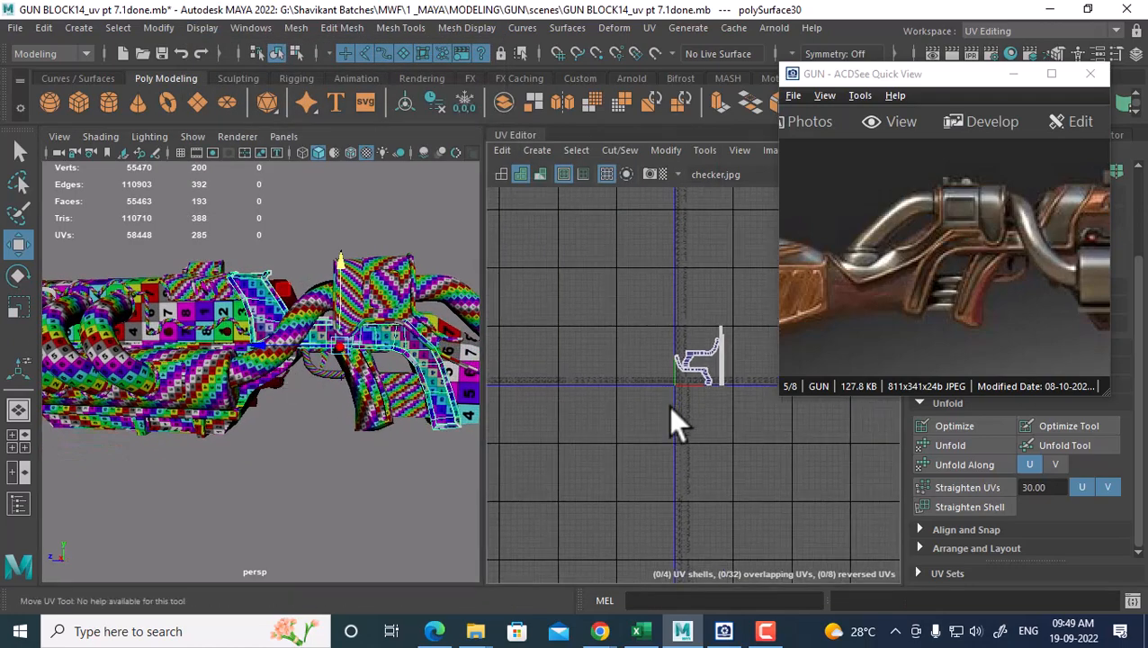
alt+drag(396, 378, 203, 317)
drag(1135, 264, 987, 260)
drag(912, 253, 1002, 245)
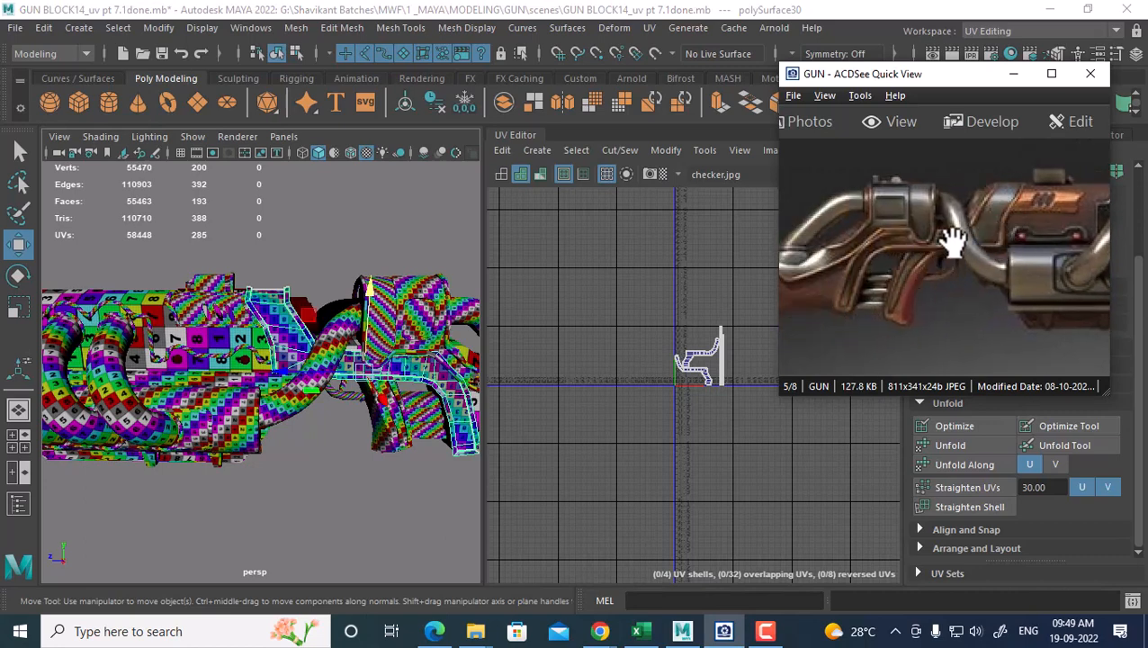
alt+drag(389, 383, 365, 385)
alt+right_drag(304, 355, 315, 401)
alt+right_drag(720, 353, 725, 405)
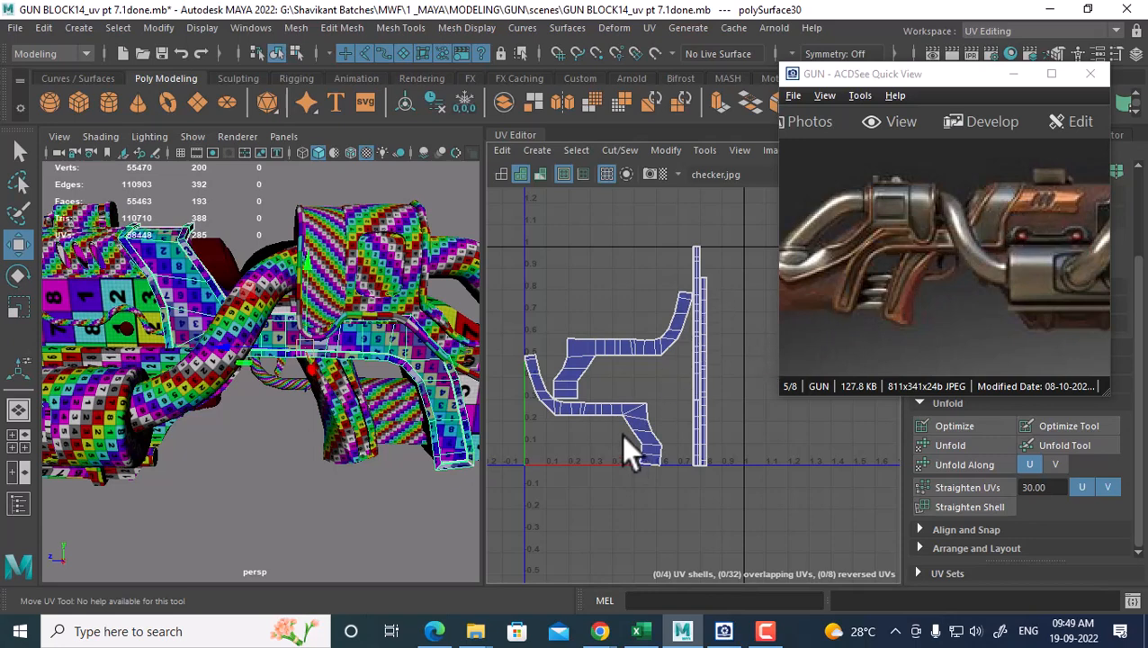
scroll(620, 434, down, 4)
Combine the lower grip, the grip-and-pipe body and another body part into one mesh
right_drag(605, 384, 677, 384)
right_drag(365, 171, 441, 161)
click(123, 291)
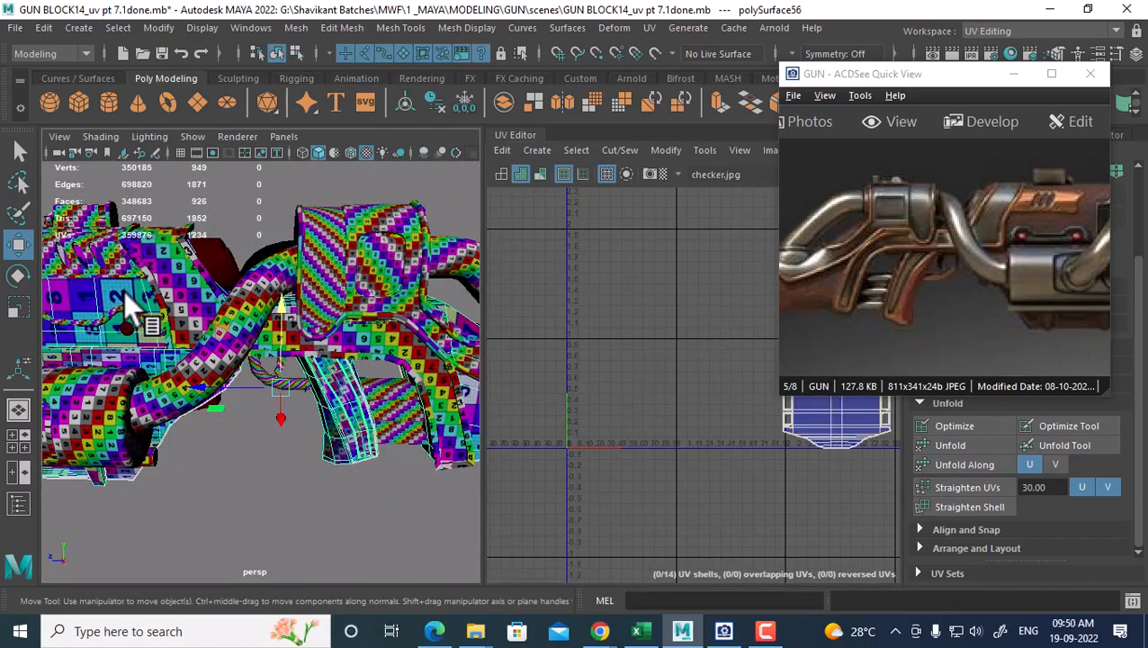
click(183, 360)
shift+click(178, 290)
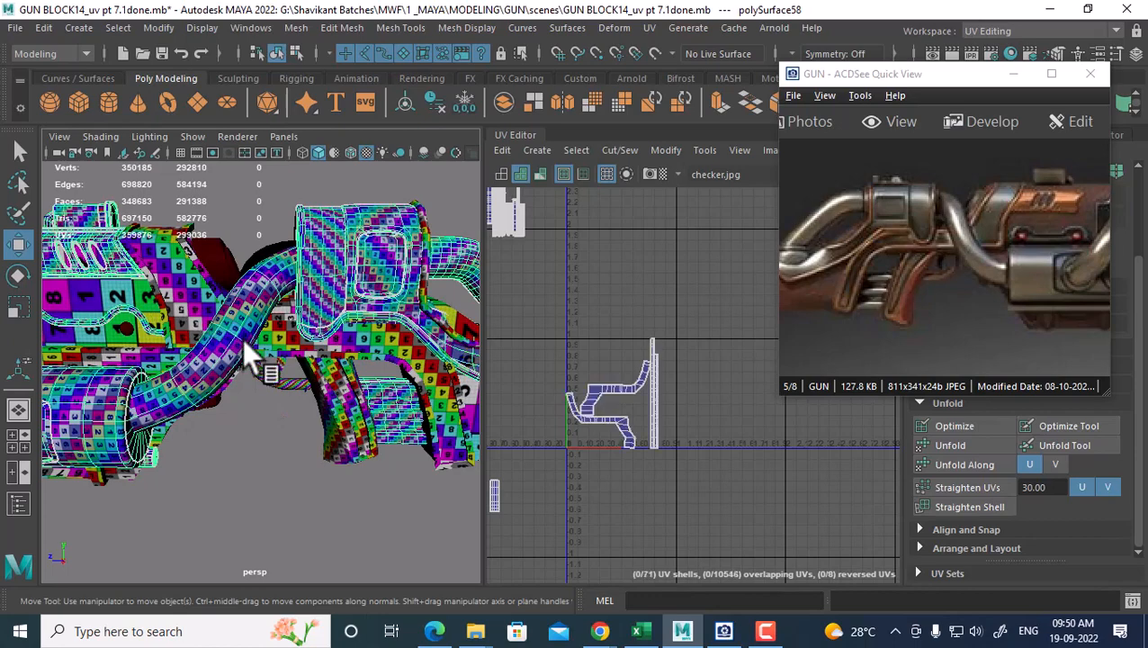
shift+right_drag(155, 228, 167, 544)
Select the four grip UV shells and move them up-left into place
right_drag(655, 408, 731, 399)
drag(711, 314, 537, 460)
alt+middle_drag(648, 431, 717, 378)
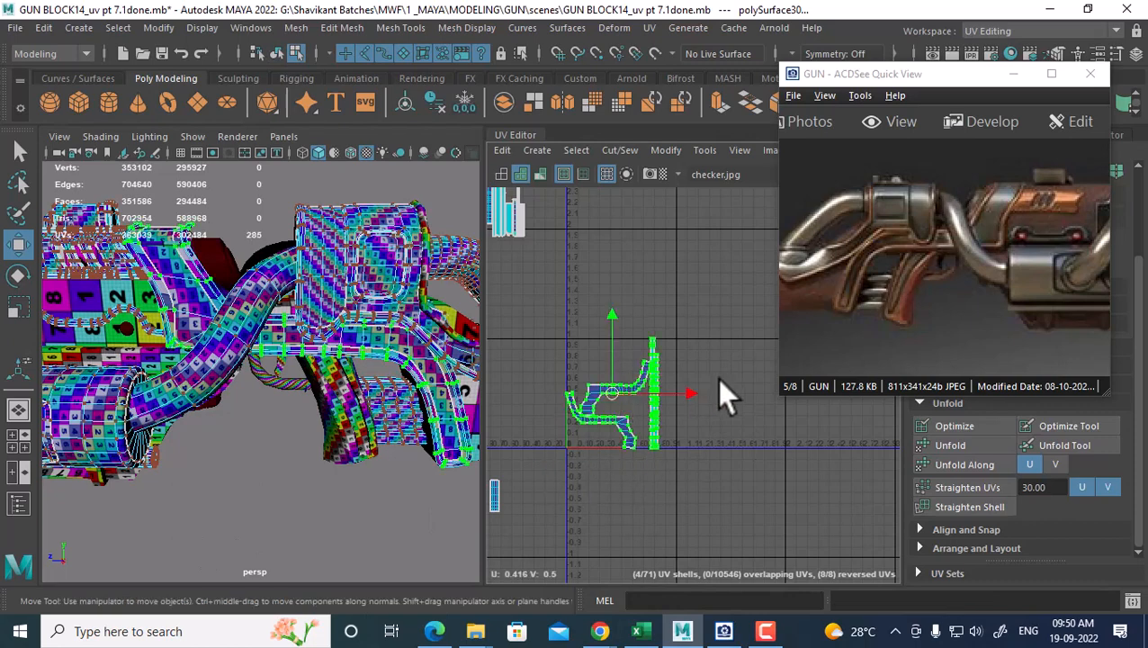
scroll(717, 378, down, 2)
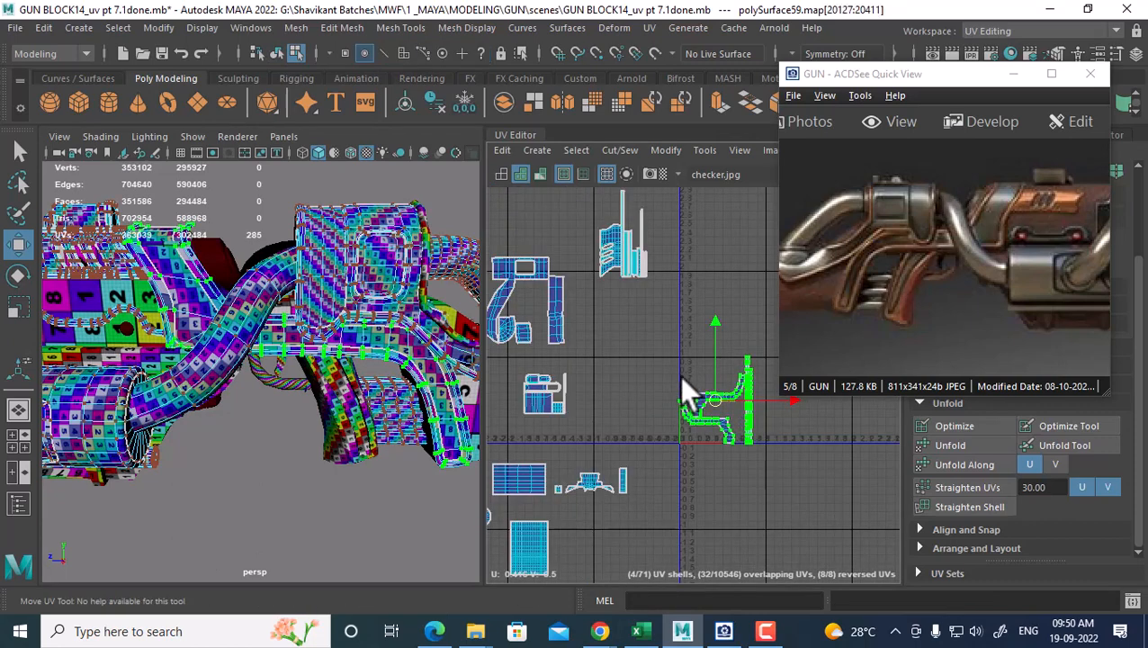
drag(679, 376, 621, 361)
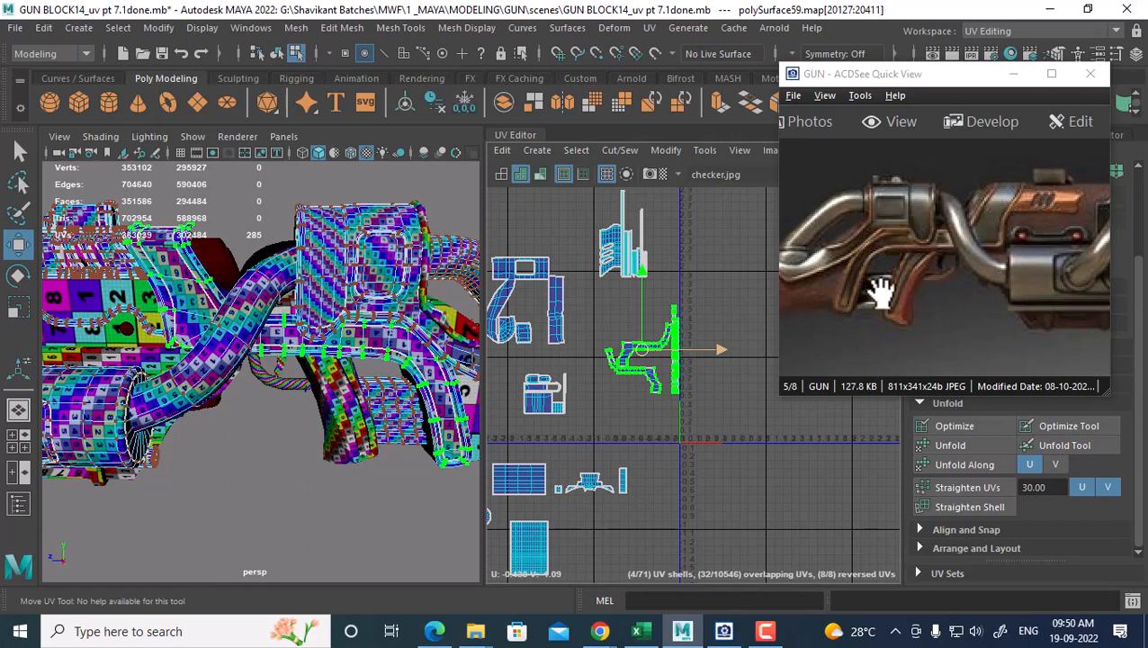
drag(1066, 286, 972, 281)
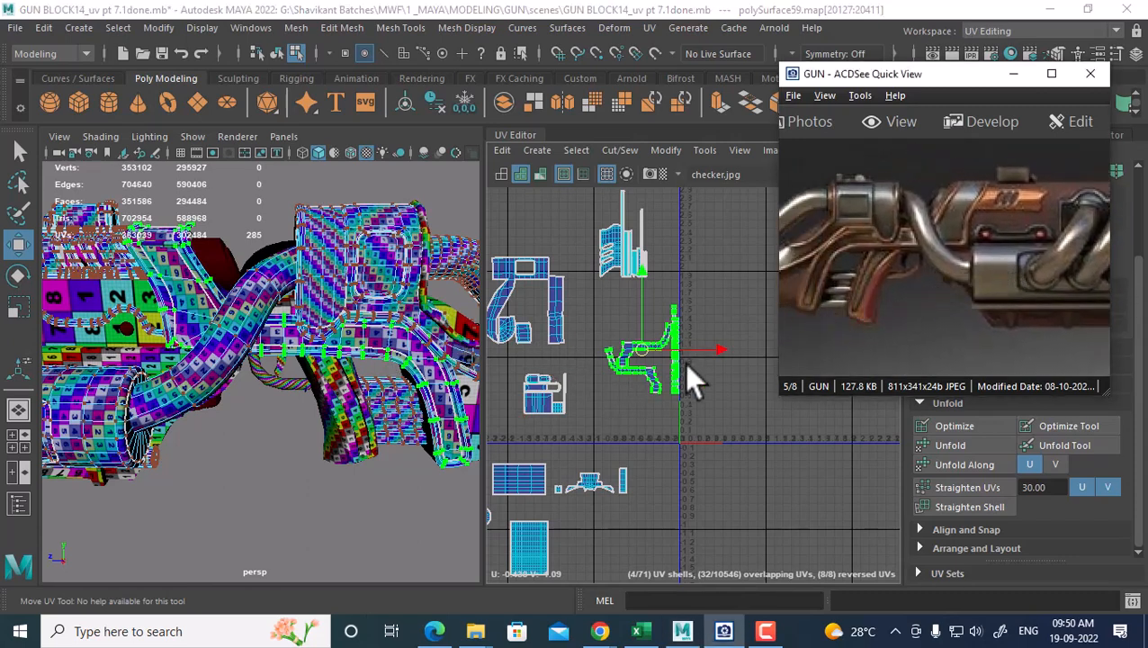
alt+right_drag(688, 363, 725, 372)
mouse_move(679, 367)
alt+middle_down()
mouse_move(682, 397)
mouse_move(675, 382)
alt+middle_up()
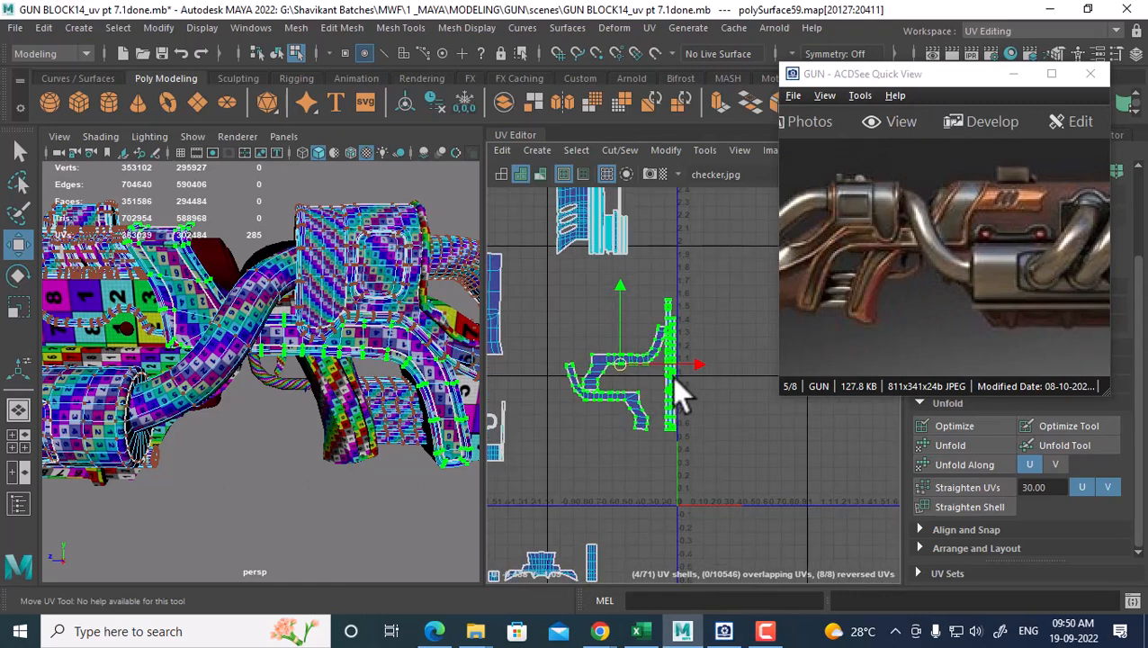
Select four of the barrel's UV shells and nudge them slightly left
alt+drag(315, 301, 270, 315)
right_drag(270, 315, 351, 144)
click(276, 300)
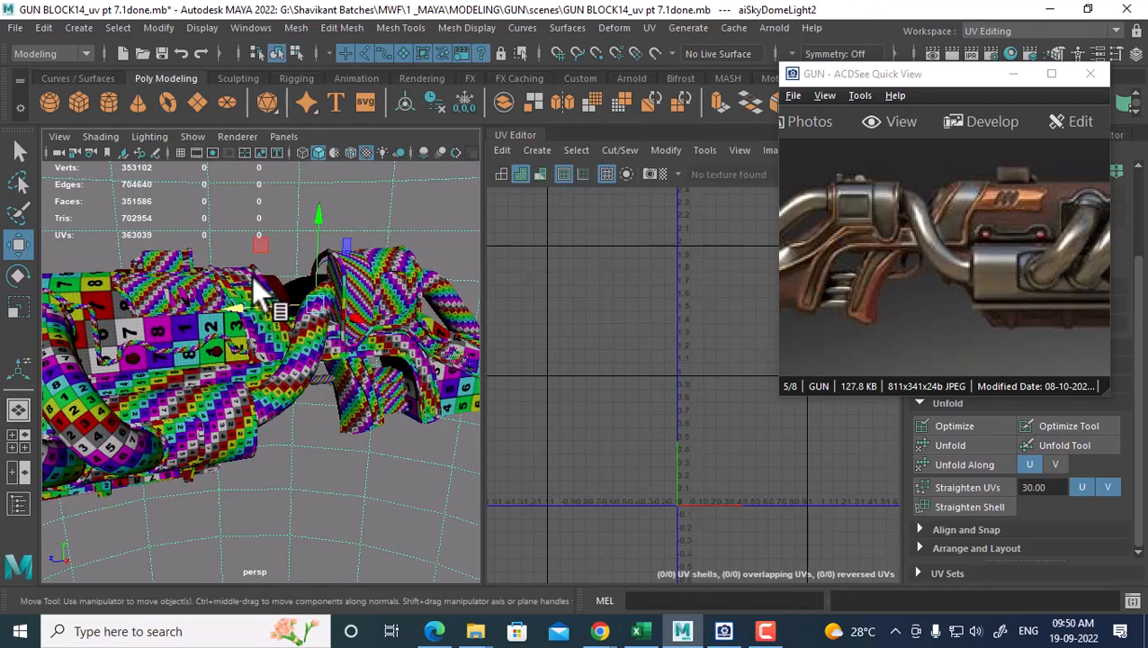
click(251, 276)
scroll(621, 378, down, 4)
right_drag(650, 380, 710, 369)
drag(594, 425, 695, 312)
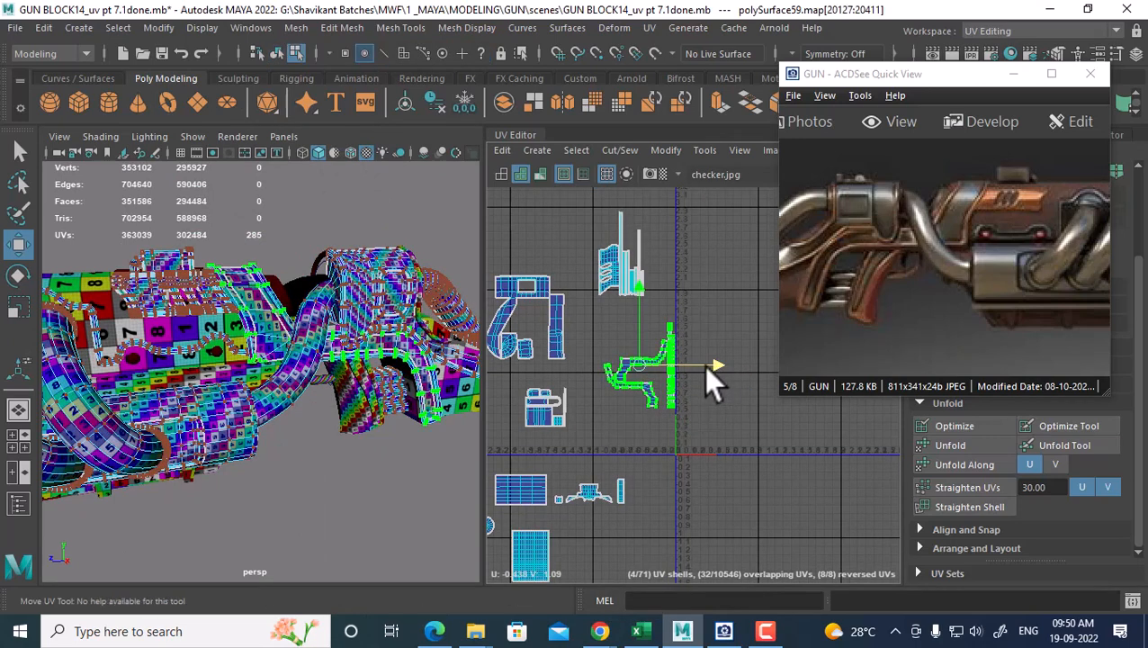
drag(701, 366, 691, 367)
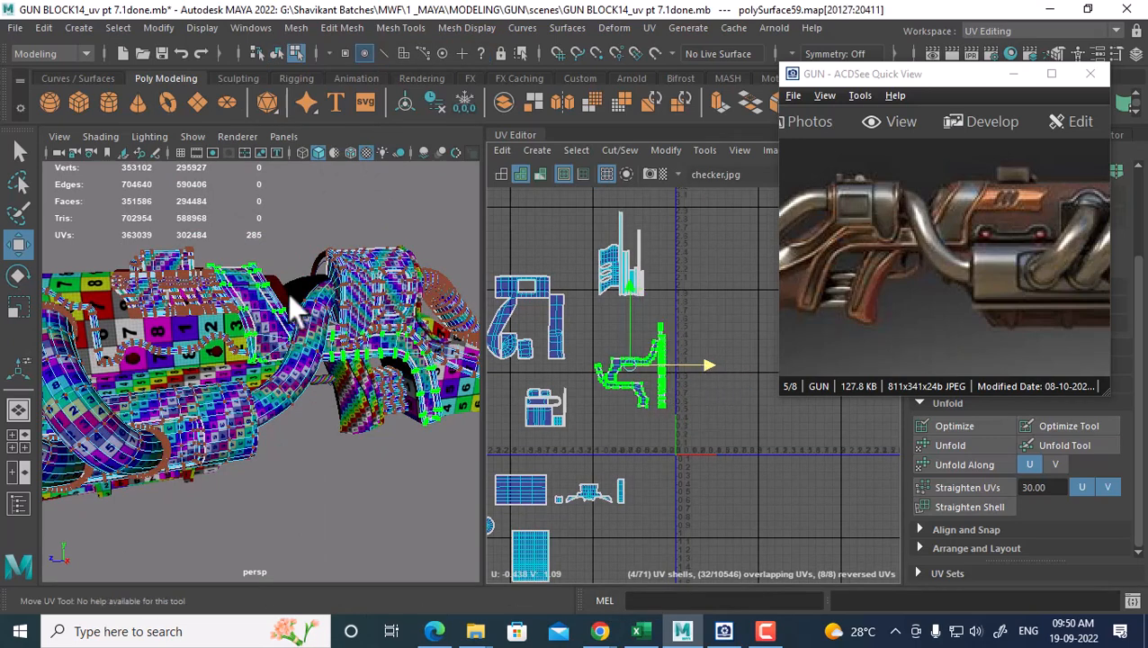
Select the grip mesh polySurface25 together with the barrel mesh polySurface59
right_drag(247, 289, 350, 144)
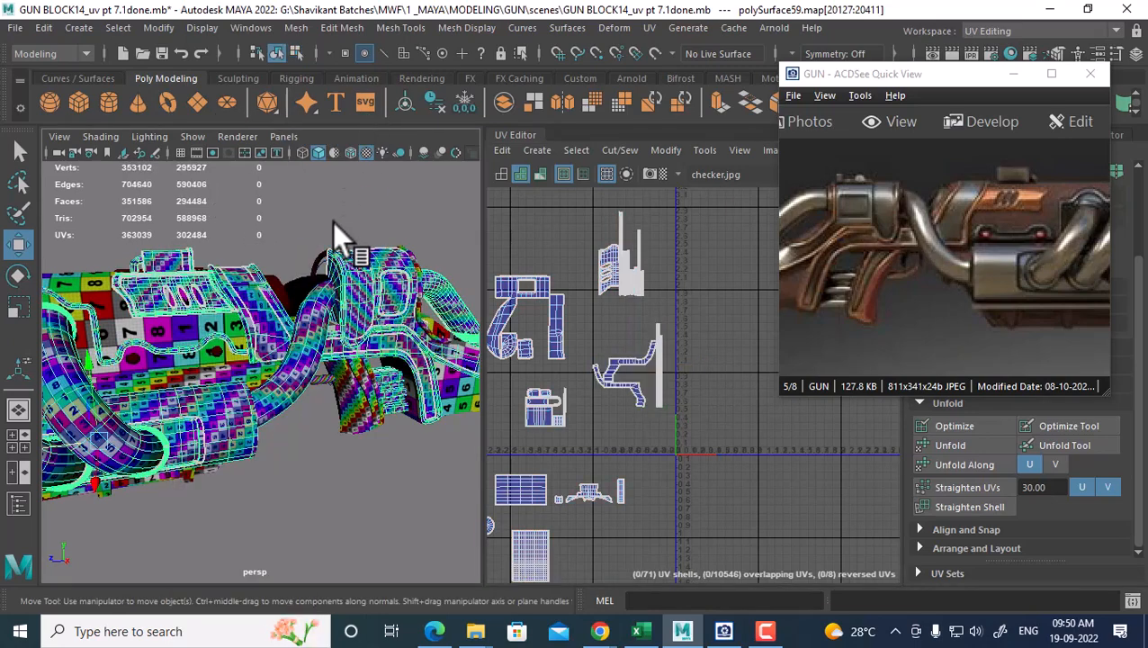
click(260, 270)
click(275, 301)
alt+drag(272, 401, 308, 381)
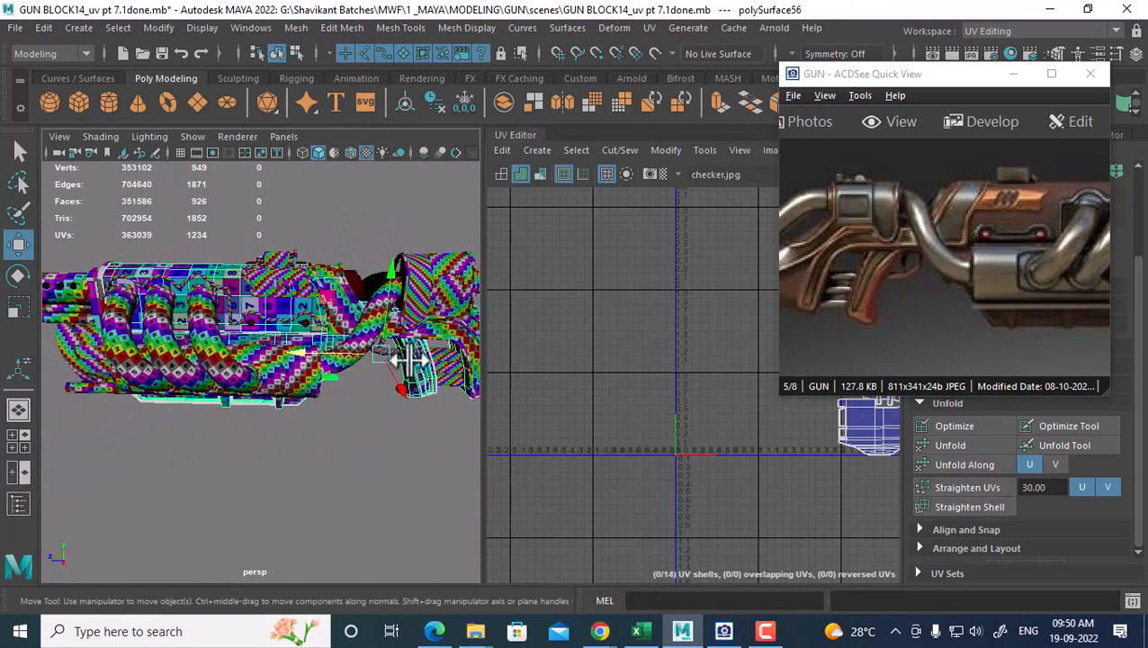
alt+middle_drag(261, 343, 426, 365)
click(172, 311)
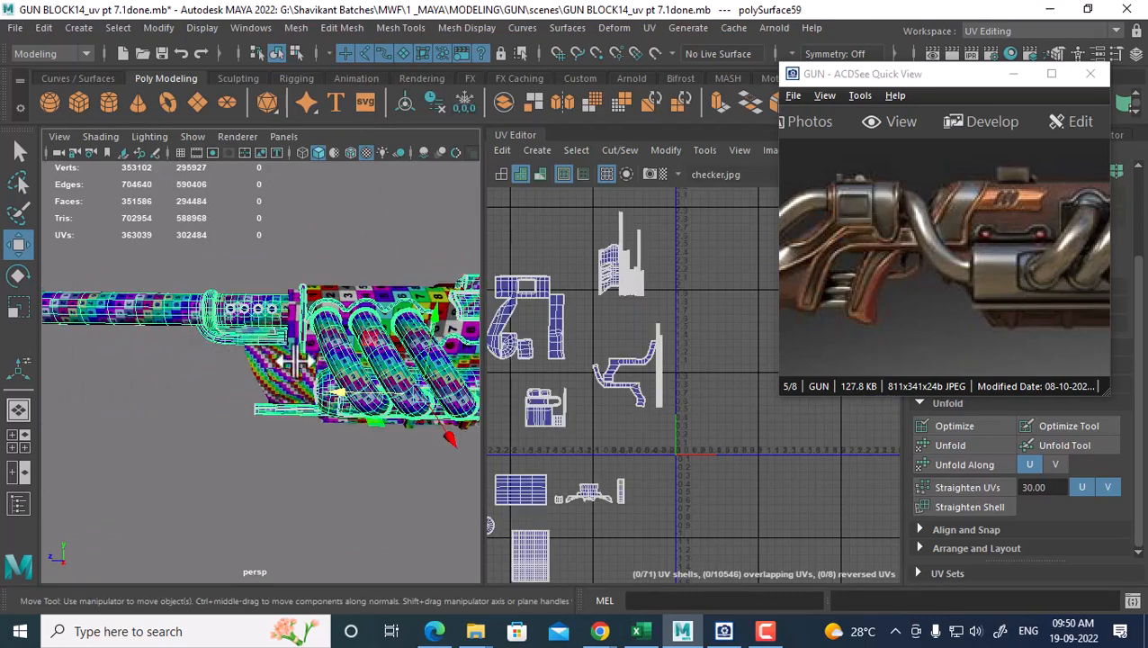
alt+drag(297, 360, 333, 397)
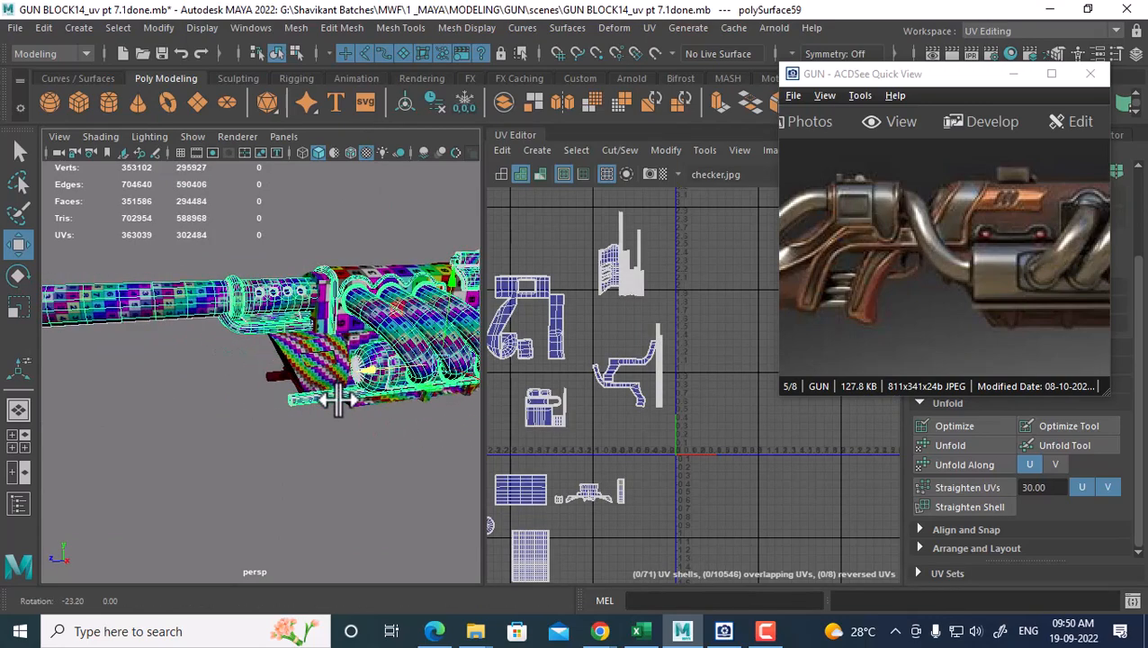
click(296, 366)
shift+click(197, 302)
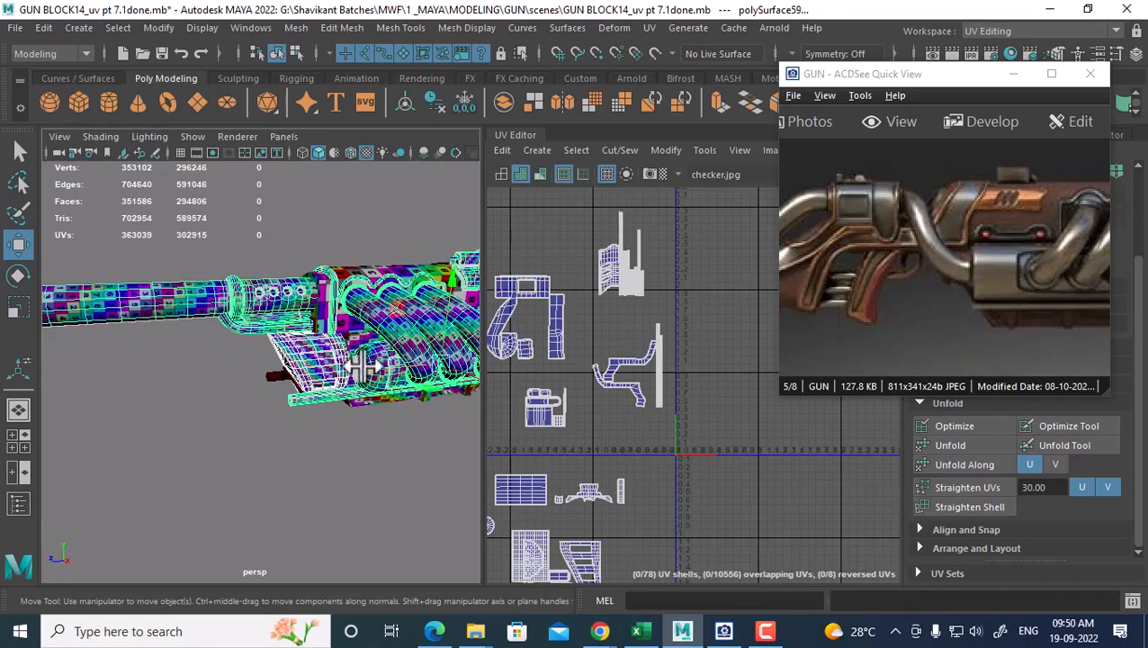
Move all of the grip's UV shells to the right, clear of the barrel's shells
alt+middle_drag(687, 425, 691, 284)
alt+right_drag(691, 293, 681, 421)
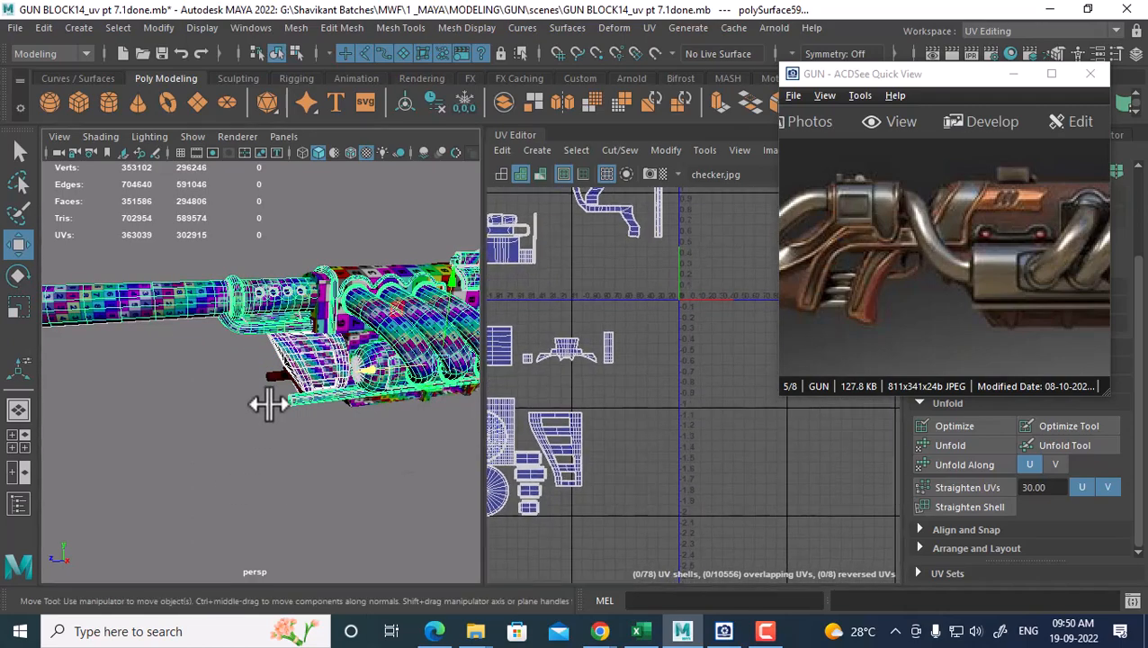
click(268, 404)
alt+middle_drag(630, 418, 720, 384)
right_drag(717, 372, 792, 369)
alt+middle_drag(667, 358, 582, 362)
drag(591, 311, 716, 477)
alt+middle_drag(646, 407, 600, 430)
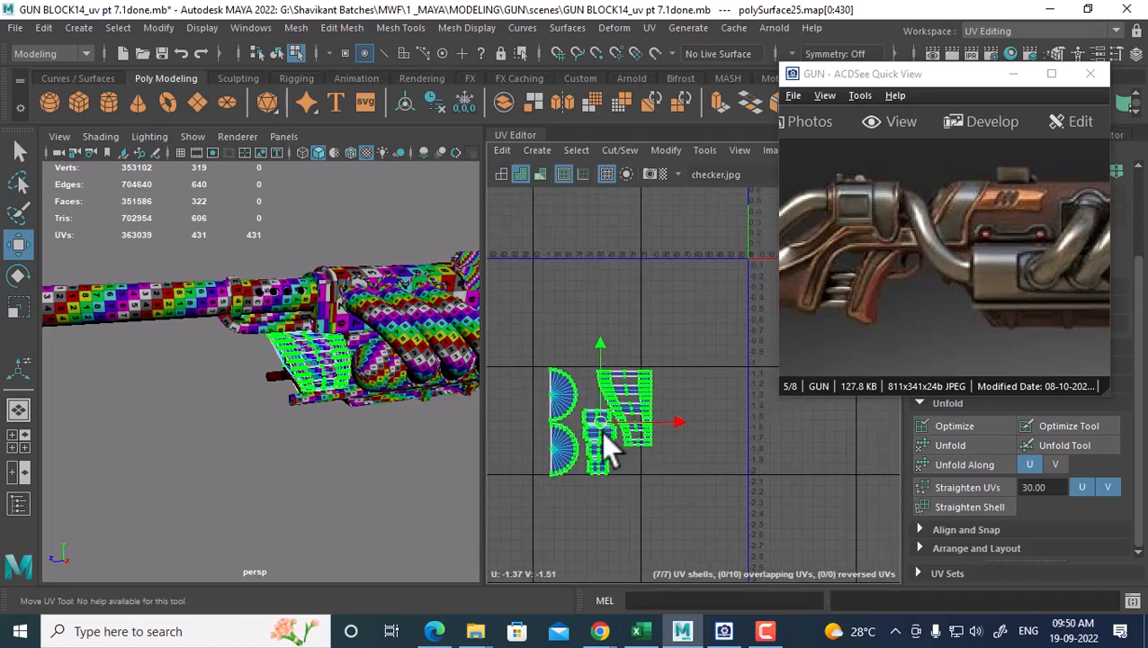
drag(604, 432, 694, 426)
Combine the grip and barrel meshes into the single mesh polySurface60
right_drag(315, 351, 346, 136)
click(275, 290)
click(253, 288)
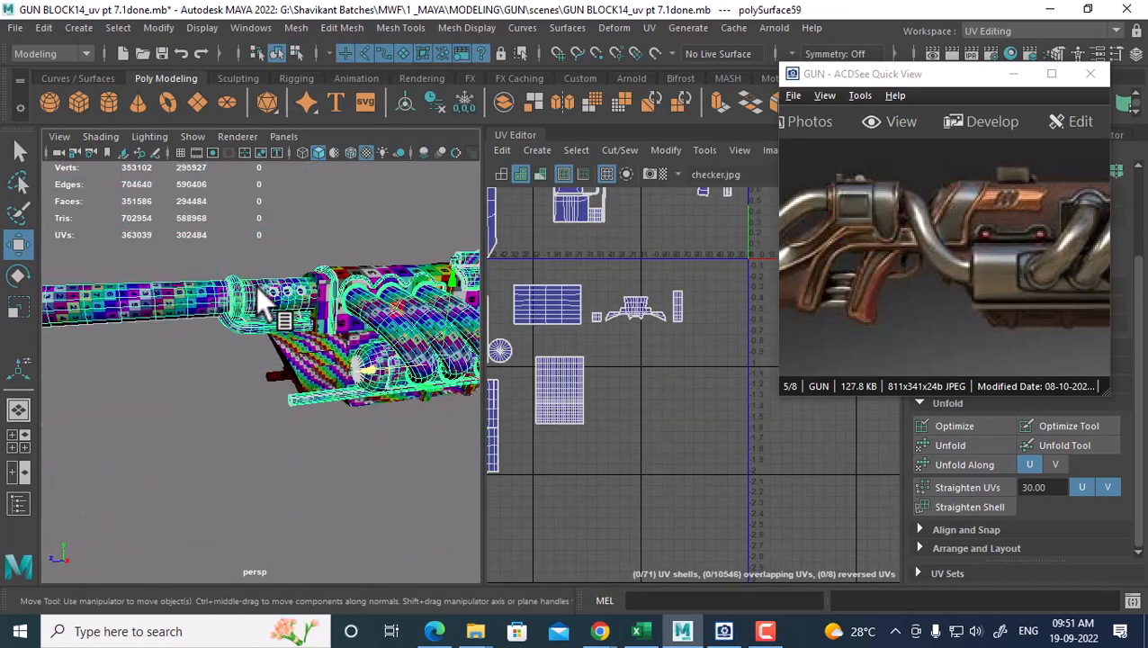
shift+click(290, 365)
shift+right_drag(297, 328, 244, 539)
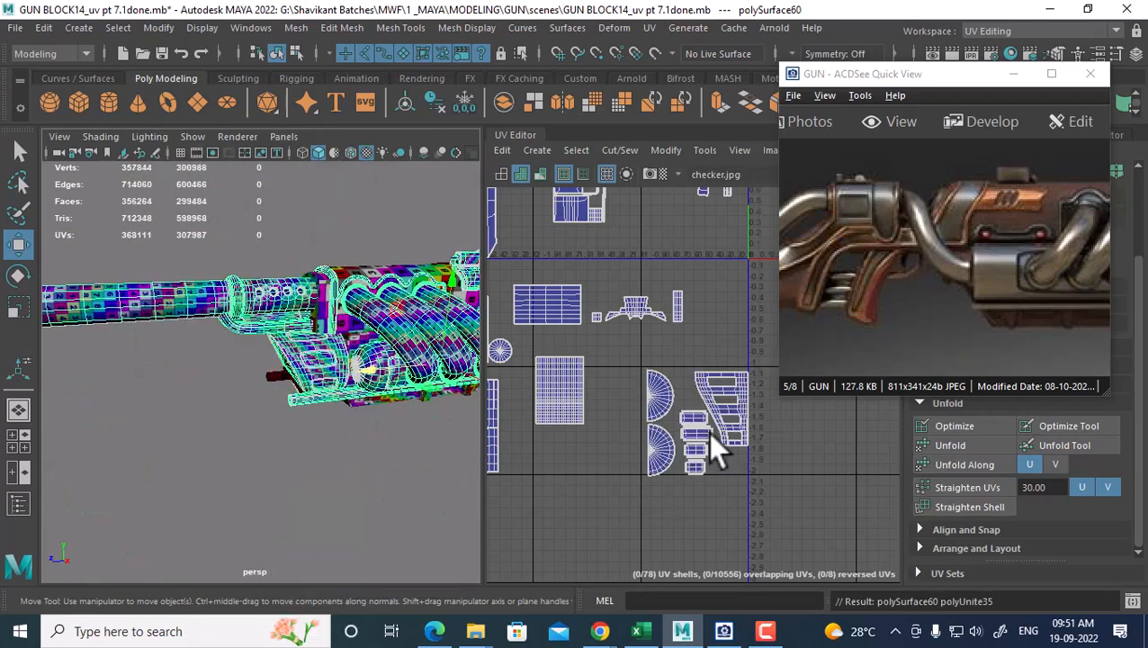
Inspect the combined gun from its other side and select body part polySurface56
alt+drag(354, 415, 506, 418)
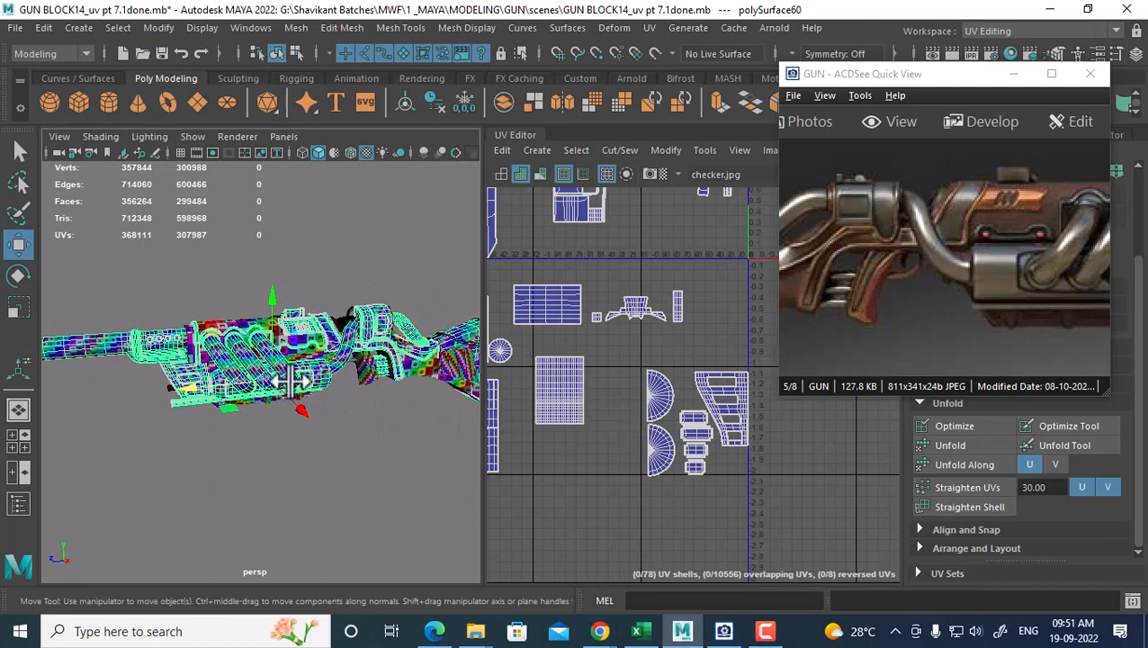
alt+middle_drag(291, 381, 316, 379)
alt+right_drag(317, 378, 341, 386)
drag(917, 241, 763, 253)
drag(1105, 251, 1055, 253)
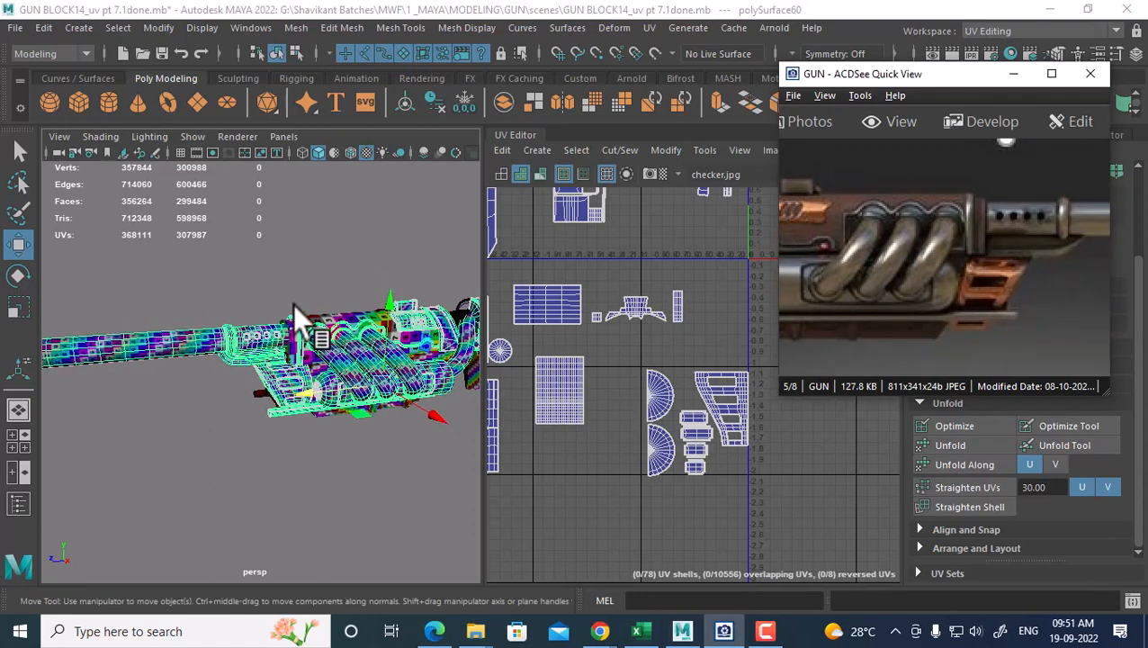
alt+right_drag(293, 304, 327, 377)
click(371, 285)
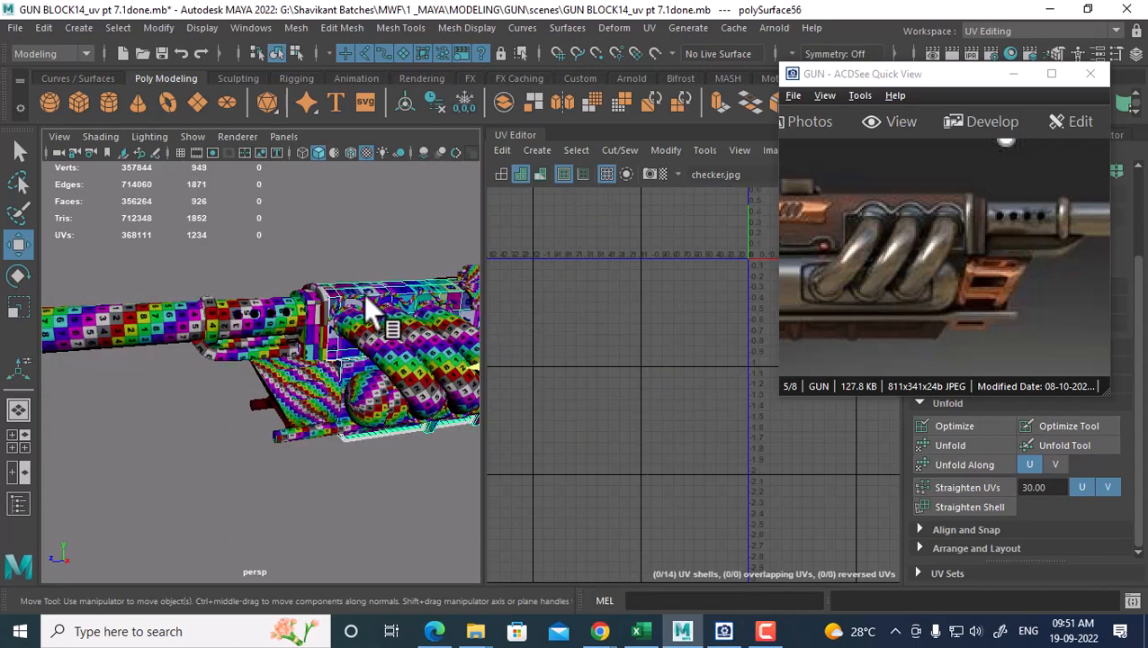
Select the bracket piece and body part polySurface56 and frame their UV shells
alt+right_drag(364, 293, 343, 353)
click(331, 289)
alt+middle_drag(370, 305, 329, 344)
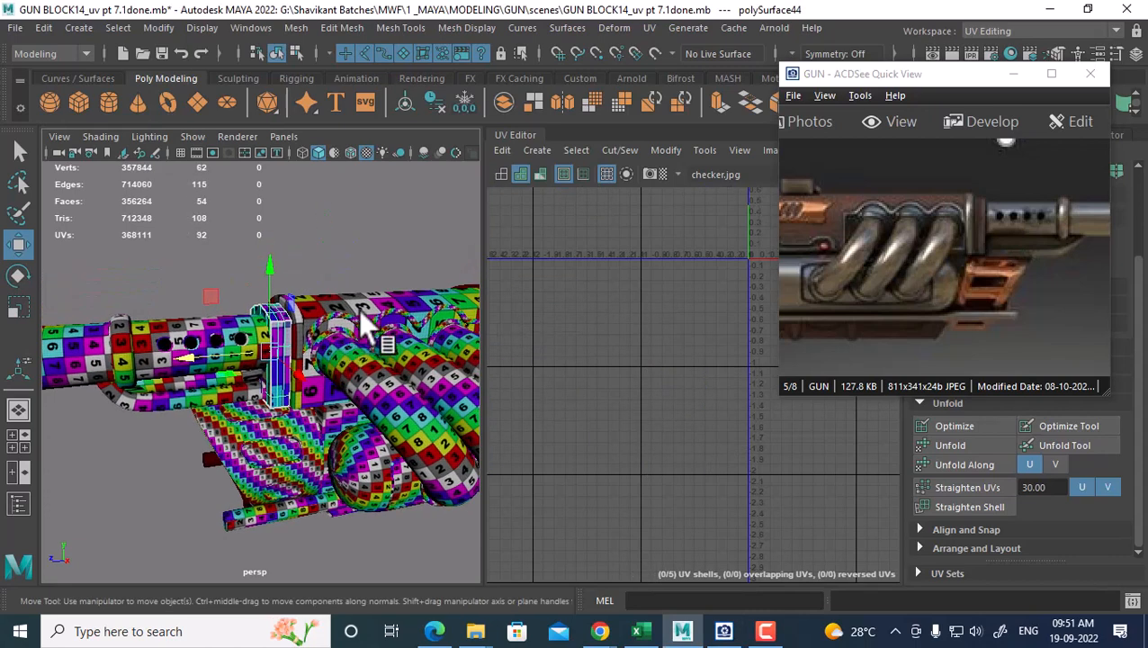
shift+click(361, 298)
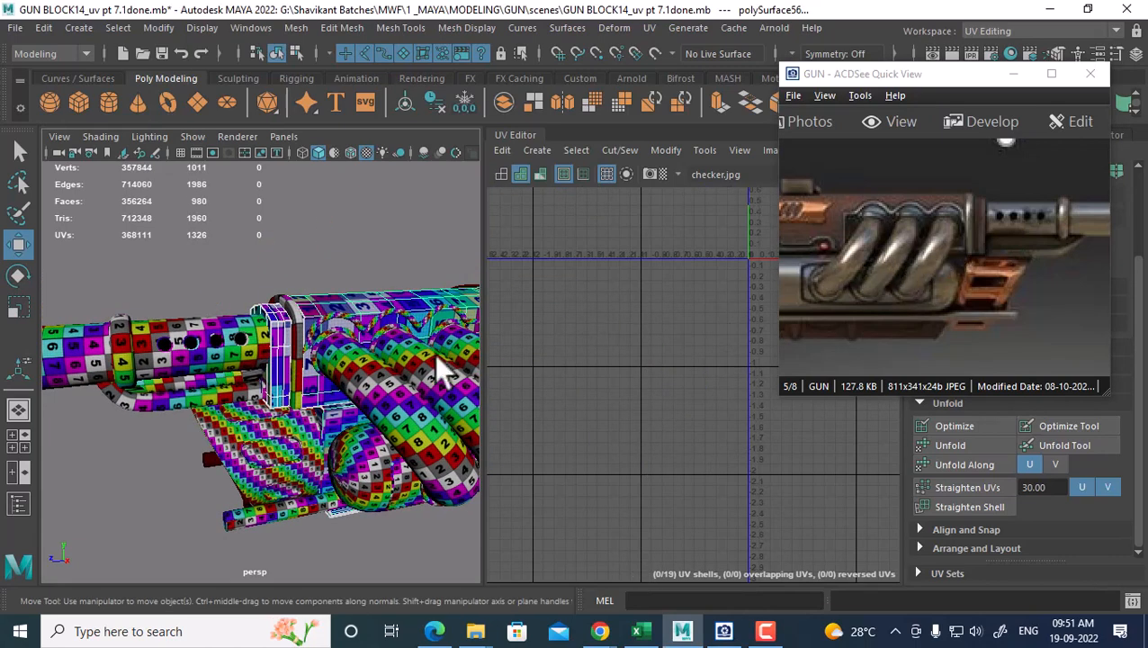
alt+middle_drag(334, 313, 216, 347)
alt+right_drag(666, 382, 576, 346)
alt+middle_drag(704, 387, 504, 468)
alt+right_drag(549, 410, 643, 441)
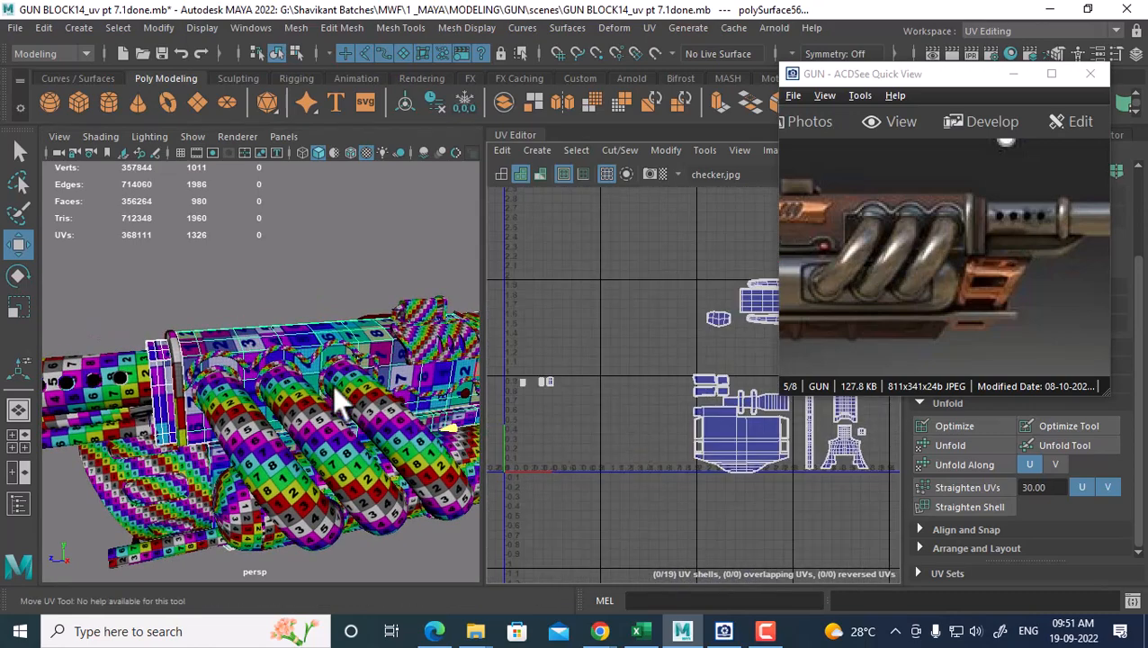
Isolate the pillar piece polySurface44 and select all of its UVs
click(164, 372)
alt+right_drag(590, 392, 625, 403)
alt+middle_drag(548, 412, 679, 421)
right_drag(643, 393, 720, 391)
drag(695, 353, 601, 421)
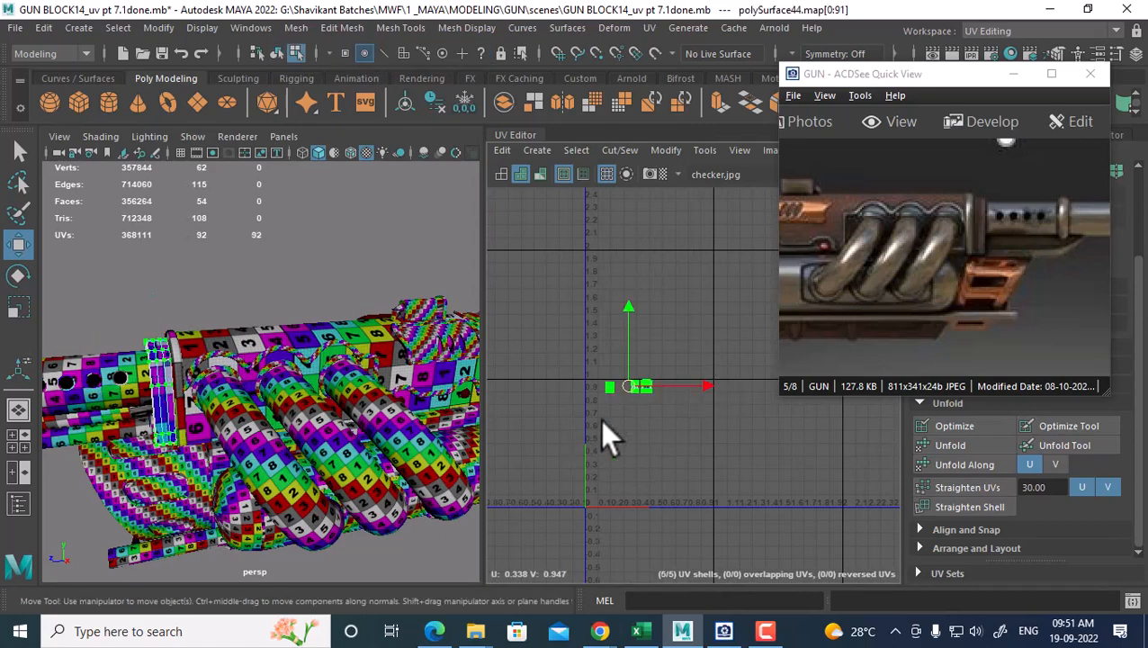
right_drag(225, 286, 326, 123)
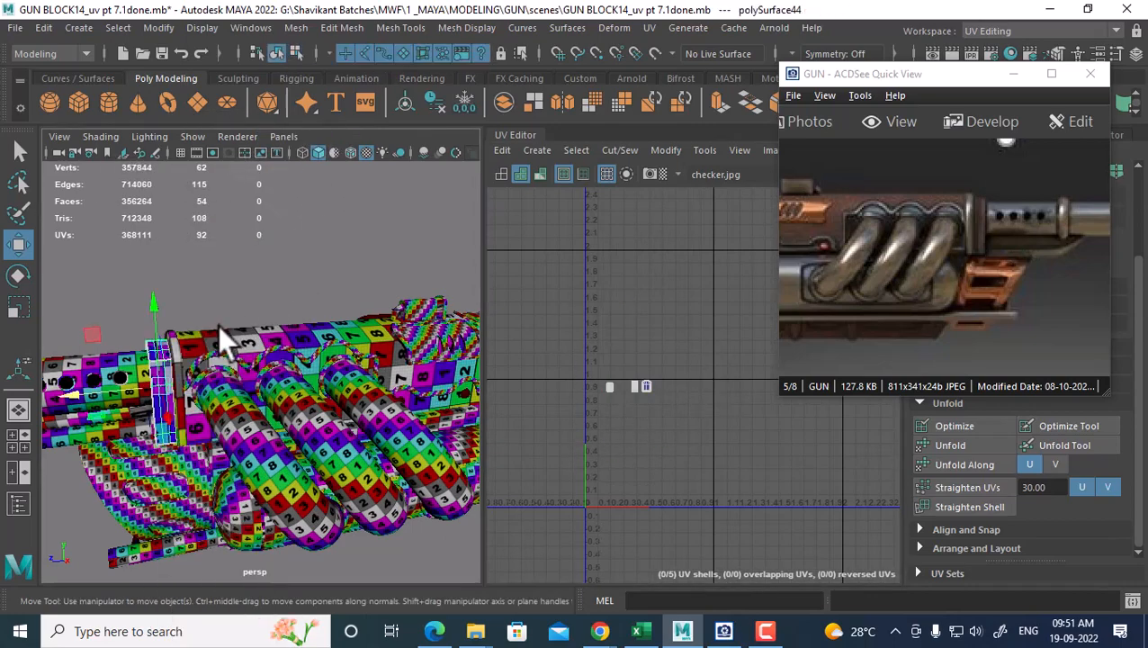
Reselect the pillar piece polySurface44 and orbit in close to it
alt+right_drag(219, 324, 227, 365)
mouse_move(226, 365)
alt+mouse_down()
mouse_move(296, 335)
mouse_move(243, 389)
mouse_move(216, 385)
alt+mouse_up()
click(270, 349)
click(210, 383)
scroll(720, 486, up, 5)
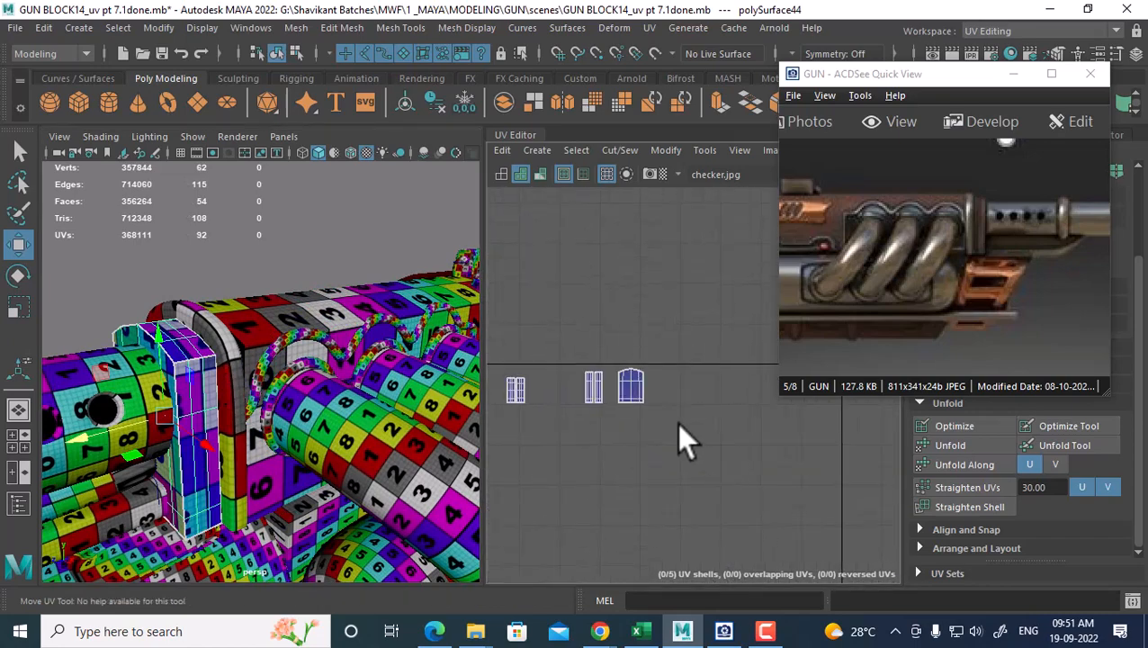
scroll(717, 466, up, 1)
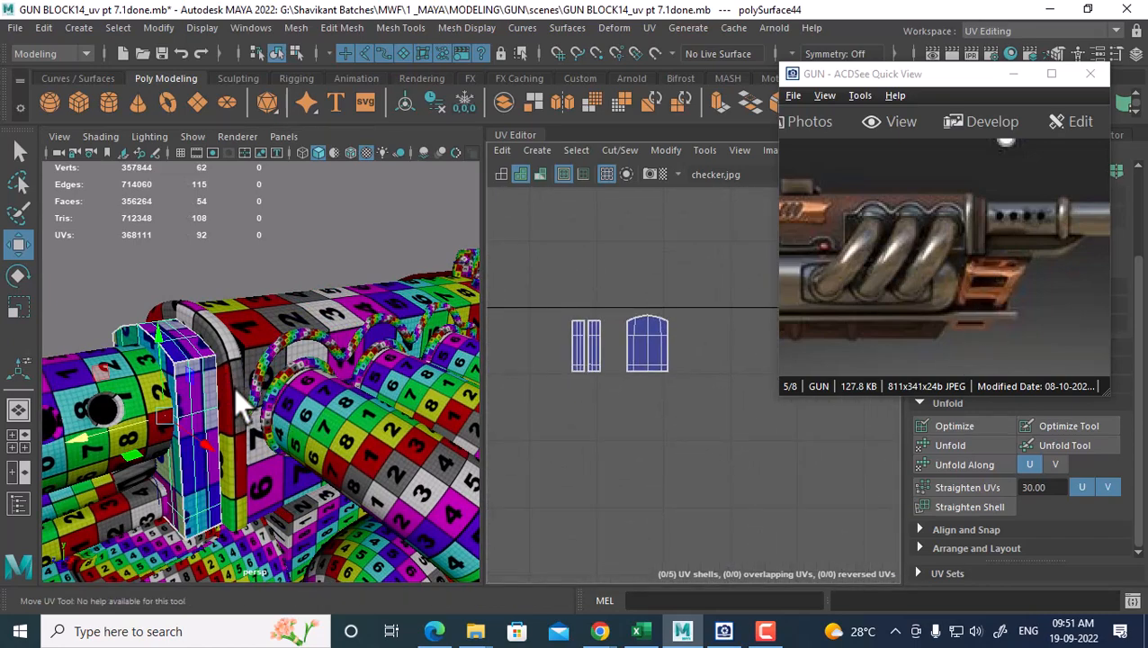
alt+drag(233, 387, 320, 397)
Select the left strip's edge run and Move and Sew it onto its neighbour
right_drag(676, 370, 676, 297)
click(260, 360)
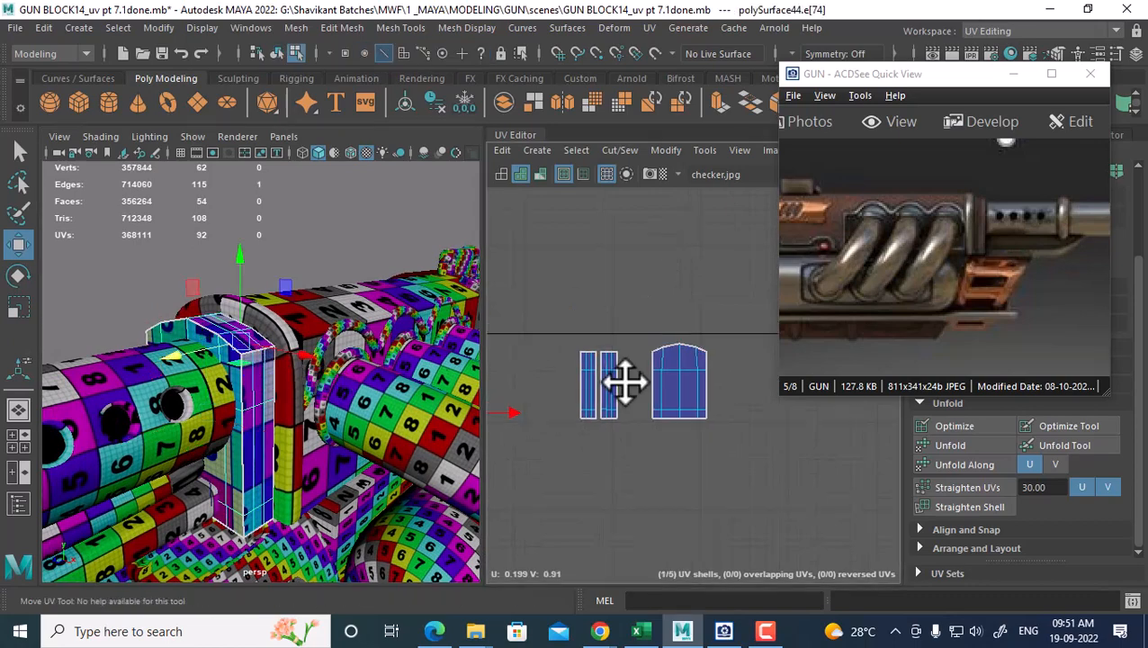
scroll(623, 384, up, 2)
scroll(227, 405, up, 2)
click(245, 344)
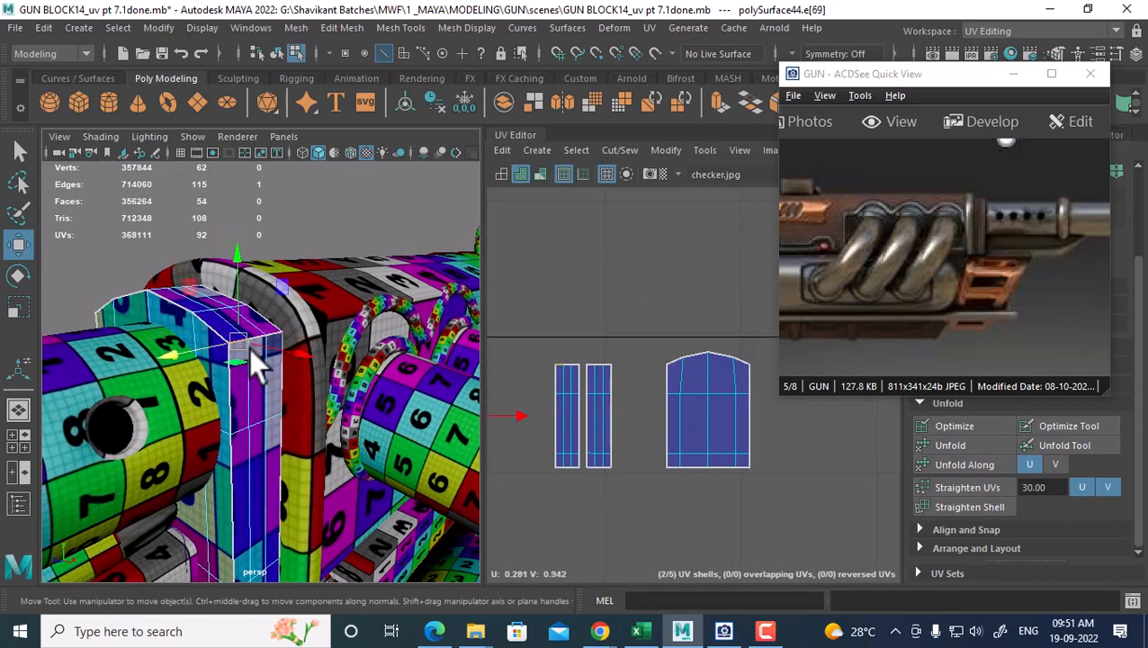
scroll(648, 400, up, 1)
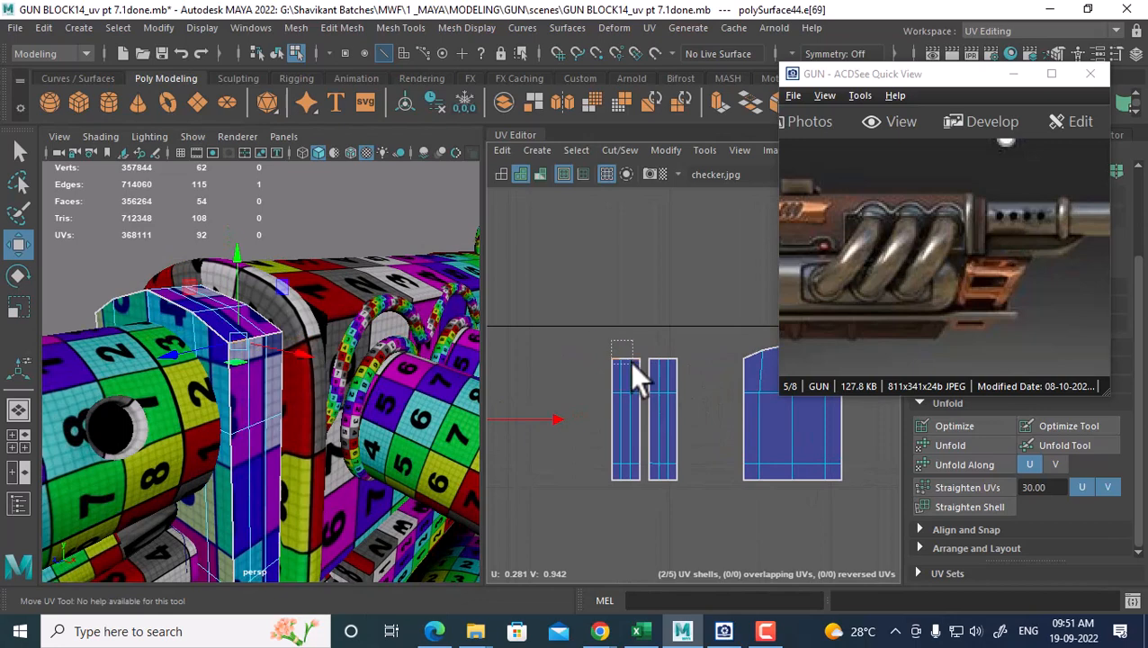
double_click(629, 360)
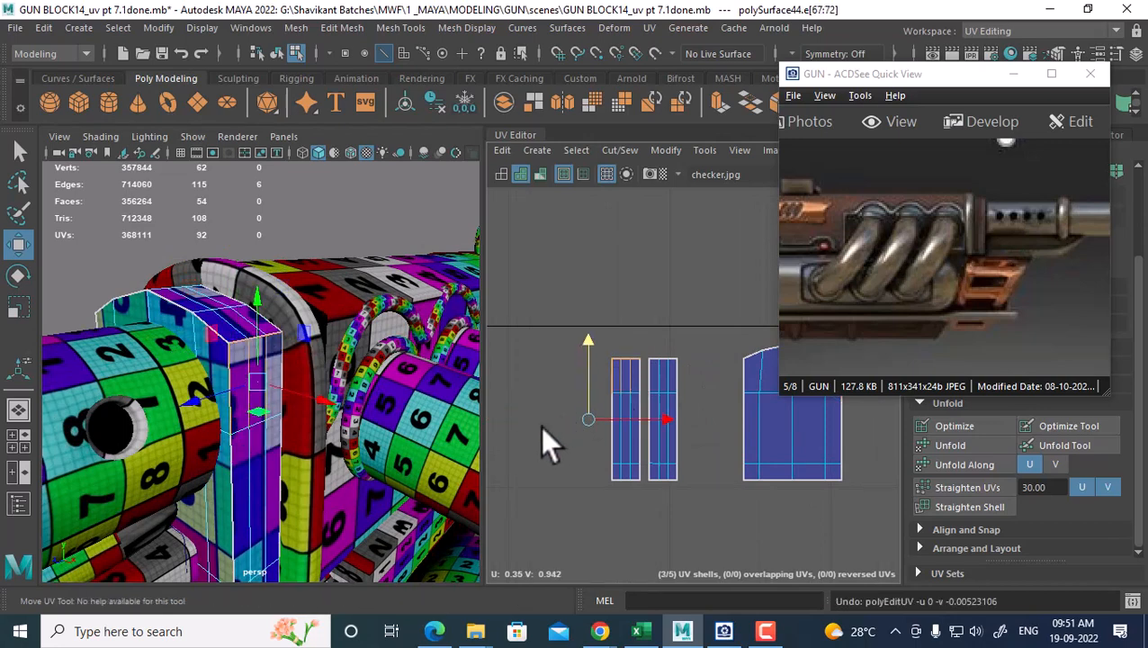
click(567, 446)
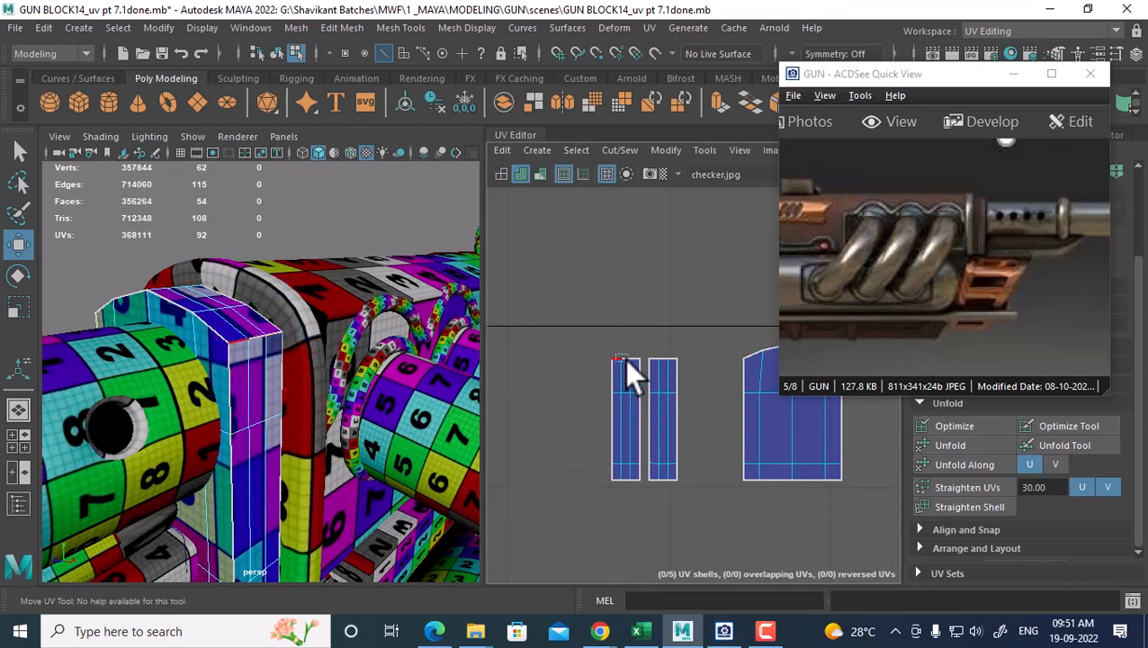
double_click(613, 382)
key(g)
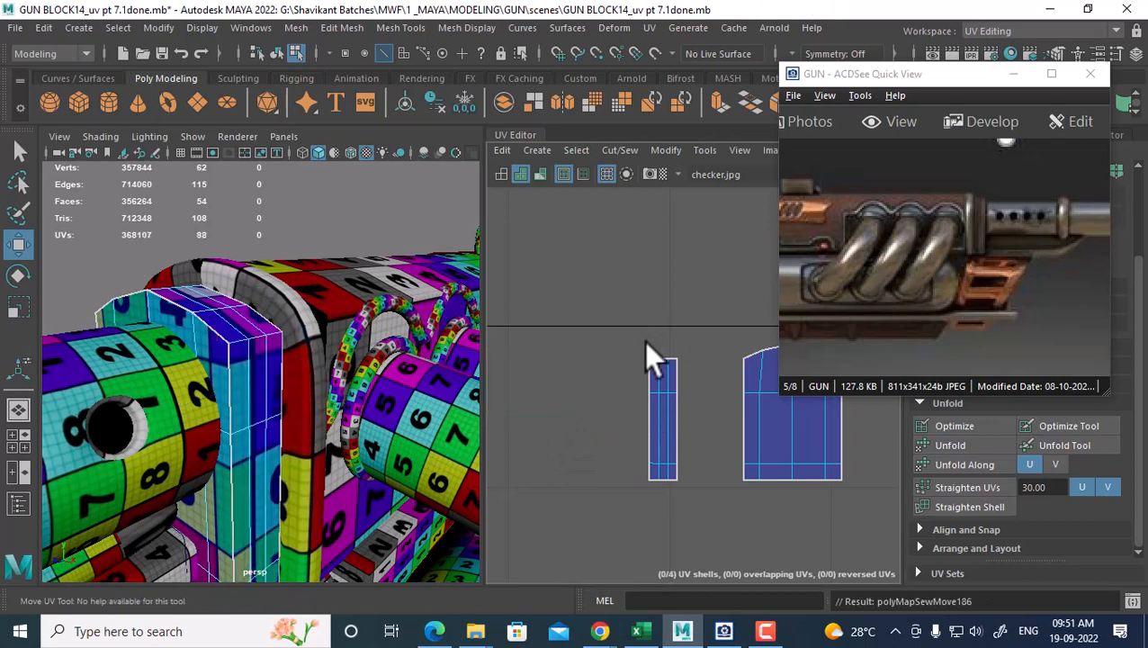
From the pillar's other side, select the short strip's top edge and sew it onto the long shell
scroll(684, 415, down, 4)
alt+middle_drag(637, 377, 645, 338)
scroll(645, 341, up, 1)
alt+middle_drag(573, 406, 629, 338)
scroll(630, 342, up, 2)
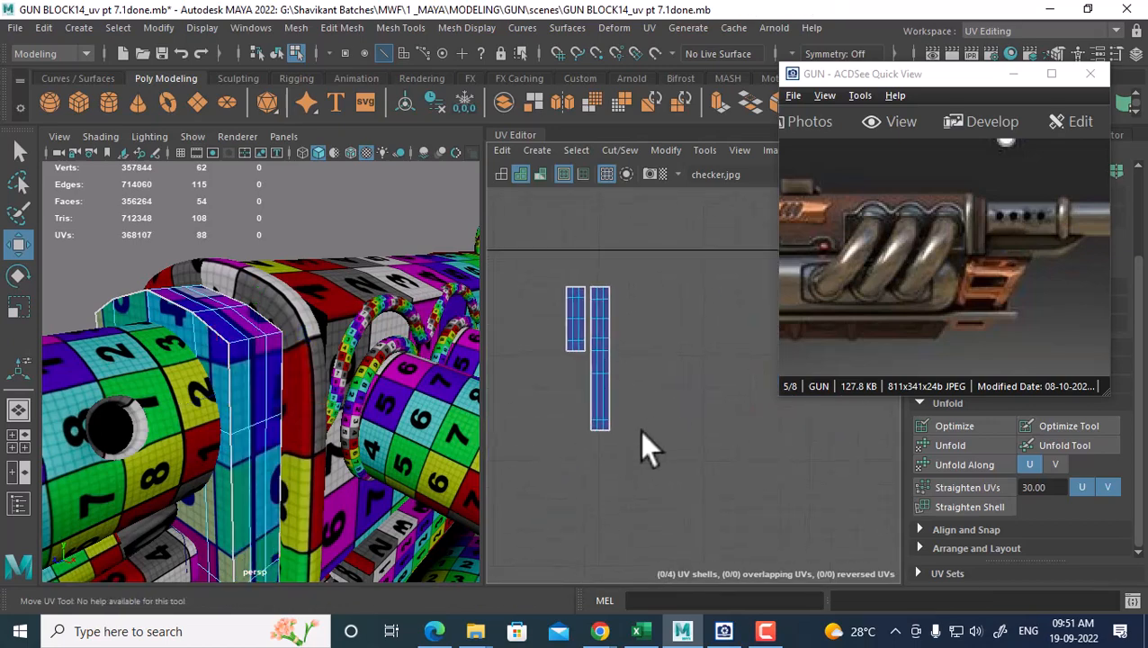
scroll(601, 428, up, 1)
alt+drag(321, 344, 431, 387)
click(448, 397)
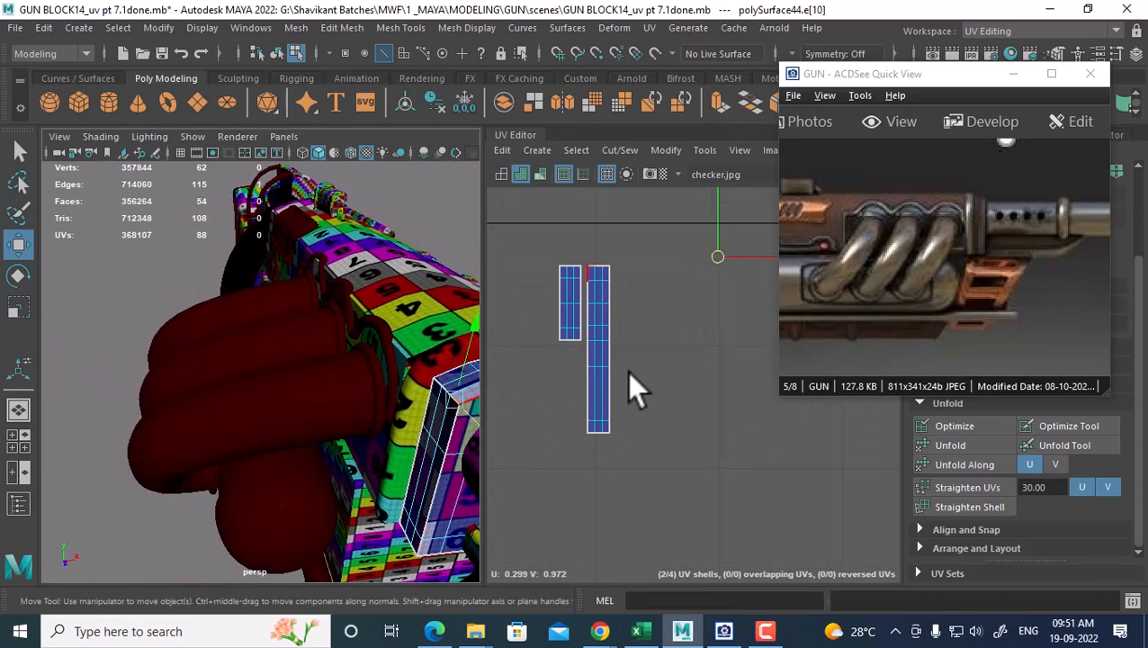
scroll(627, 347, up, 2)
alt+middle_drag(620, 333, 691, 416)
scroll(689, 409, up, 2)
drag(637, 308, 663, 327)
shift+right_drag(663, 327, 665, 279)
click(591, 264)
Select the long strip's top edge and sew the remaining small shell onto it
scroll(587, 268, down, 3)
scroll(588, 268, down, 2)
alt+middle_drag(681, 362, 579, 320)
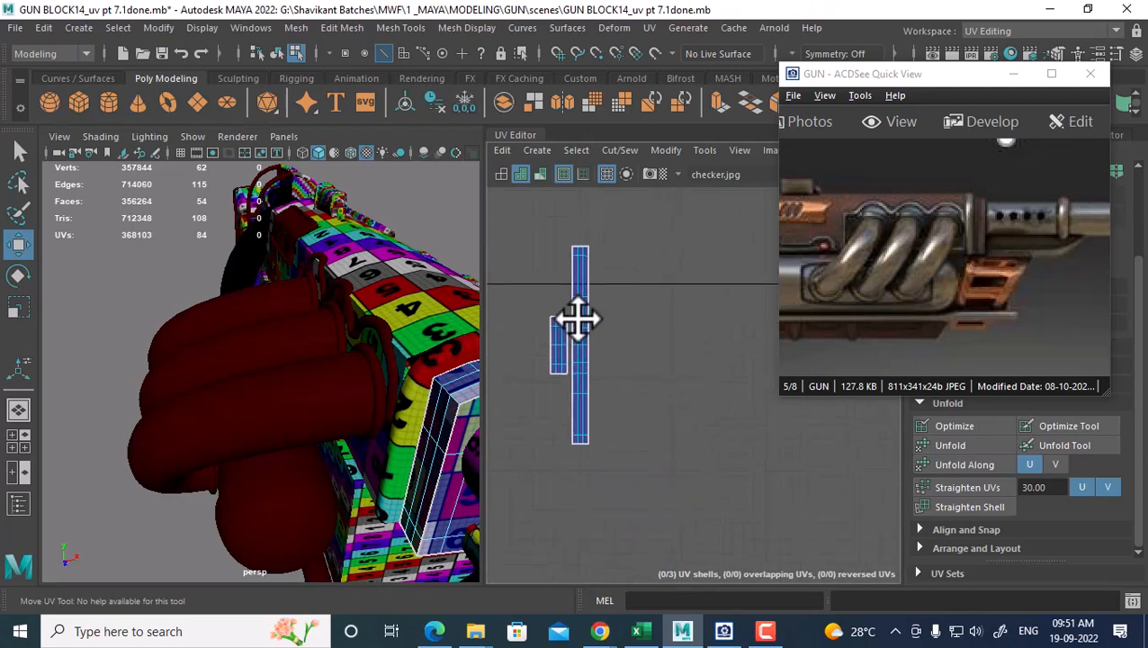
scroll(673, 395, down, 4)
alt+middle_drag(677, 395, 647, 393)
alt+middle_drag(460, 434, 261, 396)
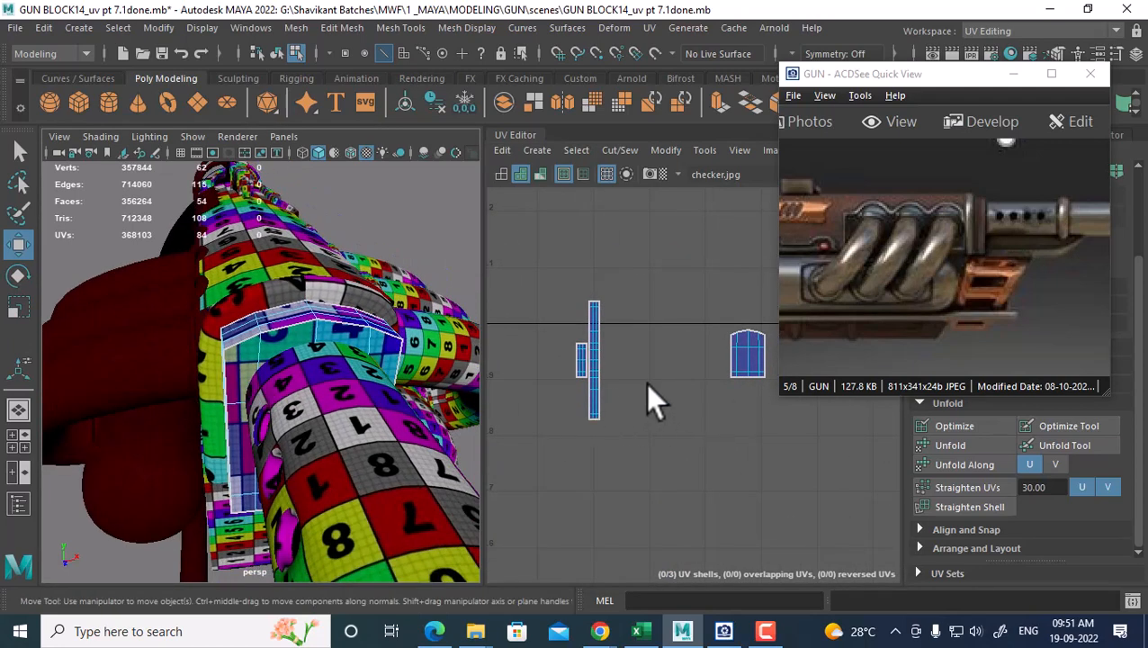
scroll(652, 400, up, 2)
scroll(656, 352, up, 2)
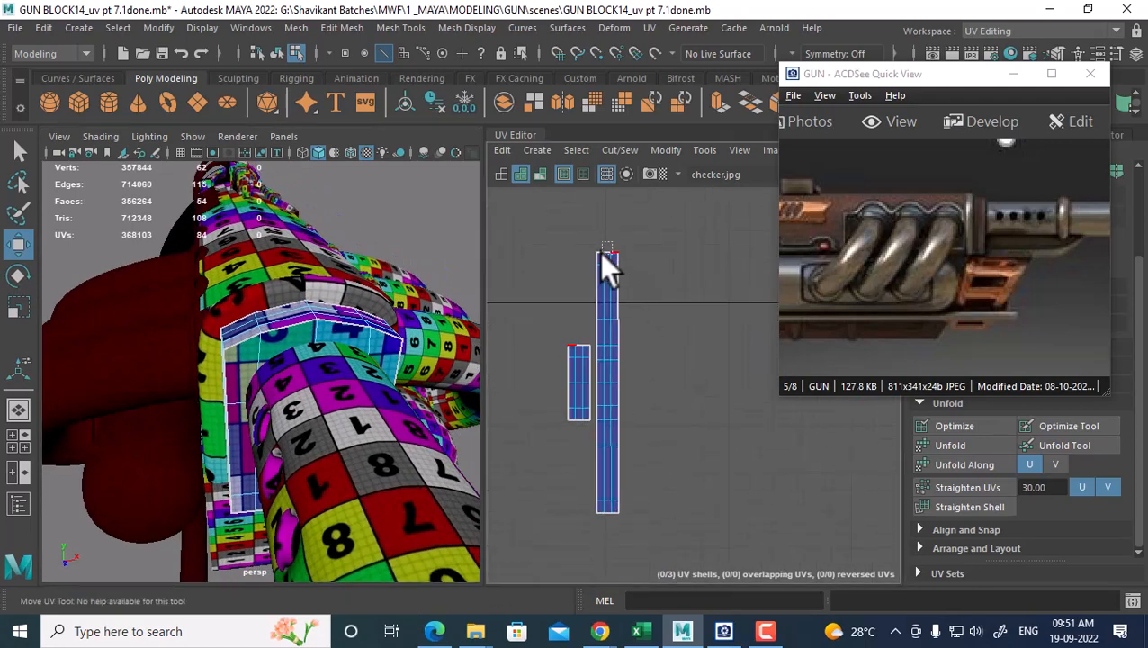
drag(599, 252, 599, 254)
shift+right_drag(670, 341, 668, 293)
click(590, 296)
Return to Object Mode and select the side plate mesh
scroll(590, 296, down, 4)
alt+middle_drag(579, 301, 497, 328)
scroll(566, 289, down, 1)
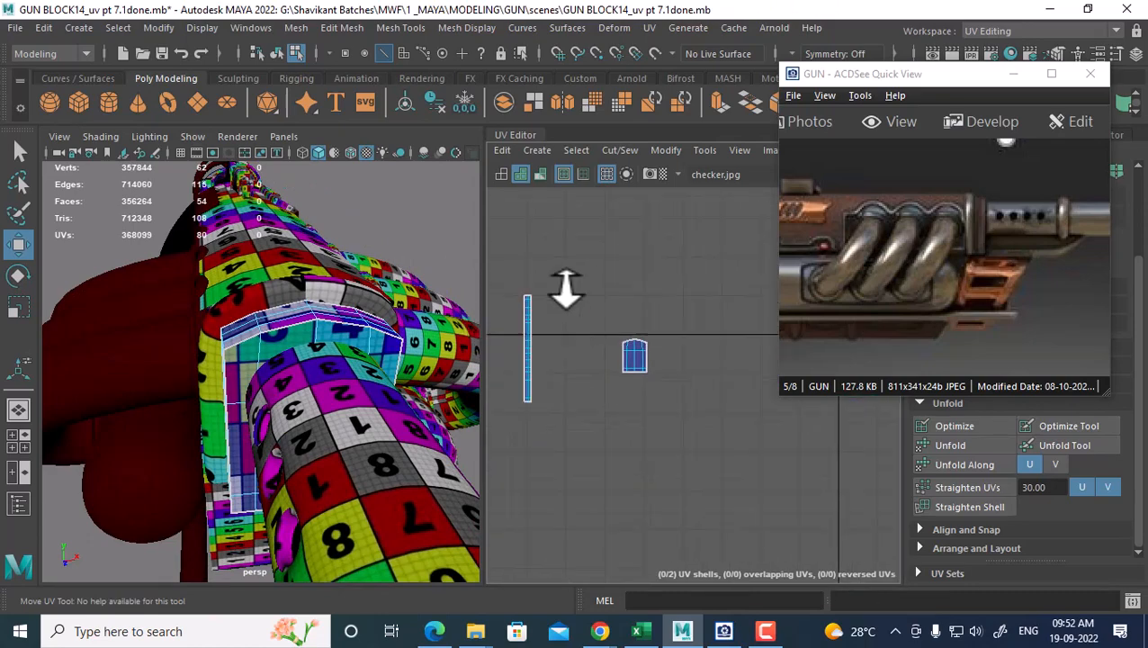
scroll(566, 288, down, 1)
right_drag(288, 331, 395, 140)
alt+drag(399, 287, 256, 270)
click(171, 394)
Select both plate meshes and combine them into a single mesh
click(136, 372)
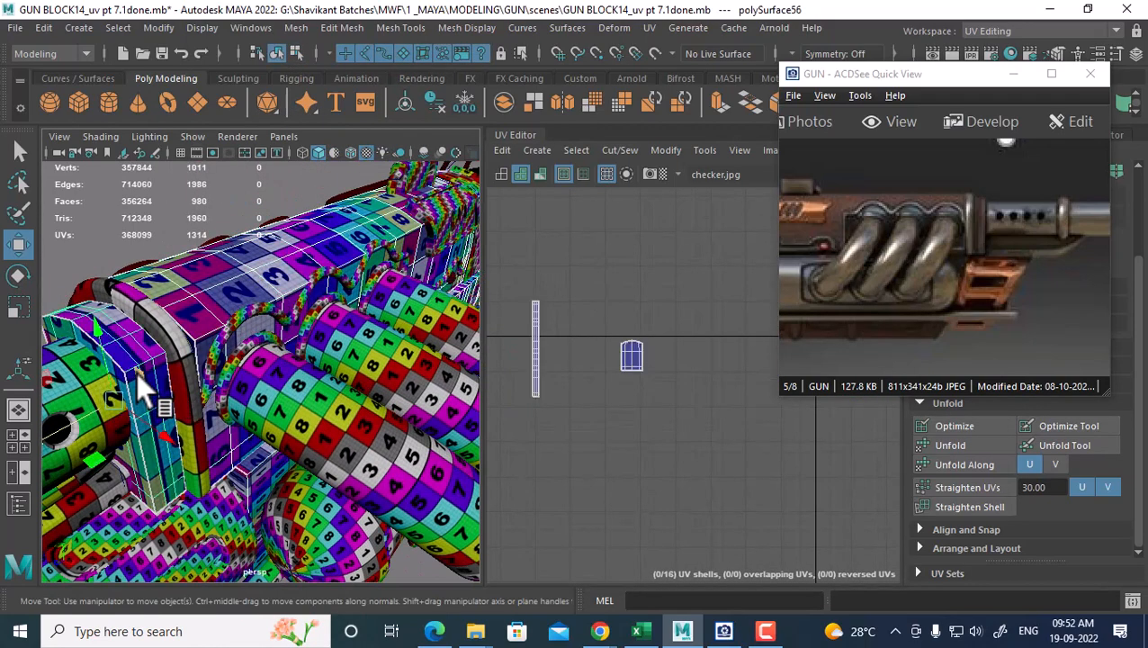
alt+drag(136, 372, 211, 402)
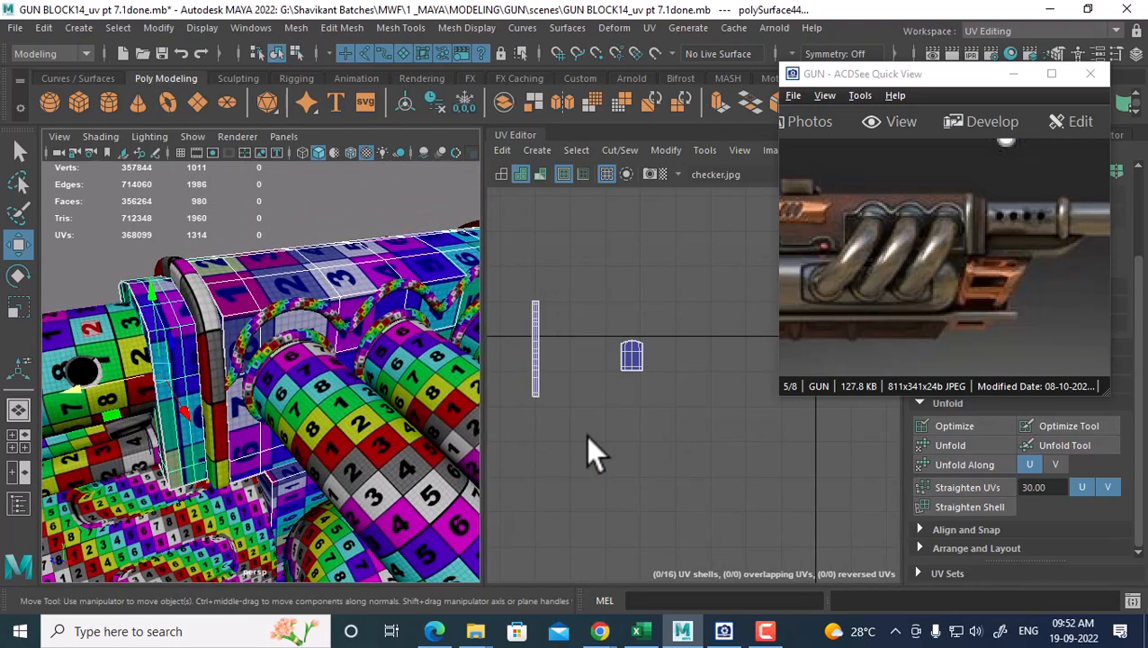
scroll(671, 415, down, 2)
alt+middle_drag(671, 415, 551, 390)
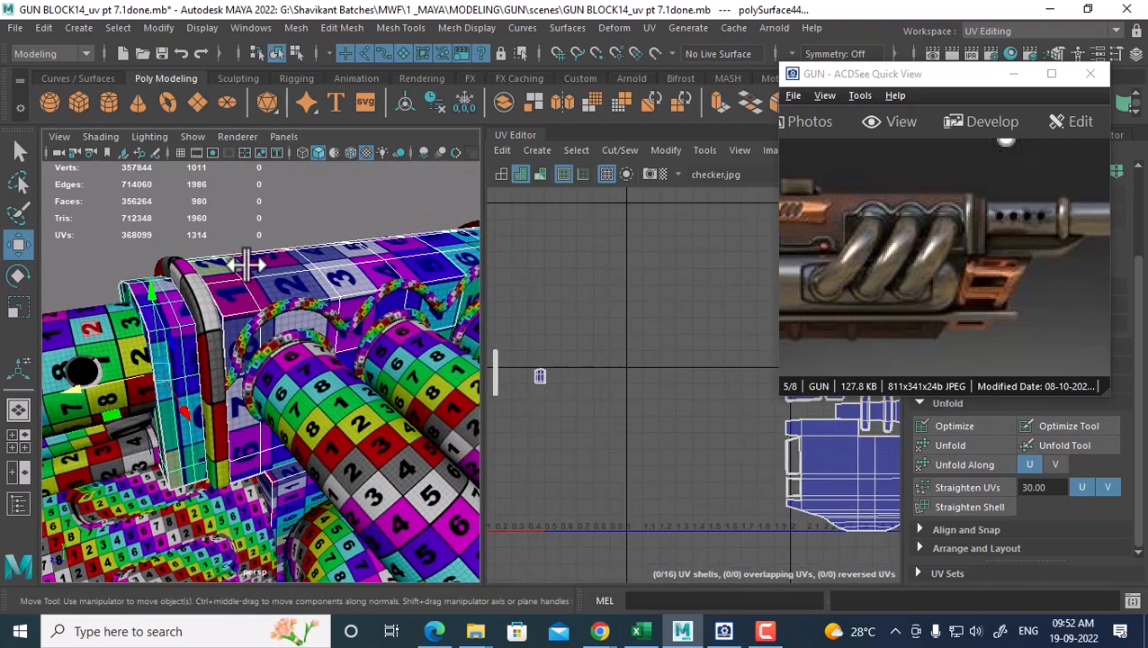
shift+right_drag(246, 182, 240, 540)
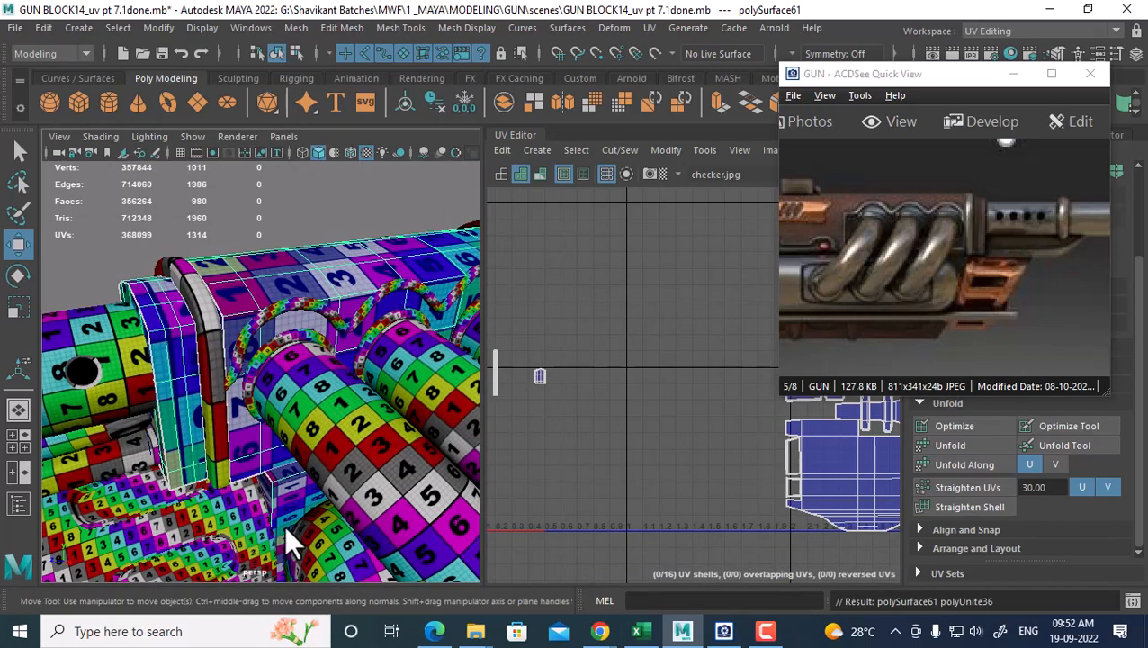
Select the combined mesh's two UV shells and move them right and up in UV space
right_drag(568, 356, 626, 358)
alt+middle_drag(584, 304, 685, 302)
drag(686, 302, 572, 419)
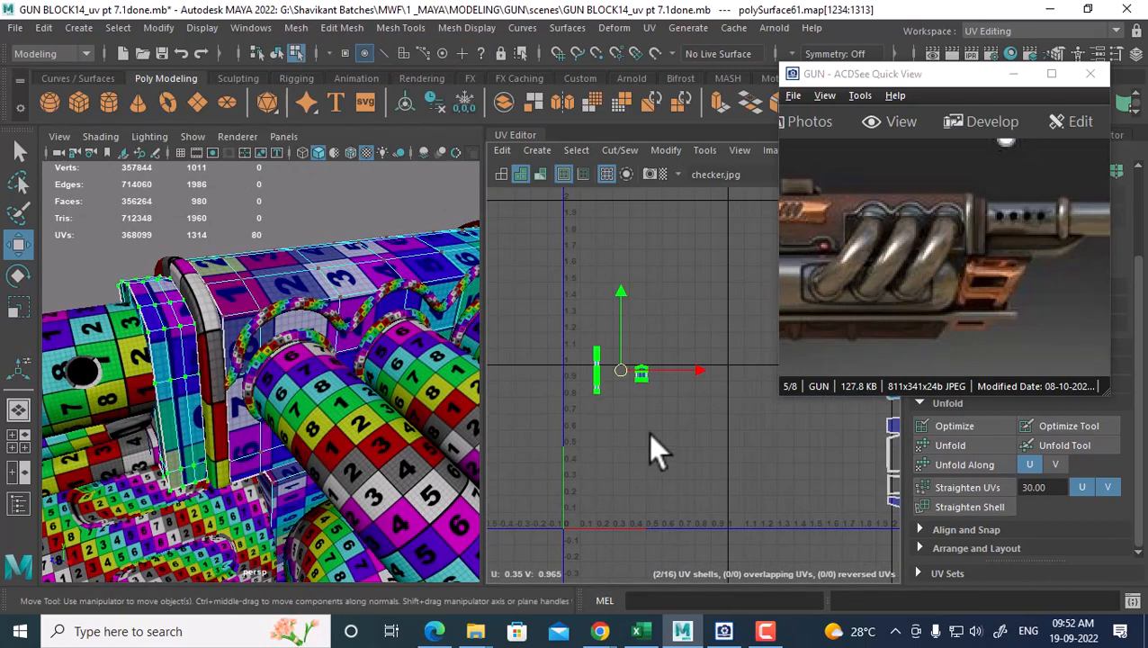
alt+middle_drag(632, 396, 497, 451)
drag(494, 424, 789, 383)
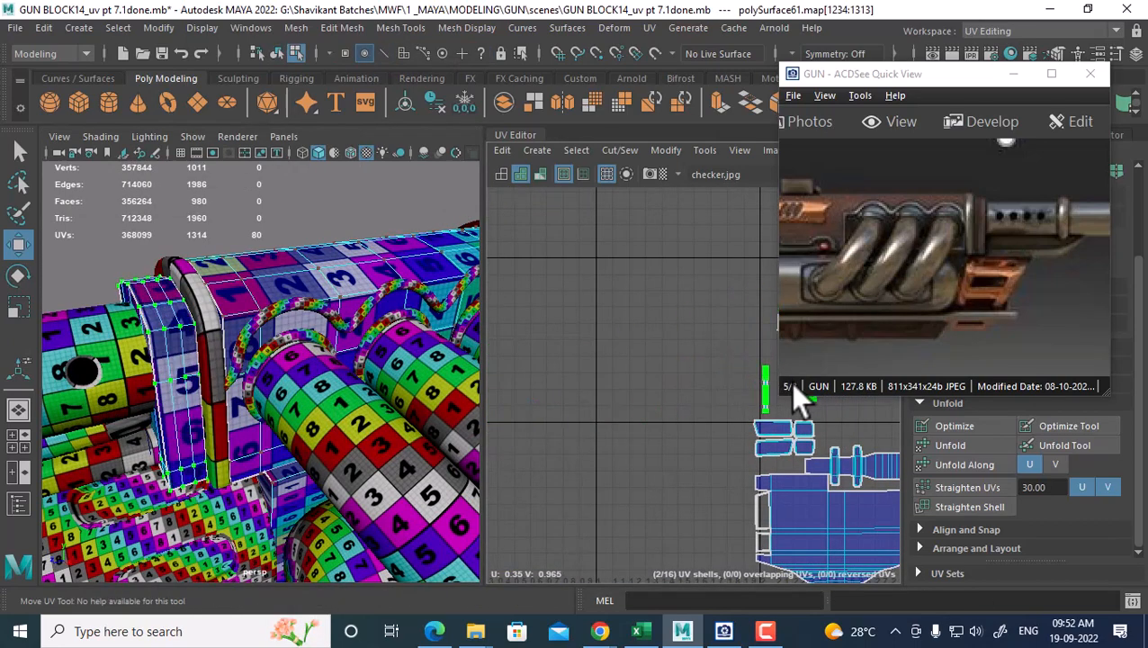
Return to object mode, select the combined plate mesh and hide it with Ctrl+H
alt+drag(286, 423, 283, 338)
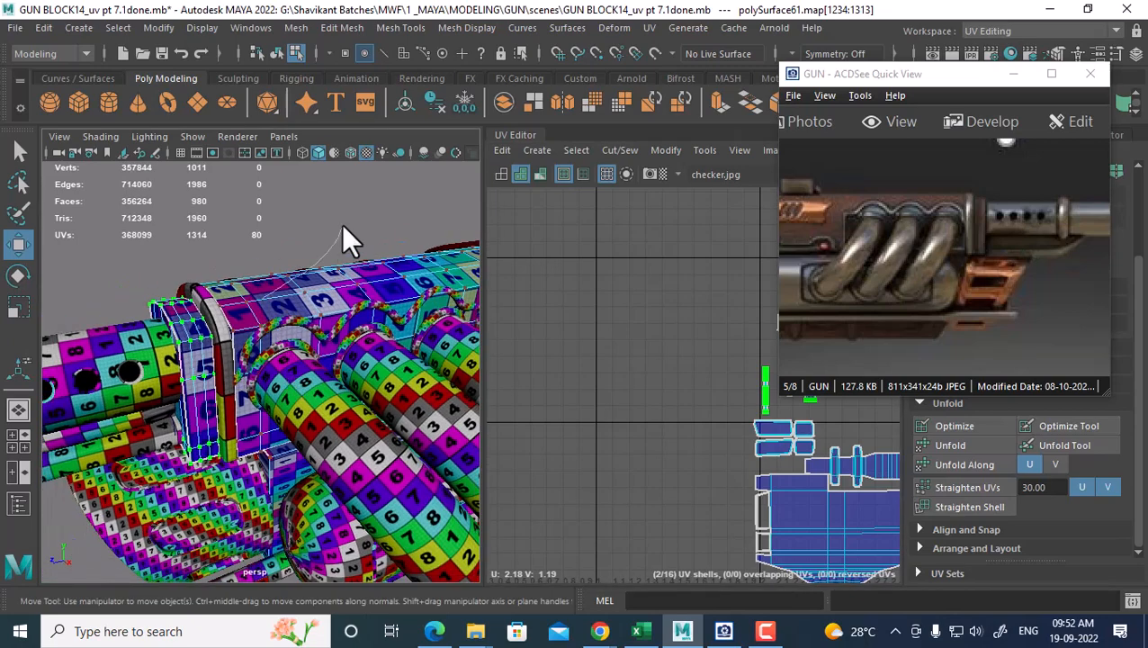
right_drag(342, 239, 360, 152)
alt+drag(297, 326, 396, 364)
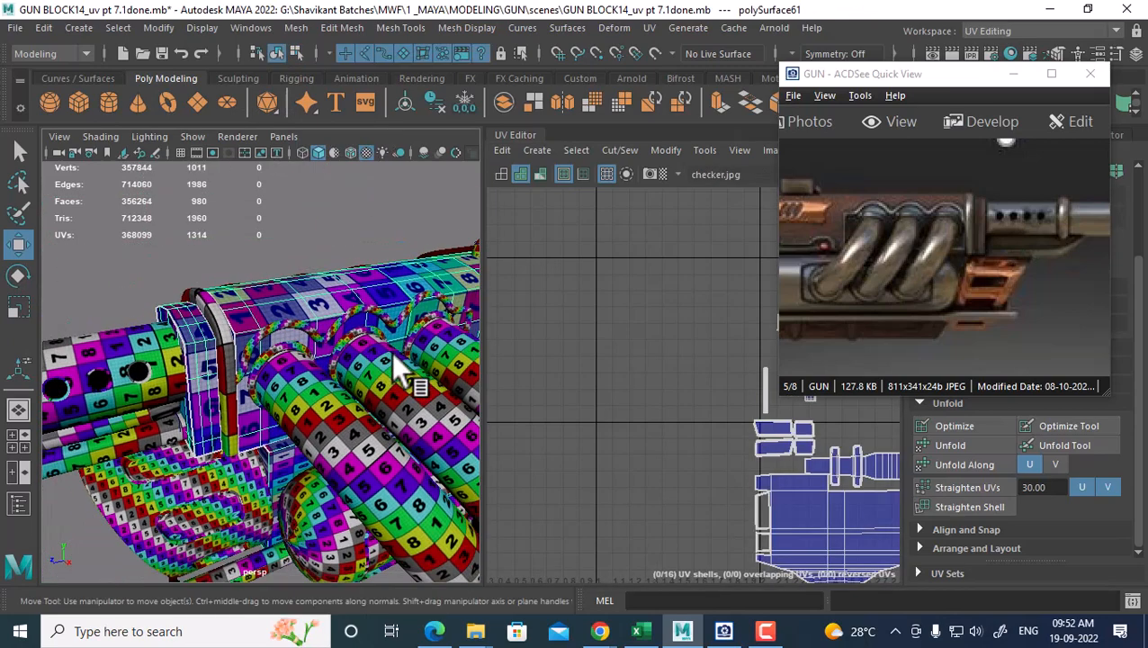
click(228, 337)
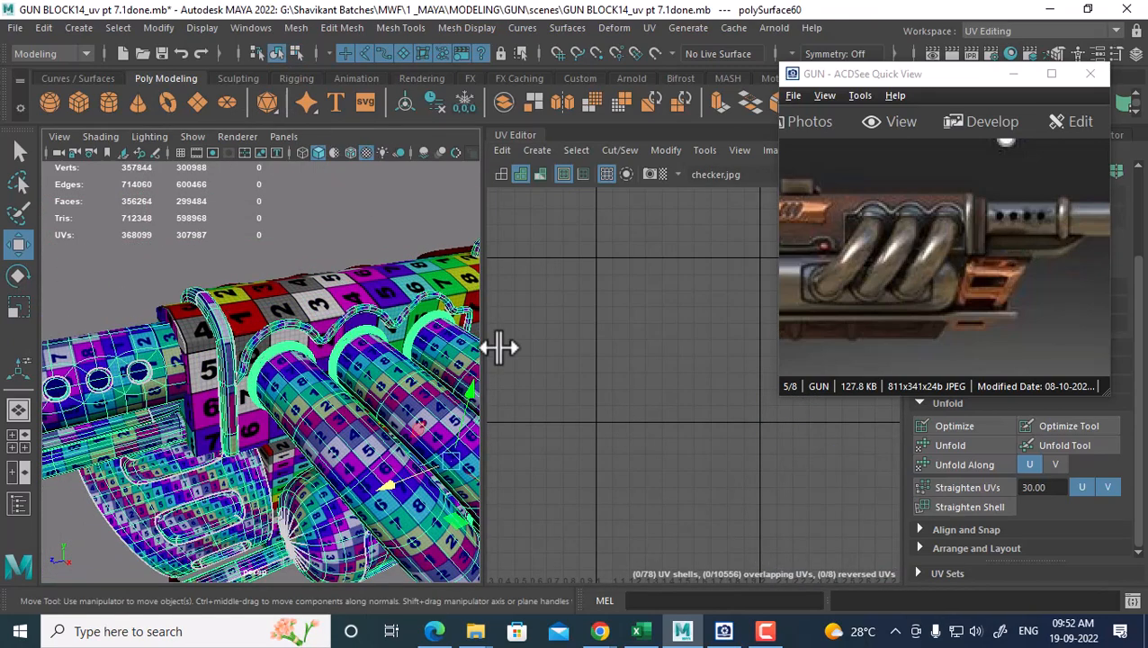
alt+drag(351, 430, 204, 406)
click(387, 358)
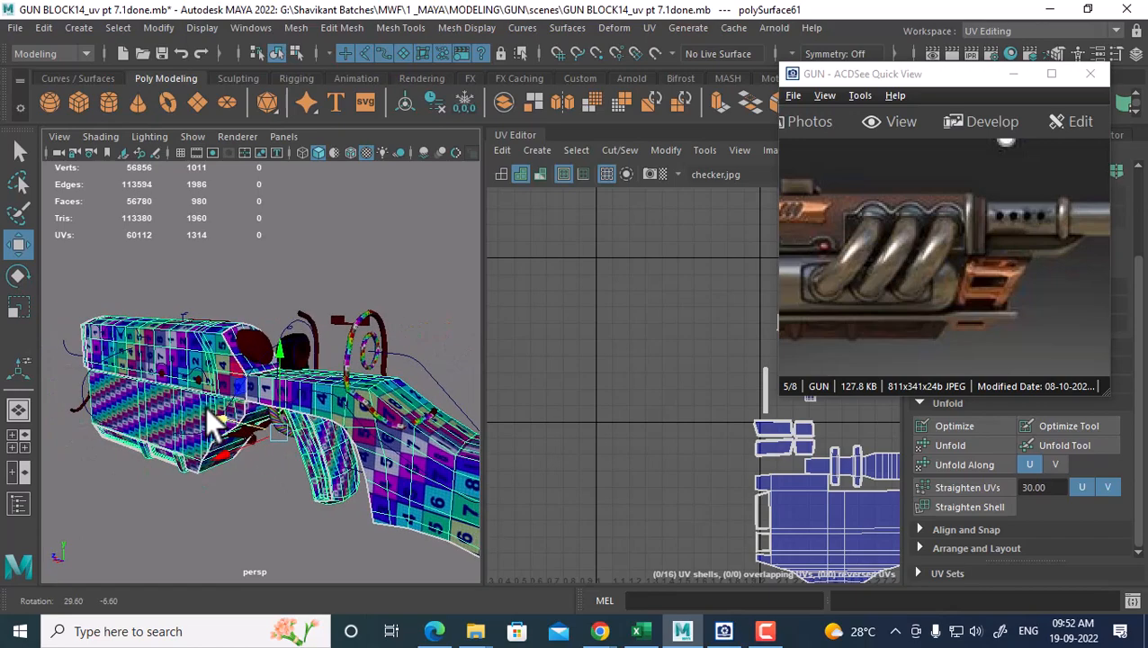
key(ctrl+h)
alt+drag(368, 458, 139, 391)
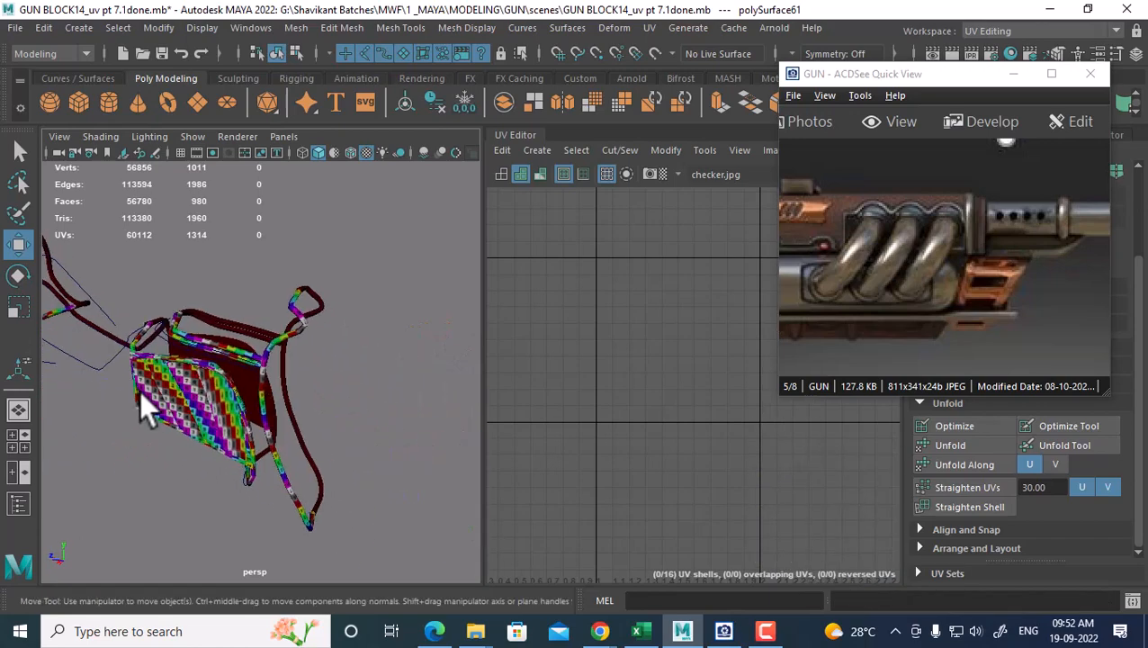
Inspect the checker-textured guard, straight tube and bent trigger piece by selecting each
click(203, 421)
alt+drag(70, 416, 258, 450)
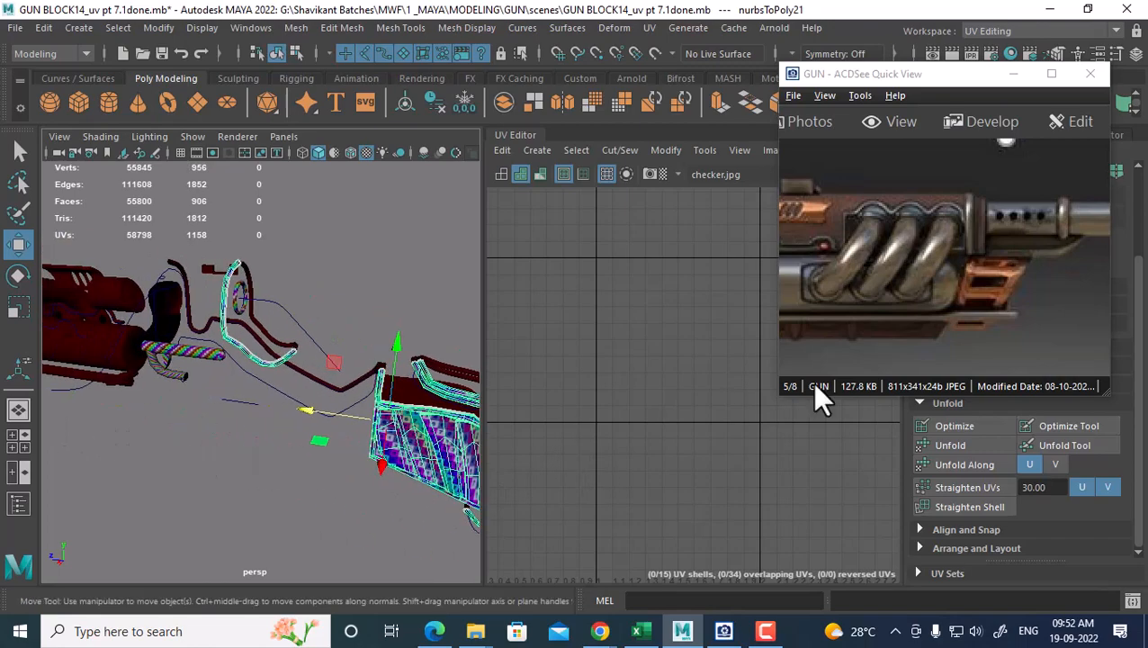
alt+drag(396, 351, 332, 323)
scroll(332, 324, up, 5)
alt+middle_drag(256, 377, 348, 385)
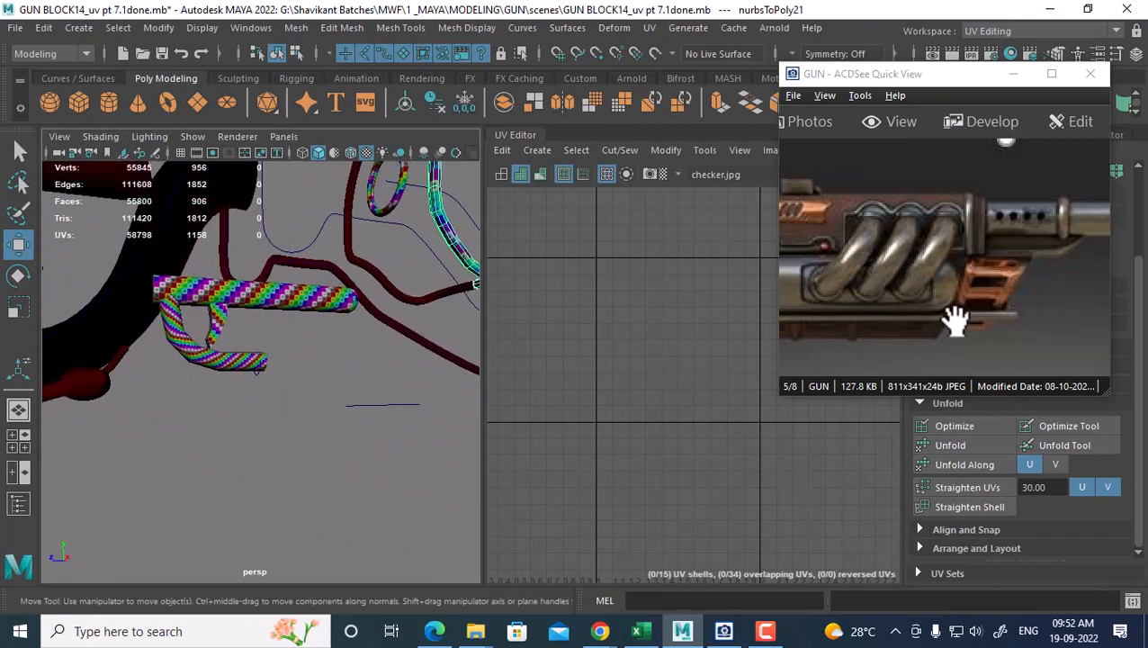
drag(830, 330, 1052, 295)
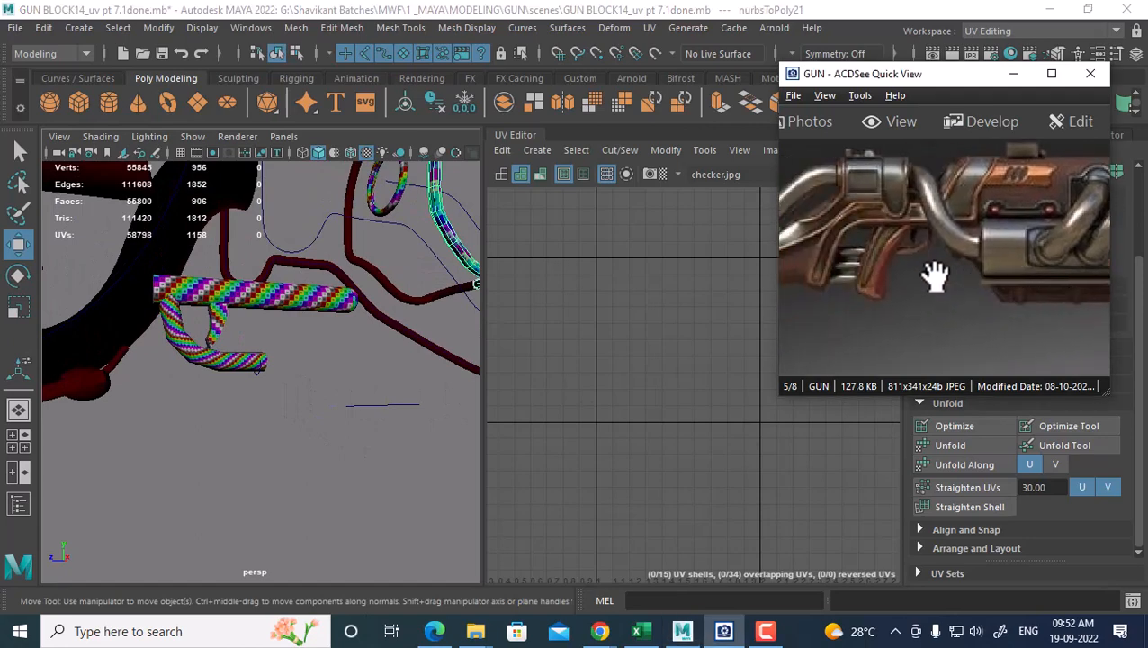
scroll(221, 314, up, 1)
click(253, 289)
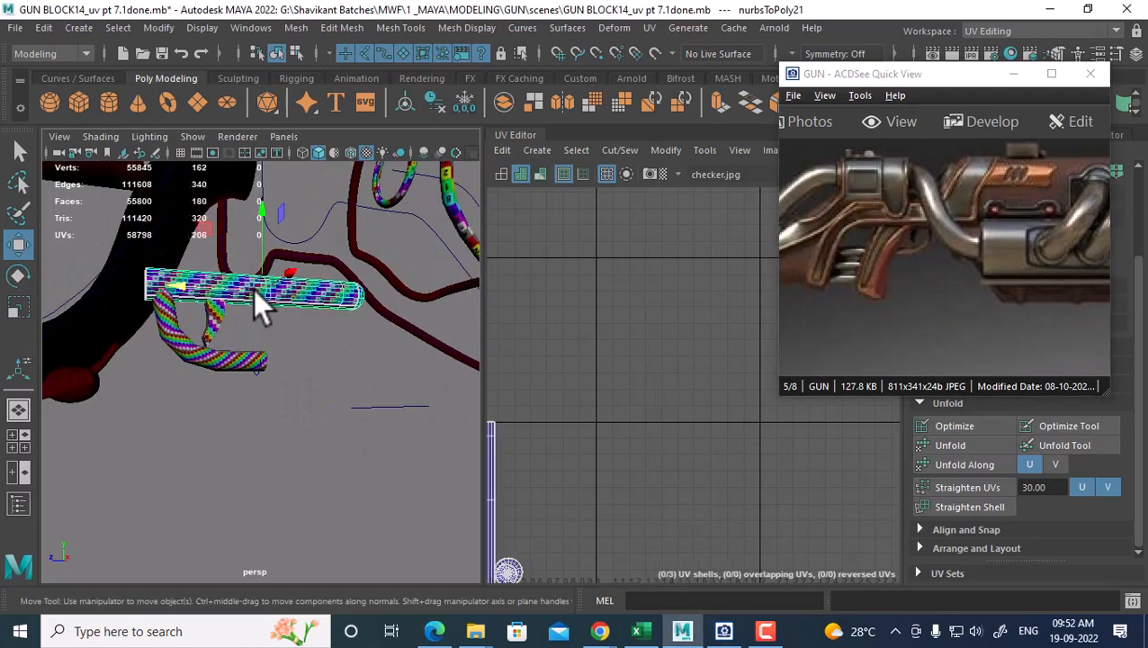
click(209, 324)
click(268, 430)
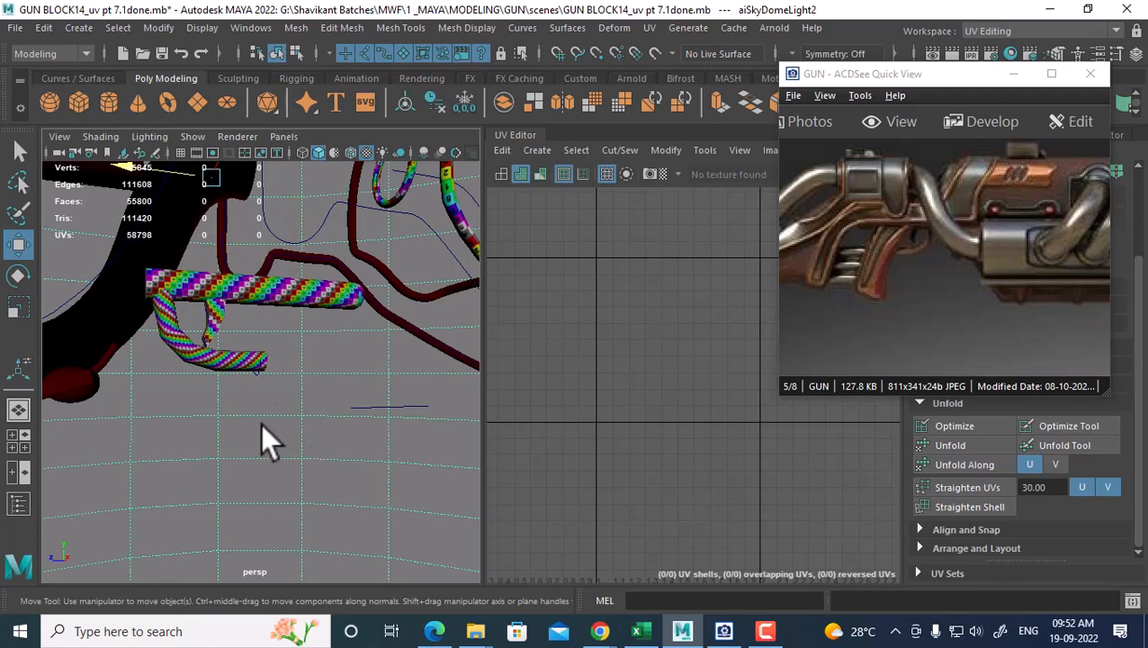
Unhide the gun body and grip, then check UVs of the tube, trigger, guard and grip
key(ctrl+shift+h)
click(203, 289)
shift+click(213, 315)
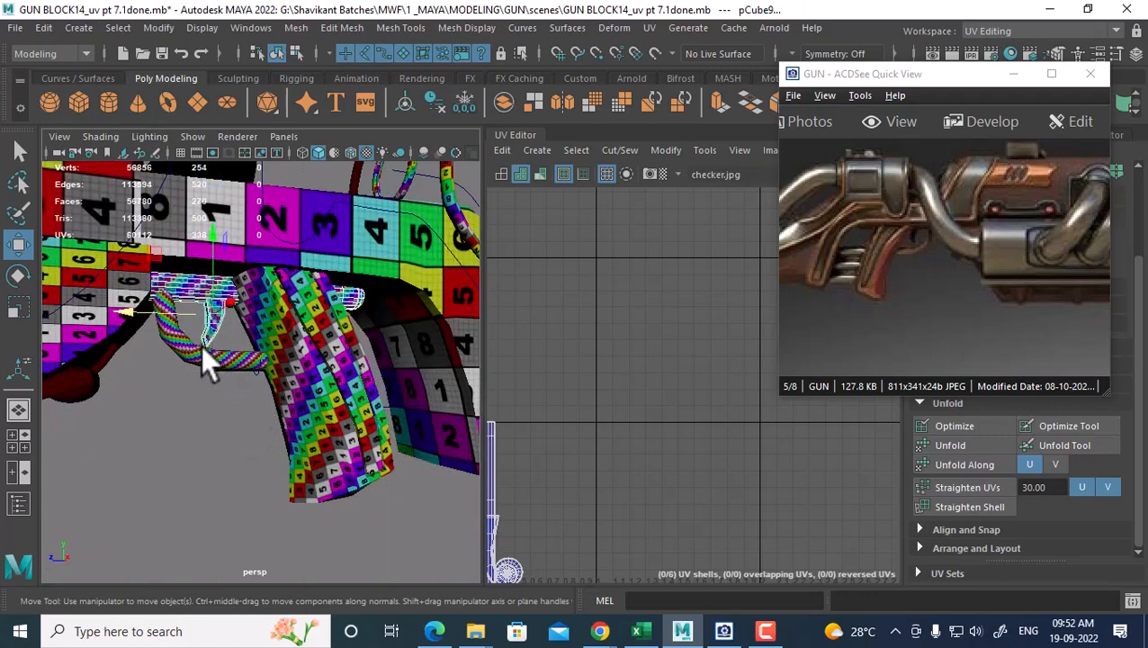
shift+click(202, 351)
scroll(581, 468, down, 3)
alt+middle_drag(596, 427, 640, 377)
click(326, 367)
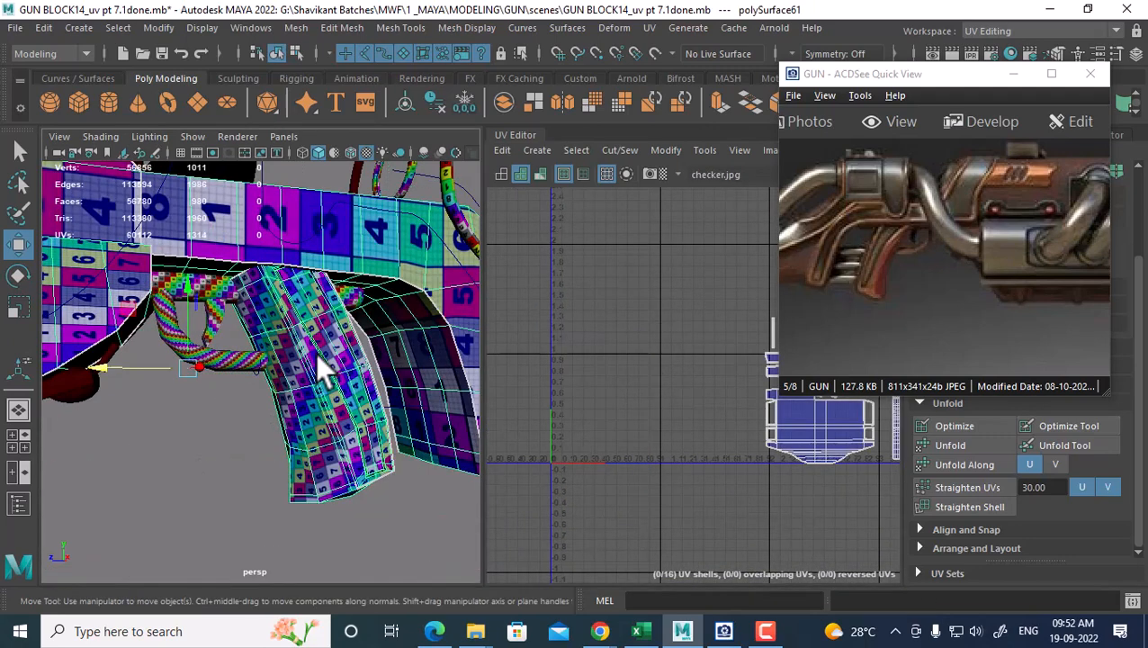
alt+drag(261, 341, 246, 261)
Unhide all remaining objects via Display > Show > All, then select the gun body
click(202, 28)
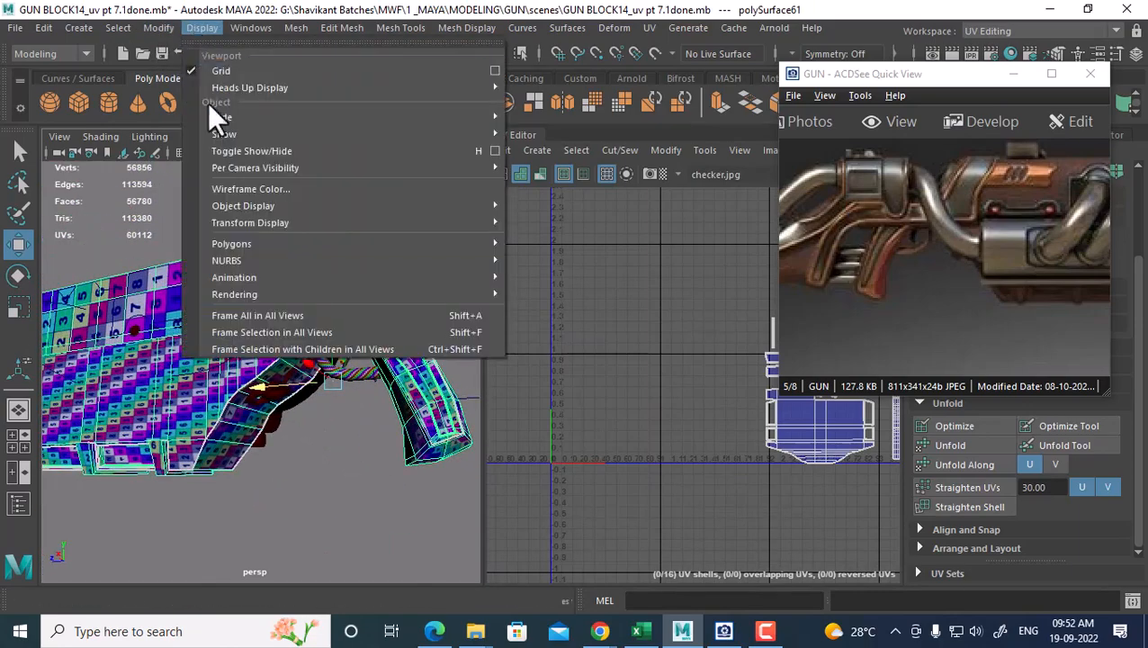
mouse_move(299, 145)
click(569, 208)
alt+drag(477, 396, 360, 446)
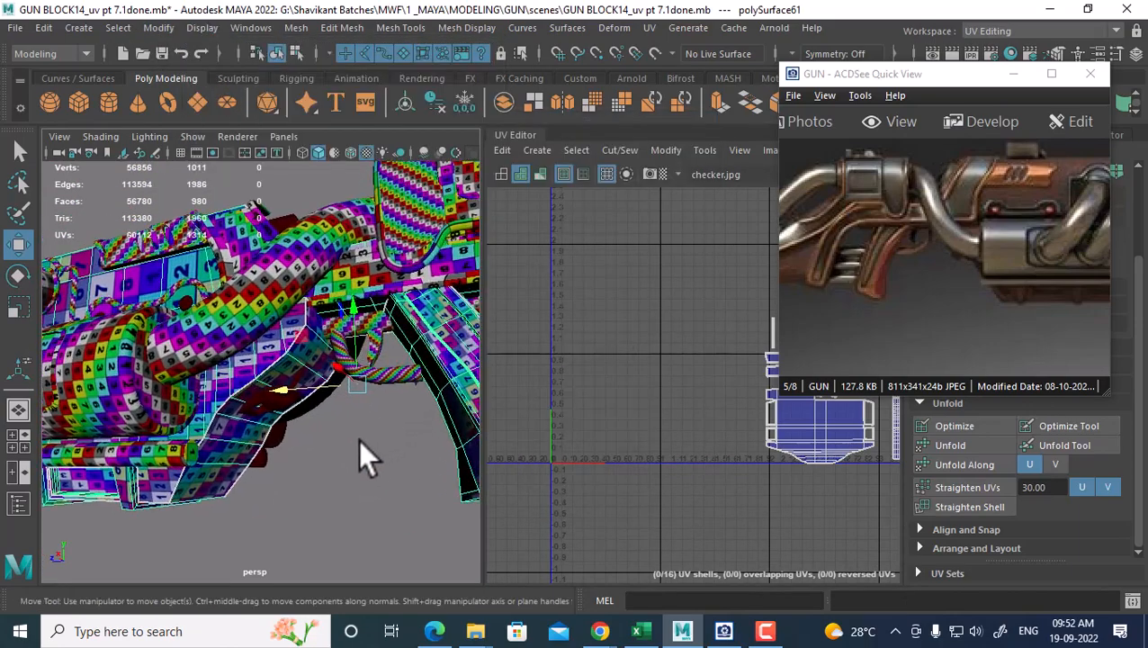
click(303, 286)
alt+drag(302, 286, 443, 406)
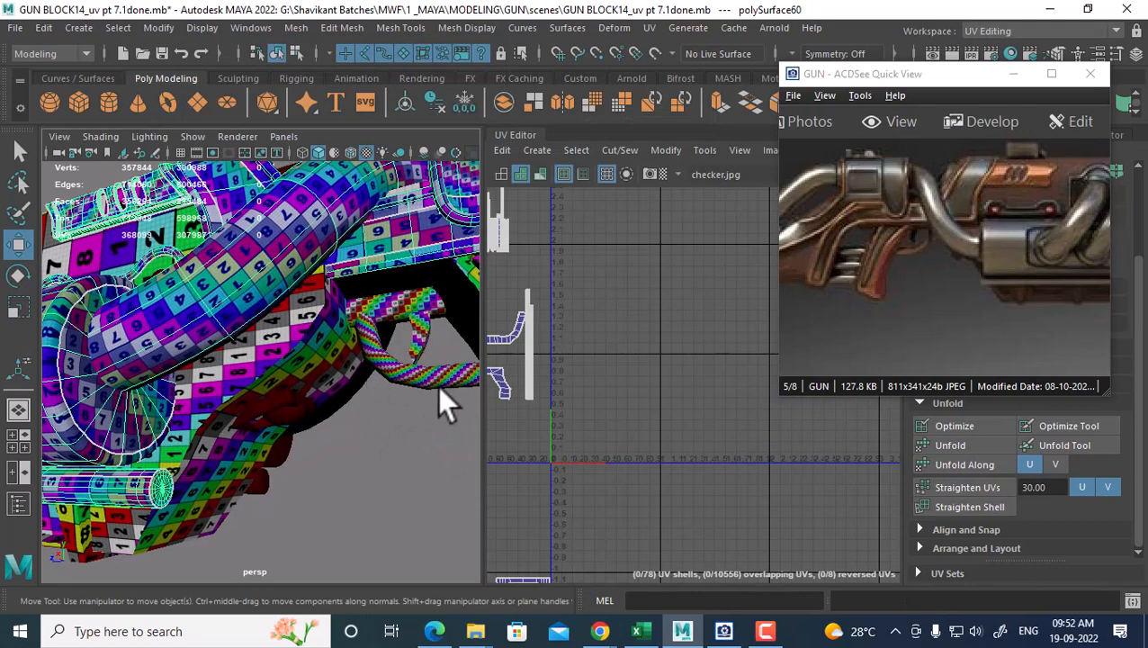
Select the curved tube's UV shell and move it downward in UV space
click(421, 337)
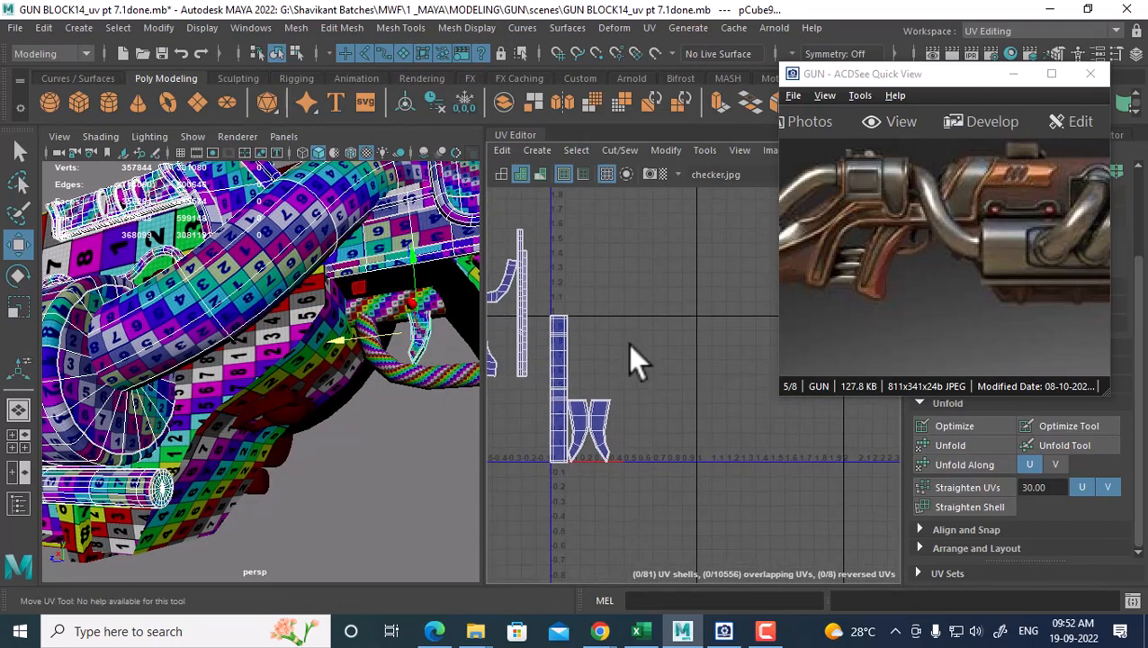
click(448, 385)
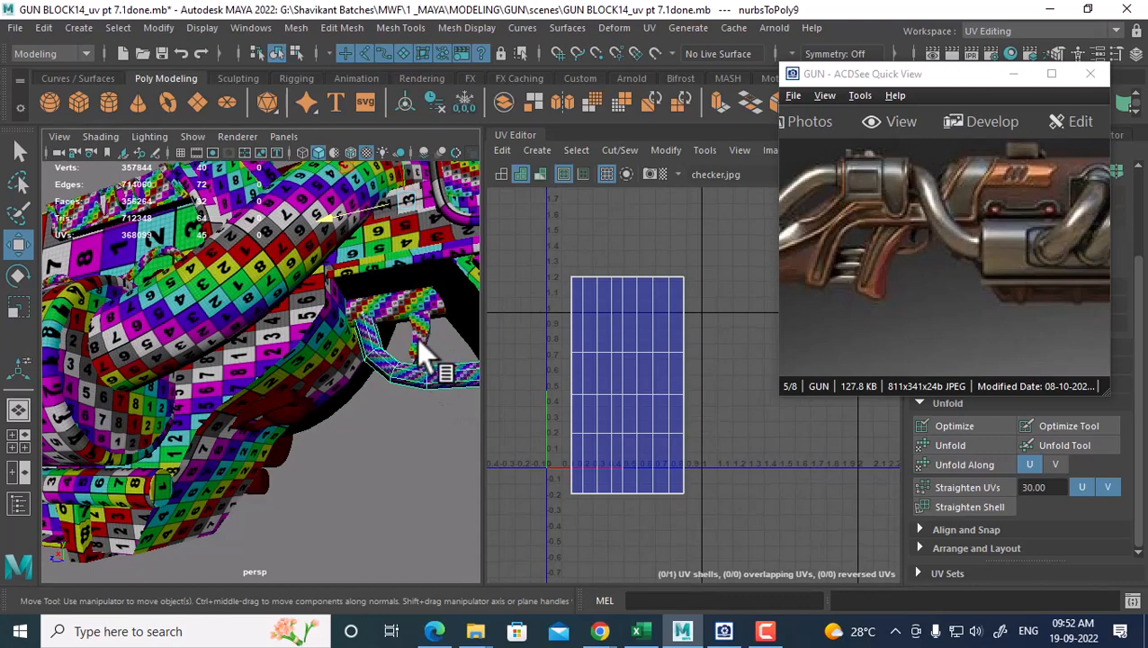
scroll(634, 378, down, 3)
right_drag(653, 371, 697, 364)
drag(717, 290, 574, 481)
drag(641, 394, 642, 519)
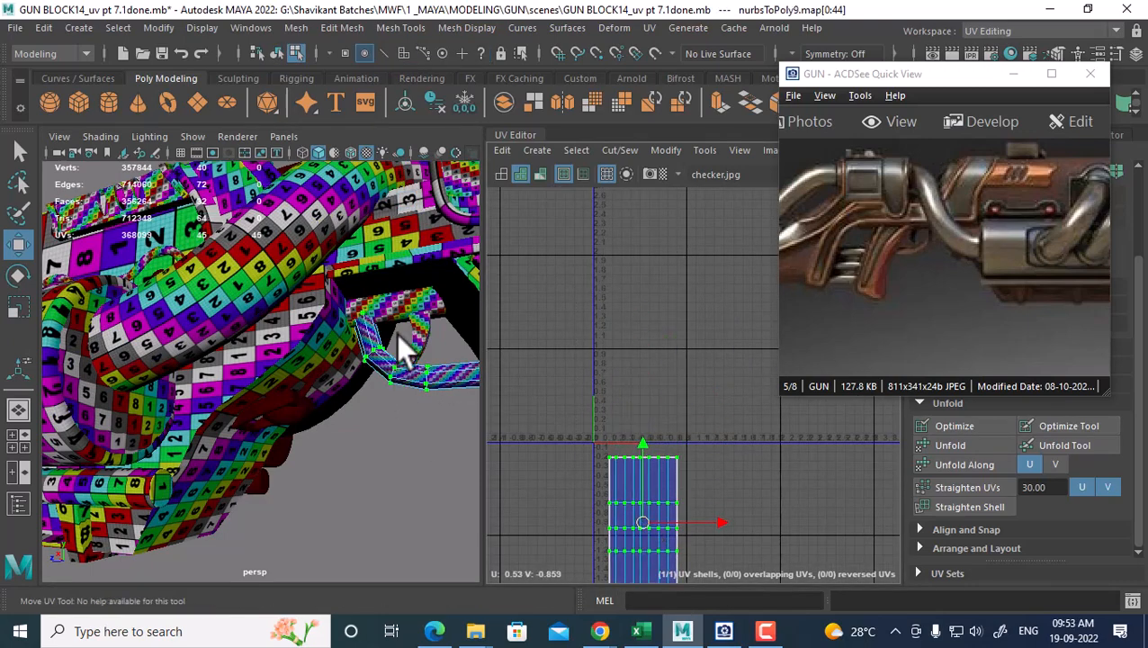
Select the straight cylinder's UV shell and move it to the right
right_drag(396, 333, 459, 206)
click(396, 301)
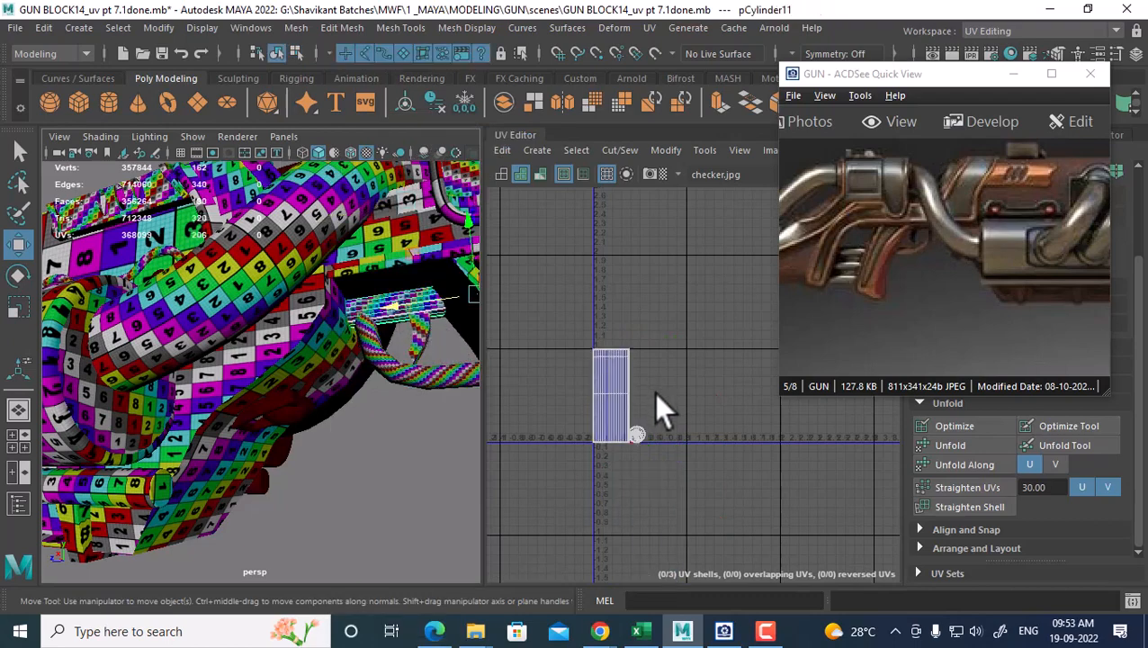
right_drag(655, 396, 720, 367)
drag(693, 321, 553, 473)
drag(611, 394, 720, 397)
Combine the gun body, trigger and trigger guard into one mesh
right_drag(270, 241, 390, 157)
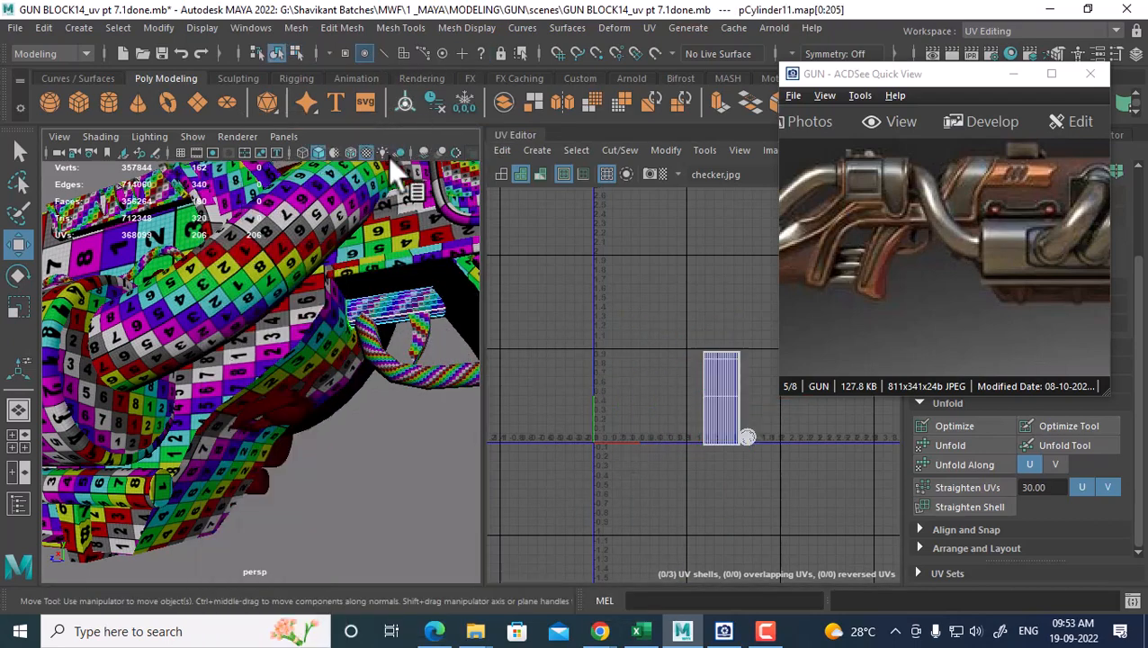
click(315, 289)
shift+click(423, 345)
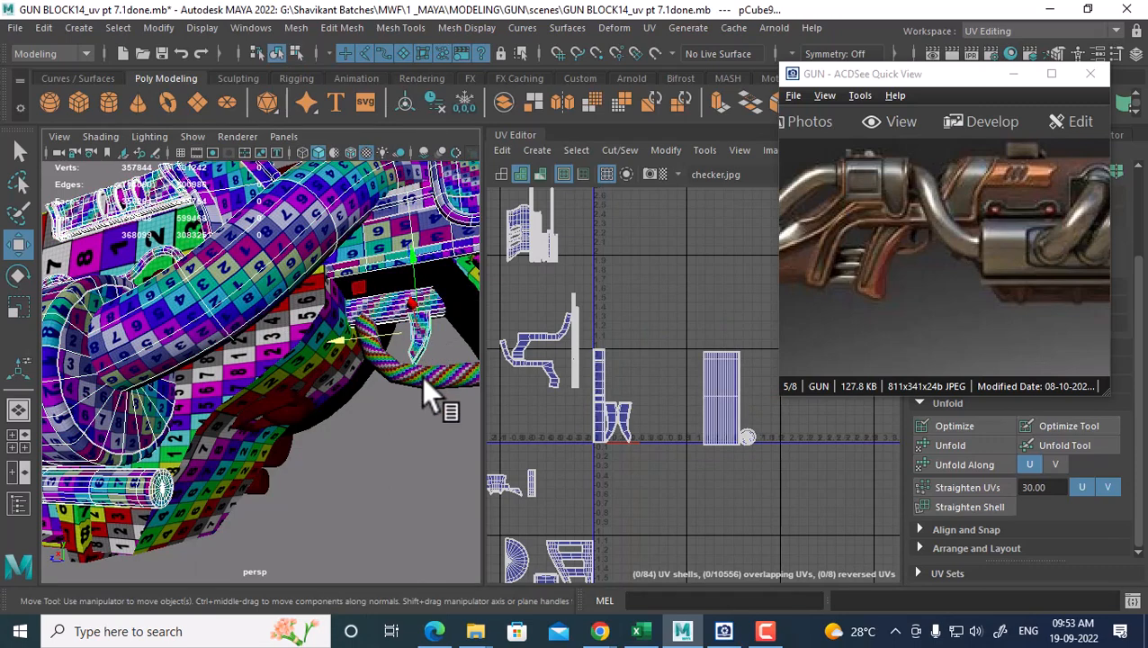
shift+click(402, 383)
shift+right_drag(392, 381, 372, 538)
Move the narrow rectangular UV shell of the combined mesh further down
scroll(670, 396, down, 3)
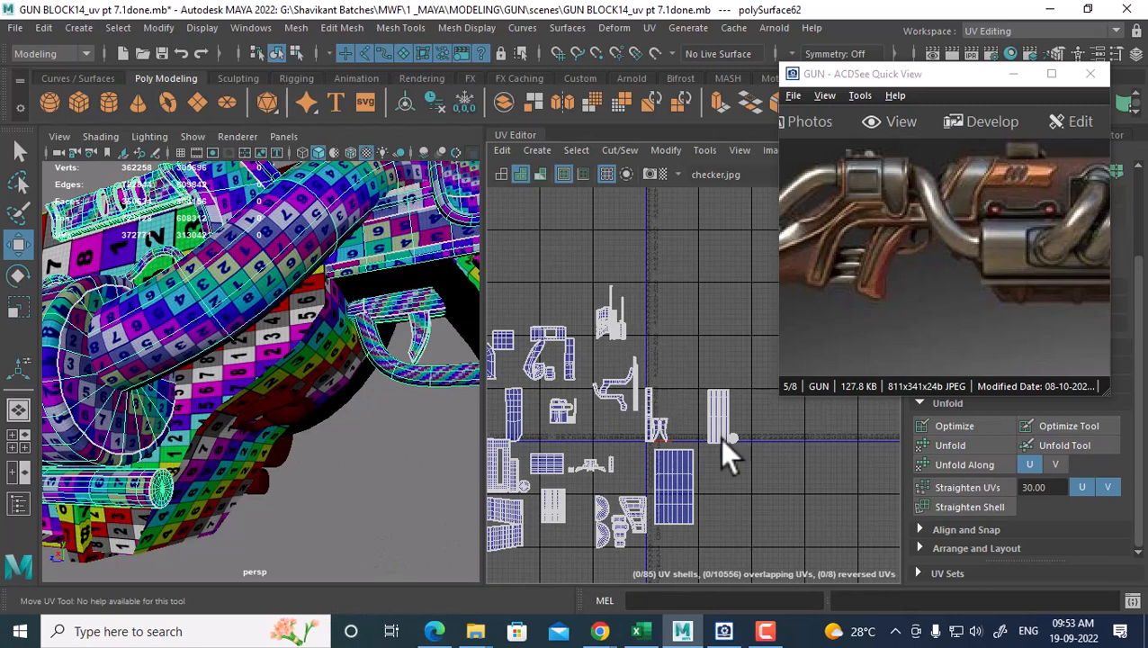
scroll(722, 438, up, 1)
alt+middle_drag(722, 438, 687, 361)
right_drag(686, 359, 756, 356)
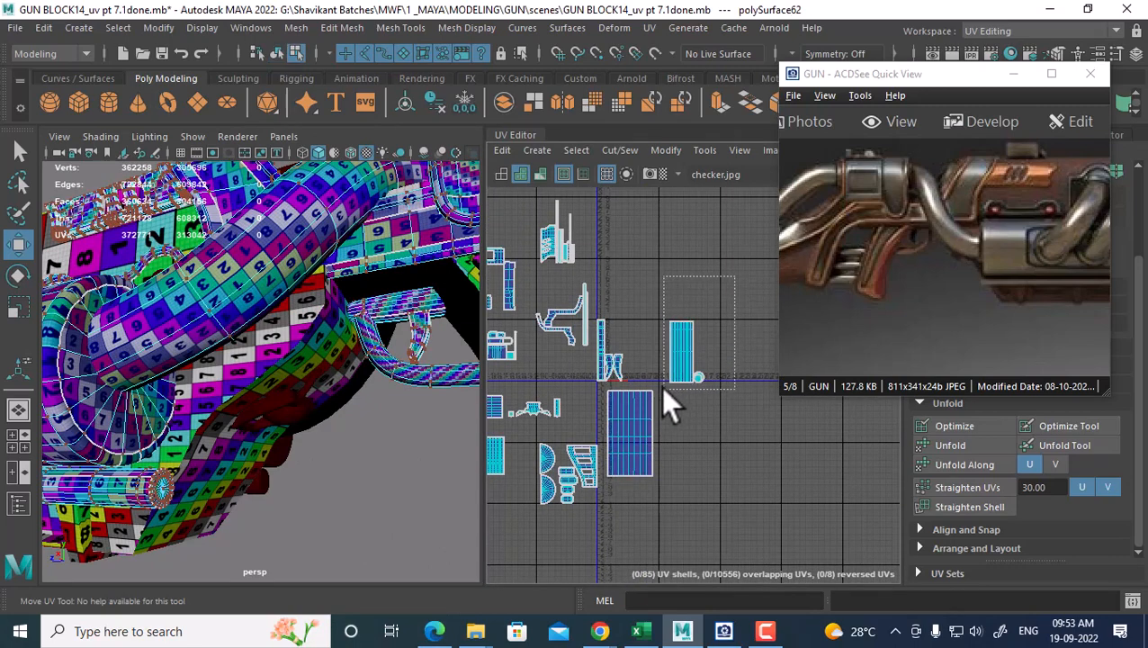
drag(662, 389, 662, 389)
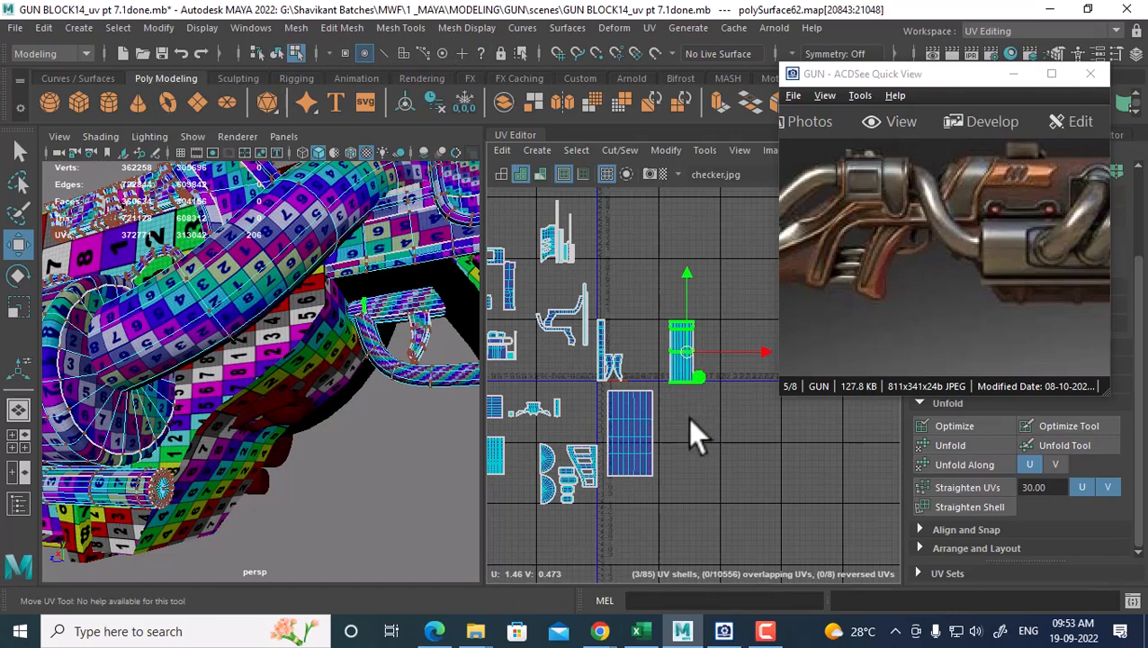
drag(687, 350, 684, 445)
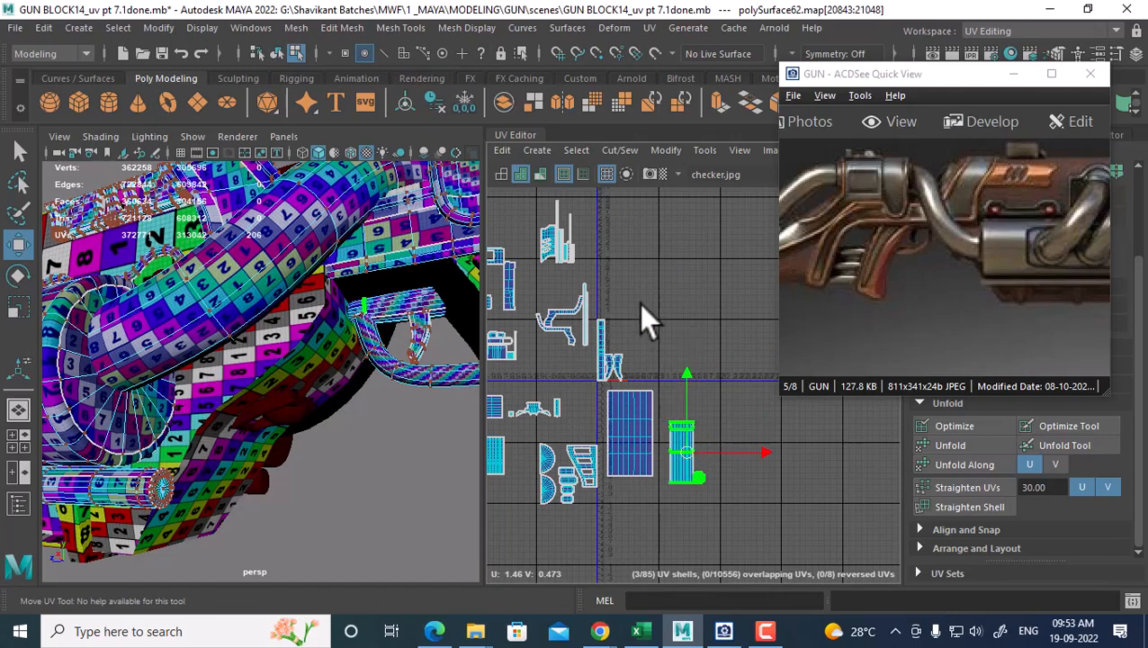
Place the tall shell and two small shells beside the narrow shell, then return to object mode
scroll(639, 303, up, 2)
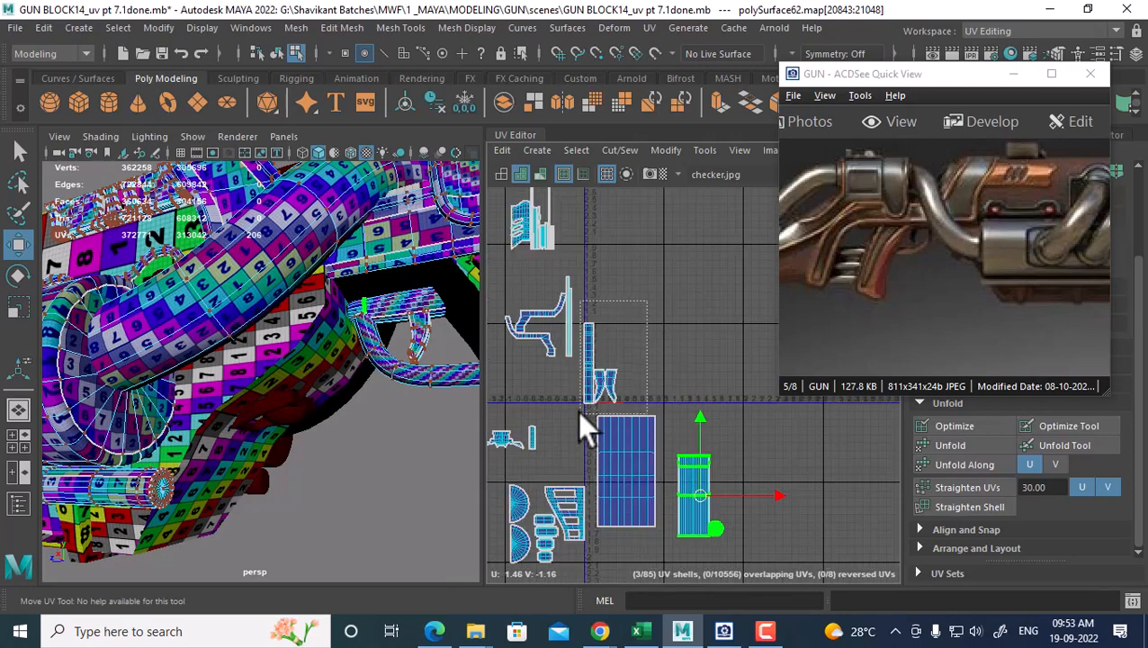
drag(580, 410, 581, 413)
drag(600, 363, 603, 364)
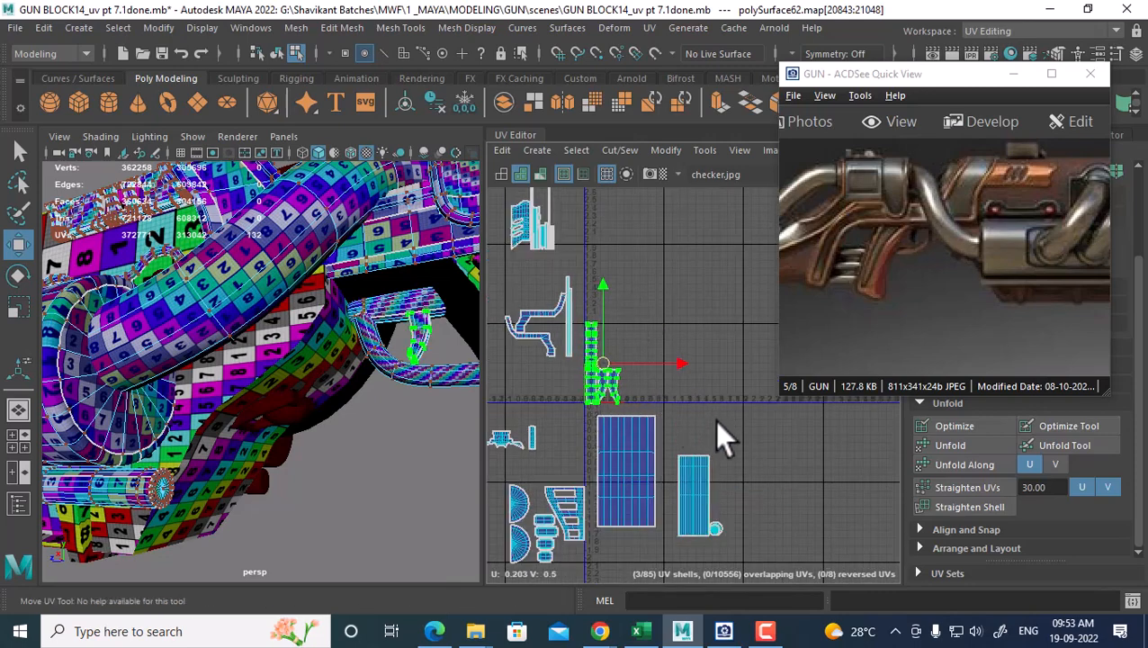
drag(715, 421, 732, 423)
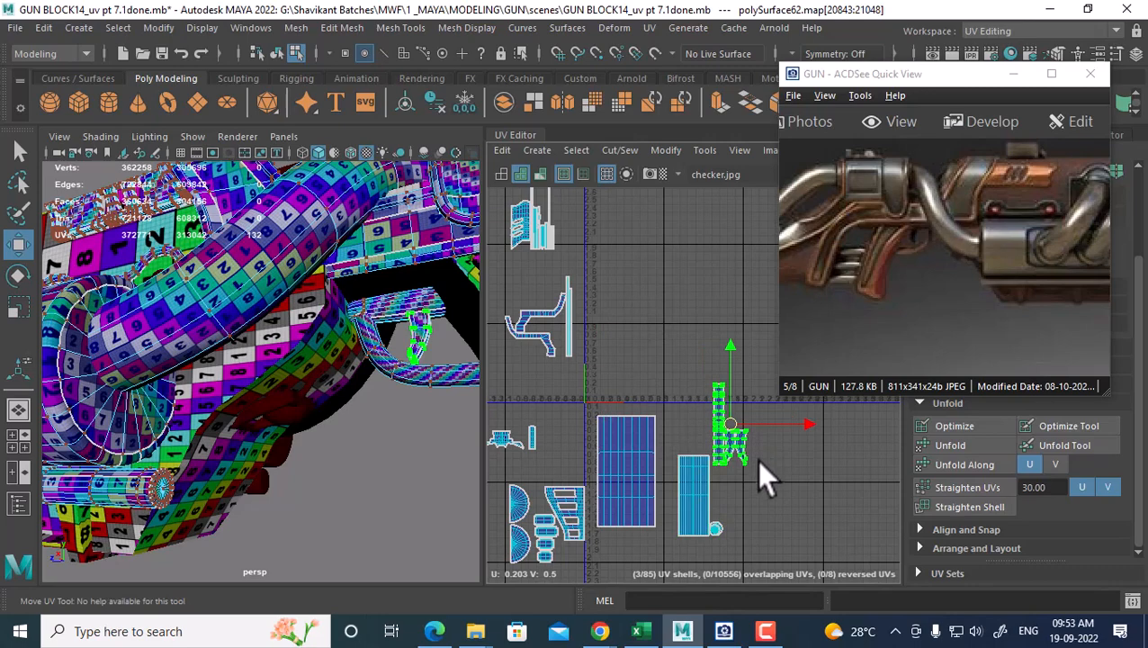
drag(759, 462, 758, 473)
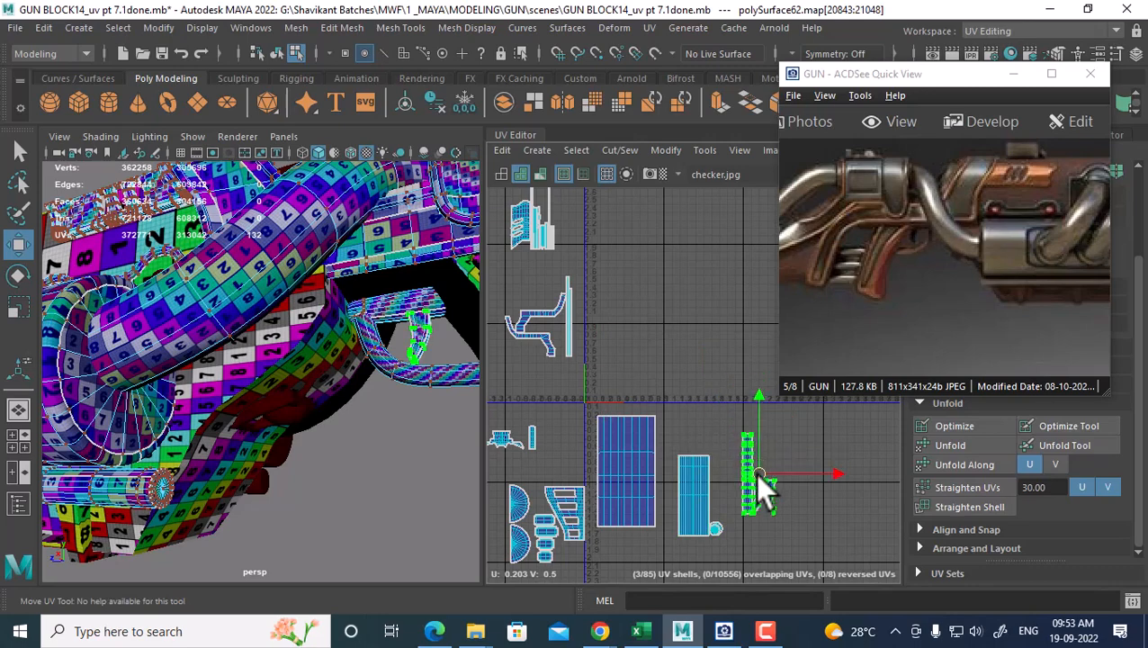
right_drag(258, 282, 351, 178)
right_drag(222, 260, 293, 153)
click(779, 642)
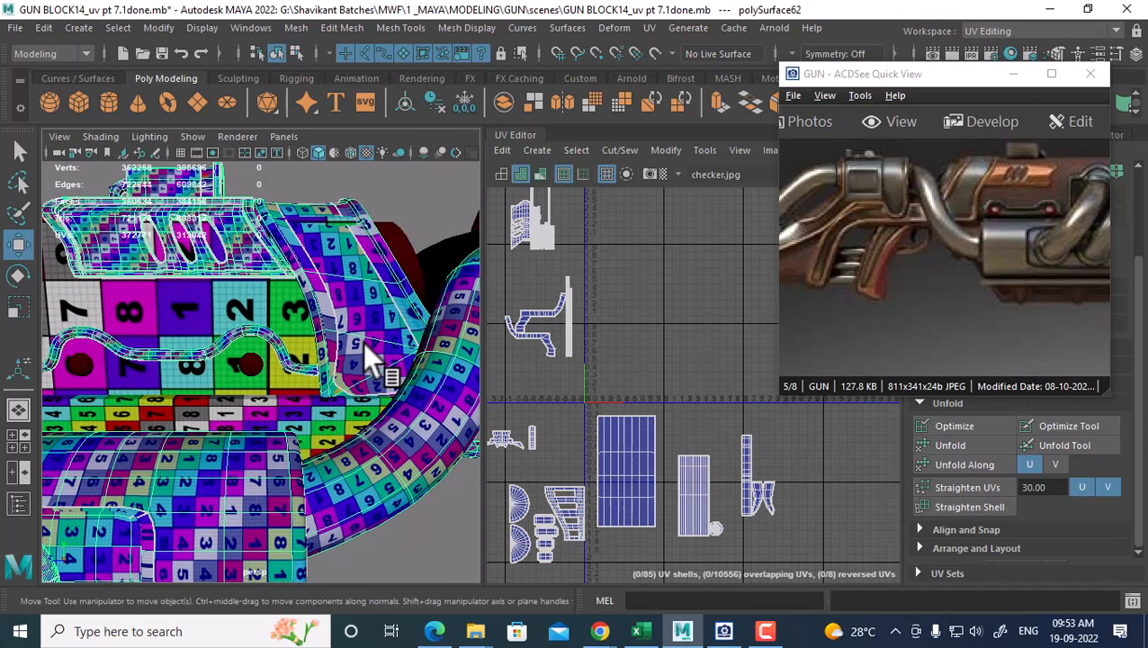
right_drag(303, 234, 302, 233)
Select all 85 UV shells in UV Shell mode and shift them left along X
right_drag(401, 109, 402, 111)
scroll(387, 346, down, 8)
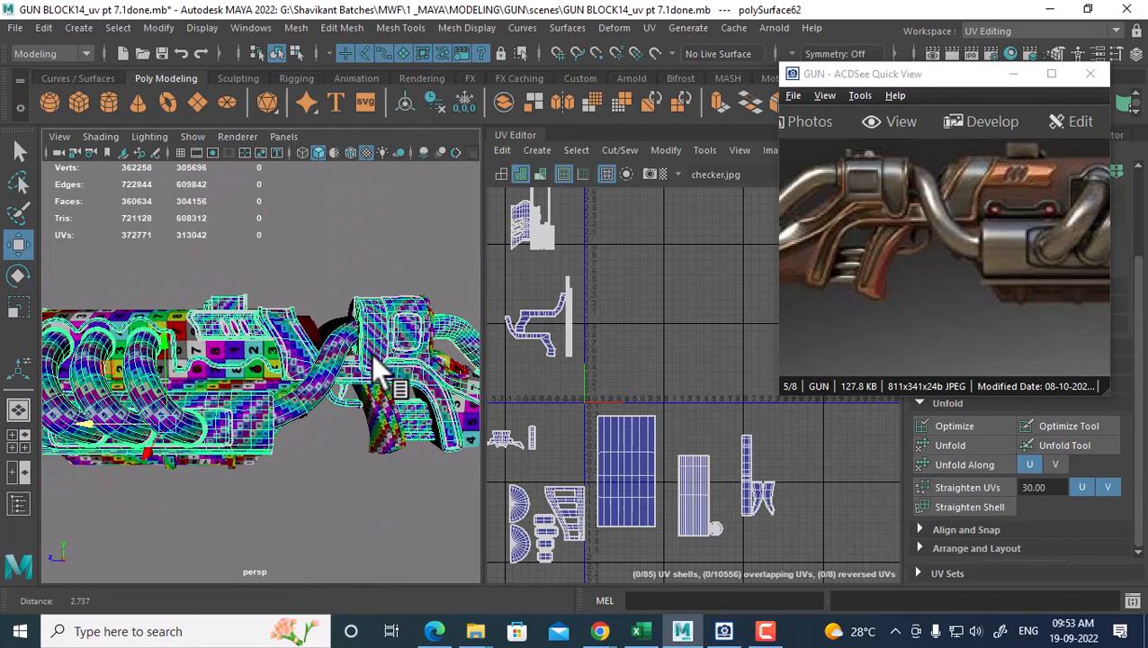
scroll(710, 483, down, 3)
scroll(708, 486, down, 4)
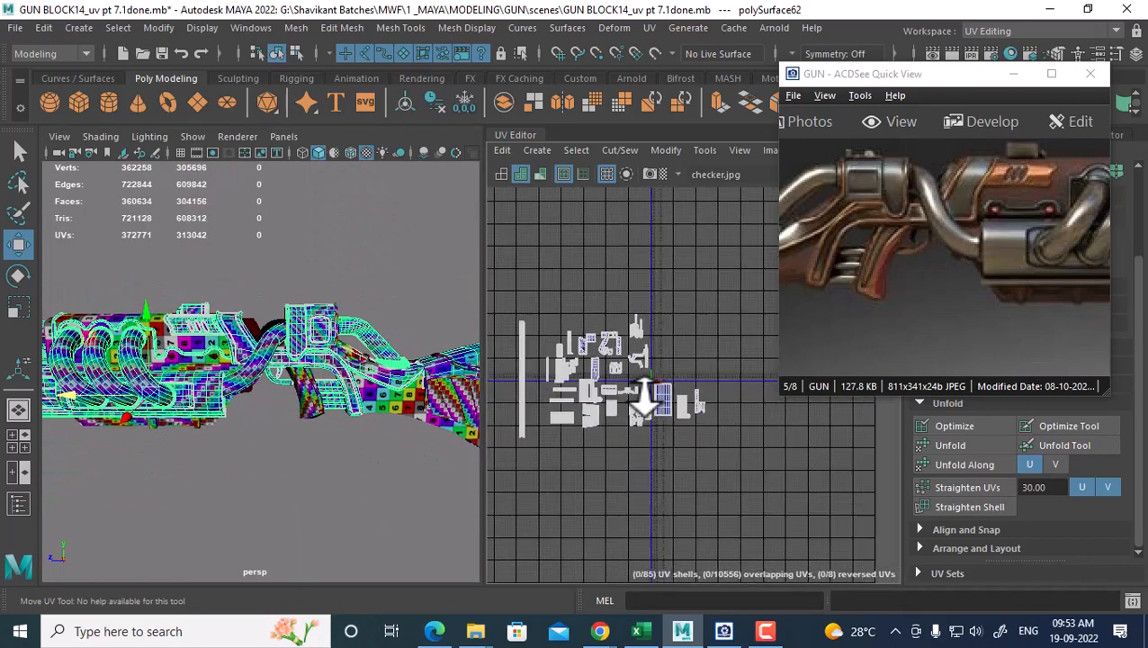
right_drag(662, 379, 720, 374)
drag(761, 291, 680, 411)
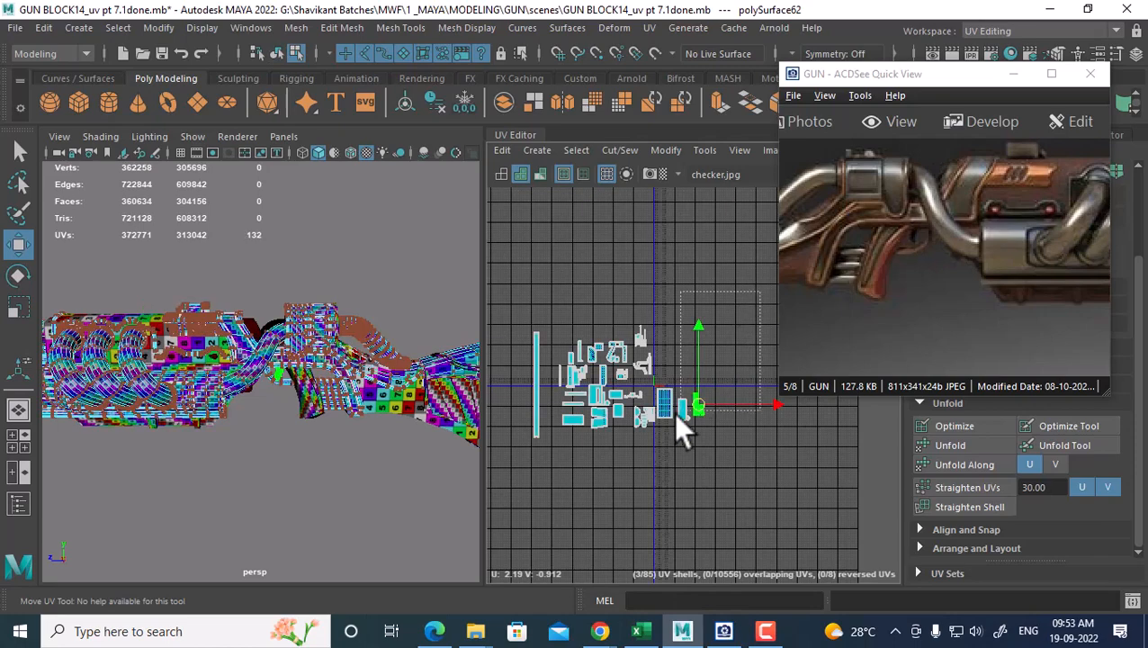
drag(518, 491, 518, 491)
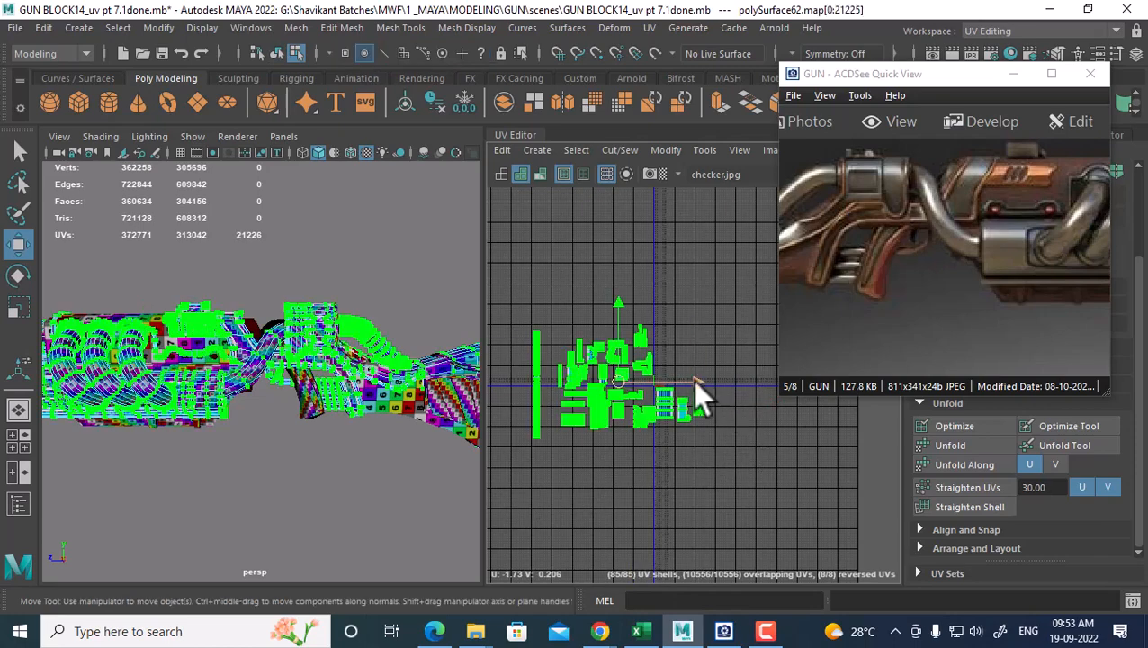
drag(695, 381, 670, 383)
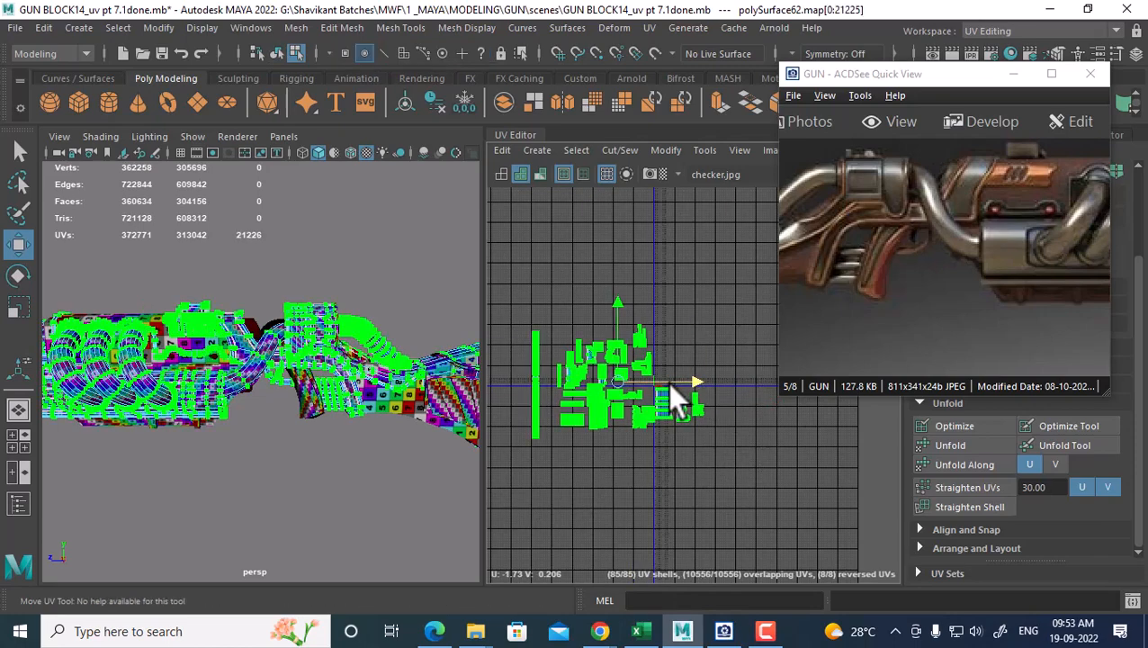
Return to object mode and select polySurface61, then polySurface62 again
right_click(324, 328)
click(396, 141)
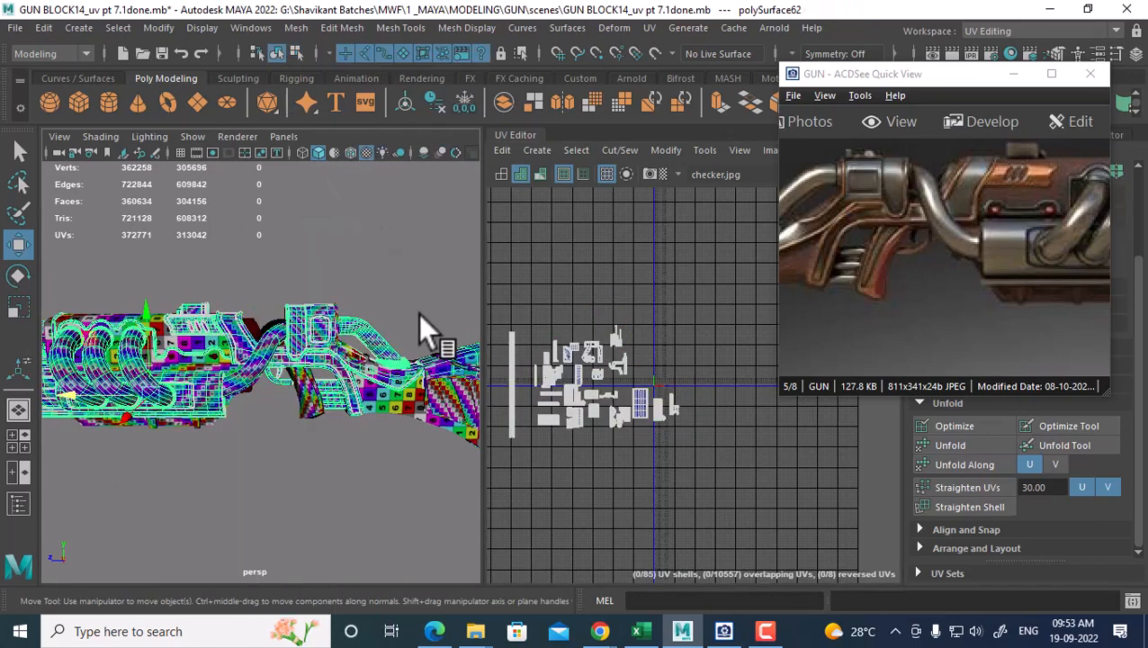
click(310, 325)
mouse_move(410, 439)
alt+mouse_down()
mouse_move(377, 423)
mouse_move(402, 392)
mouse_move(392, 426)
alt+mouse_up()
click(388, 409)
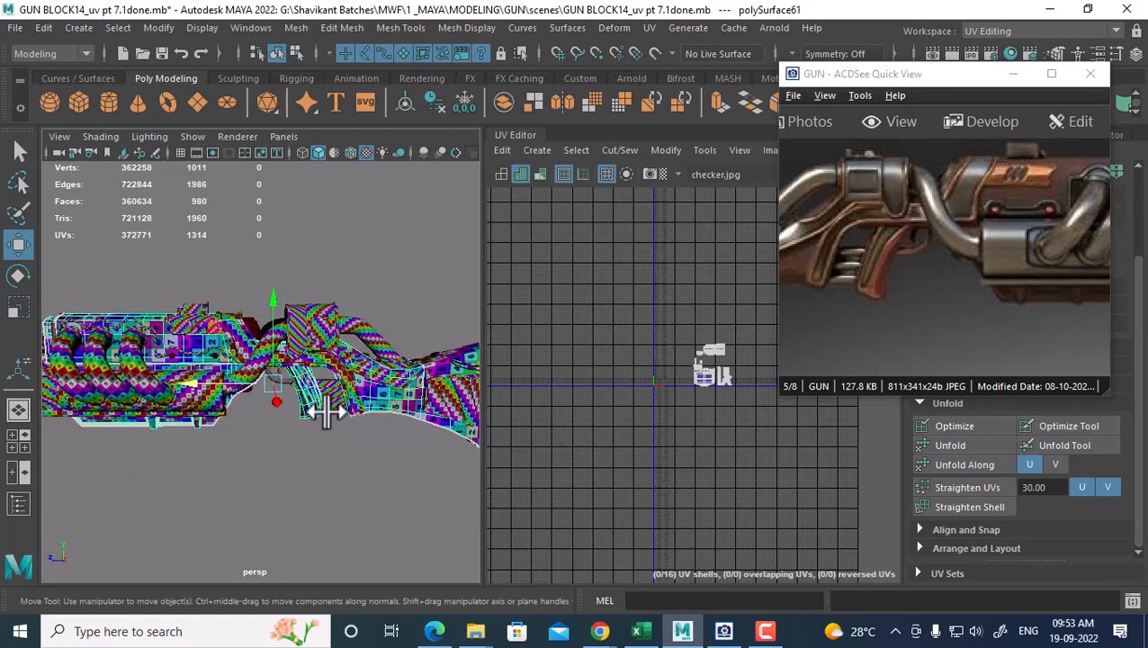
alt+drag(320, 411, 234, 303)
click(353, 396)
Select pCylinder8 and zoom around it, then pick the gun mesh polySurface62
click(235, 305)
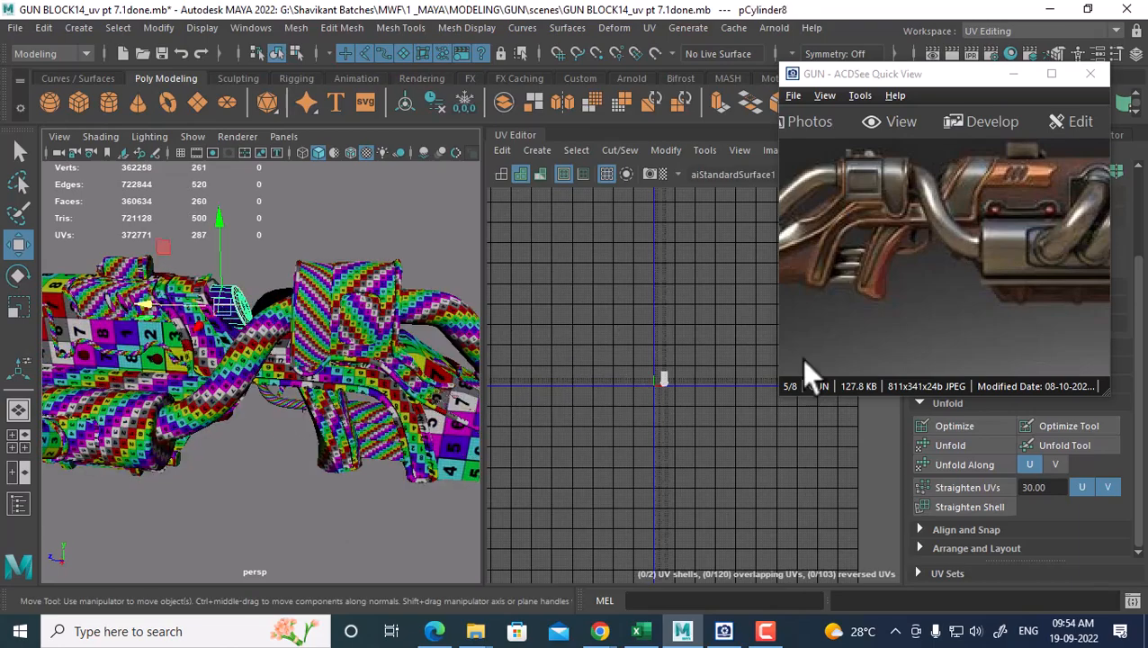
drag(1021, 244, 1018, 297)
alt+right_drag(194, 374, 294, 436)
alt+drag(295, 435, 324, 369)
click(326, 289)
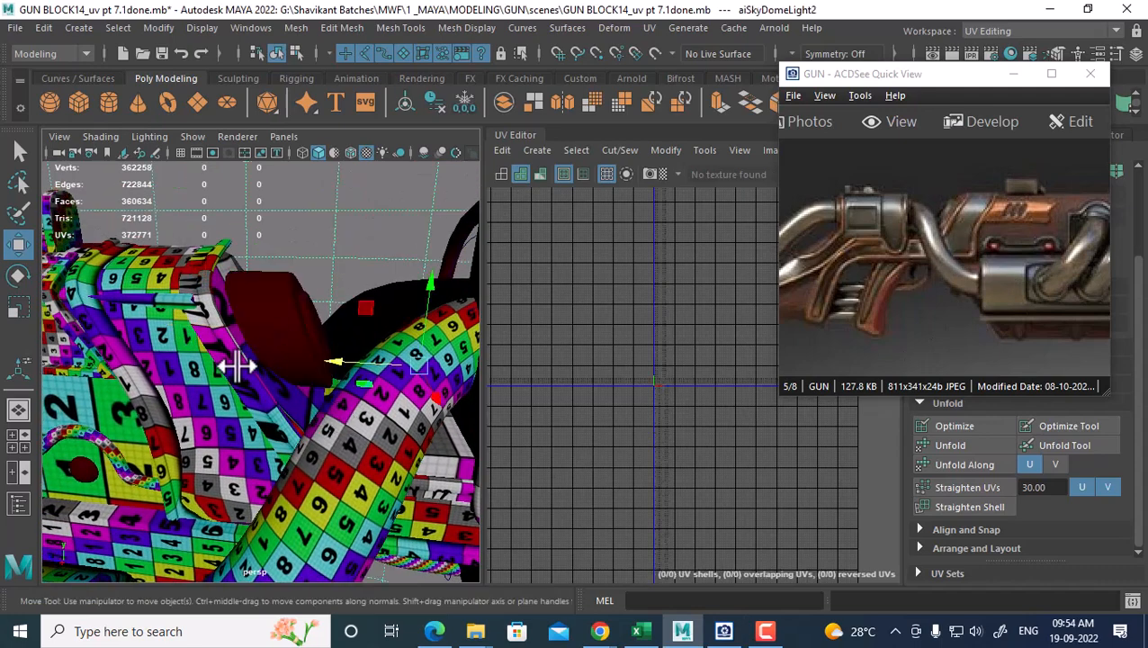
click(232, 367)
scroll(639, 468, up, 2)
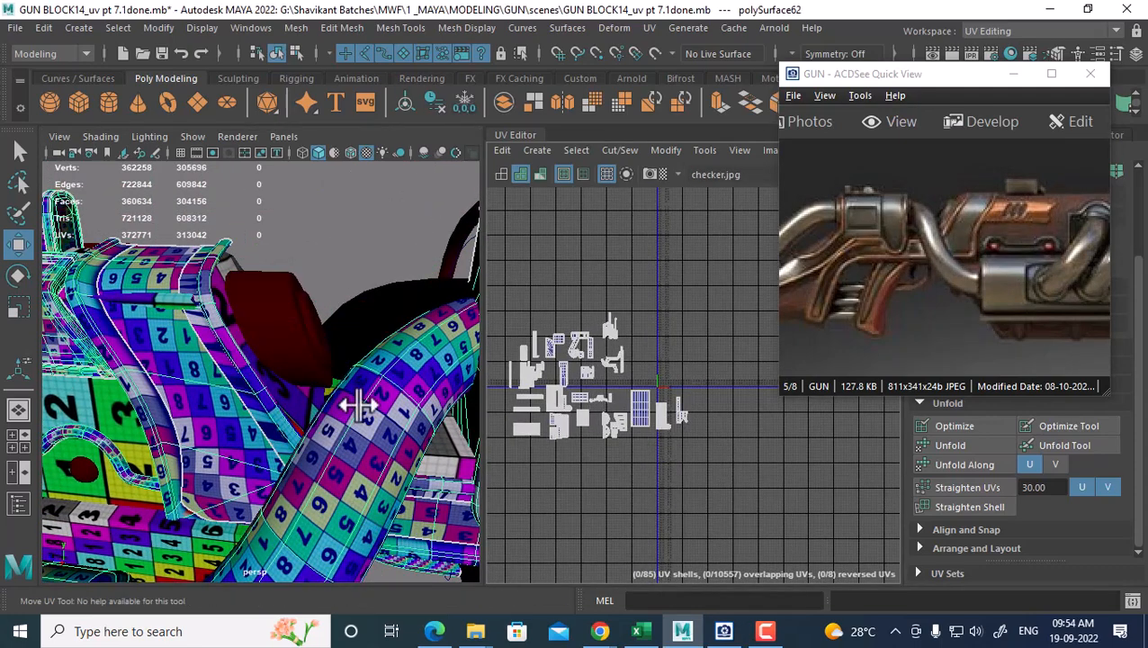
Select pCylinder8 again and frame its UV shells in the UV Editor
click(303, 403)
click(289, 329)
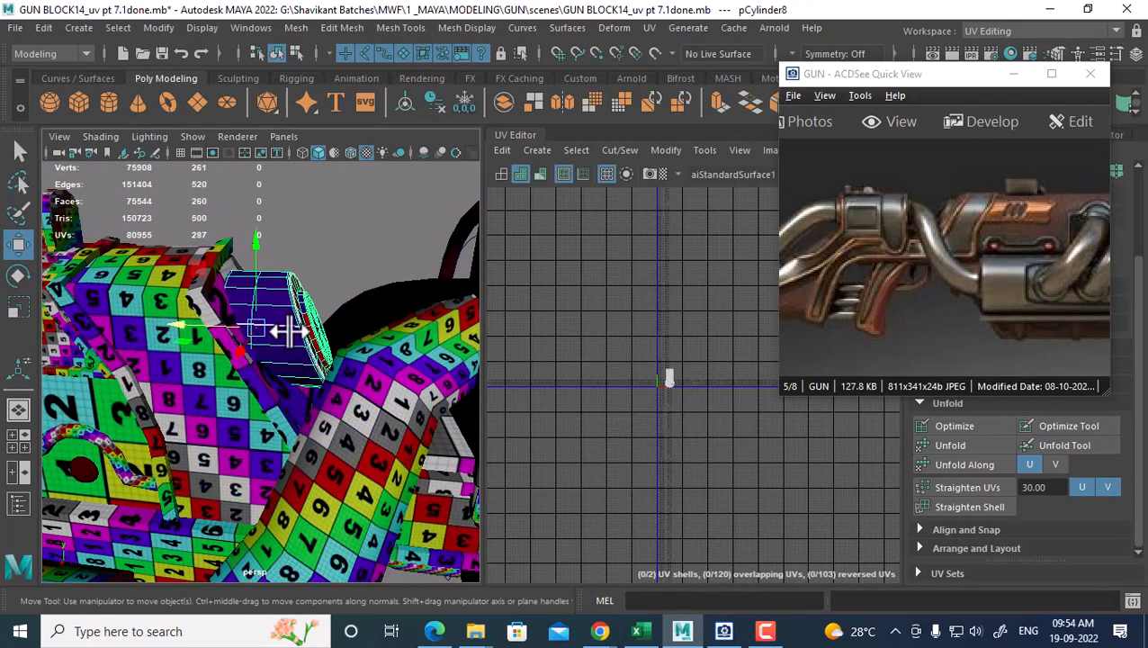
alt+drag(293, 329, 269, 323)
alt+right_drag(269, 324, 290, 331)
alt+right_drag(686, 333, 736, 479)
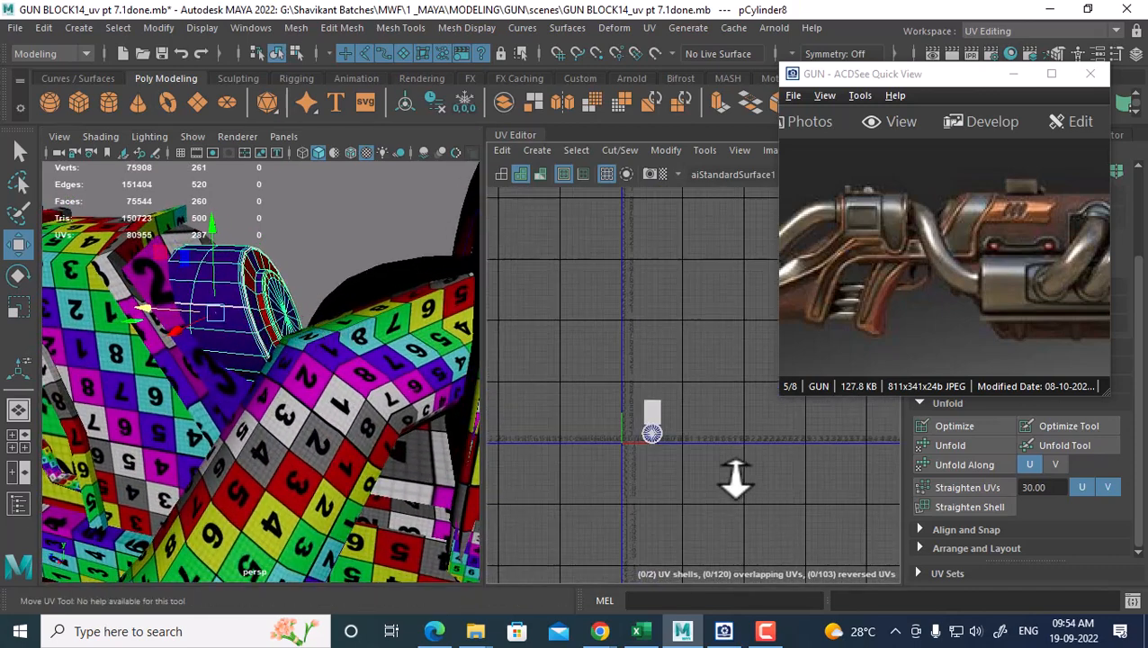
alt+middle_drag(735, 479, 712, 403)
alt+right_drag(675, 383, 703, 477)
alt+middle_drag(660, 371, 671, 435)
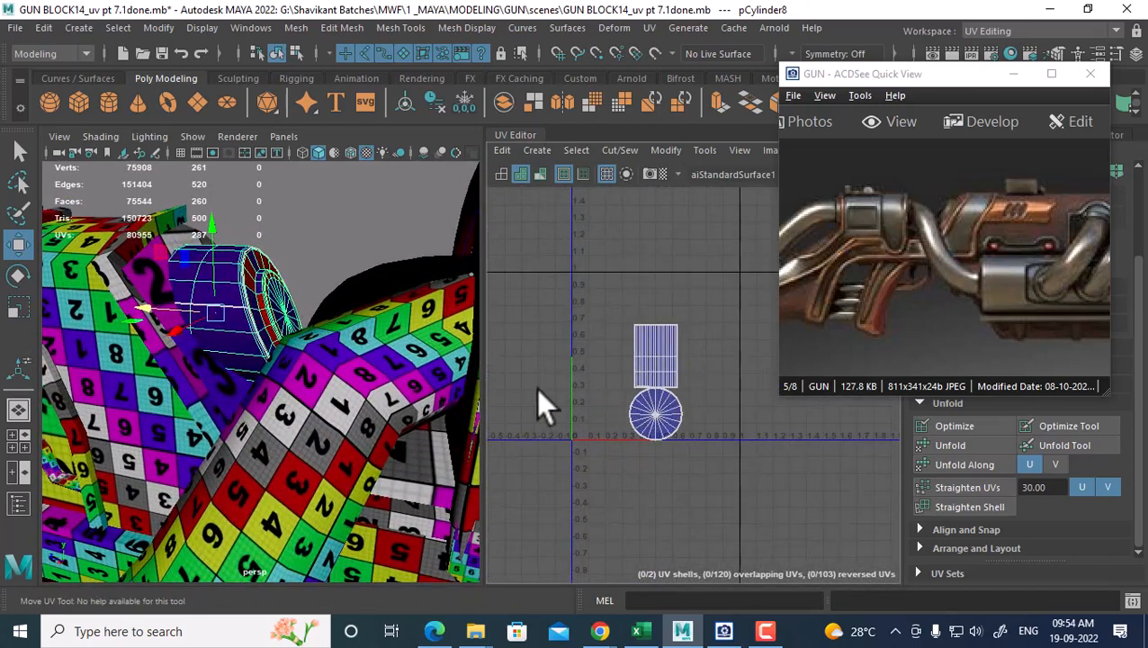
Hide everything except pCylinder8 and assign it the existing checker material
alt+drag(258, 359, 322, 504)
key(alt+h)
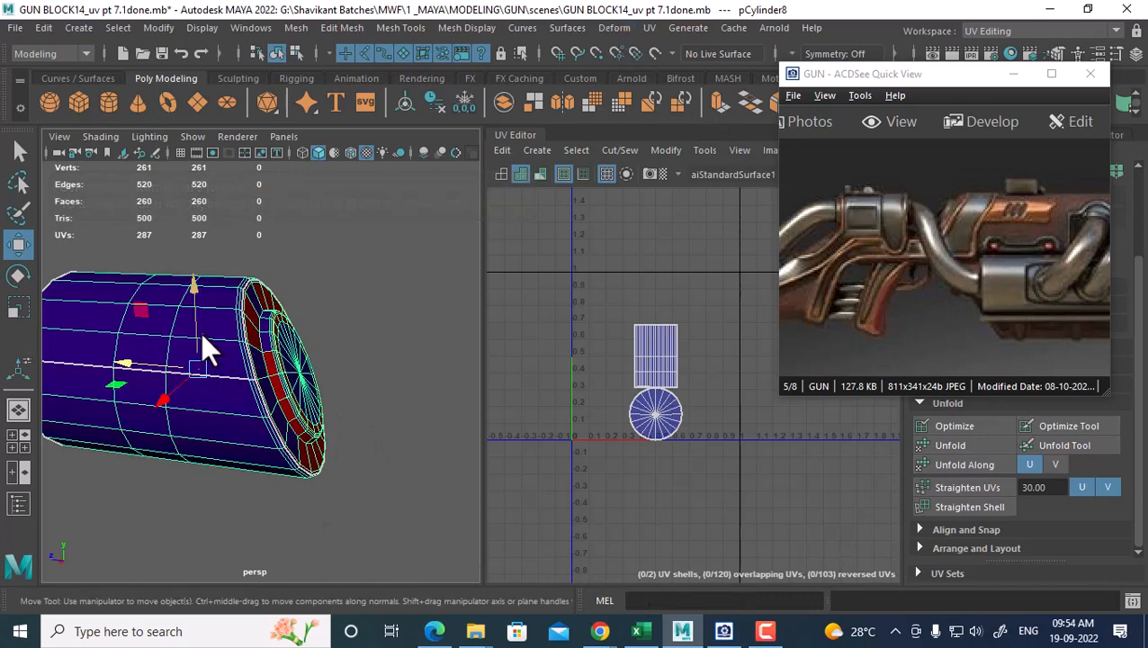
right_drag(201, 332, 320, 612)
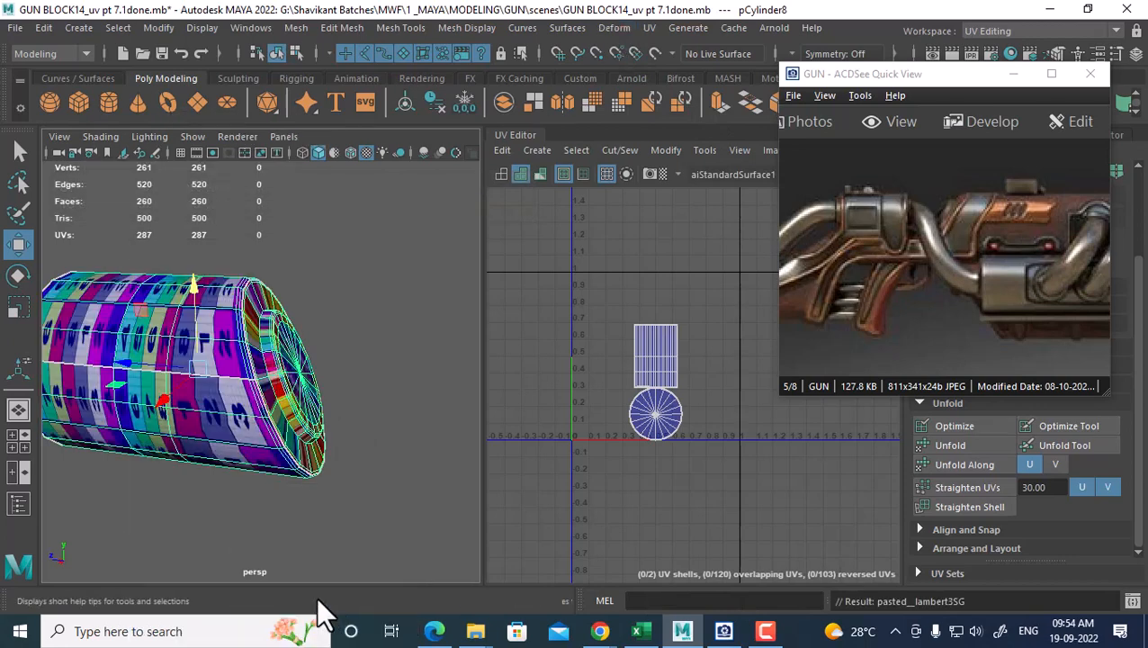
click(272, 425)
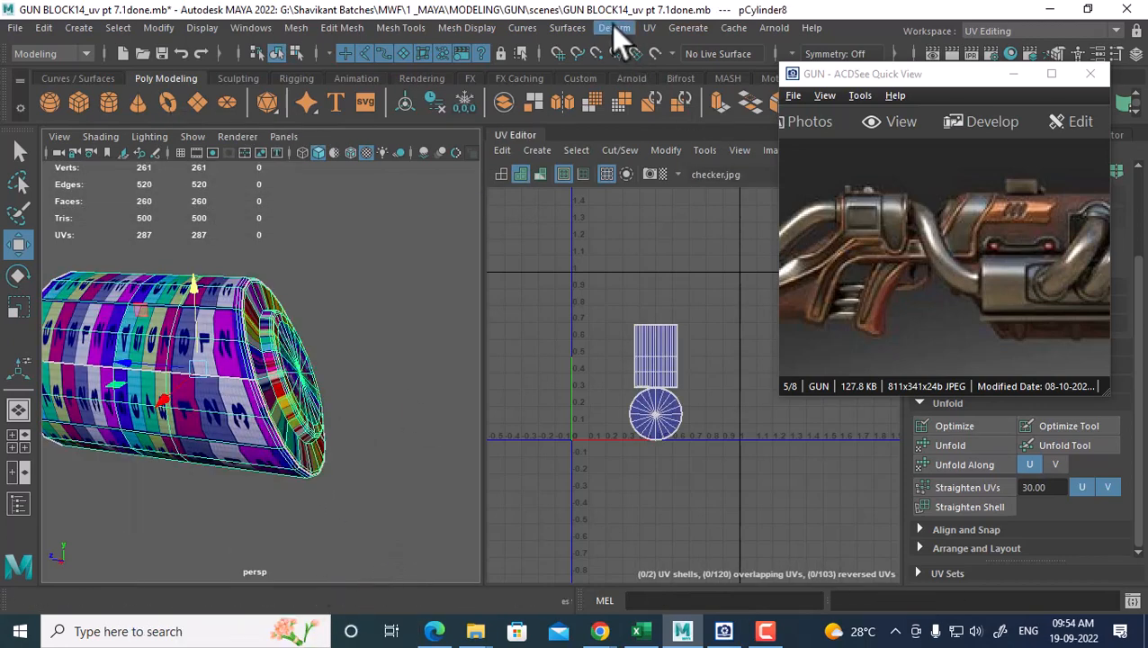
click(660, 29)
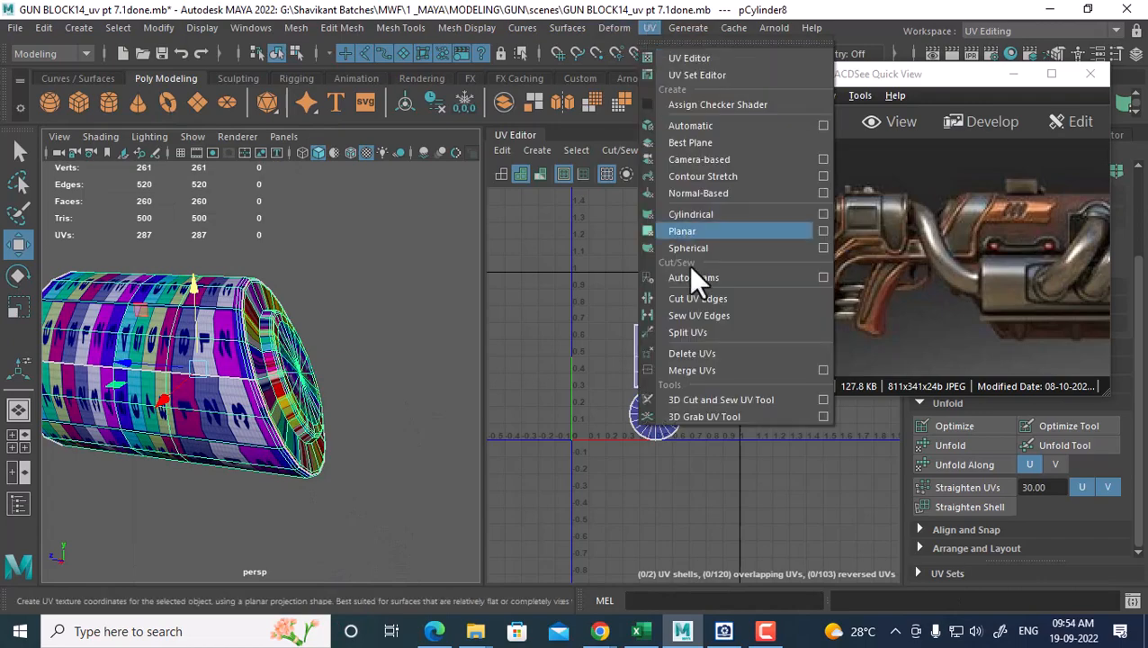
Apply an automatic UV projection to the cylinder and bring its end cap into view
click(724, 129)
right_drag(256, 287, 303, 136)
alt+drag(250, 378, 308, 281)
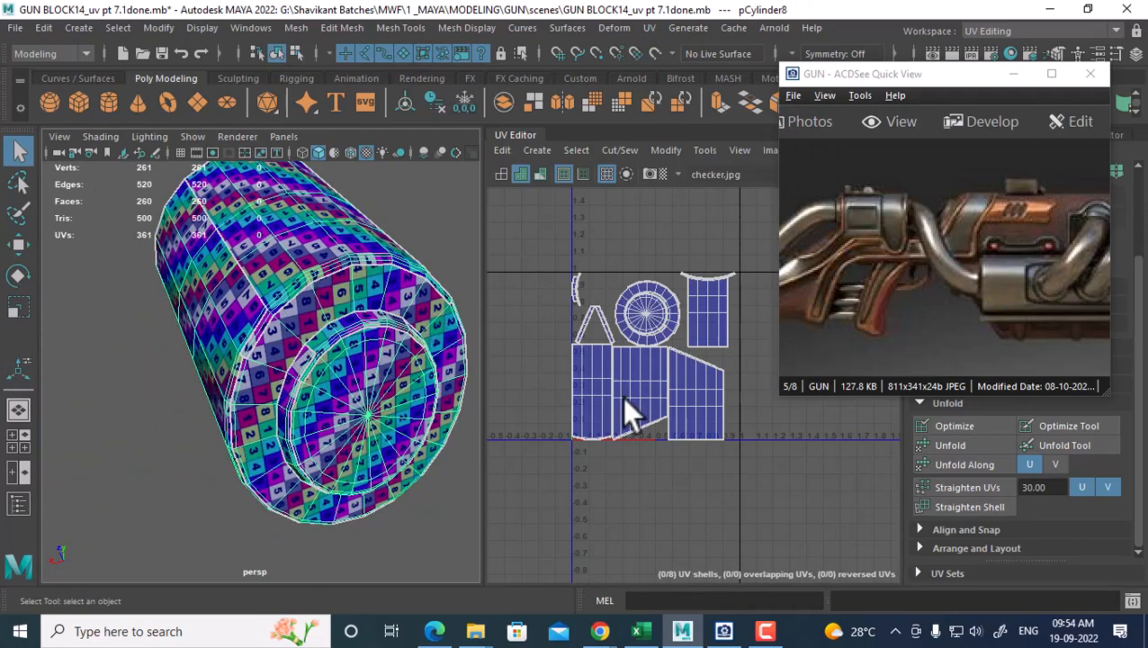
right_drag(661, 384, 660, 340)
alt+drag(339, 313, 329, 351)
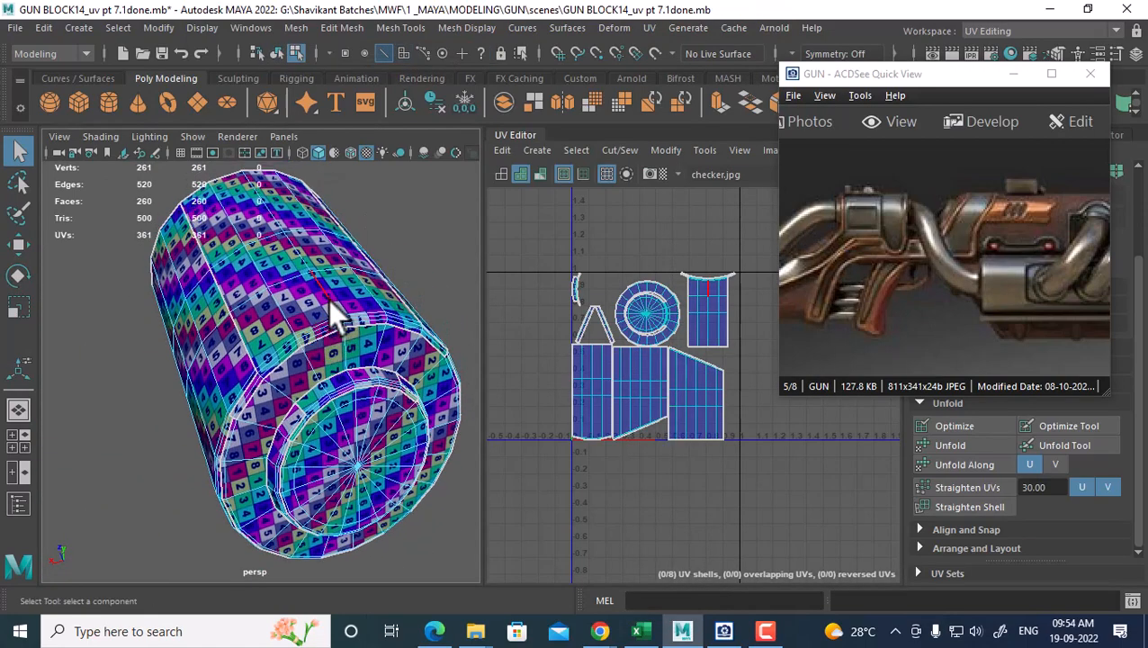
scroll(630, 363, up, 1)
alt+middle_drag(667, 366, 612, 392)
scroll(640, 381, up, 2)
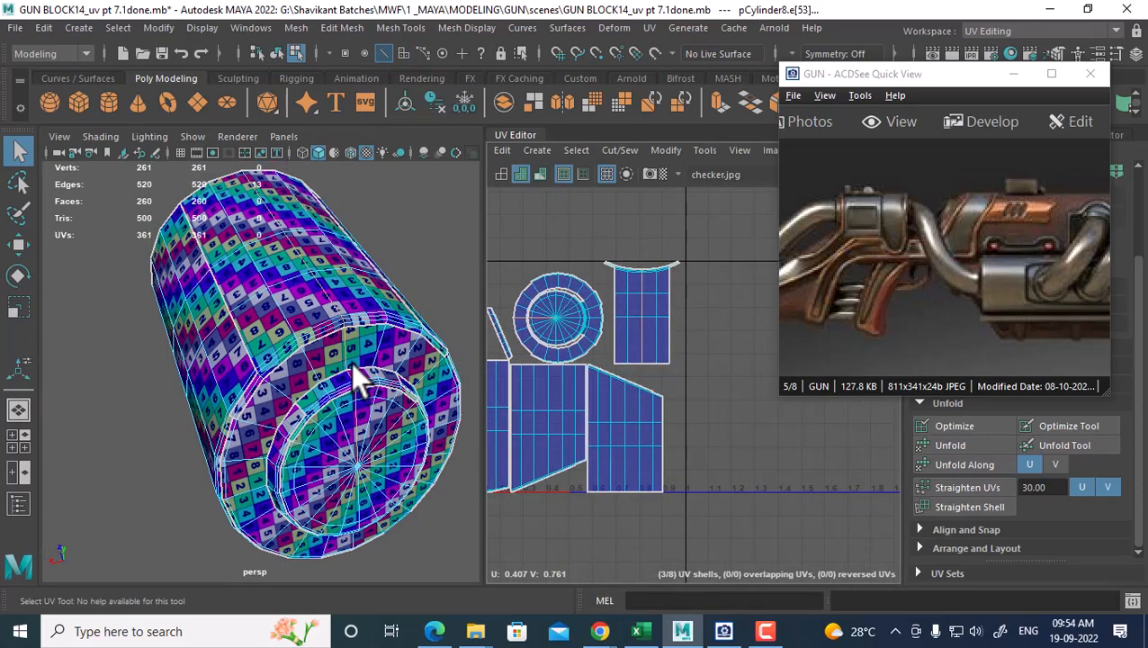
scroll(347, 359, up, 8)
scroll(336, 349, down, 5)
Select the rim and lengthwise edge loops and cut the cylinder's UVs along them
double_click(364, 277)
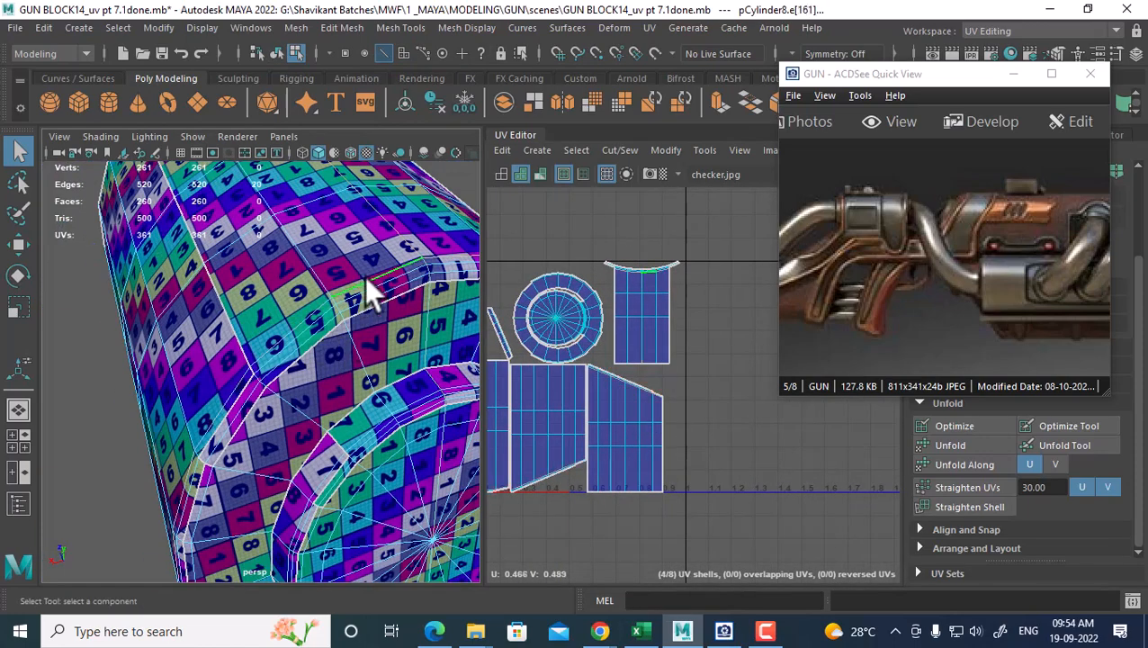
alt+middle_drag(381, 281, 371, 291)
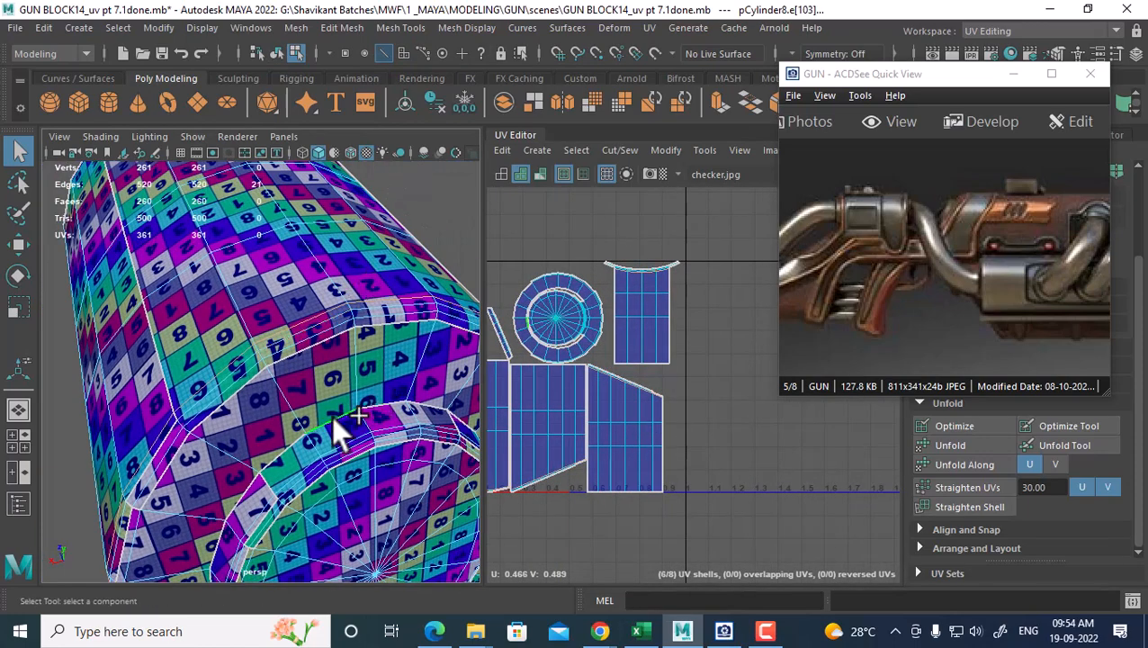
double_click(340, 295)
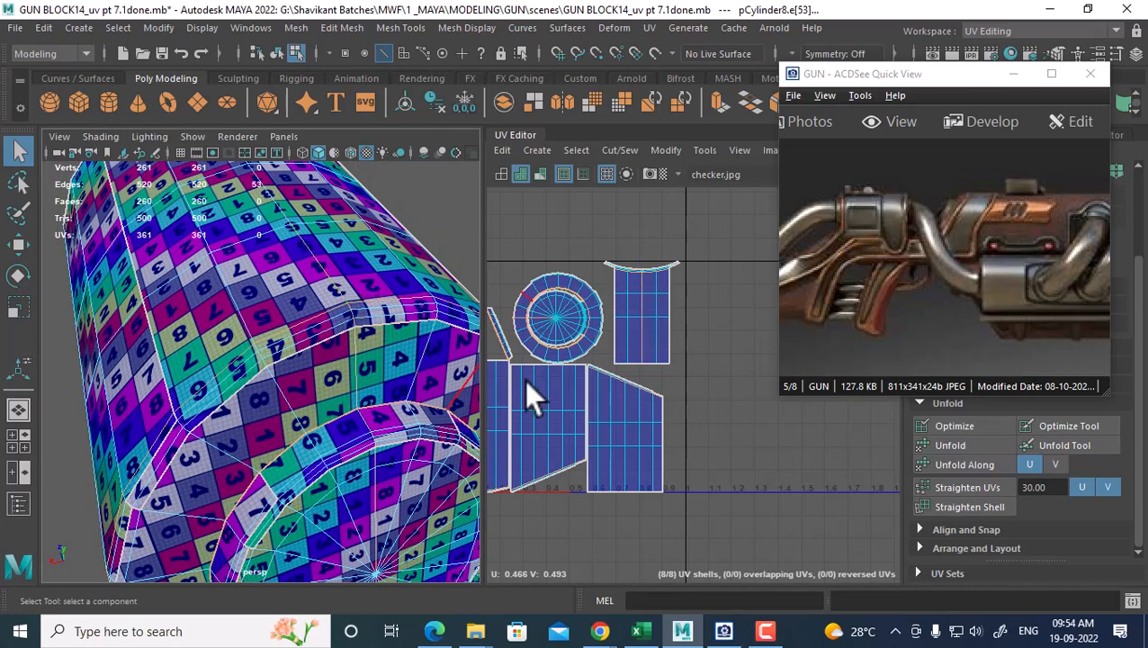
alt+middle_drag(618, 411, 646, 390)
key(f)
scroll(356, 441, up, 2)
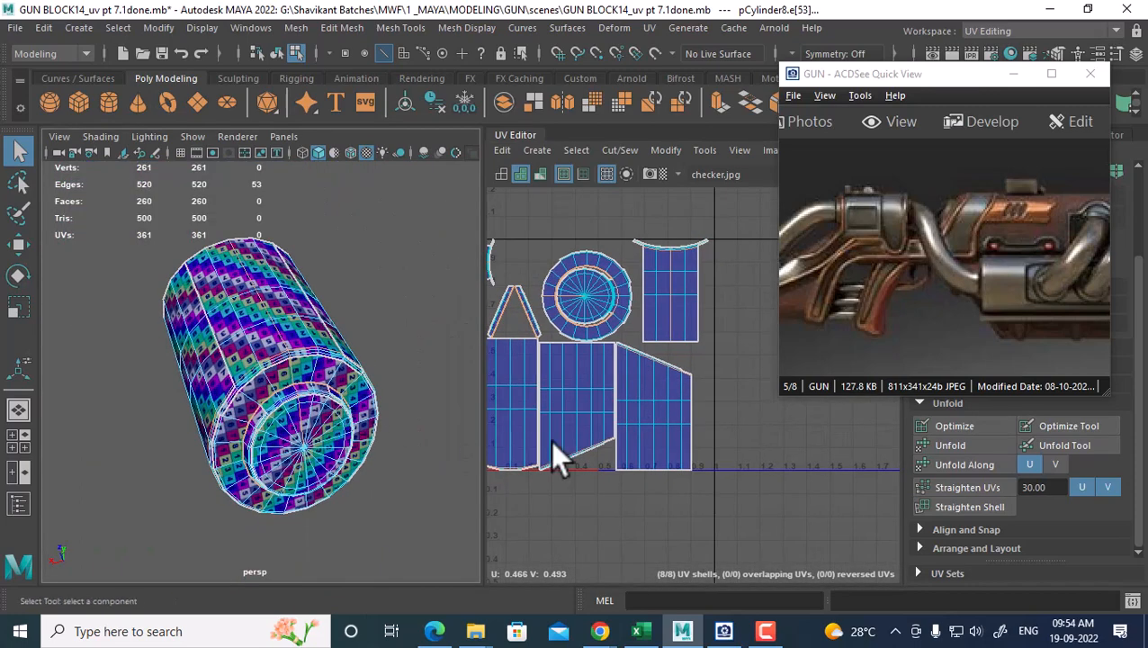
shift+right_drag(694, 300, 641, 326)
key(w)
scroll(667, 395, down, 3)
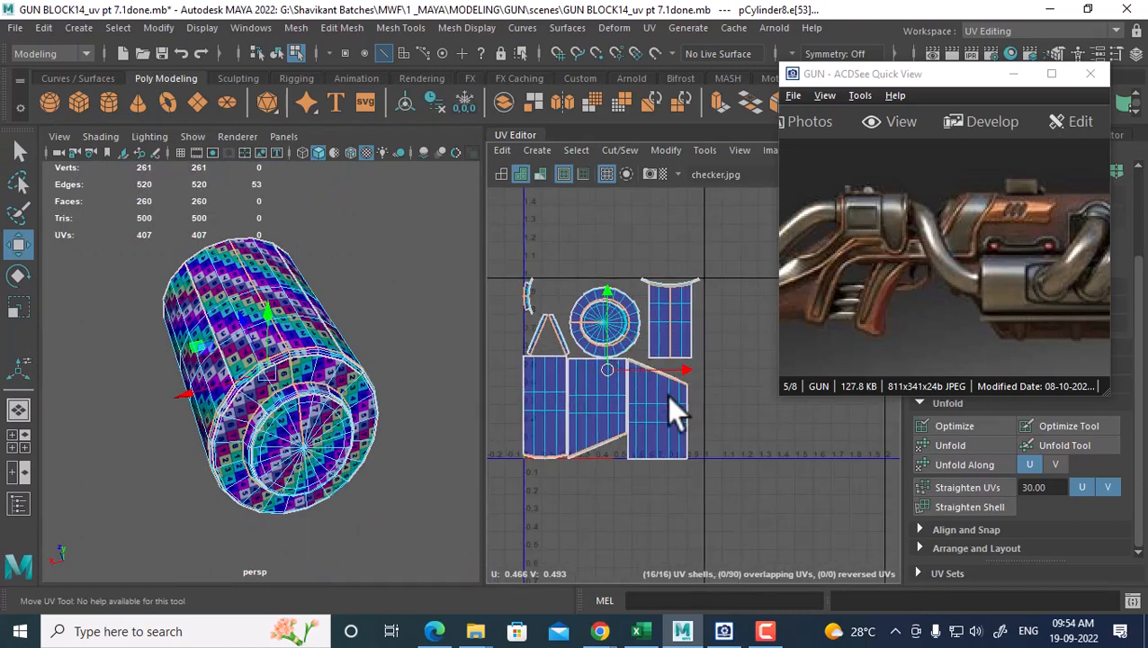
scroll(649, 395, up, 1)
scroll(623, 351, up, 3)
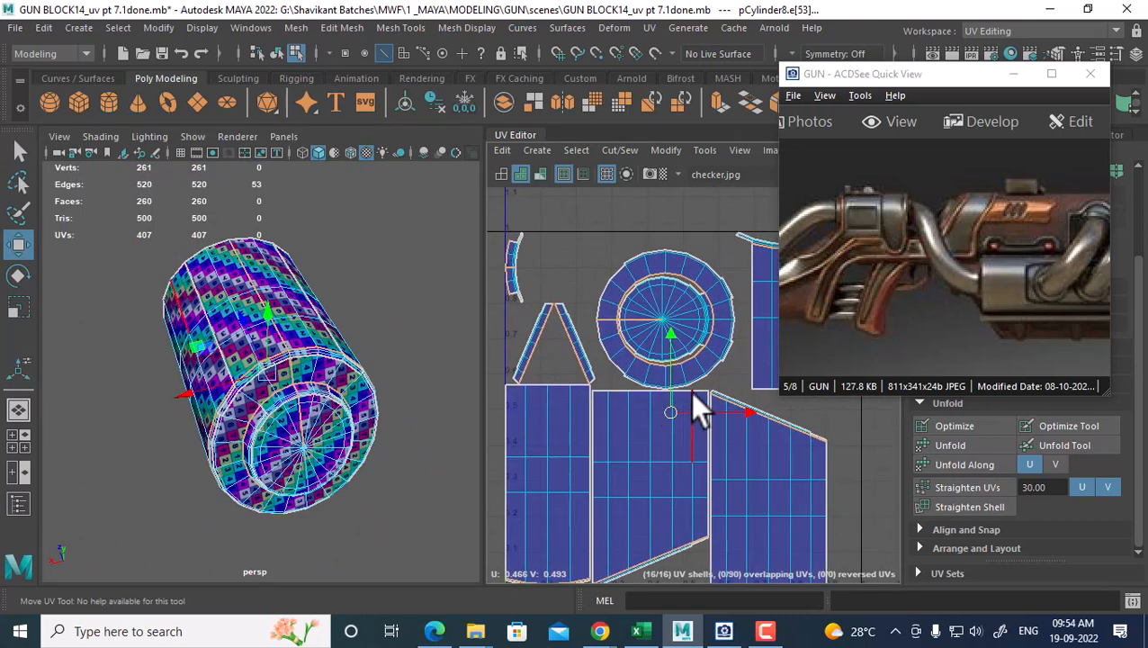
Undo that cut and remove the end cap's spoke edges from the seam selection
key(ctrl+z)
scroll(657, 321, up, 1)
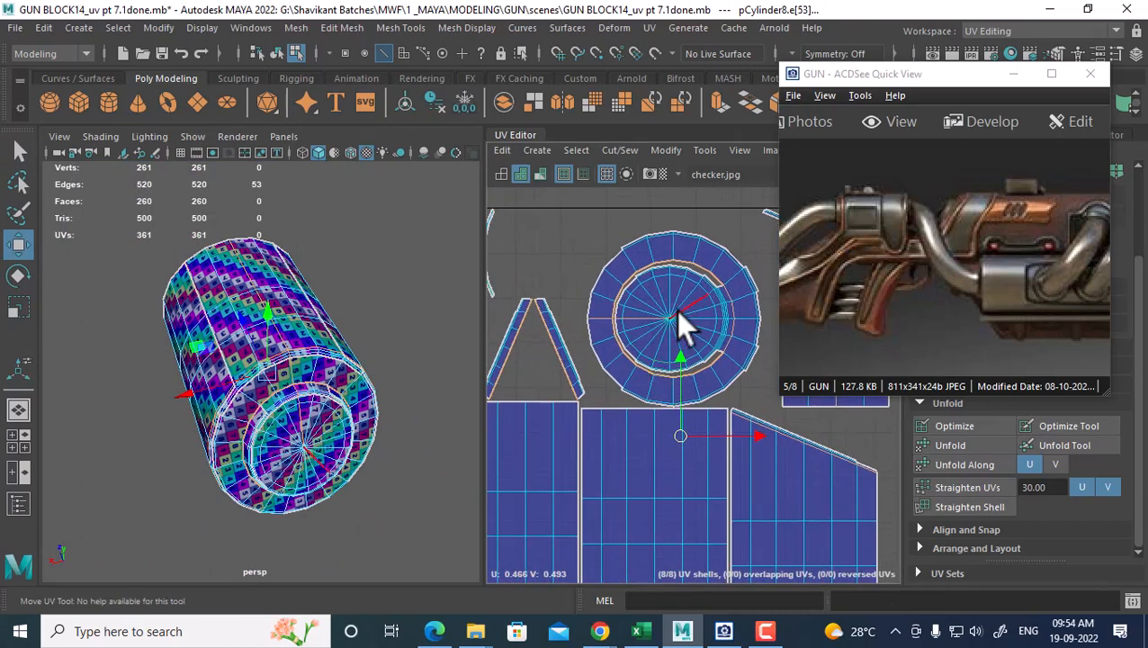
shift+double_click(616, 325)
key(ctrl+z)
ctrl+click(631, 323)
ctrl+drag(631, 316, 619, 324)
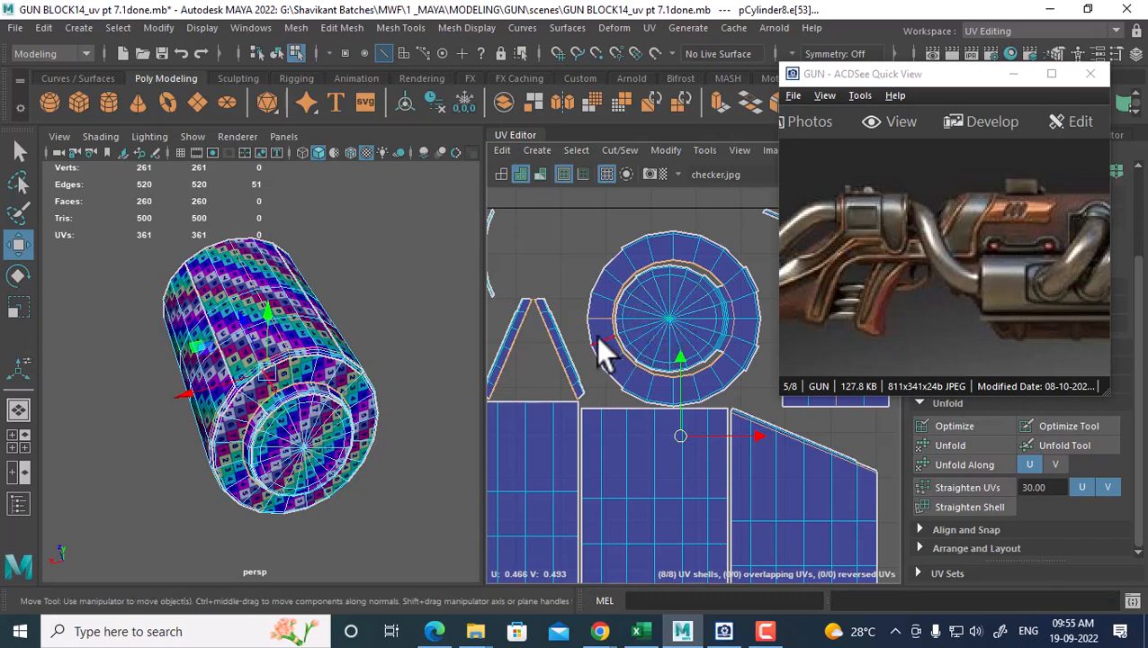
ctrl+click(597, 322)
alt+right_drag(666, 406, 628, 310)
Reselect the cylinder's seam edges and cut the UVs along them
shift+right_drag(647, 271, 588, 297)
alt+right_drag(653, 347, 623, 306)
right_click(616, 293)
shift+drag(580, 272, 734, 525)
shift+right_click(677, 279)
shift+right_drag(676, 279, 621, 303)
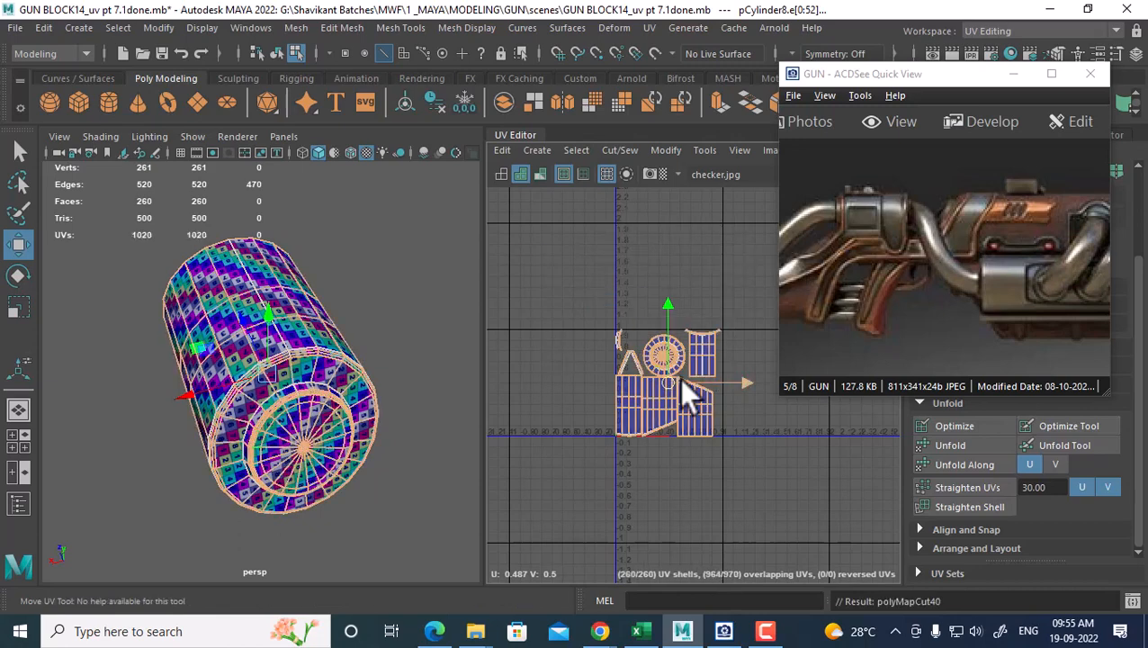
Sew the cut pieces into three shells and move the round shell above the others
shift+right_drag(706, 409, 666, 431)
alt+right_drag(646, 342, 686, 374)
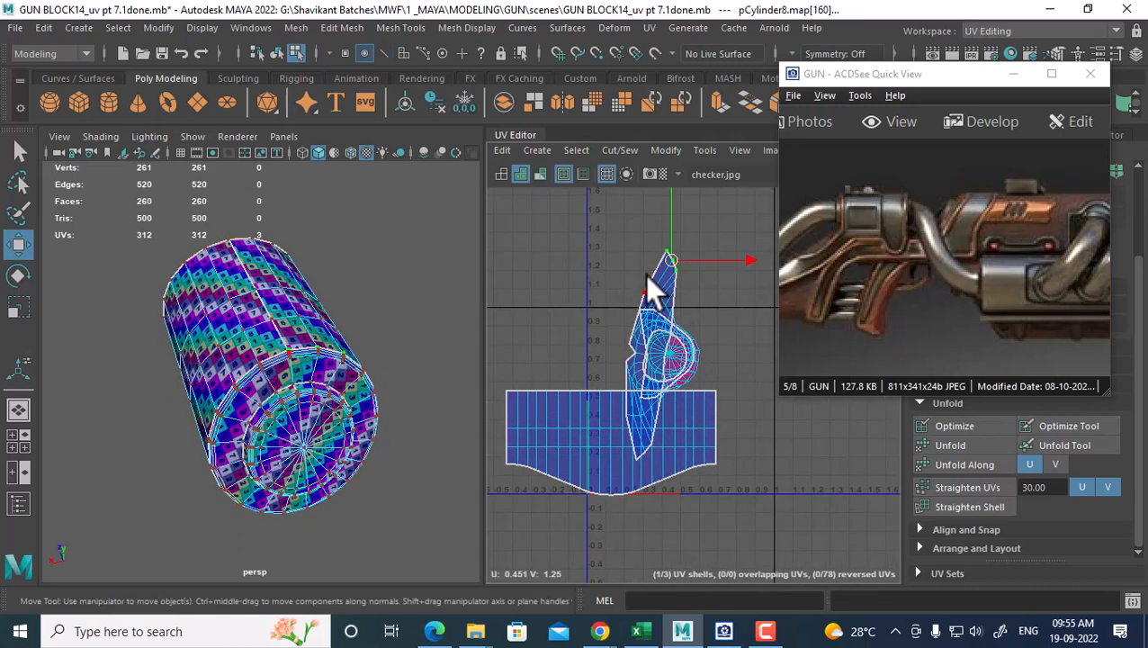
ctrl+right_drag(654, 287, 730, 302)
shift+right_drag(690, 250, 527, 268)
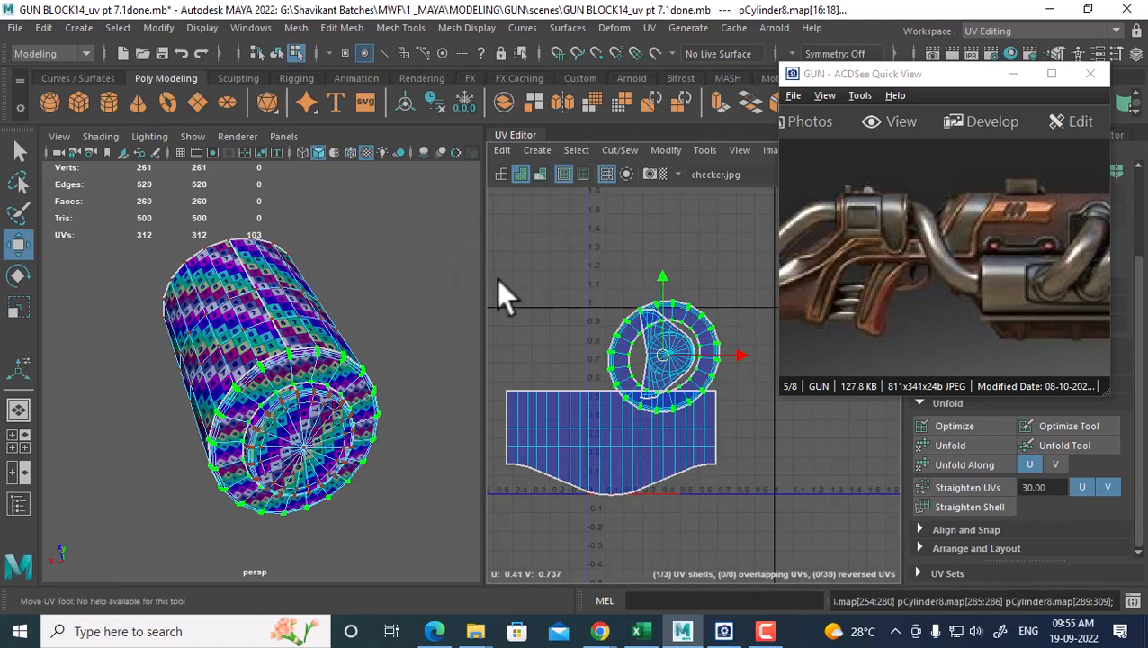
alt+right_drag(625, 330, 650, 351)
drag(669, 362, 615, 265)
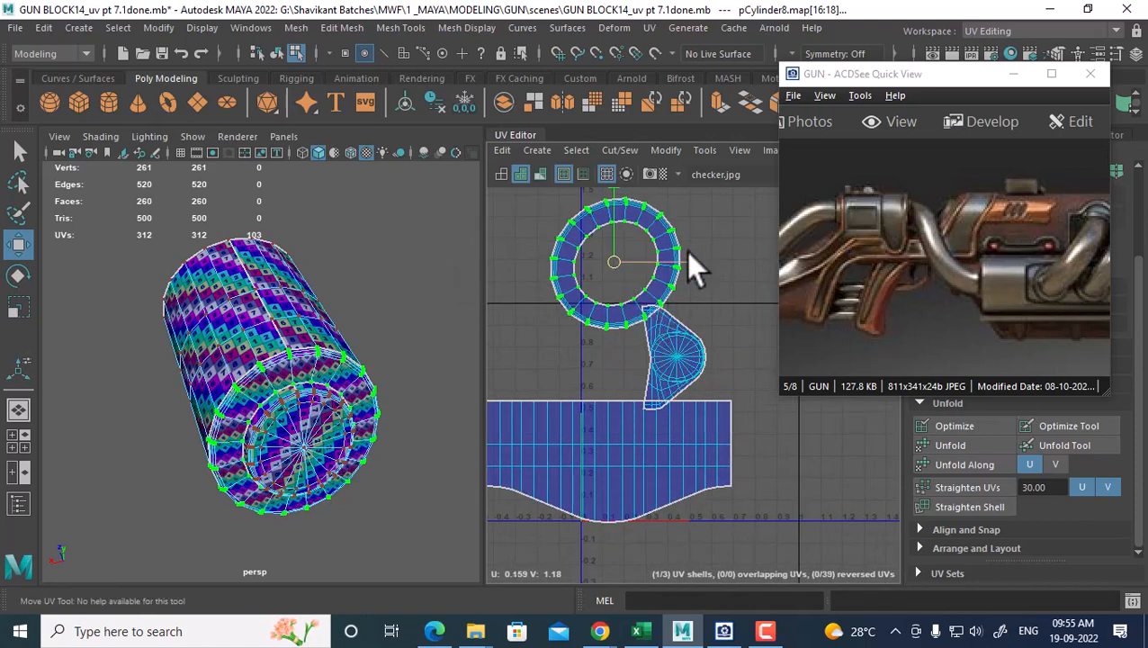
Unfold the ring shell and the cone-shaped cap shell flat with Unfold
shift+right_drag(690, 254, 579, 247)
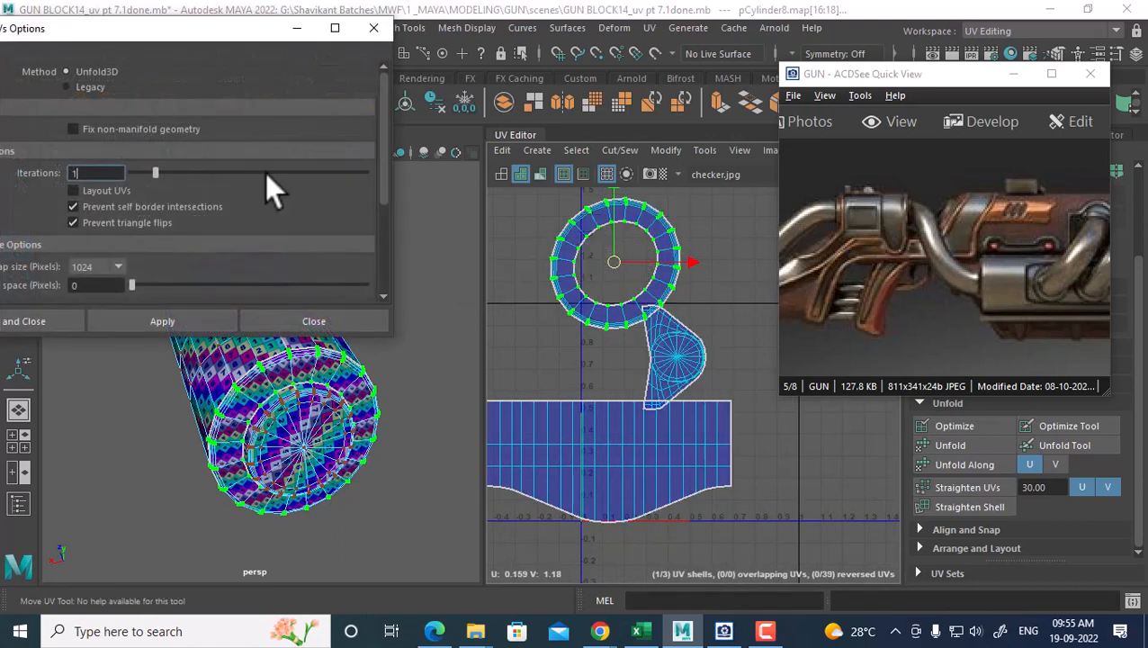
click(158, 313)
click(656, 353)
shift+right_drag(656, 353, 738, 386)
click(169, 319)
scroll(589, 364, down, 4)
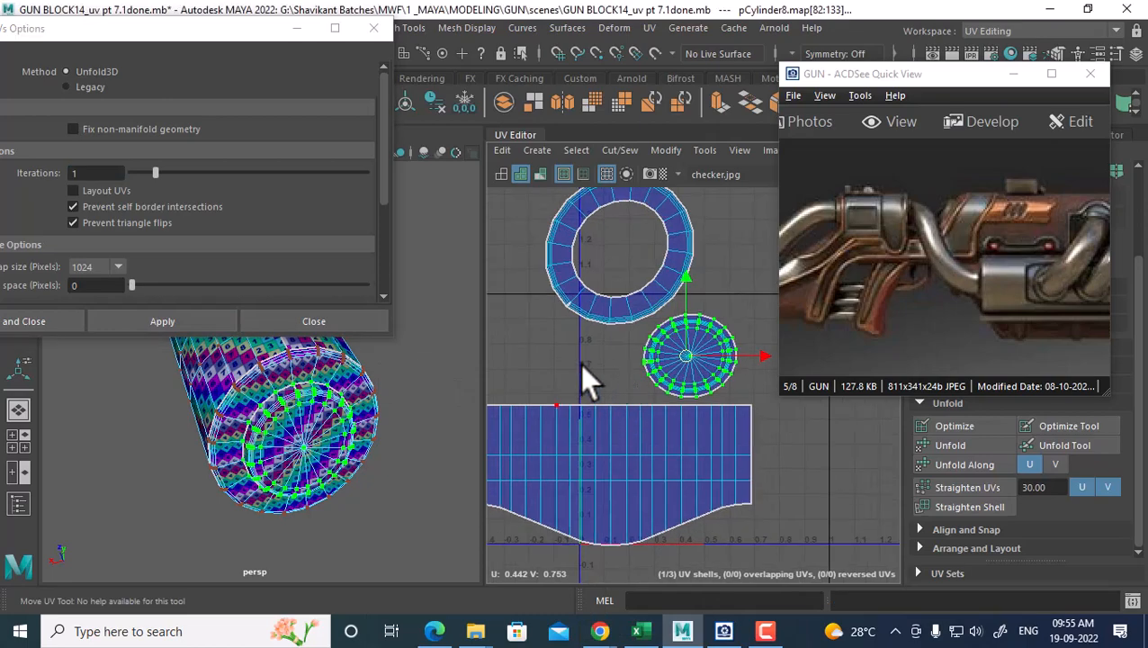
click(299, 322)
Select all of the cylinder's UVs and lay out the three shells in the 0–1 tile
right_drag(256, 202, 351, 148)
click(381, 369)
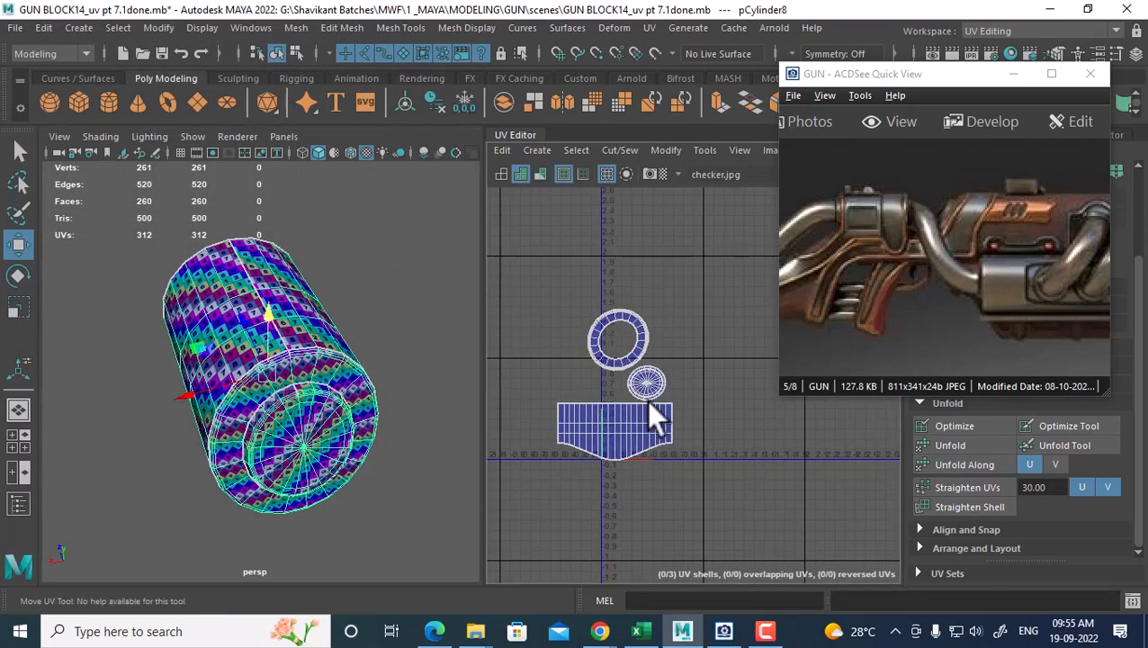
right_drag(595, 356, 701, 348)
drag(707, 286, 490, 530)
ctrl+right_click(651, 323)
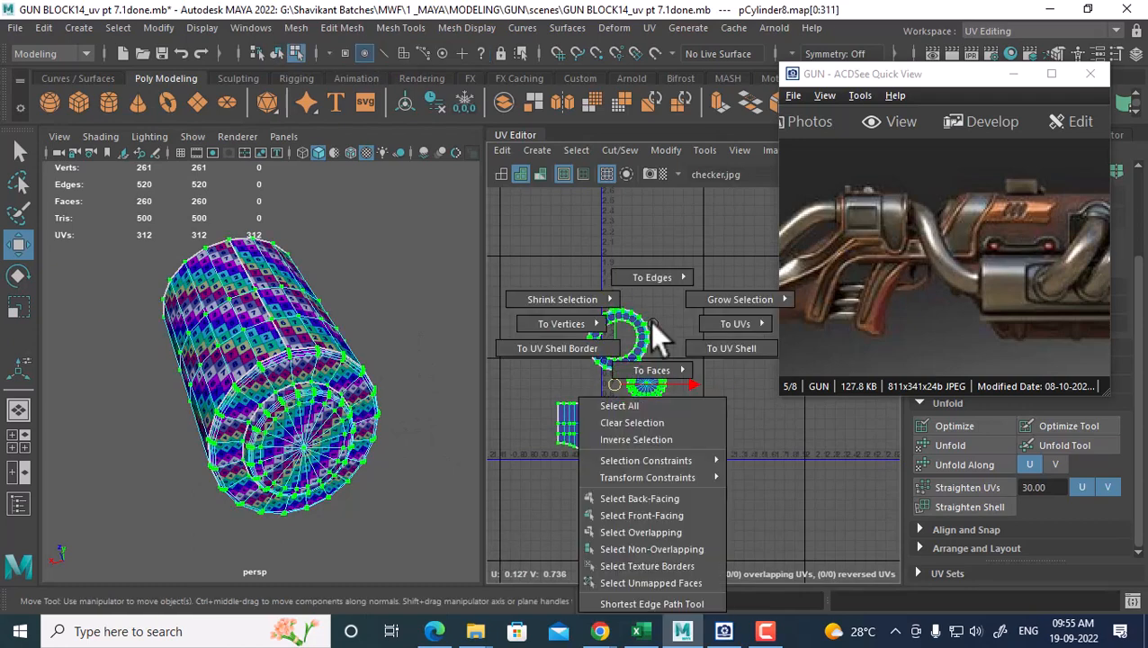
shift+right_drag(738, 244, 592, 295)
right_drag(270, 171, 384, 252)
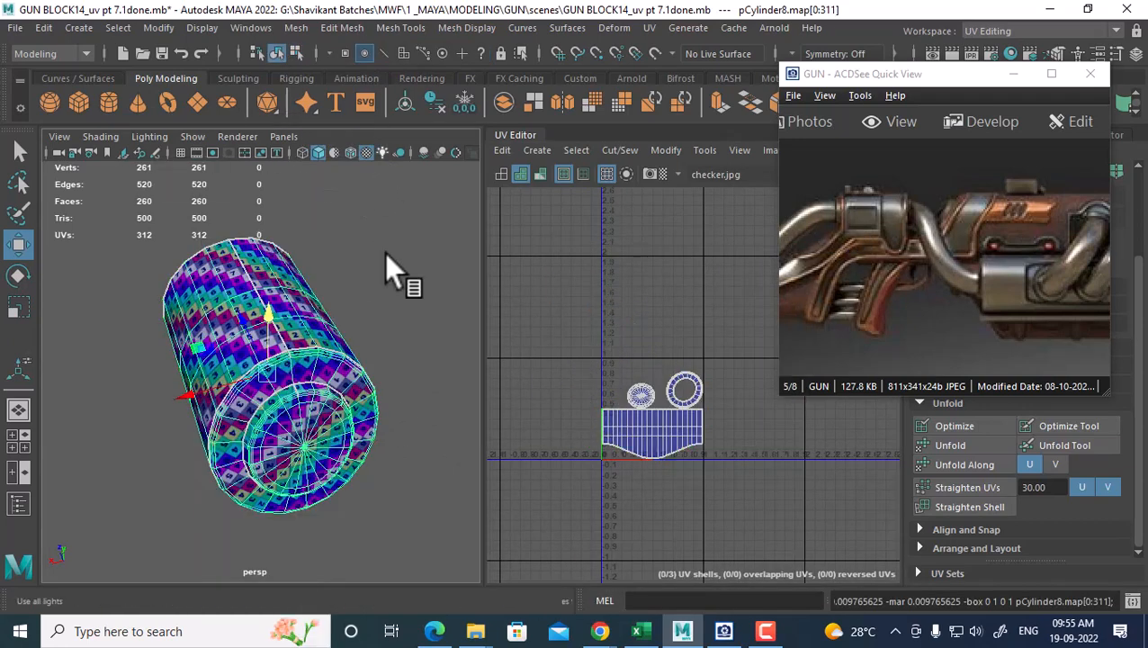
alt+drag(286, 461, 370, 464)
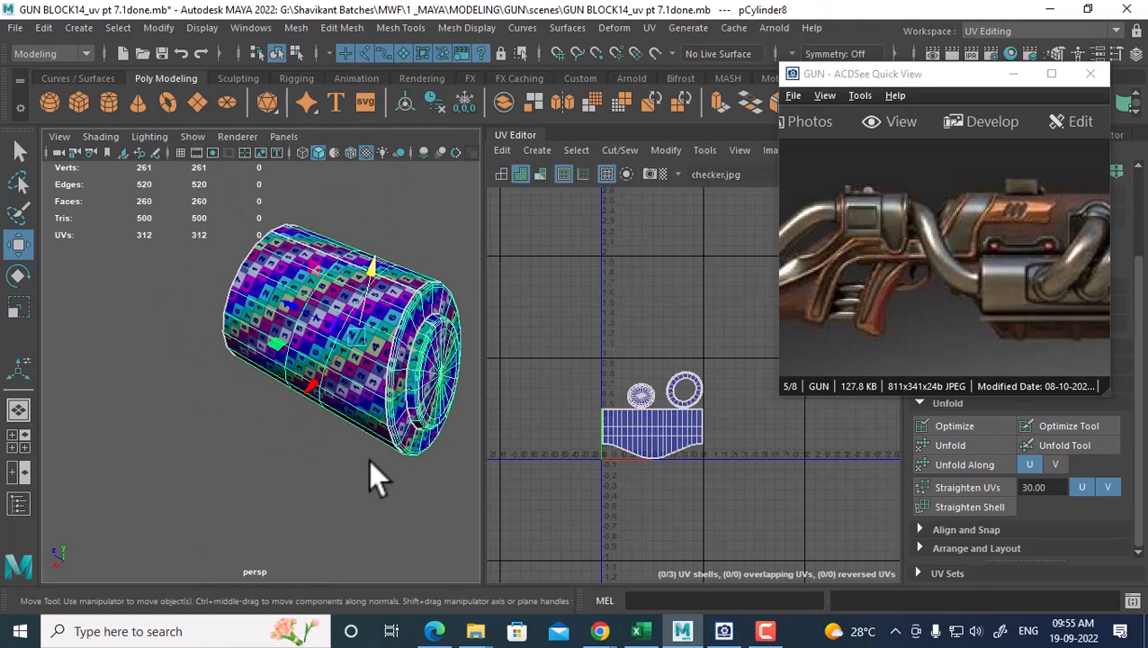
Unhide the gun parts and combine the cylinder with the gun body mesh
key(ctrl+shift+h)
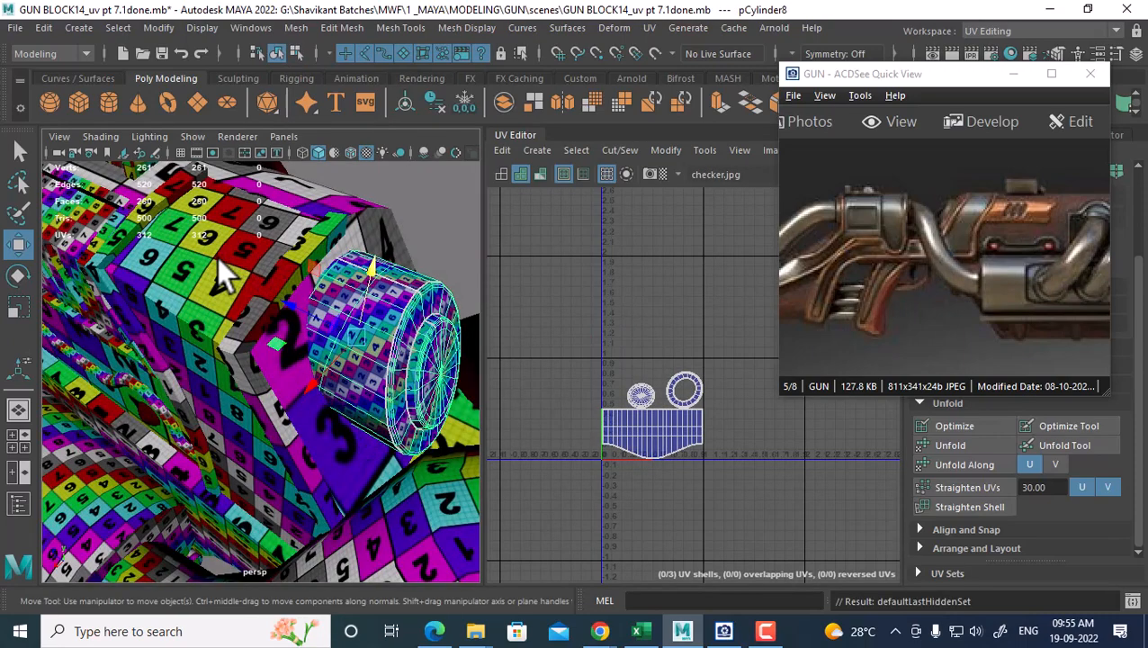
scroll(217, 256, down, 6)
alt+drag(241, 376, 239, 389)
click(286, 414)
alt+drag(304, 352, 303, 360)
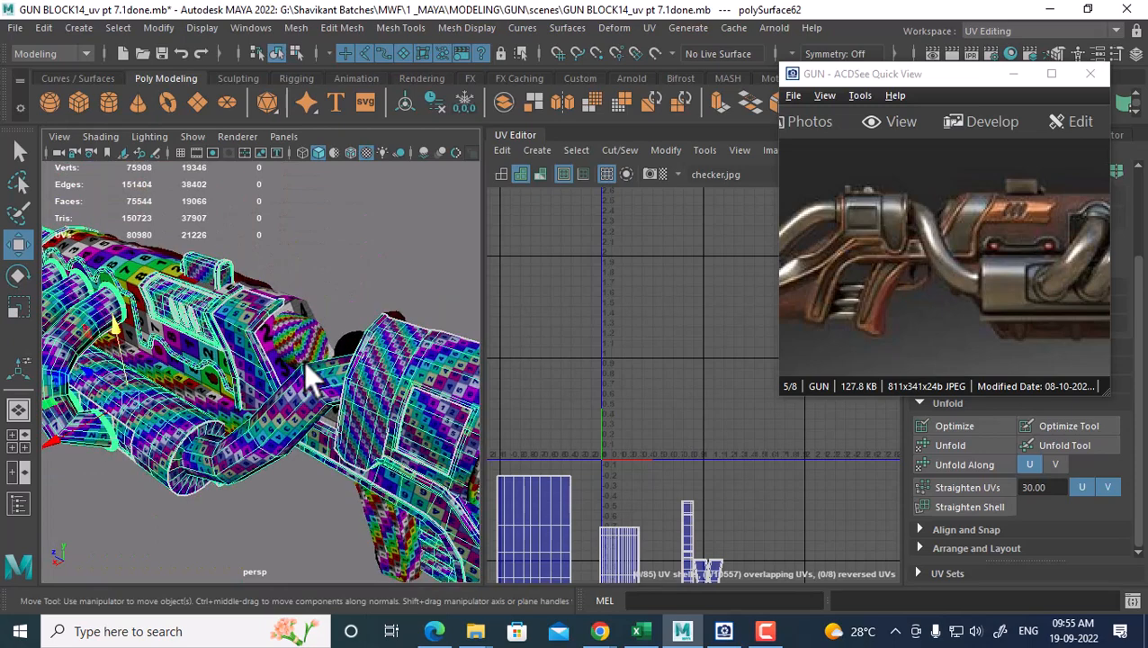
click(312, 330)
shift+right_drag(318, 262, 294, 537)
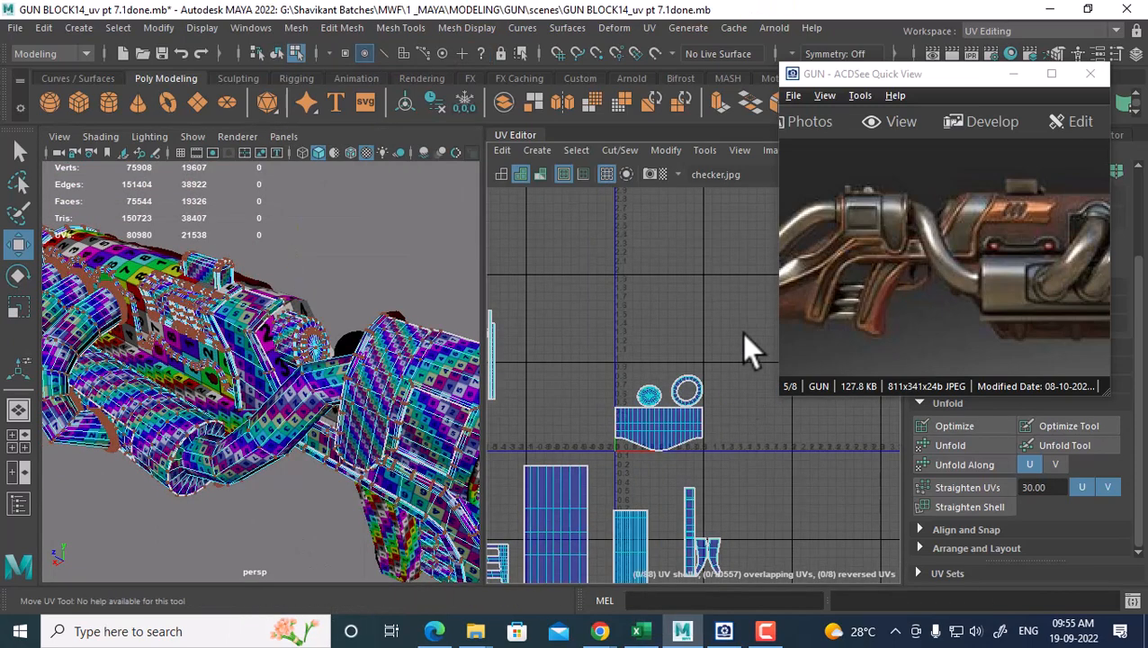
Move the cylinder's two circle UV shells up-left beside the other shells
drag(744, 335, 603, 423)
shift+right_drag(603, 423, 722, 382)
scroll(697, 446, down, 3)
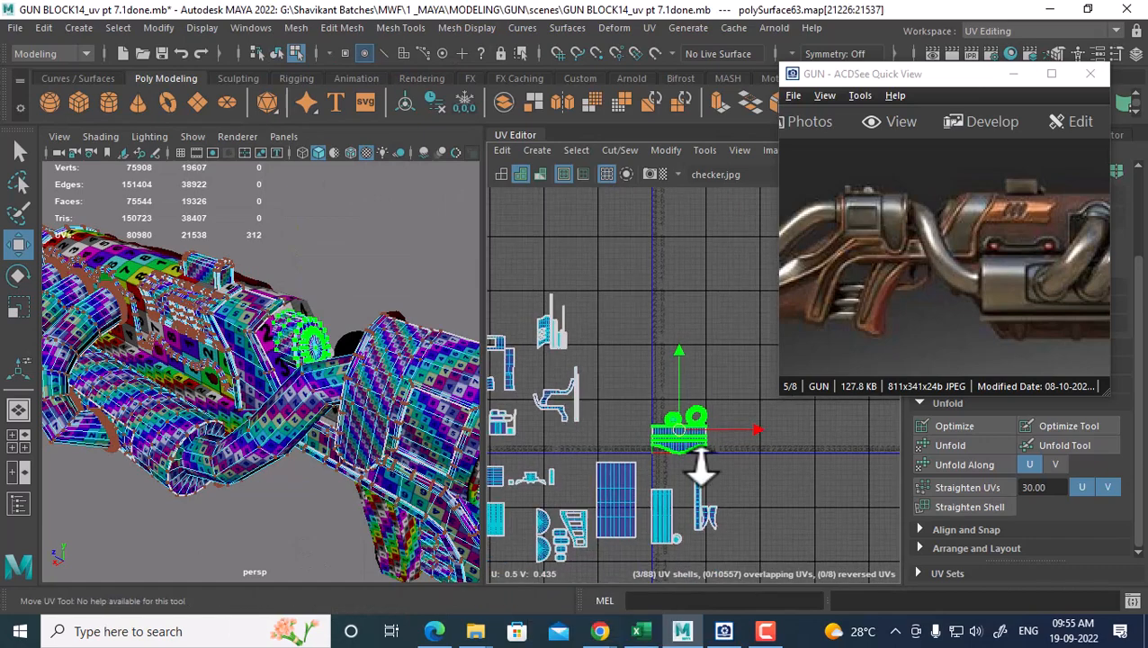
drag(685, 431, 627, 342)
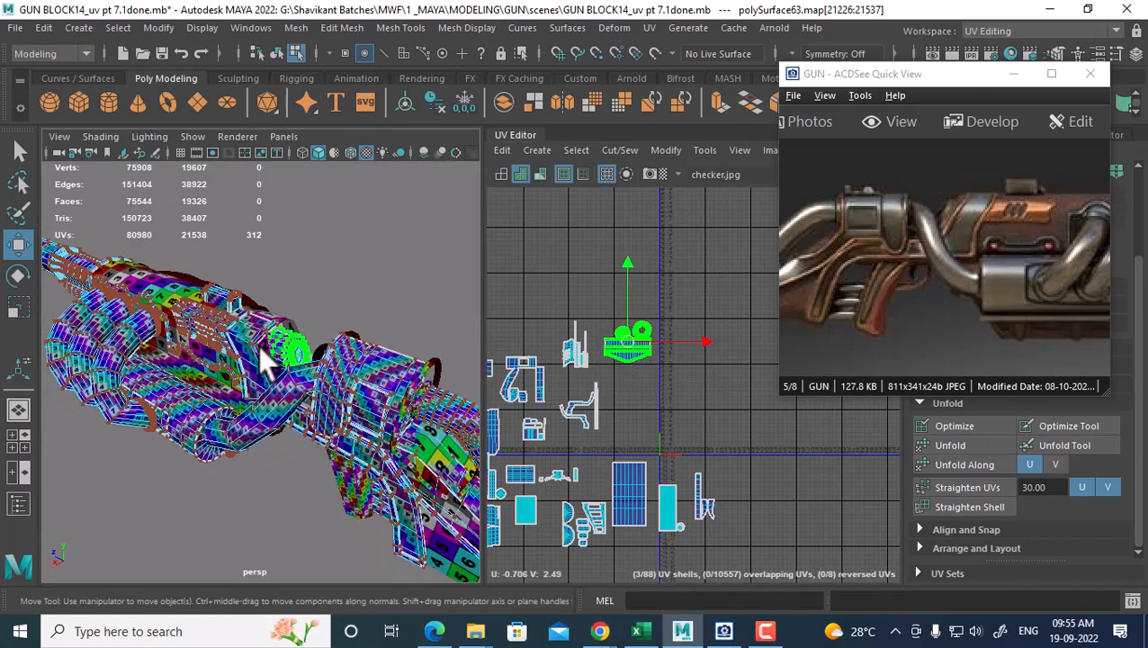
Select the combined gun mesh polySurface63 and hide it
right_click(259, 347)
click(356, 142)
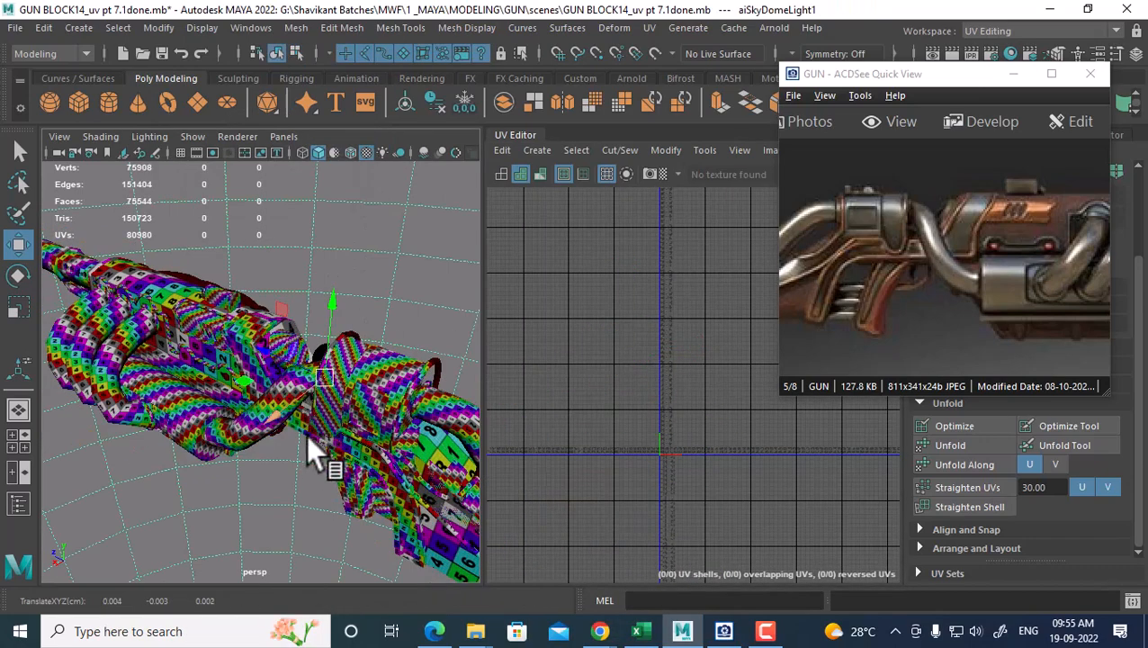
alt+drag(306, 434, 376, 443)
click(279, 424)
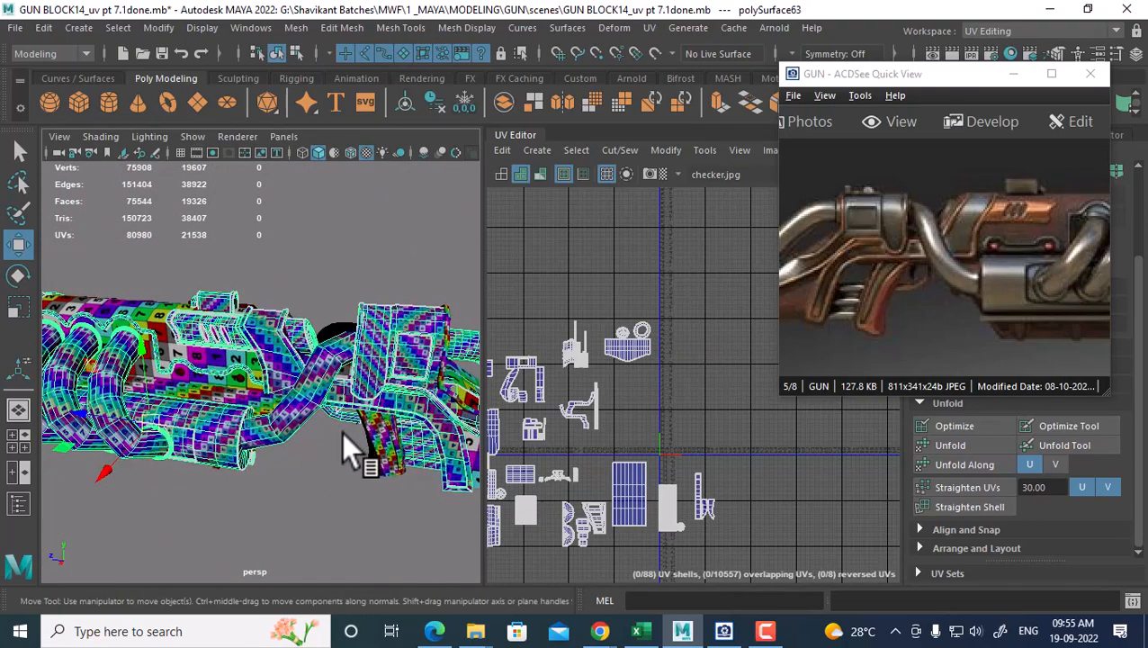
alt+drag(223, 401, 315, 436)
scroll(616, 440, down, 3)
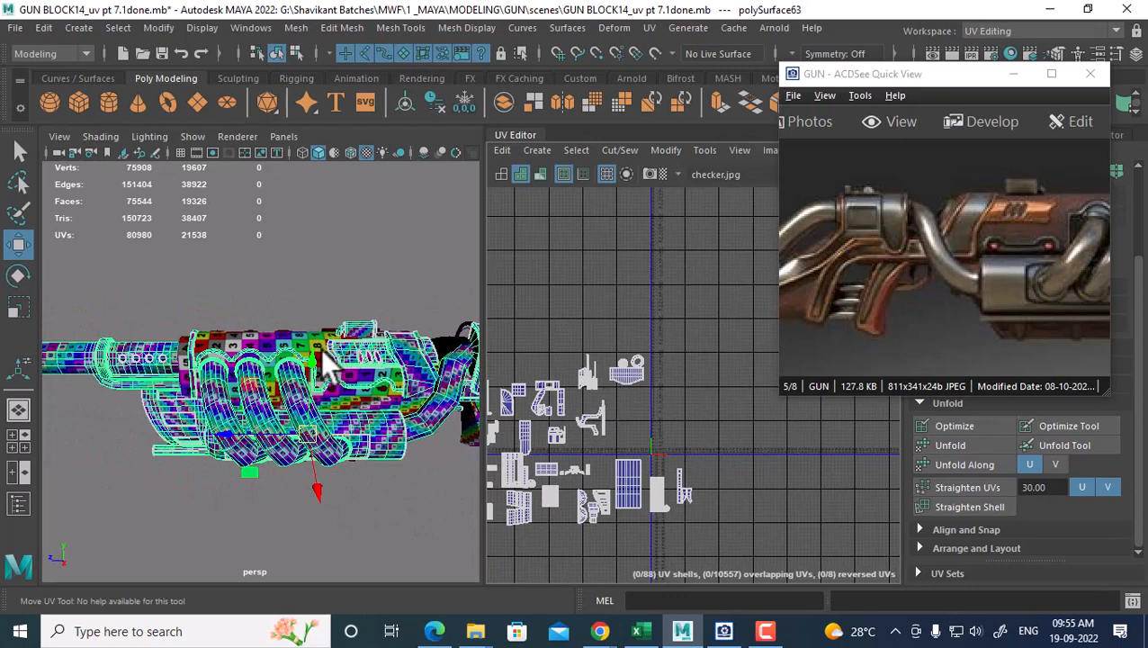
alt+drag(320, 350, 317, 321)
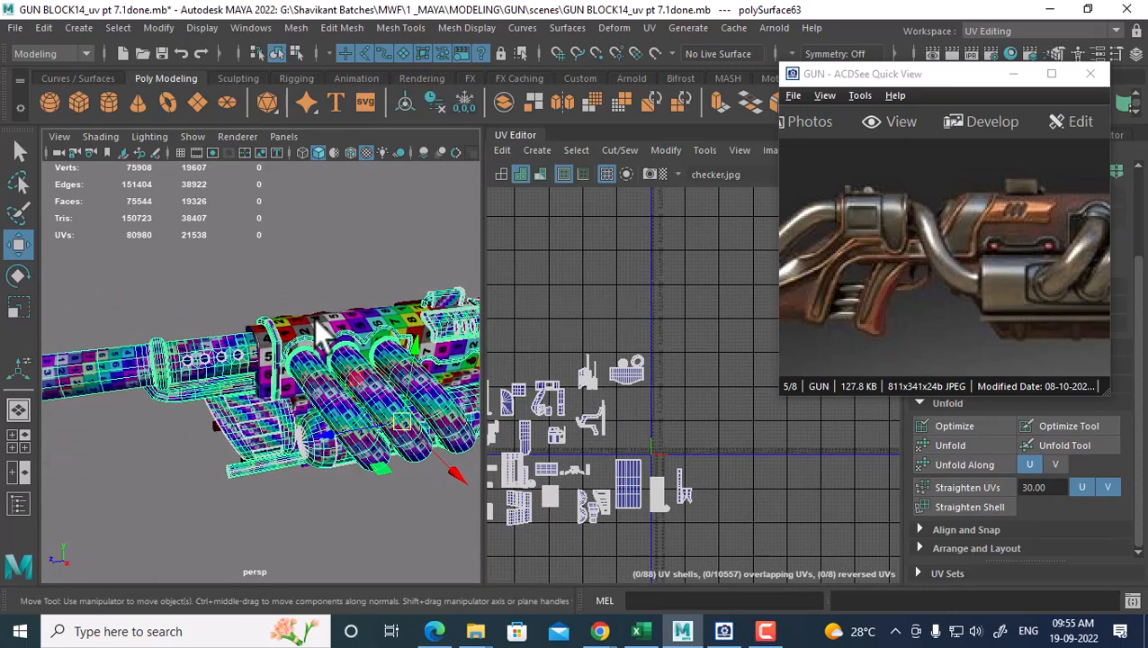
shift+click(317, 322)
alt+drag(358, 399, 341, 452)
click(306, 473)
click(306, 401)
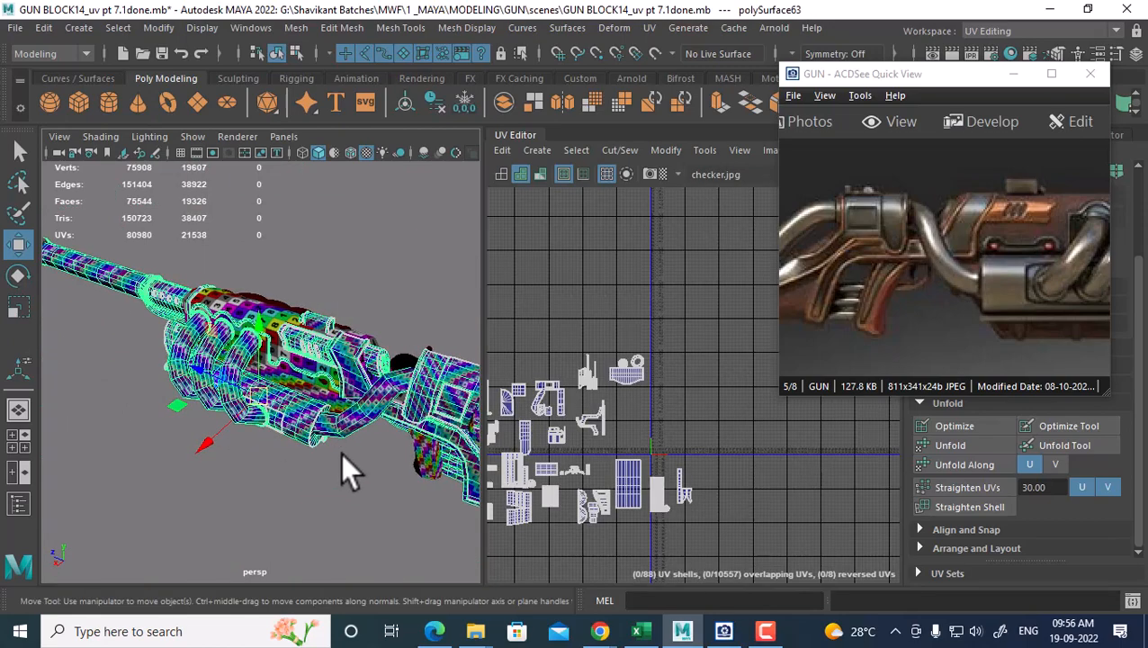
key(h)
click(338, 351)
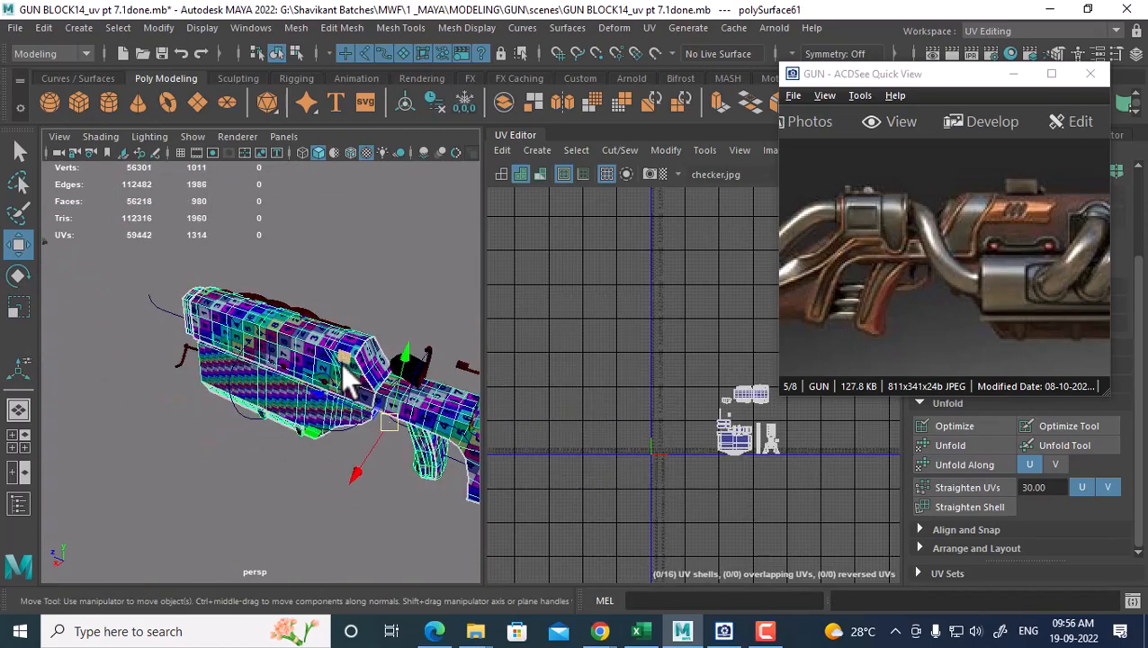
Hide polySurface61 and orbit around the gun to inspect the untextured parts like the stock
key(h)
alt+drag(402, 461, 659, 434)
click(419, 470)
drag(946, 276, 1064, 300)
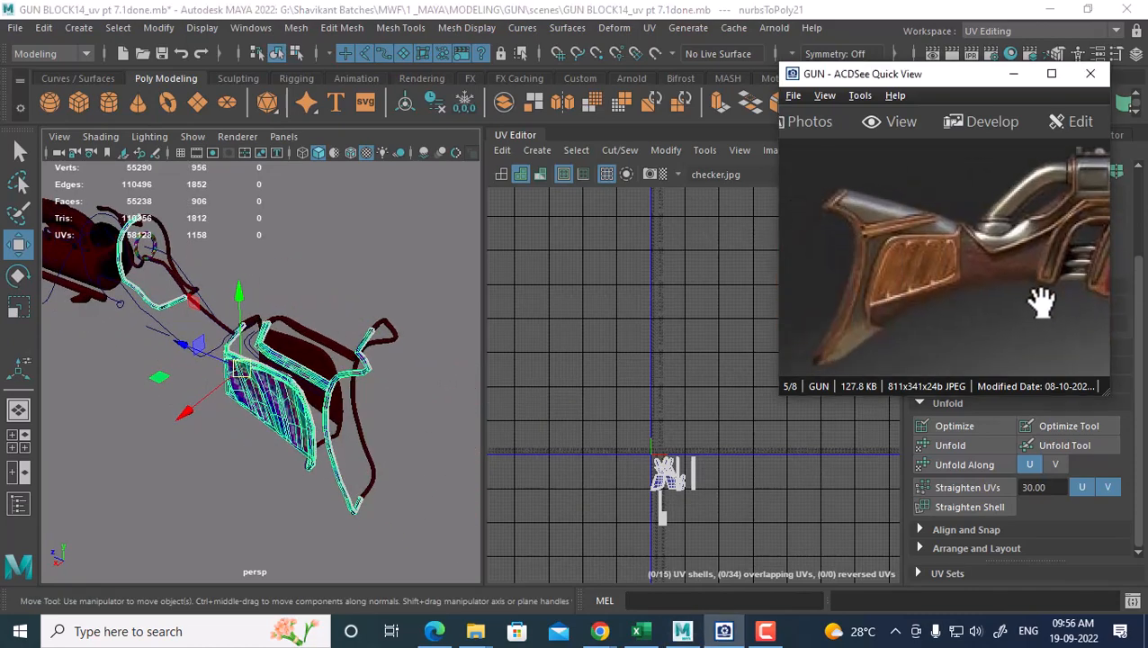
alt+drag(409, 465, 291, 429)
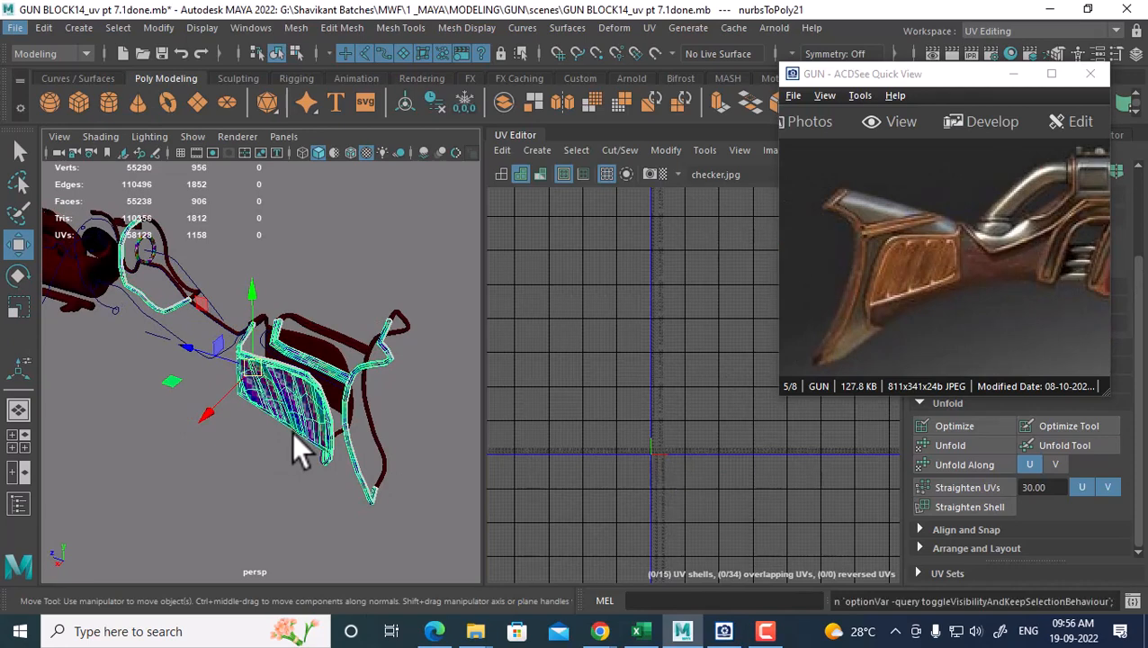
click(292, 431)
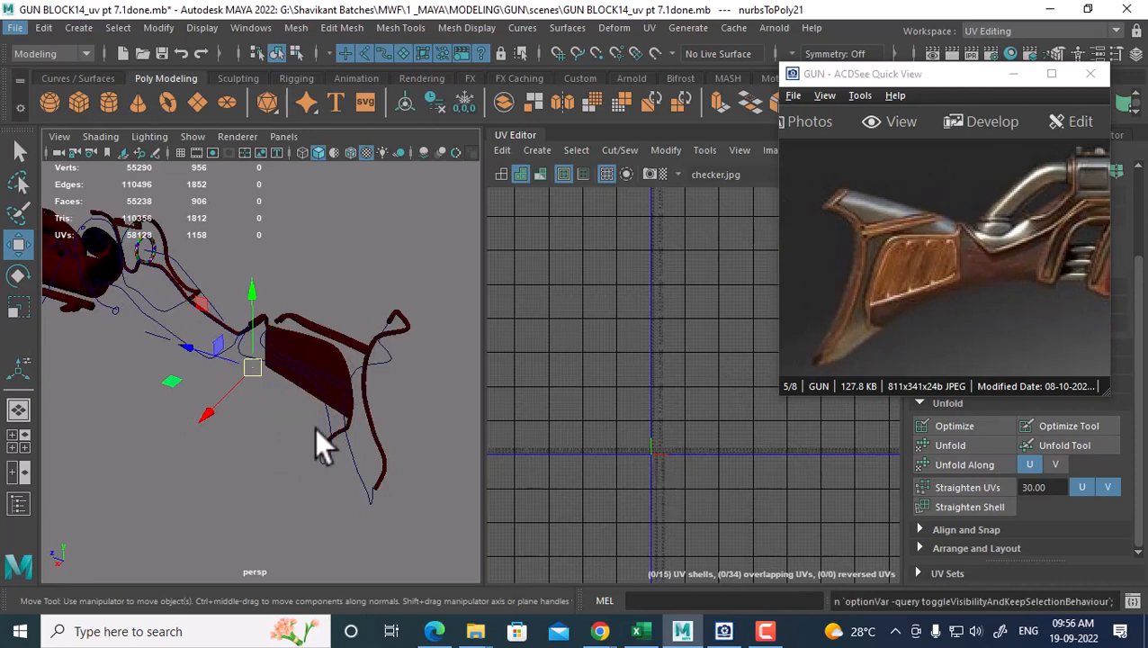
alt+drag(217, 453, 370, 373)
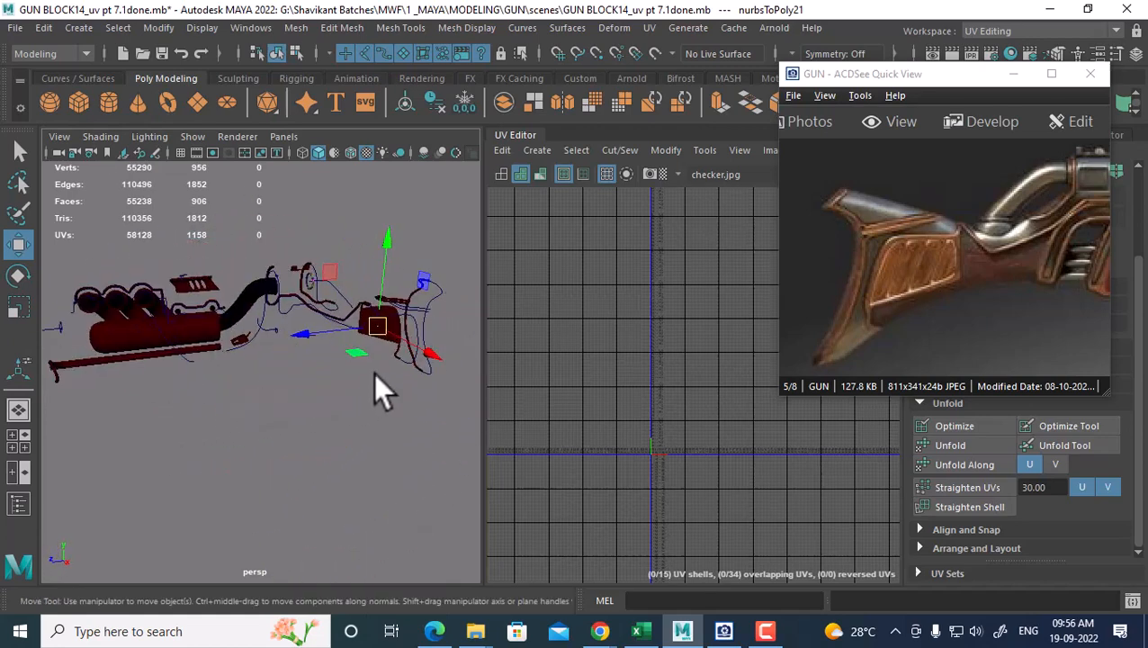
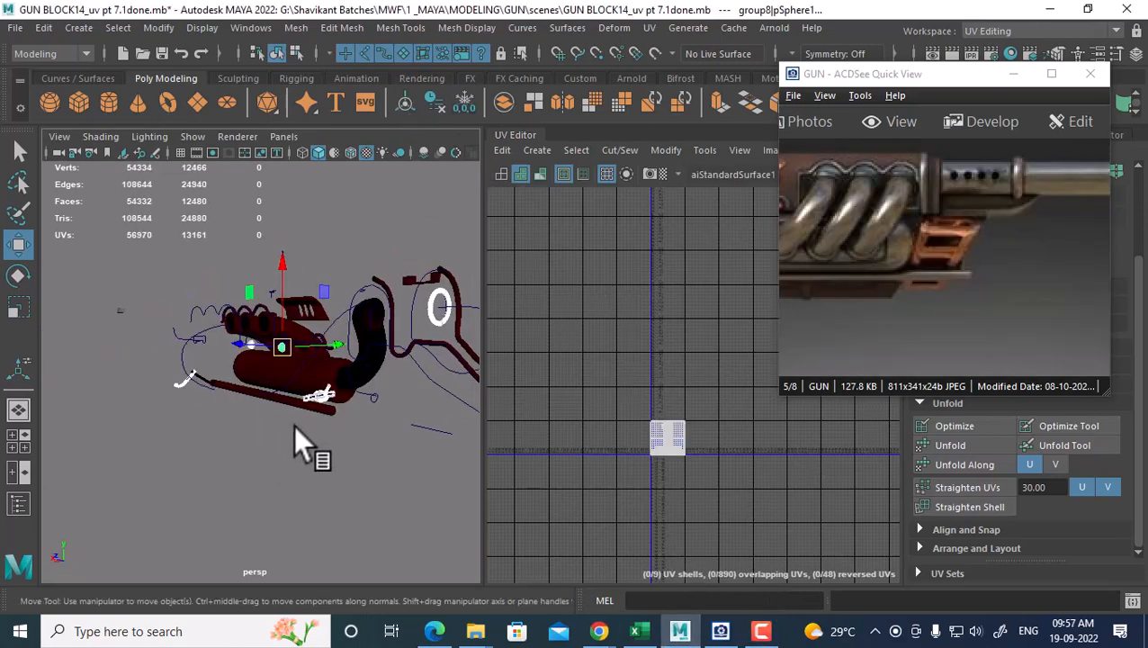
Hide the finished gun parts so only the leftover small pieces remain visible
alt+drag(293, 426, 284, 406)
scroll(716, 447, down, 2)
scroll(693, 432, up, 4)
alt+middle_drag(673, 441, 704, 427)
scroll(704, 427, up, 1)
scroll(333, 422, up, 3)
alt+middle_drag(319, 430, 323, 436)
alt+drag(399, 457, 349, 493)
key(ctrl+h)
key(alt+h)
Select the ring torus and the dark sphere to inspect them and the frame handle
click(425, 410)
alt+drag(433, 445, 353, 442)
alt+drag(284, 468, 329, 462)
click(256, 444)
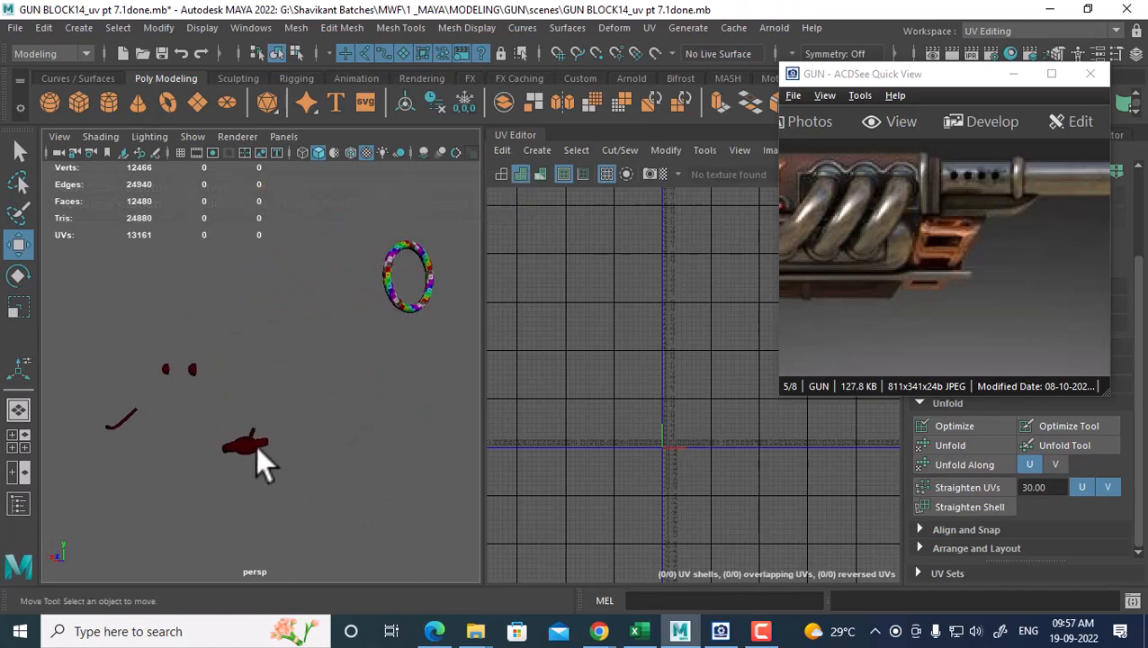
alt+drag(255, 444, 322, 380)
scroll(322, 381, up, 3)
alt+middle_drag(322, 380, 320, 480)
Assign the checker favorite material to the sphere
scroll(320, 481, up, 4)
scroll(657, 443, up, 3)
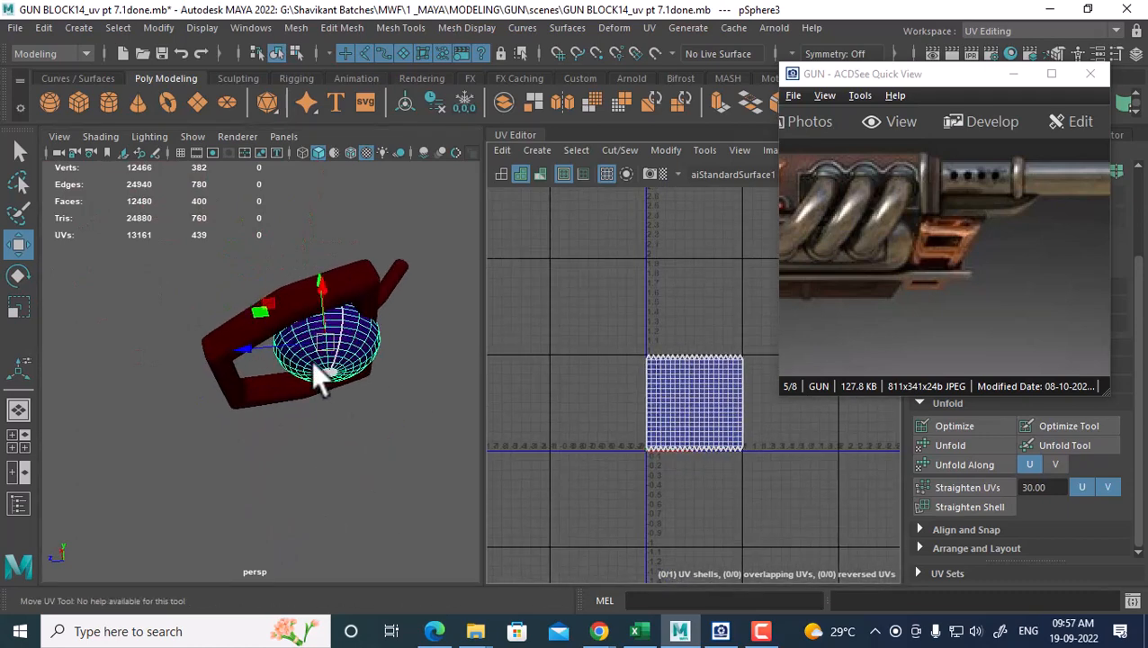
scroll(346, 346, up, 5)
scroll(344, 338, up, 3)
scroll(350, 347, down, 5)
right_drag(345, 346, 488, 595)
alt+drag(383, 440, 335, 443)
Select all the sphere's UVs, try Unfold and Unfold along U, then undo
right_drag(723, 374, 675, 395)
alt+middle_drag(675, 395, 626, 391)
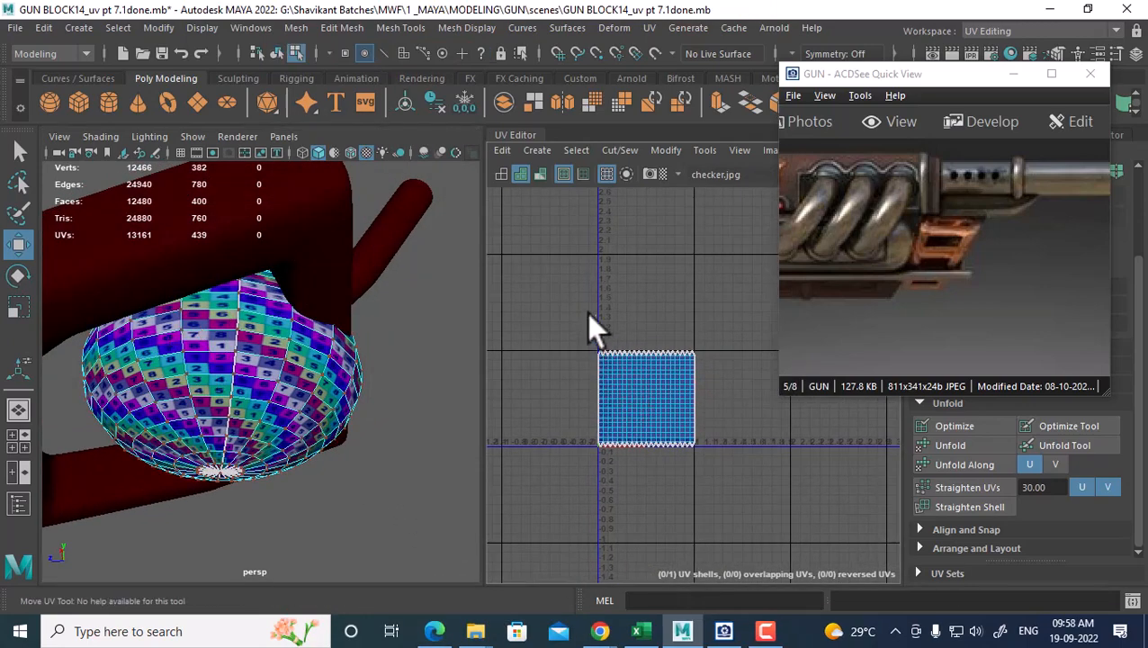
drag(586, 313, 734, 471)
shift+right_click(703, 300)
mouse_move(620, 298)
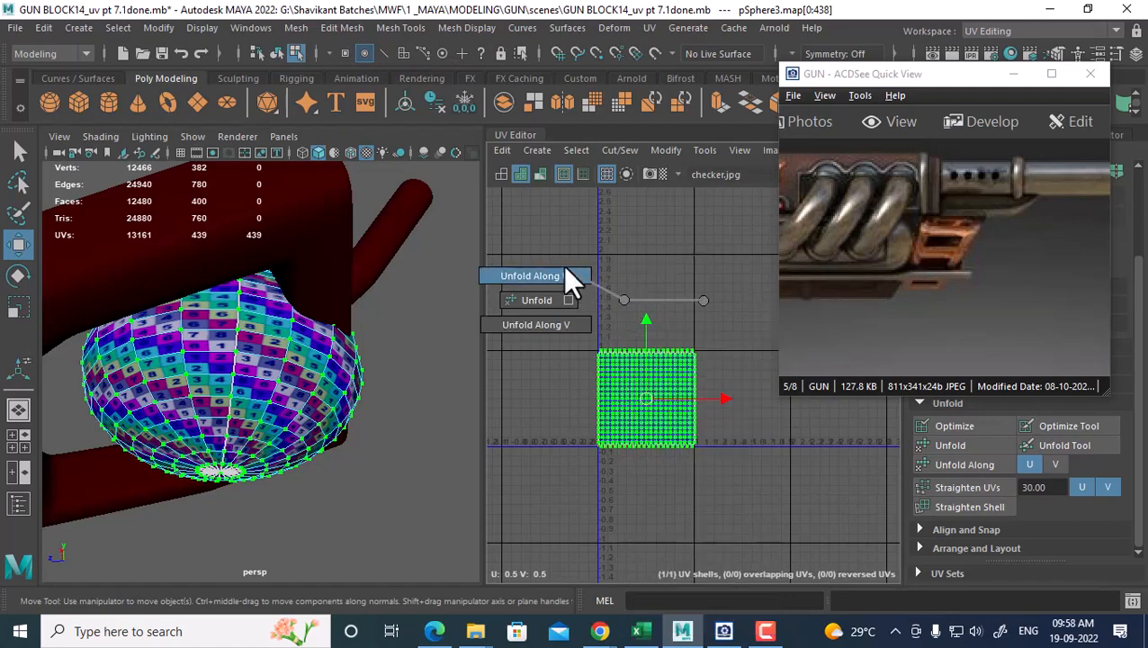
click(563, 270)
shift+right_click(700, 277)
mouse_move(630, 279)
click(565, 302)
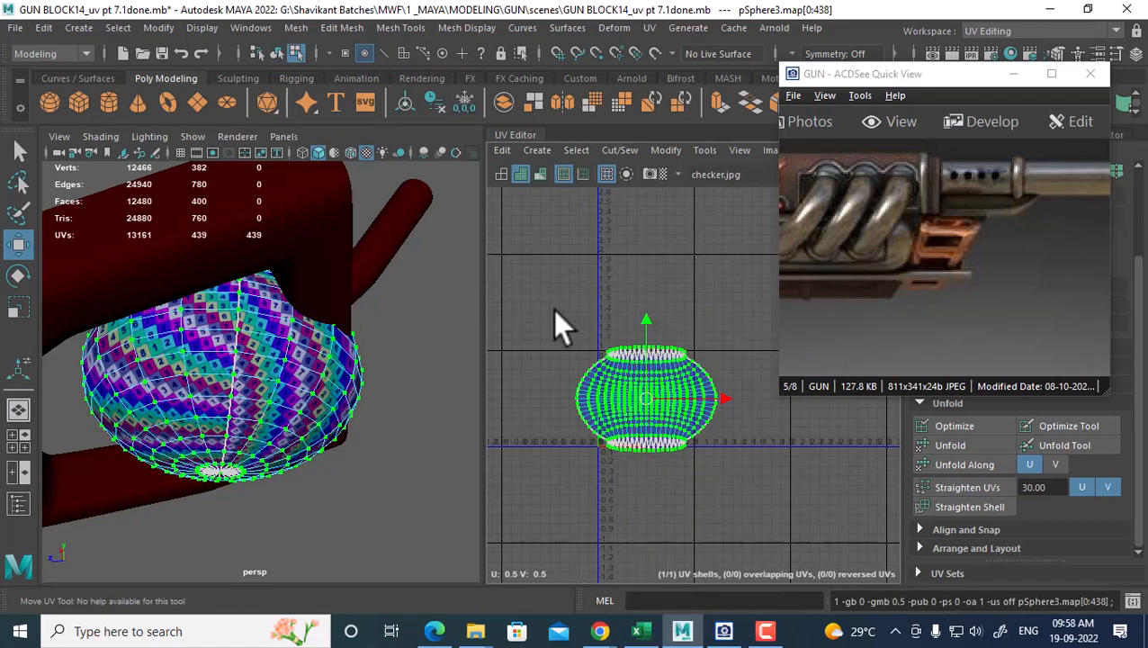
key(ctrl+z)
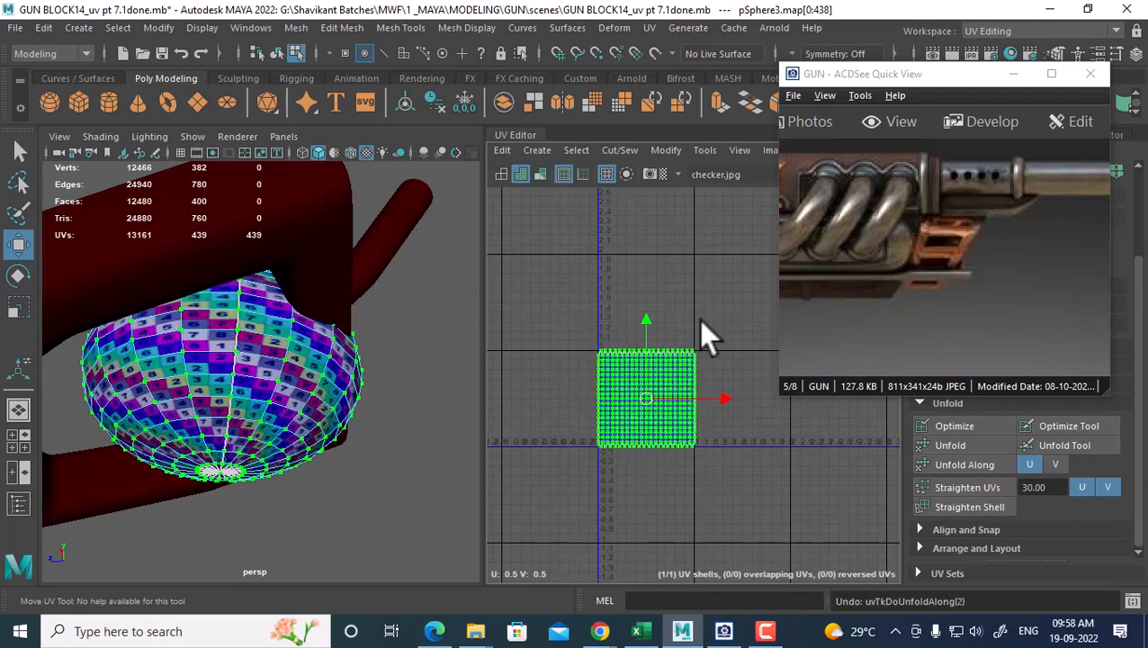
In the Unfold options, test the Unfold3D method on the sphere and undo it
shift+right_click(704, 337)
mouse_move(618, 306)
click(580, 315)
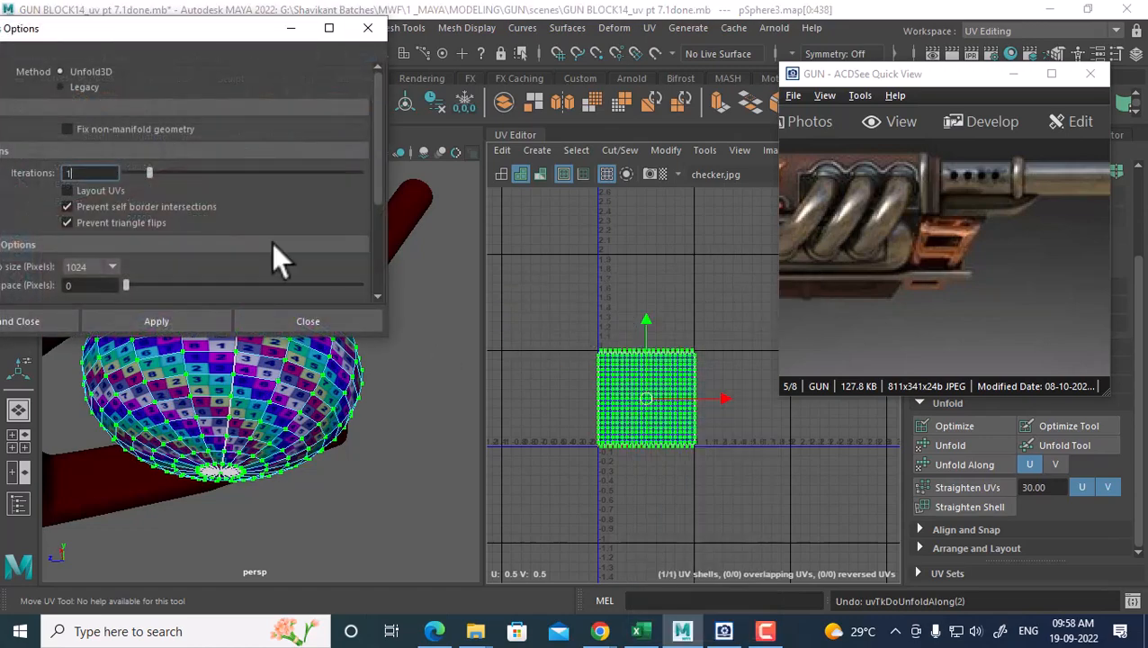
drag(200, 30, 399, 243)
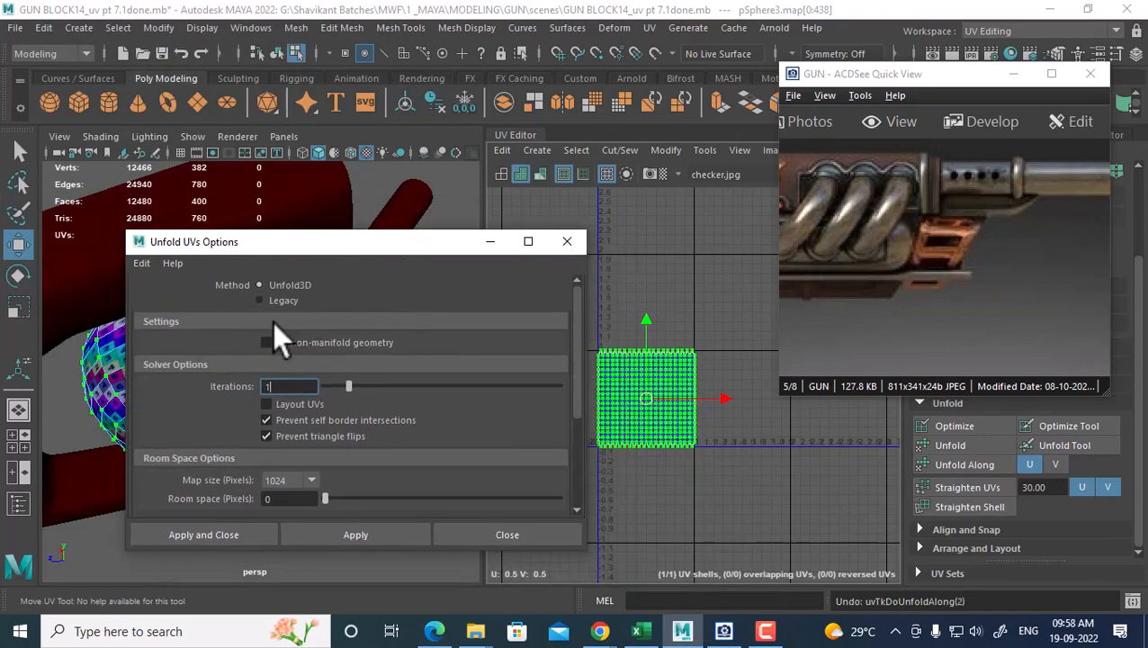
click(381, 531)
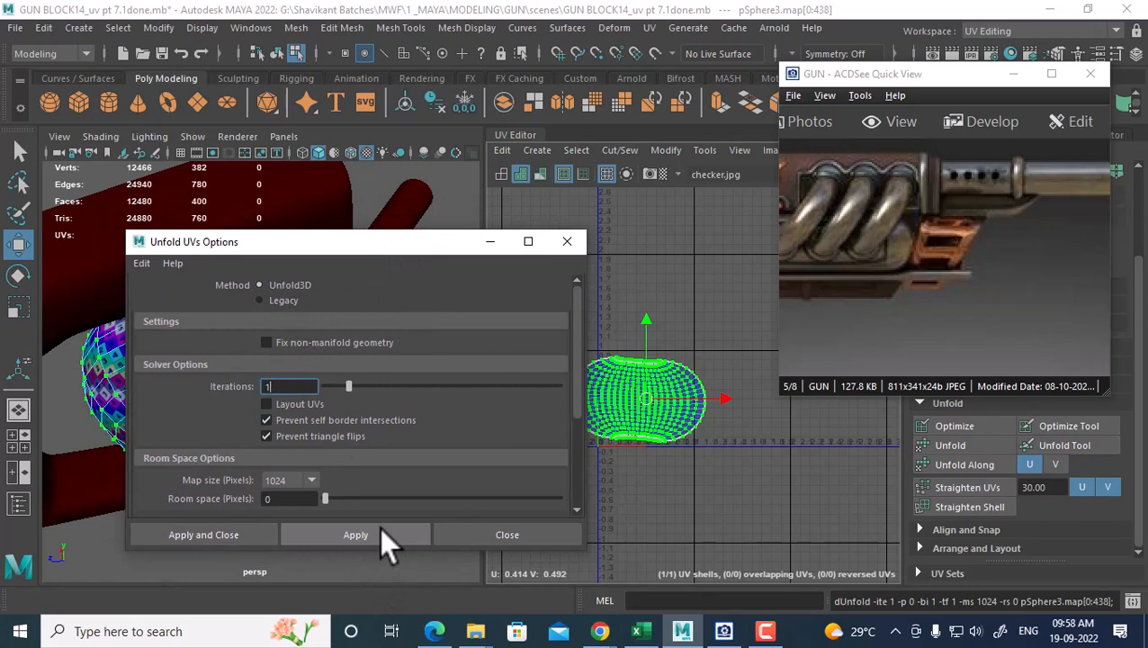
drag(379, 242, 393, 223)
alt+right_drag(601, 357, 624, 375)
key(ctrl+z)
Test the Legacy unfold method, undo it, and close the Unfold options
click(293, 272)
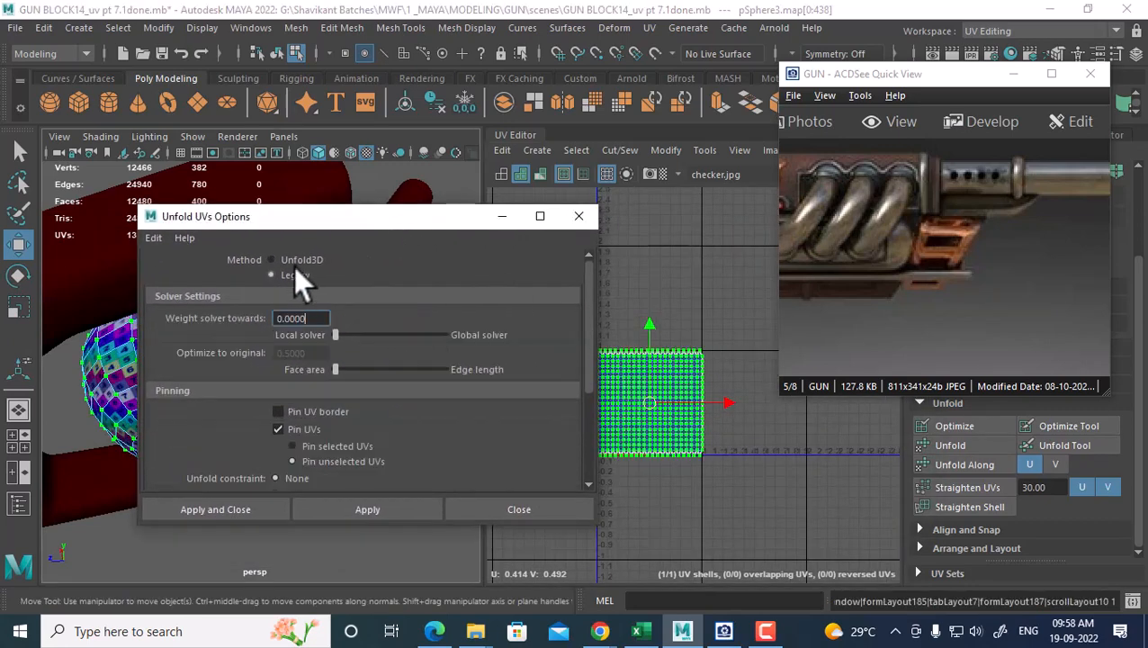
click(365, 510)
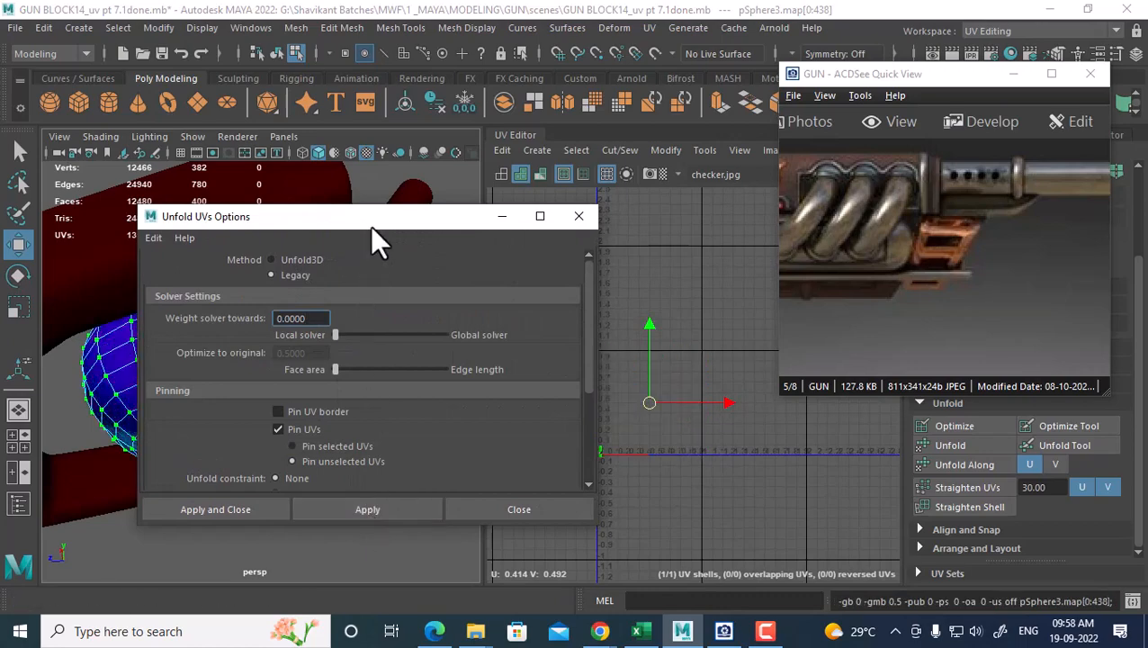
drag(370, 225, 291, 432)
scroll(647, 432, up, 1)
key(ctrl+z)
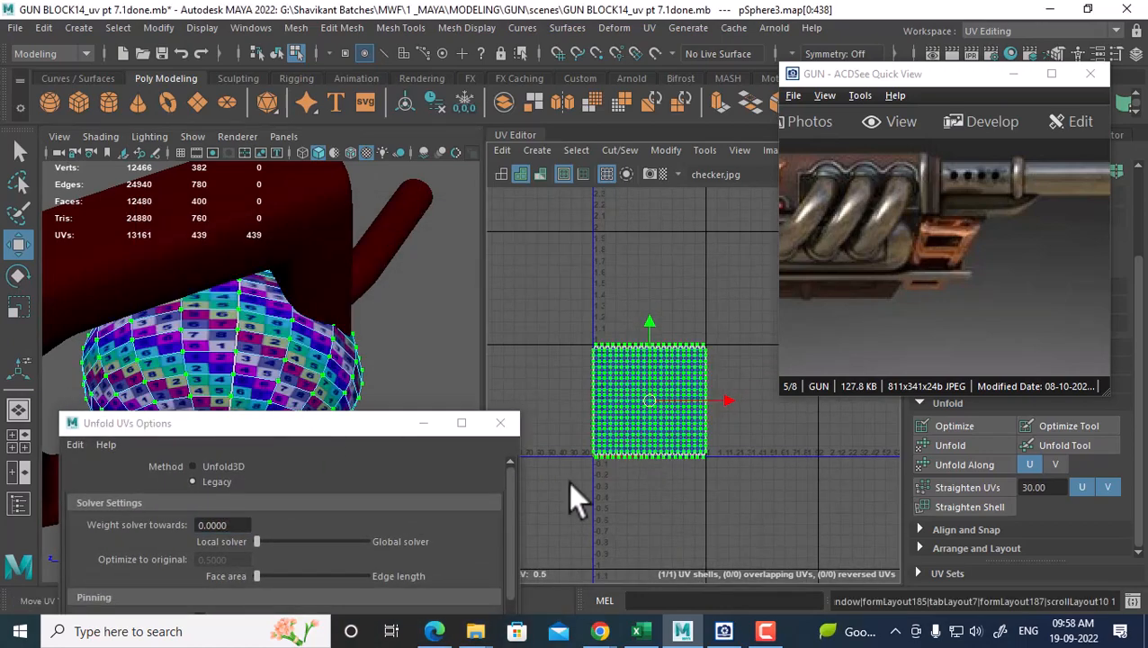
click(501, 424)
Scale the sphere's square UV shell into a flatter, wider rectangle inside 0–1 space
scroll(620, 433, up, 2)
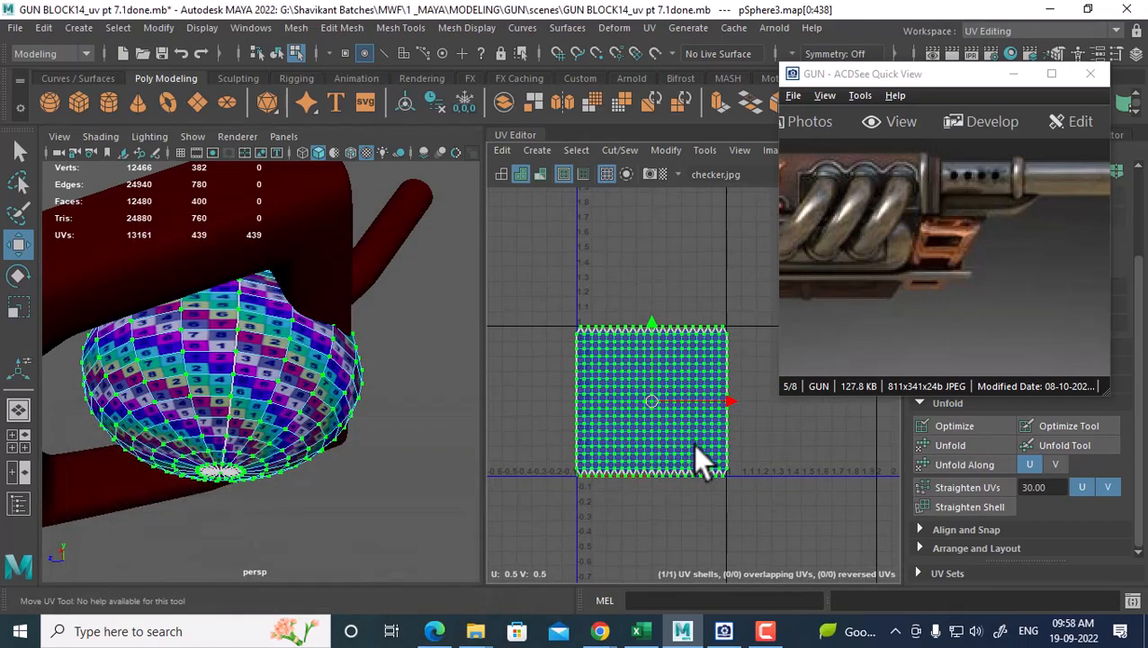
key(r)
drag(651, 324, 649, 335)
drag(725, 402, 714, 399)
mouse_move(653, 334)
mouse_down()
mouse_move(651, 318)
mouse_move(652, 334)
mouse_up()
right_drag(213, 348, 308, 142)
scroll(390, 431, down, 3)
alt+drag(396, 327, 360, 469)
Select the frame-shaped handle pCube11 and turn off its smooth preview
scroll(360, 469, up, 5)
scroll(359, 477, down, 4)
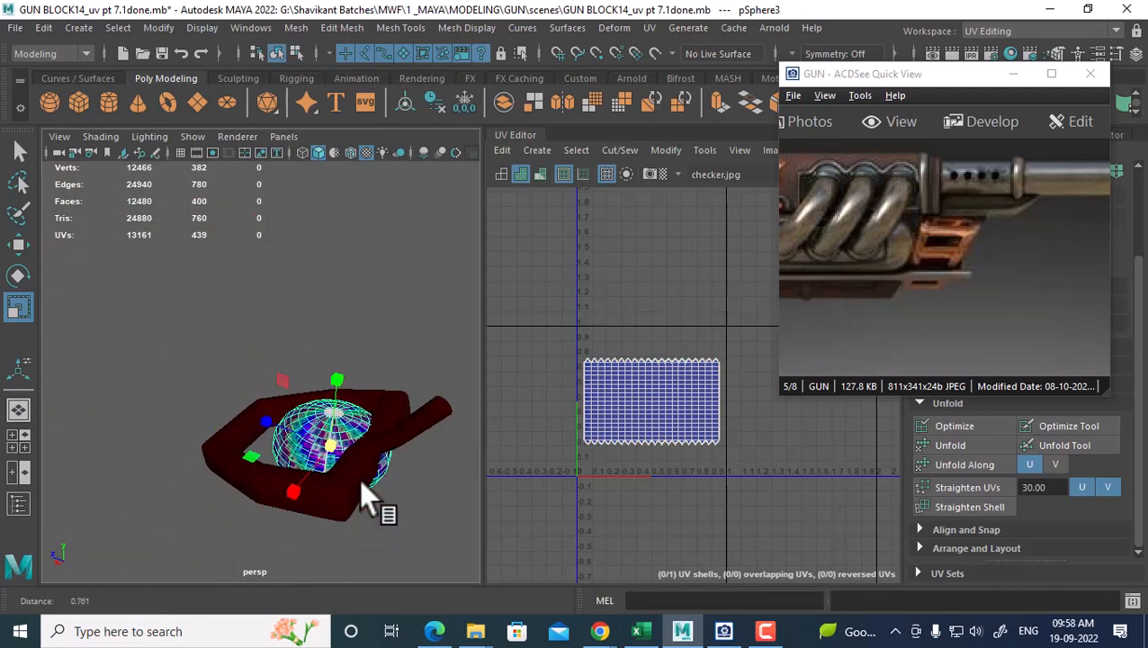
click(359, 490)
scroll(625, 420, up, 1)
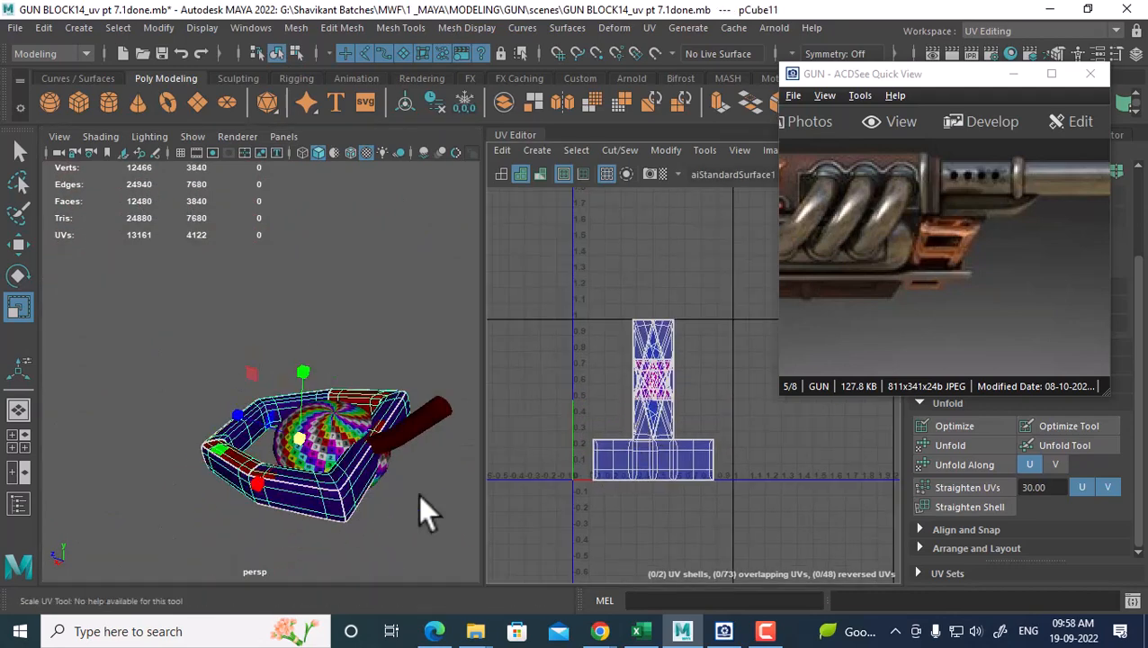
alt+drag(419, 494, 318, 468)
scroll(333, 453, up, 4)
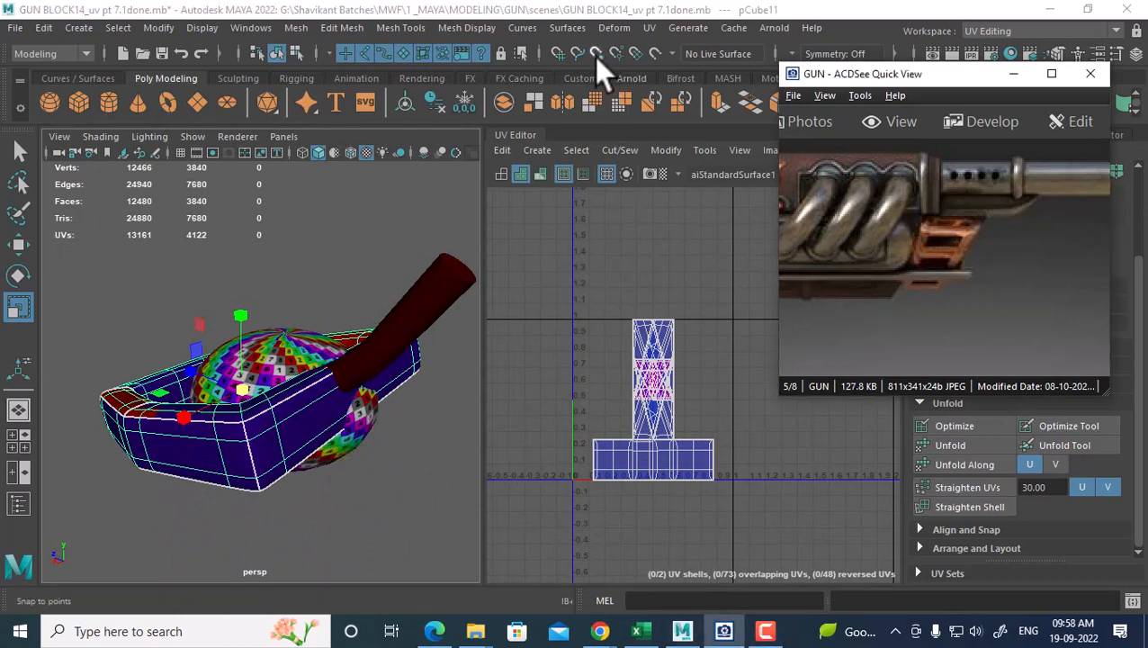
mouse_move(334, 396)
alt+mouse_down()
mouse_move(308, 451)
mouse_move(324, 413)
alt+mouse_up()
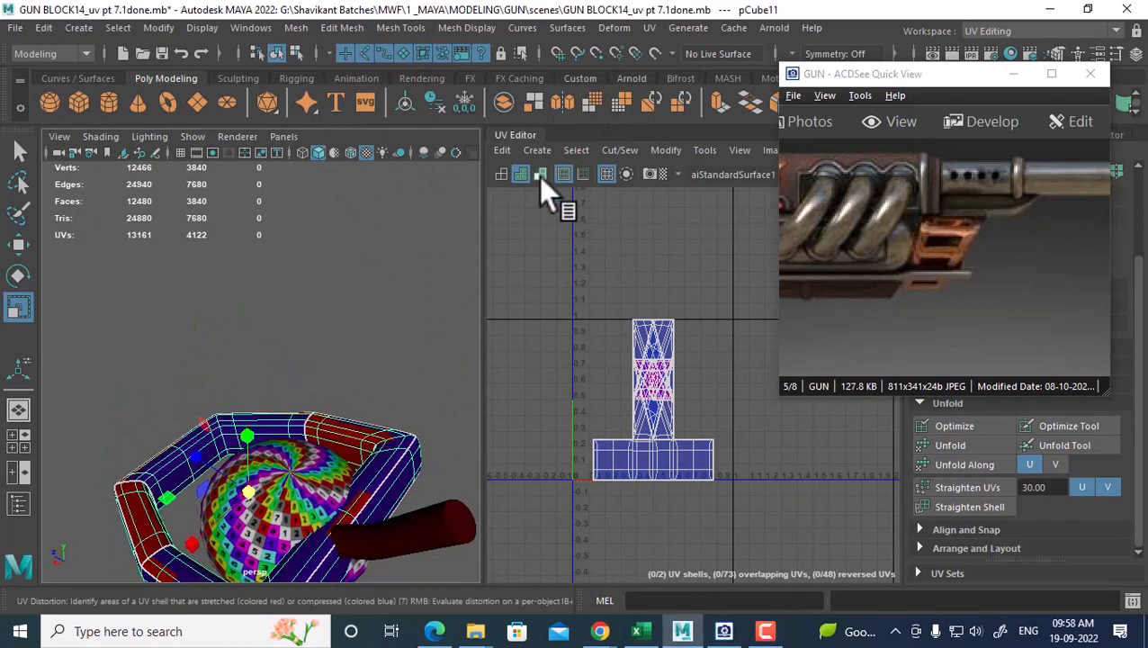
key(1)
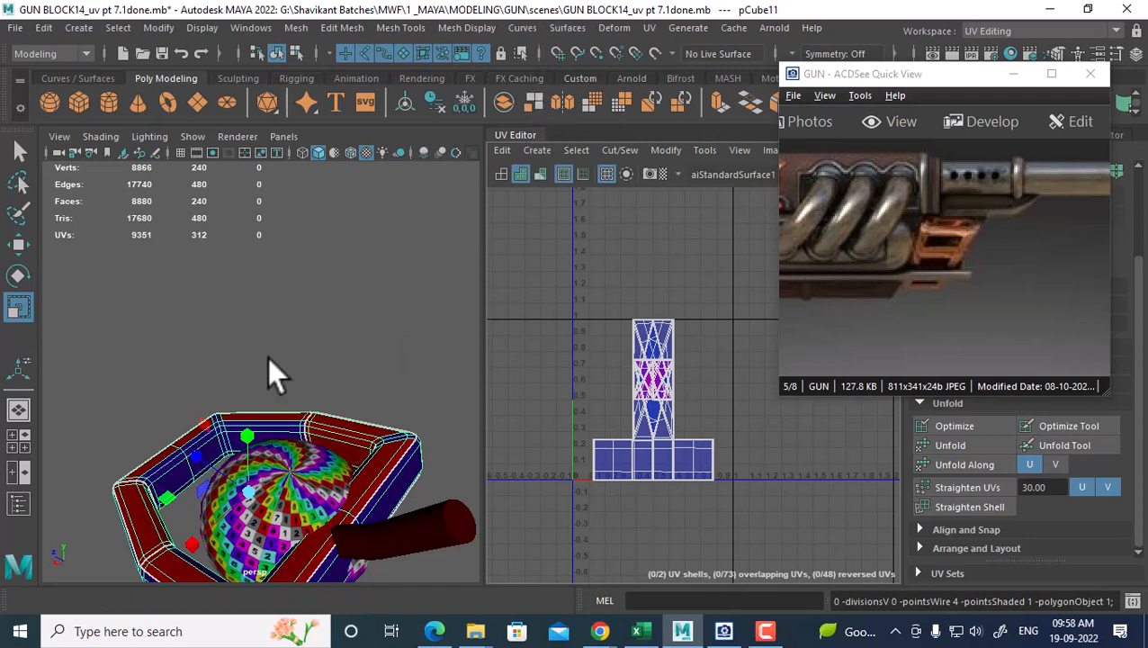
right_drag(244, 415, 378, 140)
click(391, 363)
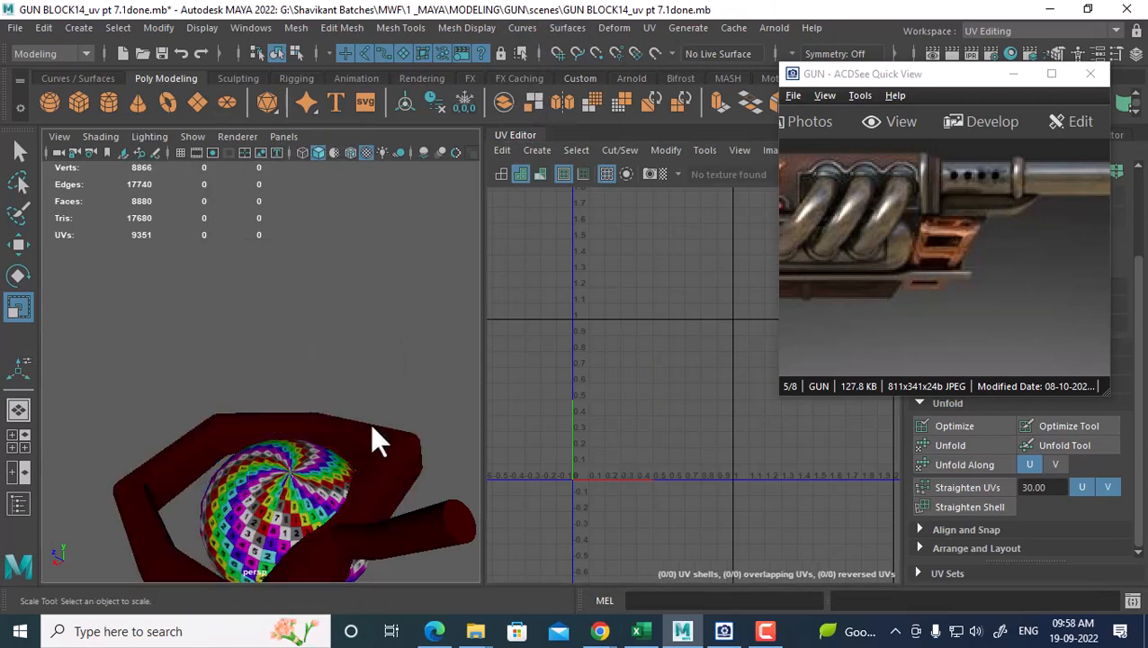
click(372, 429)
Apply Automatic UV mapping to the handle and cut its UVs along two edge loops
click(649, 27)
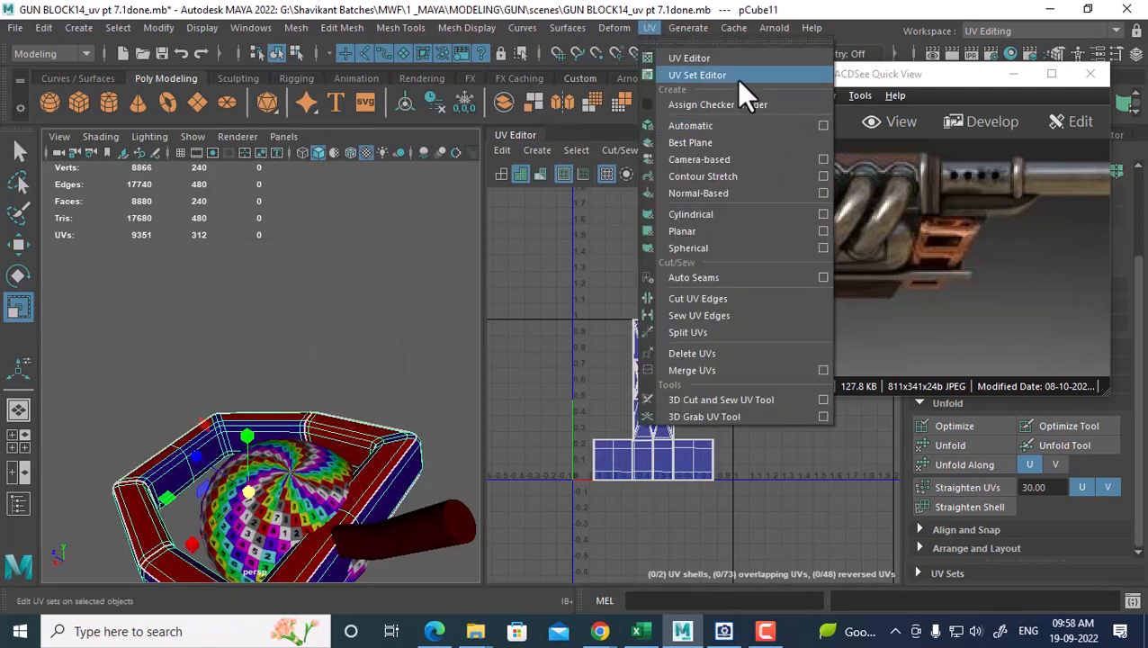
click(699, 128)
right_drag(297, 429, 305, 104)
double_click(186, 468)
scroll(185, 468, up, 3)
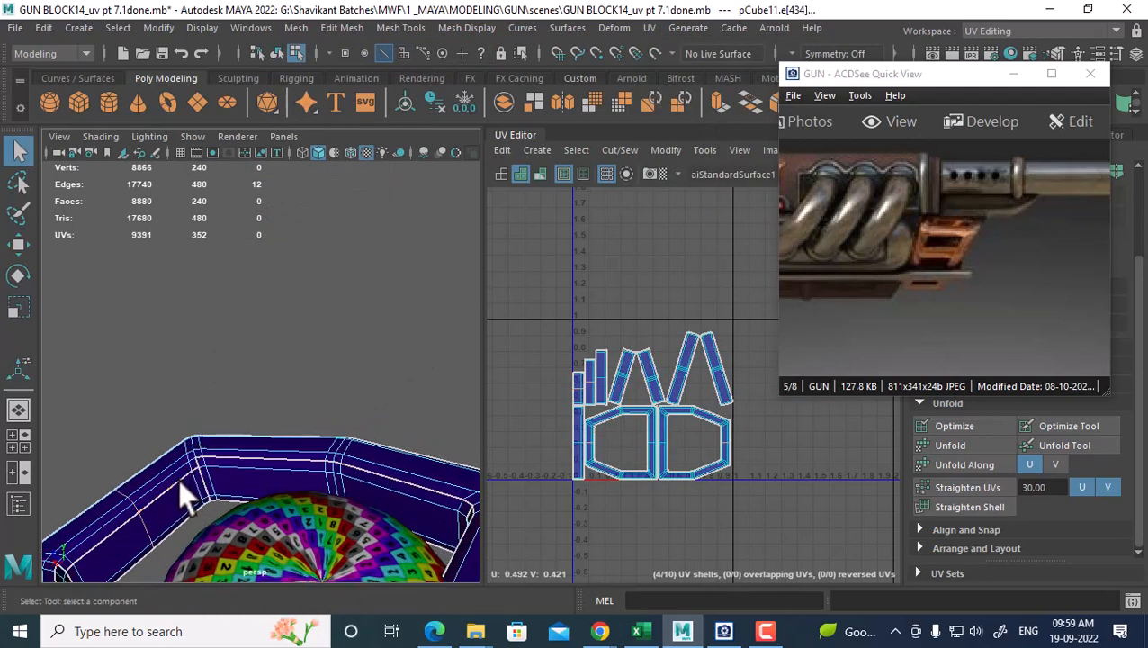
shift+double_click(164, 533)
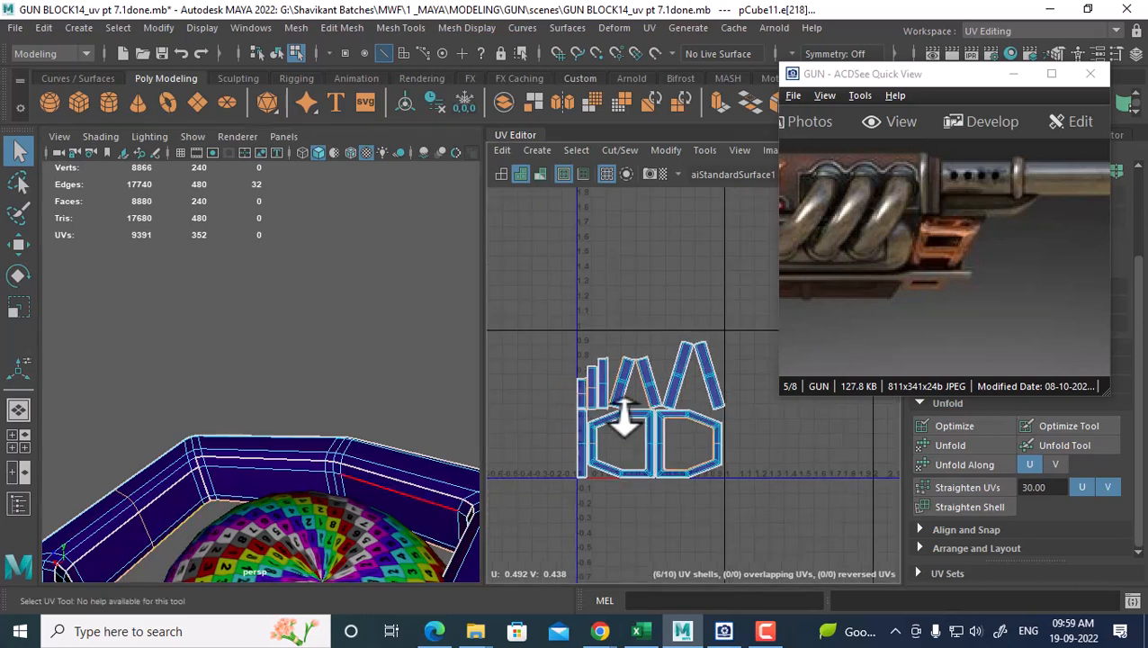
shift+right_drag(722, 283, 666, 270)
Select all the handle's UV shell edges and Move and Sew them into one shell
key(r)
scroll(629, 313, down, 2)
scroll(692, 339, down, 1)
scroll(669, 347, down, 1)
drag(595, 290, 754, 524)
shift+right_drag(719, 300, 559, 397)
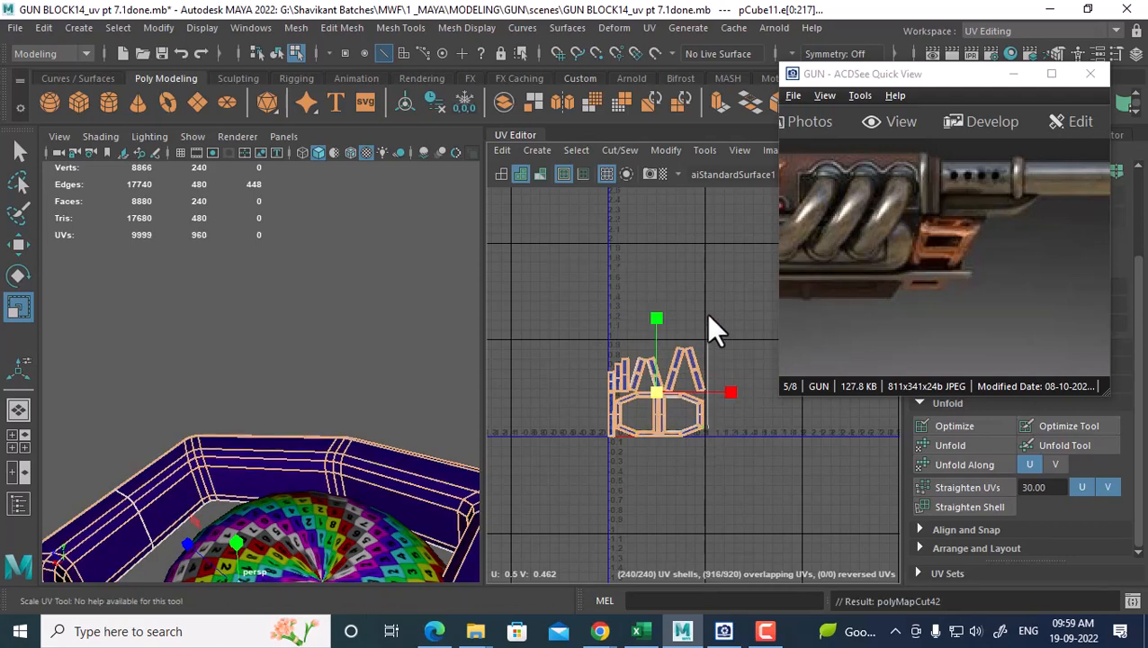
shift+right_drag(707, 306, 702, 278)
Convert the UV selection to the whole shell, try Unfold, and undo the collapsed result
scroll(658, 424, up, 1)
alt+middle_drag(704, 498, 694, 449)
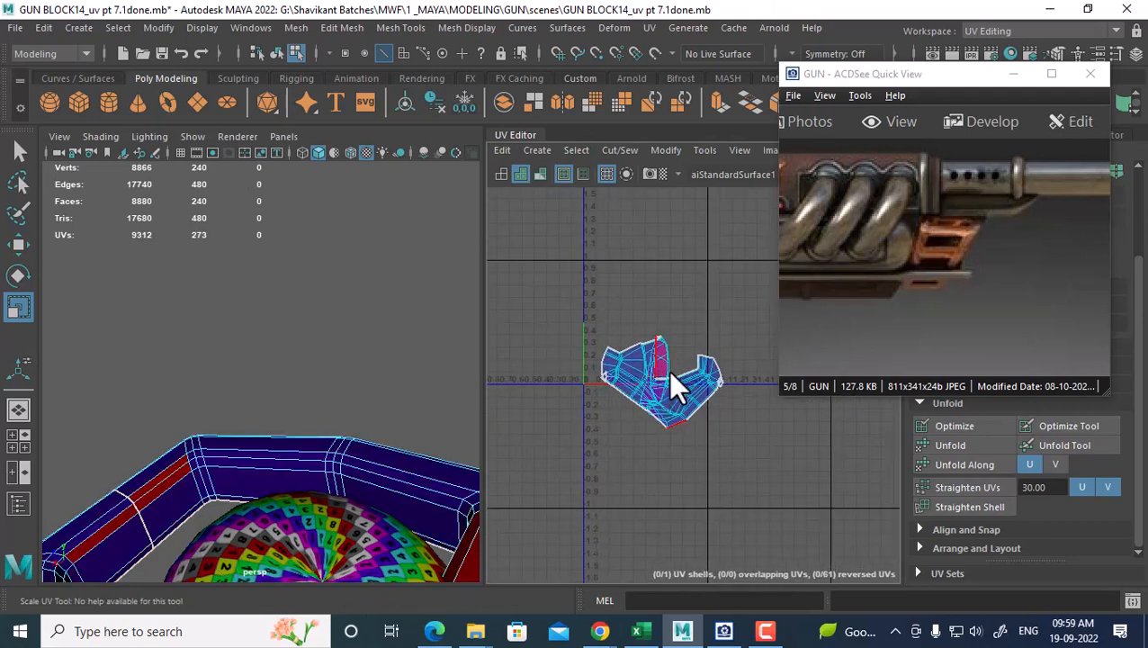
right_drag(667, 369, 711, 360)
drag(734, 346, 668, 432)
ctrl+right_drag(631, 432, 717, 458)
ctrl+right_drag(641, 359, 732, 386)
shift+right_drag(715, 263, 553, 274)
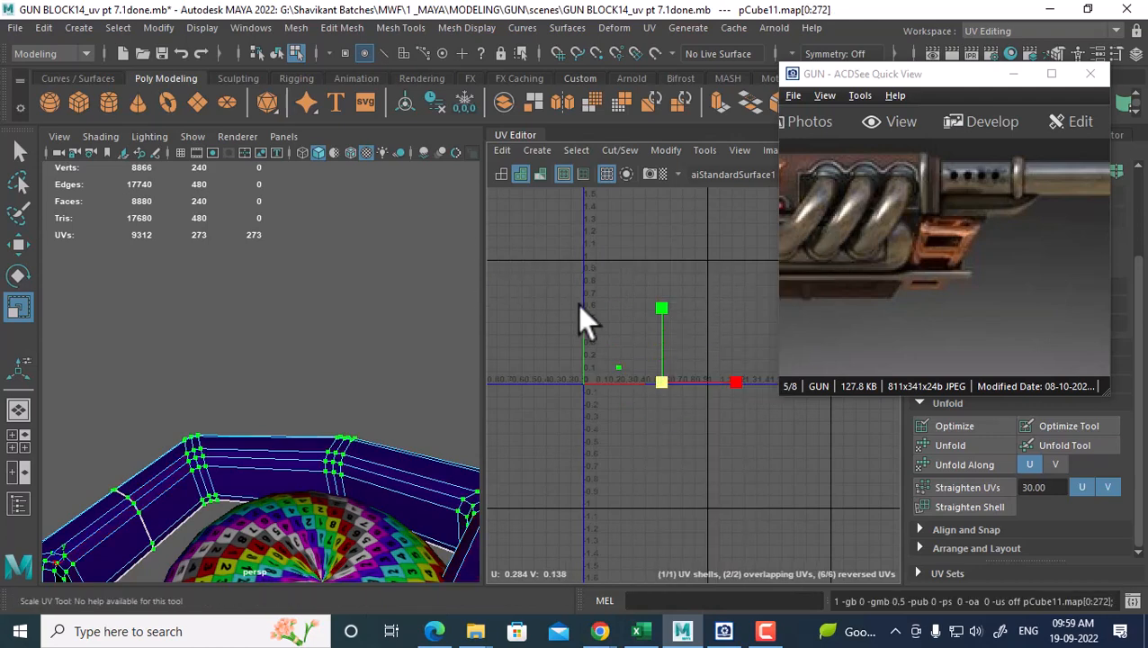
key(ctrl+z)
Unfold the shell with the Unfold3D method into a long straight strip
shift+right_drag(695, 307, 591, 303)
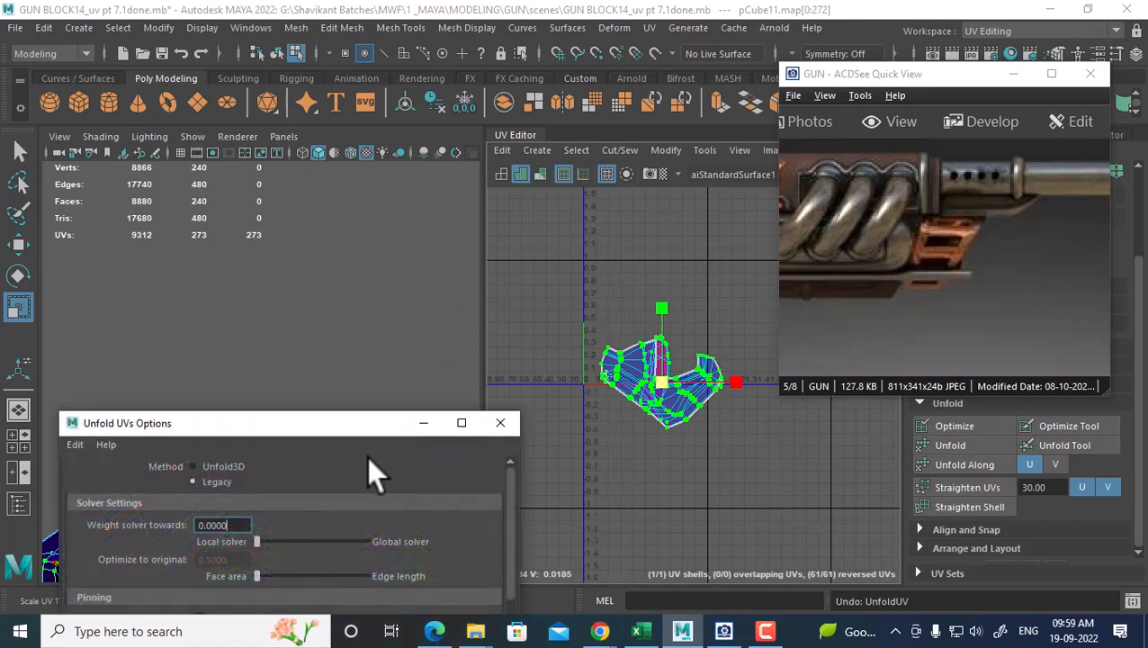
click(228, 465)
drag(328, 419, 315, 144)
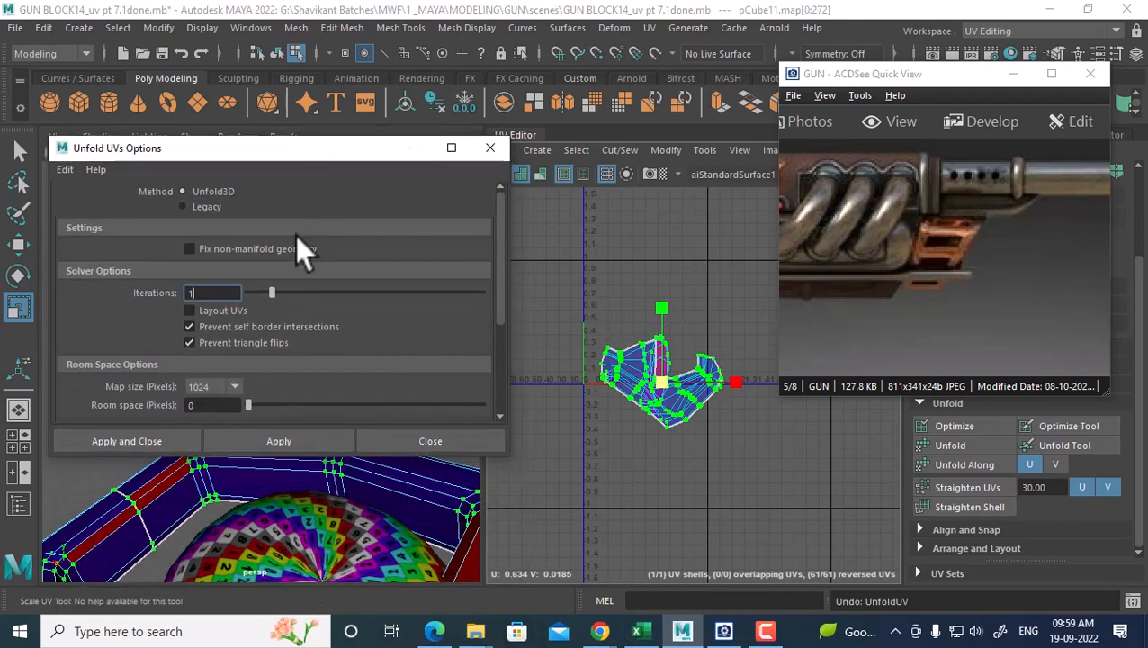
click(277, 441)
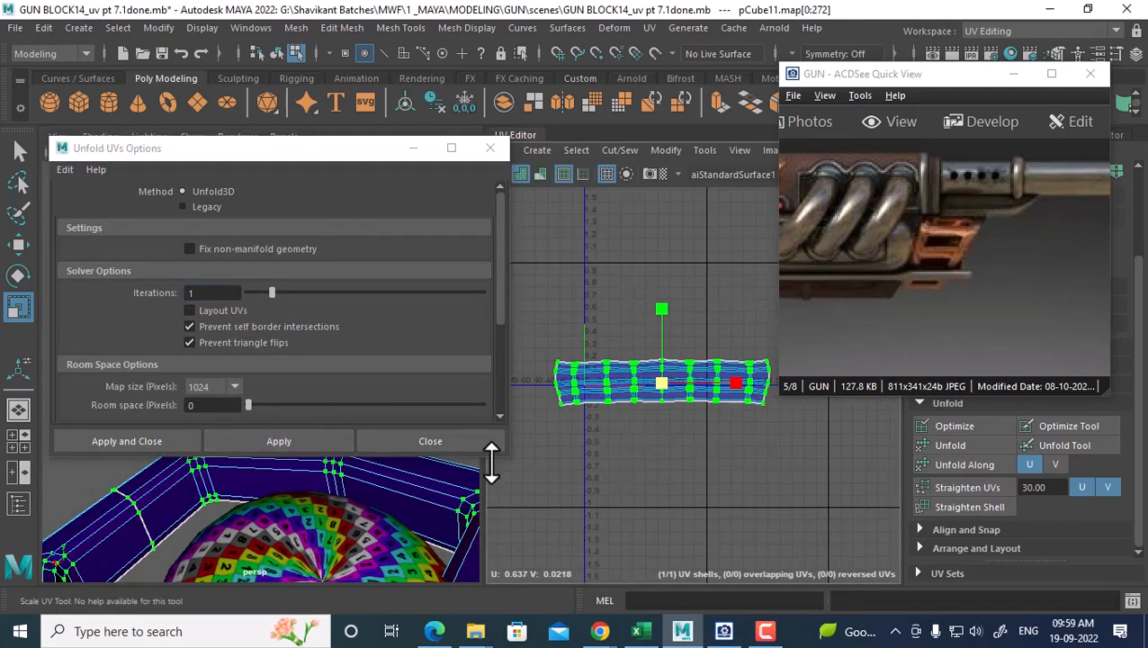
alt+drag(450, 513, 410, 510)
click(461, 440)
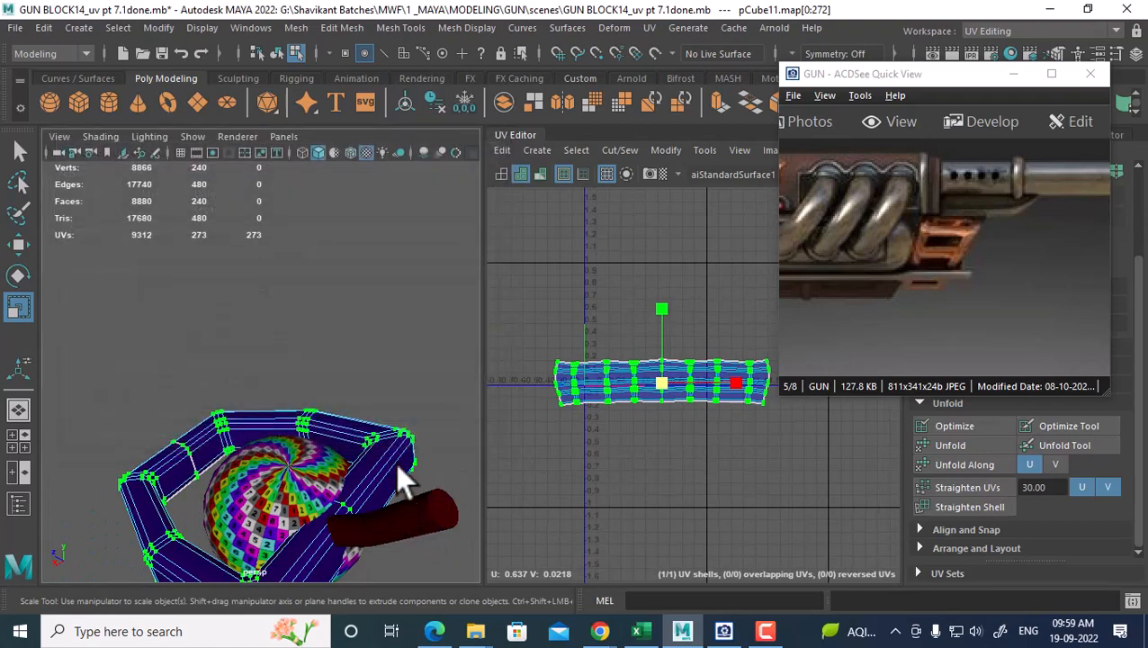
right_drag(395, 462, 436, 148)
Assign the checker material to the cylinder
click(431, 533)
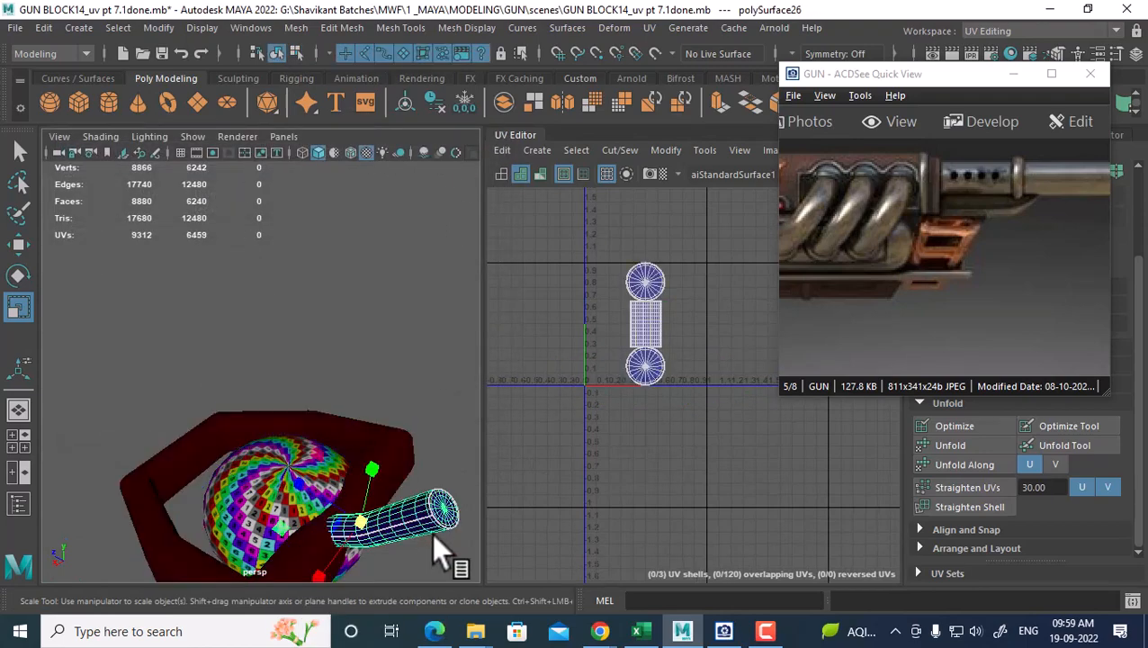
alt+drag(362, 481, 348, 424)
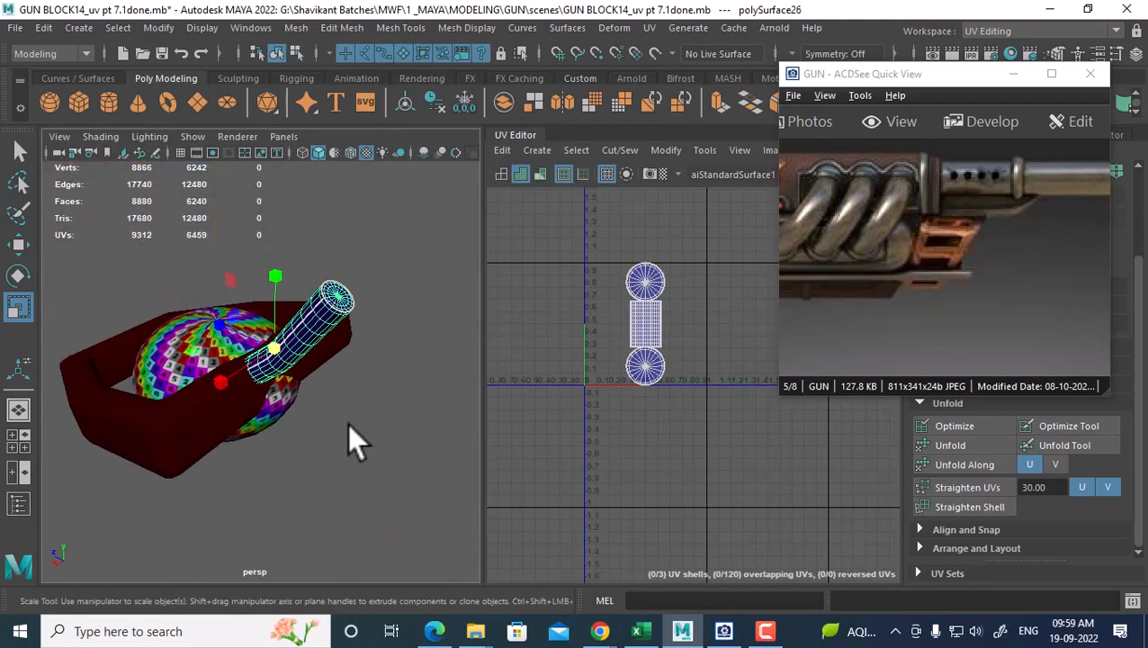
right_drag(348, 424, 500, 594)
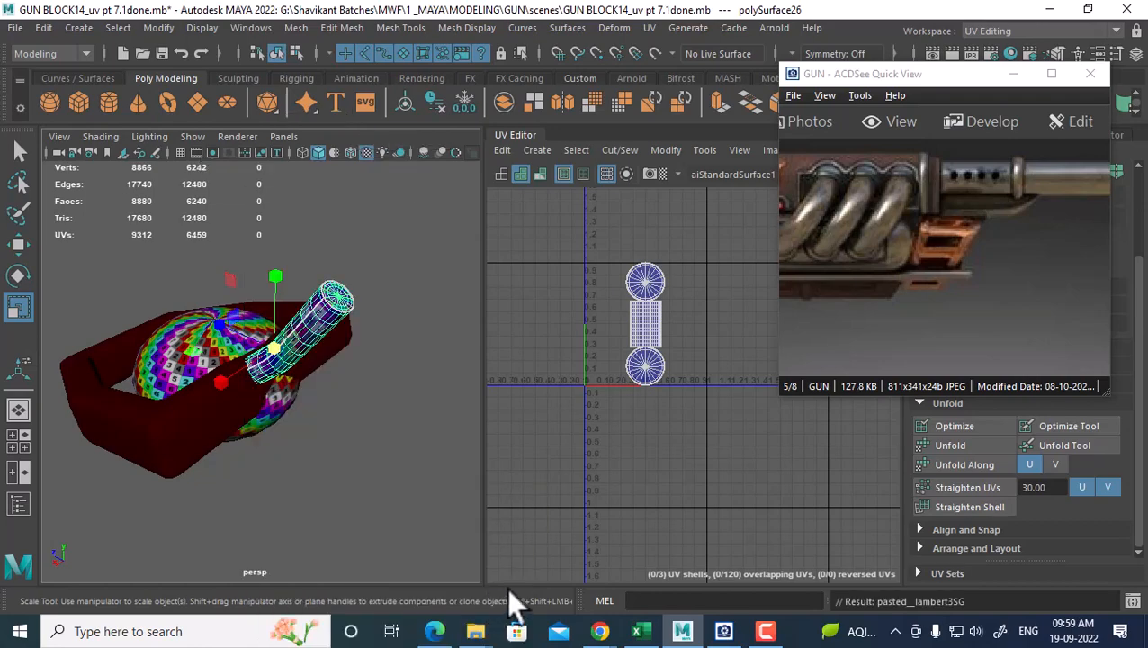
alt+drag(363, 446, 287, 356)
scroll(286, 362, up, 6)
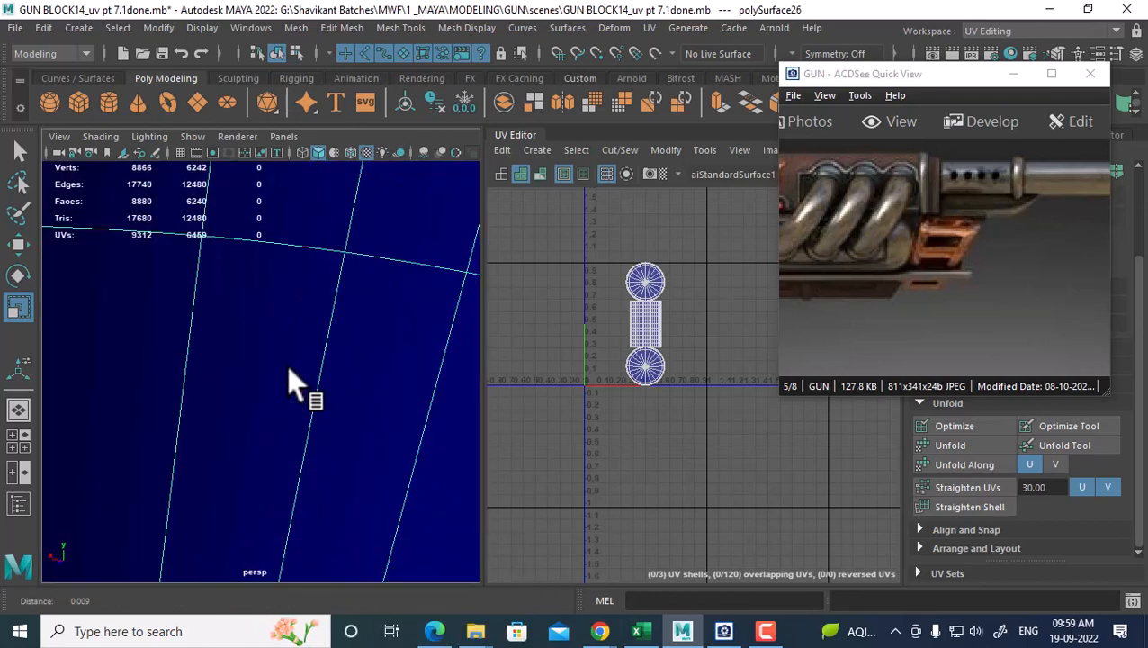
scroll(286, 361, down, 3)
scroll(633, 334, up, 3)
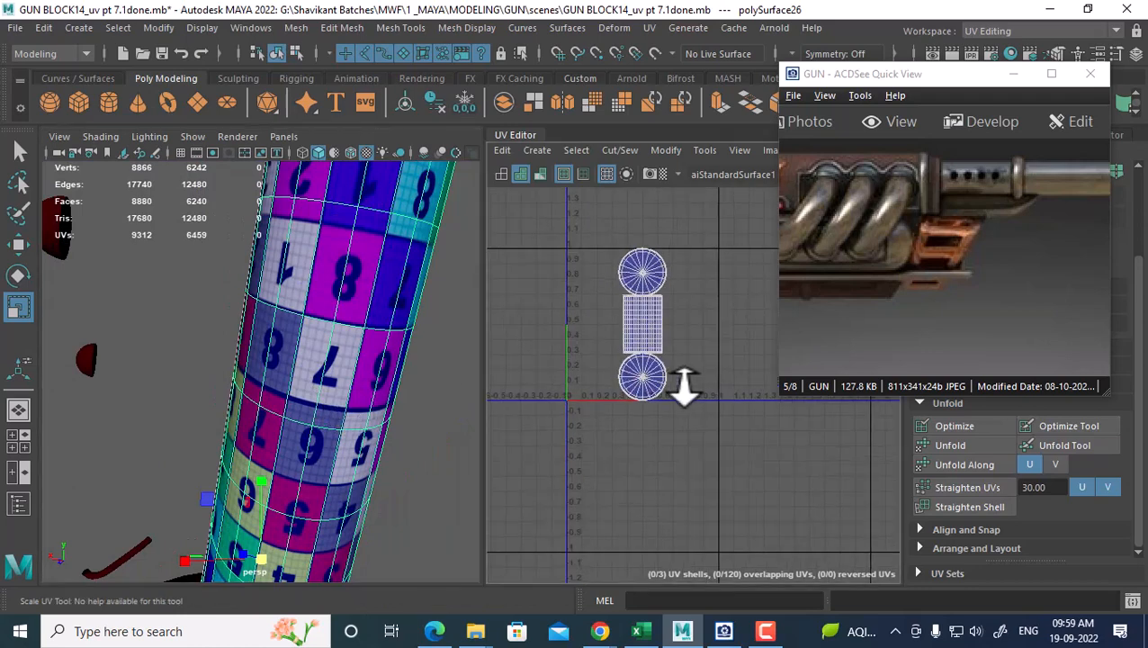
Select the cylinder's middle body UV shell and stretch it taller in V
click(641, 334)
ctrl+right_drag(633, 322, 719, 360)
scroll(660, 358, up, 1)
drag(635, 247, 661, 159)
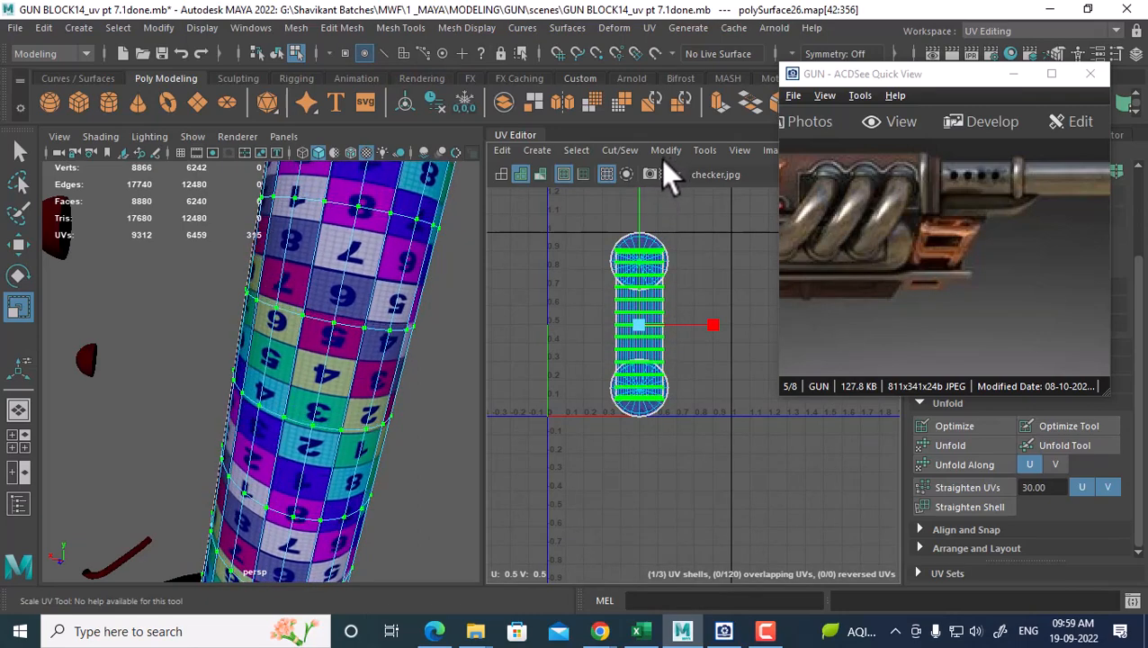
right_drag(327, 166, 411, 216)
alt+drag(411, 216, 346, 491)
scroll(351, 484, down, 8)
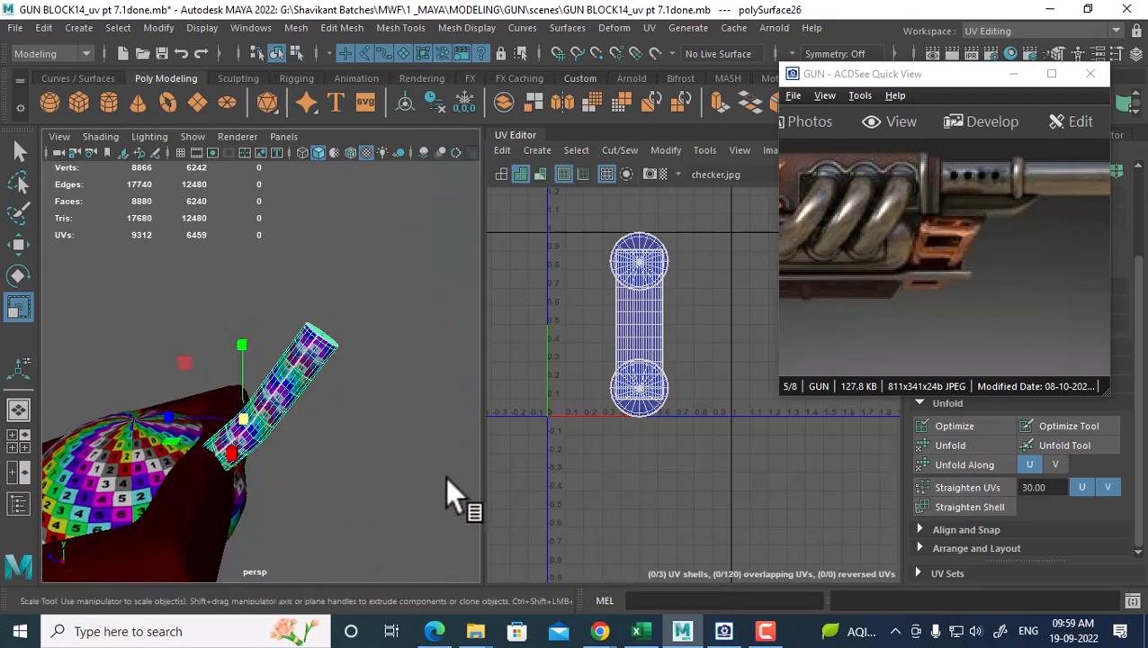
scroll(646, 299, up, 1)
Move the cylinder's body shell left beside its end caps
right_drag(642, 313, 684, 309)
drag(682, 307, 617, 340)
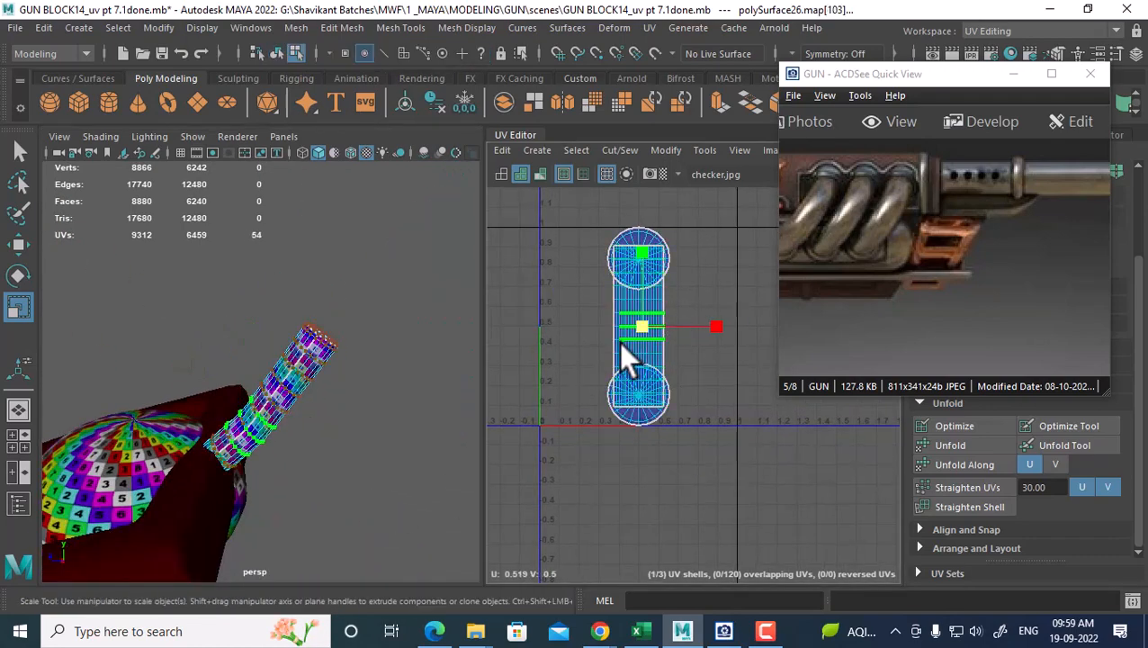
ctrl+right_drag(618, 342, 712, 374)
key(w)
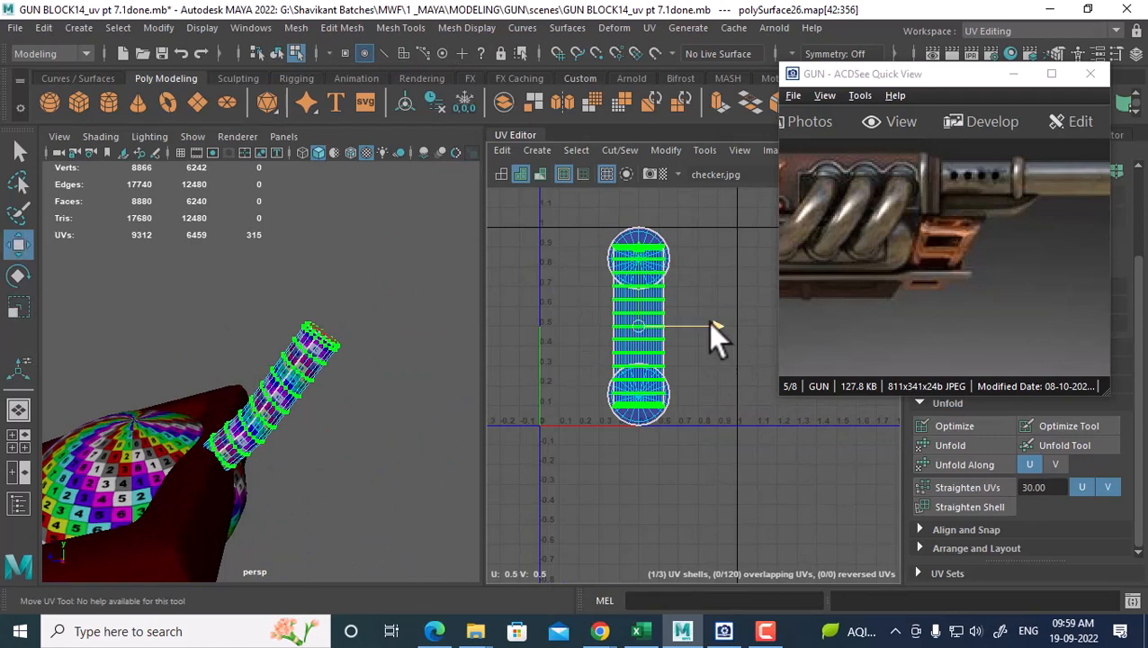
drag(708, 322, 633, 326)
alt+drag(347, 405, 237, 414)
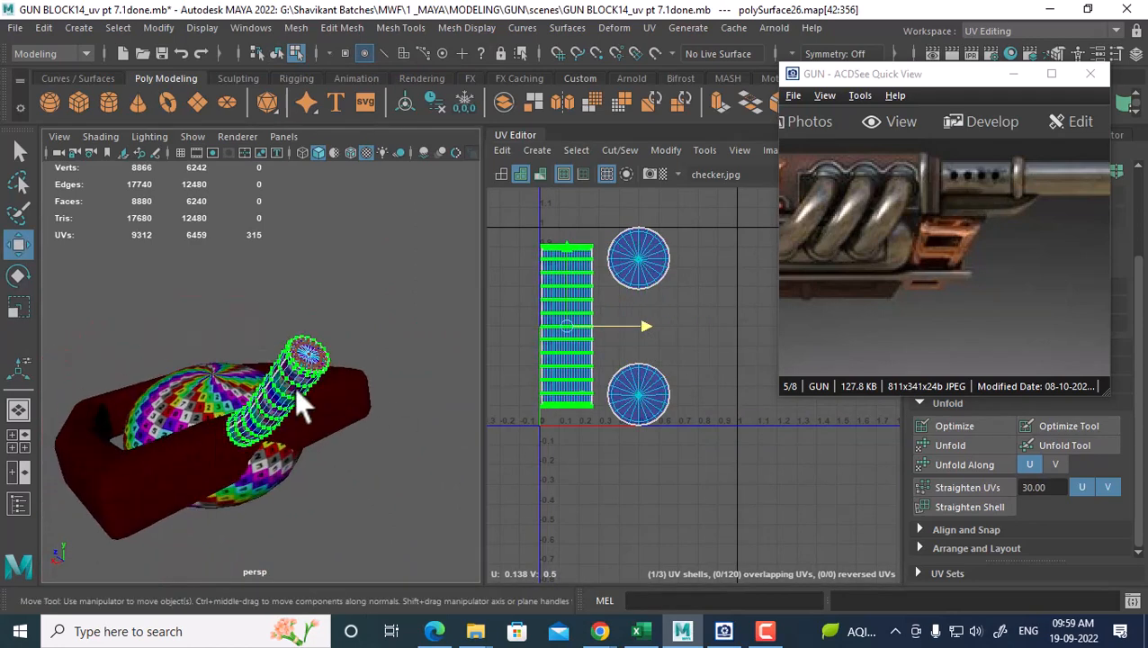
right_drag(295, 387, 382, 143)
click(384, 224)
Assign the existing checker material to the box body pCube11
click(309, 374)
alt+drag(308, 387, 259, 511)
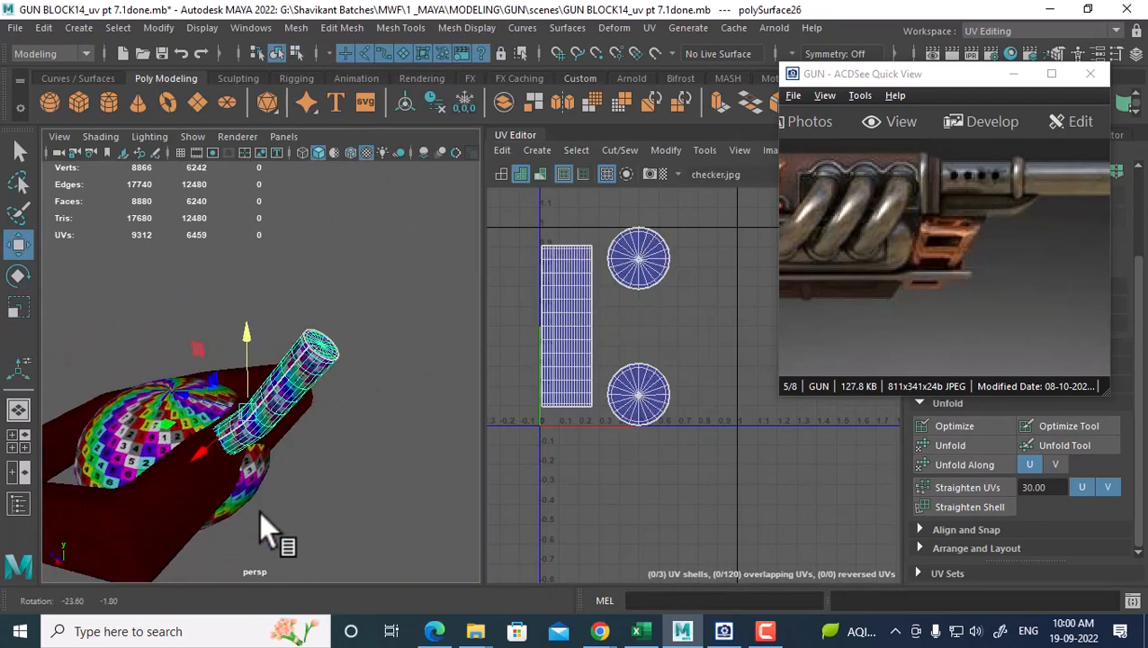
click(187, 510)
alt+drag(187, 511, 262, 457)
right_drag(264, 456, 265, 166)
mouse_move(303, 619)
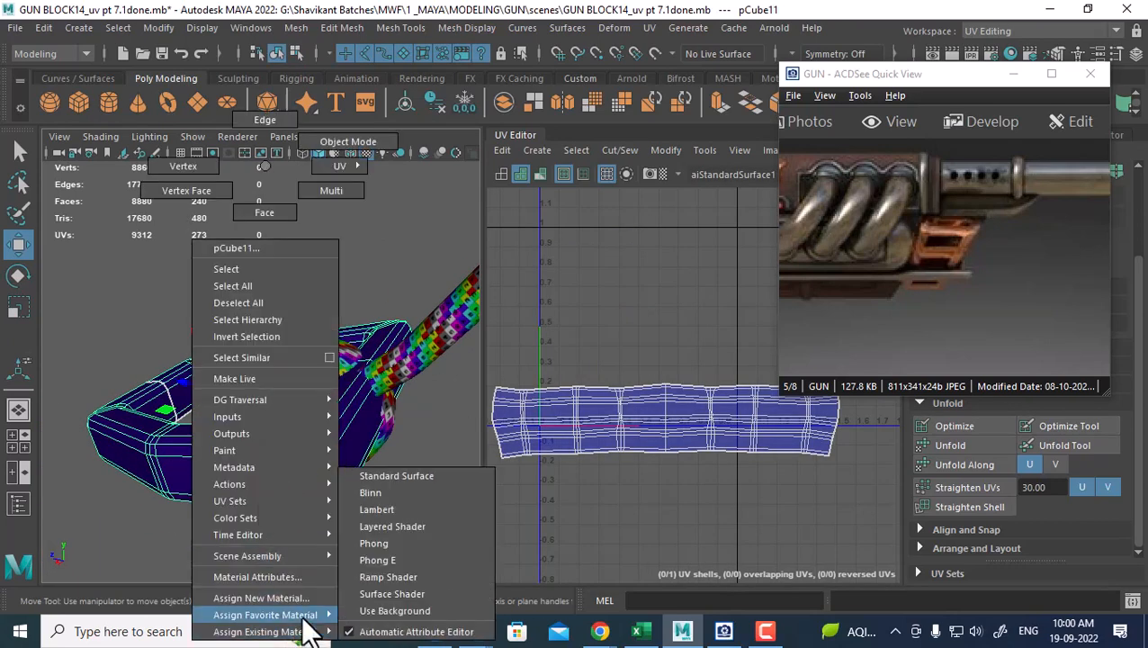
mouse_move(270, 632)
click(406, 588)
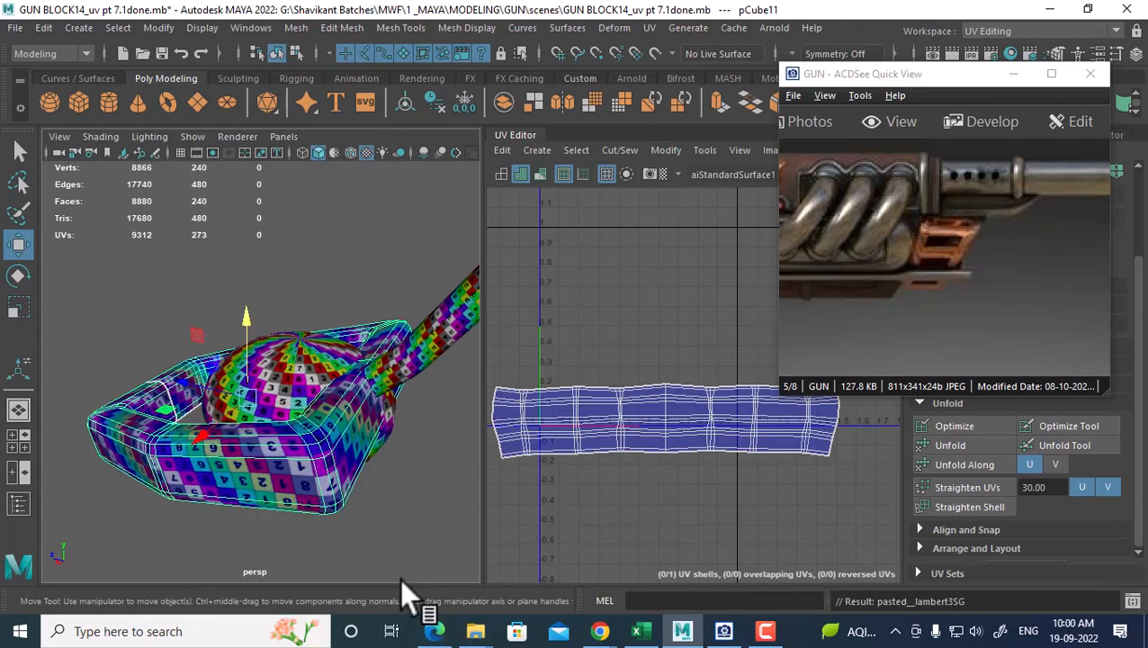
scroll(335, 467, down, 3)
Select the right dark sphere and frame it in the view
alt+drag(335, 467, 371, 449)
alt+right_drag(371, 449, 288, 400)
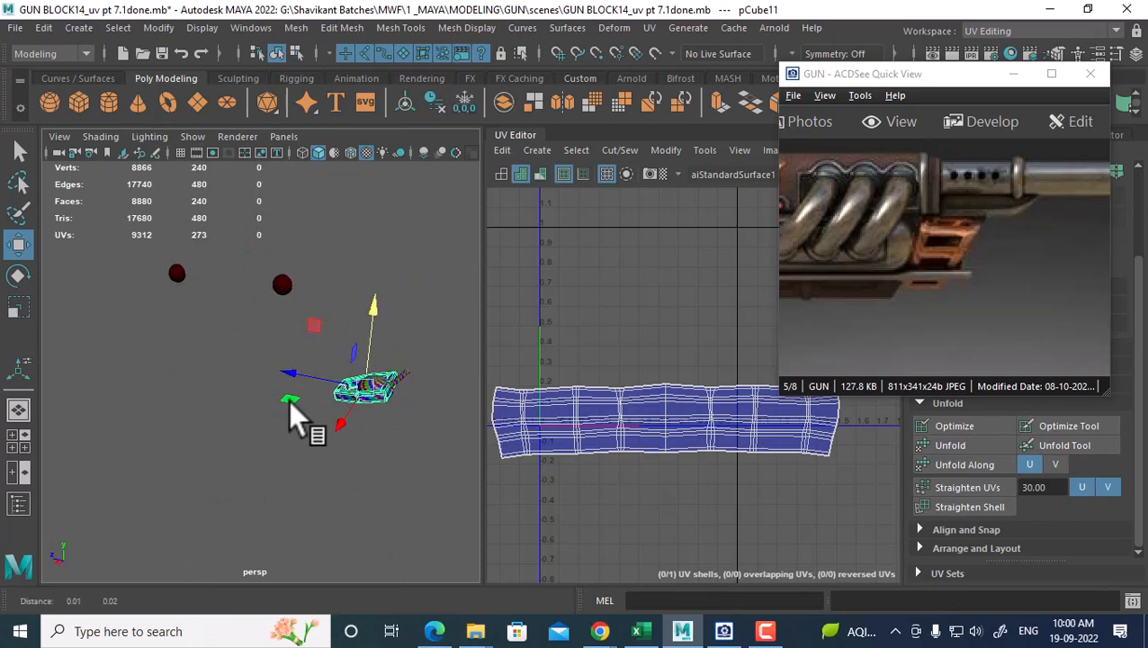
alt+middle_drag(288, 400, 280, 432)
click(271, 319)
alt+right_drag(247, 347, 332, 339)
key(f)
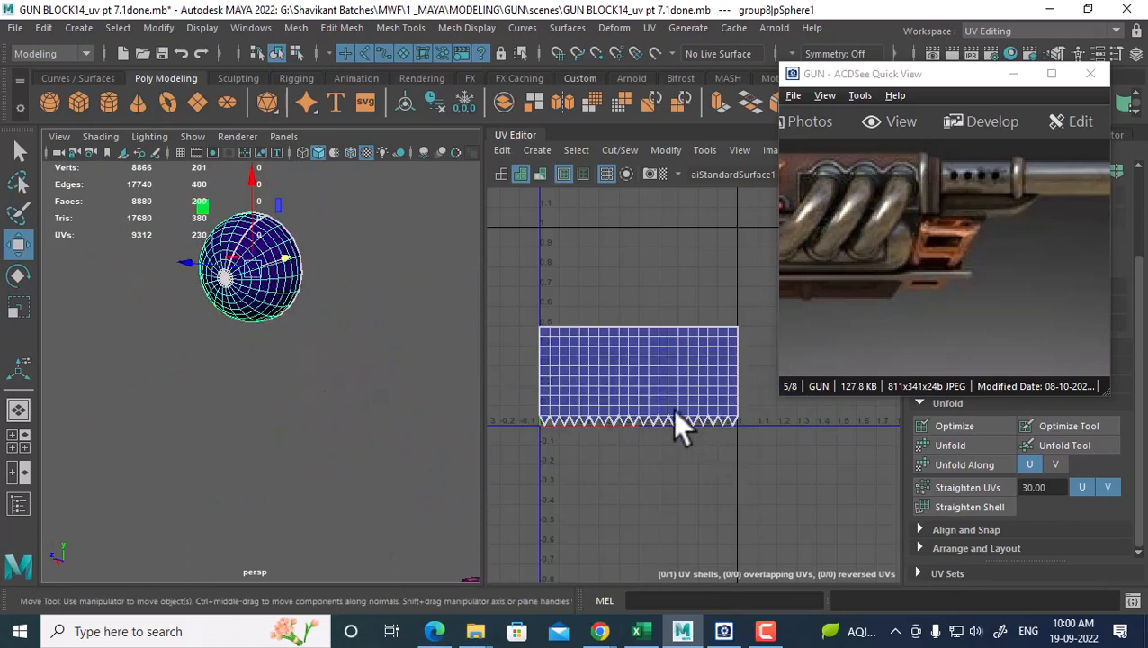
Combine the two dark end spheres into a single mesh
click(650, 28)
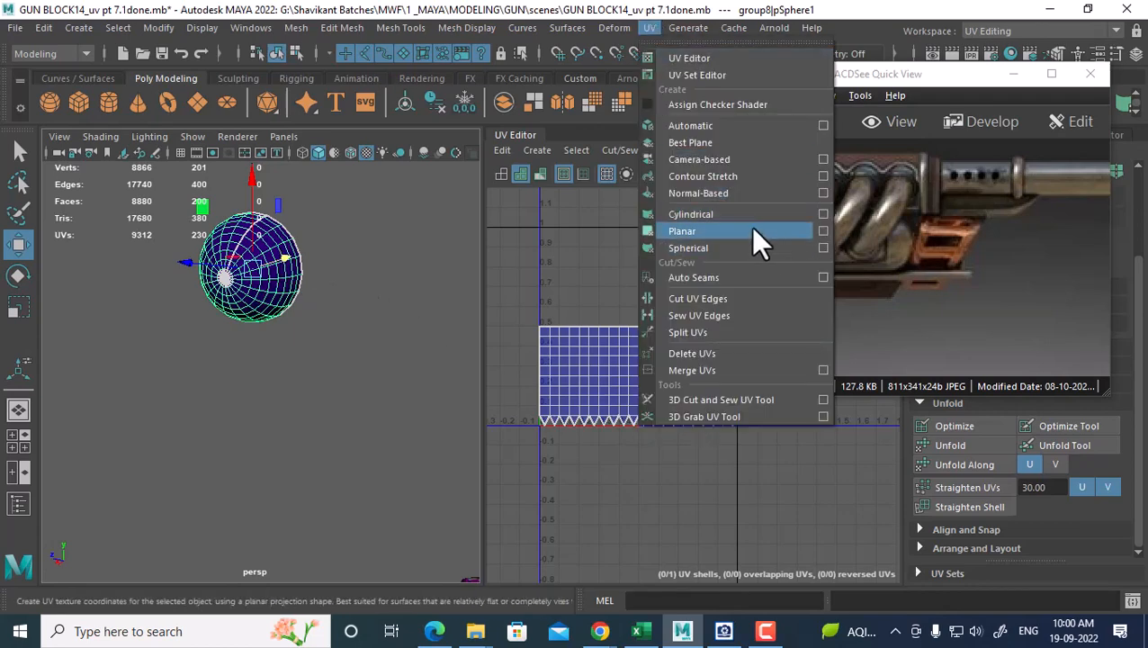
click(320, 342)
alt+drag(321, 342, 352, 331)
scroll(332, 322, down, 5)
click(396, 366)
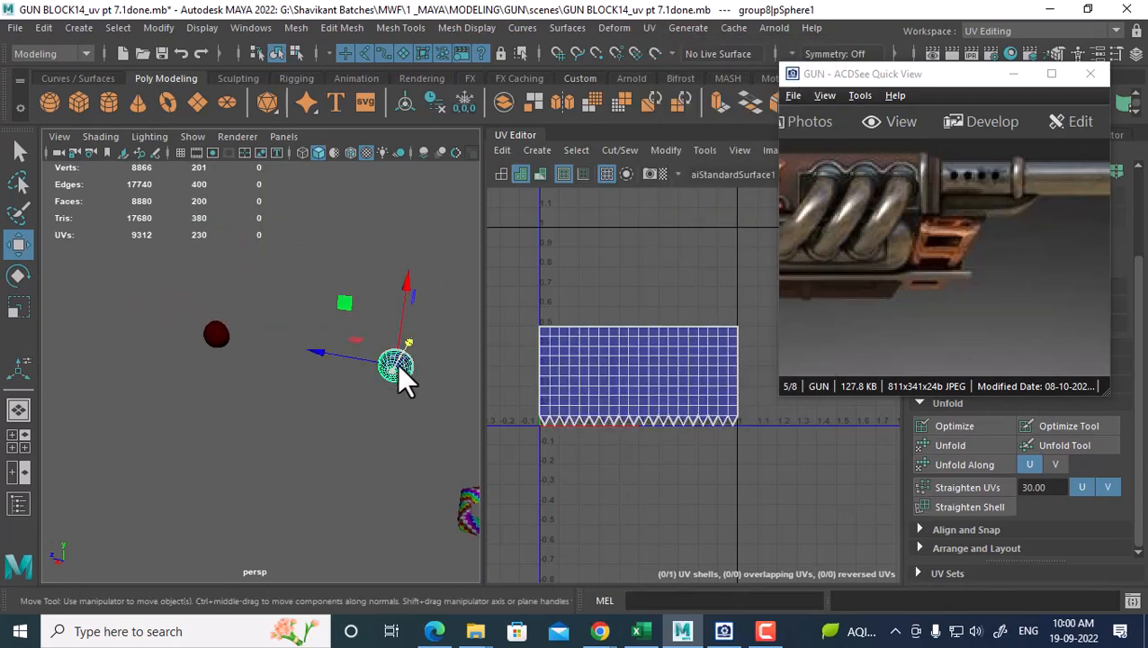
shift+click(217, 342)
shift+right_drag(278, 256, 254, 539)
Give the merged spheres a planar UV projection from the X axis, after trying other axes
click(649, 28)
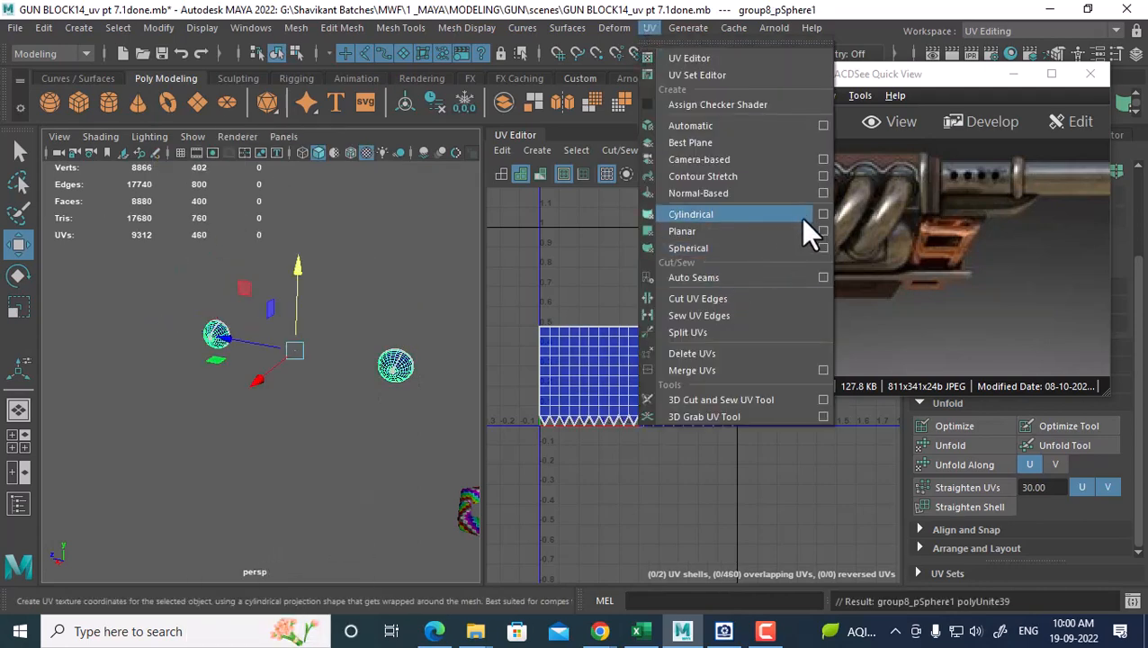
click(821, 231)
click(309, 441)
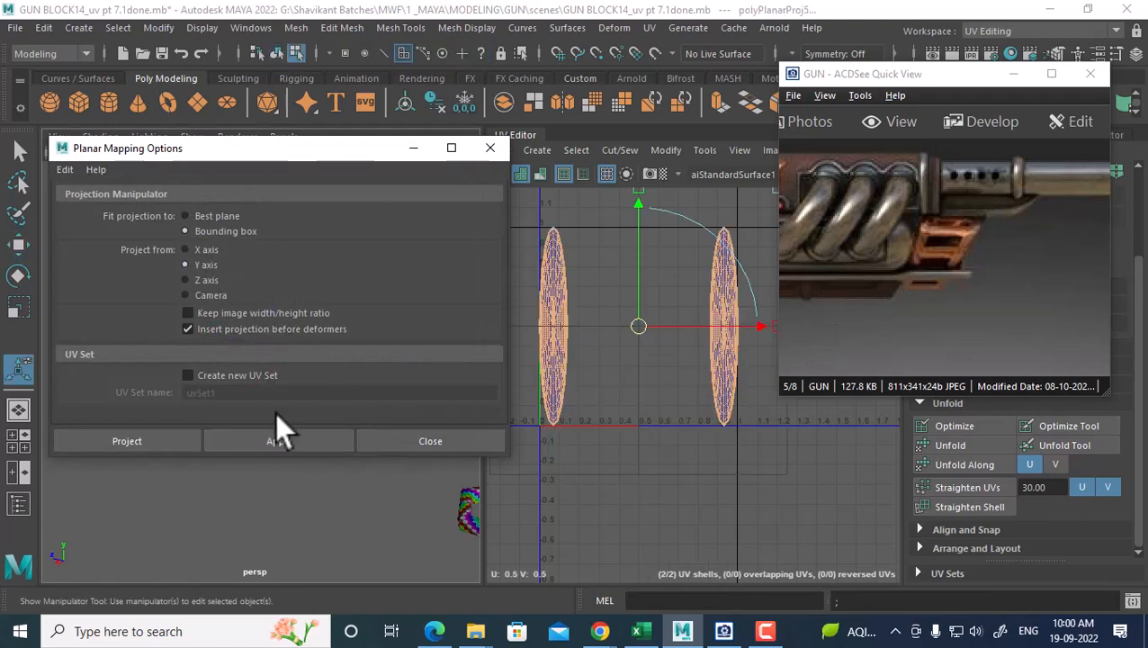
click(301, 439)
click(199, 281)
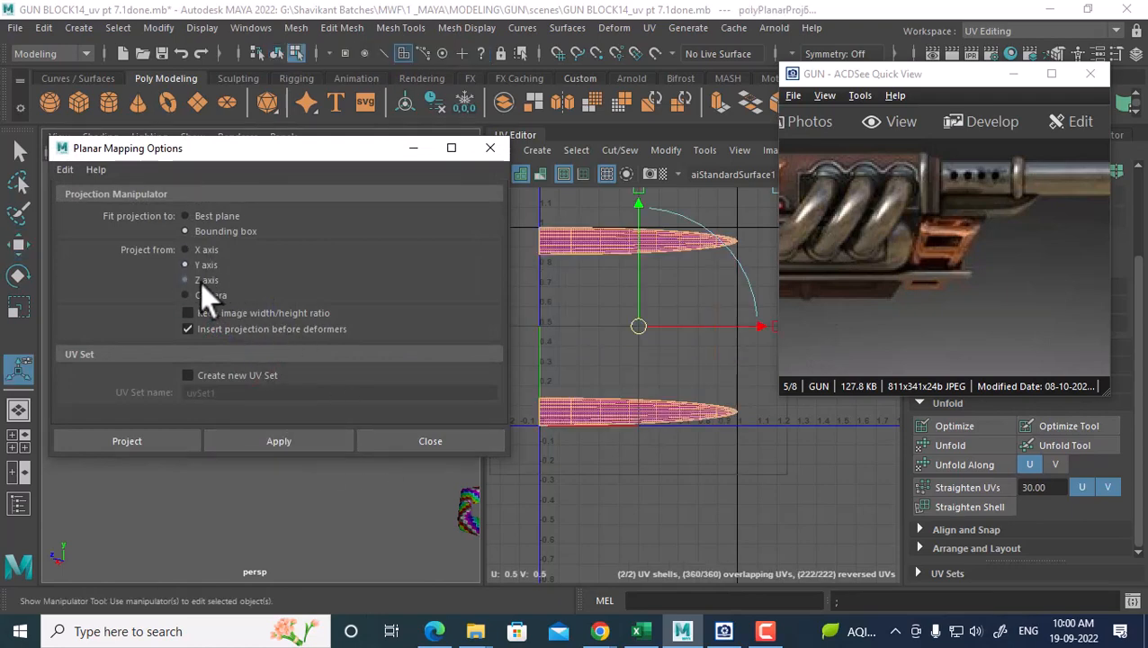
click(284, 441)
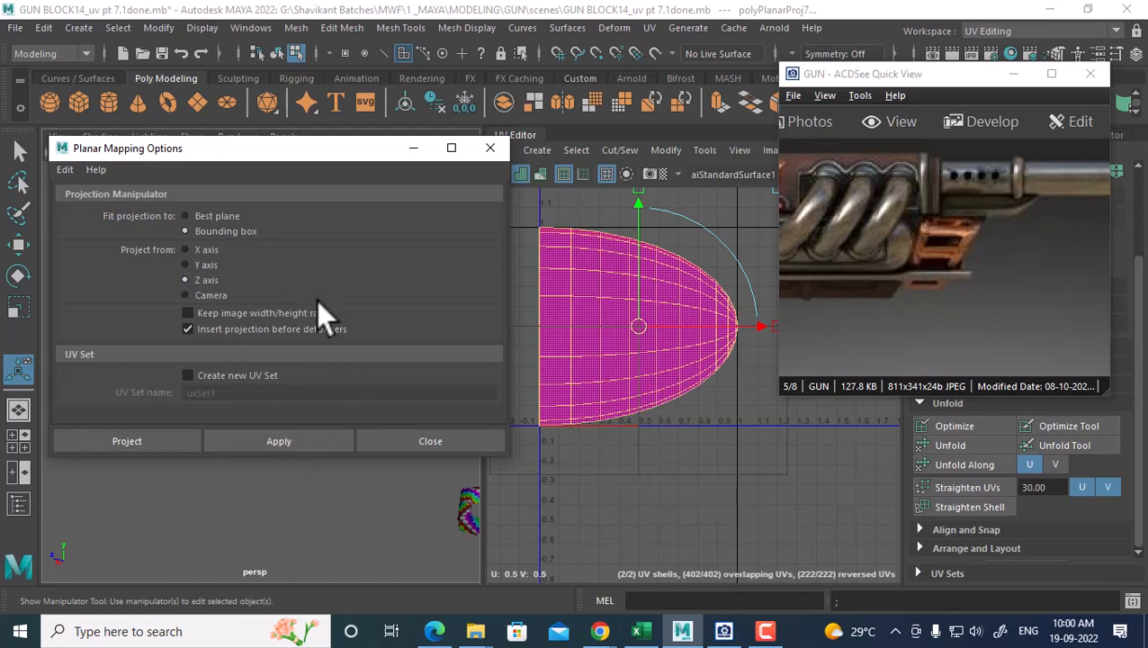
click(297, 442)
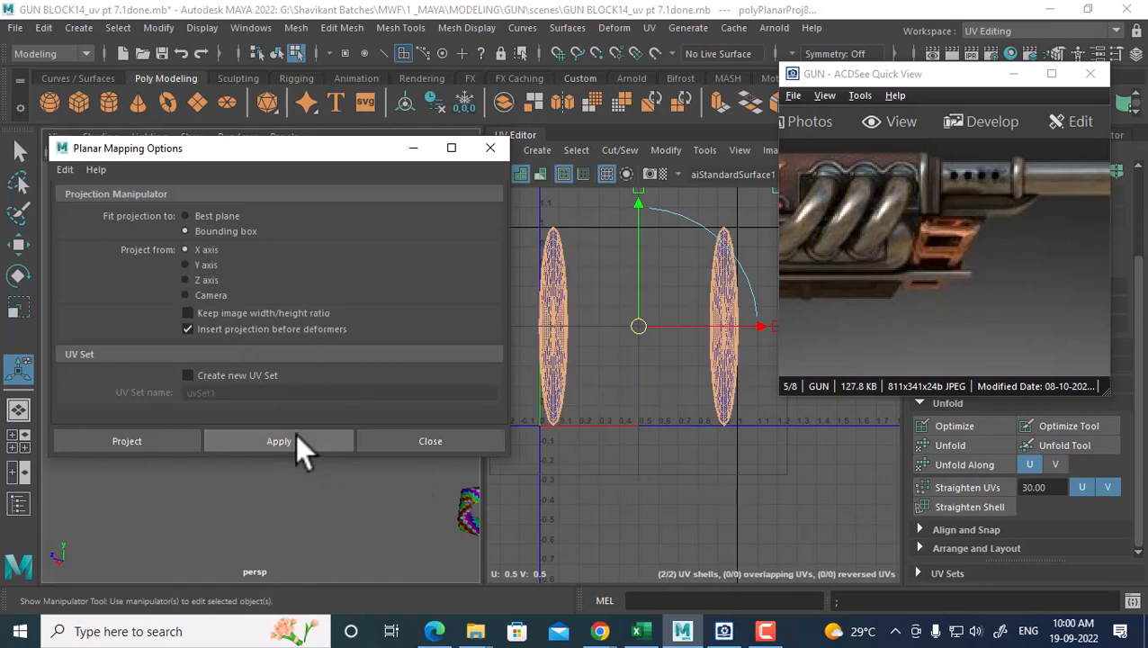
click(466, 443)
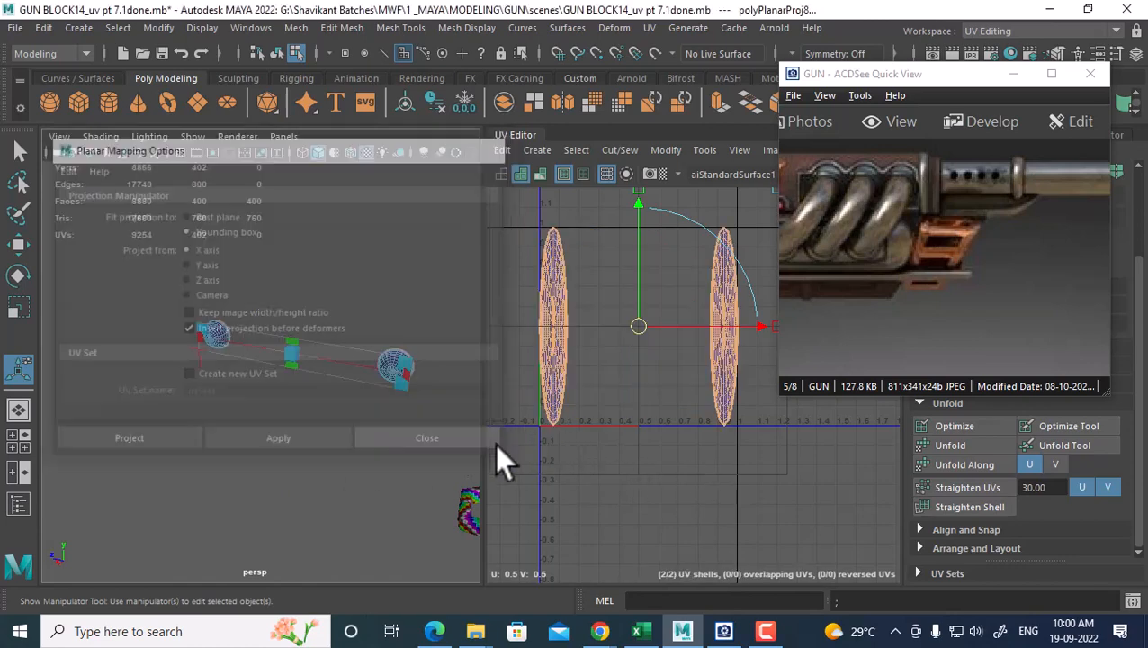
alt+drag(410, 401, 377, 389)
alt+middle_drag(377, 390, 290, 389)
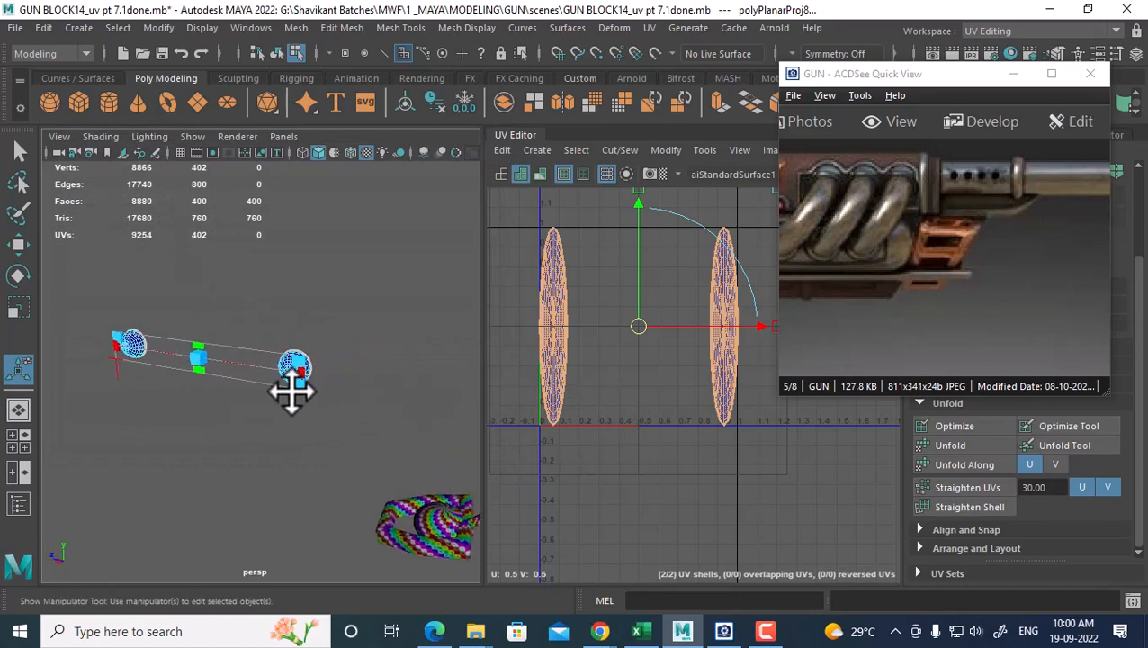
alt+right_drag(289, 390, 338, 351)
right_drag(333, 167, 430, 207)
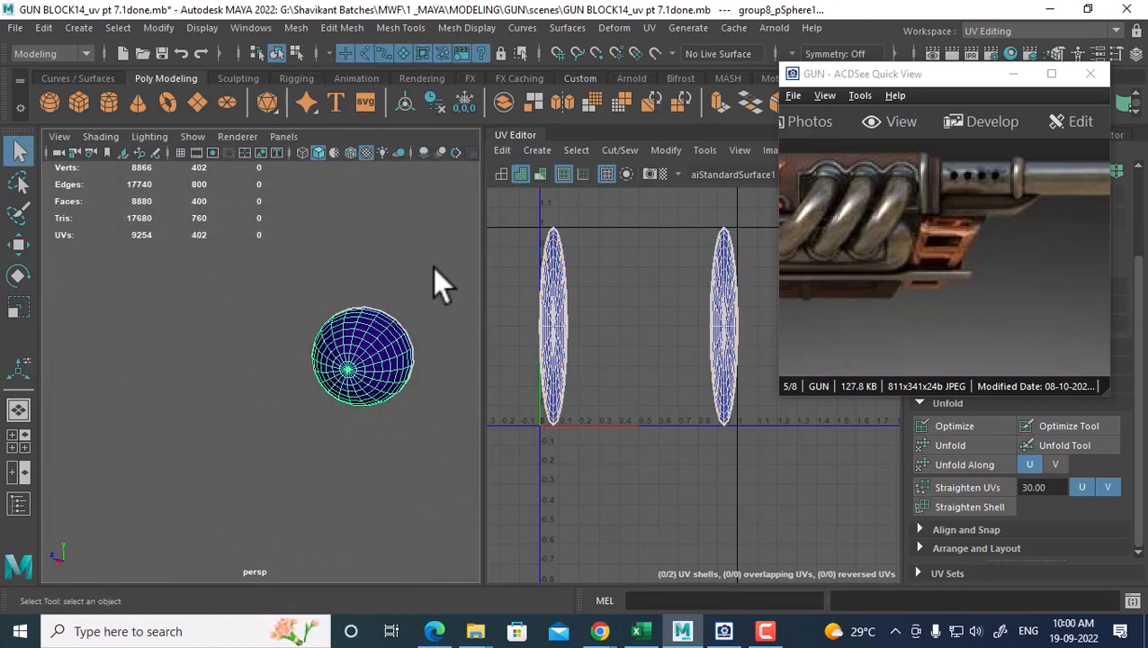
Re-apply the planar projection to the merged spheres and reset its settings to defaults
click(648, 28)
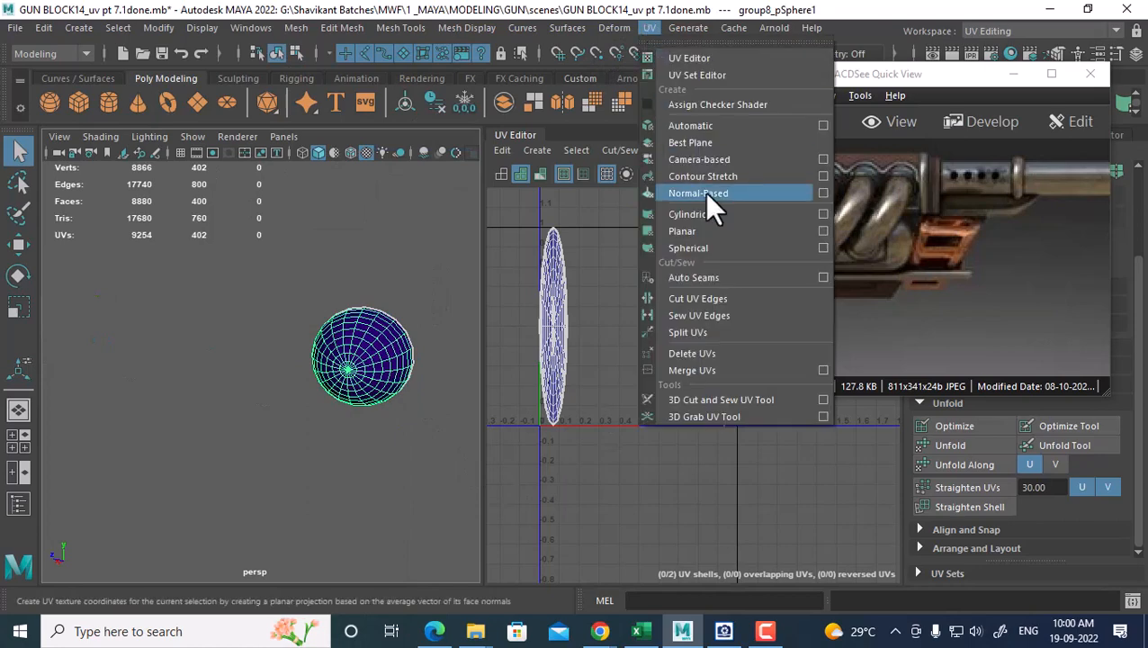
click(821, 233)
click(337, 439)
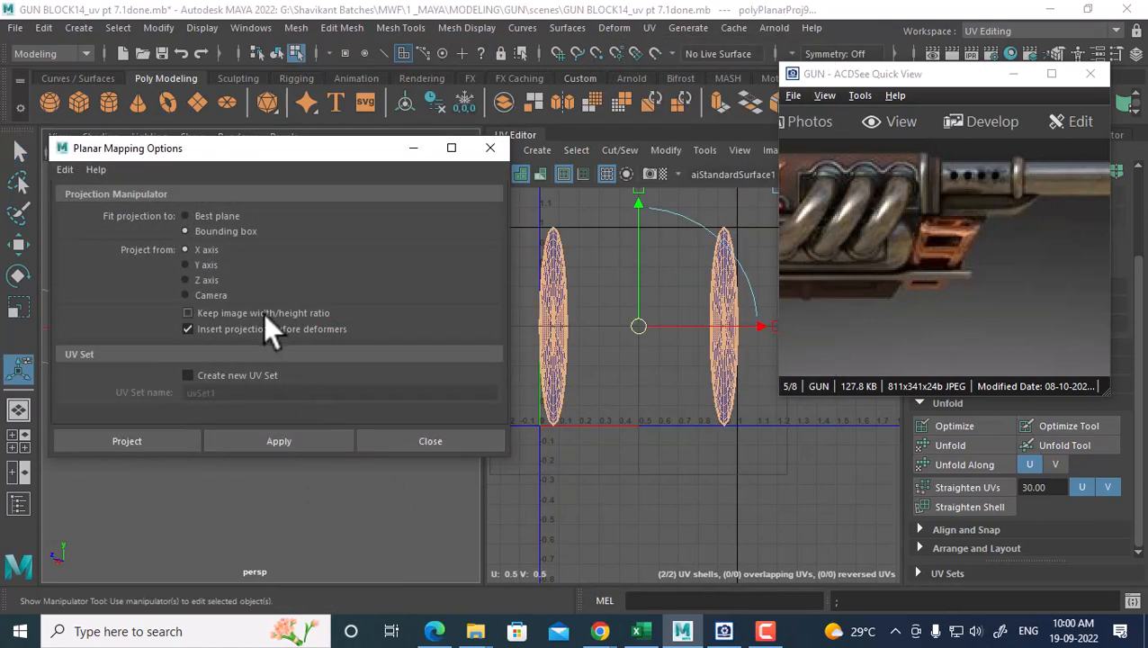
click(64, 169)
click(80, 204)
click(448, 437)
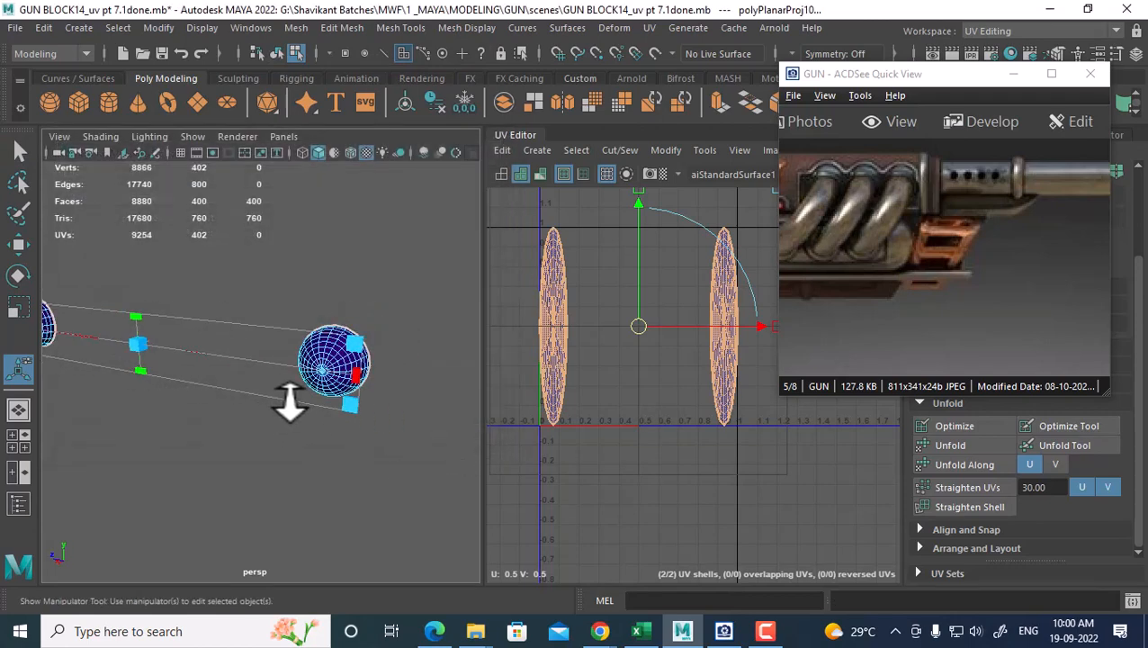
Select all 402 sphere UVs and unfold them into two flat circular shells
right_drag(333, 167, 413, 115)
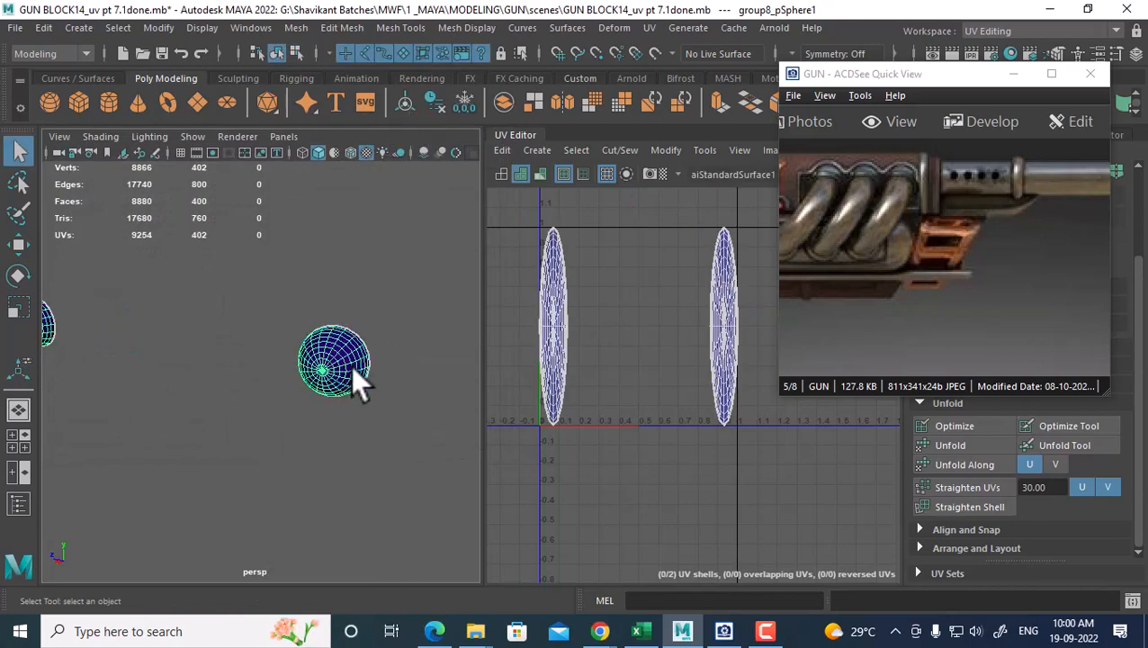
alt+right_drag(634, 361, 567, 270)
right_drag(617, 302, 688, 299)
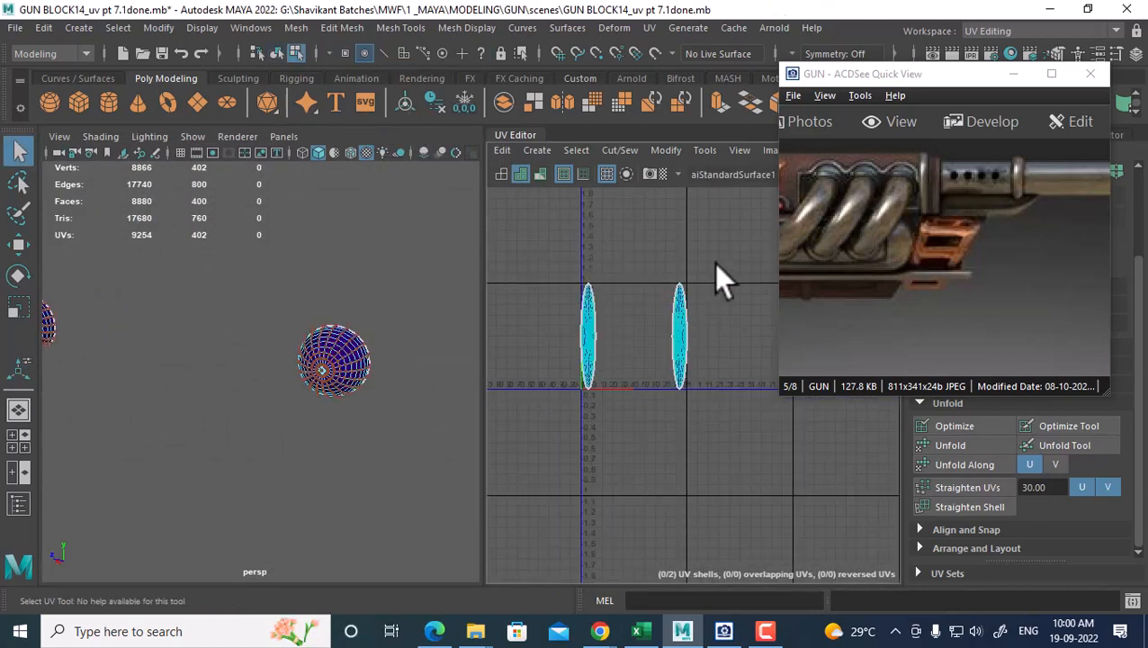
drag(714, 263, 560, 403)
shift+right_drag(679, 275, 435, 256)
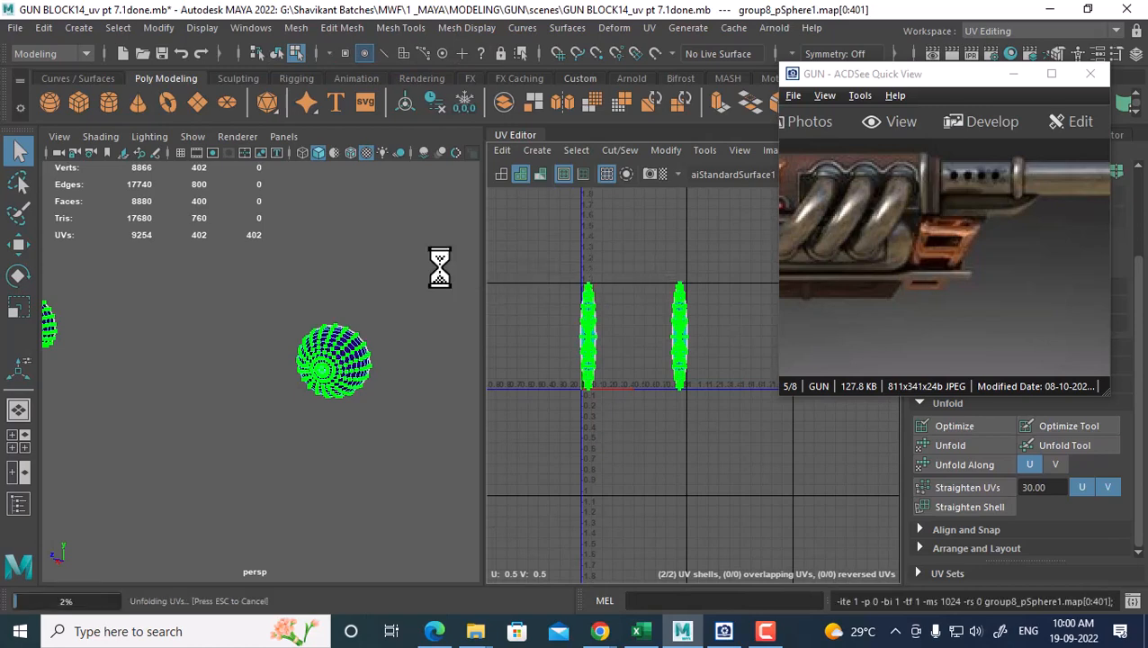
right_drag(328, 346, 462, 135)
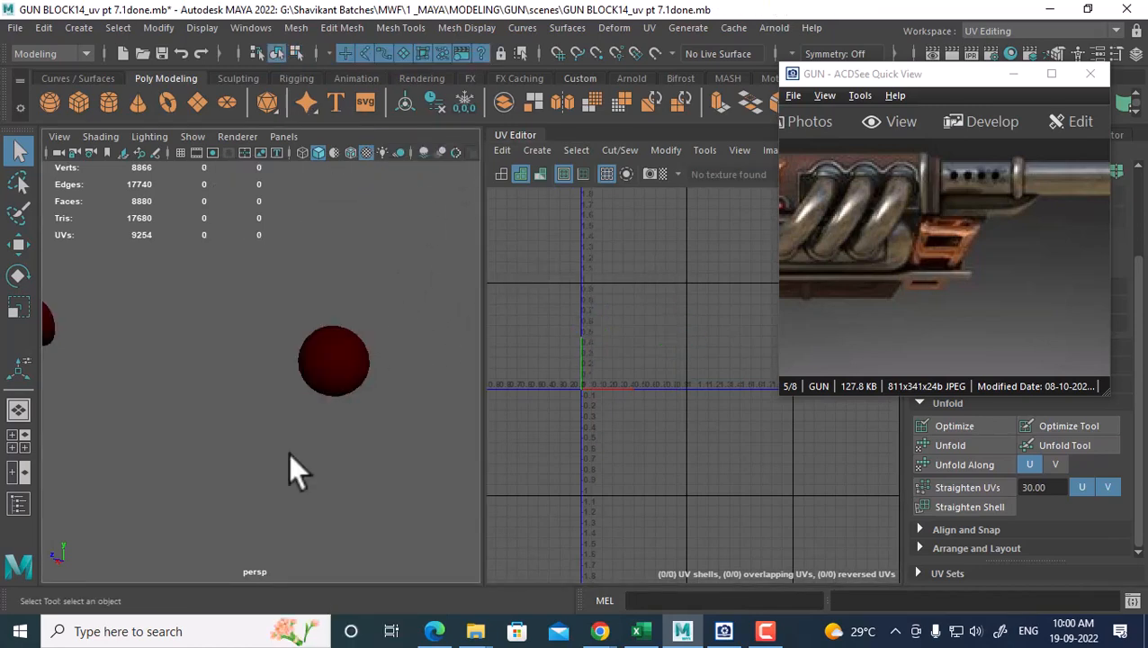
Select the sphere and look through its material list
click(340, 383)
right_drag(303, 167, 437, 594)
scroll(333, 431, down, 8)
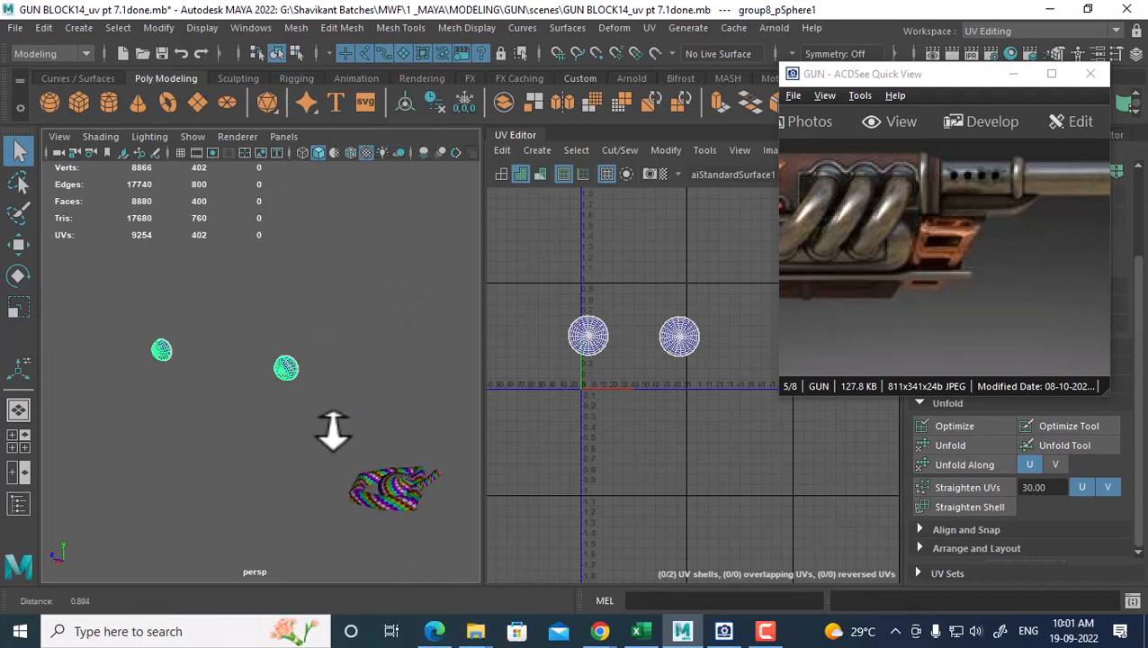
scroll(366, 439, up, 2)
right_drag(274, 355, 361, 141)
Inspect the exhaust pipes in the reference gun photo
drag(869, 318, 1027, 326)
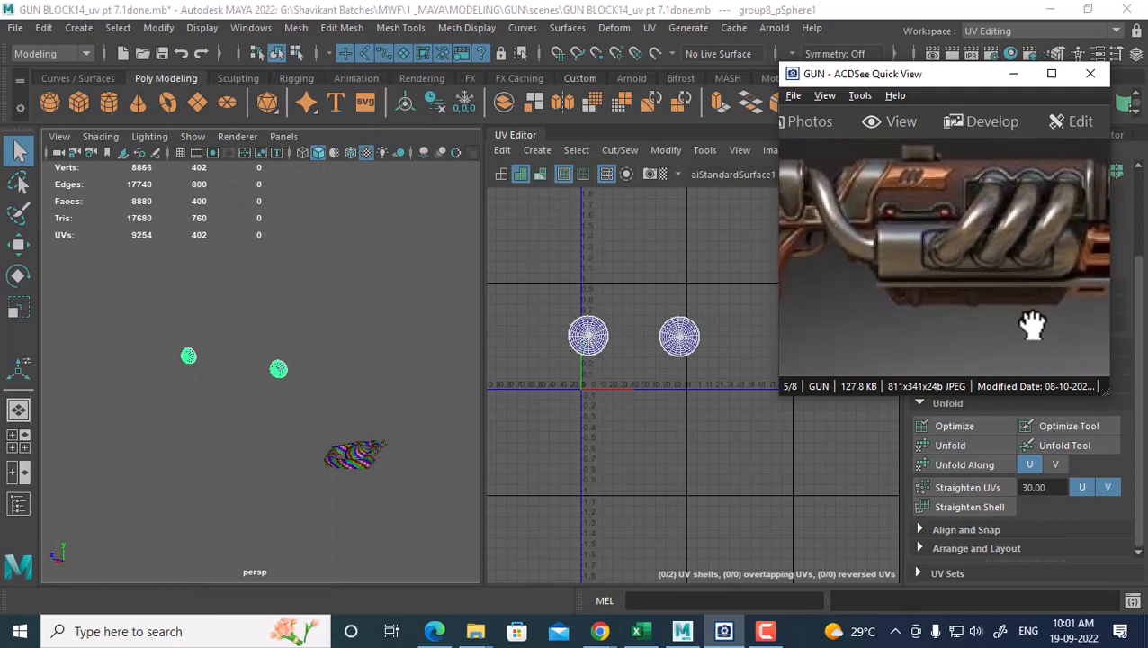
click(358, 457)
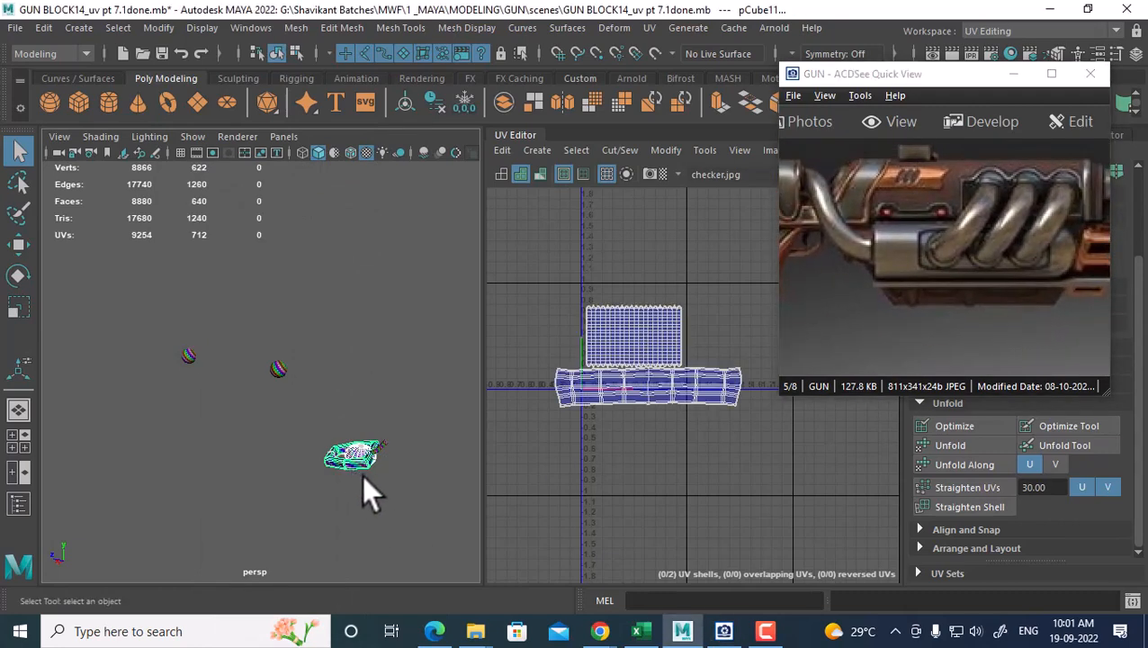
drag(820, 294, 936, 275)
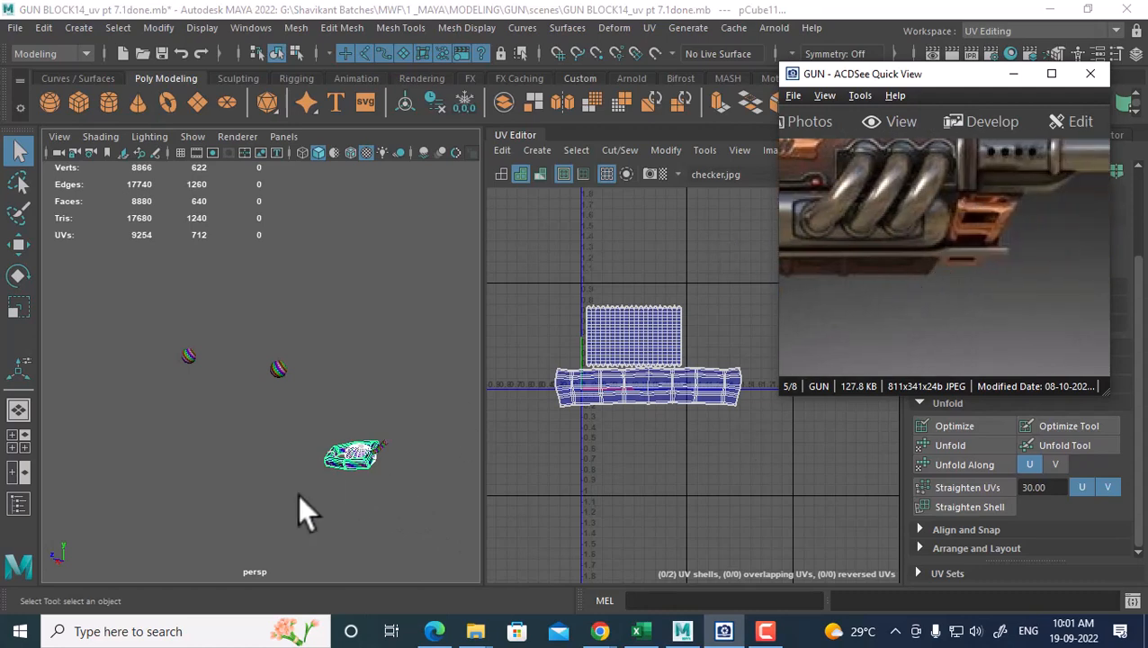
click(346, 450)
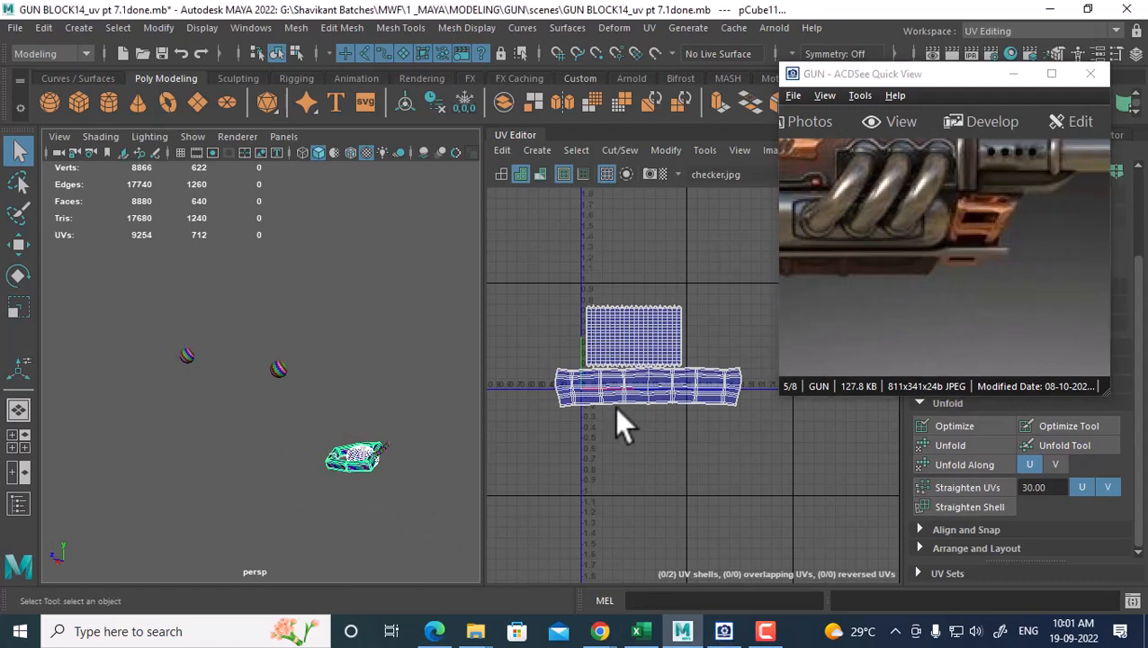
Expand the block's UVs to whole shells and move both below the origin tile
right_drag(640, 340, 685, 371)
drag(685, 372, 628, 403)
ctrl+right_drag(633, 351, 681, 378)
key(w)
drag(644, 302, 644, 398)
right_drag(255, 339, 353, 256)
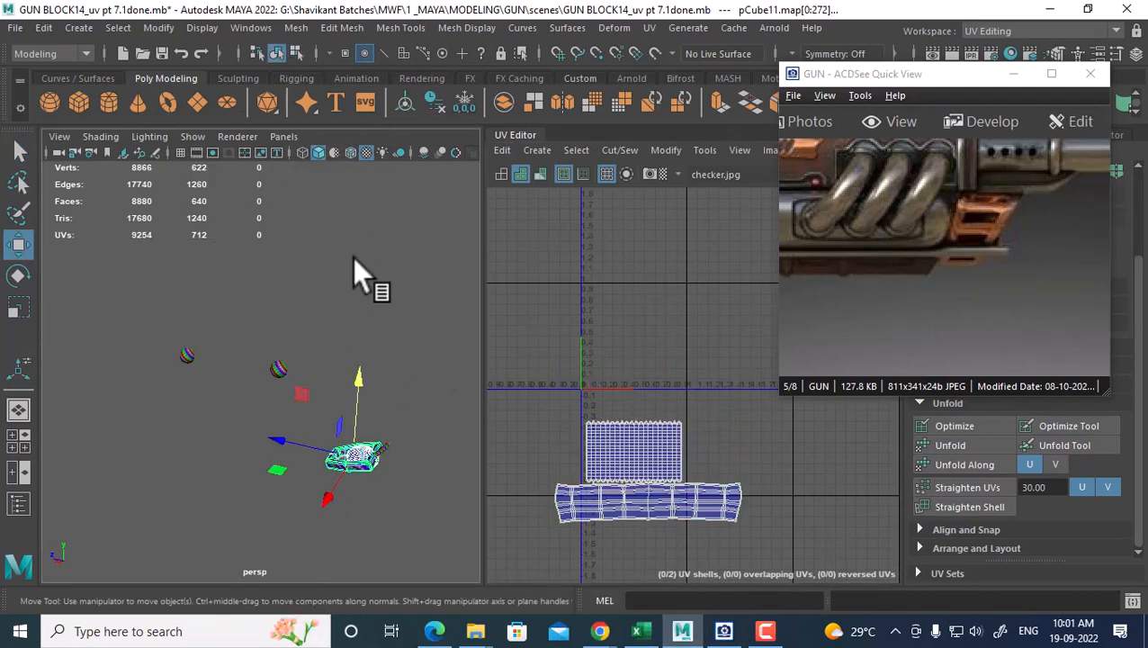
click(337, 360)
click(275, 367)
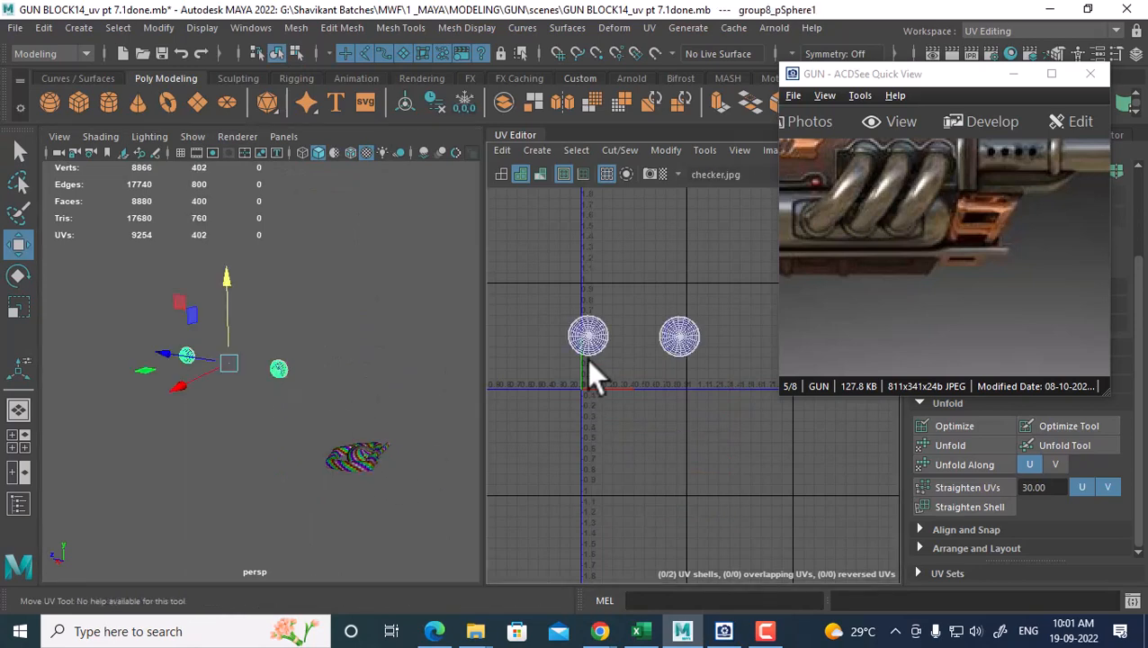
Move the two sphere UV shells below the origin, then select the spheres and pipes
right_drag(586, 359, 633, 382)
drag(730, 271, 583, 363)
drag(636, 270, 621, 342)
right_drag(272, 167, 378, 142)
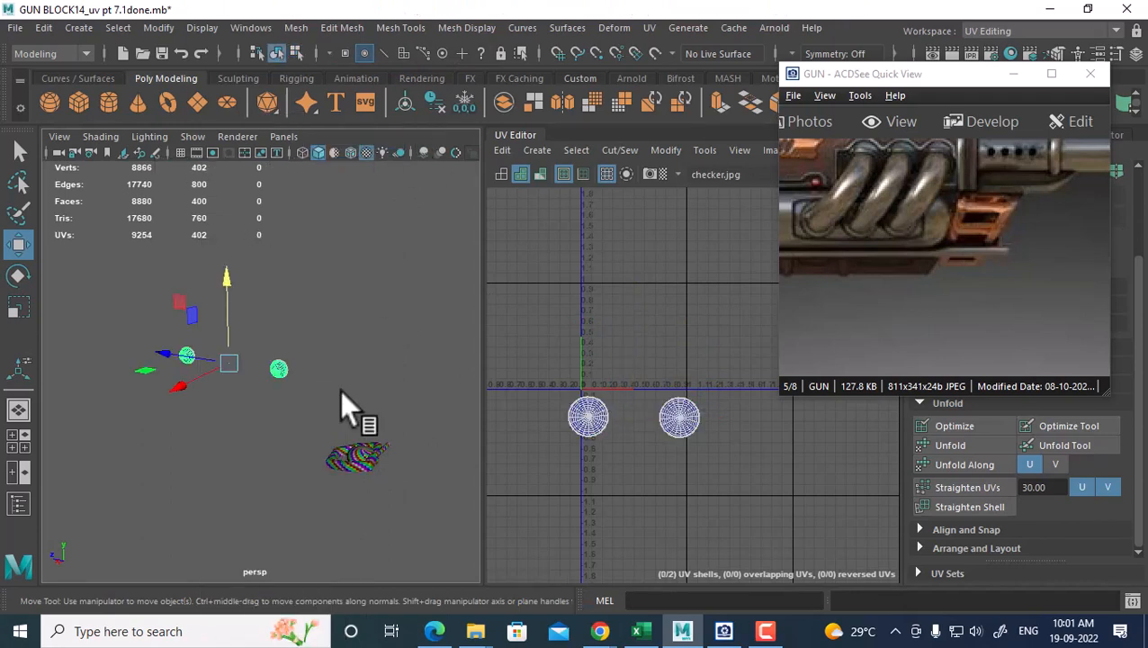
click(336, 407)
drag(303, 354, 272, 391)
shift+drag(402, 432, 324, 573)
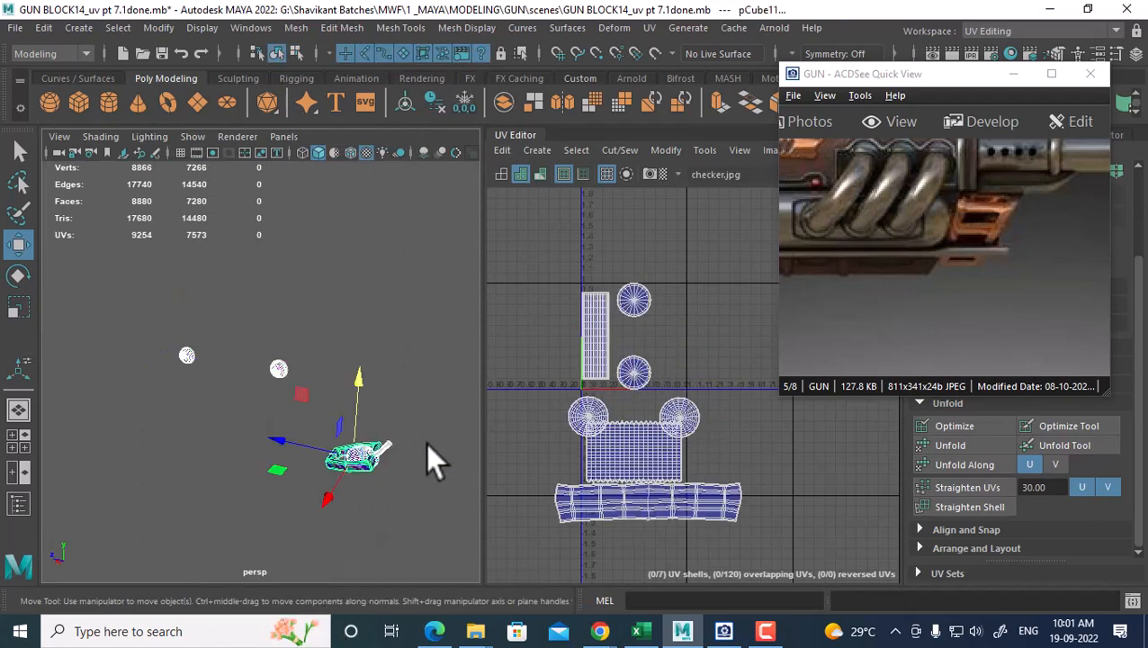
Place the pipe strip shell beside the block shells and the two disc shells below it
right_drag(629, 311, 723, 288)
drag(703, 258, 568, 368)
ctrl+right_drag(572, 372, 711, 378)
ctrl+right_drag(581, 310, 642, 340)
drag(617, 335, 739, 369)
alt+middle_drag(740, 369, 700, 341)
drag(700, 341, 711, 436)
click(635, 401)
shift+click(548, 407)
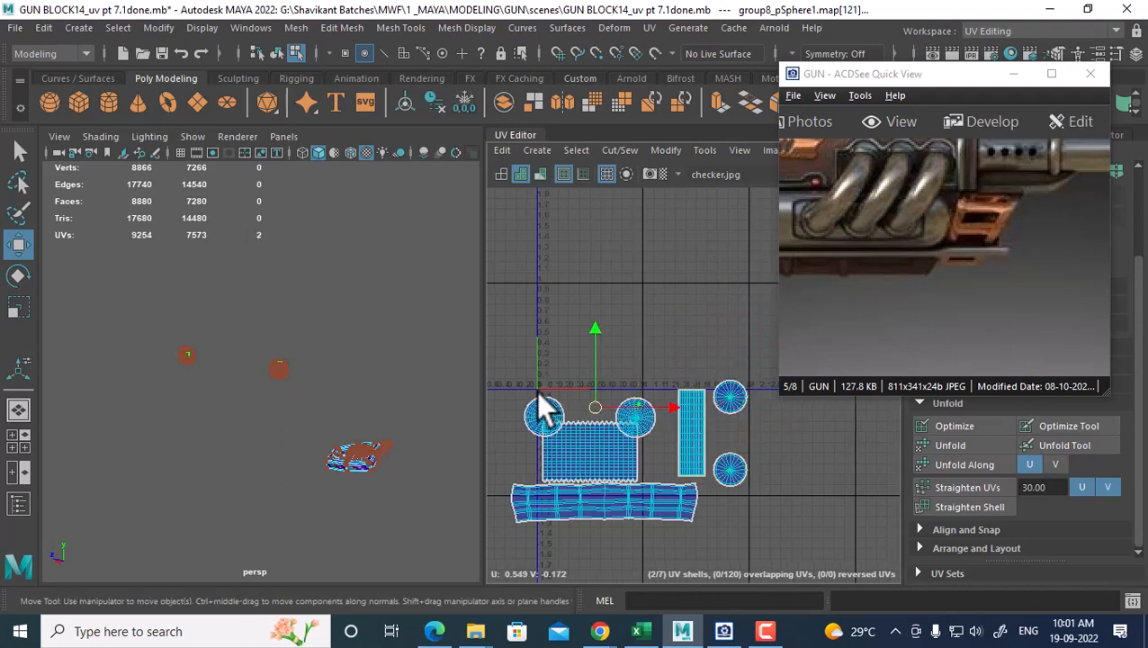
ctrl+right_drag(538, 352, 596, 401)
alt+middle_drag(596, 421, 629, 365)
drag(629, 365, 633, 506)
scroll(616, 360, down, 1)
Combine block, spheres and pipes into one mesh and shift all its UV shells down-left
right_drag(392, 436, 461, 142)
drag(194, 326, 417, 533)
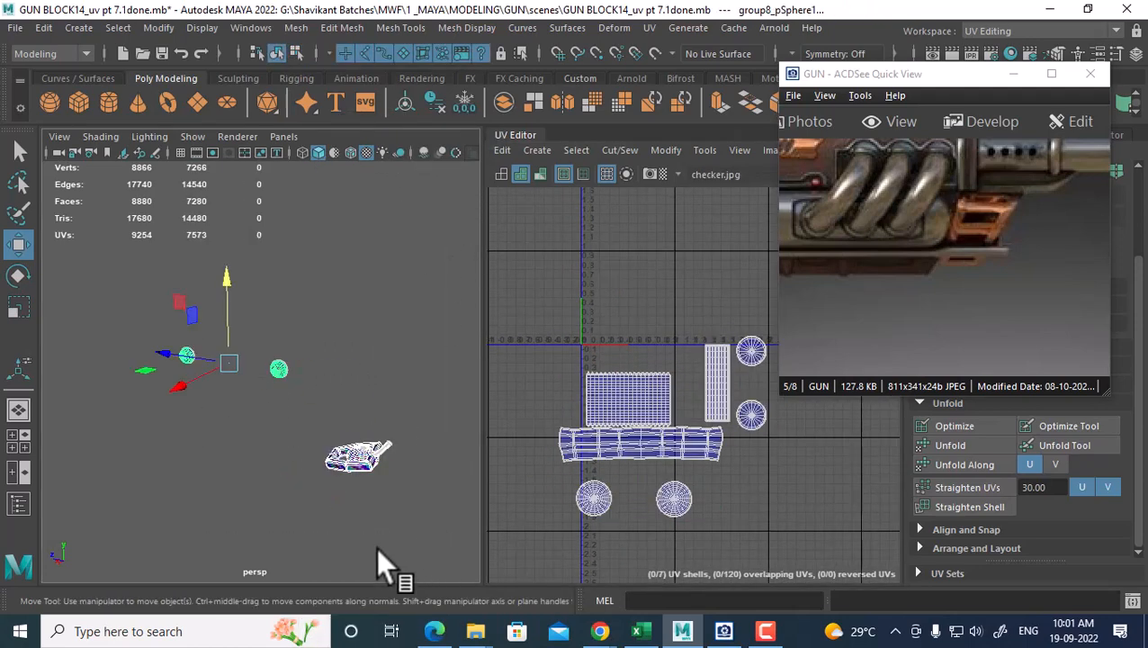
shift+right_drag(376, 547, 330, 539)
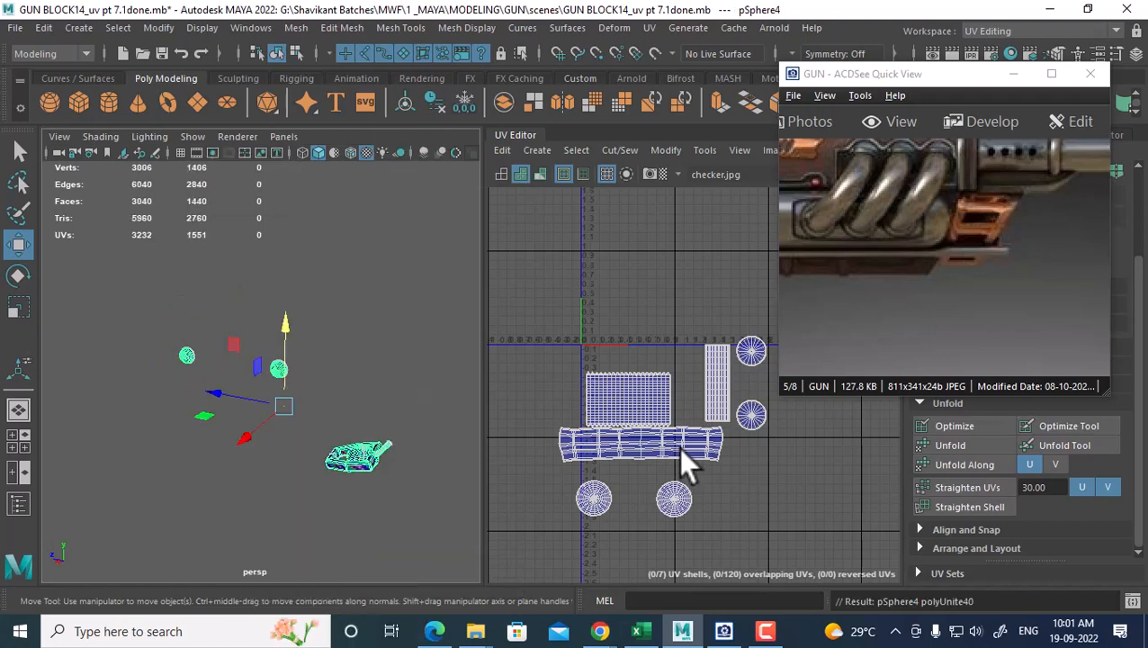
right_drag(652, 378, 725, 377)
alt+middle_drag(655, 370, 608, 349)
drag(537, 257, 734, 520)
scroll(711, 490, down, 3)
ctrl+right_drag(668, 444, 762, 388)
drag(668, 444, 559, 533)
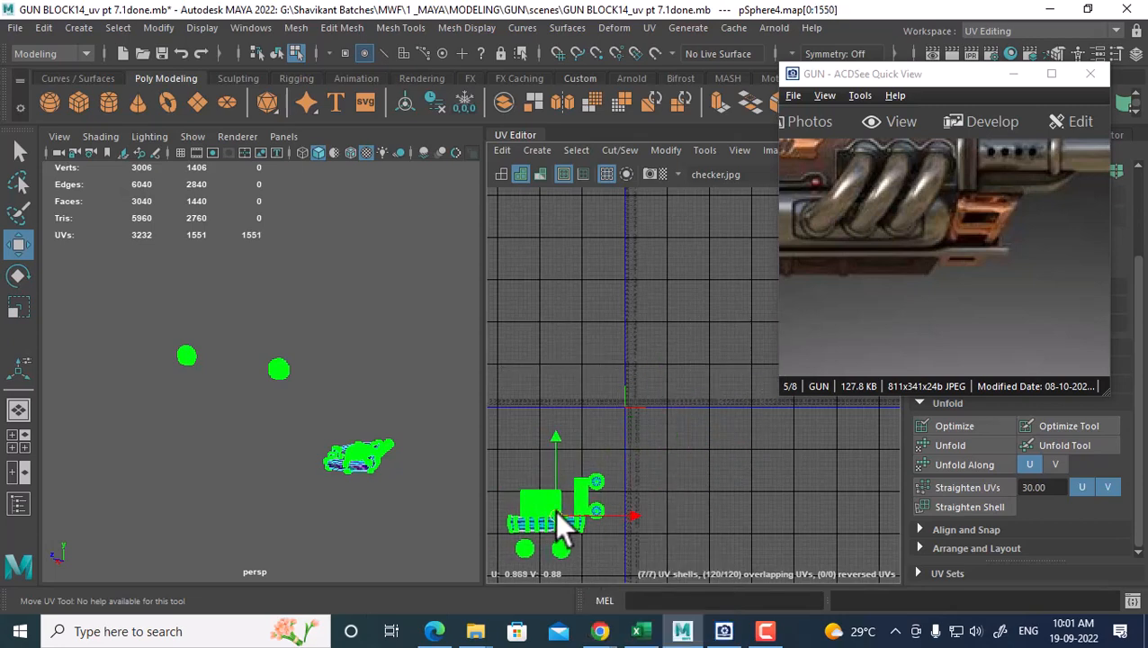
right_drag(198, 341, 327, 295)
click(330, 324)
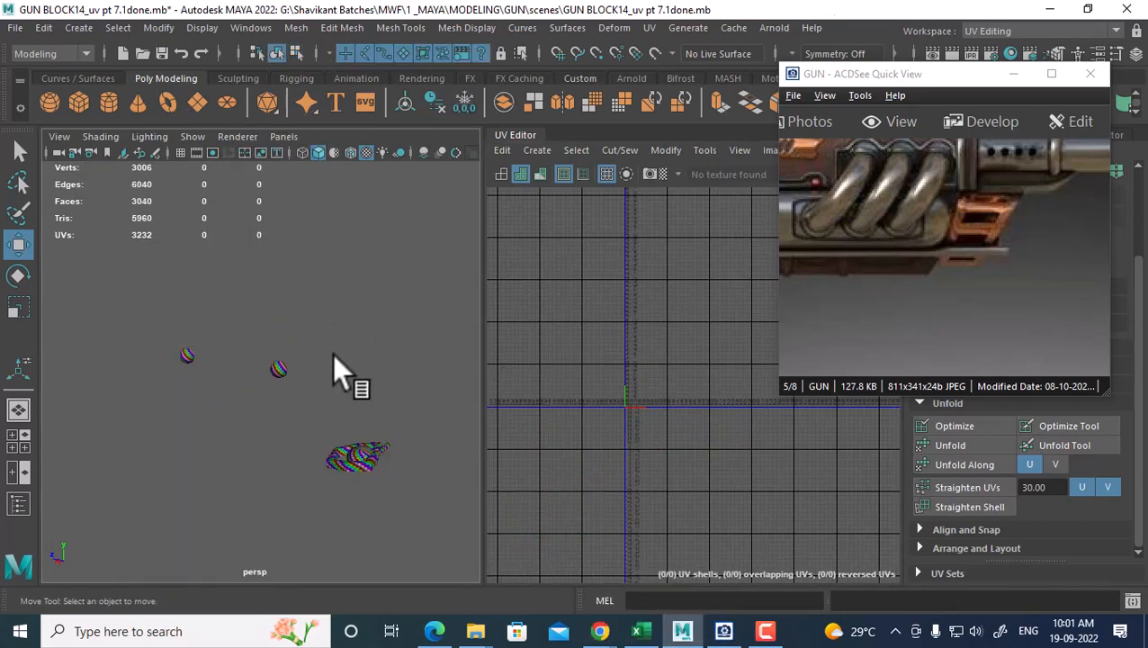
Unhide all the previously hidden gun parts and components
key(ctrl+shift+h)
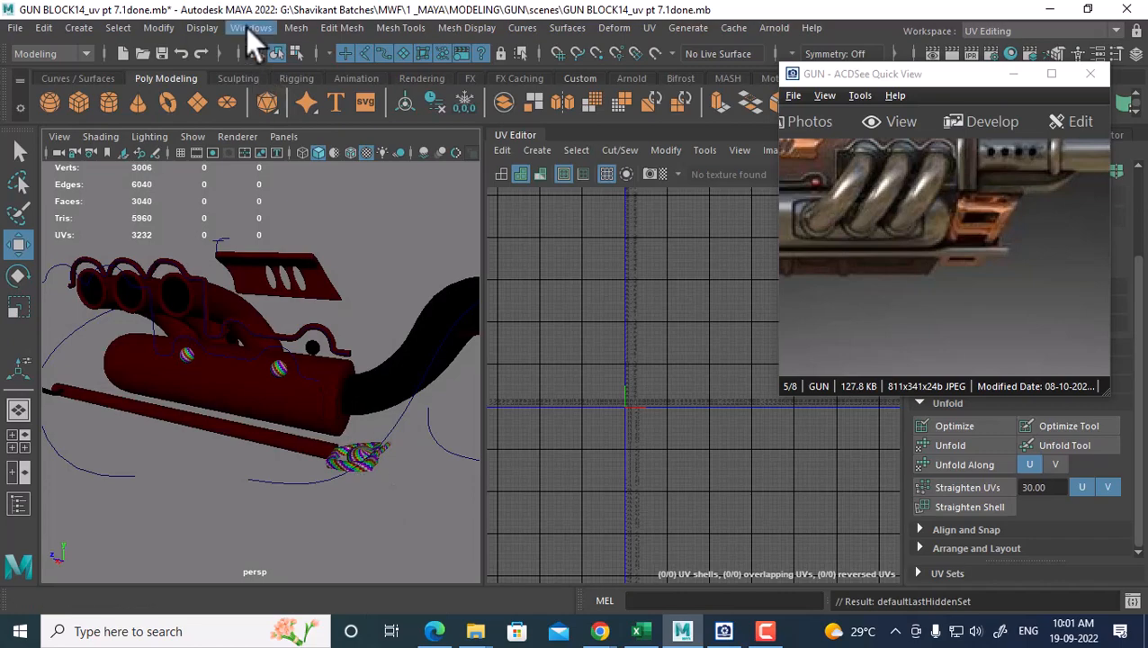
click(200, 27)
mouse_move(272, 137)
click(592, 189)
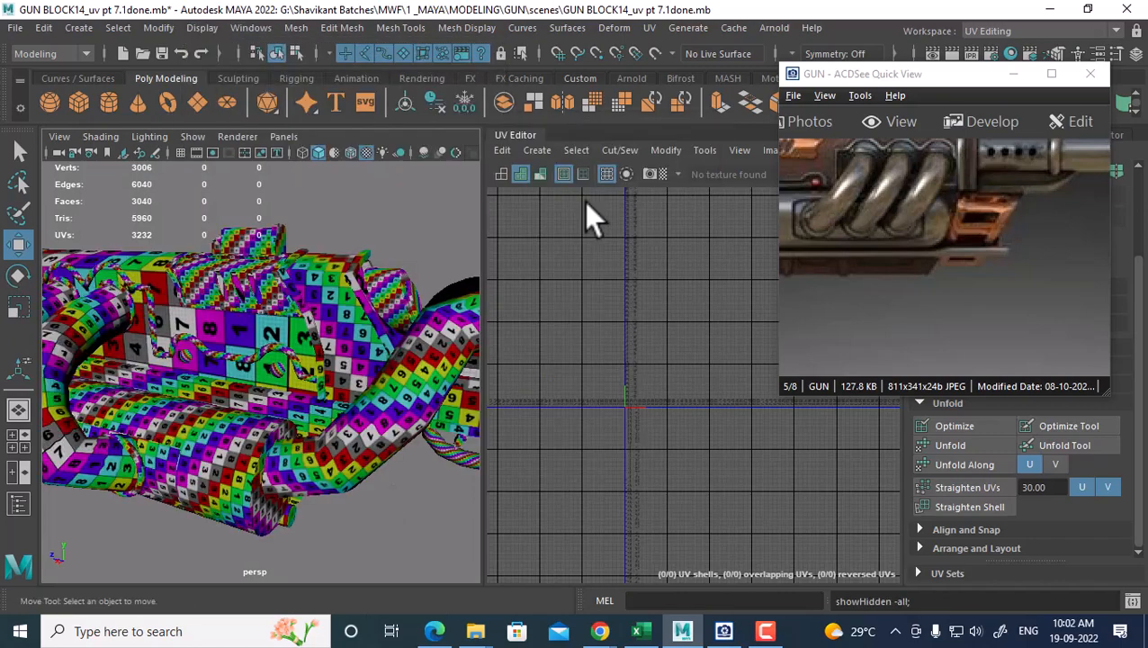
Combine the small lower gun part with the pipe assembly into one mesh
alt+drag(328, 488, 287, 449)
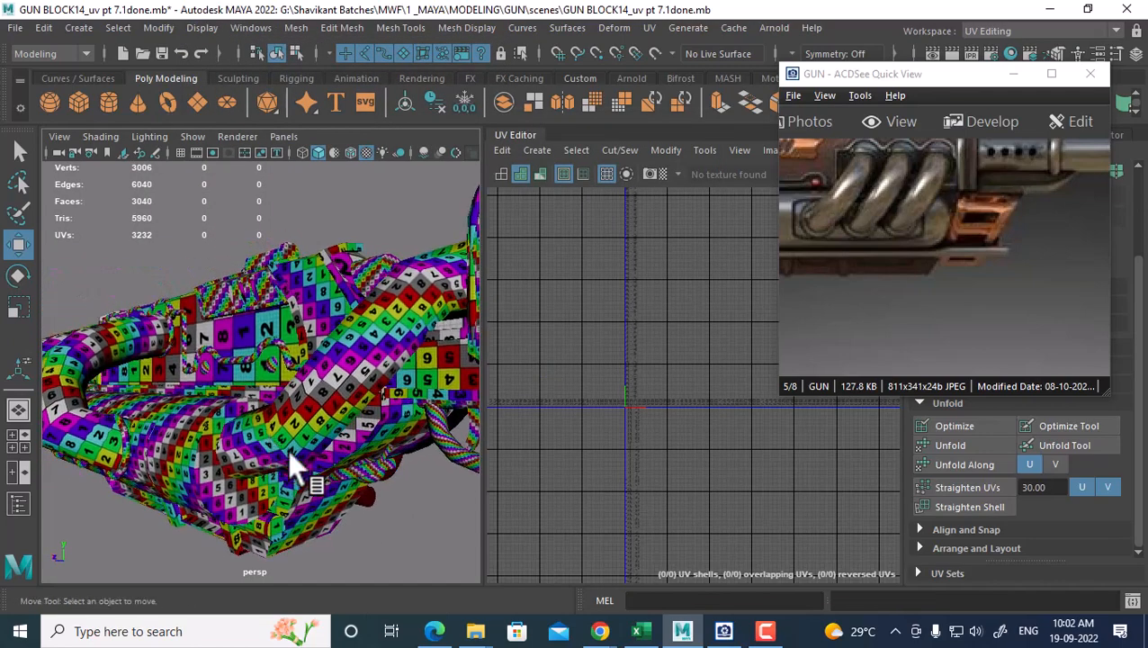
click(380, 475)
shift+click(348, 397)
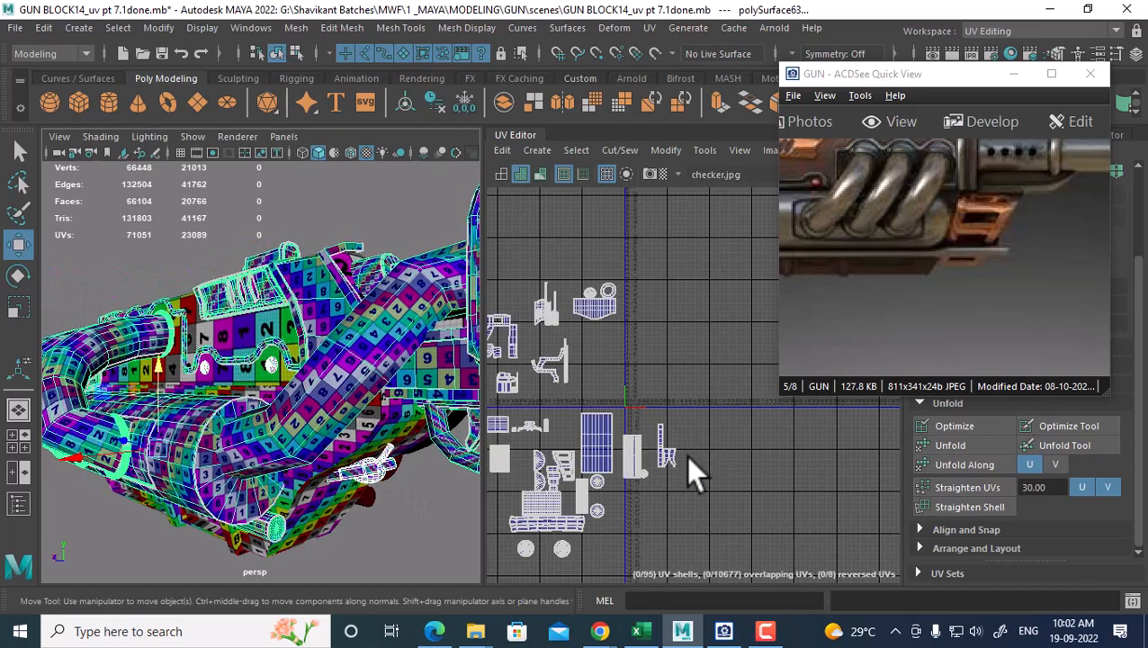
alt+middle_drag(692, 469, 744, 294)
click(311, 409)
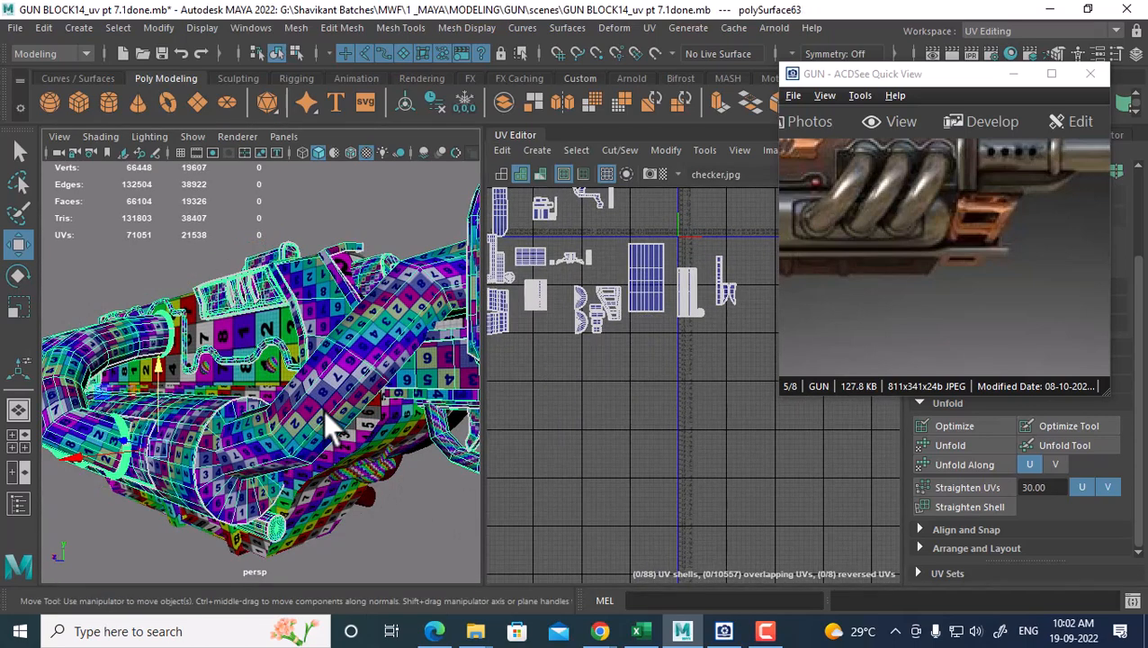
click(381, 475)
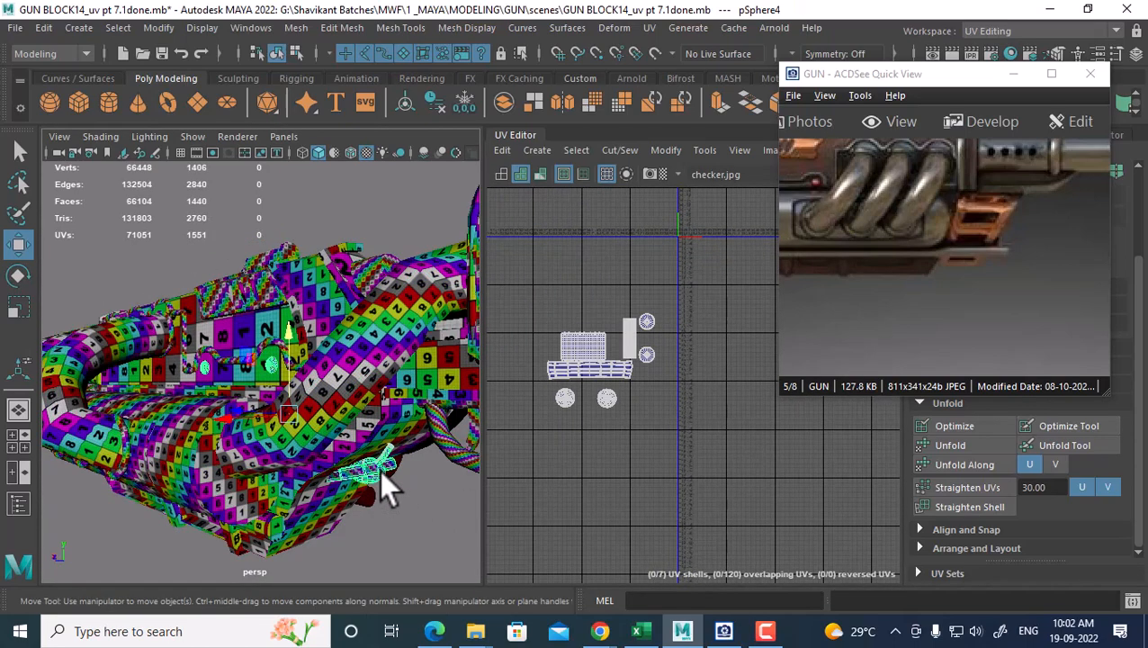
shift+click(345, 364)
alt+right_drag(666, 332, 717, 504)
alt+middle_drag(635, 385, 711, 381)
alt+right_drag(711, 381, 752, 393)
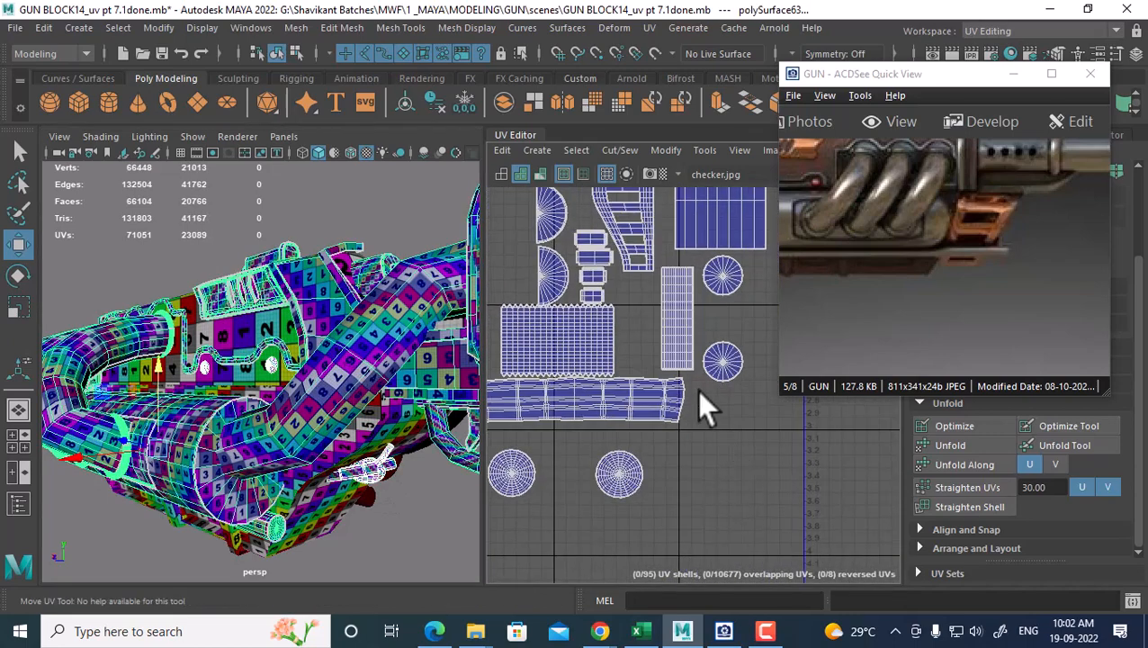
alt+right_drag(680, 369, 630, 396)
shift+right_drag(289, 371, 322, 536)
Review the gun from the side and marquee-select all 95 UV shells of pSphere5
alt+drag(322, 539, 330, 468)
alt+right_drag(328, 454, 346, 458)
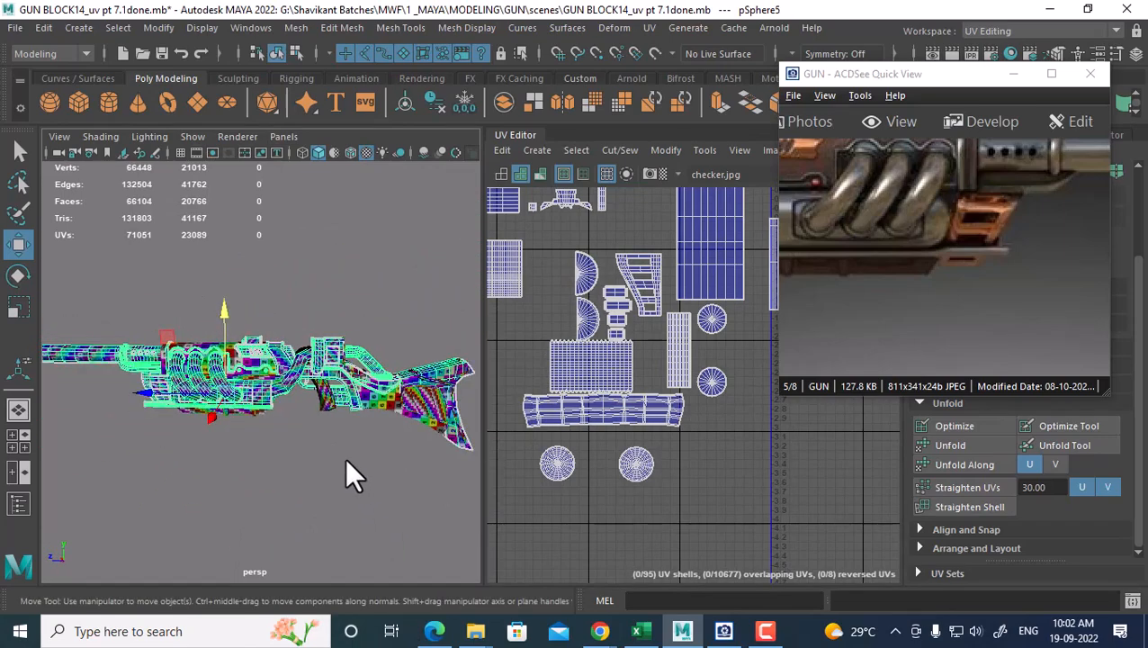
alt+middle_drag(346, 458, 313, 440)
alt+right_drag(627, 469, 604, 422)
alt+middle_drag(604, 422, 557, 415)
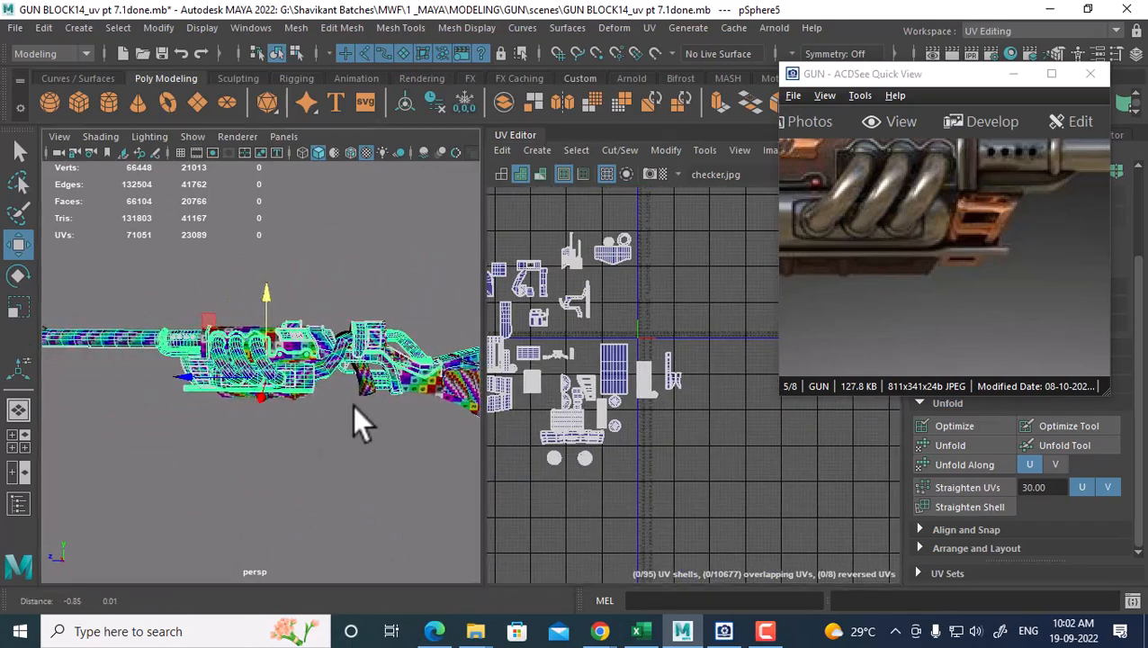
alt+drag(354, 416, 401, 429)
click(766, 635)
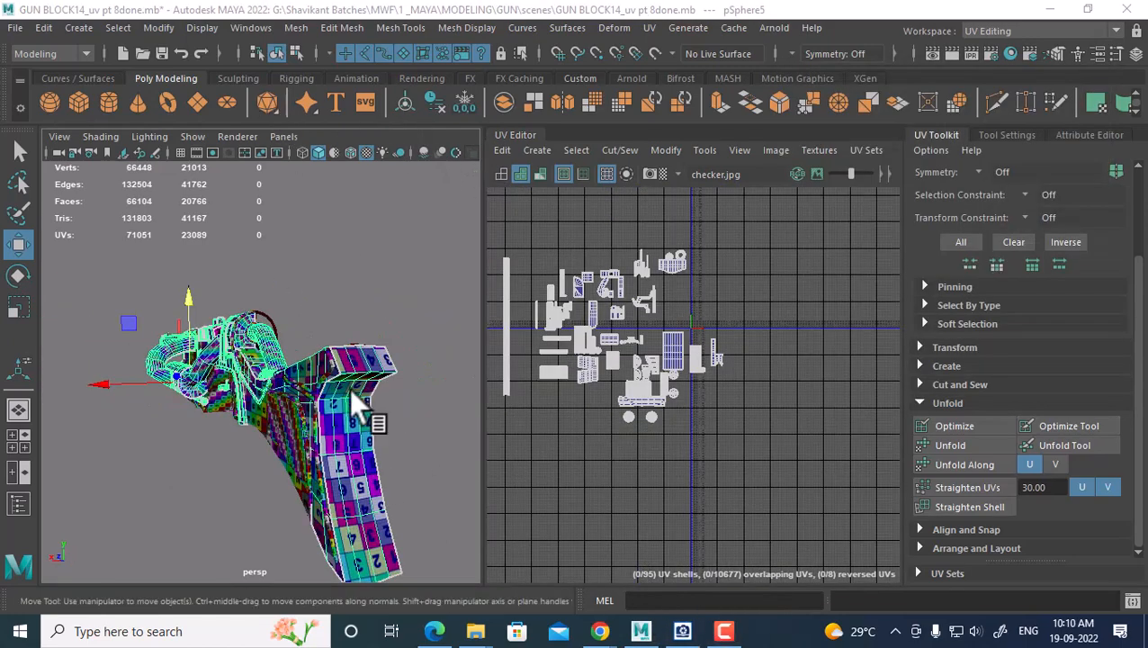
alt+drag(349, 389, 358, 502)
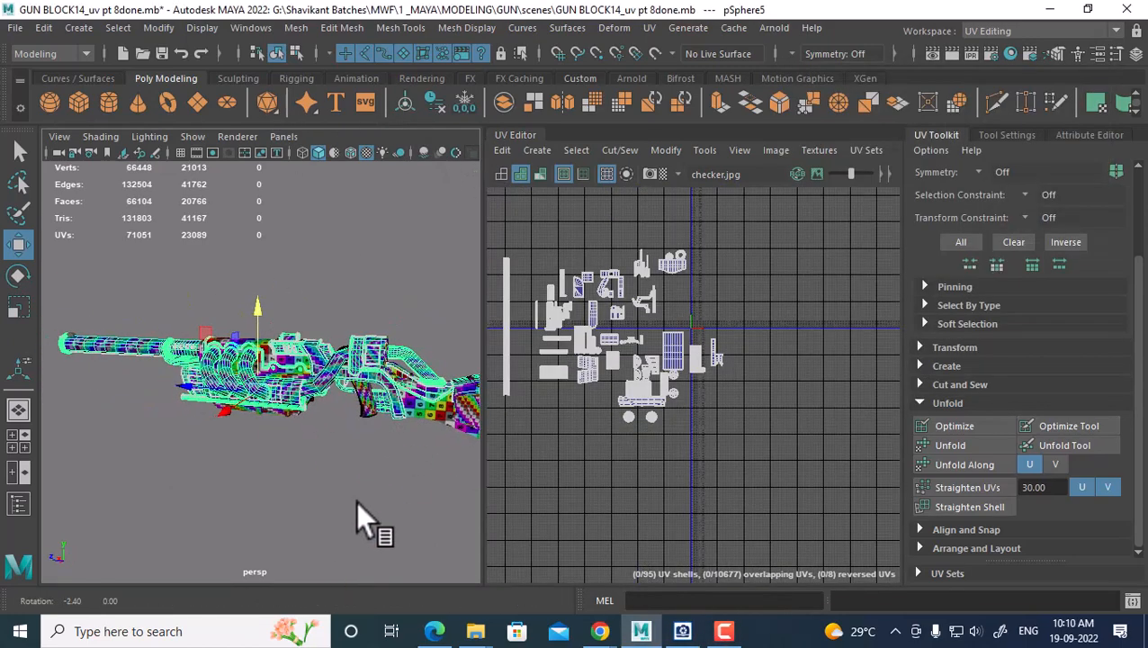
scroll(695, 396, down, 2)
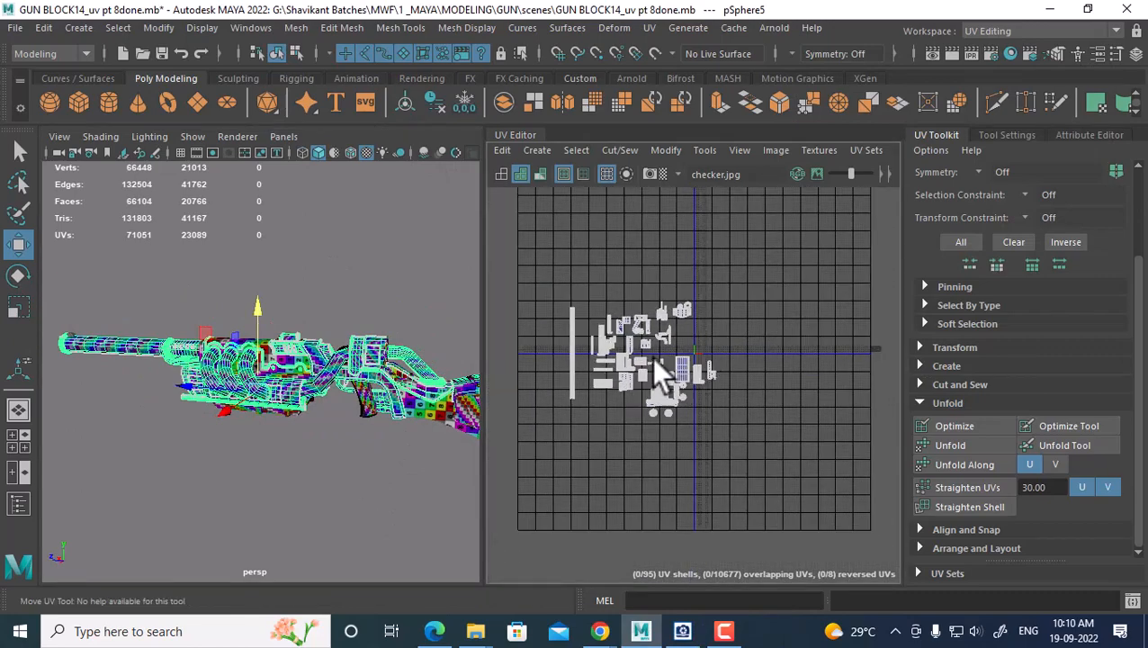
alt+drag(288, 372, 341, 378)
alt+right_drag(668, 424, 732, 413)
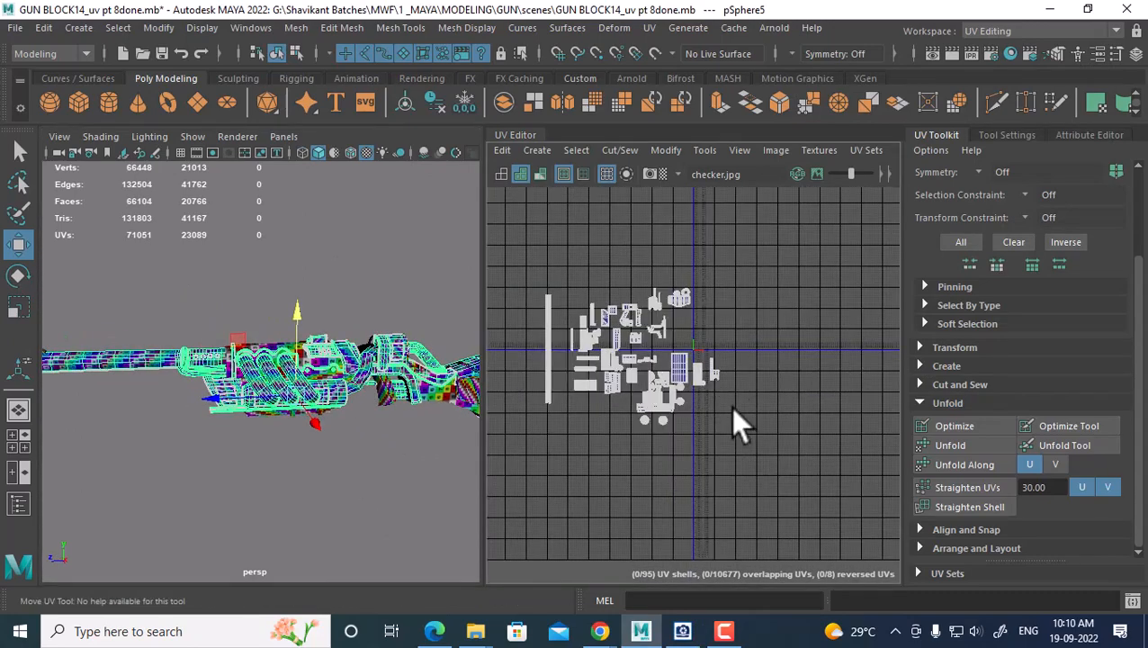
right_drag(654, 363, 765, 324)
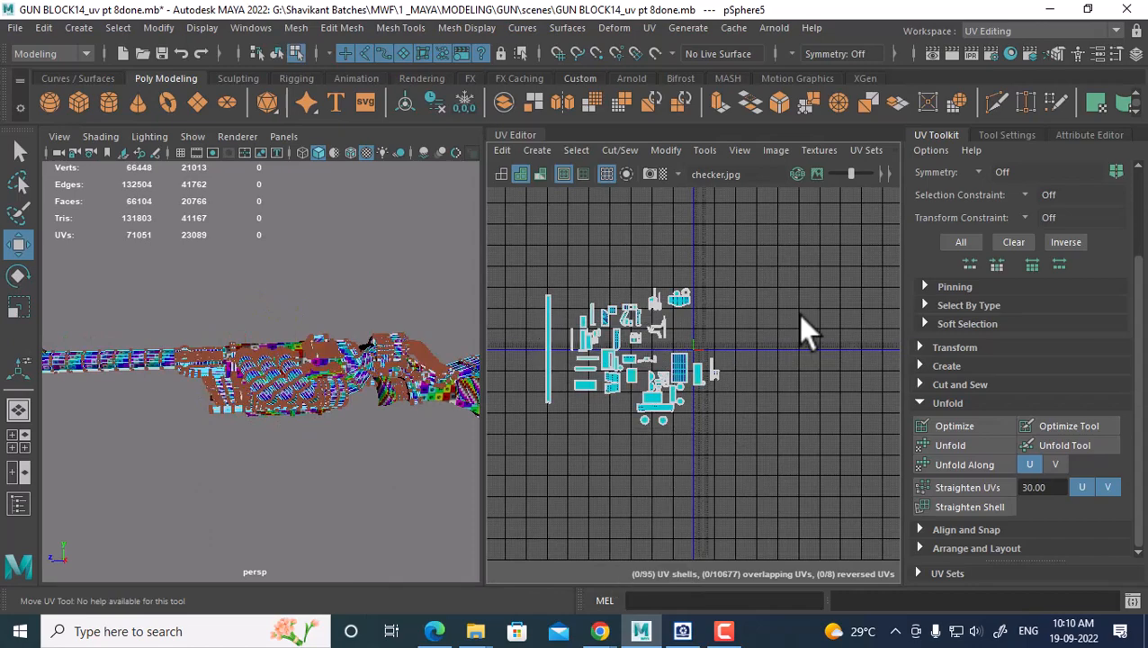
drag(782, 260, 517, 451)
Select one pipe part's faces and move its UV shells up and to the left
alt+right_drag(670, 427, 719, 426)
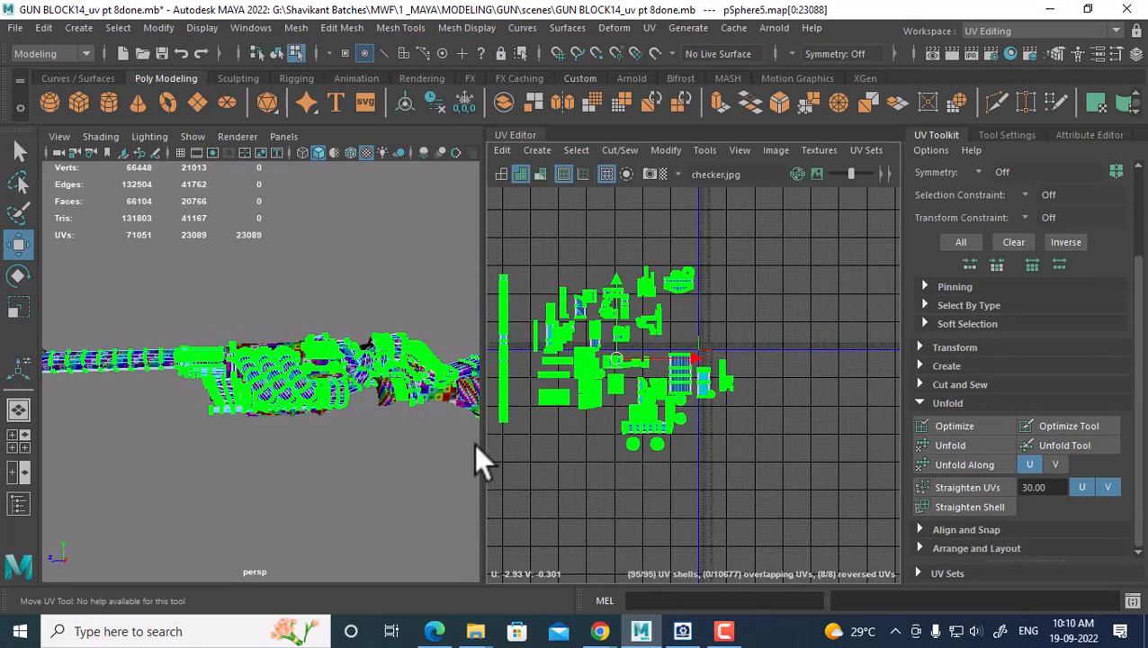
click(682, 630)
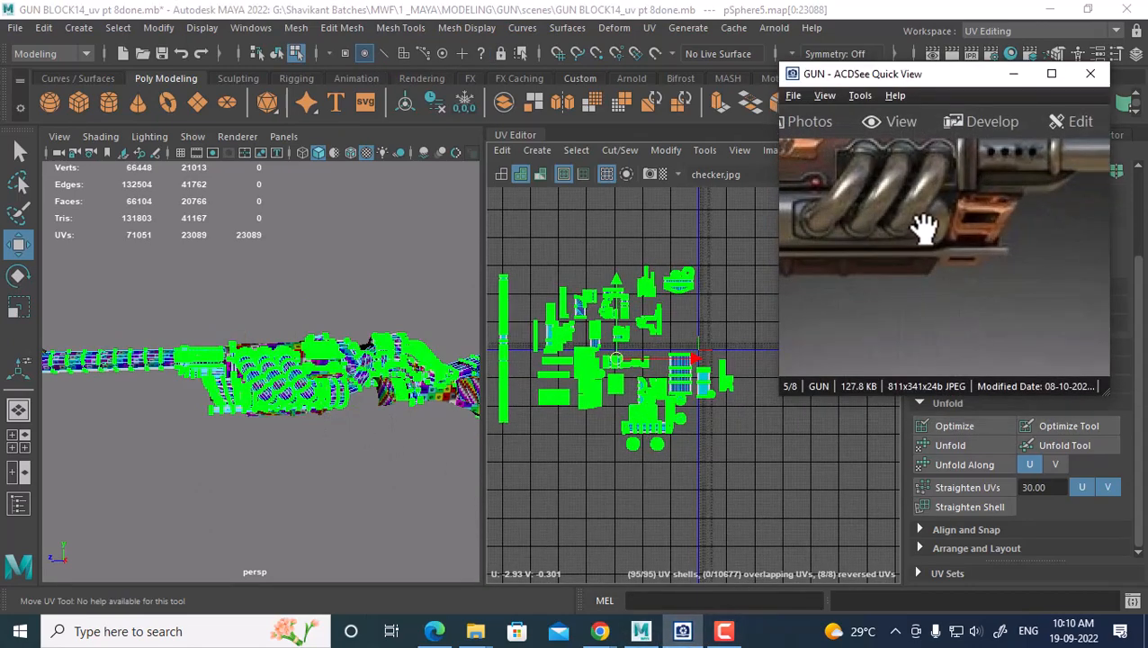
alt+right_drag(628, 320, 684, 434)
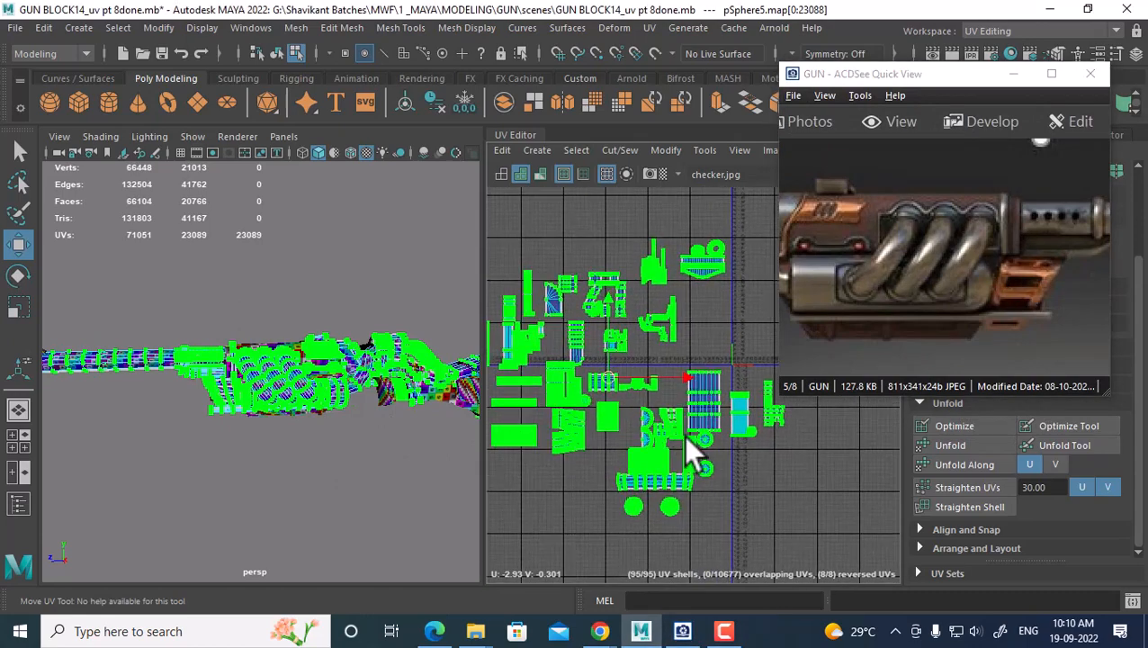
alt+right_drag(378, 396, 419, 408)
alt+middle_drag(420, 407, 367, 427)
alt+right_drag(367, 427, 407, 416)
right_drag(378, 252, 387, 315)
double_click(374, 349)
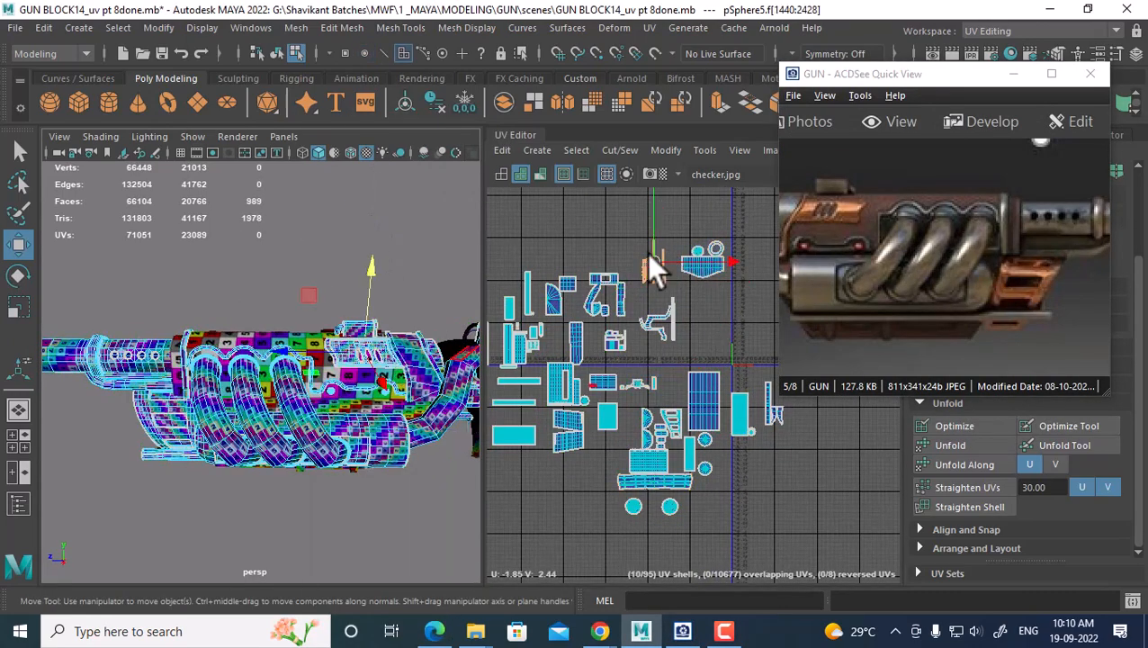
drag(646, 255, 612, 215)
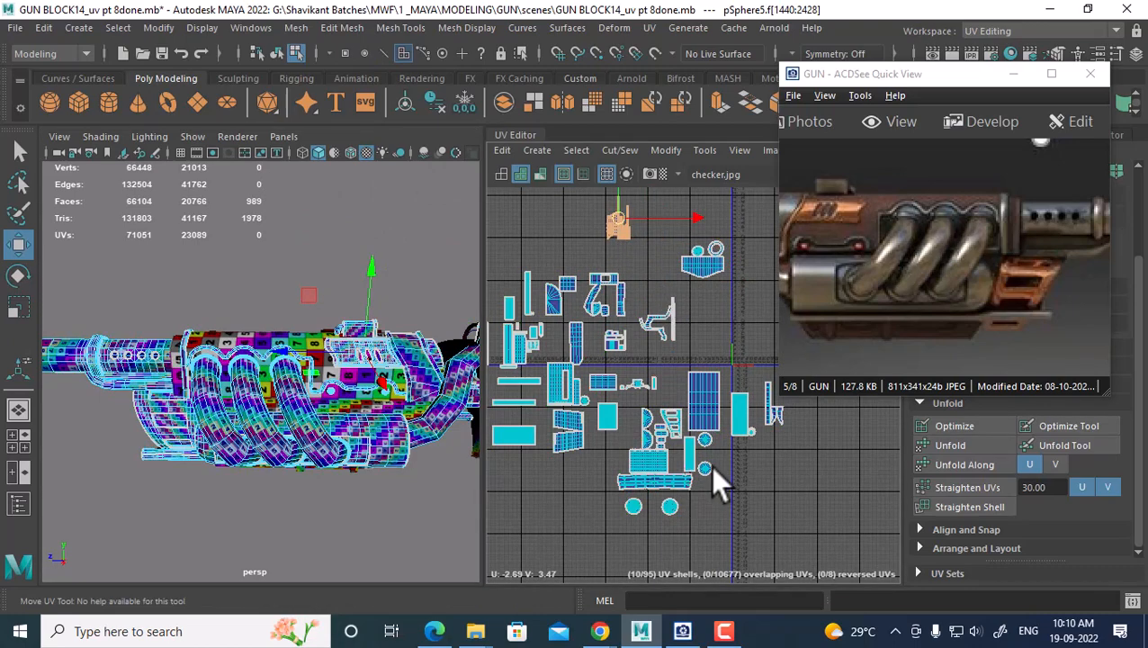
Select another pipe part and move its orange shells up above the main layout
alt+drag(212, 425, 259, 446)
double_click(204, 424)
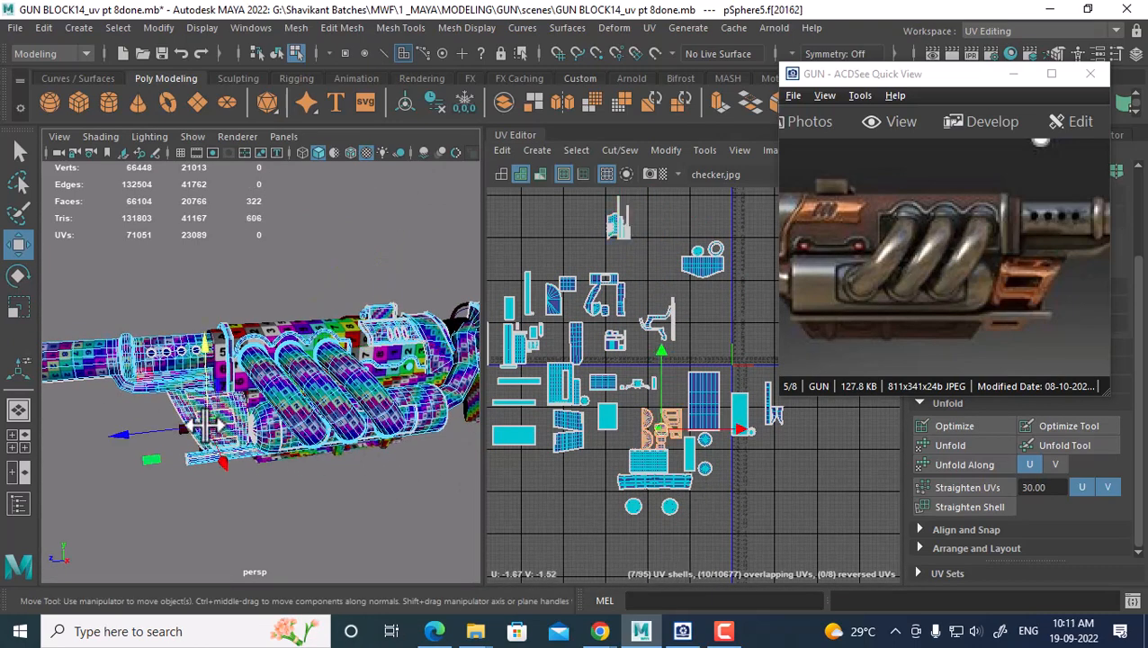
drag(658, 430, 659, 215)
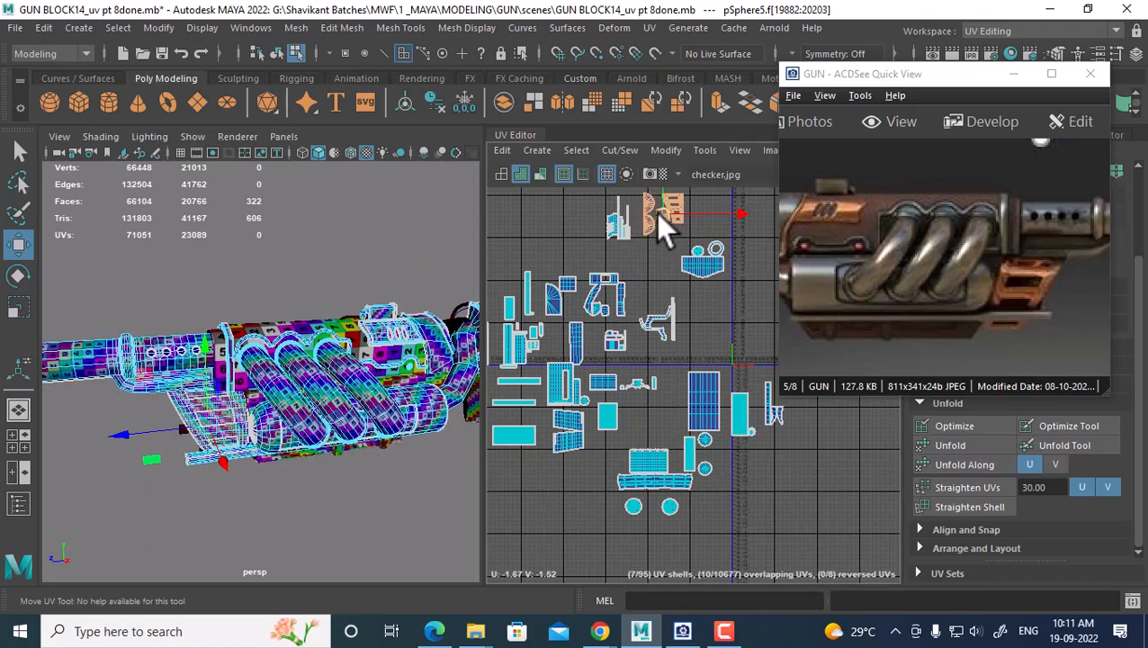
scroll(724, 382, down, 2)
scroll(730, 413, down, 3)
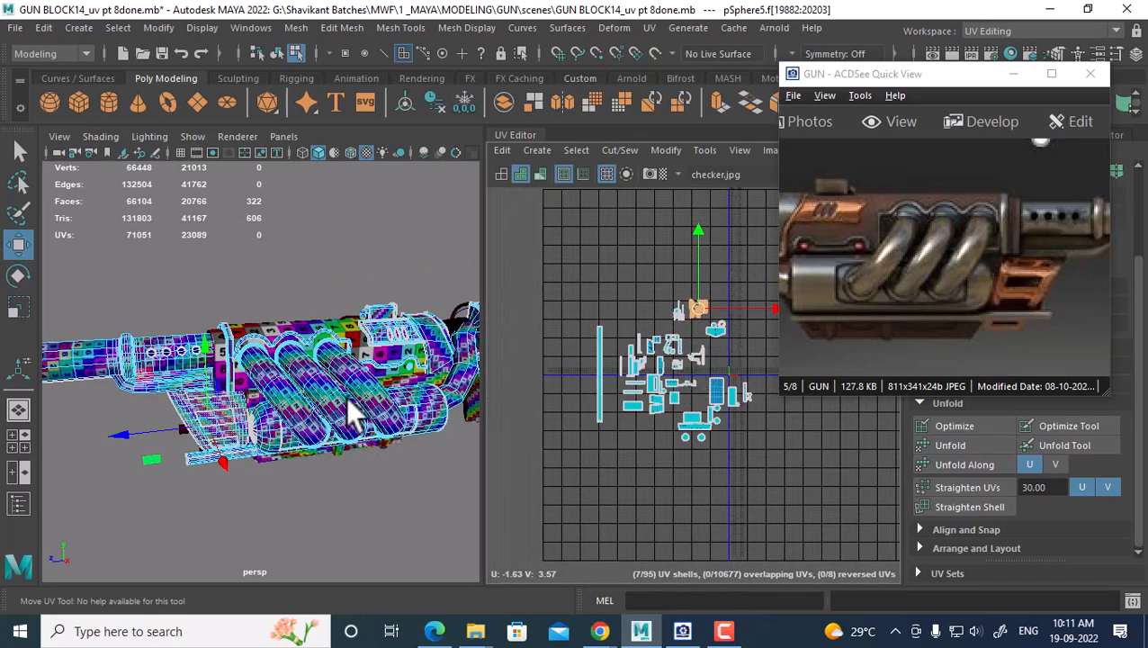
Reselect the pSphere5 gun mesh and select all of its UVs
right_drag(348, 167, 446, 143)
click(359, 253)
click(331, 384)
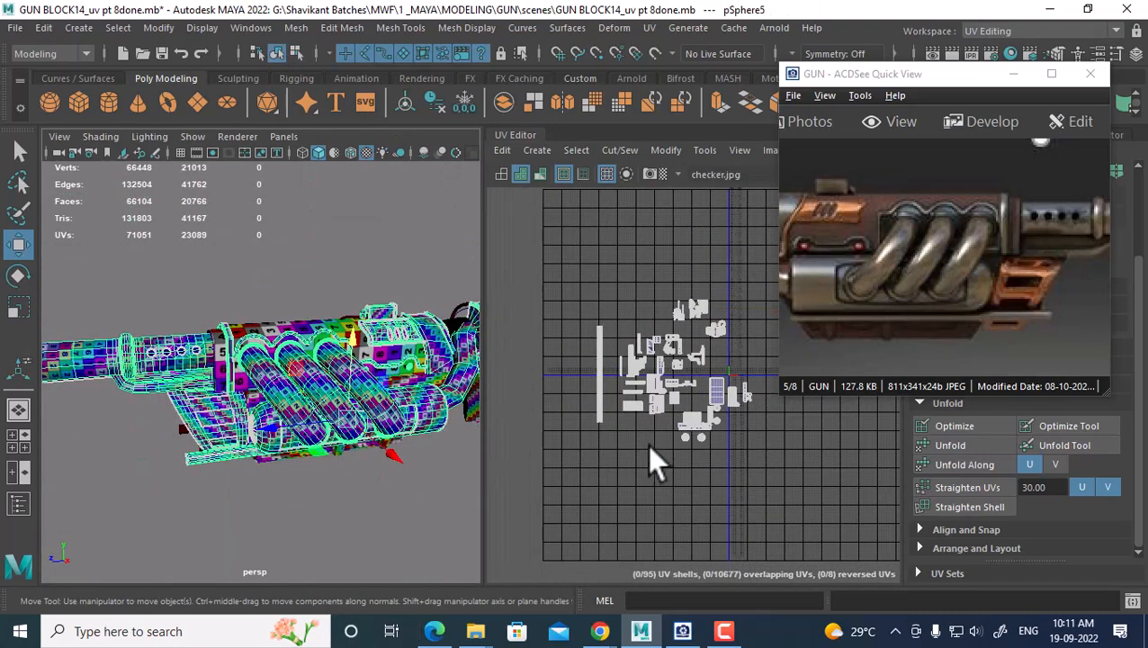
right_drag(660, 288, 742, 294)
drag(565, 250, 796, 491)
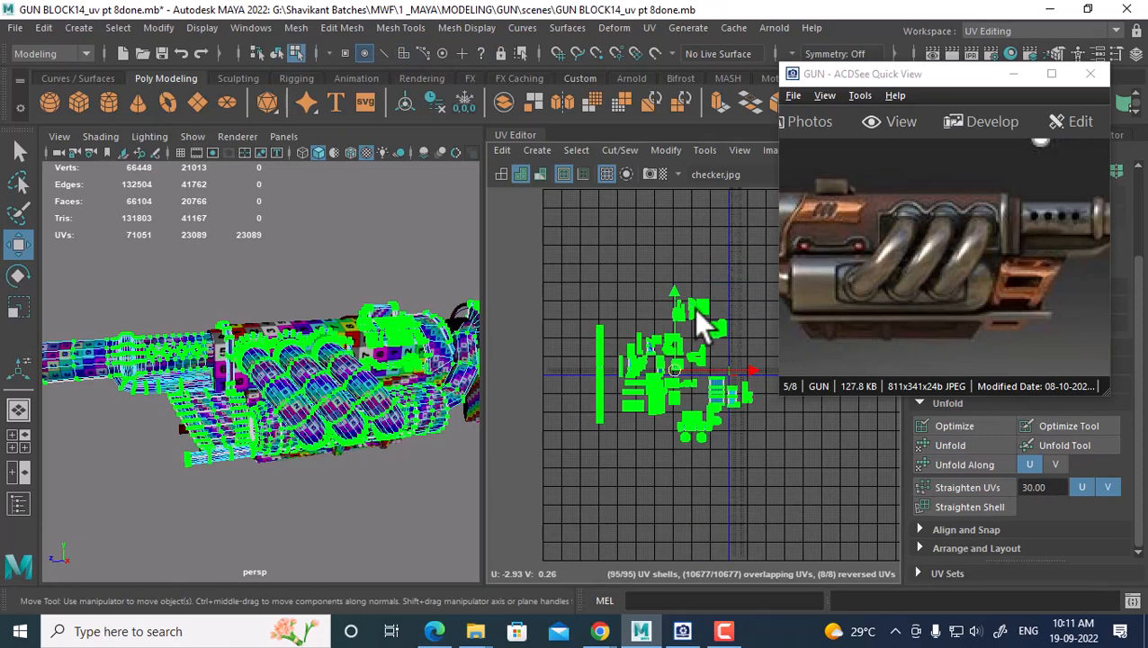
Run the automatic UV Layout to pack all shells into the 0–1 tile and frame them
shift+right_click(691, 252)
click(474, 337)
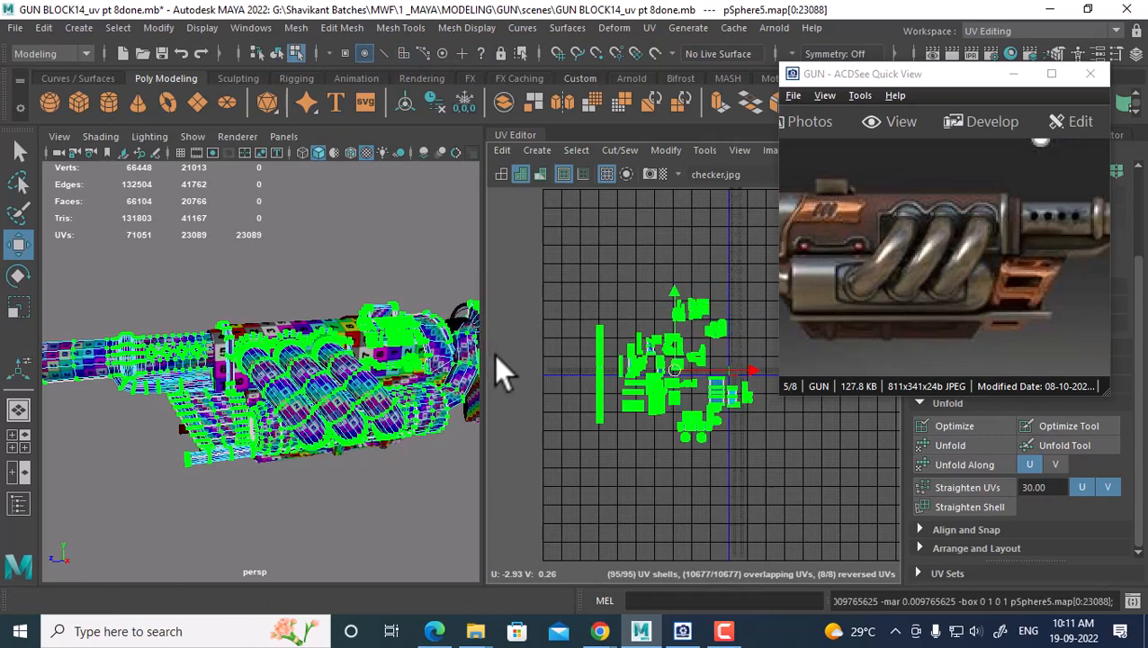
alt+right_drag(661, 432, 710, 444)
key(f)
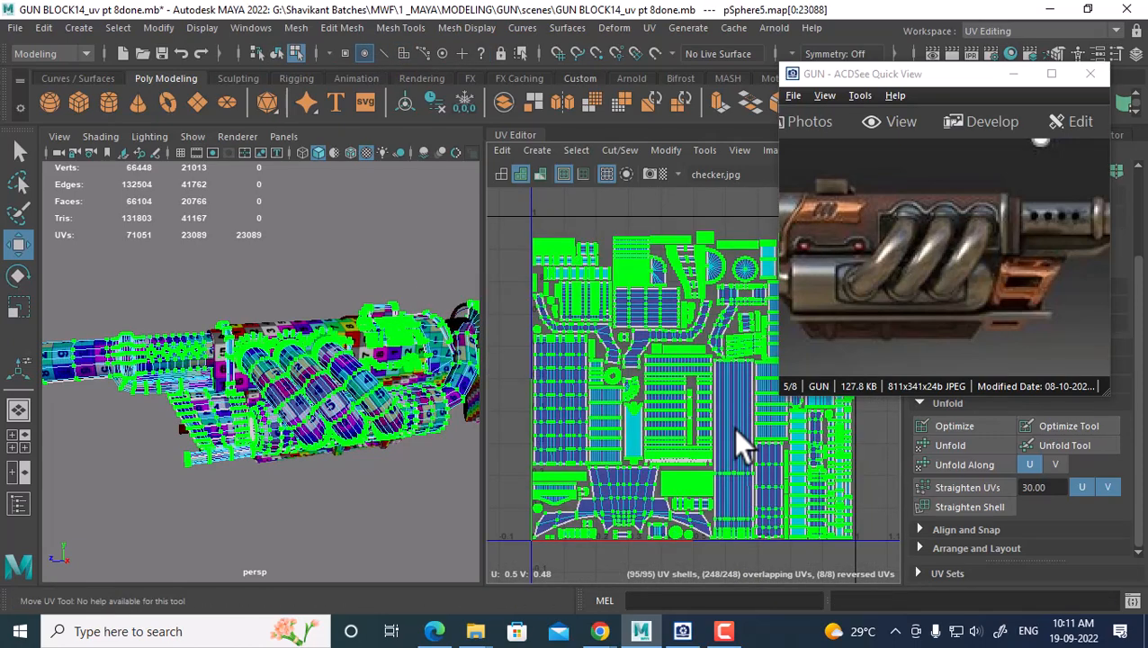
scroll(733, 429, down, 1)
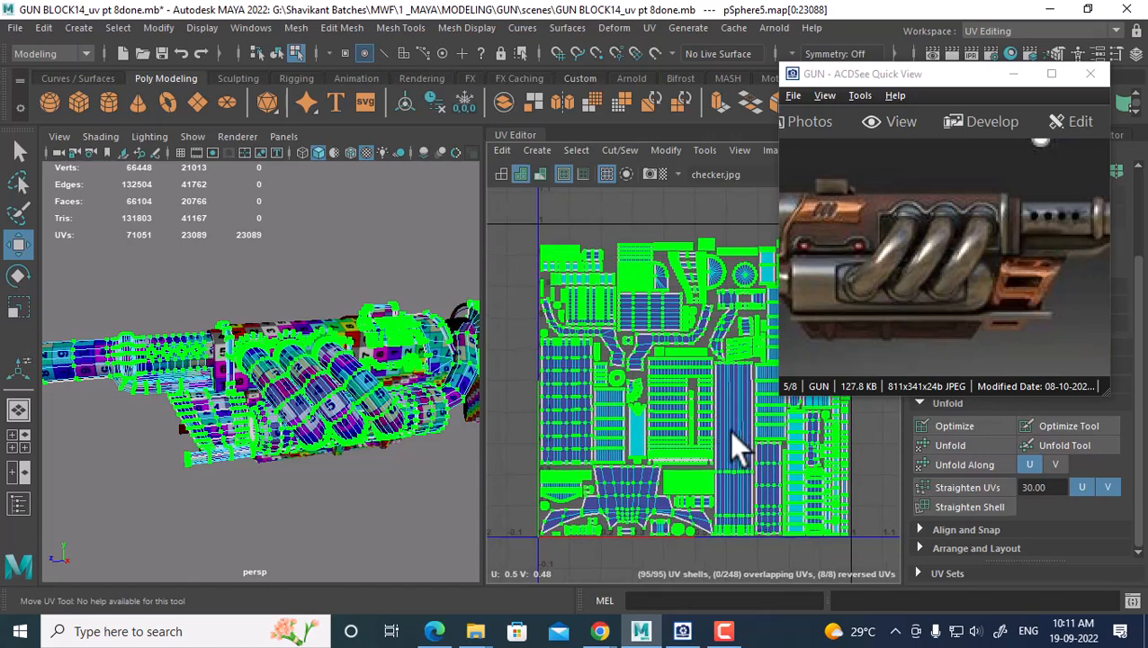
Close the reference image viewer and undo the automatic layout
click(1014, 74)
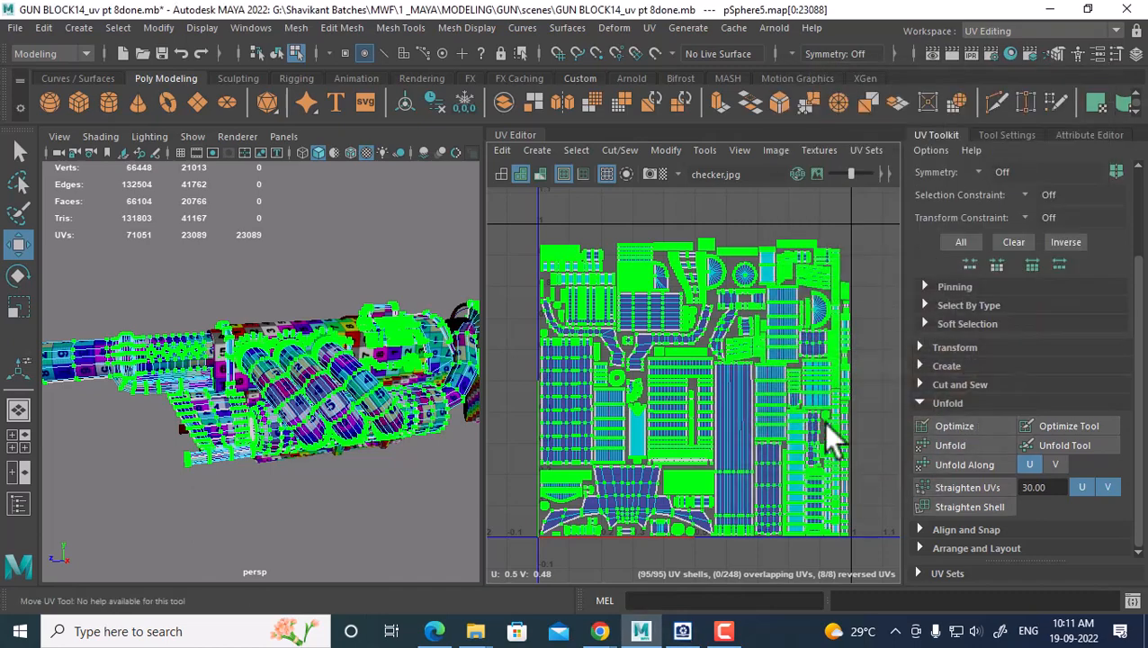
scroll(694, 380, down, 4)
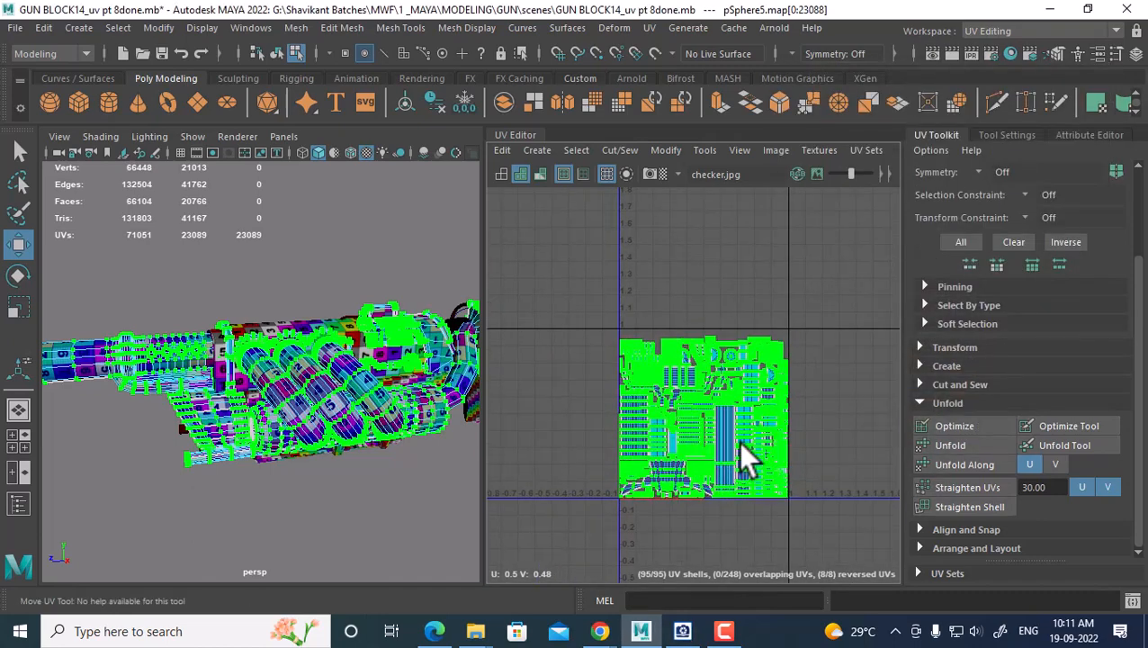
key(ctrl+z)
Open the Layout UVs options and reset them to their default settings
shift+right_drag(725, 283, 613, 338)
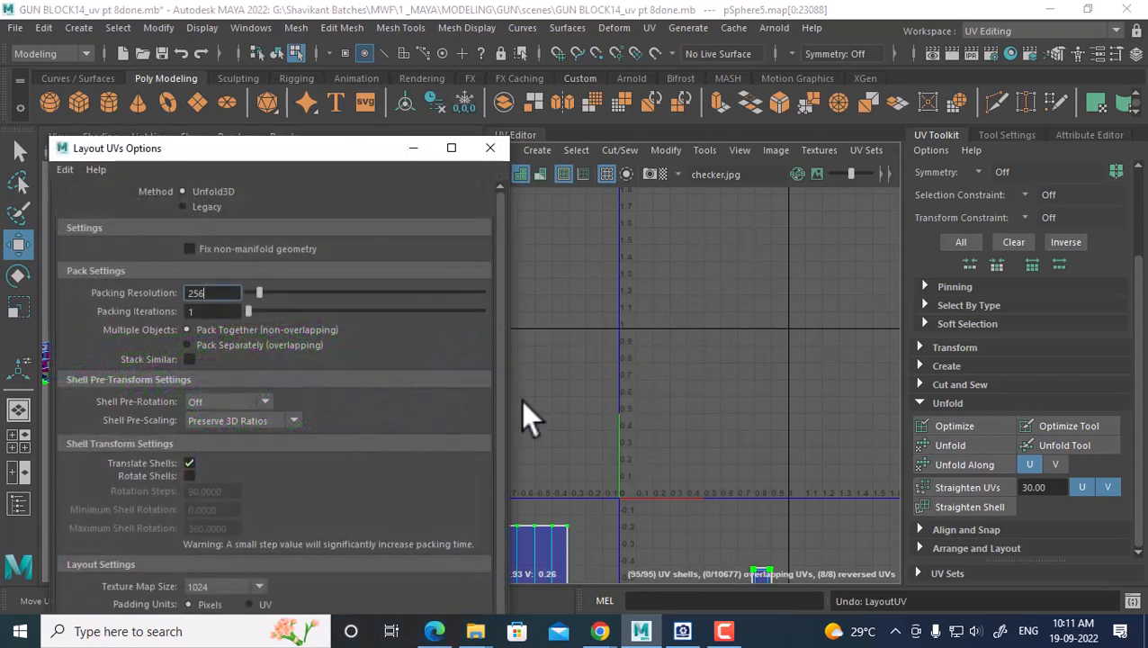
drag(296, 144, 491, 56)
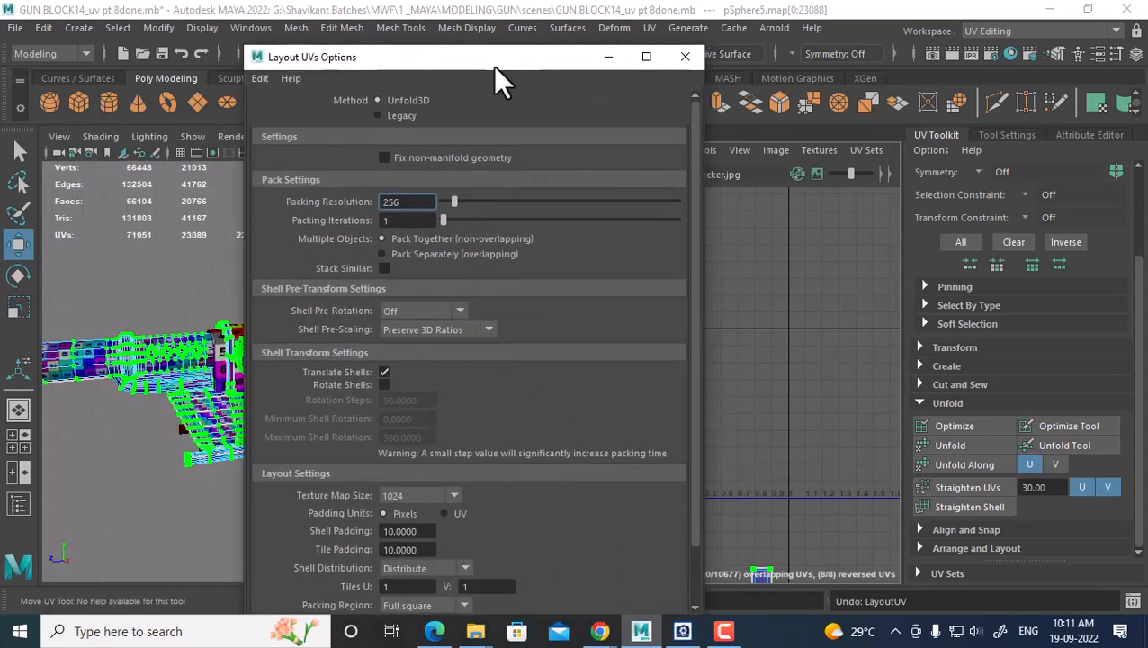
click(447, 498)
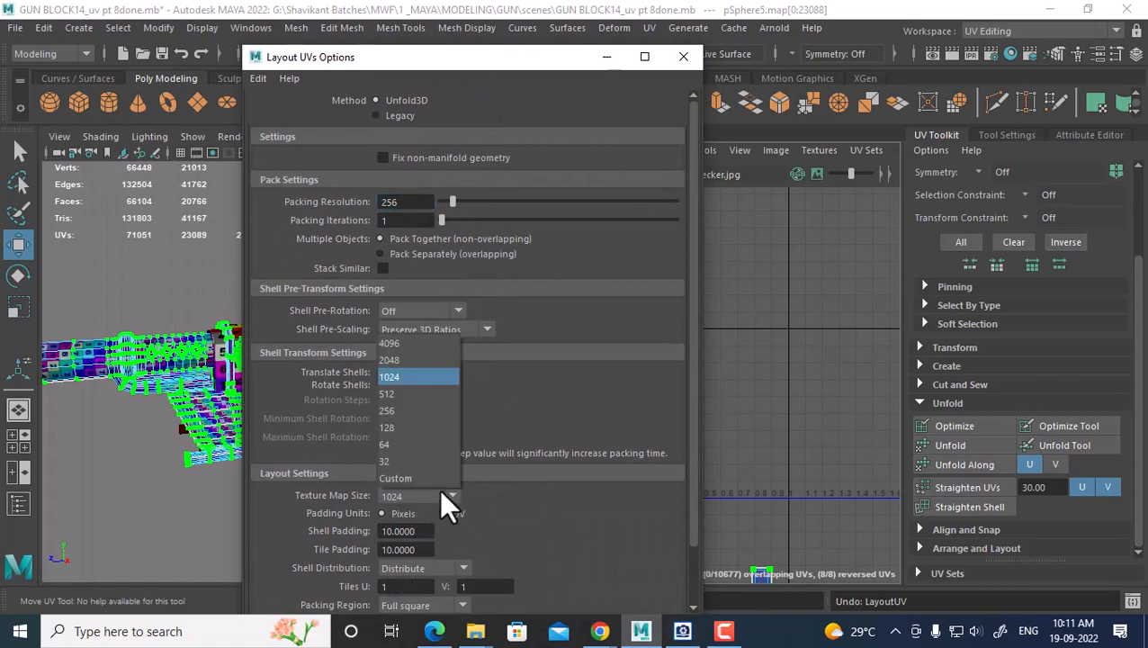
click(405, 348)
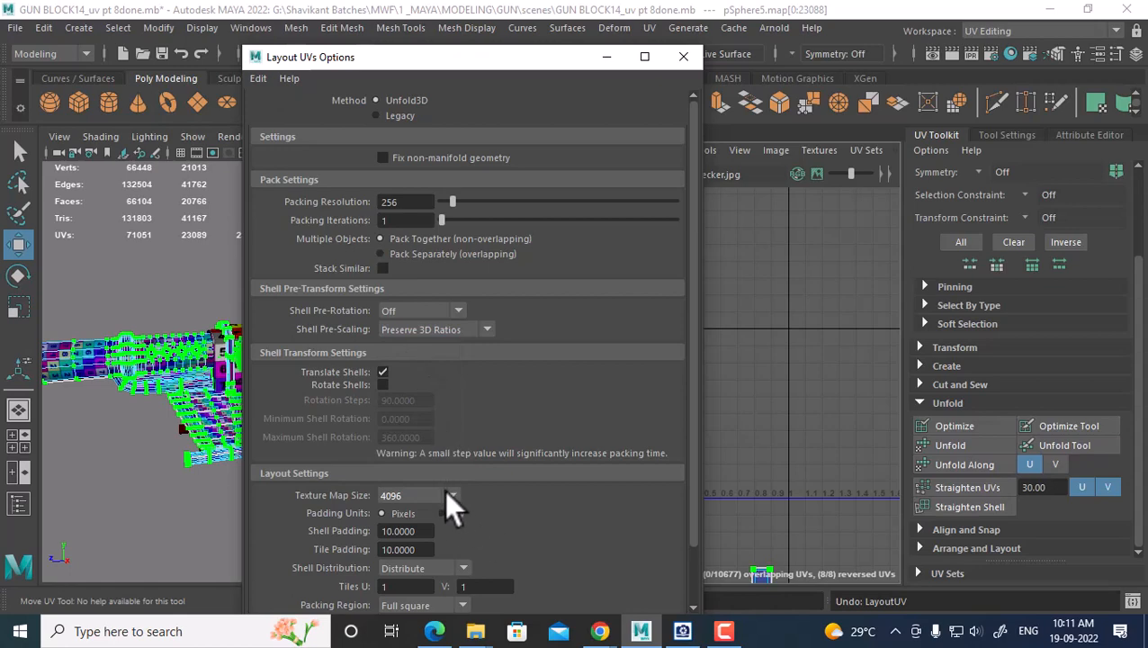
scroll(504, 500, down, 1)
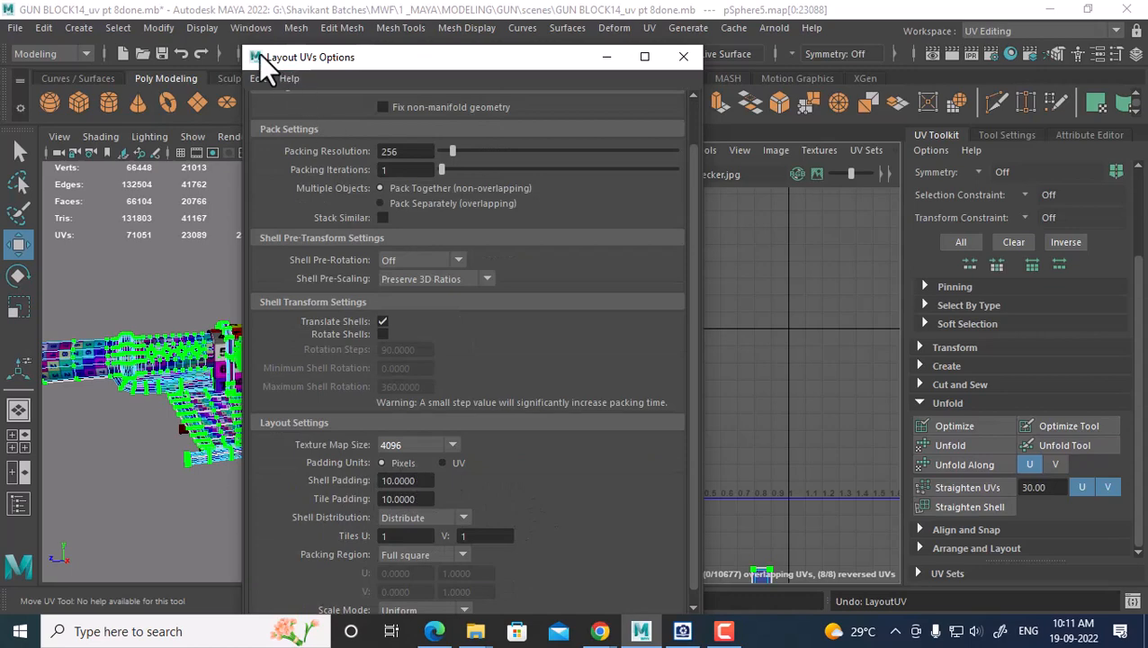
click(258, 78)
click(300, 113)
Lay out the UVs with a 4096 texture map size and shell and tile padding of 10
click(453, 443)
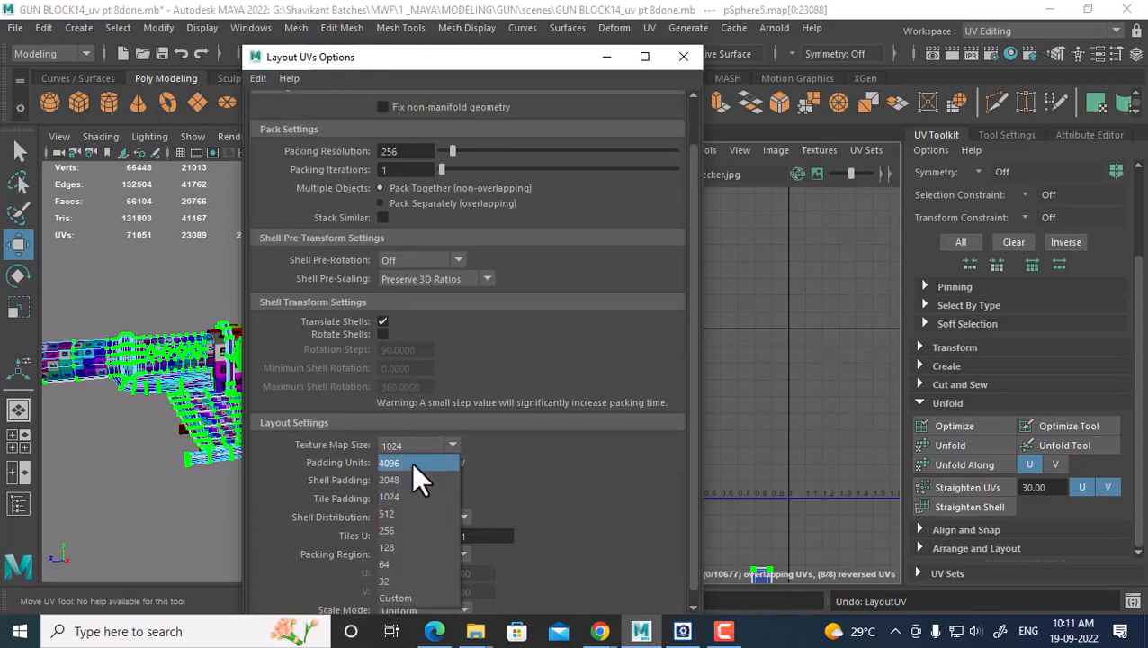
click(412, 461)
drag(430, 482, 320, 489)
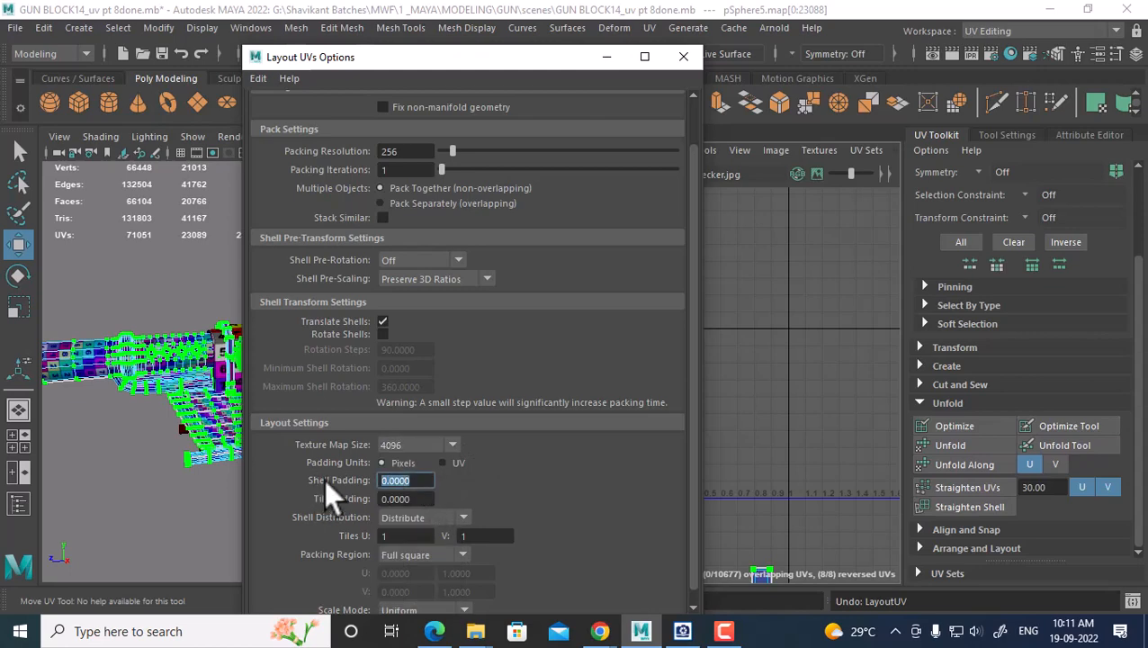
text(10)
key(Tab)
text(1)
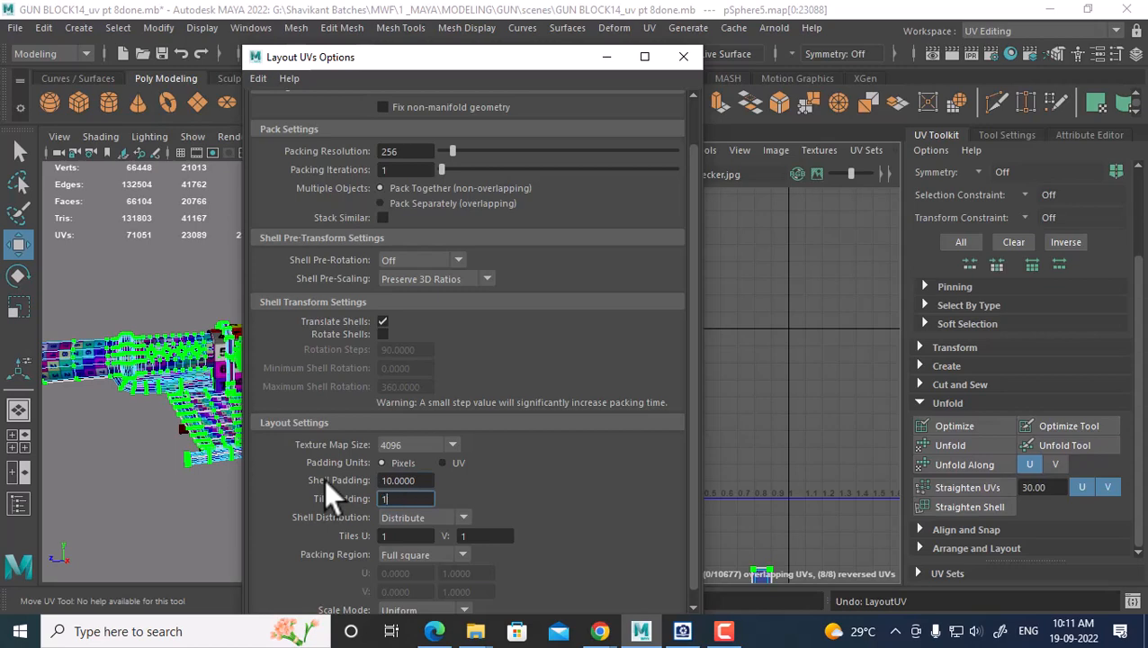
text(0)
key(Return)
drag(496, 63, 380, 24)
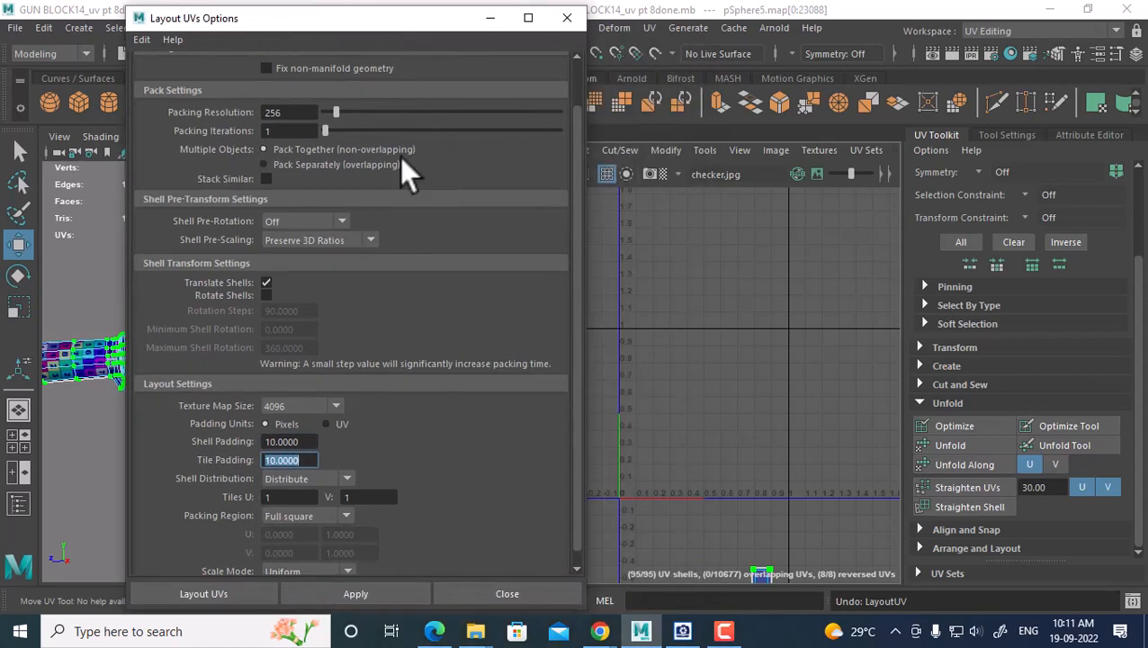
click(217, 590)
scroll(702, 470, up, 10)
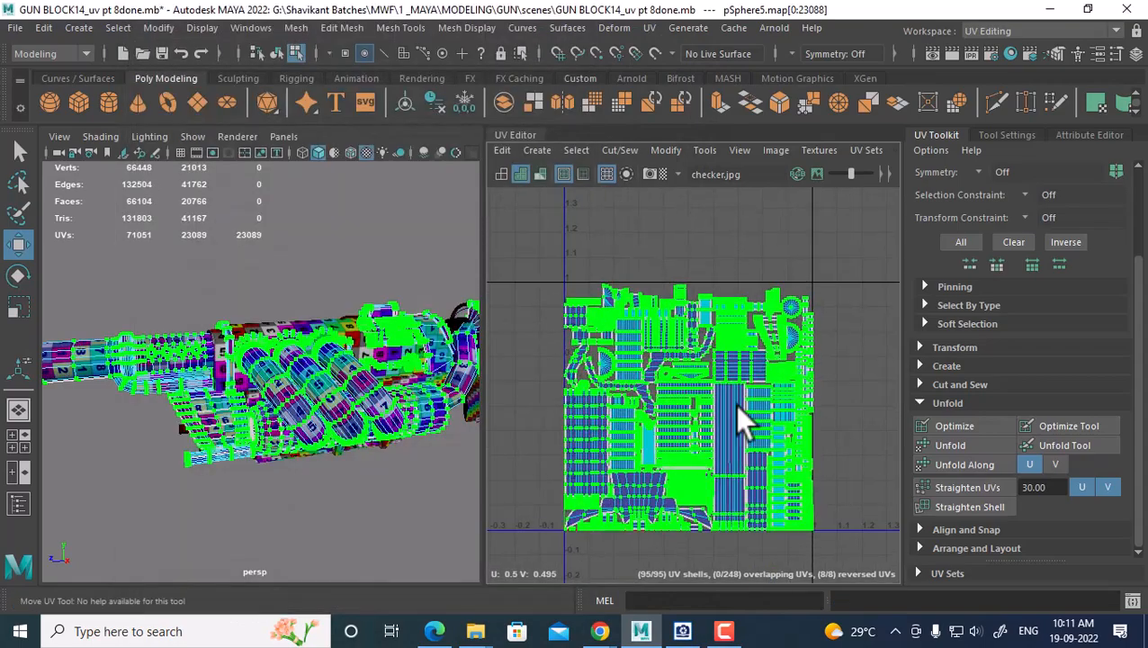
scroll(697, 335, up, 8)
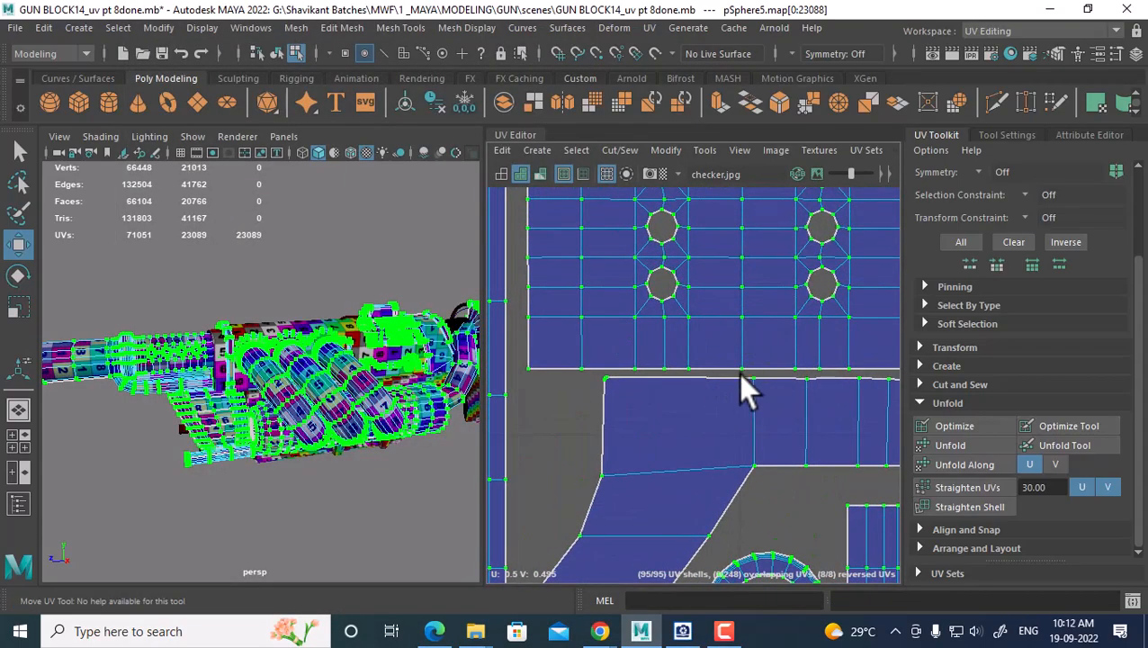
scroll(740, 389, down, 10)
scroll(719, 307, up, 1)
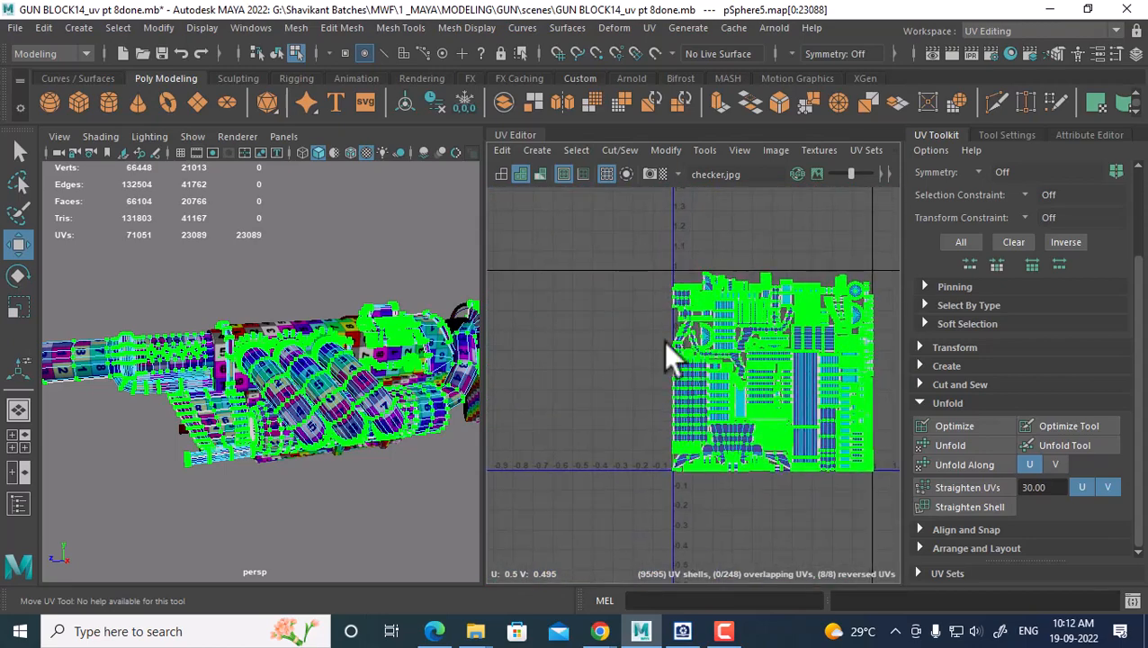
alt+drag(363, 513, 259, 389)
right_drag(216, 370, 311, 125)
click(377, 469)
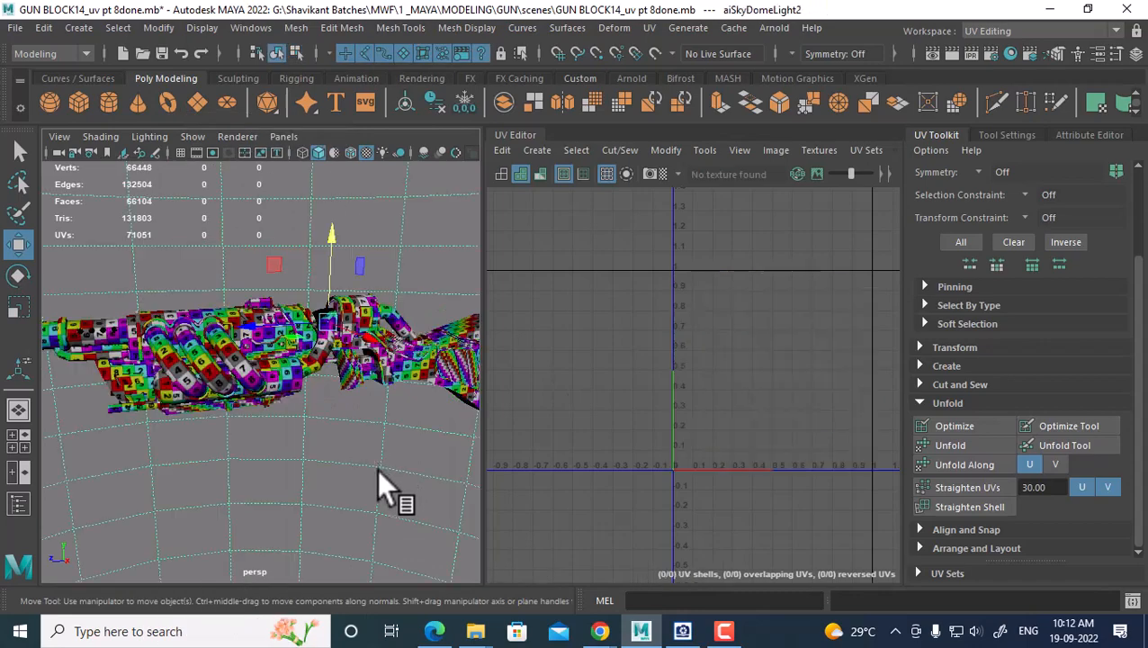
alt+drag(377, 469, 354, 434)
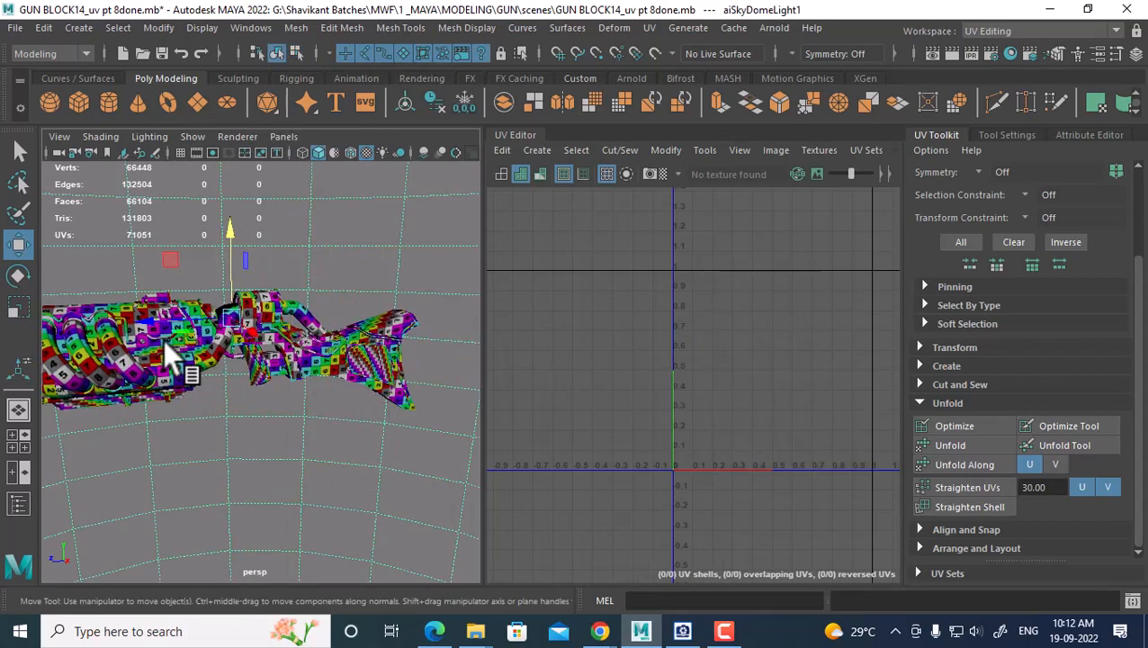
click(174, 309)
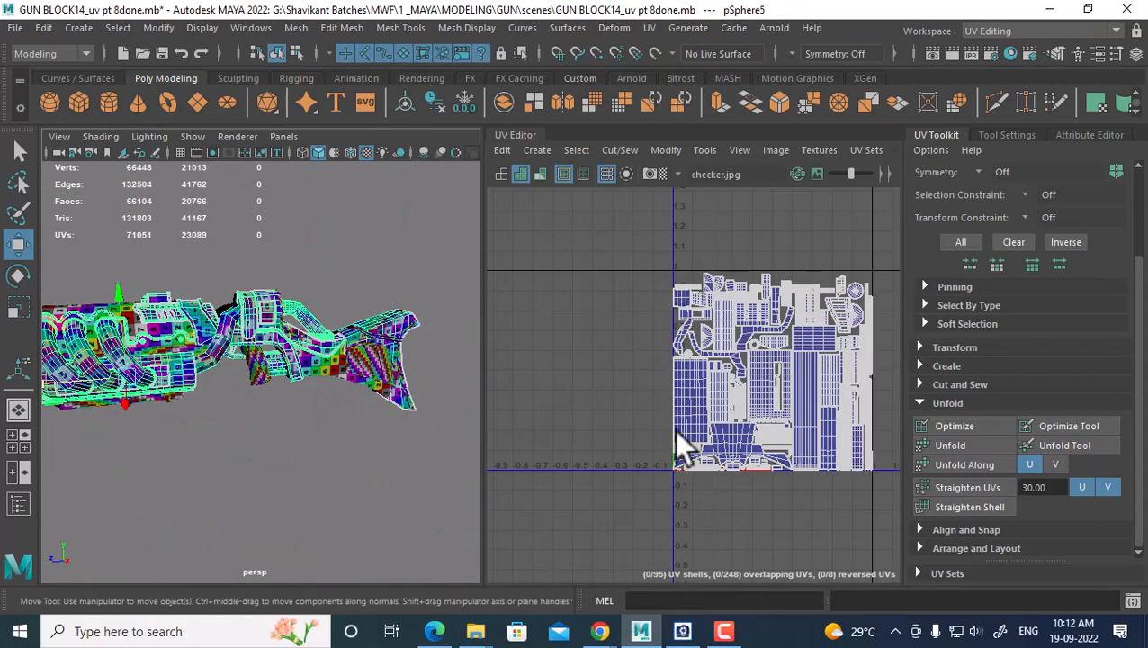
mouse_move(233, 390)
alt+mouse_down()
mouse_move(283, 437)
mouse_move(222, 376)
alt+mouse_up()
Select polySurface61 and lay out all its UV shells into the 0–1 tile
click(223, 374)
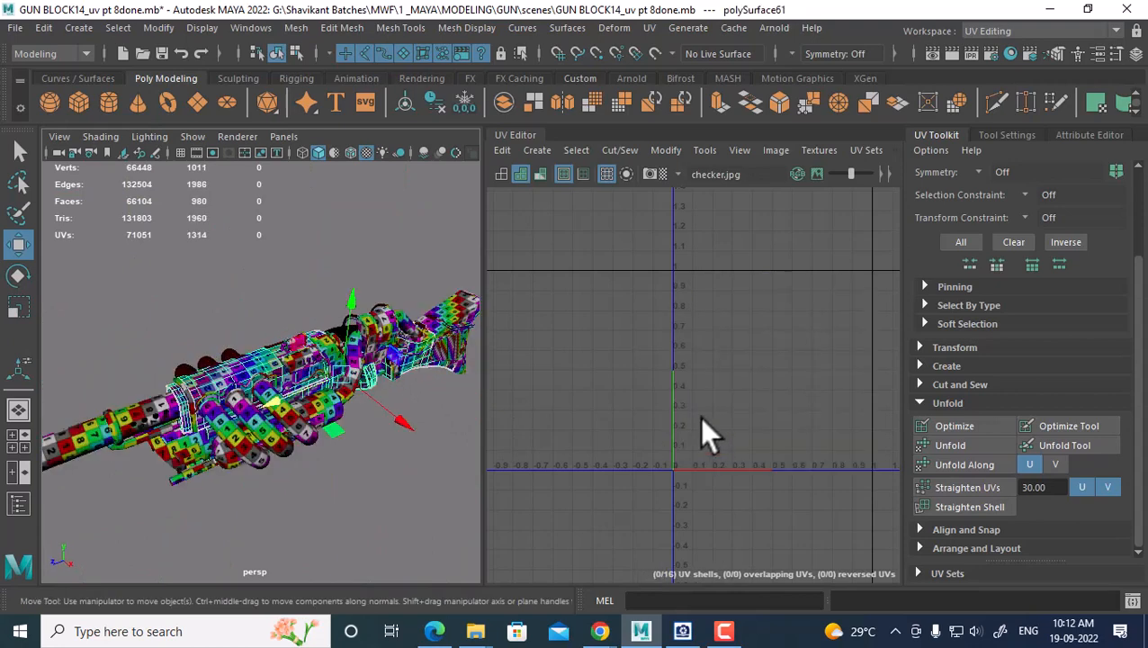
alt+right_drag(699, 417, 670, 401)
alt+middle_drag(711, 376, 545, 325)
alt+middle_drag(697, 348, 556, 362)
alt+right_drag(706, 360, 646, 333)
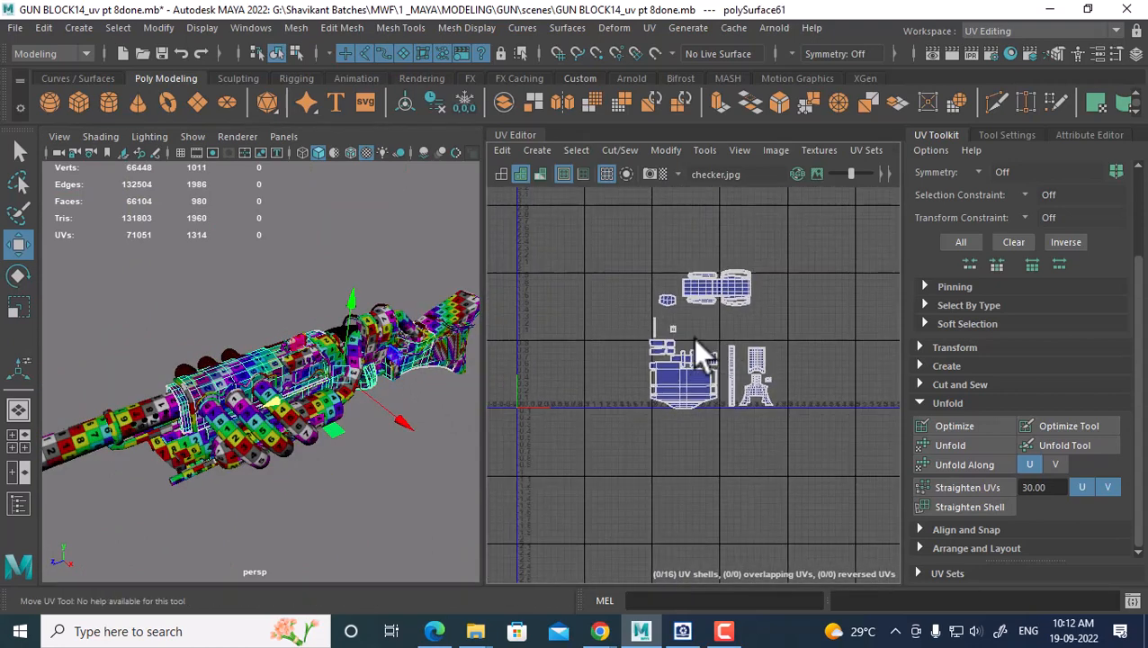
drag(807, 294, 536, 550)
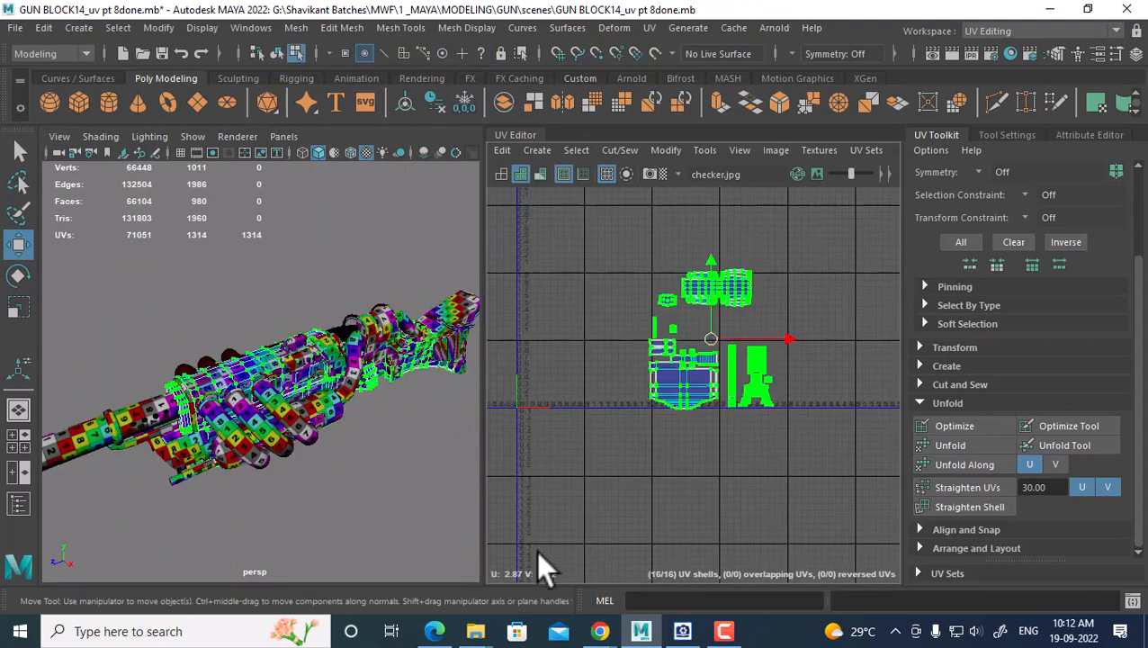
shift+right_drag(745, 288, 585, 326)
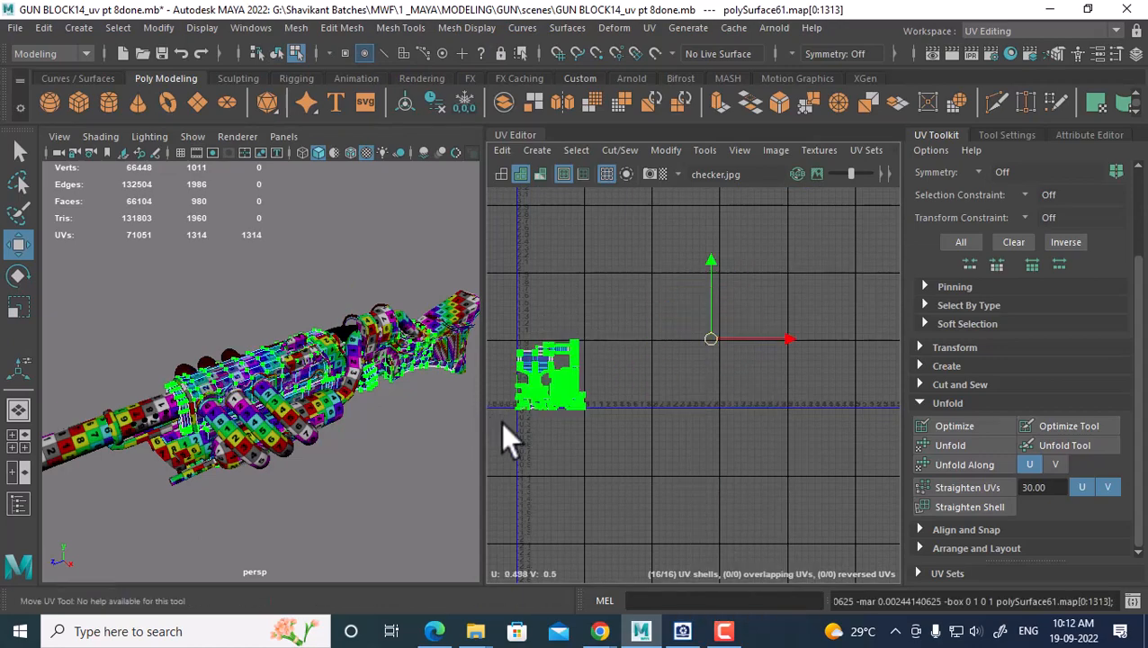
Reselect all 1314 of polySurface61's UVs and bring up the Layout UVs options
scroll(313, 400, up, 5)
alt+drag(313, 401, 261, 393)
scroll(260, 393, up, 3)
alt+middle_drag(274, 396, 328, 434)
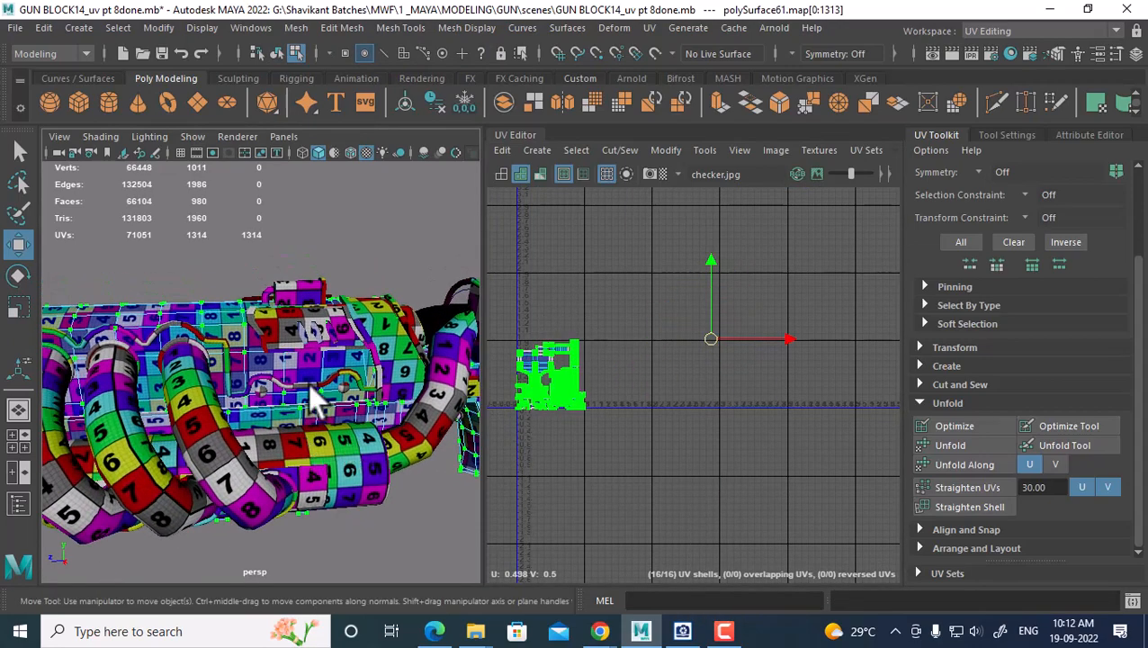
right_drag(308, 384, 411, 131)
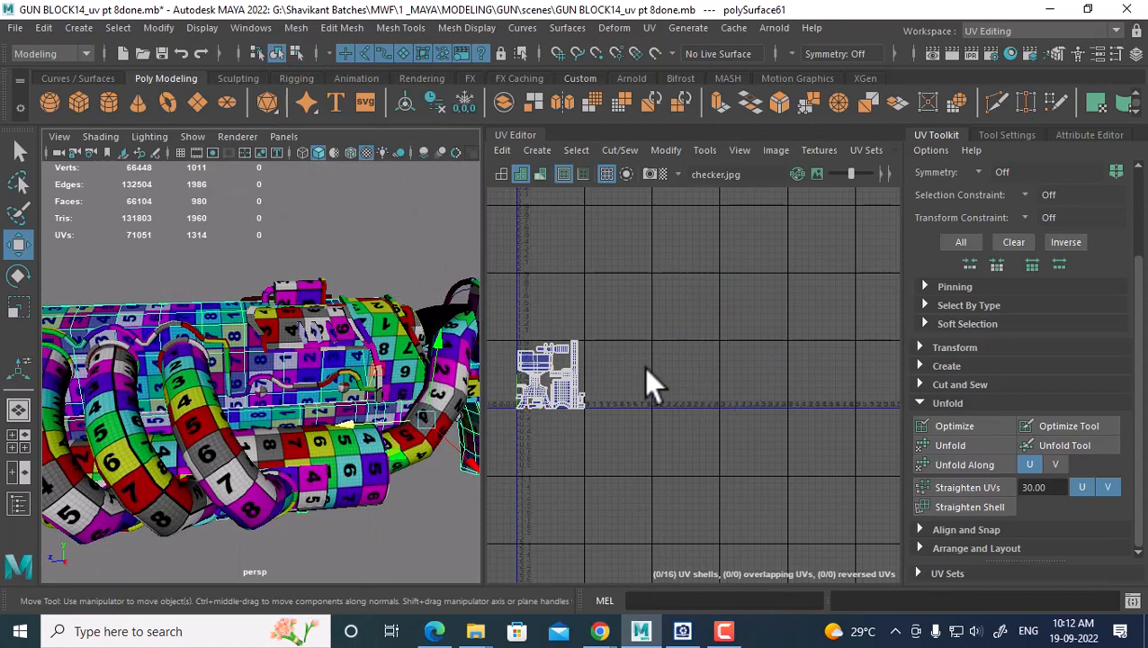
alt+middle_drag(643, 367, 760, 342)
scroll(757, 301, up, 2)
shift+right_click(753, 263)
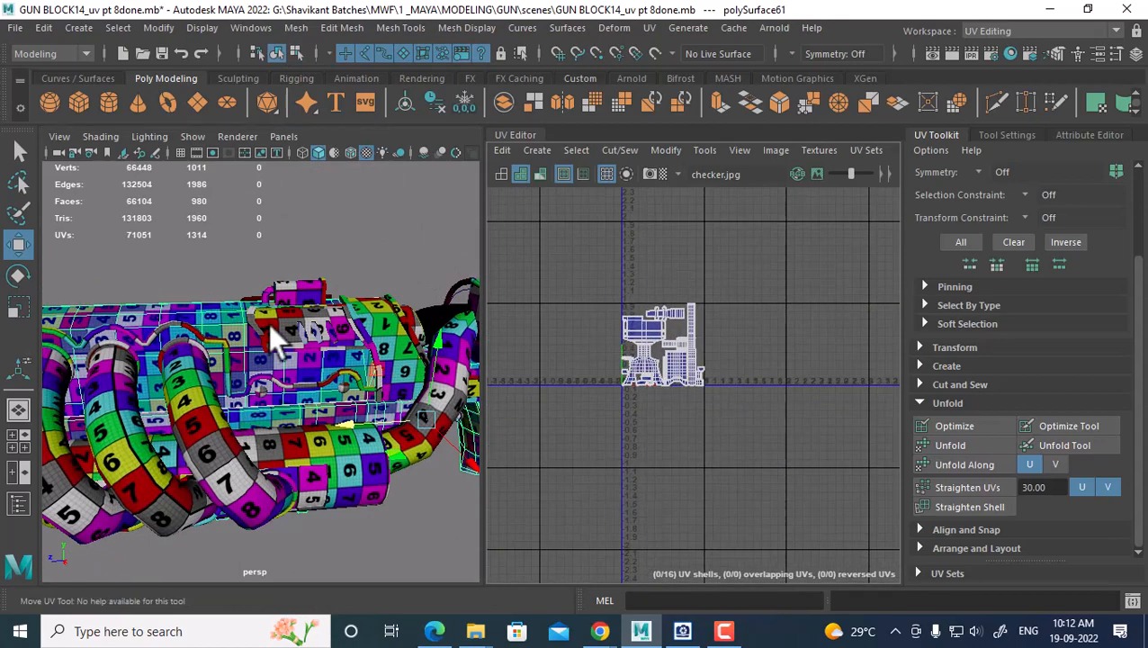
shift+right_drag(307, 230, 309, 173)
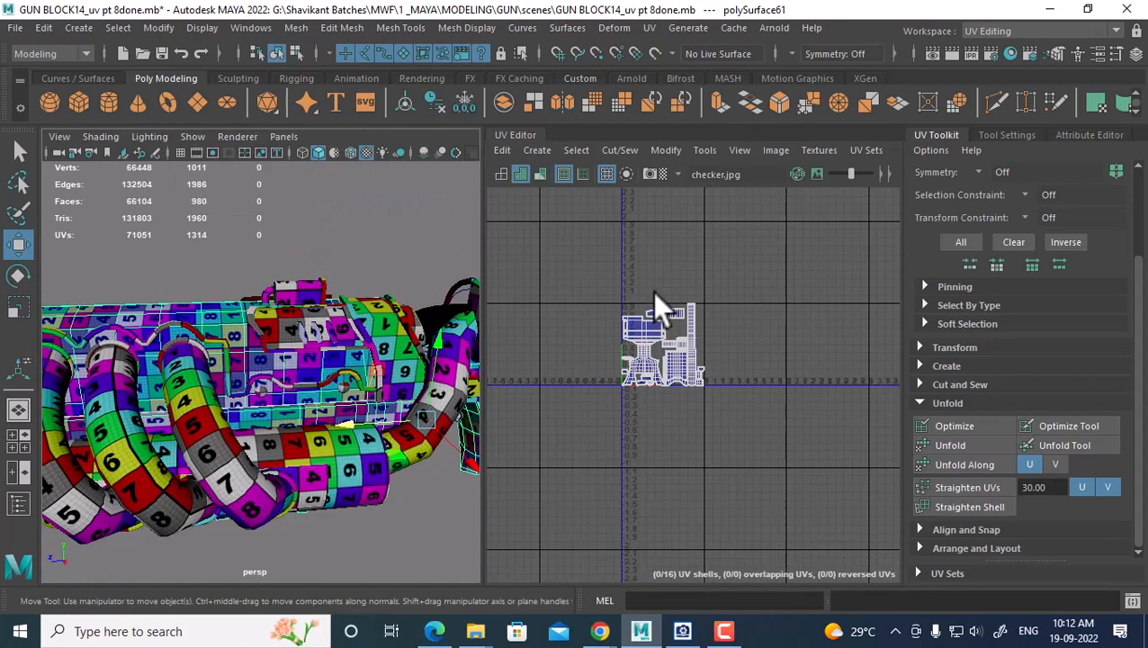
right_drag(653, 291, 730, 293)
drag(729, 276, 581, 468)
shift+right_drag(719, 275, 635, 360)
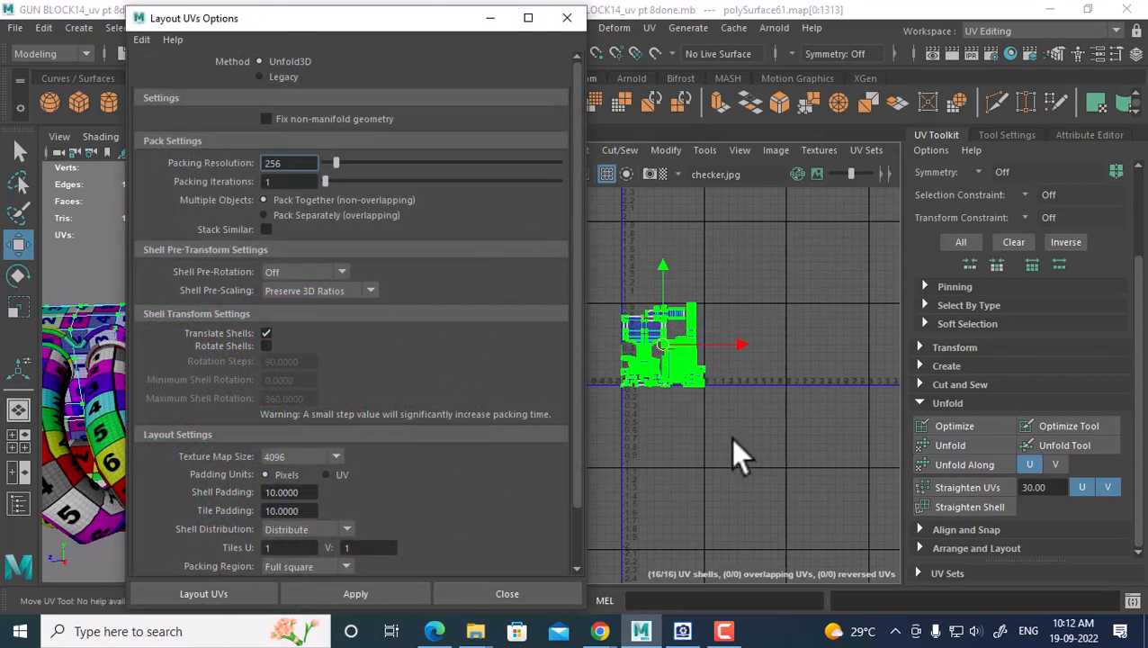
Set Tiles U to 4 so polySurface61's 16 shells spread in one row across four tiles
click(297, 547)
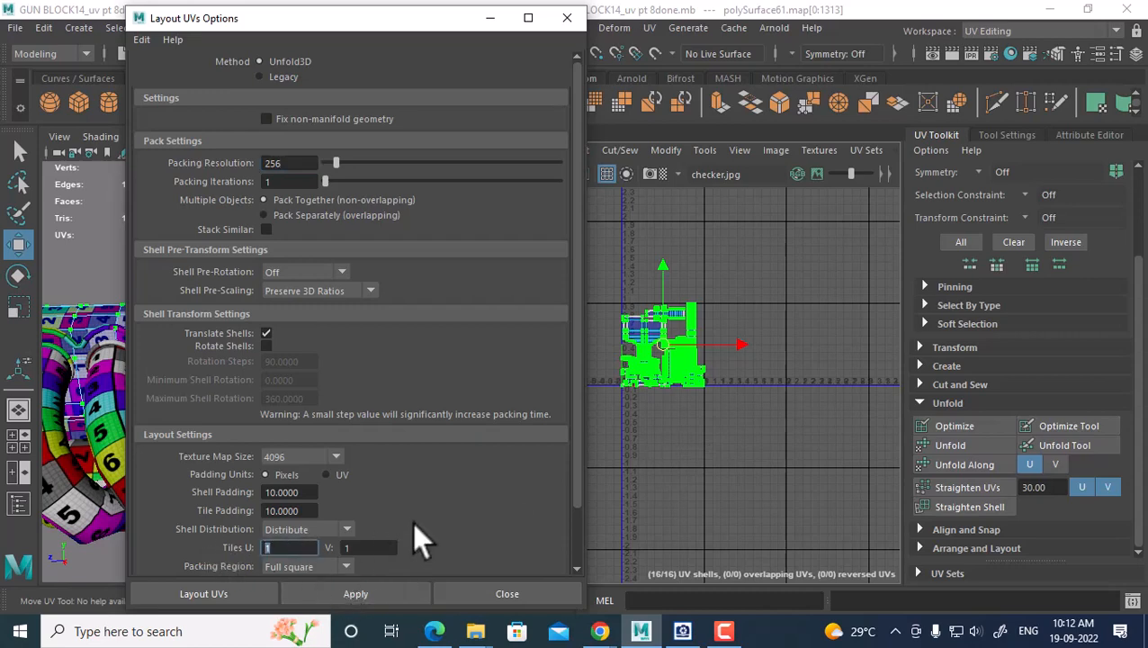
text(4)
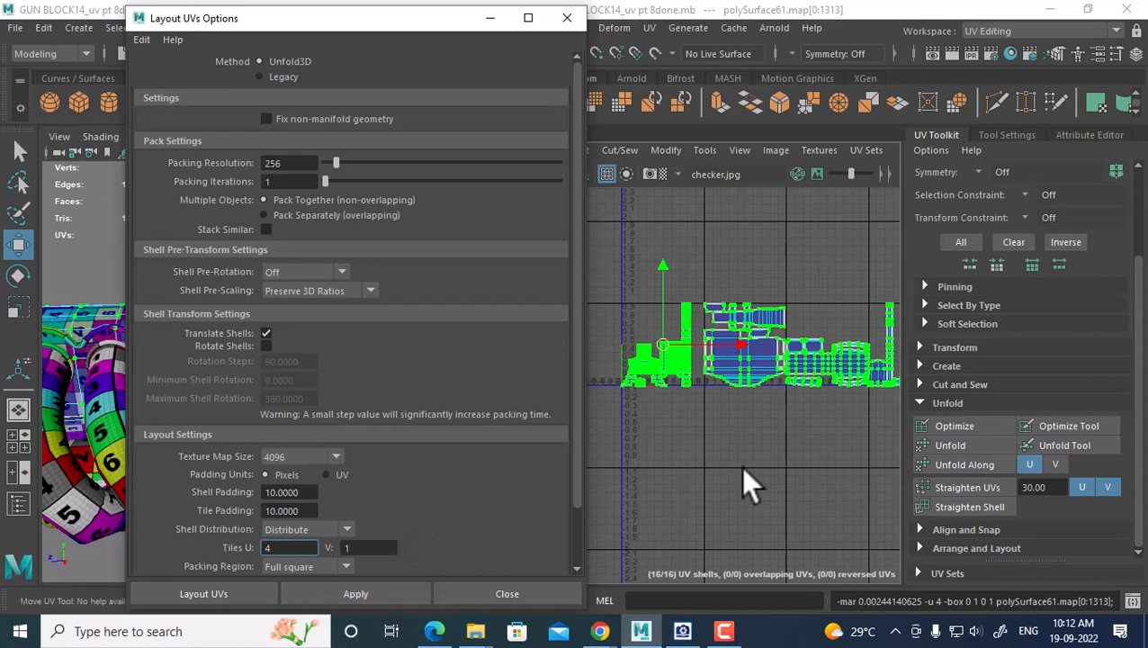
scroll(740, 450, down, 1)
alt+middle_drag(787, 401, 733, 399)
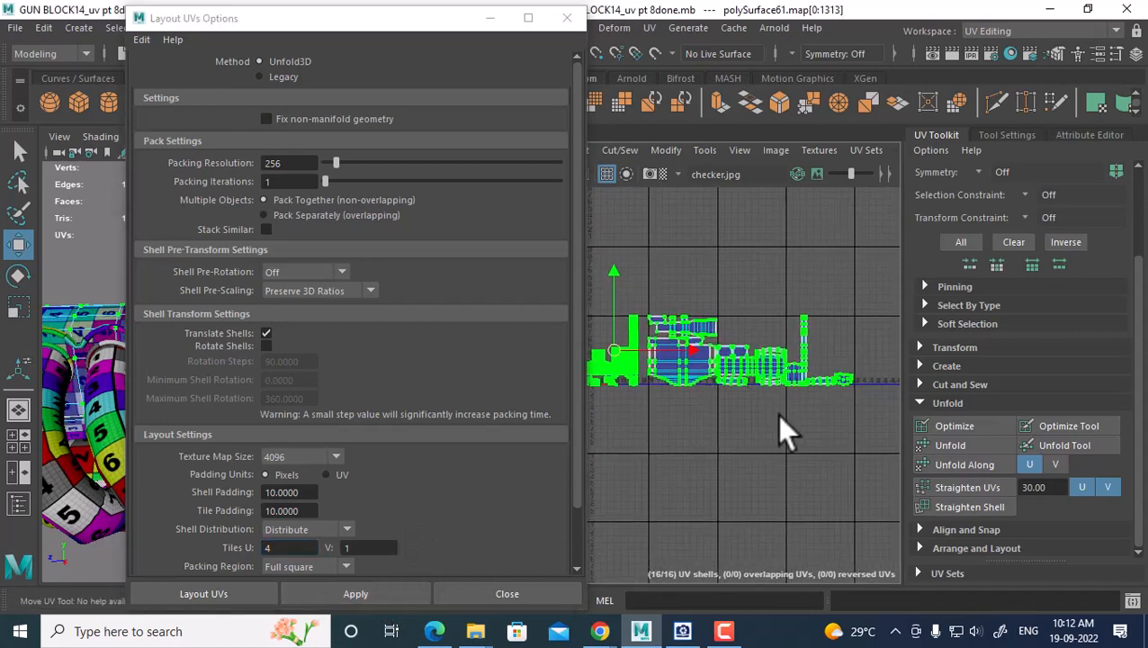
alt+right_drag(779, 417, 814, 459)
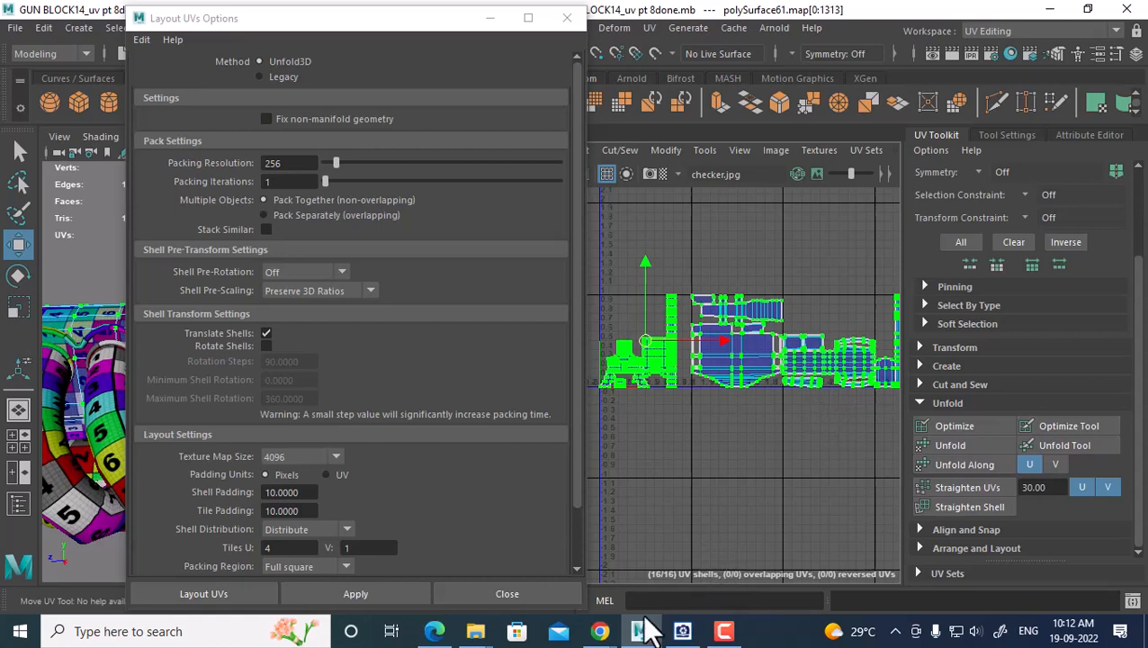
mouse_move(600, 633)
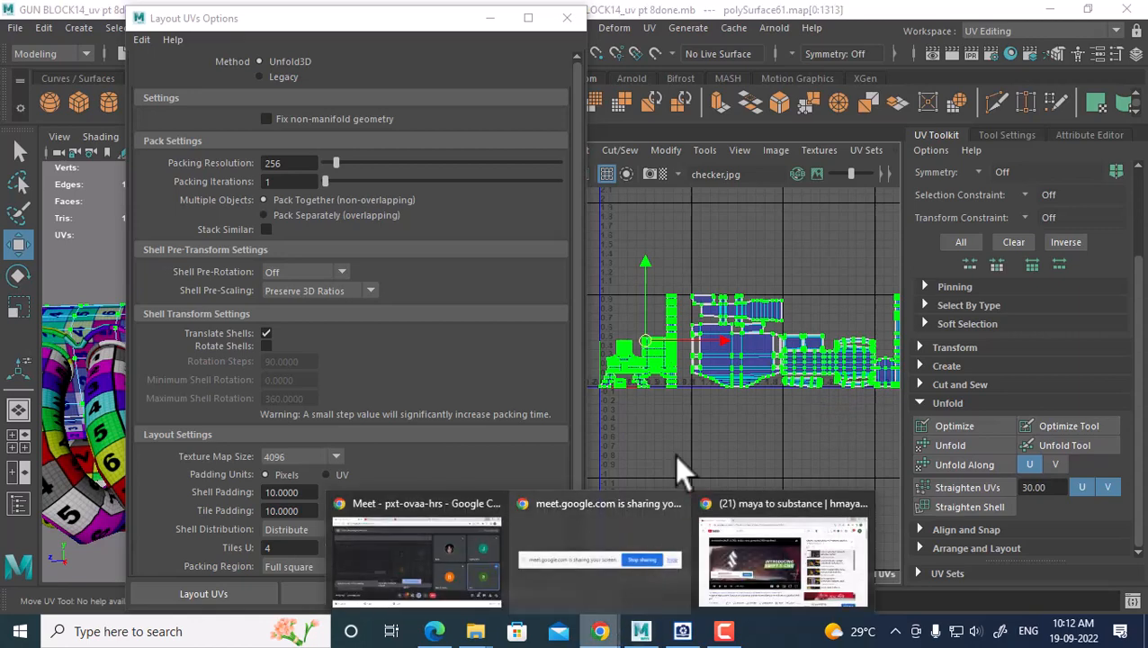
Close the Layout UVs options and bring up the YouTube 'Maya UDIM Tutorial' browser tab
click(761, 510)
click(489, 18)
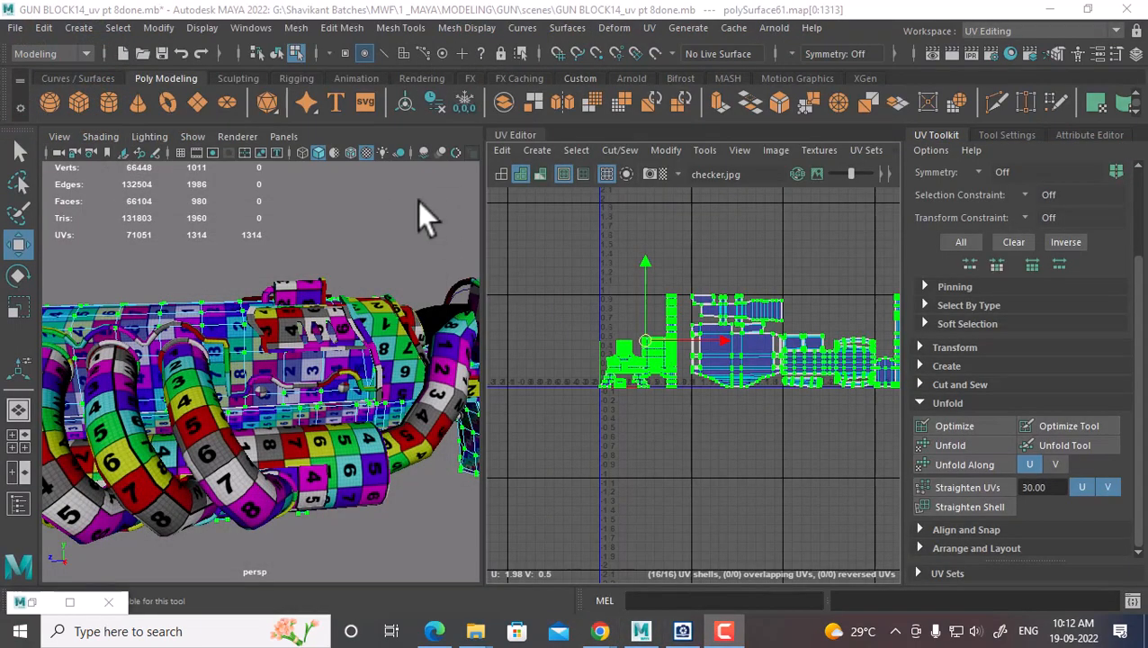
key(alt+Tab)
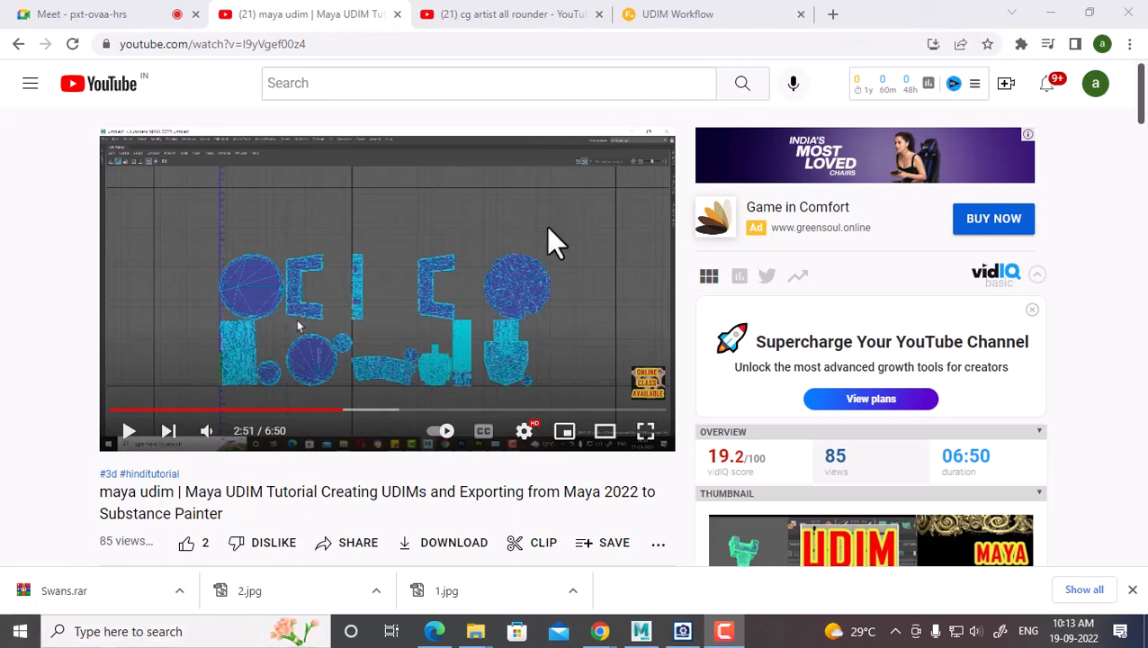
Switch to the 'UDIM Workflow' documentation tab on learn.foundry.com
click(678, 15)
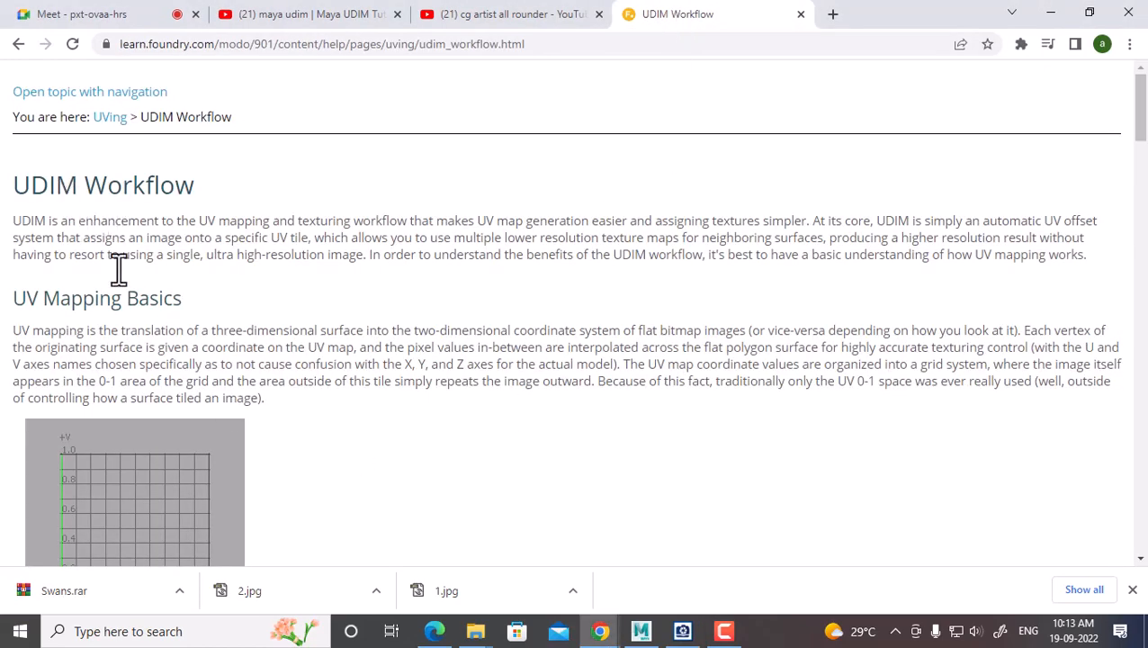
Scroll the UDIM Workflow page to the UDIM Basics section and its 1001–1045 tile grid
scroll(297, 401, down, 9)
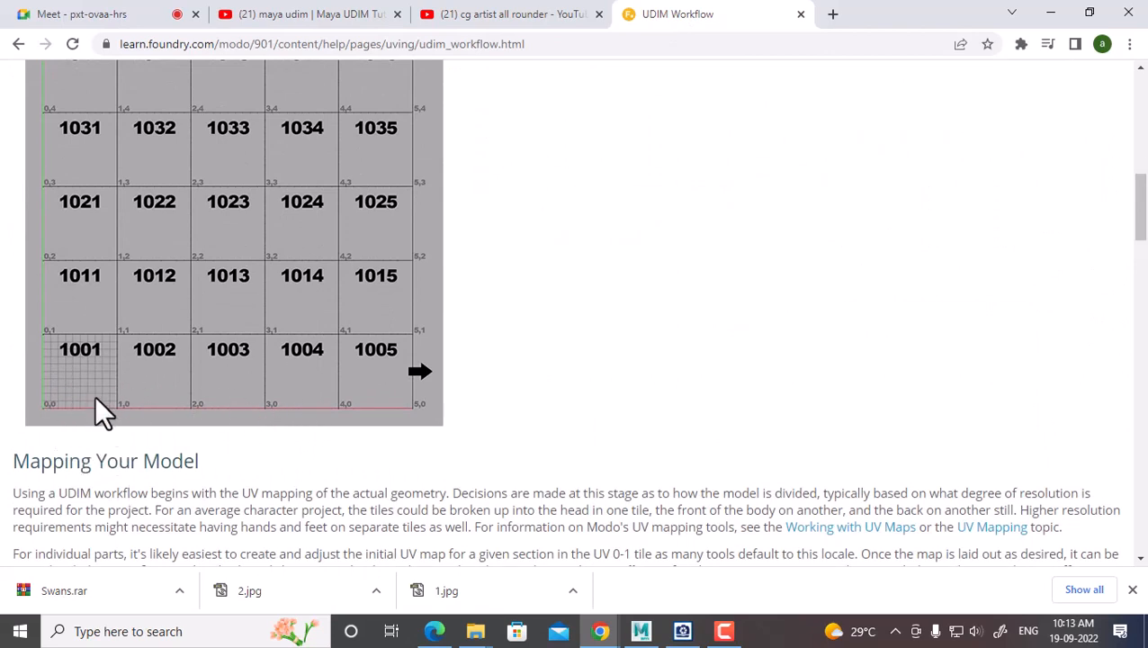
scroll(310, 414, up, 3)
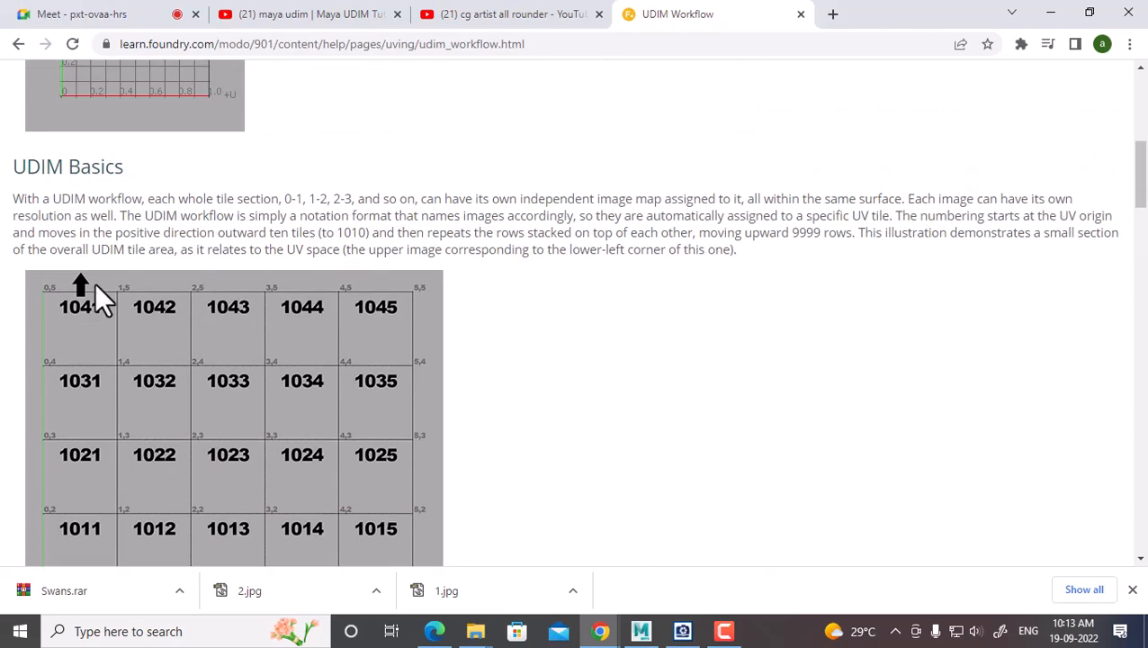
scroll(98, 344, down, 2)
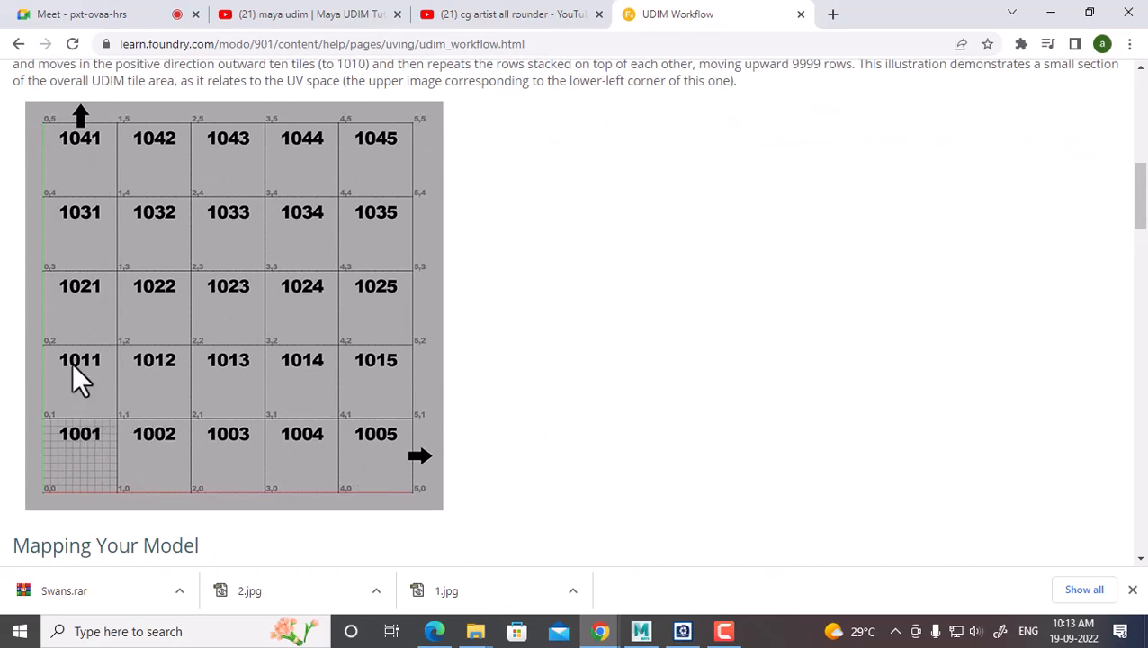
scroll(366, 414, down, 7)
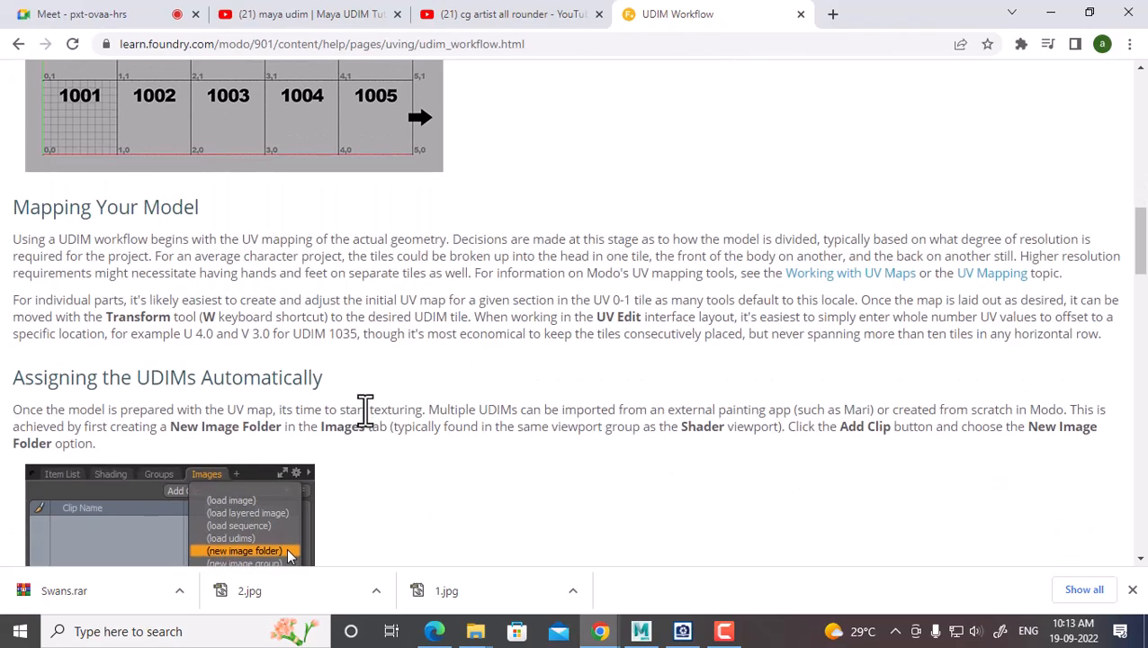
scroll(368, 415, up, 5)
scroll(368, 416, up, 4)
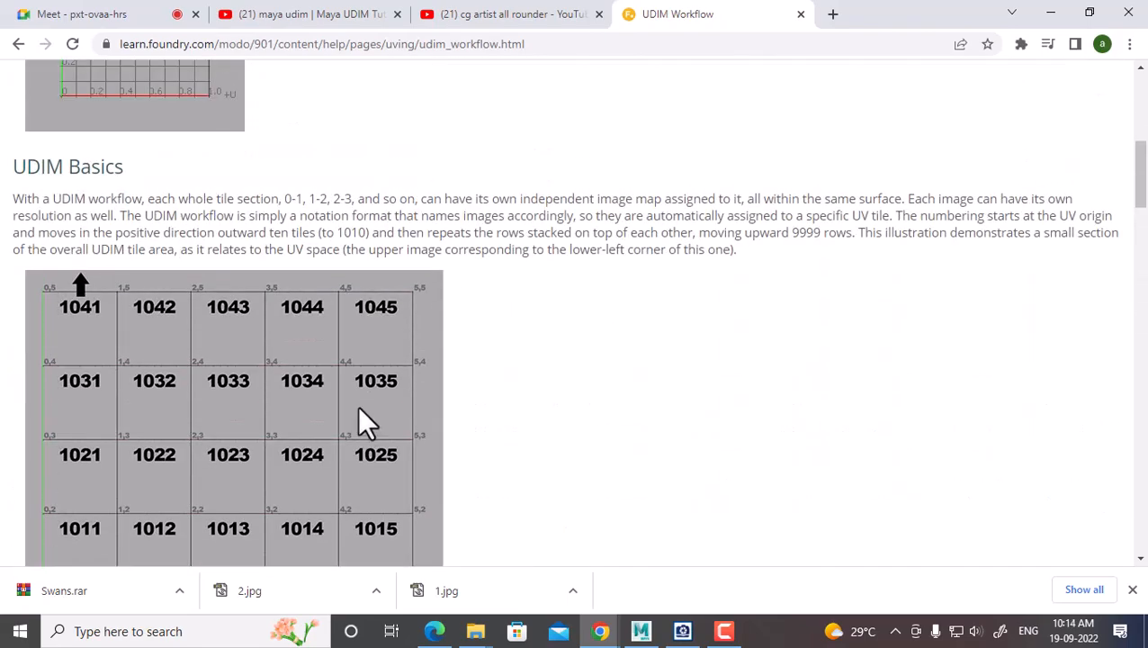
Back in Maya, re-lay out the part's shells with Tiles U set to 1, then close the options
click(645, 630)
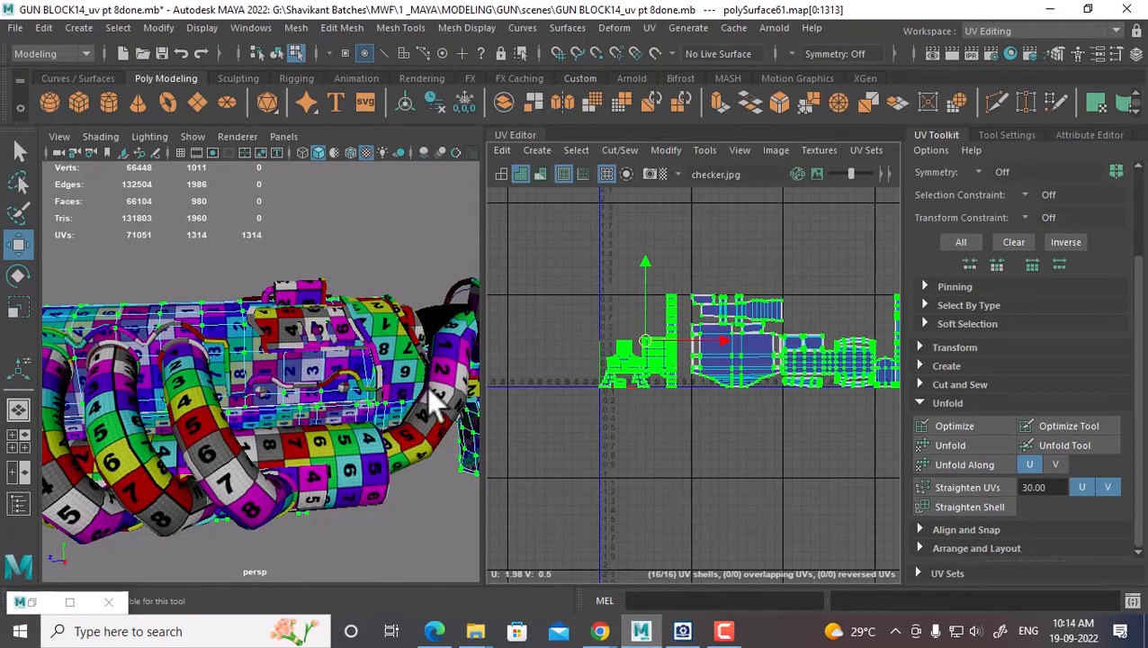
shift+right_click(754, 272)
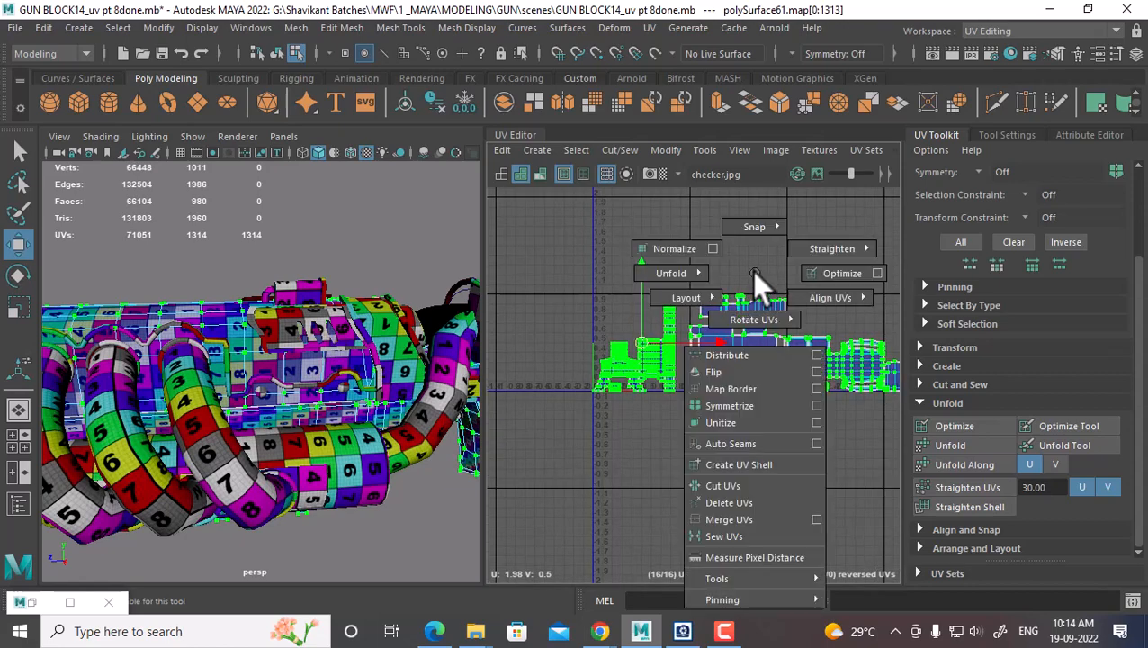
shift+right_drag(753, 272, 644, 330)
double_click(277, 547)
text(4)
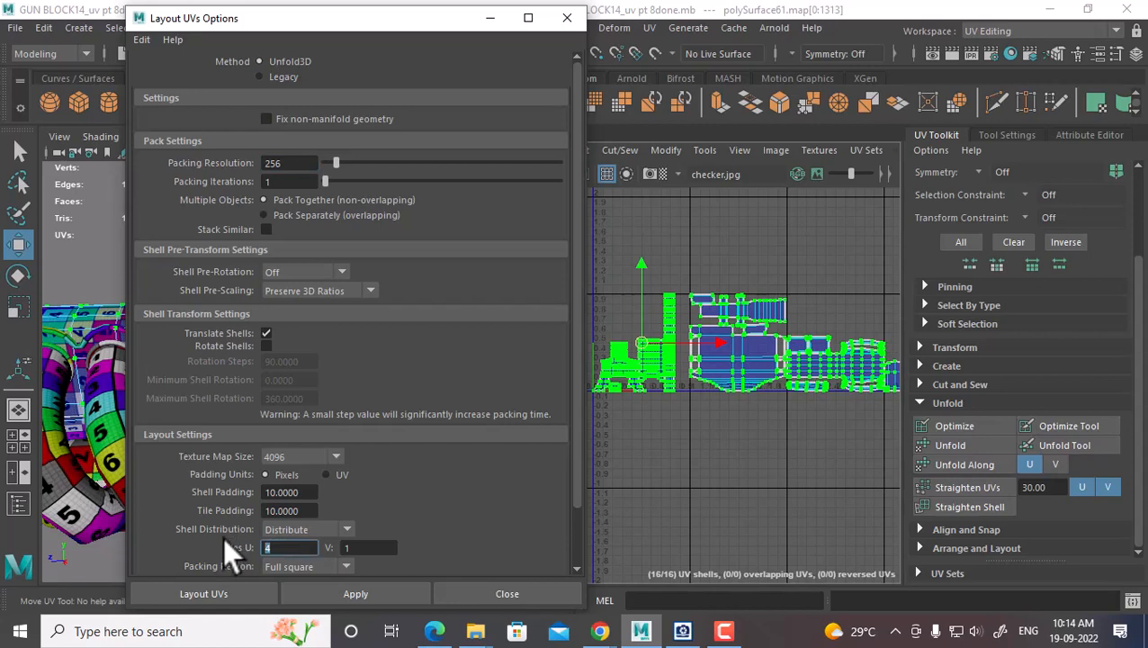
text(1)
click(366, 592)
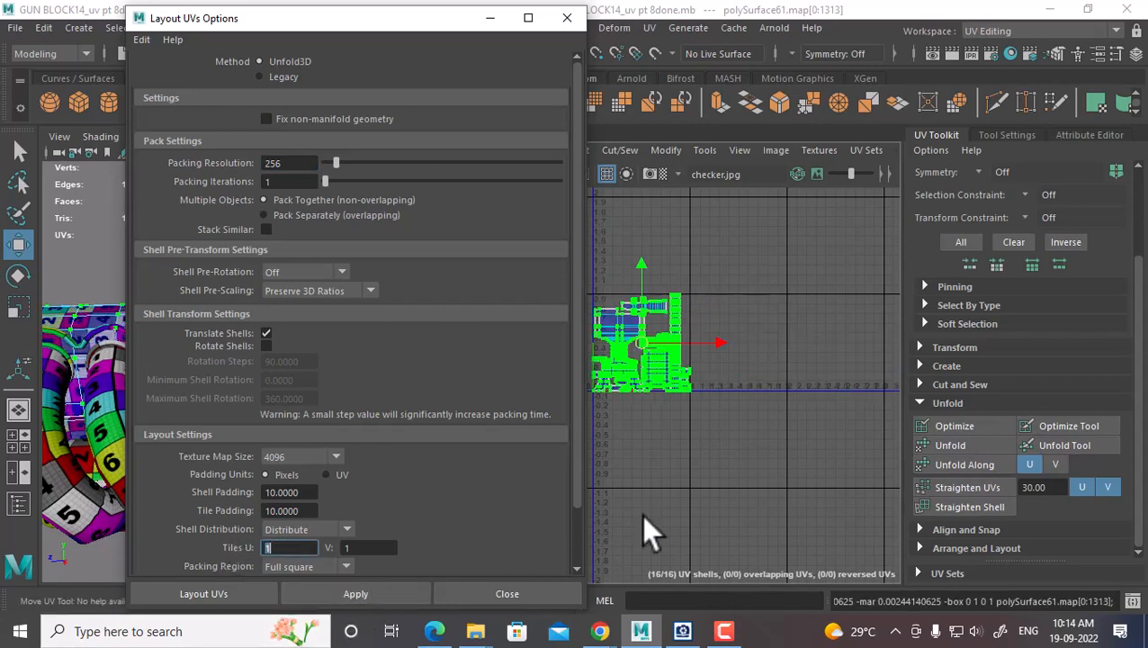
click(547, 592)
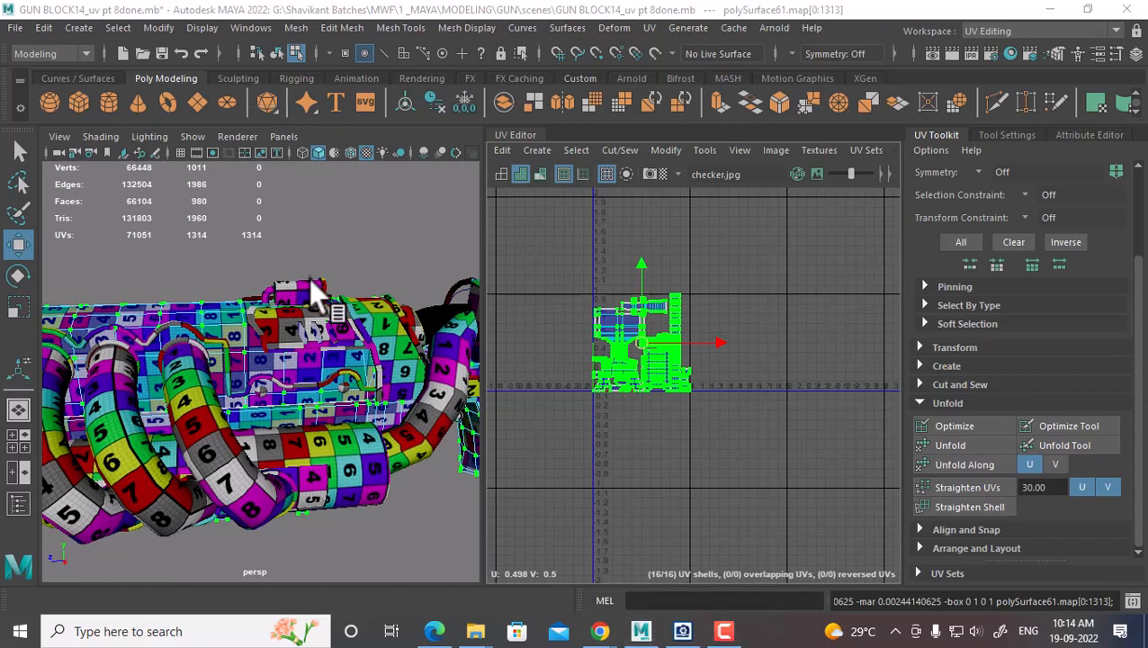
Select pSphere5 on its own, dropping the body mesh from the selection
right_drag(405, 321, 489, 142)
click(402, 343)
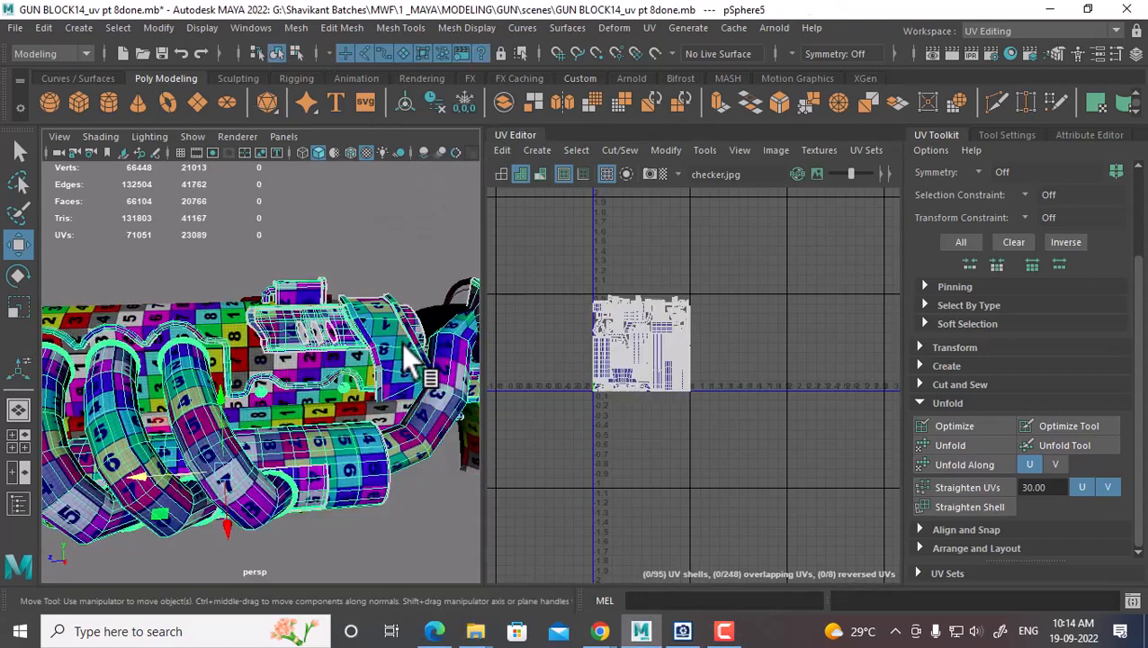
scroll(702, 376, up, 3)
alt+middle_drag(700, 376, 722, 377)
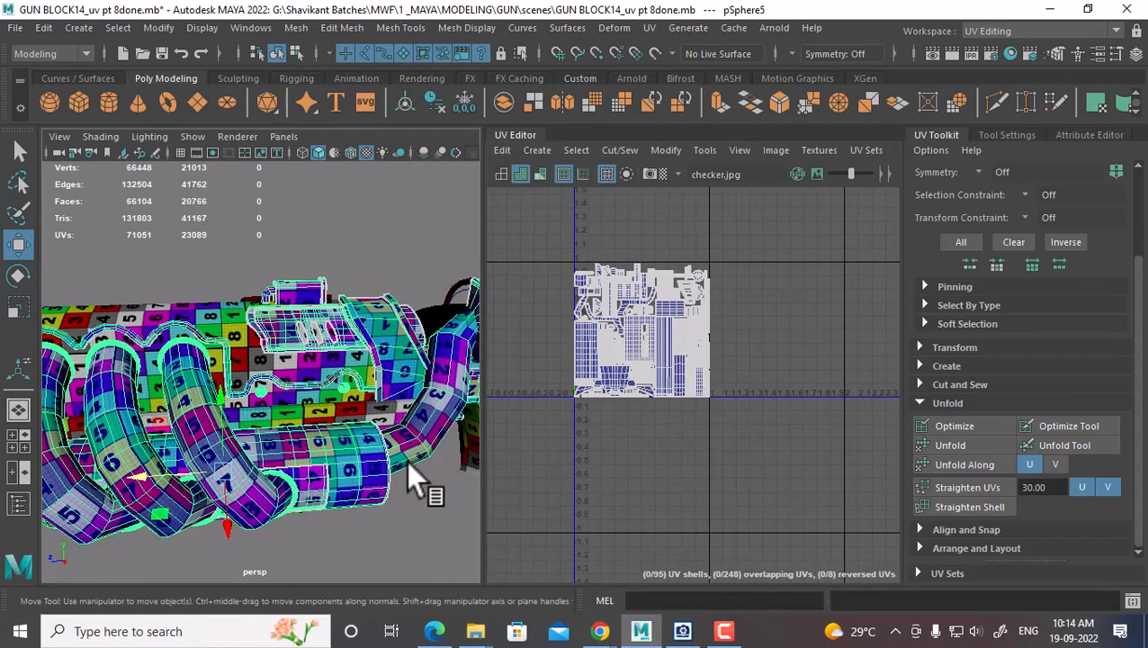
alt+drag(385, 480, 392, 488)
click(279, 377)
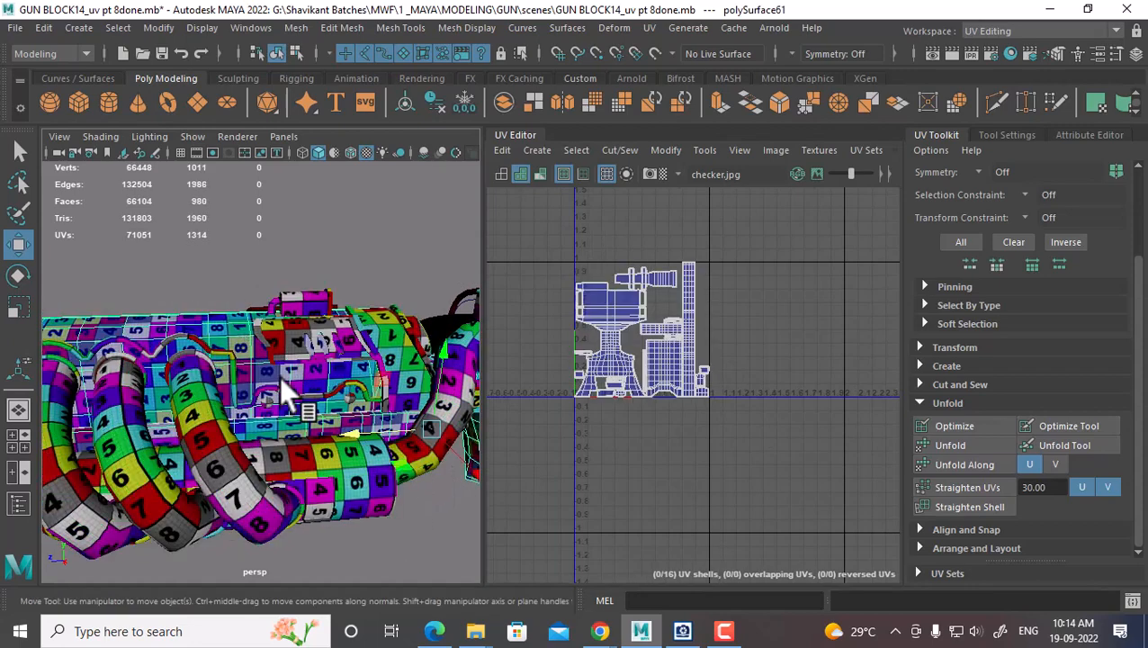
shift+click(345, 481)
click(332, 516)
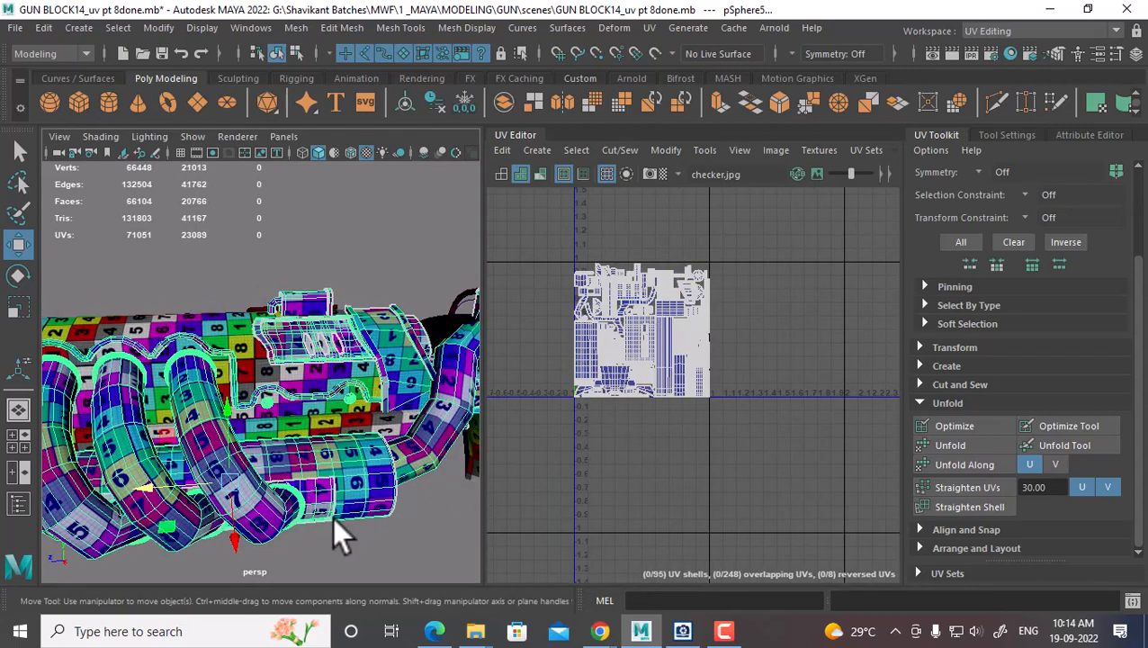
alt+right_drag(353, 486, 292, 463)
alt+drag(292, 463, 383, 392)
Select the grip panel mesh nurbsToPoly21 as a whole object
click(382, 392)
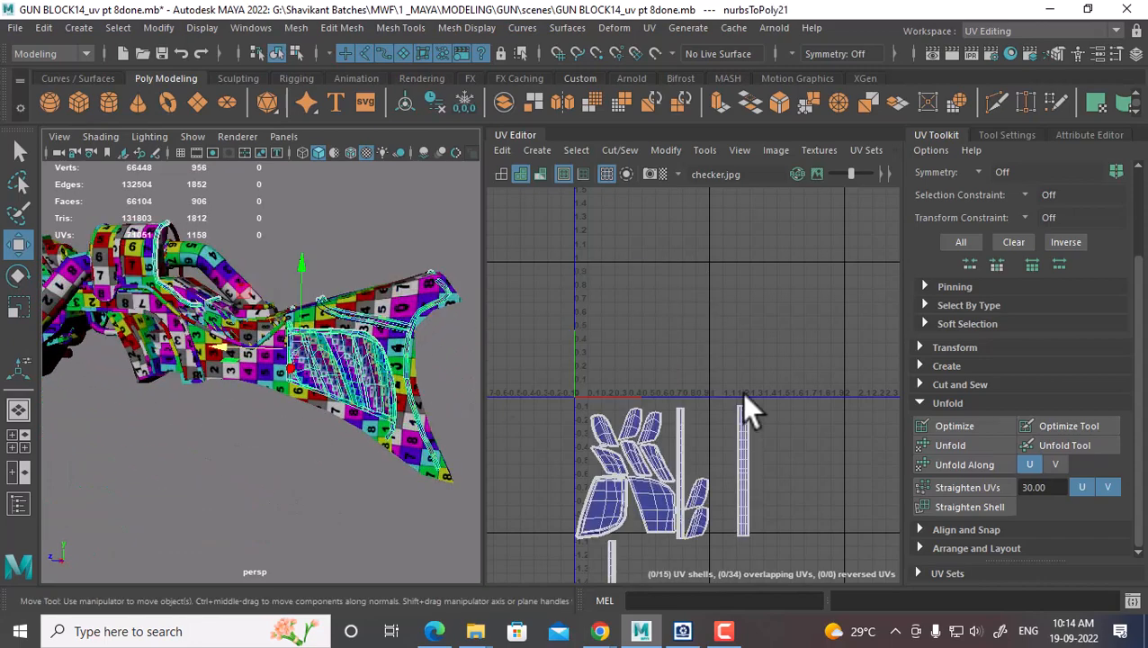
right_drag(655, 356, 731, 358)
scroll(307, 346, up, 5)
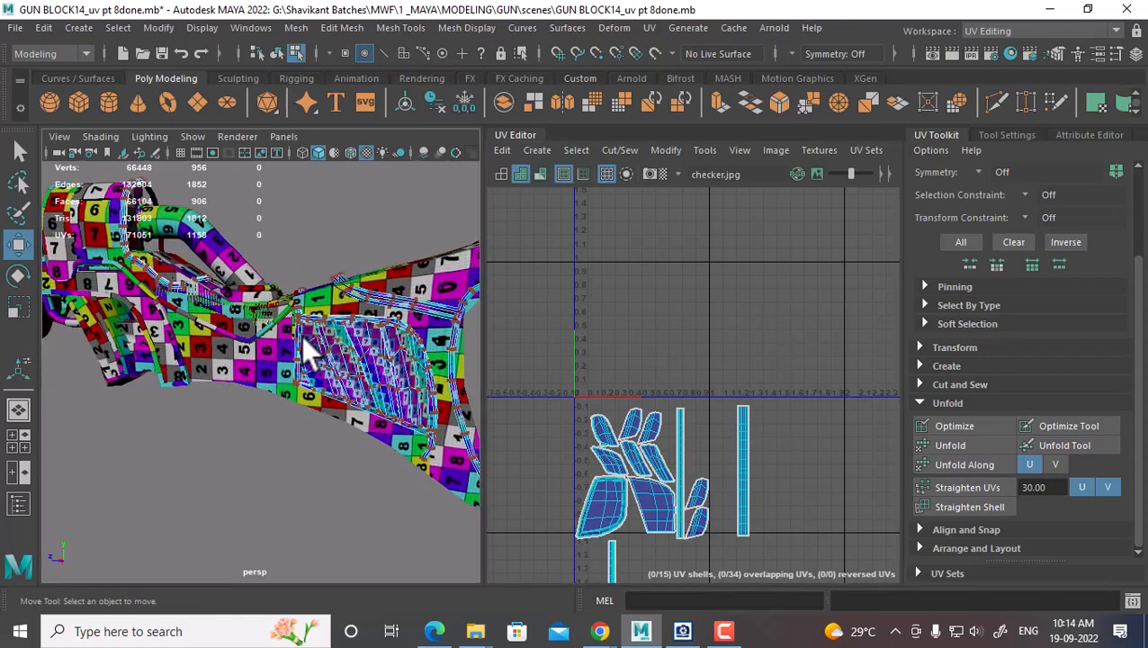
right_drag(308, 347, 396, 144)
click(322, 475)
click(358, 370)
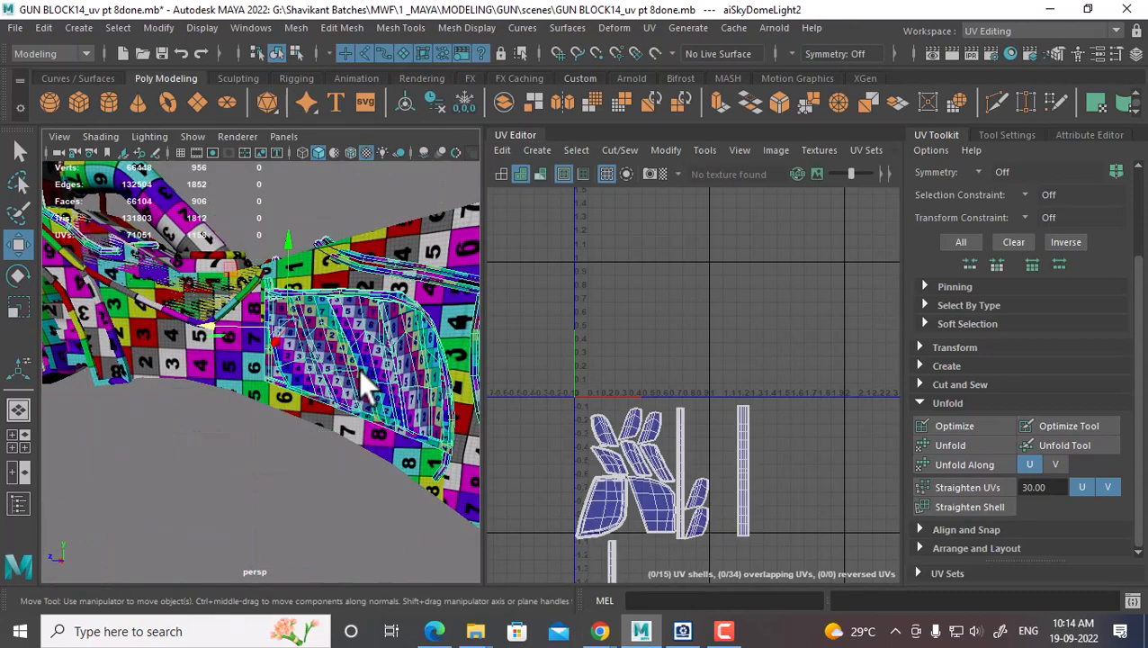
Select all 15 grip UV shells and lay them out inside the first tile
shift+right_click(726, 308)
right_drag(709, 365, 761, 367)
alt+middle_drag(747, 418, 763, 289)
drag(827, 255, 572, 608)
shift+right_drag(797, 265, 633, 324)
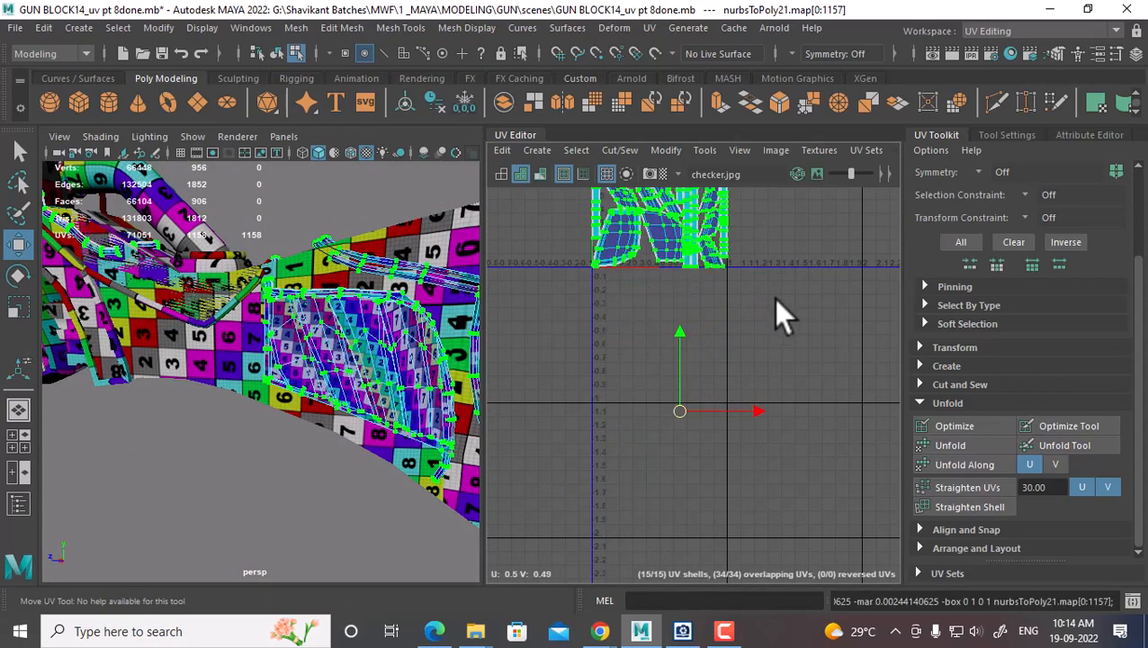
alt+middle_drag(774, 298, 794, 489)
scroll(795, 489, up, 2)
alt+middle_drag(709, 371, 766, 413)
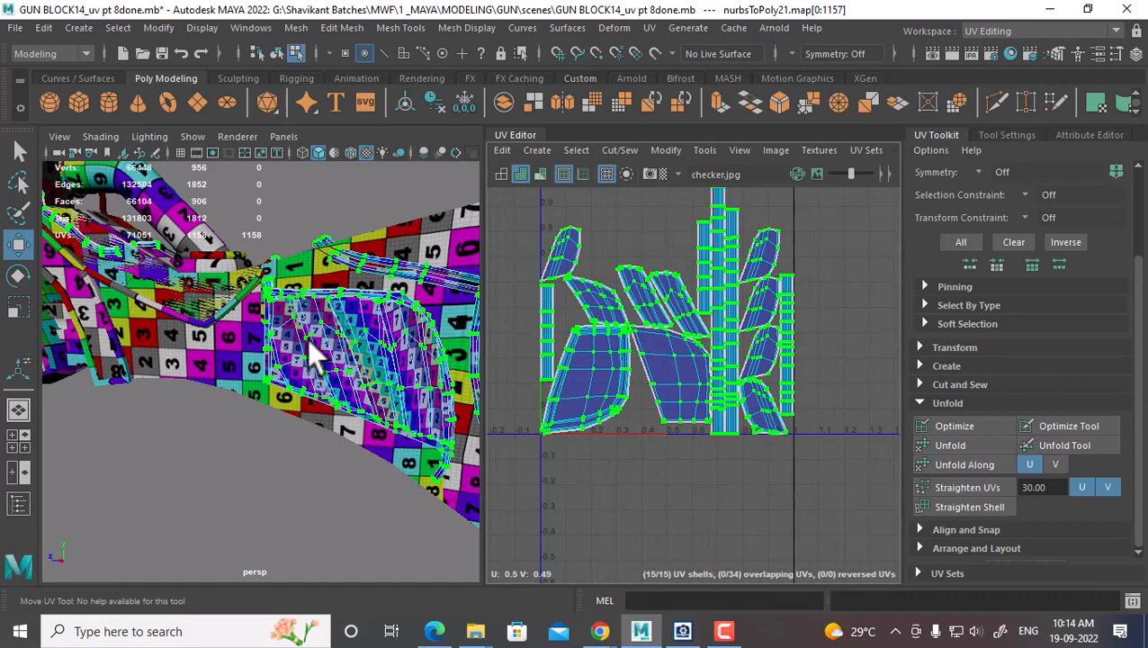
alt+drag(308, 351, 246, 397)
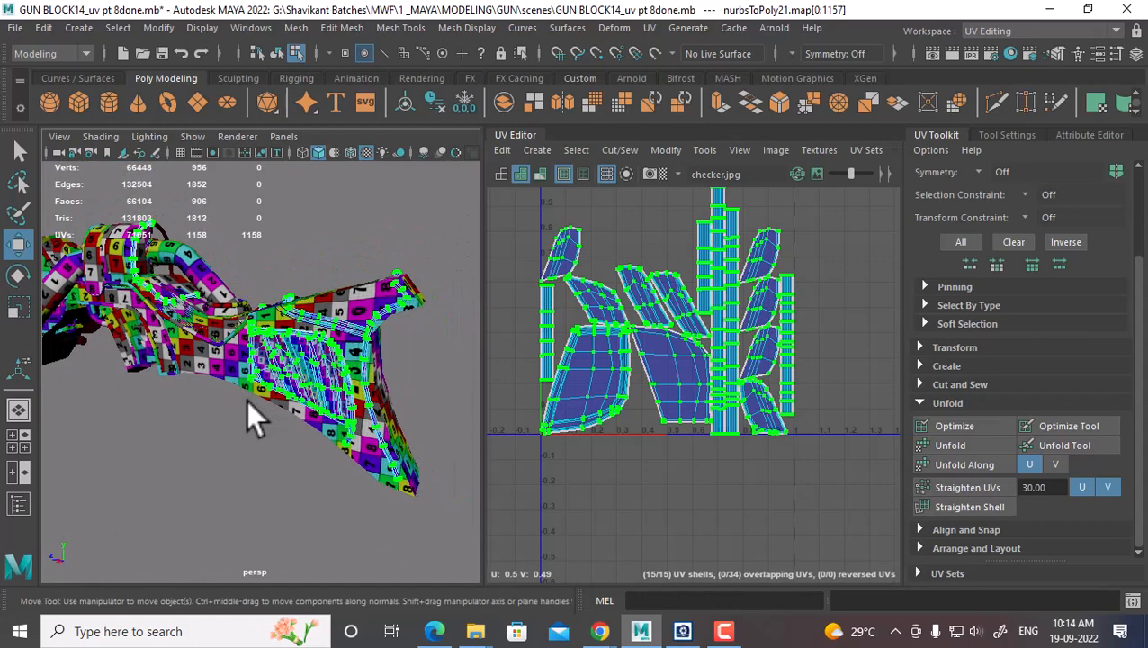
Select all of pSphere5's UVs and move the whole layout one tile left, to negative U
click(387, 310)
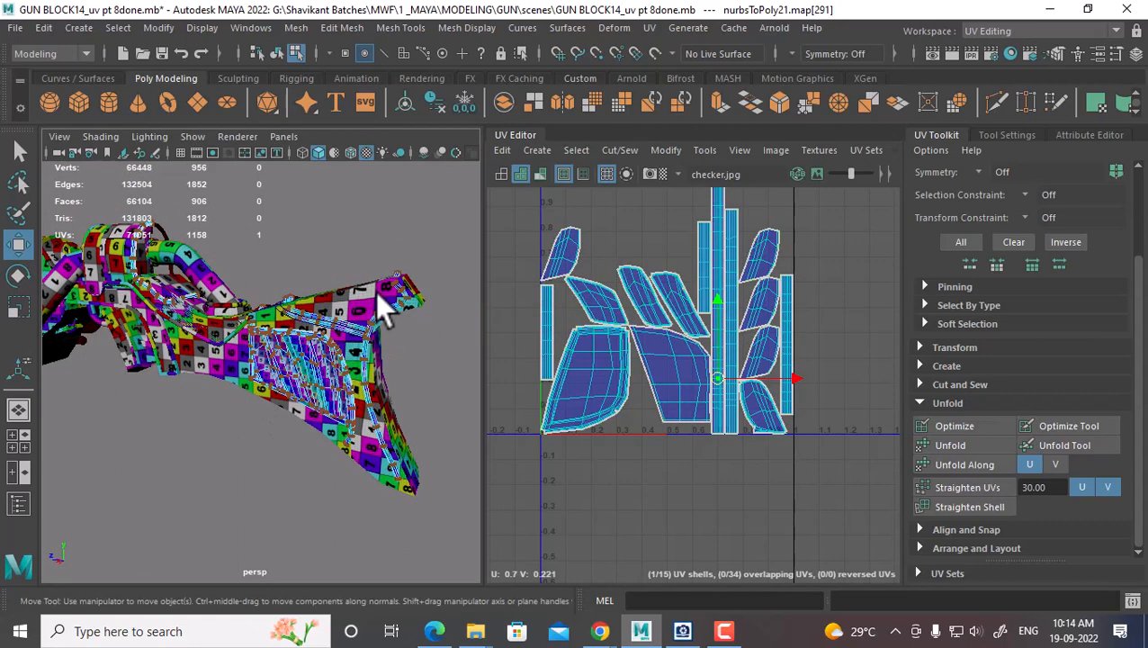
right_drag(397, 343, 454, 137)
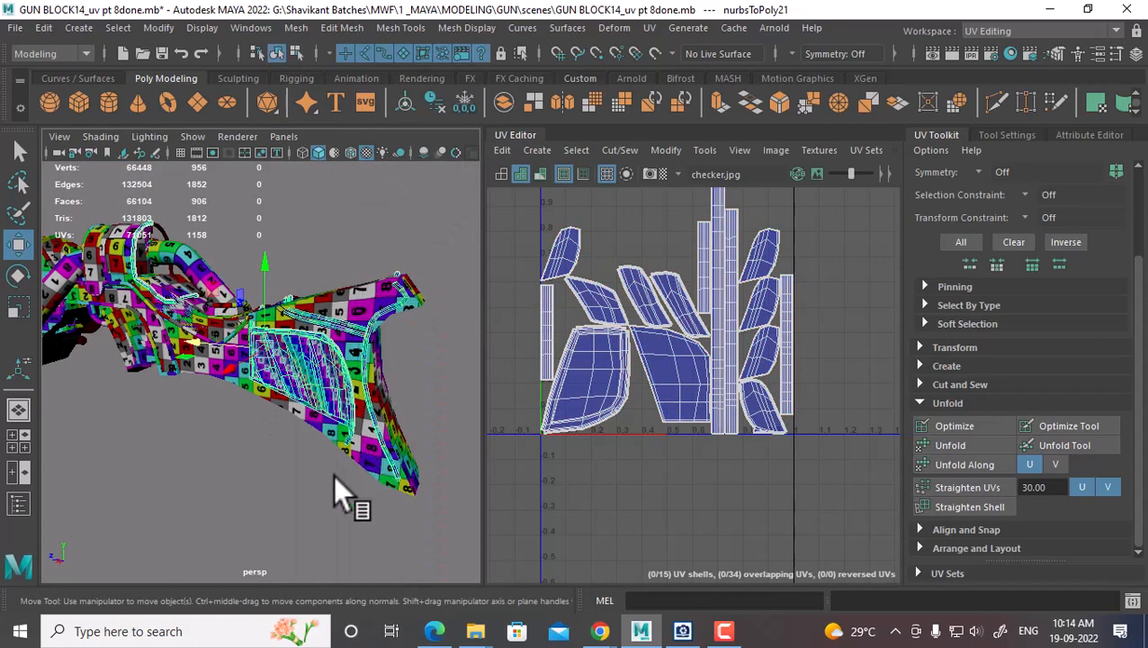
click(333, 475)
click(356, 326)
alt+middle_drag(288, 366, 446, 378)
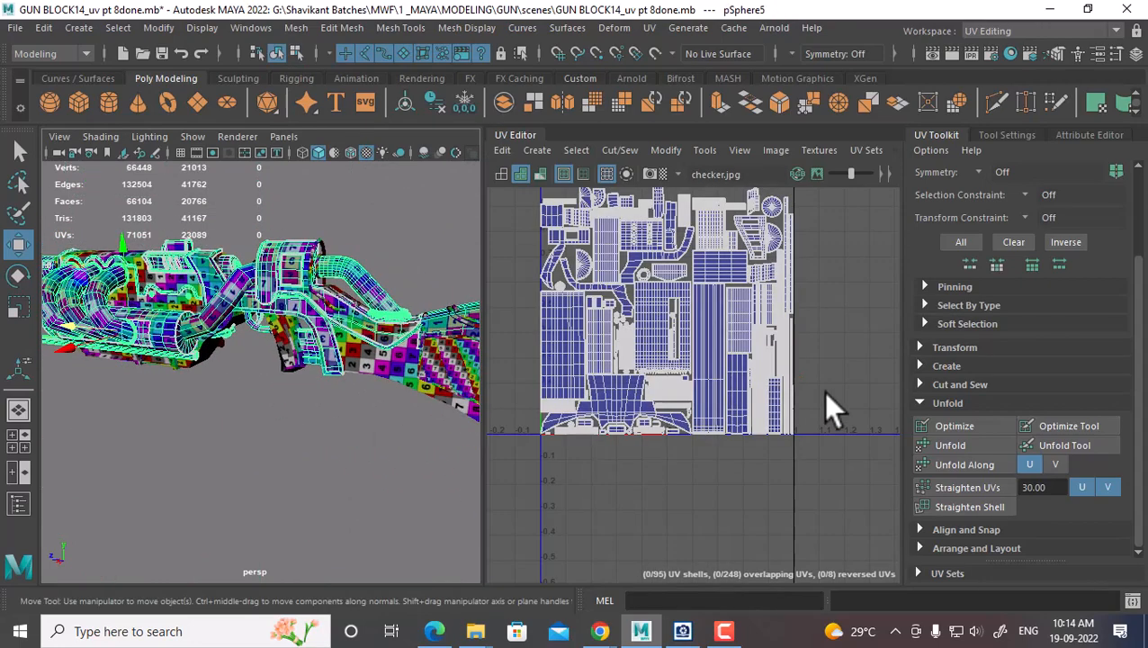
alt+right_drag(817, 387, 768, 340)
right_drag(695, 316, 770, 316)
scroll(817, 288, down, 1)
drag(841, 214, 504, 533)
drag(806, 325, 652, 330)
alt+drag(191, 363, 302, 366)
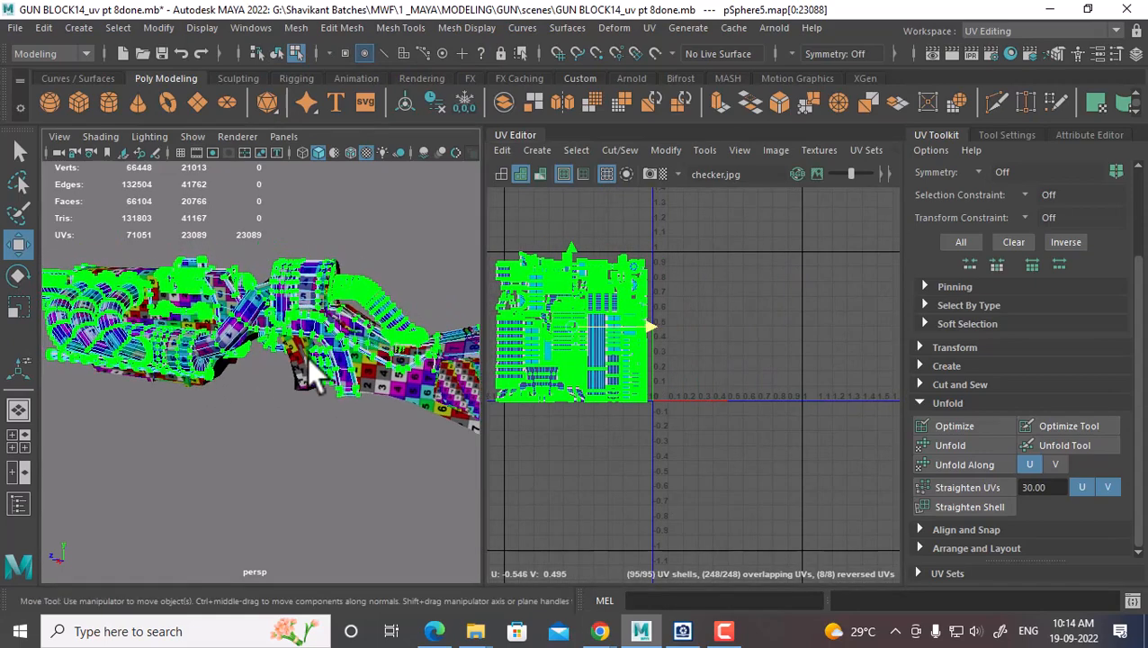
Move polySurface61's UV shells down into the tile below 0–1
right_drag(368, 257, 434, 158)
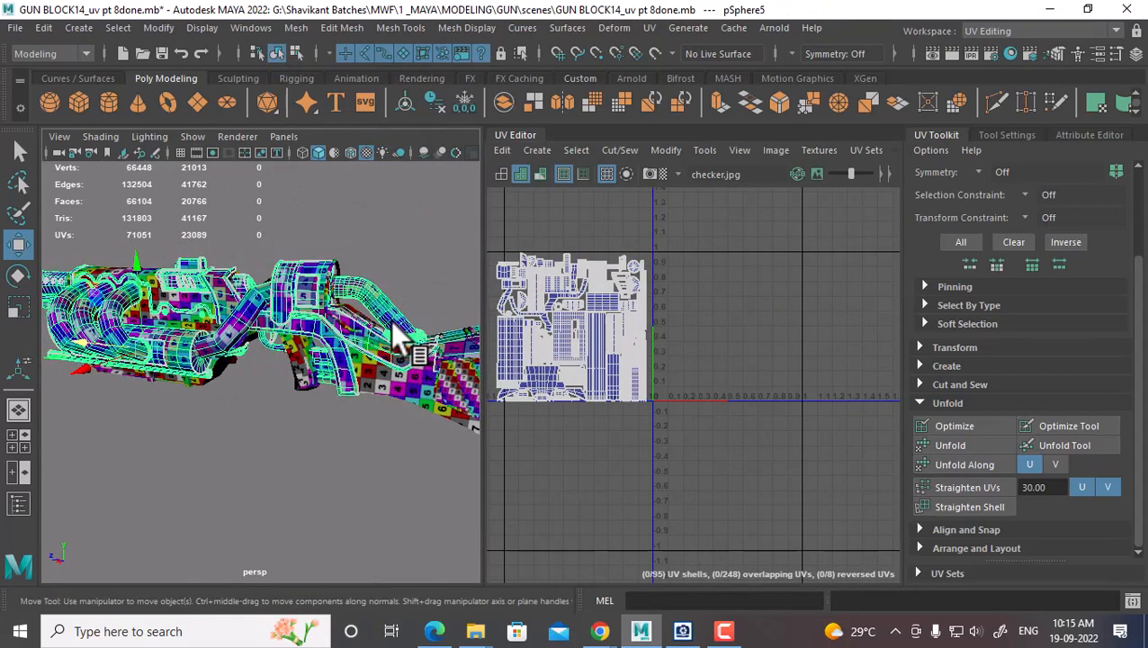
click(430, 412)
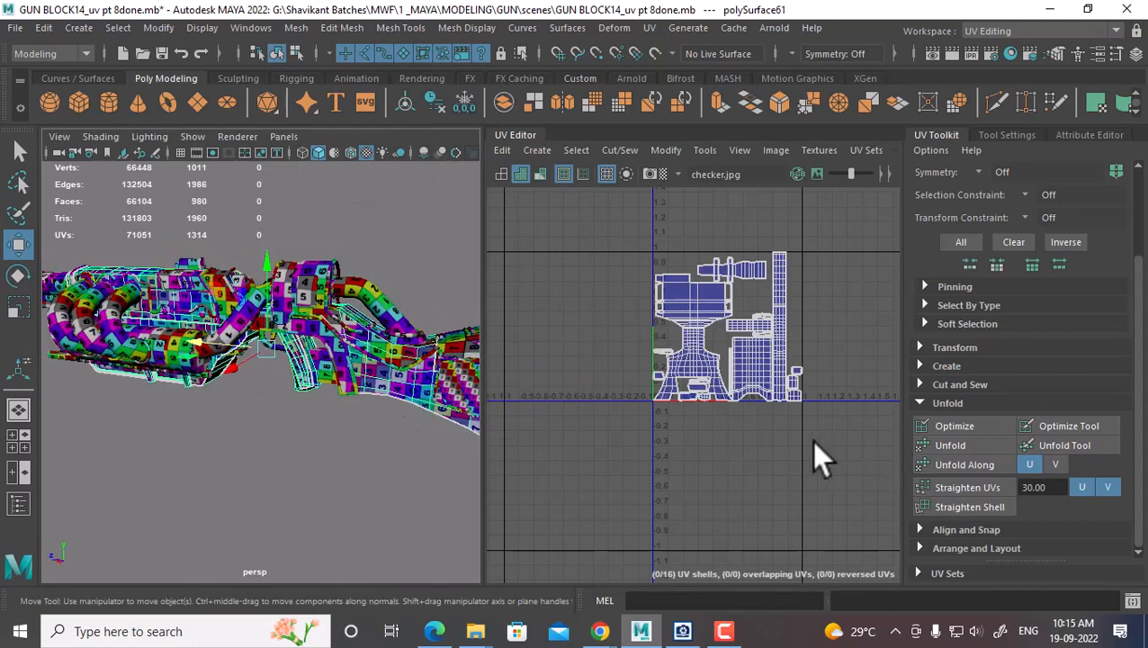
right_drag(731, 333, 812, 310)
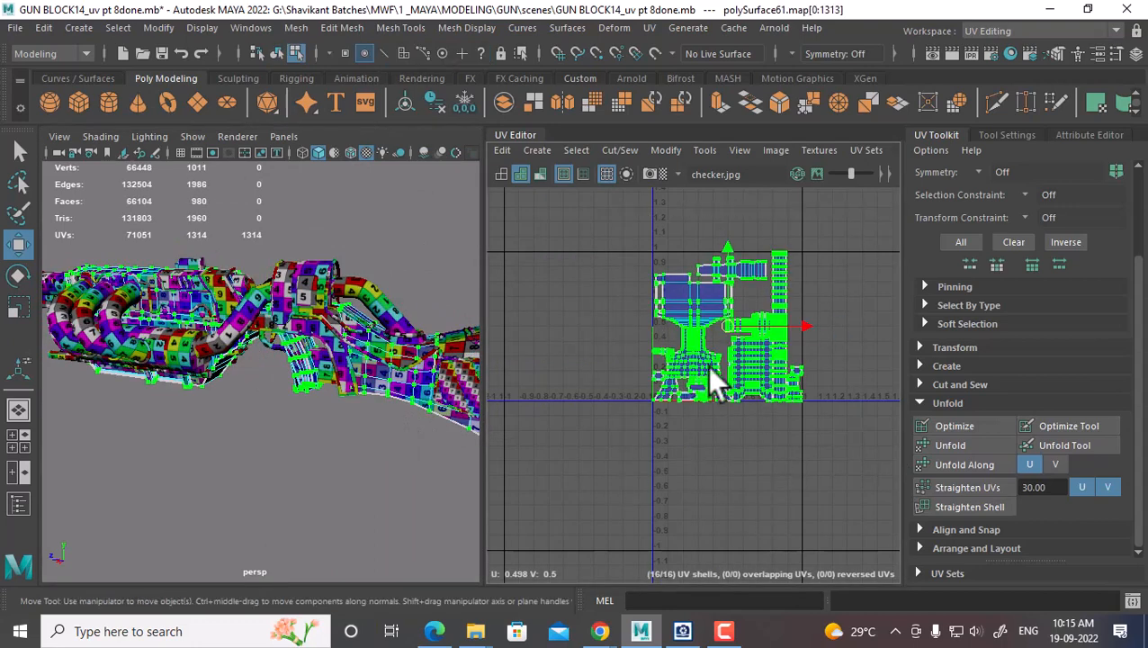
drag(739, 256, 727, 396)
alt+drag(359, 397, 346, 379)
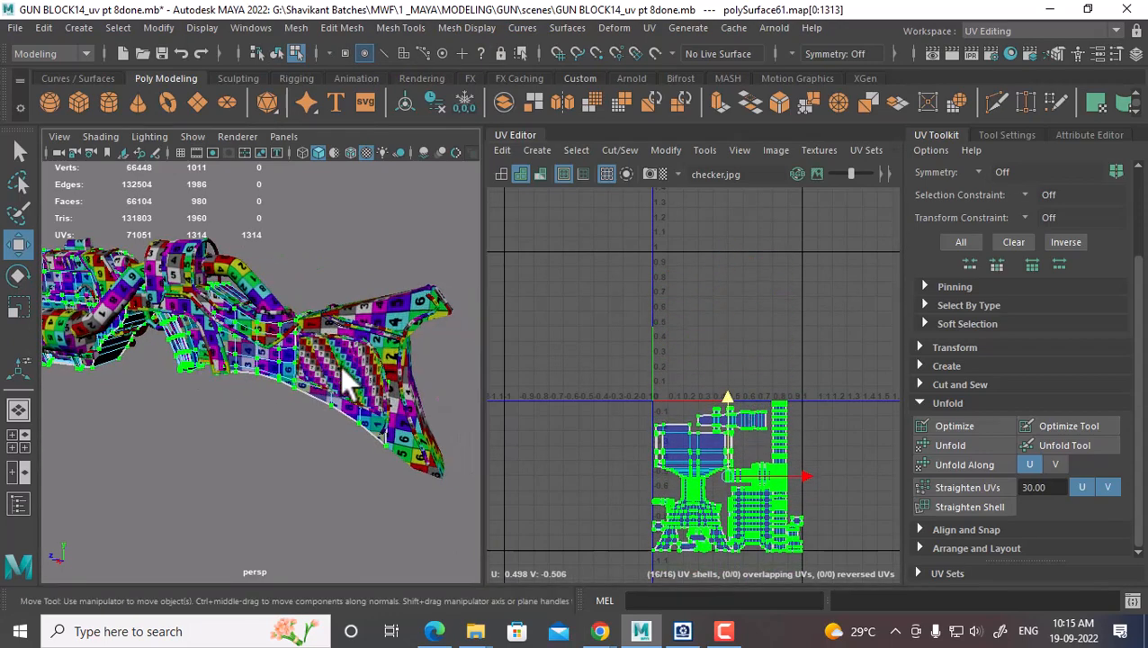
Move nurbsToPoly21's UV shells right into the tile beside 0–1
click(353, 362)
right_drag(352, 362, 417, 171)
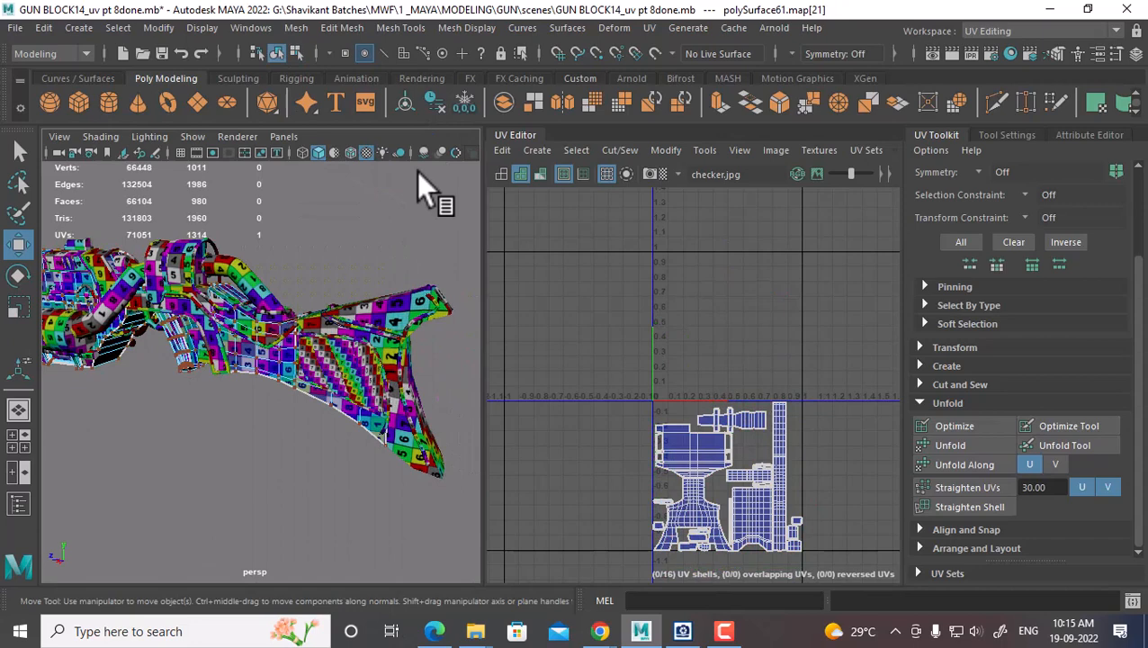
click(350, 374)
click(754, 354)
drag(841, 216, 606, 451)
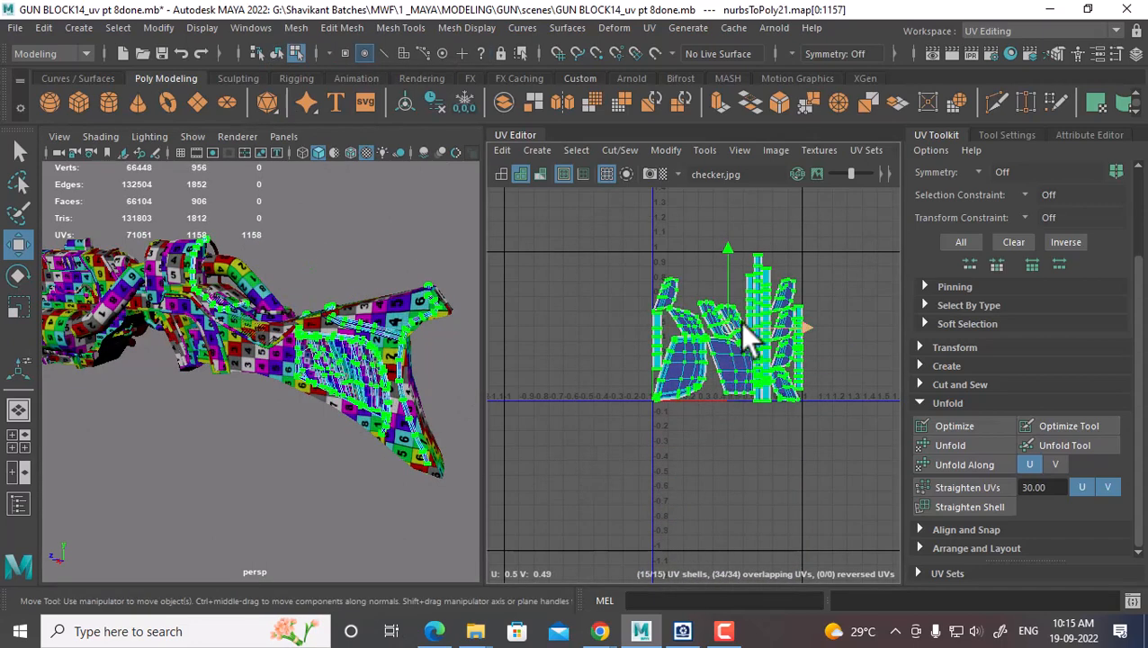
alt+middle_drag(754, 353, 697, 377)
drag(746, 352, 900, 348)
right_drag(384, 349, 466, 141)
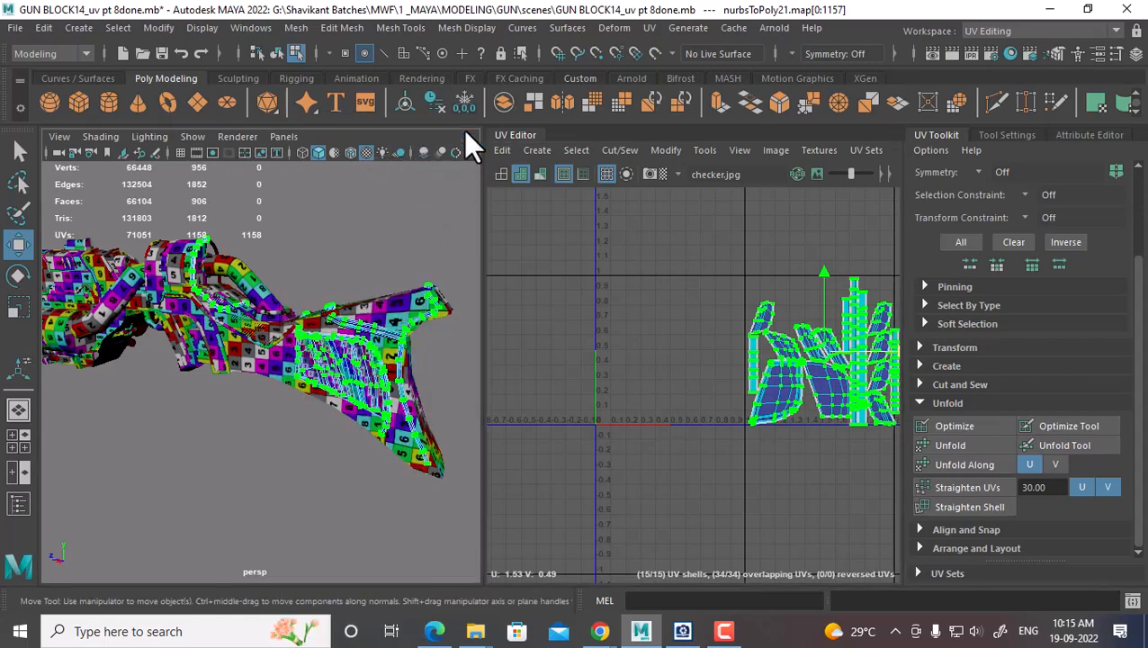
mouse_move(340, 430)
alt+mouse_down()
mouse_move(436, 371)
mouse_move(368, 397)
mouse_move(413, 430)
mouse_move(329, 424)
alt+mouse_up()
Save the scene as 'GUN BLOCK14_uv pt 8_UV SETdone.mb'
click(15, 28)
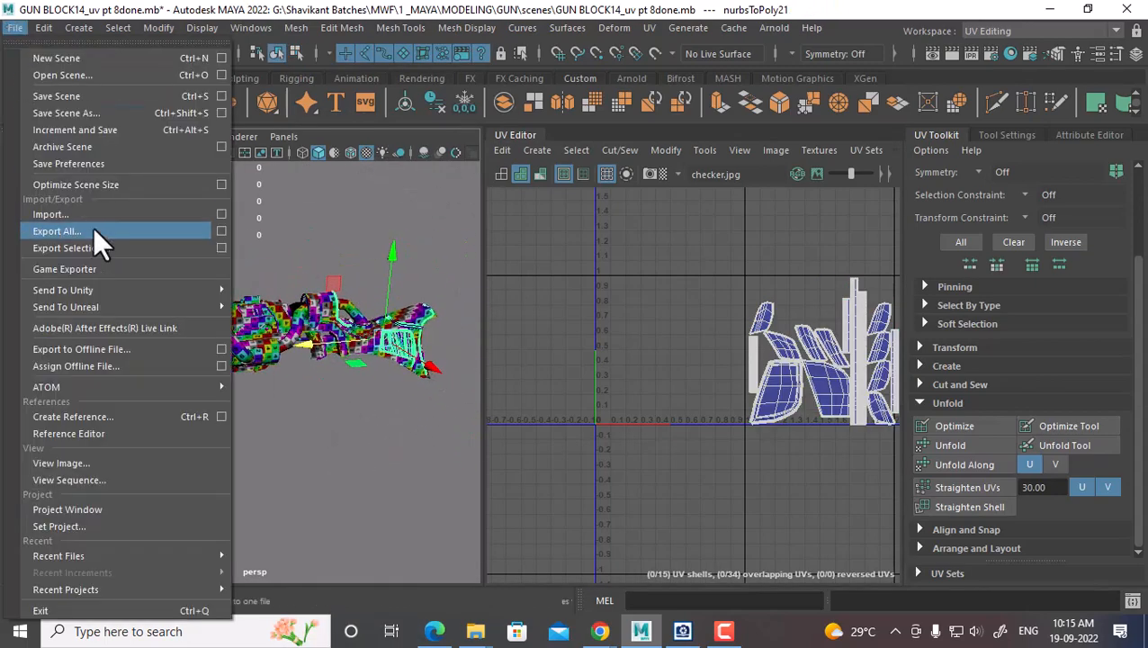
click(221, 113)
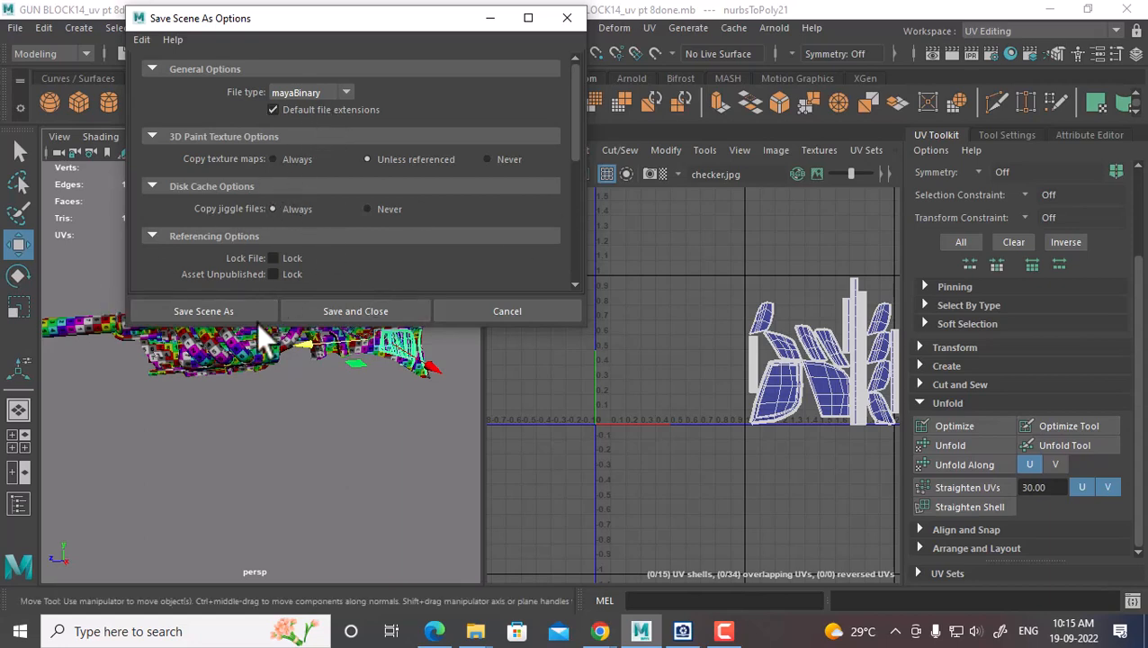
click(211, 312)
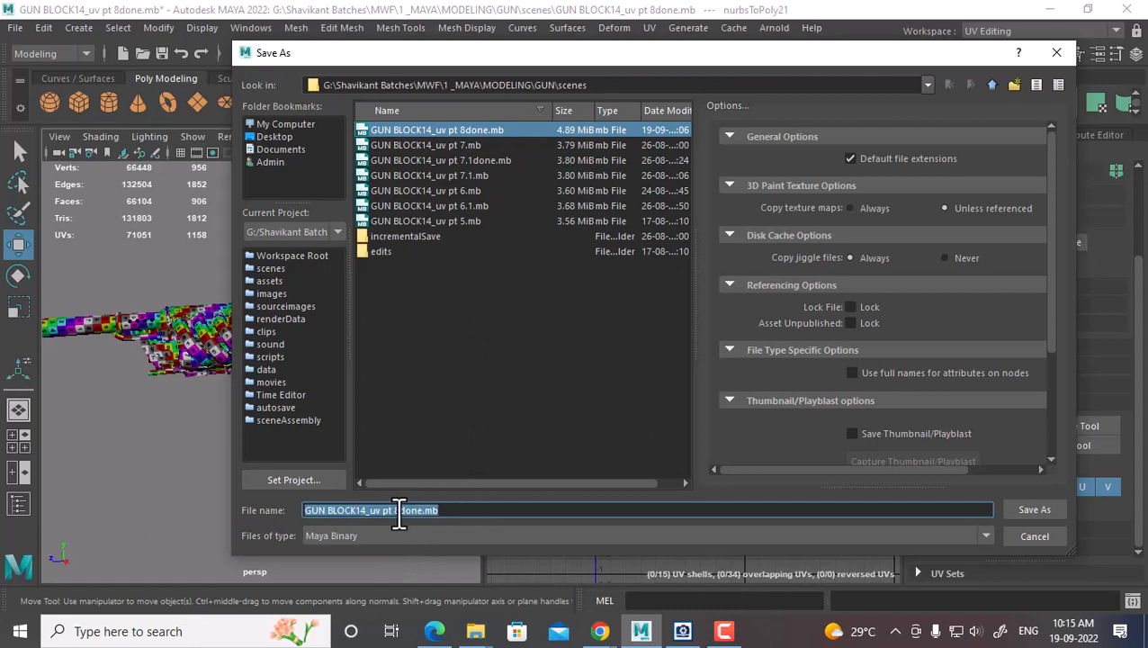
click(399, 511)
text(_)
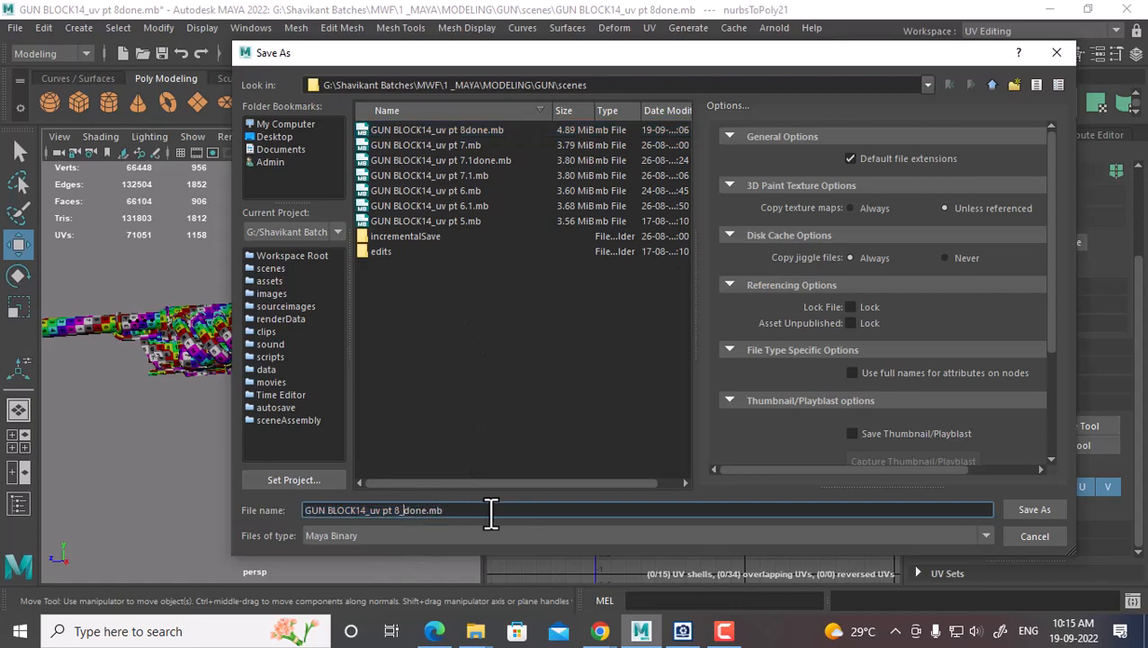
text(UV SETG)
key(BackSpace)
key(Return)
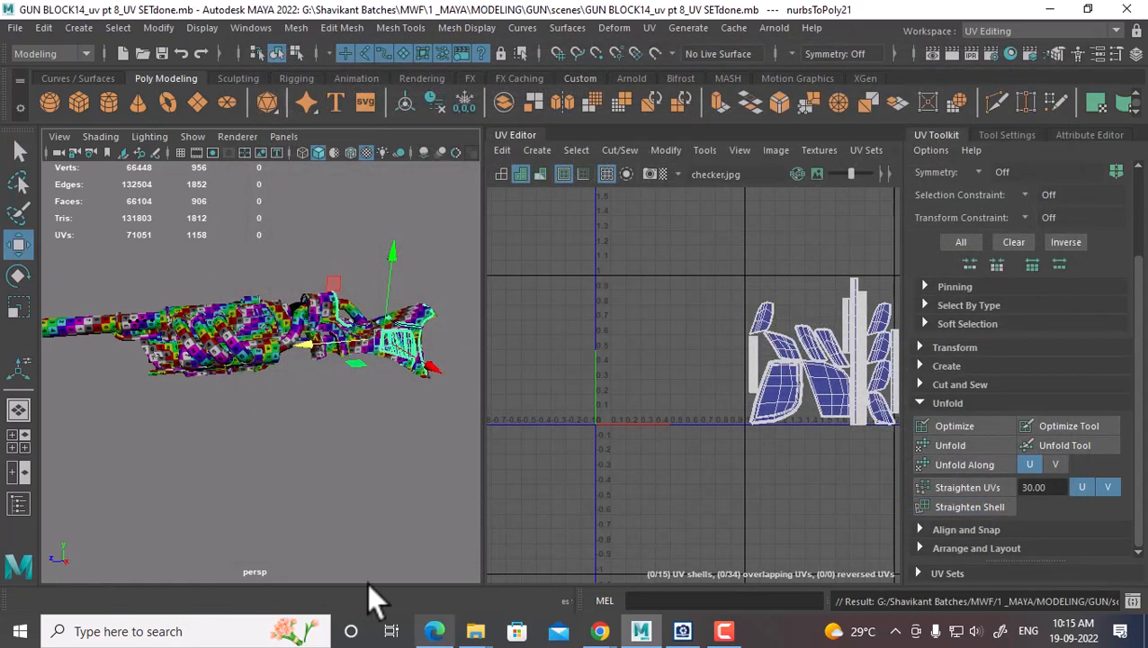
right_drag(220, 322, 325, 151)
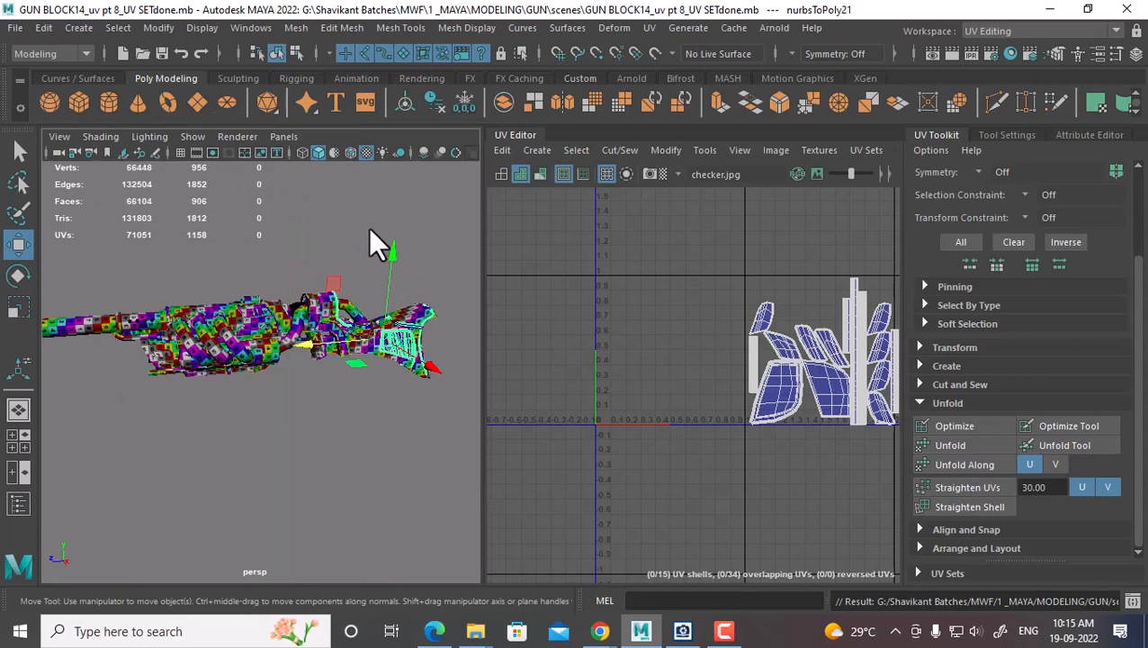
Select pSphere5 and move all its UV shells into the 0–1 tile
click(189, 313)
alt+middle_drag(646, 337, 789, 289)
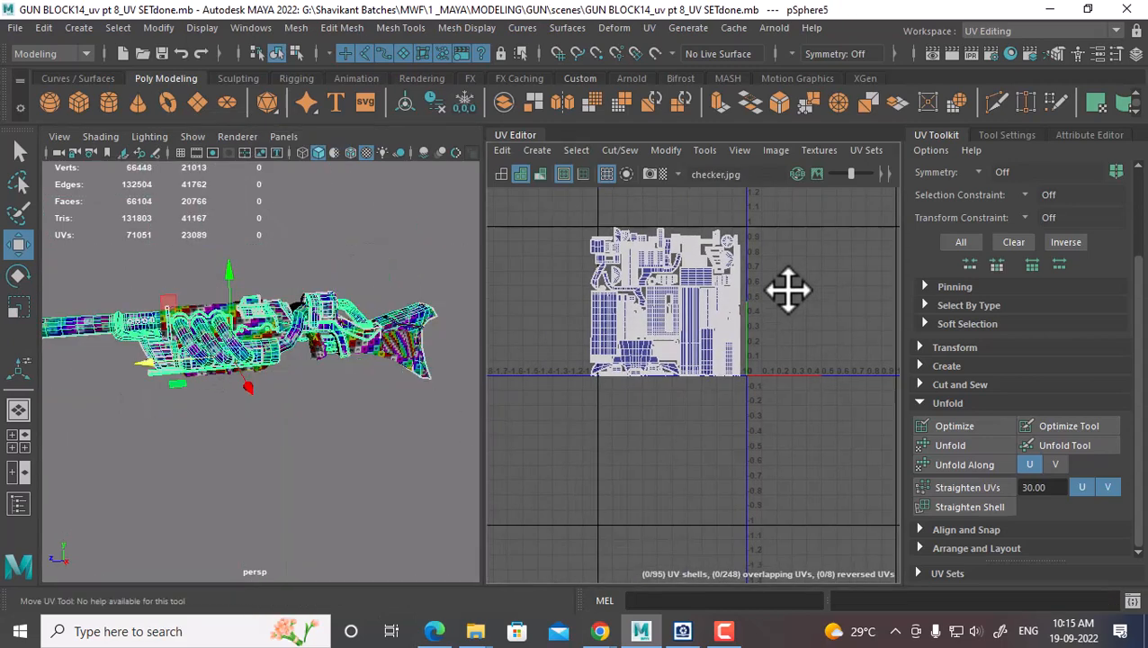
scroll(789, 315, up, 2)
alt+middle_drag(782, 333, 734, 363)
scroll(755, 362, down, 1)
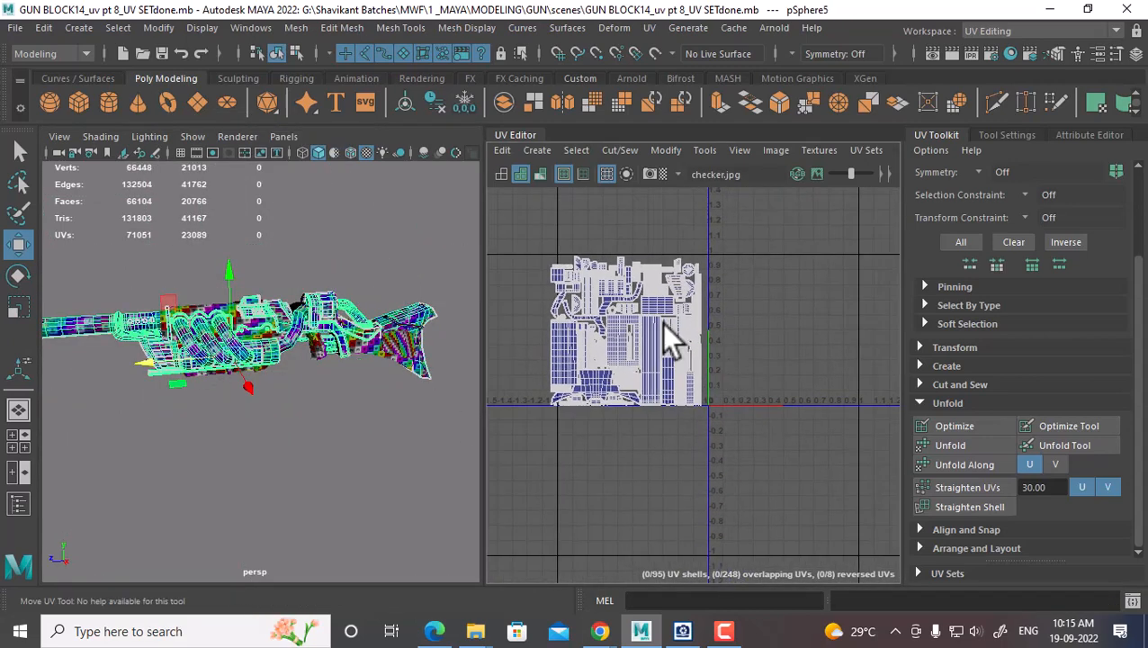
right_drag(661, 320, 792, 283)
drag(760, 240, 627, 363)
alt+middle_drag(653, 372, 666, 359)
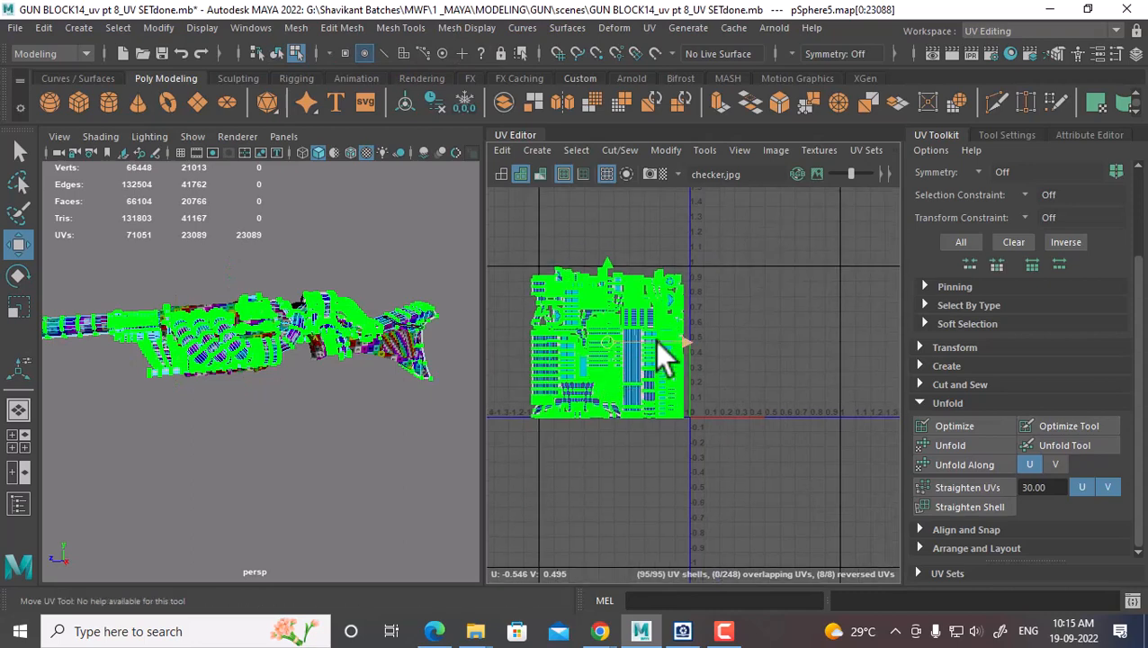
drag(686, 354, 845, 351)
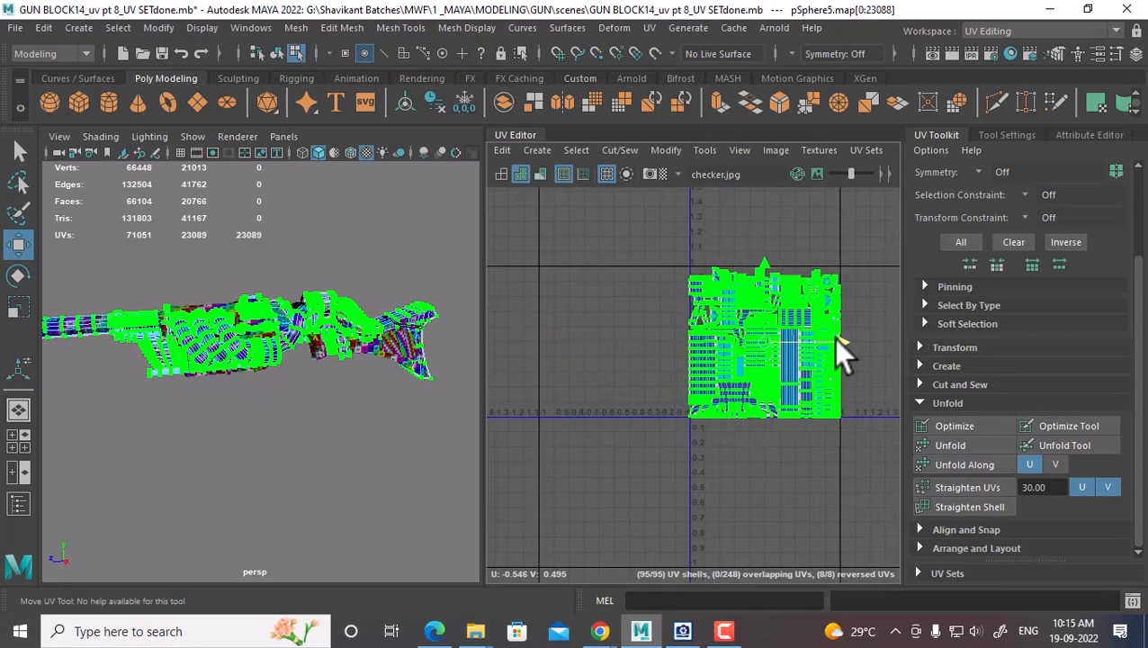
alt+right_drag(776, 300, 749, 403)
Scale the 95 shells down and reposition them to nearly fill the 0–1 tile
key(r)
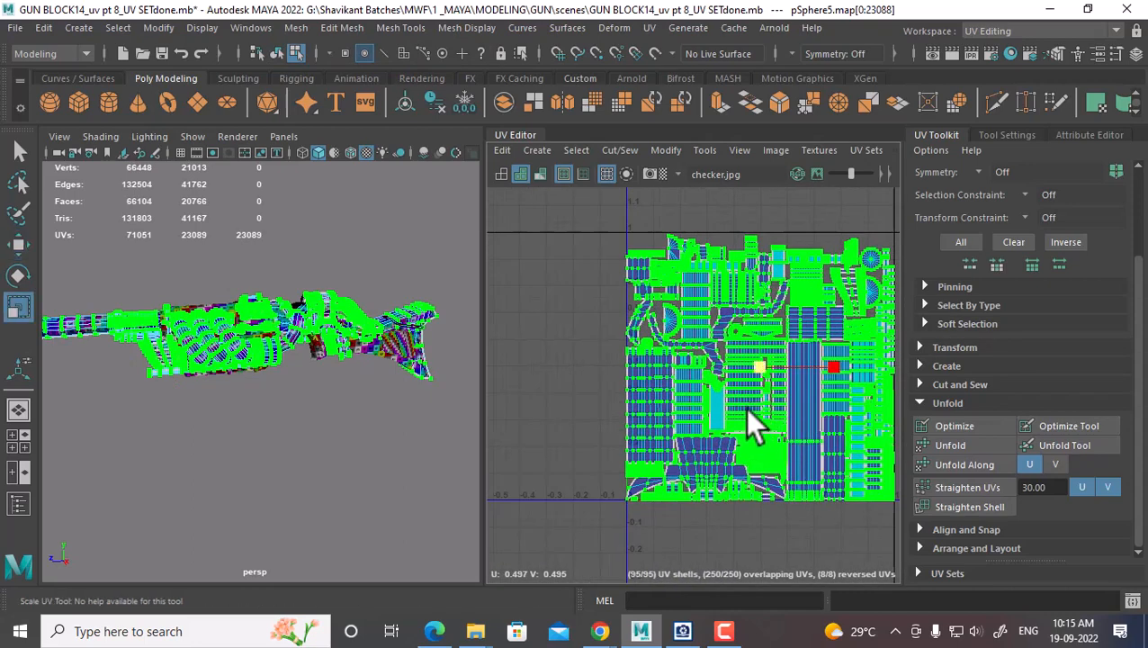
drag(757, 366, 743, 373)
key(w)
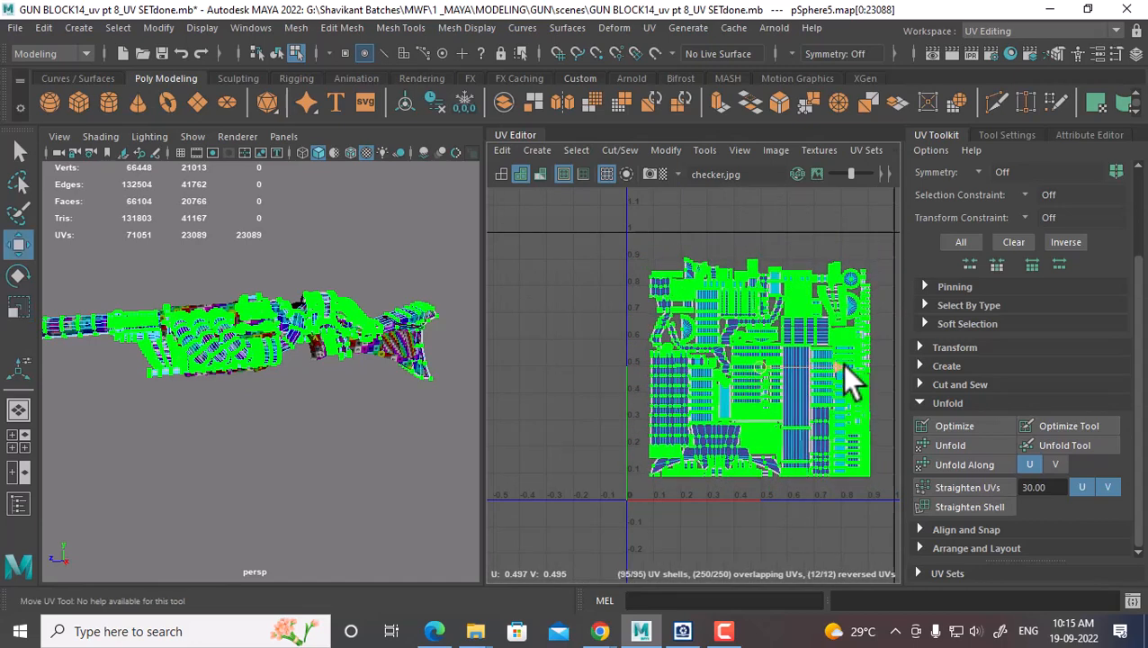
drag(842, 364, 818, 373)
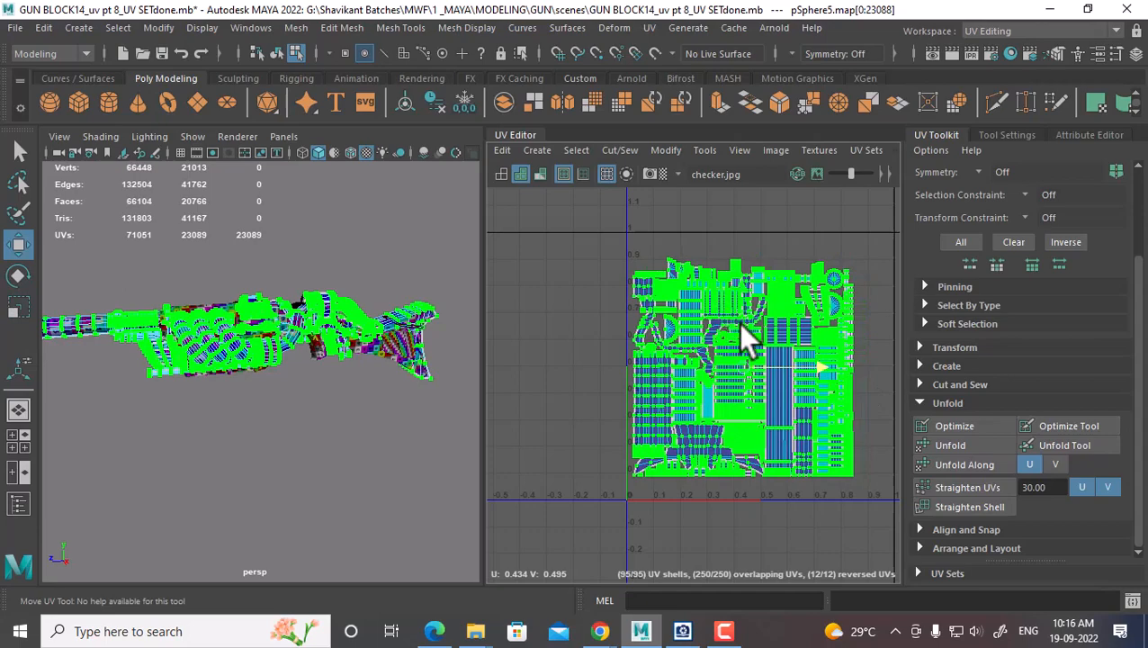
alt+middle_drag(740, 324, 696, 311)
scroll(695, 311, up, 1)
drag(698, 263, 698, 281)
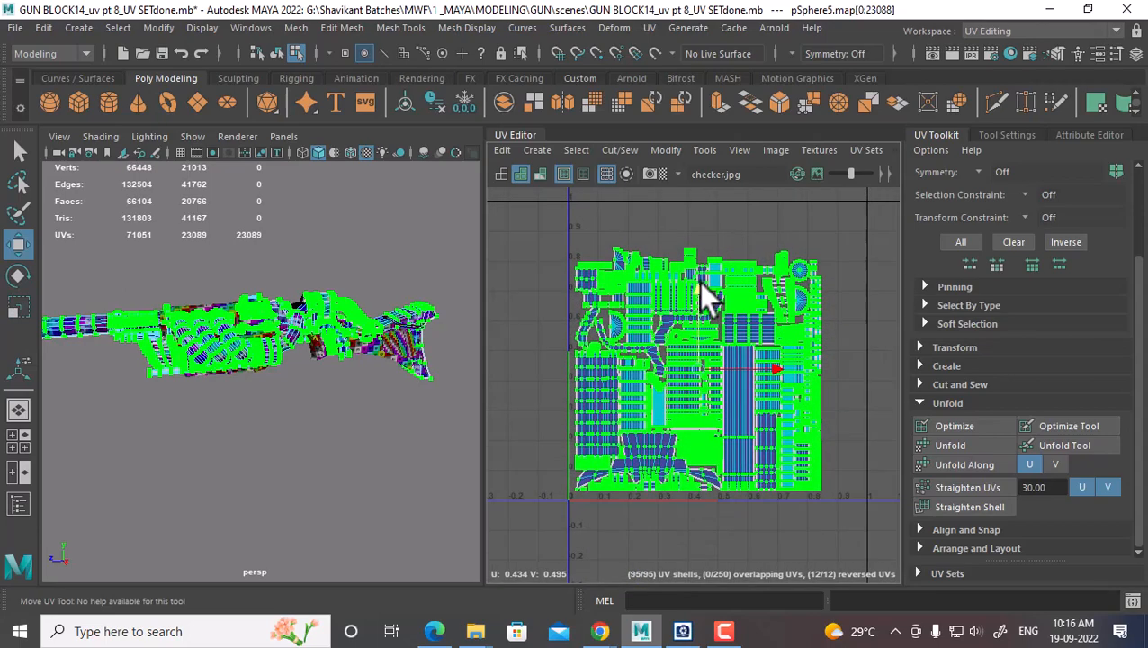
alt+drag(301, 436, 300, 313)
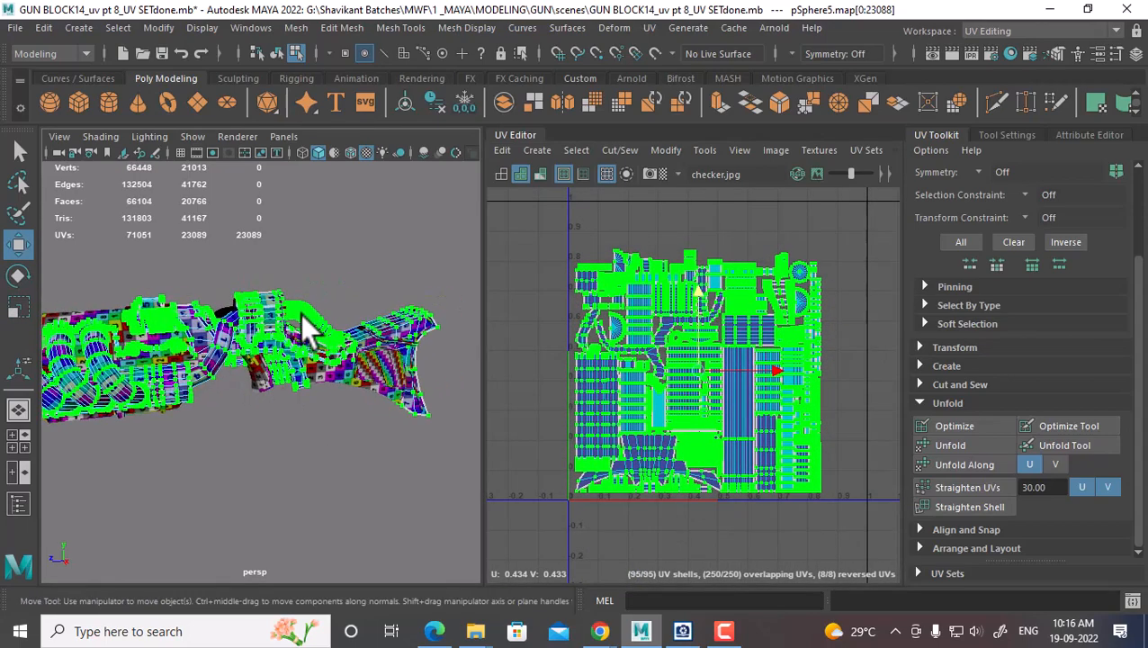
right_drag(300, 313, 389, 148)
Select the main gun body plus nurbsToPoly21 and frame their UV shells
click(403, 401)
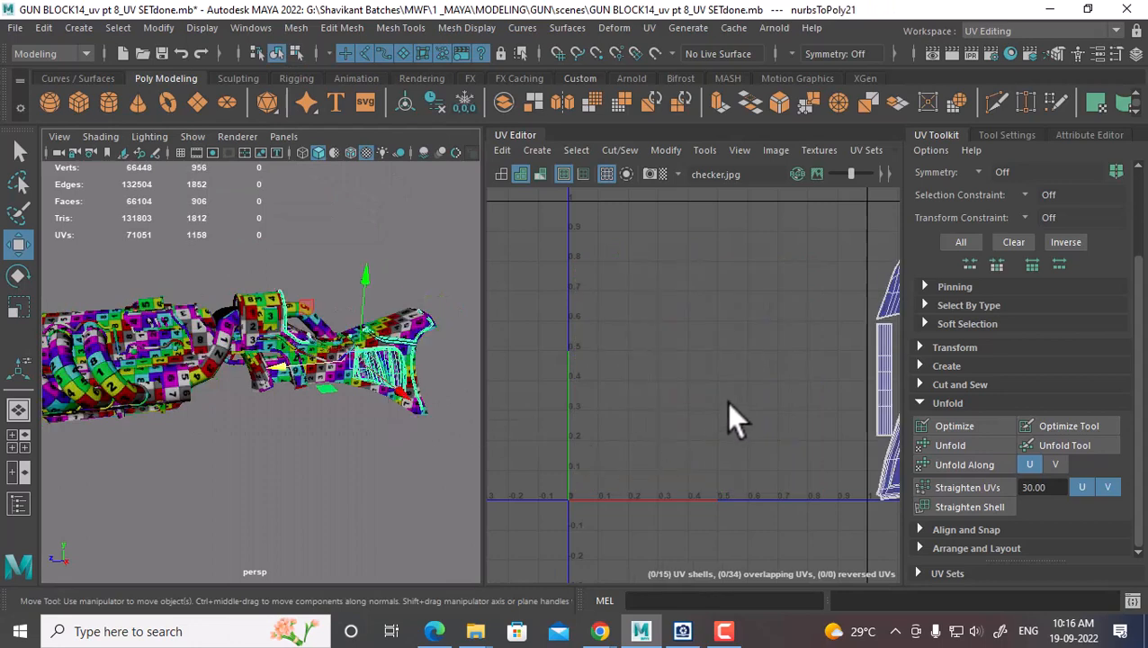
scroll(728, 401, down, 2)
alt+middle_drag(821, 423, 723, 372)
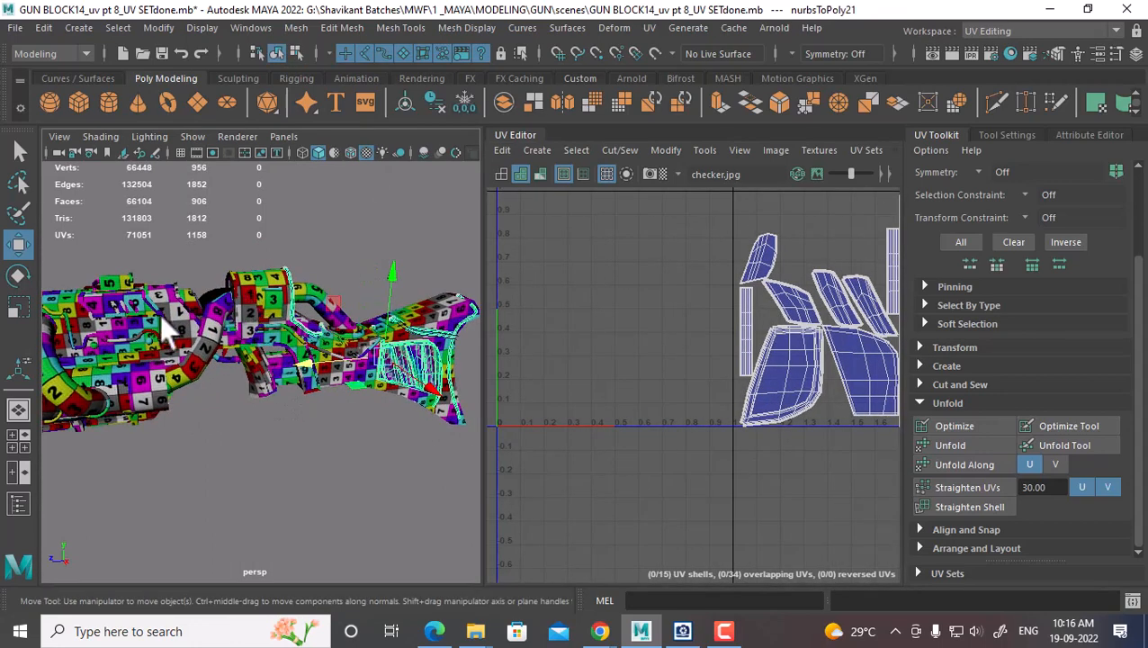
click(188, 362)
shift+click(402, 383)
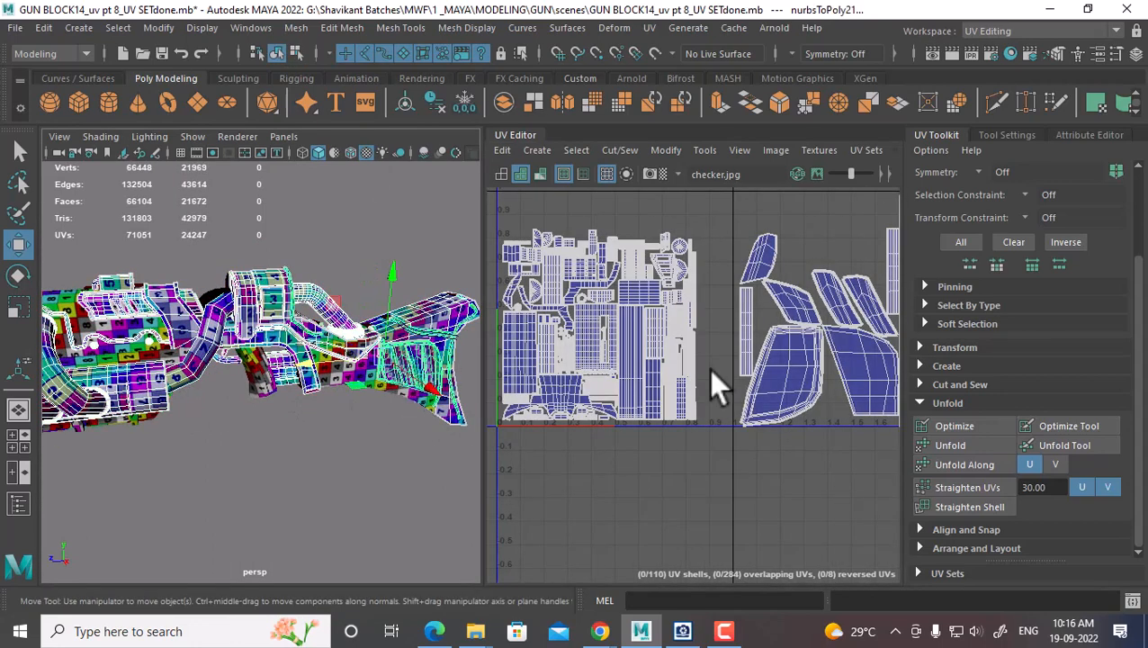
scroll(738, 352, down, 3)
scroll(783, 376, up, 1)
alt+middle_drag(792, 383, 684, 393)
scroll(685, 394, up, 1)
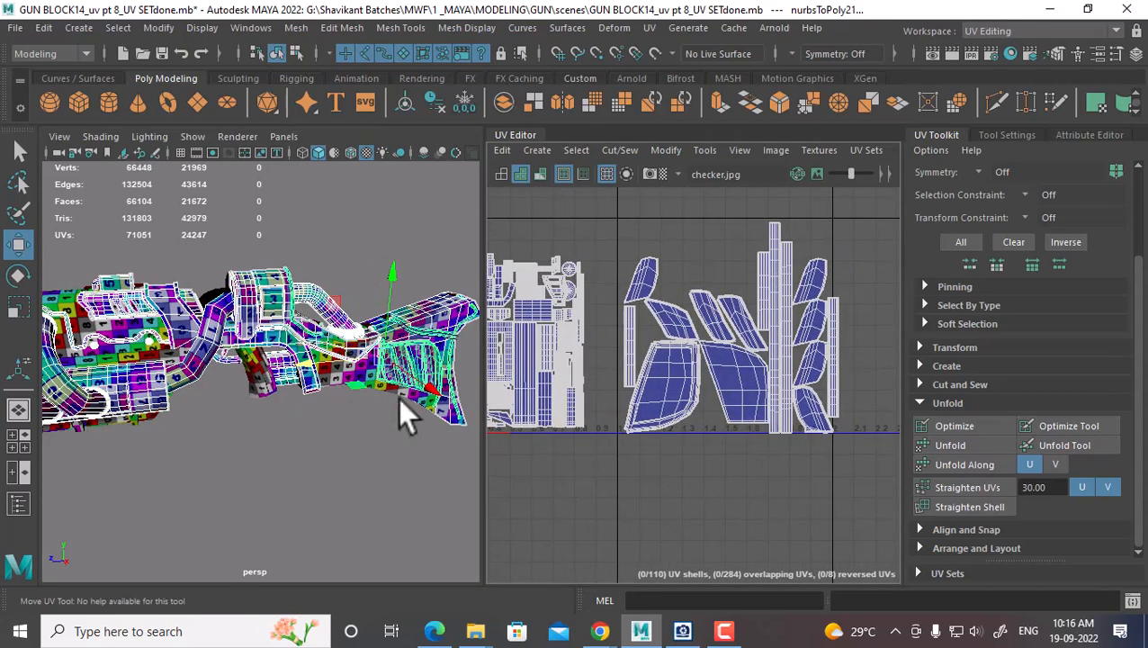
scroll(398, 398, up, 3)
alt+middle_drag(398, 397, 225, 380)
scroll(383, 369, up, 3)
scroll(380, 340, up, 2)
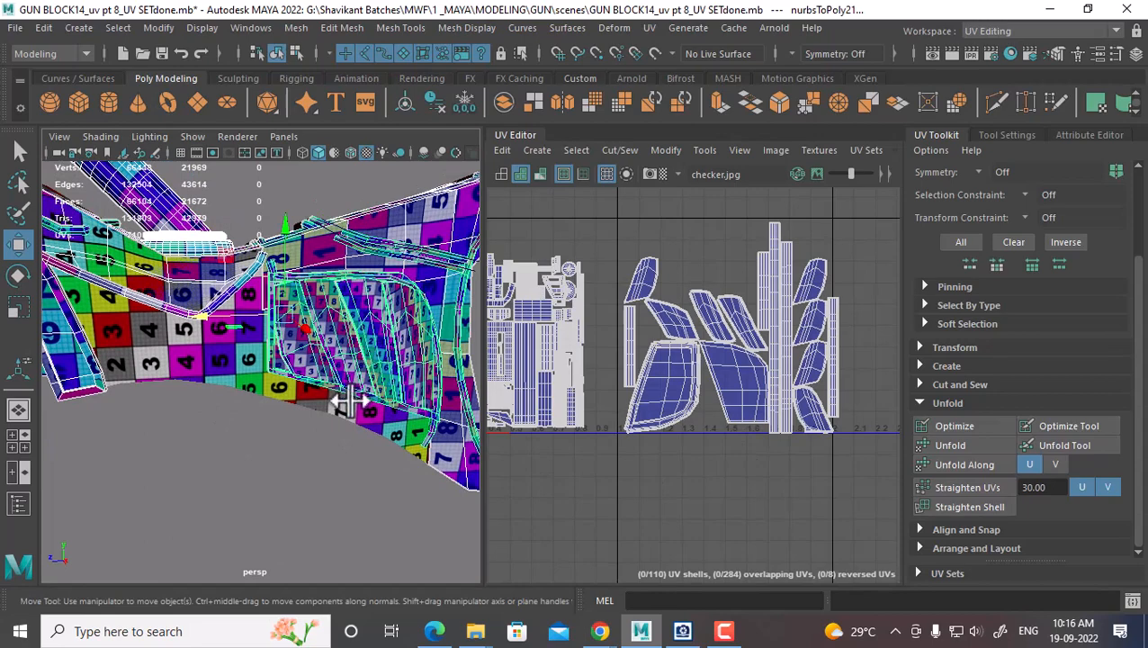
mouse_move(335, 403)
alt+mouse_down()
mouse_move(346, 389)
mouse_move(308, 398)
mouse_move(318, 399)
alt+mouse_up()
alt+right_drag(699, 394, 765, 331)
Select nurbsToPoly21's 15 shells in the neighbouring tile and scale them down
drag(848, 243, 630, 502)
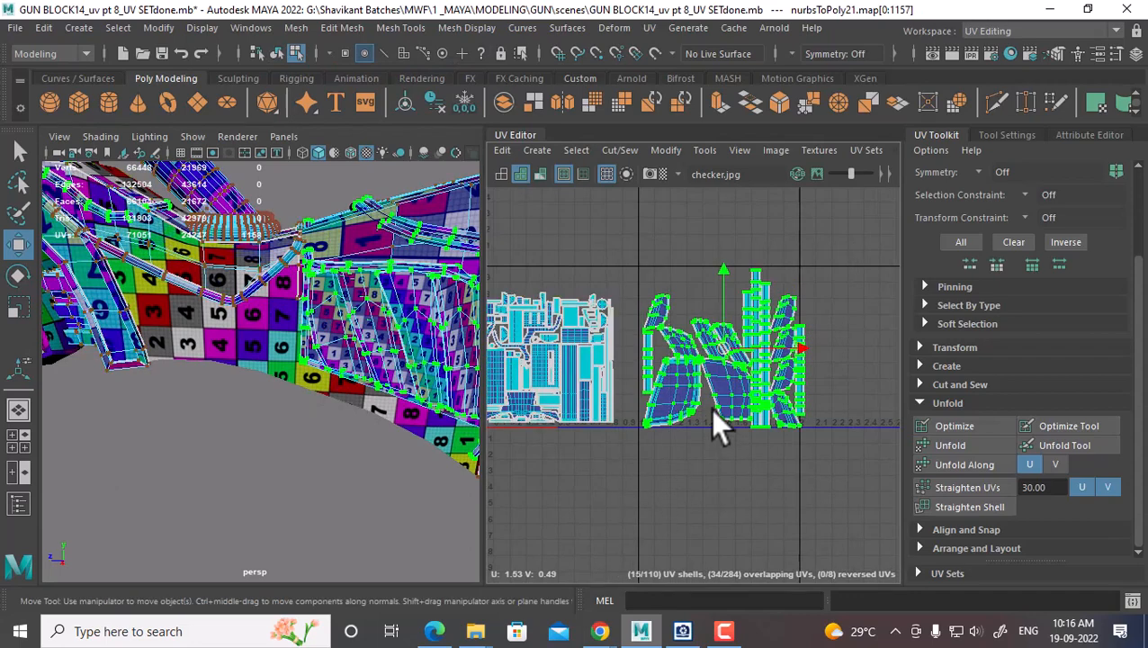
key(r)
middle_drag(725, 372, 688, 373)
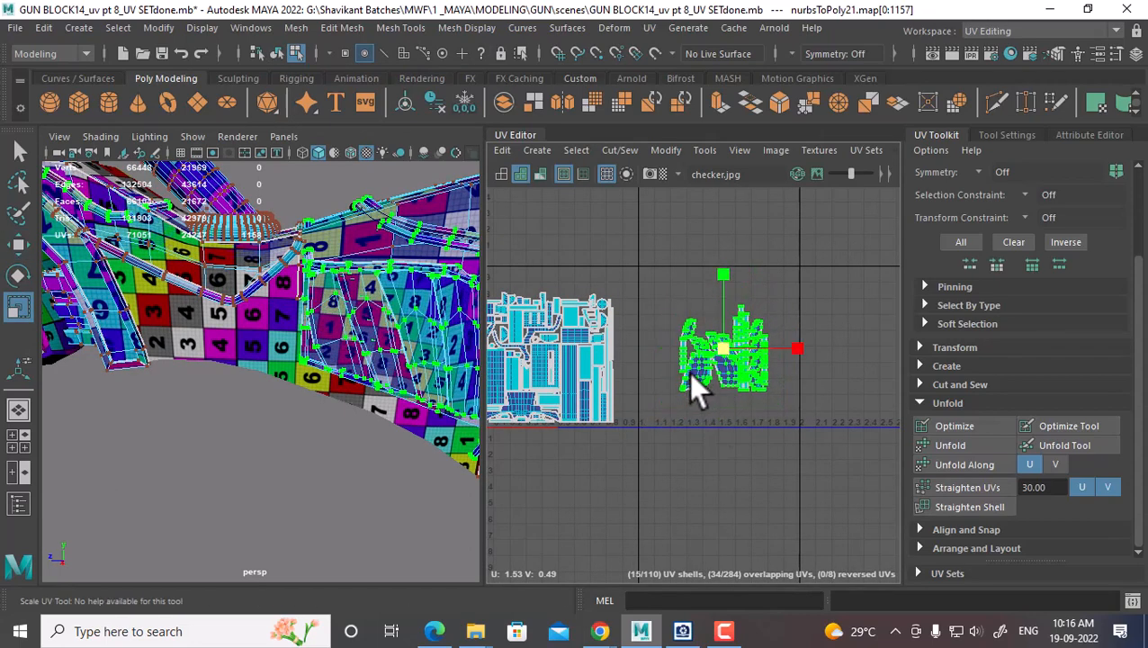
key(w)
alt+right_drag(739, 357, 778, 450)
middle_drag(715, 350, 639, 396)
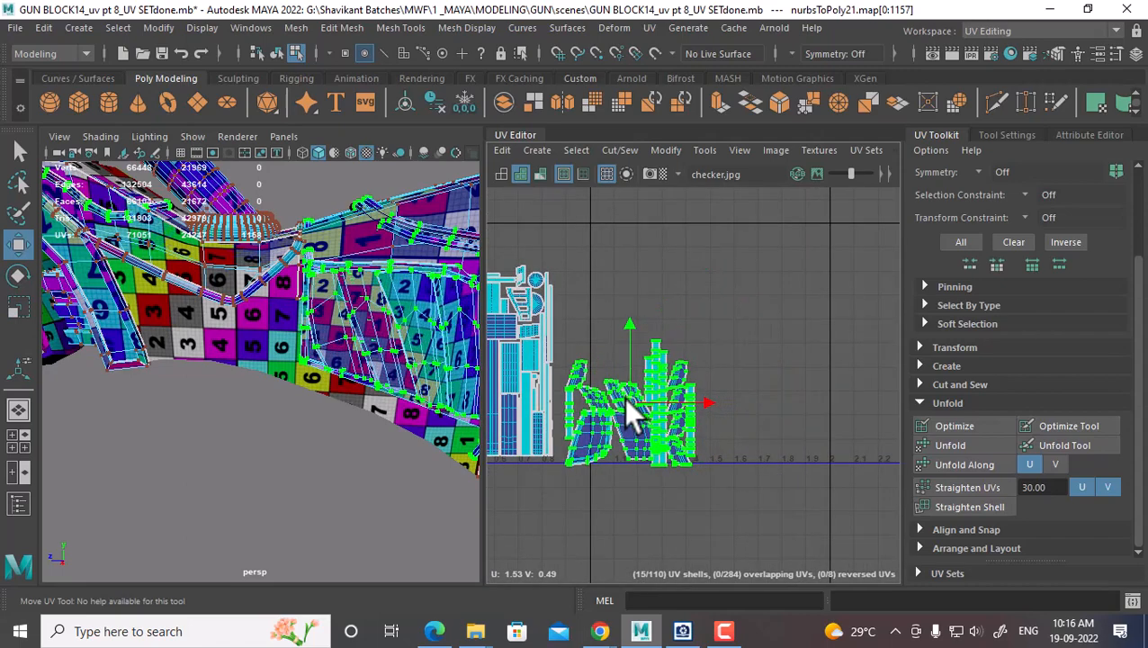
alt+right_drag(624, 398, 803, 350)
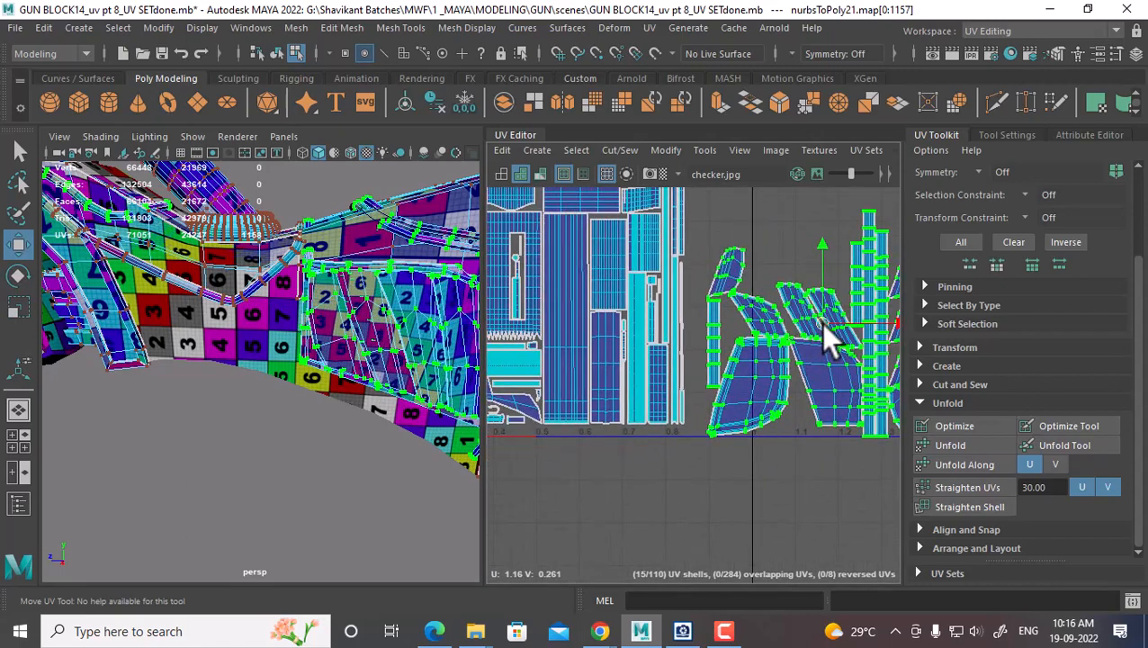
Move the part shells up and over onto the 0–1 tile
mouse_move(820, 324)
mouse_down()
mouse_move(801, 297)
mouse_move(798, 321)
mouse_up()
alt+right_drag(797, 320, 772, 327)
alt+middle_drag(771, 327, 741, 395)
drag(749, 399, 773, 393)
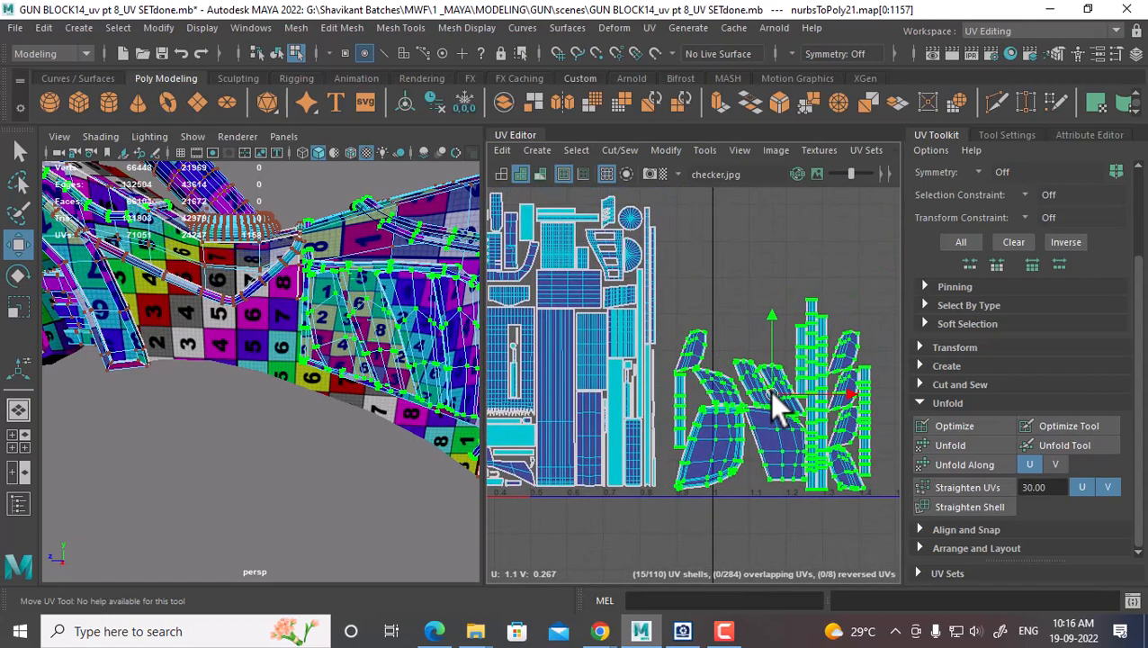
alt+right_drag(768, 397, 769, 384)
alt+middle_drag(768, 384, 788, 416)
drag(788, 417, 746, 204)
alt+middle_drag(747, 204, 844, 316)
drag(844, 320, 635, 314)
Settle the part shells just above pSphere5's layout, straddling the tile's top edge
key(r)
key(w)
alt+right_drag(634, 313, 735, 441)
alt+middle_drag(626, 383, 698, 324)
alt+right_drag(698, 324, 725, 360)
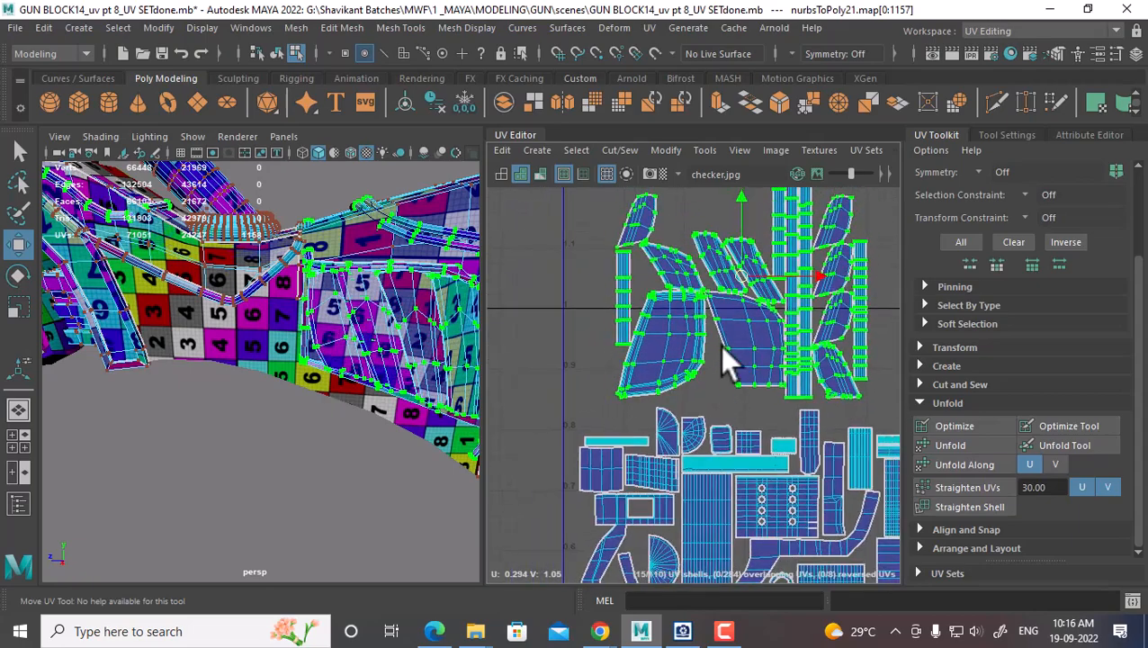
drag(746, 275, 714, 303)
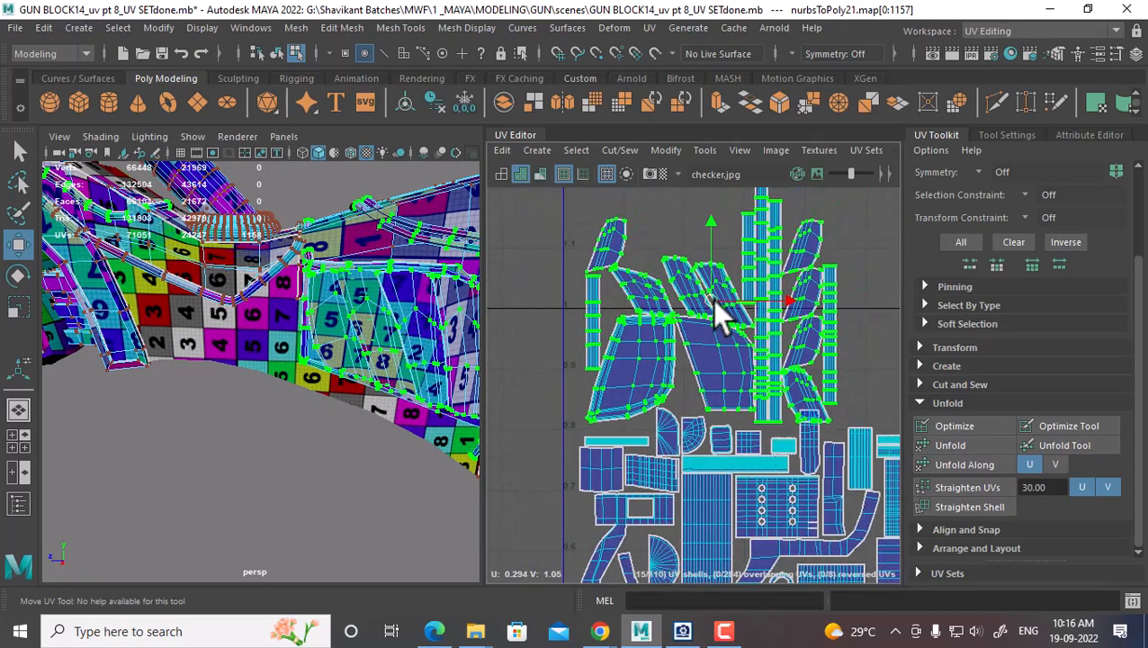
alt+right_drag(714, 303, 744, 326)
alt+middle_drag(744, 326, 689, 330)
alt+right_drag(771, 343, 757, 329)
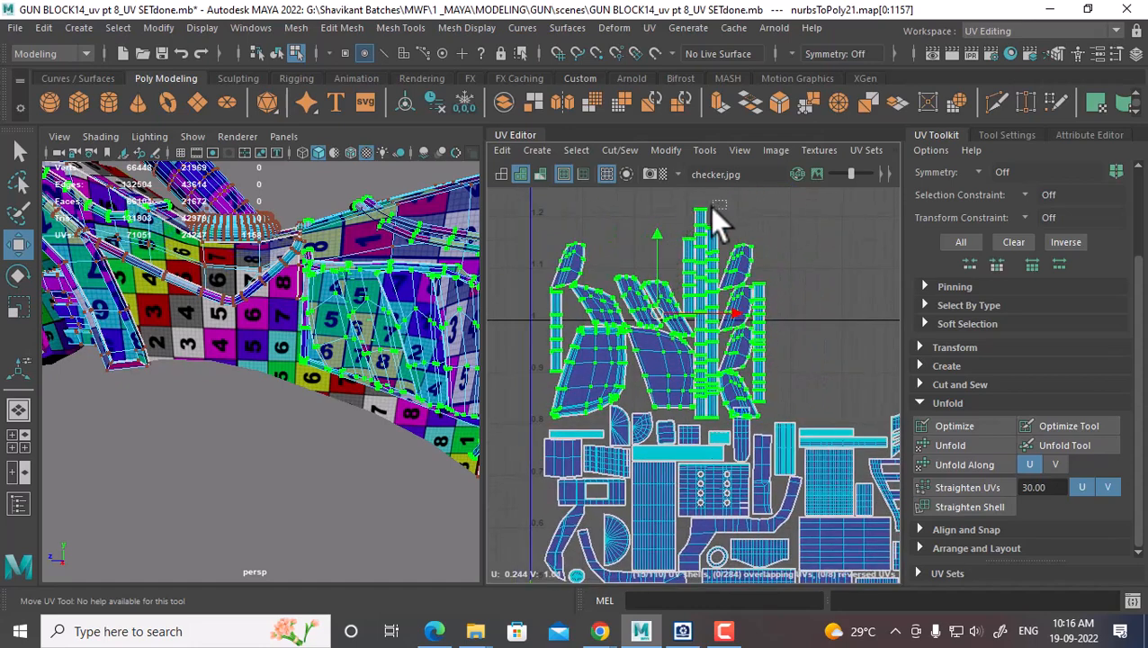
Rotate one strip shell clockwise to lie flat and move it into a gap
click(709, 216)
ctrl+right_click(683, 270)
shift+right_click(747, 223)
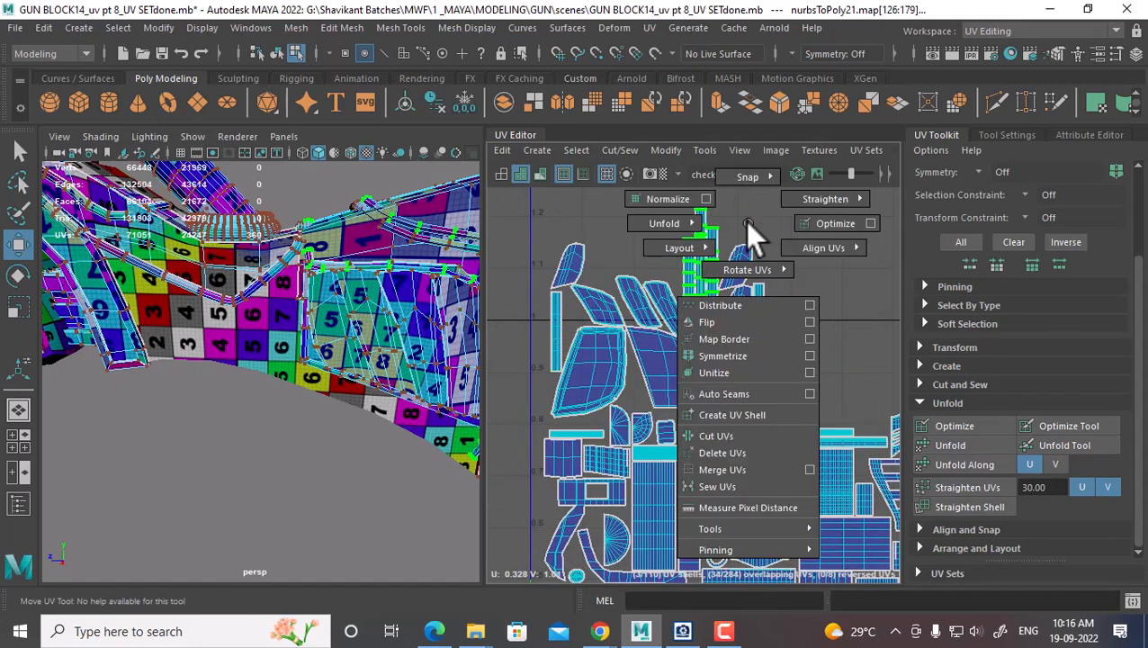
mouse_move(752, 268)
click(827, 270)
drag(718, 315, 870, 381)
alt+middle_drag(813, 372, 658, 367)
drag(712, 374, 720, 379)
alt+middle_drag(662, 368, 725, 396)
Turn a second vertical strip shell horizontal
click(660, 319)
ctrl+right_drag(659, 325, 703, 341)
shift+right_drag(707, 275, 769, 316)
drag(711, 358, 708, 393)
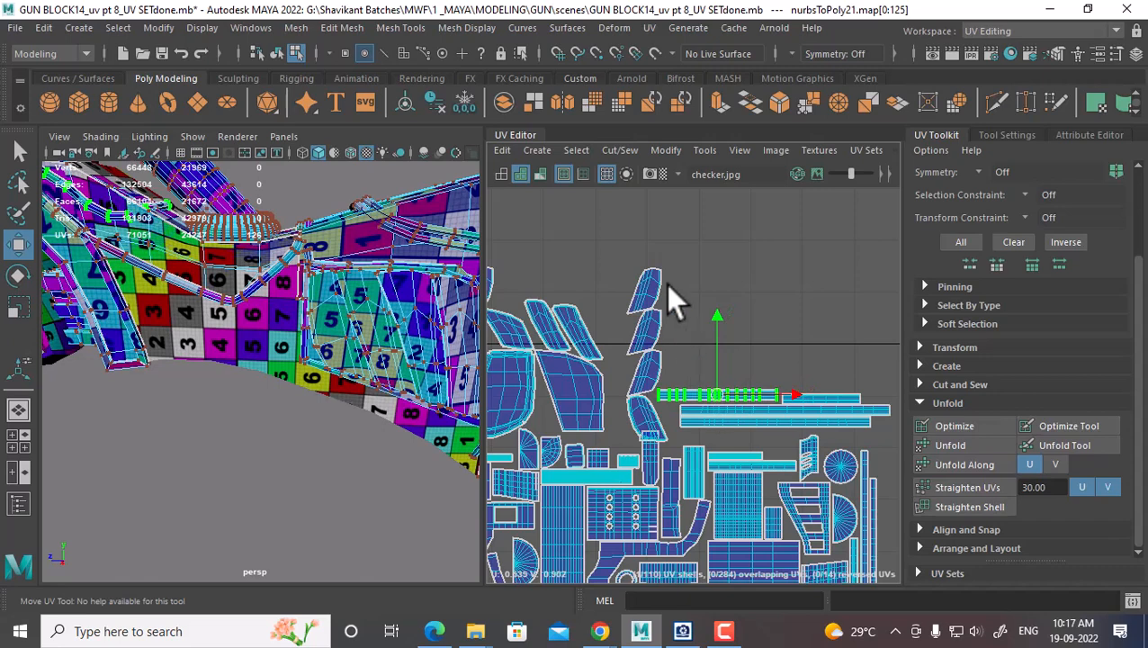
Convert the upper vertical strip to a whole shell and move it right and down
drag(667, 279, 637, 329)
ctrl+right_drag(635, 313, 733, 340)
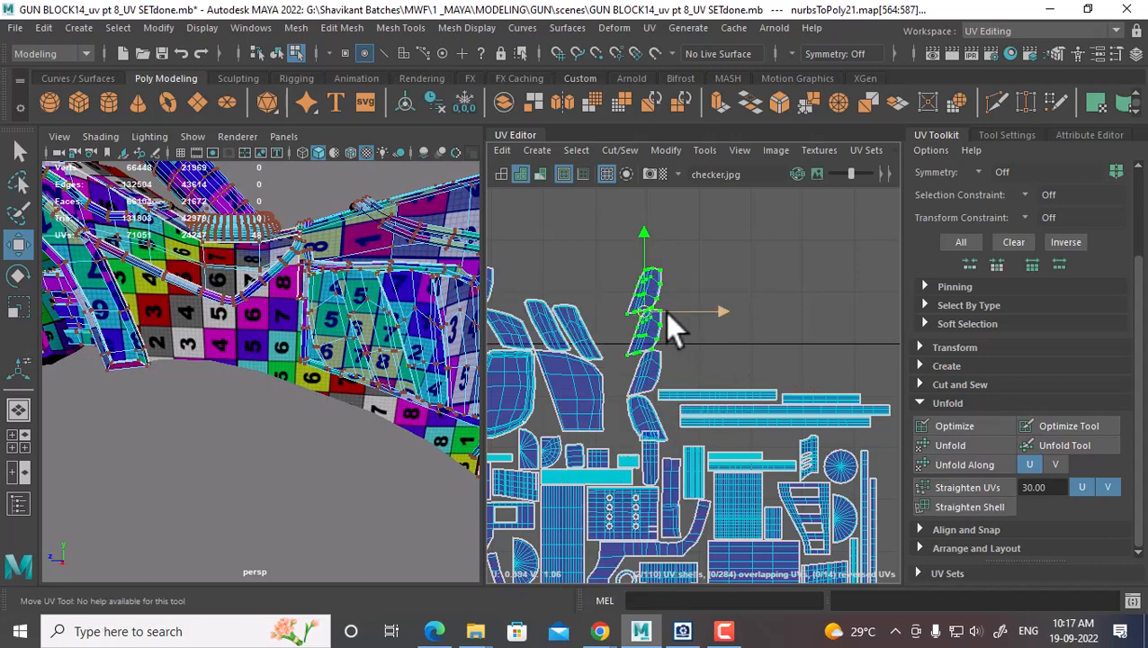
drag(666, 312, 683, 340)
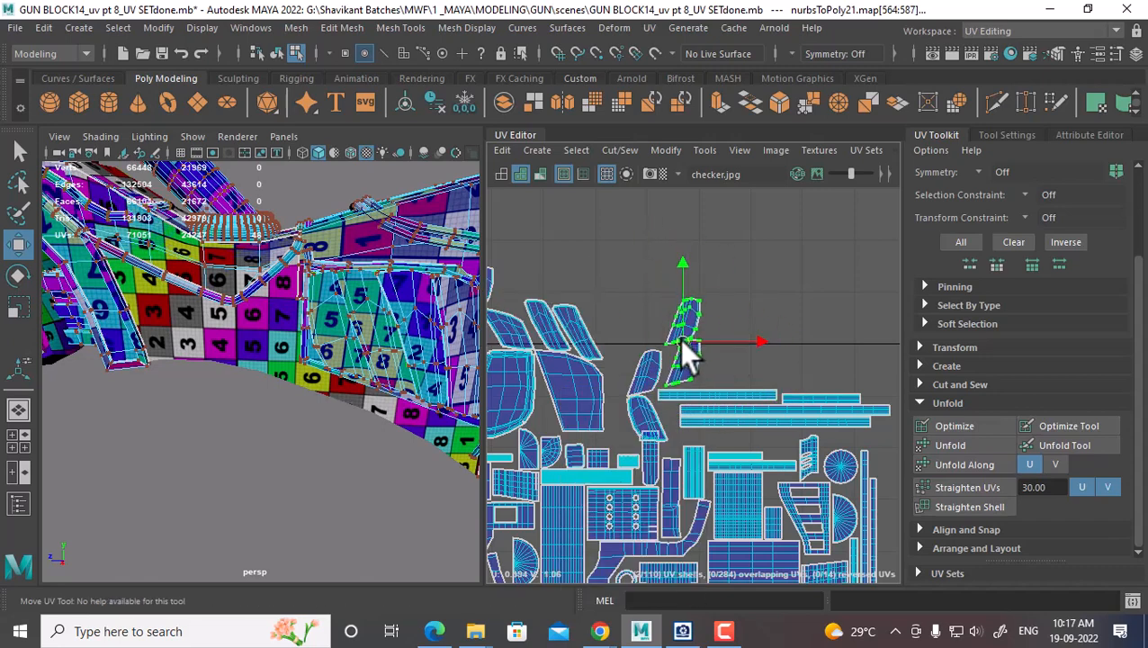
alt+middle_drag(683, 342, 568, 308)
drag(569, 307, 761, 349)
alt+middle_drag(582, 344, 842, 389)
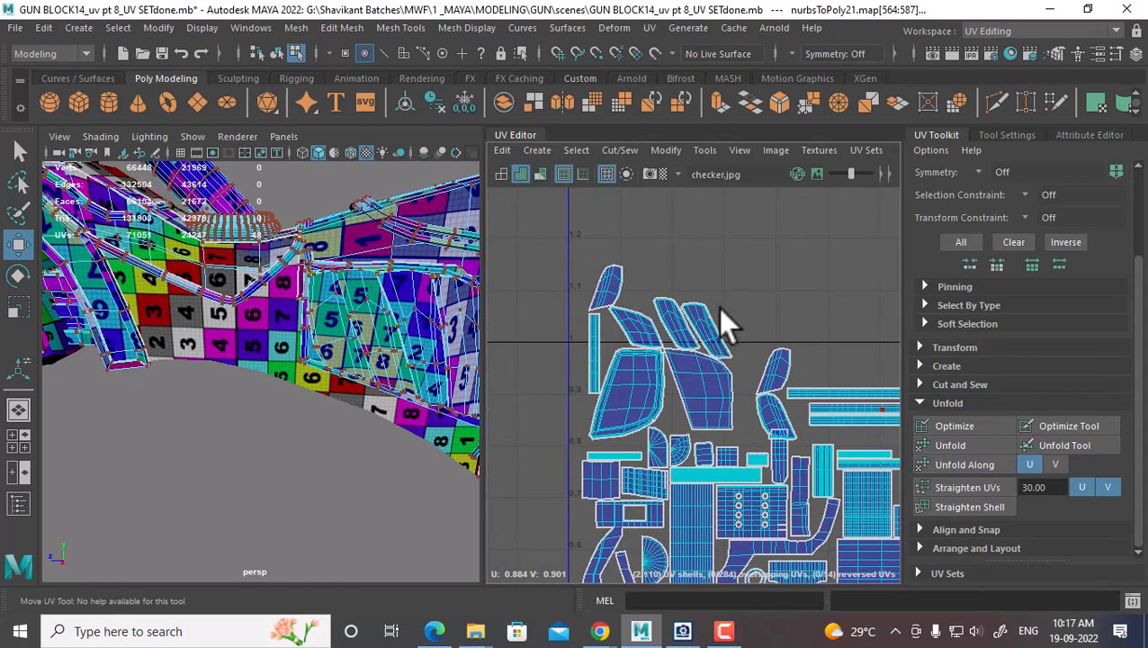
Select three upper shells as whole shells and move them right and down
drag(724, 288, 687, 321)
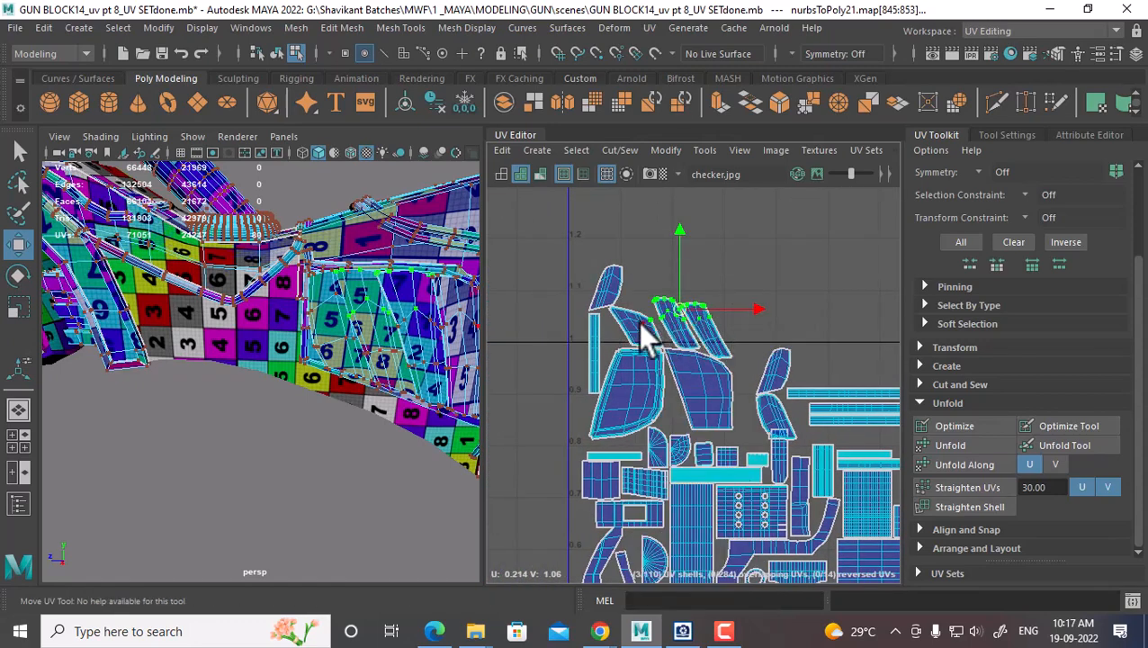
shift+right_drag(640, 325, 731, 350)
alt+middle_drag(743, 359, 653, 352)
drag(587, 321, 785, 355)
drag(579, 239, 513, 276)
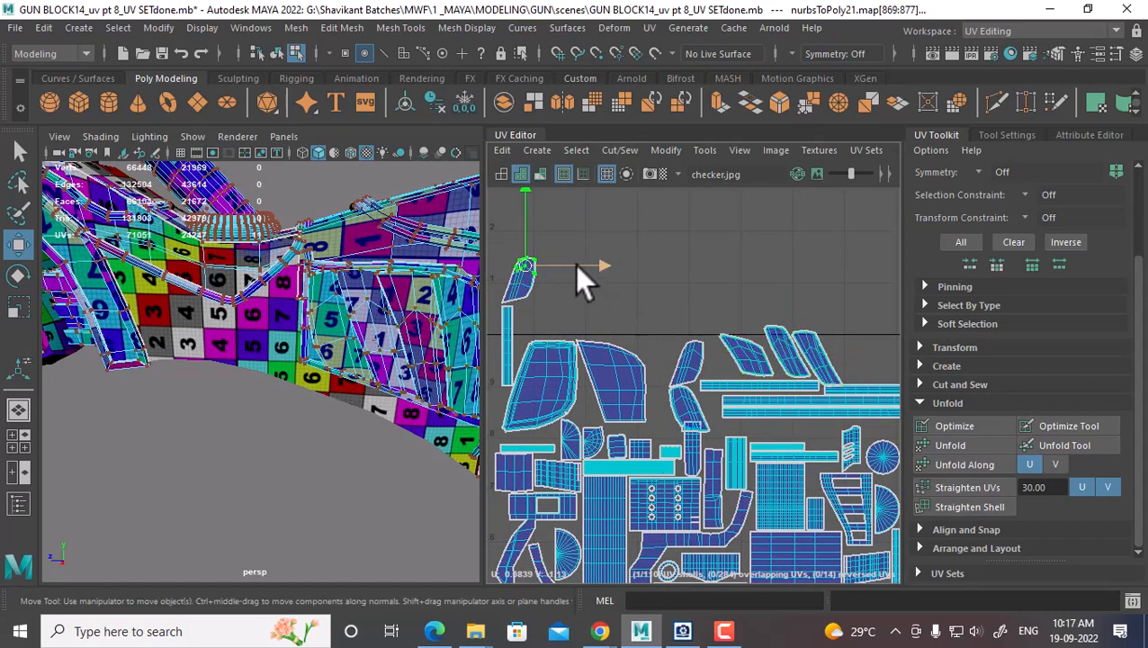
Move the upper-left shell right and down into a gap
ctrl+right_drag(577, 267, 664, 301)
drag(519, 279, 822, 331)
alt+middle_drag(788, 322, 649, 292)
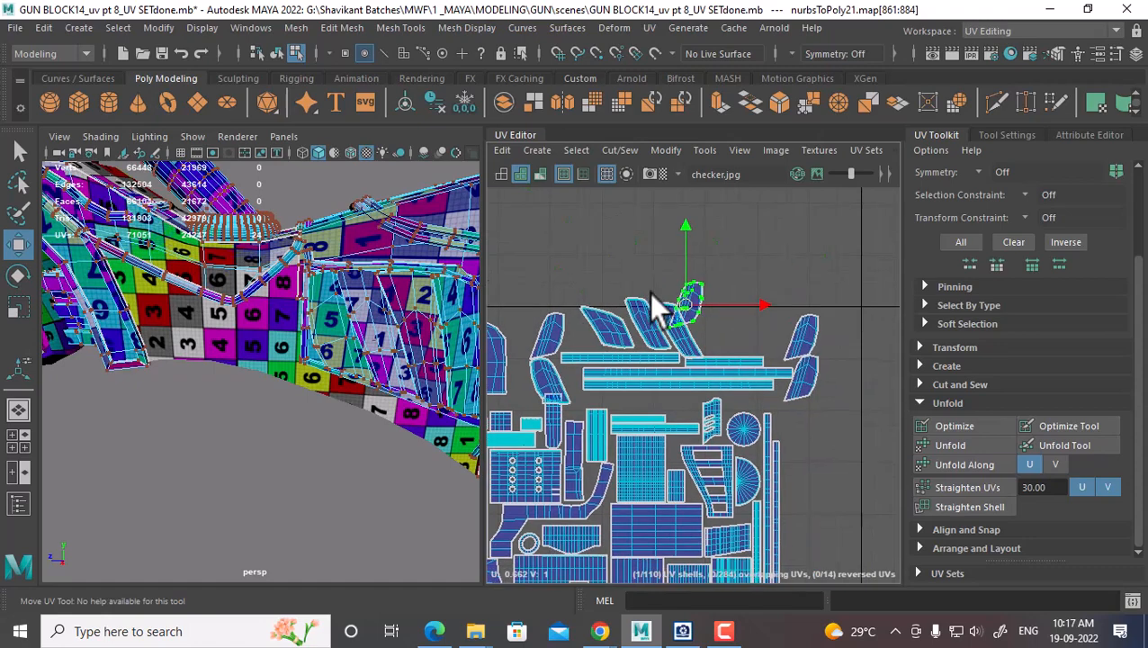
scroll(675, 306, up, 2)
drag(688, 313, 741, 339)
scroll(742, 339, up, 3)
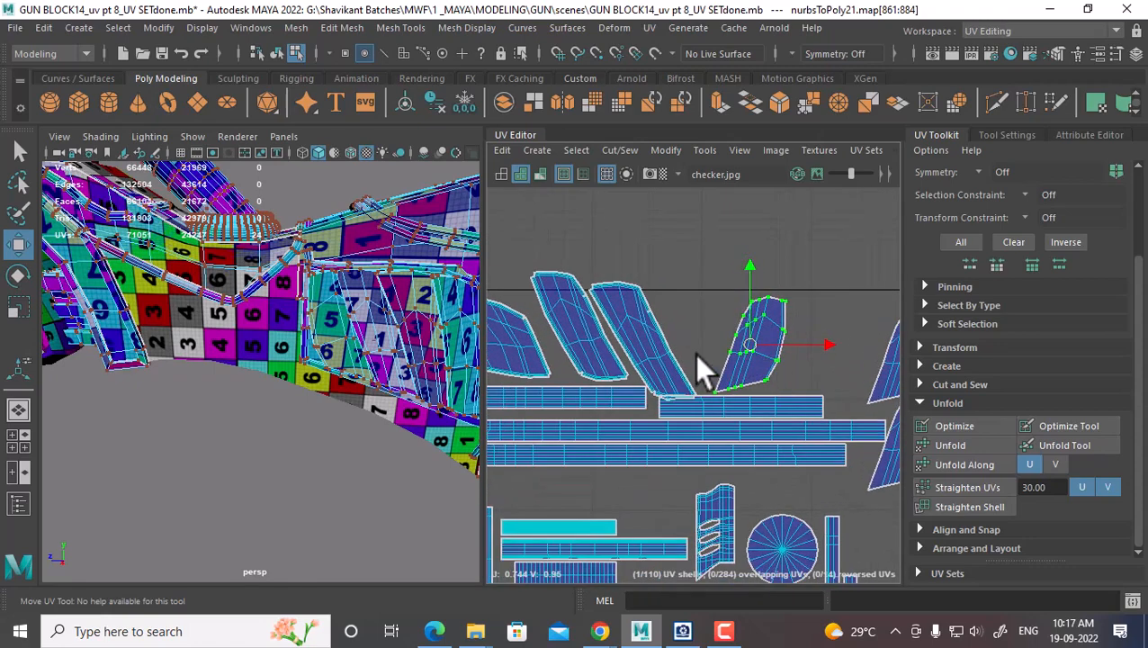
alt+middle_drag(695, 353, 800, 377)
scroll(625, 397, down, 5)
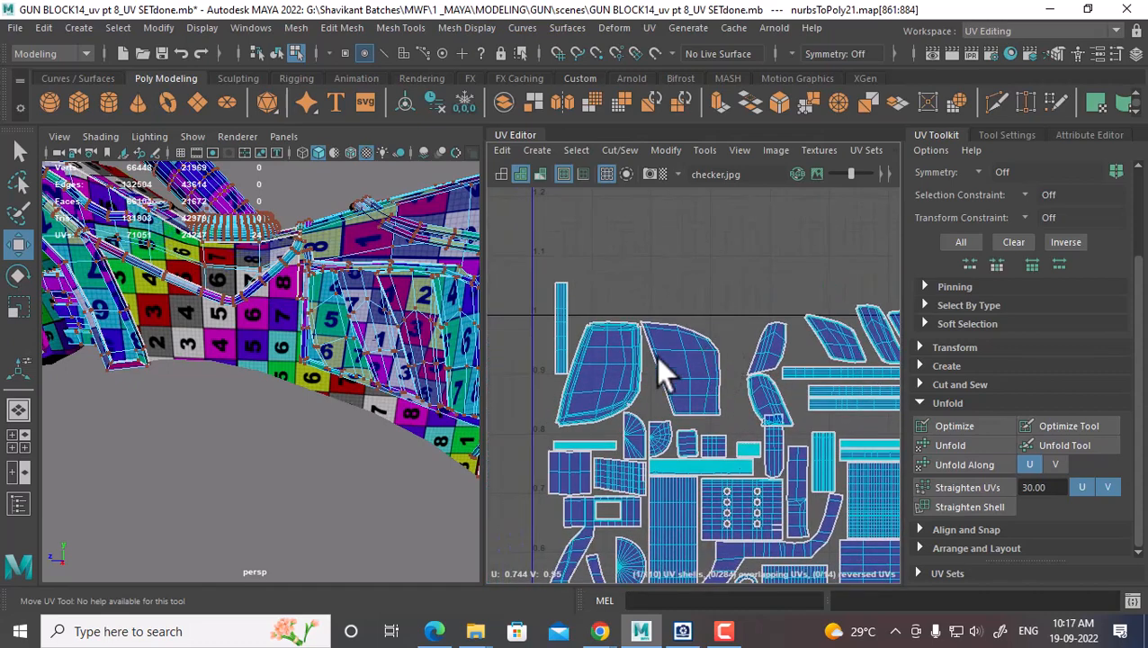
Rotate the thin vertical shell horizontal, slide it to U 0.497 and drop it into the gap
click(560, 311)
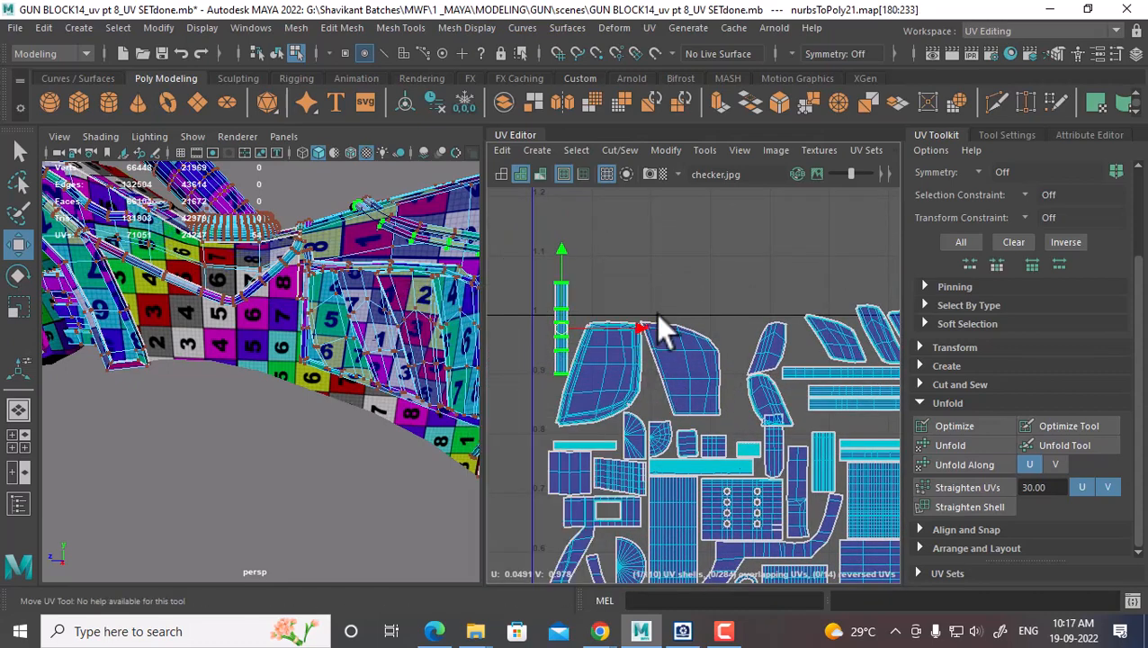
shift+right_drag(661, 244, 740, 298)
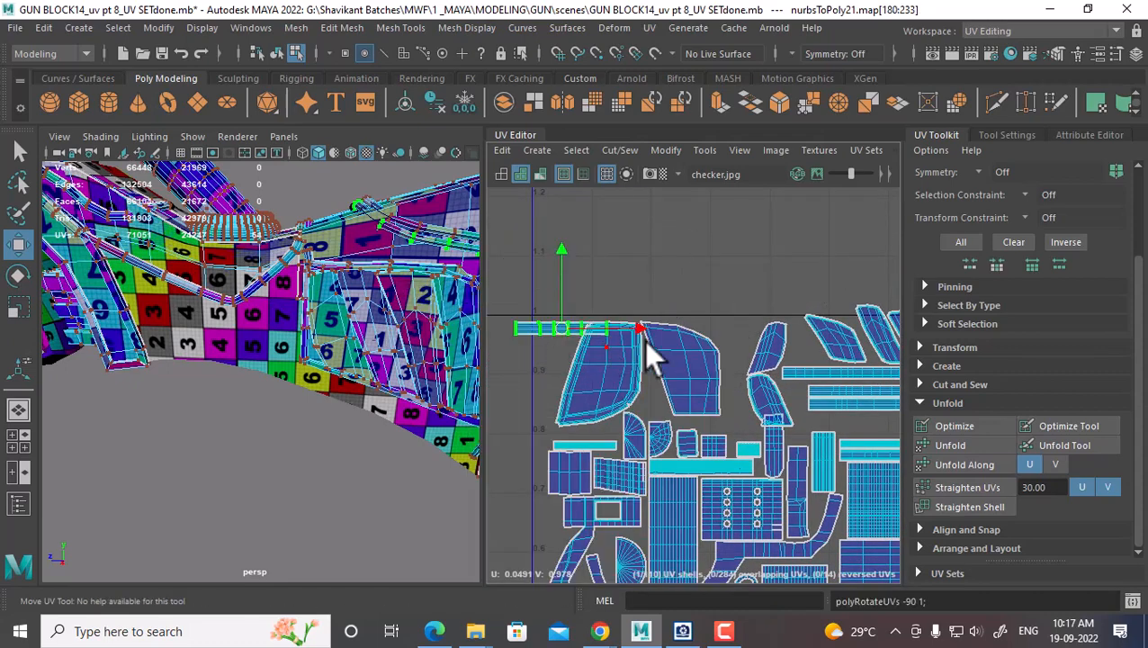
alt+middle_drag(644, 340, 592, 340)
drag(524, 334, 778, 354)
alt+middle_drag(779, 353, 610, 307)
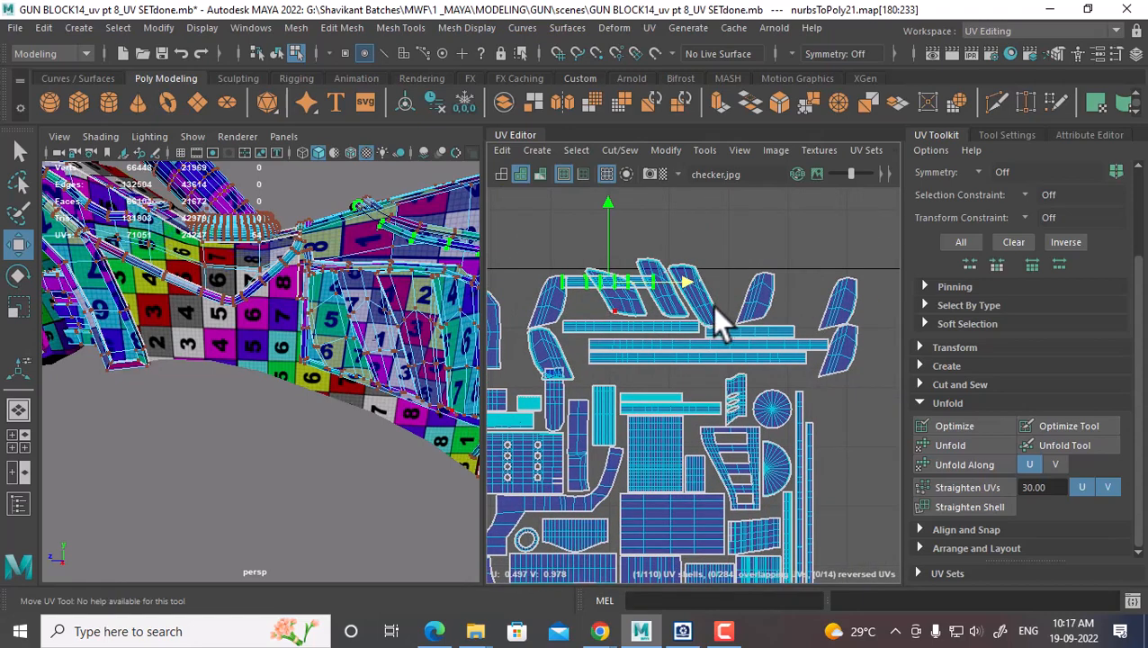
drag(608, 285, 669, 373)
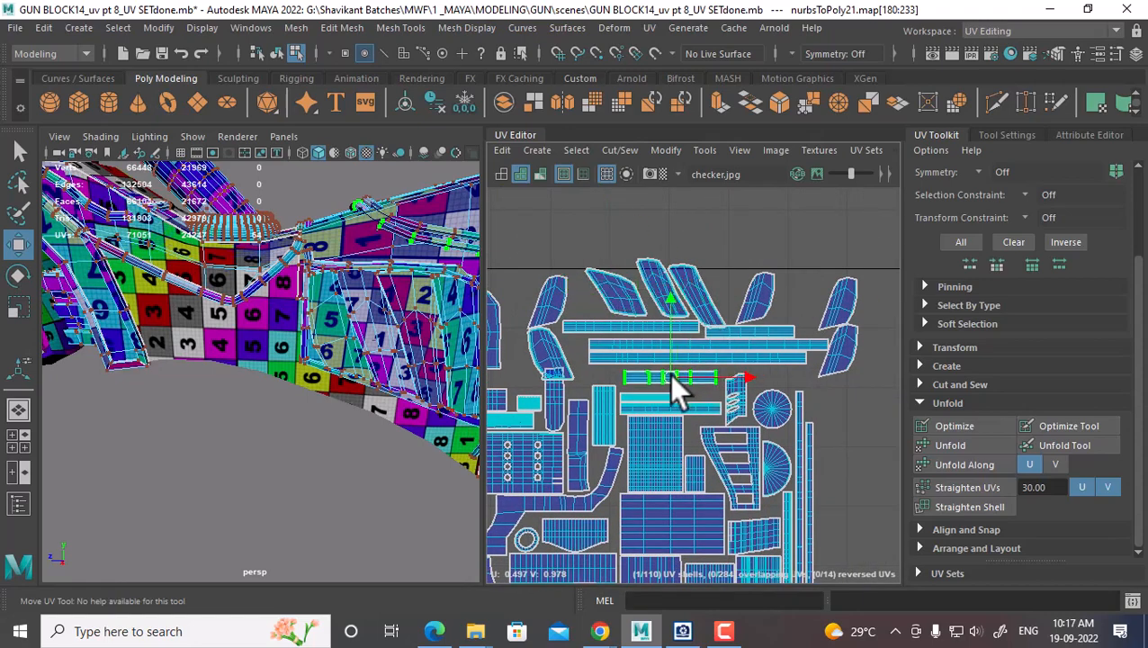
alt+middle_drag(669, 373, 825, 332)
scroll(765, 368, down, 3)
alt+middle_drag(763, 368, 673, 329)
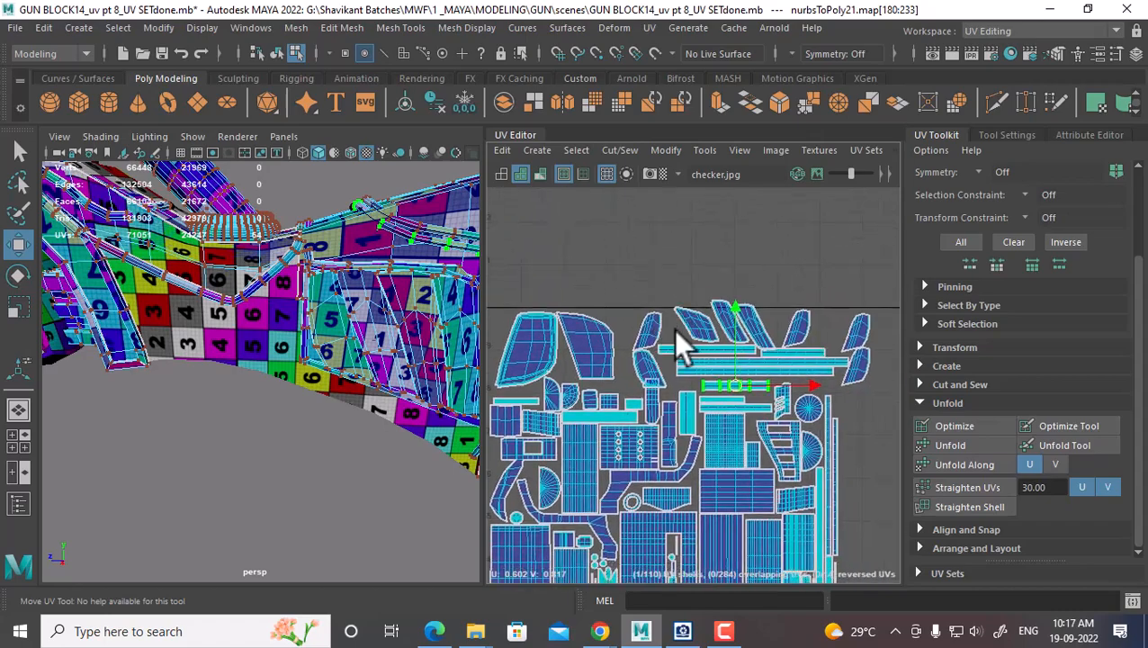
Switch the UV Editor to full screen and frame the top row of shells
key(ctrl+space)
alt+right_drag(762, 351, 688, 219)
alt+middle_drag(688, 219, 716, 275)
right_drag(717, 276, 802, 254)
Convert a top-row pick to its whole shell and move it left
click(720, 270)
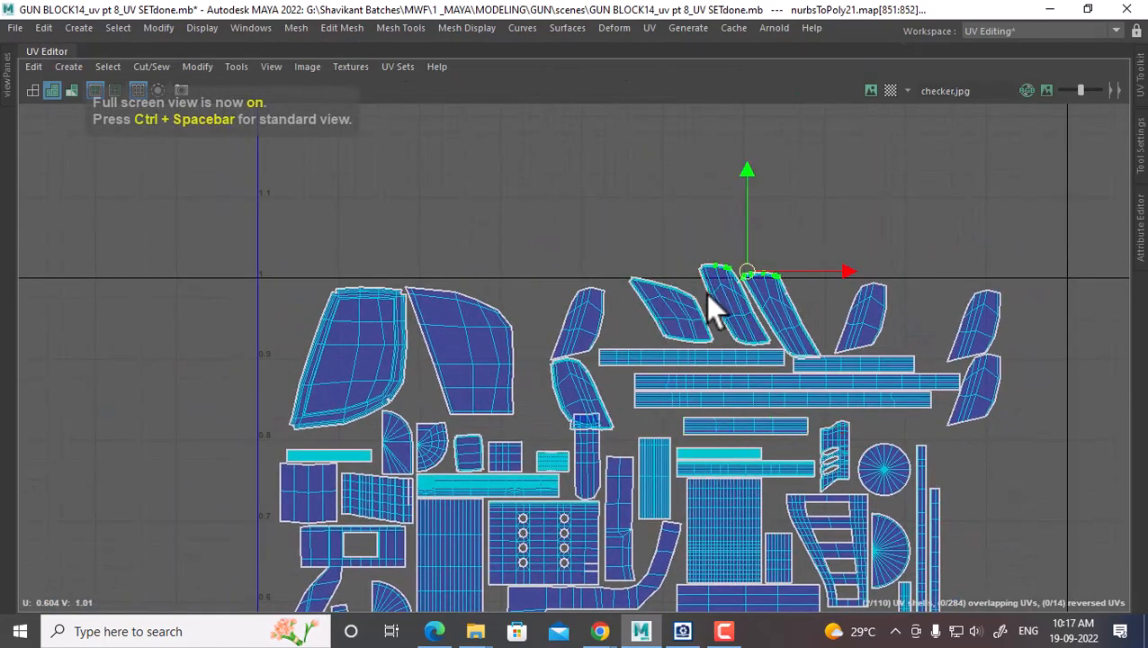
shift+right_drag(711, 299, 781, 324)
drag(777, 320, 1064, 360)
scroll(1056, 360, up, 1)
Select the right-hand shells, then move the small upper shell to the left
alt+middle_drag(1062, 381, 926, 377)
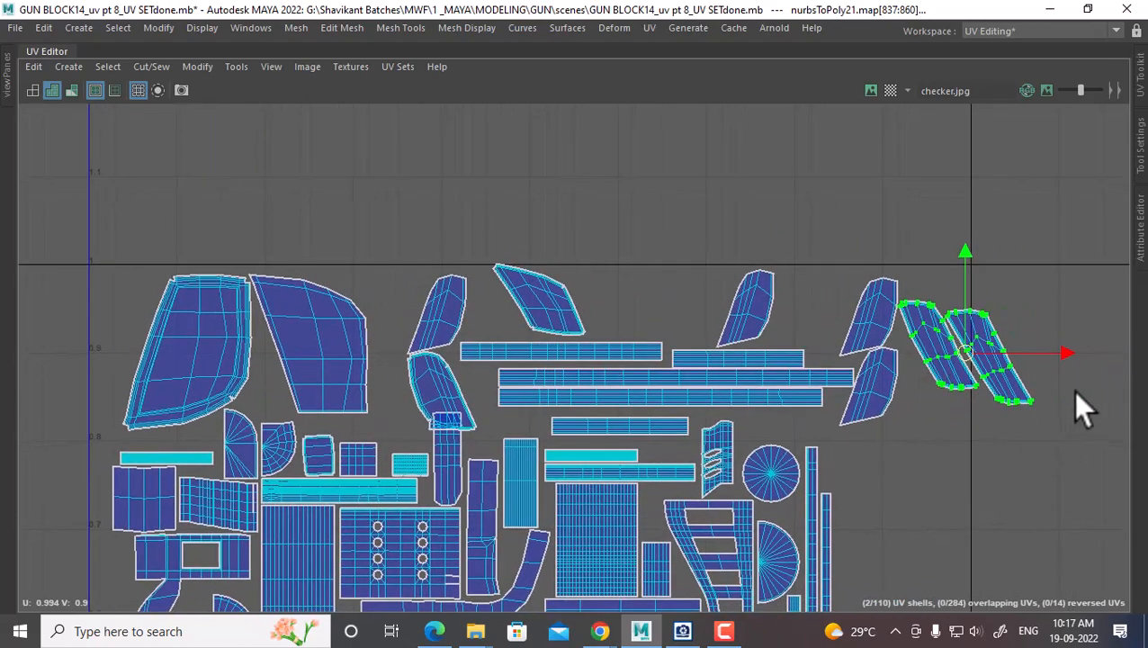
drag(1074, 391, 983, 442)
ctrl+right_drag(980, 441, 948, 430)
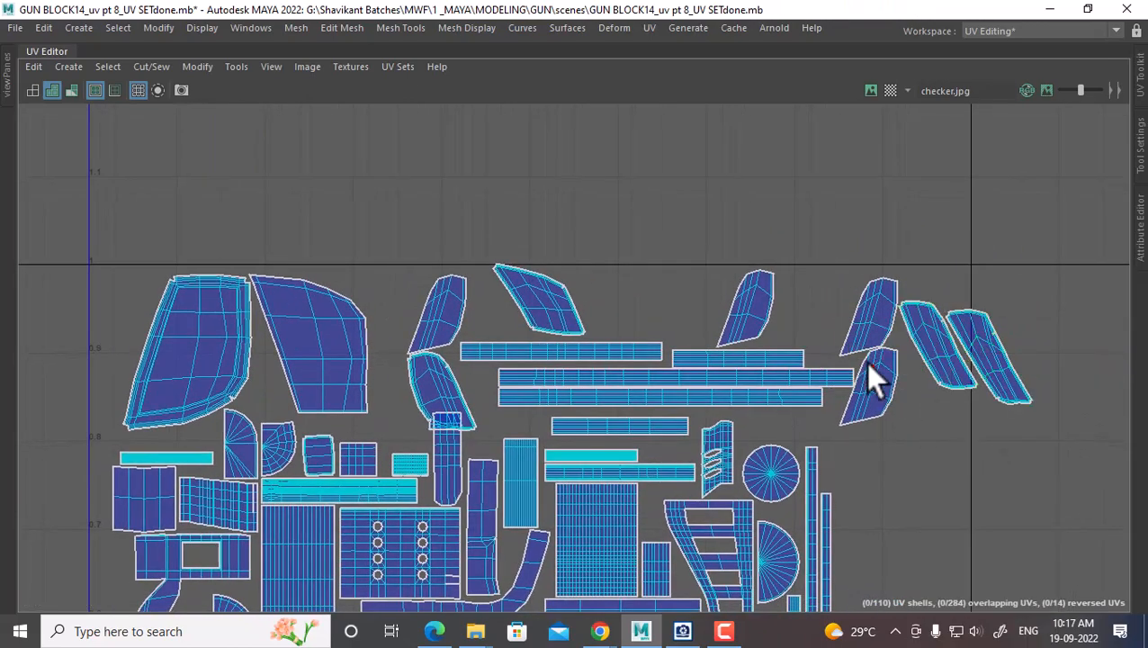
drag(980, 281, 952, 326)
drag(880, 252, 858, 309)
ctrl+right_drag(855, 306, 879, 328)
drag(872, 310, 626, 301)
Lower the long strip and upper-left shell to line up with the other horizontal strips
click(552, 349)
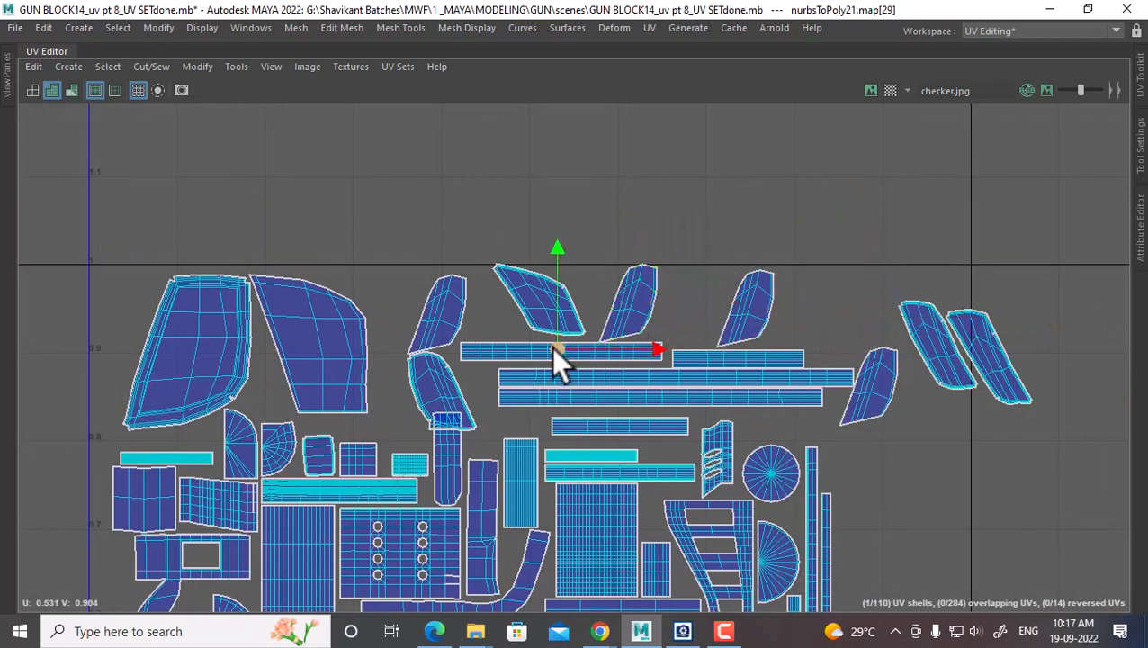
scroll(564, 310, up, 1)
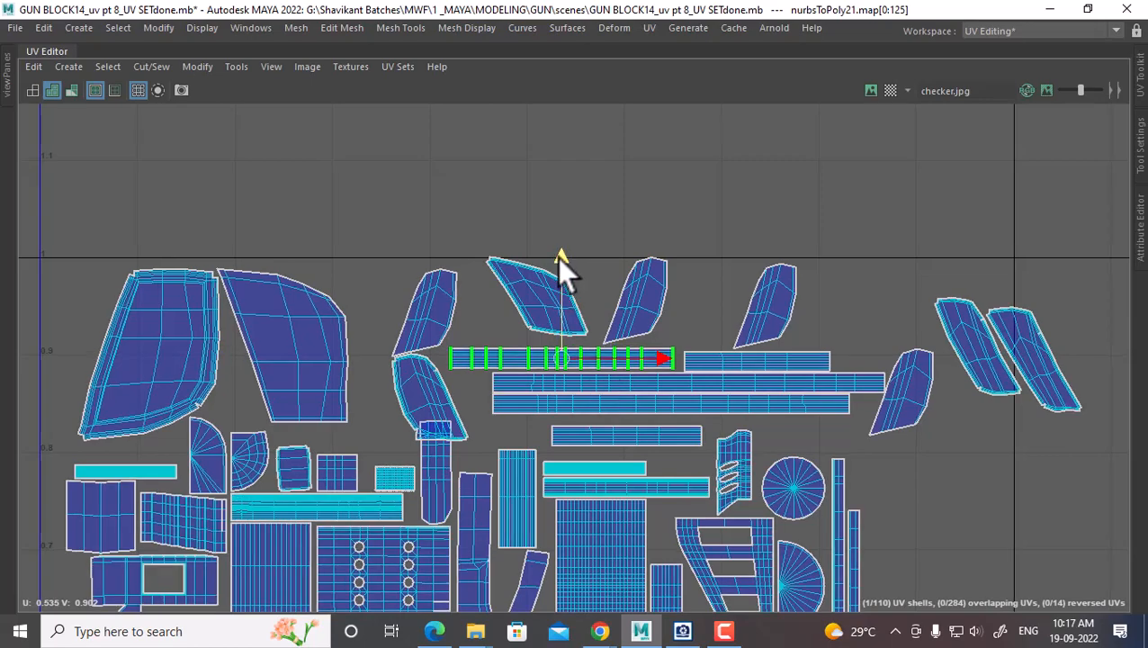
scroll(557, 256, down, 1)
click(664, 295)
ctrl+right_drag(663, 299, 750, 337)
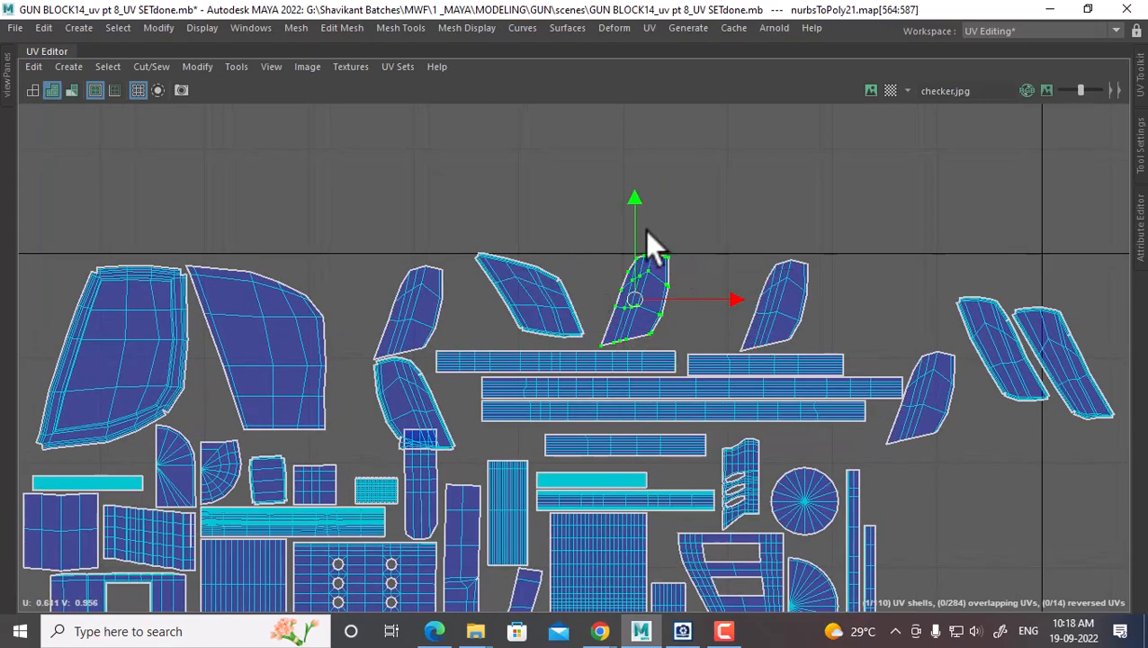
scroll(633, 216, up, 3)
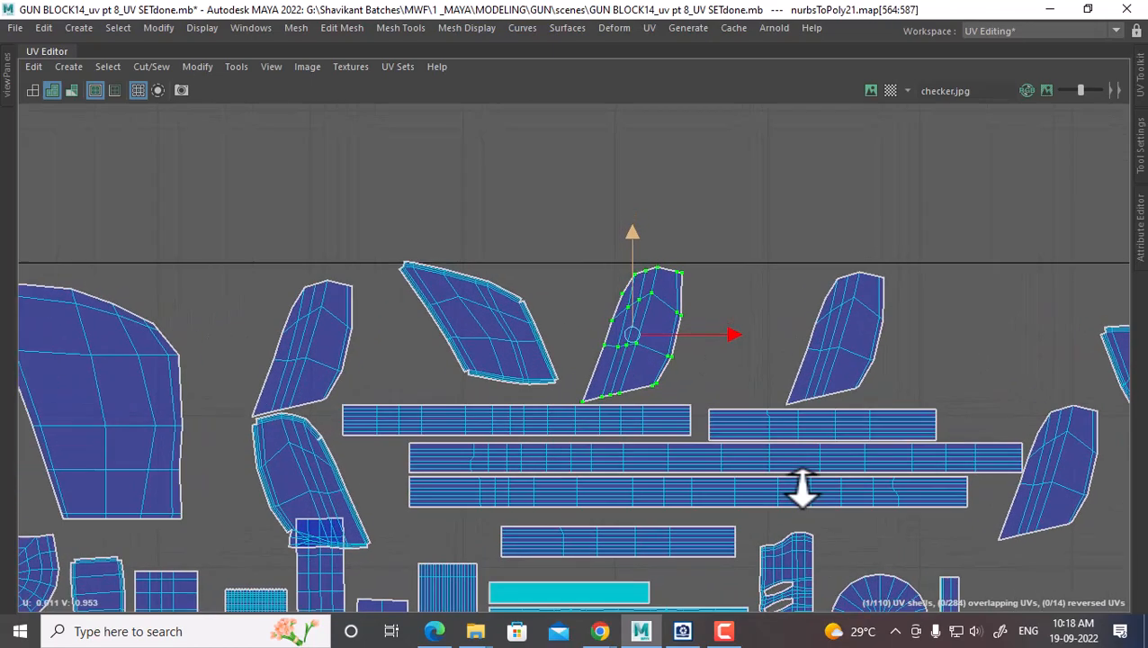
click(677, 431)
ctrl+right_drag(643, 444, 773, 384)
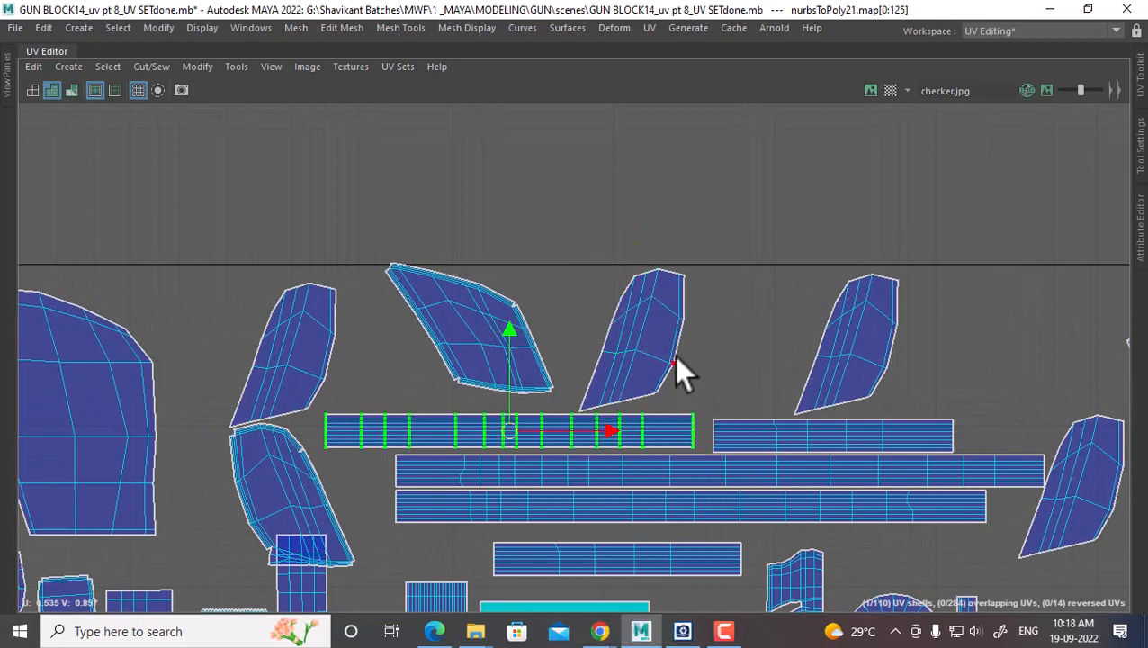
drag(509, 332, 510, 335)
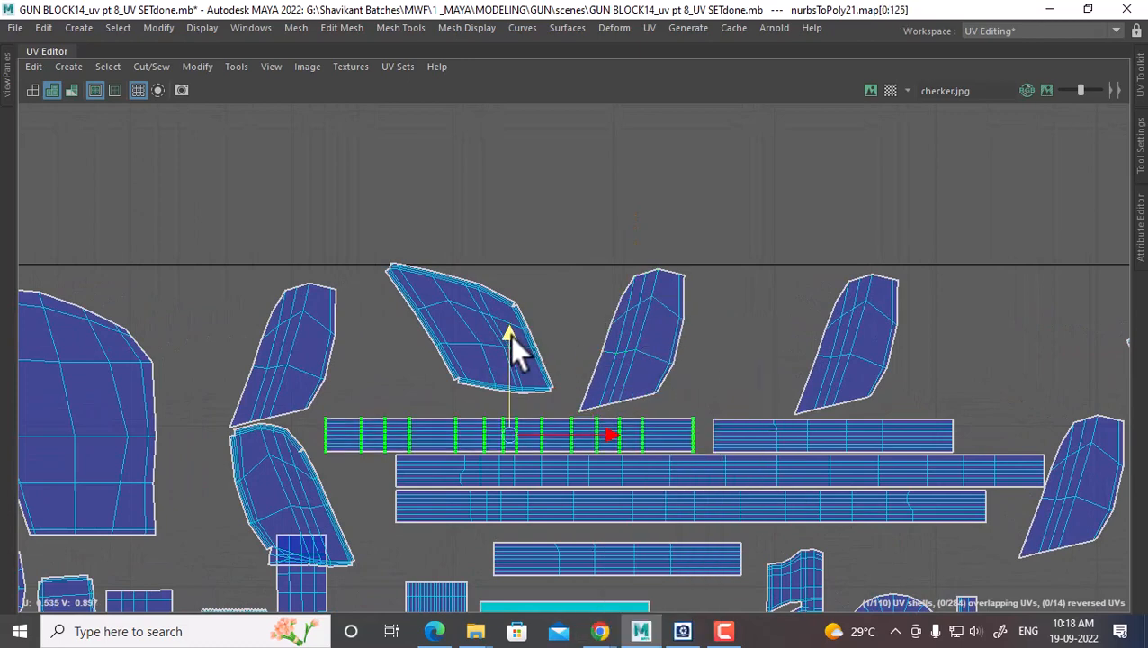
click(510, 309)
ctrl+right_drag(510, 310, 603, 392)
drag(470, 230, 466, 238)
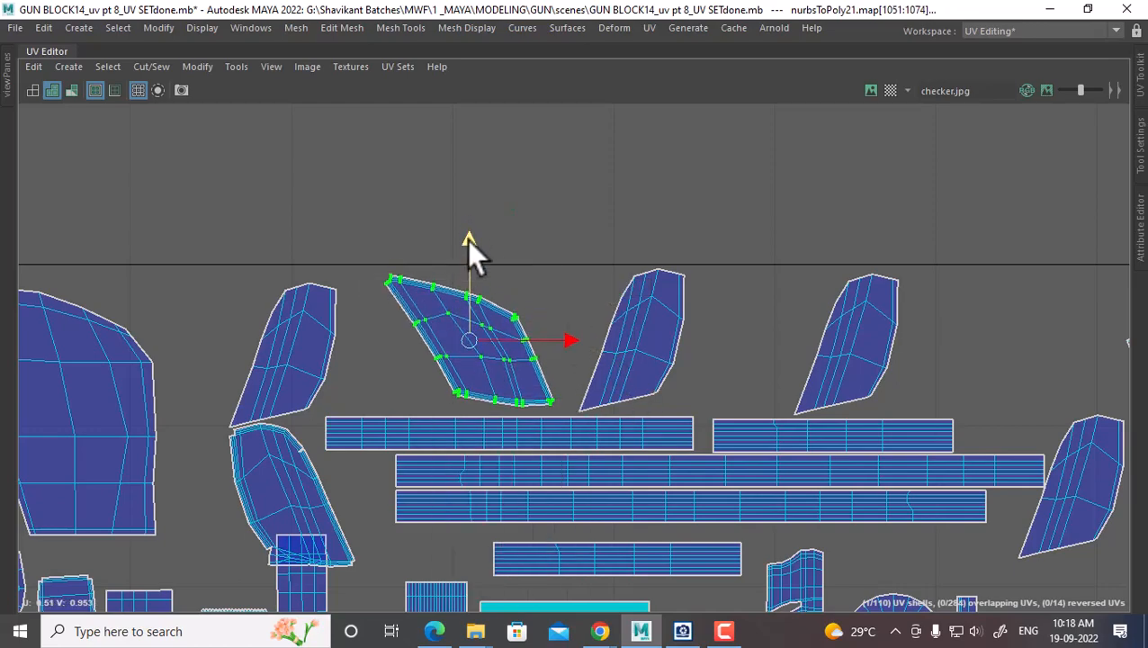
Move the small shell up-left into the top row of the UV layout
scroll(837, 392, down, 2)
alt+middle_drag(1116, 481, 759, 346)
click(681, 305)
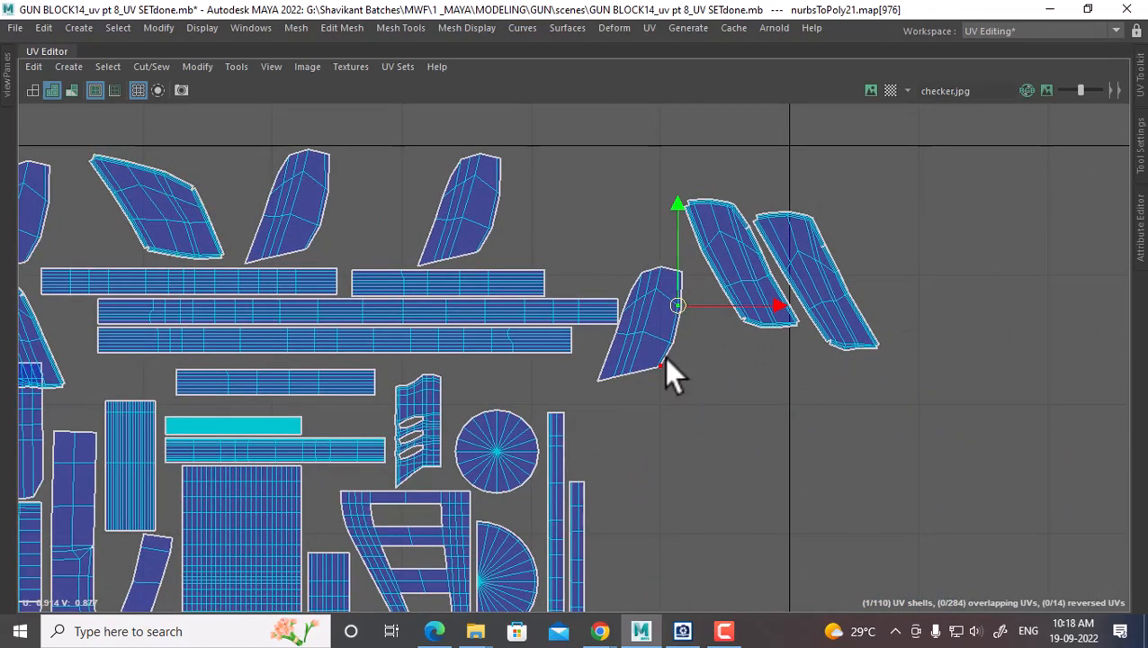
ctrl+right_drag(666, 364, 759, 405)
drag(635, 328, 585, 221)
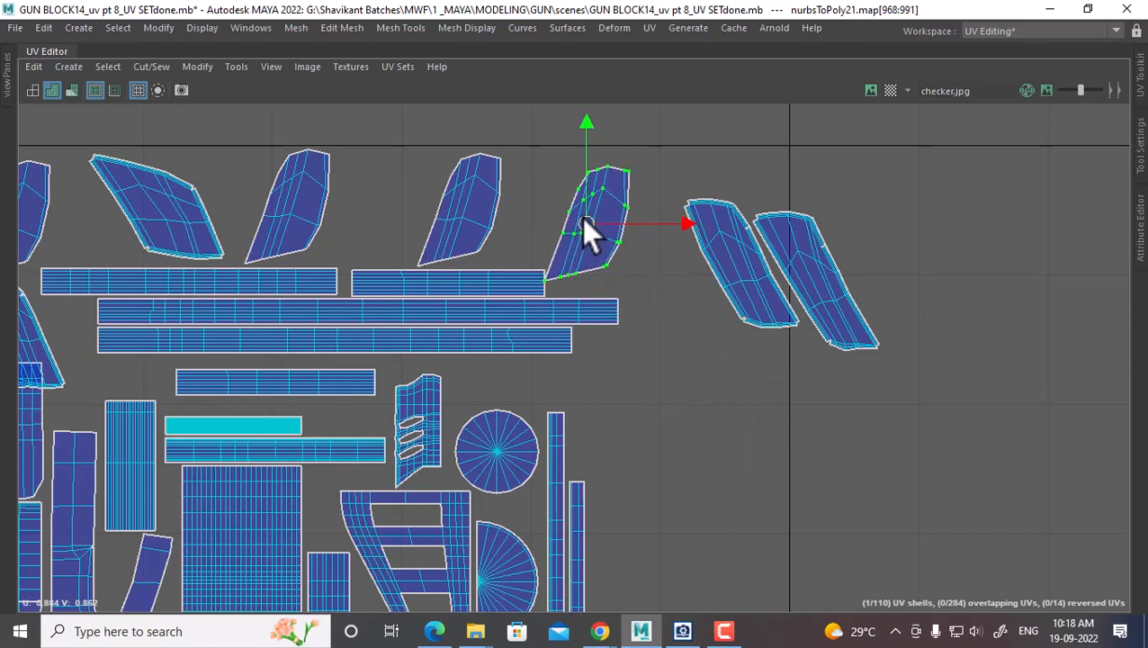
Select the two right-hand shells as whole shells, shift them left and raise them slightly
drag(814, 185, 743, 282)
ctrl+right_drag(743, 282, 882, 349)
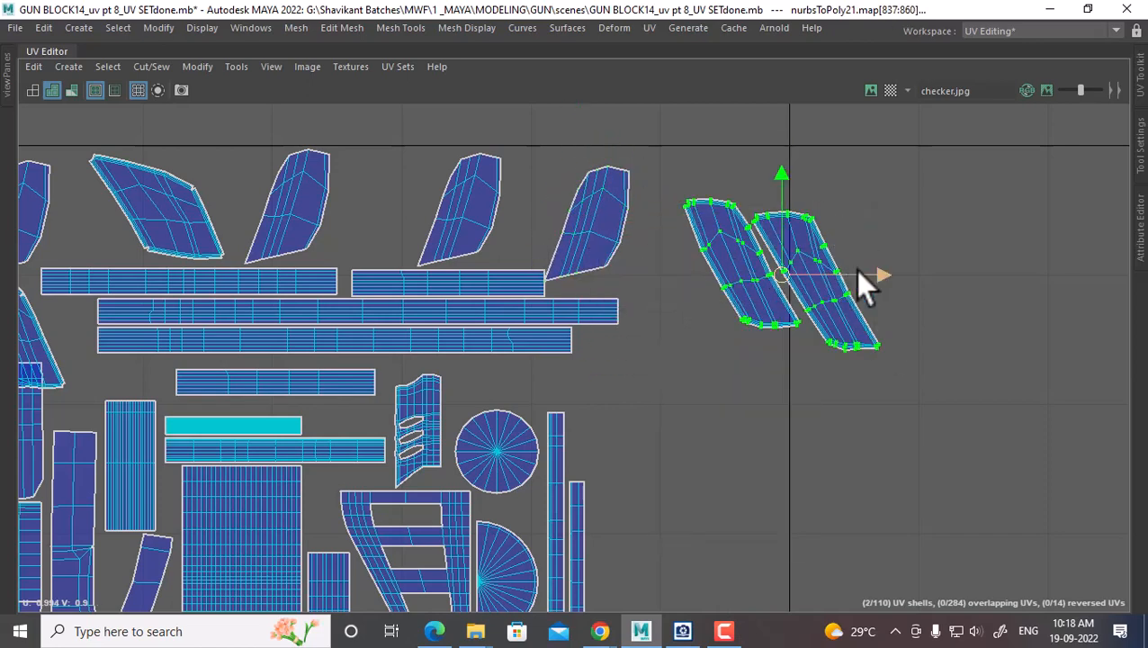
drag(856, 269, 825, 272)
alt+middle_drag(734, 288, 795, 375)
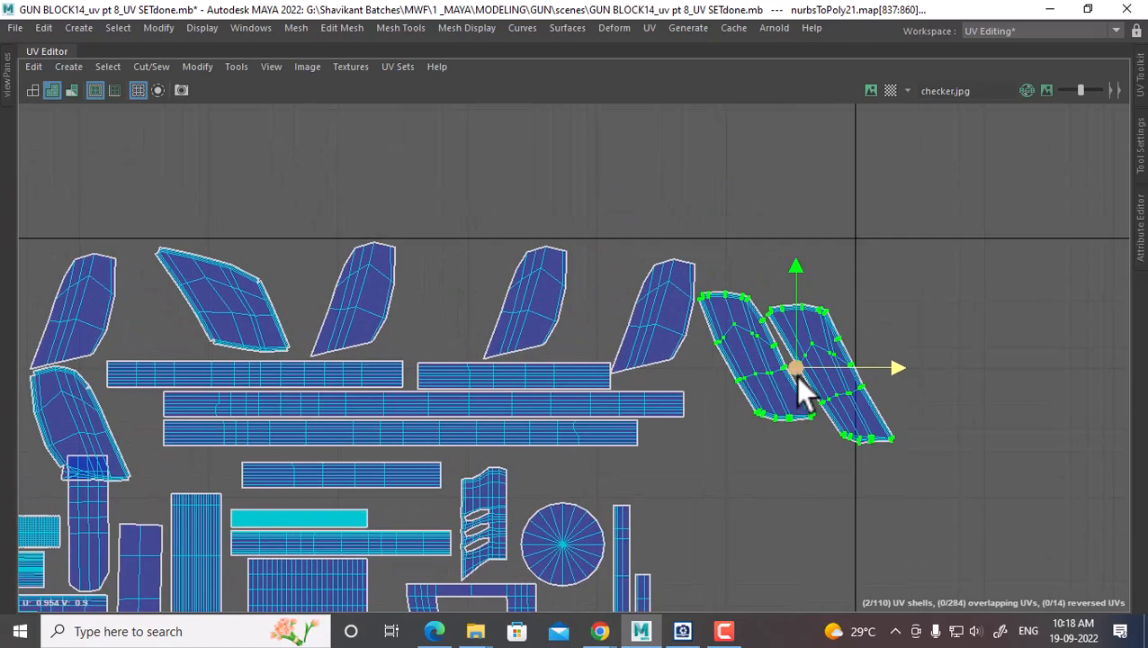
drag(795, 375, 794, 352)
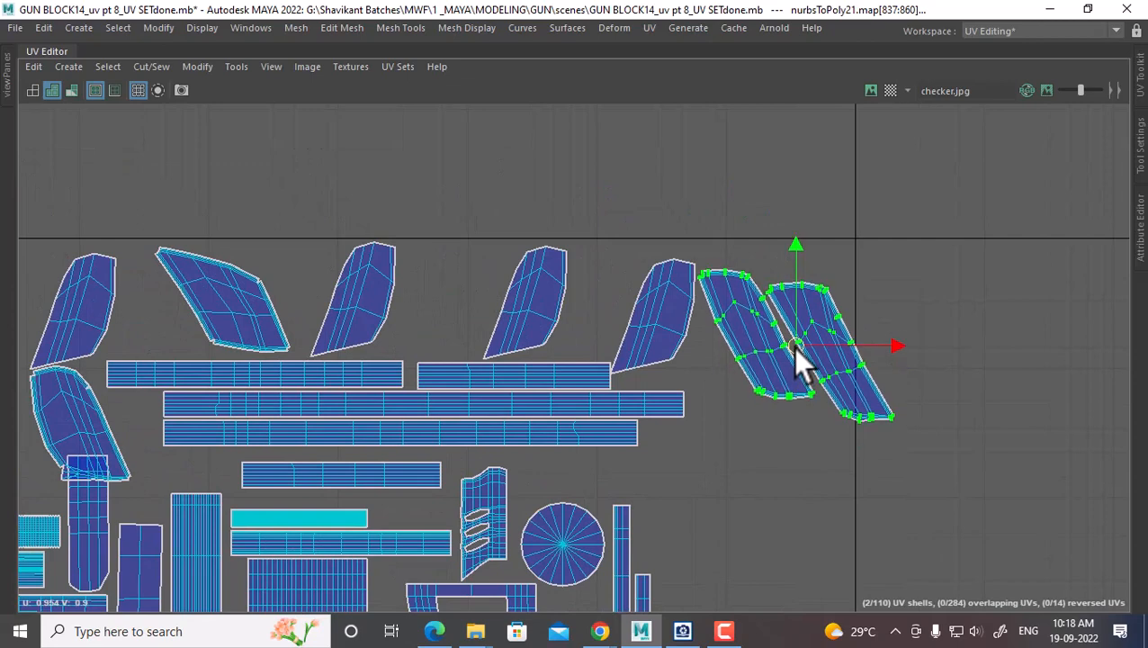
Drop the small left shell below the pair, then move the pair up-left
click(636, 359)
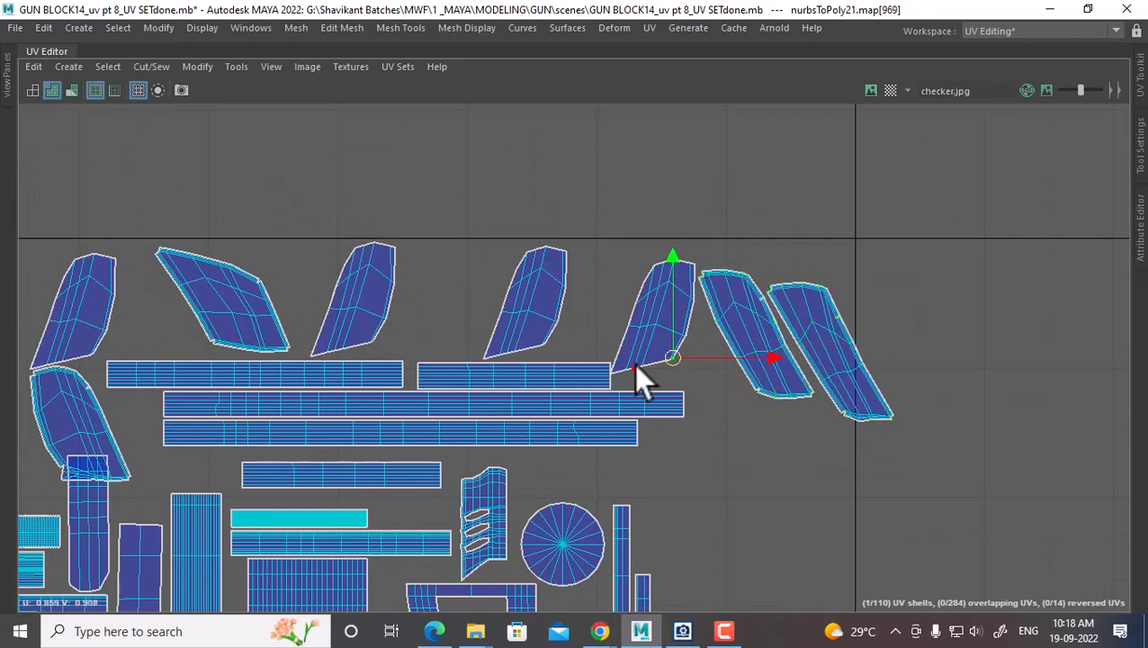
drag(651, 328, 738, 500)
click(722, 326)
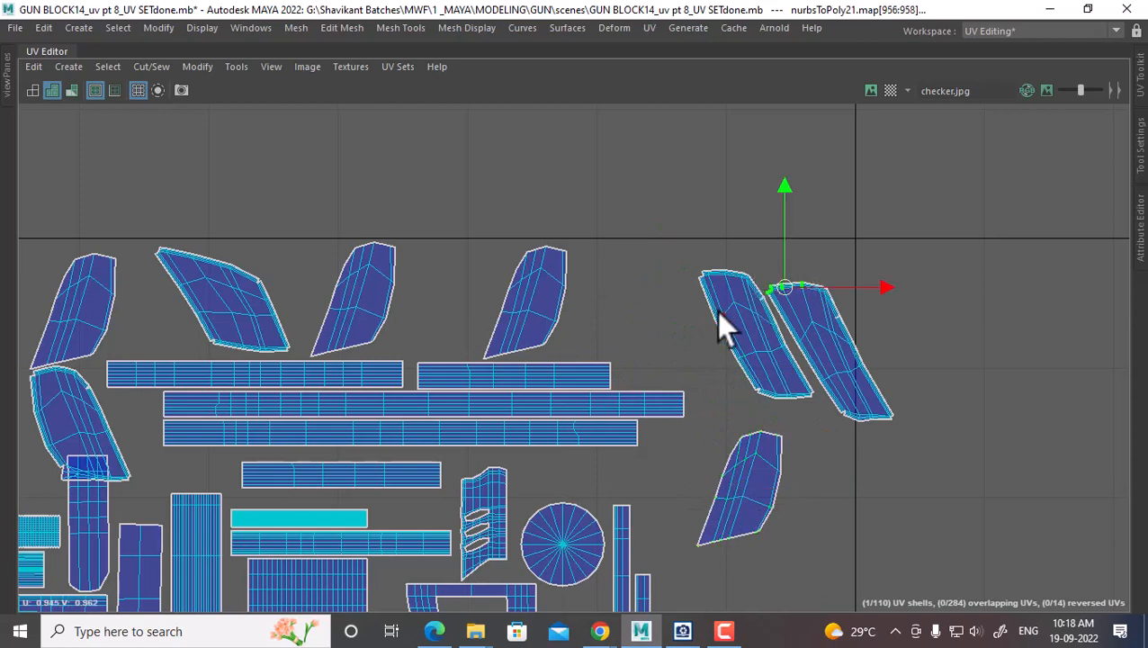
click(841, 382)
drag(786, 275, 718, 314)
right_drag(730, 298, 837, 379)
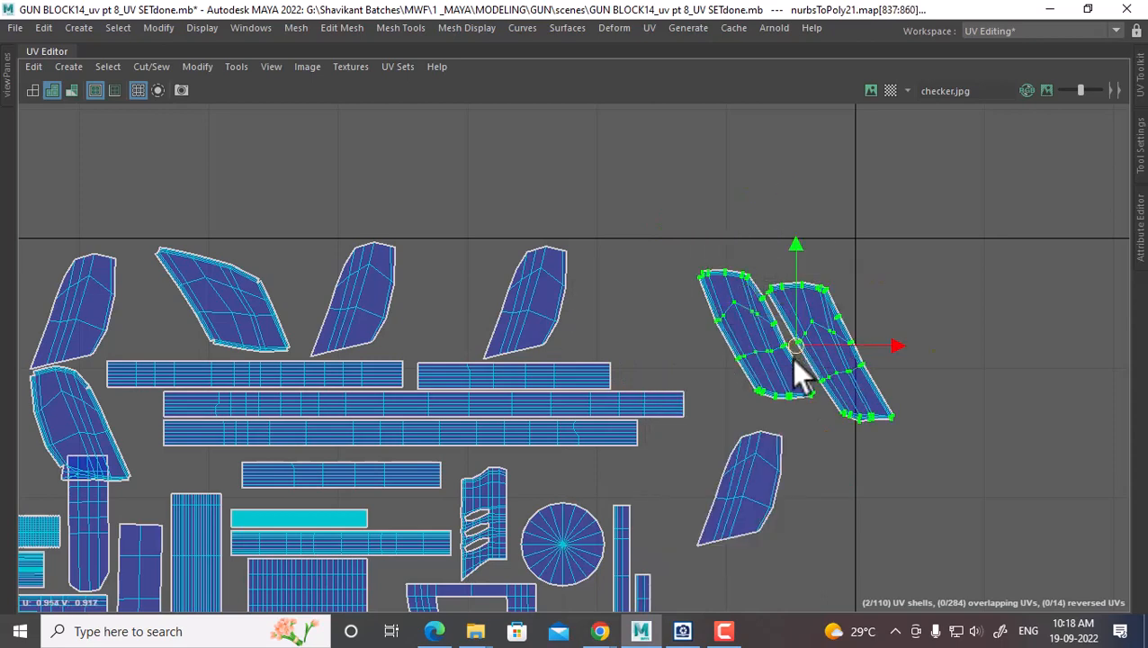
drag(797, 348, 694, 334)
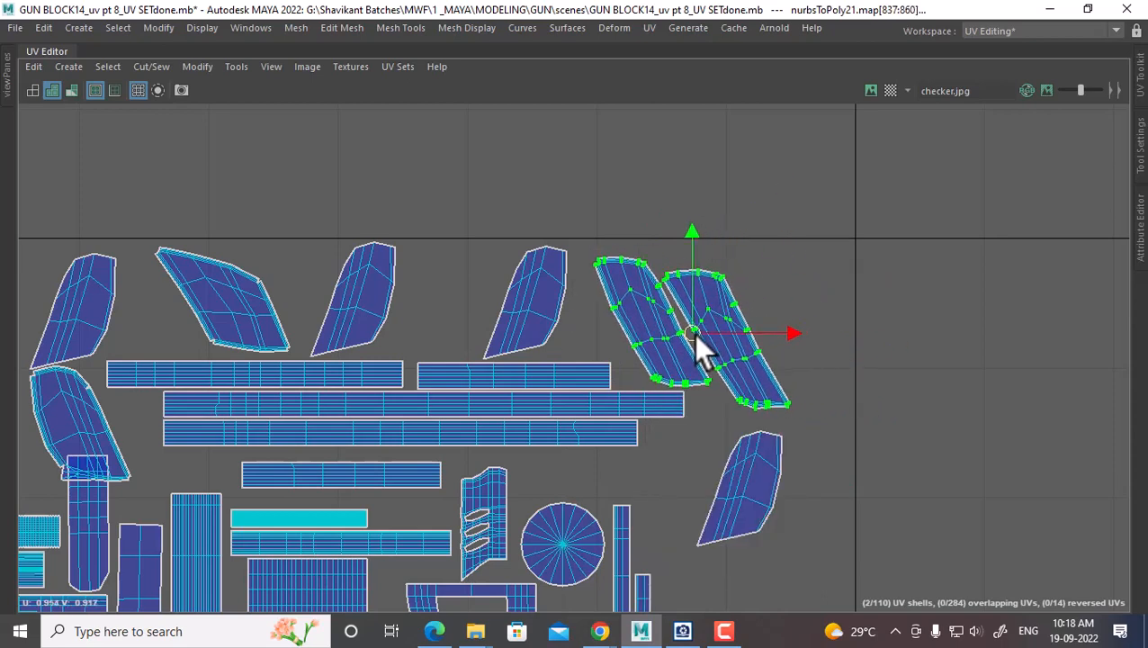
Tuck the small lower shell into the top-row gap and restore the full workspace
click(790, 470)
right_drag(758, 351, 851, 385)
drag(735, 500, 431, 298)
alt+right_drag(382, 324, 281, 341)
alt+middle_drag(226, 321, 306, 279)
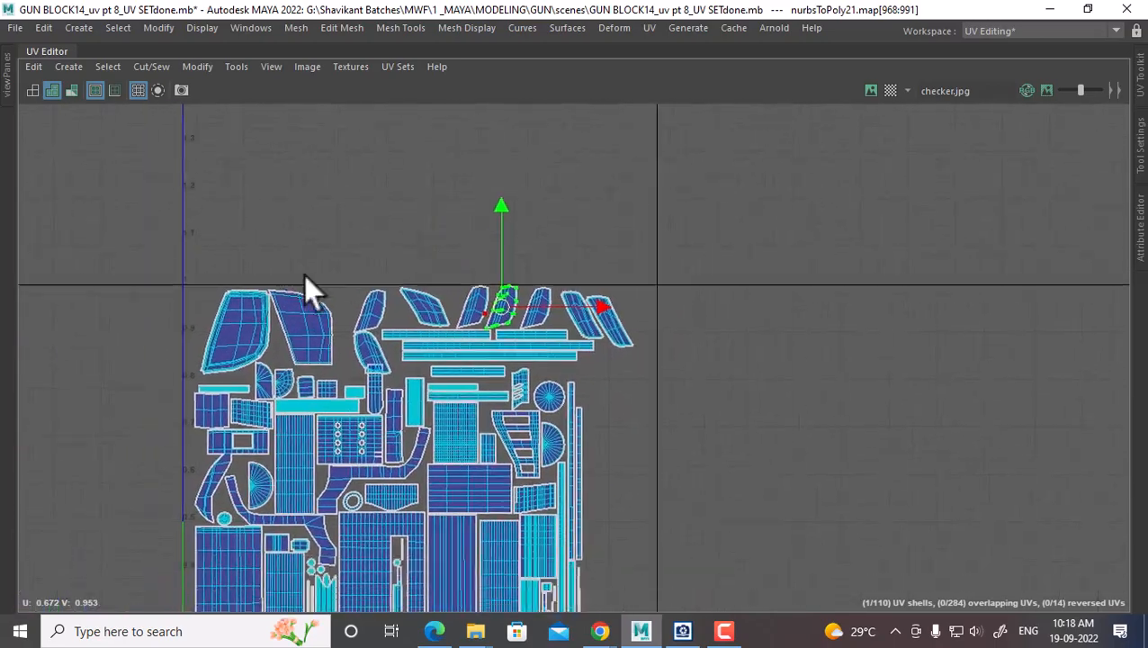
key(ctrl+space)
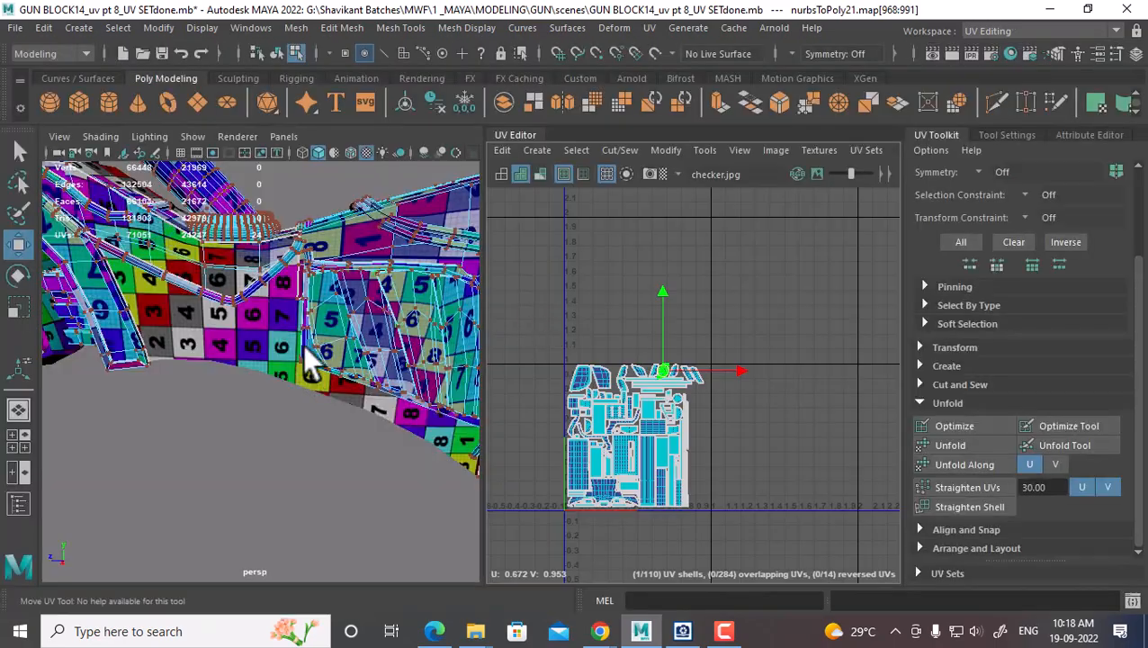
Return to object selection, clear the UV selection and select the pSphere5 gun part
alt+right_drag(304, 346, 394, 136)
click(295, 469)
click(253, 359)
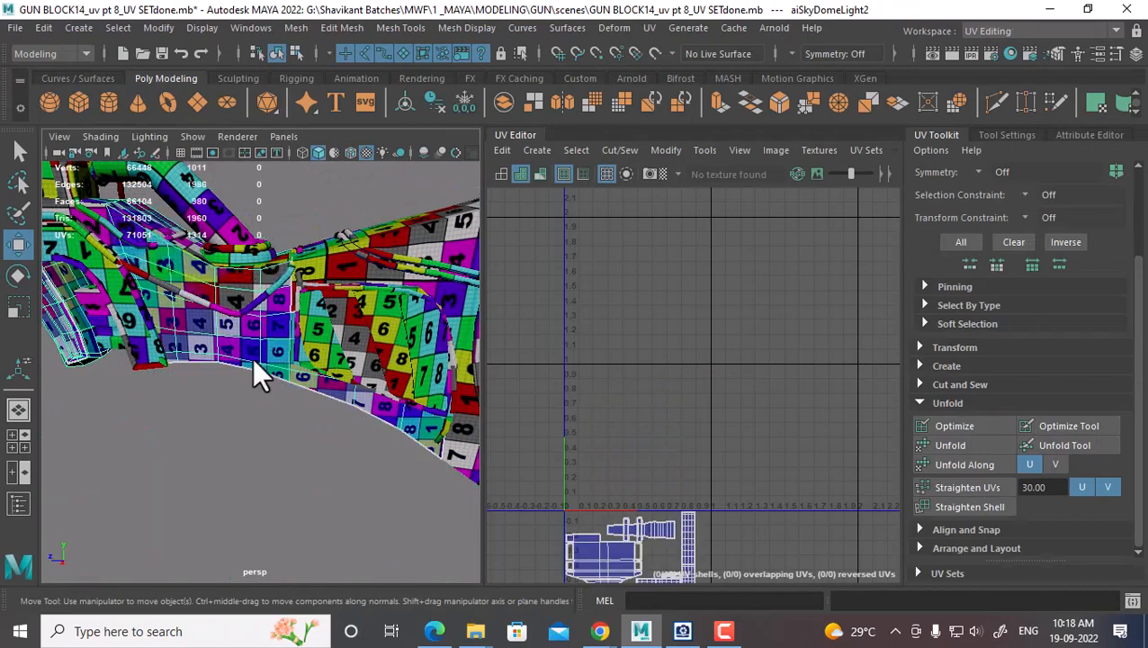
alt+right_drag(623, 463, 668, 379)
alt+middle_drag(668, 450, 638, 203)
alt+right_drag(662, 270, 698, 328)
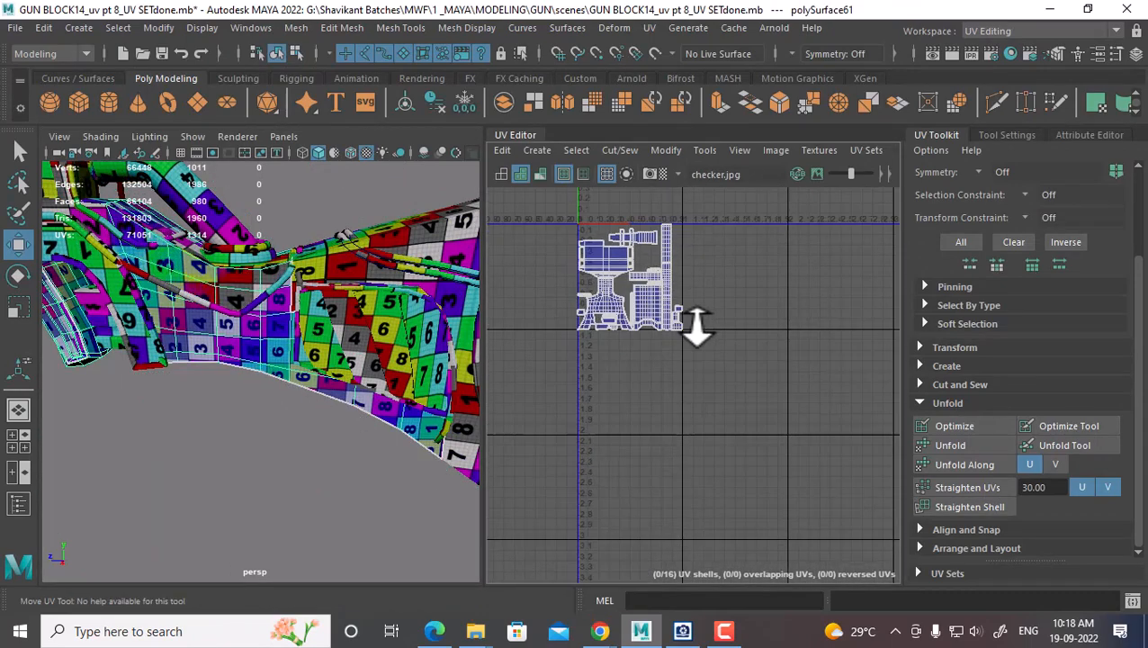
alt+middle_drag(697, 329, 716, 401)
alt+right_drag(715, 402, 723, 414)
alt+drag(446, 346, 306, 373)
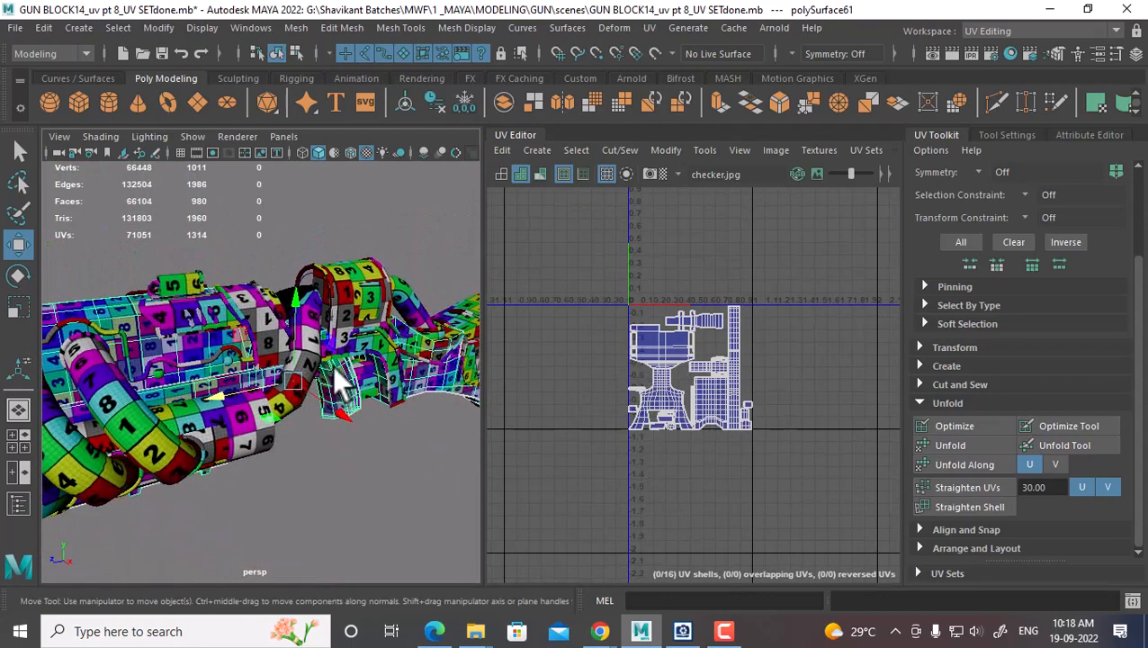
click(251, 419)
alt+drag(302, 441, 280, 388)
click(333, 301)
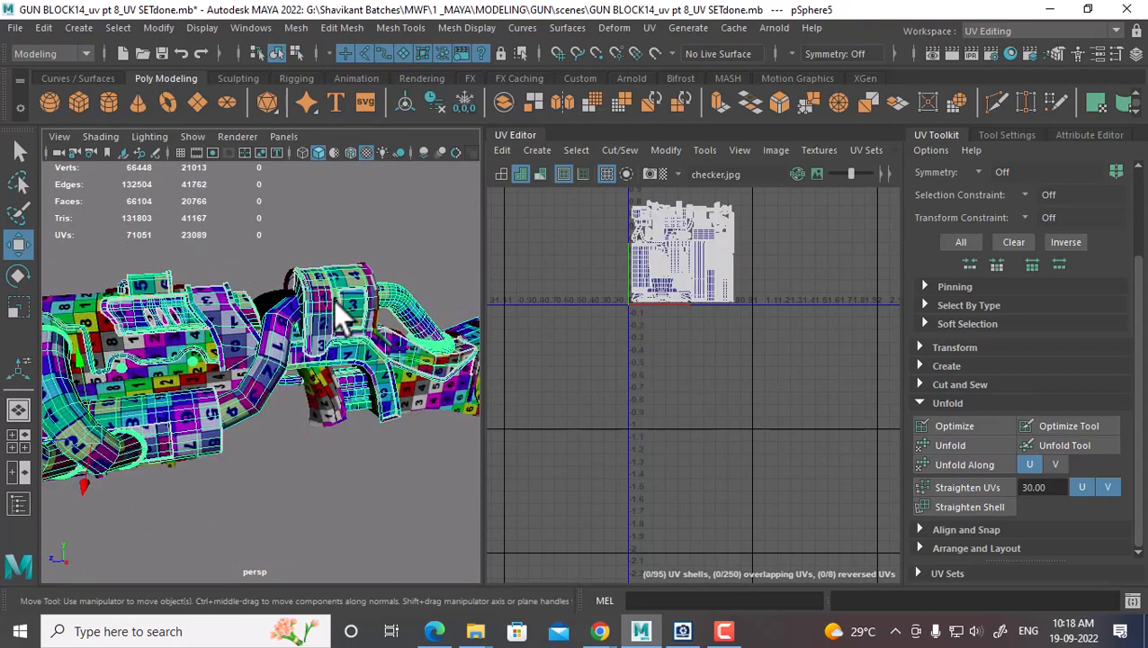
alt+right_drag(351, 347, 301, 364)
alt+middle_drag(709, 291, 696, 409)
alt+right_drag(697, 396, 776, 366)
Add nurbsToPoly21 and polySurface61 to the selection and marquee the right-hand UVs
alt+middle_drag(393, 387, 270, 352)
shift+click(432, 412)
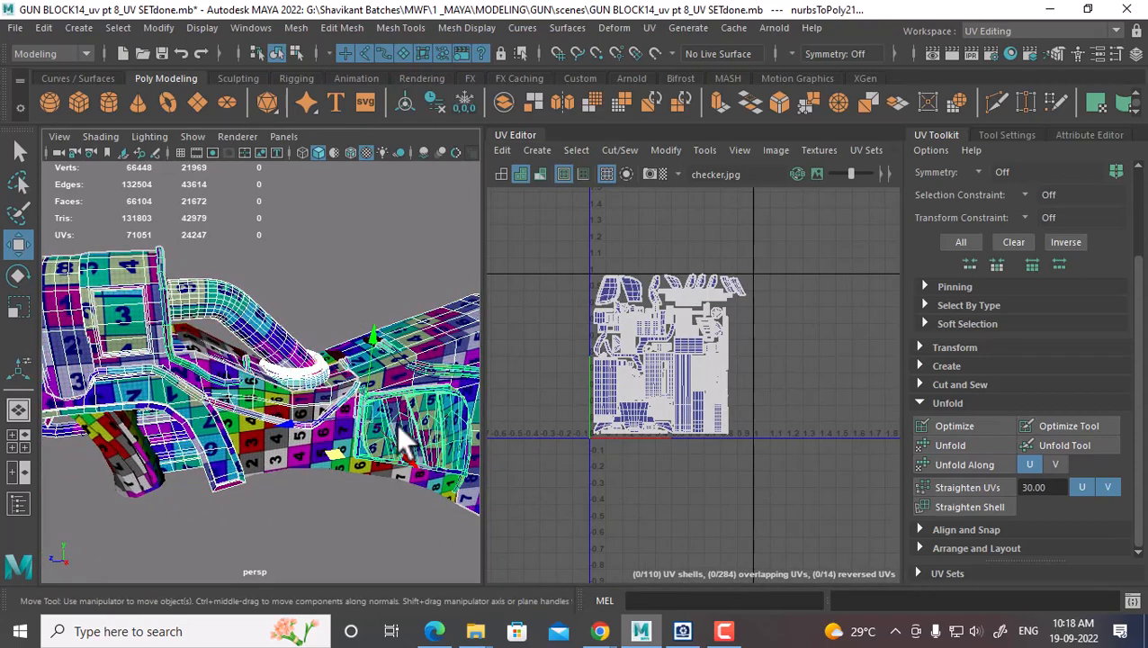
shift+click(268, 461)
alt+middle_drag(689, 435, 694, 284)
scroll(734, 403, down, 1)
alt+drag(478, 428, 282, 363)
scroll(697, 434, up, 2)
right_drag(694, 392, 743, 389)
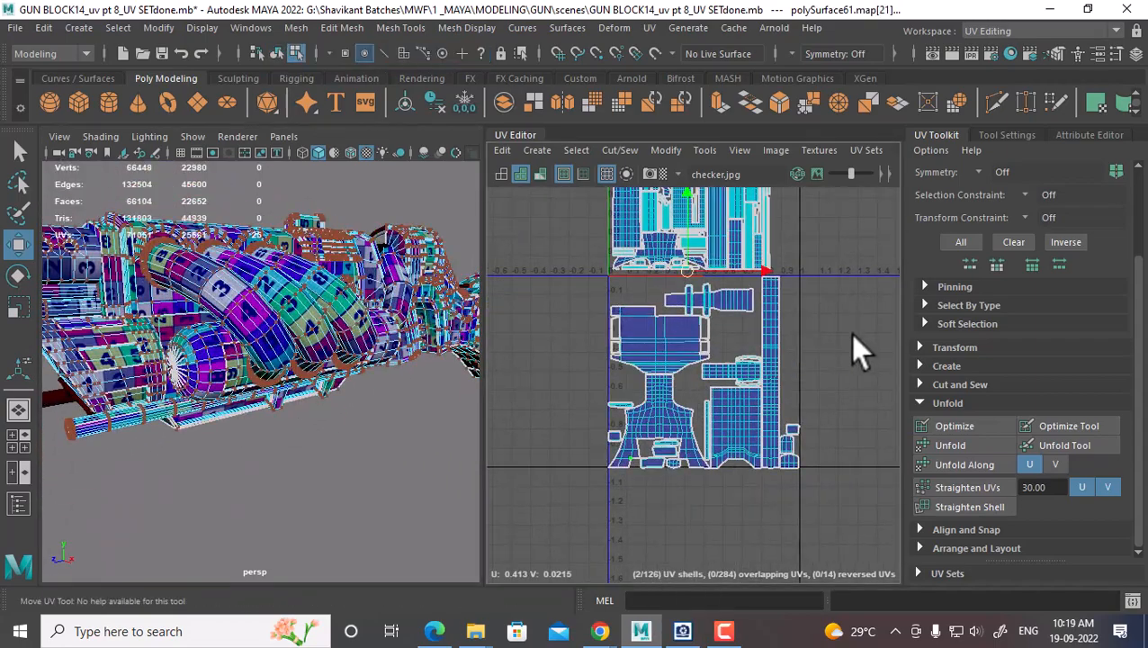
drag(803, 346, 629, 469)
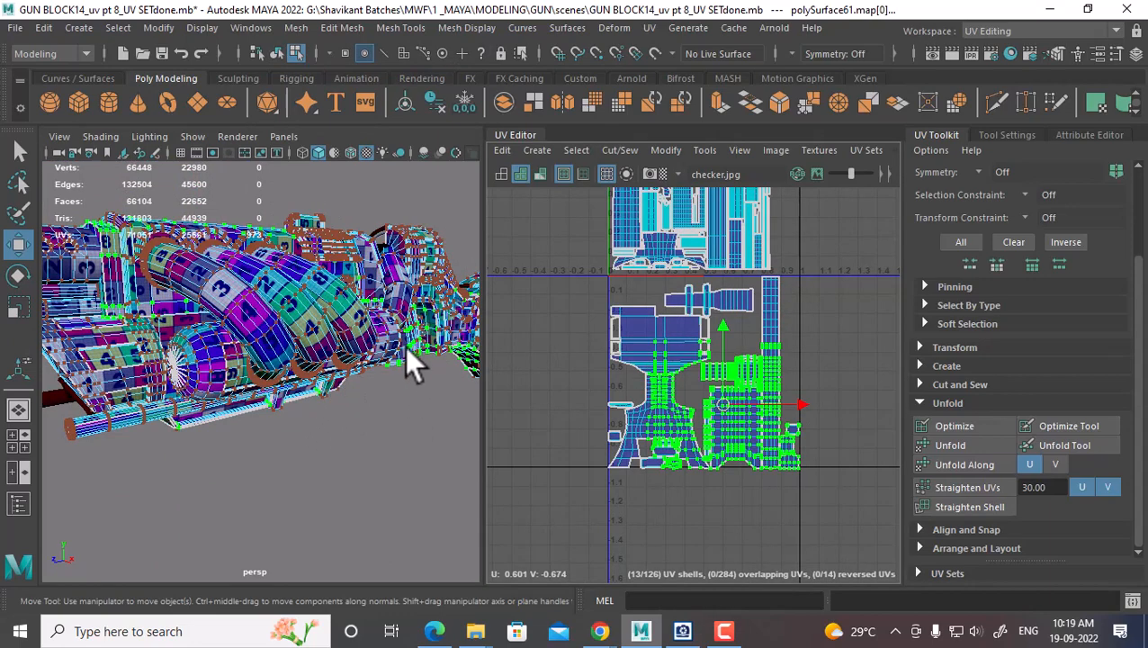
Select polySurface61 on its own and marquee all of its UVs
right_drag(409, 216, 493, 236)
click(379, 486)
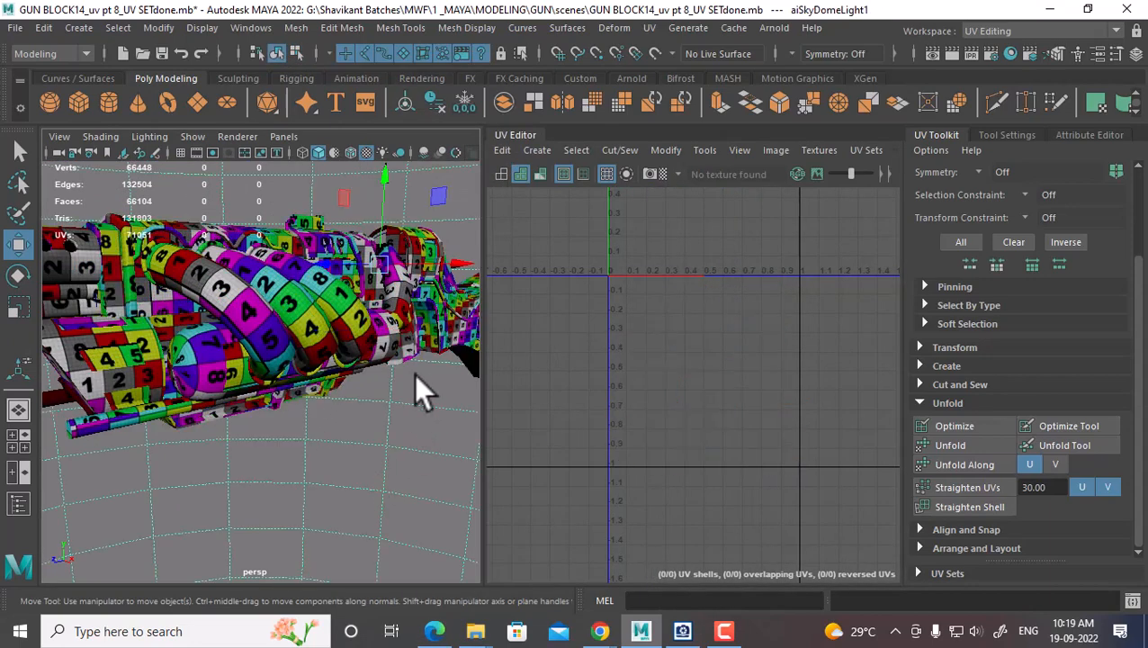
click(425, 329)
alt+drag(319, 402, 250, 287)
click(235, 263)
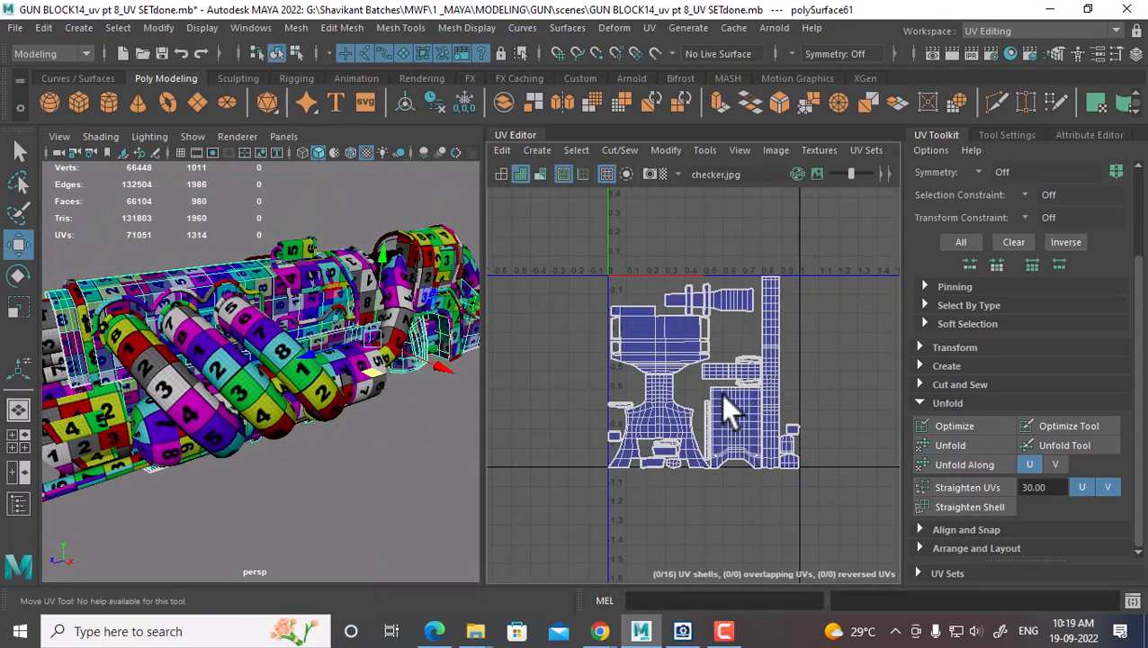
right_drag(726, 405, 783, 403)
drag(851, 271, 497, 504)
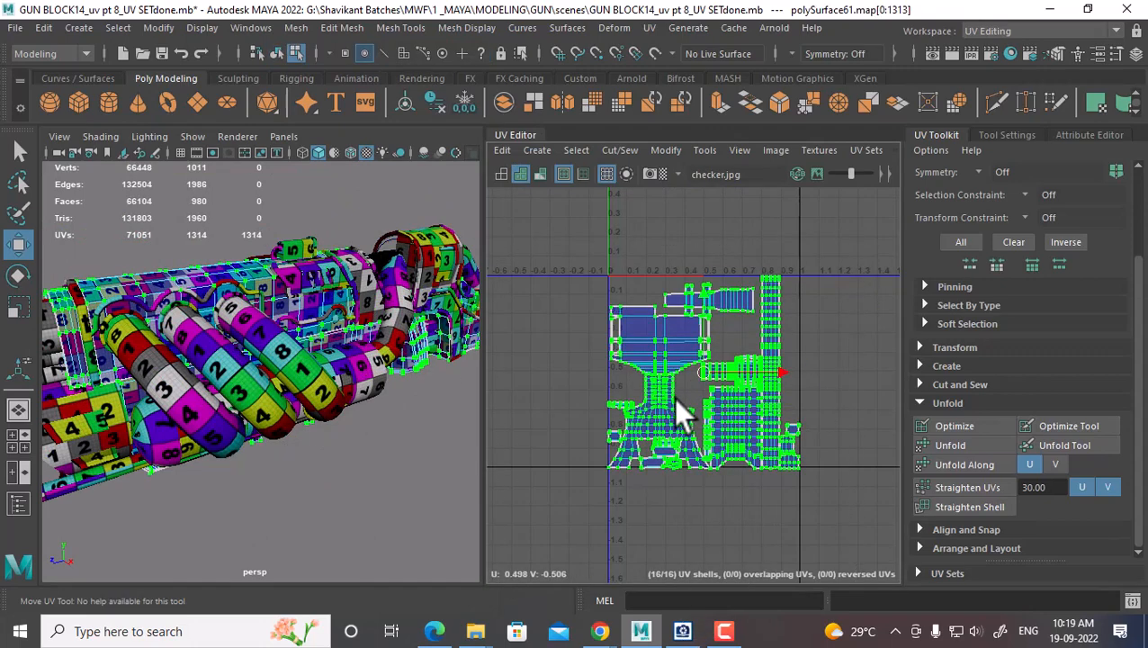
Scale the 16 shells down, then move them up-right past the 0–1 tile
key(r)
drag(716, 383, 662, 401)
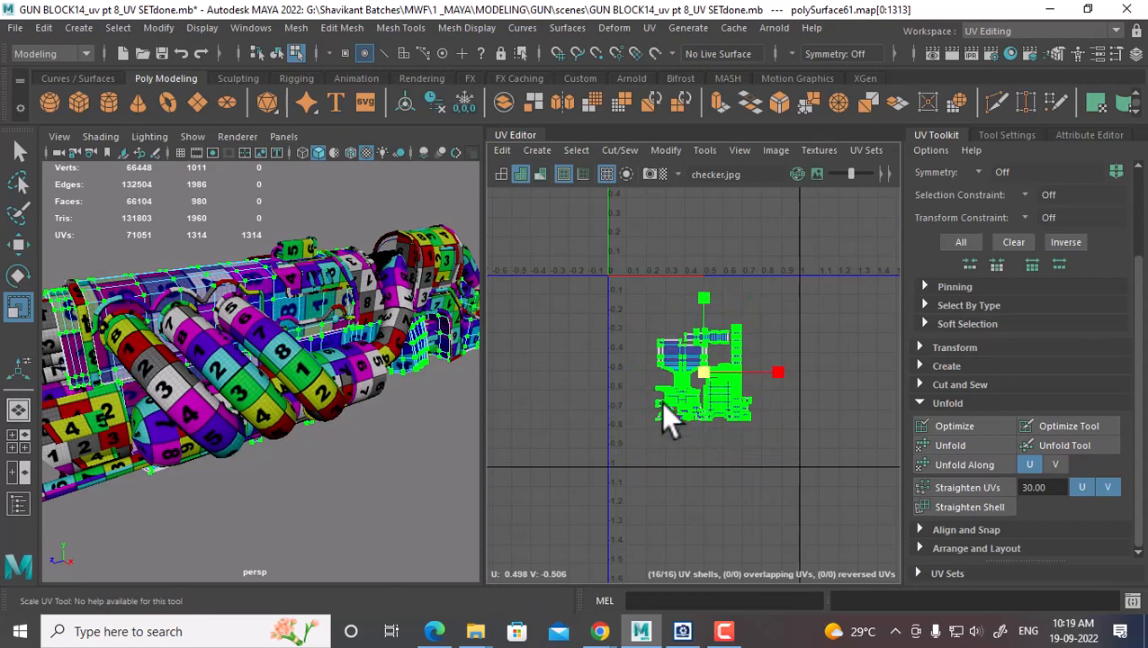
alt+drag(270, 382, 171, 396)
scroll(699, 364, up, 2)
alt+middle_drag(706, 378, 657, 445)
key(w)
drag(643, 434, 827, 247)
scroll(246, 365, up, 3)
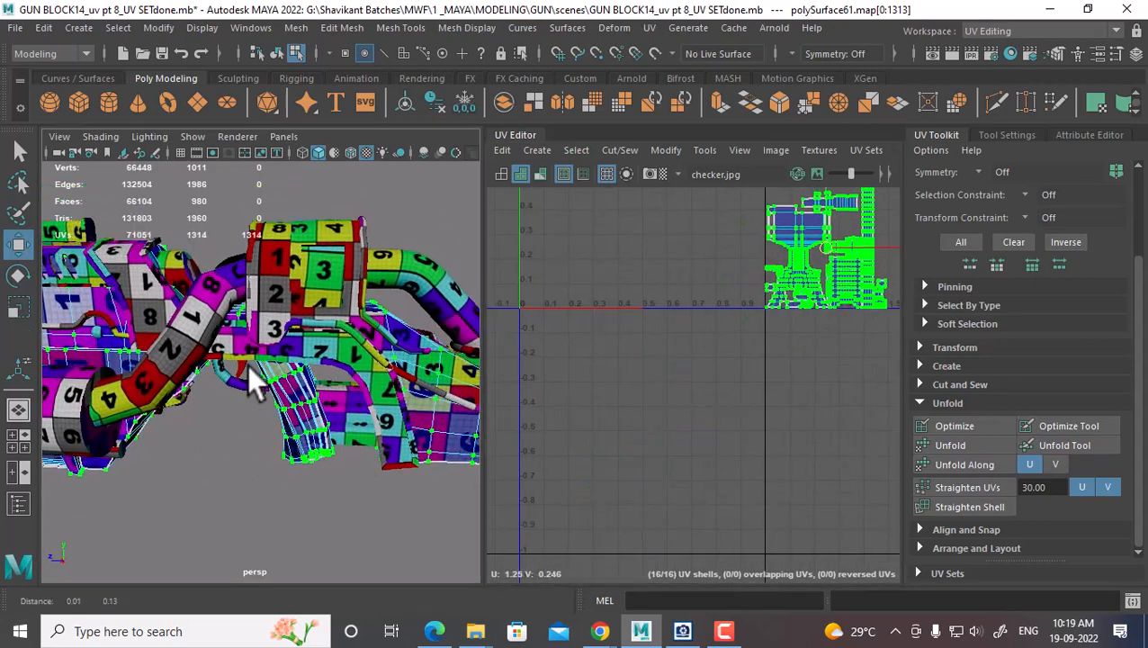
right_drag(229, 175, 343, 144)
Select pSphere5 and polySurface61, frame the layout, and marquee the right cluster's UVs
click(345, 260)
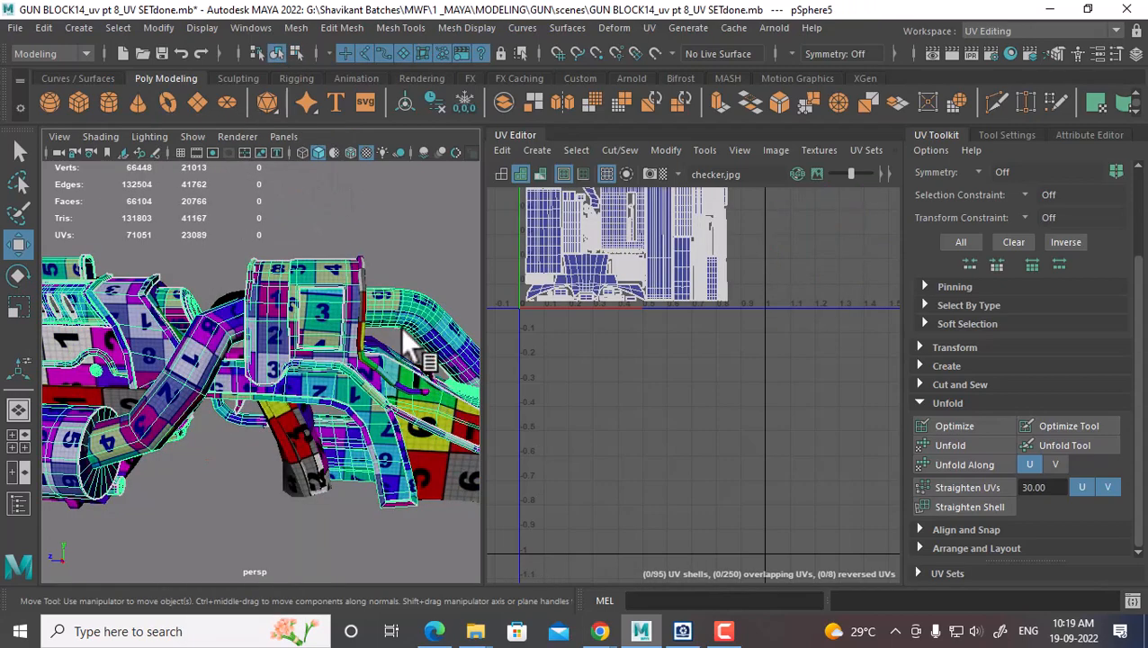
key(f)
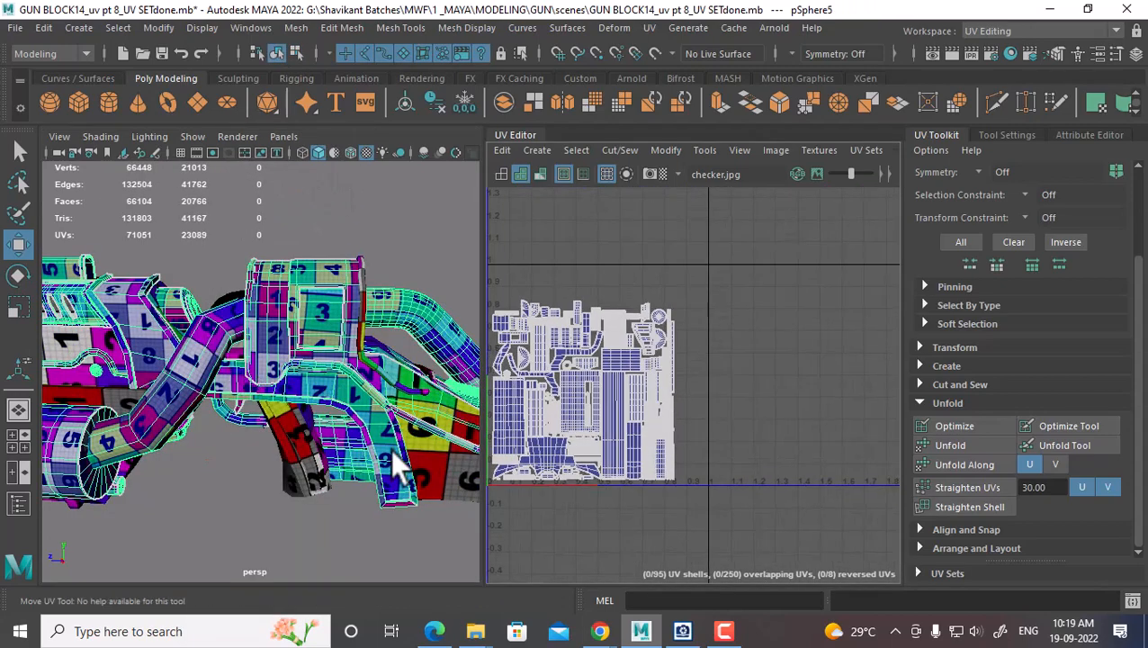
click(446, 477)
scroll(792, 396, up, 3)
alt+middle_drag(767, 373, 794, 386)
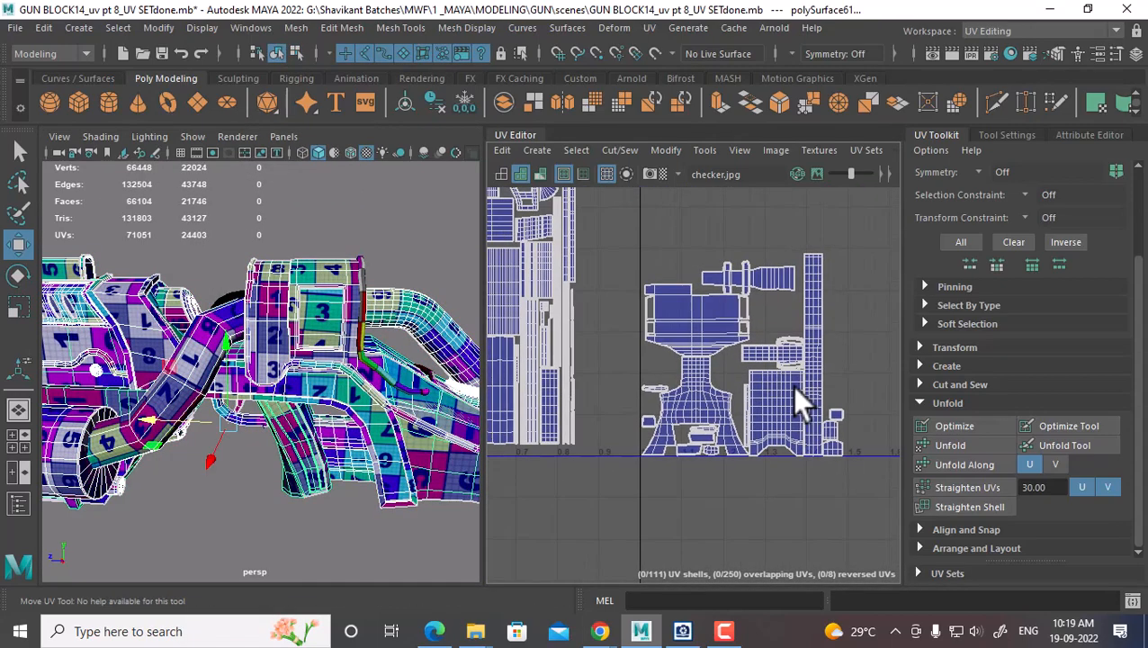
scroll(745, 389, down, 2)
right_drag(730, 338, 821, 339)
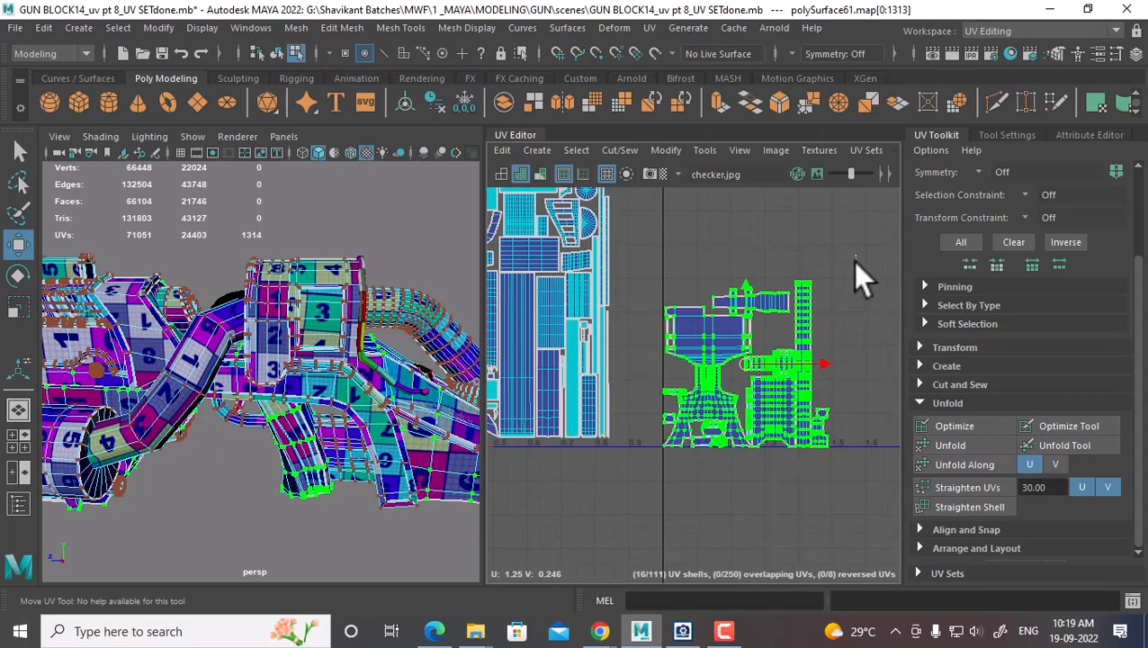
drag(855, 255, 643, 501)
Move the tall shell left into the gap and nudge it down slightly
scroll(759, 448, up, 2)
click(787, 401)
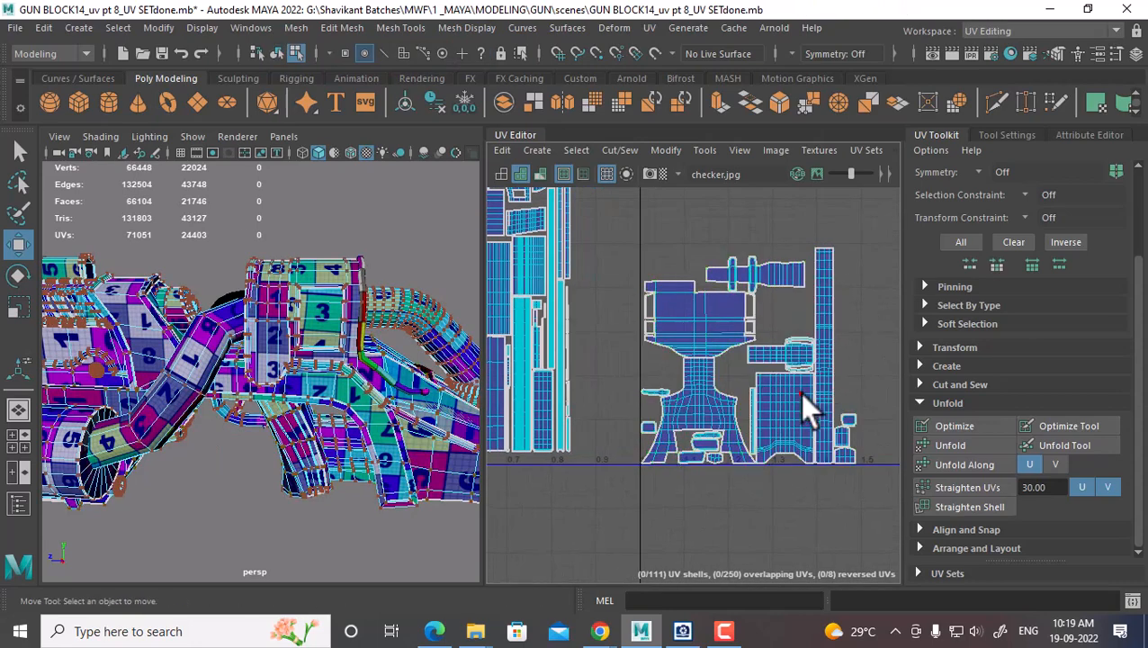
shift+right_drag(740, 418, 809, 429)
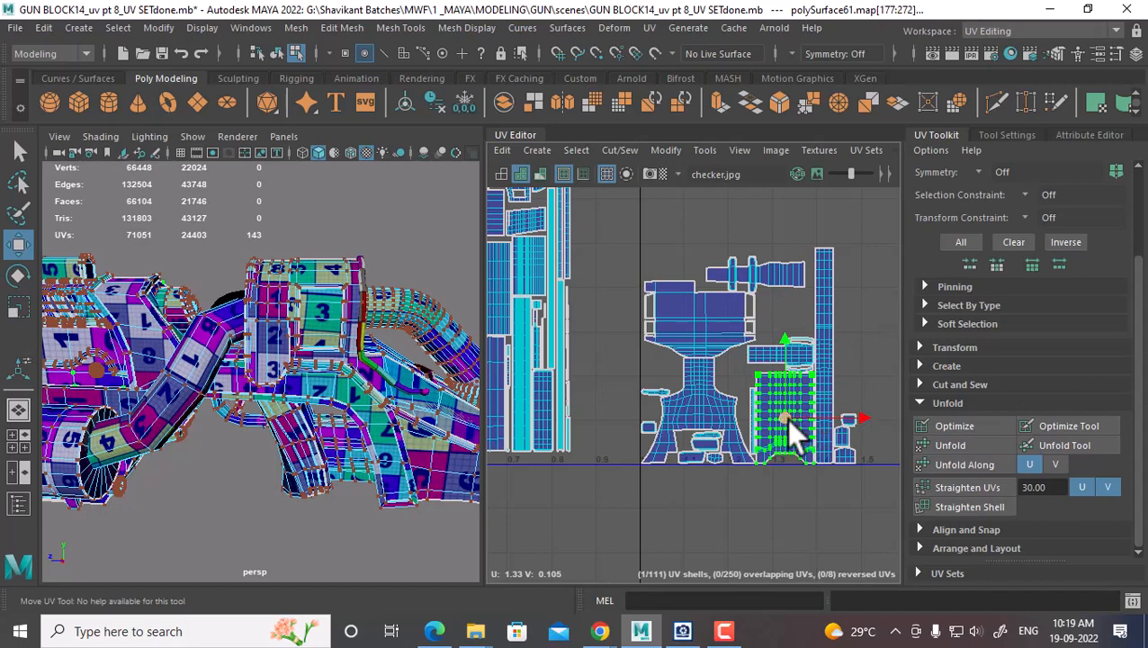
drag(785, 419, 606, 418)
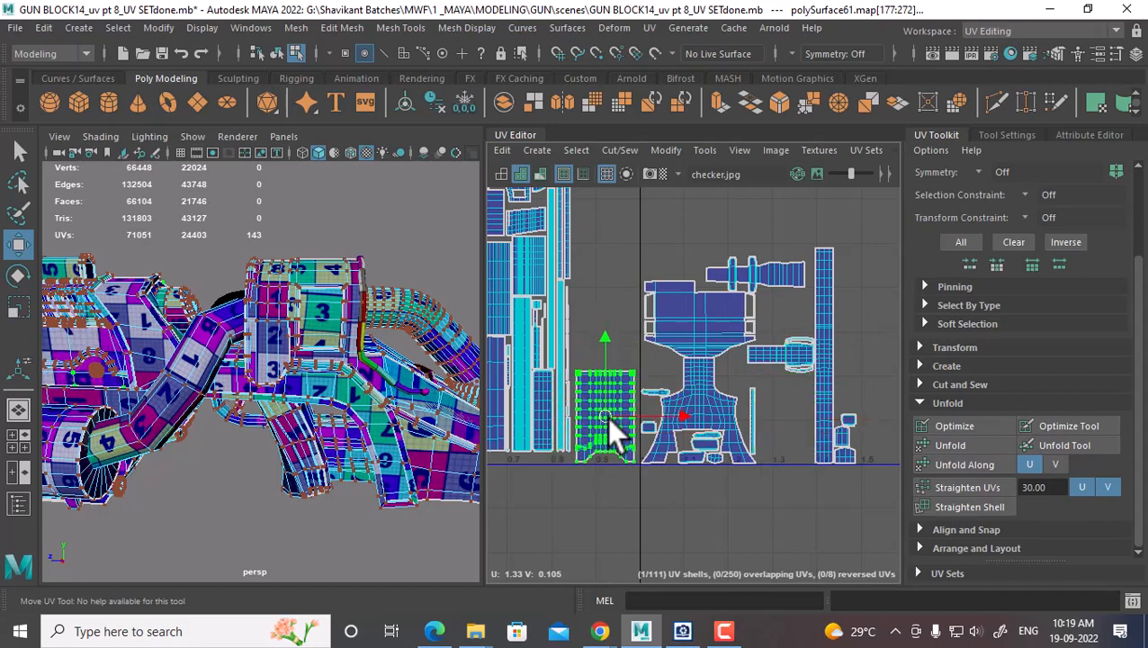
scroll(713, 390, up, 1)
alt+middle_drag(799, 376, 801, 379)
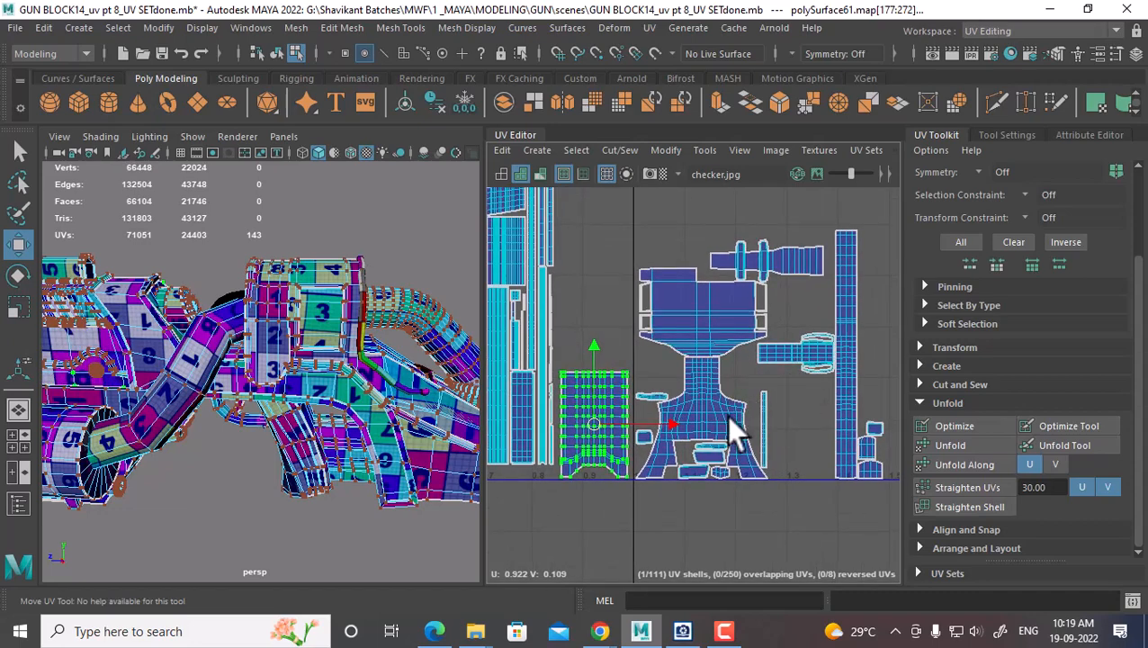
scroll(729, 423, down, 7)
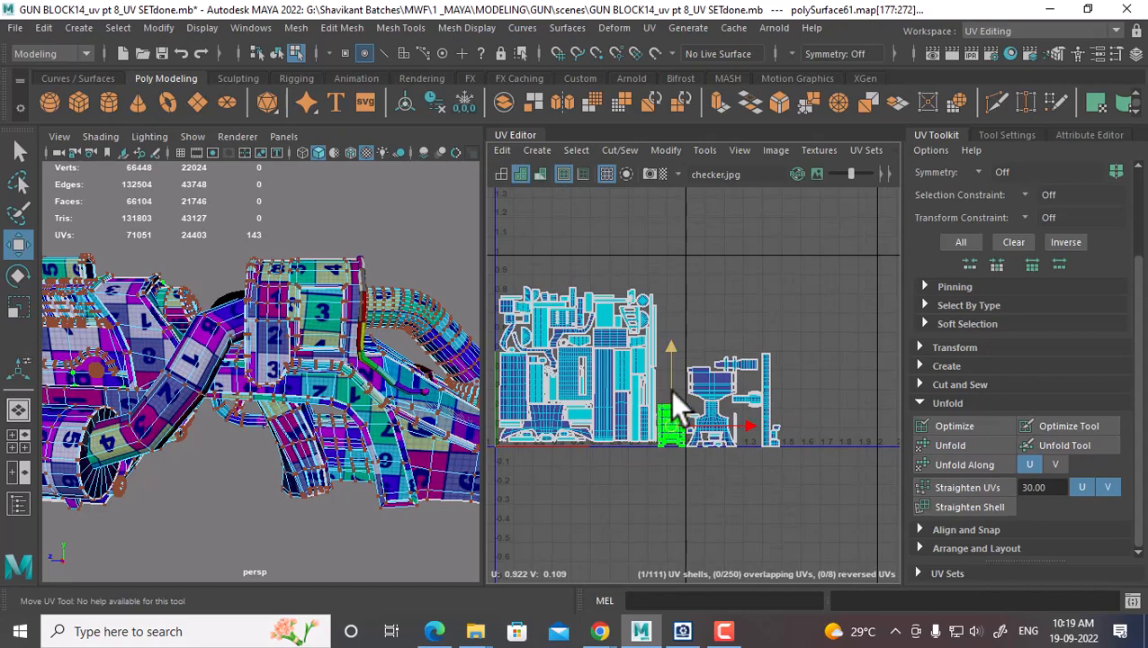
Select all the gun meshes and box-select their UV shells, then clear the selection
alt+middle_drag(207, 378, 378, 371)
alt+right_drag(378, 371, 378, 145)
click(290, 448)
alt+right_drag(289, 446, 228, 366)
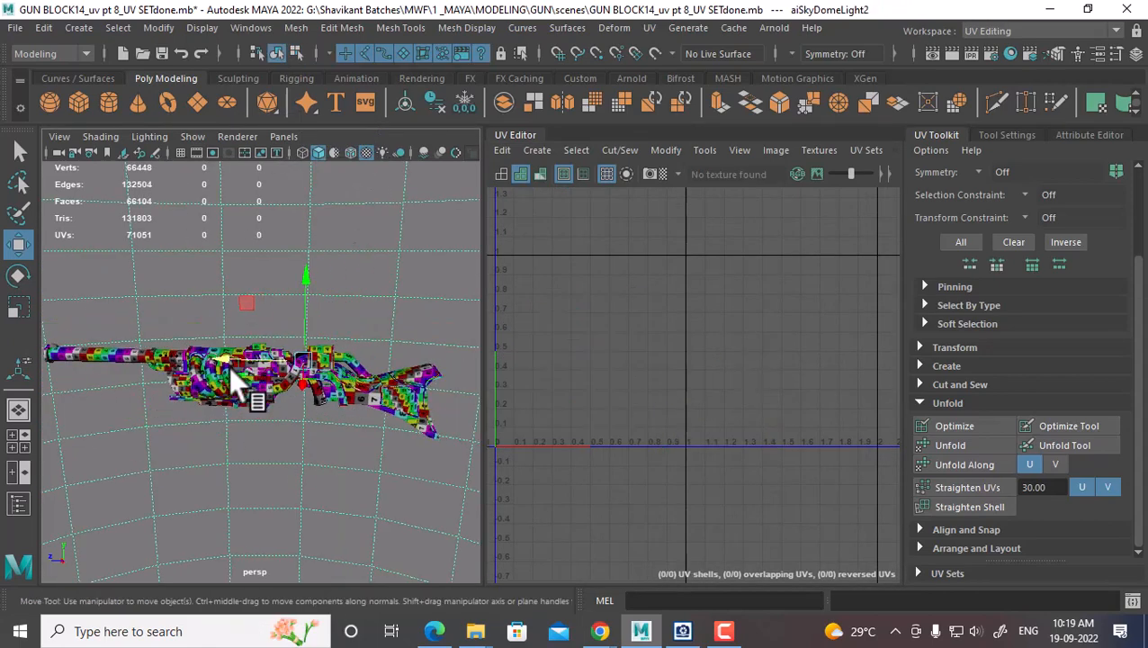
drag(128, 296, 406, 472)
alt+right_drag(779, 415, 702, 332)
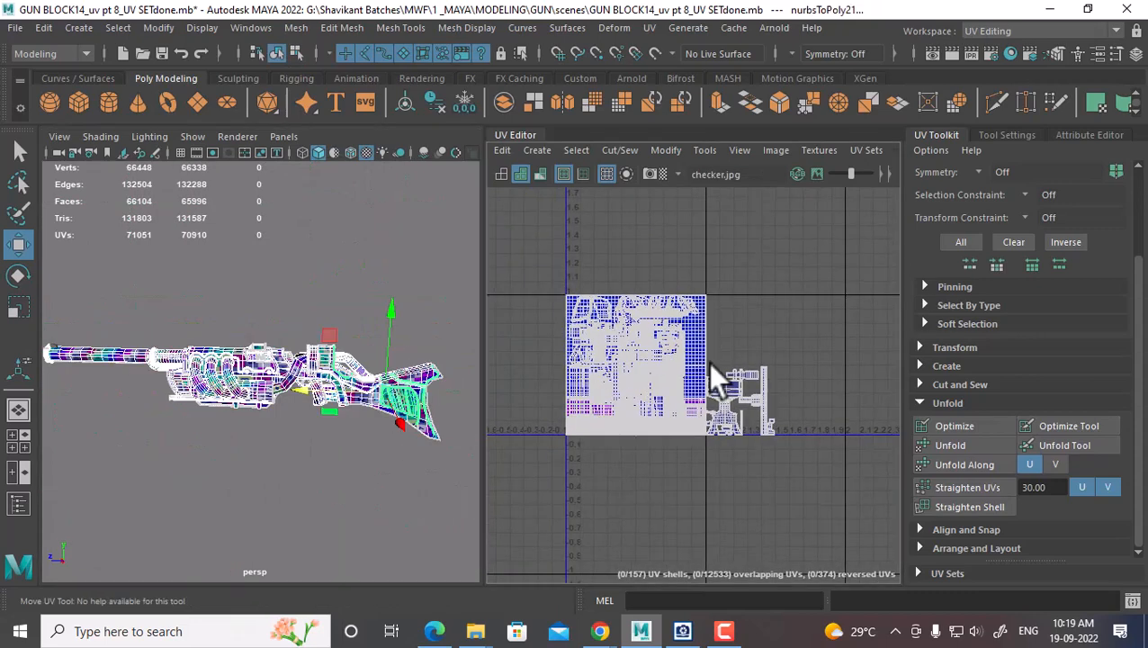
drag(875, 209, 435, 579)
alt+right_drag(628, 452, 664, 412)
click(406, 455)
Select two gun parts and marquee every one of their UV shells
click(321, 407)
alt+right_drag(358, 402, 435, 431)
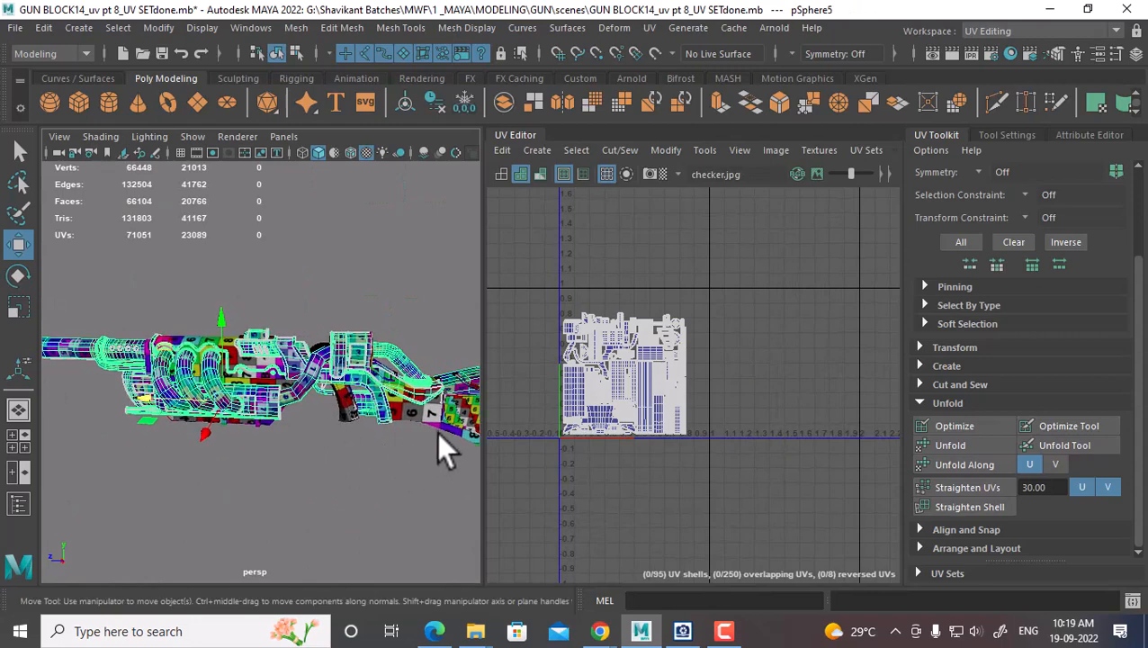
shift+click(427, 412)
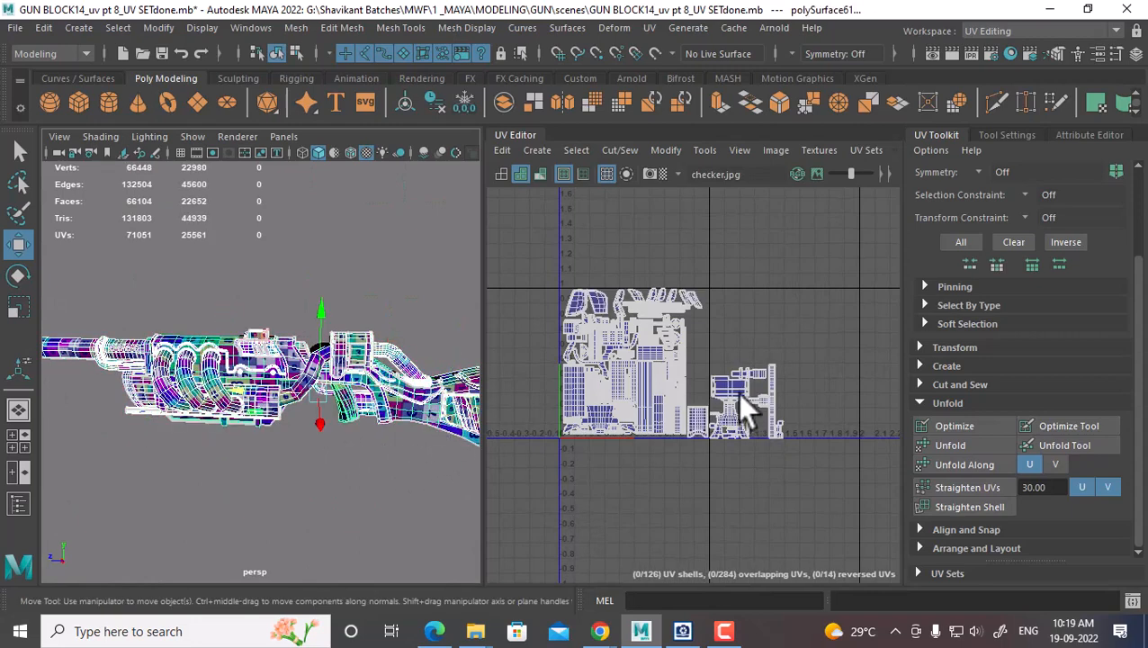
right_drag(740, 398, 783, 387)
drag(865, 240, 453, 549)
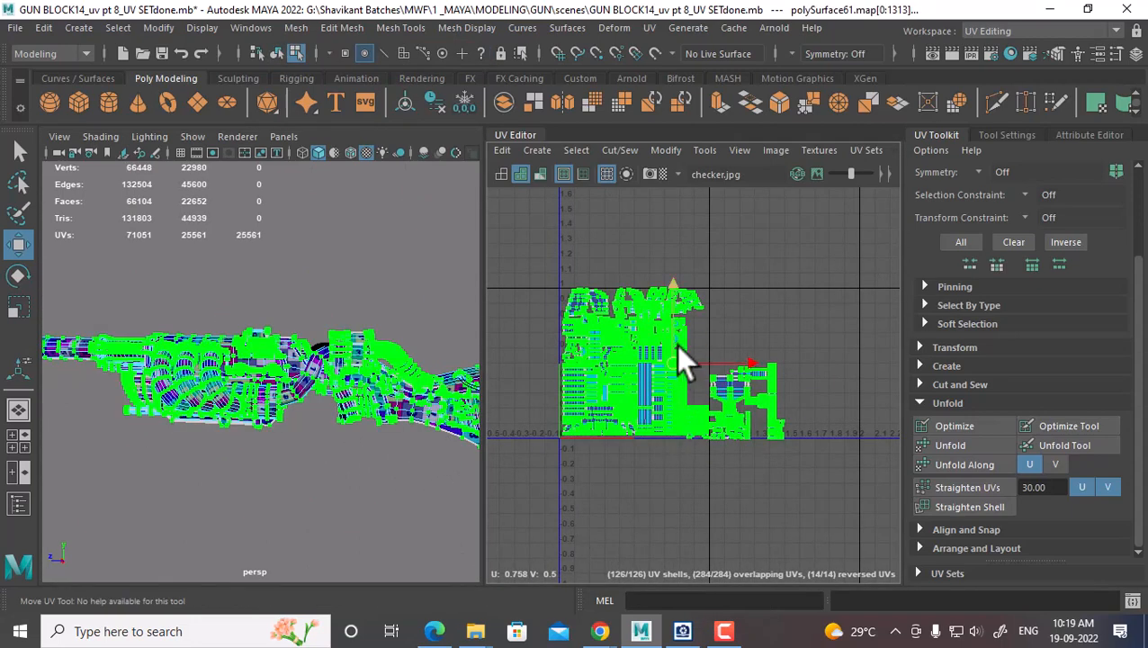
Scale all shells down slightly, nudge them left, deselect, and make the UV Editor full screen
scroll(676, 345, up, 1)
key(r)
drag(670, 368, 651, 368)
key(w)
scroll(746, 372, up, 1)
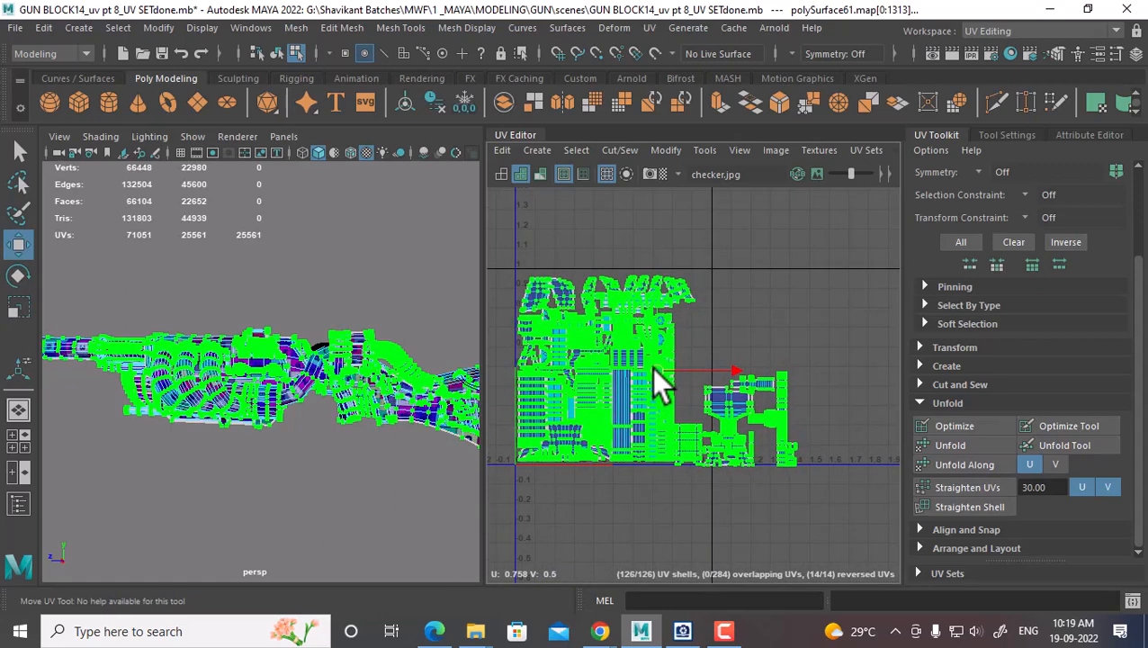
scroll(715, 377, up, 3)
alt+middle_drag(833, 430, 856, 398)
scroll(827, 421, down, 1)
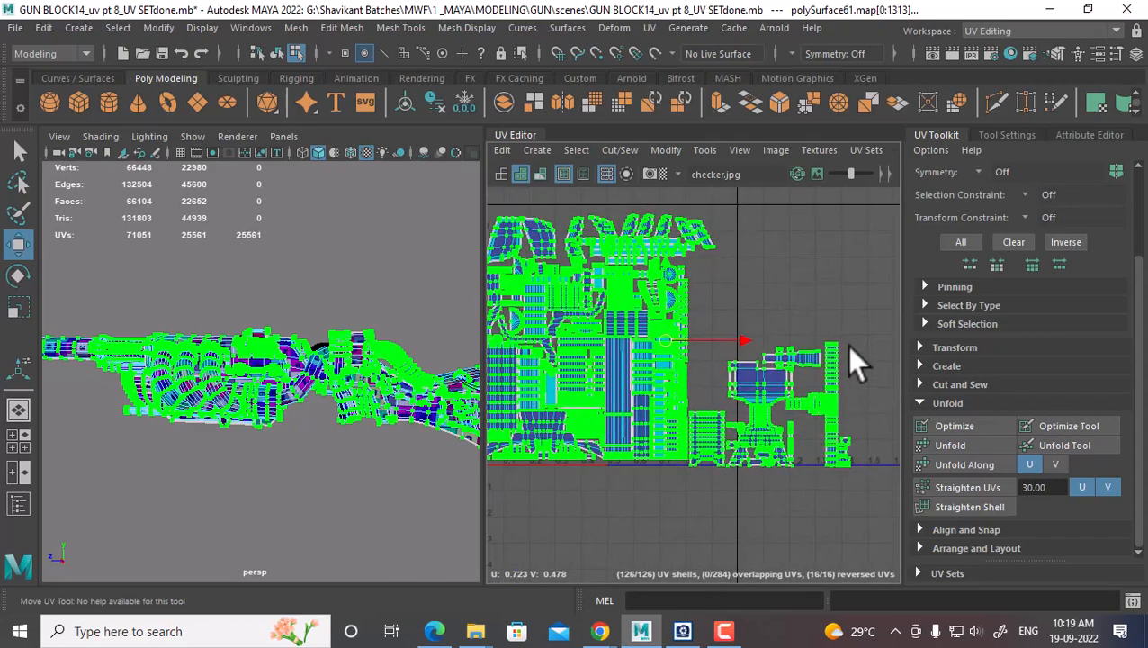
click(849, 453)
key(ctrl+space)
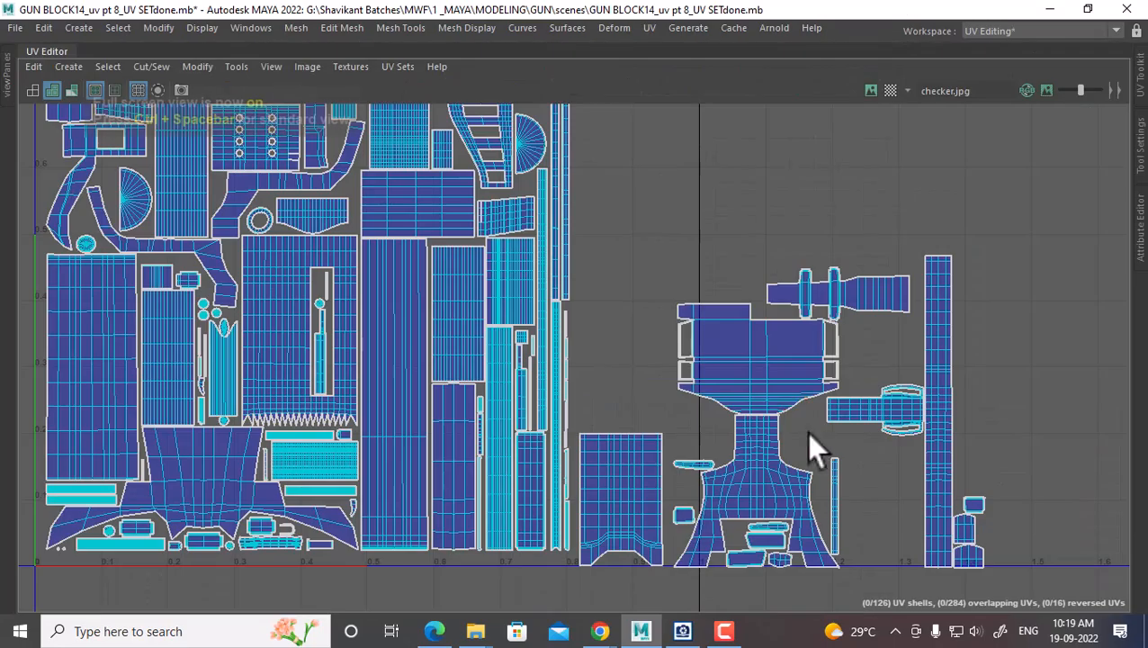
Select the whole flared lower UV shell in the right-hand cluster
alt+right_drag(806, 431, 780, 377)
alt+middle_drag(781, 377, 707, 340)
alt+right_drag(707, 341, 769, 423)
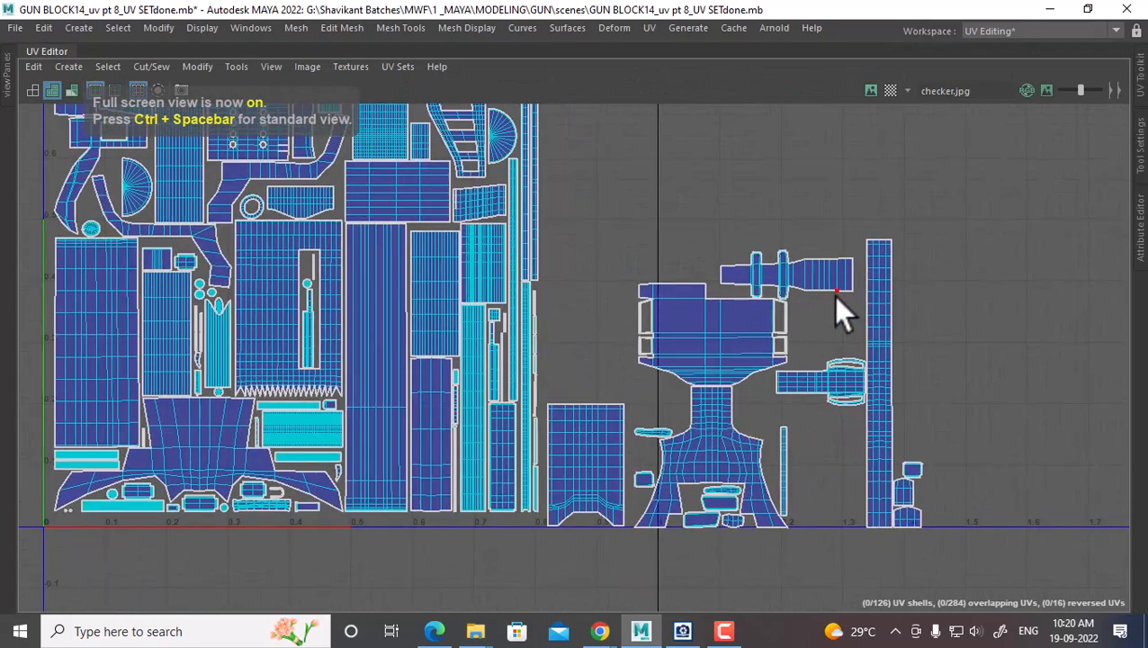
alt+middle_drag(700, 320, 753, 381)
click(730, 411)
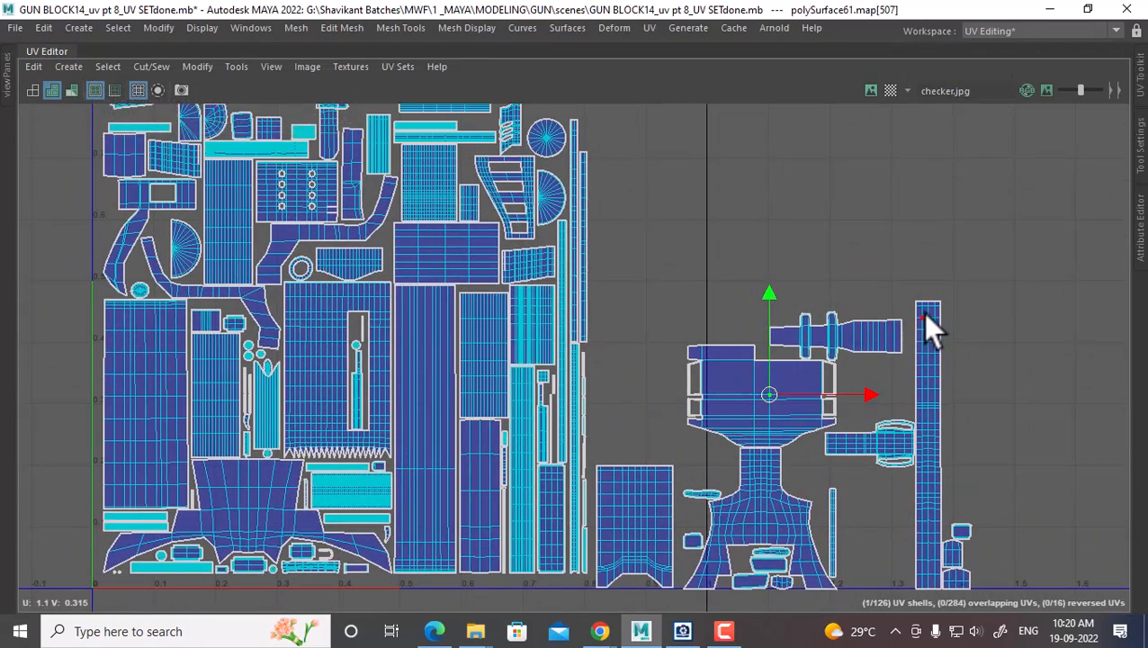
click(758, 495)
ctrl+right_drag(703, 485, 809, 385)
Move the flared shell up near the upper shells of the layout
drag(761, 520, 655, 254)
alt+middle_drag(662, 288, 705, 432)
mouse_move(698, 414)
mouse_down()
mouse_move(682, 375)
mouse_move(682, 297)
mouse_move(694, 301)
mouse_move(693, 313)
mouse_move(647, 259)
mouse_move(692, 309)
mouse_move(688, 408)
mouse_up()
alt+middle_drag(693, 504, 618, 239)
scroll(621, 243, down, 2)
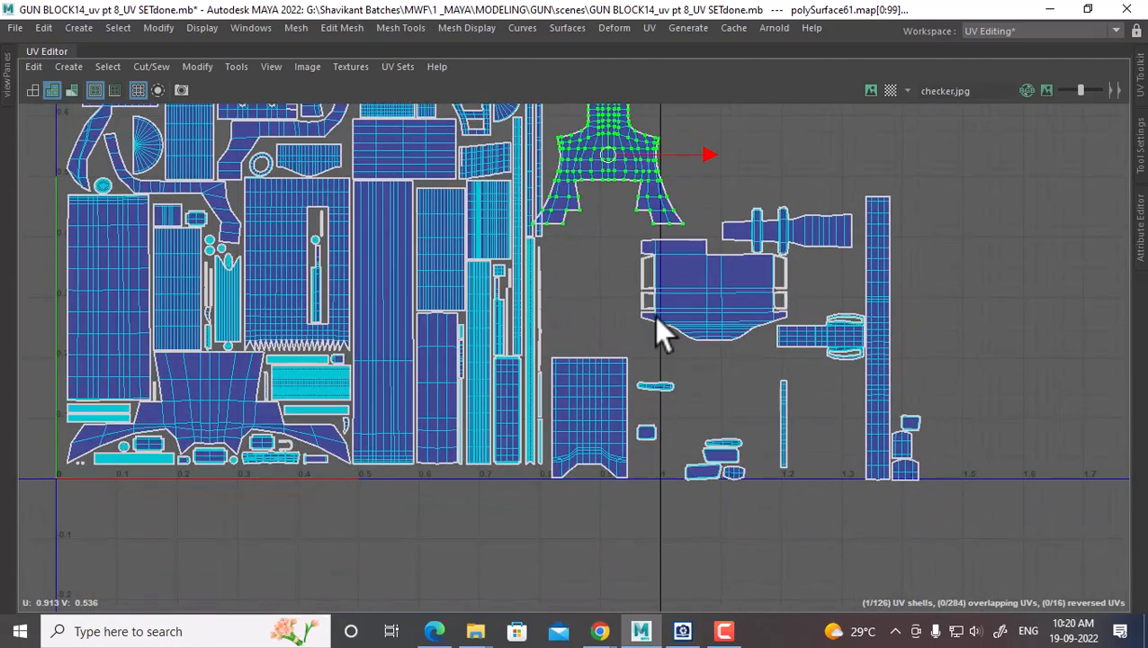
scroll(705, 438, up, 3)
alt+middle_drag(654, 316, 721, 445)
scroll(683, 350, up, 1)
scroll(720, 444, up, 3)
scroll(720, 441, up, 1)
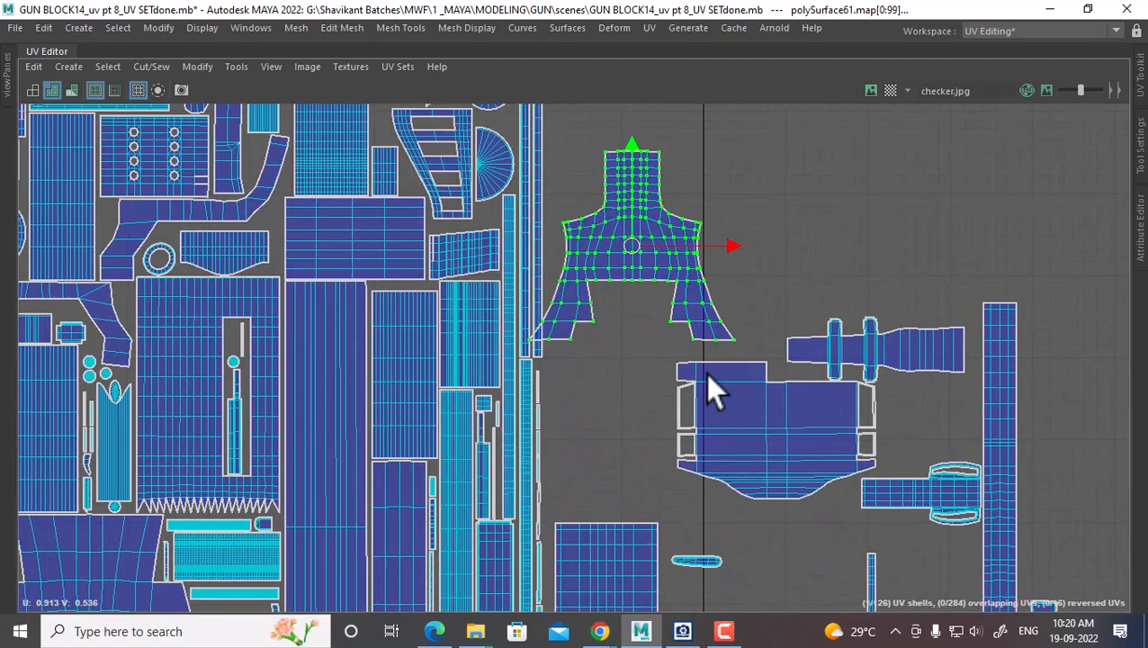
drag(630, 248, 614, 294)
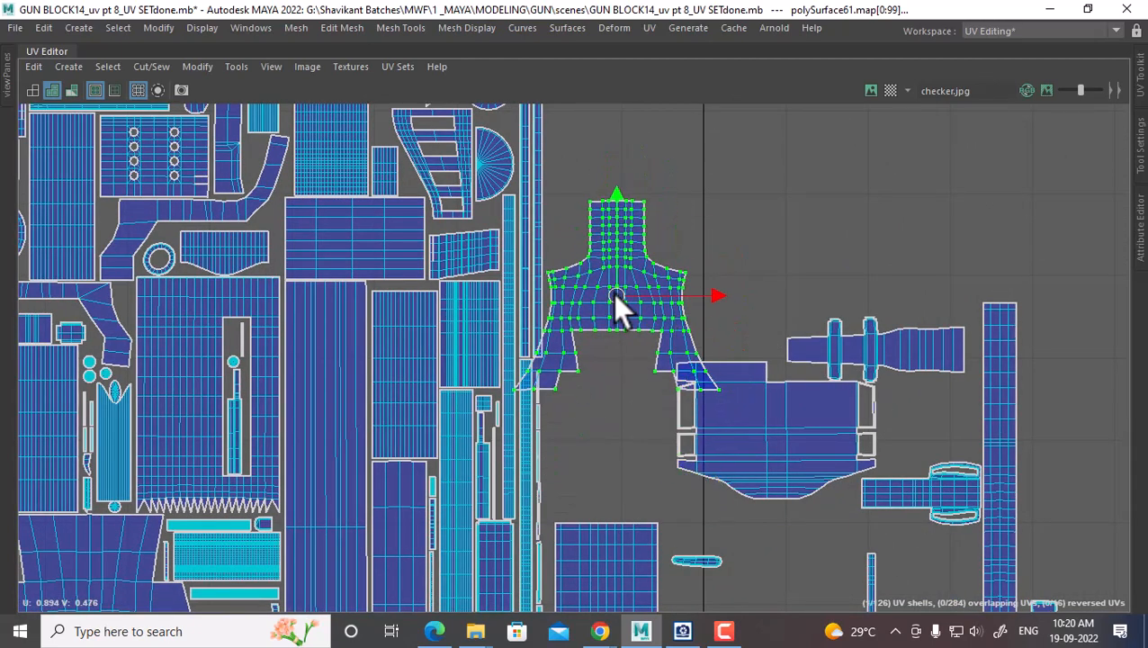
alt+middle_drag(619, 387, 637, 465)
alt+right_drag(644, 432, 675, 295)
alt+middle_drag(677, 297, 575, 306)
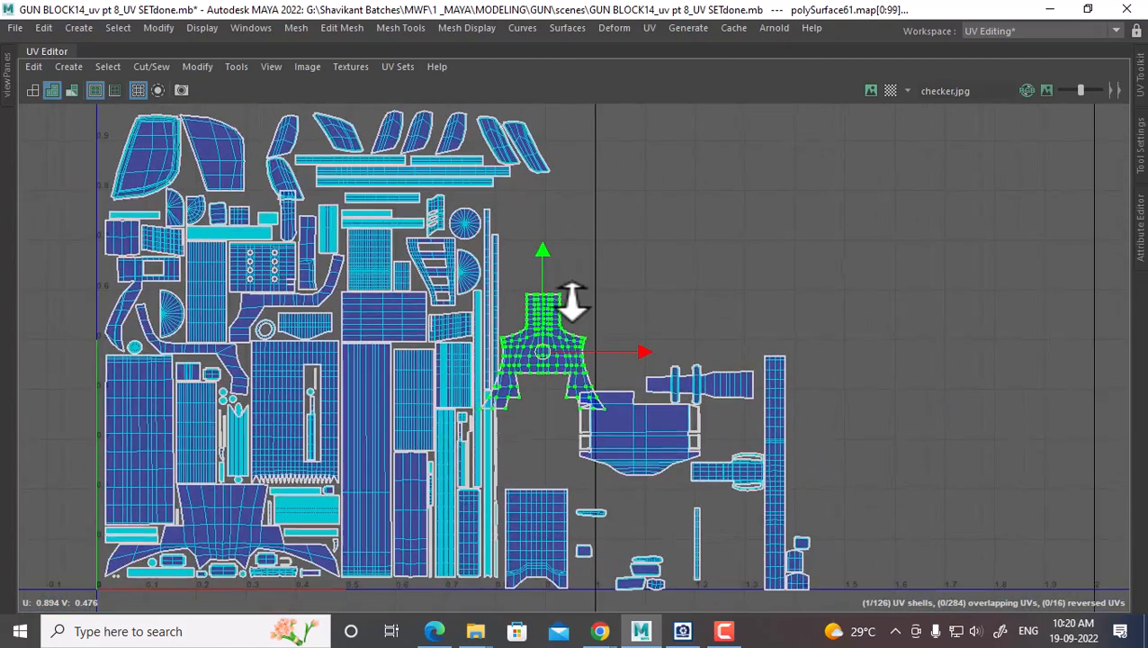
Rotate the flared shell clockwise and fit it into the top-right corner
shift+right_click(635, 191)
mouse_move(642, 235)
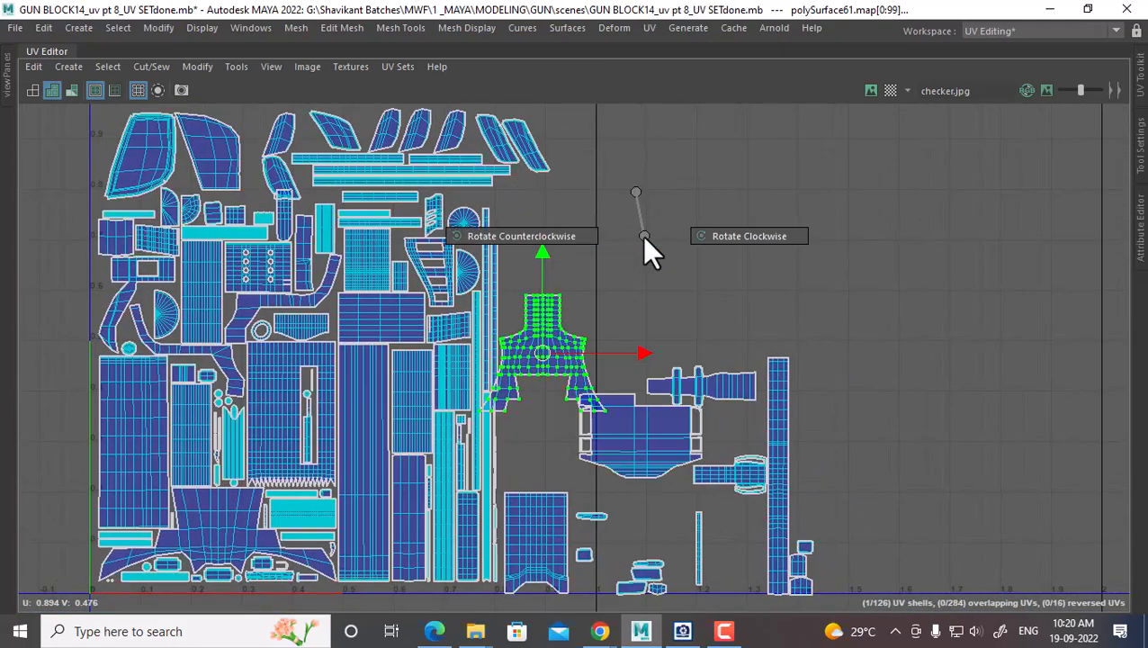
click(770, 230)
drag(543, 338, 543, 176)
alt+middle_drag(553, 240, 564, 416)
scroll(645, 464, up, 4)
drag(547, 340, 546, 317)
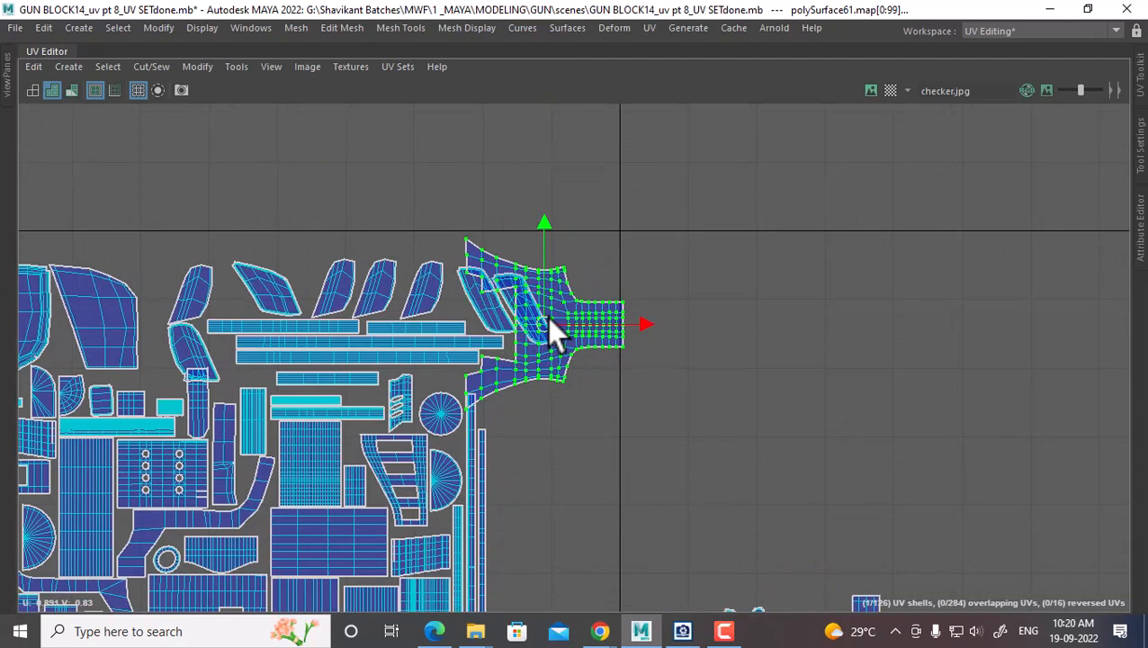
alt+middle_drag(546, 316, 578, 308)
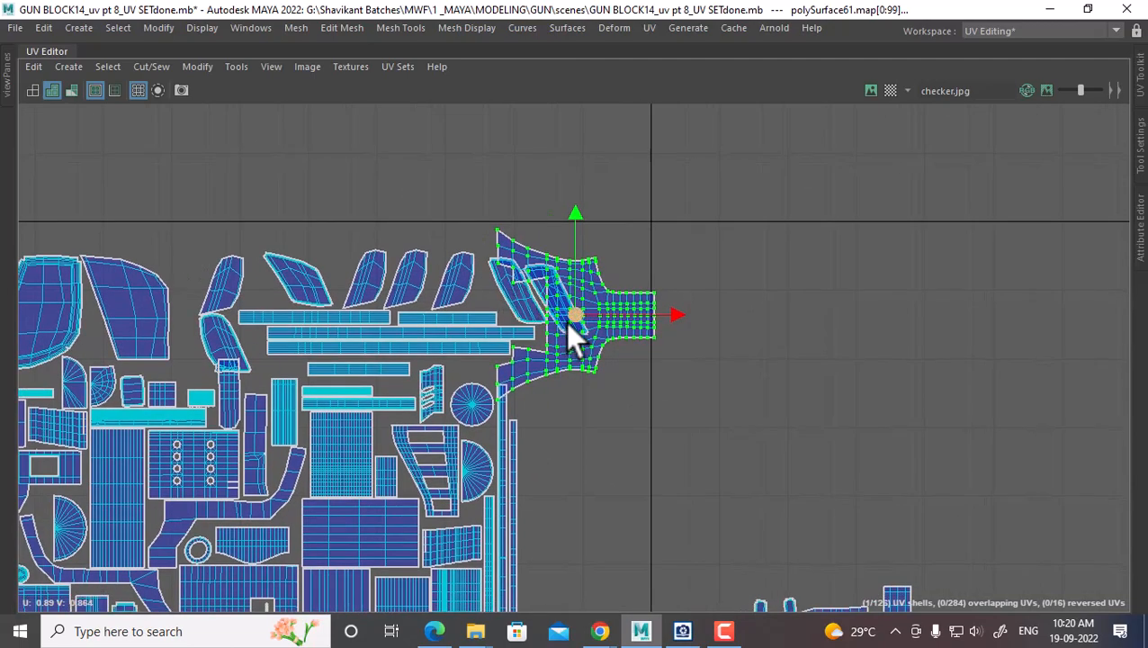
drag(568, 310, 560, 307)
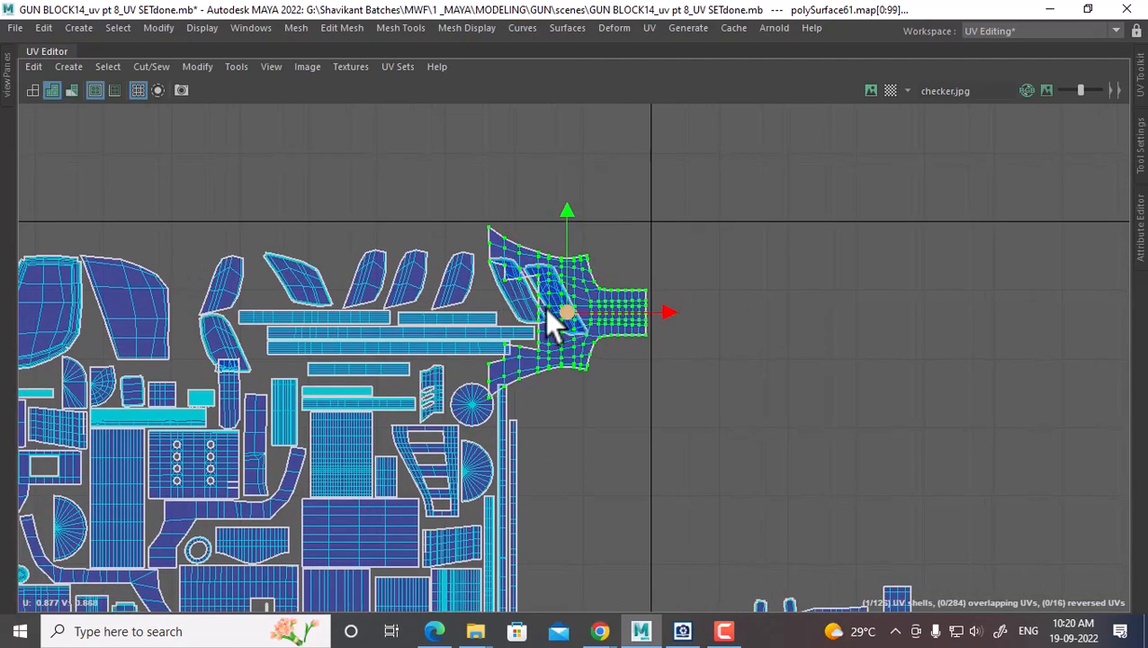
scroll(522, 324, up, 2)
Select the border UVs of the two narrow shells overlapping the winged shell
click(503, 290)
alt+right_drag(504, 295, 551, 409)
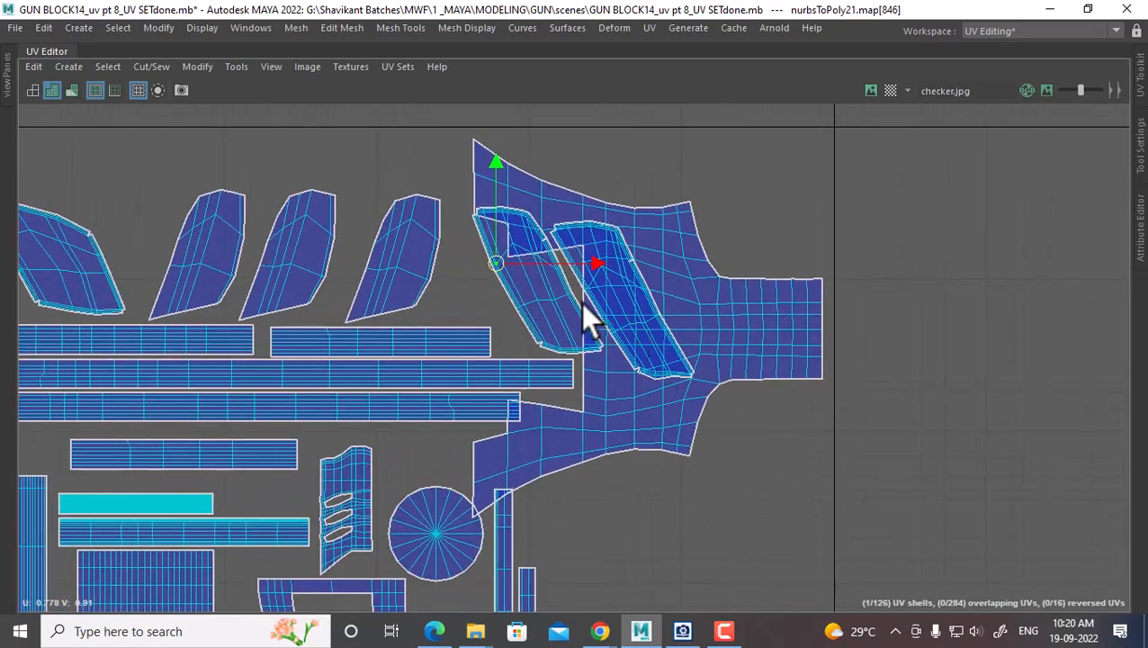
shift+click(576, 278)
mouse_move(531, 283)
ctrl+right_down()
mouse_move(624, 320)
mouse_move(529, 302)
ctrl+right_up()
alt+middle_drag(529, 302, 543, 316)
click(529, 352)
alt+right_drag(558, 340, 661, 438)
click(596, 286)
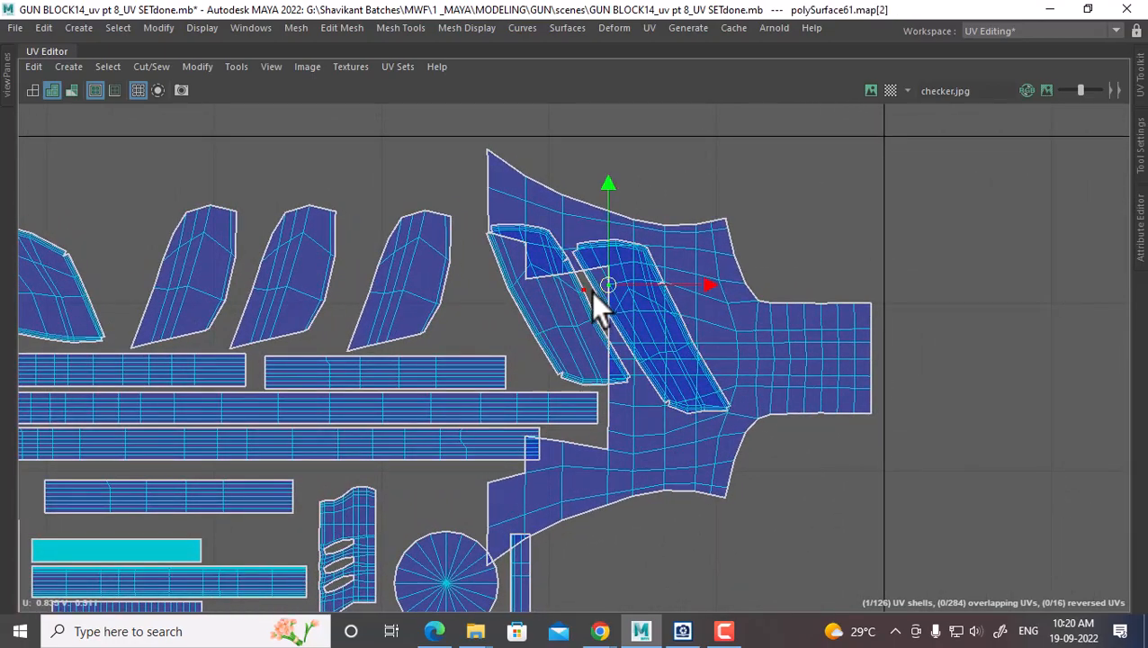
scroll(594, 286, up, 3)
click(575, 245)
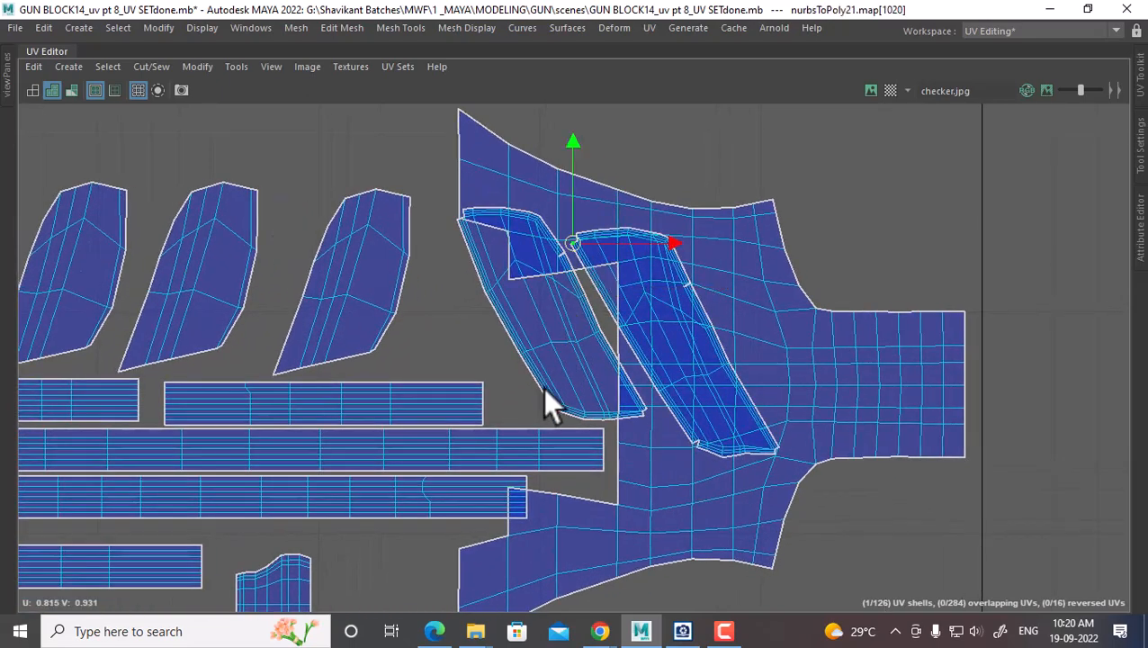
shift+click(557, 408)
ctrl+right_drag(524, 348, 495, 371)
alt+right_drag(665, 423, 582, 267)
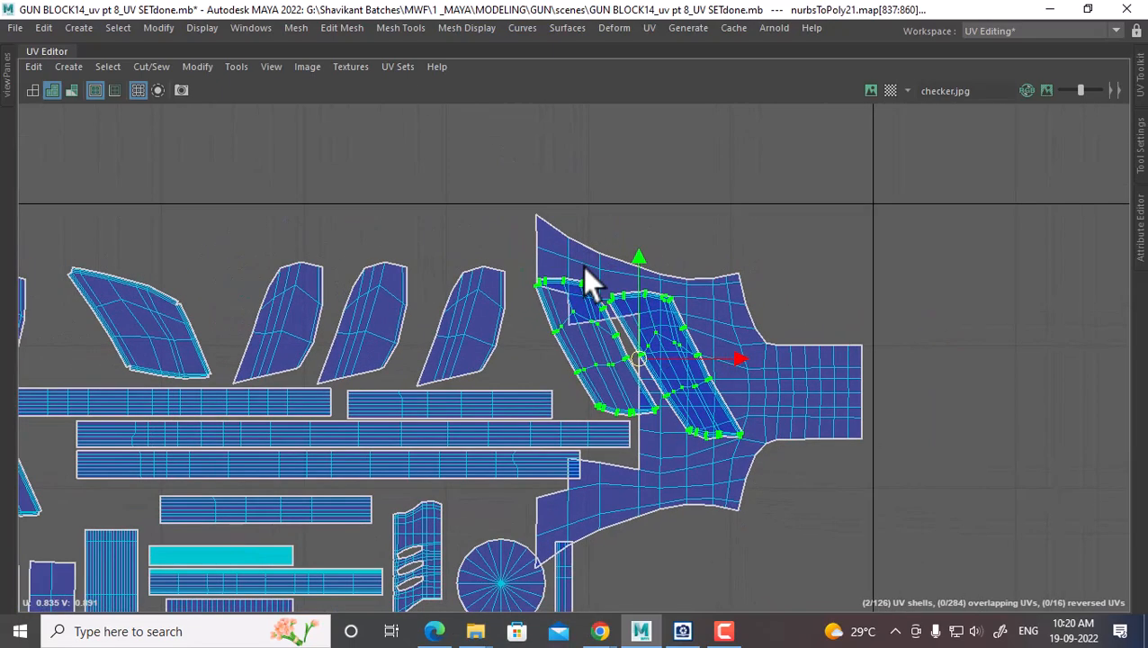
Move the two leaf shells left into the top gaps, placing the middle one beside its neighbour
drag(628, 358, 239, 311)
alt+middle_drag(238, 310, 659, 283)
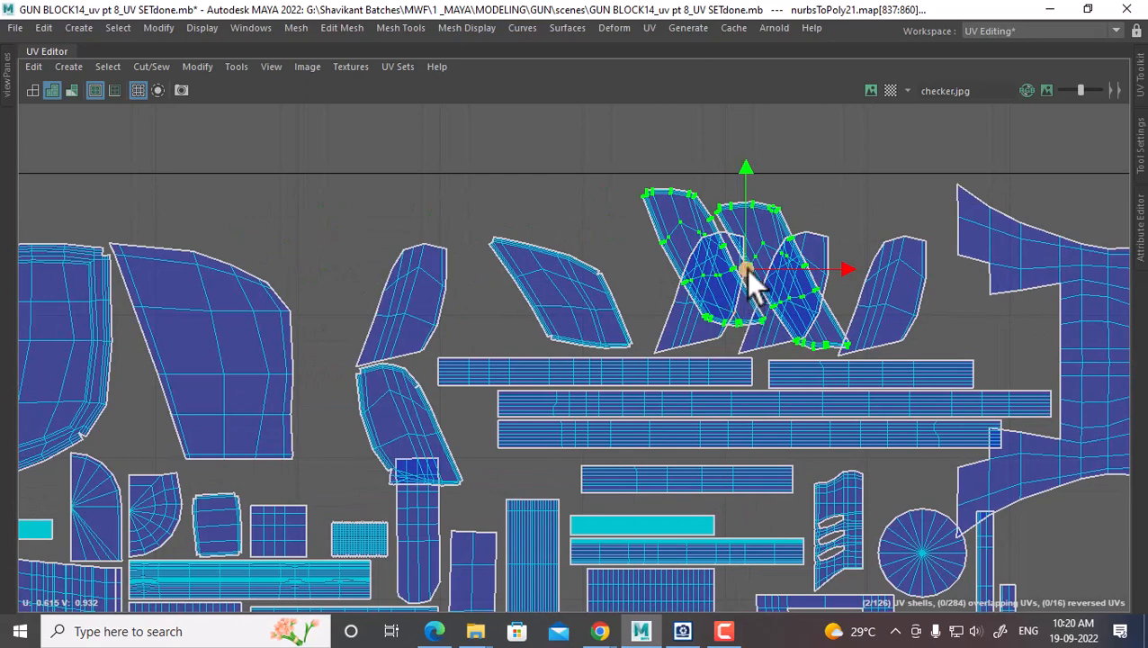
drag(745, 268, 356, 263)
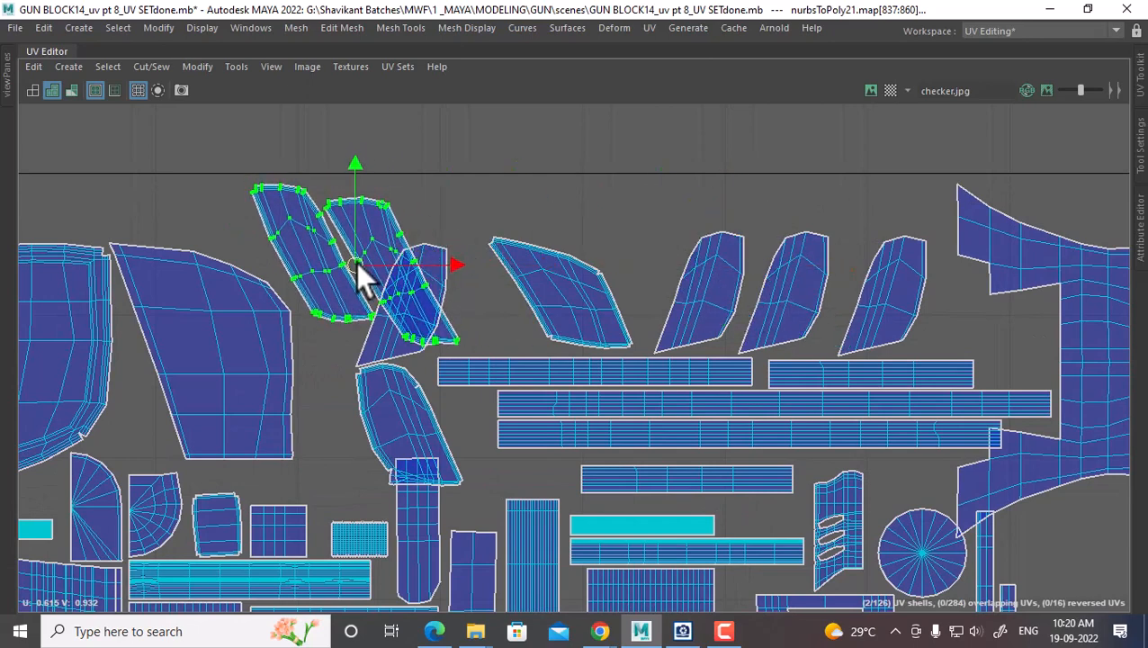
alt+middle_drag(357, 264, 394, 320)
click(385, 326)
ctrl+right_drag(384, 325, 441, 355)
drag(416, 331, 481, 325)
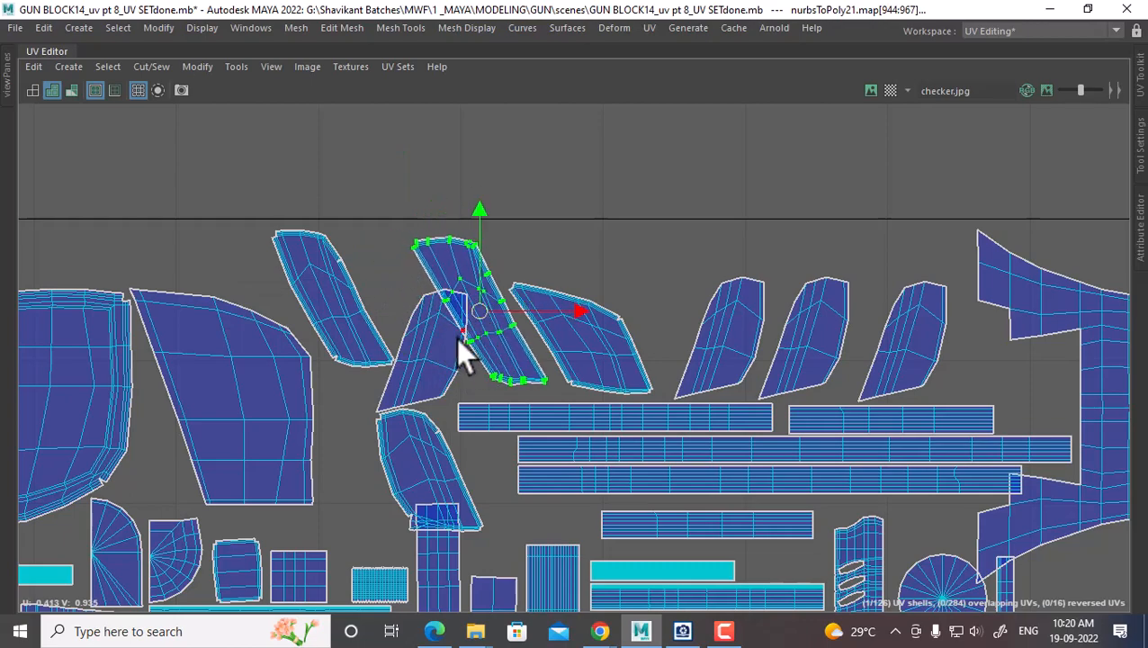
Rotate the next leaf shell clockwise, turn it flatter, and set it into the top-right gap
click(439, 403)
alt+middle_drag(423, 356, 593, 363)
alt+right_drag(593, 363, 477, 313)
ctrl+right_drag(592, 351, 674, 384)
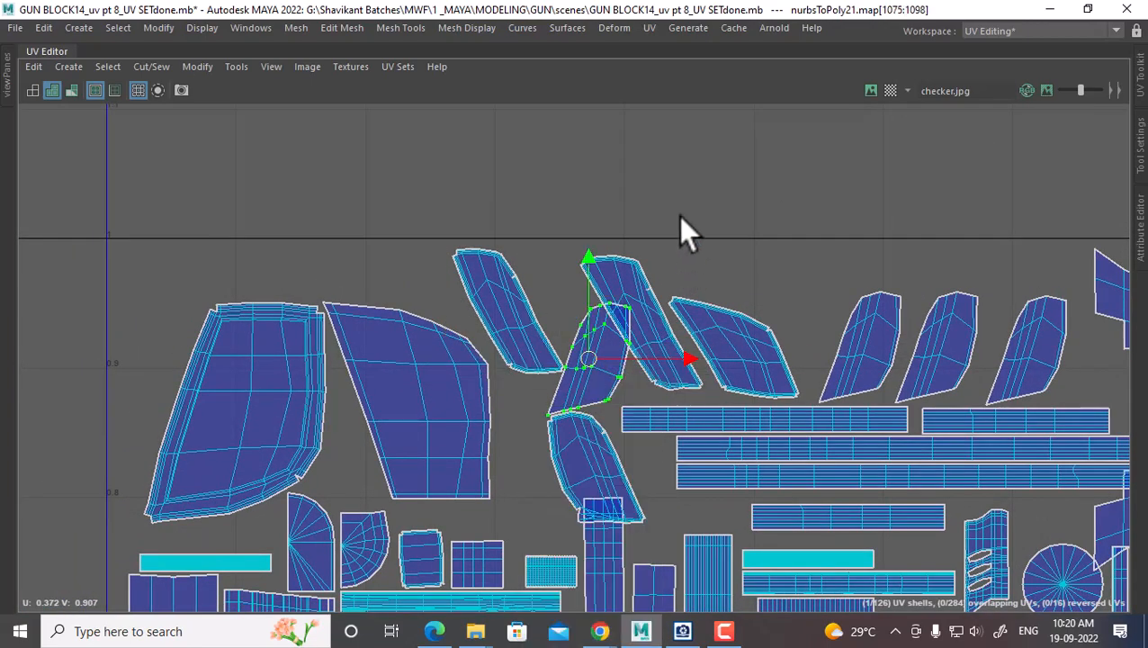
shift+right_drag(681, 217, 796, 266)
drag(592, 385, 786, 281)
key(e)
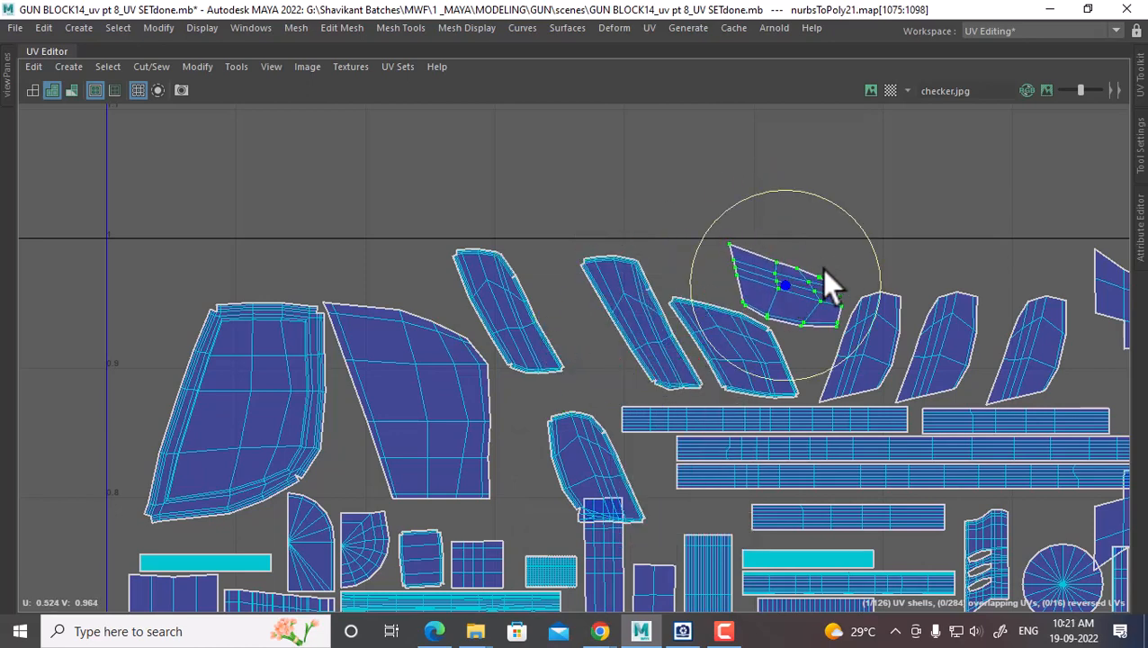
drag(856, 215, 837, 202)
key(w)
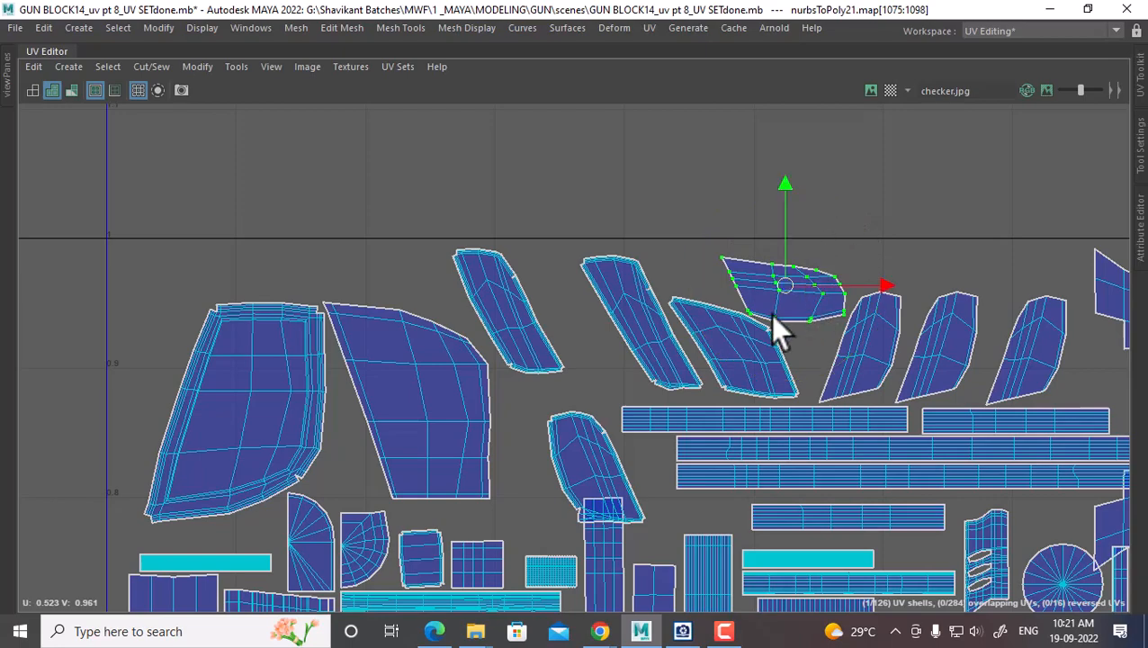
drag(786, 284, 786, 279)
Move the lower-left leaf shell up beside the big left shell
scroll(898, 341, down, 2)
alt+middle_drag(734, 334, 663, 282)
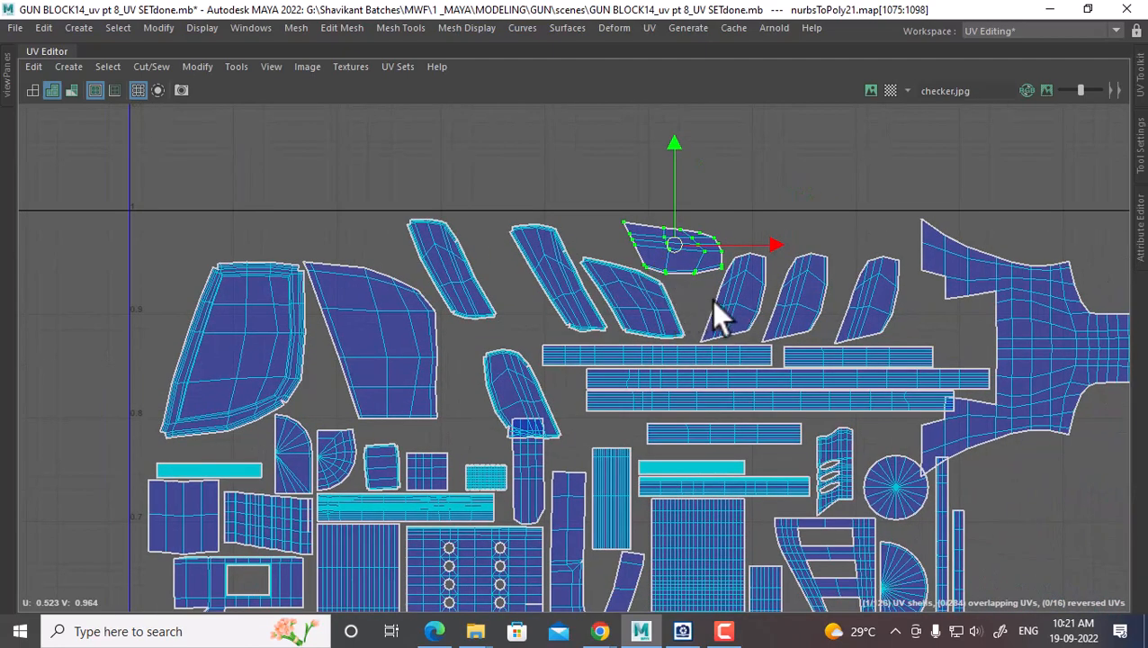
alt+middle_drag(822, 321, 774, 312)
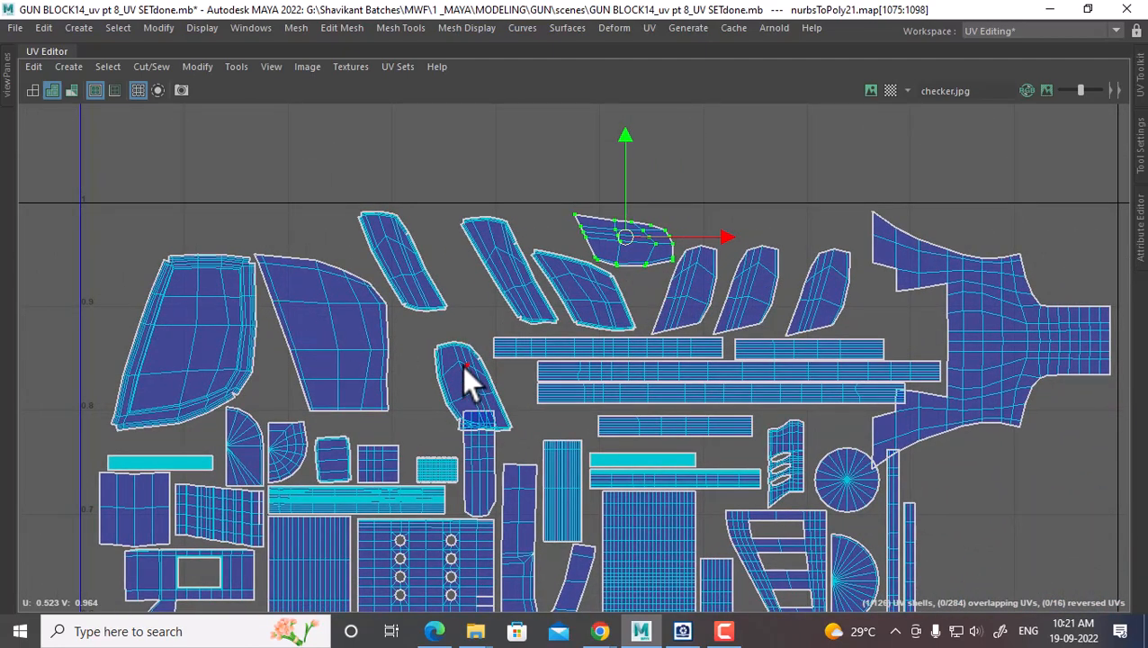
click(464, 366)
click(813, 275)
ctrl+right_drag(767, 297, 871, 342)
drag(813, 291, 120, 256)
scroll(720, 405, down, 2)
alt+middle_drag(819, 381, 660, 326)
scroll(775, 380, up, 3)
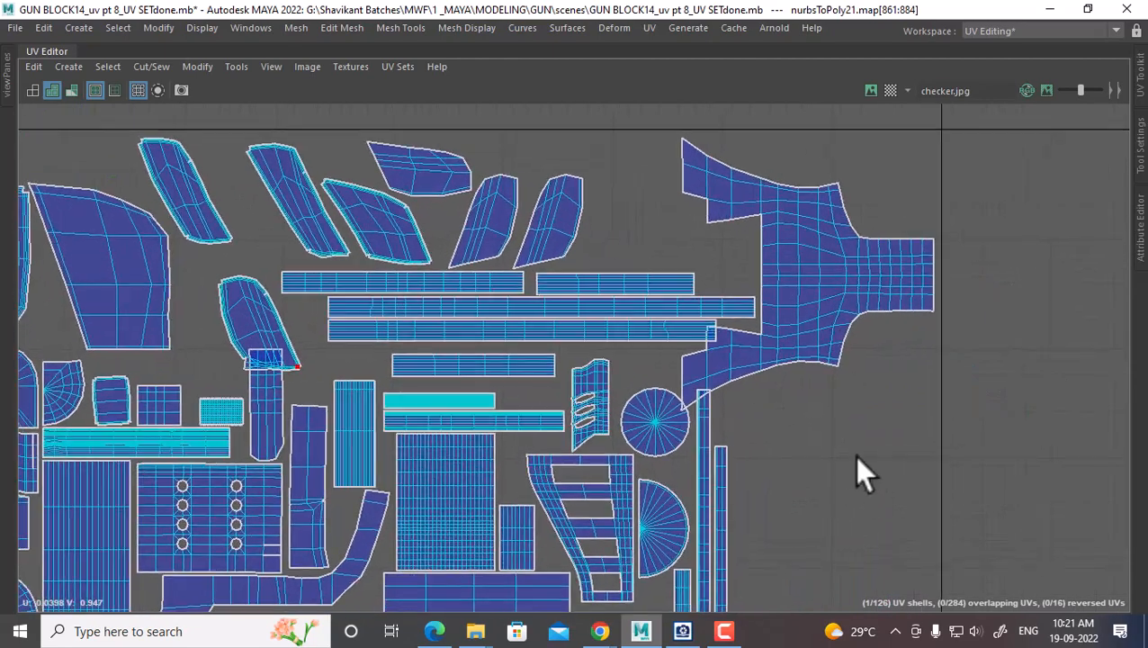
Select the long horizontal strip shell and shift it slightly left
alt+middle_drag(788, 547, 762, 343)
alt+middle_drag(680, 234, 650, 423)
scroll(755, 288, up, 1)
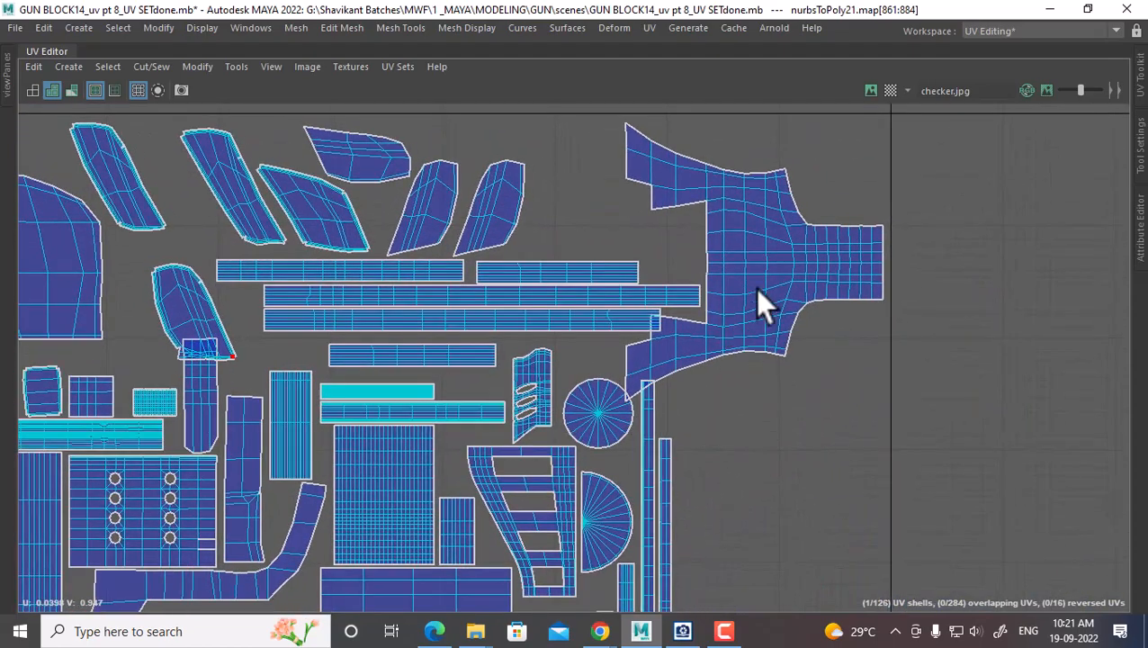
alt+middle_drag(754, 288, 739, 315)
alt+middle_drag(625, 478, 631, 243)
alt+middle_drag(691, 368, 648, 157)
alt+middle_drag(642, 204, 672, 446)
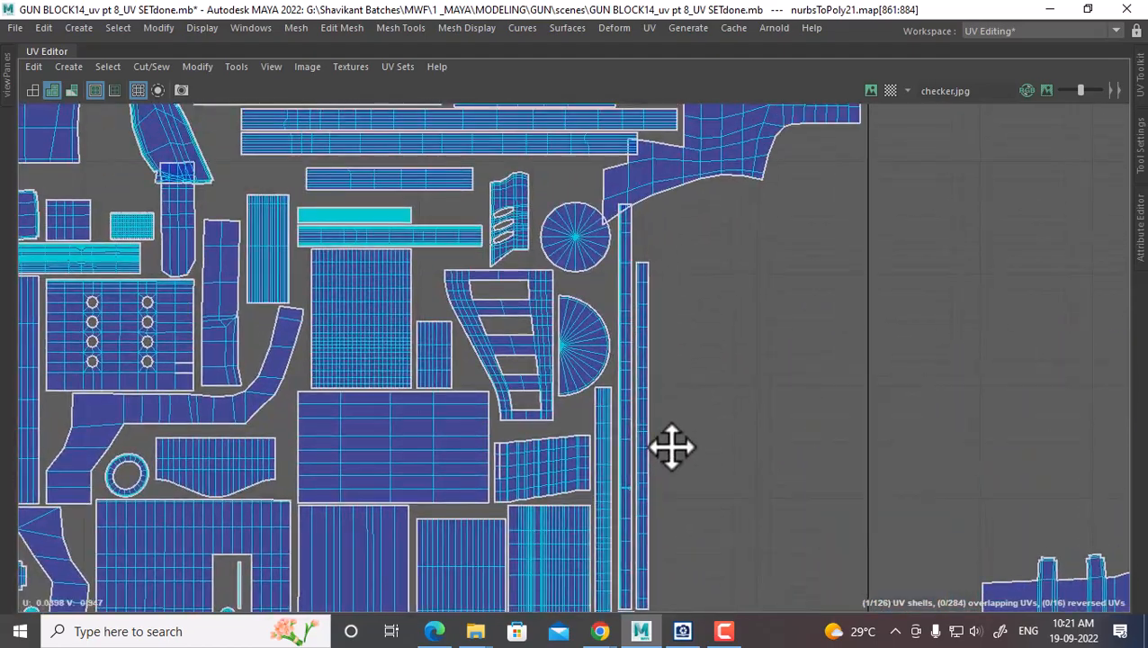
click(625, 261)
alt+middle_drag(693, 387, 697, 436)
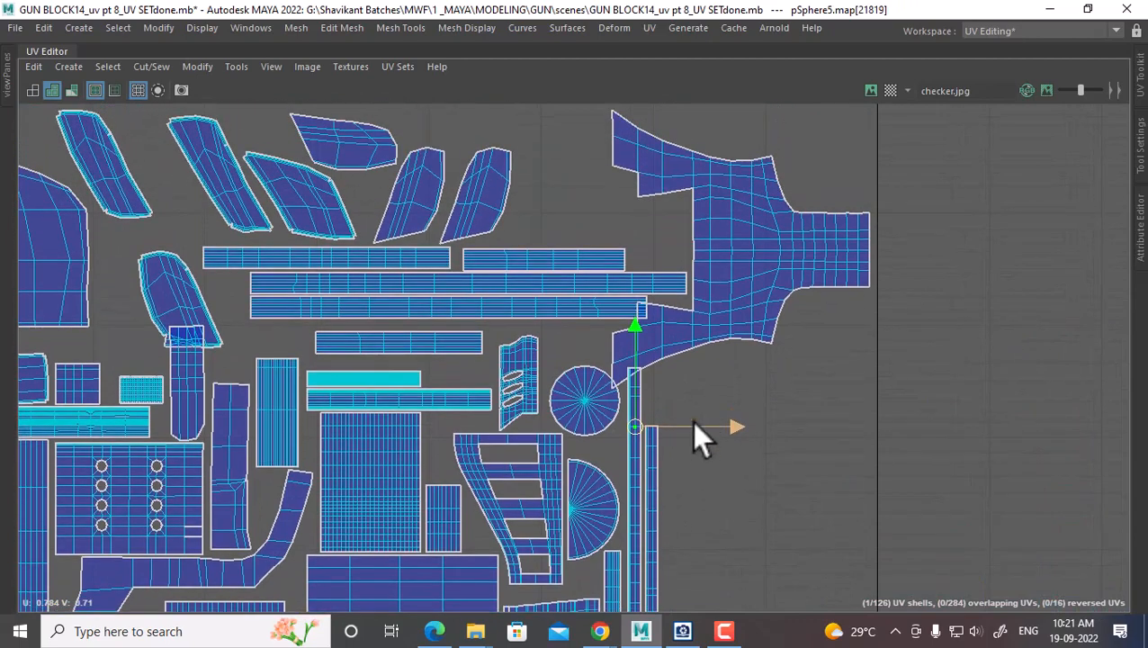
click(709, 326)
right_drag(530, 299, 635, 351)
click(575, 315)
alt+middle_drag(534, 335, 659, 418)
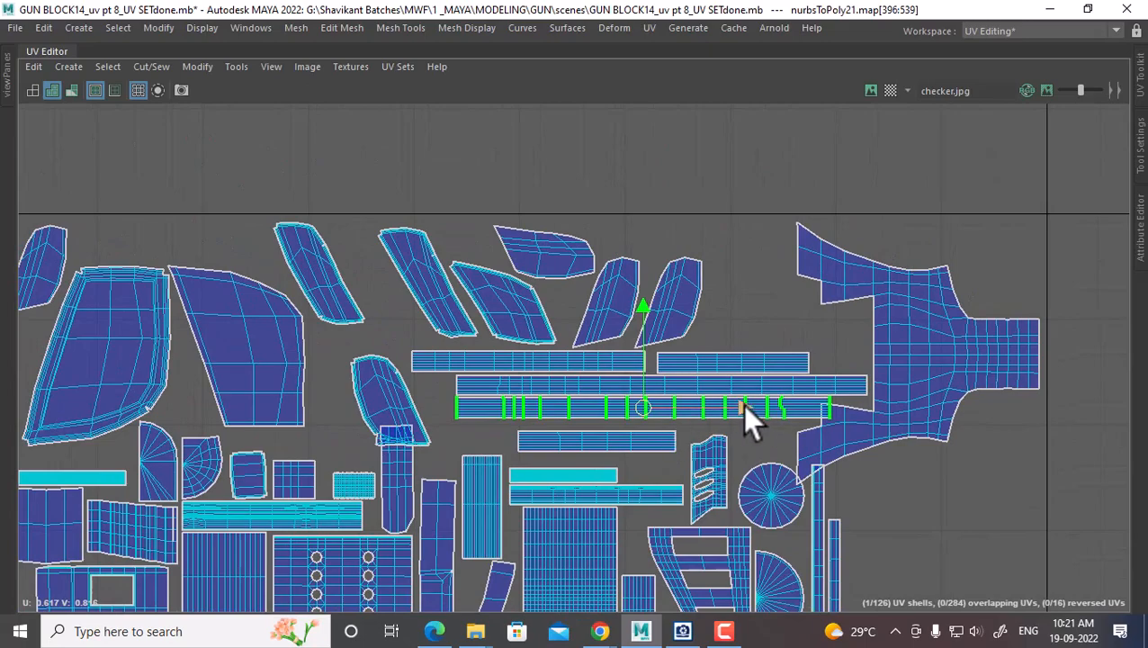
drag(742, 404, 715, 404)
Check the strip's placement and survey the big right and circular shells
alt+right_drag(715, 404, 731, 311)
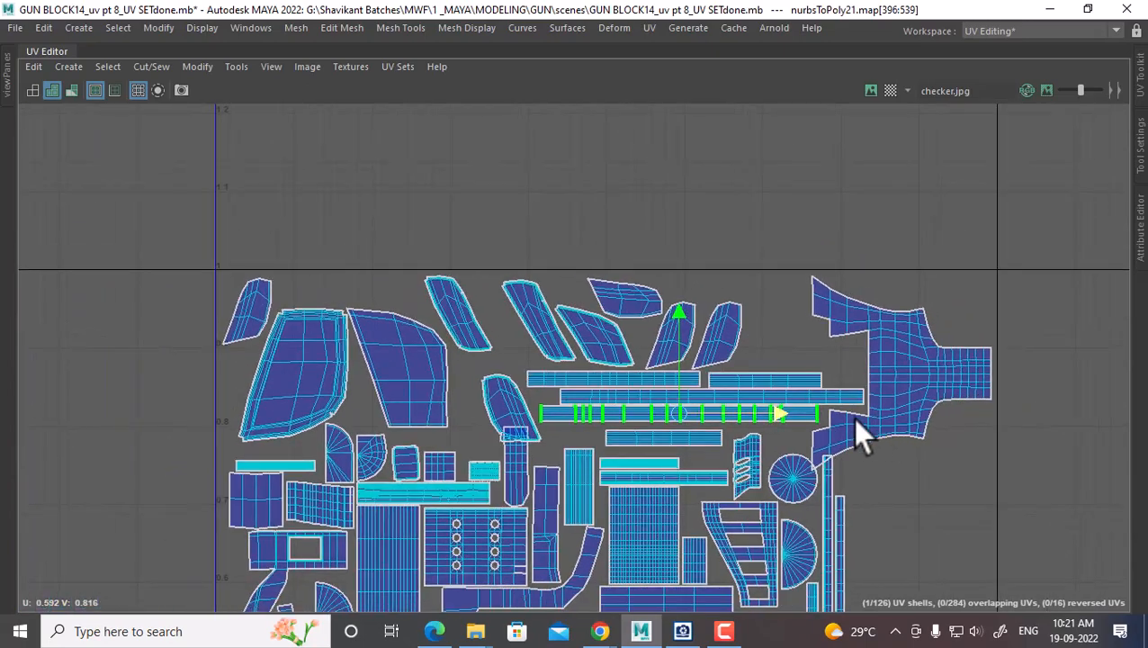
alt+middle_drag(853, 417, 739, 323)
alt+right_drag(739, 323, 754, 413)
mouse_move(706, 423)
alt+middle_down()
mouse_move(710, 244)
mouse_move(735, 333)
mouse_move(717, 226)
mouse_move(685, 502)
alt+middle_up()
mouse_move(664, 336)
alt+middle_down()
mouse_move(679, 436)
mouse_move(680, 393)
alt+middle_up()
click(743, 327)
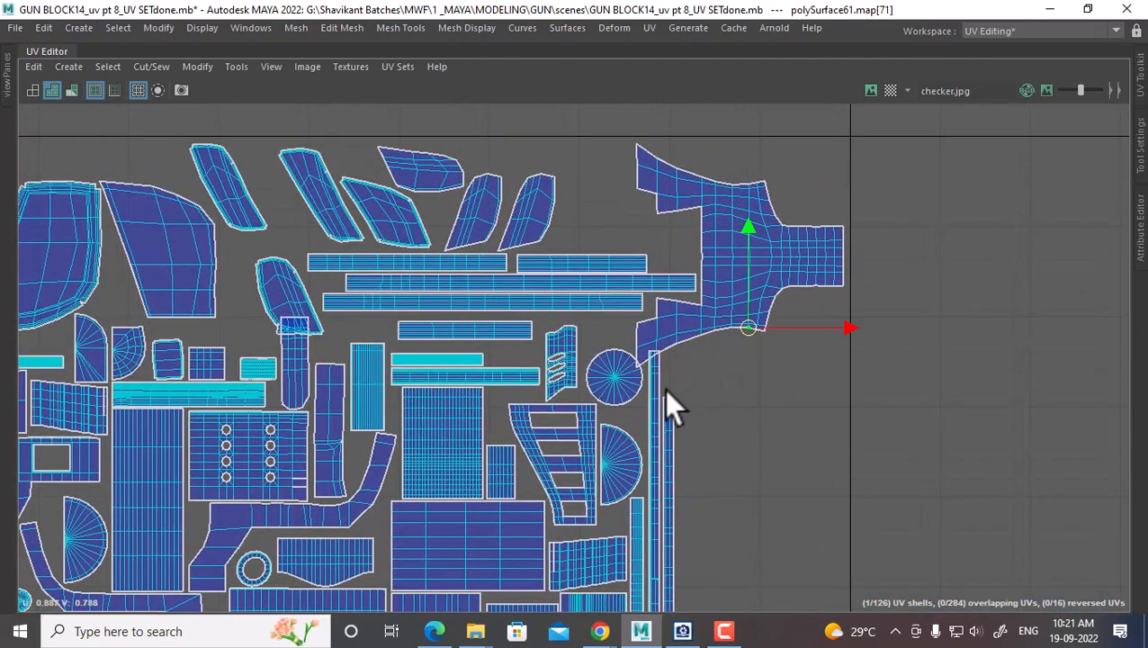
click(613, 379)
shift+right_drag(613, 387, 779, 438)
Select the thin vertical strip shell and slide it right into the open gap
click(704, 430)
alt+right_drag(766, 497, 709, 370)
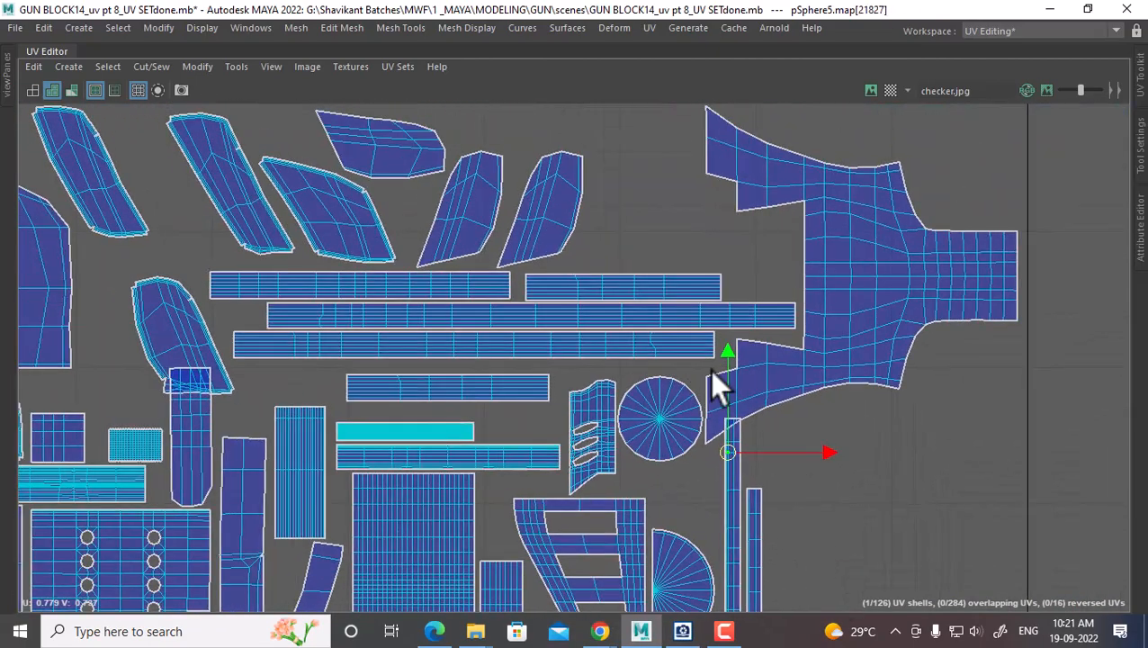
alt+middle_drag(747, 536, 712, 378)
alt+right_drag(772, 500, 753, 452)
alt+middle_drag(825, 466, 733, 266)
alt+middle_drag(718, 413, 717, 512)
alt+middle_drag(656, 309, 749, 225)
ctrl+right_drag(749, 225, 801, 242)
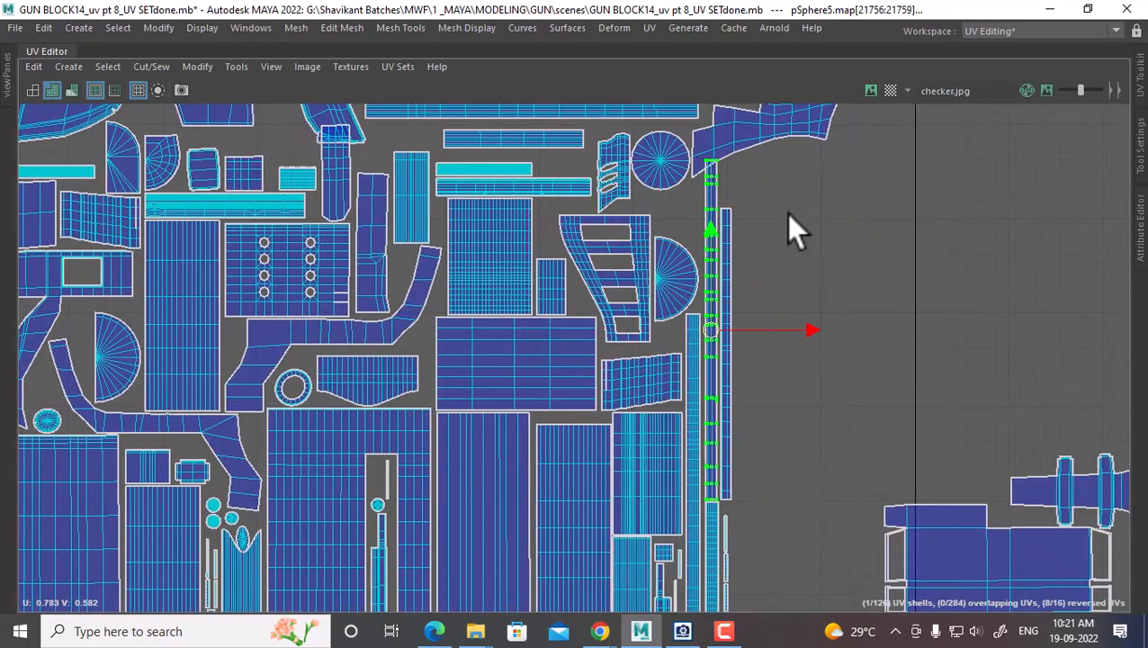
drag(809, 332, 840, 330)
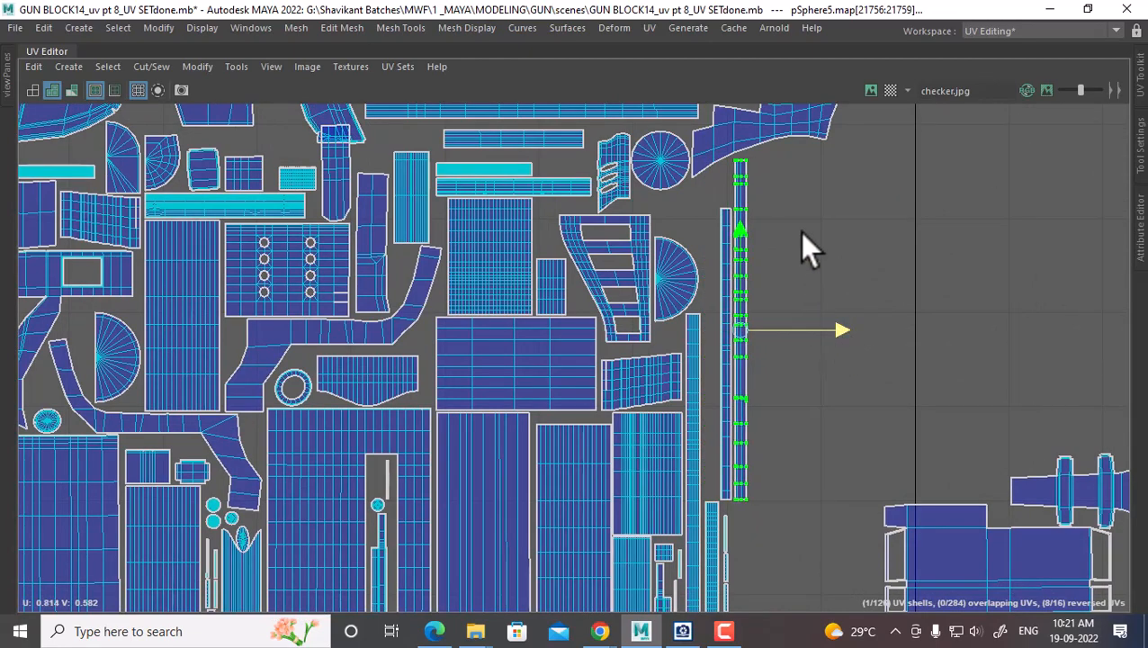
Zoom out to the whole layout and clear the selection
alt+right_drag(800, 309, 749, 280)
alt+middle_drag(898, 404, 762, 336)
alt+right_drag(883, 433, 830, 468)
ctrl+right_drag(808, 356, 800, 453)
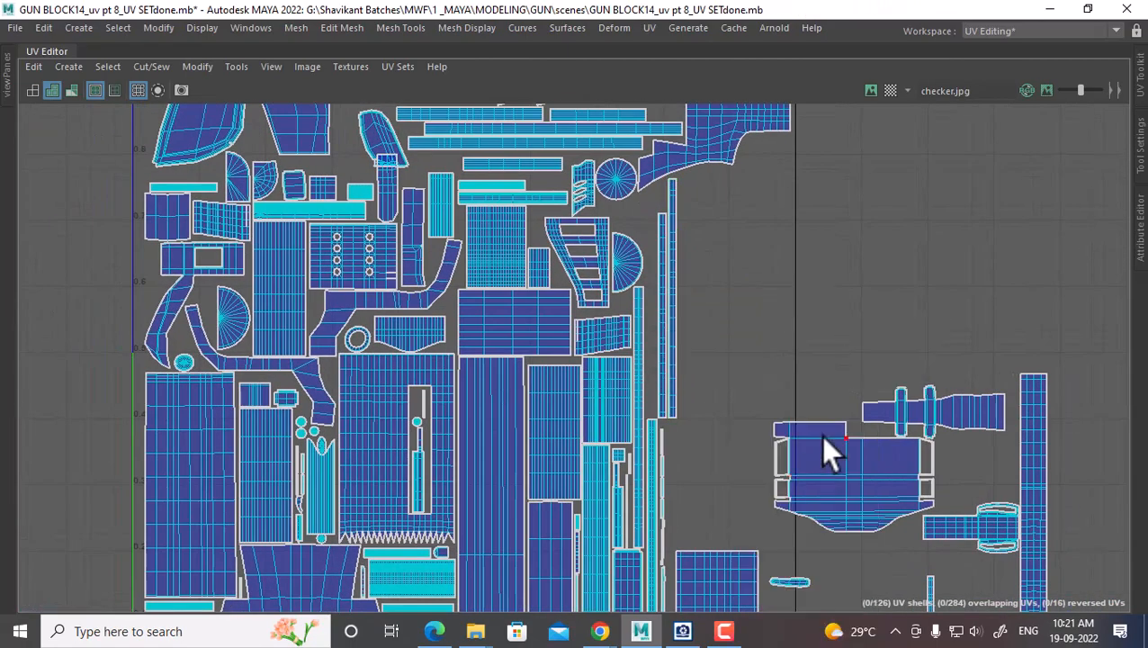
Select a shell outside the square, move it left, and rotate it 90° counterclockwise
click(850, 444)
alt+middle_drag(863, 460, 804, 327)
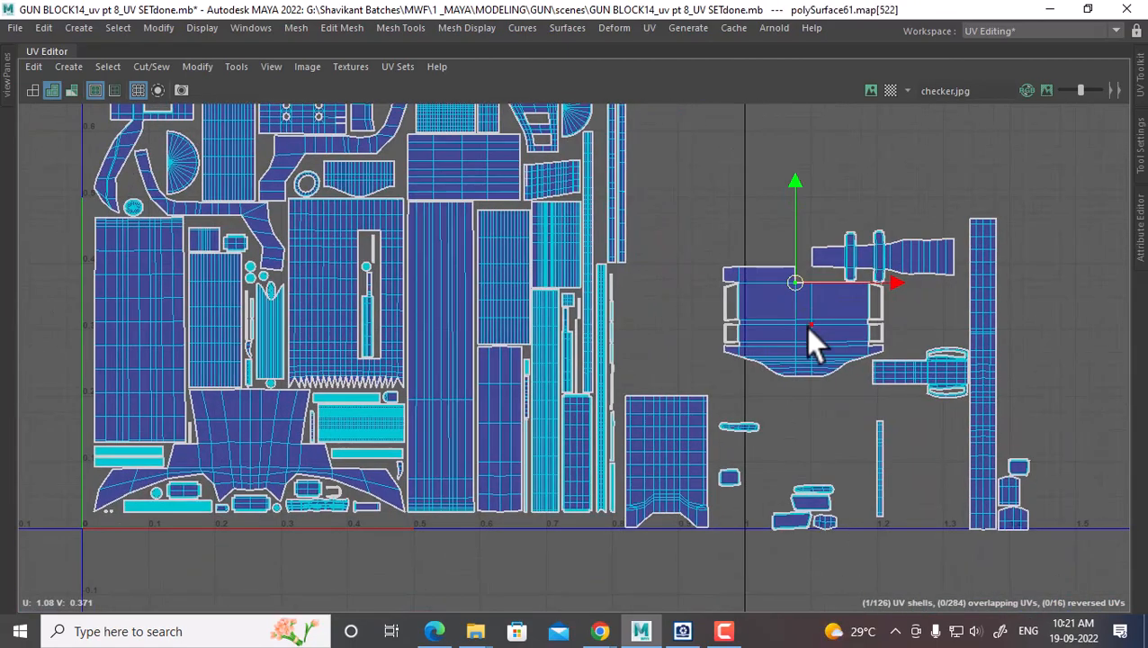
ctrl+right_drag(788, 336, 815, 356)
drag(796, 324, 700, 331)
shift+right_drag(755, 198, 630, 267)
drag(707, 331, 679, 309)
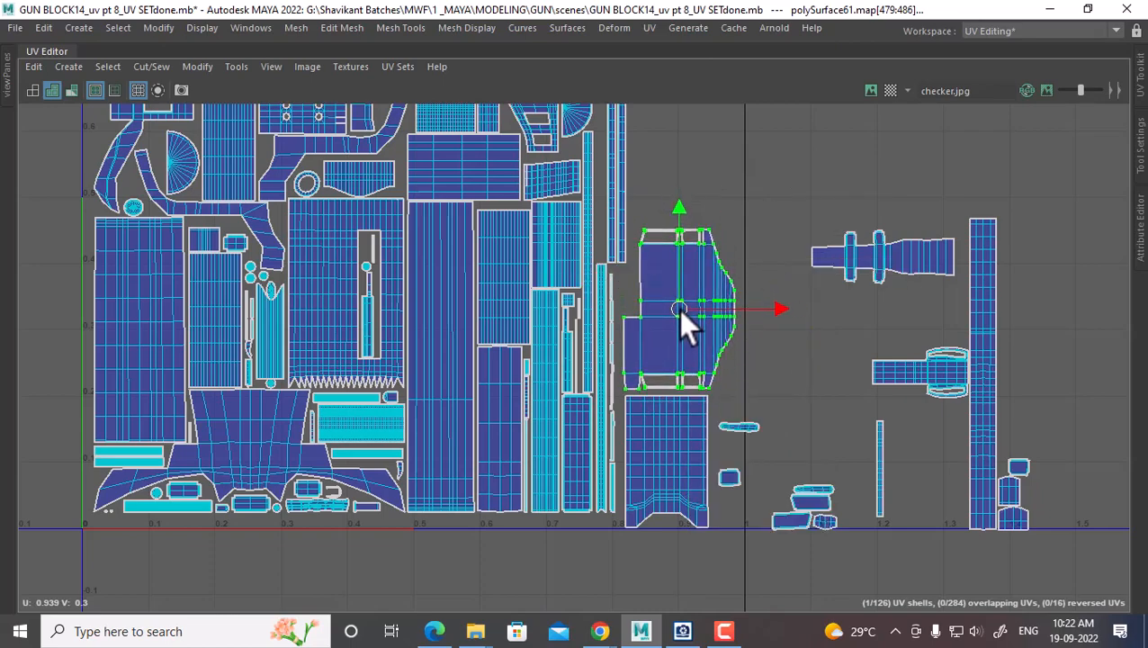
Rotate the upper-right shell 90° counterclockwise and place it beside the other shells
scroll(825, 297, up, 1)
click(889, 239)
ctrl+right_drag(815, 286, 895, 336)
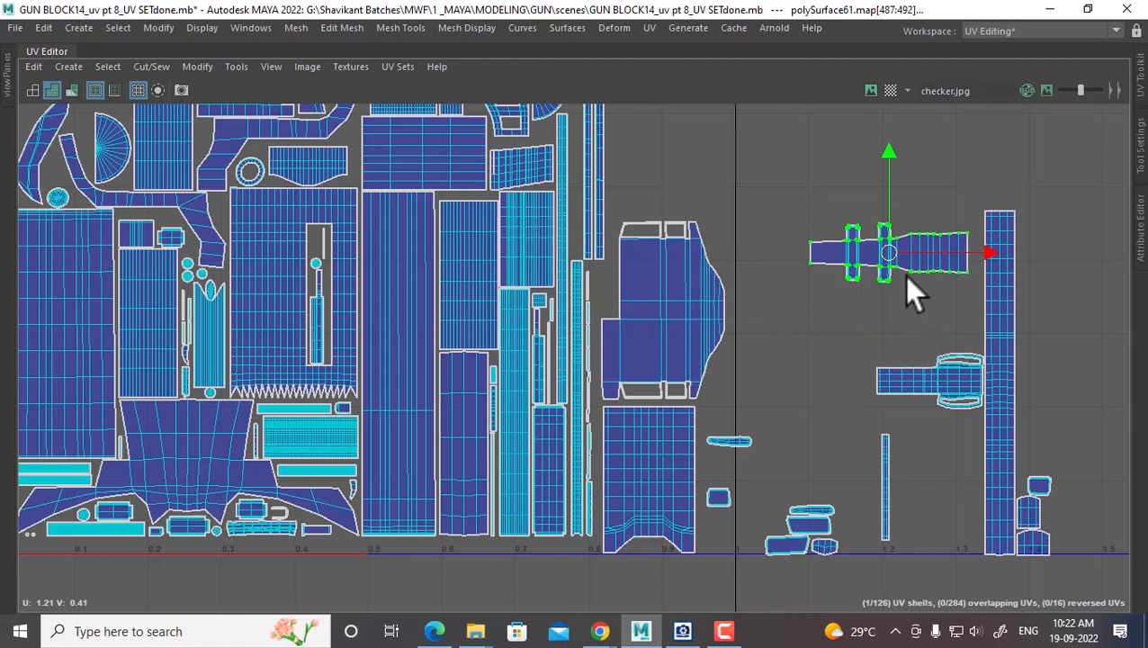
shift+right_drag(792, 207, 760, 269)
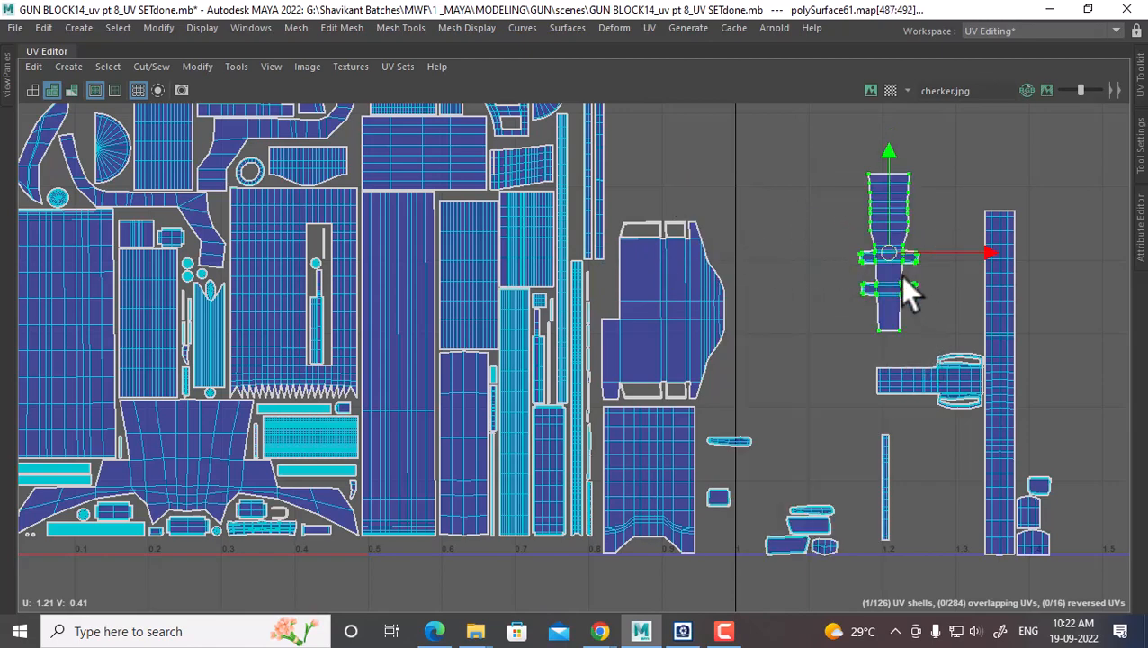
drag(886, 267, 640, 160)
alt+middle_drag(639, 160, 677, 357)
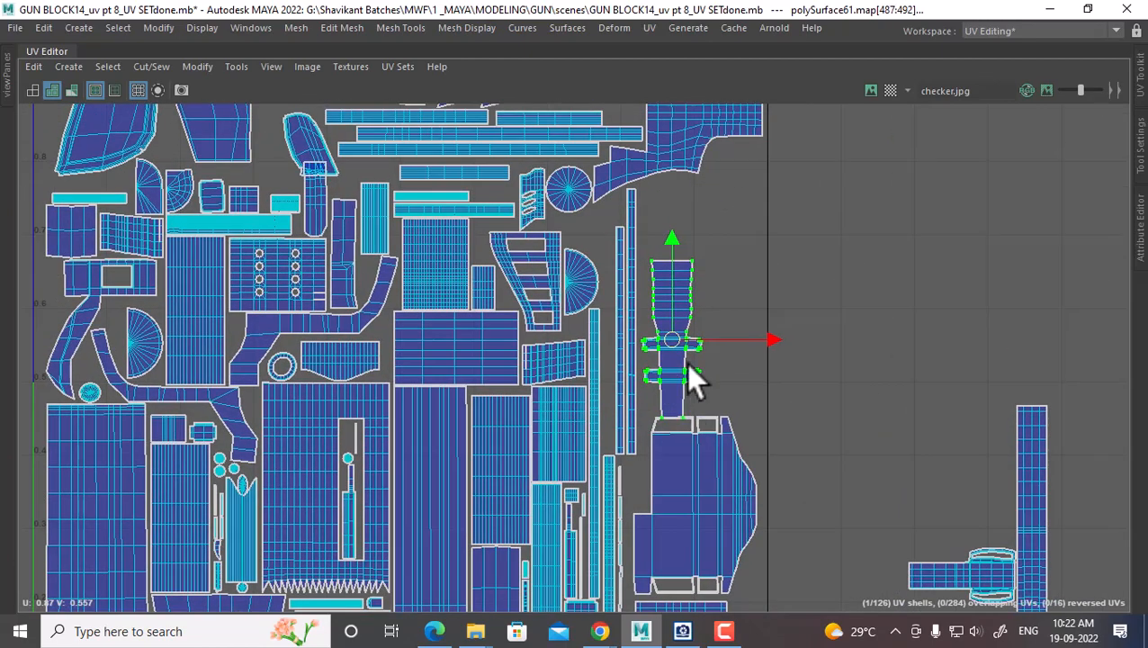
drag(672, 340, 669, 329)
Move the tall shell left and up beside the other shells
alt+middle_drag(865, 363, 767, 135)
scroll(950, 269, down, 1)
click(900, 267)
shift+right_drag(900, 268, 986, 324)
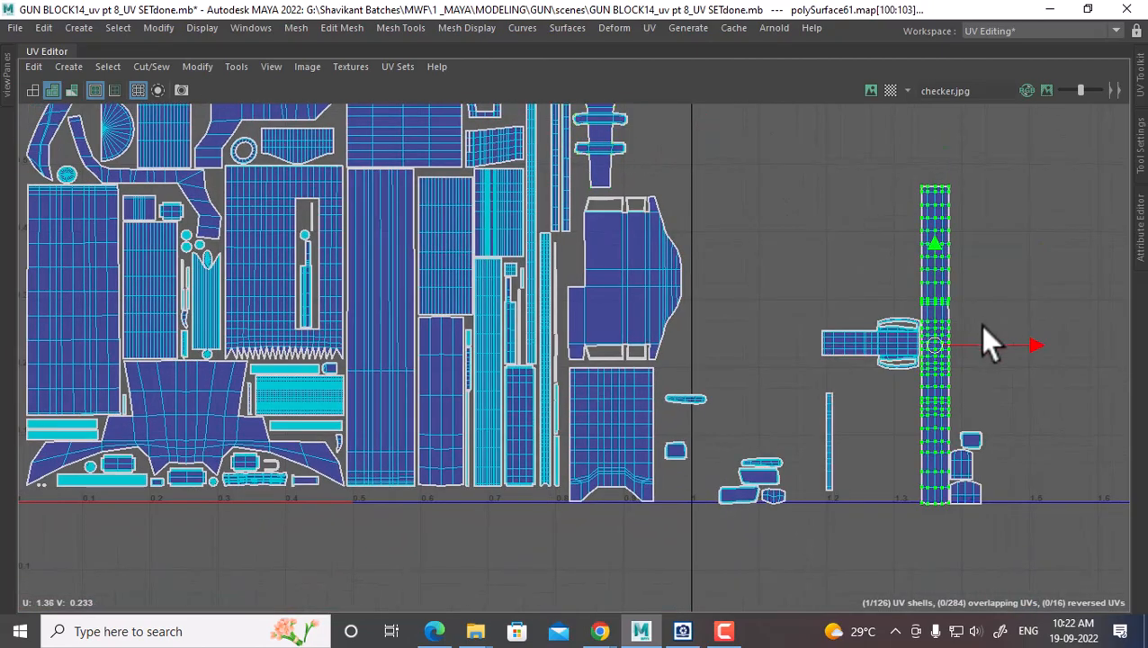
drag(924, 347, 750, 221)
alt+middle_drag(692, 241, 740, 491)
drag(813, 469, 718, 345)
alt+middle_drag(711, 333, 693, 113)
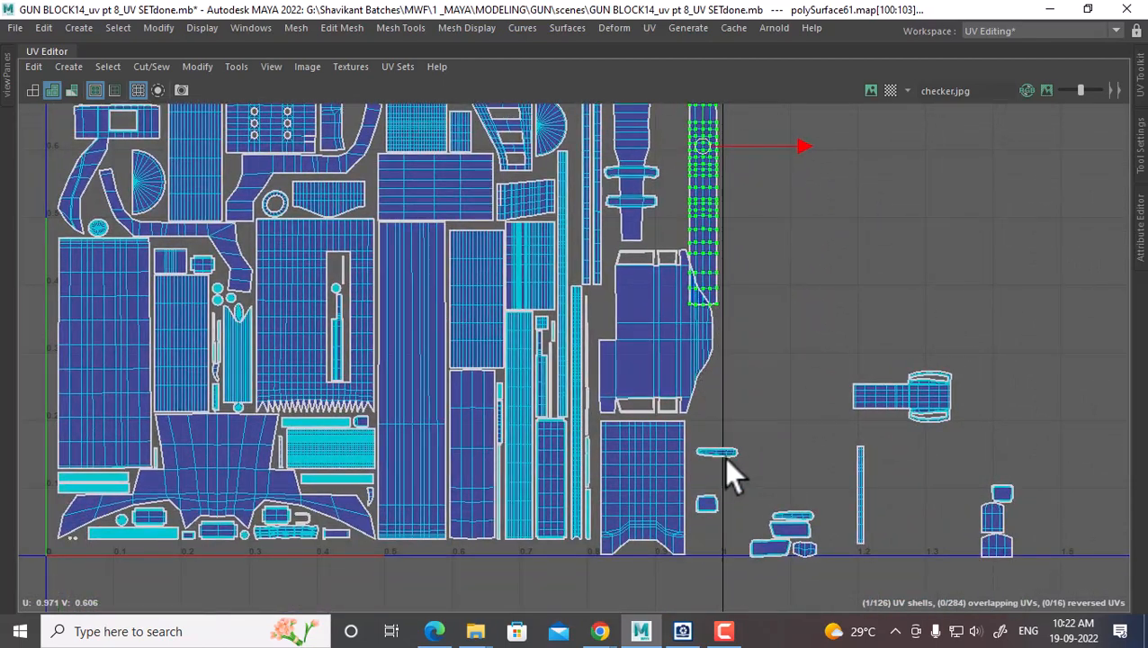
Move the lower-middle shell down, then shift the two large lower shells upward
click(664, 410)
ctrl+right_drag(641, 382, 727, 411)
drag(656, 266, 666, 564)
click(666, 420)
ctrl+right_drag(640, 439, 769, 388)
click(651, 563)
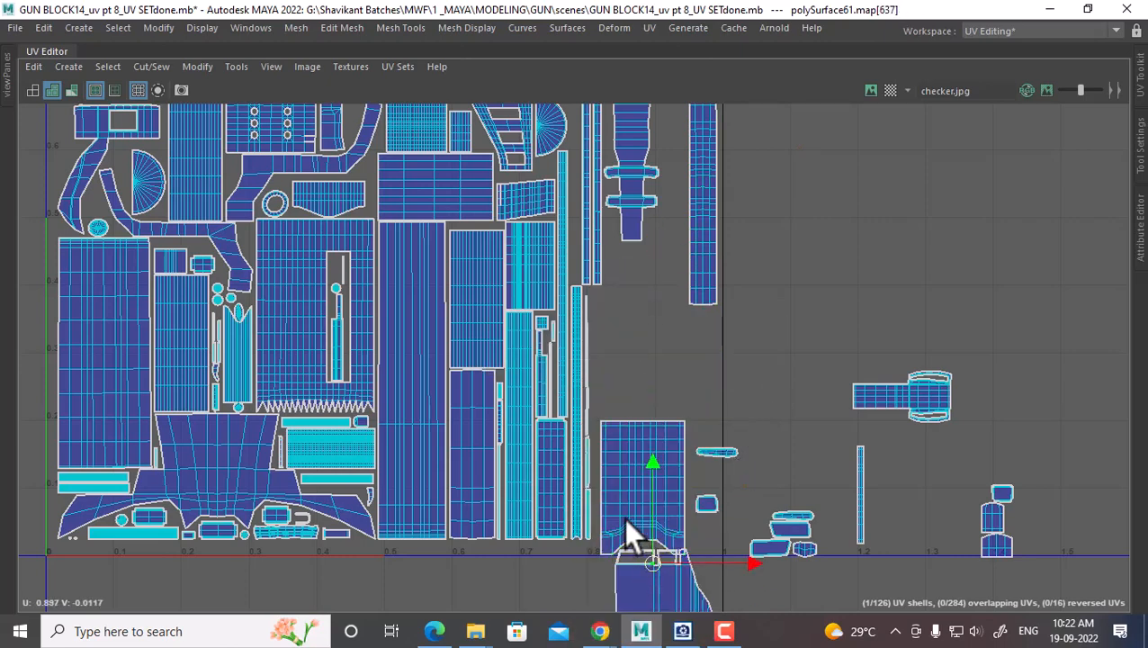
shift+drag(623, 500, 660, 543)
ctrl+right_drag(639, 353, 744, 397)
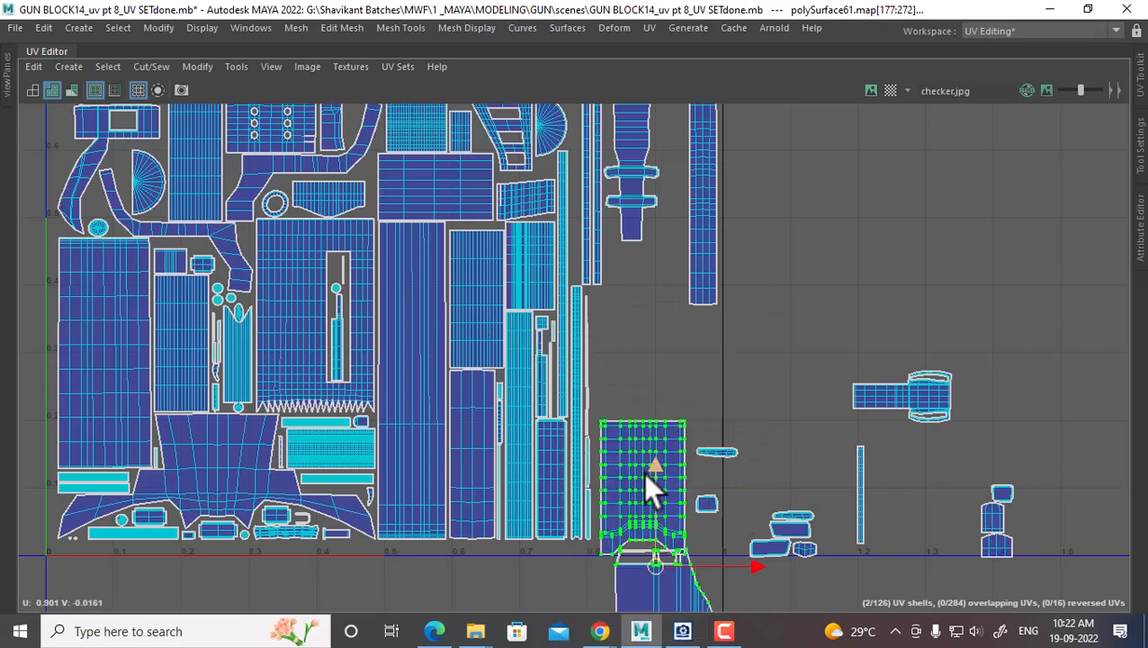
drag(642, 472, 628, 298)
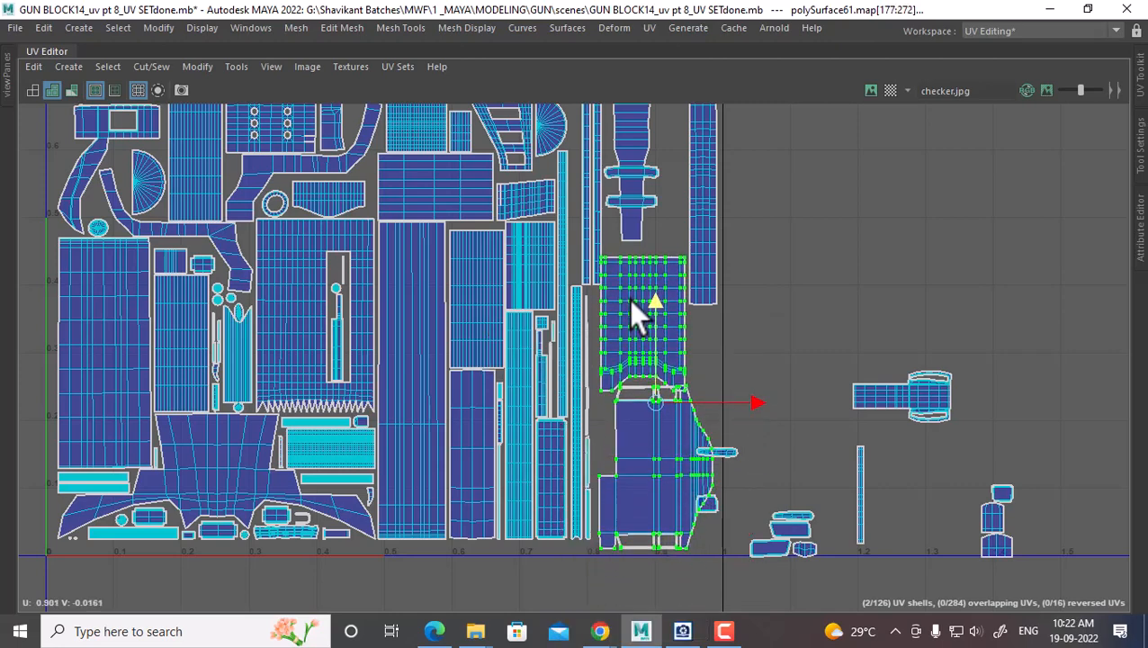
Nudge the upper moved shell slightly to the right
scroll(628, 299, up, 6)
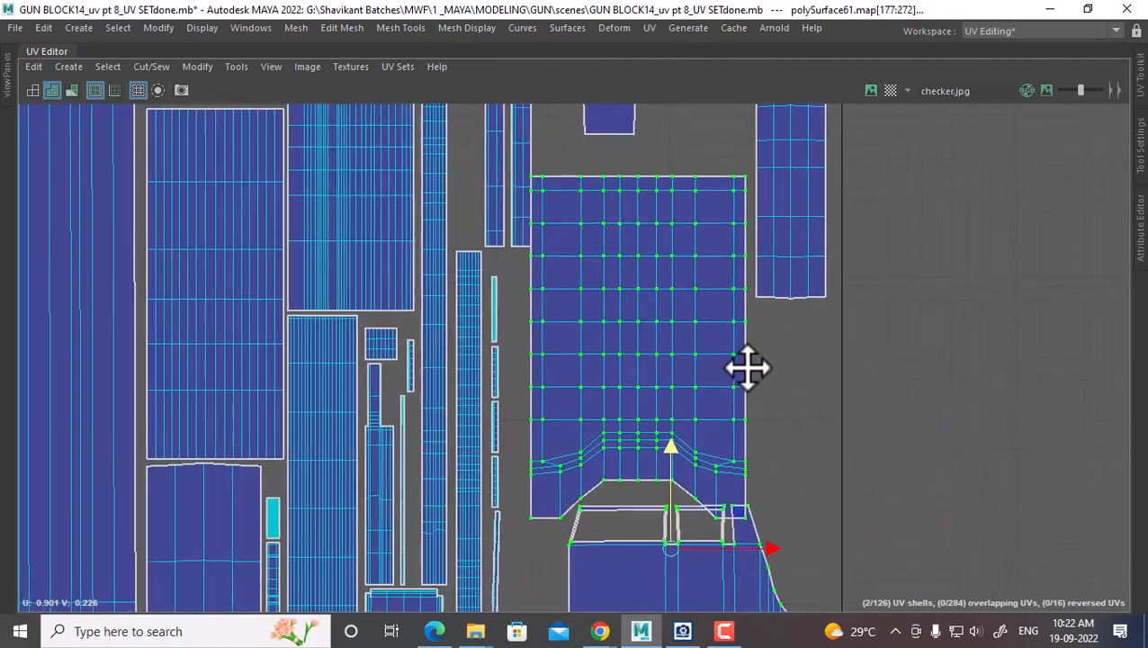
alt+middle_drag(748, 368, 746, 318)
click(742, 373)
ctrl+right_drag(656, 352, 743, 385)
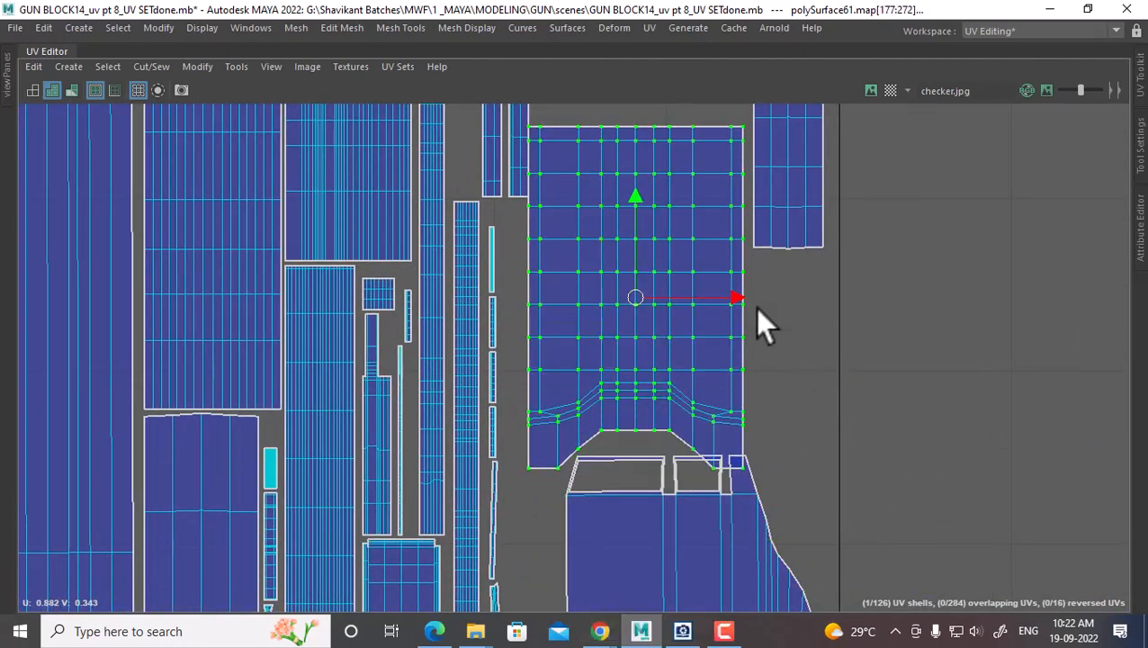
drag(739, 297, 745, 297)
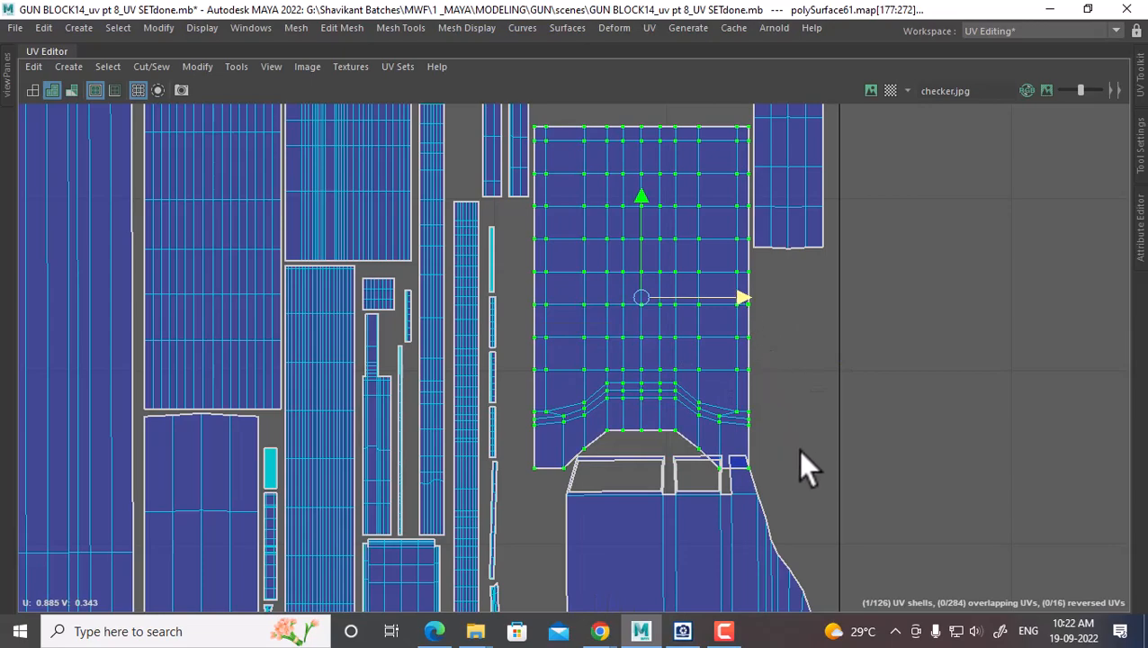
Lower the large lower shell slightly in a few small steps
alt+middle_drag(792, 583, 746, 216)
scroll(692, 219, down, 1)
alt+middle_drag(700, 308, 702, 356)
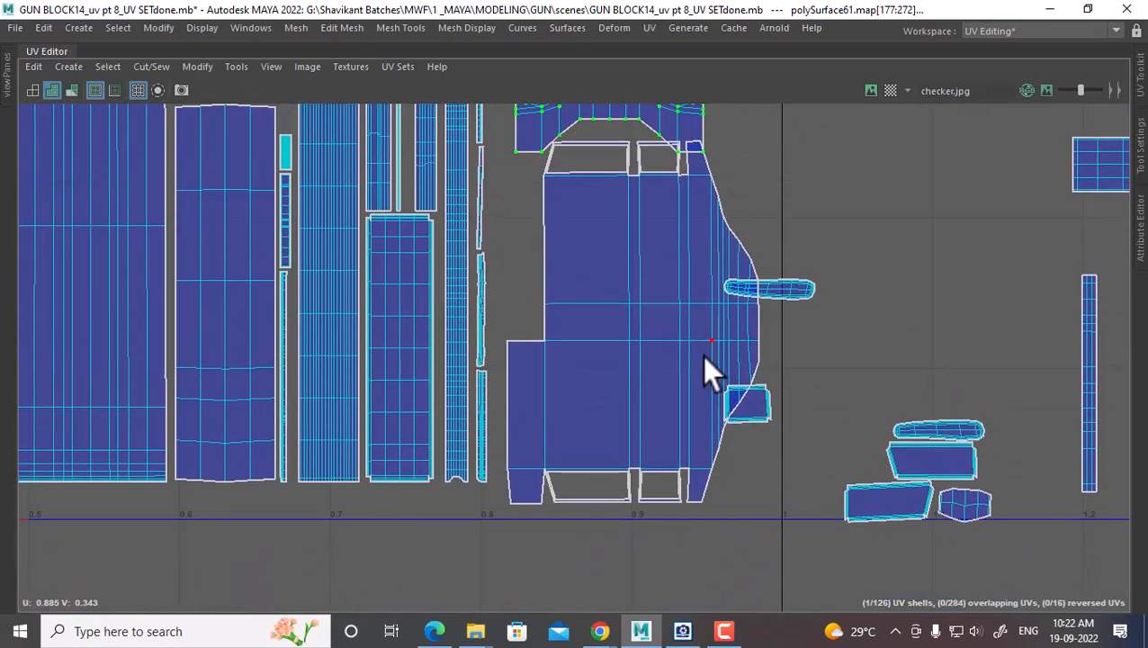
click(703, 344)
ctrl+right_drag(702, 345, 773, 381)
drag(625, 214, 625, 225)
alt+middle_drag(624, 225, 630, 248)
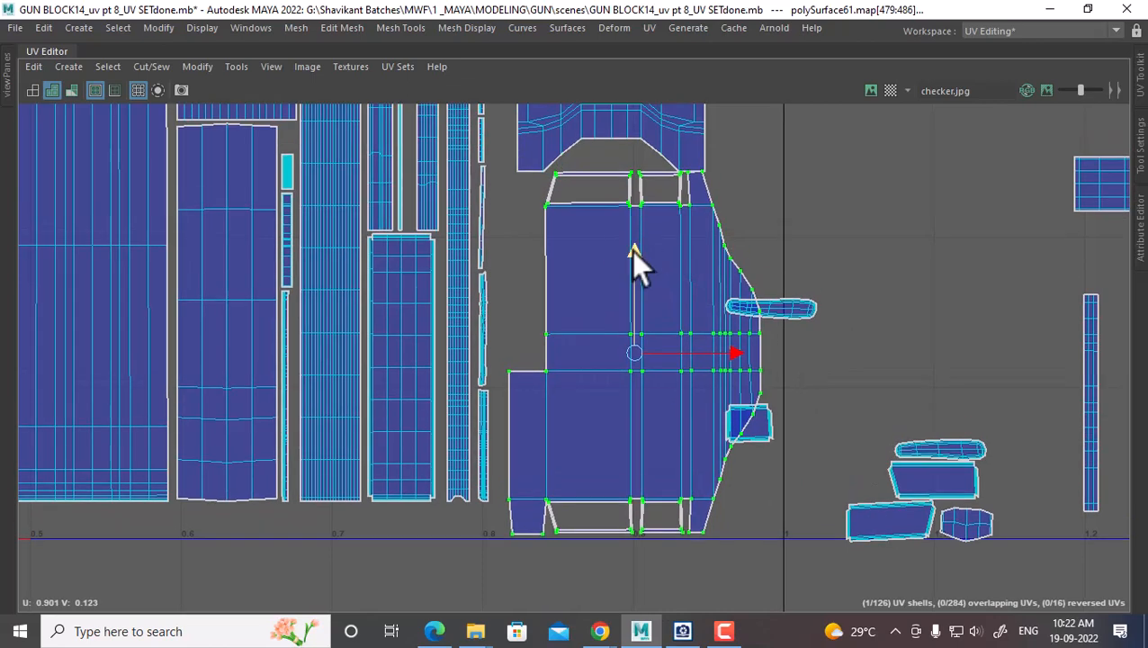
drag(631, 250, 630, 252)
Place the small pill shell just above the large shell
alt+middle_drag(786, 335, 748, 381)
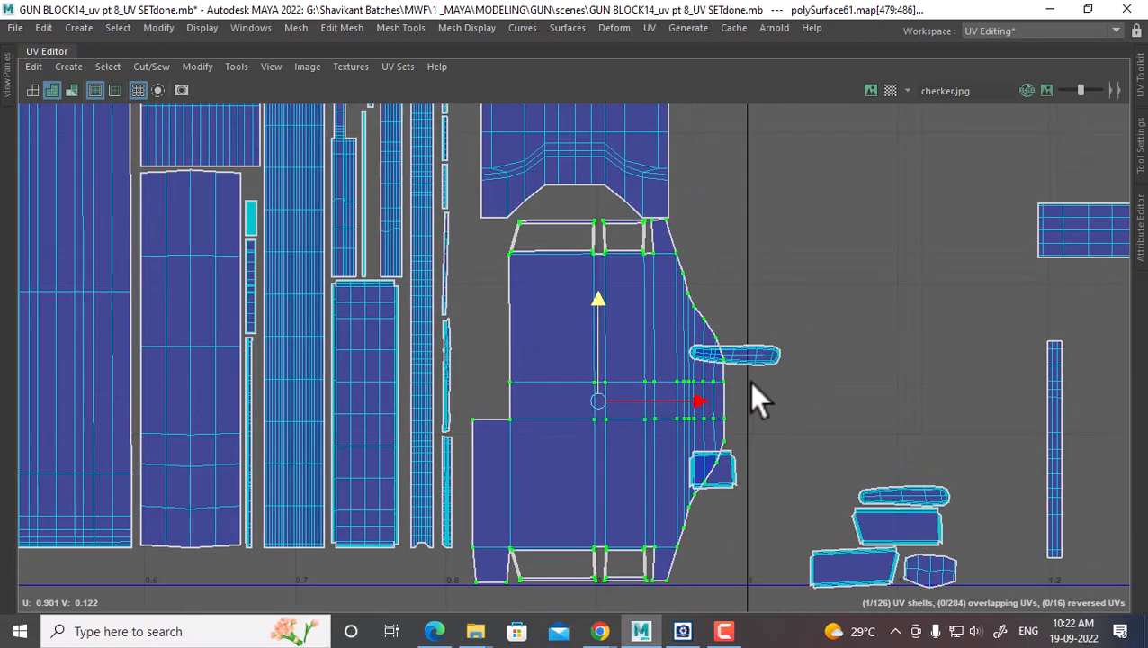
click(754, 364)
ctrl+right_drag(715, 352, 830, 399)
alt+middle_drag(753, 390, 746, 448)
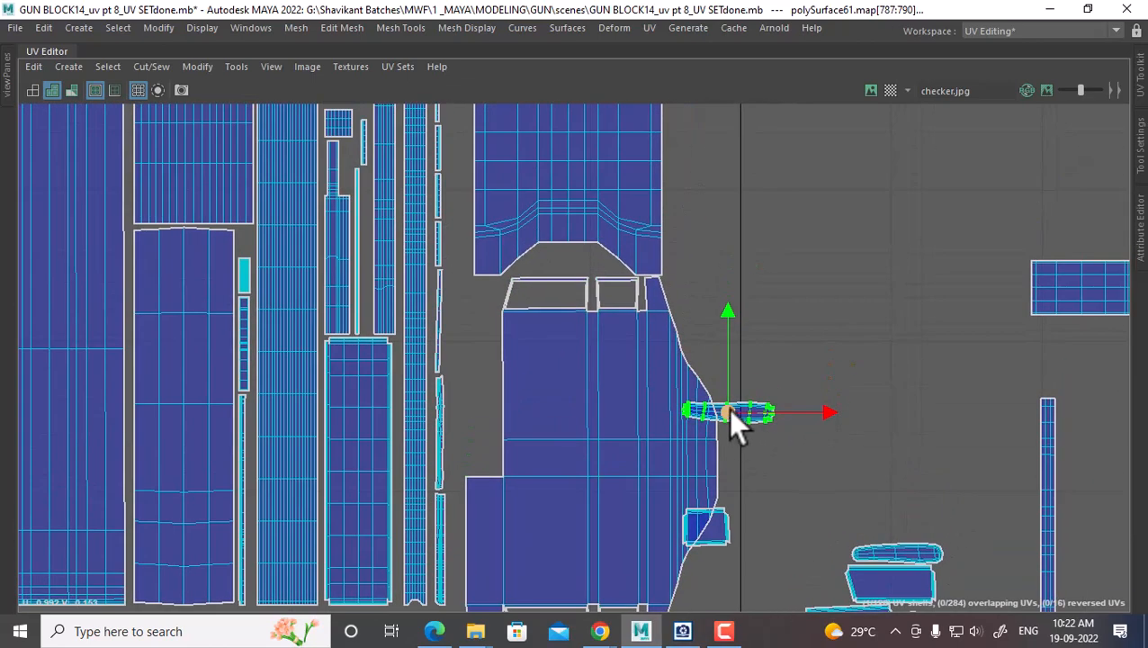
drag(729, 410, 695, 249)
alt+middle_drag(693, 249, 696, 500)
drag(697, 499, 542, 218)
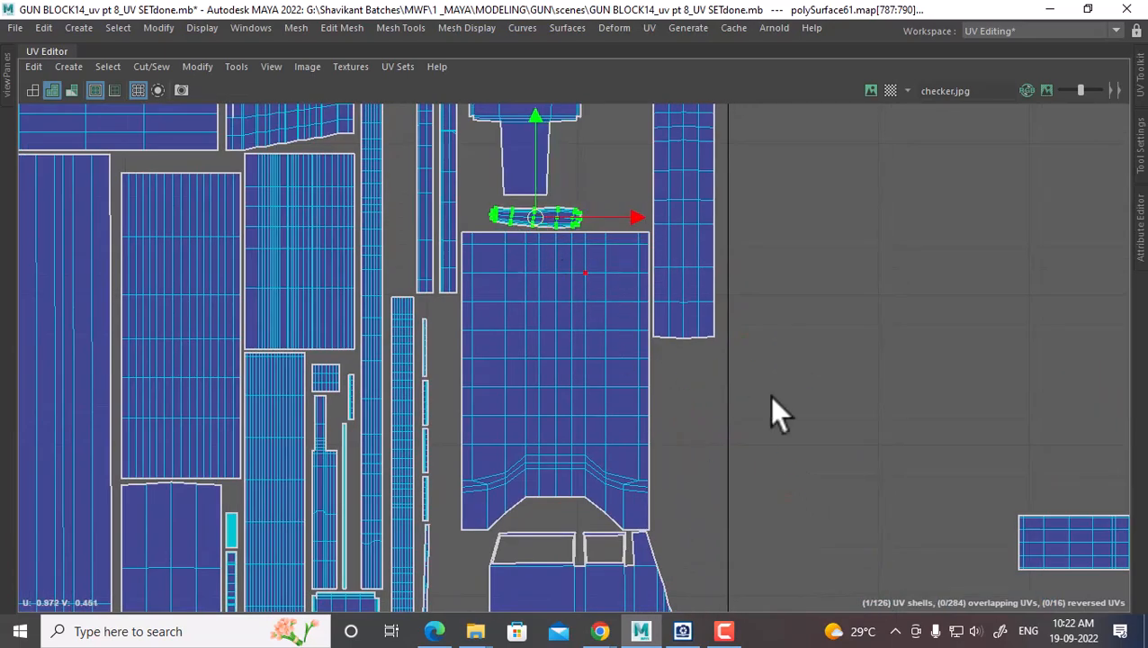
Move the right-hand shell up-left into the layout next to the other shells
scroll(928, 441, down, 3)
scroll(969, 411, up, 1)
click(810, 370)
ctrl+right_drag(807, 371, 895, 375)
scroll(798, 297, up, 1)
shift+right_drag(736, 258, 841, 305)
drag(846, 360, 583, 314)
scroll(693, 441, down, 1)
alt+middle_drag(724, 450, 733, 377)
alt+middle_drag(646, 233, 753, 553)
drag(702, 566, 635, 357)
Convert the neighbouring UV pick to its shell, raise it, and nudge it slightly left
click(615, 387)
alt+right_drag(613, 376, 641, 401)
alt+middle_drag(642, 401, 660, 247)
alt+right_drag(688, 284, 612, 311)
alt+middle_drag(618, 323, 650, 283)
alt+right_drag(650, 288, 718, 286)
alt+middle_drag(722, 279, 711, 318)
alt+right_drag(711, 318, 713, 308)
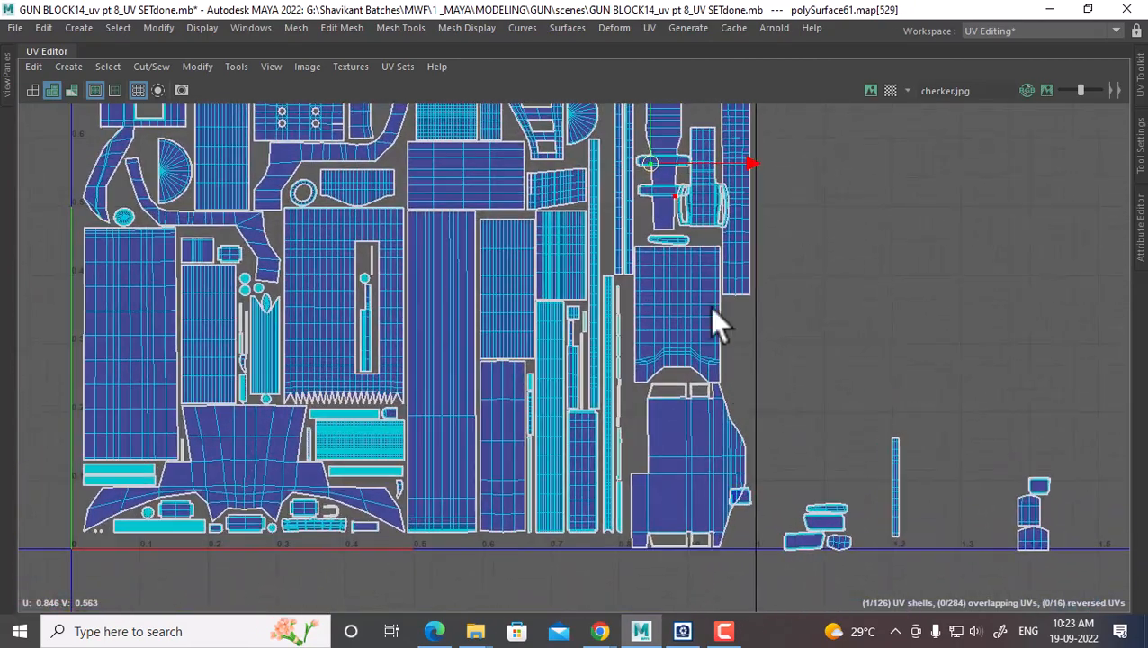
alt+middle_drag(713, 308, 703, 459)
alt+right_drag(703, 459, 731, 444)
ctrl+right_click(668, 302)
click(748, 326)
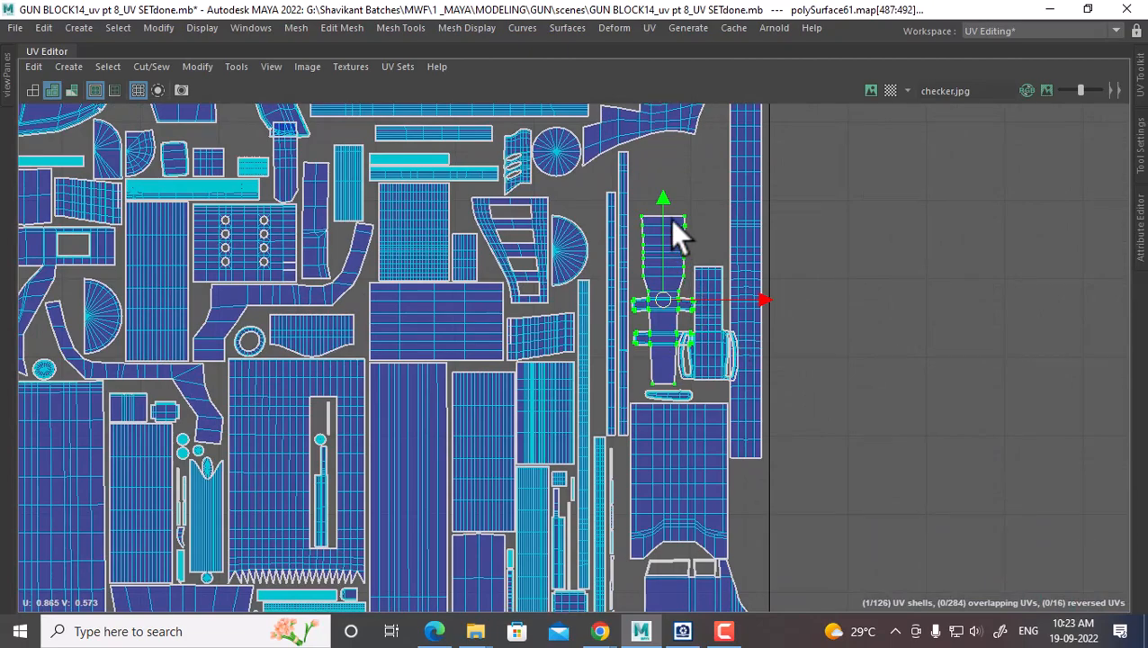
drag(664, 205, 659, 150)
alt+right_drag(677, 180, 713, 216)
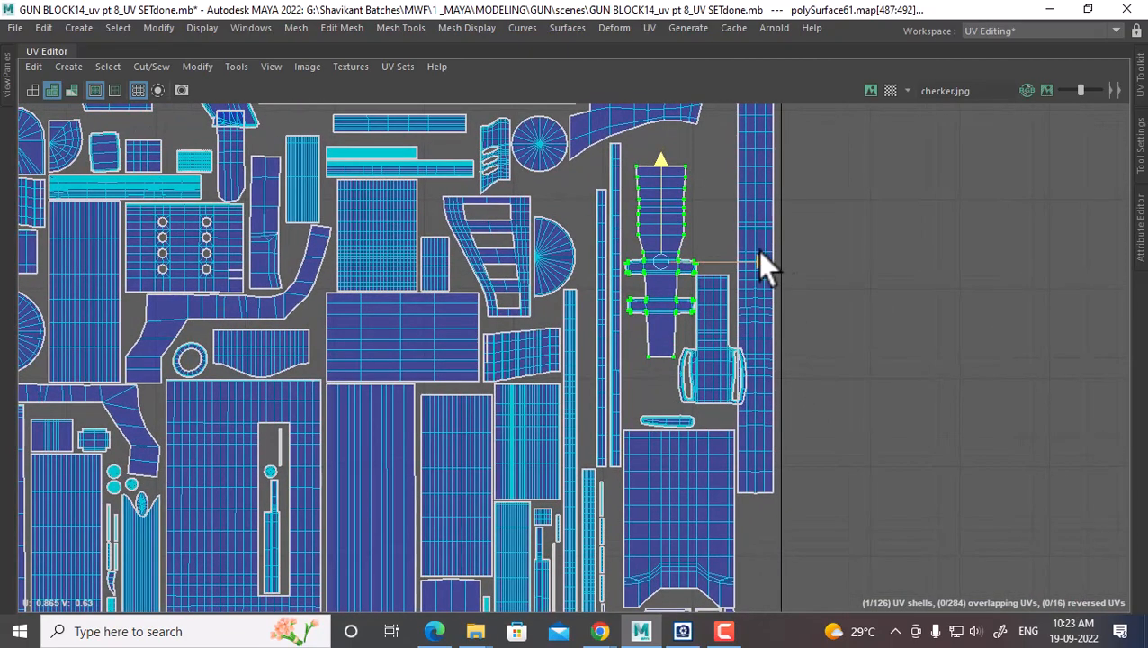
drag(758, 251, 755, 253)
Box-select the three shells right of the tile and move them left into the layout
alt+middle_drag(755, 253, 798, 315)
alt+right_drag(798, 315, 752, 270)
alt+middle_drag(972, 436, 774, 167)
alt+right_drag(774, 166, 812, 193)
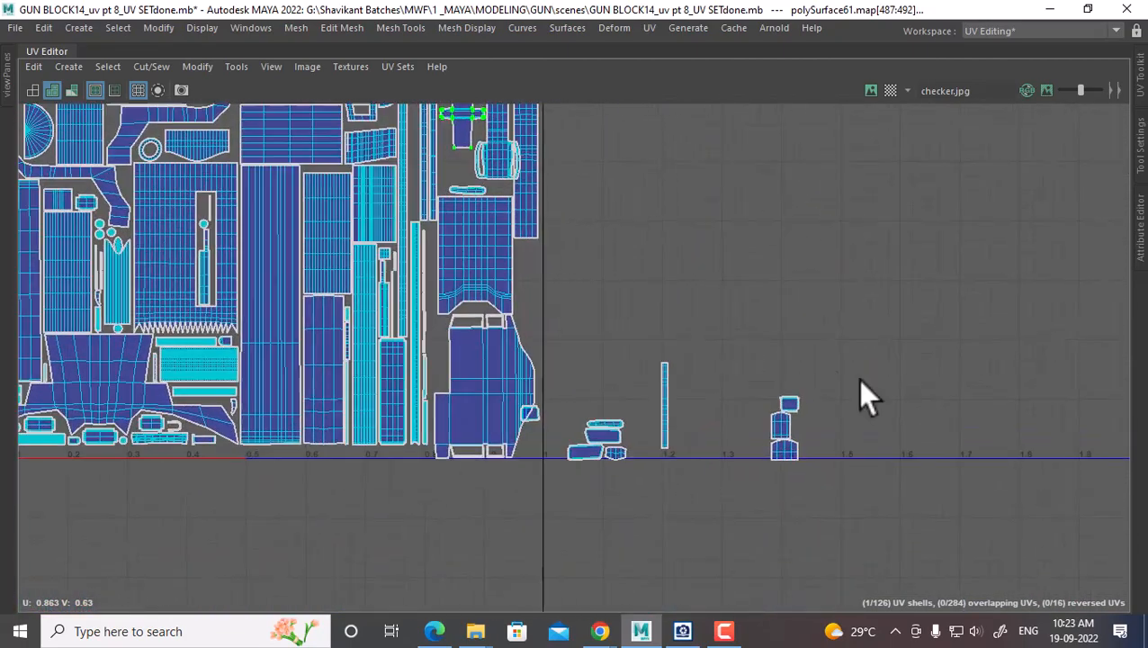
drag(844, 378, 731, 520)
alt+right_drag(786, 459, 799, 451)
drag(795, 449, 523, 278)
Nudge the three shells left, then shift the small top shell left and up
alt+right_drag(523, 278, 766, 492)
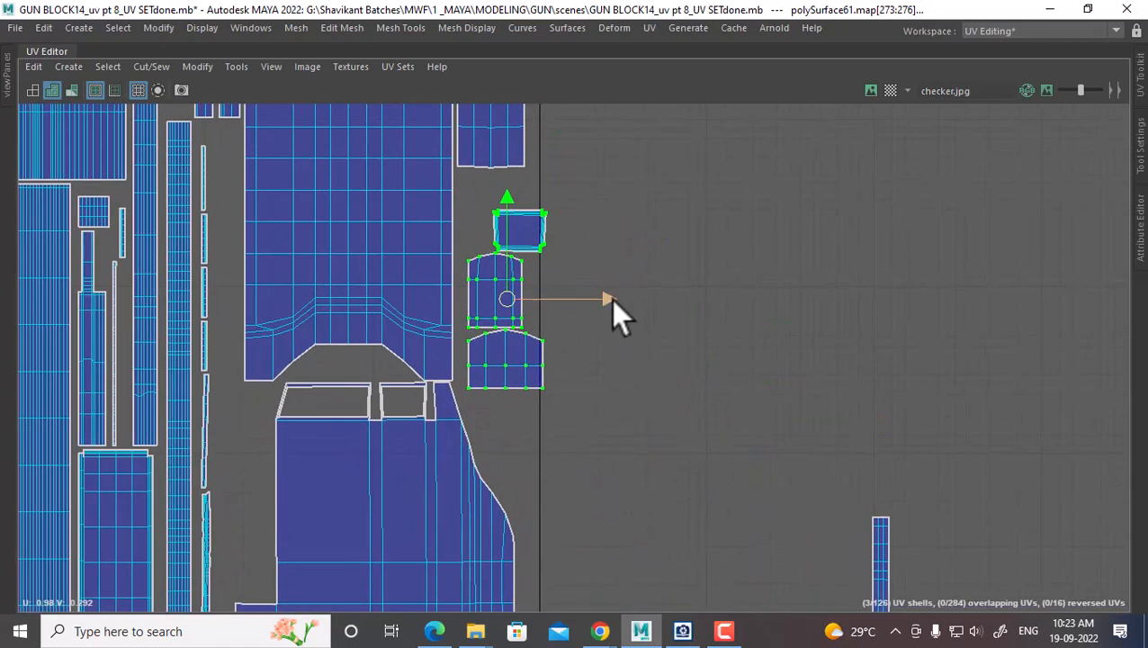
drag(611, 299, 604, 294)
click(554, 221)
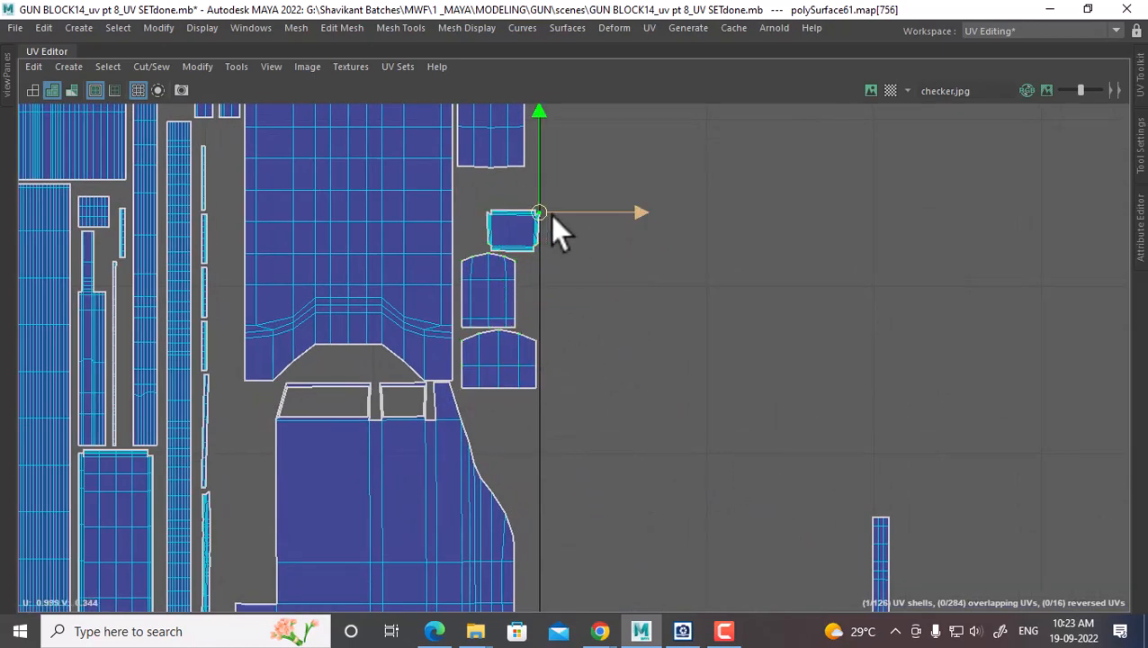
drag(604, 224, 580, 225)
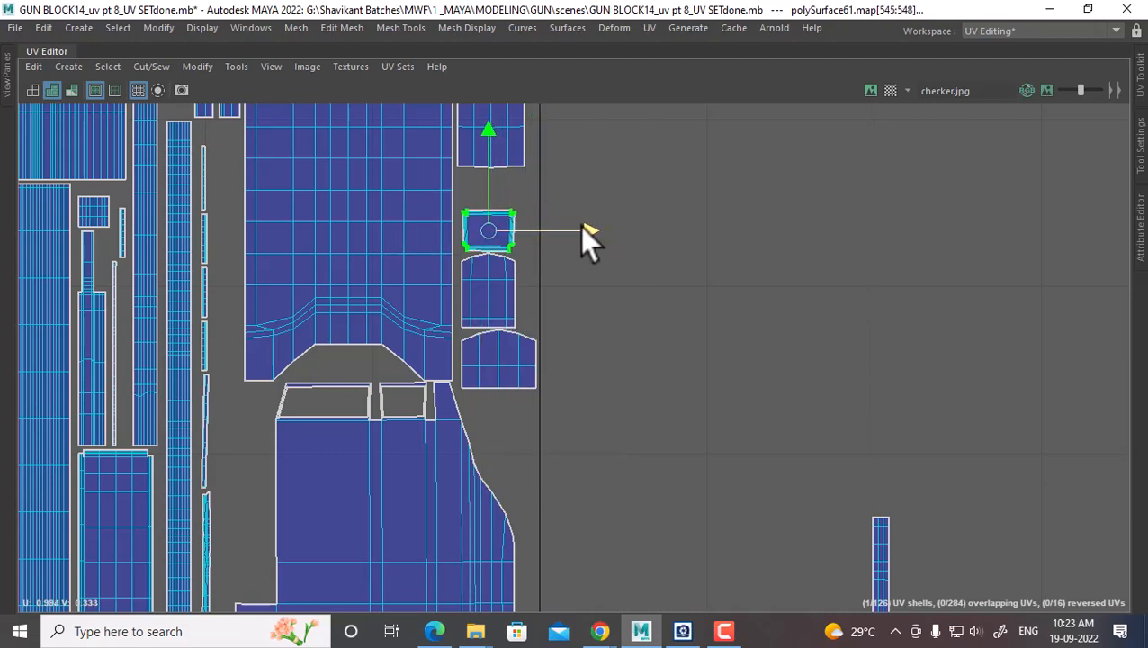
drag(487, 130, 487, 128)
Select the whole tall strip and place it beside the large shell
scroll(837, 447, down, 2)
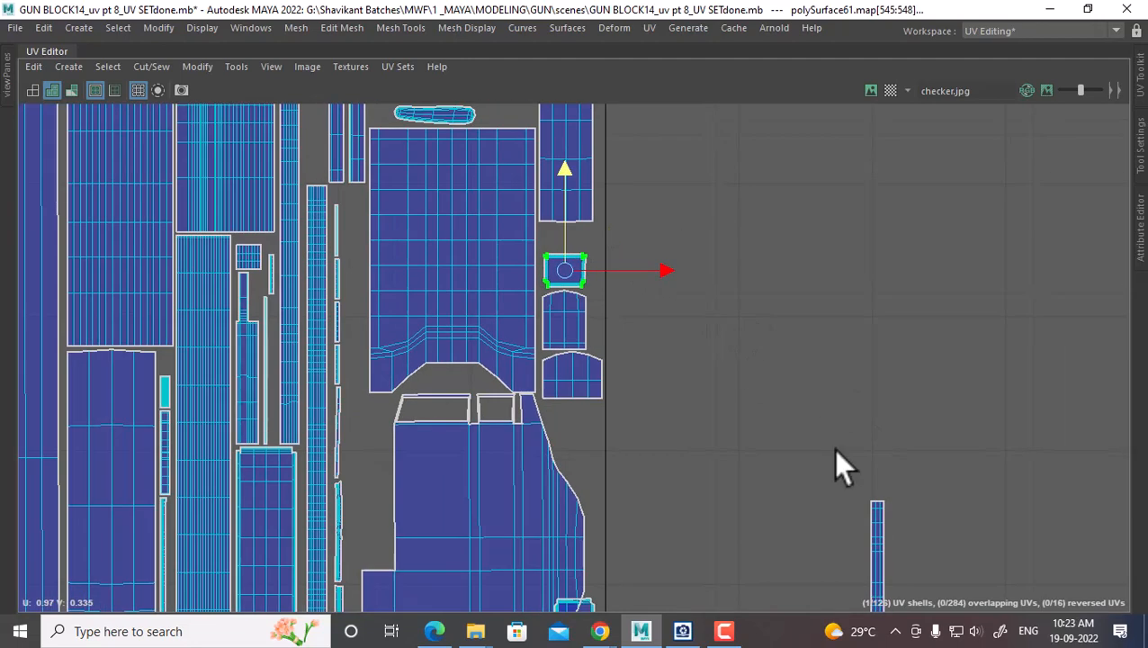
alt+middle_drag(835, 448, 766, 149)
drag(898, 203, 781, 284)
right_drag(781, 280, 883, 332)
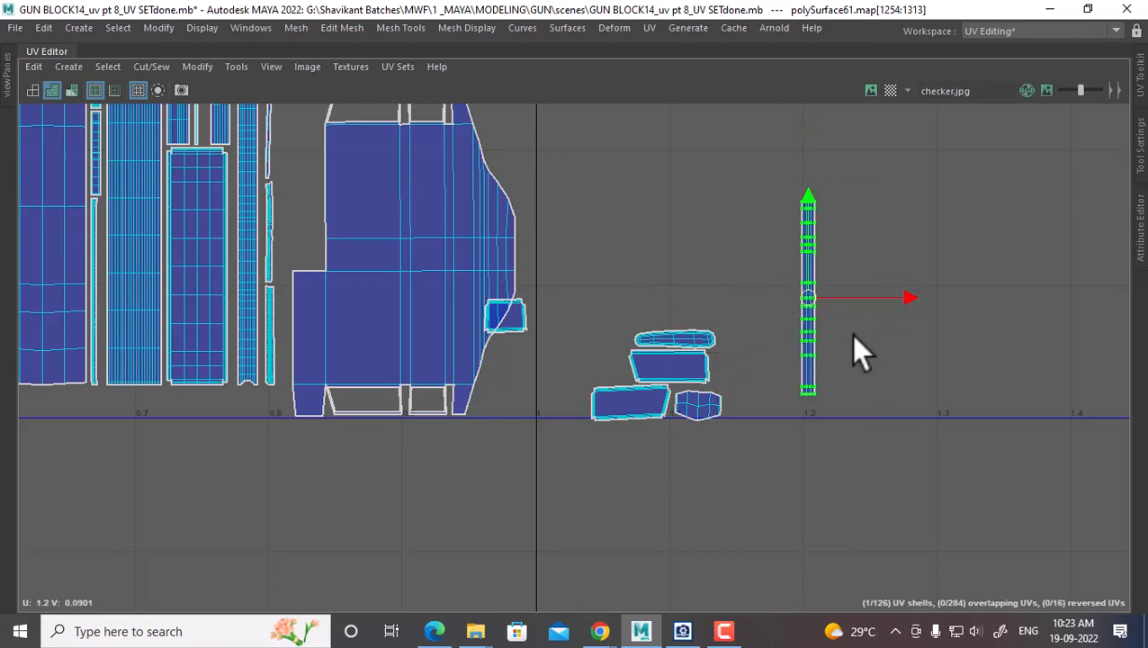
alt+middle_drag(839, 320, 847, 357)
drag(815, 332, 298, 190)
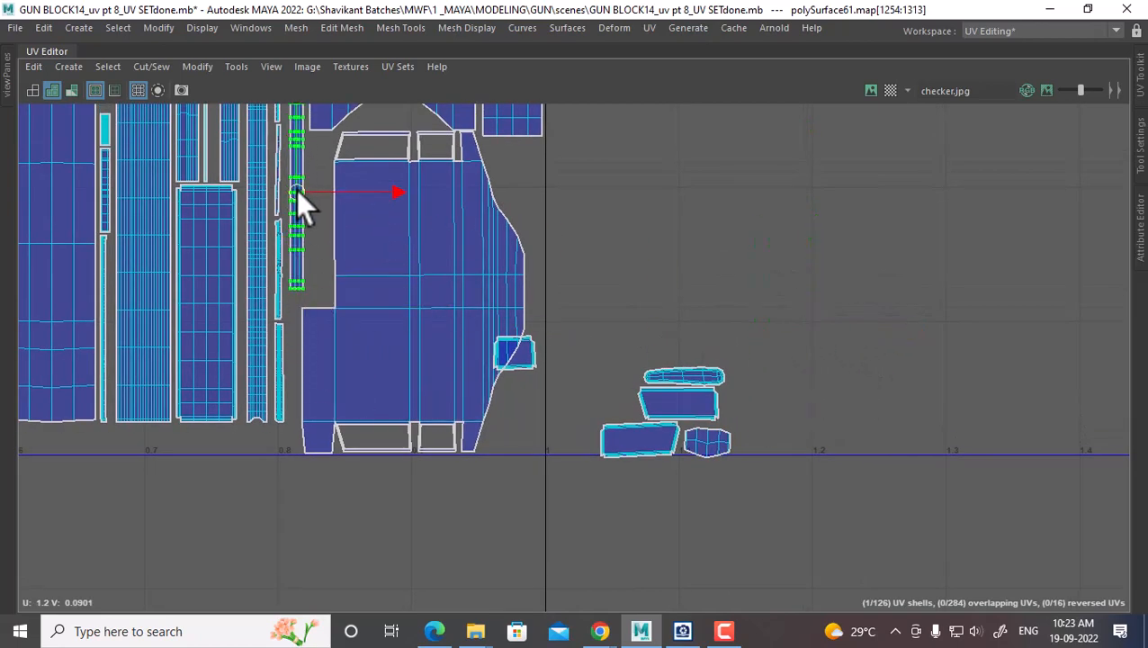
alt+middle_drag(327, 237, 409, 363)
Box-select the small shells outside the tile and move them above the other small shells
alt+middle_drag(825, 515, 825, 336)
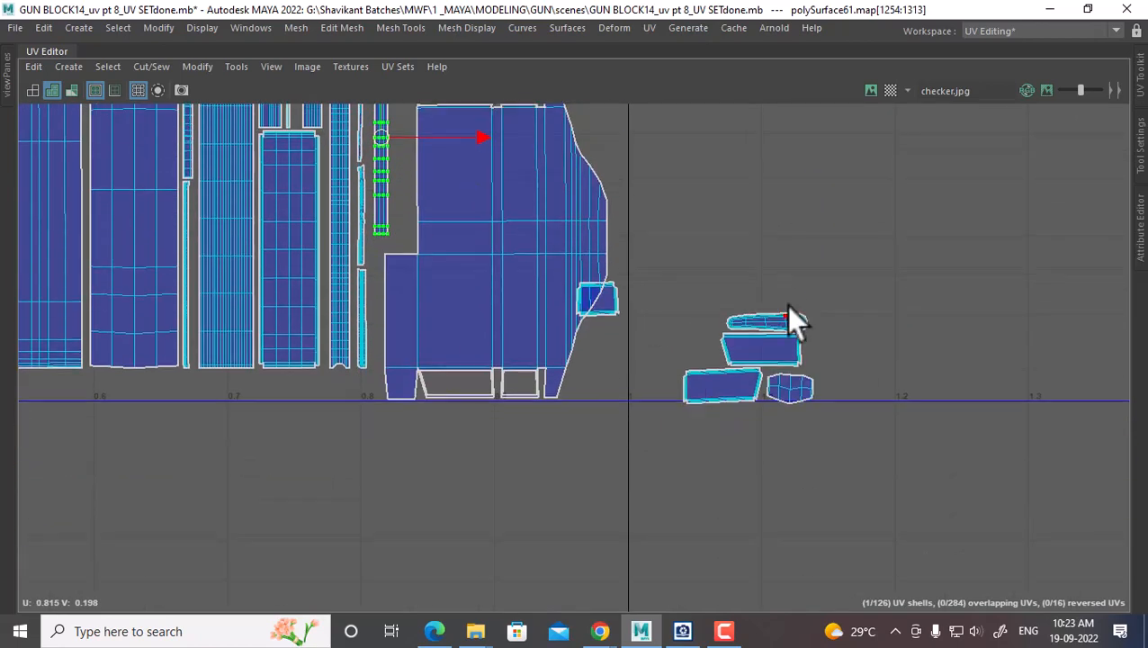
drag(822, 290, 602, 367)
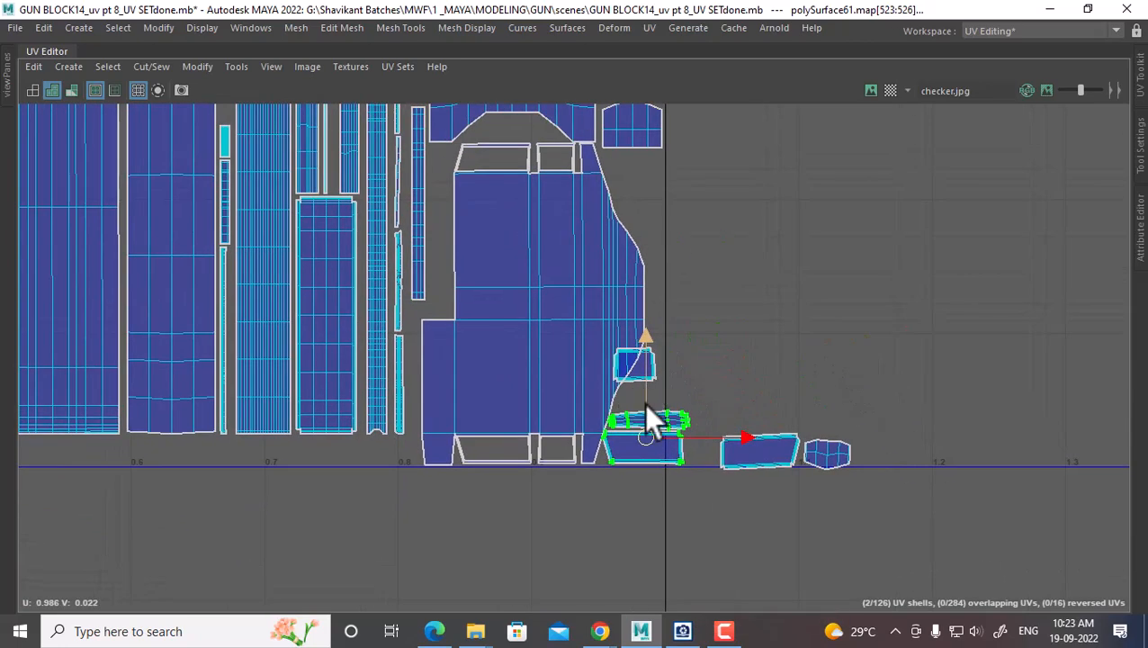
alt+middle_drag(602, 367, 643, 403)
drag(643, 434, 782, 404)
alt+right_drag(782, 404, 584, 244)
alt+middle_drag(584, 246, 580, 345)
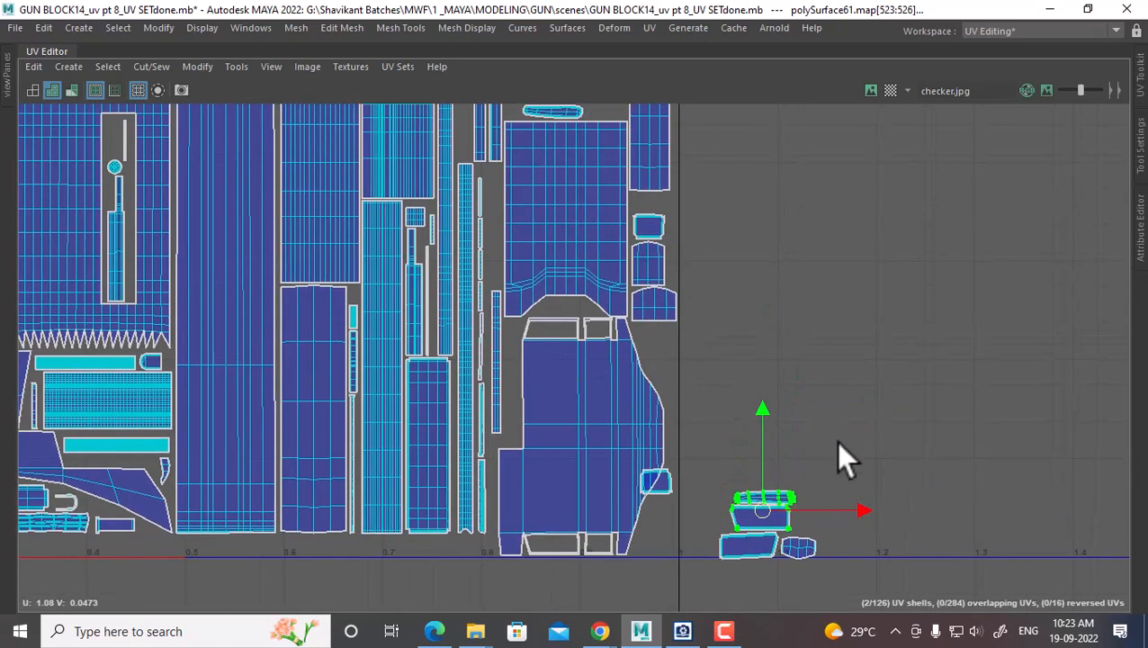
alt+middle_drag(784, 494, 720, 299)
alt+right_drag(720, 300, 789, 428)
alt+middle_drag(733, 353, 809, 443)
Move the four small shells, including the hexagonal one, into the tile beside the large rectangle
click(832, 452)
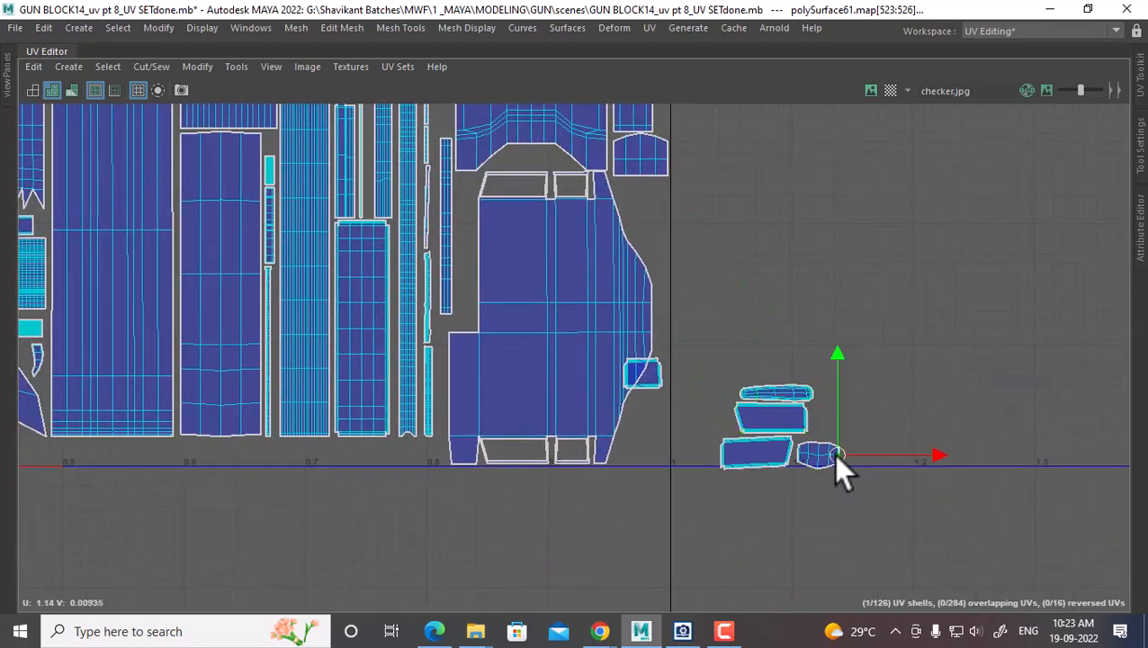
alt+middle_drag(656, 234, 701, 488)
alt+right_drag(703, 428, 765, 365)
alt+middle_drag(767, 367, 721, 163)
drag(871, 375, 737, 481)
ctrl+right_drag(752, 350, 860, 387)
drag(755, 433, 738, 268)
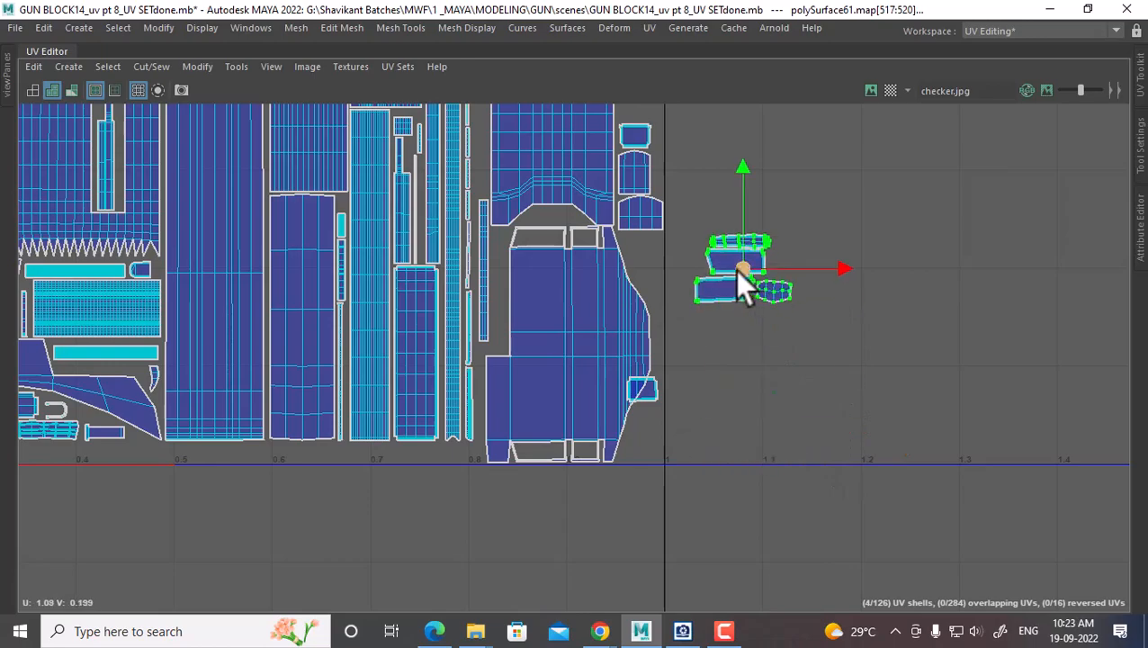
alt+middle_drag(738, 262, 777, 511)
drag(781, 515, 573, 227)
alt+right_drag(573, 227, 691, 386)
mouse_move(556, 235)
mouse_down()
mouse_move(558, 205)
mouse_move(558, 218)
mouse_up()
Shift the upper trapezoid shell left beside the lower shell
click(455, 225)
ctrl+right_drag(447, 252, 529, 284)
alt+middle_drag(578, 282, 602, 350)
drag(555, 258, 511, 257)
Rotate the elongated stray shell upright and fit it into a gap beside the bracket shell
click(614, 180)
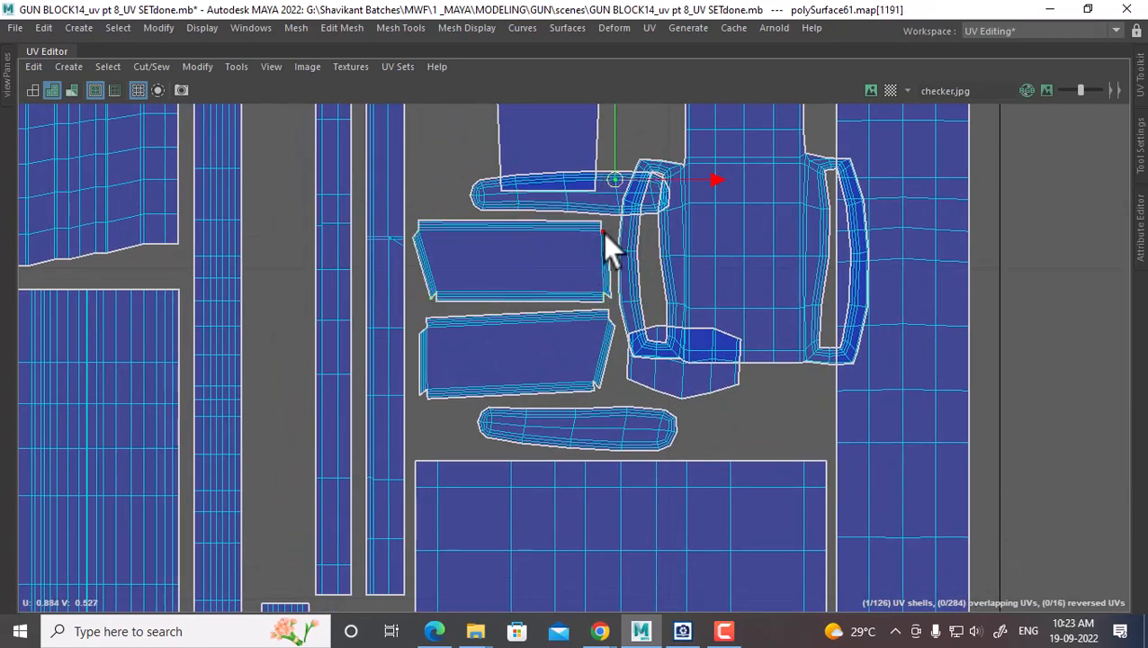
scroll(597, 234, down, 1)
alt+middle_drag(593, 234, 577, 307)
ctrl+right_drag(579, 293, 669, 324)
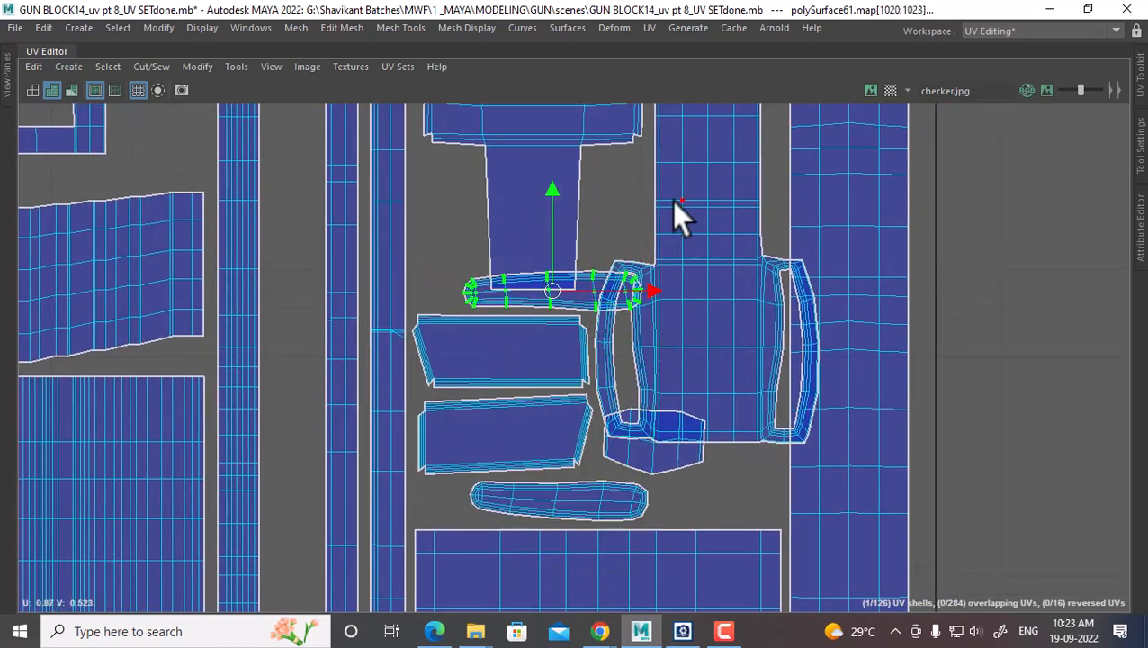
shift+right_drag(675, 203, 409, 315)
drag(541, 317, 788, 472)
alt+right_drag(840, 495, 768, 420)
alt+middle_drag(834, 463, 719, 201)
drag(705, 219, 513, 378)
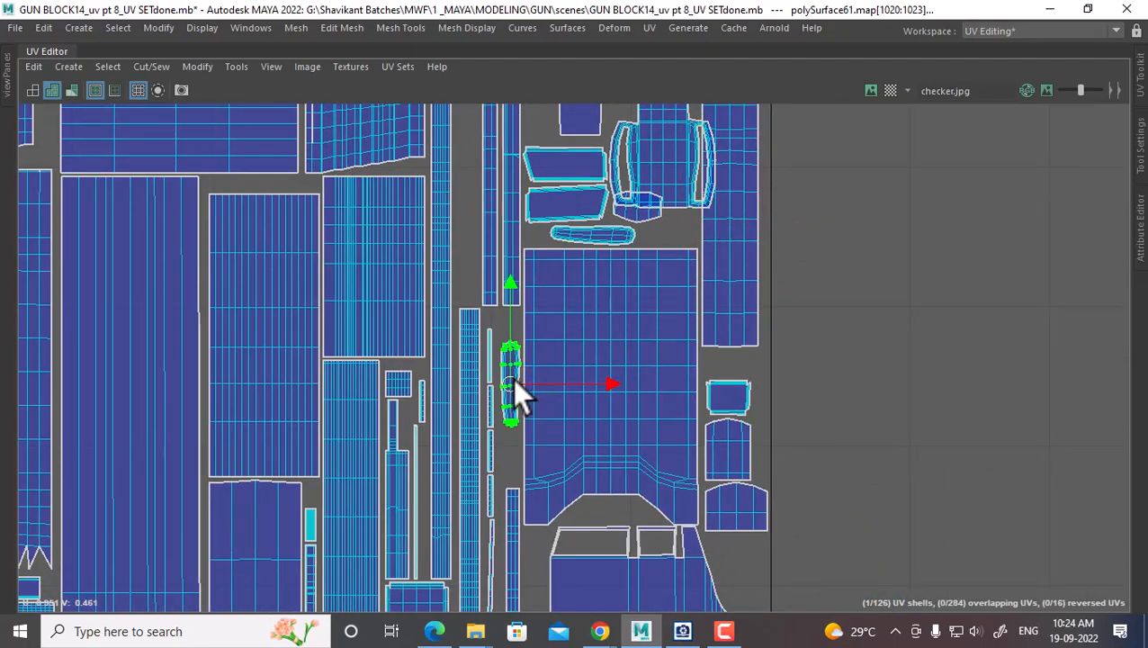
alt+right_drag(512, 377, 719, 342)
Convert a pick to another stray shell and move it down-right toward the tile's bottom edge
click(648, 295)
ctrl+right_click(643, 316)
drag(648, 290, 689, 315)
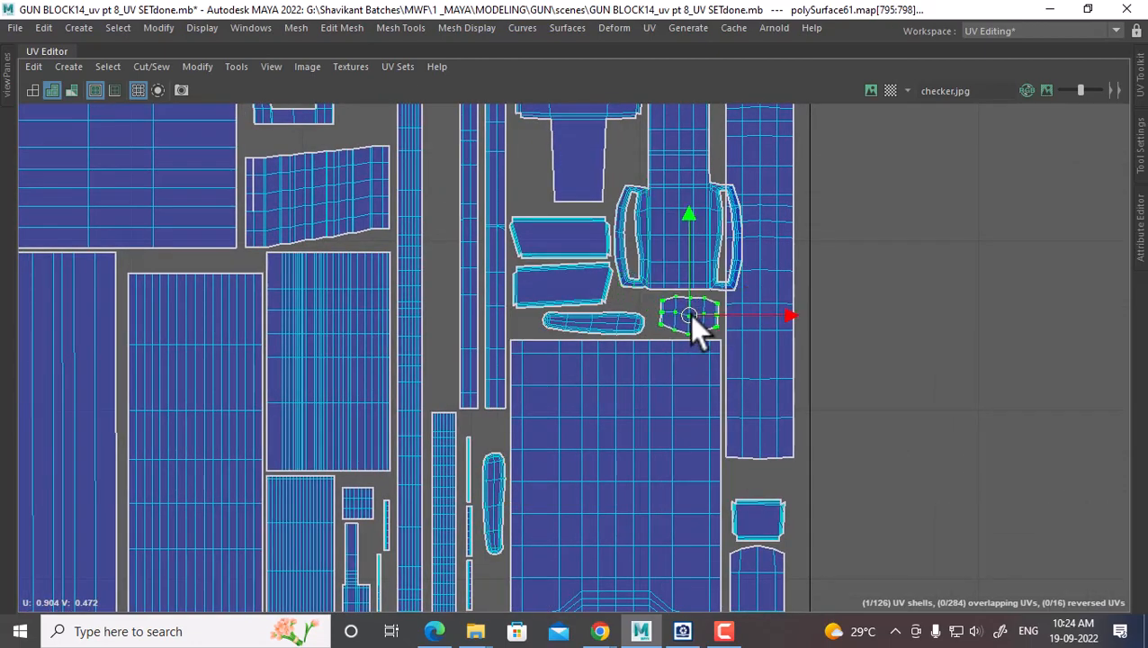
alt+right_drag(744, 381, 777, 353)
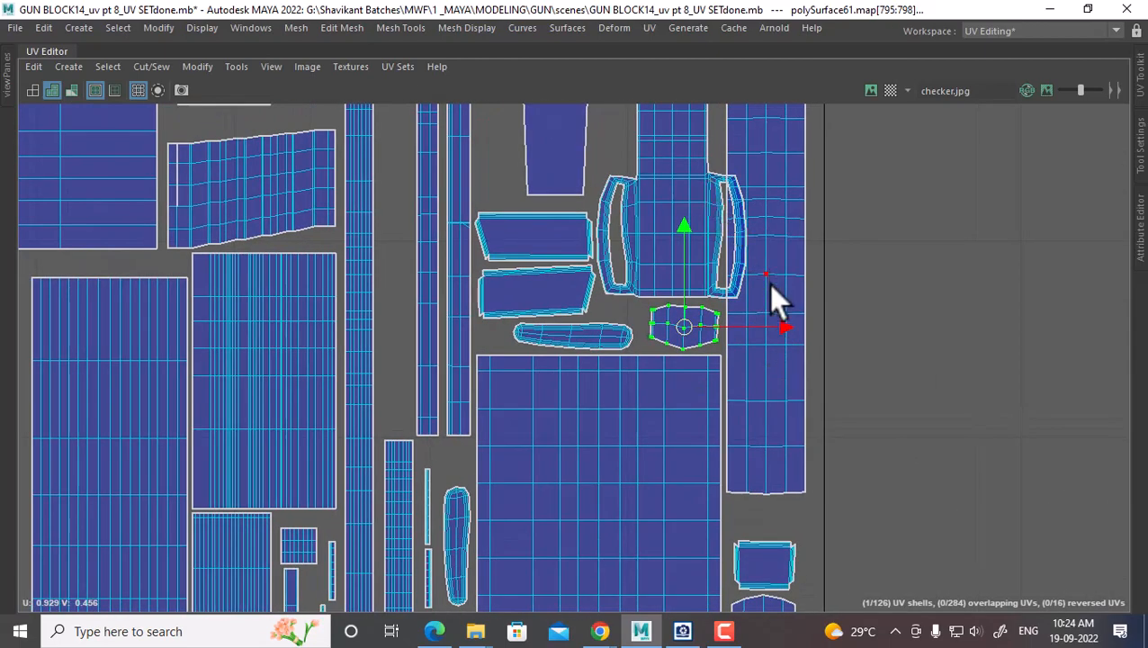
alt+right_drag(779, 311, 713, 301)
alt+middle_drag(708, 282, 710, 318)
alt+right_drag(738, 306, 661, 251)
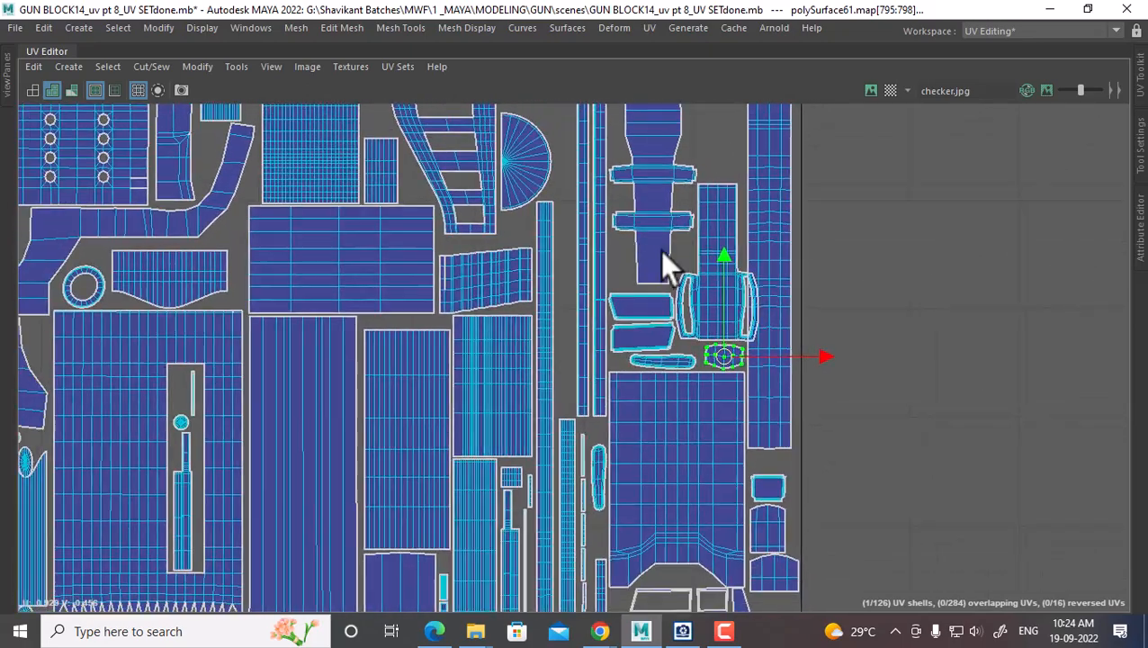
alt+right_drag(830, 378, 589, 211)
alt+middle_drag(822, 372, 769, 126)
alt+right_drag(720, 332, 862, 529)
Move the small piece's shell down into place near the bottom edge of the tile
click(765, 355)
ctrl+right_drag(738, 353, 854, 400)
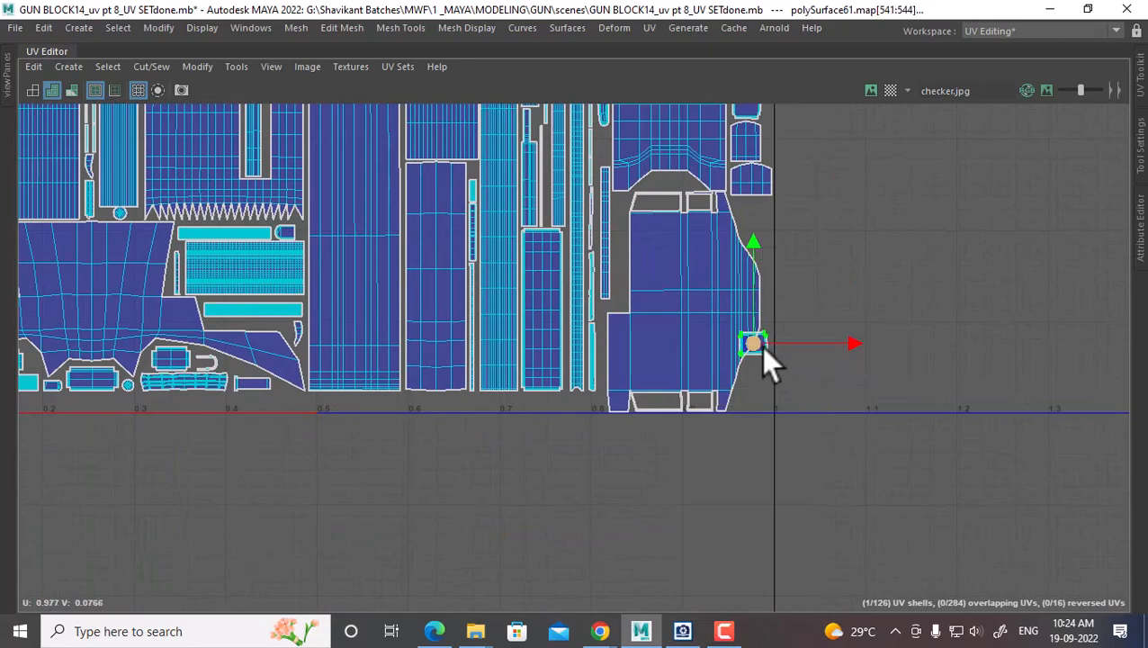
drag(761, 347, 749, 388)
alt+middle_drag(730, 286, 687, 458)
alt+right_drag(717, 270, 781, 468)
alt+middle_drag(702, 249, 754, 358)
Raise the upper bracket shell above the tall shell to make room
click(744, 358)
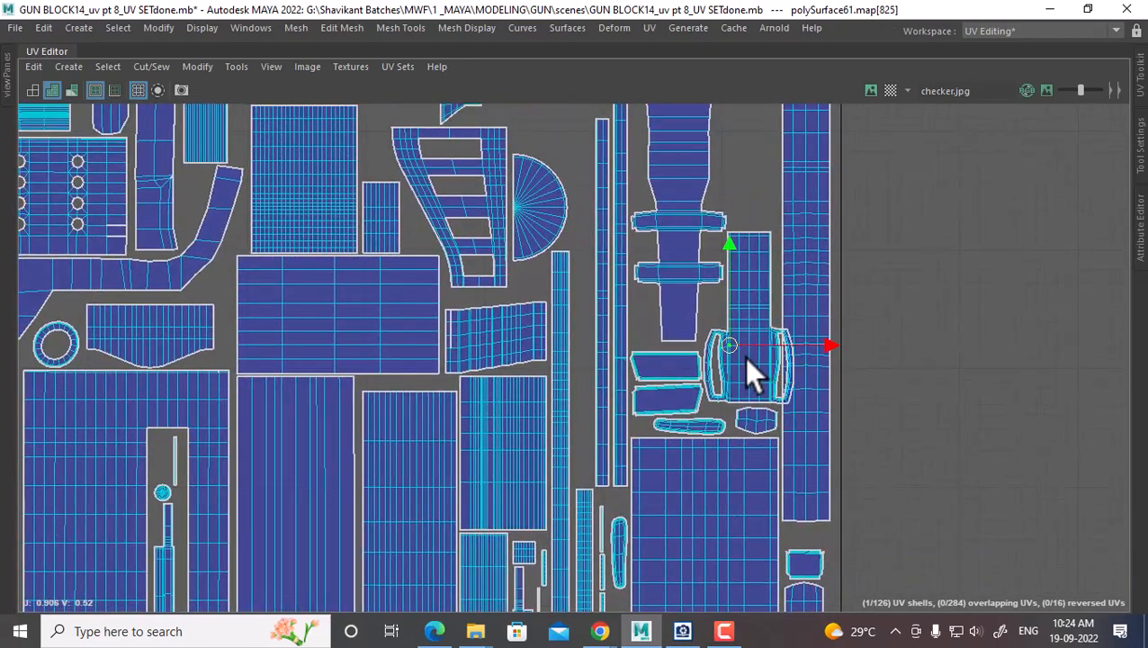
ctrl+right_drag(743, 357, 771, 335)
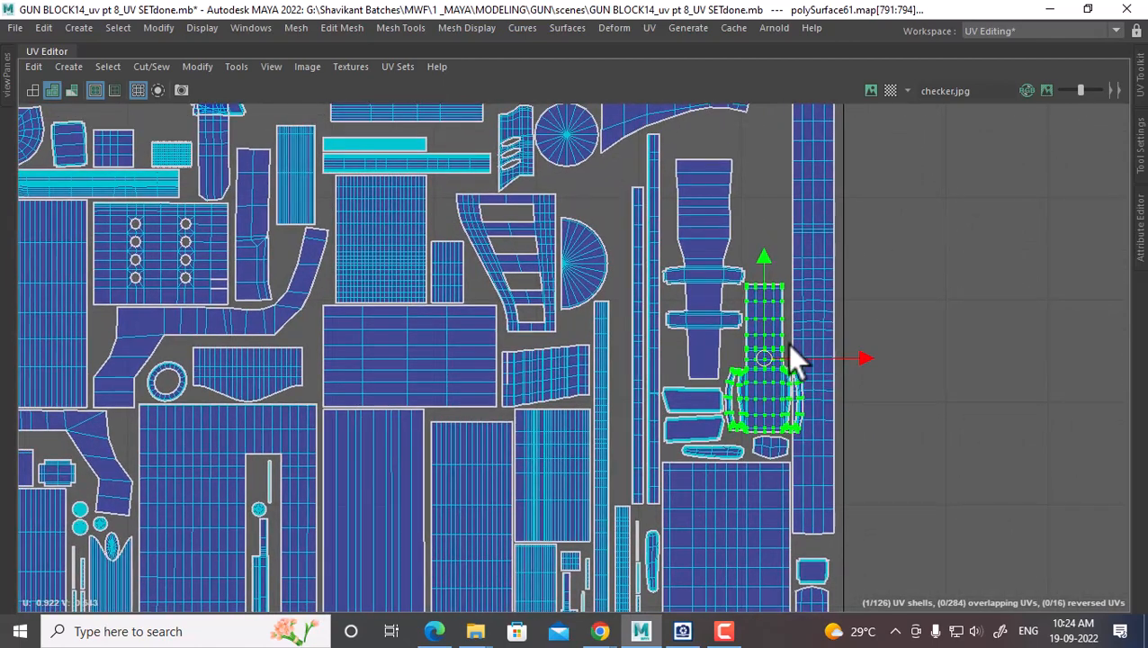
alt+middle_drag(764, 333, 757, 397)
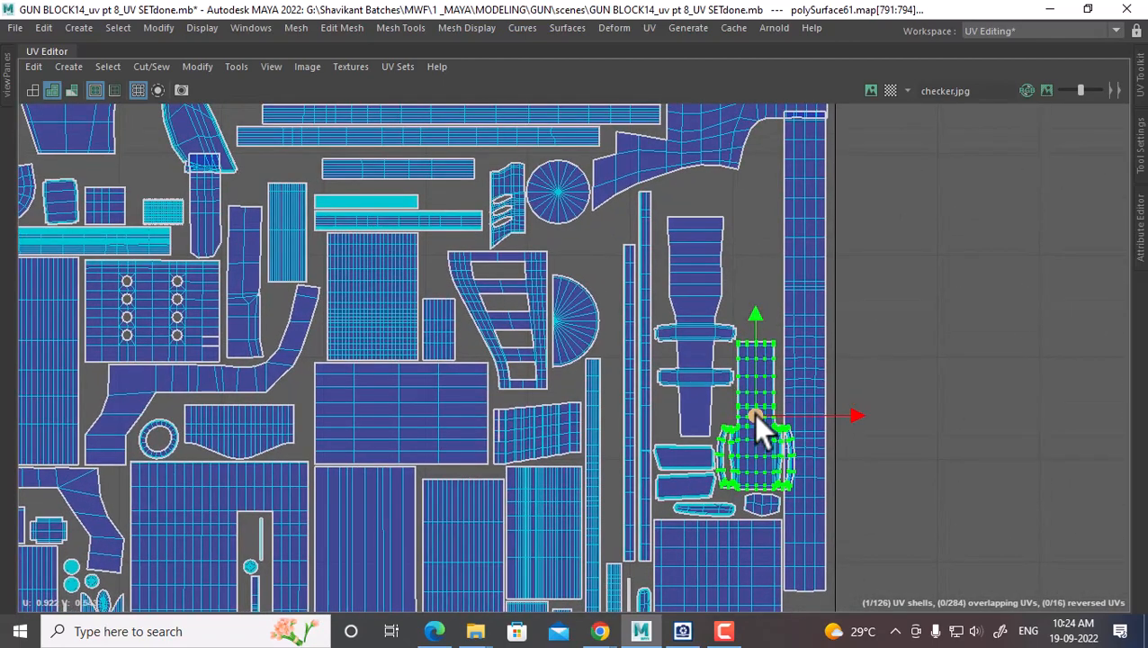
click(688, 254)
ctrl+right_drag(688, 252, 772, 288)
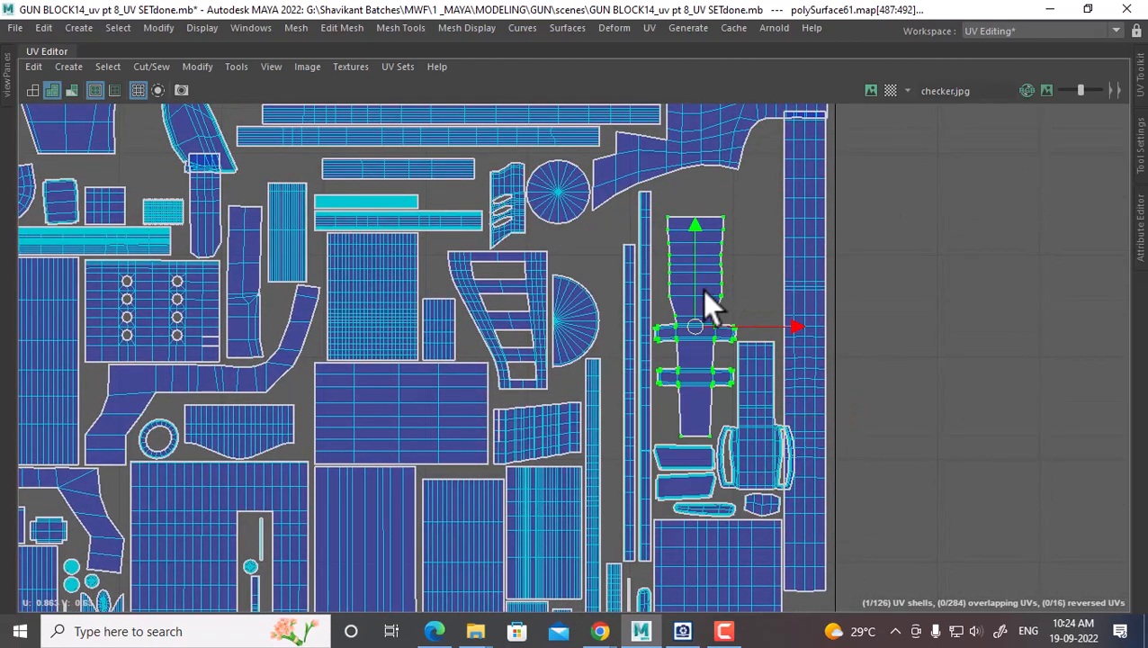
drag(691, 218, 695, 183)
Move the neighbouring shell up-left into the freed space
click(756, 347)
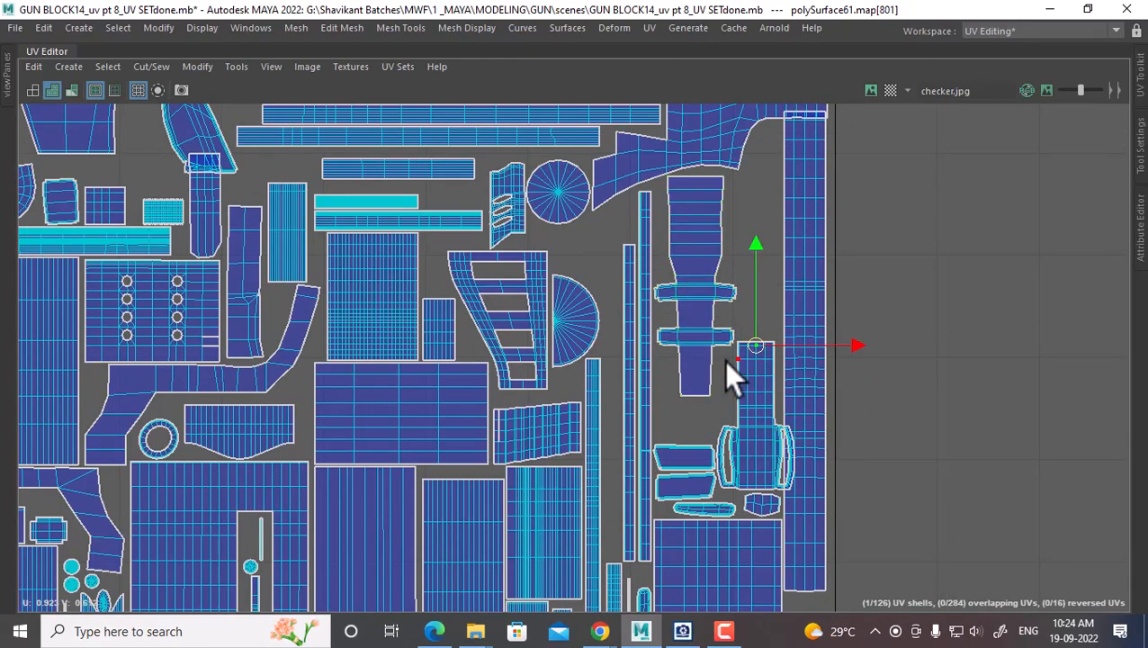
ctrl+right_drag(733, 373, 809, 399)
drag(751, 420, 736, 397)
scroll(720, 385, up, 5)
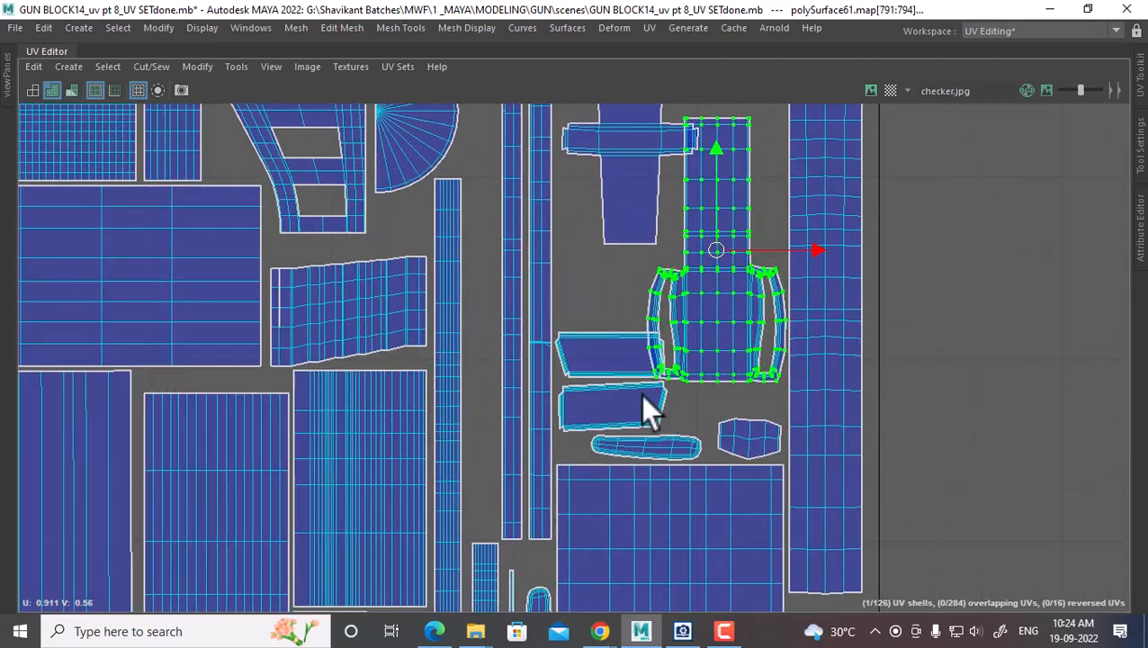
click(581, 351)
Rotate the last small shell 90° and raise it into its gap
ctrl+right_drag(581, 353, 686, 423)
shift+right_drag(689, 214, 895, 344)
drag(622, 352, 603, 309)
scroll(728, 405, down, 10)
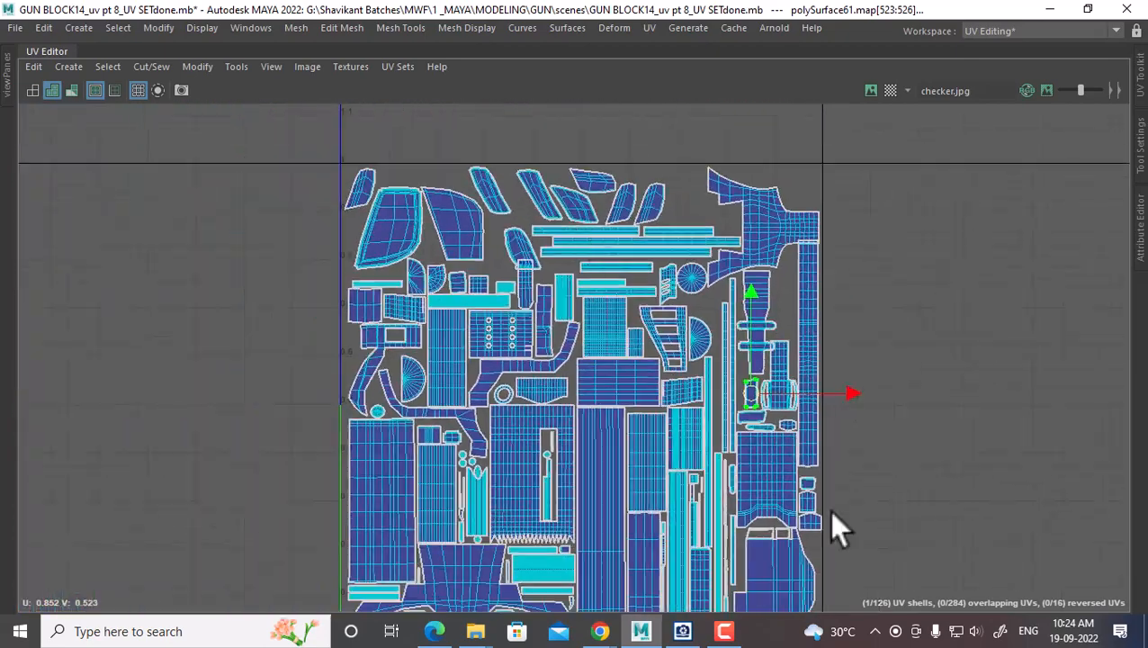
scroll(788, 348, up, 1)
alt+middle_drag(796, 302, 804, 446)
scroll(781, 357, down, 2)
scroll(647, 311, up, 4)
alt+middle_drag(643, 307, 812, 377)
scroll(874, 344, down, 4)
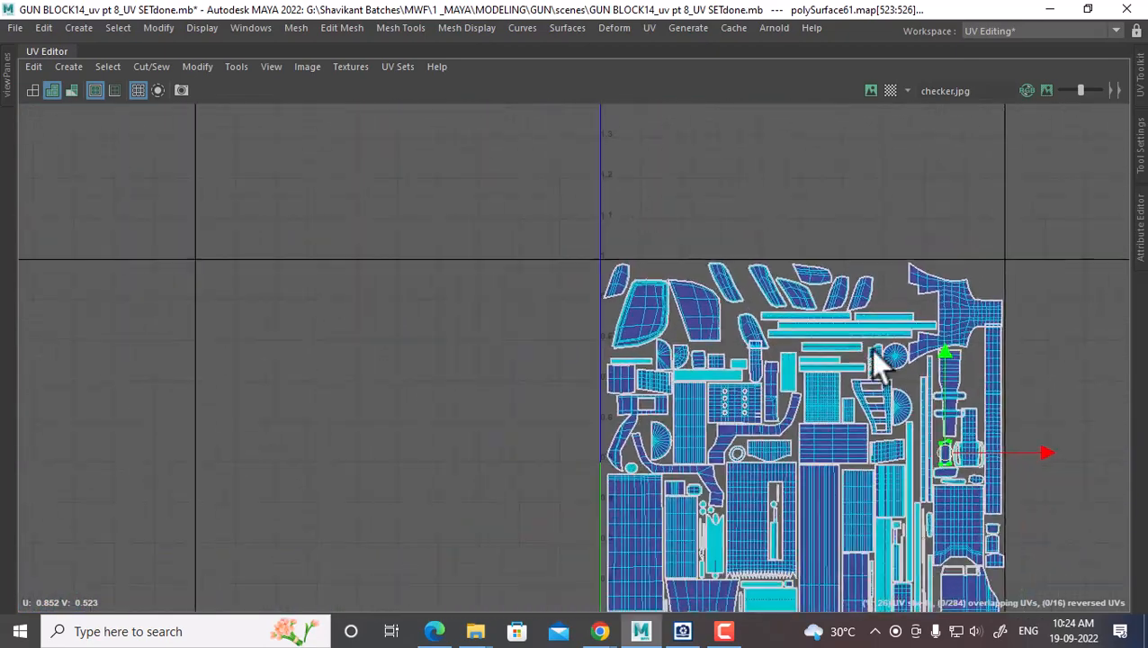
Back in the full workspace, select all of the gun body's UV shells in UV Shell mode
key(ctrl+space)
right_drag(290, 375, 370, 137)
scroll(783, 459, up, 2)
alt+middle_drag(851, 487, 810, 454)
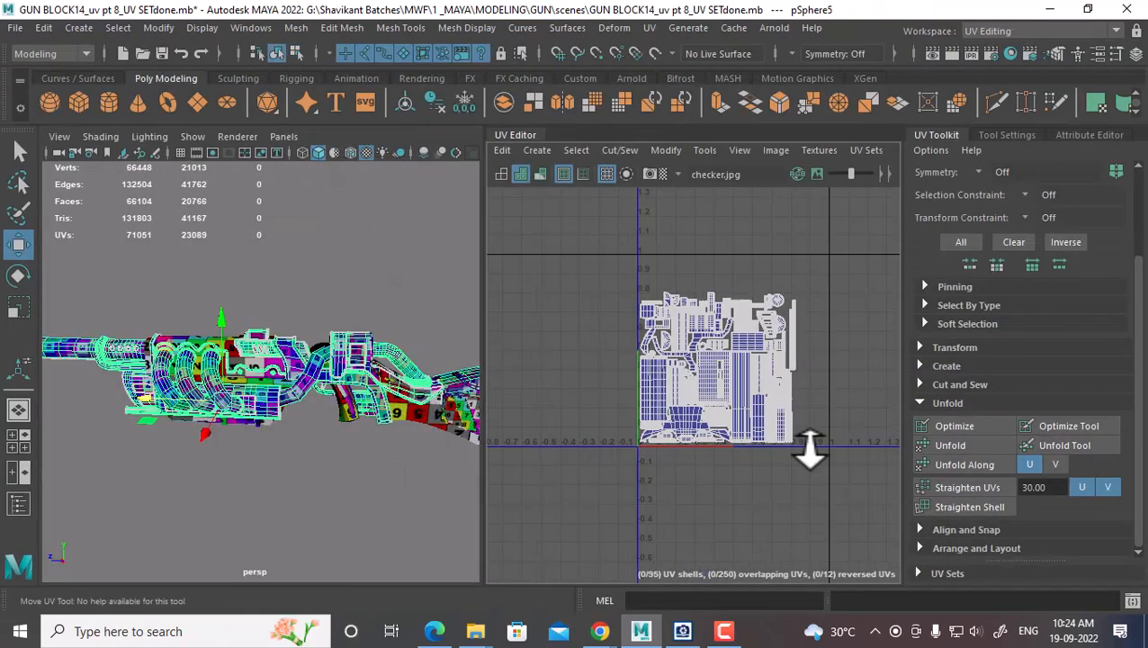
alt+right_drag(797, 325, 874, 301)
drag(875, 301, 572, 581)
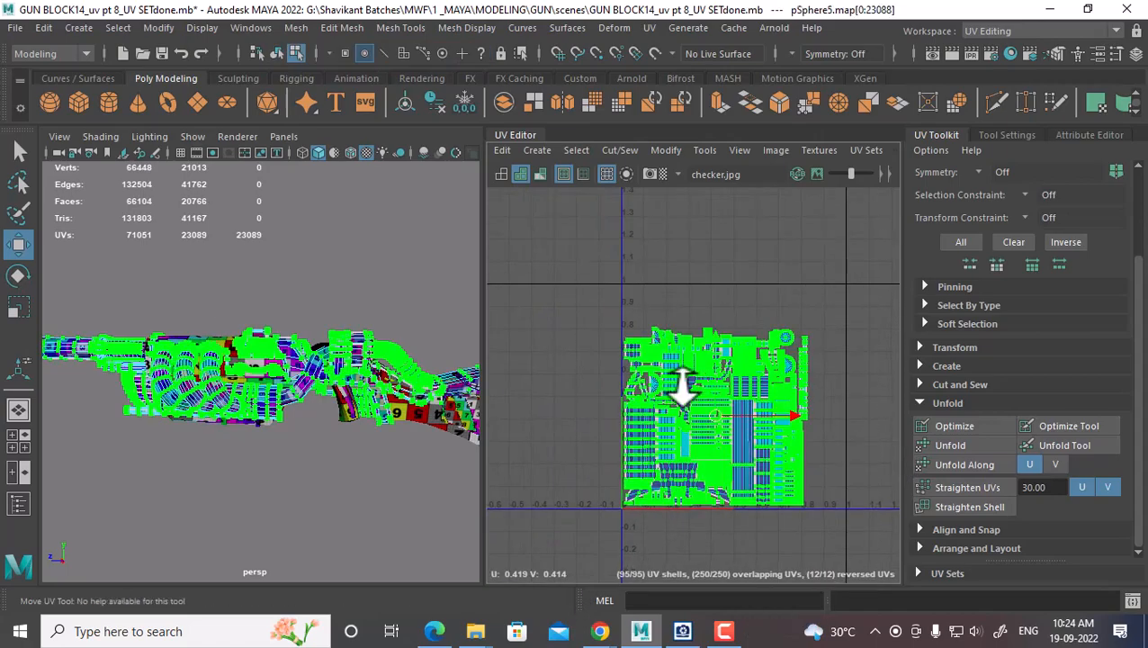
alt+right_drag(684, 385, 747, 444)
alt+middle_drag(747, 445, 707, 485)
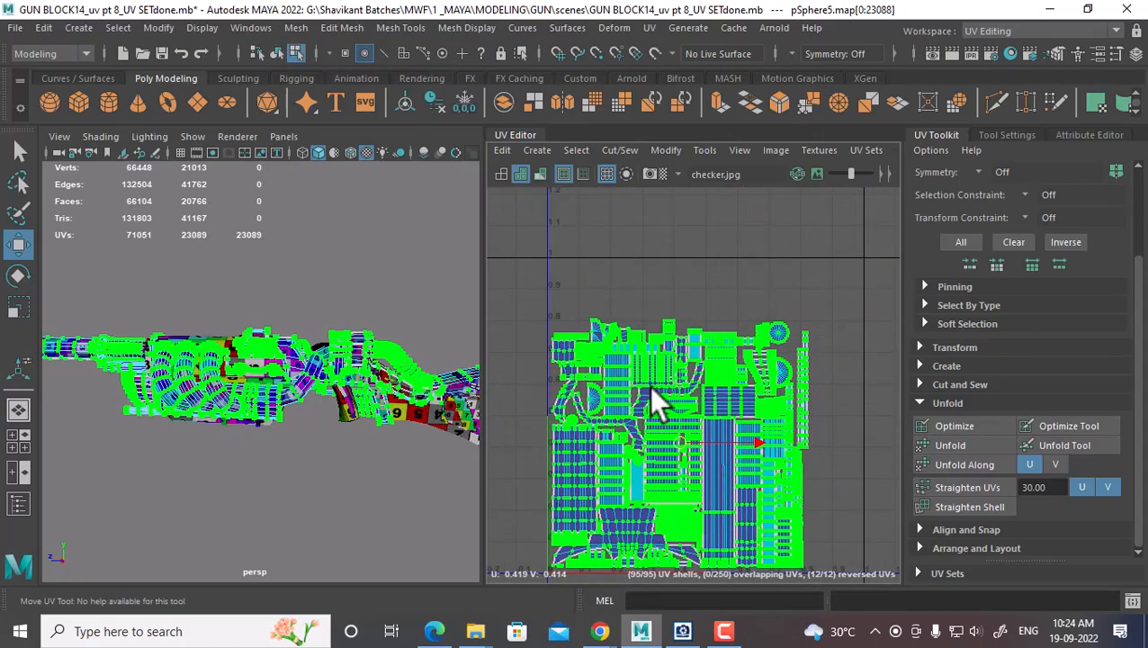
alt+right_drag(649, 386, 765, 470)
alt+middle_drag(766, 473, 719, 441)
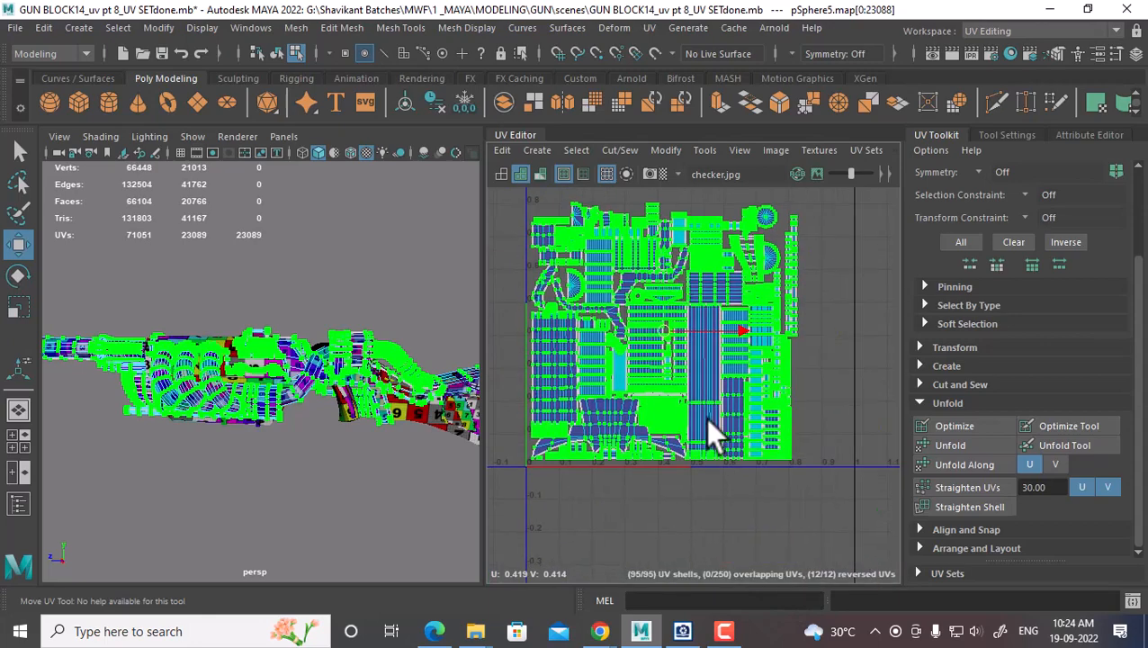
Try scaling and shifting the whole block of shells, undo the move, and return to Object Mode
key(r)
drag(666, 332, 665, 324)
key(w)
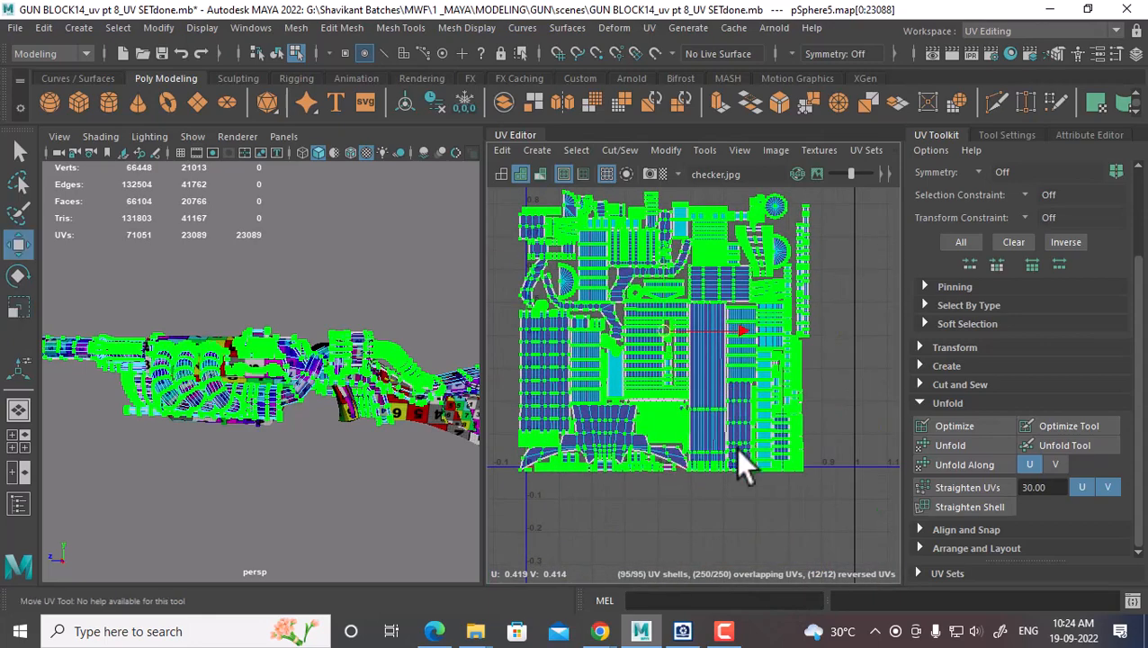
alt+right_drag(735, 447, 684, 375)
drag(694, 399, 721, 379)
key(r)
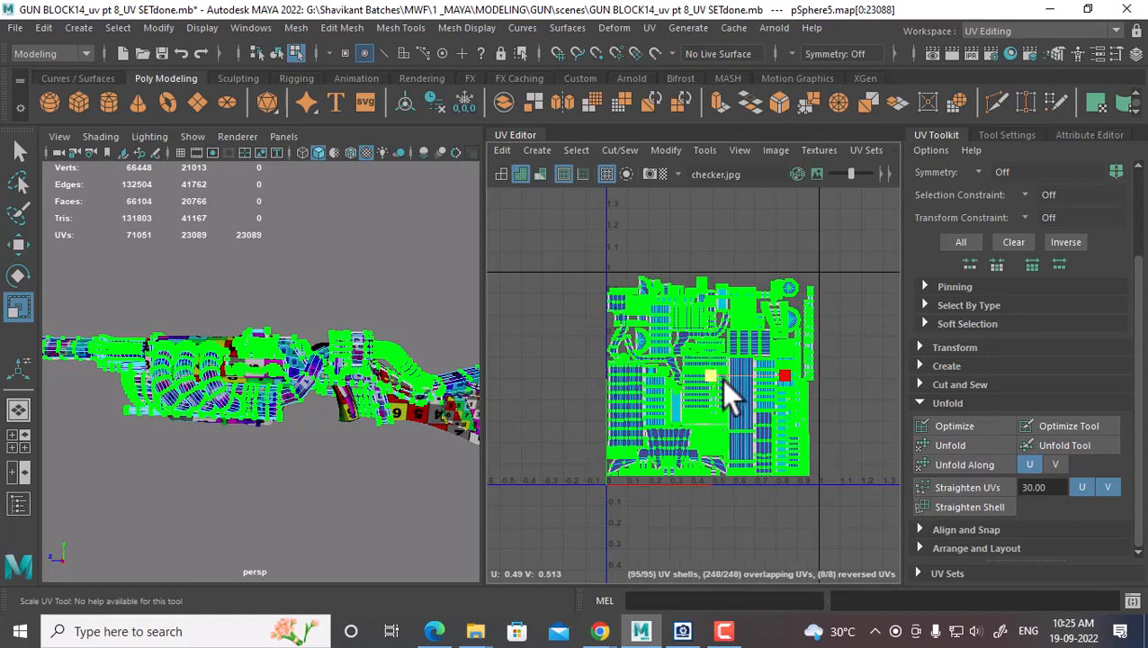
key(w)
alt+right_drag(762, 350, 840, 404)
alt+middle_drag(750, 414, 816, 371)
alt+right_drag(816, 370, 776, 378)
key(ctrl+z)
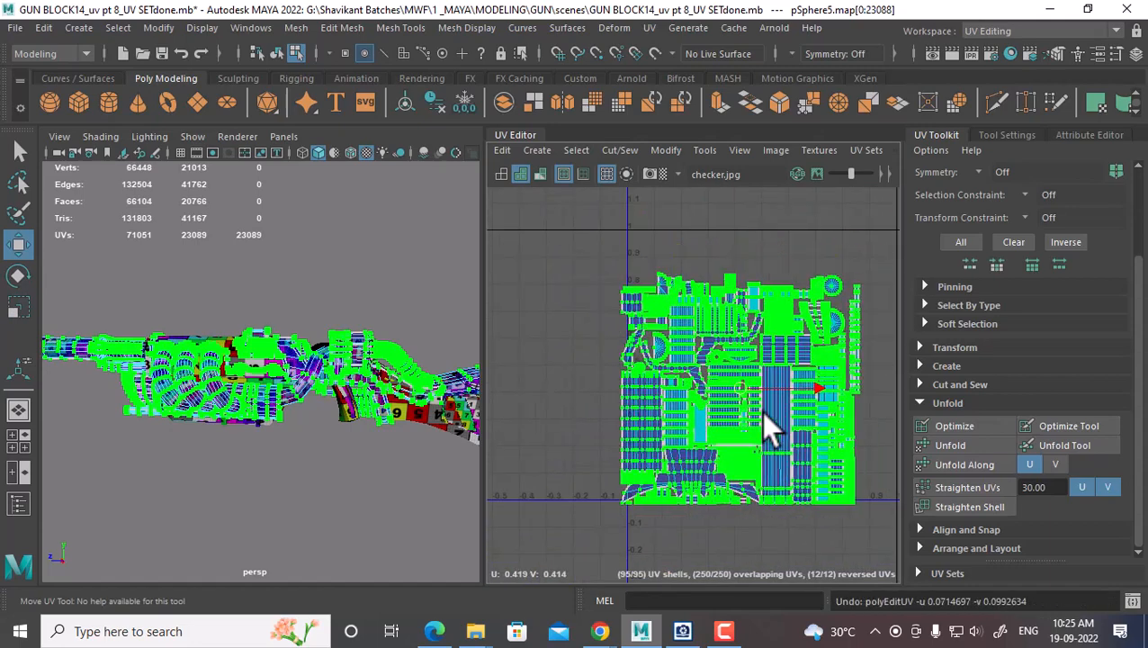
right_drag(310, 364, 411, 124)
Select the gun body plus both stock pieces and pan to check all 126 shells inside 0–1
click(371, 408)
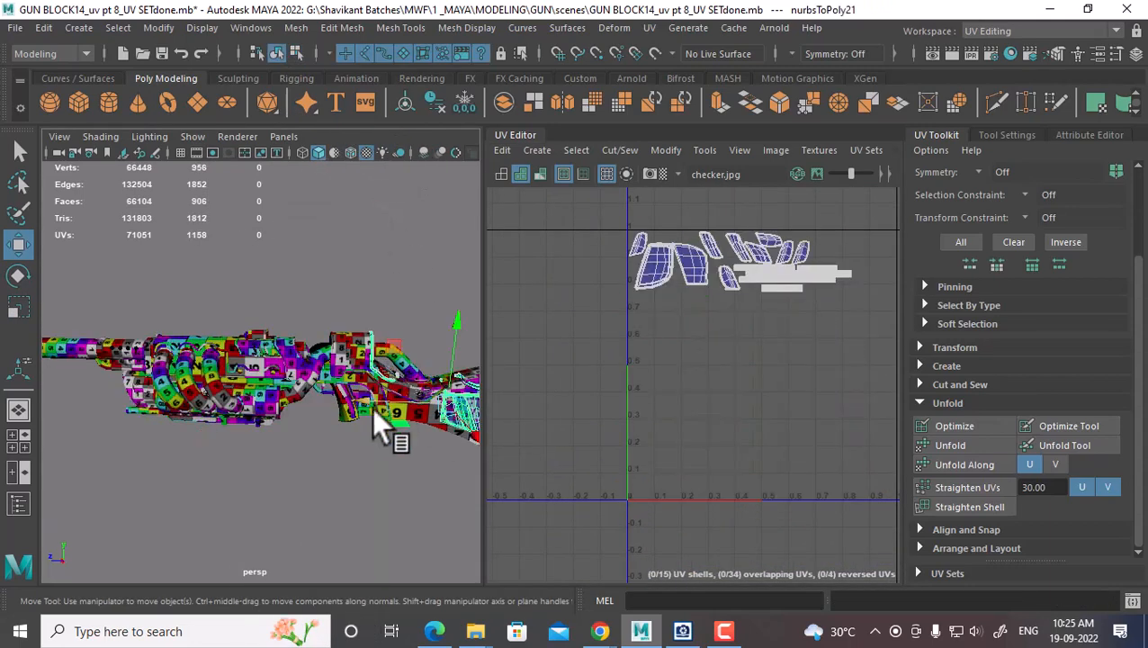
alt+drag(364, 432, 402, 441)
click(273, 406)
alt+middle_drag(387, 427, 292, 440)
shift+click(374, 406)
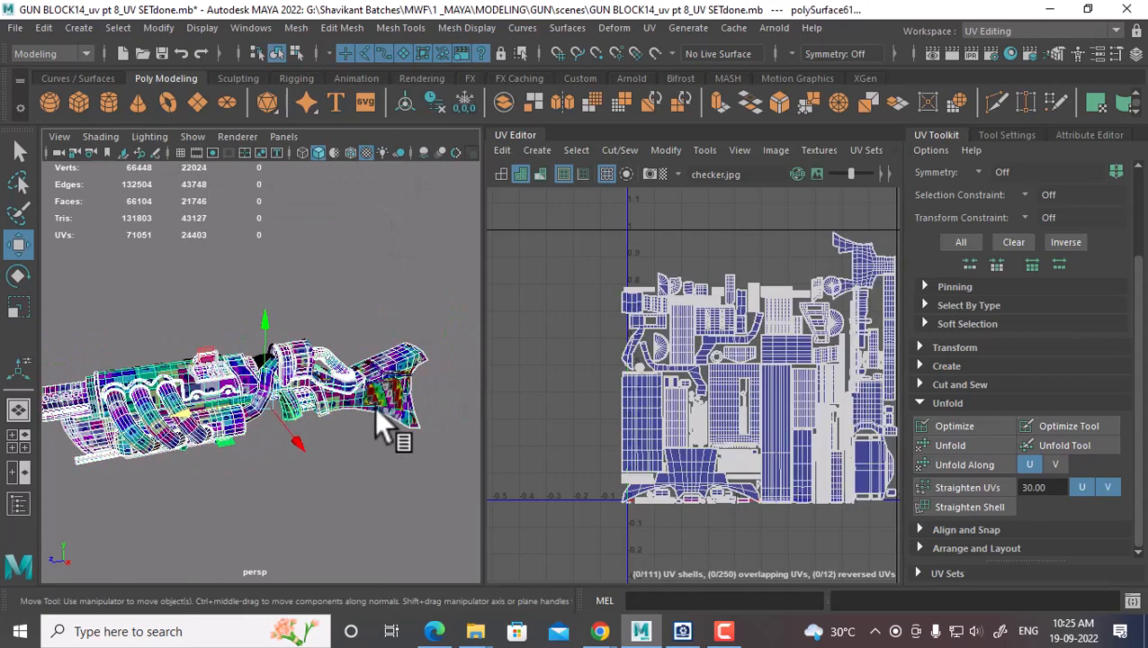
shift+click(402, 368)
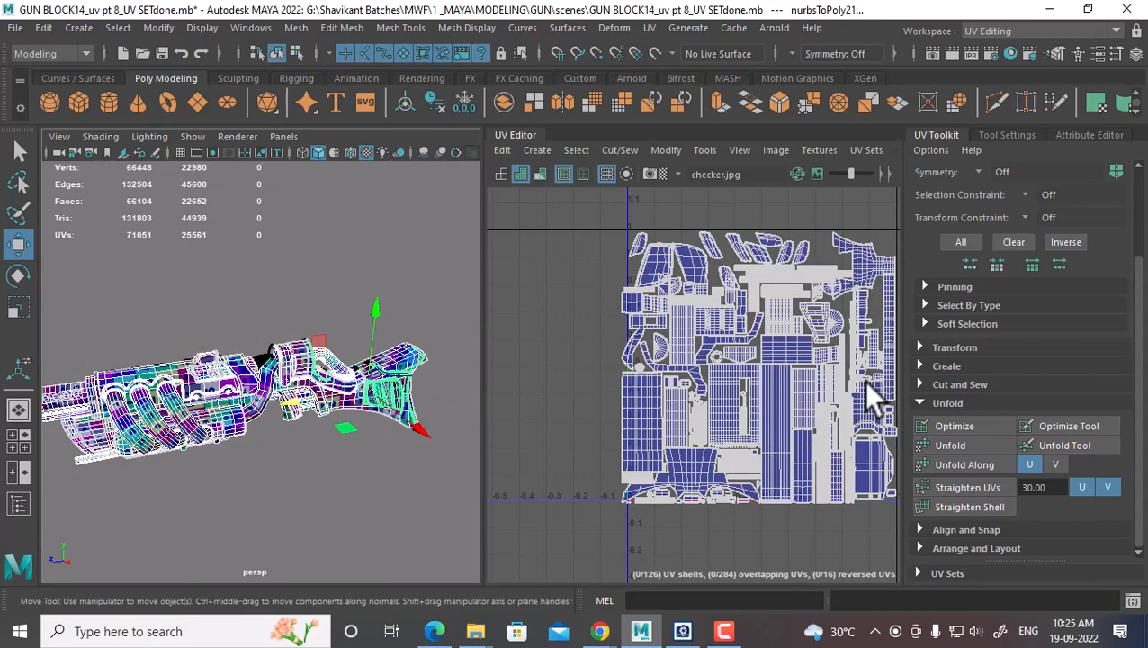
alt+middle_drag(871, 396, 737, 364)
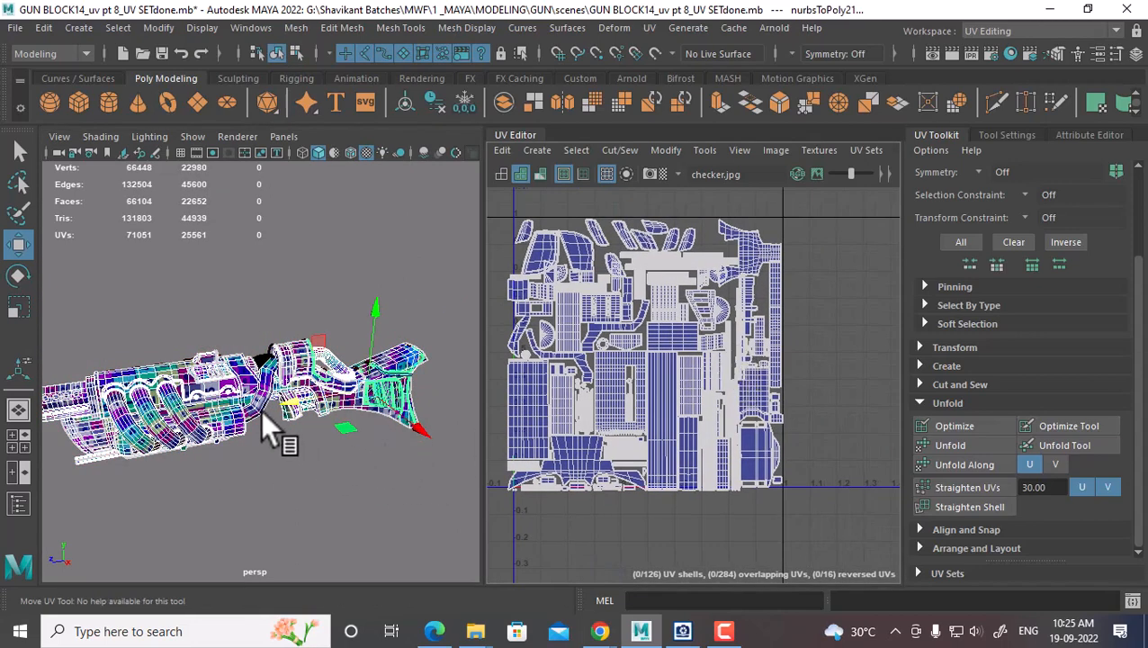
alt+middle_drag(260, 411, 380, 379)
scroll(380, 378, down, 3)
alt+middle_drag(628, 423, 653, 470)
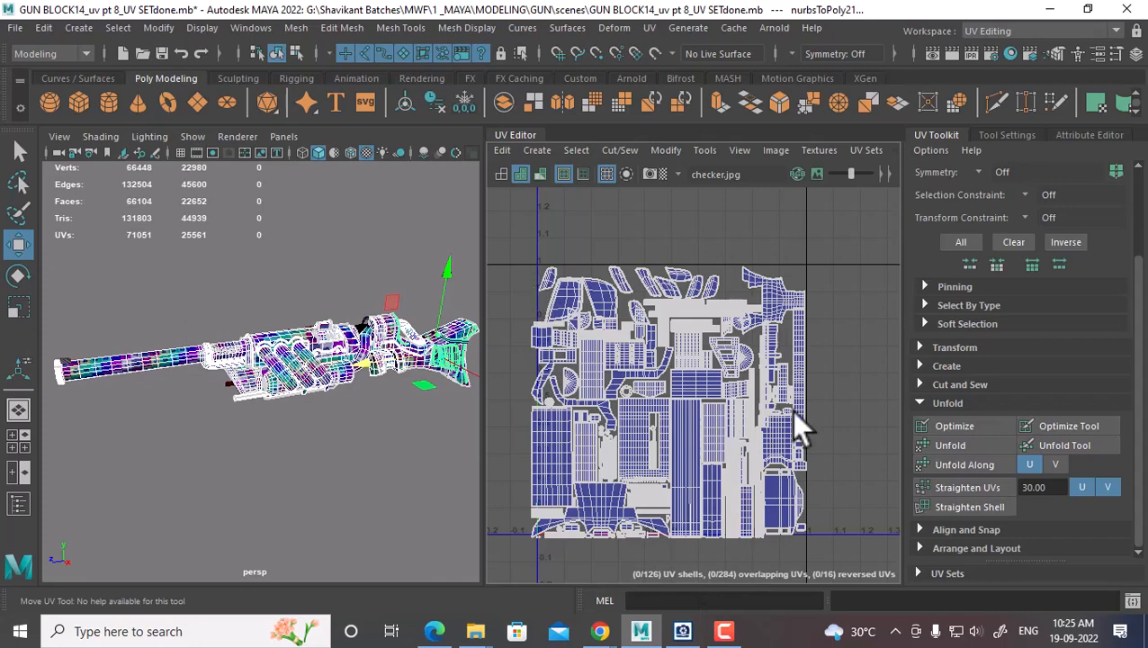
click(726, 629)
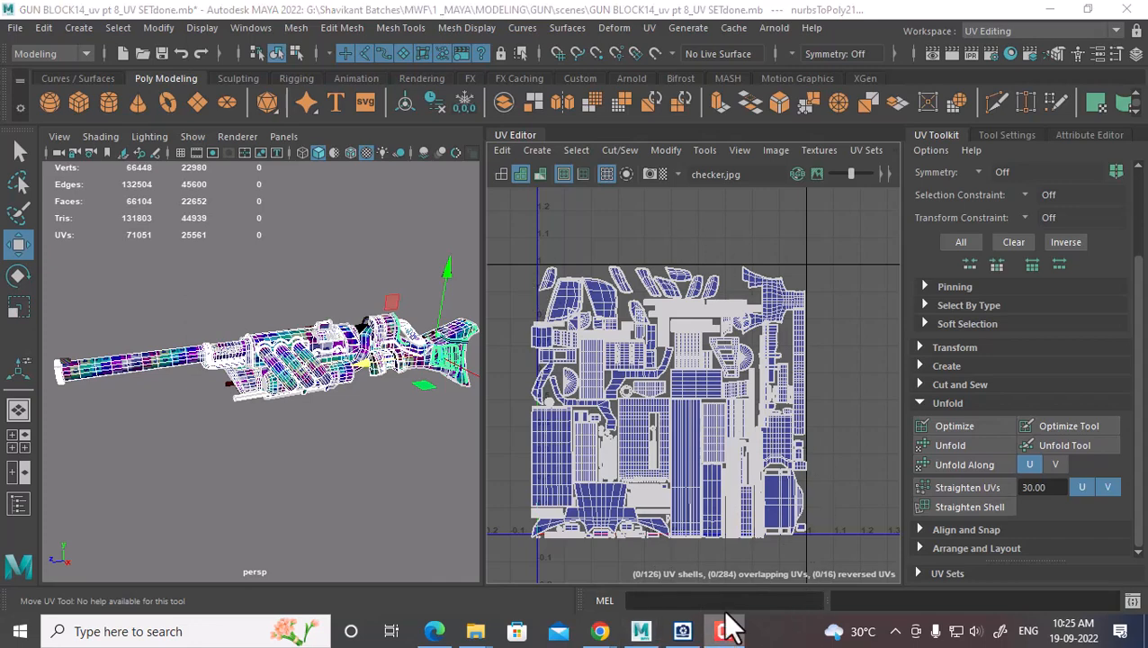